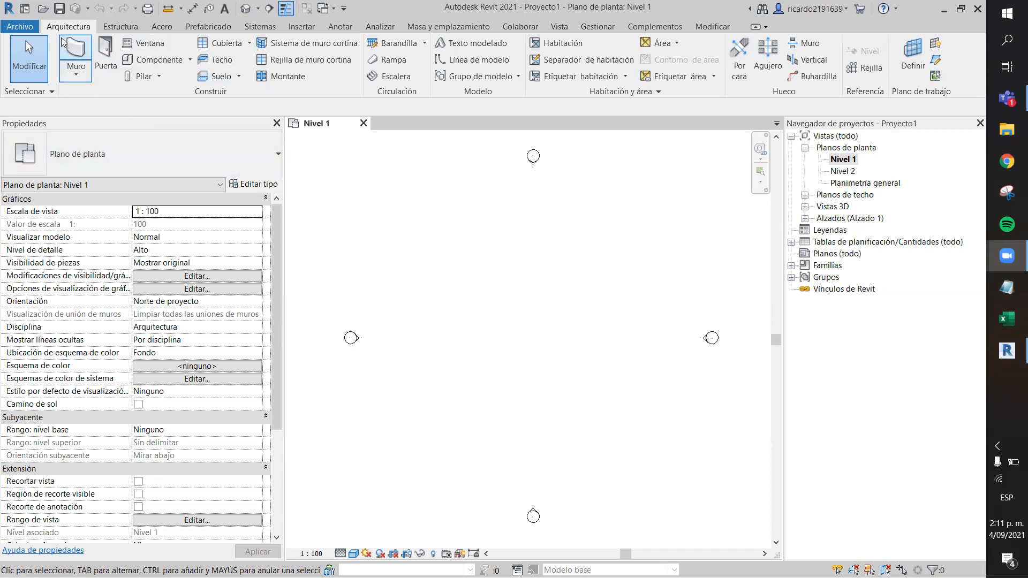
Step: Open the recent project Proyecto1.rvt and examine the columns, footings and roof trusses in its 3D view
click(21, 27)
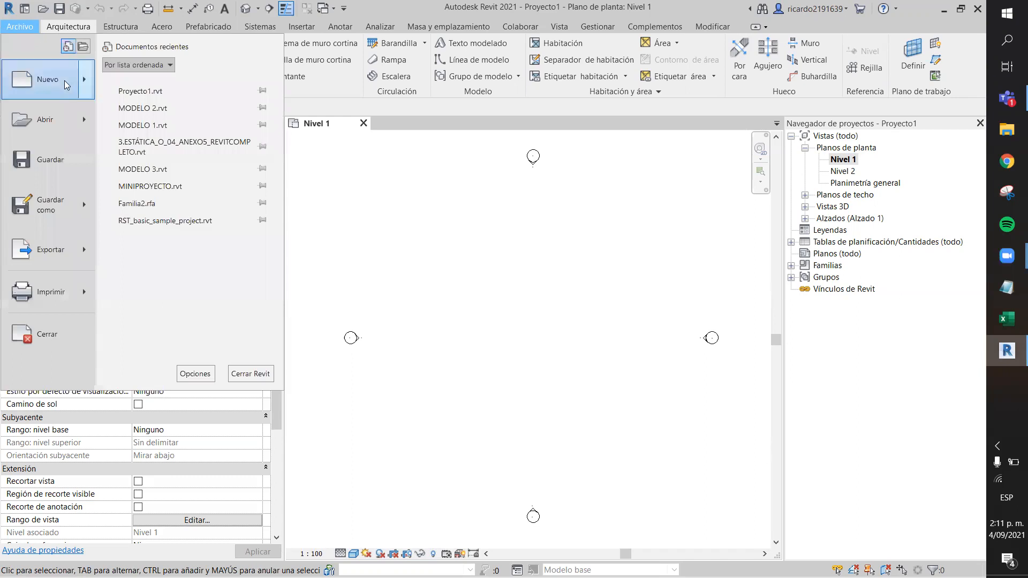
click(139, 94)
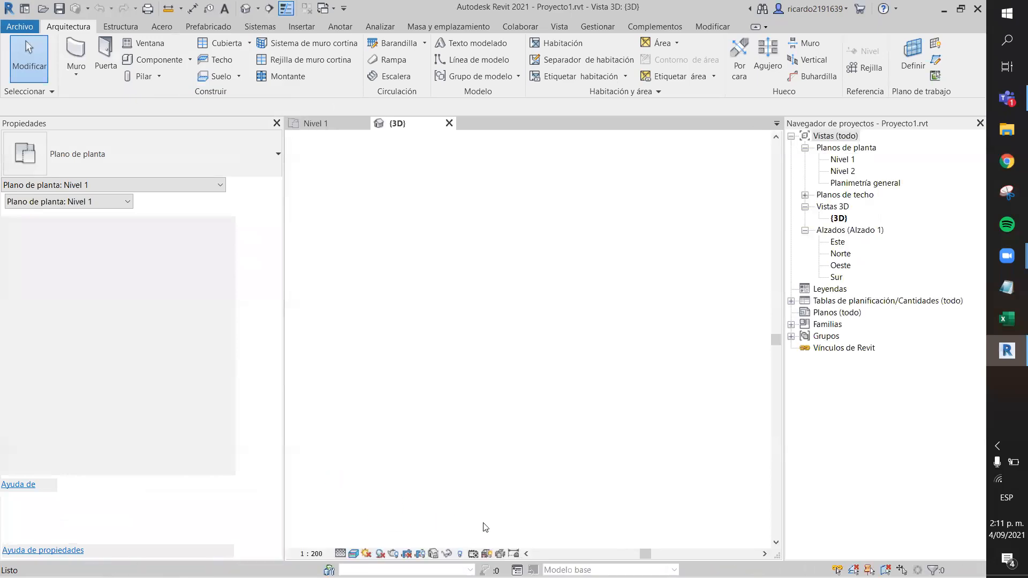
scroll(484, 322, up, 10)
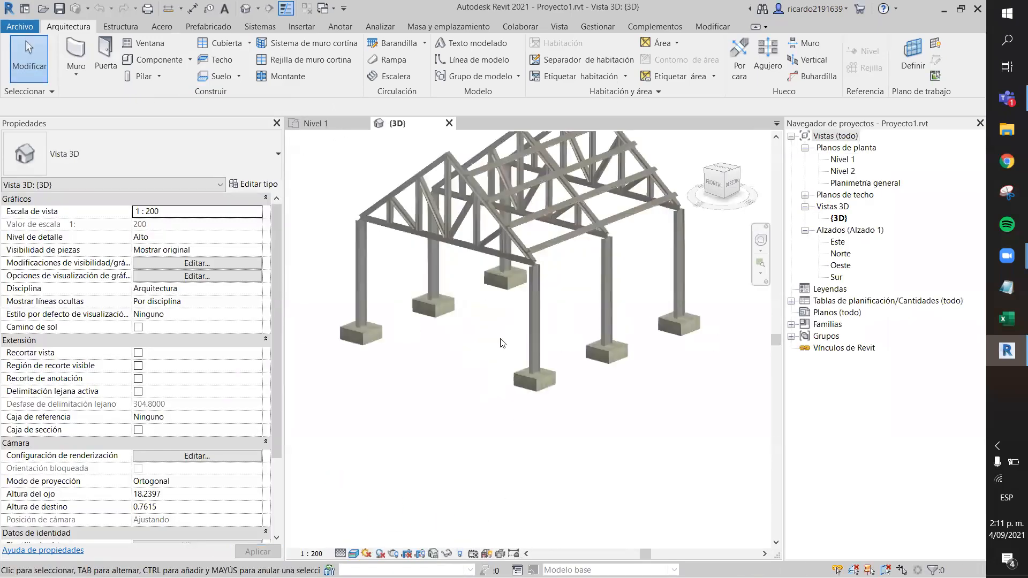
shift+middle_drag(510, 379, 503, 384)
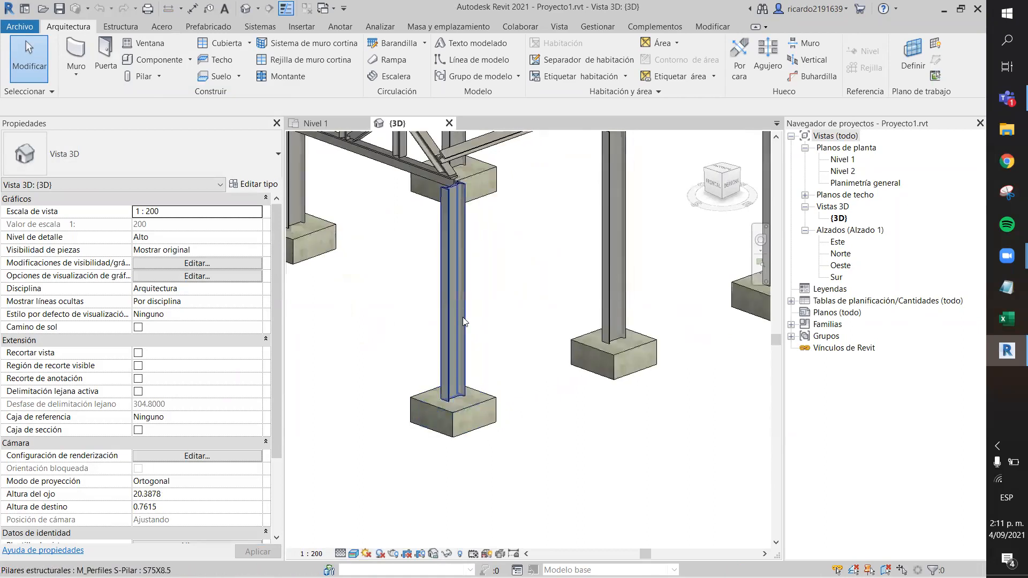
Step: Draw three aligned horizontal grid lines spaced 5 m apart in the Nivel 1 plan of the new project
click(324, 125)
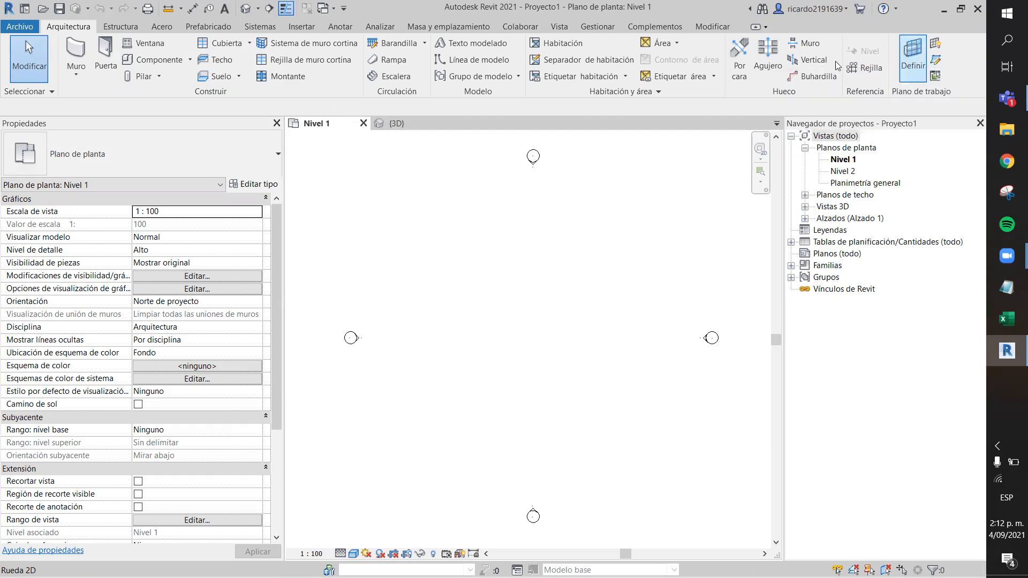
click(417, 389)
click(642, 390)
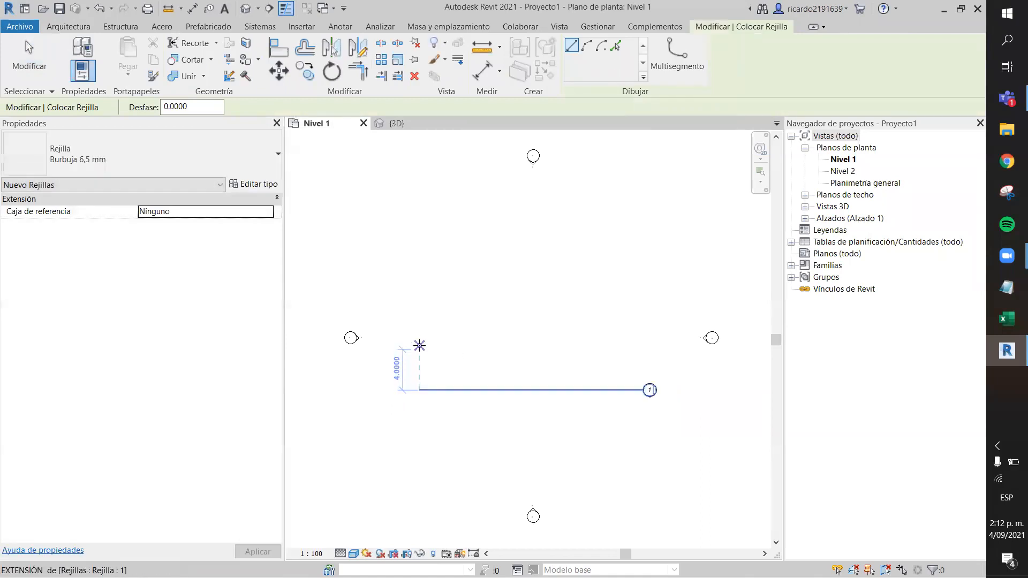
text(5)
key(Return)
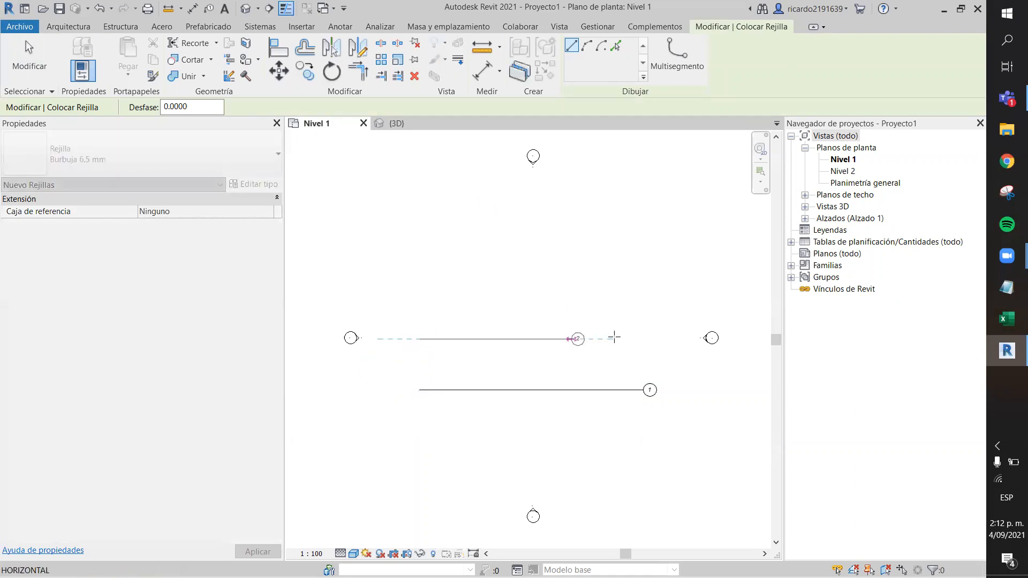
click(420, 339)
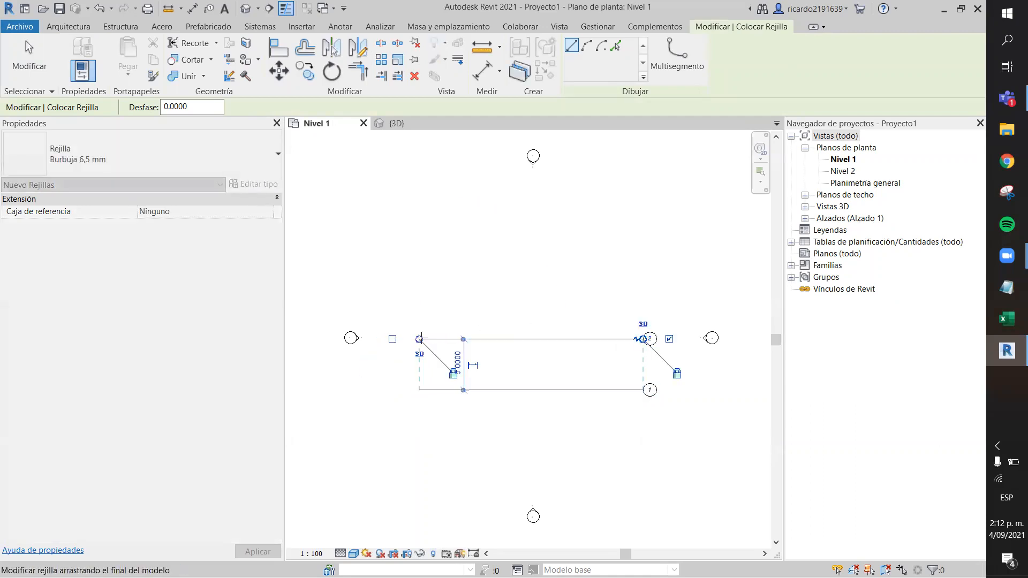
click(420, 290)
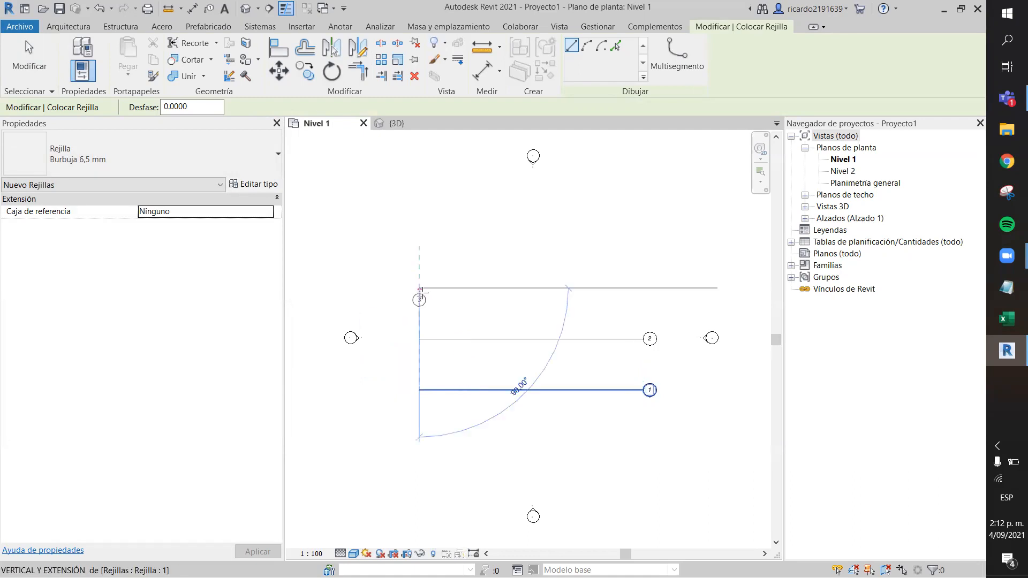
click(643, 288)
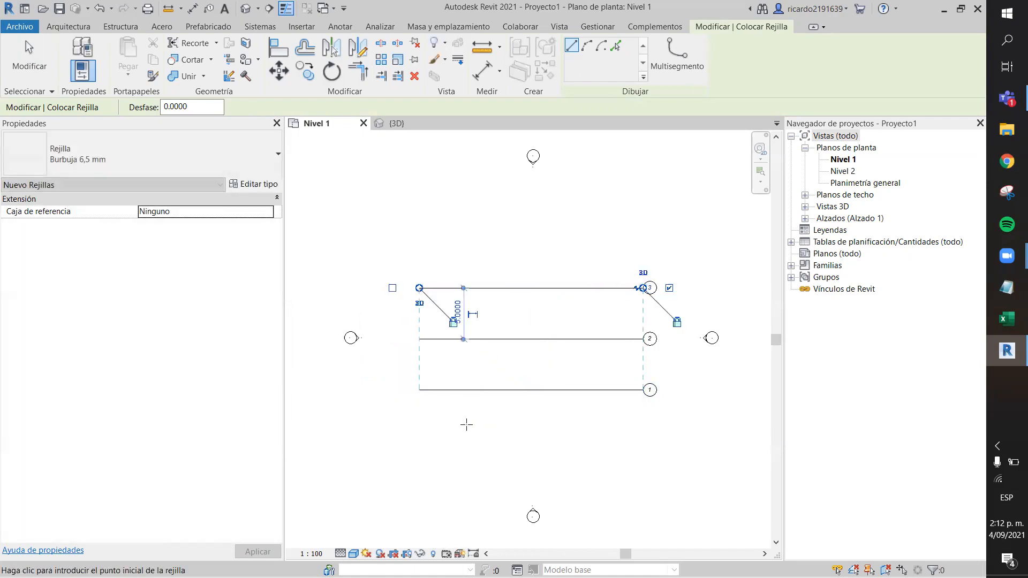
Step: Draw two vertical grid lines 5 m apart crossing the three horizontal grids, and finish the grid command
click(466, 424)
click(466, 225)
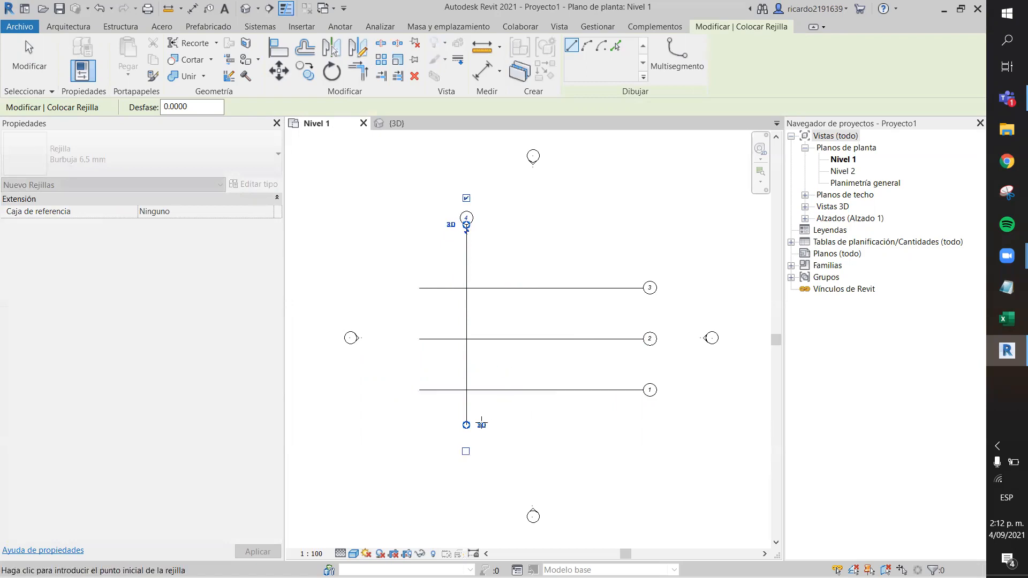
click(517, 425)
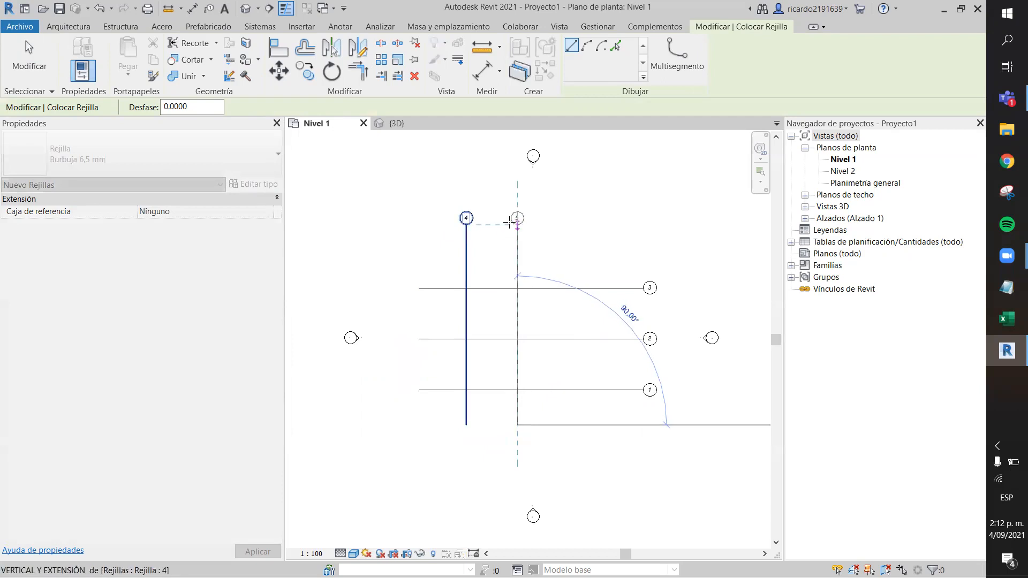
click(509, 226)
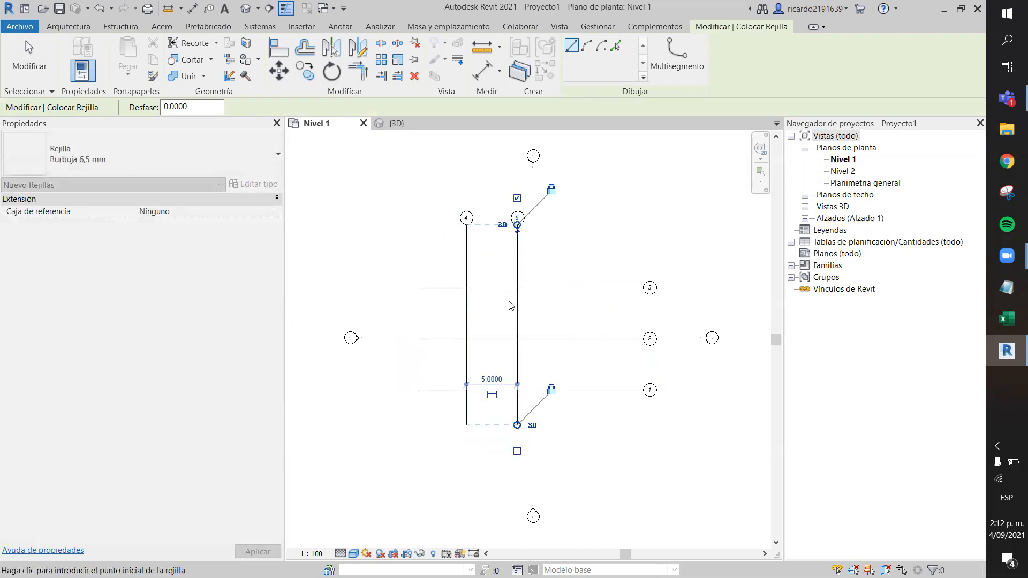
key(Escape)
key(Escape)
Step: Load the M_Zapata-Rectangular isolated footing family from the Cimentación estructural library folder without placing any footing
scroll(497, 321, up, 3)
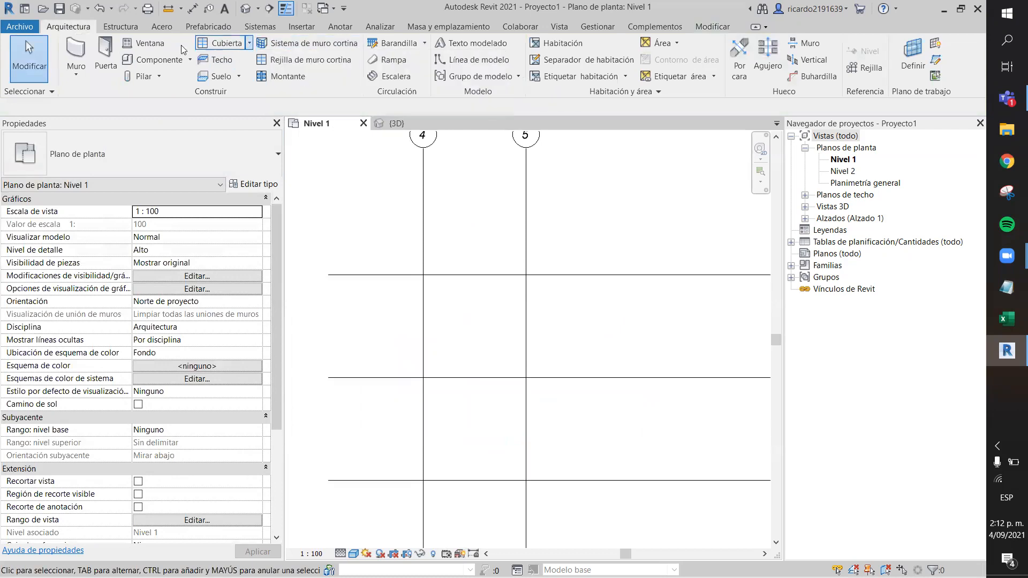
click(119, 28)
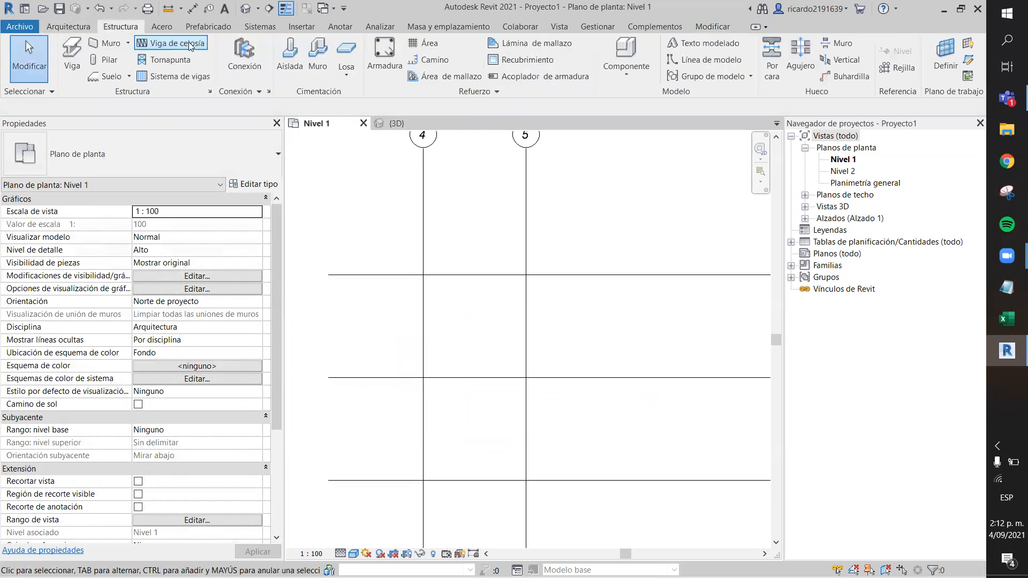
click(289, 54)
click(528, 312)
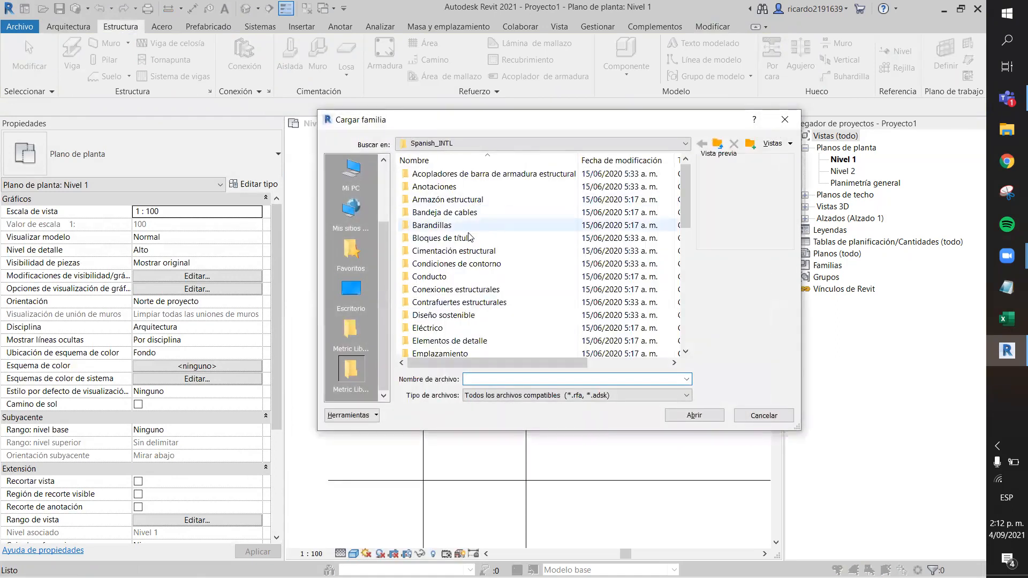
double_click(460, 250)
scroll(473, 182, down, 1)
click(471, 341)
click(684, 416)
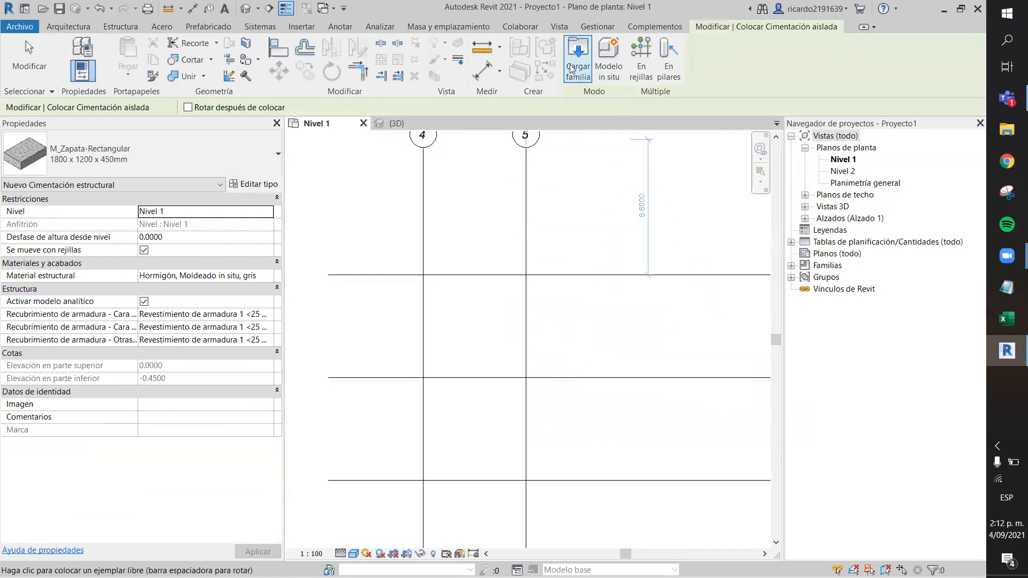
key(Escape)
key(Escape)
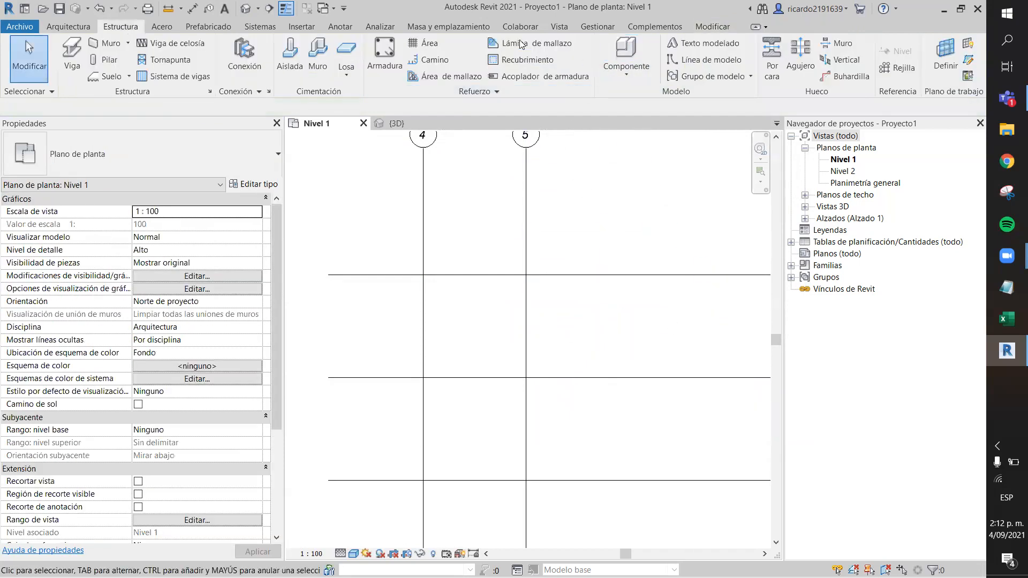
Step: Start loading a family and browse the Spanish_INTL library to Pilares estructurales, Acero, AISC 14.1
click(301, 26)
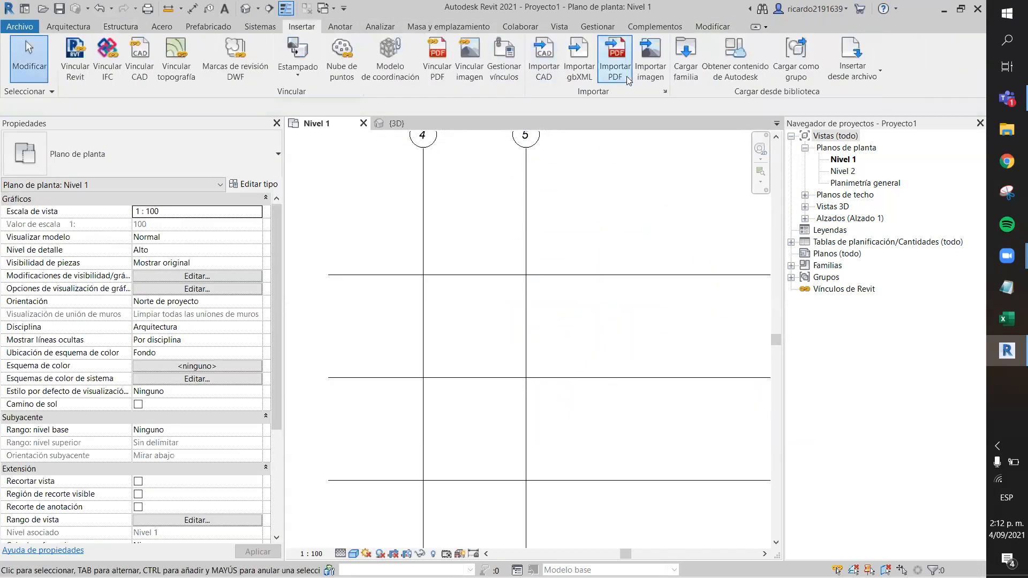
click(686, 59)
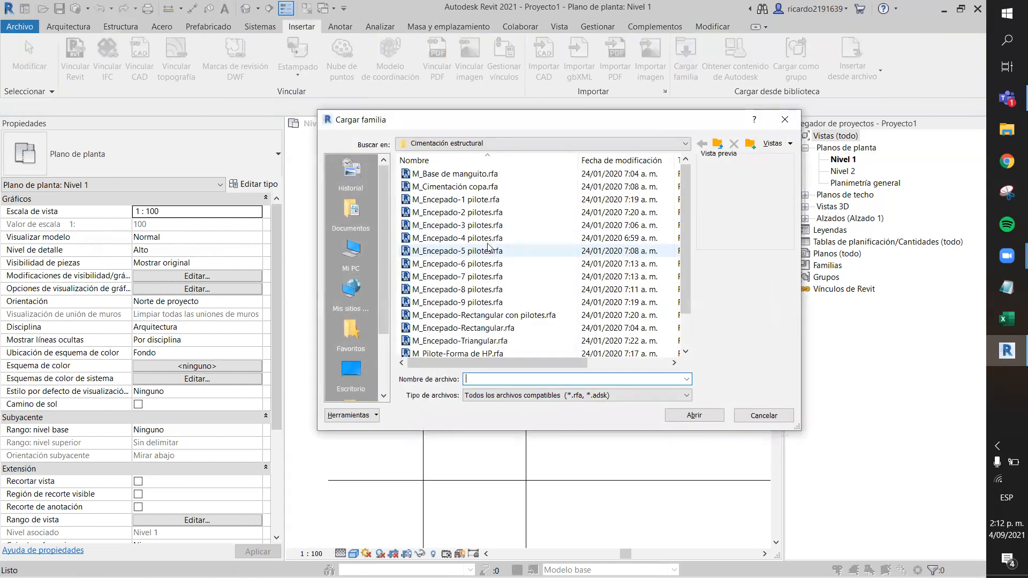
click(448, 143)
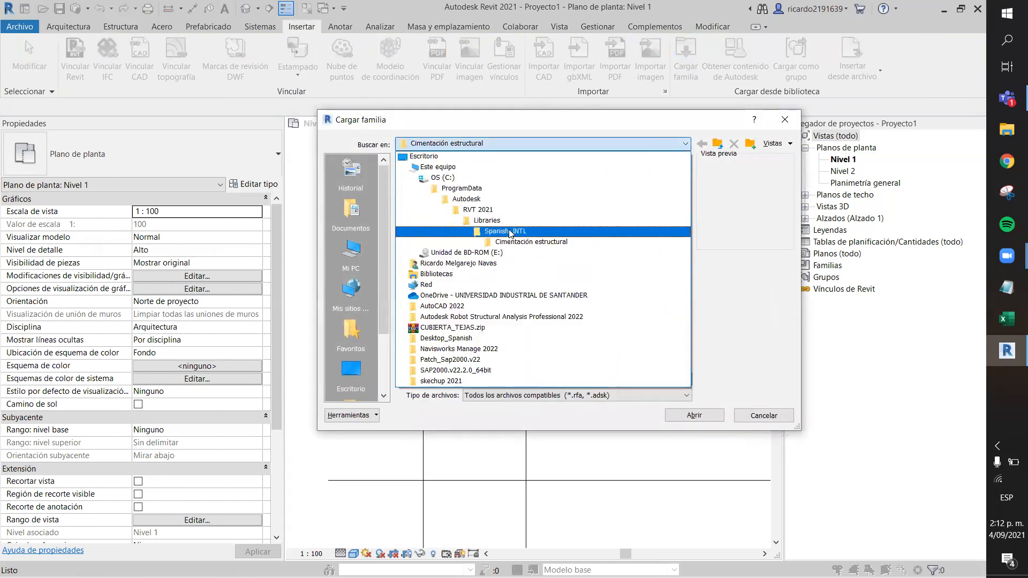
click(501, 231)
scroll(492, 252, down, 4)
scroll(491, 251, down, 4)
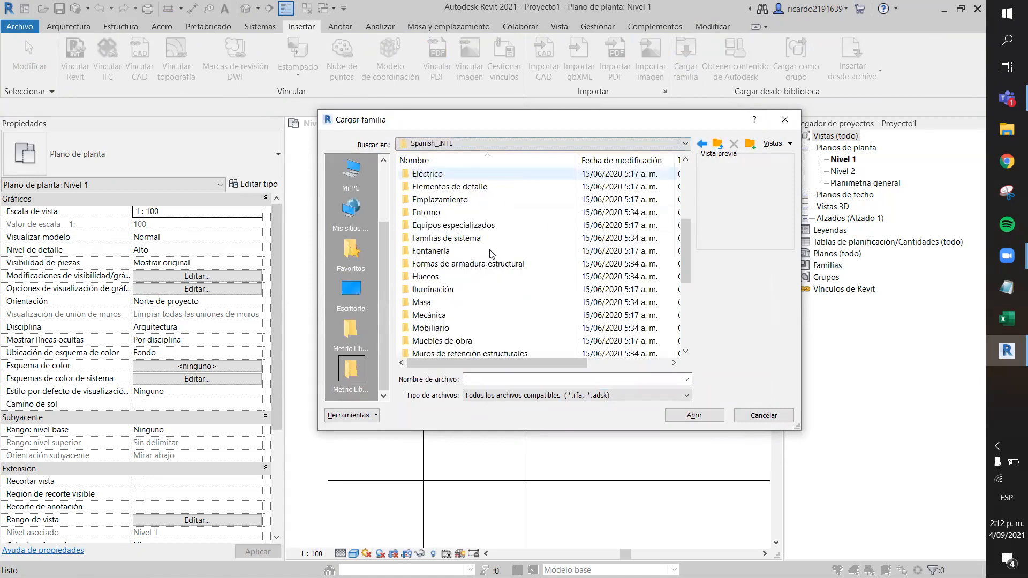
click(471, 341)
double_click(471, 341)
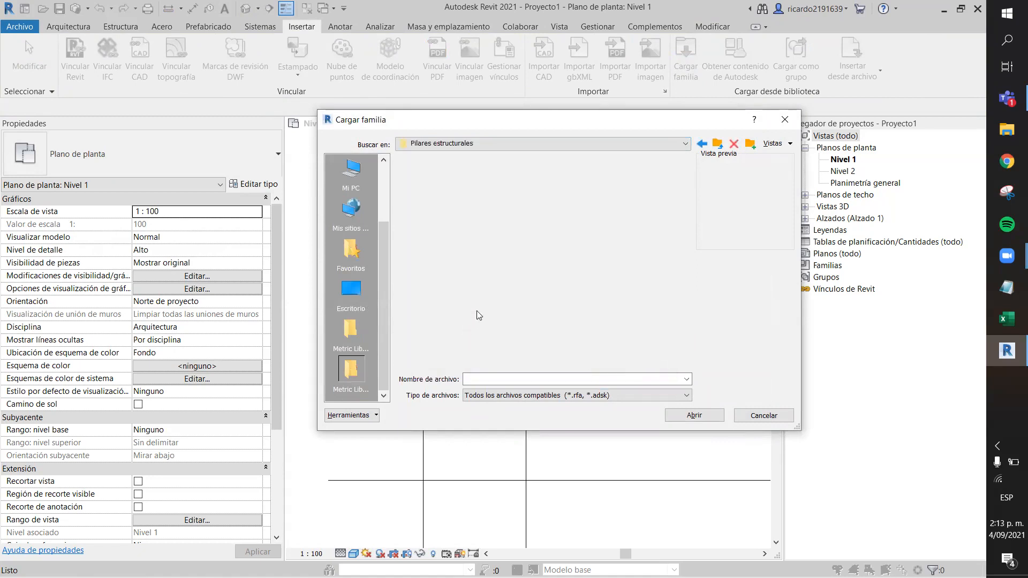
double_click(437, 173)
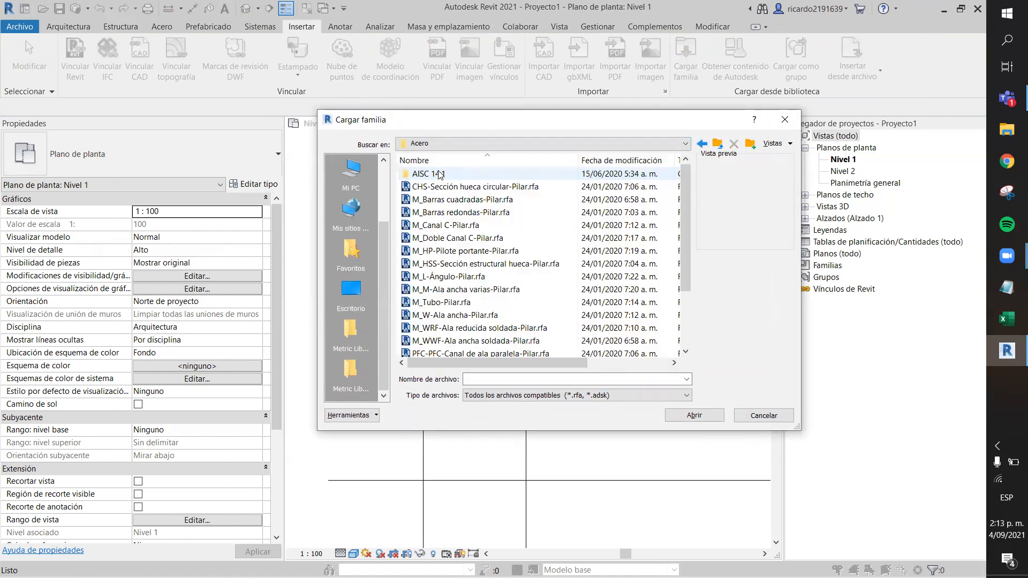
double_click(438, 174)
Step: Load the column family M_HSS Rectangular-Pilar.rfa with the type HSS508X304.8X15.9
click(460, 212)
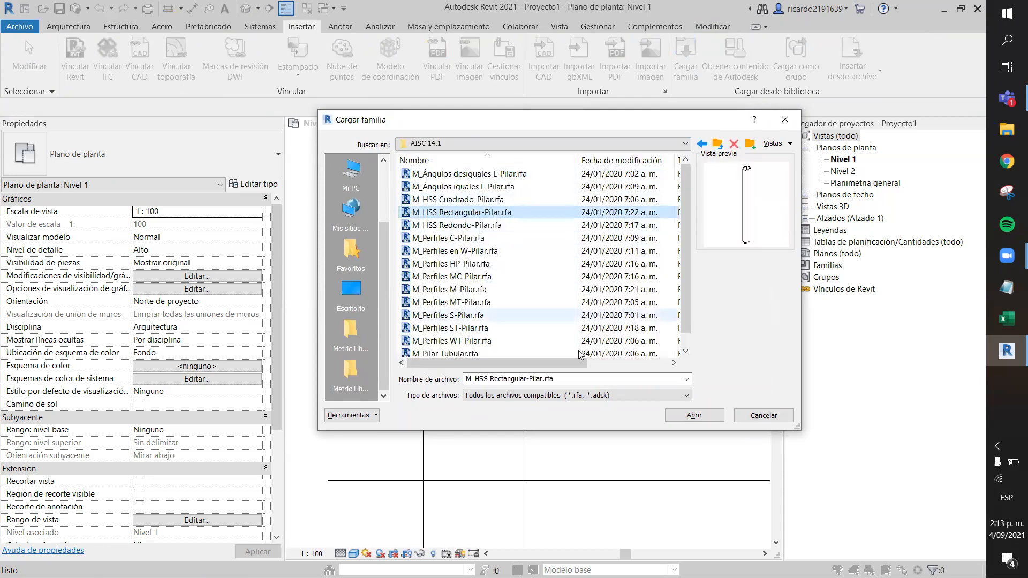
click(489, 202)
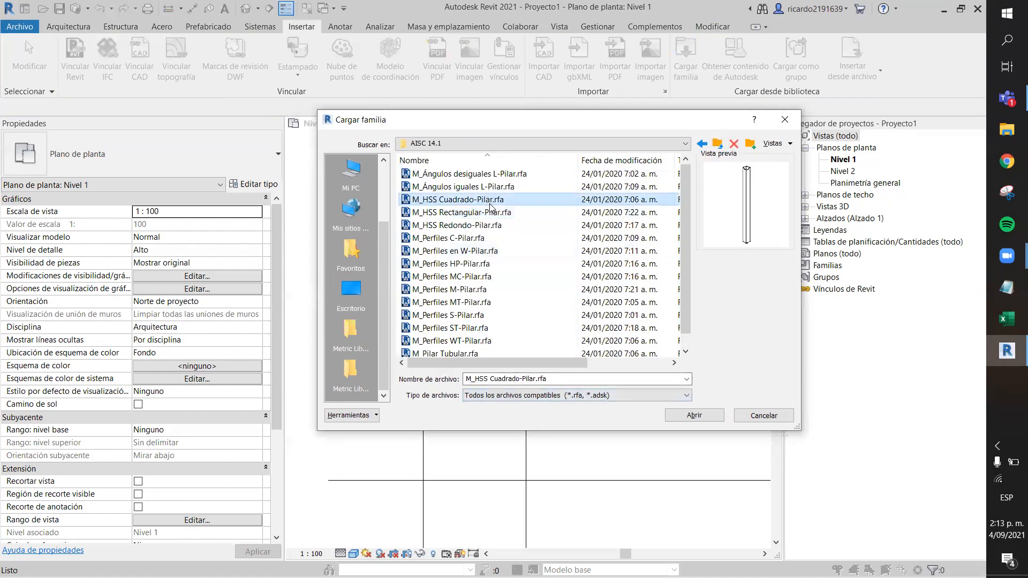
click(489, 211)
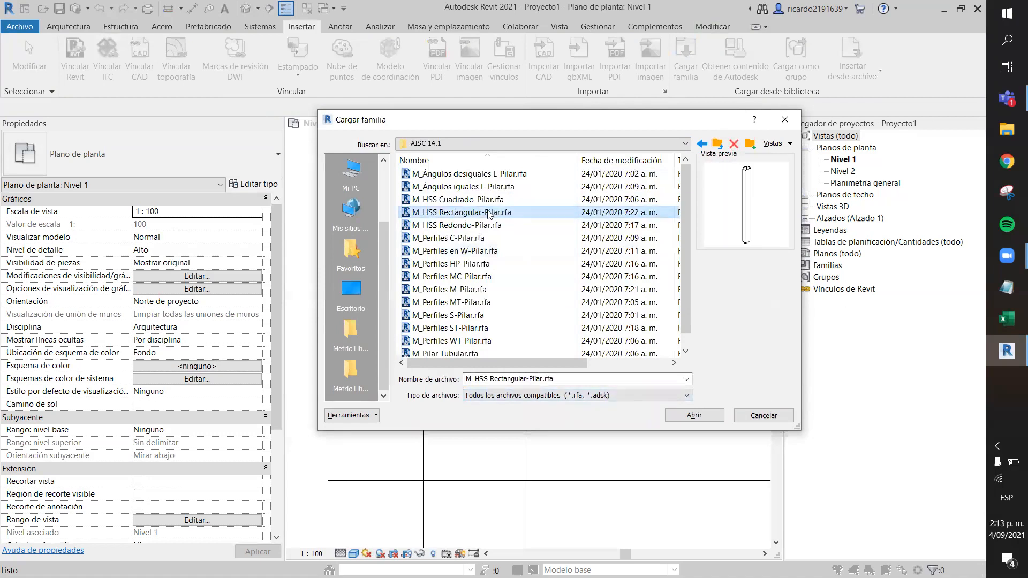
click(694, 415)
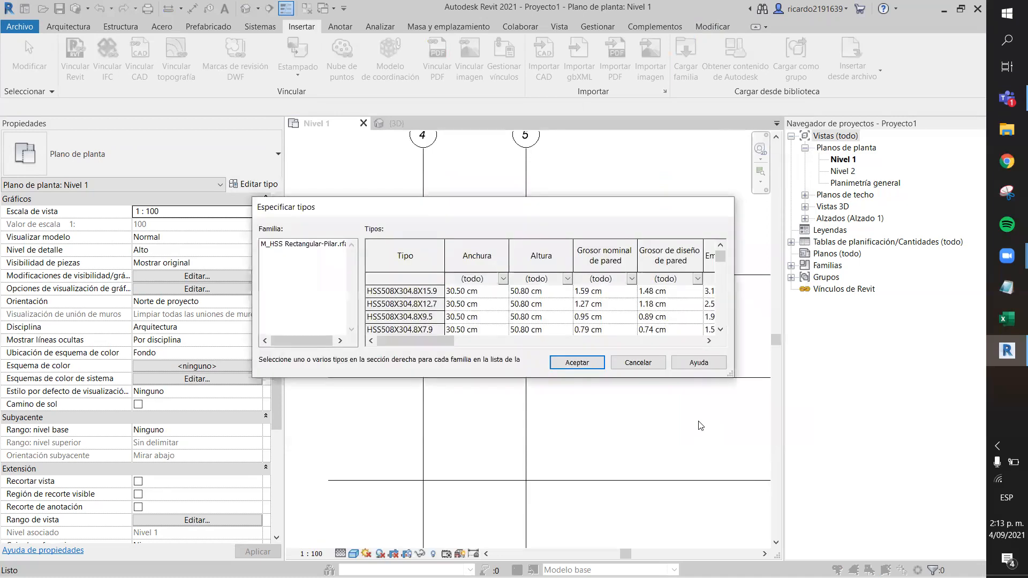
scroll(484, 320, down, 5)
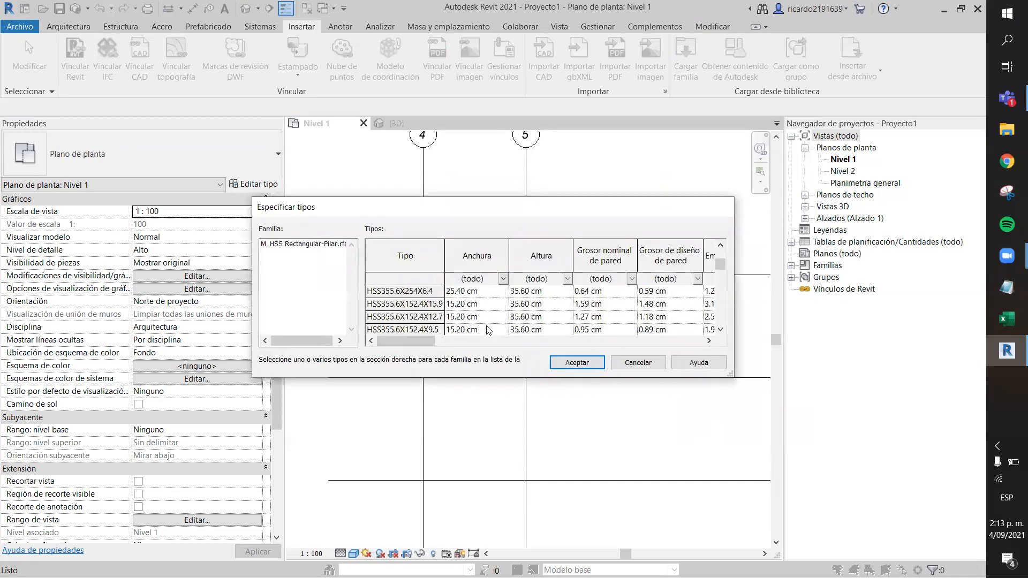
scroll(487, 325, up, 5)
click(476, 316)
click(469, 292)
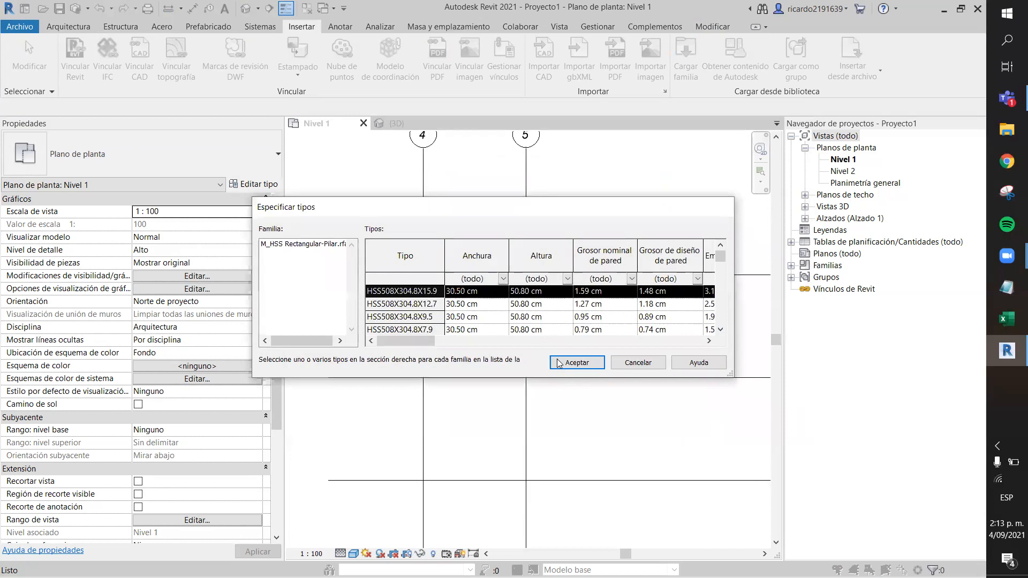
click(554, 357)
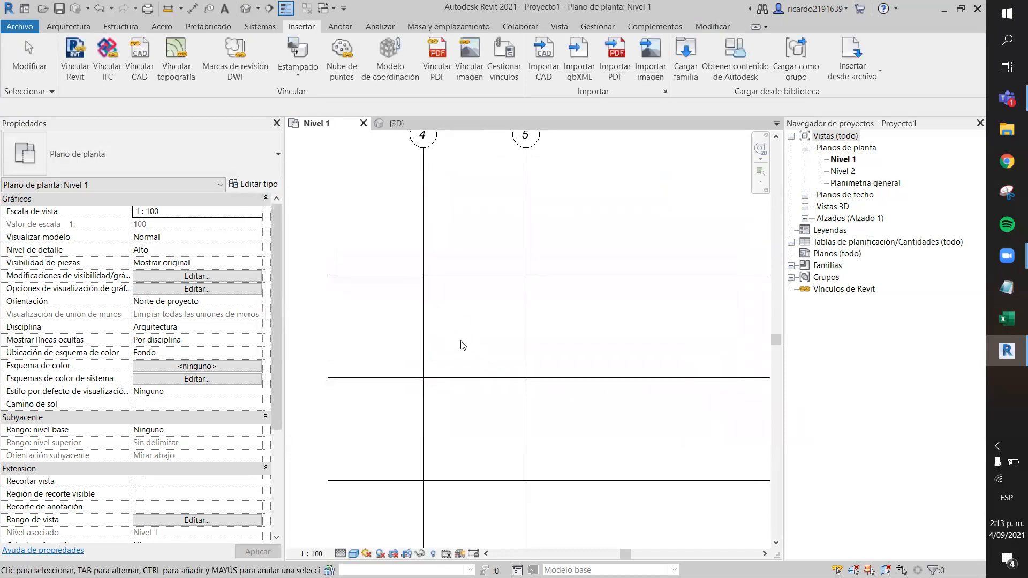
Step: Start placing an isolated M_Zapata-Rectangular footing and set the Longitud of its 1800 x 1200 x 450mm type to 1.2 m
click(79, 29)
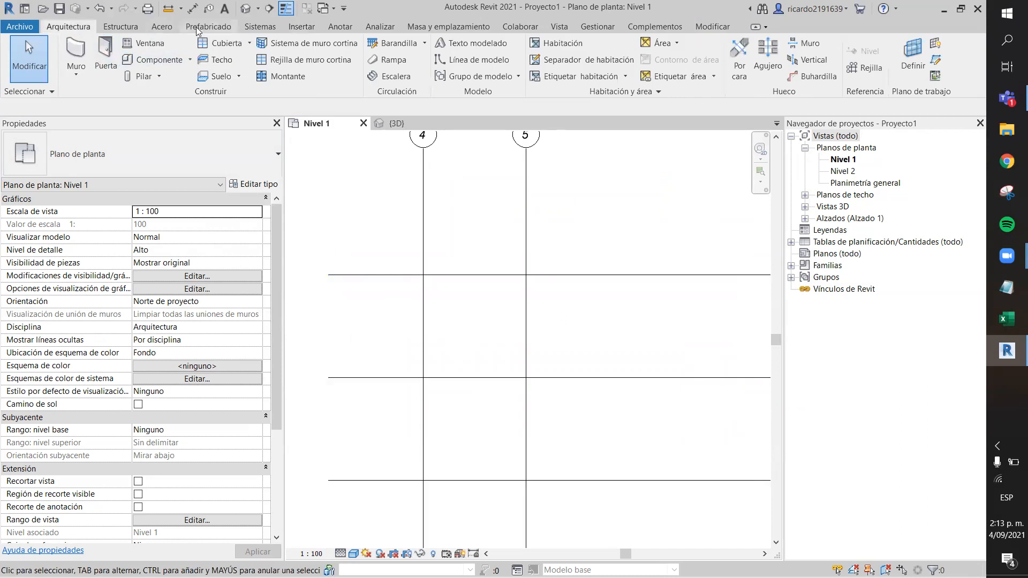
click(127, 27)
click(290, 56)
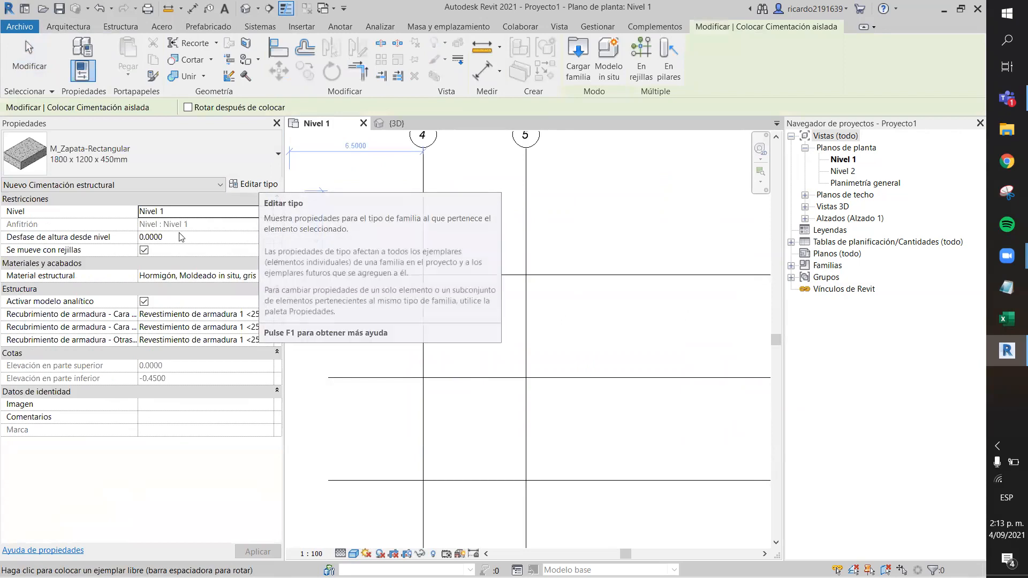
click(240, 188)
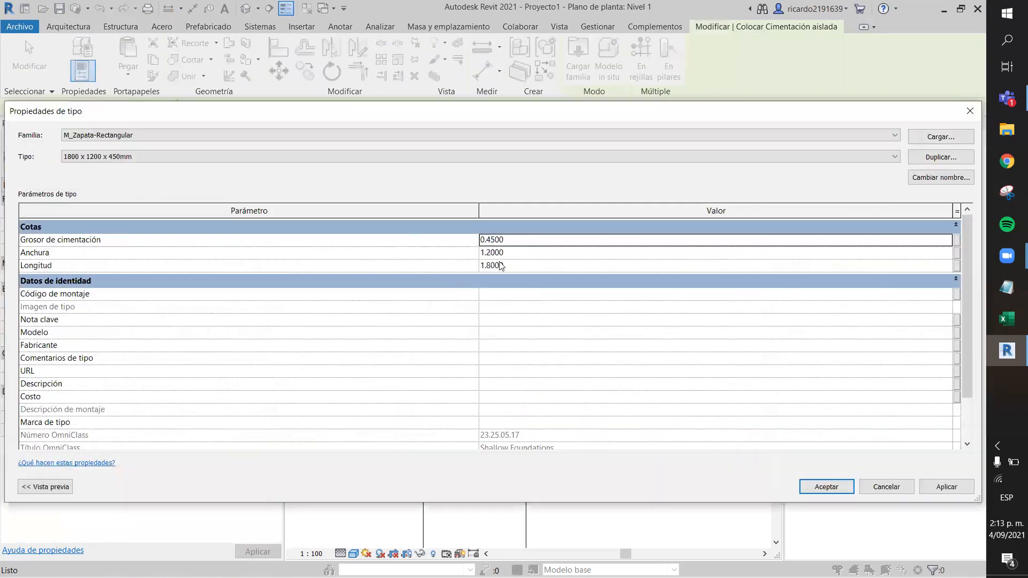
click(516, 242)
click(517, 253)
click(515, 266)
text(1.2)
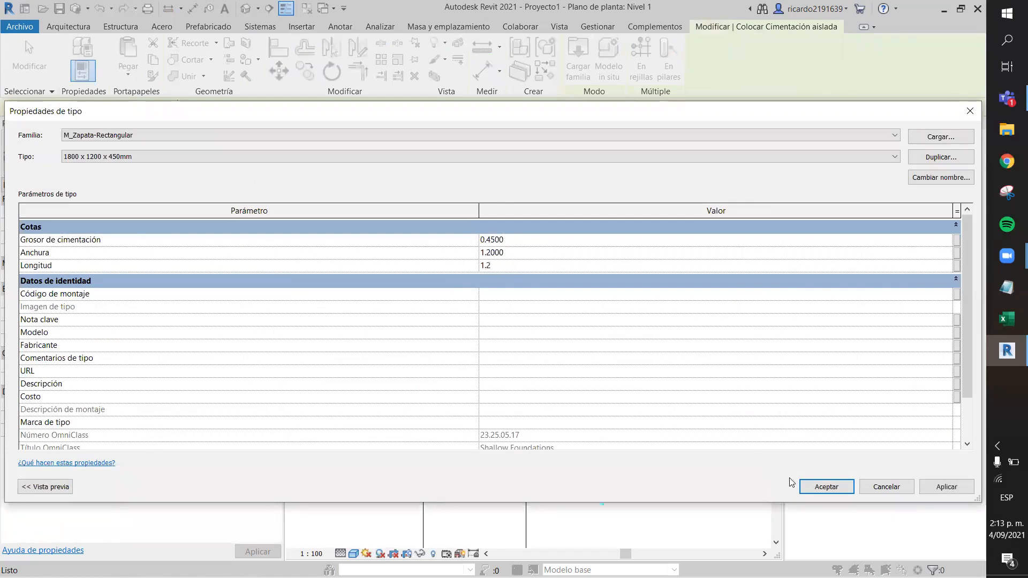
click(825, 486)
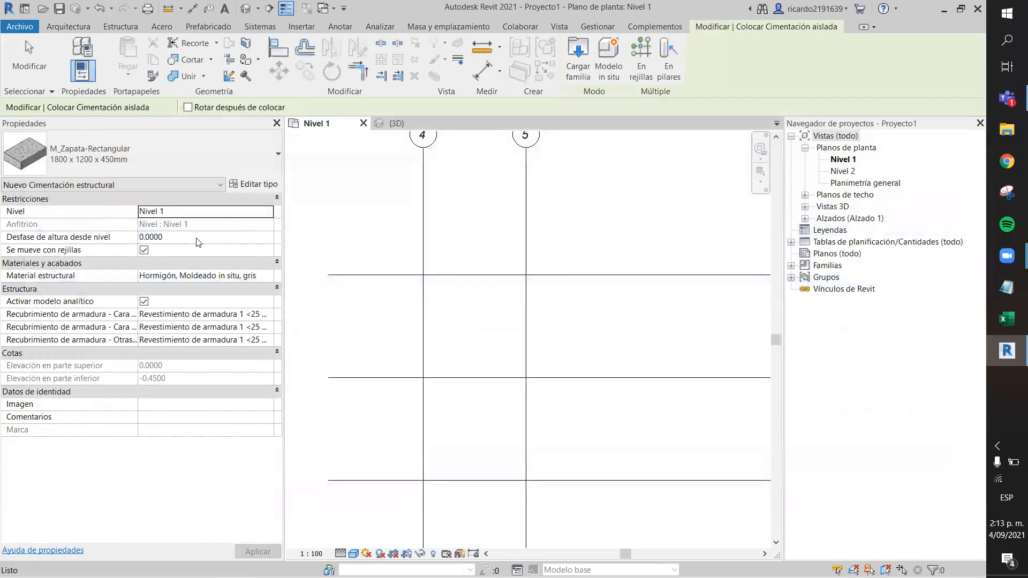
Step: Set the new footing's height offset from Nivel 1 to -0.45 m
click(197, 238)
text(-)
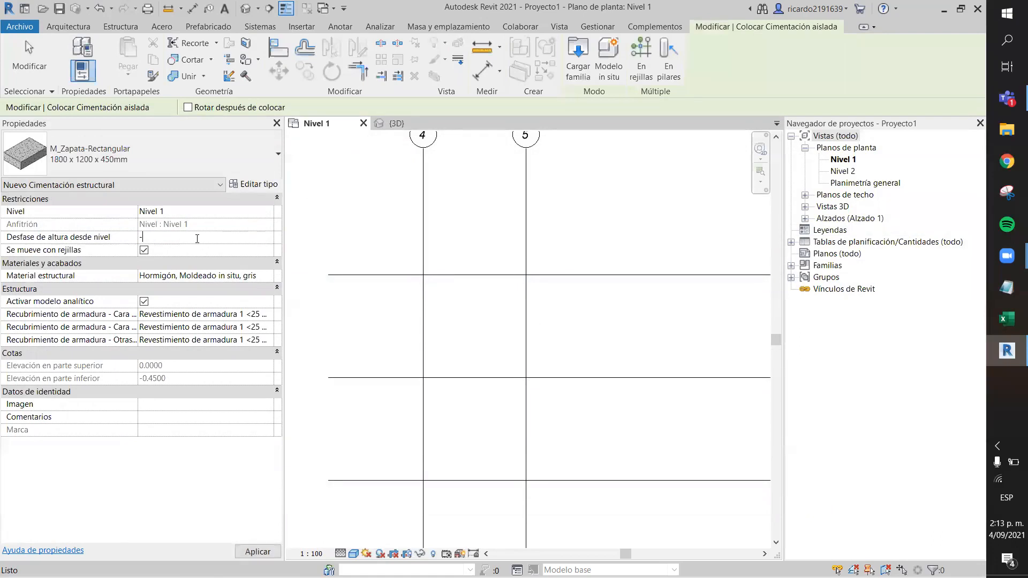
text(0.45)
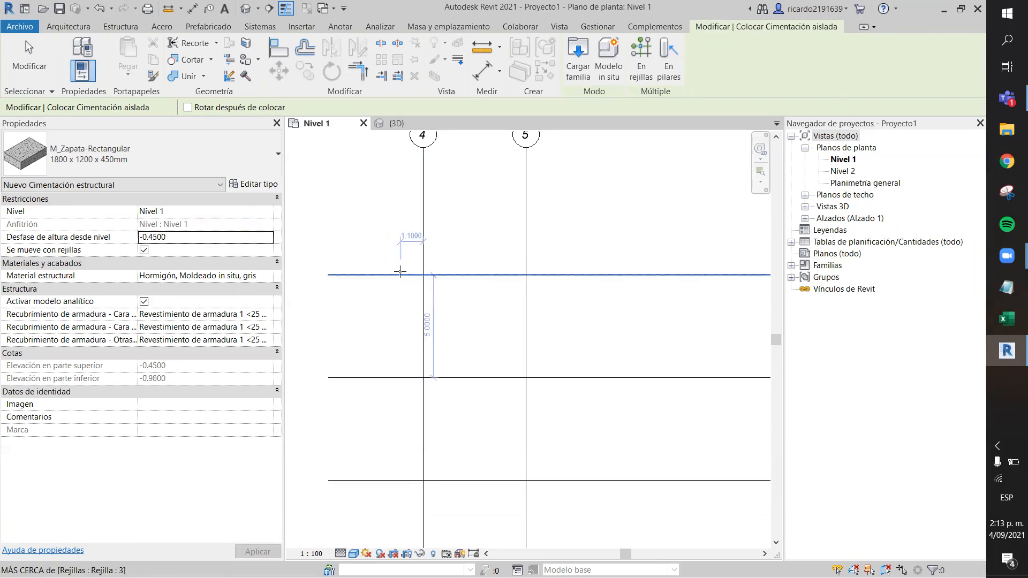
Step: Set the footing's height offset to 0.45 m and place one footing at the intersection of grids 4 and 3
click(222, 242)
text(0.45)
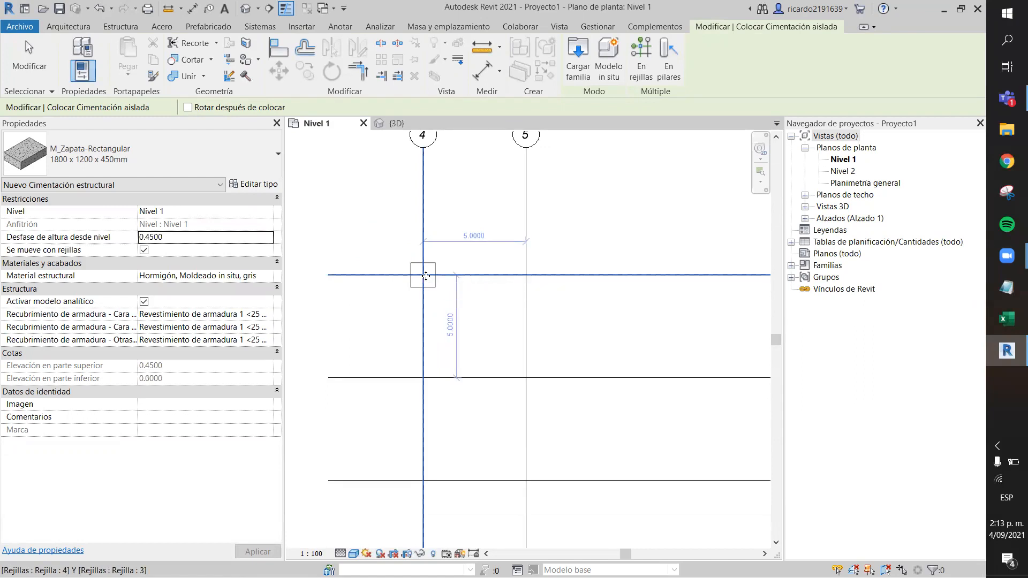
click(425, 276)
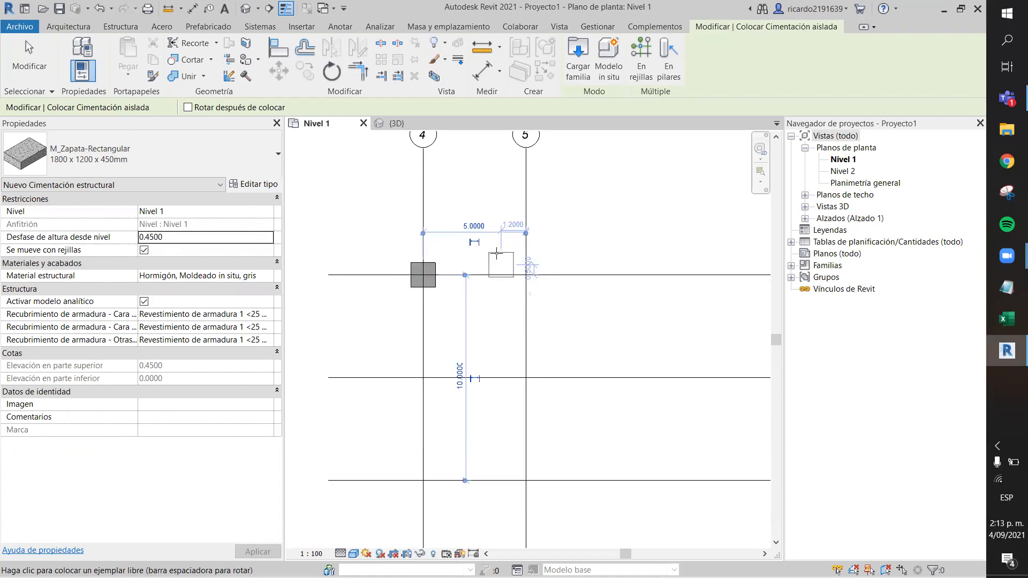
key(Escape)
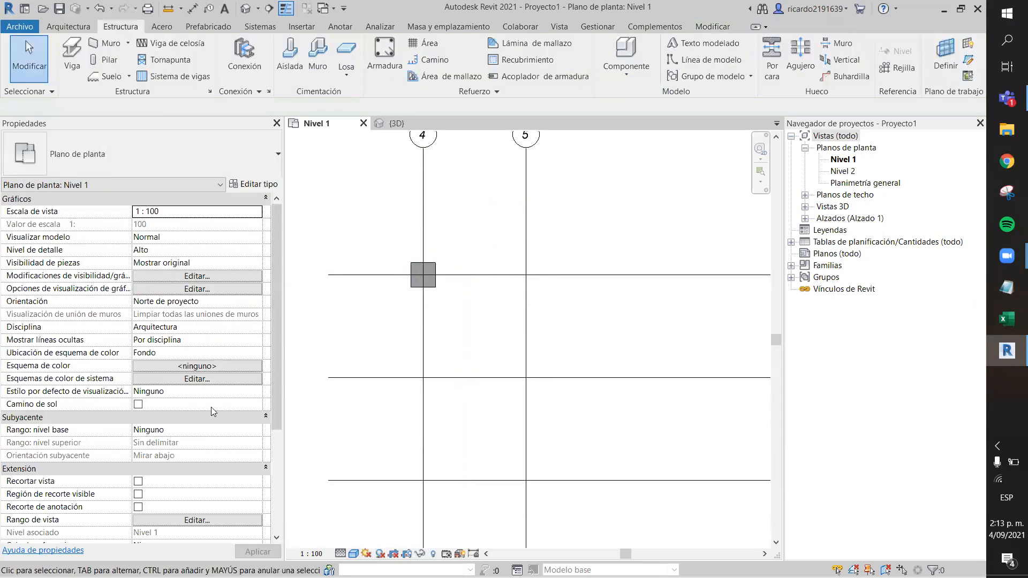
Step: Edit the Nivel 1 plan's view range, entering a view depth offset of -2 and changing the view depth level
scroll(210, 406, down, 5)
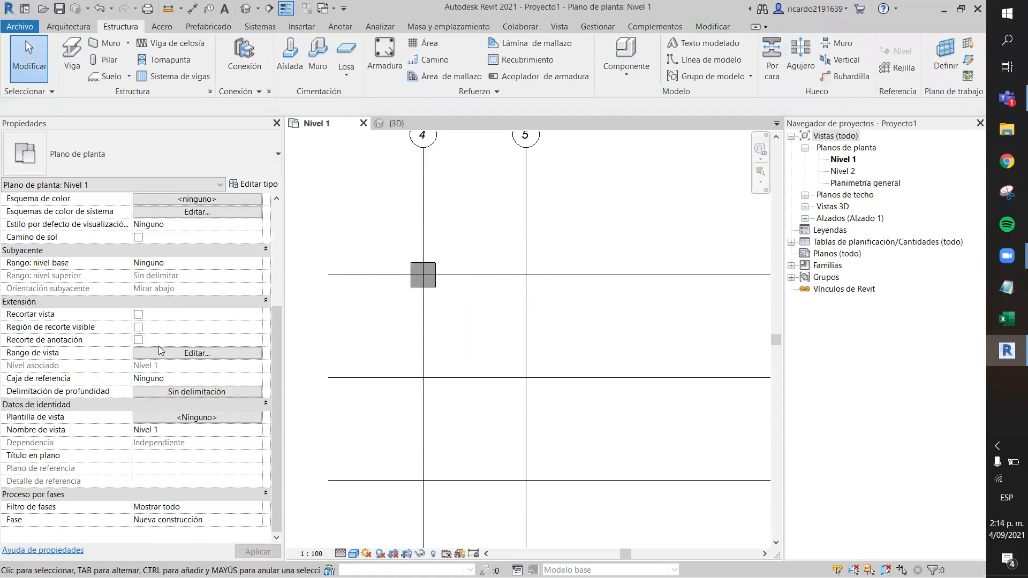
click(171, 353)
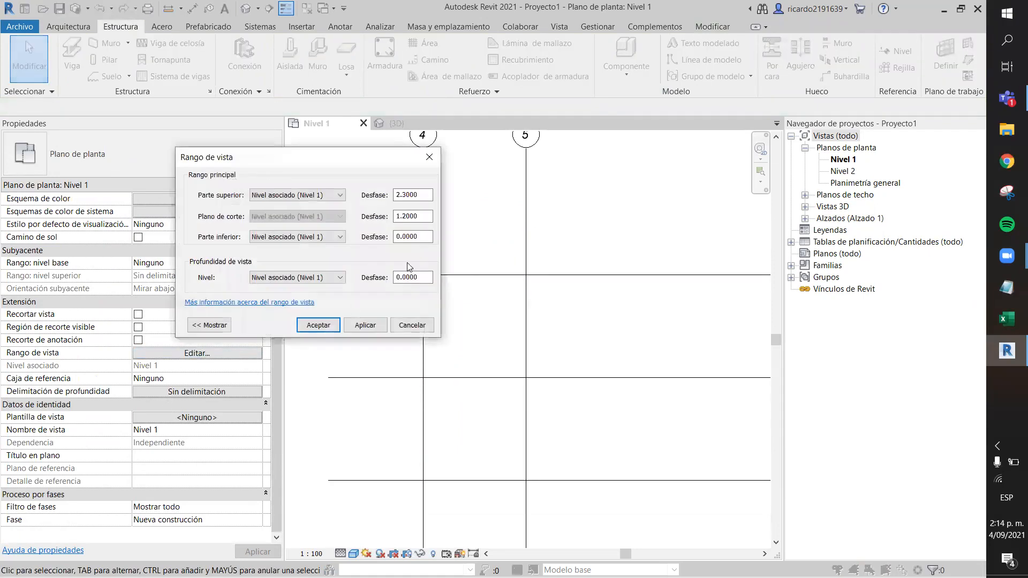
double_click(426, 277)
text(-2)
click(309, 278)
click(313, 305)
click(318, 325)
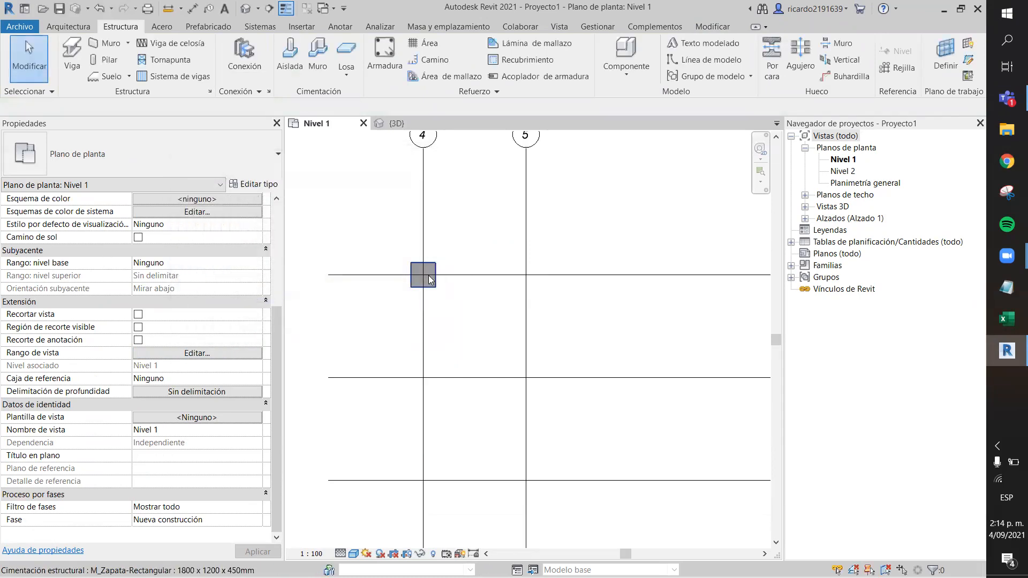
Step: Set the placed footing's height offset from level to 0 and deselect it
click(431, 278)
click(196, 239)
text(0)
click(258, 551)
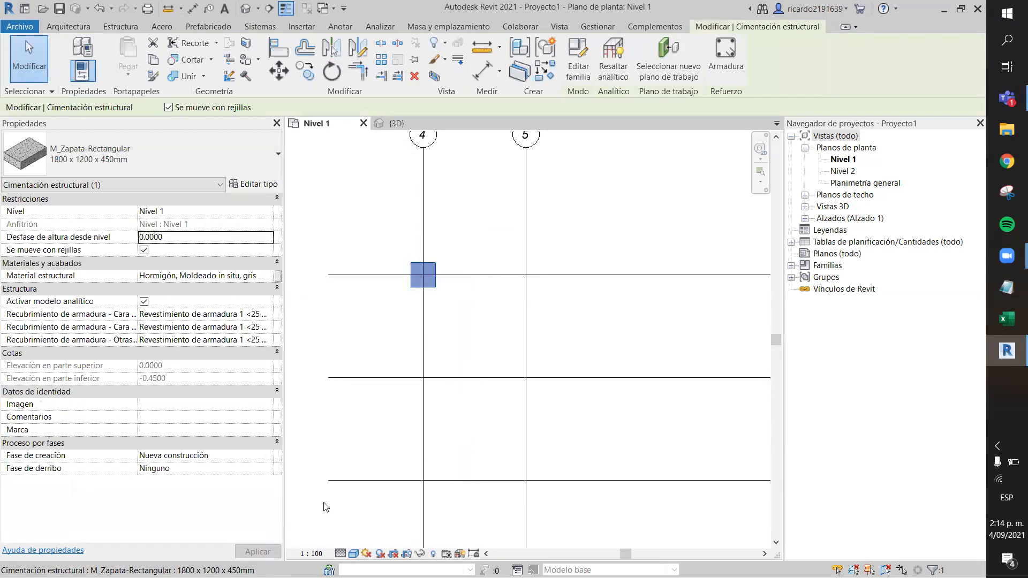
click(452, 267)
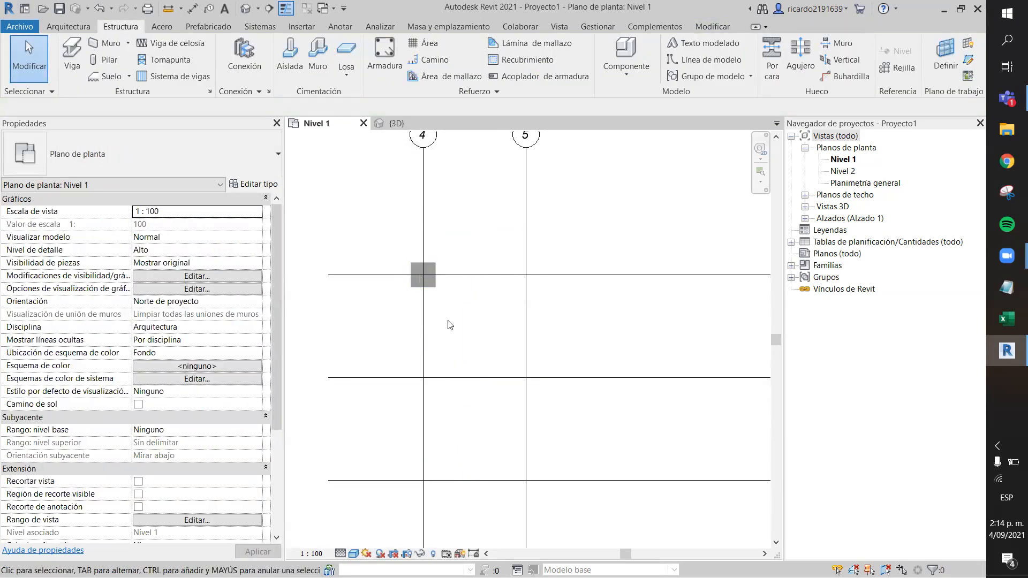
Step: Place a vertical HSS508X304.8X15.9 column at the footing's grid intersection, using the Altura option with an unconnected height of 2.5 m
click(114, 63)
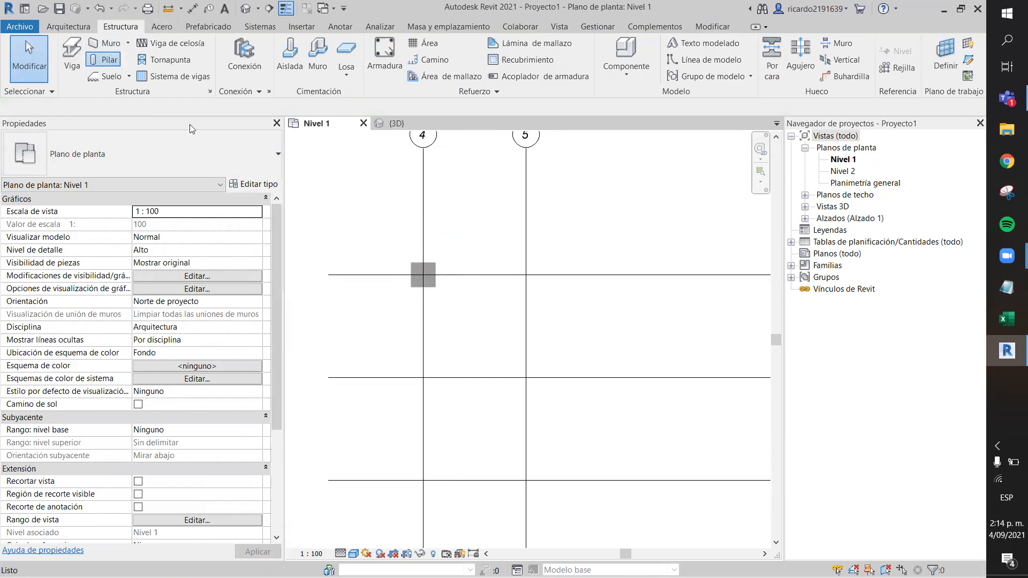
scroll(426, 279, up, 2)
scroll(426, 278, up, 3)
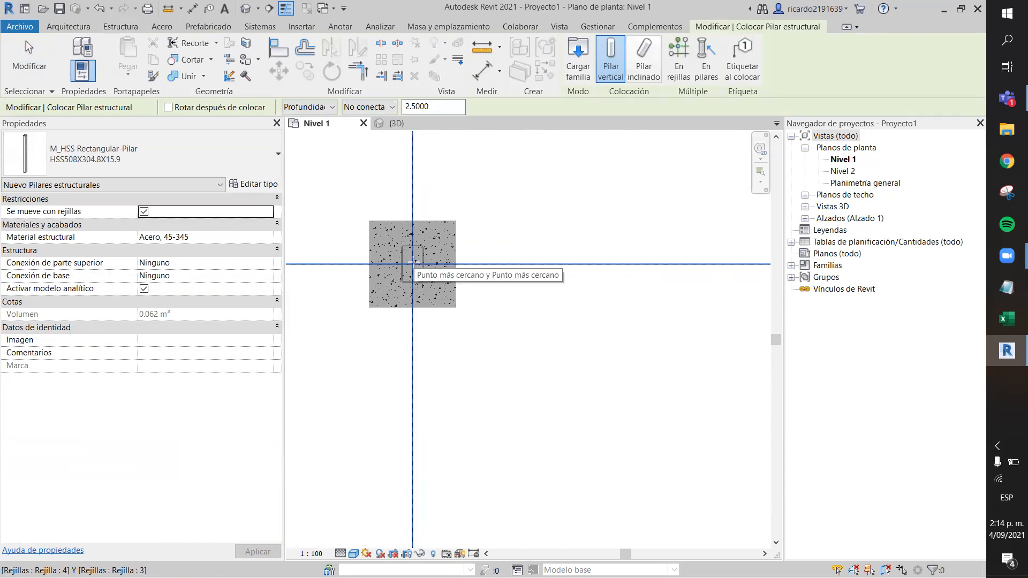
click(327, 106)
click(328, 129)
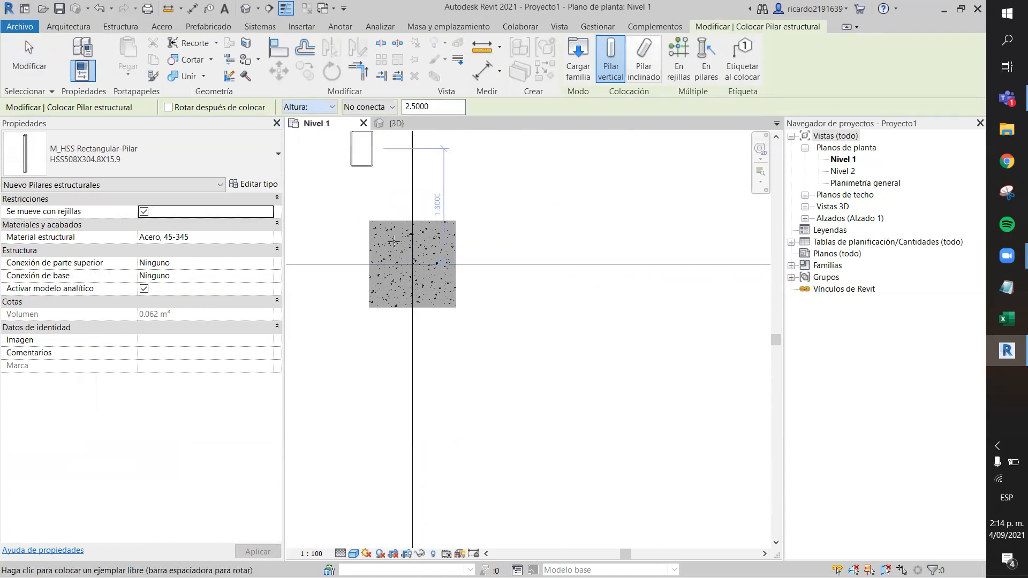
click(408, 266)
key(Escape)
key(Escape)
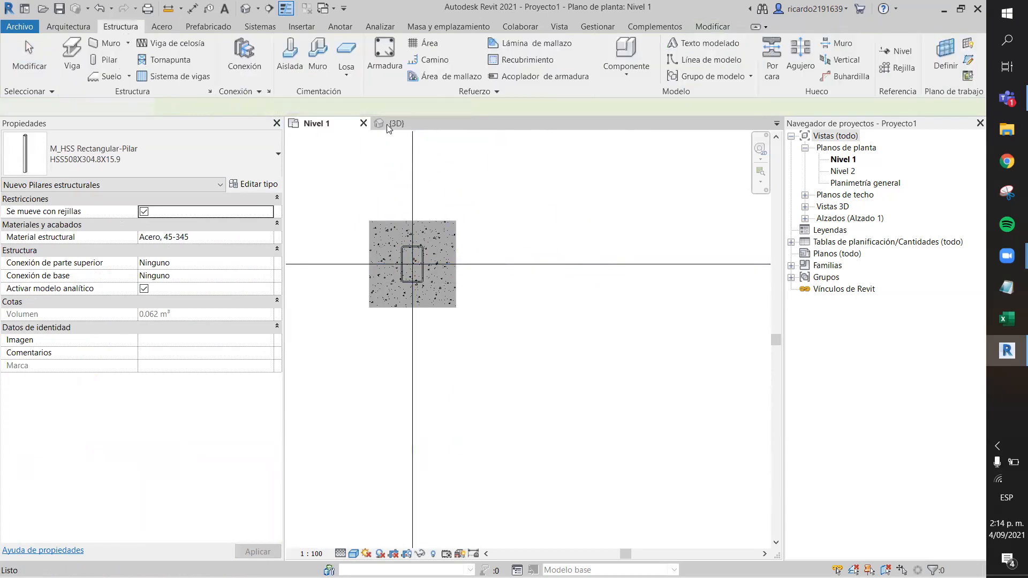
Step: Open the new project's default 3D view and orbit around the column and its footing
click(389, 125)
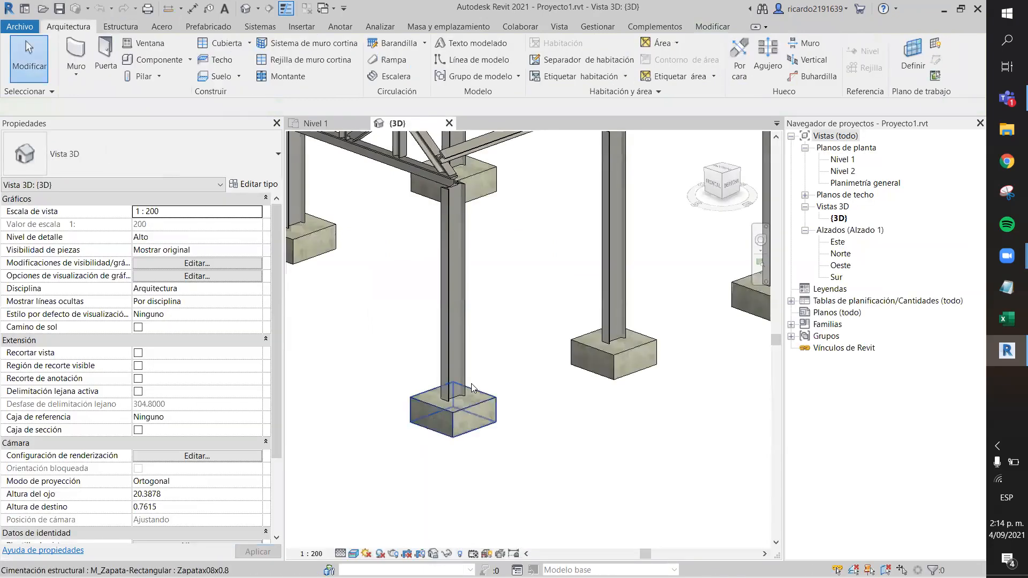
click(314, 123)
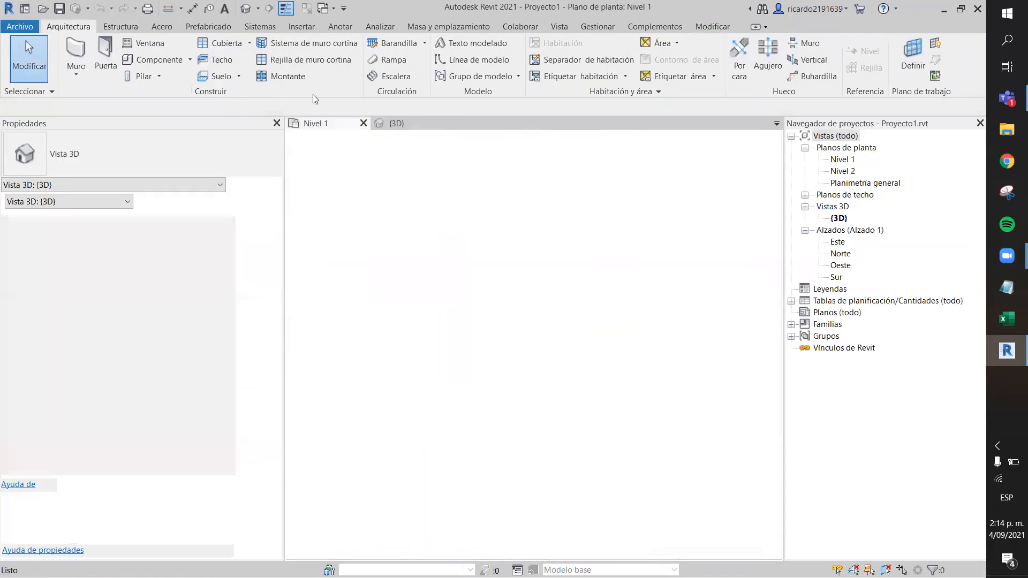
click(246, 9)
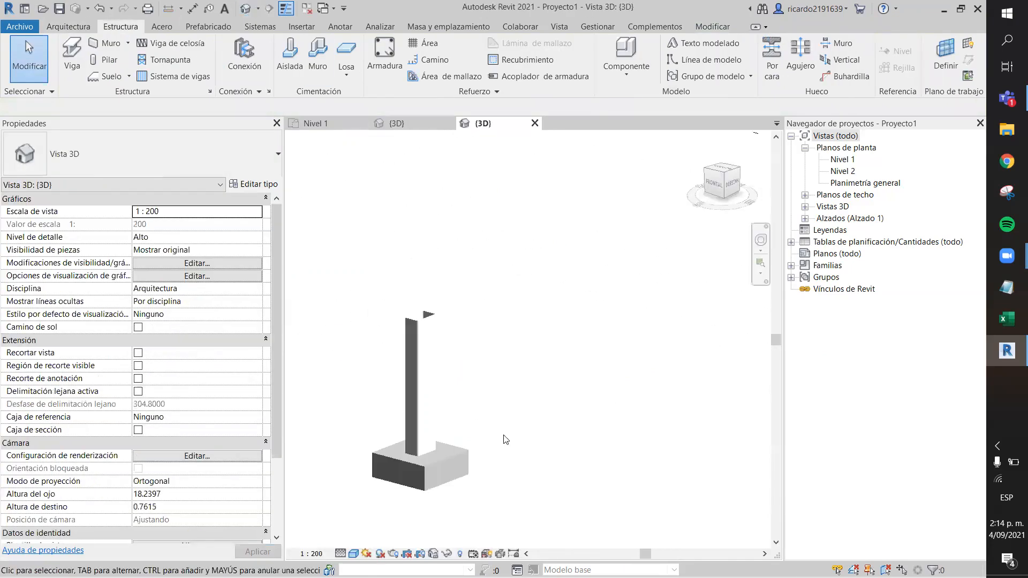
middle_drag(498, 415, 624, 438)
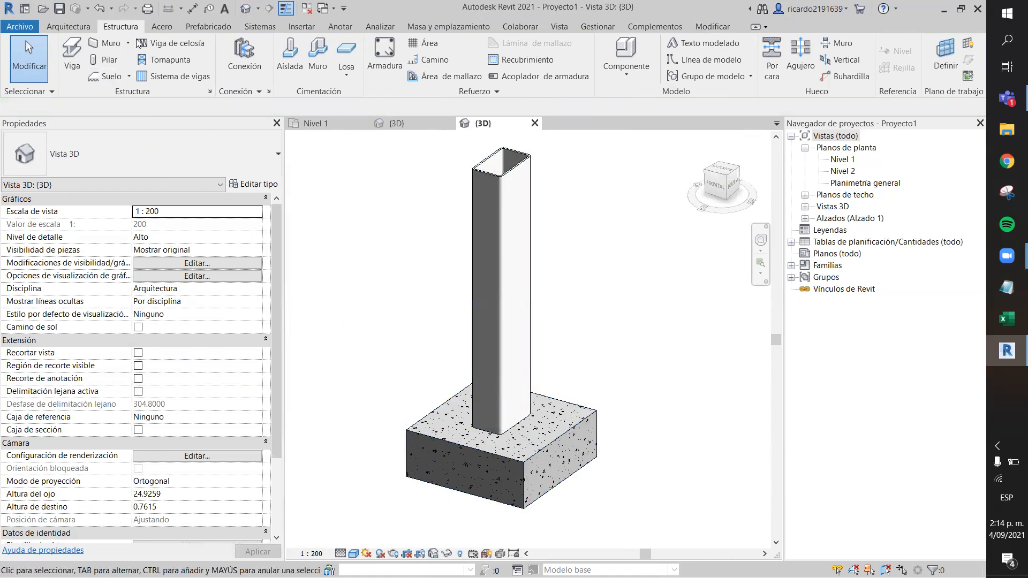
Step: Start a structural connection and load the steel connection types, including Pletina base, through the connection settings
click(162, 27)
click(101, 66)
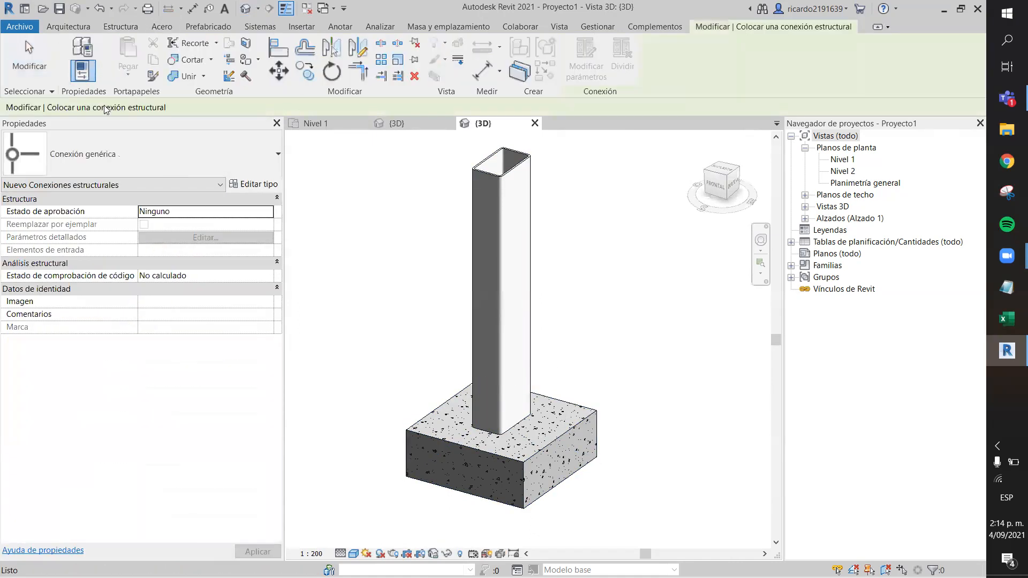
click(247, 166)
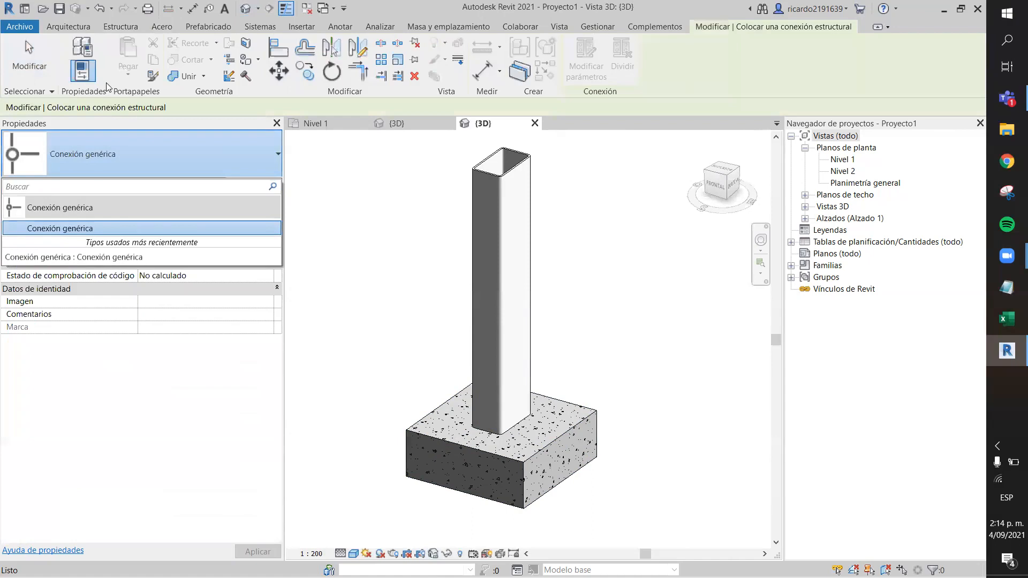
click(162, 26)
click(162, 27)
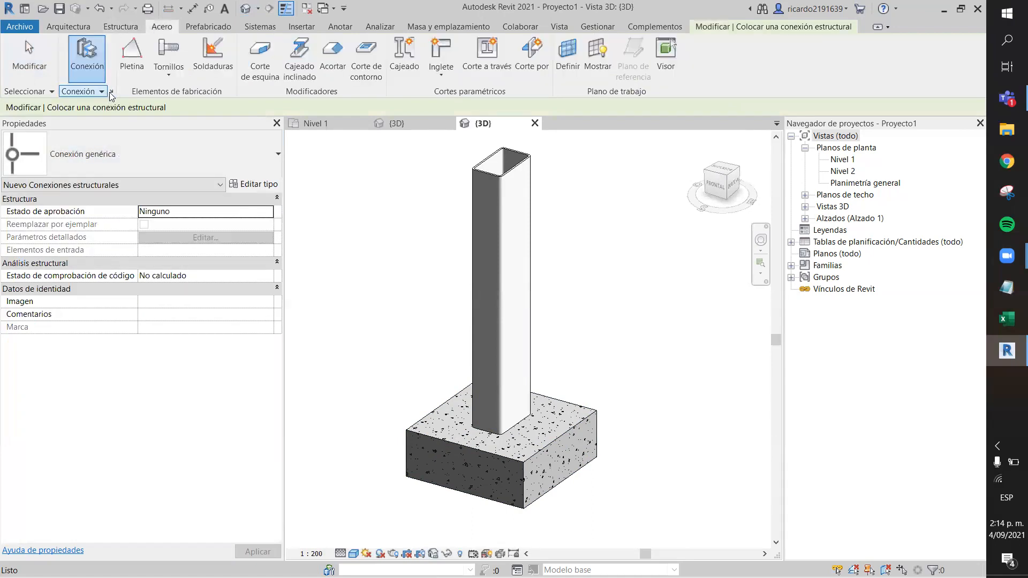
click(111, 92)
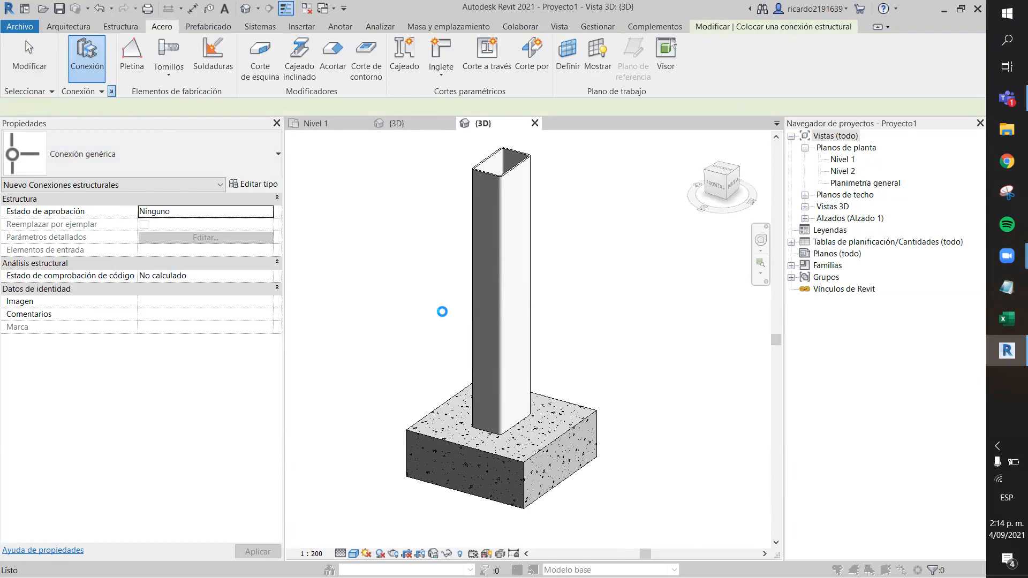
click(289, 422)
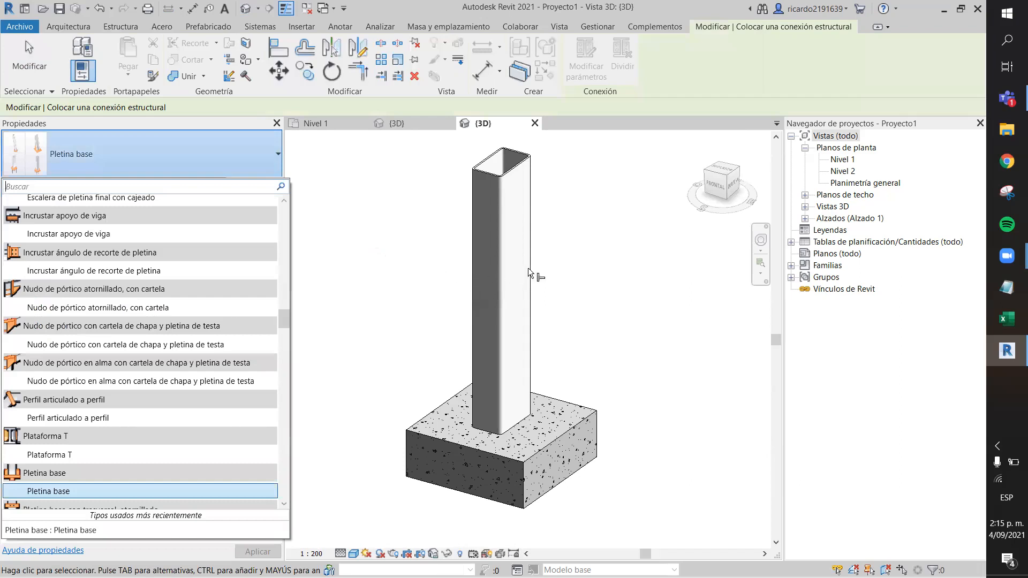
Step: Place a Pletina base connection between the HSS column and the rectangular footing
click(528, 270)
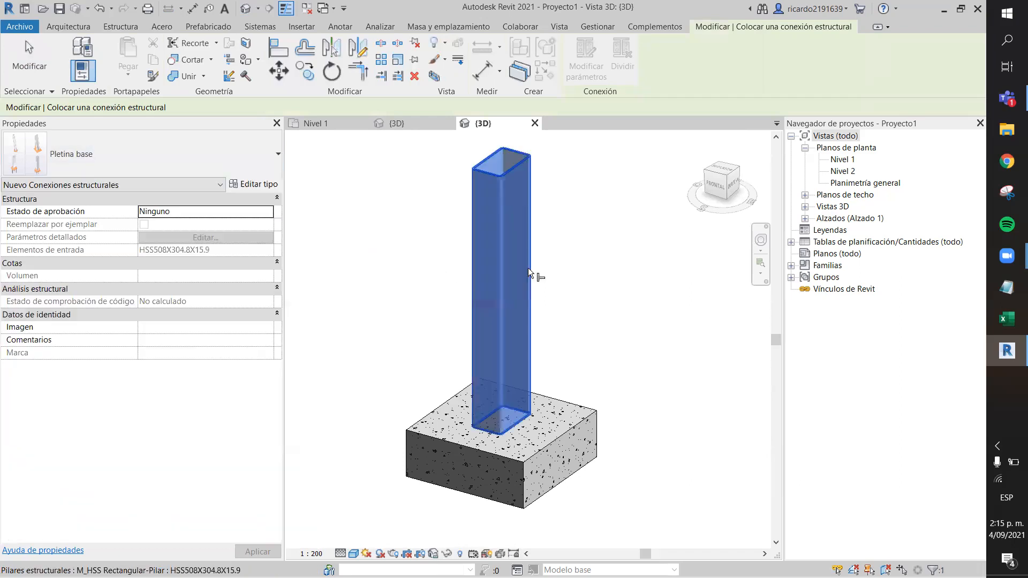
ctrl+click(585, 415)
key(Return)
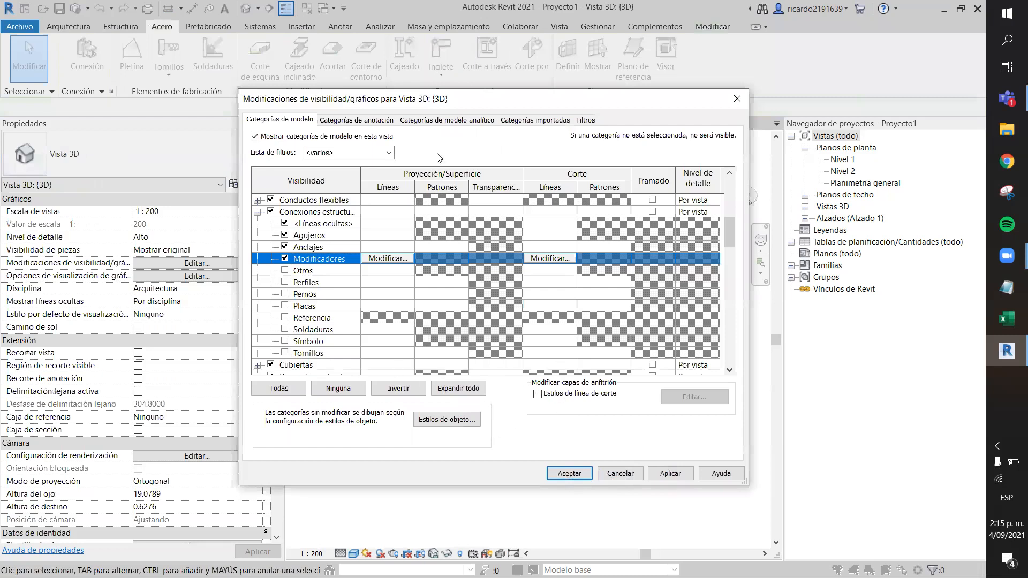
Step: Apply the 3D view's structural connection visibility with Agujeros, Anclajes and Modificadores shown, and inspect the base plate connection
key(Return)
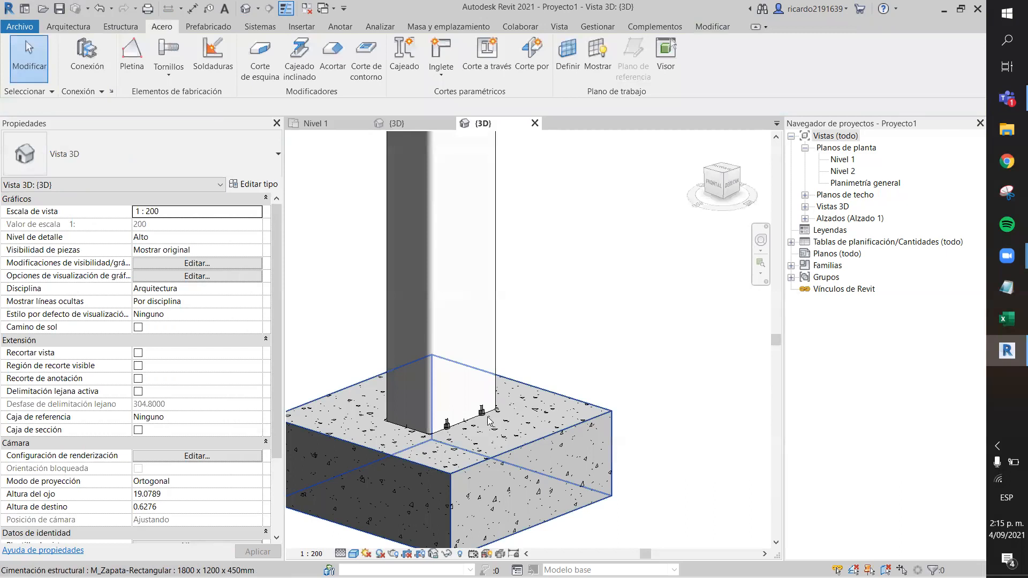
click(489, 421)
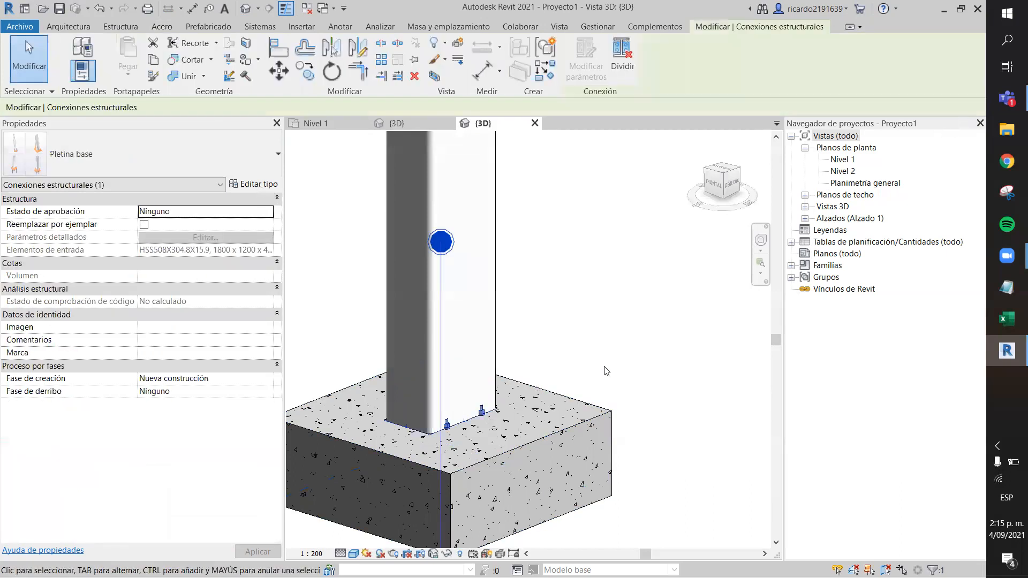
click(600, 334)
scroll(600, 335, down, 2)
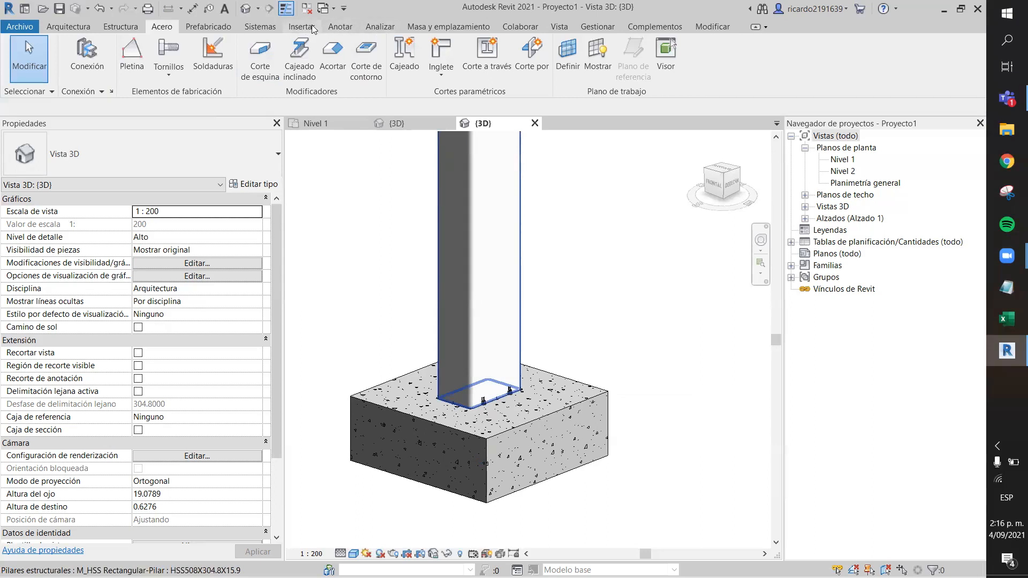
Step: Open Autodesk's online Revit content page in the browser and return to Revit
click(710, 65)
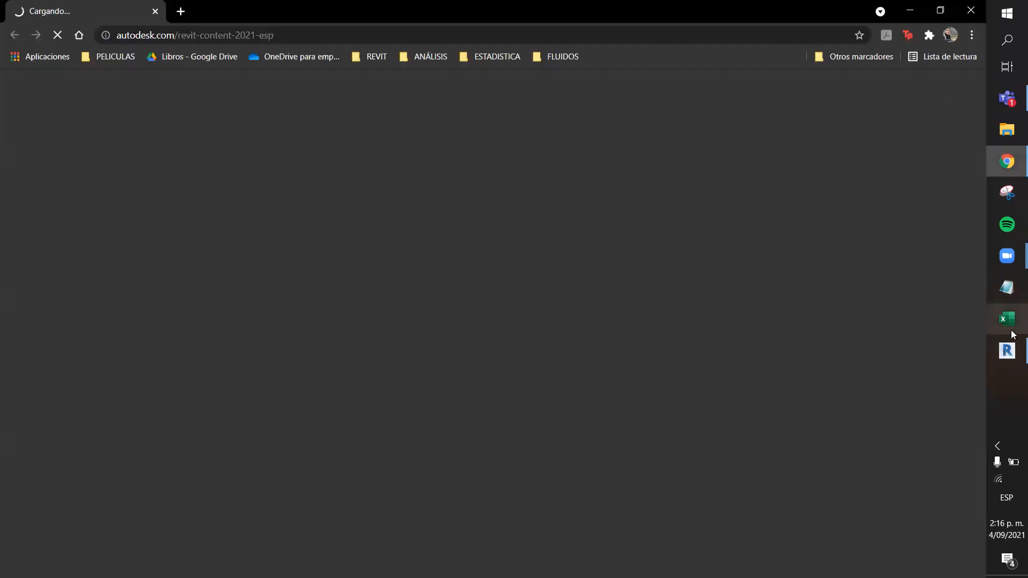
click(1007, 348)
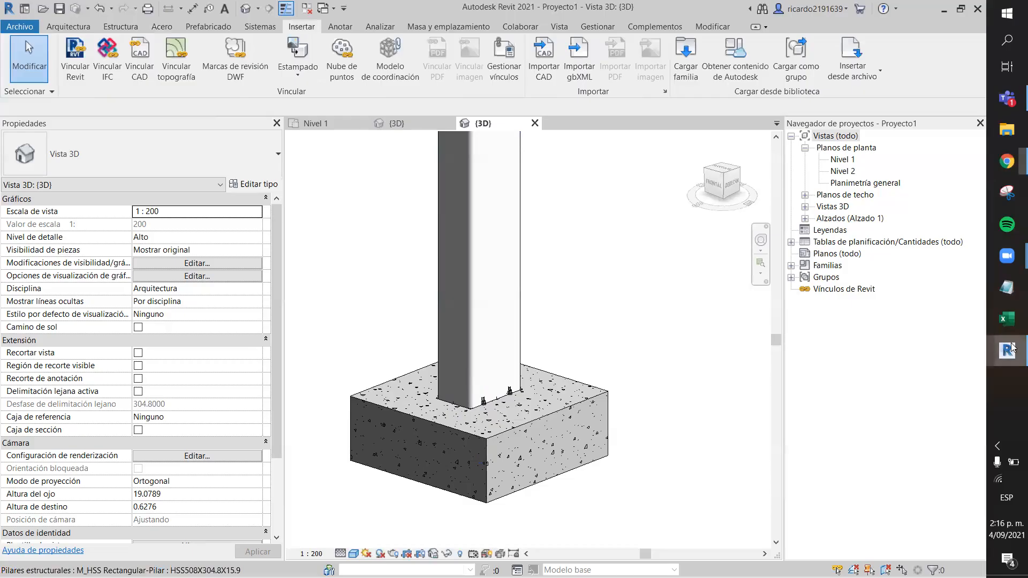
Step: Start loading a family and browse the Spanish_INTL library to the steel folder (Acero) under Armazón estructural
click(683, 67)
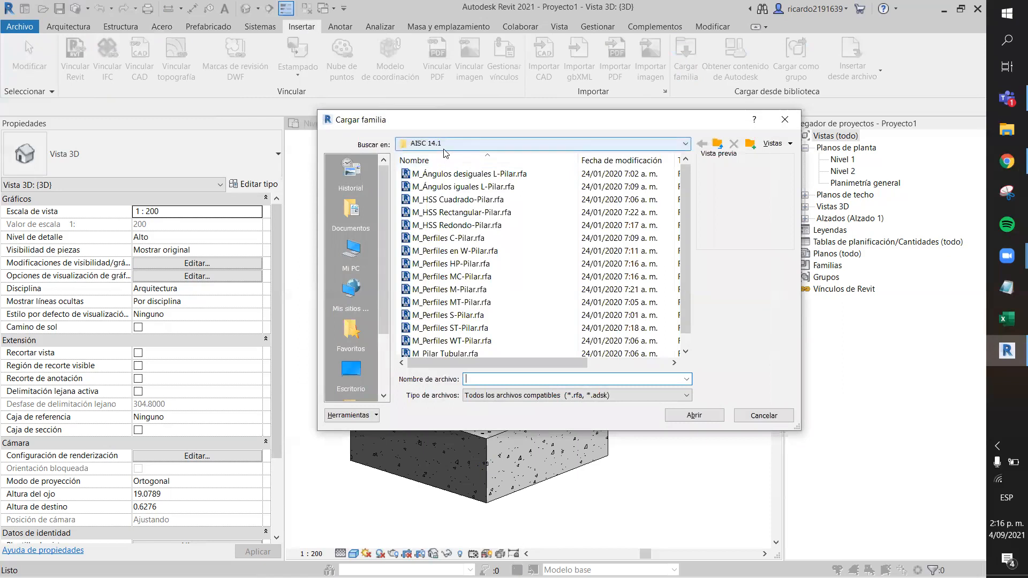
click(480, 145)
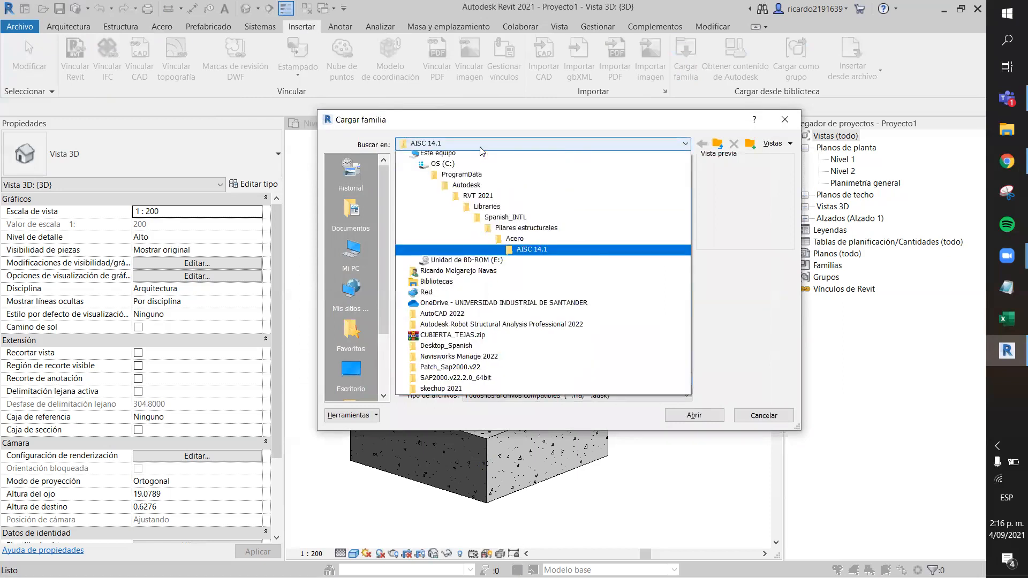
click(522, 233)
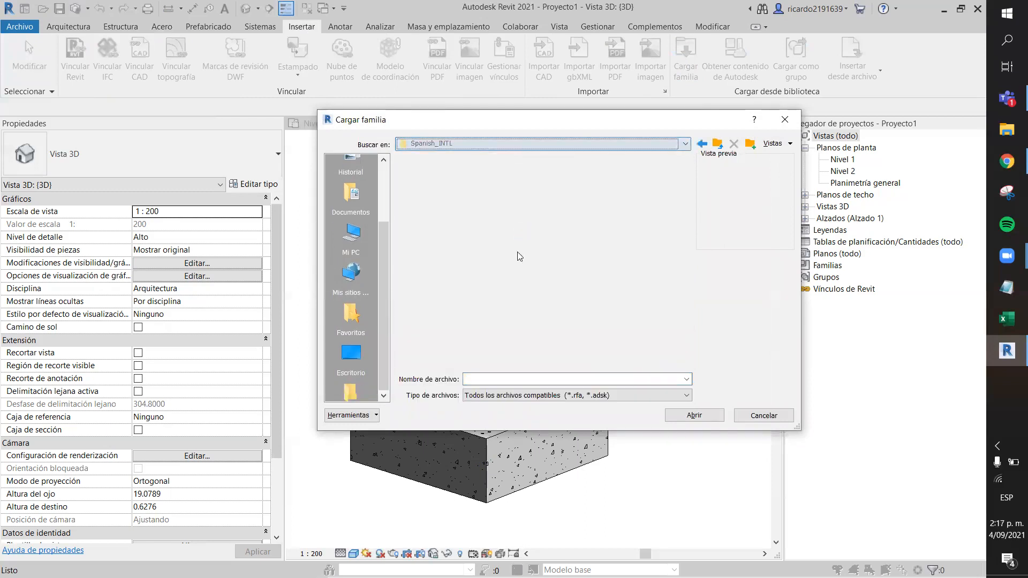
scroll(479, 285, down, 4)
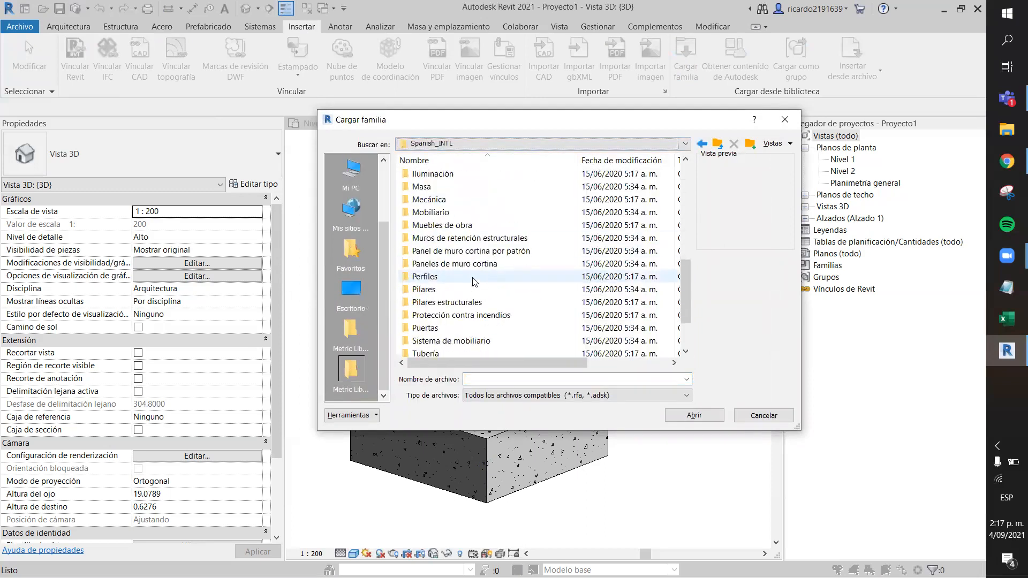
scroll(477, 282, up, 5)
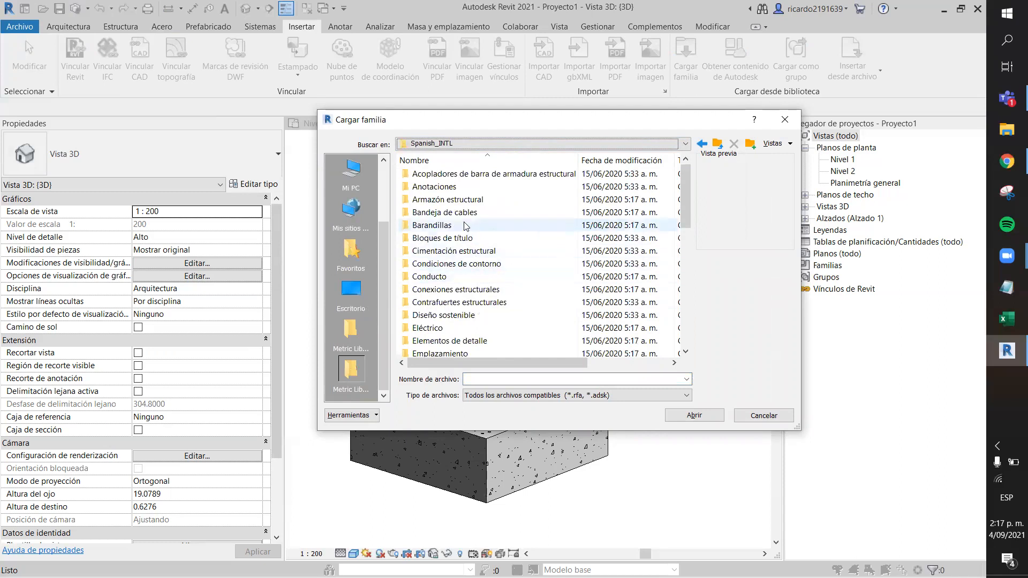
double_click(463, 201)
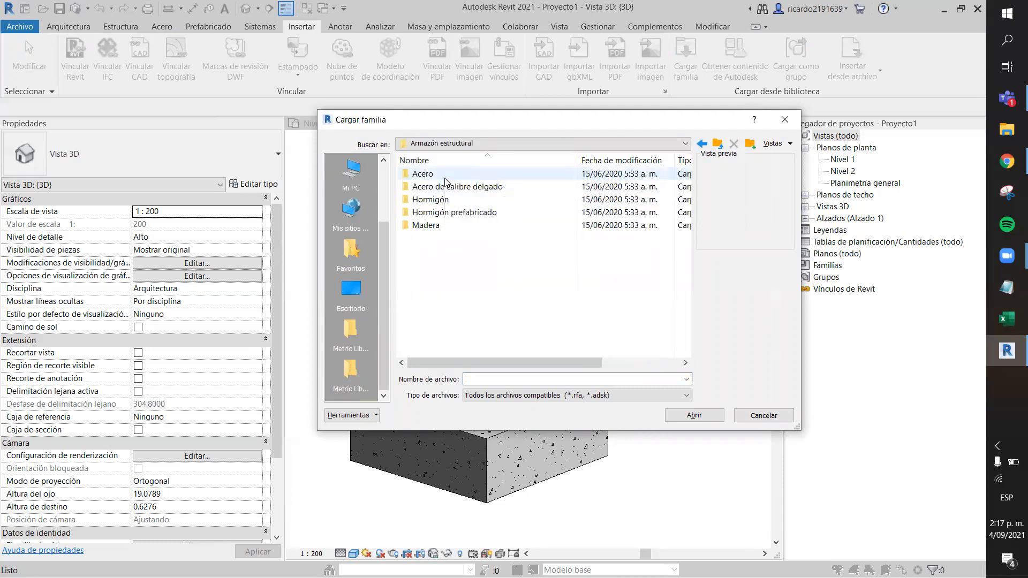
double_click(422, 174)
scroll(455, 204, down, 10)
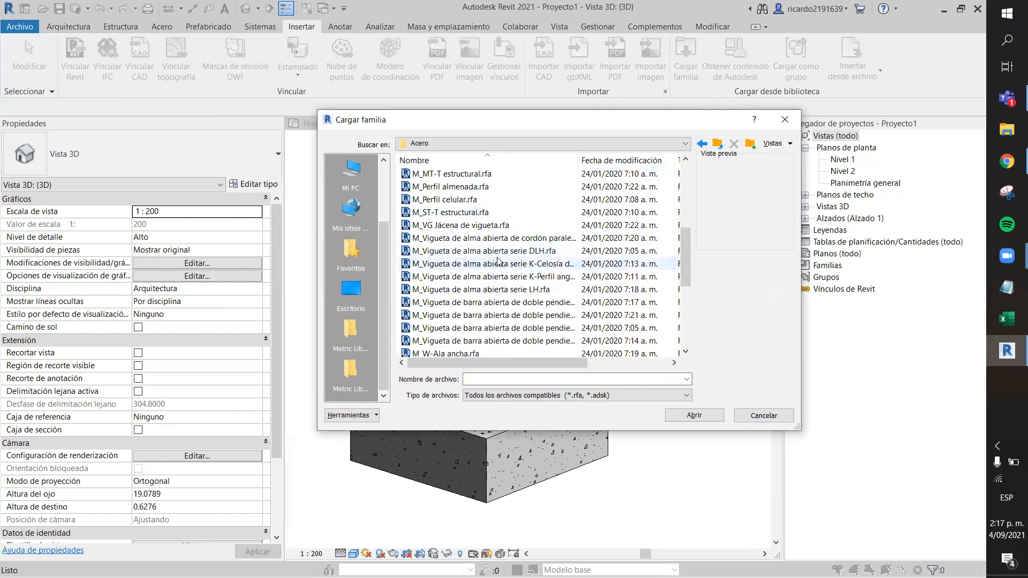
scroll(466, 214, up, 10)
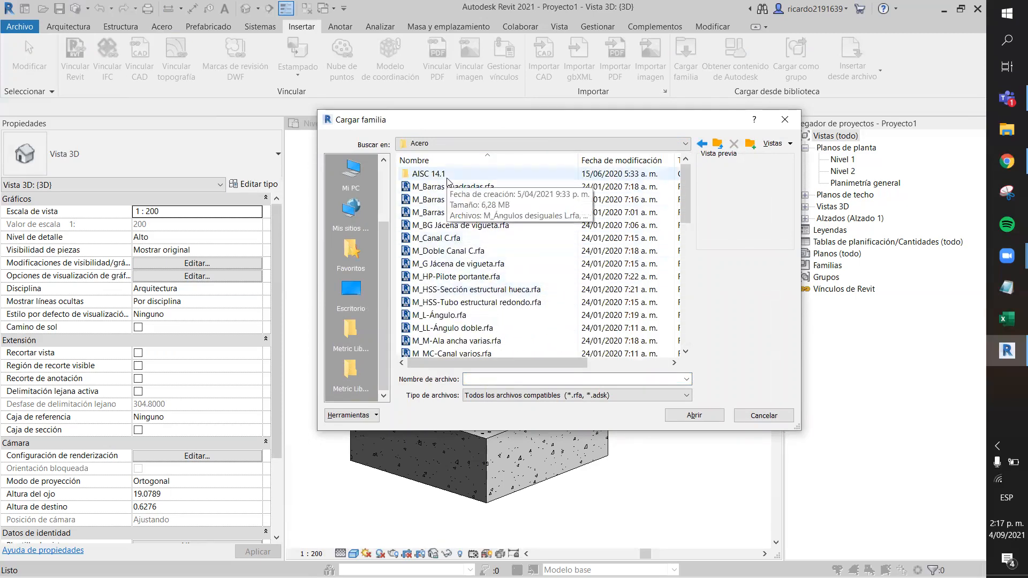
Step: Preview the M_Perfiles en W and M_HSS Cuadrado framing families in the AISC 14.1 folder, loading neither
double_click(428, 174)
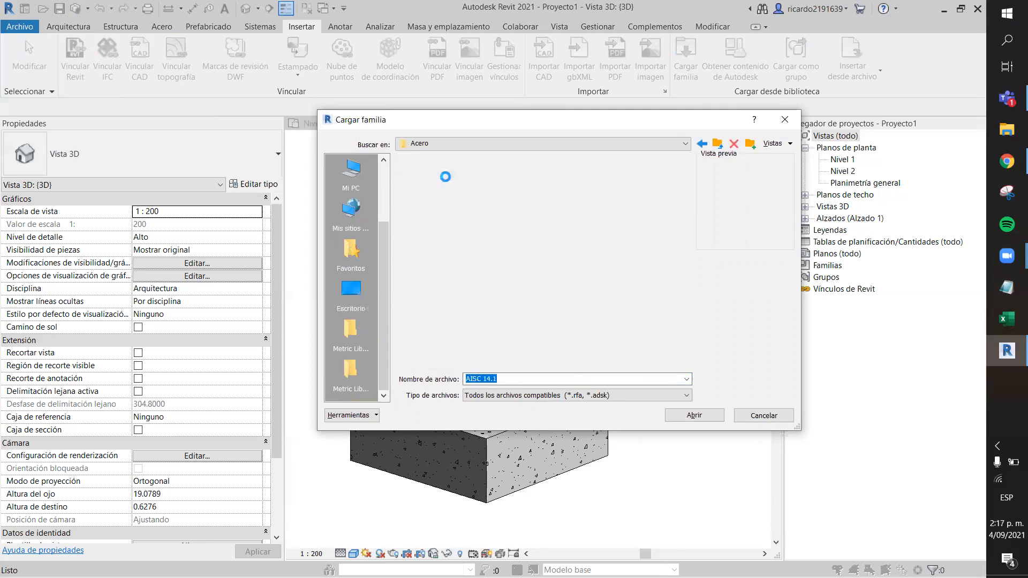
scroll(476, 262, down, 1)
click(471, 238)
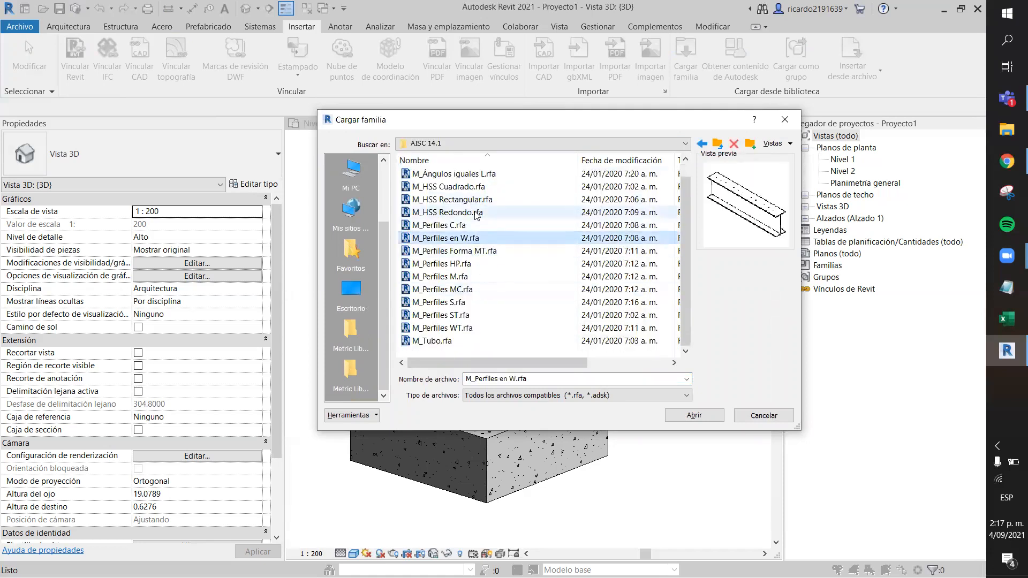
scroll(471, 225, up, 1)
click(460, 199)
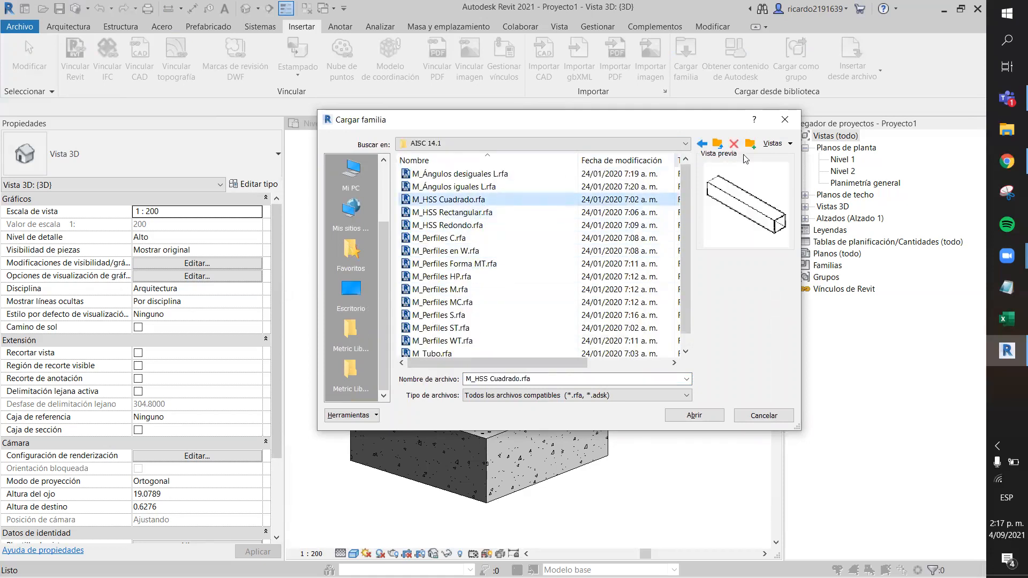
click(784, 122)
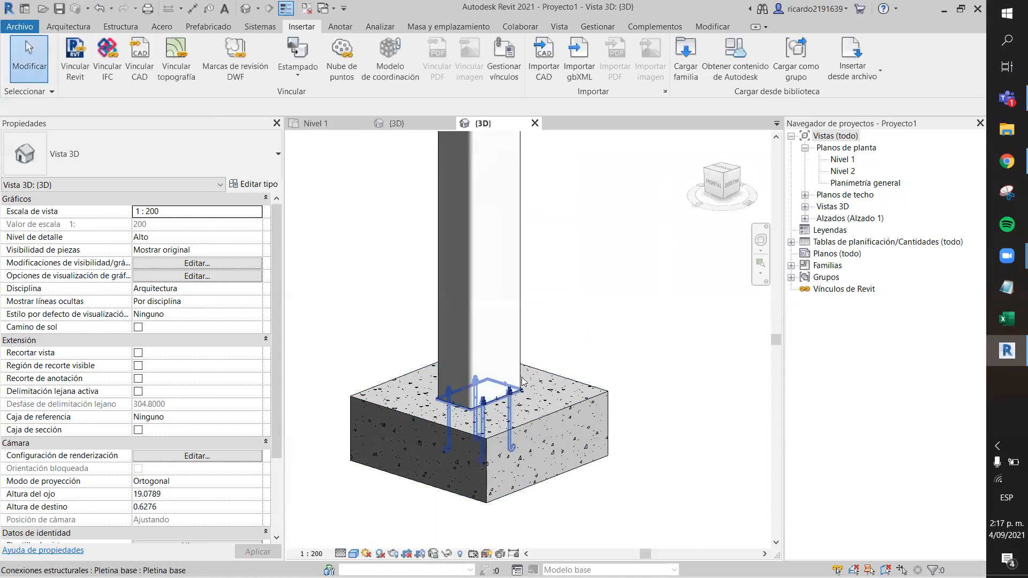
Step: Delete the Pletina base connection between the HSS column and the footing
scroll(572, 319, up, 3)
scroll(600, 338, down, 1)
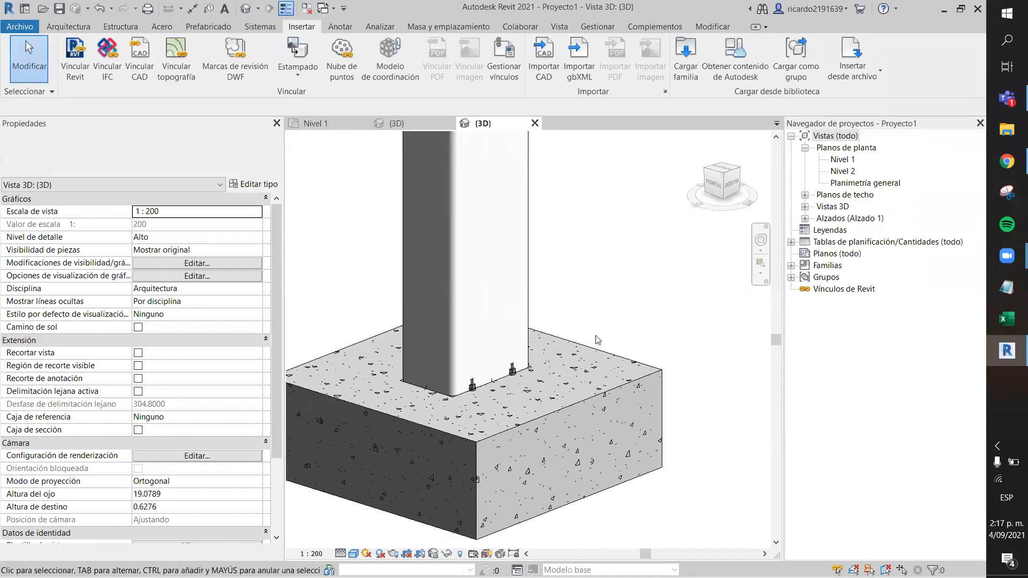
scroll(601, 313, down, 2)
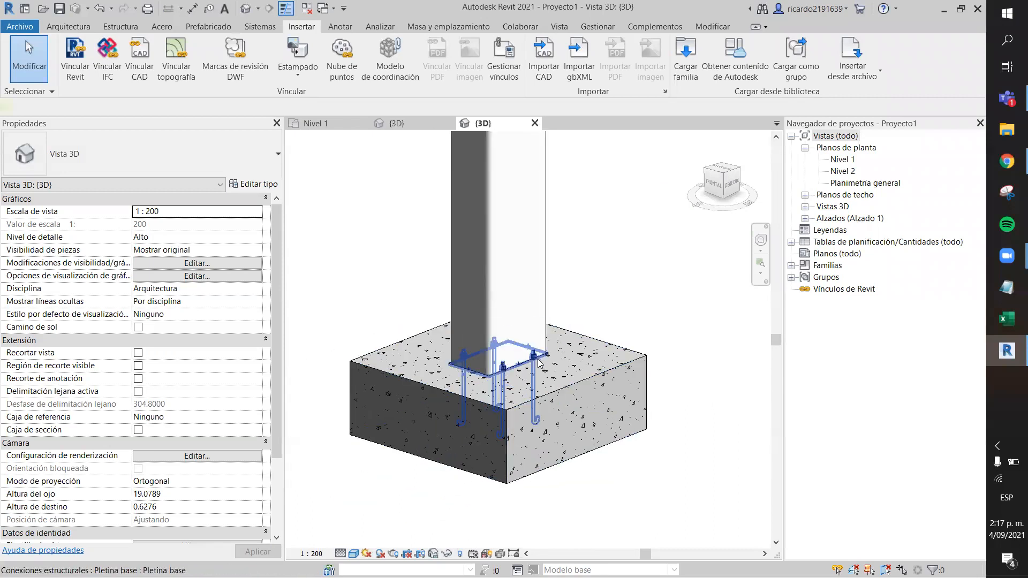
click(502, 367)
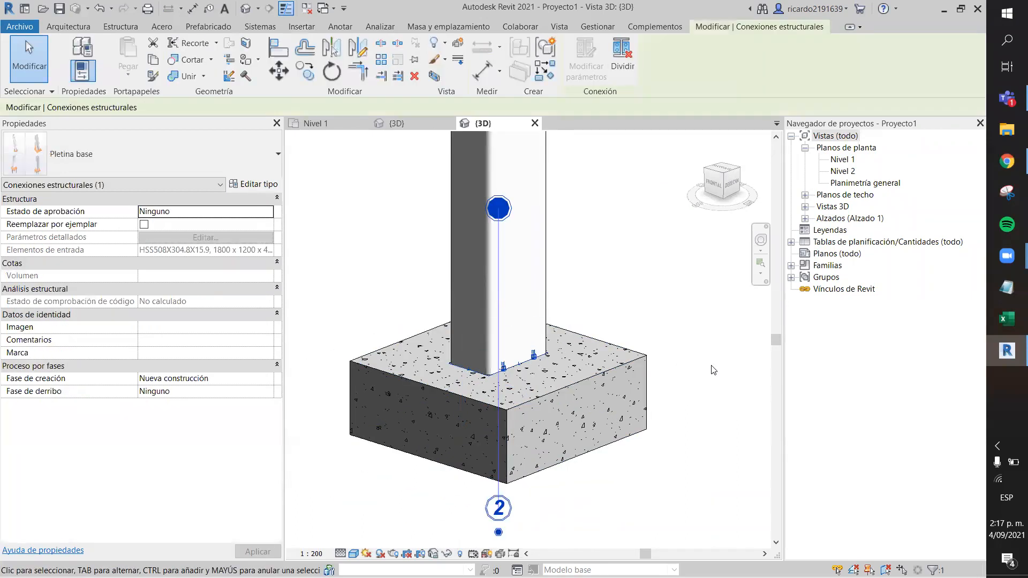
click(673, 357)
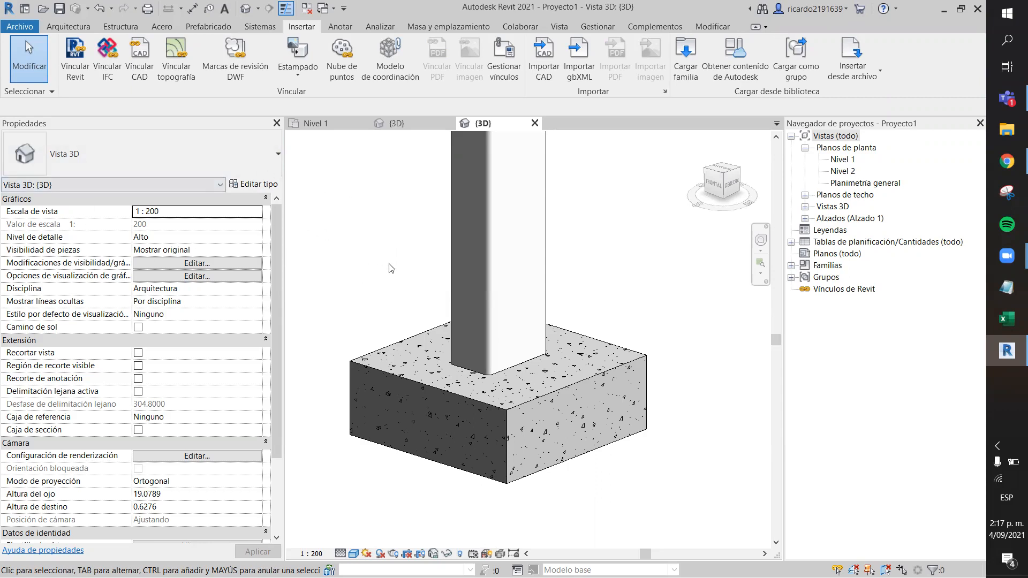
Step: Review the subcategories of Conexiones estructurales in the 3D view's visibility/graphics overrides and close them
click(452, 263)
click(322, 287)
click(140, 263)
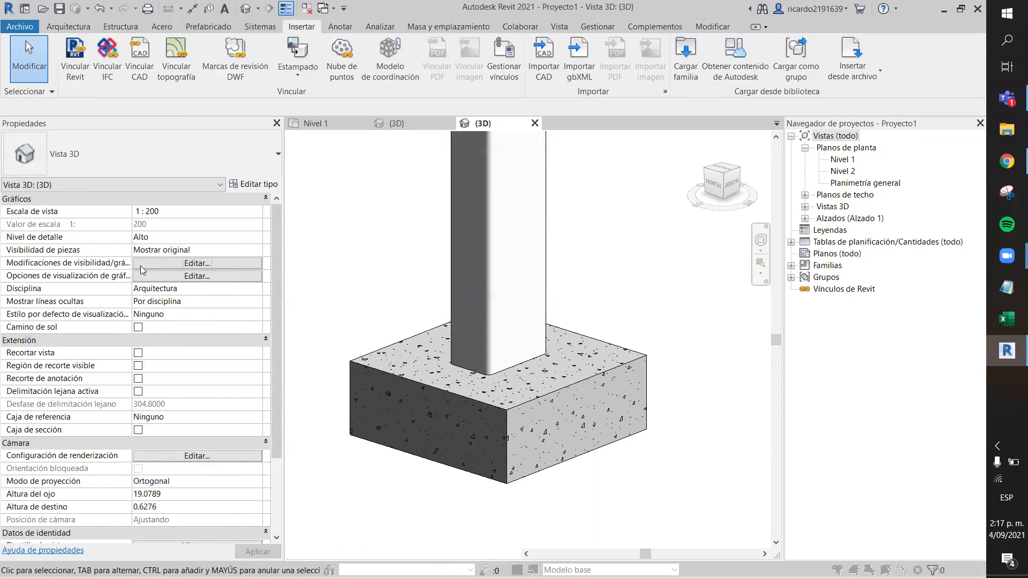
scroll(300, 276, down, 1)
scroll(300, 275, down, 2)
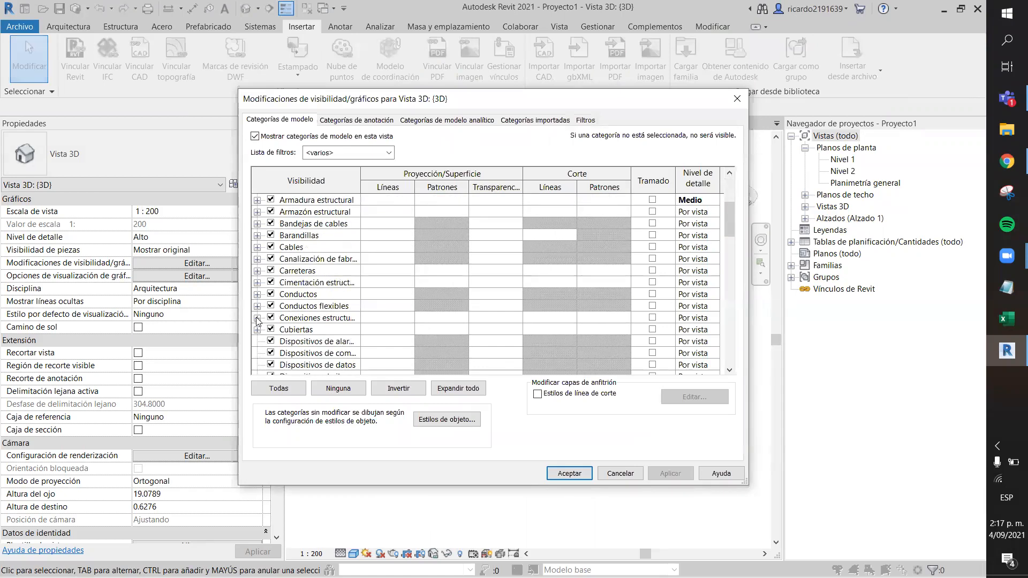
click(256, 318)
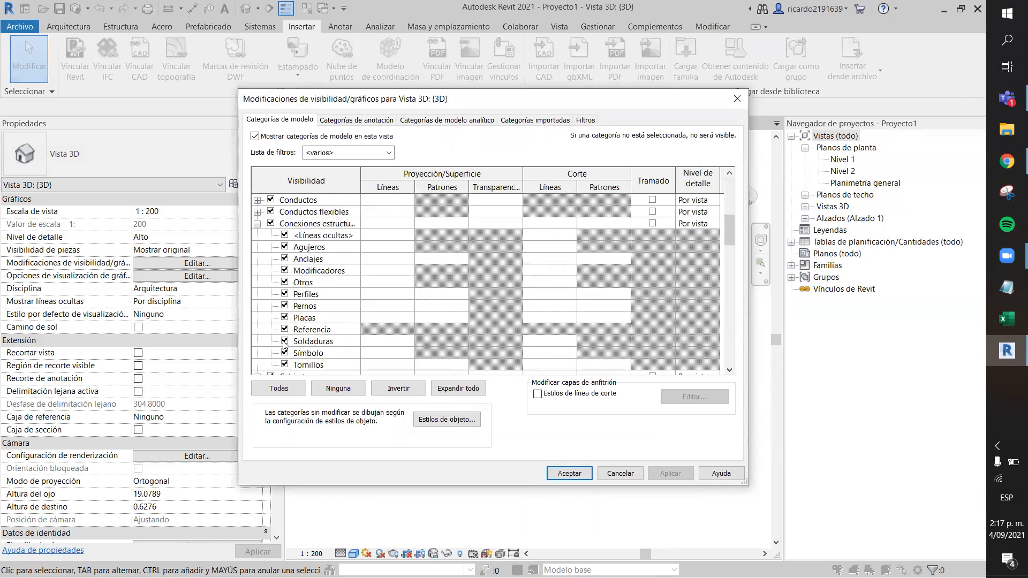
click(736, 99)
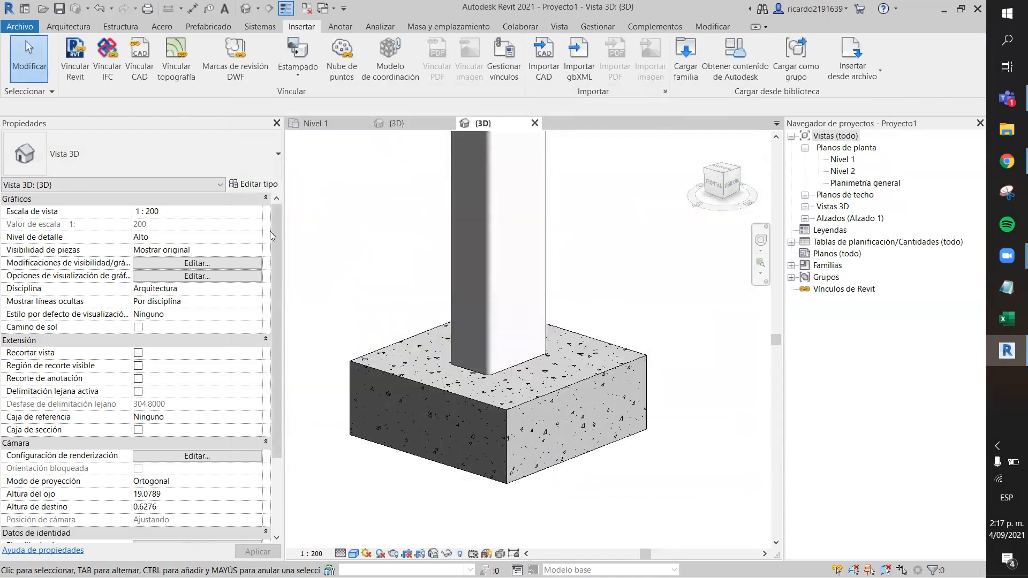
Step: Check the structural connection subcategories, such as Anclajes, Pernos and Placas, in the visibility overrides again and accept the settings
click(193, 264)
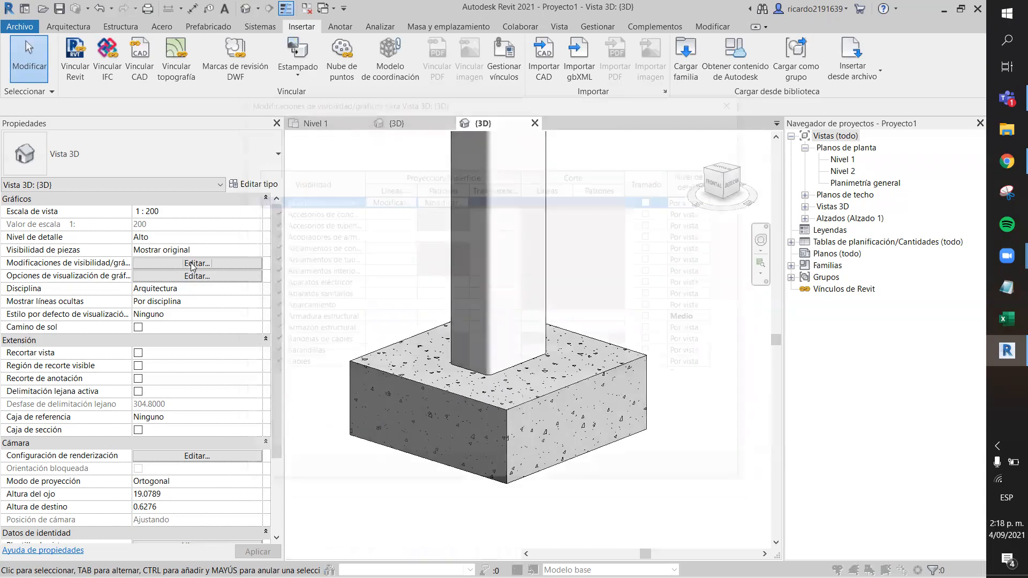
scroll(314, 309, down, 2)
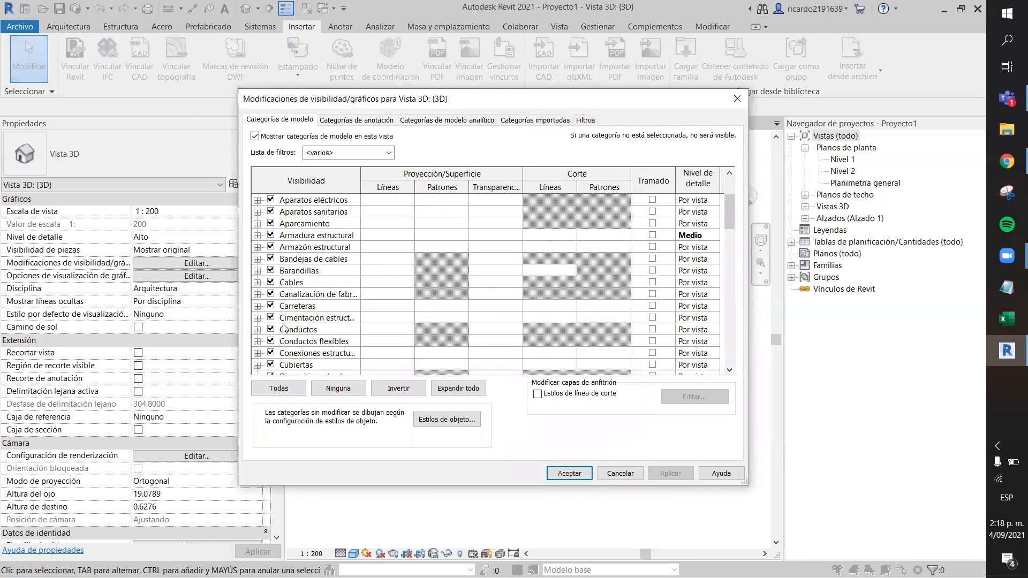
scroll(286, 328, down, 1)
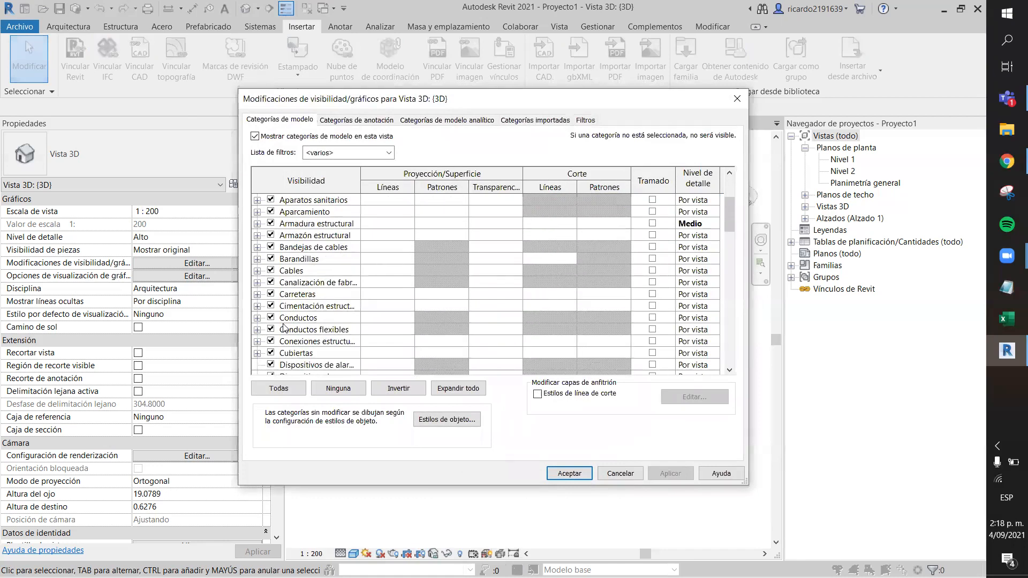
click(257, 341)
scroll(343, 278, down, 2)
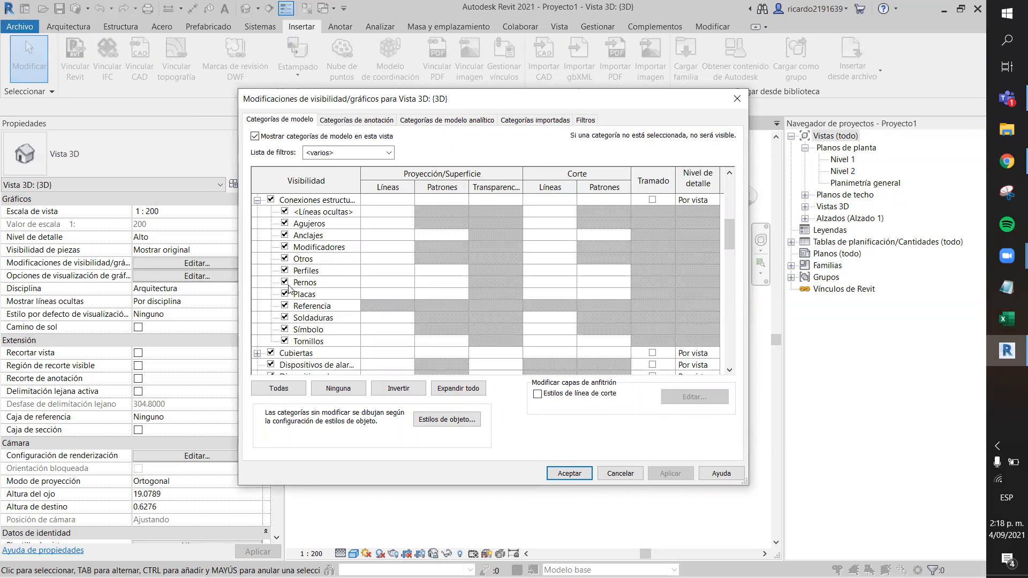
click(570, 473)
Step: Start a structural connection and load all available connections of every group in the structural connection settings
scroll(646, 289, down, 3)
middle_drag(709, 280, 646, 321)
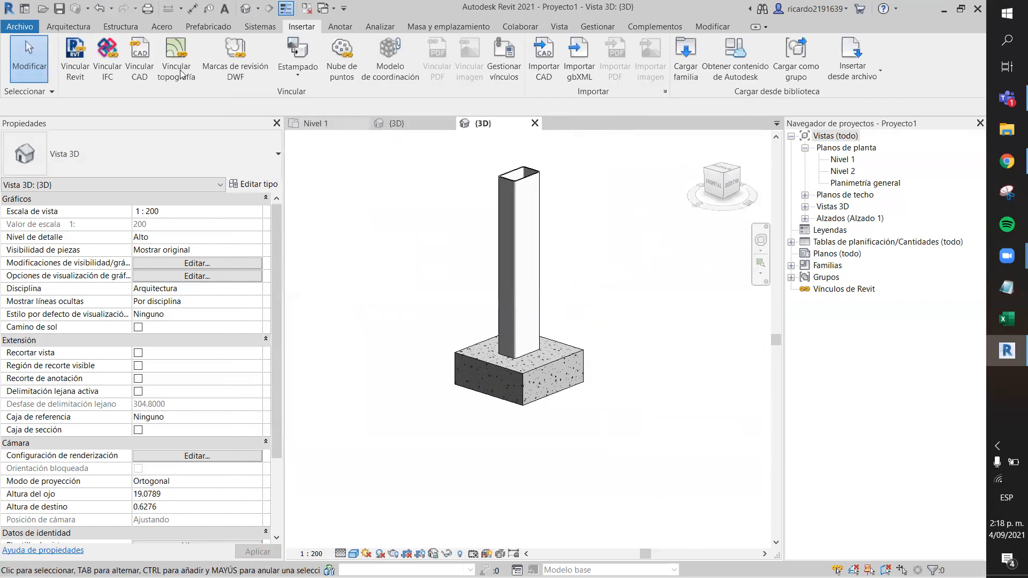
click(162, 28)
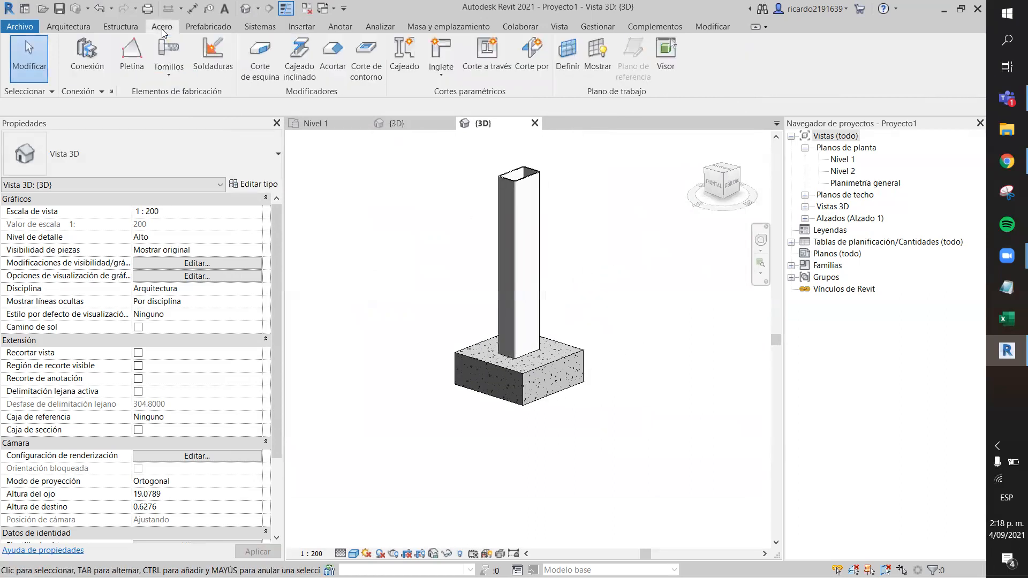
click(100, 66)
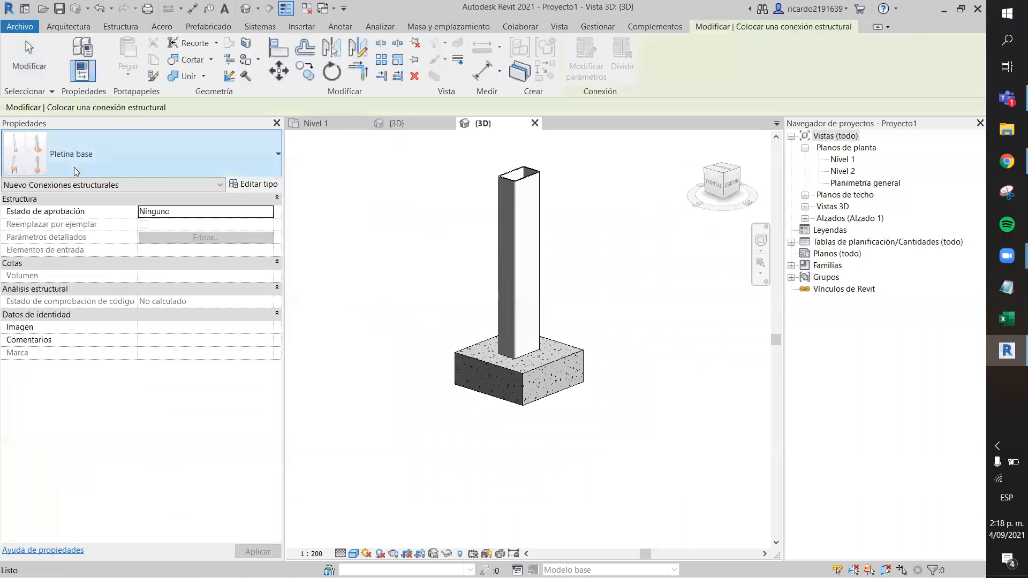
click(162, 26)
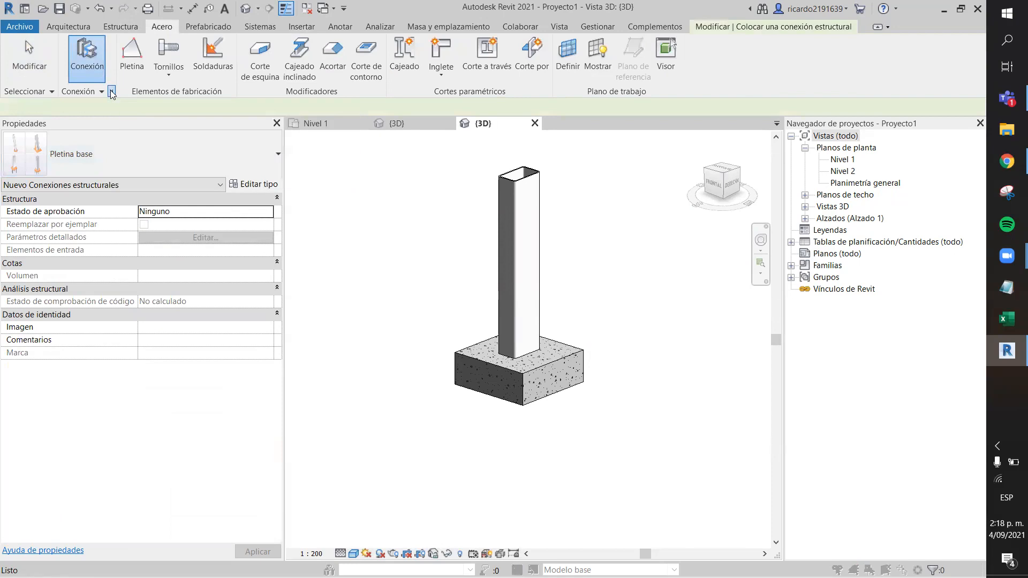
click(111, 90)
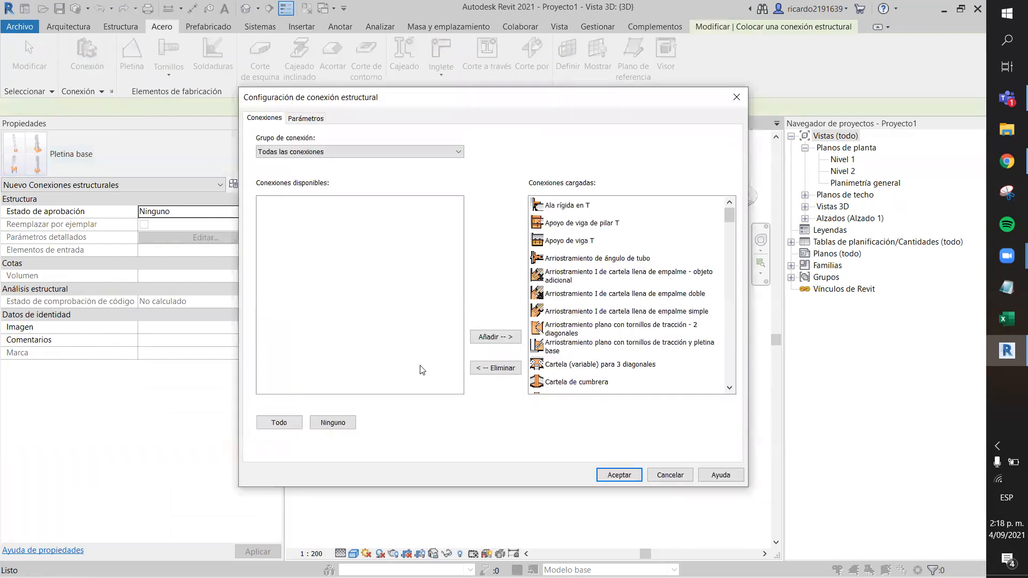
click(278, 424)
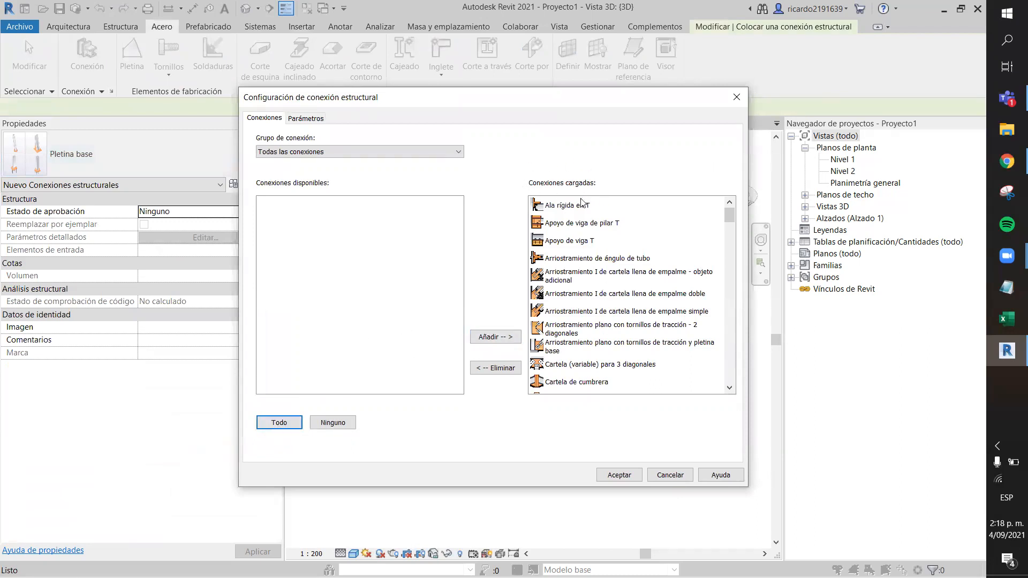
click(611, 476)
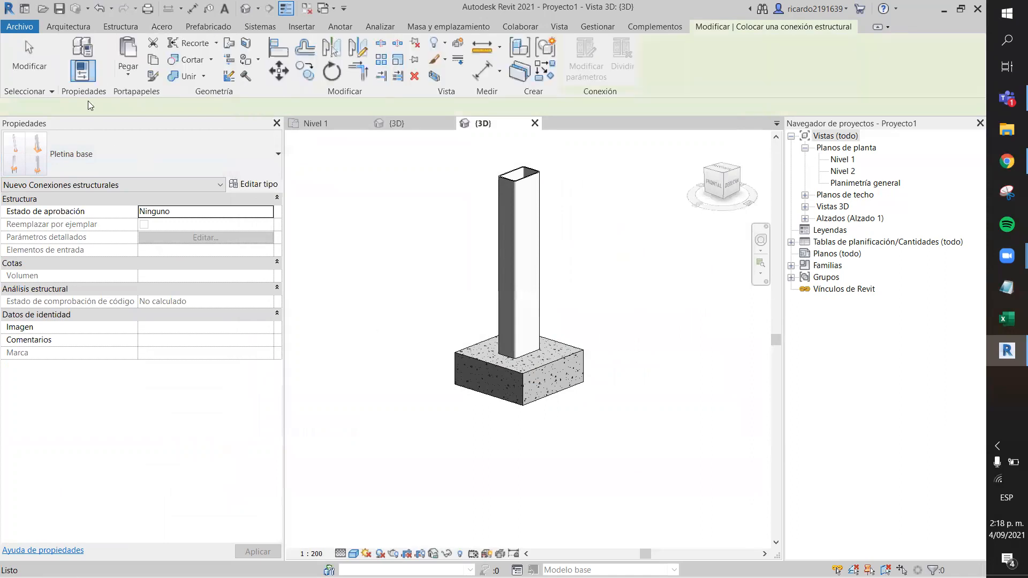
Step: Search the structural connection types for "base" while placing a new connection
click(109, 28)
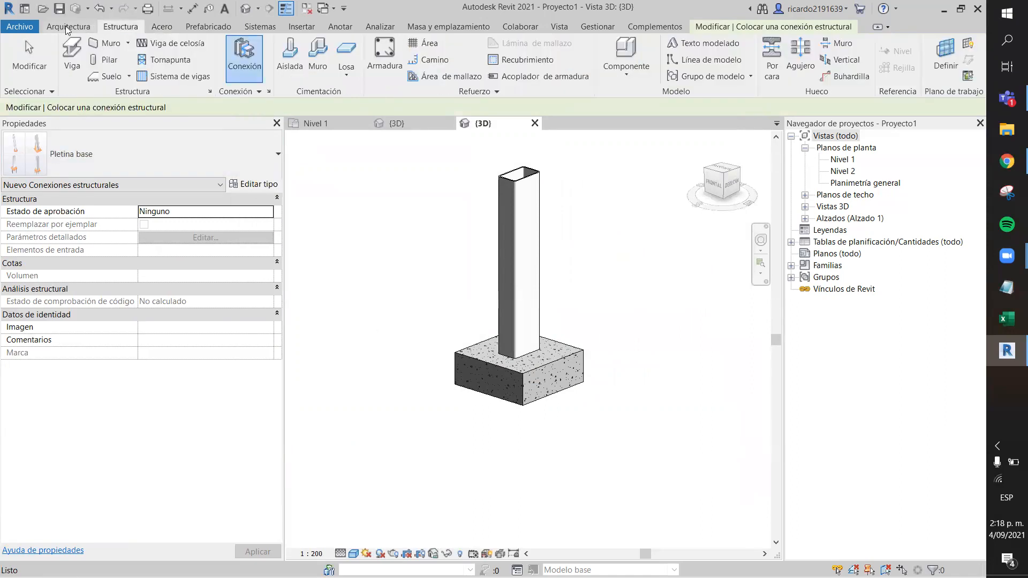
click(161, 26)
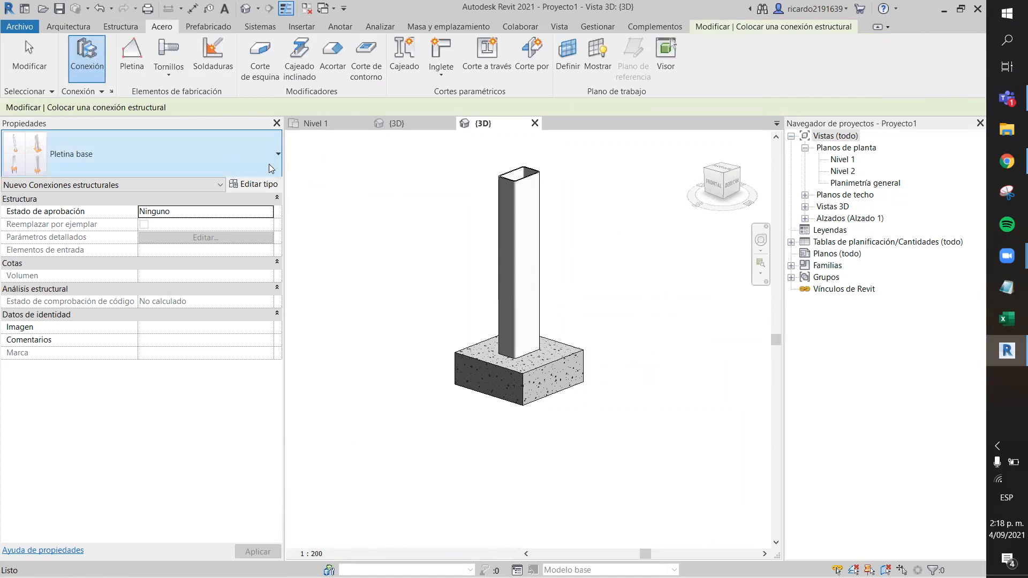
click(272, 169)
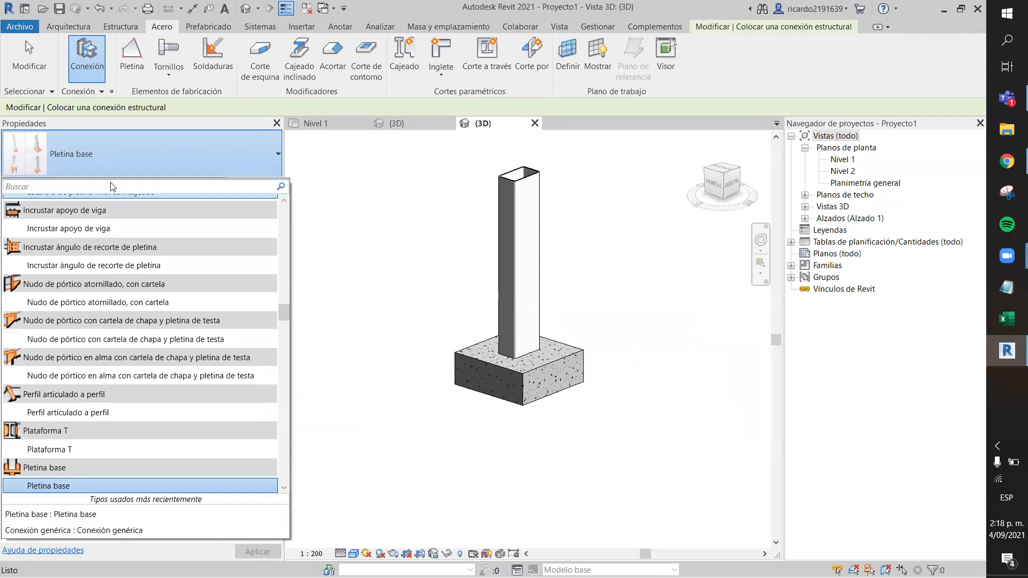
text(base)
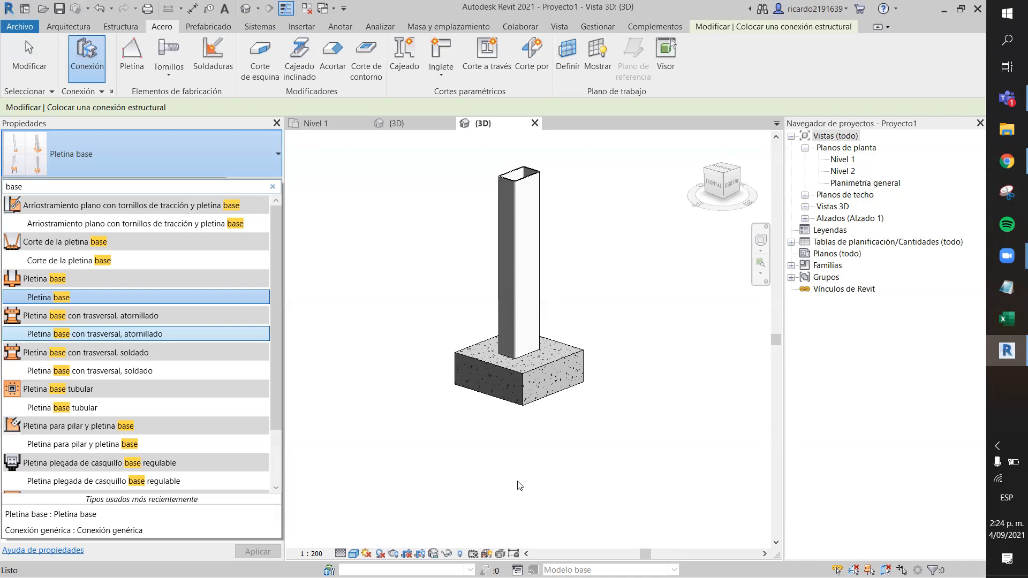
Step: Place a Pletina base connection between the HSS508X304.8X15.9 column and the isolated footing in the 3D view
scroll(546, 265, up, 3)
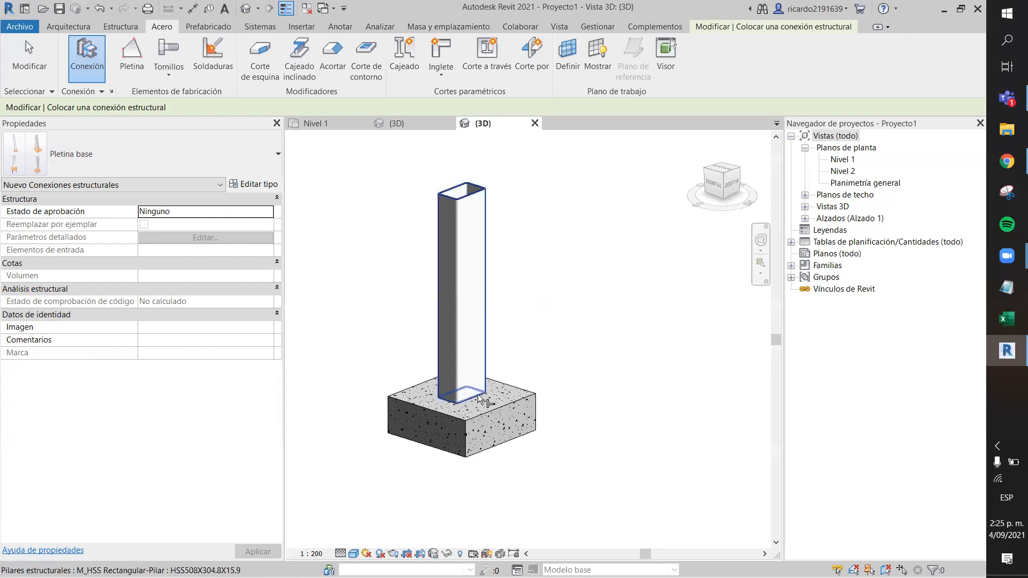
scroll(493, 363, up, 5)
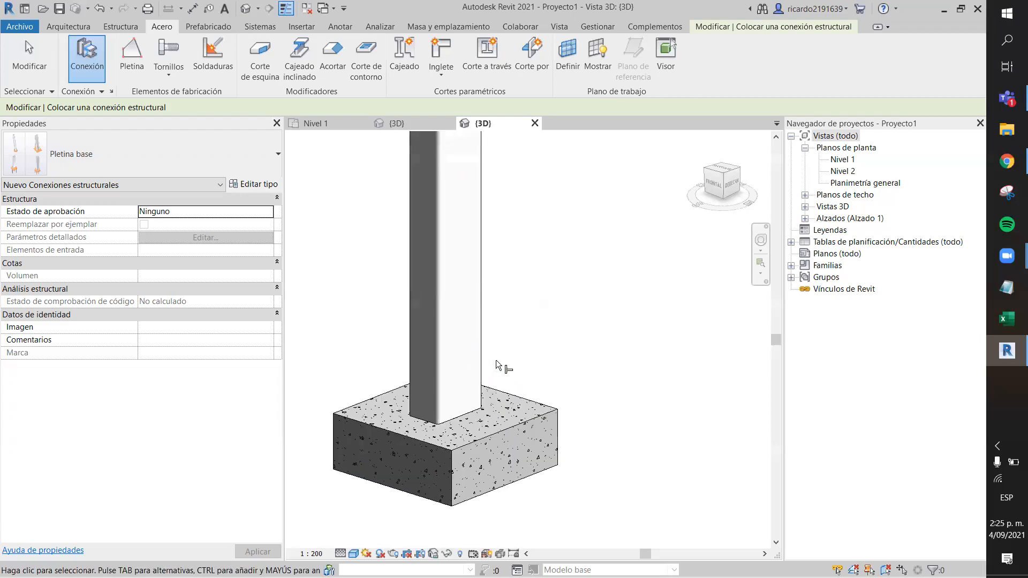
middle_drag(528, 369, 535, 372)
middle_drag(547, 324, 552, 364)
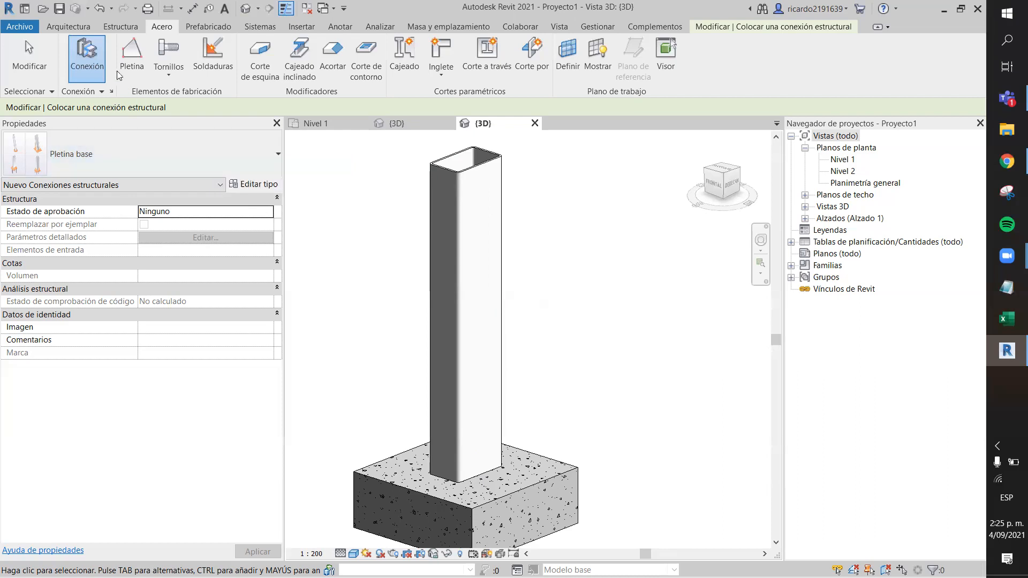
click(250, 167)
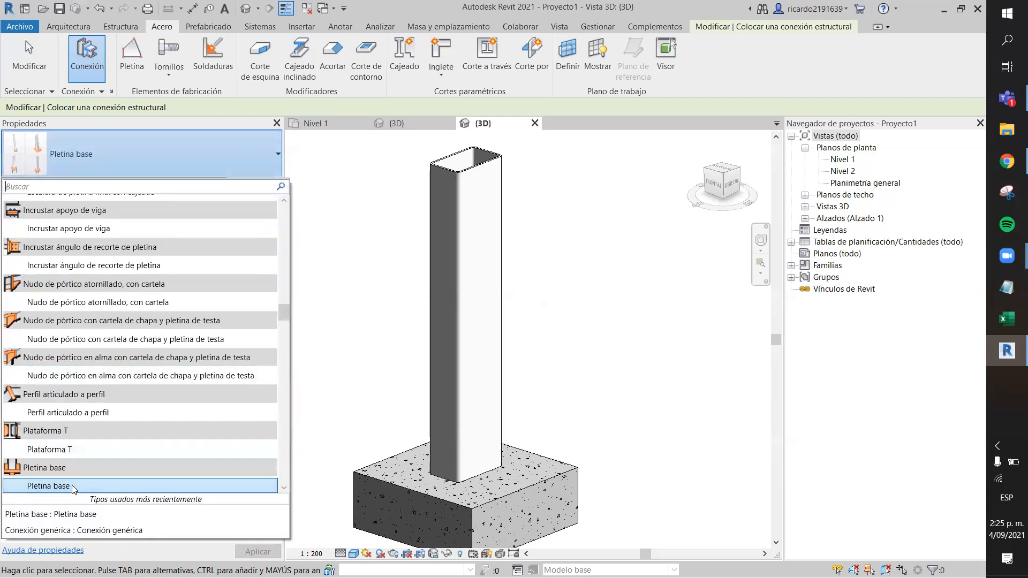
click(73, 484)
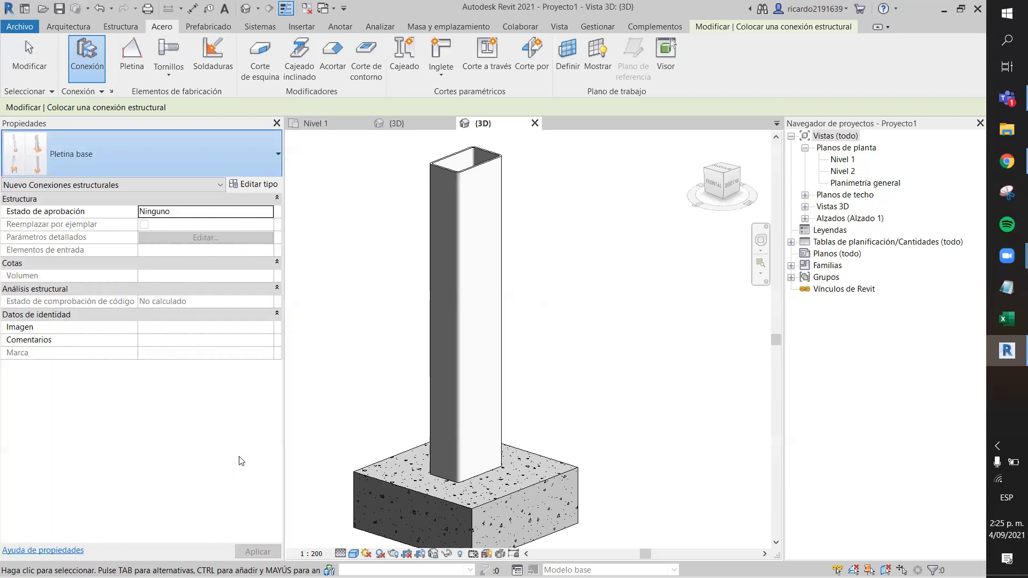
click(498, 362)
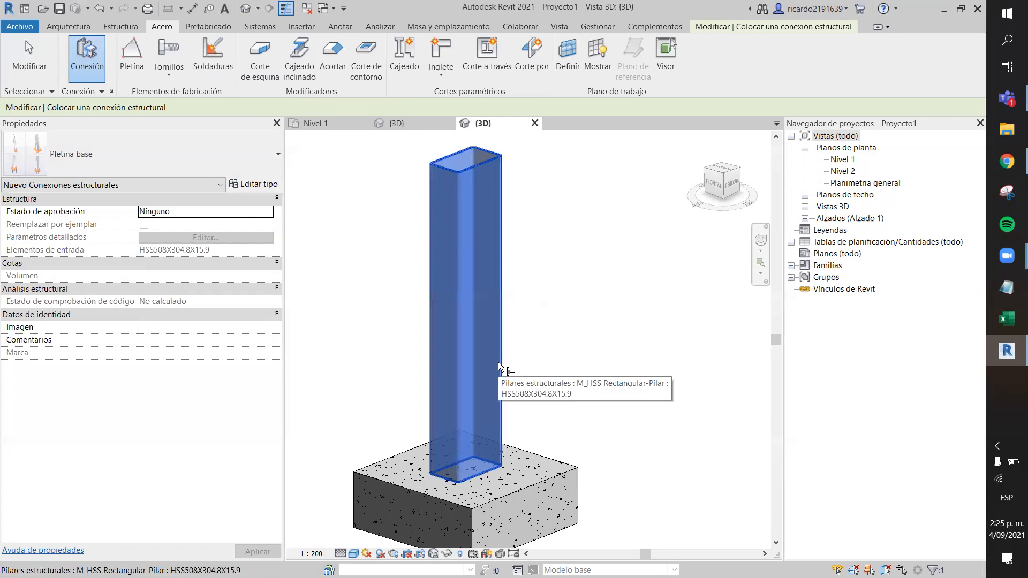
click(557, 473)
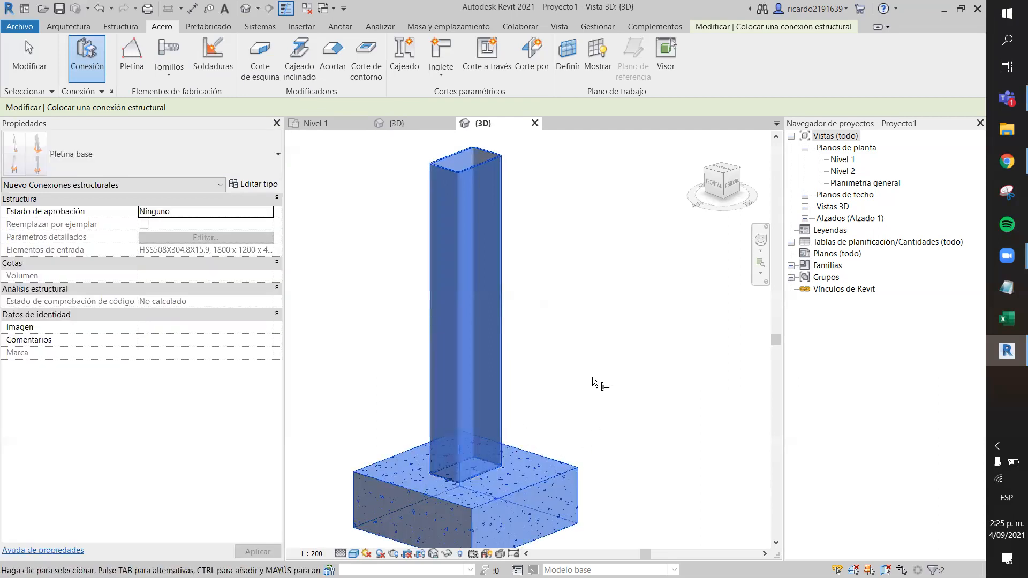
scroll(592, 376, down, 2)
key(Return)
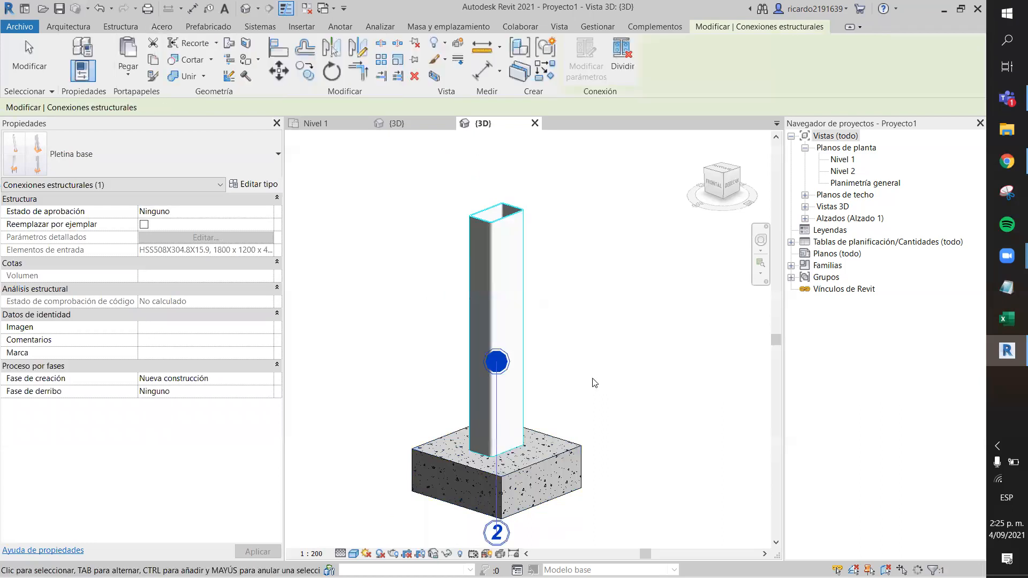
scroll(610, 401, up, 3)
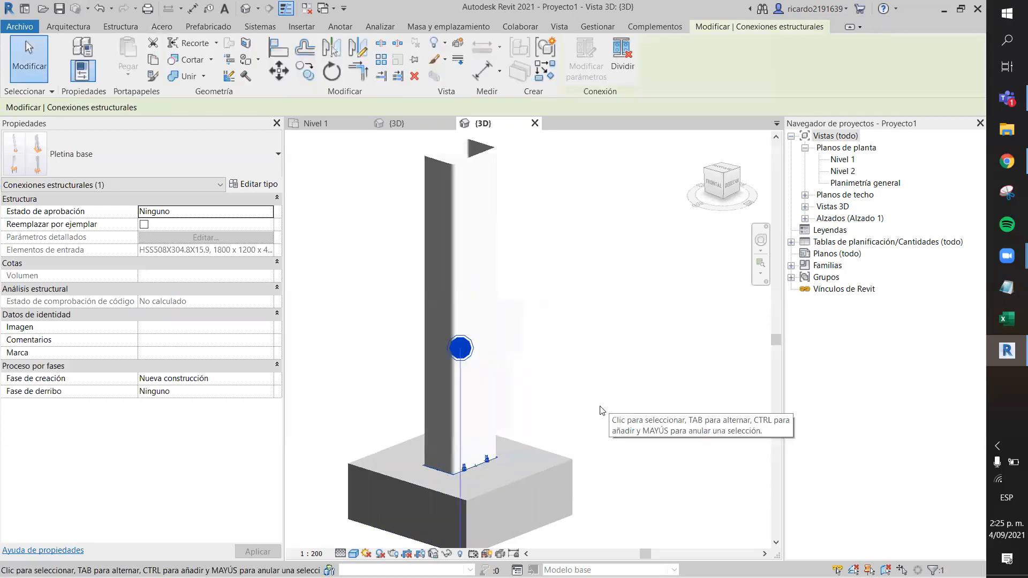
key(Escape)
Step: Examine the base plate and anchors at the column's foot and check the HSS column's properties
scroll(654, 329, up, 3)
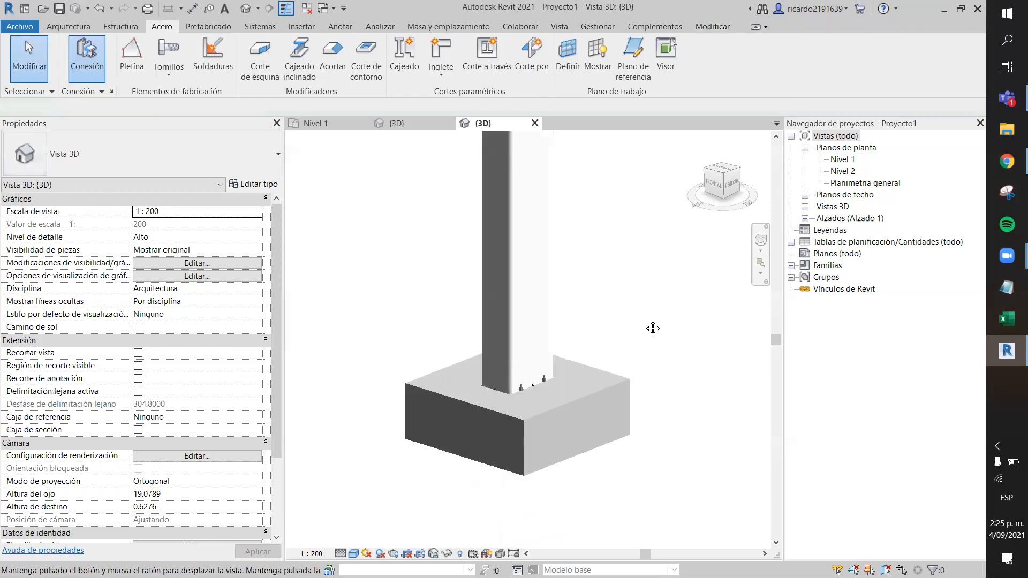
scroll(557, 369, down, 3)
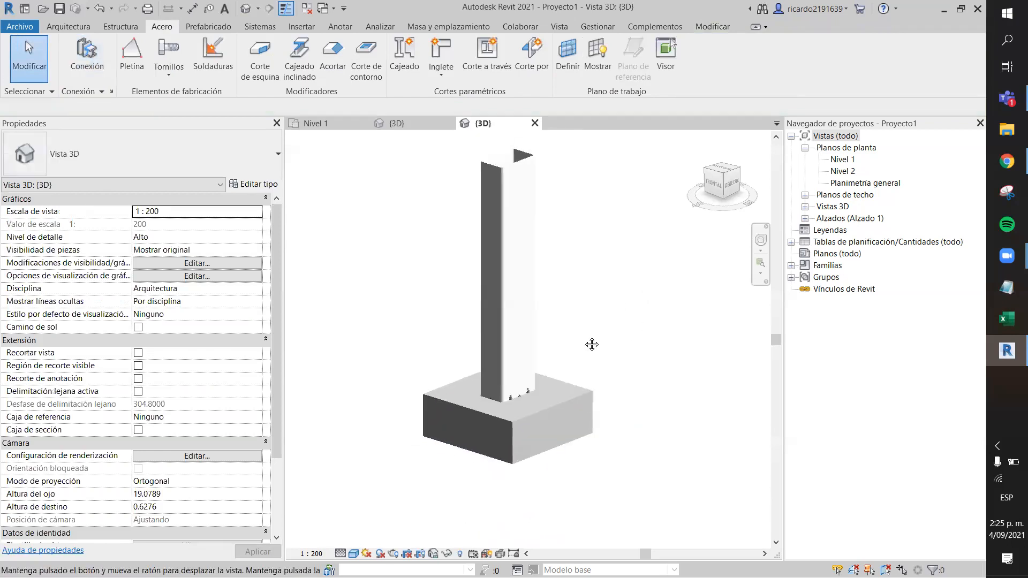
scroll(520, 399, up, 1)
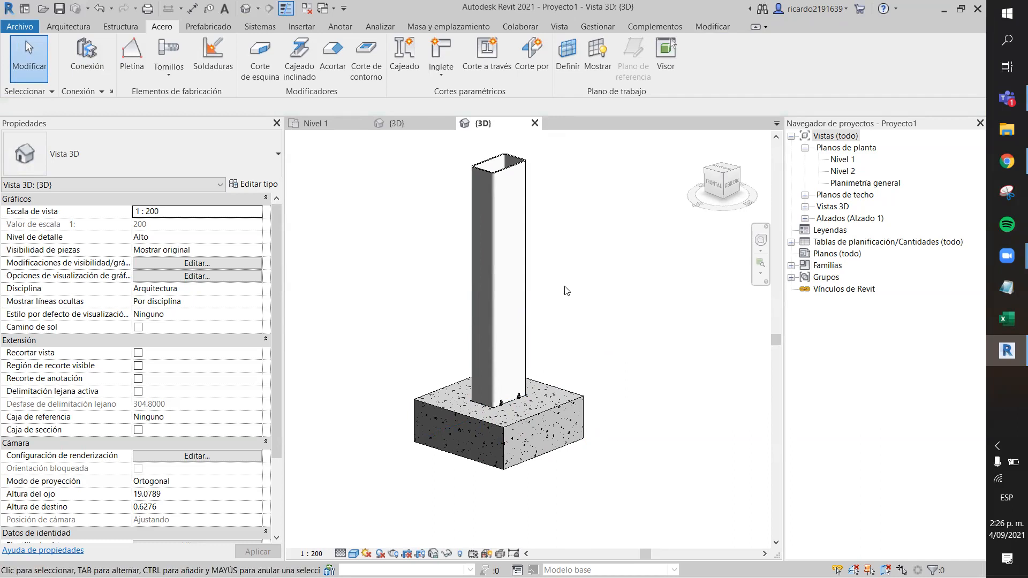
click(526, 243)
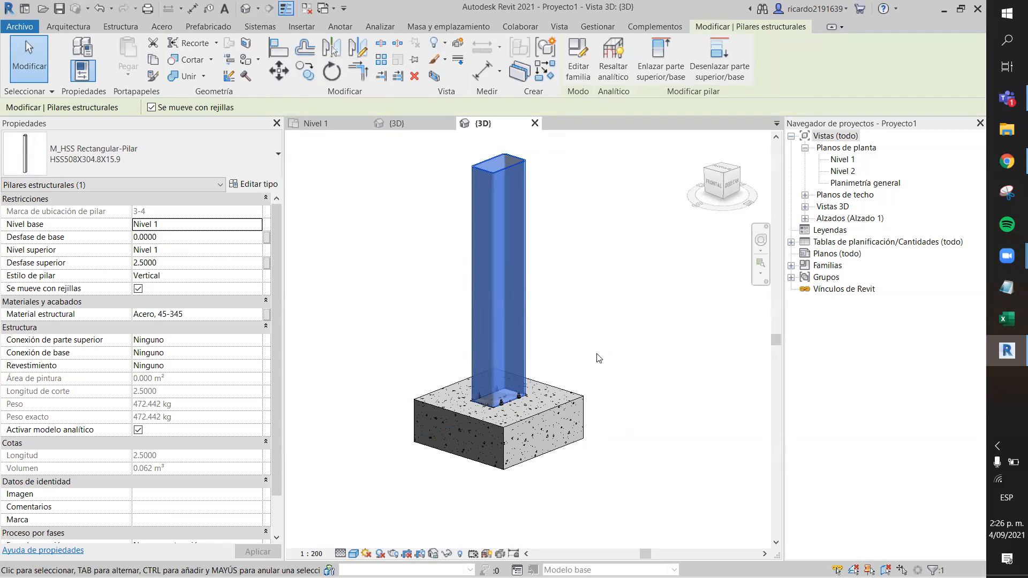
click(567, 348)
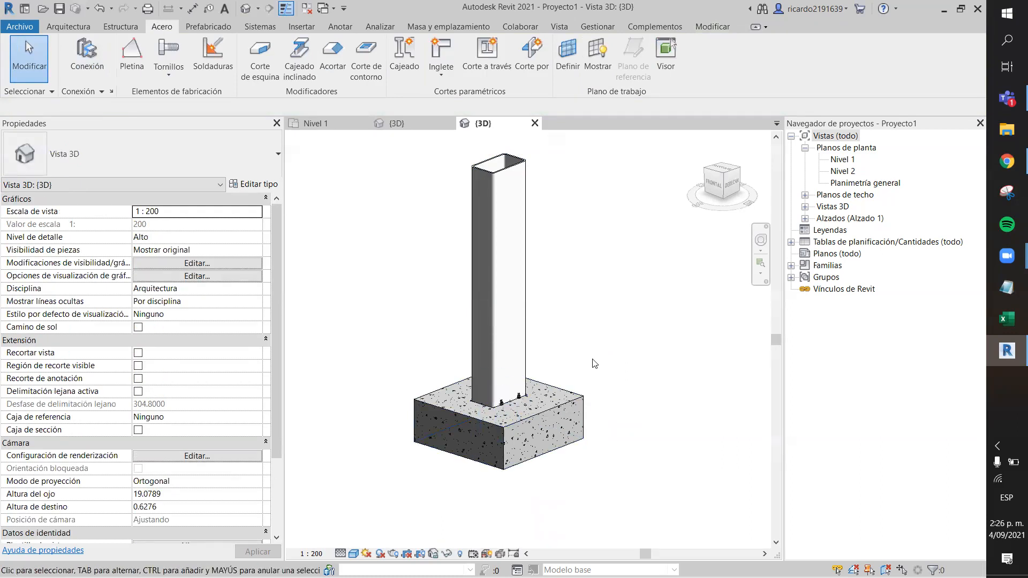
scroll(568, 371, up, 3)
scroll(547, 385, up, 3)
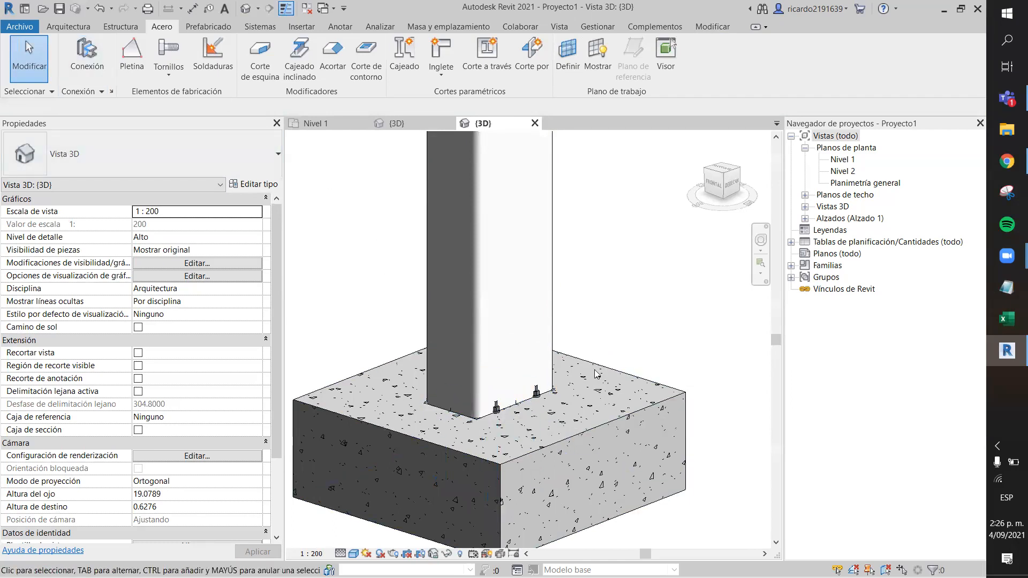
scroll(598, 301, down, 5)
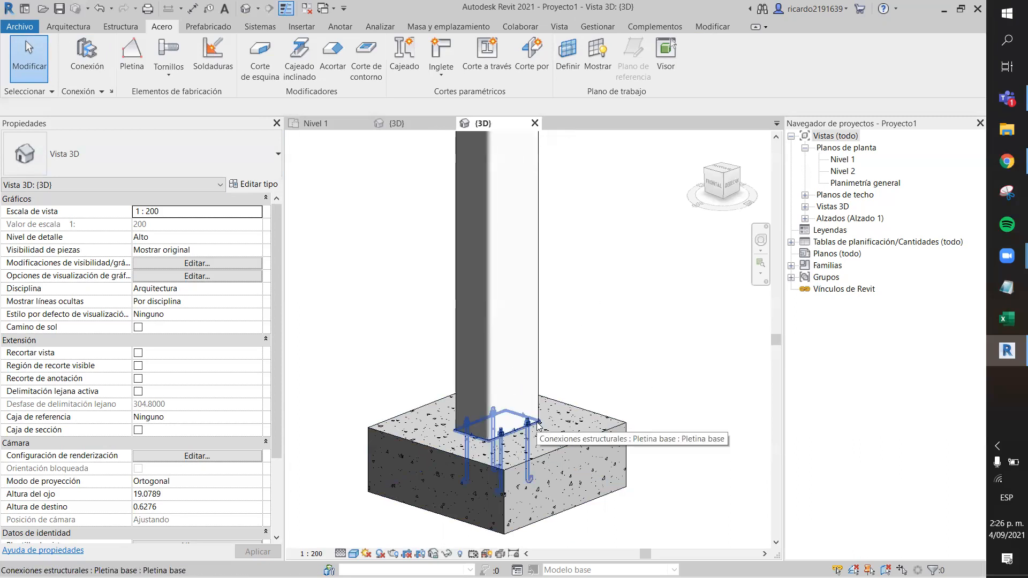
Step: Review the type properties of the Pletina base connection and close them
click(537, 425)
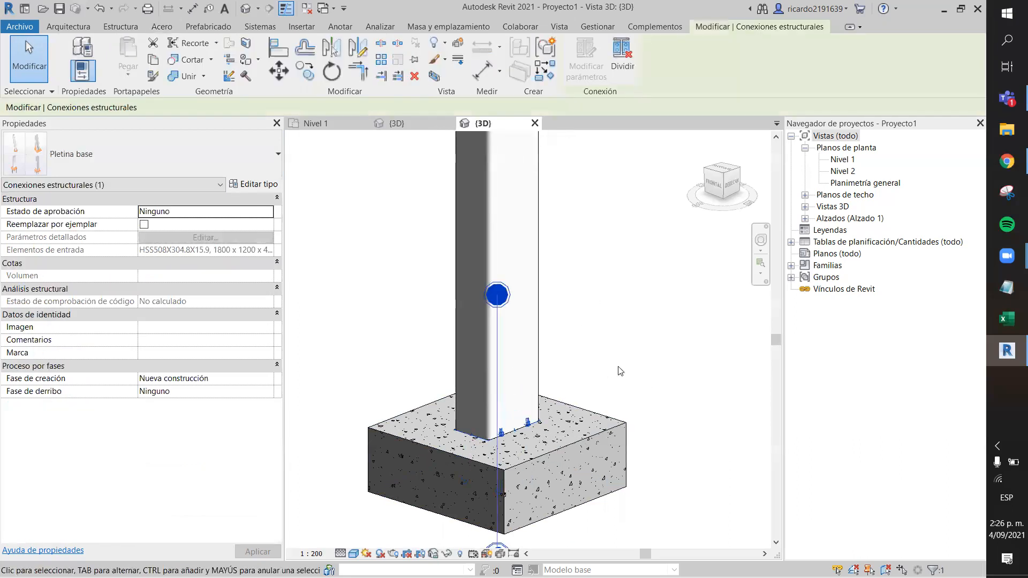
click(257, 185)
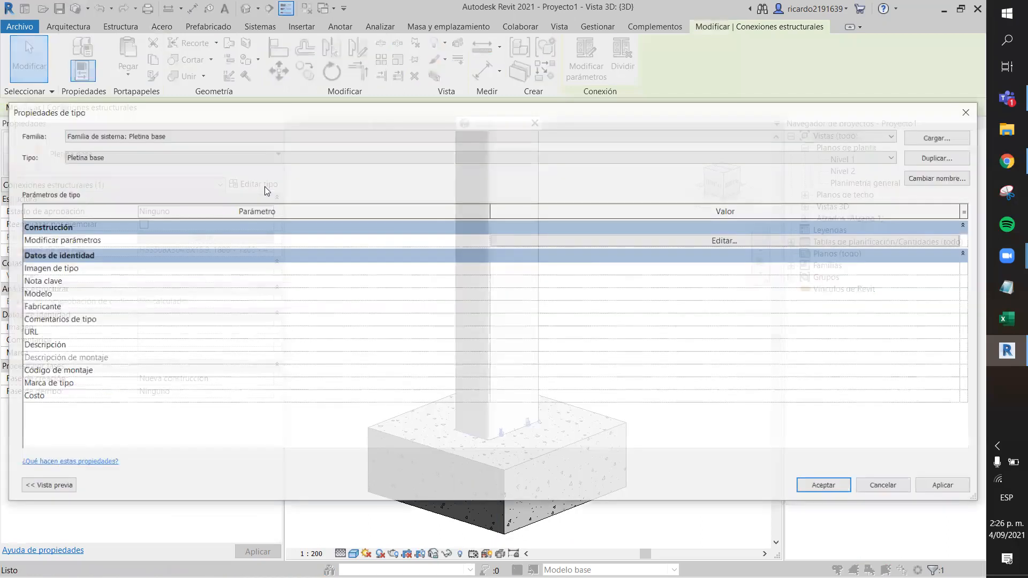
click(592, 241)
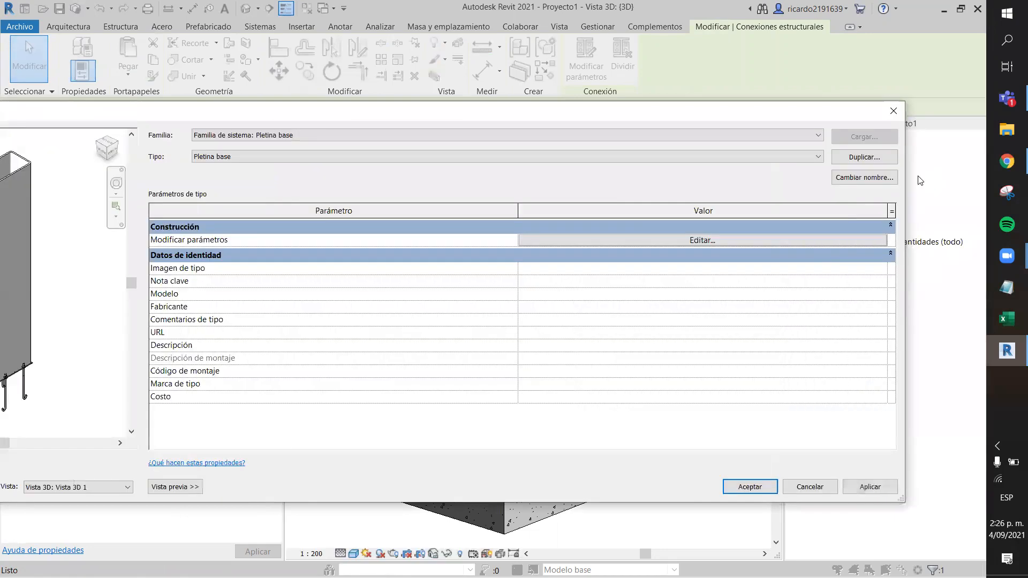
click(899, 112)
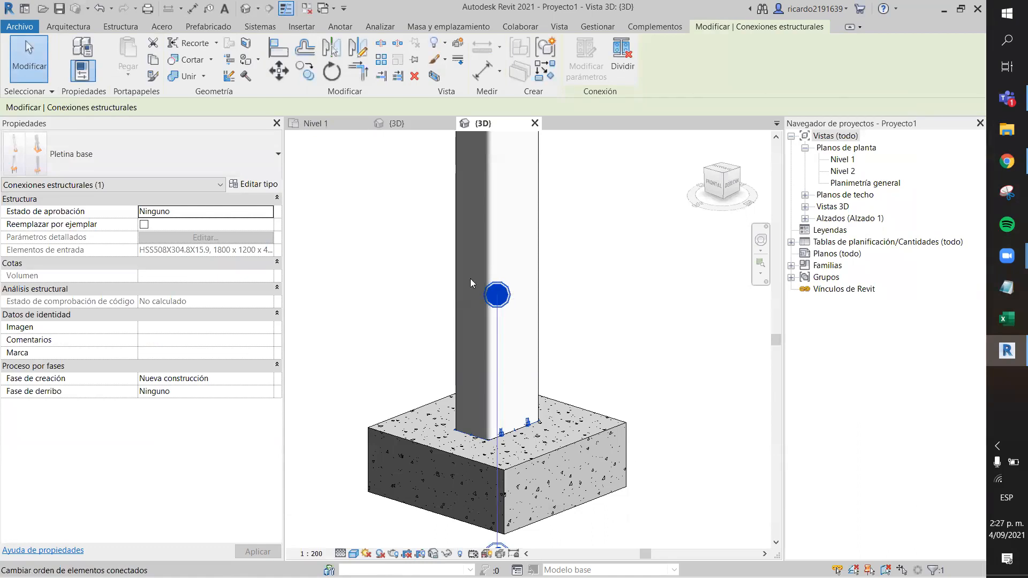
Step: Inspect the Pletina base connection and its linked column and footing from several distances, then clear the selection
scroll(640, 340, down, 1)
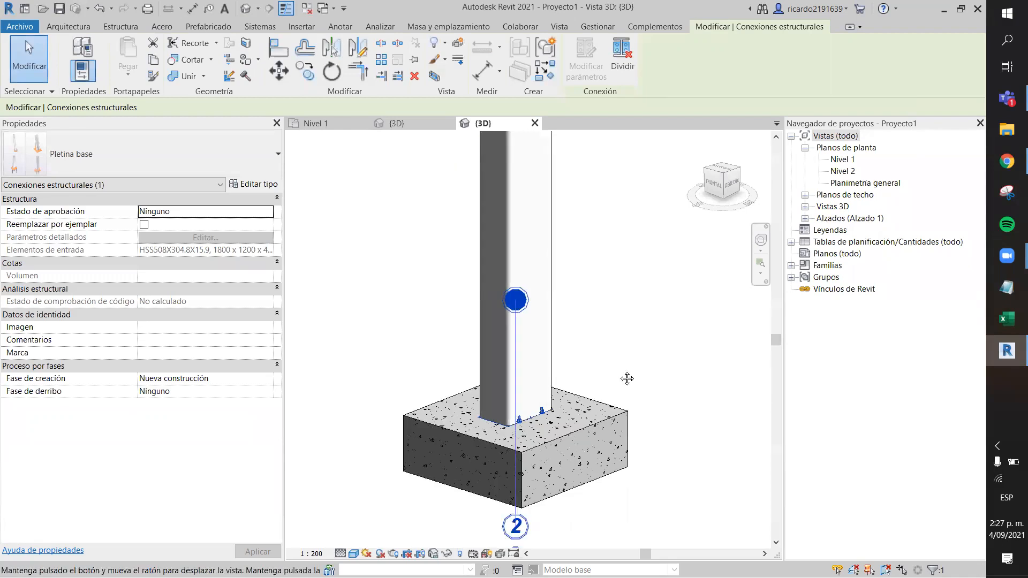
scroll(621, 372, down, 1)
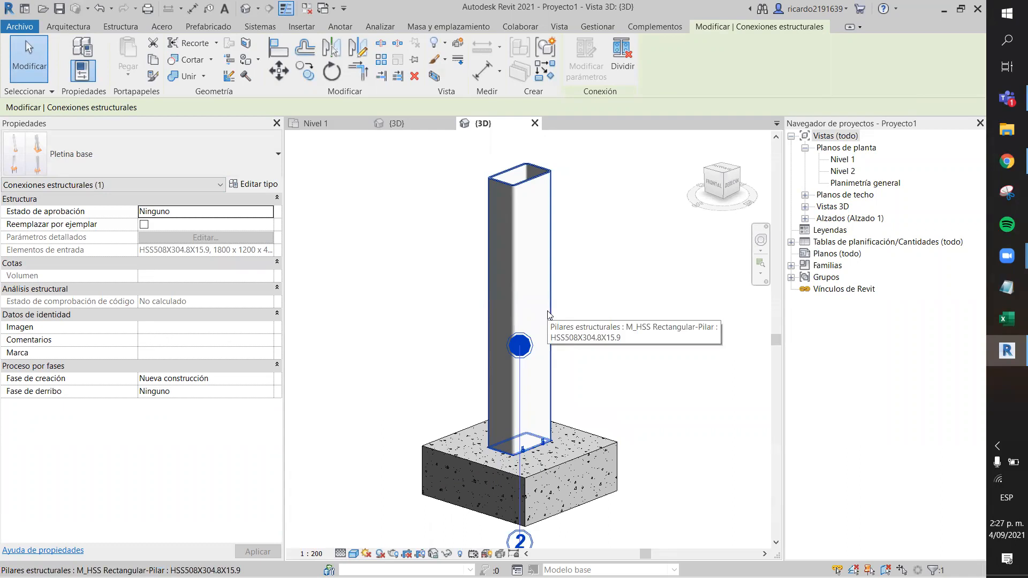
click(614, 408)
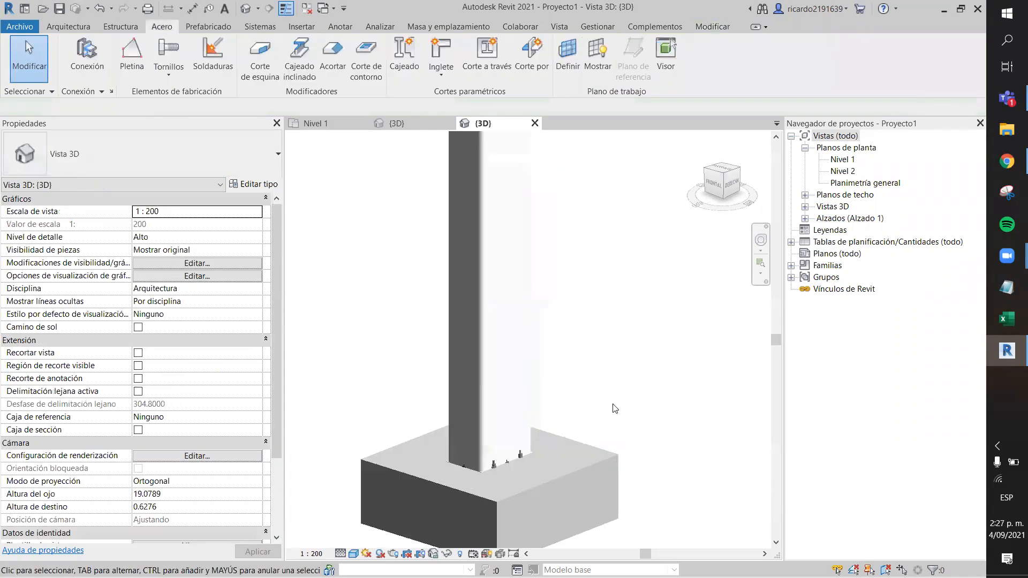
middle_drag(579, 381, 585, 416)
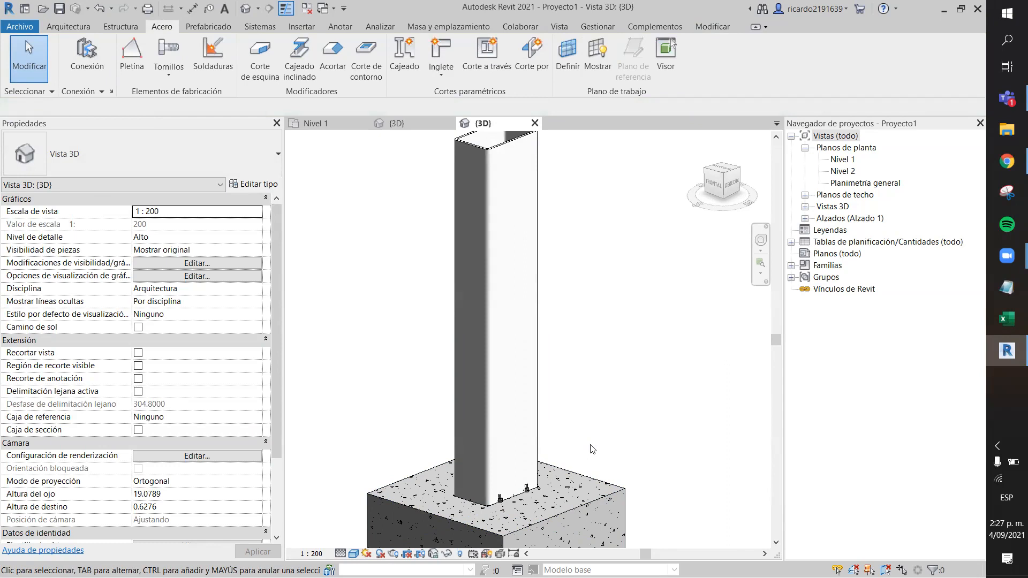
middle_drag(715, 401, 712, 350)
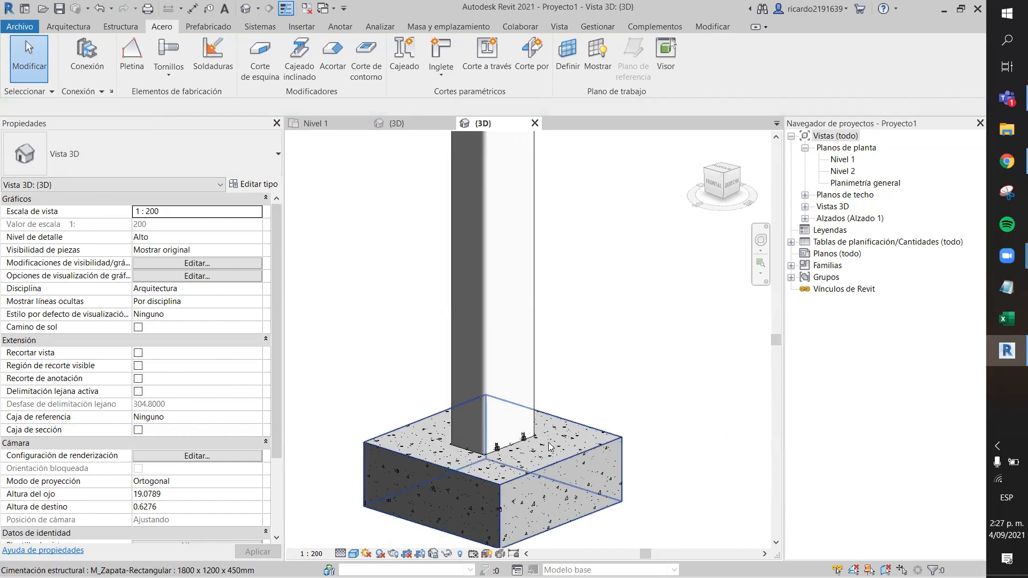
click(521, 445)
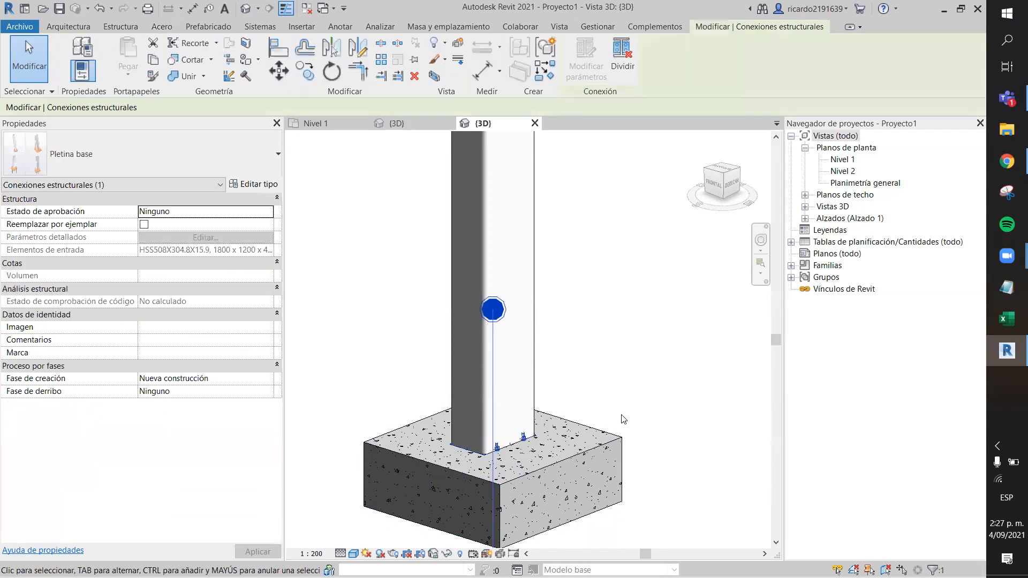
click(594, 349)
scroll(584, 337, down, 2)
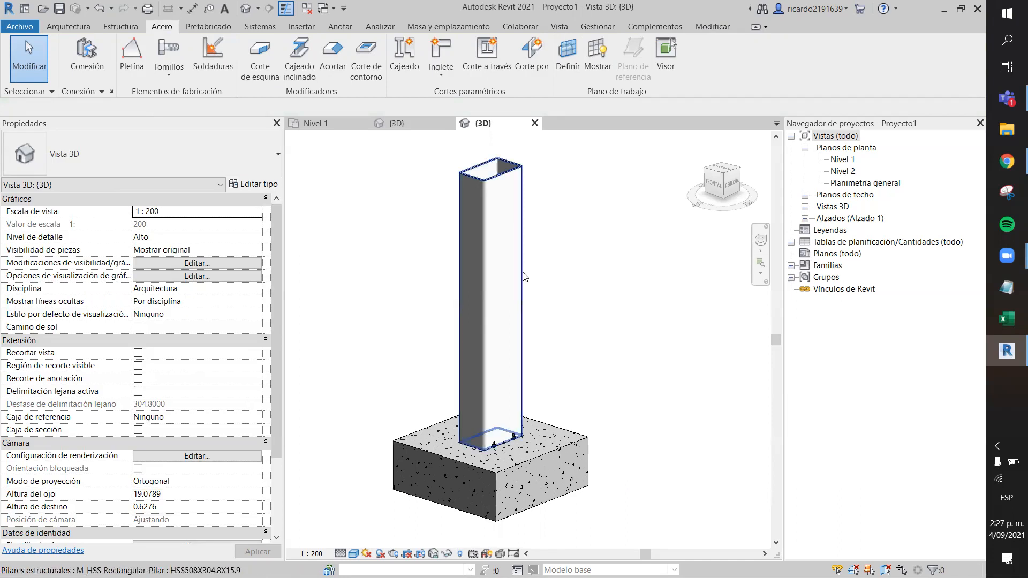
Step: Compare the HSS column's instance properties, including structural material and base connection, with the base plate connection selected separately
click(523, 274)
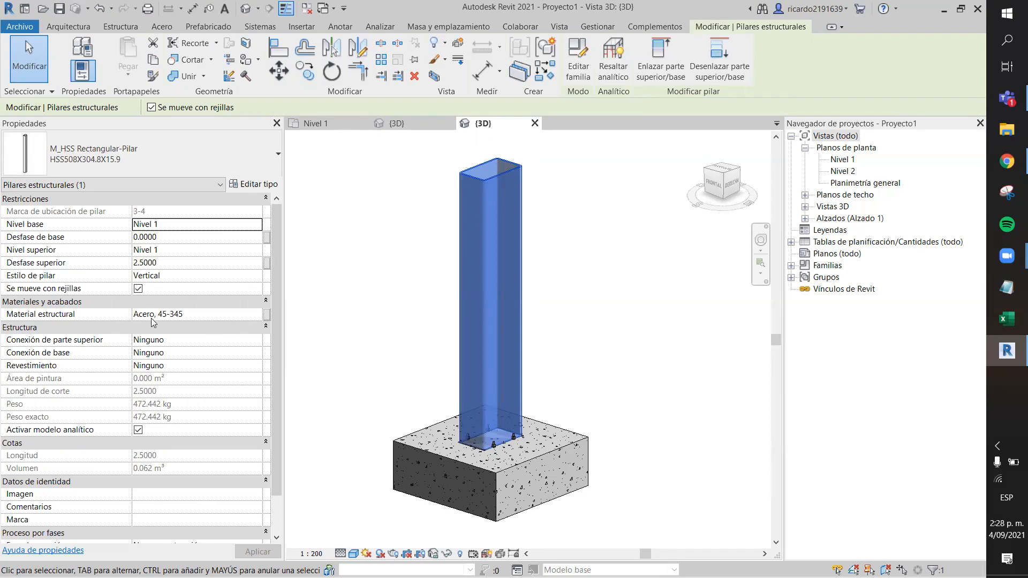
click(610, 349)
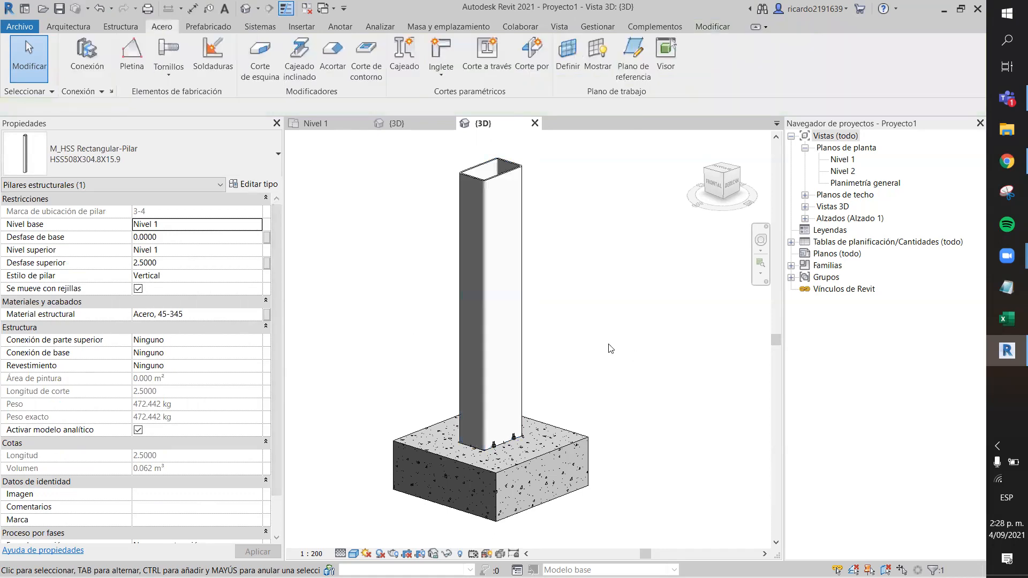
click(520, 439)
click(546, 355)
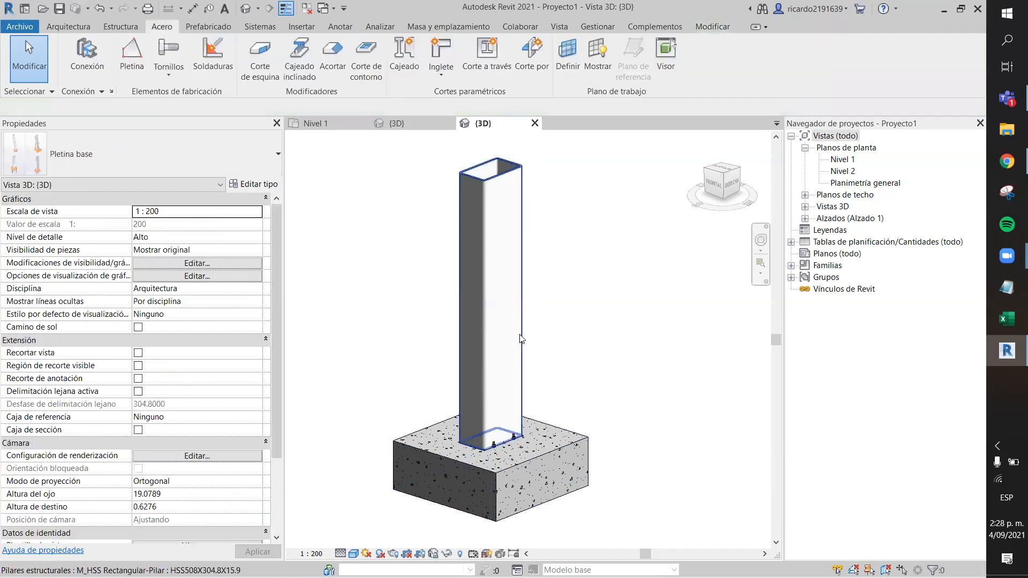
click(519, 337)
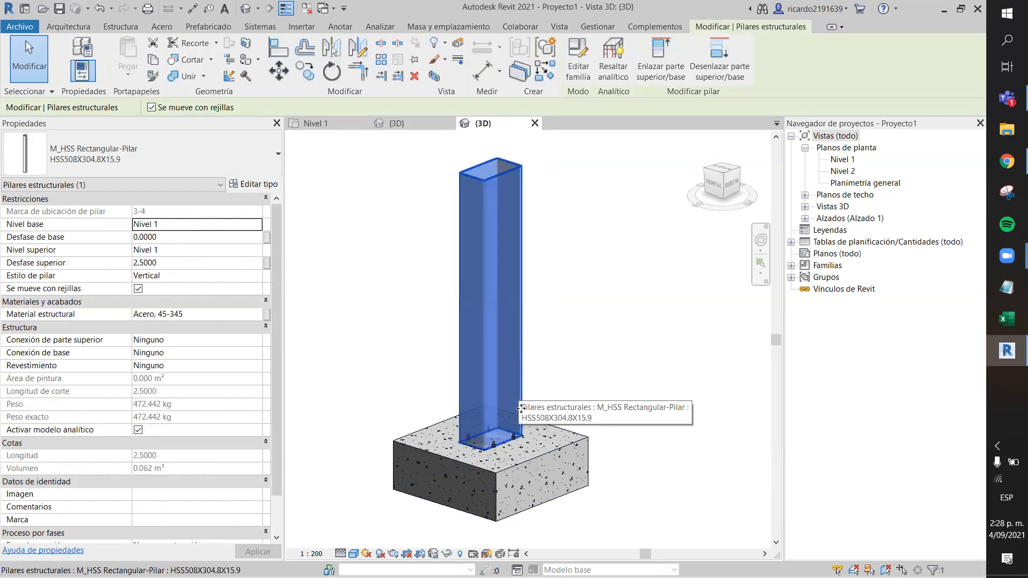
Step: Assign the Hormigón material, found by searching "hor", to the HSS column and enable its rendered appearance for shading
click(602, 386)
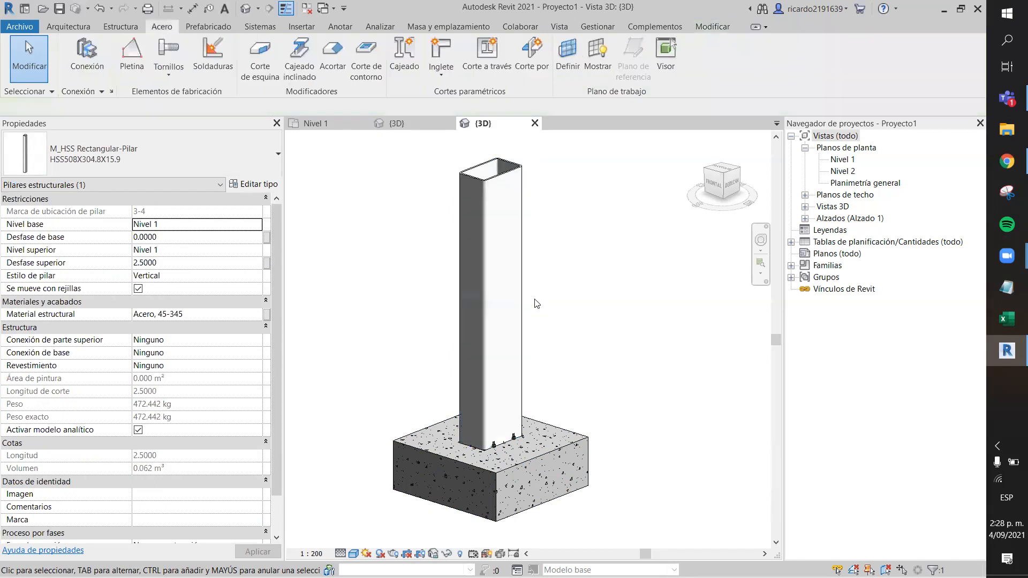
click(490, 311)
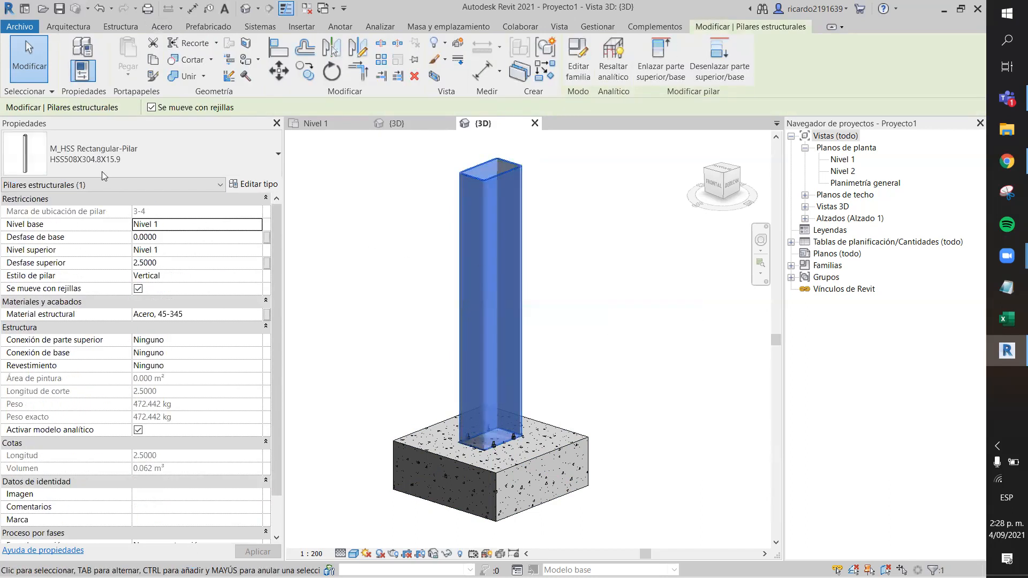
click(571, 386)
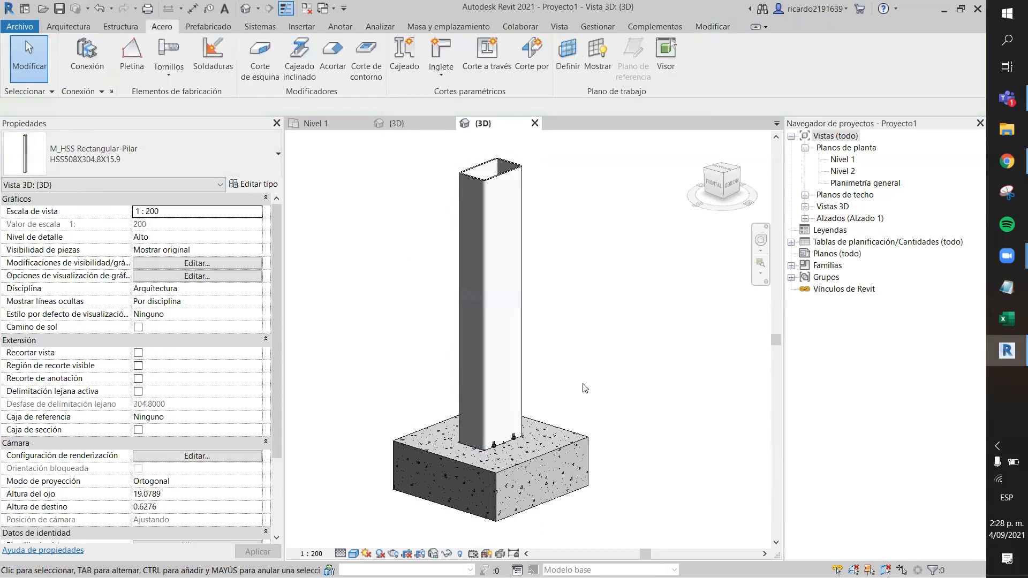
click(523, 396)
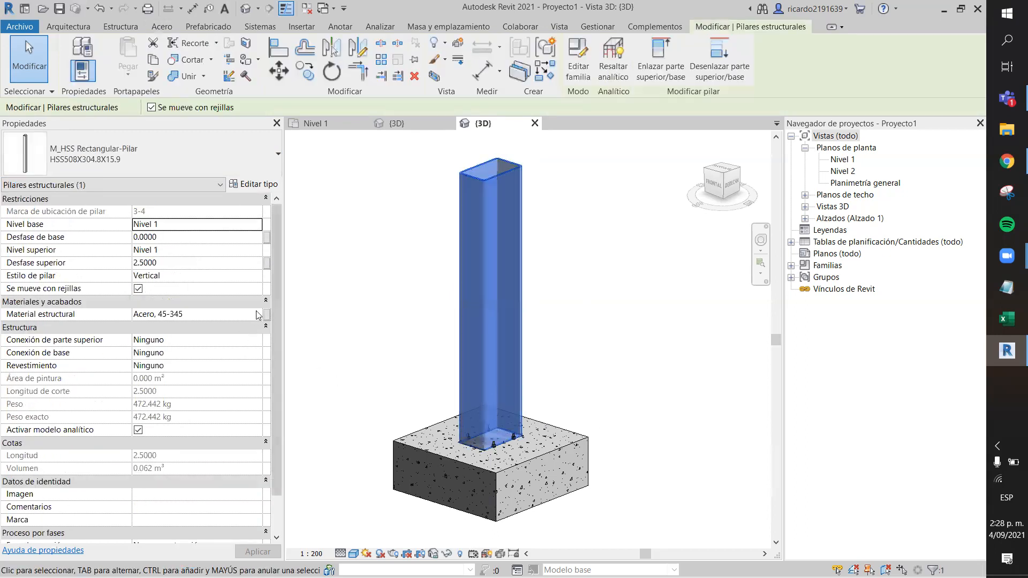
click(258, 314)
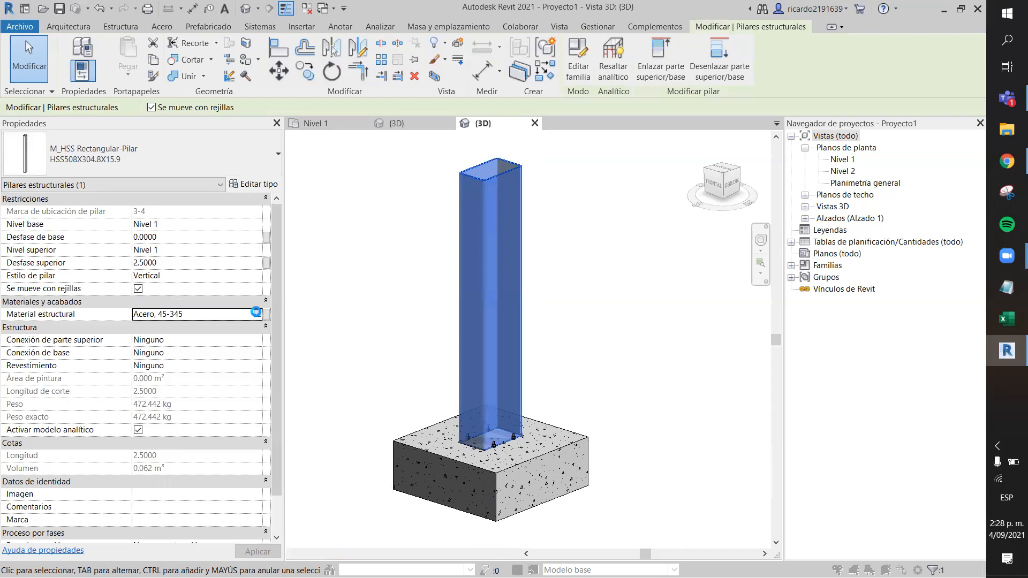
click(256, 313)
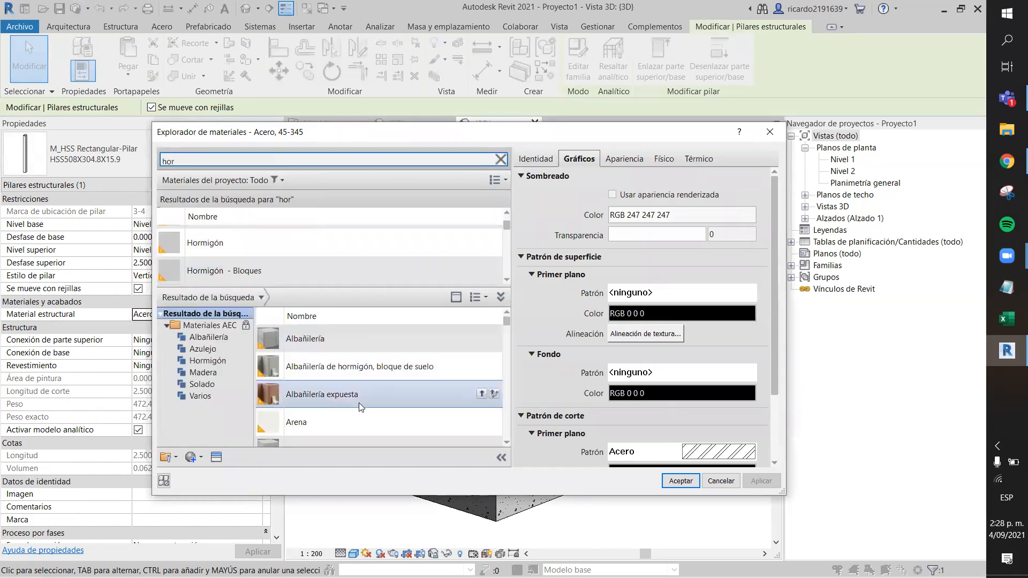
click(242, 242)
click(611, 195)
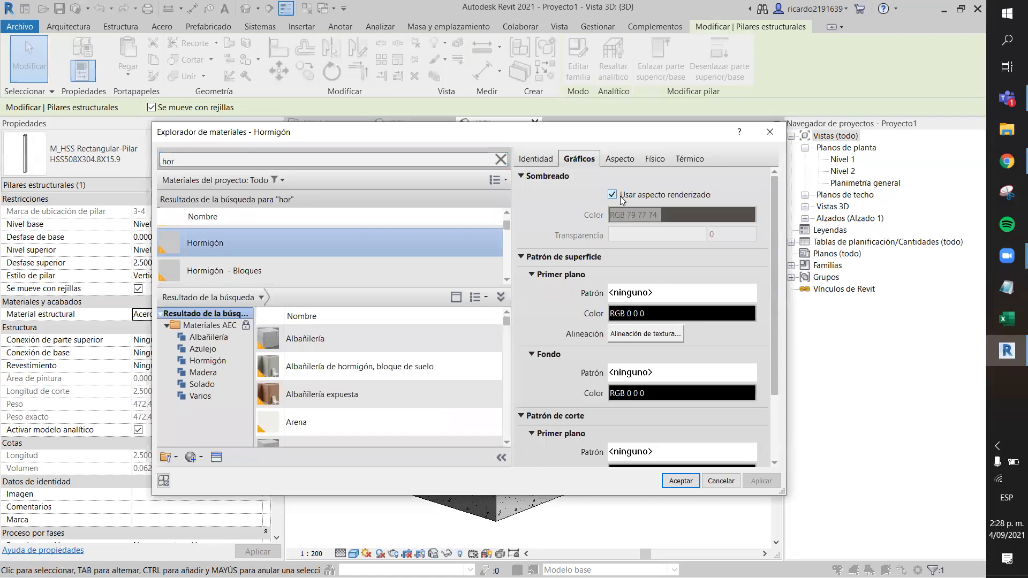
click(680, 483)
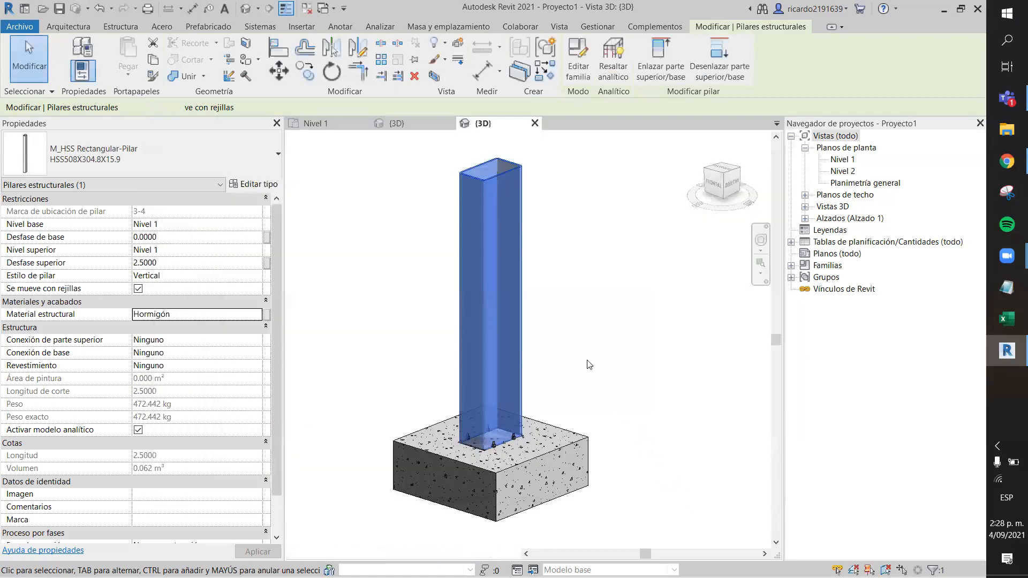
click(588, 381)
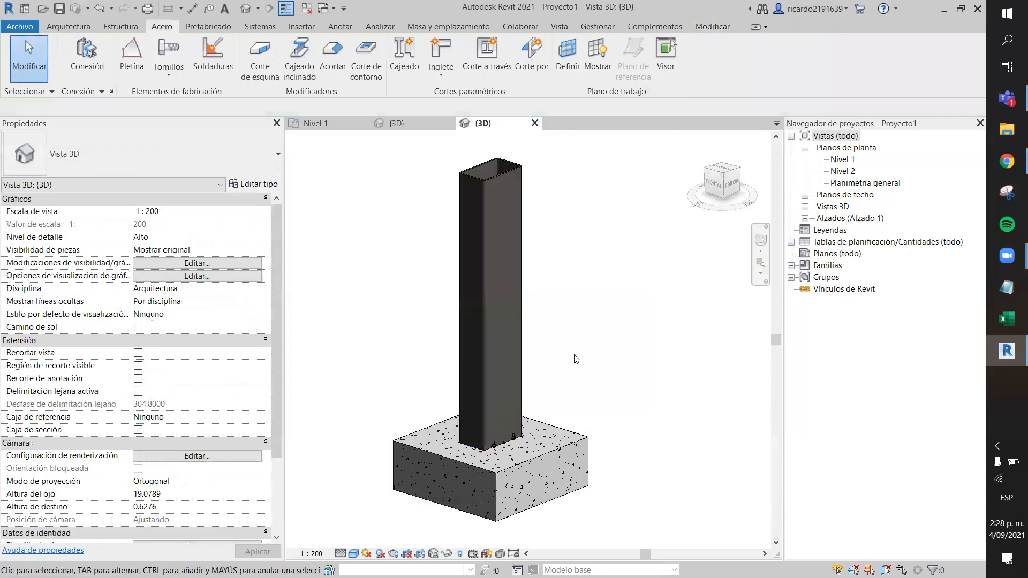
Step: Display the 3D view with realistic material textures at detail level Alto and examine the column's surface near the footing
scroll(557, 370, up, 5)
scroll(554, 370, up, 2)
scroll(508, 384, down, 2)
middle_drag(485, 464, 552, 409)
click(496, 459)
click(340, 554)
click(343, 555)
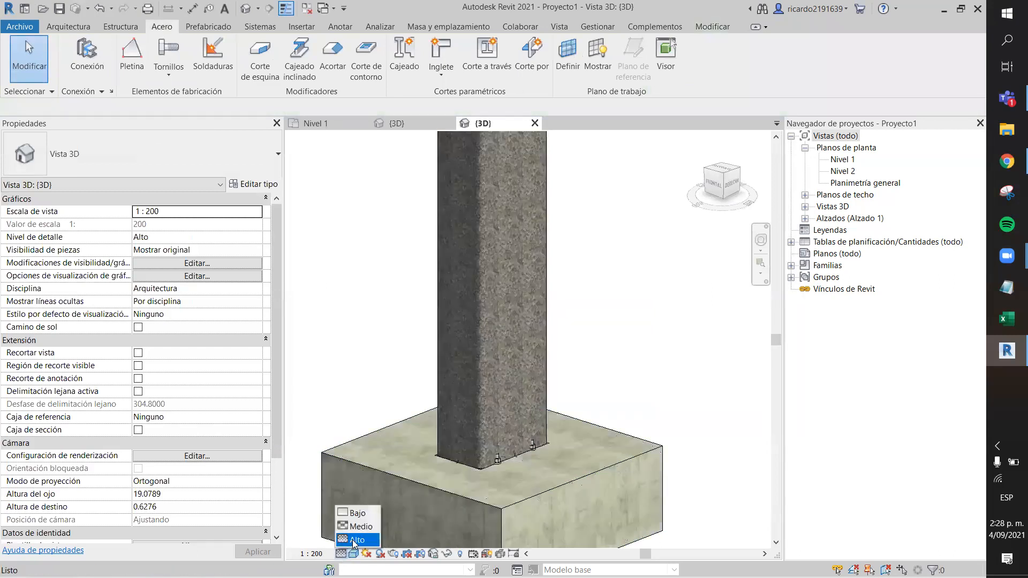
scroll(536, 356, up, 4)
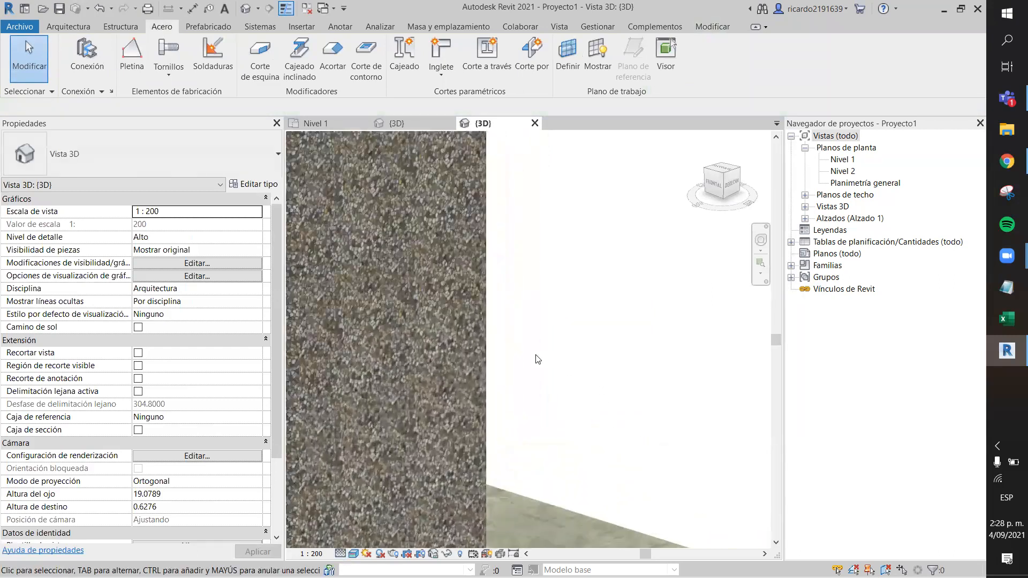
scroll(509, 342, down, 1)
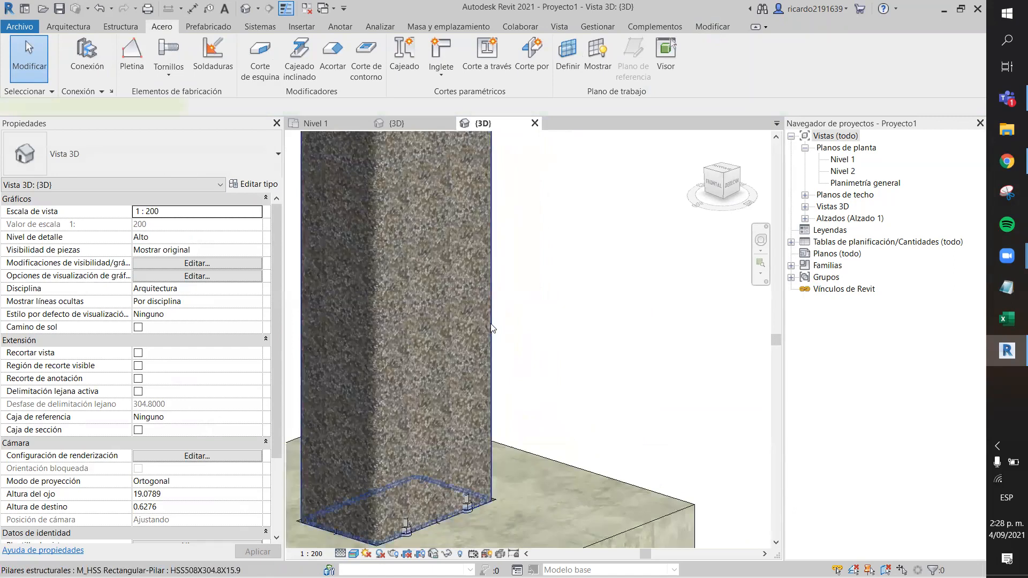
Step: Open the HSS column's structural material for editing and search the materials for "hormi"
click(486, 326)
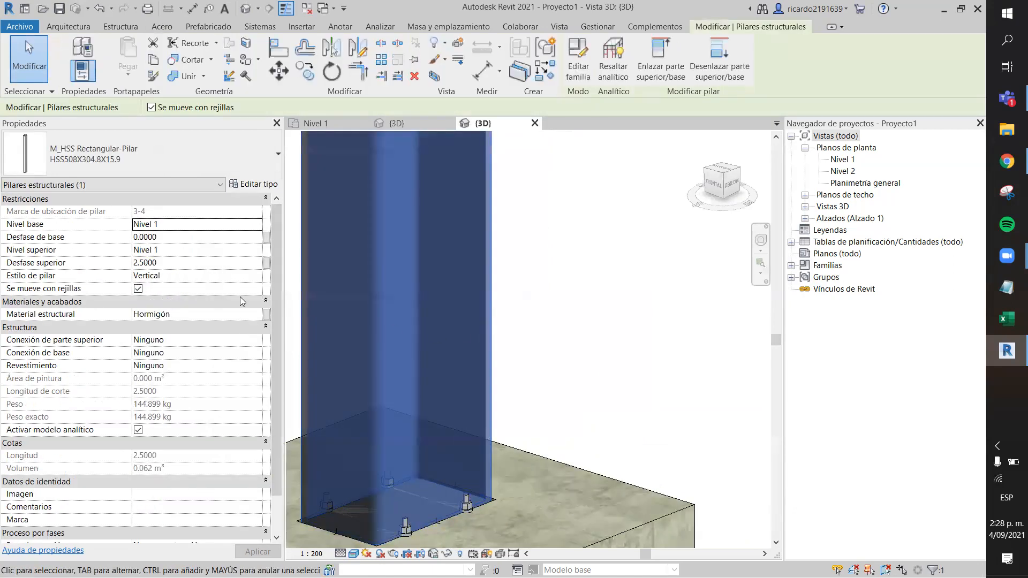
scroll(298, 318, down, 2)
click(253, 314)
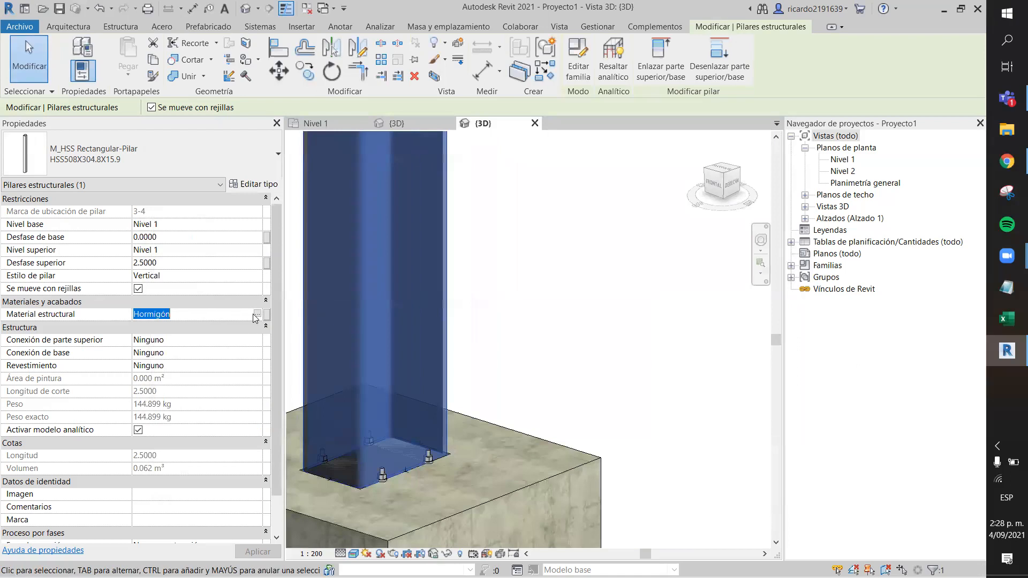
click(257, 314)
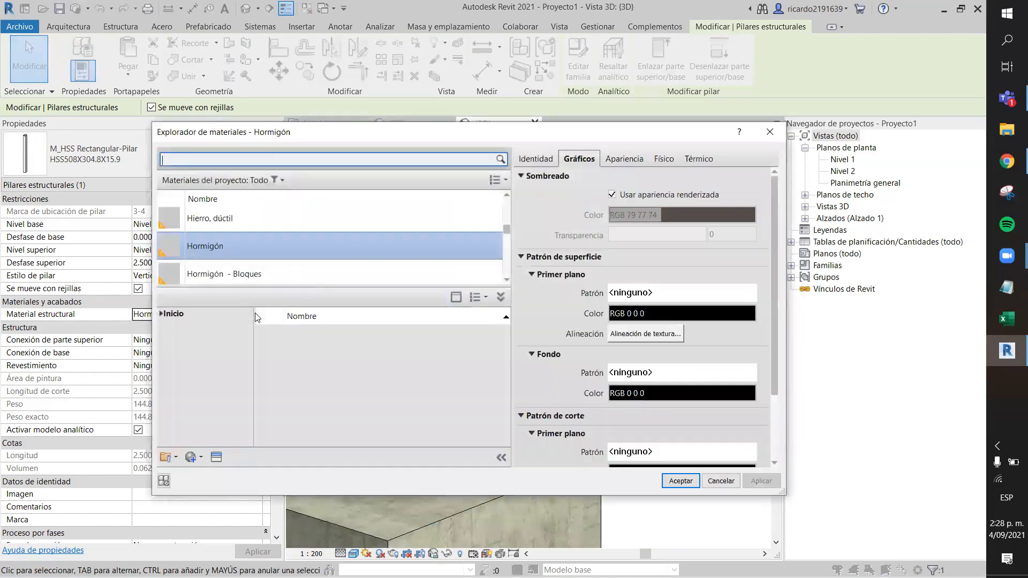
scroll(301, 241, down, 3)
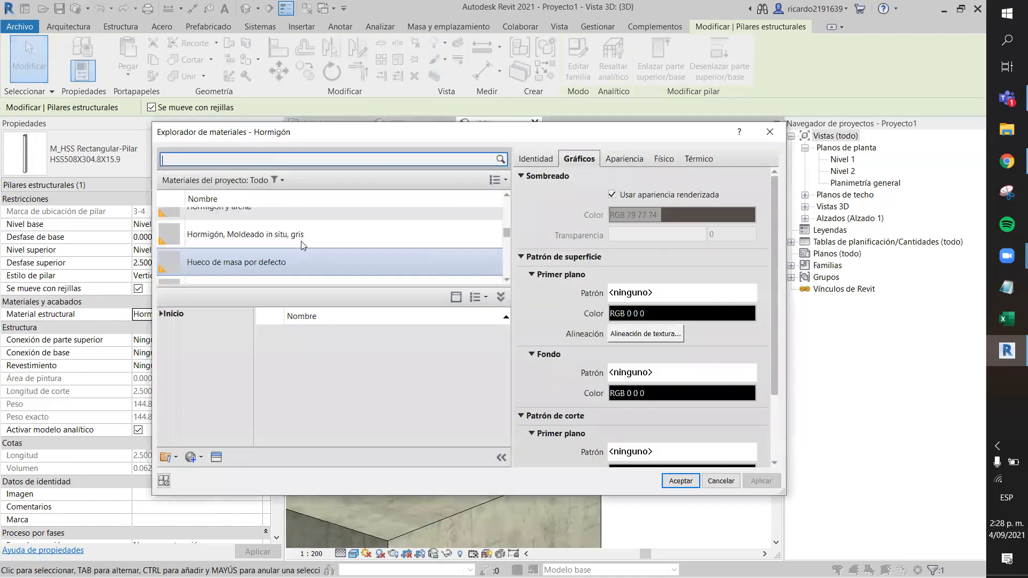
text(ho)
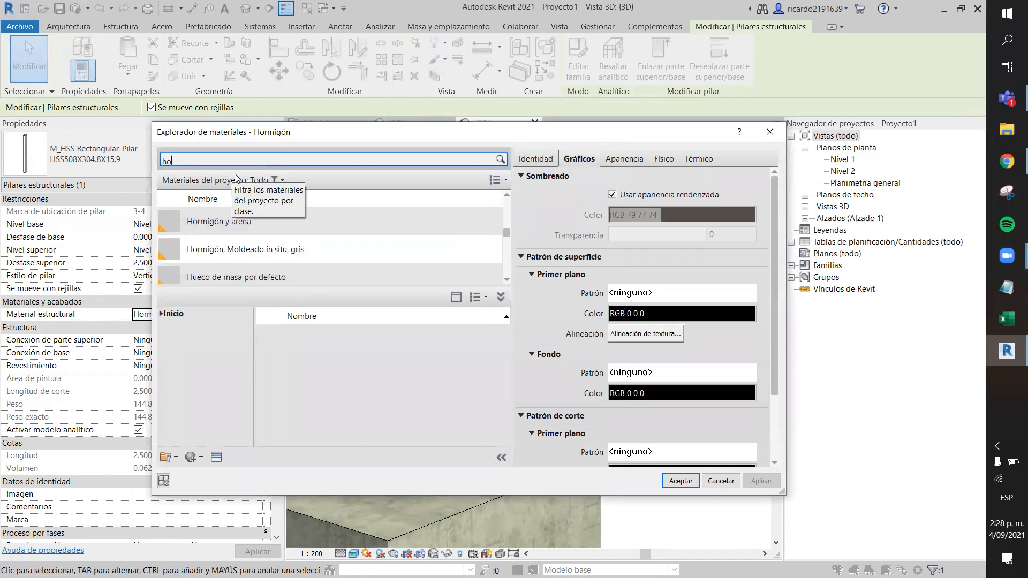
text(rmi)
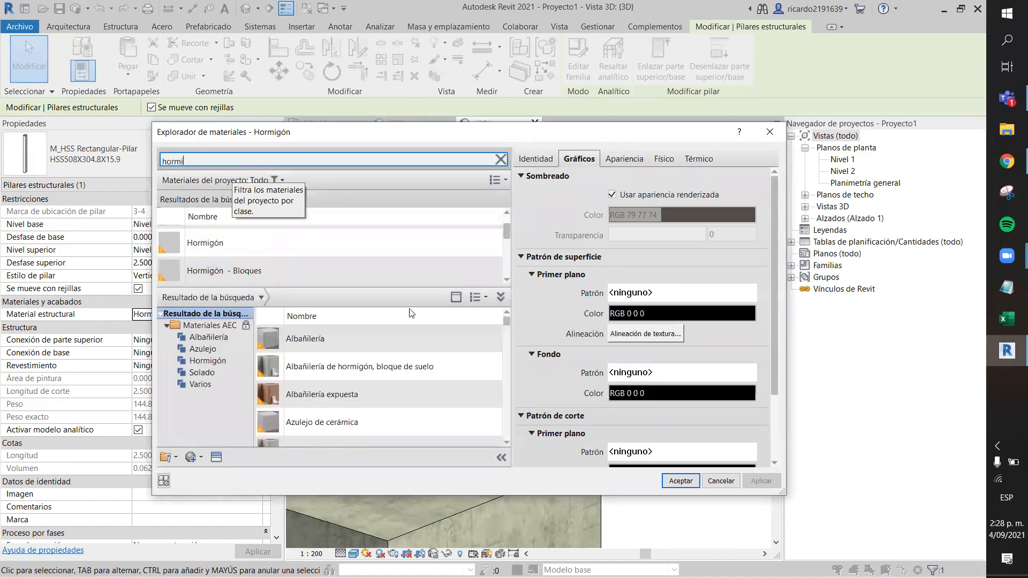
scroll(412, 403, down, 6)
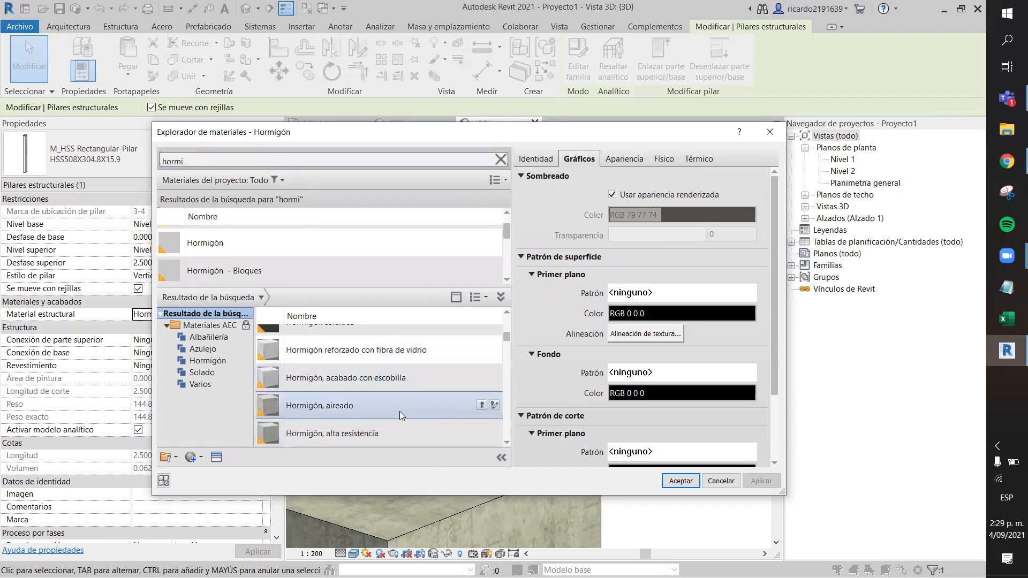
Step: Add Hormigón, aireado from the library to the project, enable its rendered appearance for shading, and assign it to the HSS column
click(399, 411)
scroll(412, 375, up, 1)
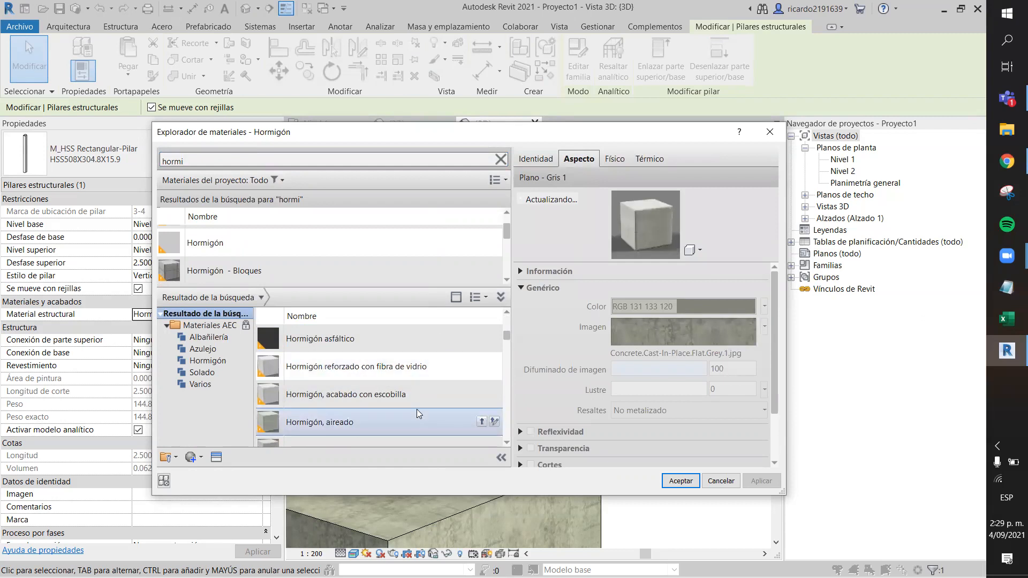
click(482, 421)
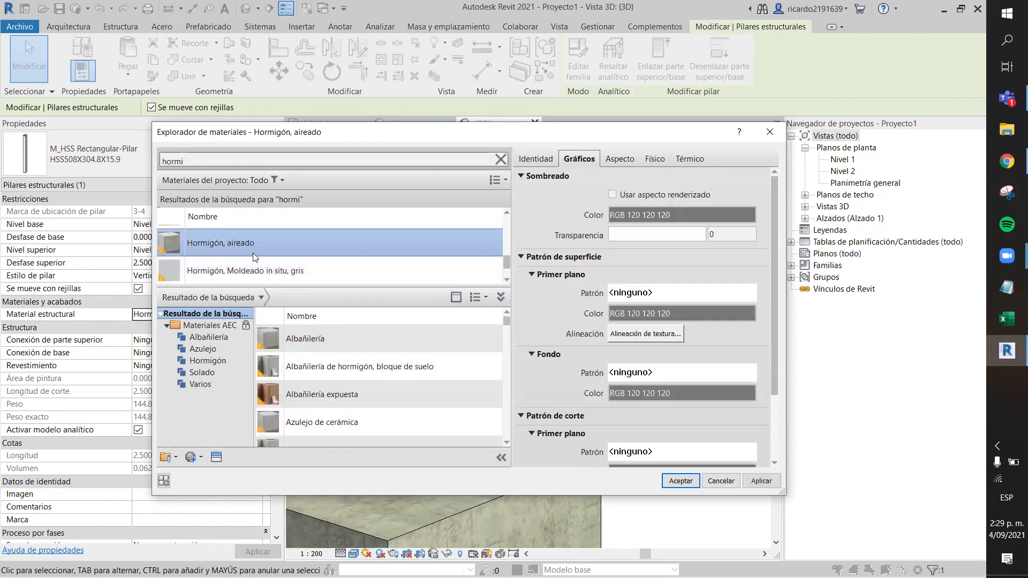
scroll(254, 249, up, 1)
click(612, 195)
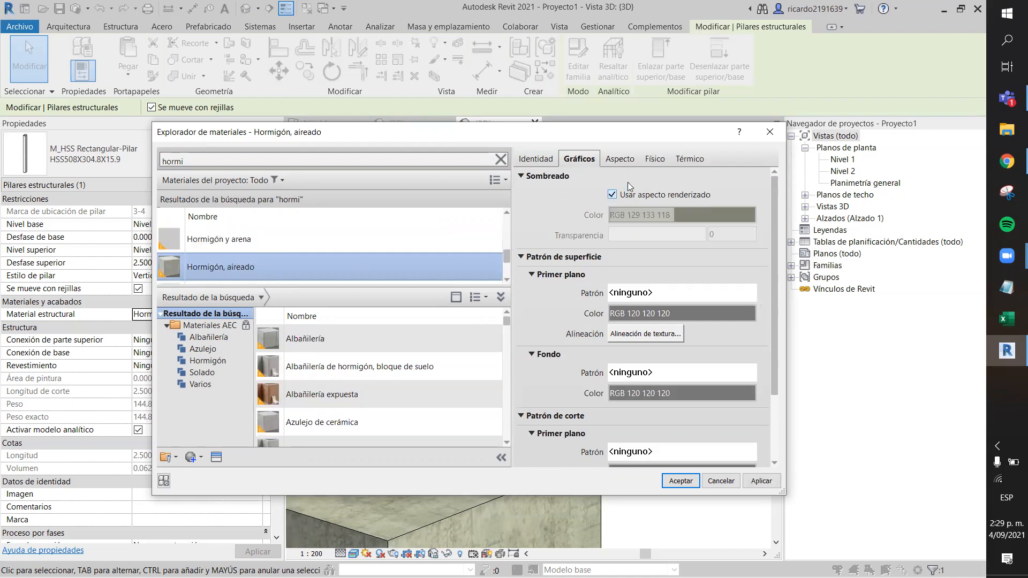
click(680, 481)
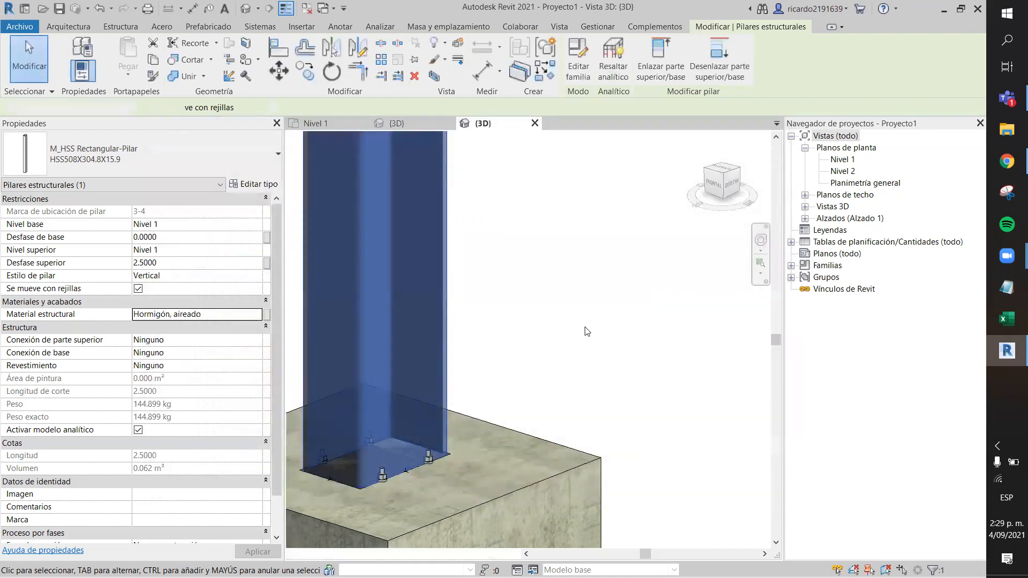
click(587, 332)
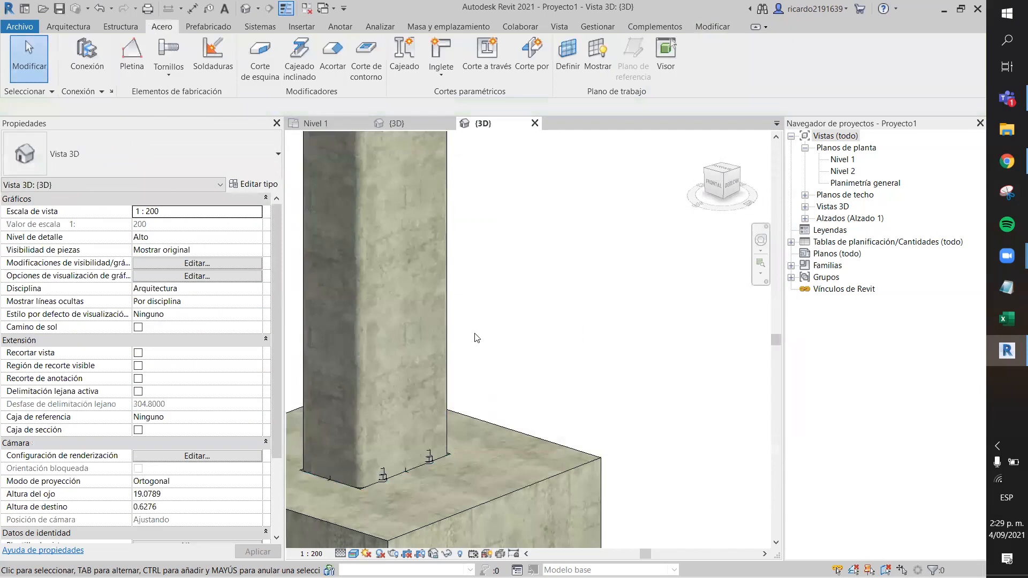
Step: Inspect the concrete-textured column and its footing from the base plate anchors up to the top
scroll(476, 337, up, 2)
scroll(477, 337, down, 3)
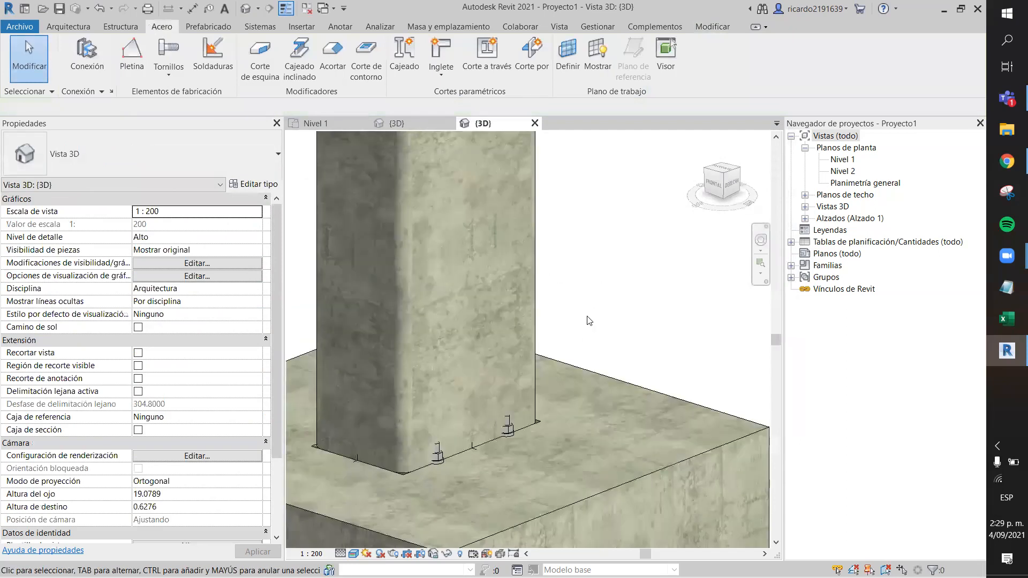
scroll(457, 453, down, 5)
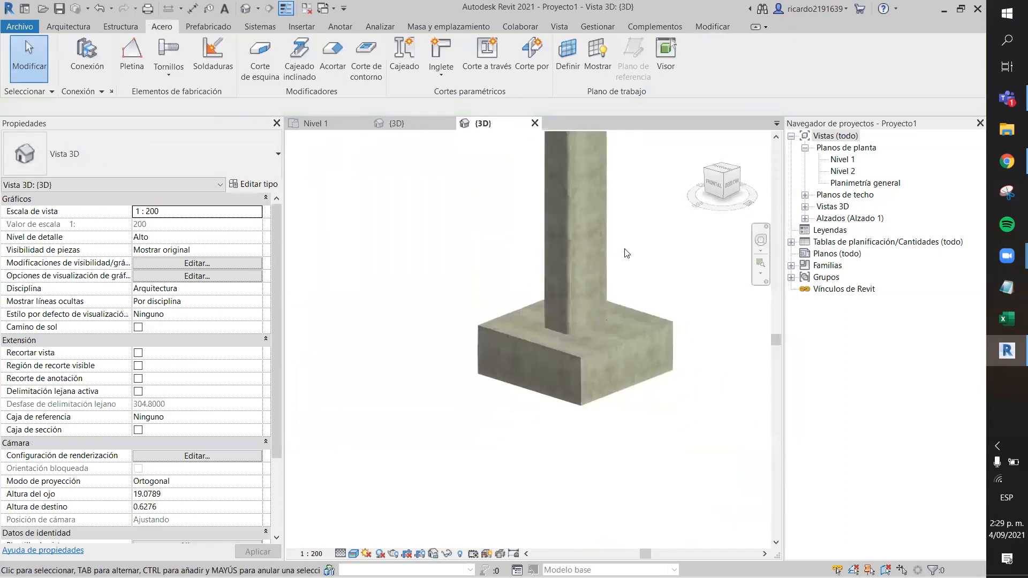
scroll(481, 294, down, 2)
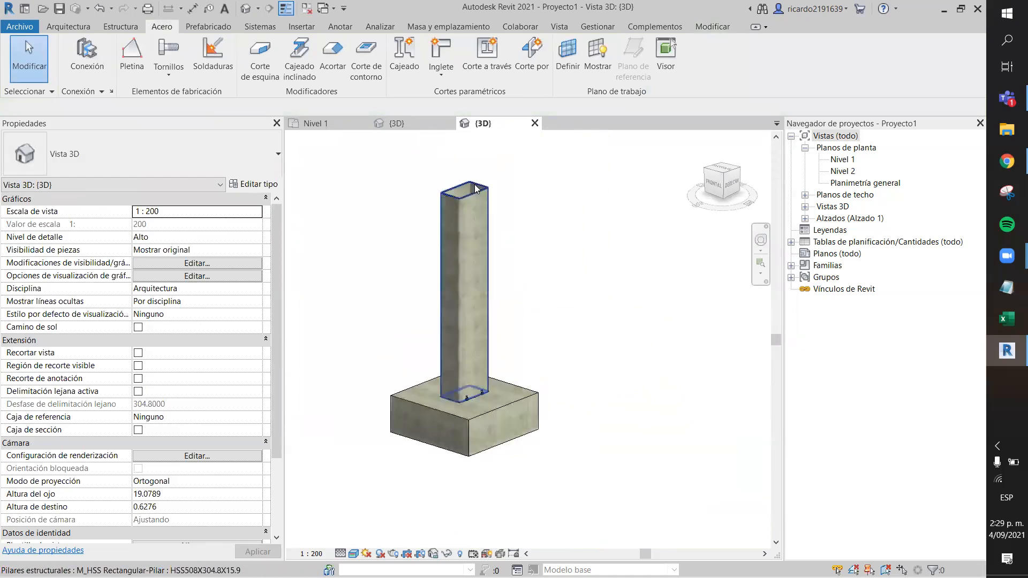
scroll(550, 228, up, 2)
scroll(555, 375, up, 2)
middle_drag(555, 375, 574, 285)
scroll(569, 279, down, 2)
middle_drag(552, 244, 554, 455)
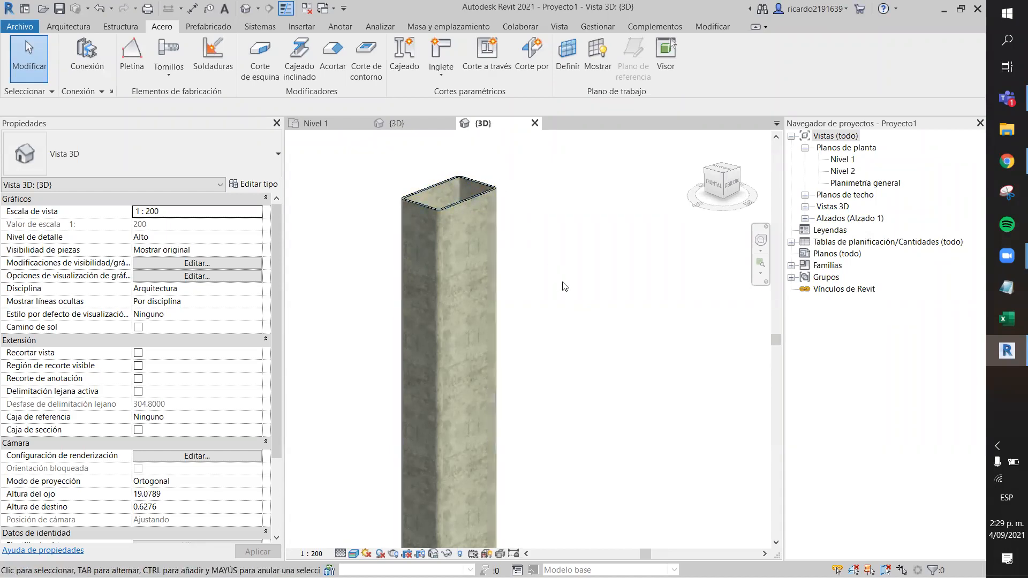
scroll(611, 362, down, 3)
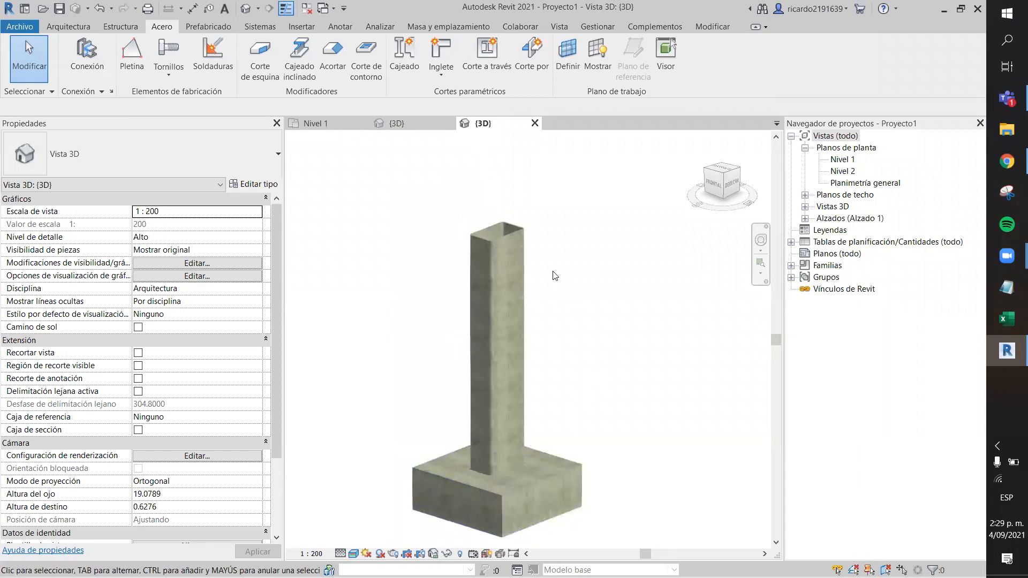
Step: Examine the column's hollow top and its base plate connection, then check the column's instance properties and clear the selection
scroll(550, 246, up, 3)
scroll(466, 221, up, 3)
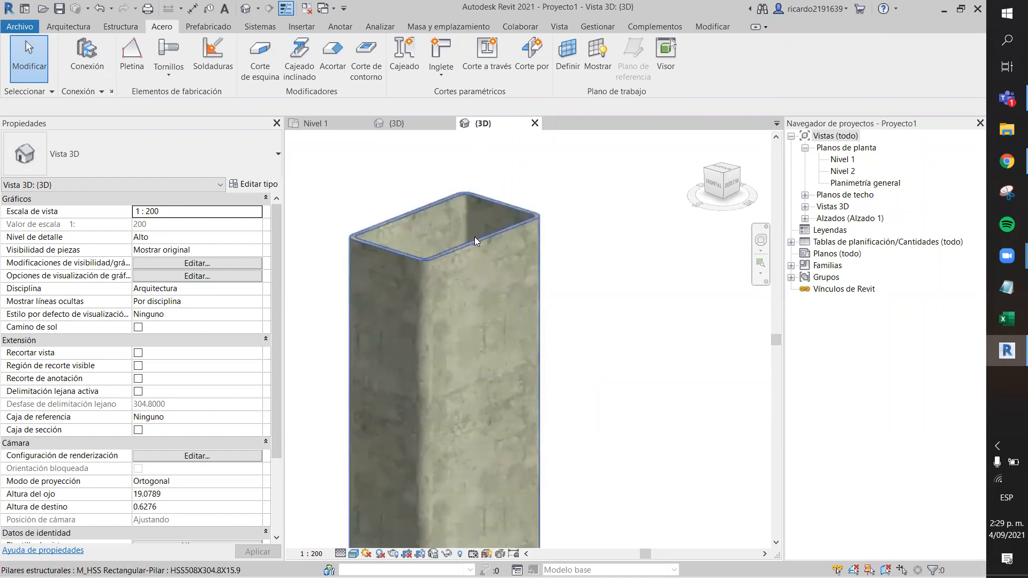
click(513, 251)
click(569, 246)
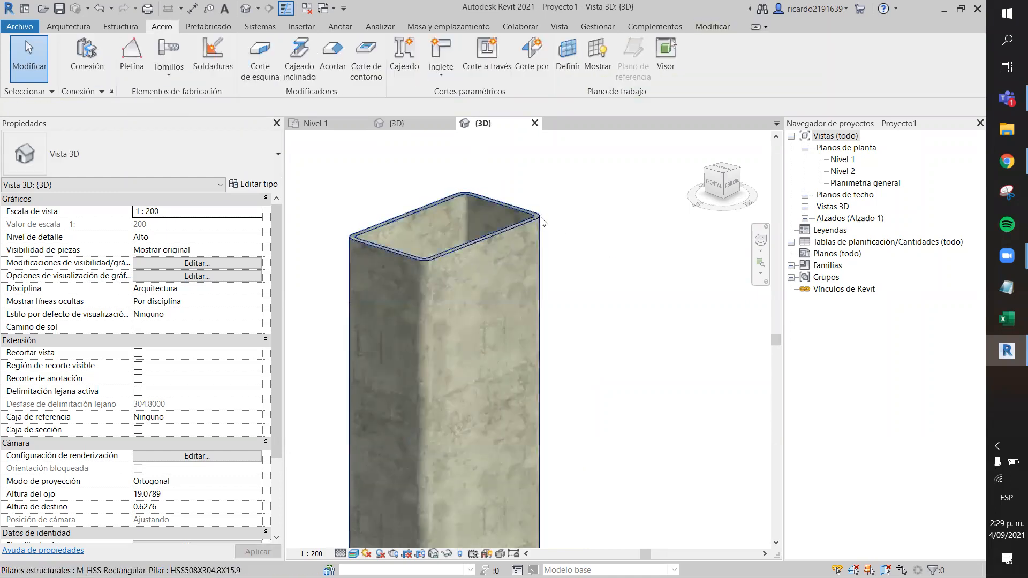
click(572, 220)
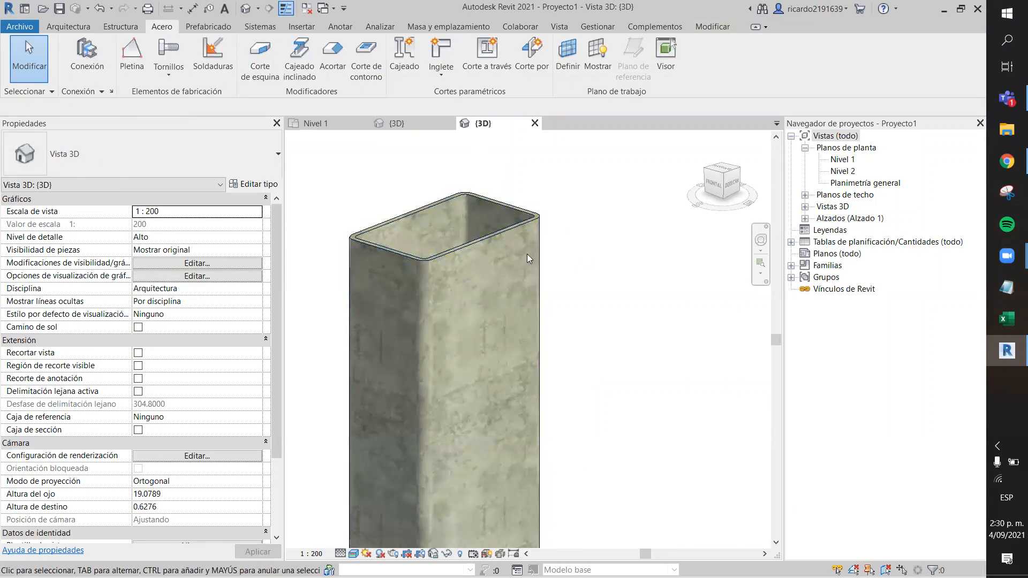
scroll(615, 315, down, 4)
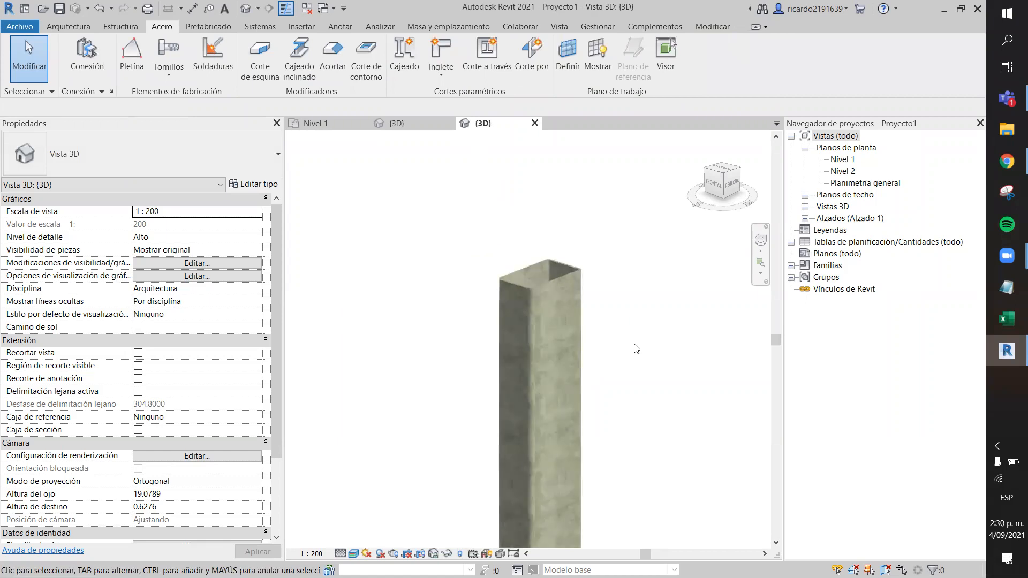
middle_drag(656, 396, 628, 330)
scroll(626, 344, down, 1)
middle_drag(631, 379, 612, 341)
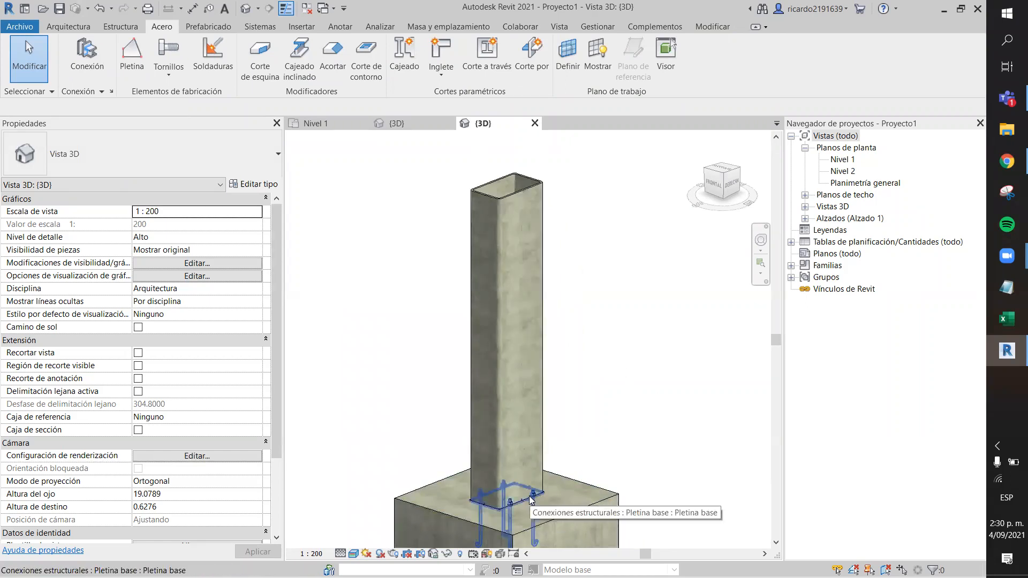
click(521, 191)
click(593, 205)
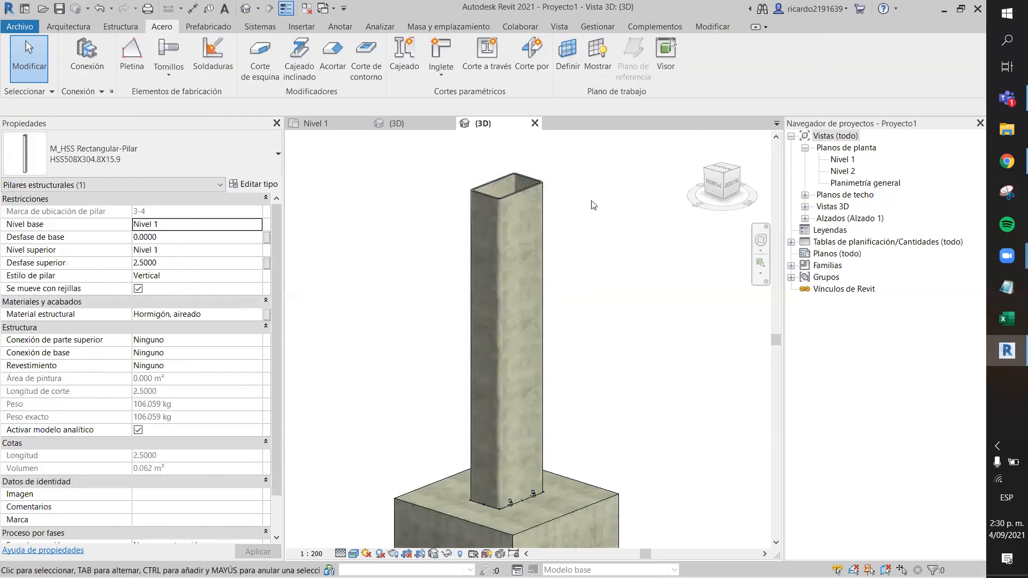
Step: Inspect the HSS column and its base plate connection on the footing, from the column's top down to the anchors
click(524, 197)
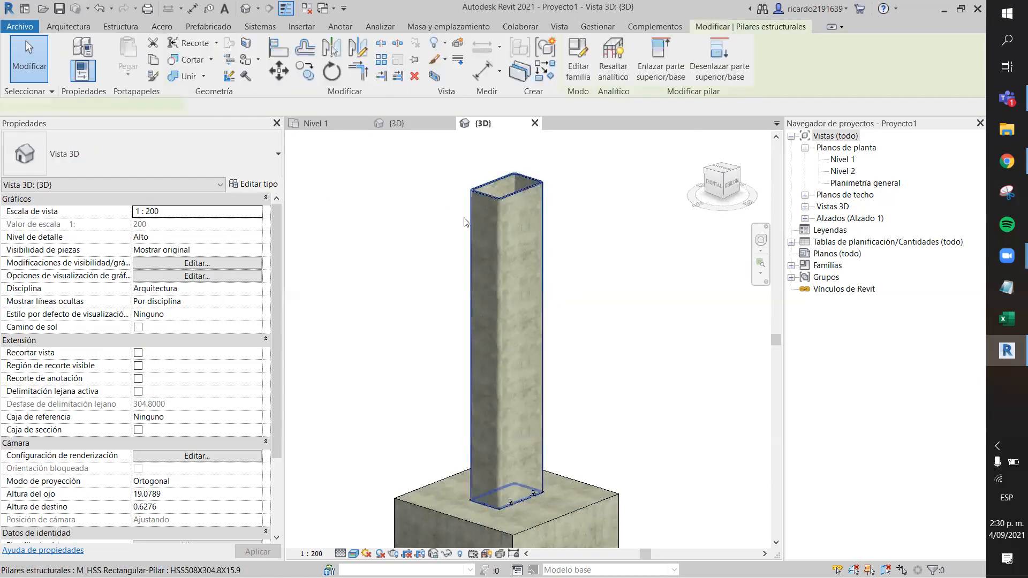
click(588, 249)
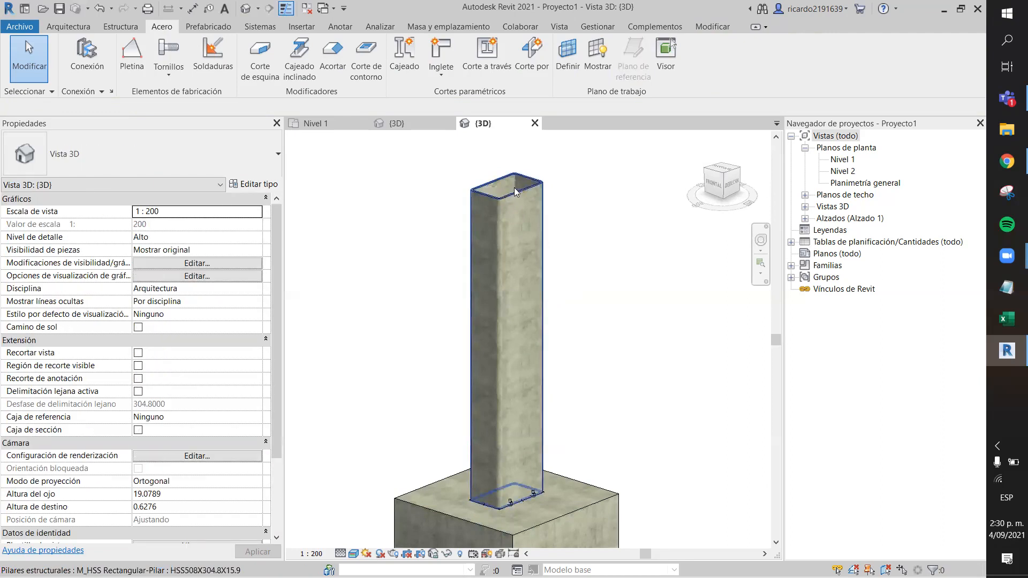
scroll(603, 348, up, 5)
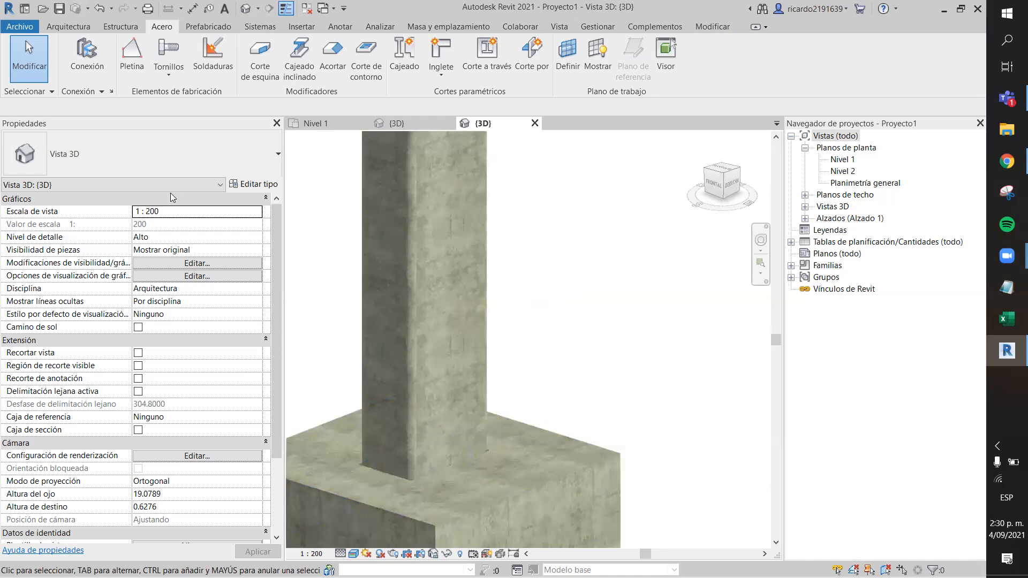
scroll(328, 191, down, 3)
middle_drag(328, 191, 464, 223)
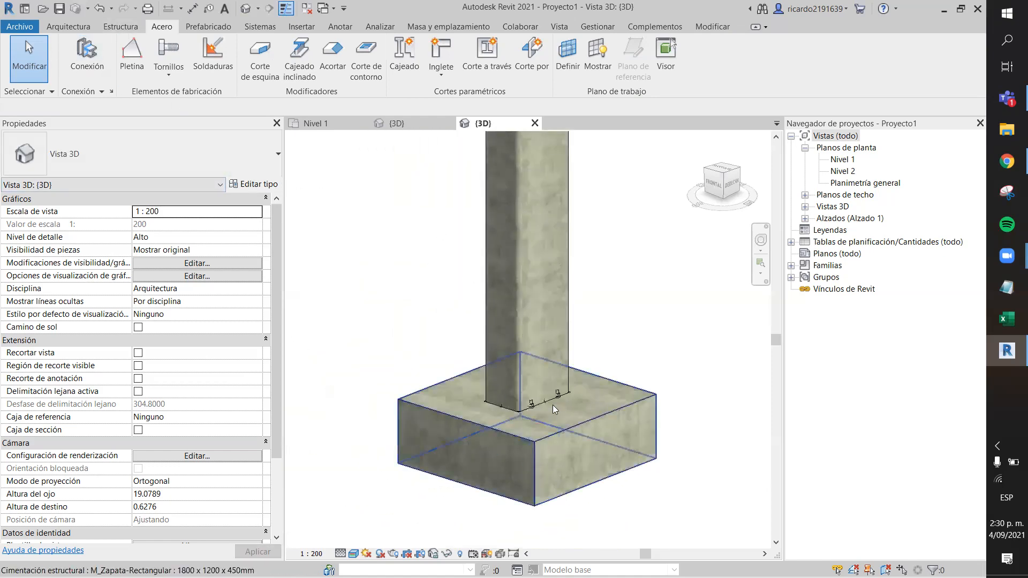
scroll(535, 380, down, 2)
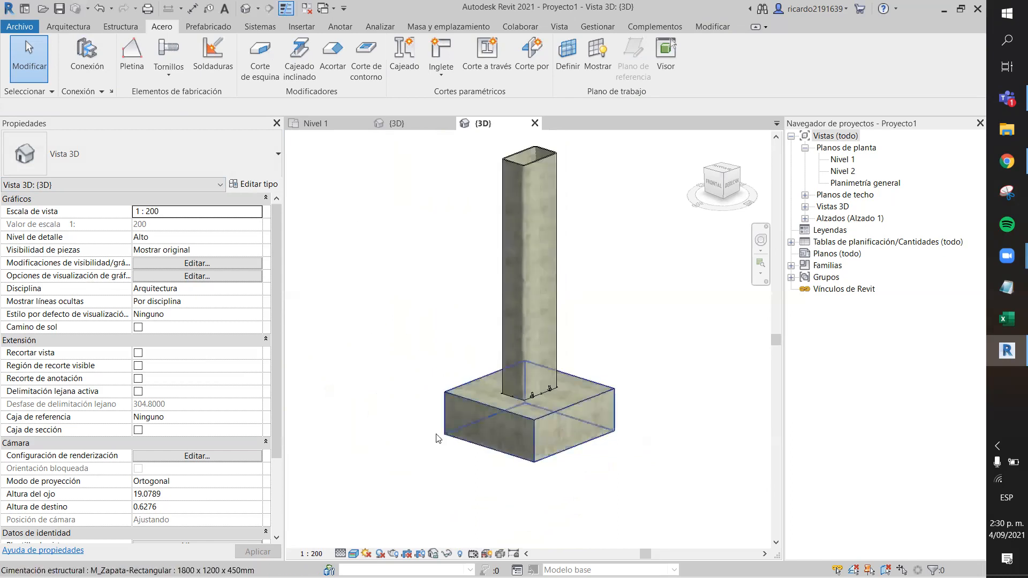
scroll(557, 420, up, 3)
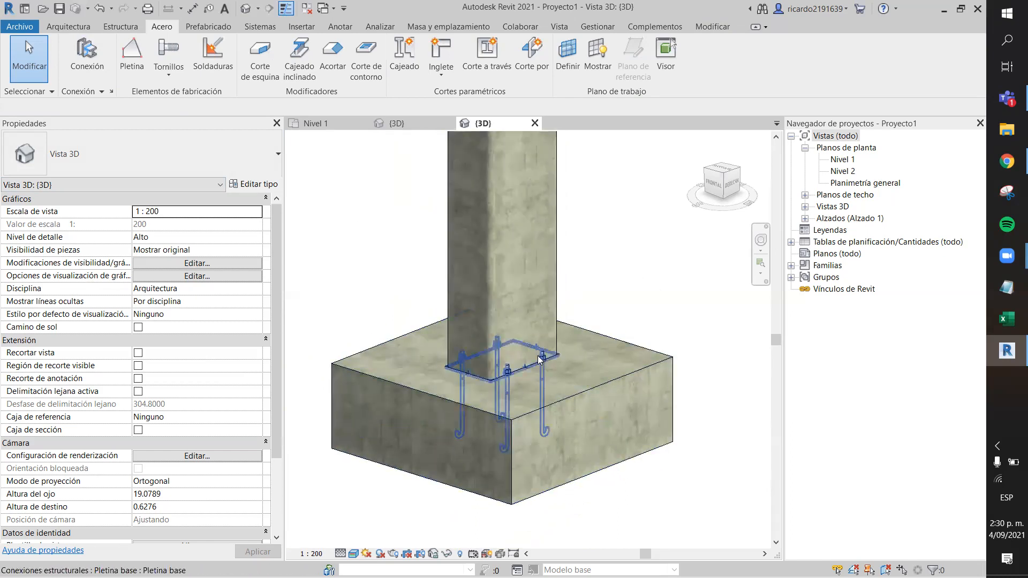
click(542, 362)
click(619, 299)
scroll(555, 357, up, 4)
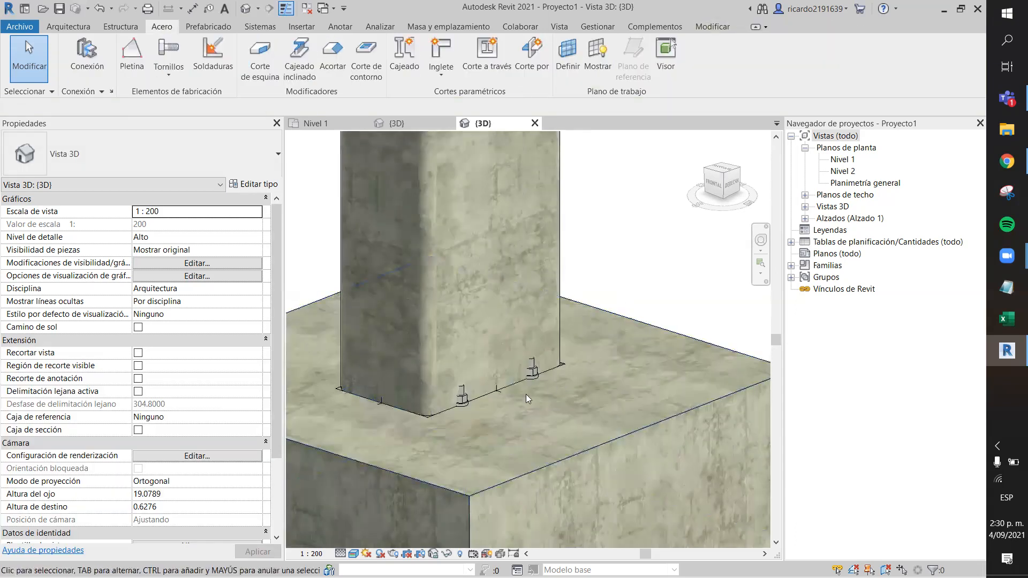
Step: Edit the base plate connection type's parameters, setting the plate thickness to 0.03 and its layout to total
click(530, 379)
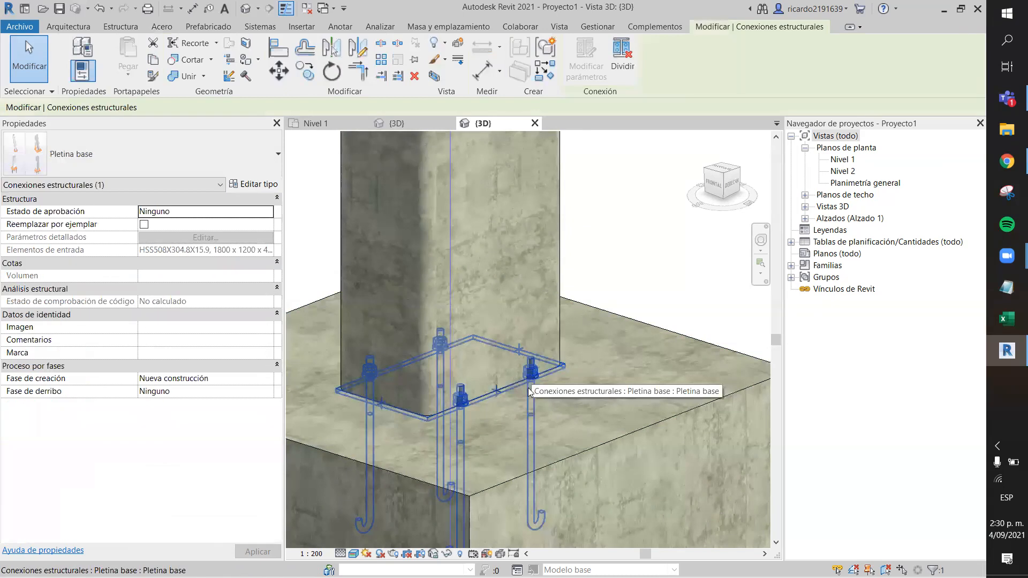
click(258, 186)
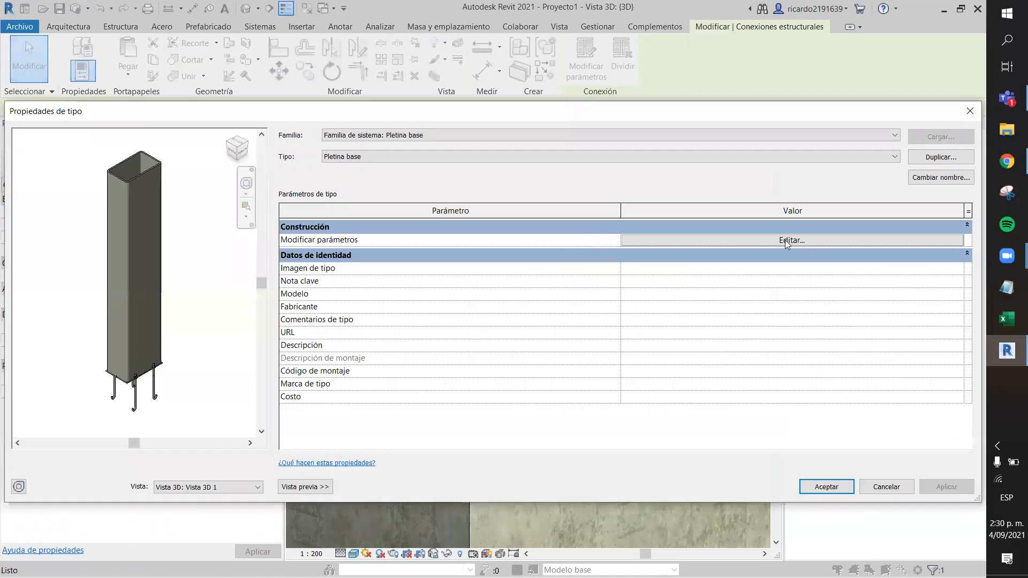
click(785, 240)
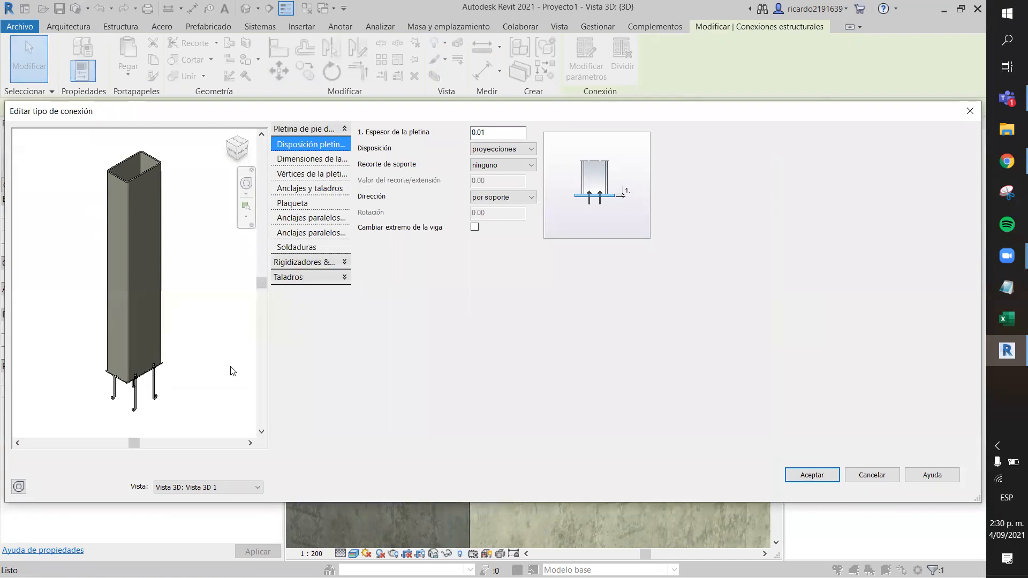
click(496, 132)
click(496, 149)
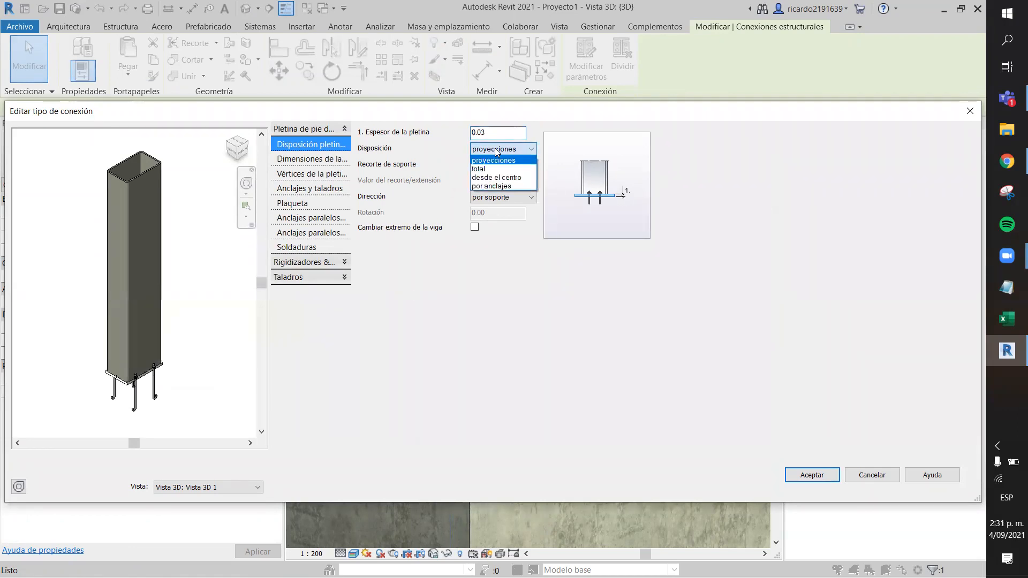
click(479, 168)
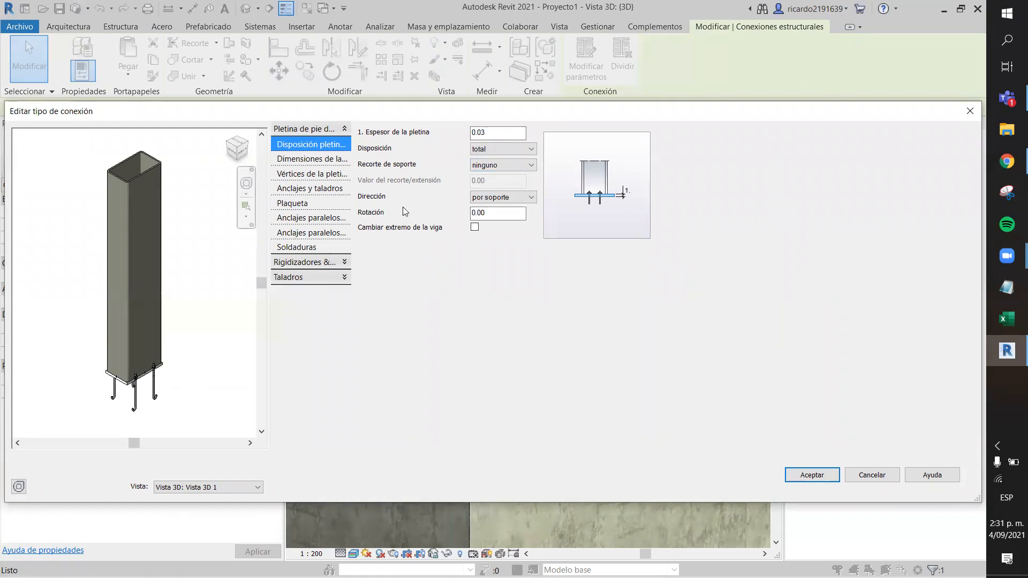
Step: Set the connection's support cut to valor with a cut/extension value of 0.03, and apply the type changes
click(479, 166)
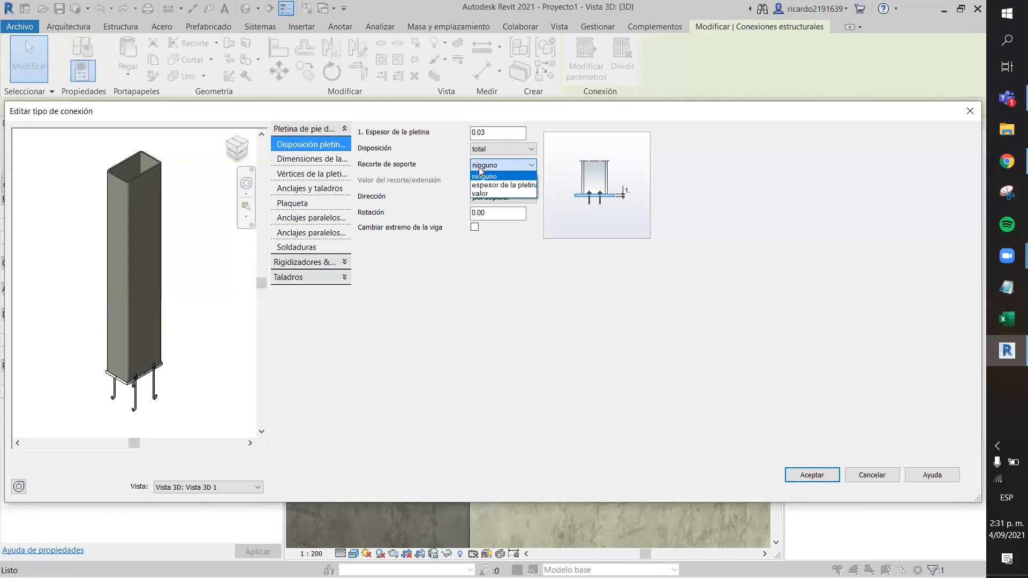
click(484, 193)
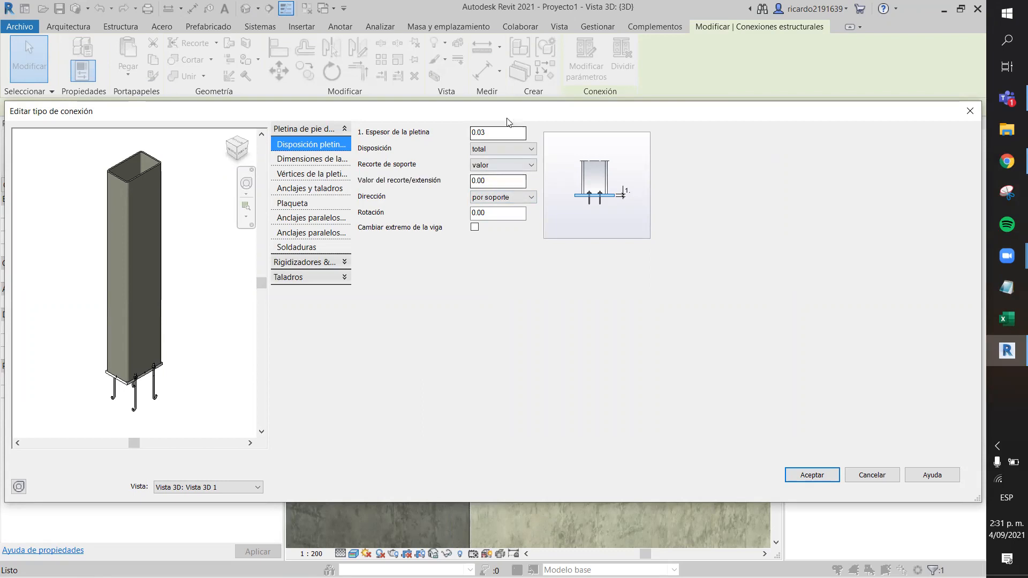
drag(509, 115, 611, 99)
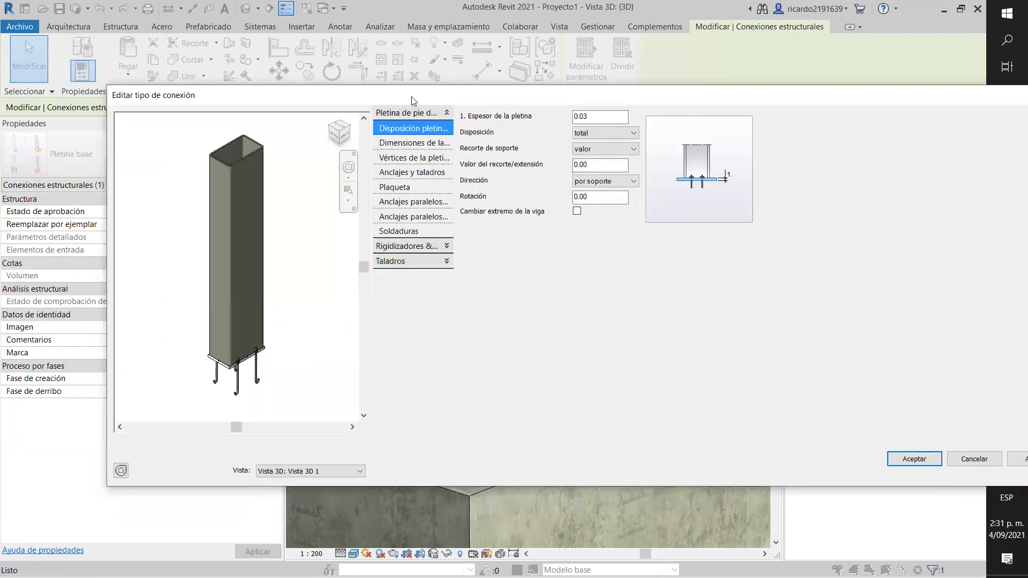
drag(412, 100, 482, 396)
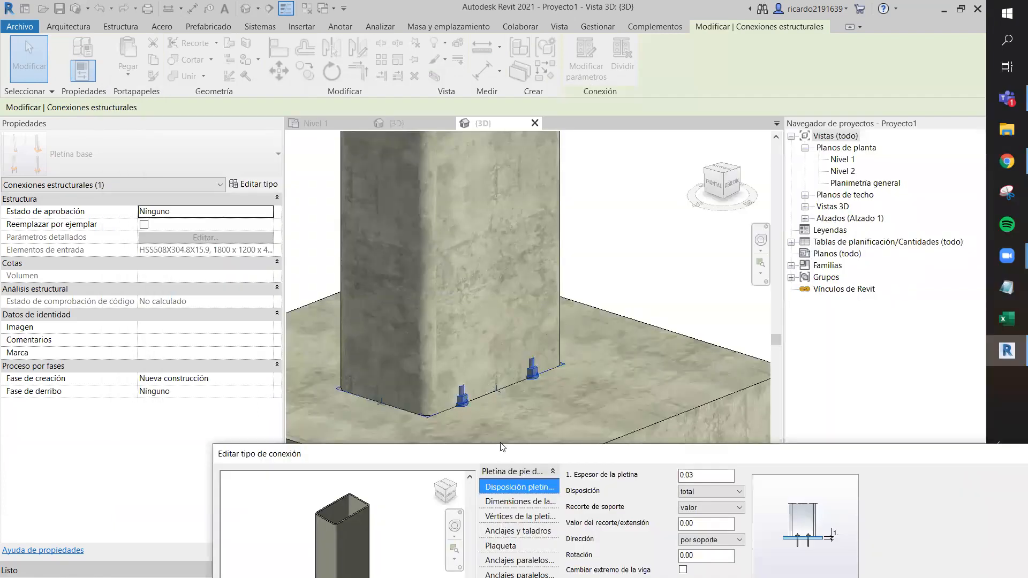
drag(503, 447, 406, 144)
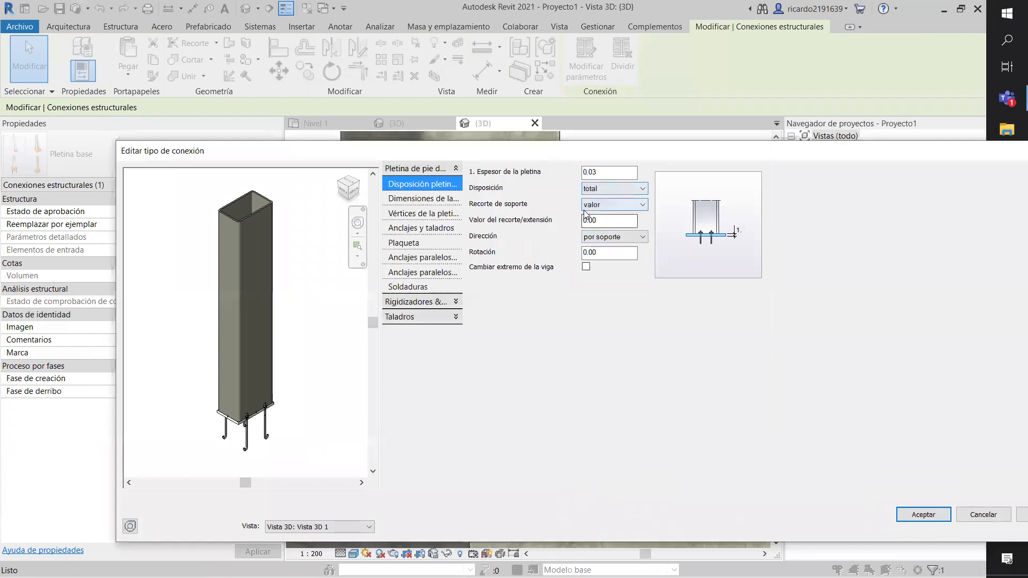
click(594, 219)
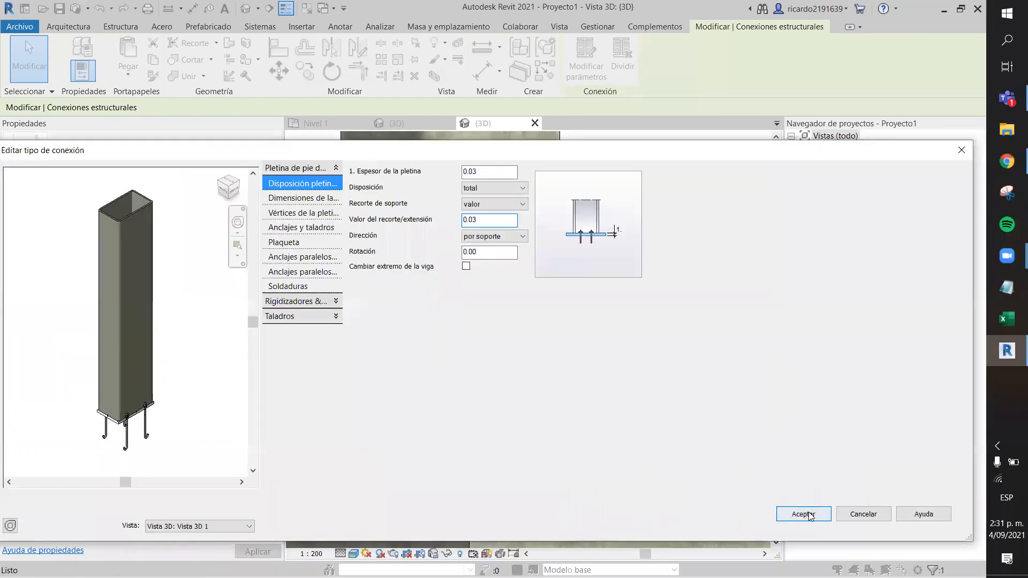
click(809, 514)
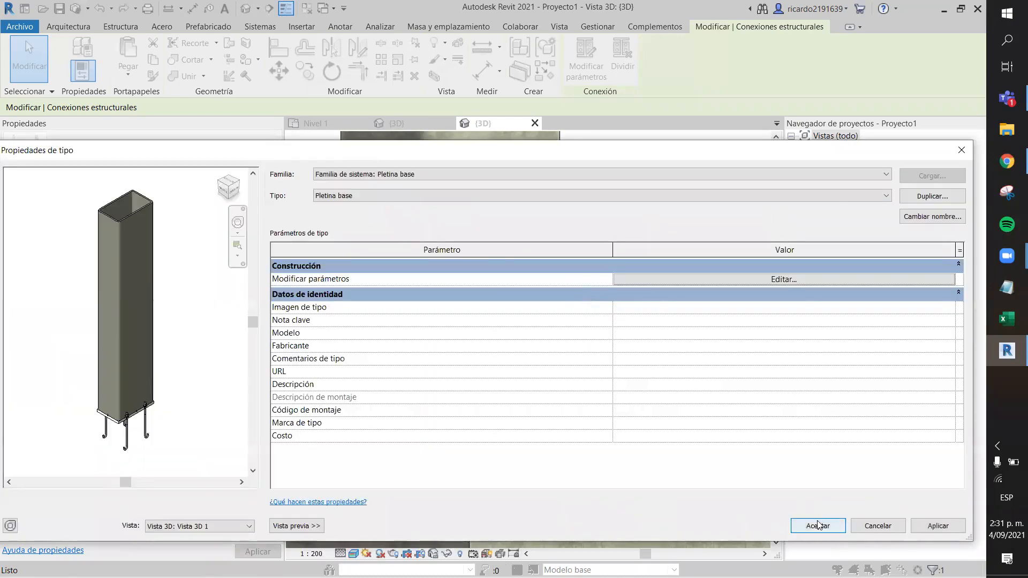
click(817, 524)
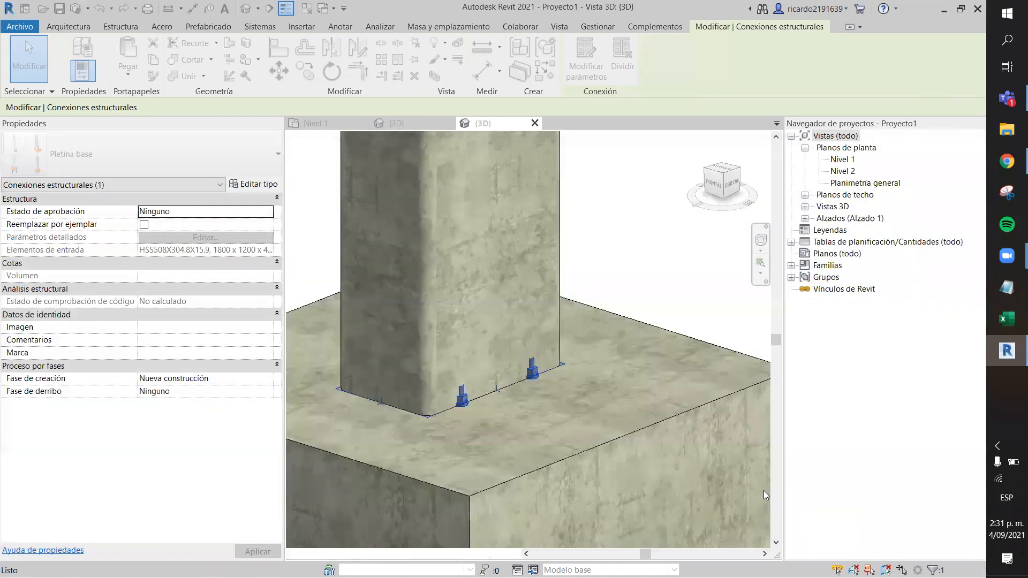
Step: Reopen the base plate connection type's parameters, keeping the total layout and the valor support cut
click(647, 267)
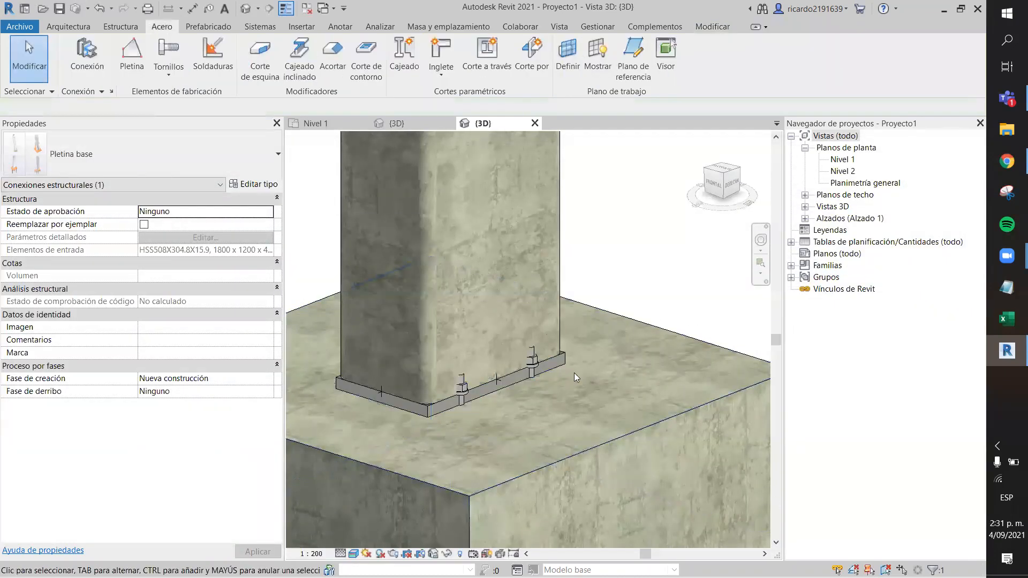
click(557, 358)
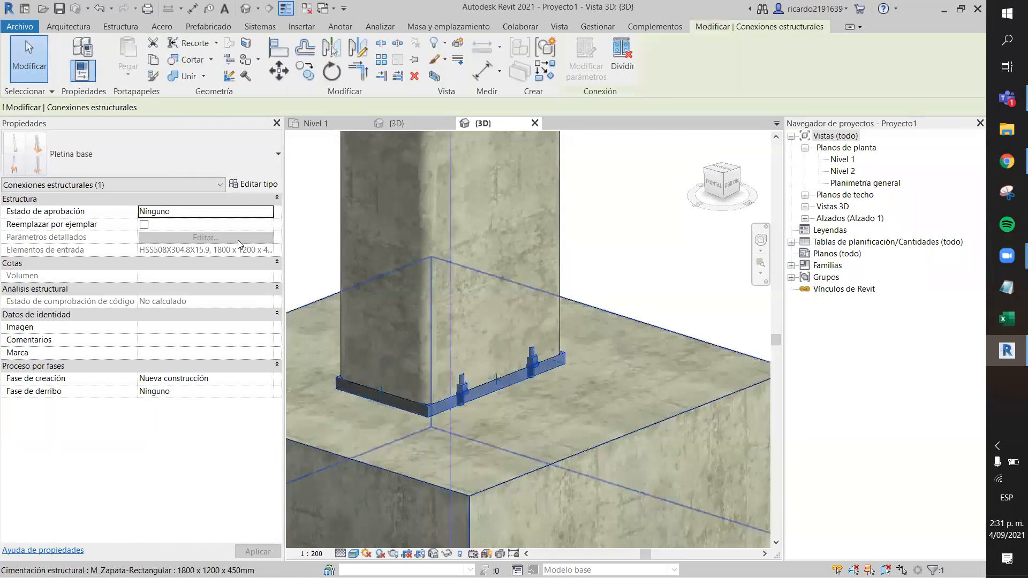
click(261, 186)
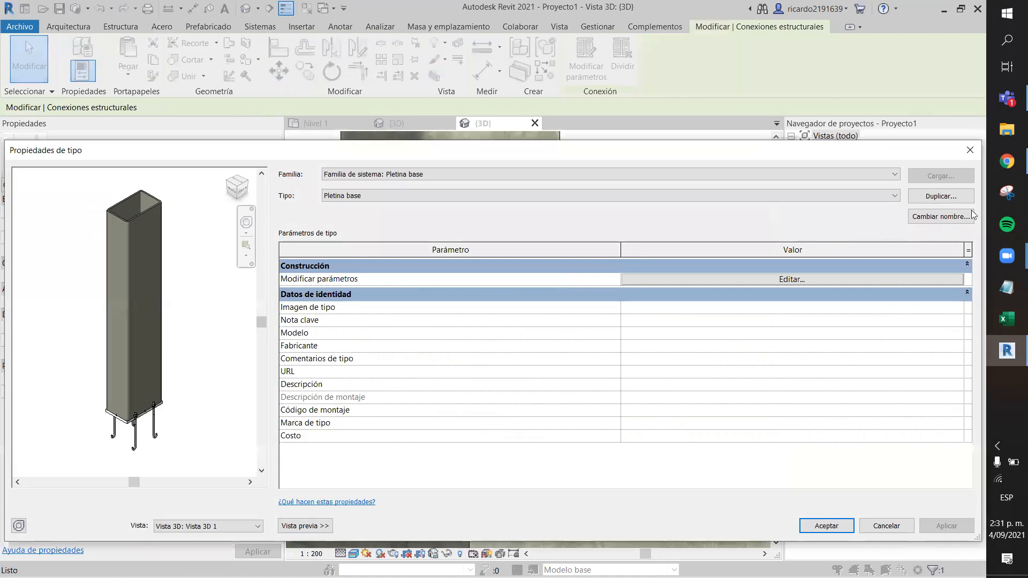
click(814, 279)
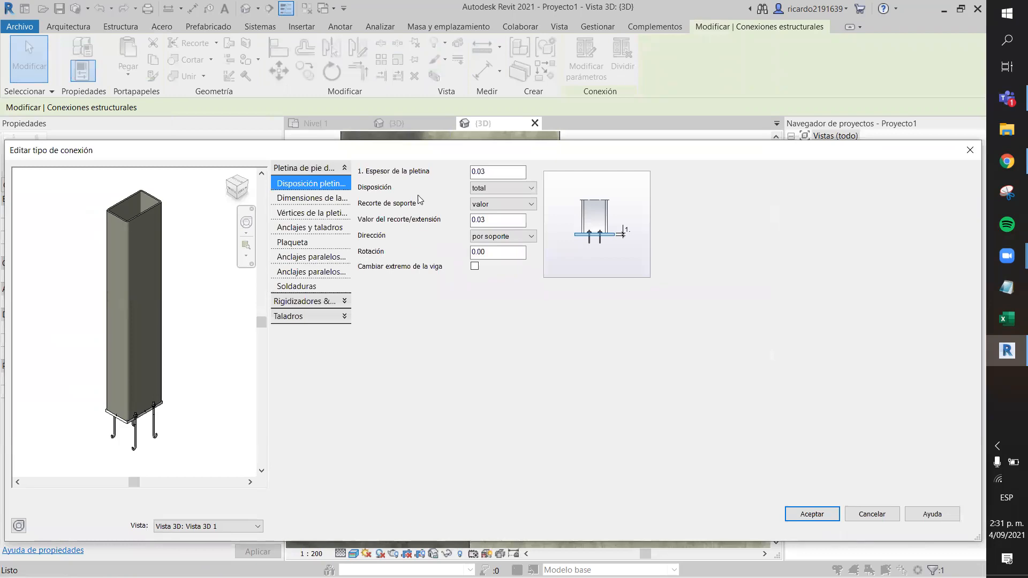
click(484, 188)
click(488, 207)
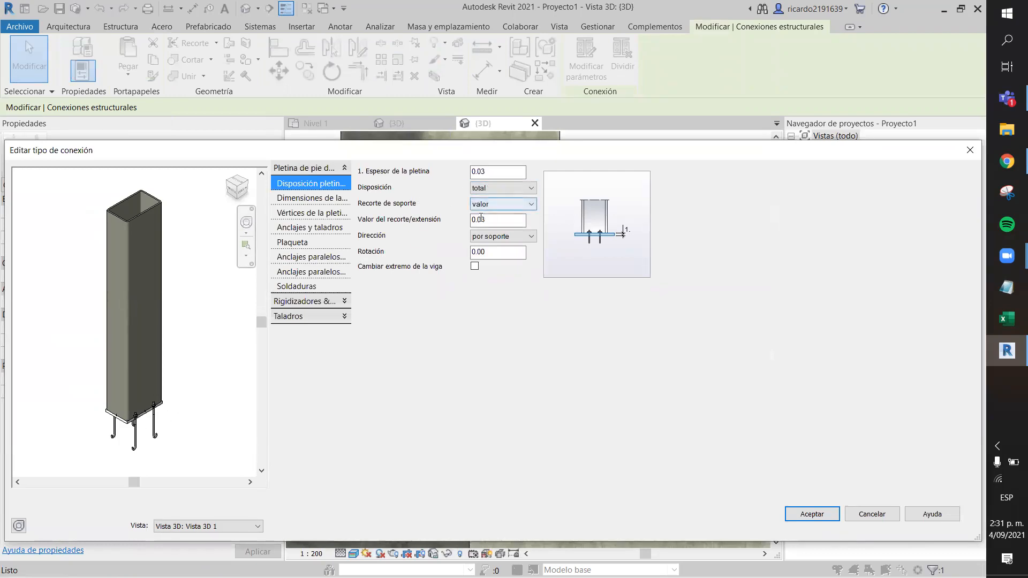
click(489, 209)
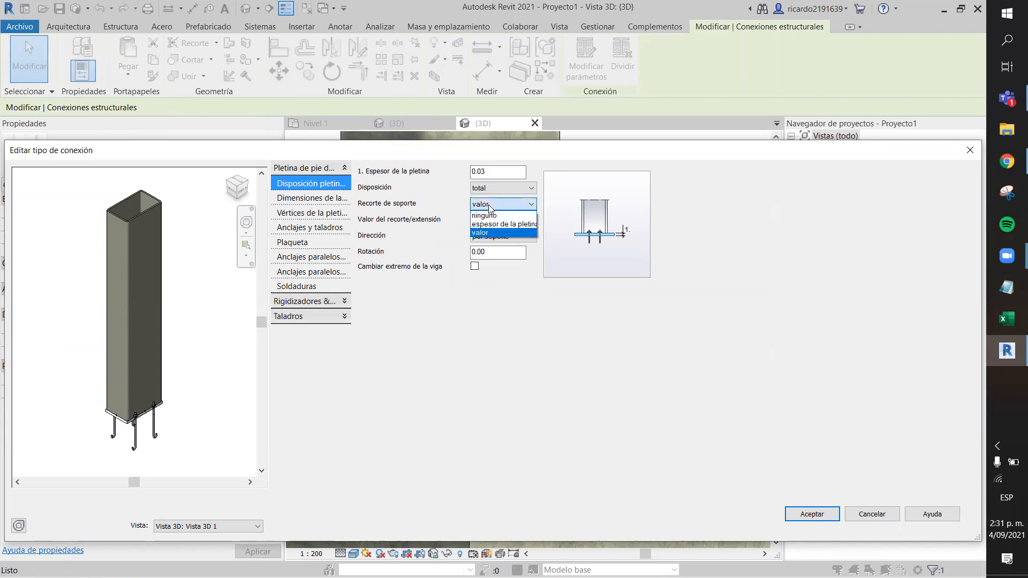
click(494, 232)
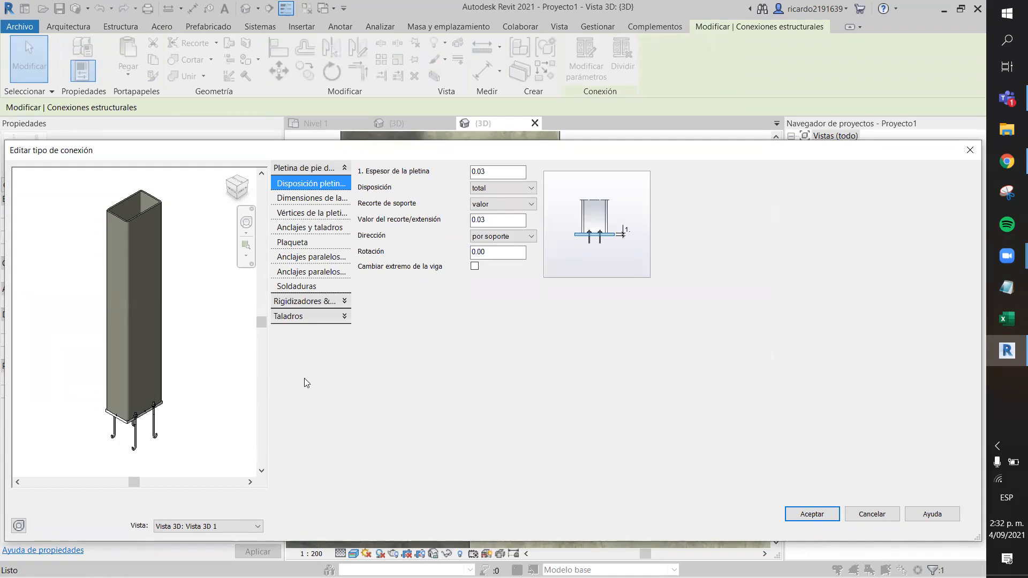
Step: Try the proyecciones layout to compare the editable plate dimensions, then restore the total layout
click(304, 201)
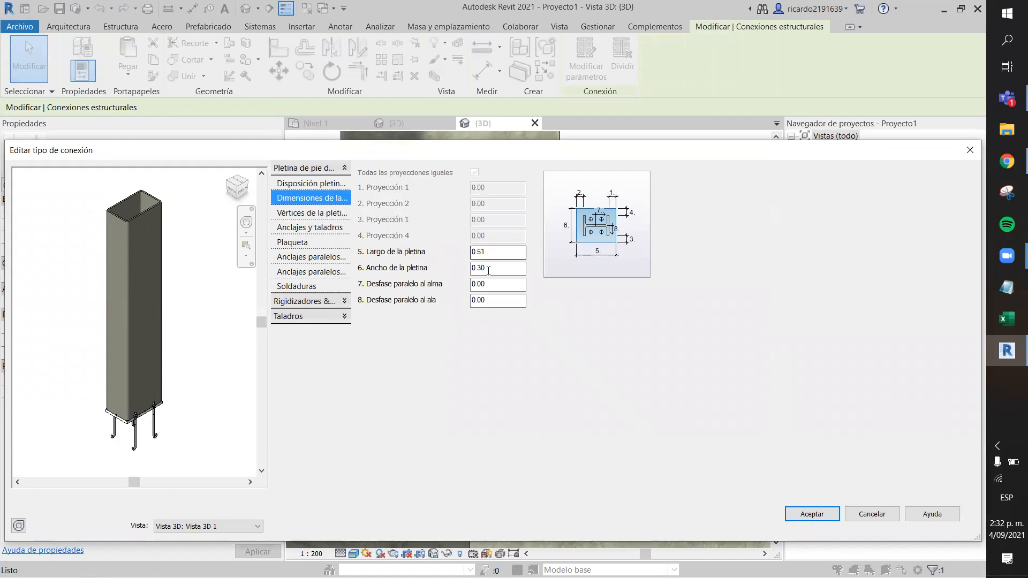
click(321, 183)
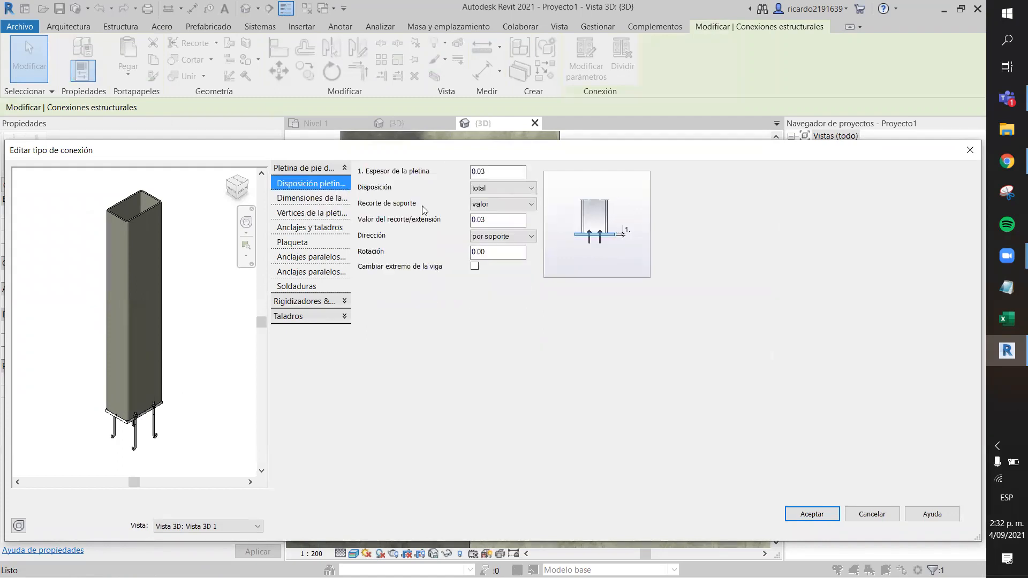
click(498, 188)
click(488, 206)
click(321, 200)
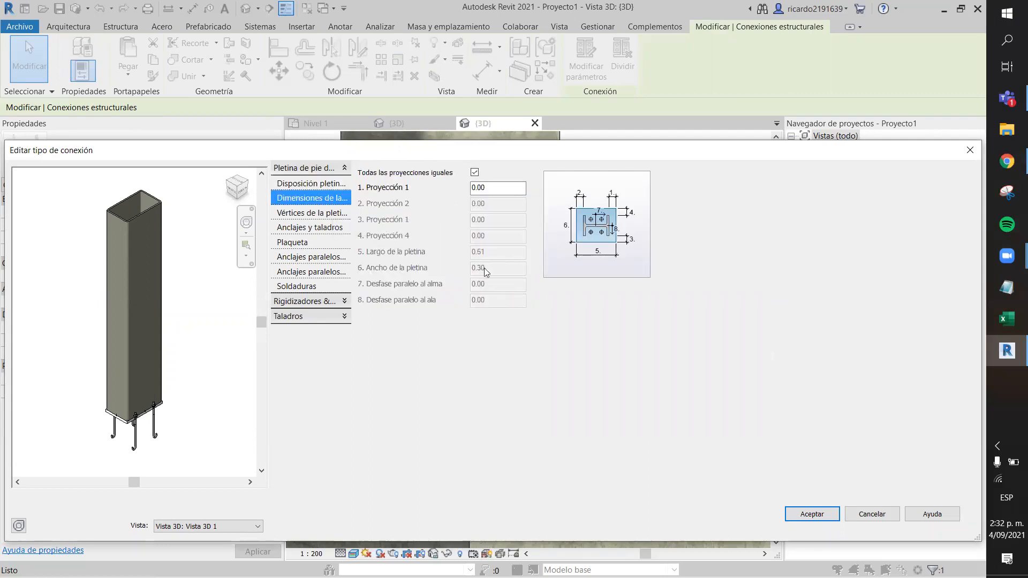
click(321, 183)
click(481, 191)
click(484, 207)
click(309, 213)
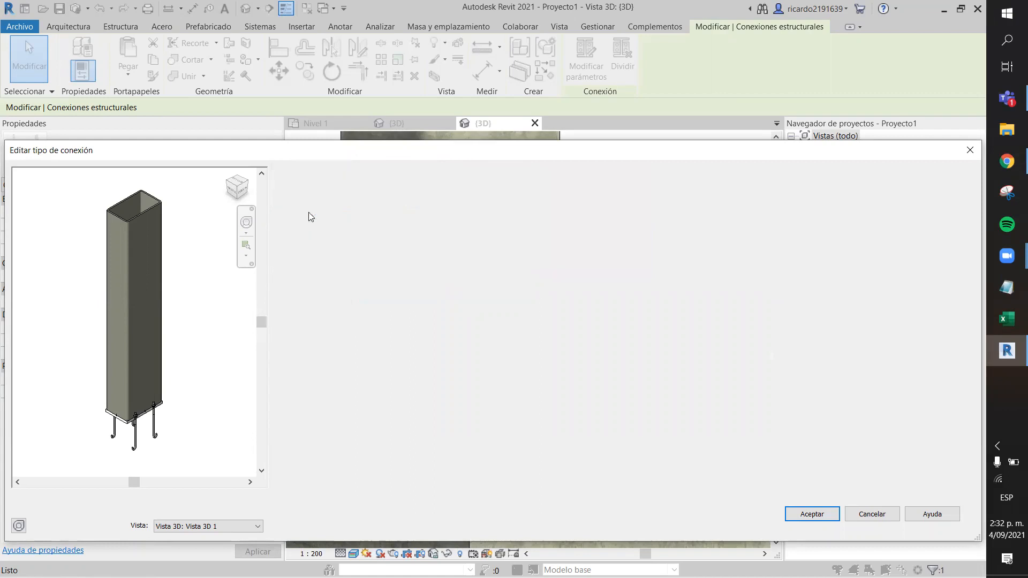
Step: Set the base plate's length to 1.20 and its width to 1.20 in the plate dimensions
click(313, 198)
click(483, 266)
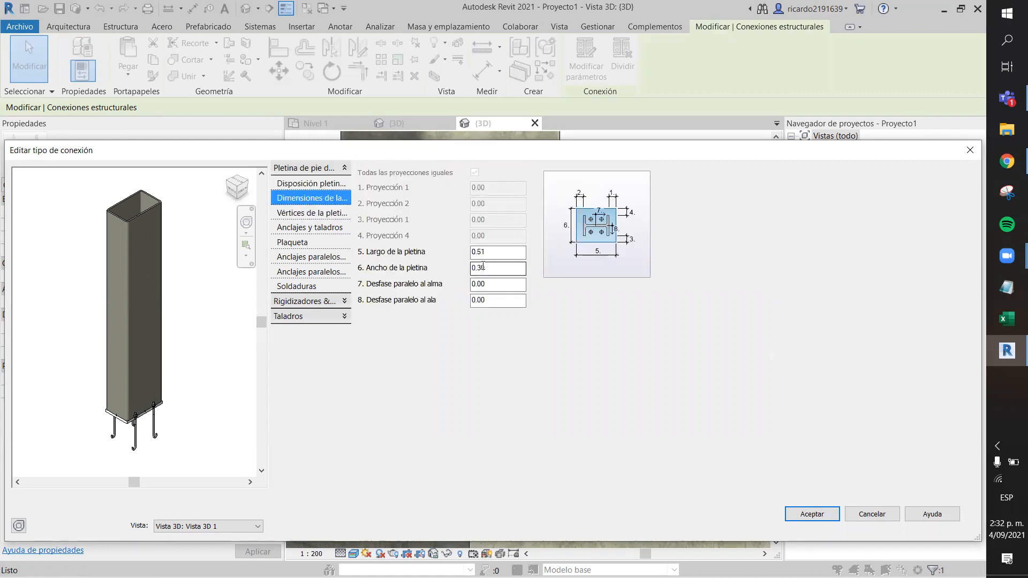
click(489, 257)
double_click(489, 255)
text(1.2)
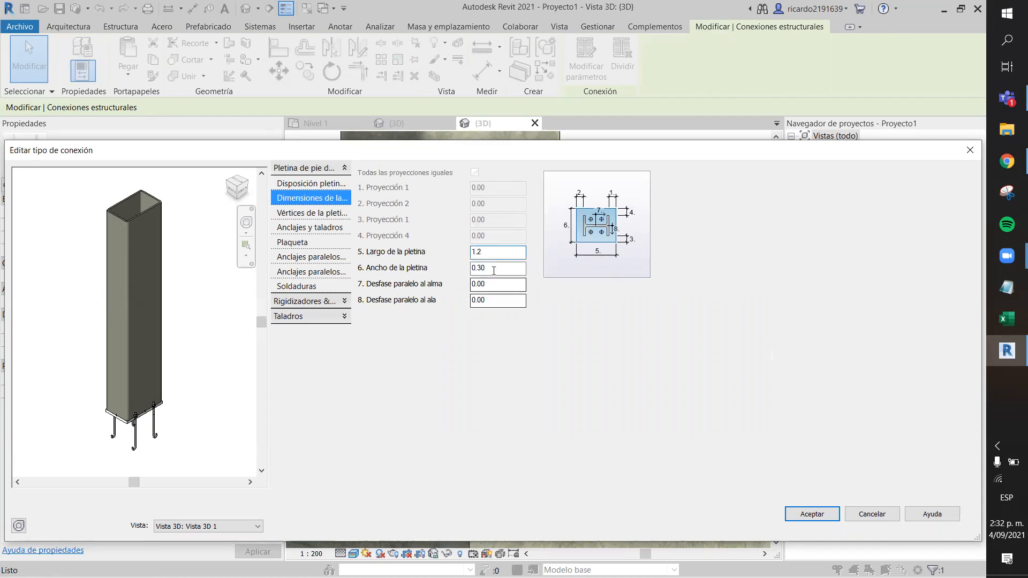
key(Tab)
text(1)
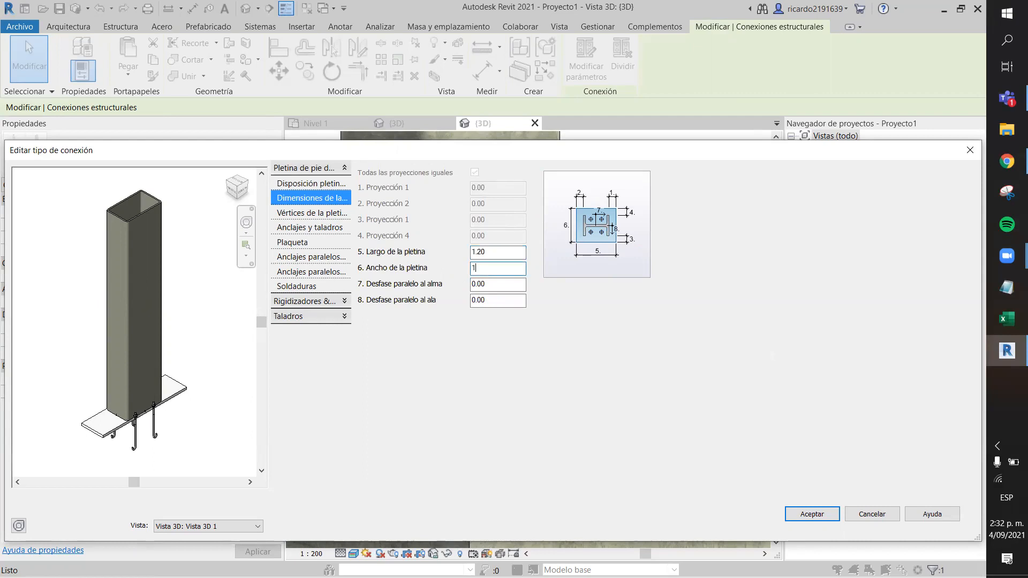
text(.2)
key(Tab)
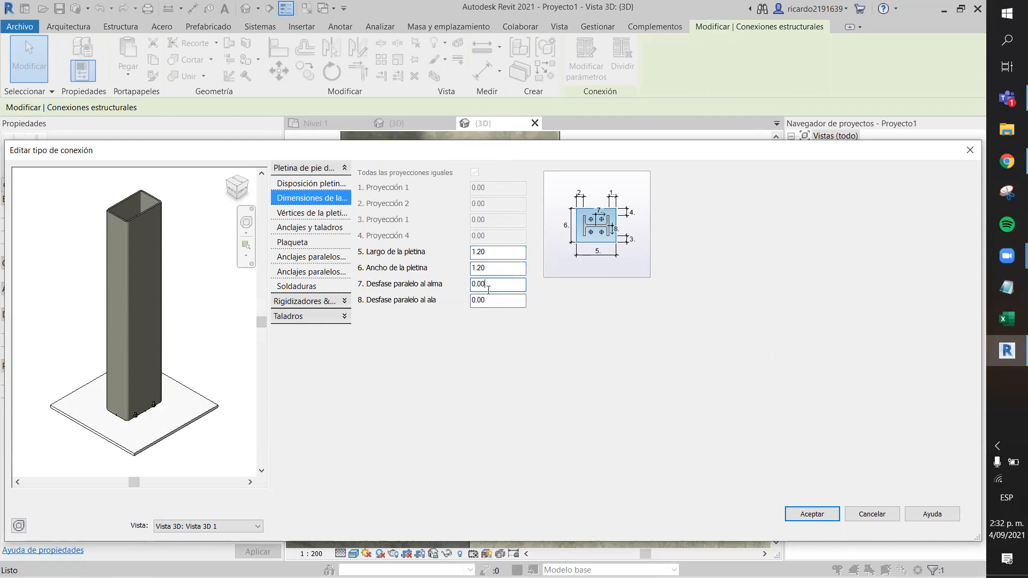
Step: Apply the plate size changes to the base plate connection type and deselect the connection
click(806, 515)
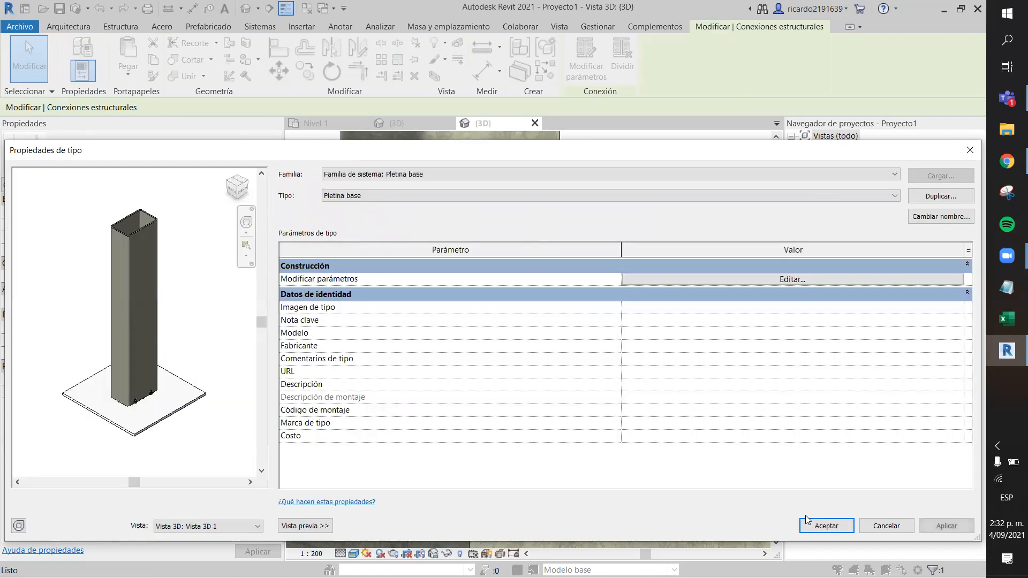
click(817, 524)
scroll(714, 470, down, 3)
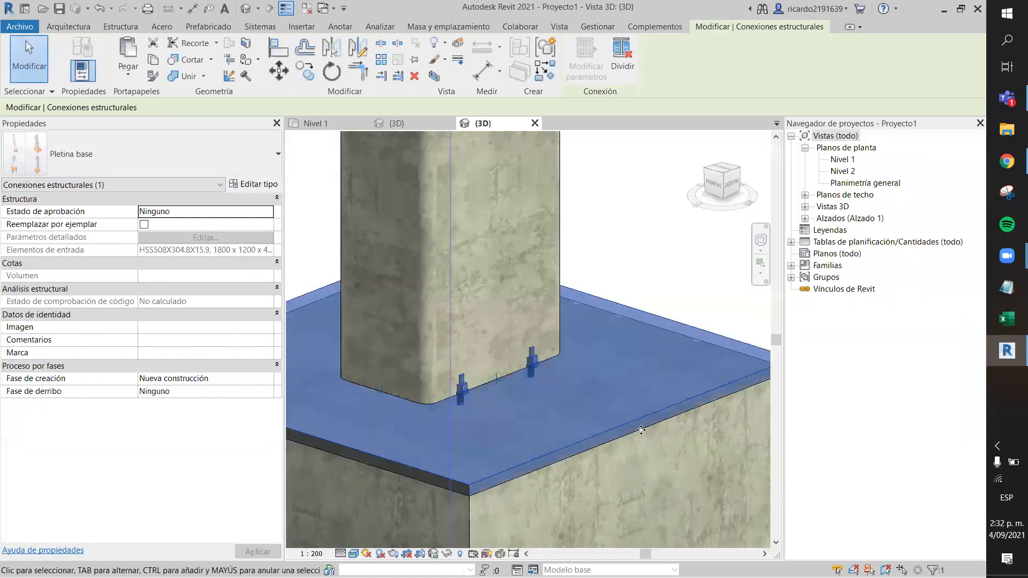
scroll(609, 351, down, 2)
key(Escape)
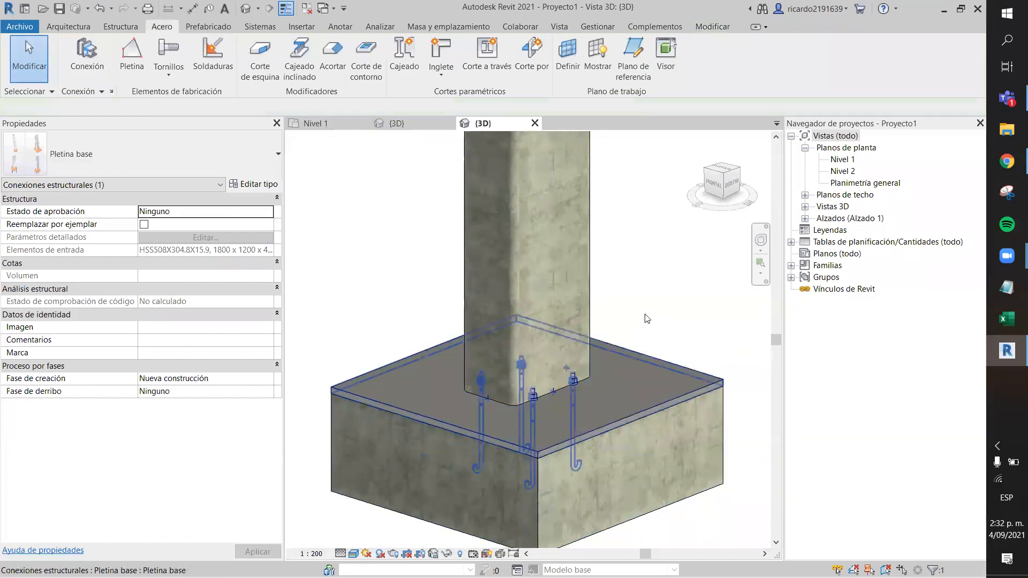
Step: Reopen the base plate connection type's parameters and set the anchor diameter to 30.00 mm
click(581, 384)
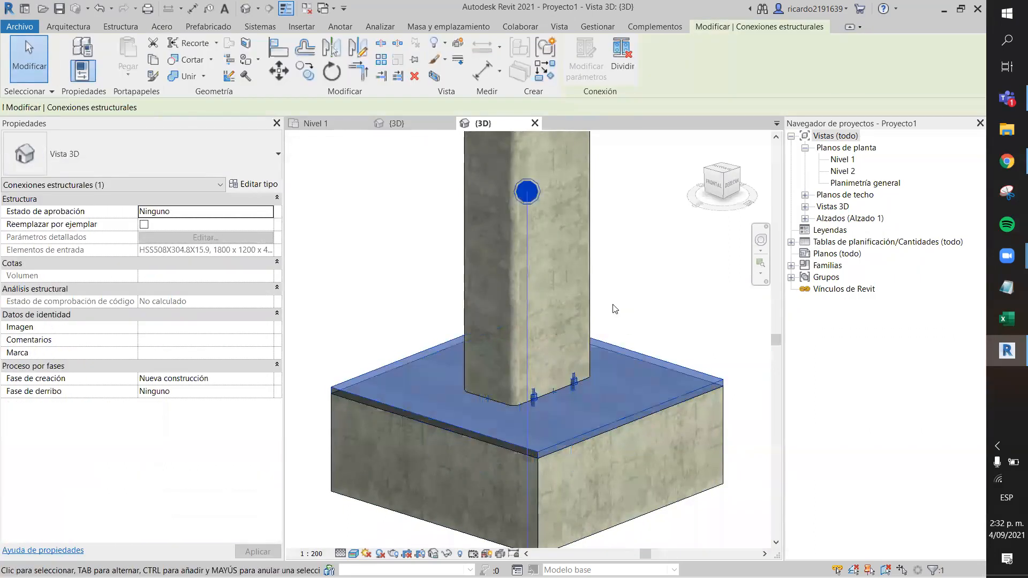
click(410, 355)
click(258, 187)
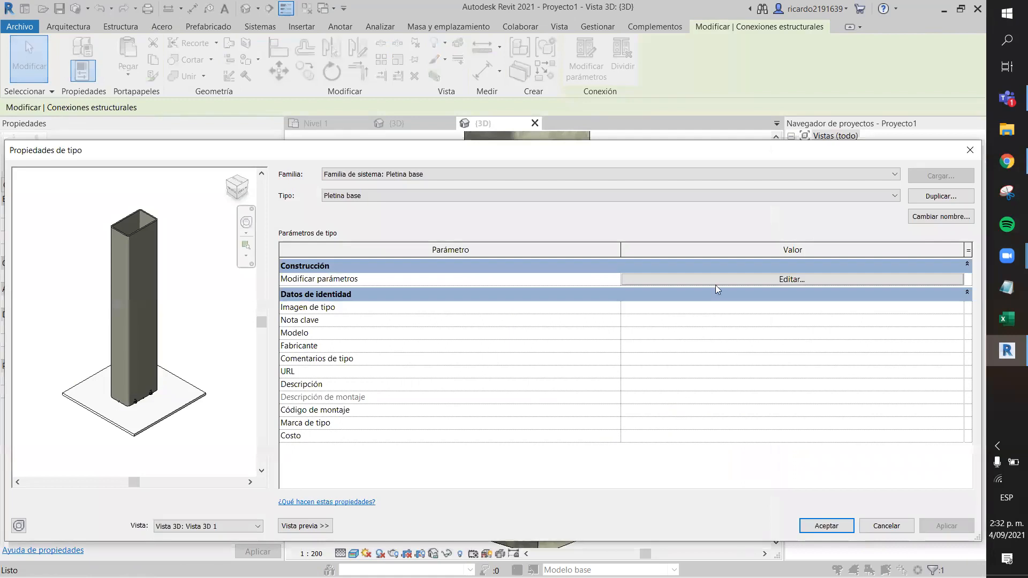
click(715, 283)
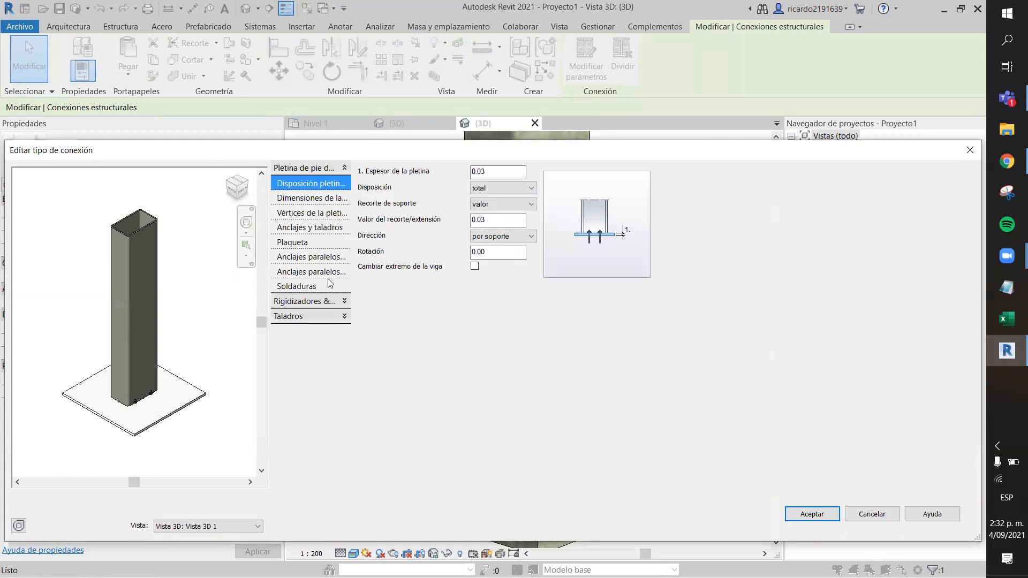
click(317, 231)
click(445, 172)
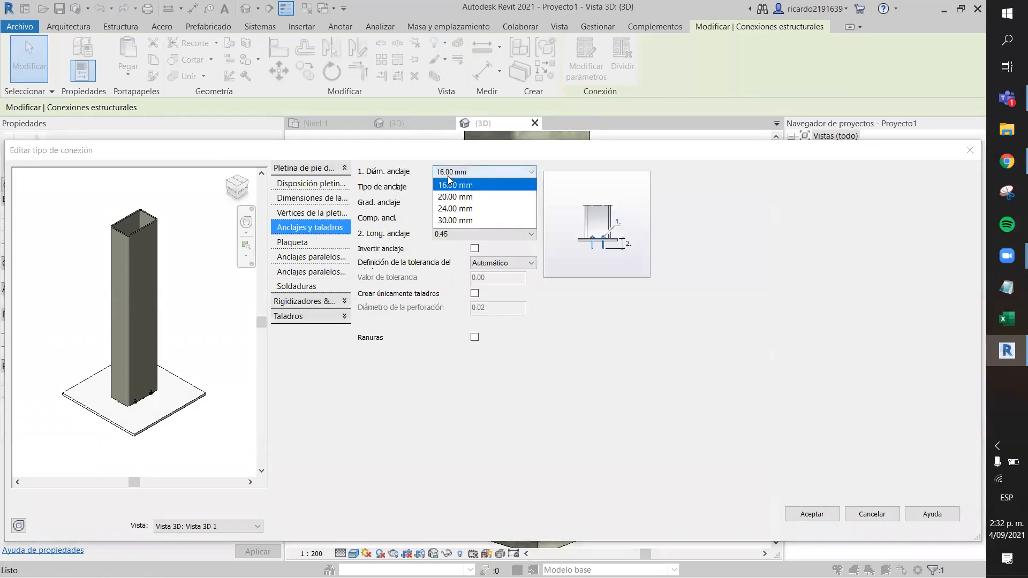
click(455, 220)
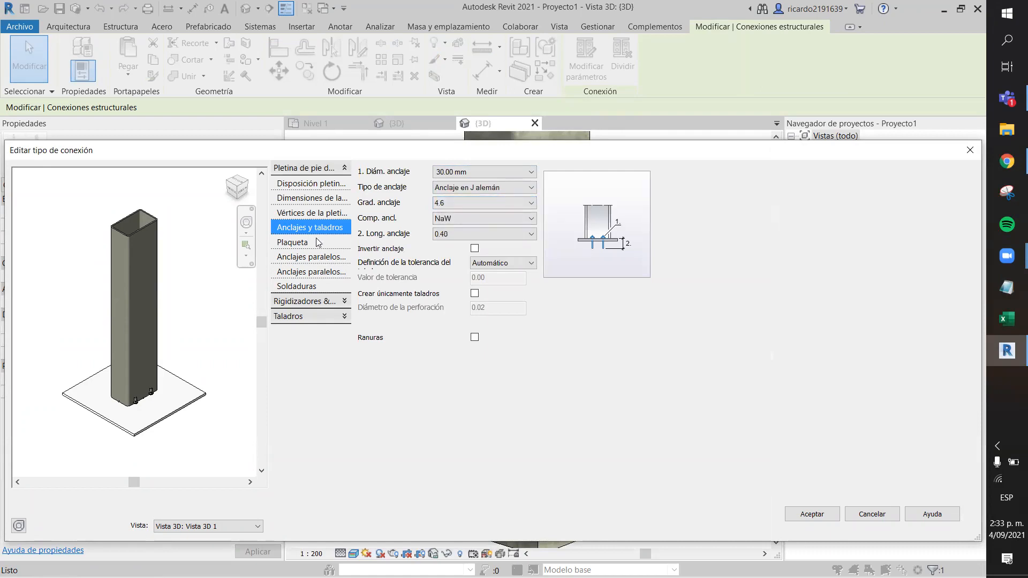
Step: Change the intermediate distance of the anchors parallel to the web
click(309, 256)
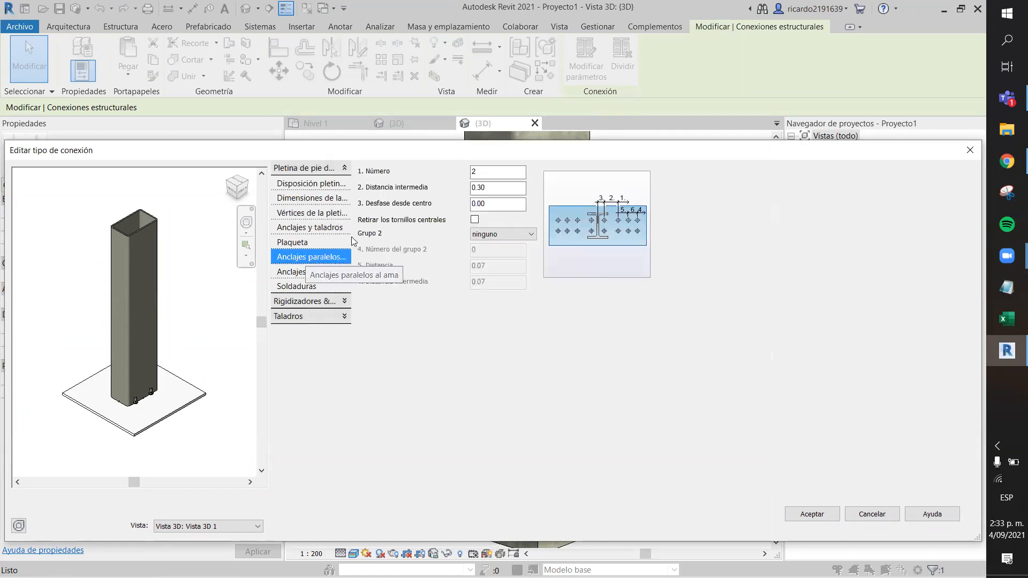
click(481, 187)
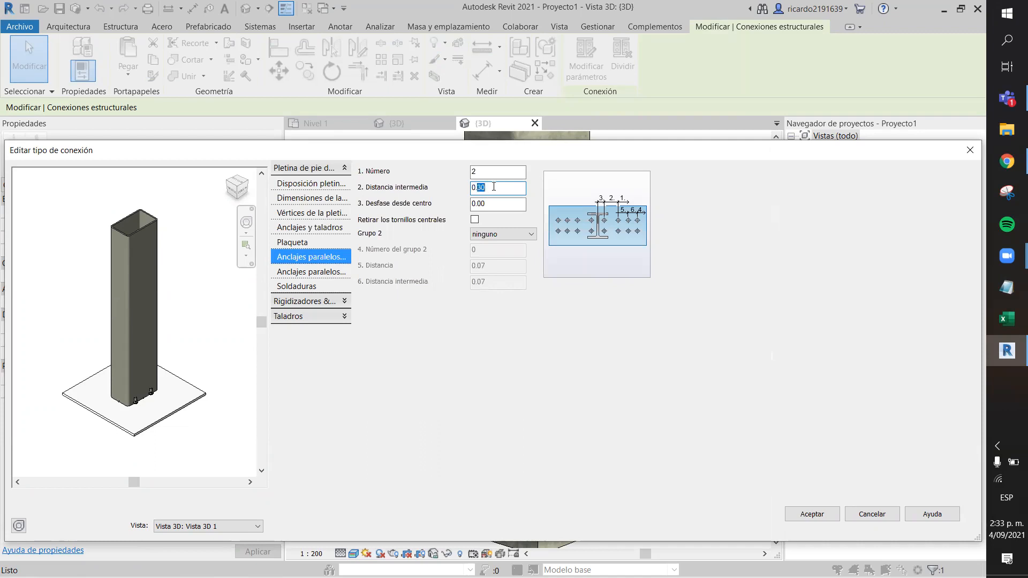
click(486, 203)
Step: Set the intermediate distance of the anchors parallel to the flange to 0.60 and apply the type changes
click(330, 271)
click(488, 187)
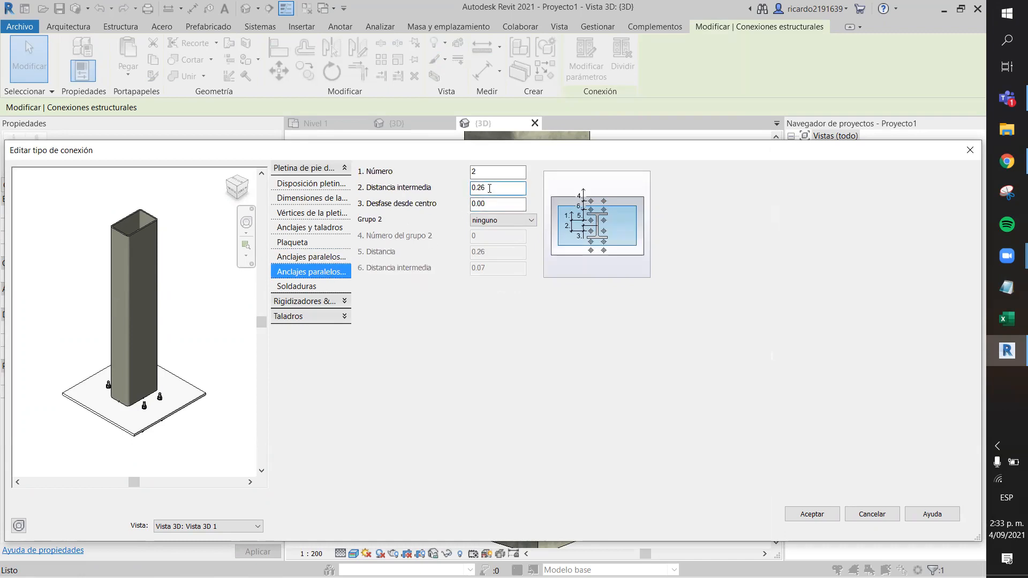
click(498, 201)
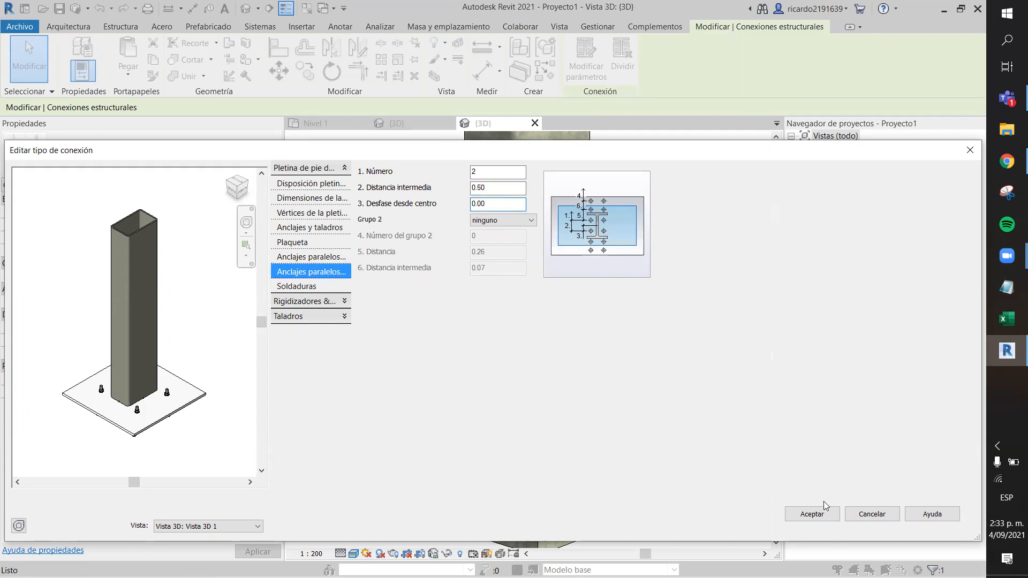
click(814, 515)
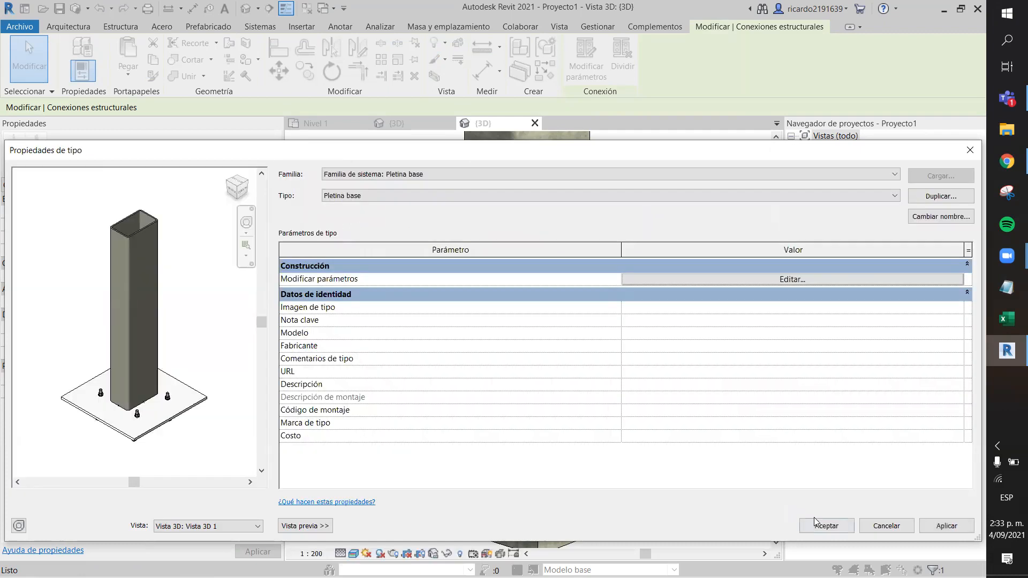
click(813, 517)
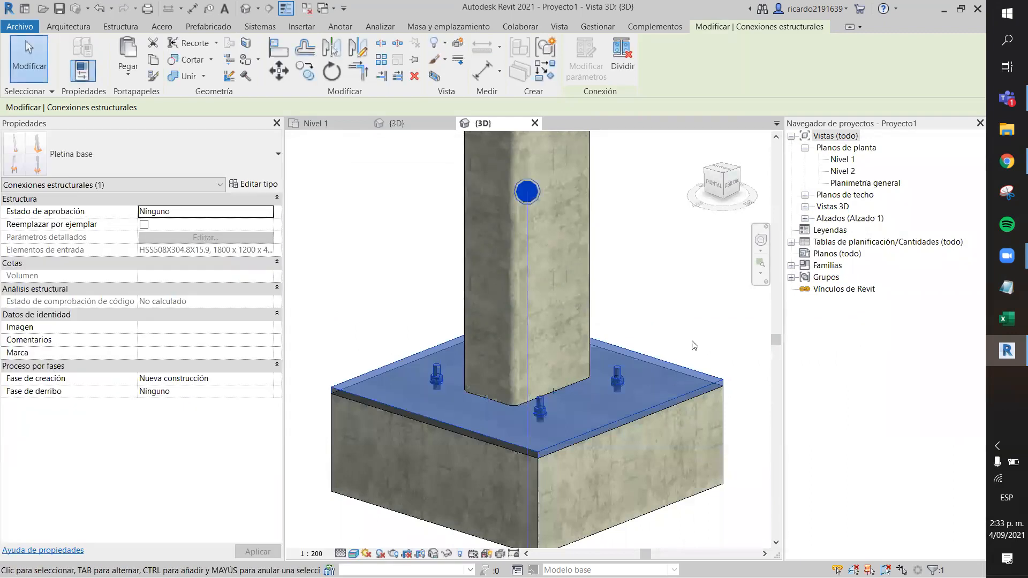
click(692, 342)
Step: Reopen the base plate type's anchor and hole parameters and try the straight flat-profile anchor type (Anclaje recto con perfil plano)
scroll(633, 336, down, 6)
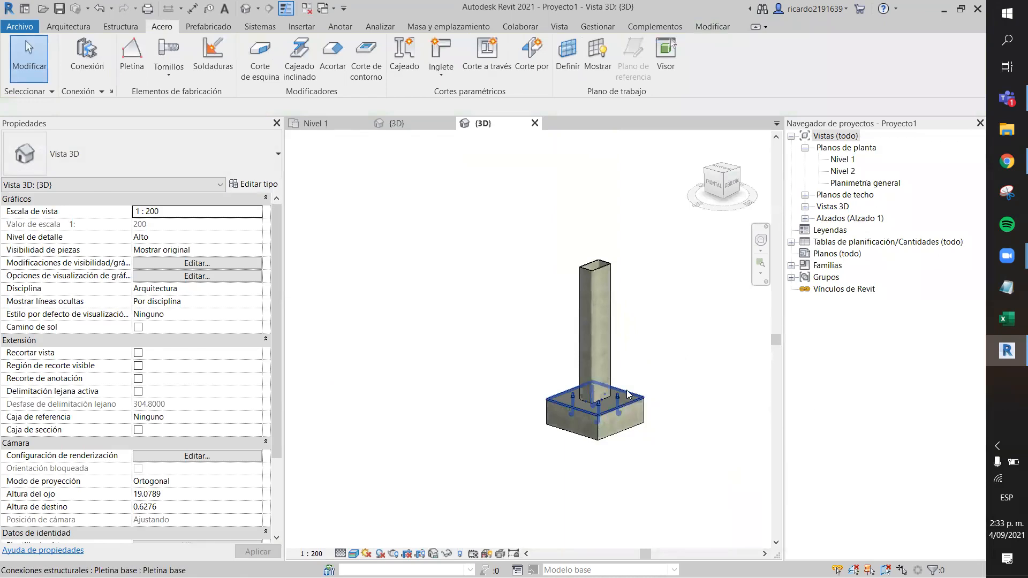
scroll(623, 402, up, 5)
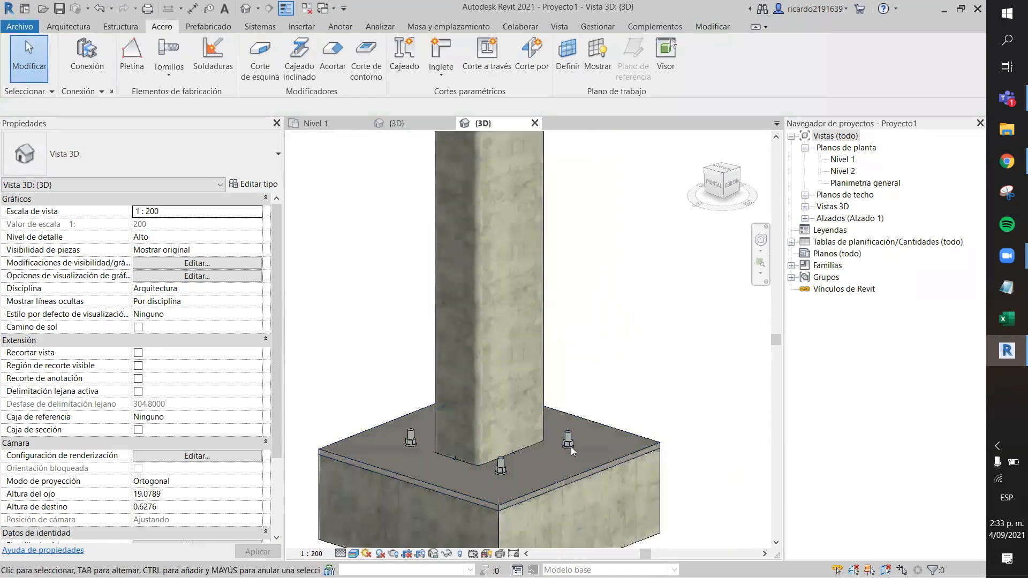
click(587, 448)
click(252, 186)
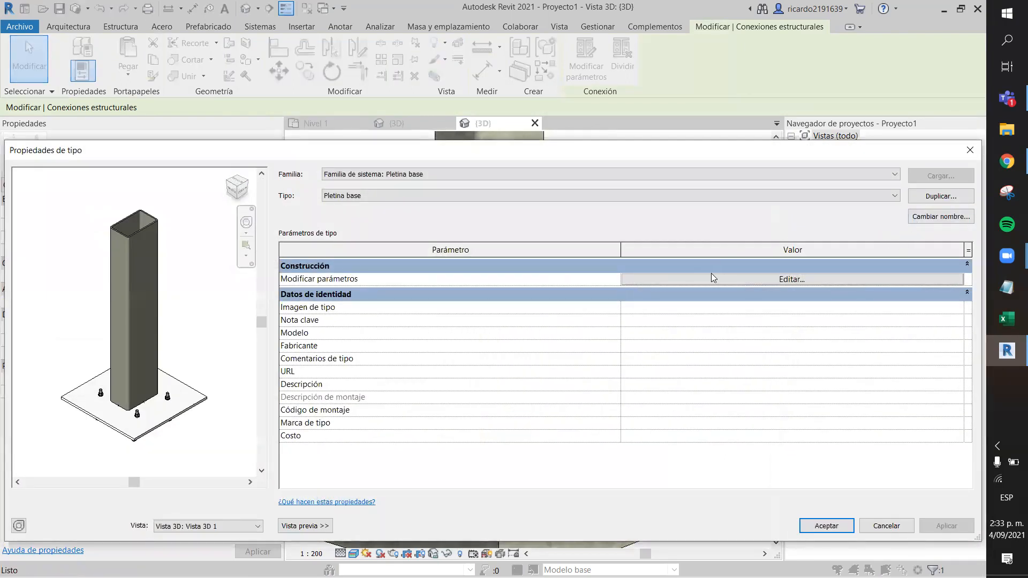
click(711, 278)
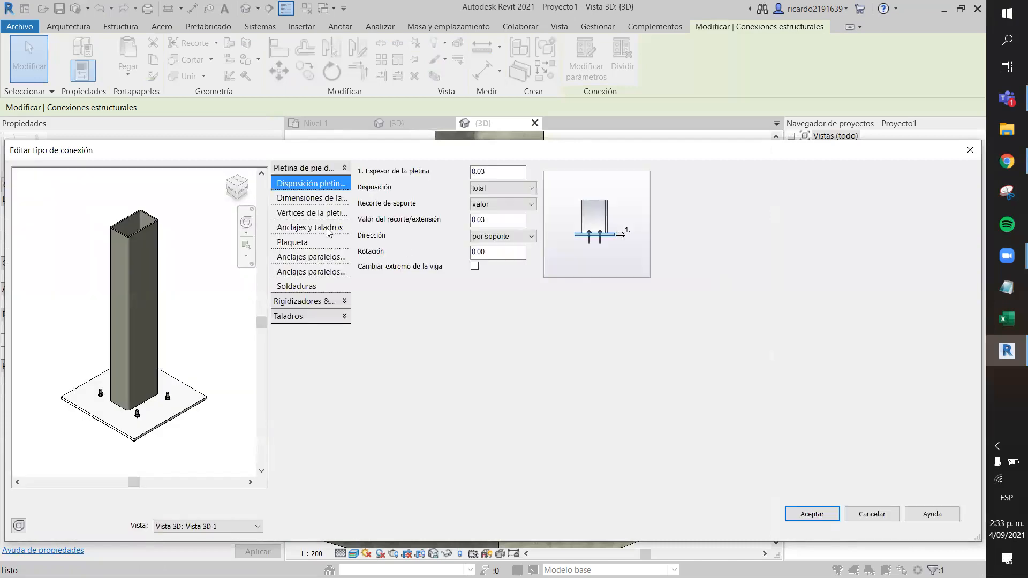
click(311, 227)
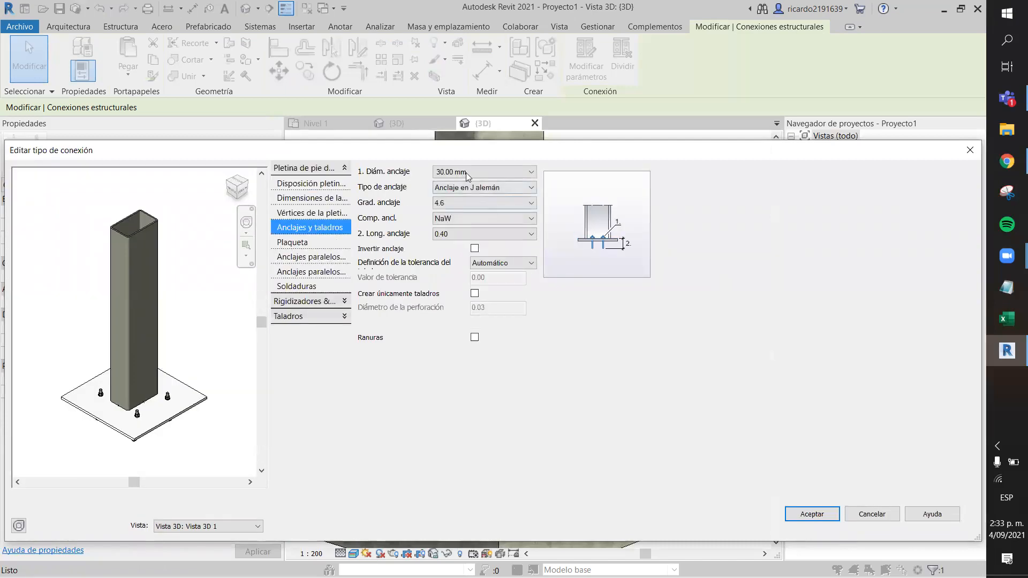
click(483, 188)
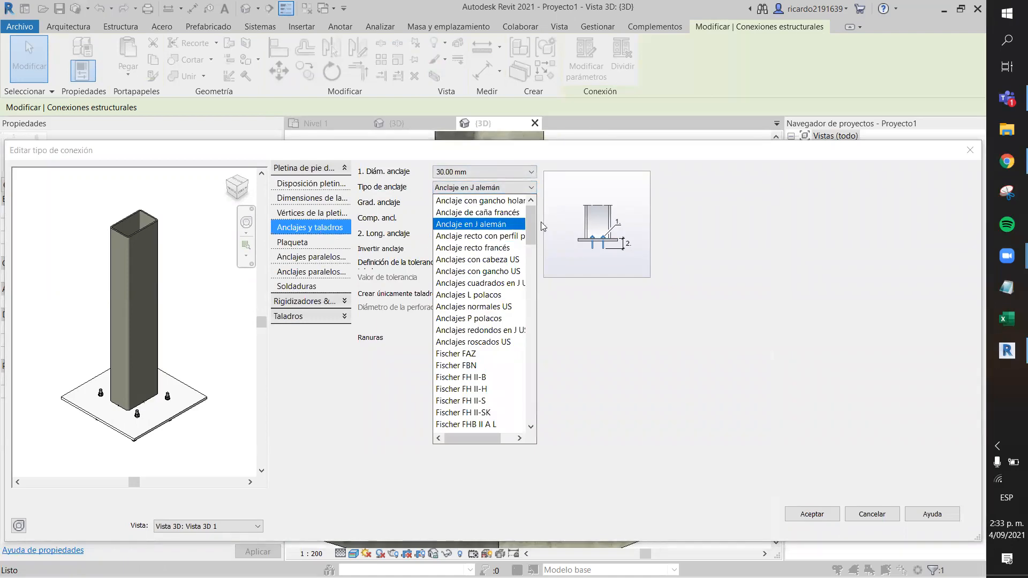
click(506, 236)
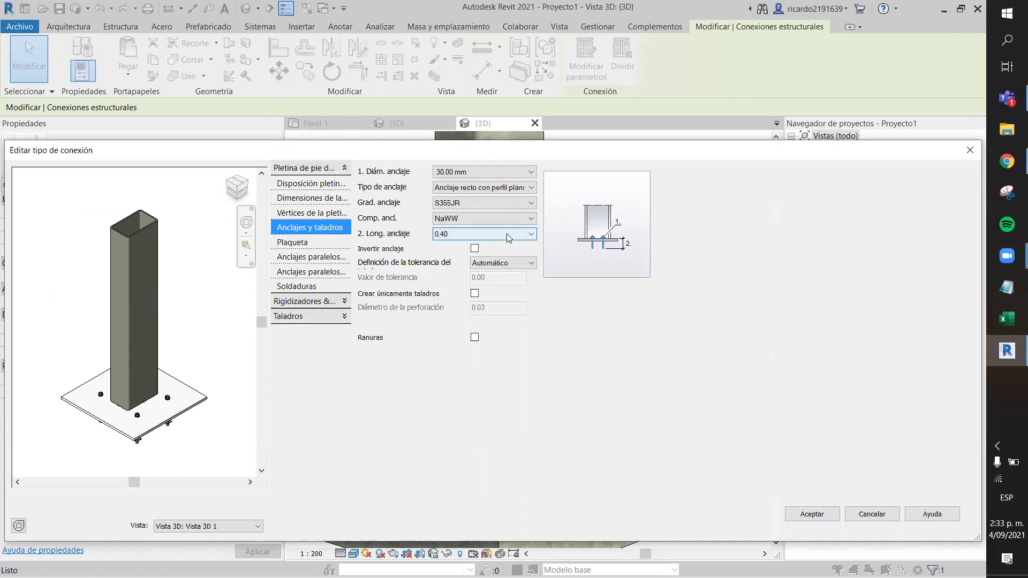
Step: Try Anclajes con gancho US as the anchor type and settle on Anclajes normales US
click(515, 188)
click(495, 274)
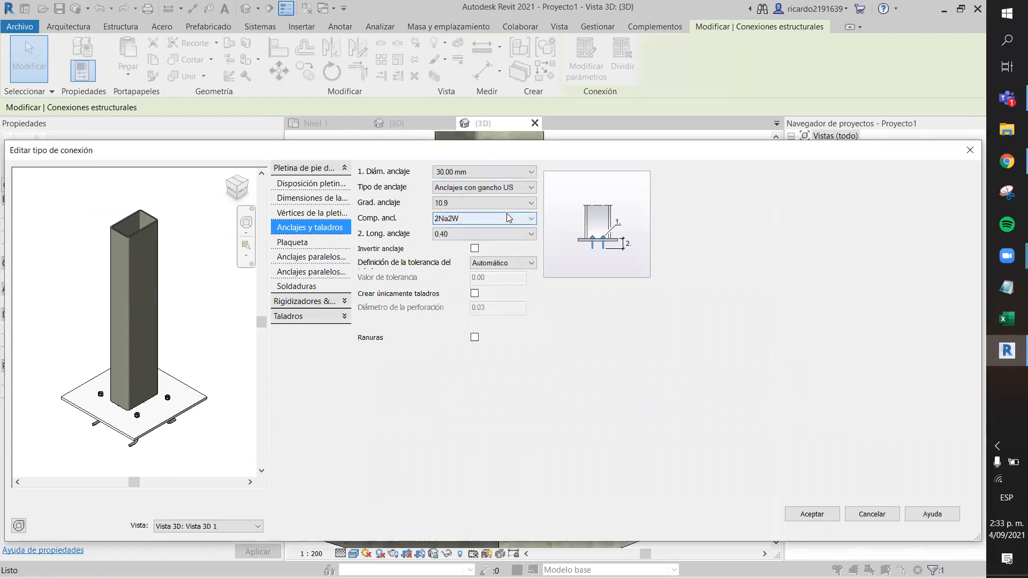
click(517, 187)
click(474, 306)
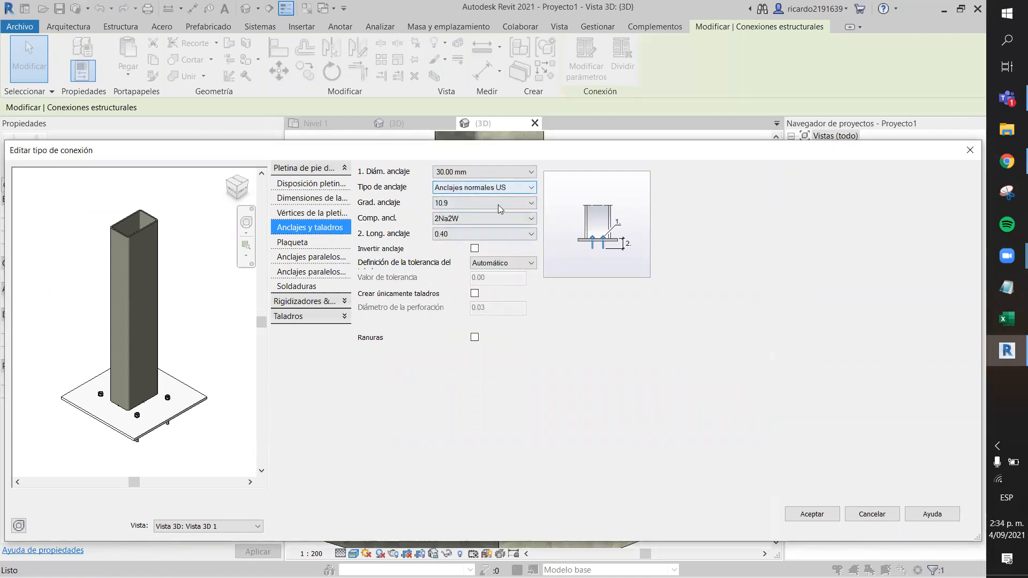
Step: Try an anchor diameter of 1 1/4 inch
click(498, 171)
click(482, 302)
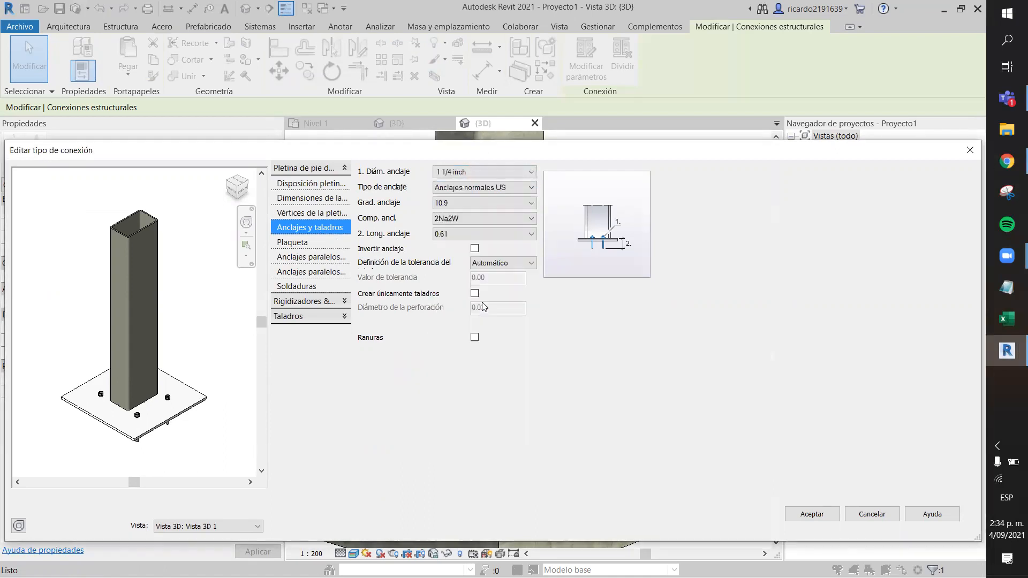
click(505, 189)
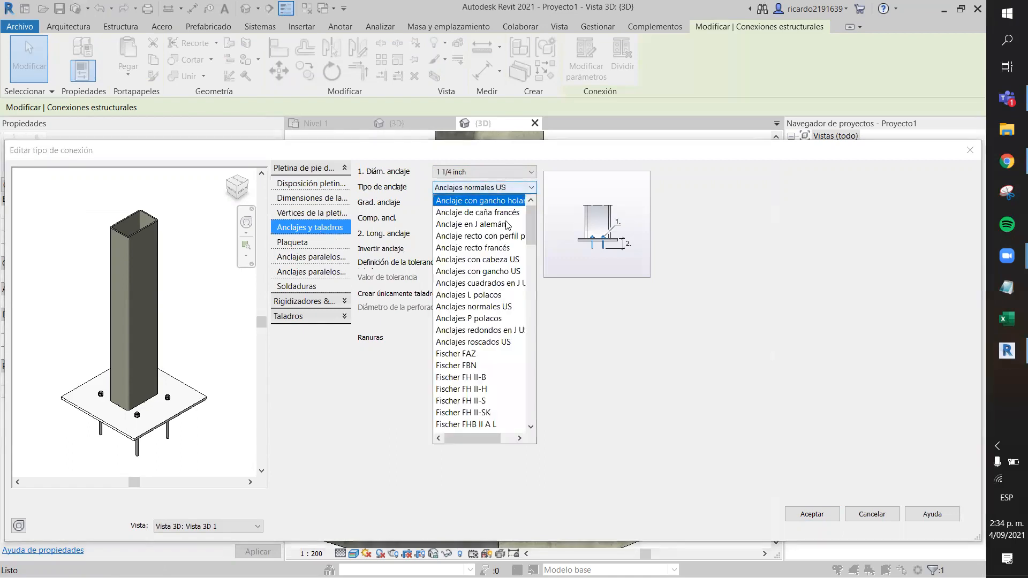
Step: Set the anchor diameter to 27.00 mm, apply the type changes and deselect the connection
click(498, 171)
click(481, 277)
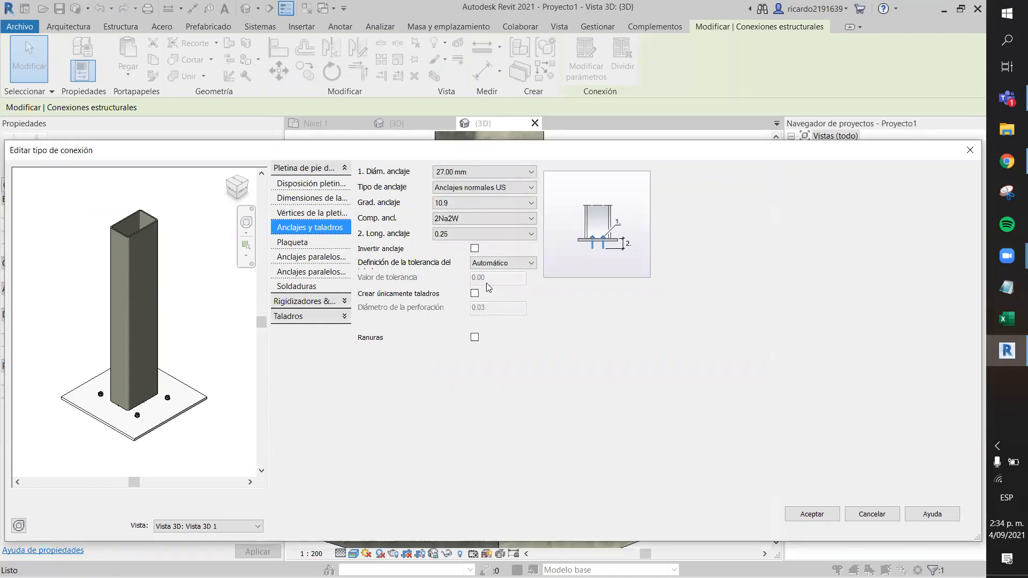
click(814, 515)
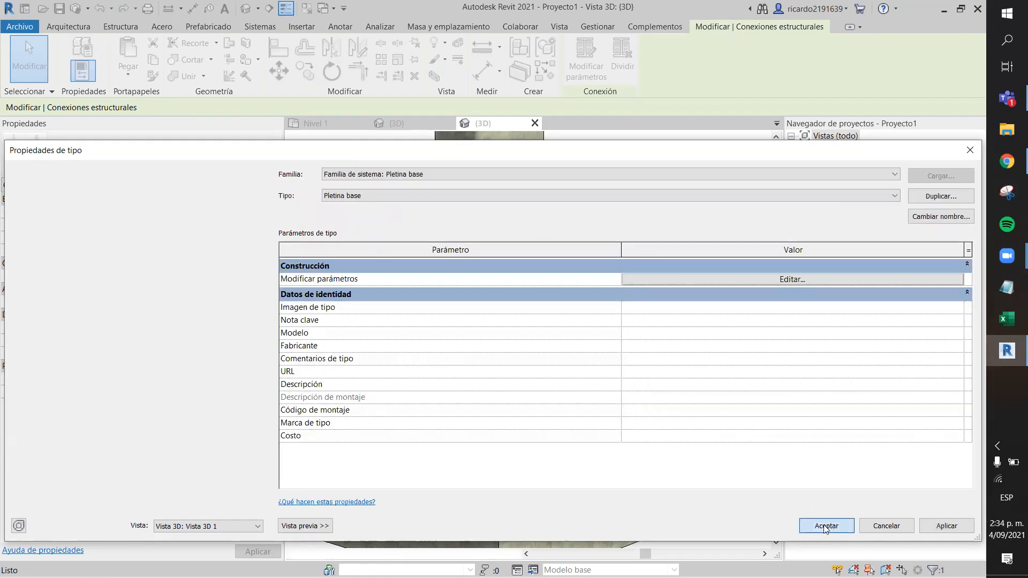
click(825, 527)
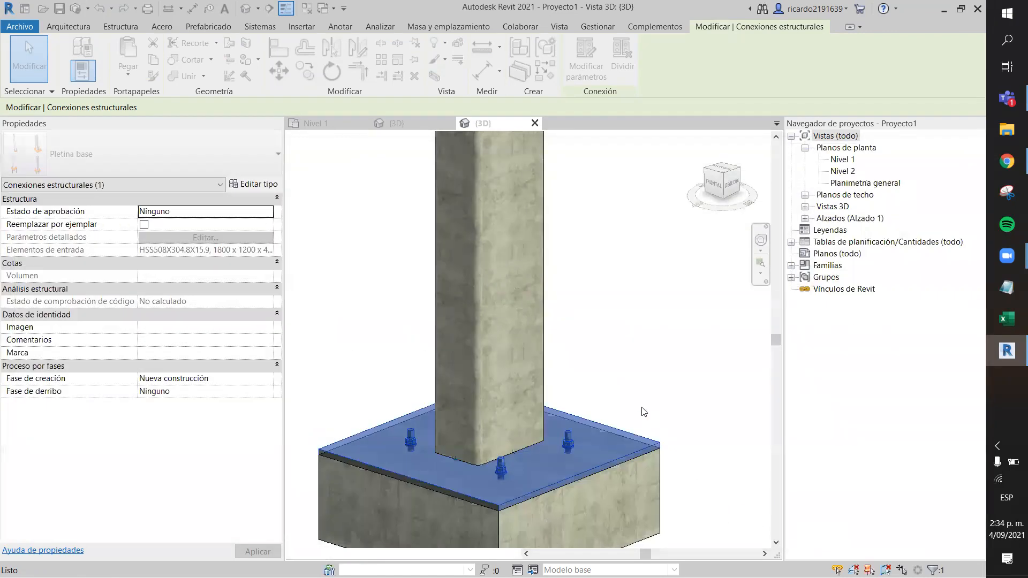
click(652, 392)
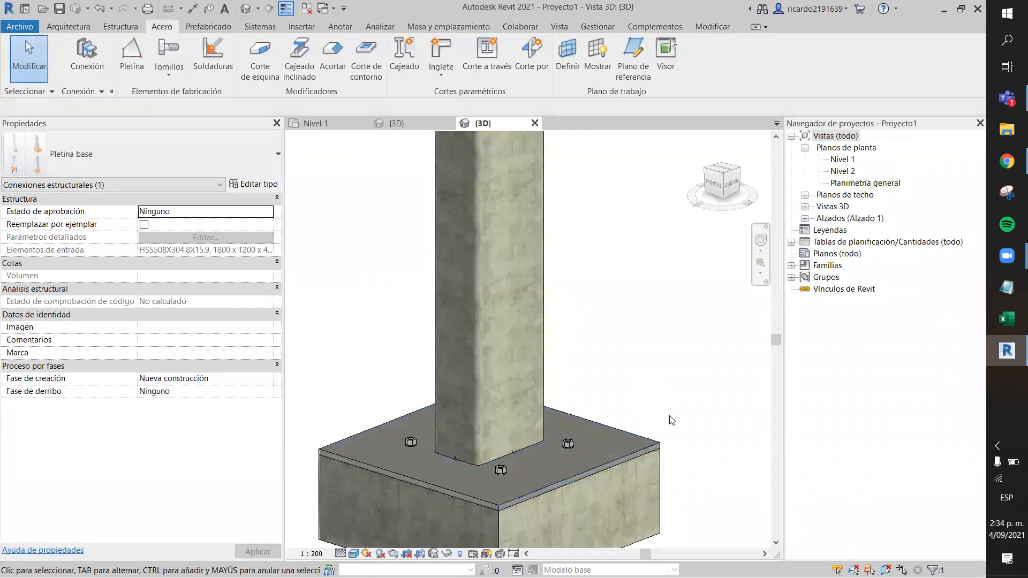
scroll(672, 415, down, 3)
shift+middle_drag(689, 383, 616, 467)
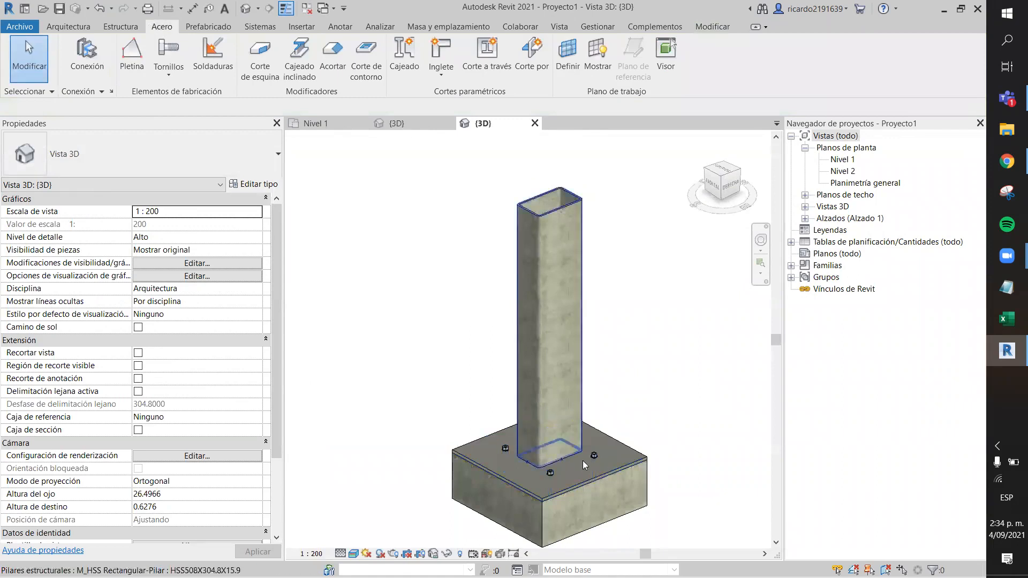
click(575, 484)
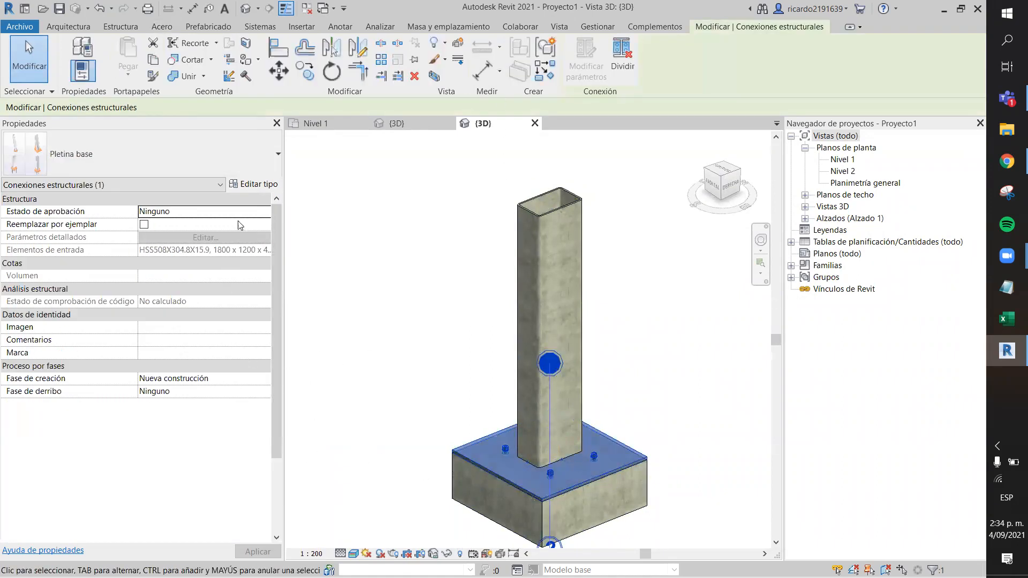
click(589, 319)
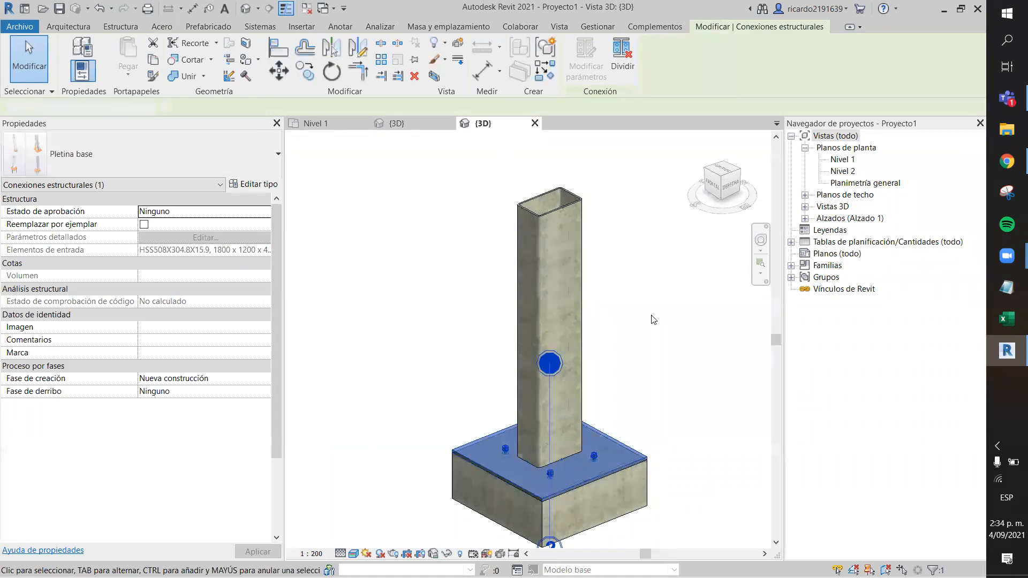
scroll(674, 426, down, 3)
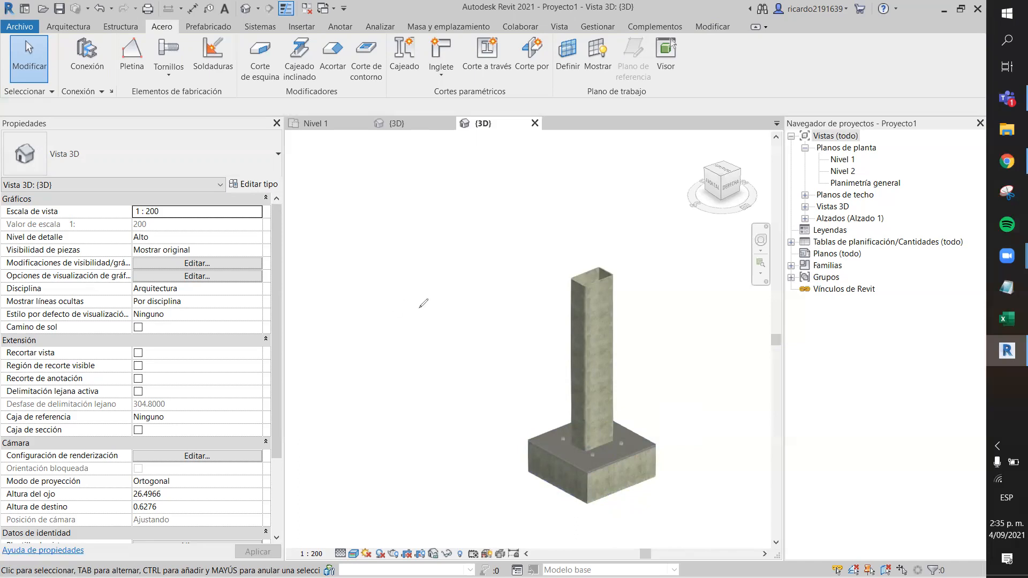
drag(364, 234, 354, 249)
drag(377, 291, 375, 298)
drag(397, 287, 397, 288)
drag(415, 285, 415, 297)
mouse_move(380, 248)
mouse_down()
mouse_move(404, 251)
mouse_move(385, 298)
mouse_move(417, 294)
mouse_move(415, 247)
mouse_move(371, 255)
mouse_move(380, 270)
mouse_up()
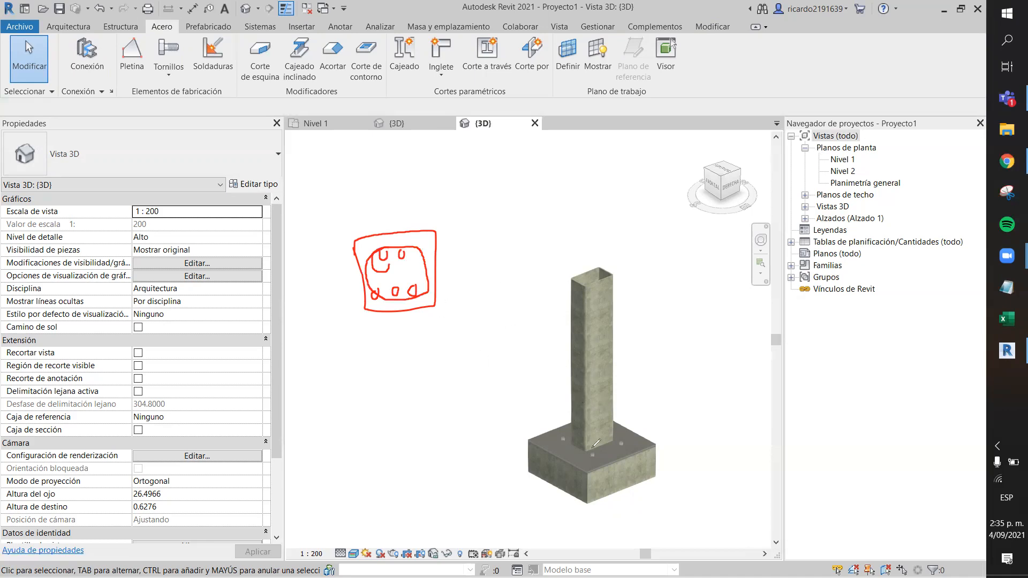
drag(589, 450, 612, 448)
drag(595, 296, 650, 283)
drag(576, 279, 649, 257)
drag(435, 256, 377, 229)
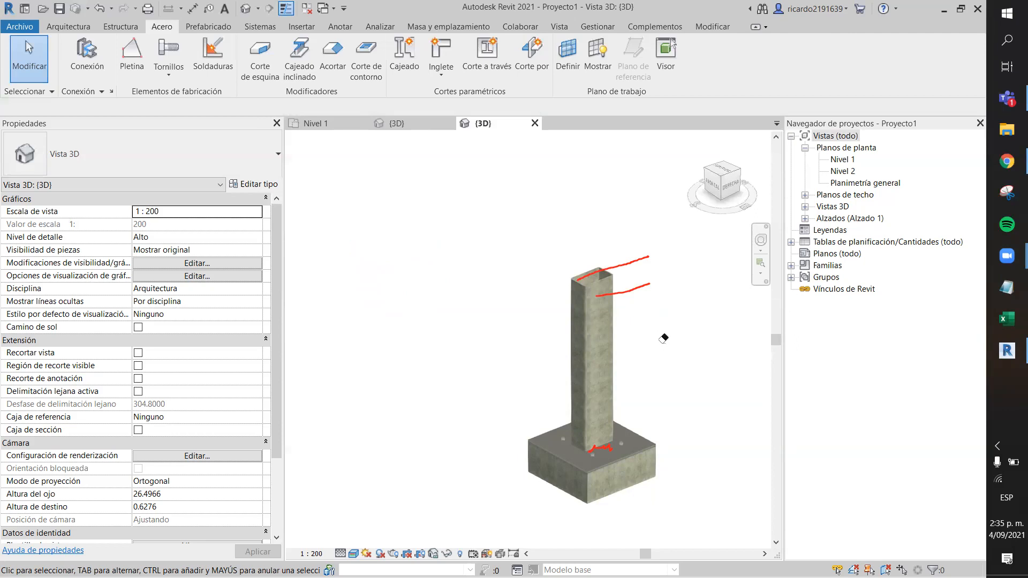
Step: Examine the base plate connection between the rectangular HSS column and its footing, briefly selecting the plate
mouse_move(600, 450)
mouse_down()
mouse_move(611, 424)
mouse_move(605, 250)
mouse_move(603, 315)
mouse_up()
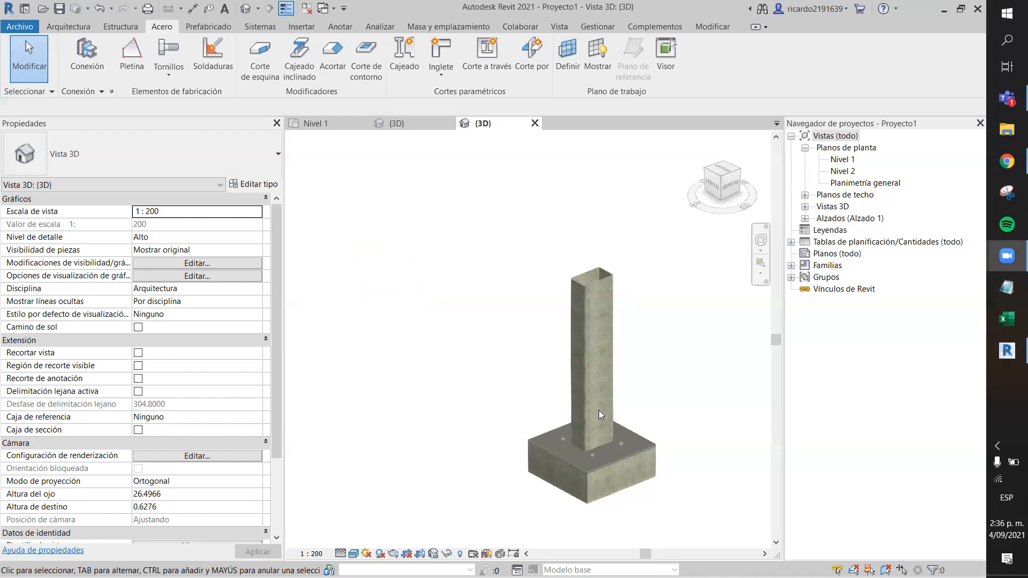
scroll(678, 419, up, 2)
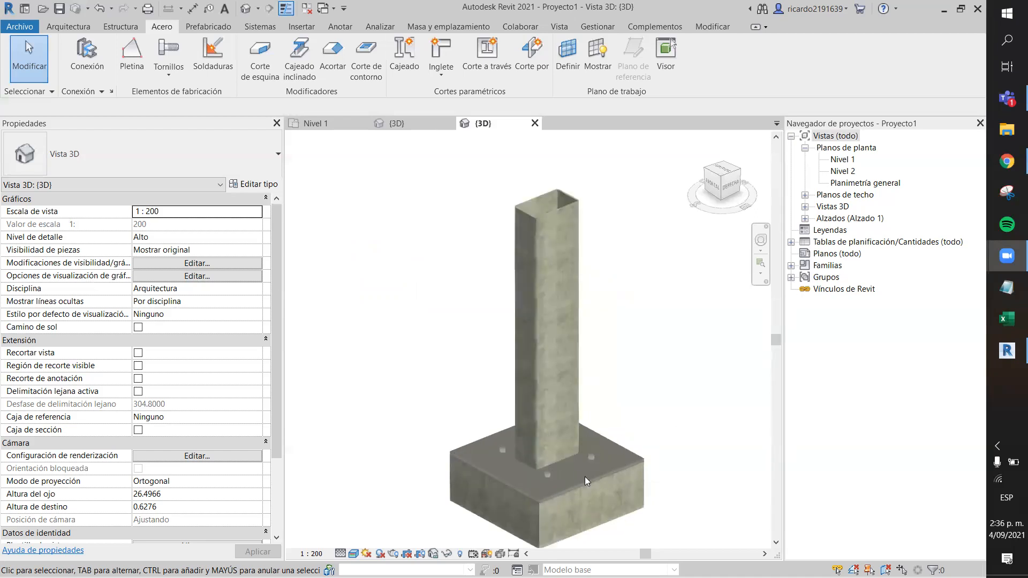
scroll(585, 480, up, 2)
scroll(516, 455, up, 2)
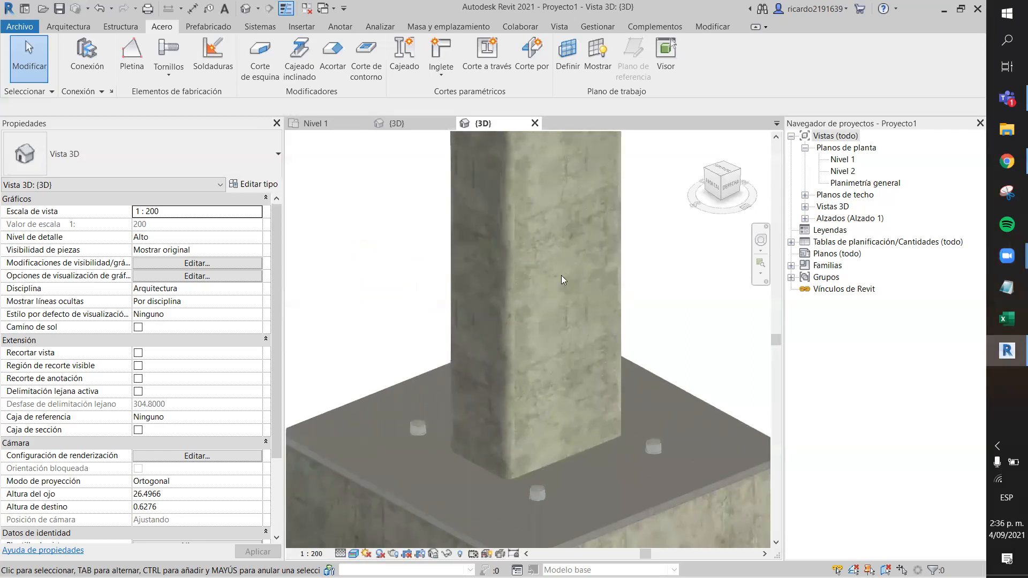
scroll(635, 381, down, 3)
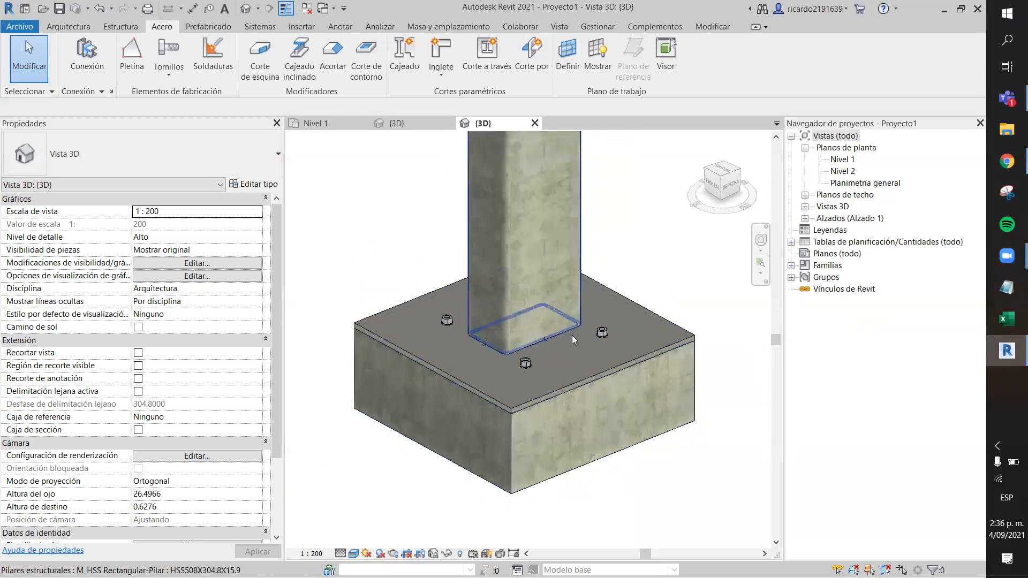
scroll(623, 316, down, 3)
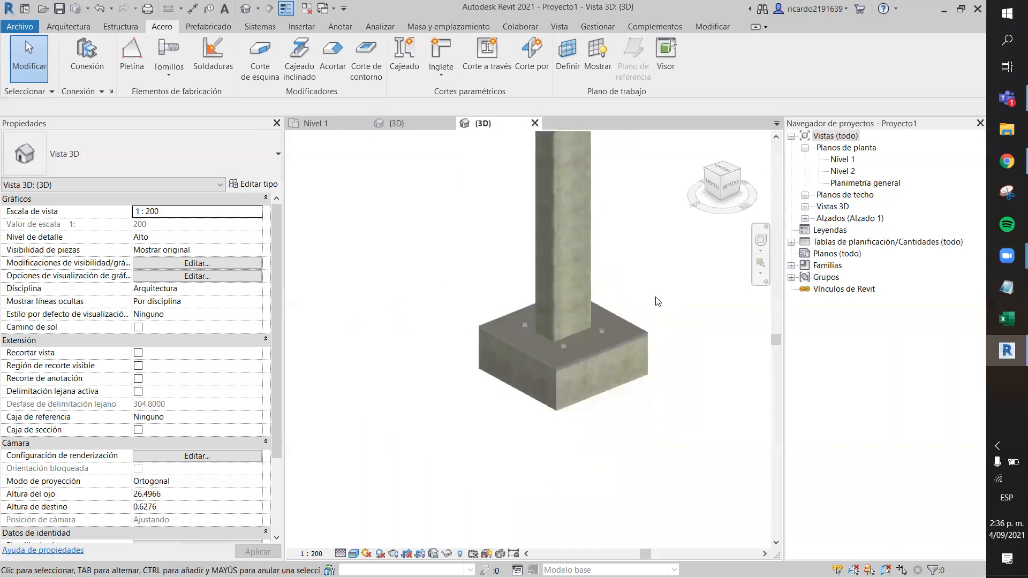
middle_drag(652, 261, 630, 265)
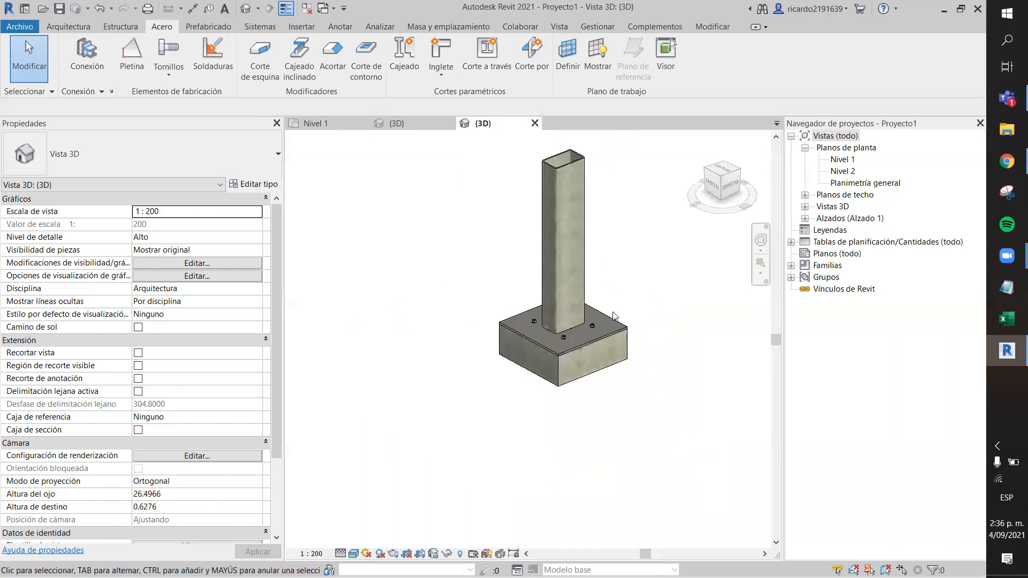
click(609, 336)
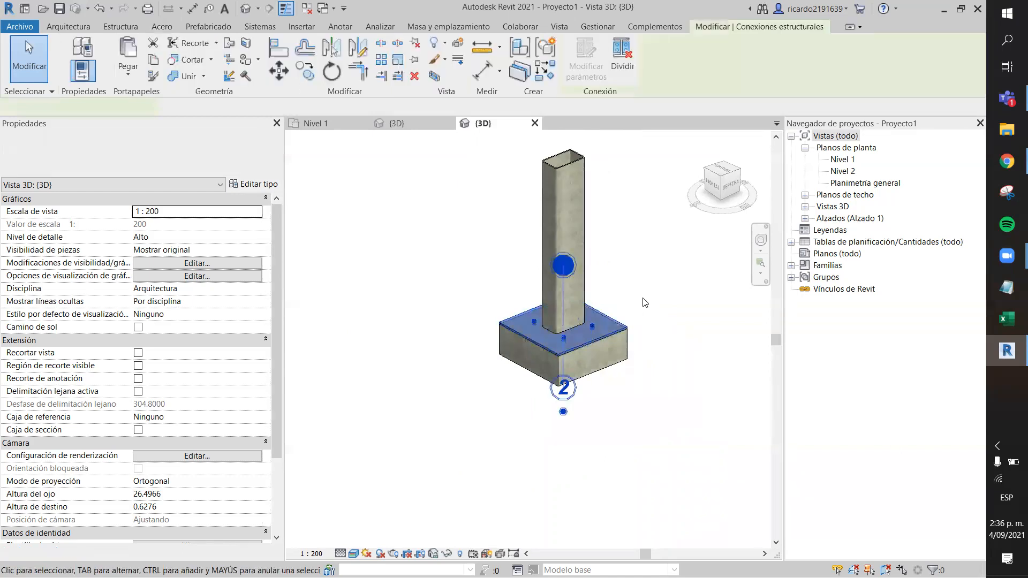
key(Escape)
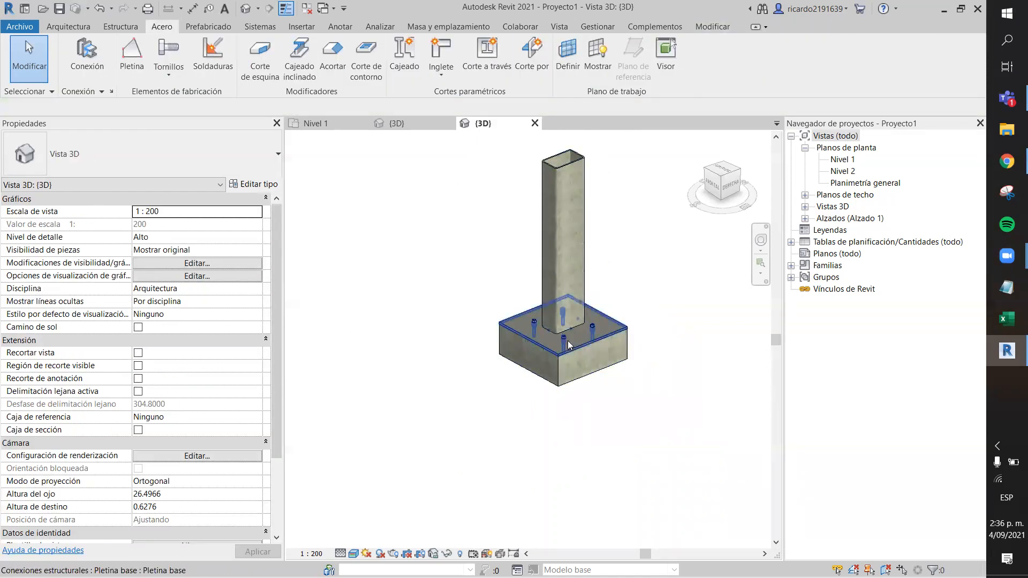
scroll(645, 306, down, 2)
middle_drag(645, 291, 565, 311)
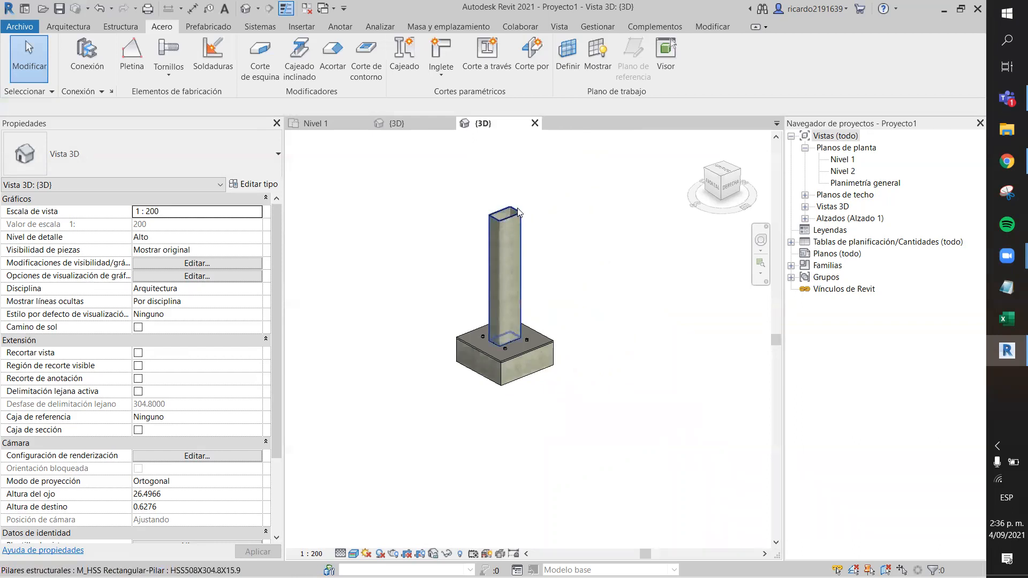
Step: Inspect the full column and the anchor nuts on its base plate up close
scroll(511, 272, up, 3)
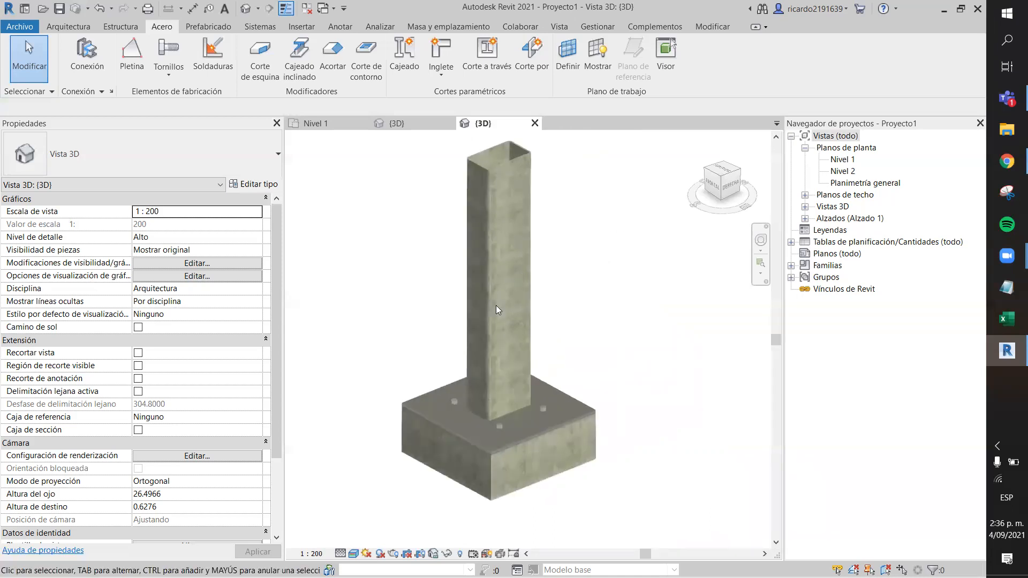
scroll(505, 365, down, 1)
scroll(548, 338, down, 2)
middle_drag(552, 333, 511, 336)
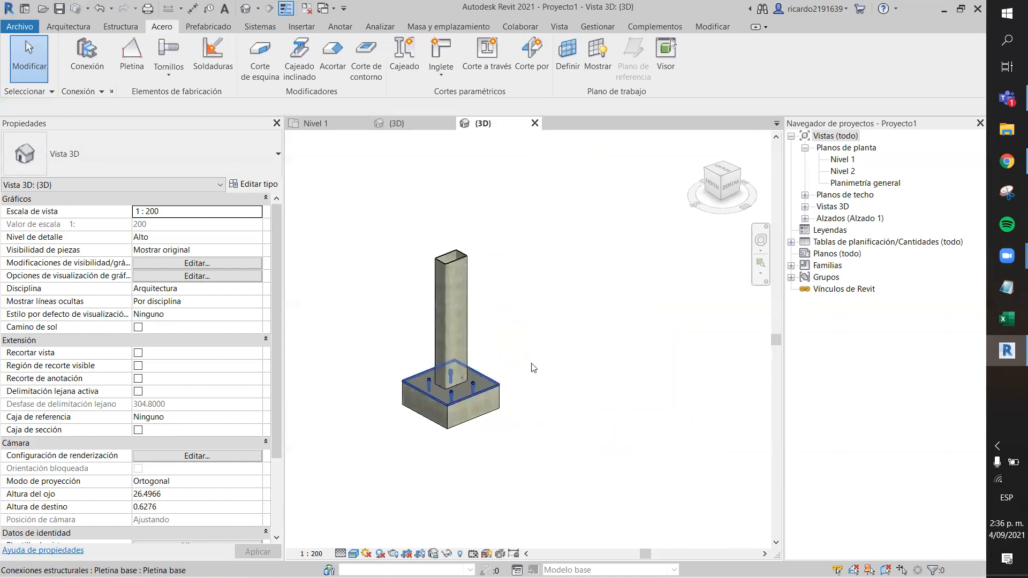
scroll(493, 355, up, 2)
scroll(489, 396, up, 4)
scroll(426, 421, up, 2)
middle_drag(470, 359, 564, 344)
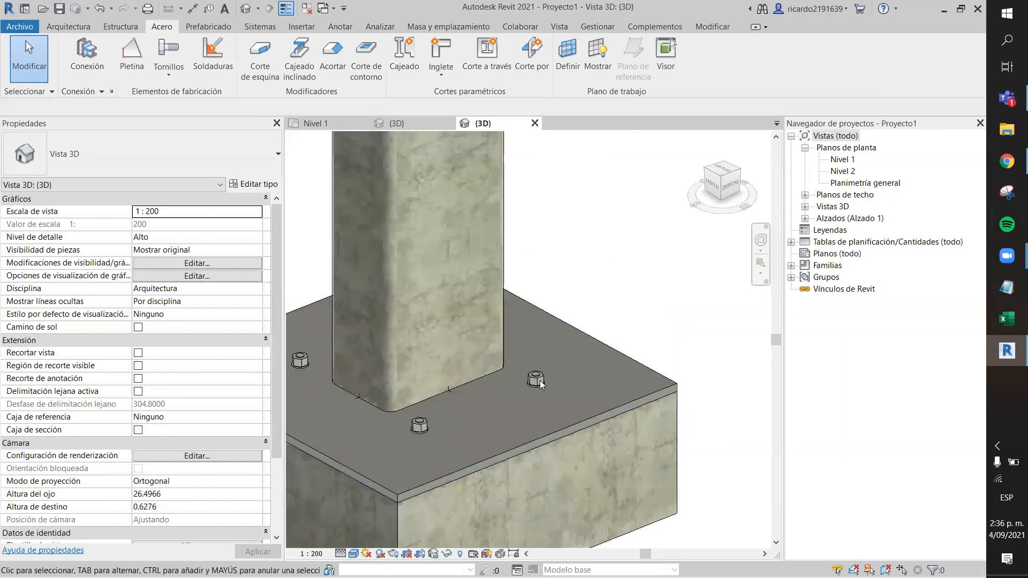
scroll(591, 248, down, 5)
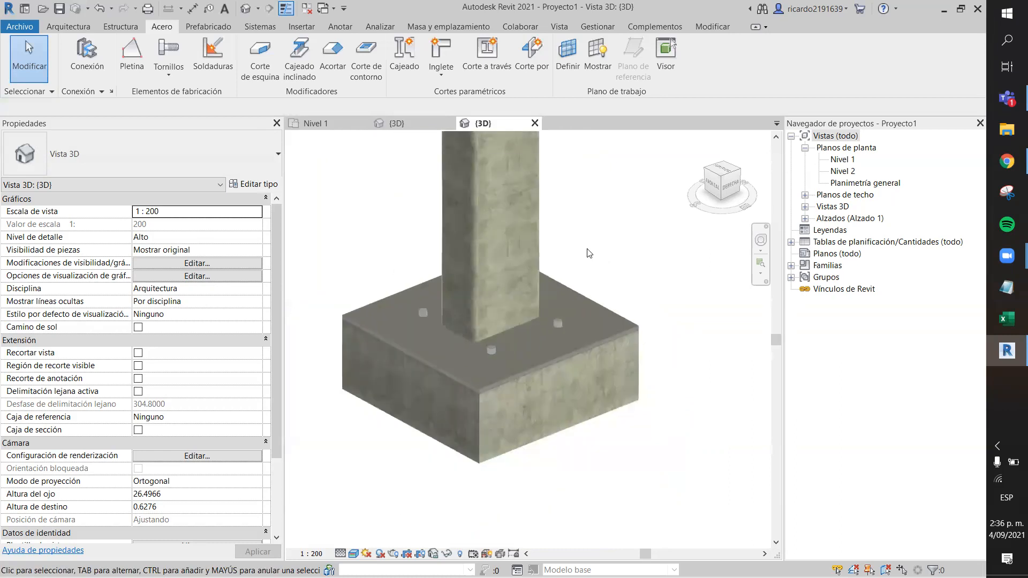
scroll(591, 245, down, 2)
middle_drag(549, 260, 431, 349)
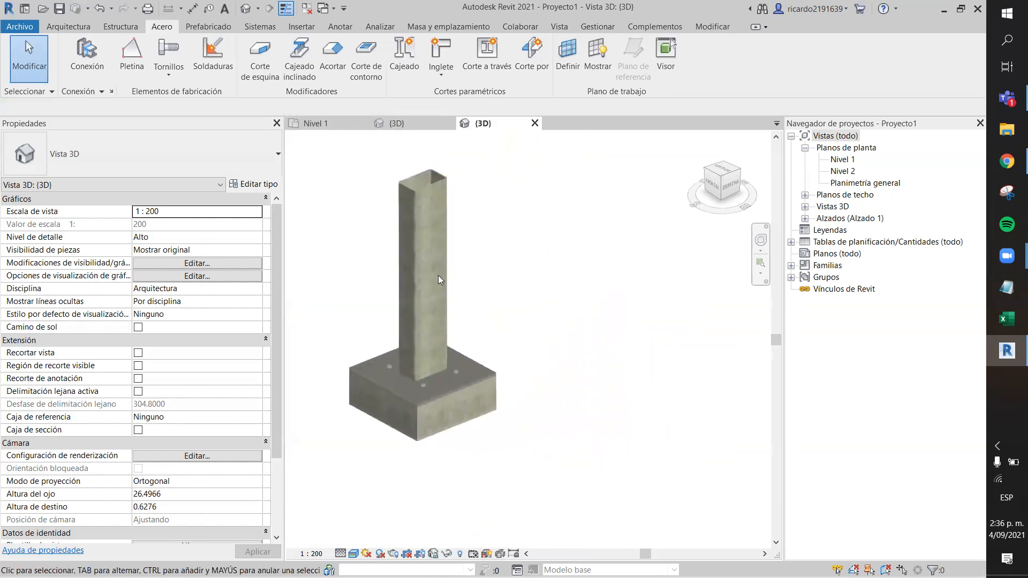
Step: Review the properties of the HSS column and of its base plate, and look closely at the anchors
click(444, 197)
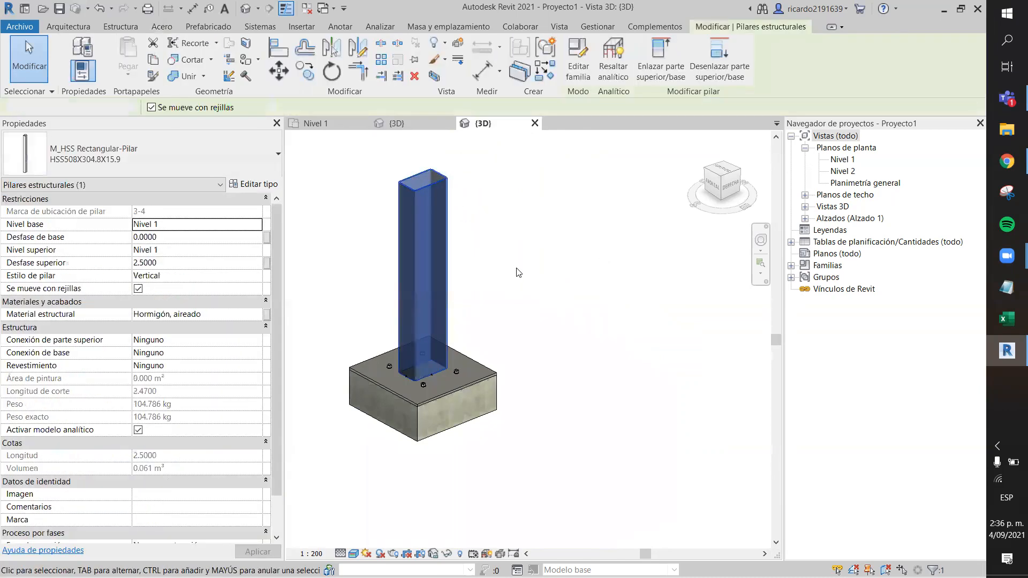
click(519, 309)
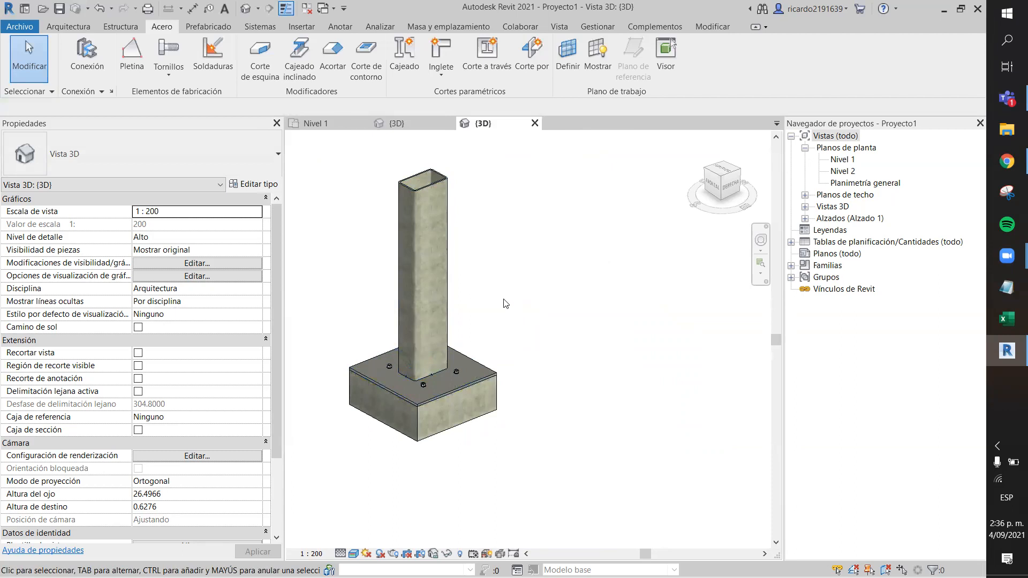
scroll(471, 364, up, 3)
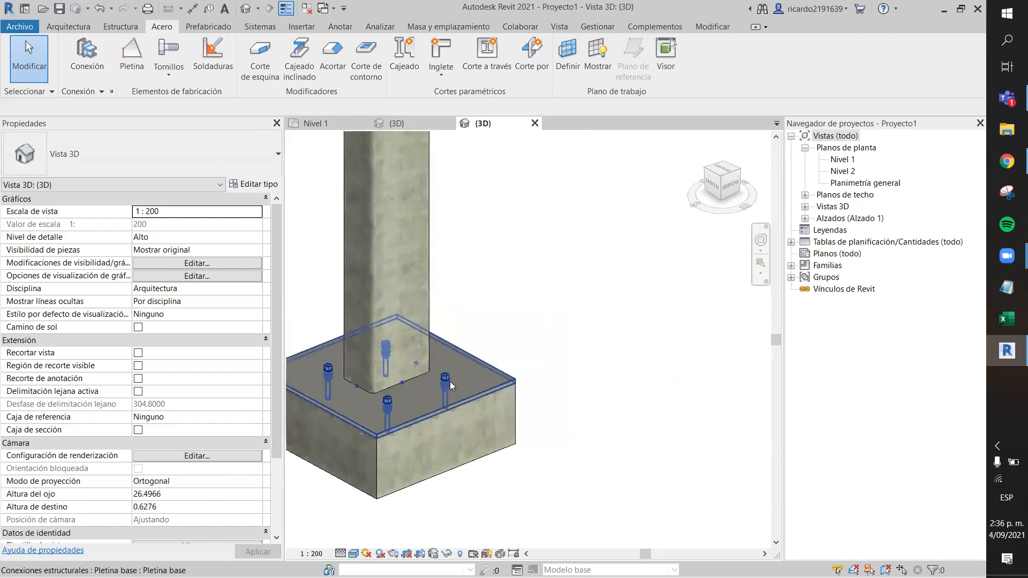
click(408, 391)
click(549, 322)
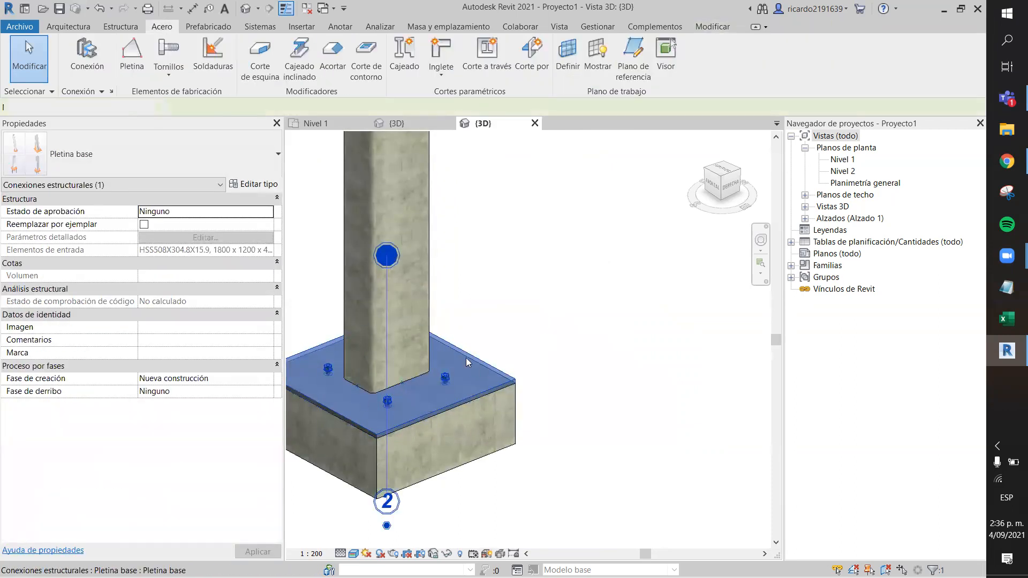
scroll(484, 363, up, 2)
scroll(489, 315, up, 5)
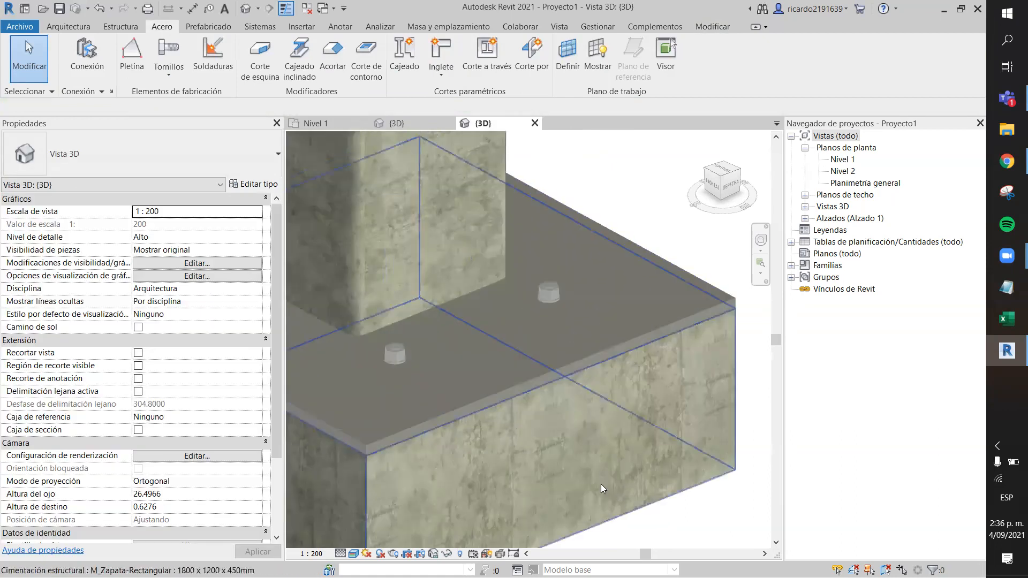
scroll(587, 507, up, 2)
middle_drag(502, 377, 642, 461)
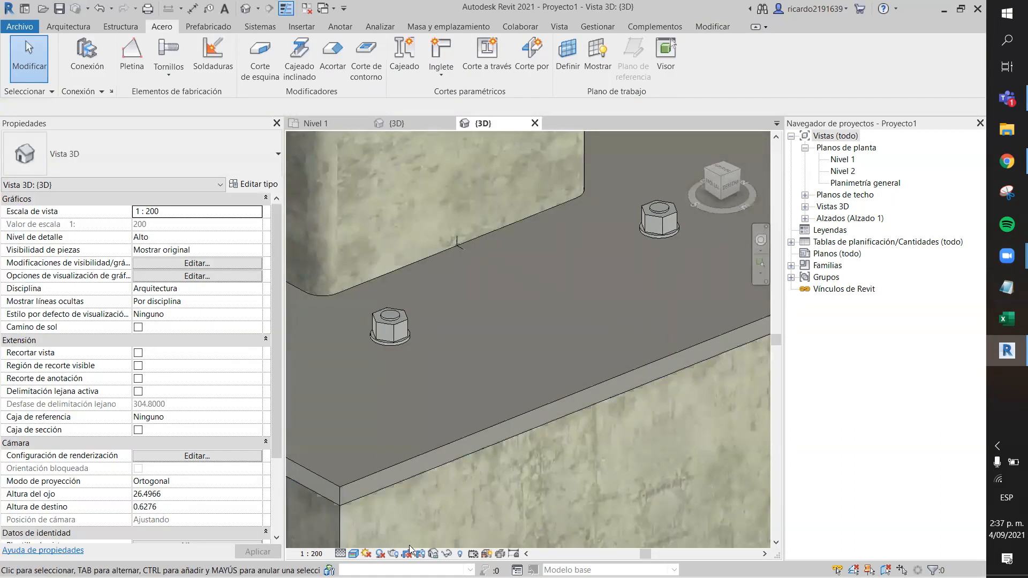
Step: Check the visual style and detail level options of the base plate's 3D view
click(353, 553)
click(341, 553)
click(368, 539)
scroll(511, 449, down, 4)
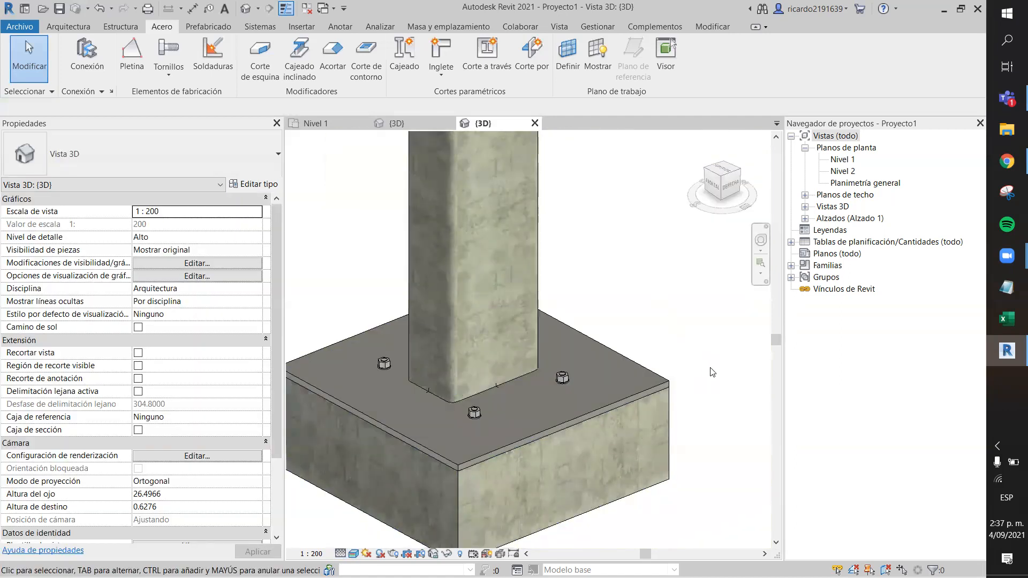
scroll(706, 351, down, 2)
scroll(690, 345, down, 2)
middle_drag(728, 371, 667, 369)
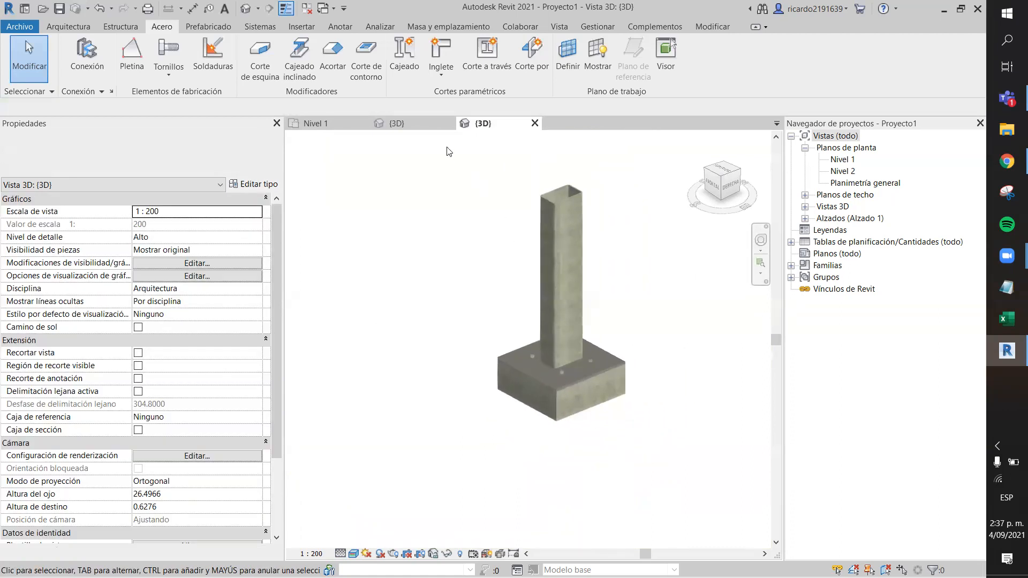
Step: Switch to the 3D view of the complete truss structure in Proyecto1.rvt and examine its trusses, columns and footings from several sides
click(428, 128)
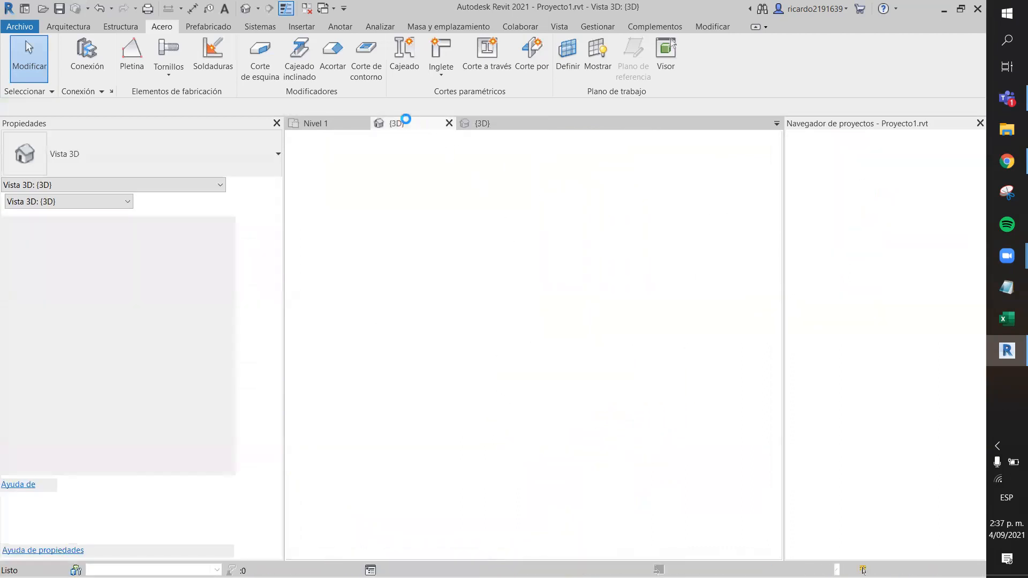
scroll(378, 383, down, 3)
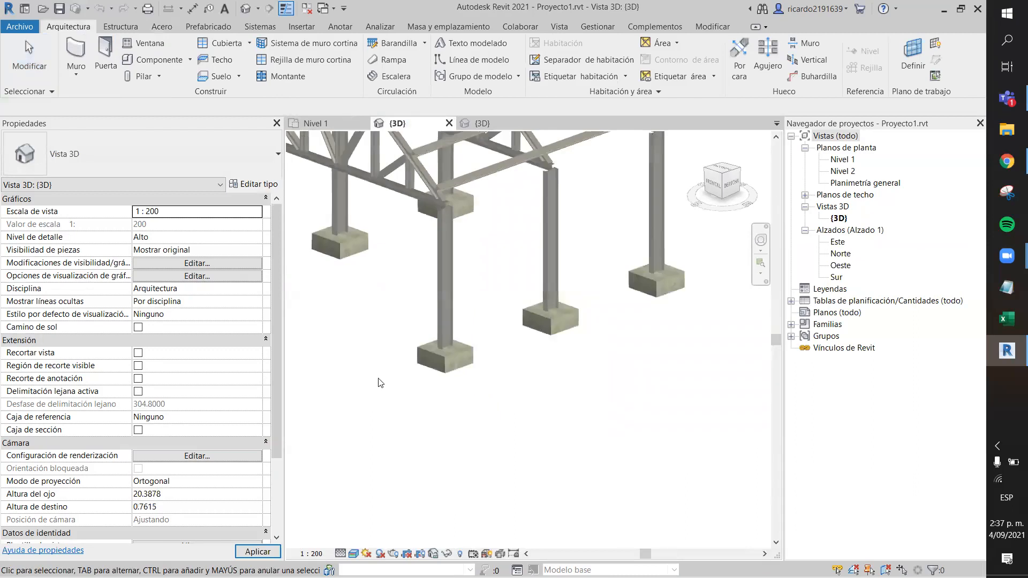
shift+middle_drag(436, 435, 482, 440)
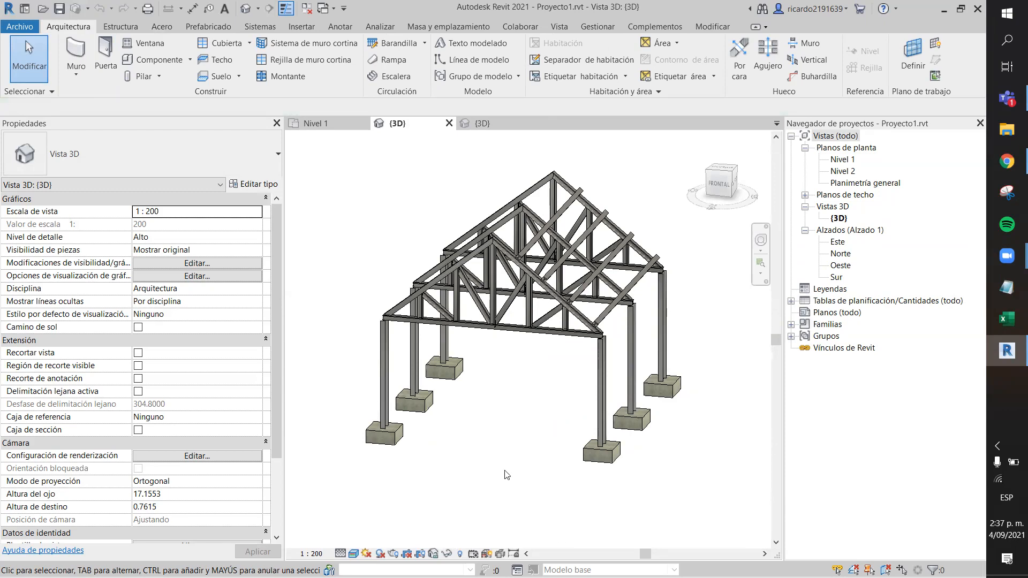
scroll(486, 459, down, 1)
shift+middle_drag(467, 500, 590, 393)
scroll(597, 265, up, 3)
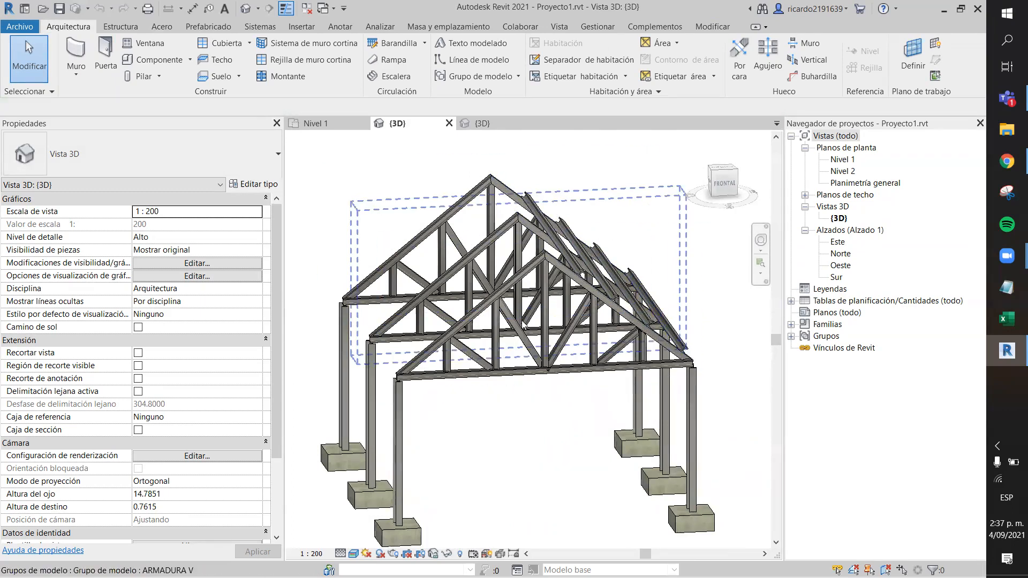
scroll(522, 381, down, 1)
shift+middle_drag(522, 381, 647, 294)
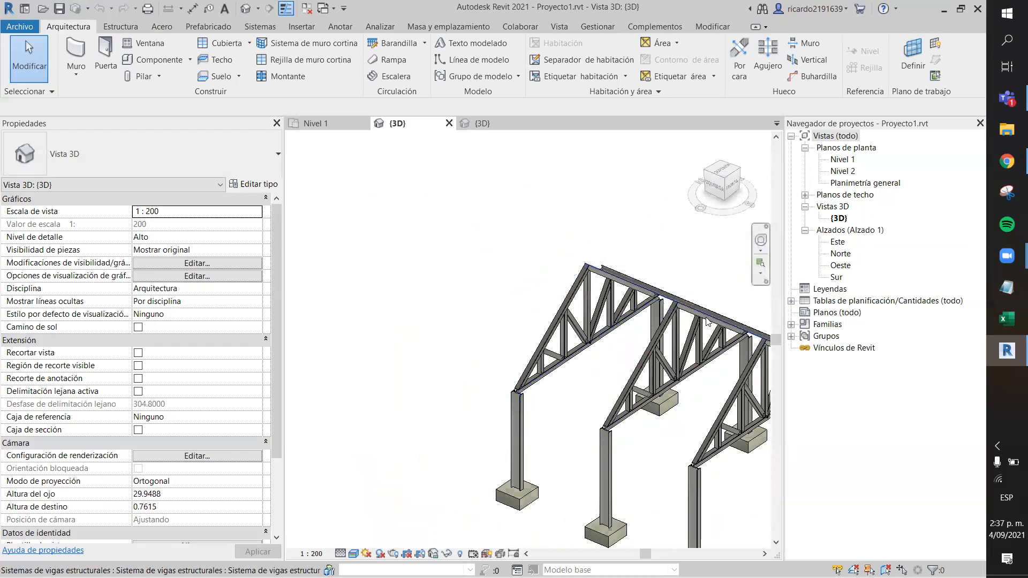
Step: Review the properties of the sloped roof beam system and examine how its beams sit on the trusses
click(681, 394)
shift+middle_drag(680, 394, 574, 495)
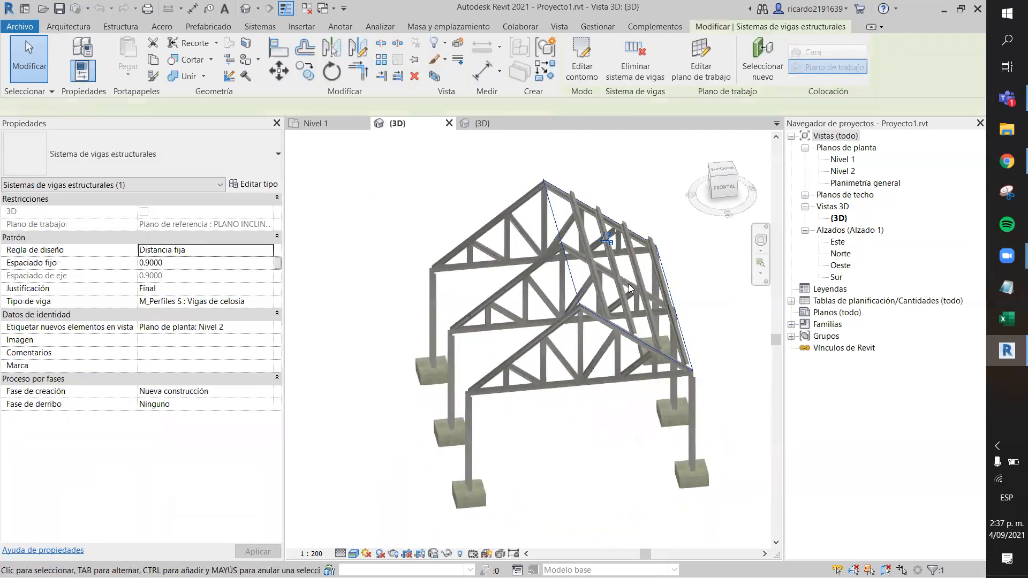
click(703, 314)
scroll(706, 318, up, 4)
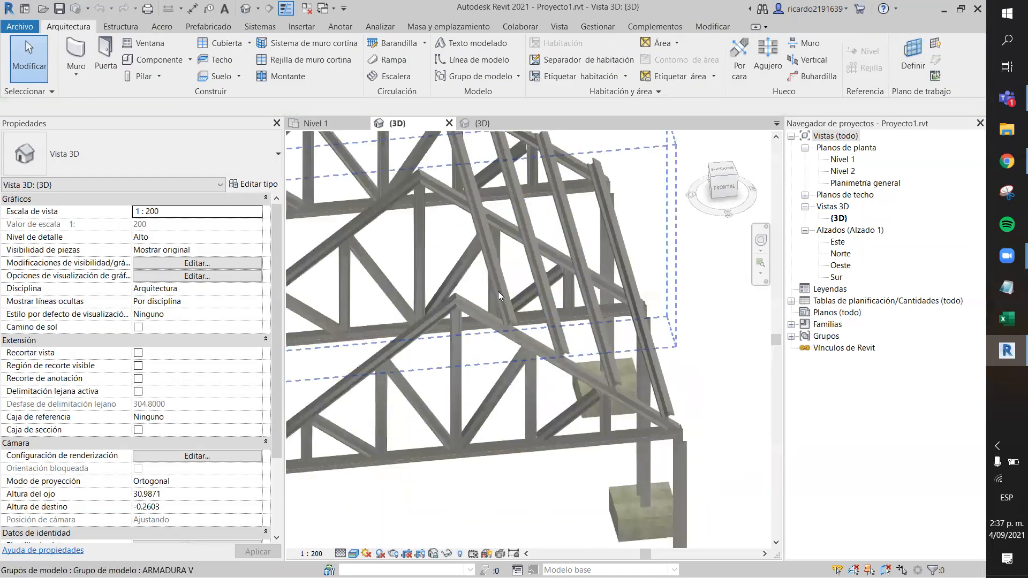
scroll(538, 427, down, 5)
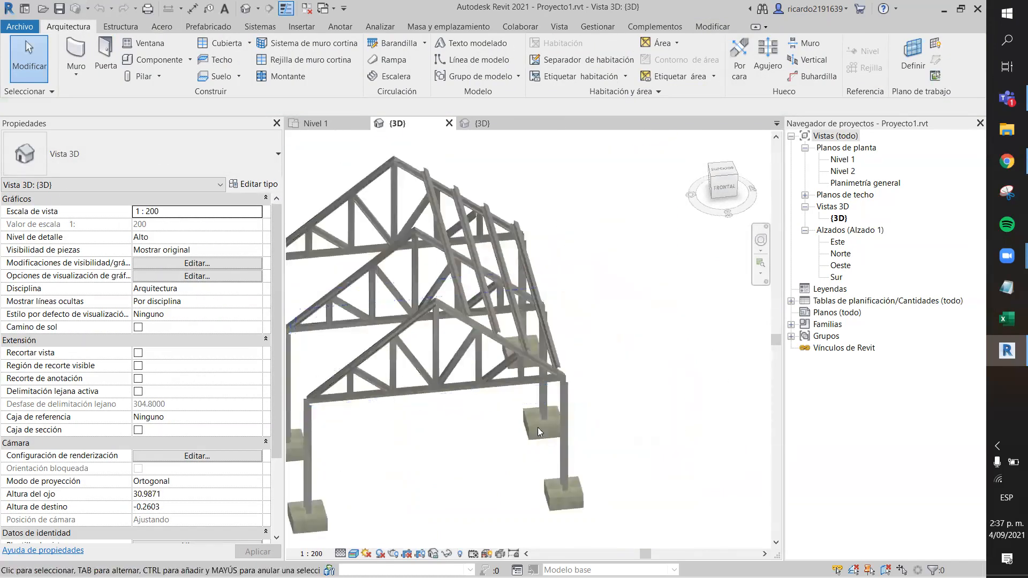
shift+middle_drag(505, 490, 399, 253)
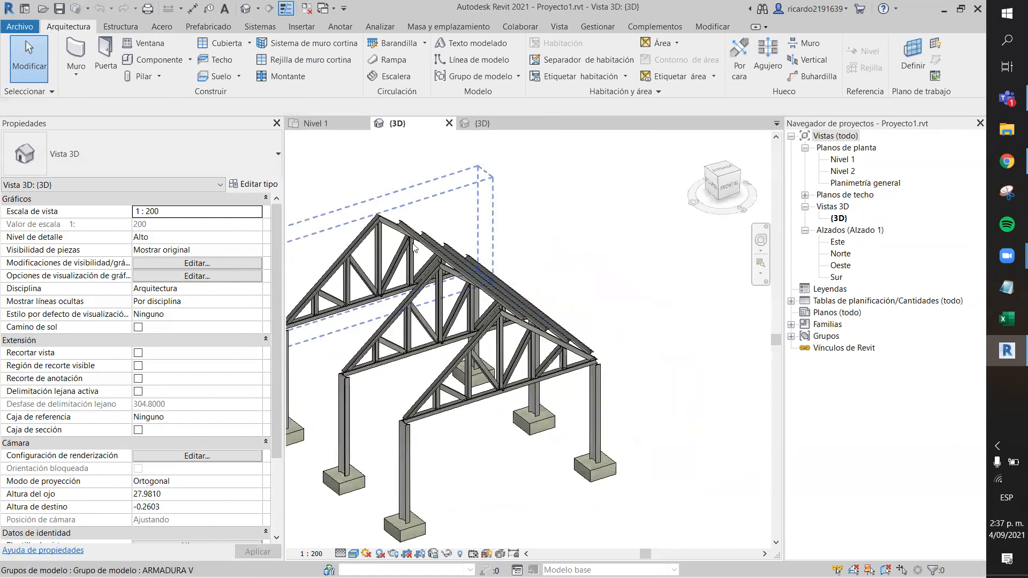
Step: Select the roof beam system again, deselect it and inspect the trusses from the front
click(483, 302)
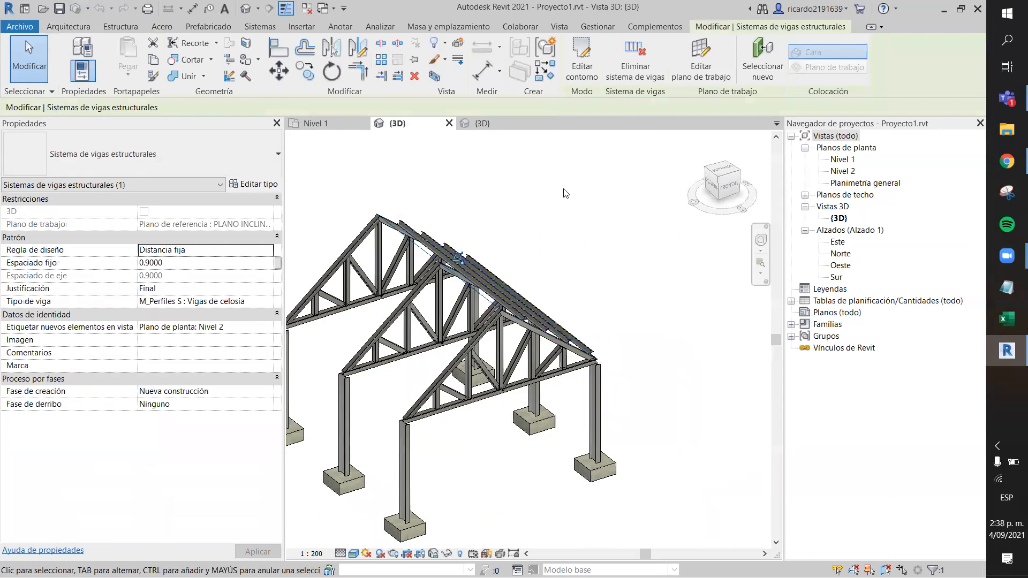
click(585, 237)
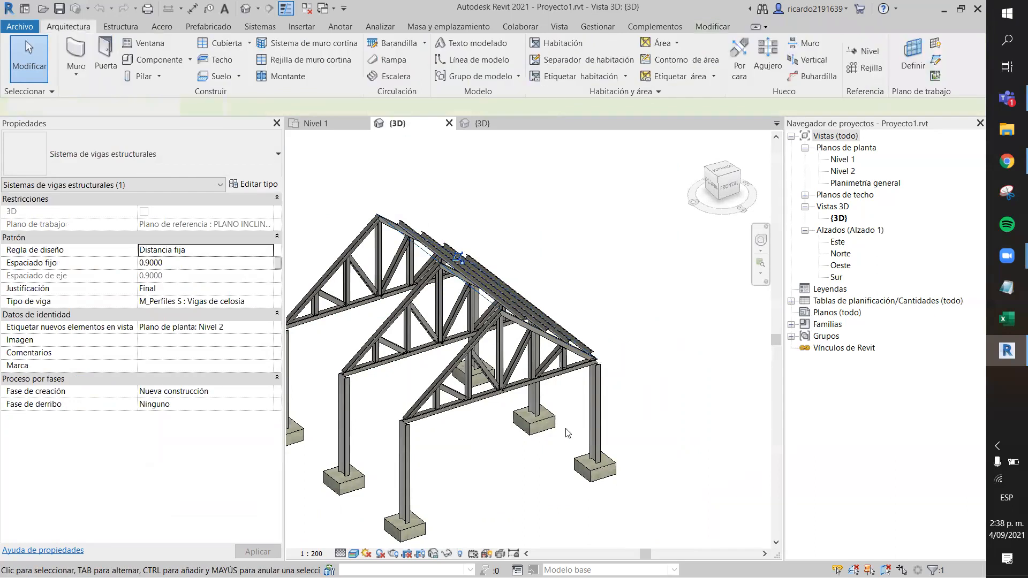
shift+middle_drag(619, 319, 626, 169)
scroll(535, 227, up, 2)
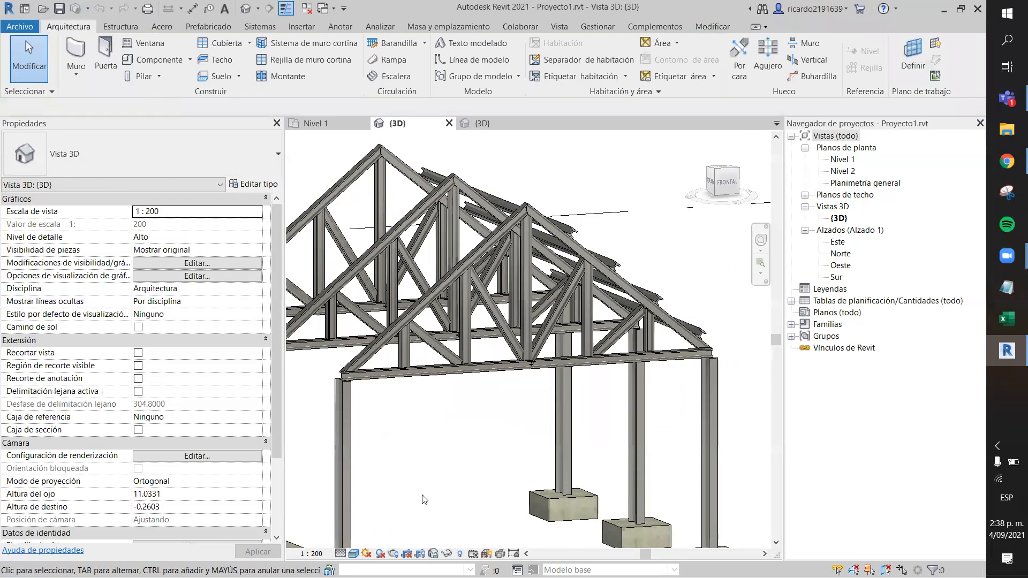
scroll(431, 435, down, 2)
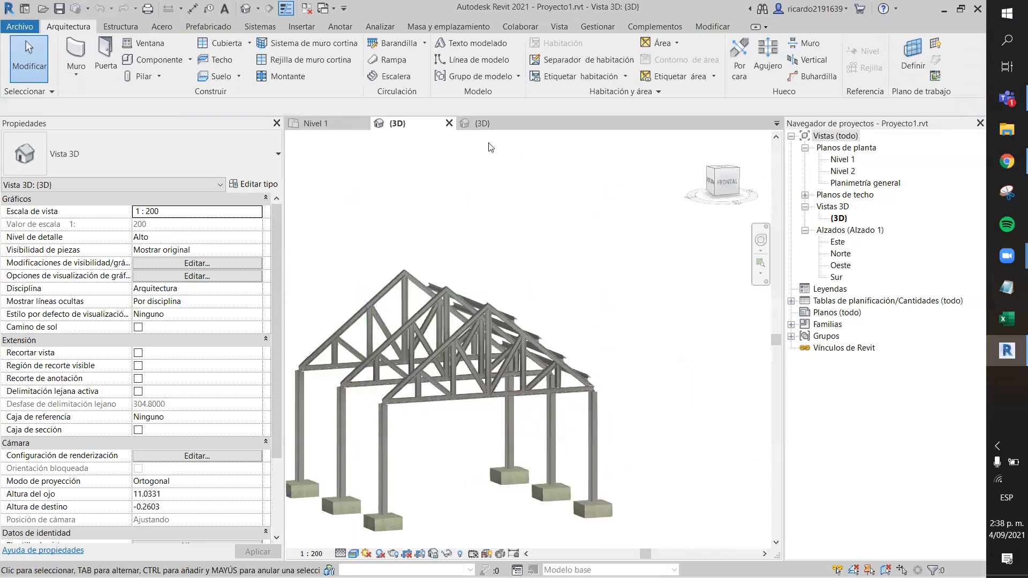
Step: Open the Norte elevation and examine the existing PLANO INCLINADO reference plane at the truss ridge
double_click(840, 253)
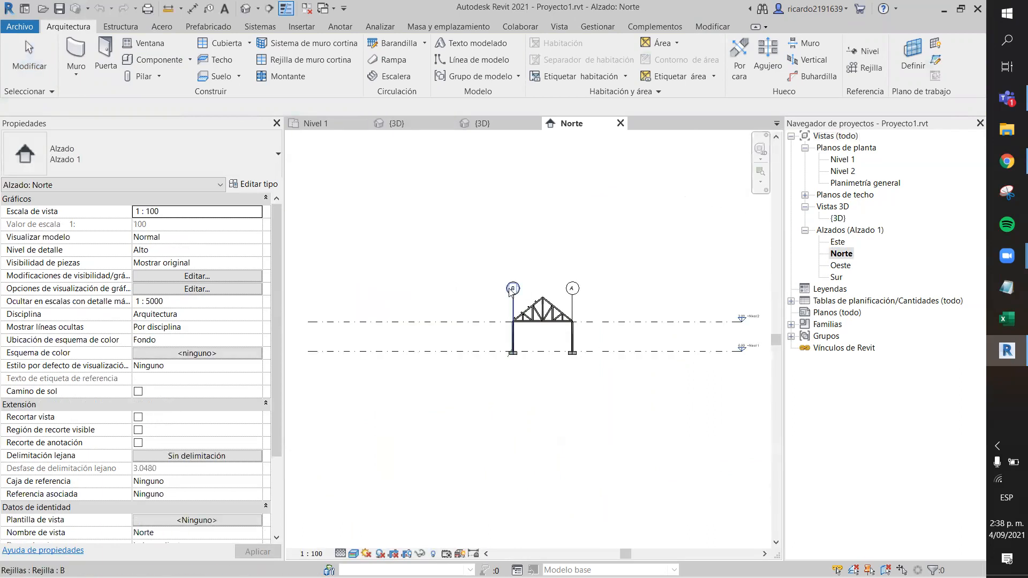
scroll(511, 289, up, 5)
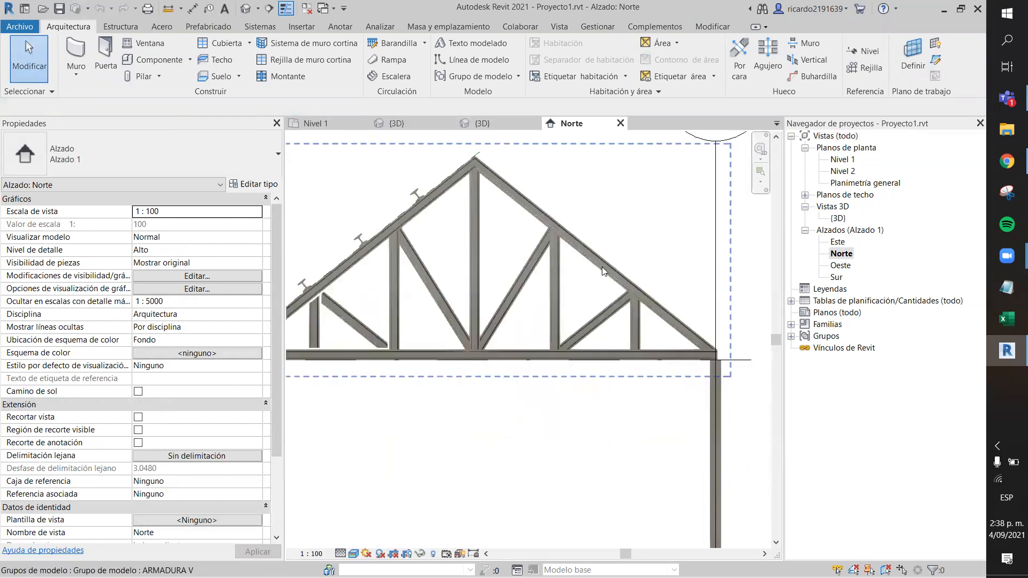
scroll(601, 267, up, 4)
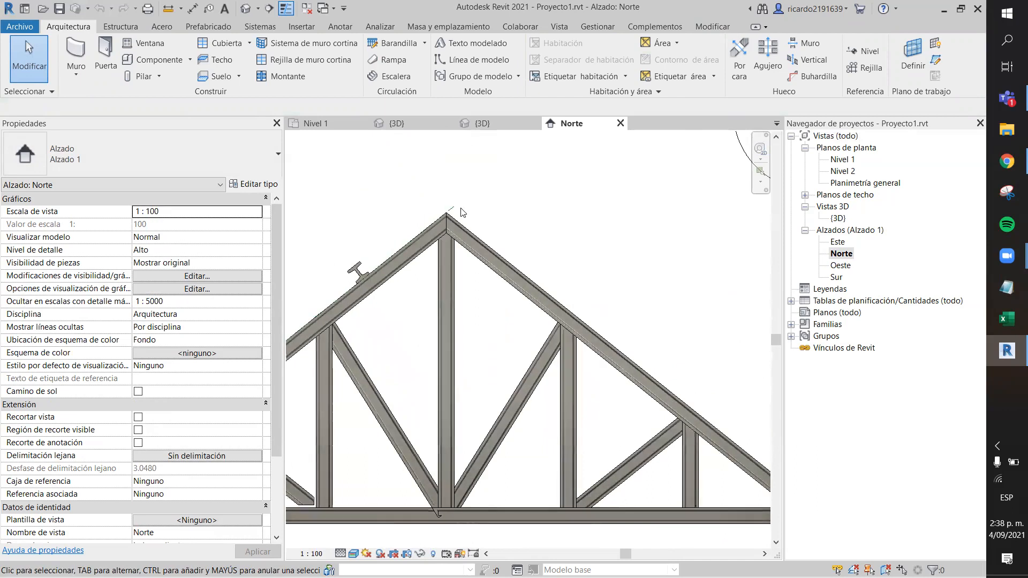
scroll(460, 212, up, 2)
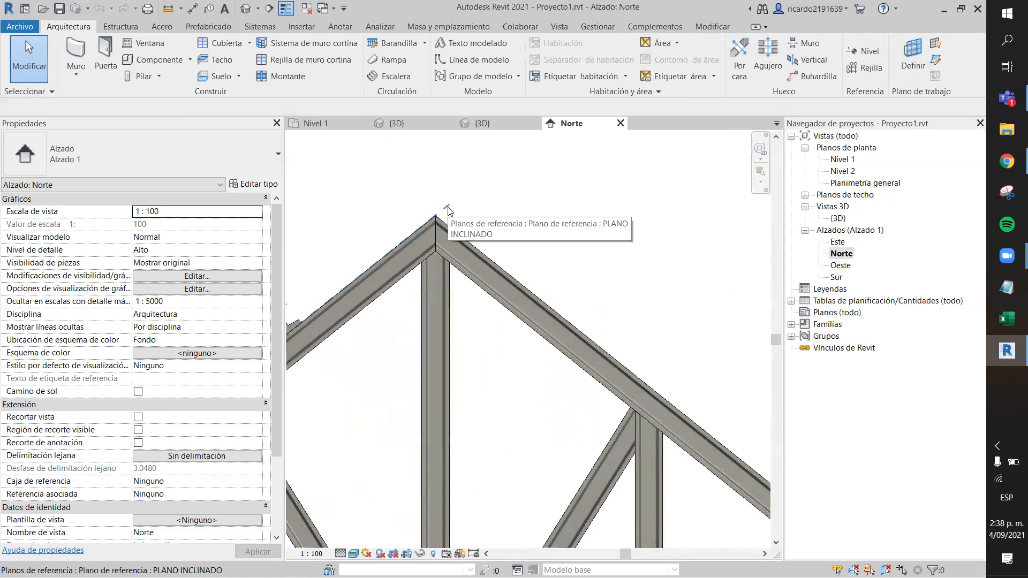
scroll(449, 210, down, 2)
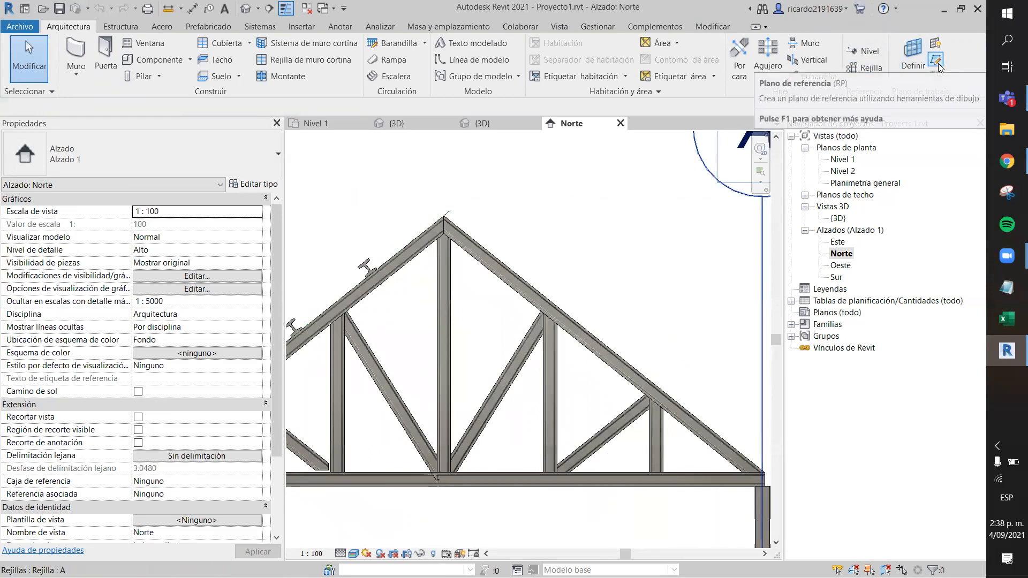
Step: Draw a reference plane along the top chord of the roof slope without beams, from its eave end up to the ridge
scroll(601, 252, down, 2)
middle_drag(637, 313, 589, 256)
scroll(643, 313, up, 3)
scroll(695, 332, up, 2)
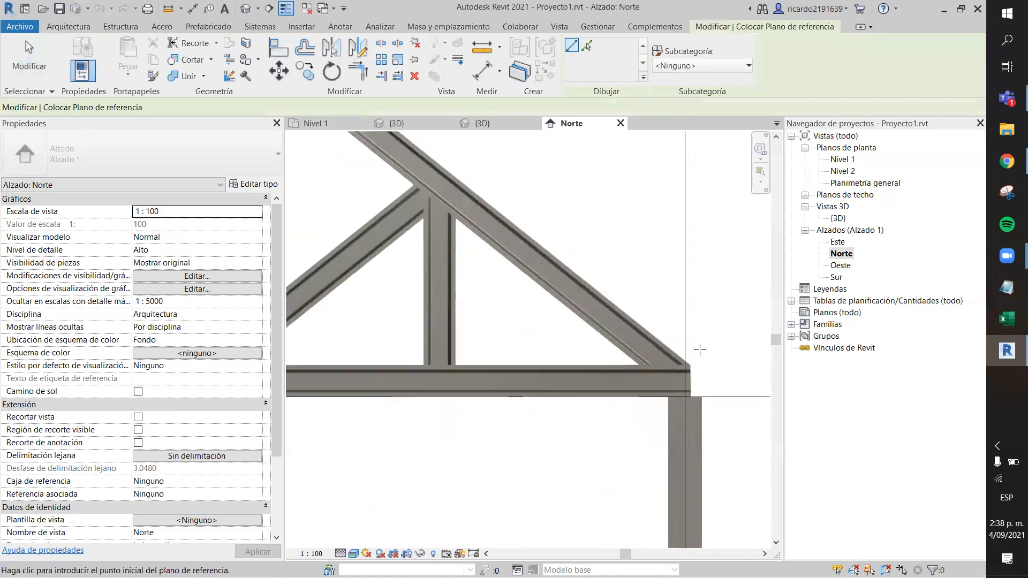
click(693, 364)
scroll(642, 321, down, 2)
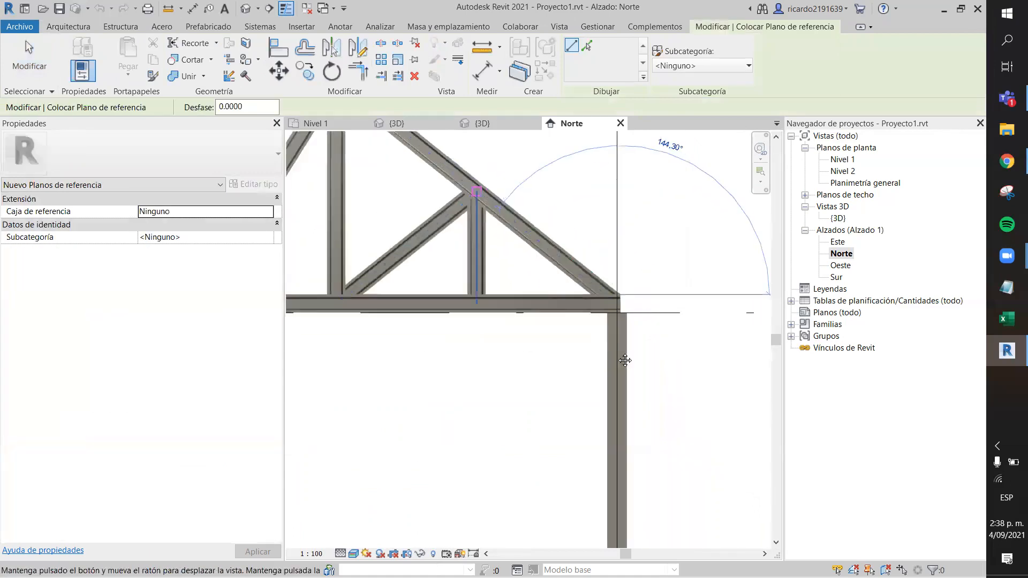
middle_drag(535, 257, 413, 174)
scroll(514, 259, up, 2)
scroll(511, 258, up, 3)
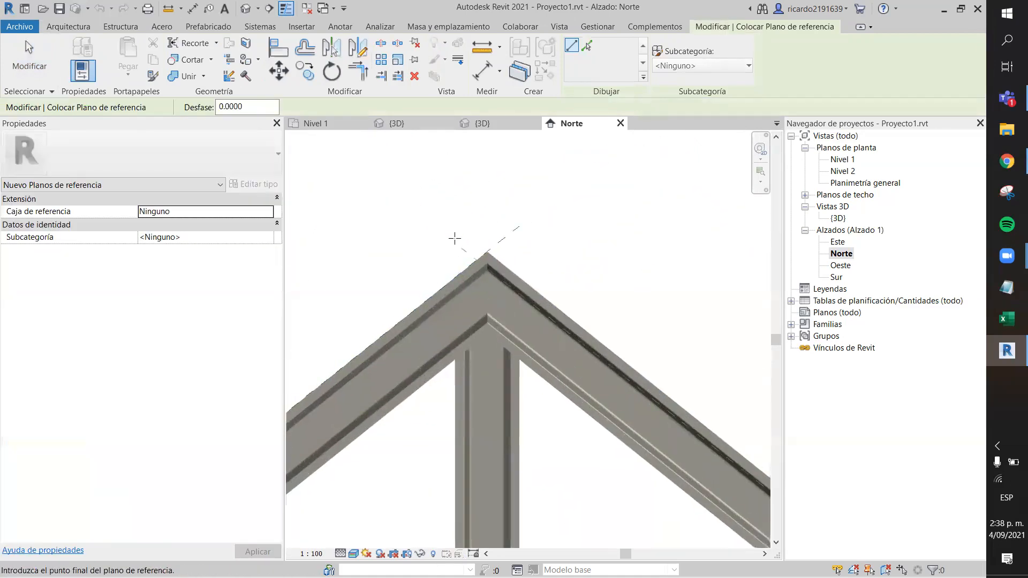
scroll(451, 225, up, 2)
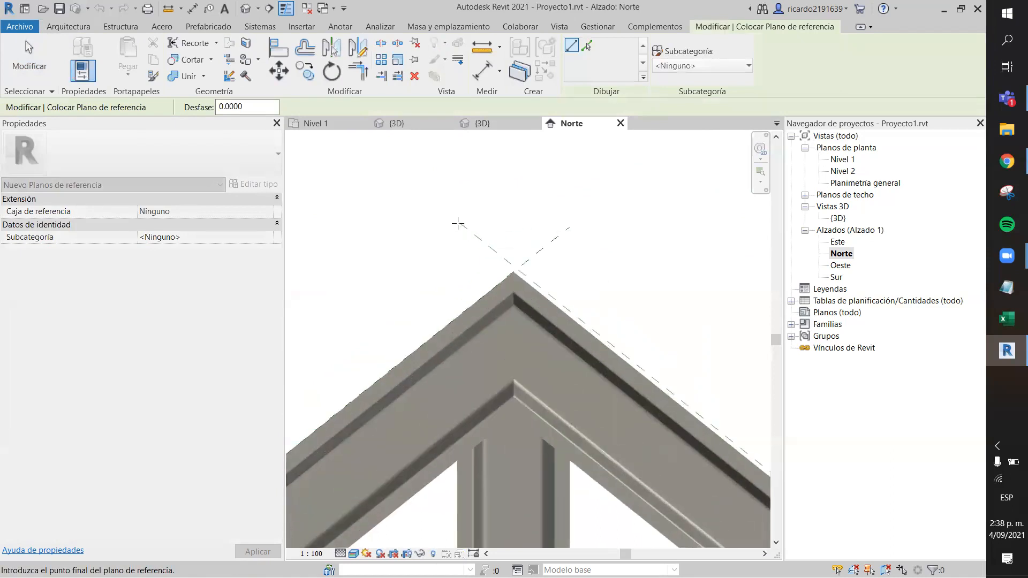
click(512, 270)
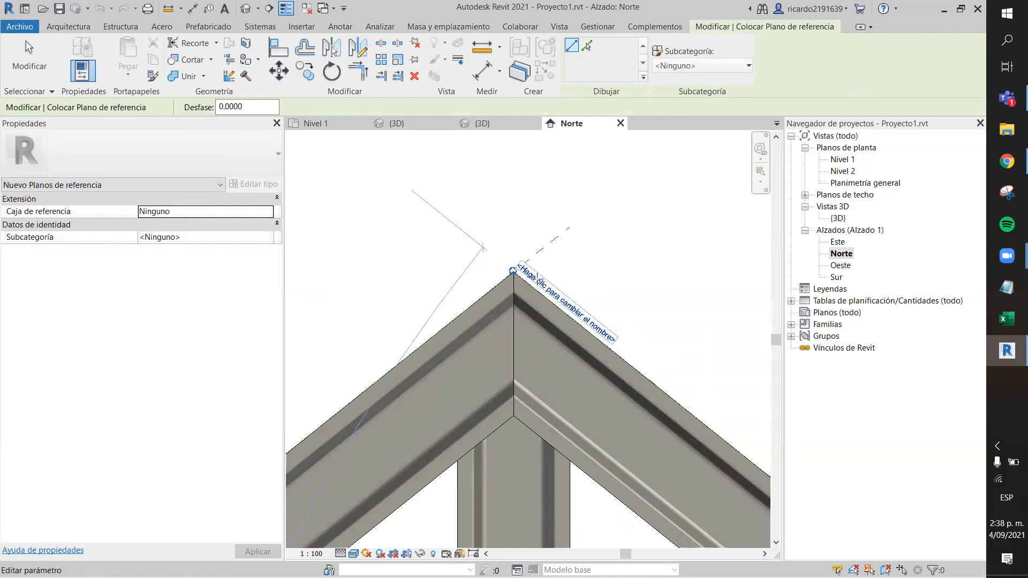
Step: Name the new sloped reference plane PLANO 2 and finish placing reference planes
click(538, 276)
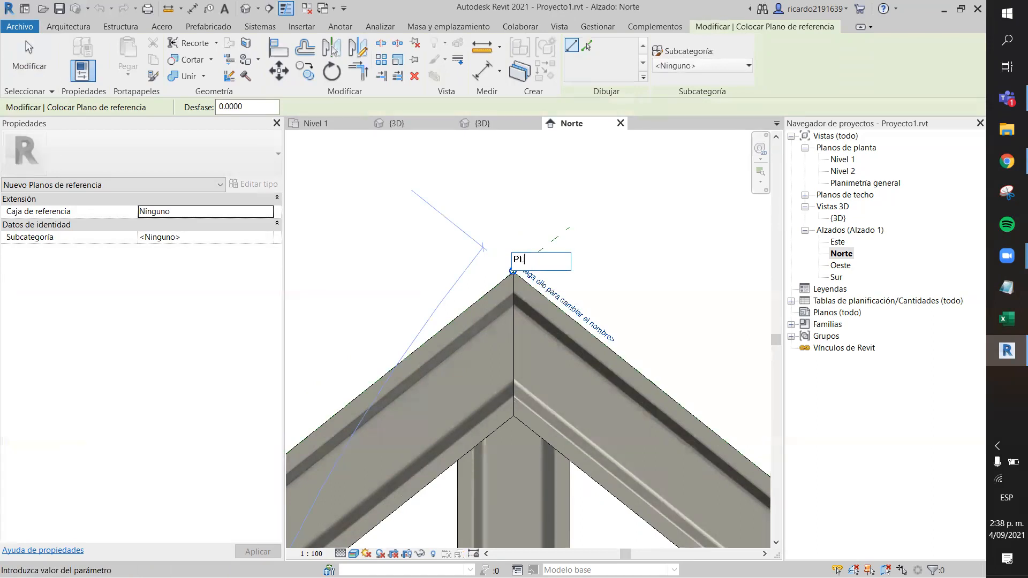
key(Return)
scroll(511, 265, down, 2)
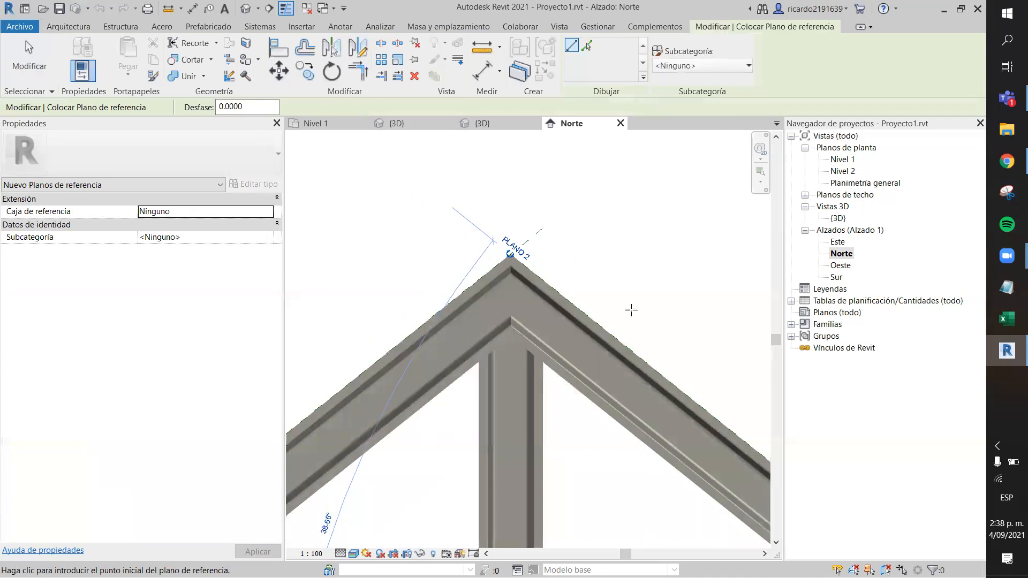
scroll(627, 303, down, 3)
key(Escape)
key(Escape)
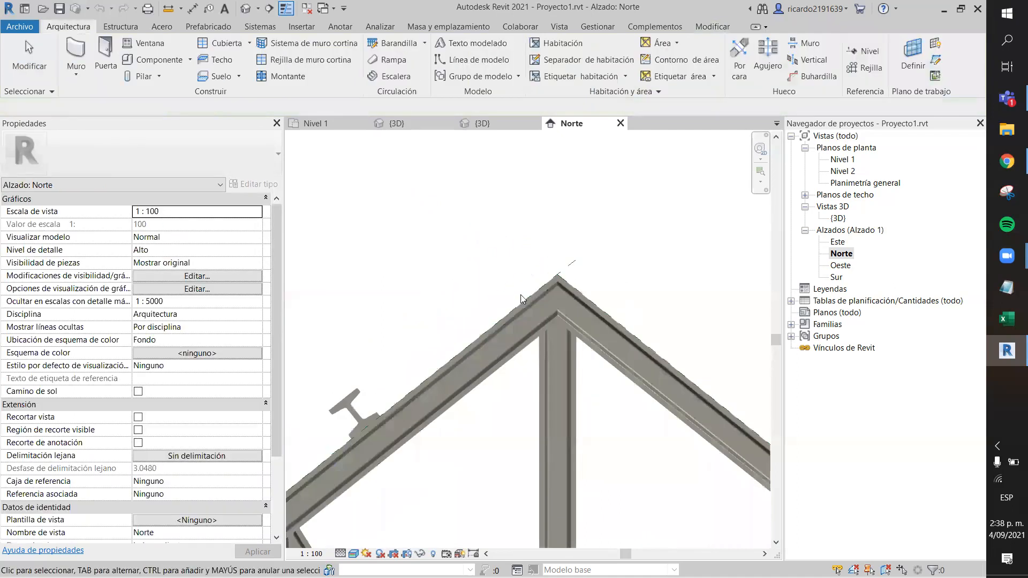
scroll(520, 298, down, 2)
Step: Return to the 3D view of the complete truss structure and orbit it to see the trusses from the front
click(482, 123)
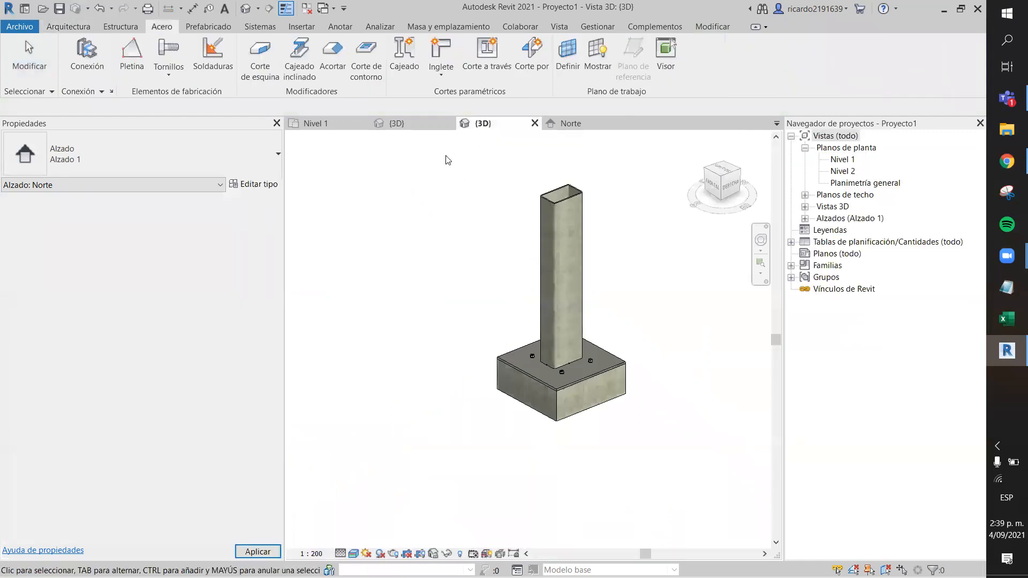
click(393, 124)
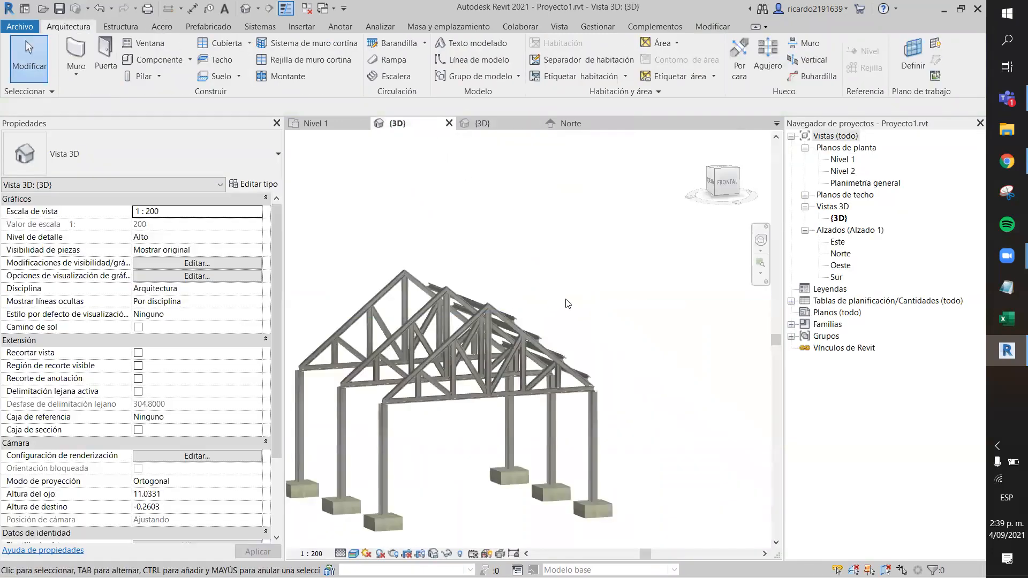
middle_drag(632, 238, 687, 186)
shift+middle_drag(518, 445, 418, 506)
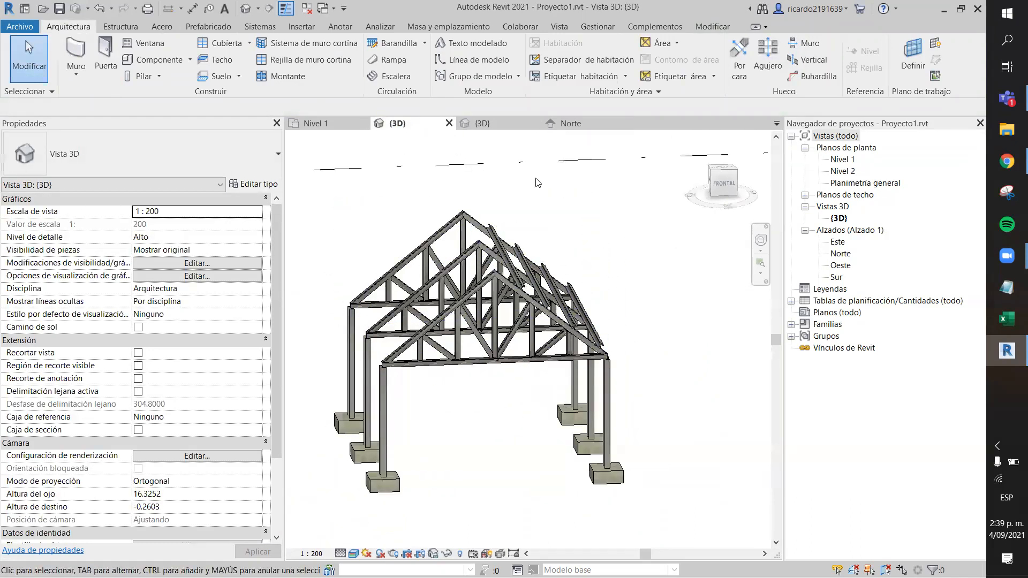
Step: Begin a structural beam system sketch with reference plane PLANO 2 as its work plane and boundary line mode active
click(132, 27)
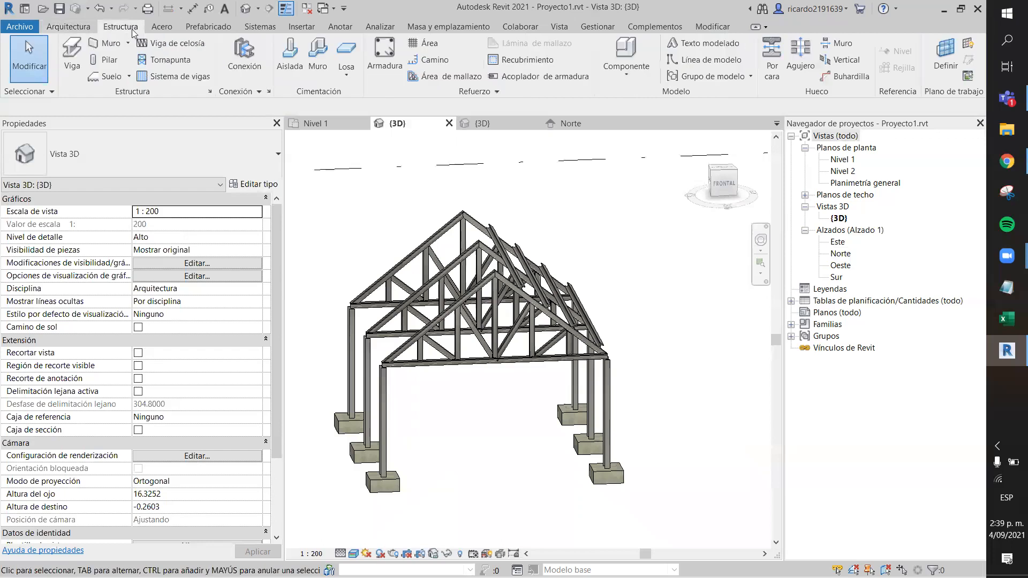
click(149, 76)
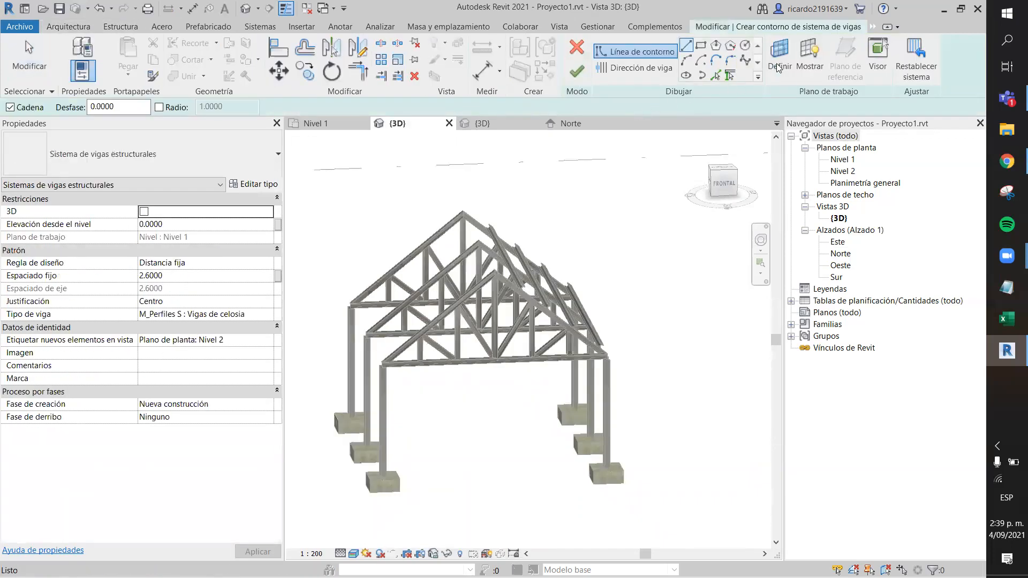
click(778, 63)
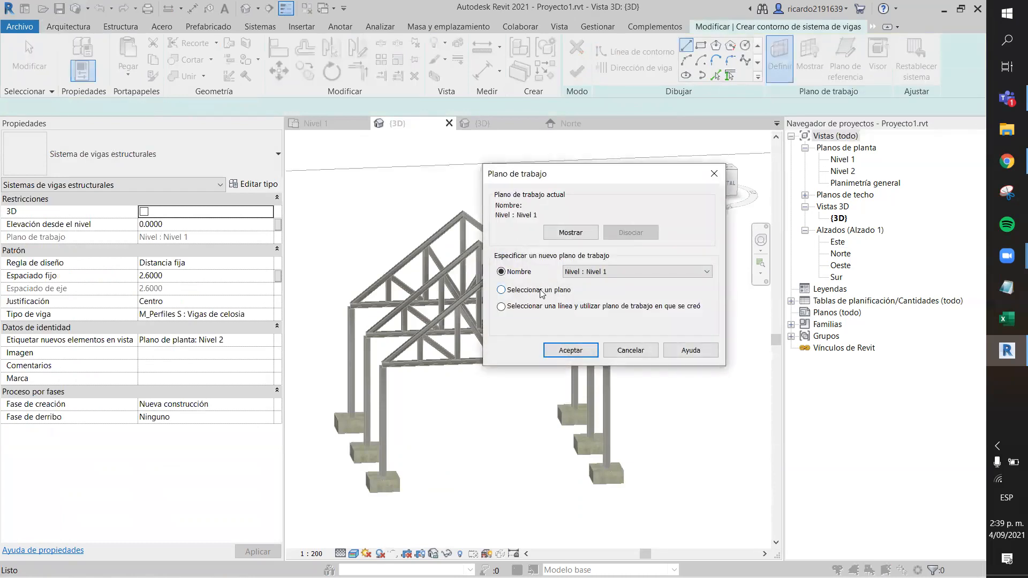
click(590, 272)
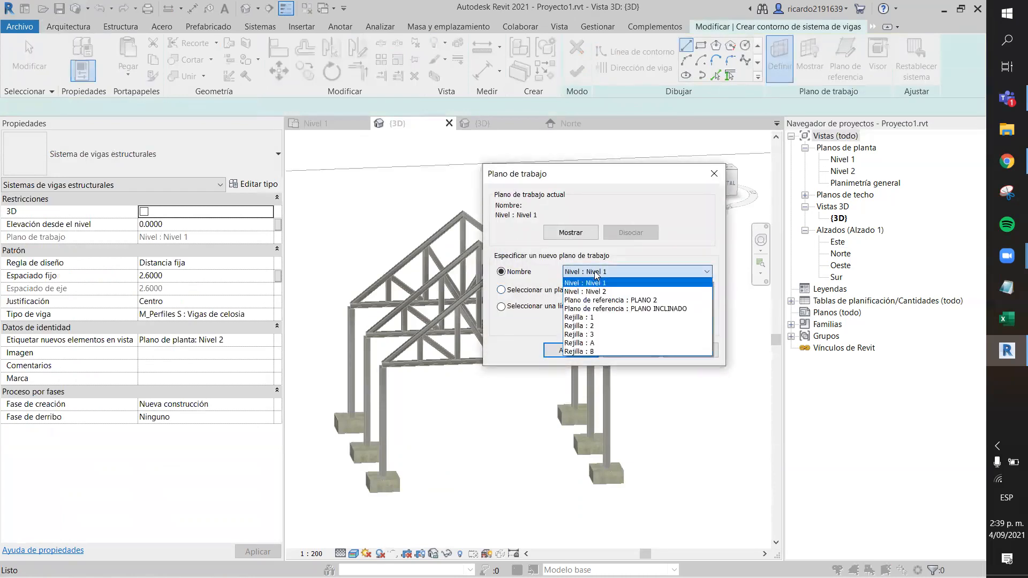
click(607, 300)
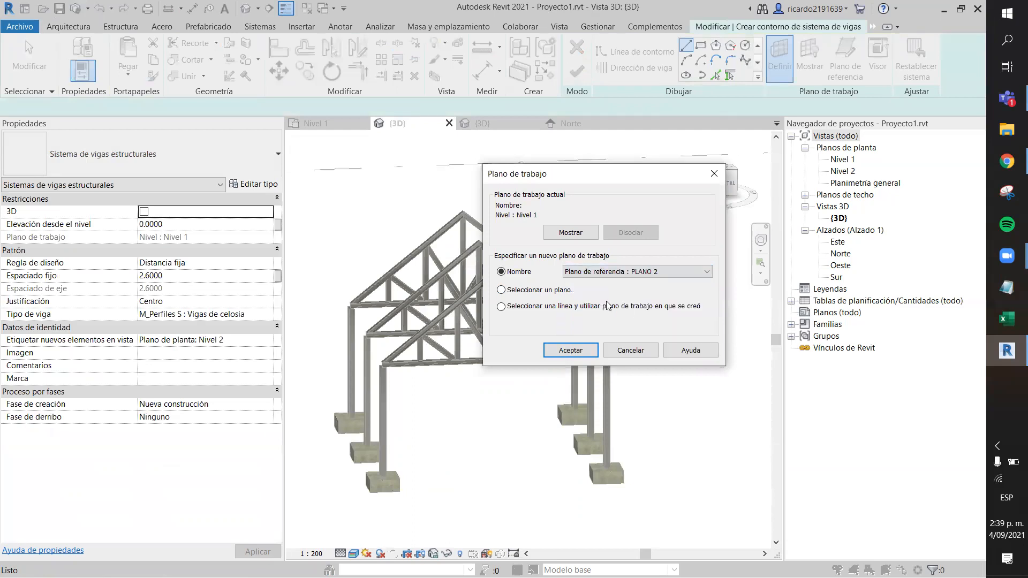
click(583, 351)
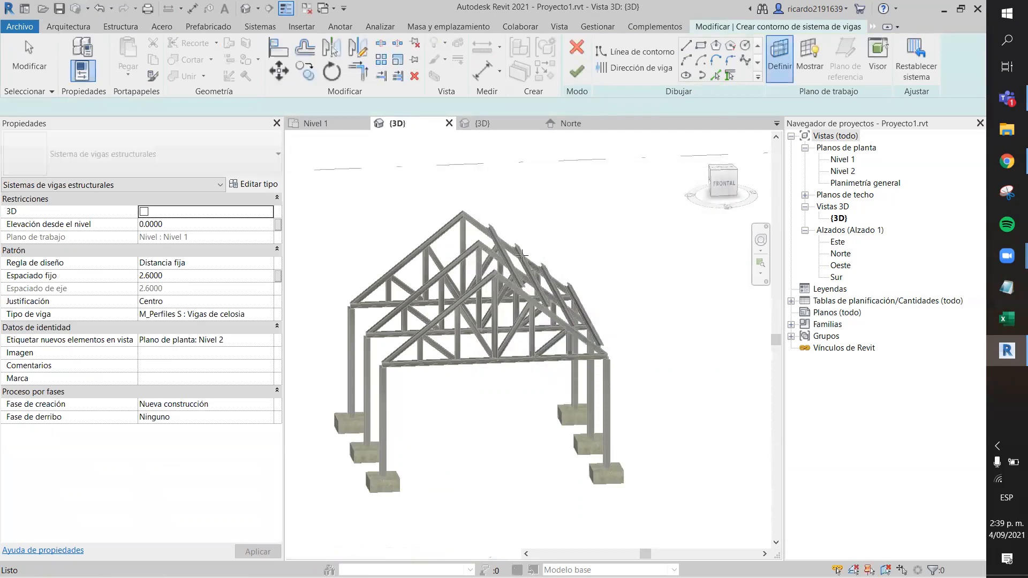
click(624, 59)
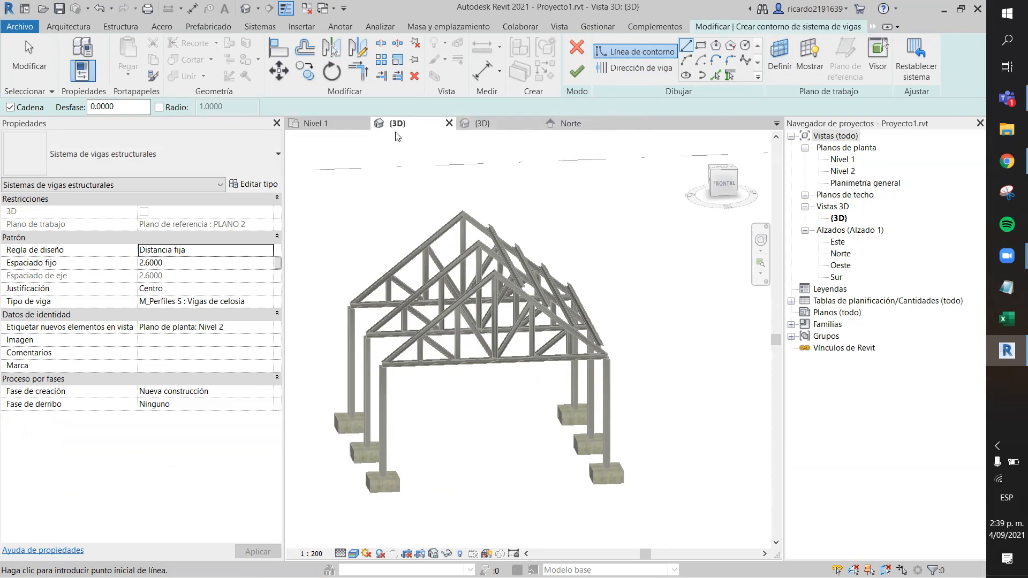
Step: In the Nivel 2 plan, sketch a rectangular boundary about 3.87 m wide over the roof half without beams, from eave to ridge across all trusses
double_click(843, 172)
scroll(539, 406, up, 5)
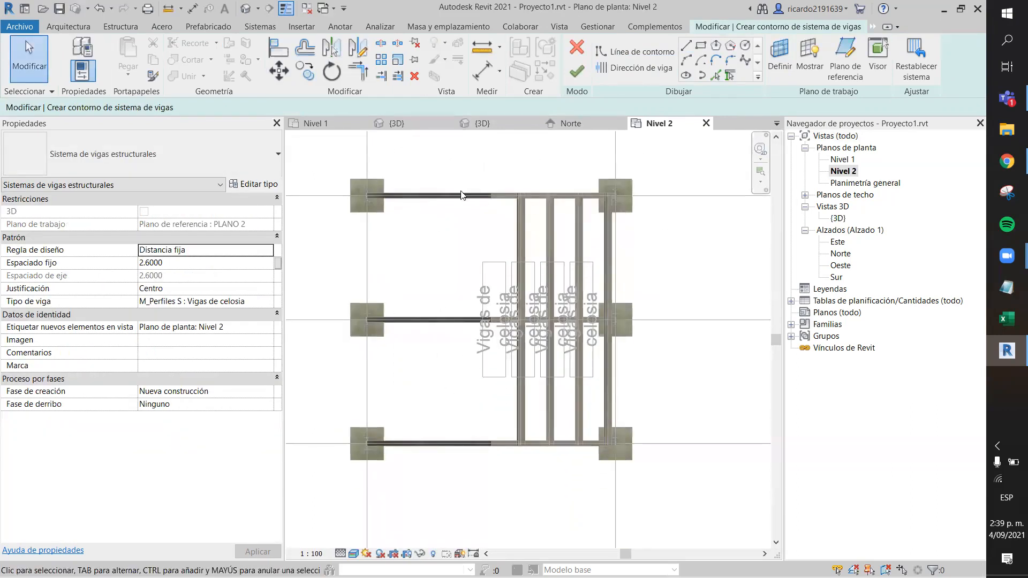
click(701, 47)
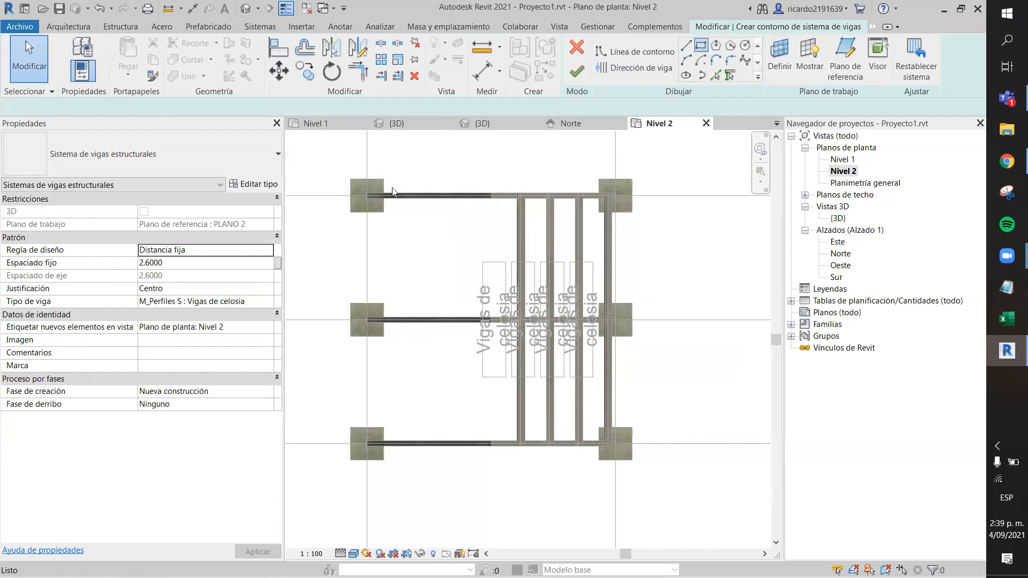
scroll(368, 224, up, 3)
scroll(368, 224, up, 1)
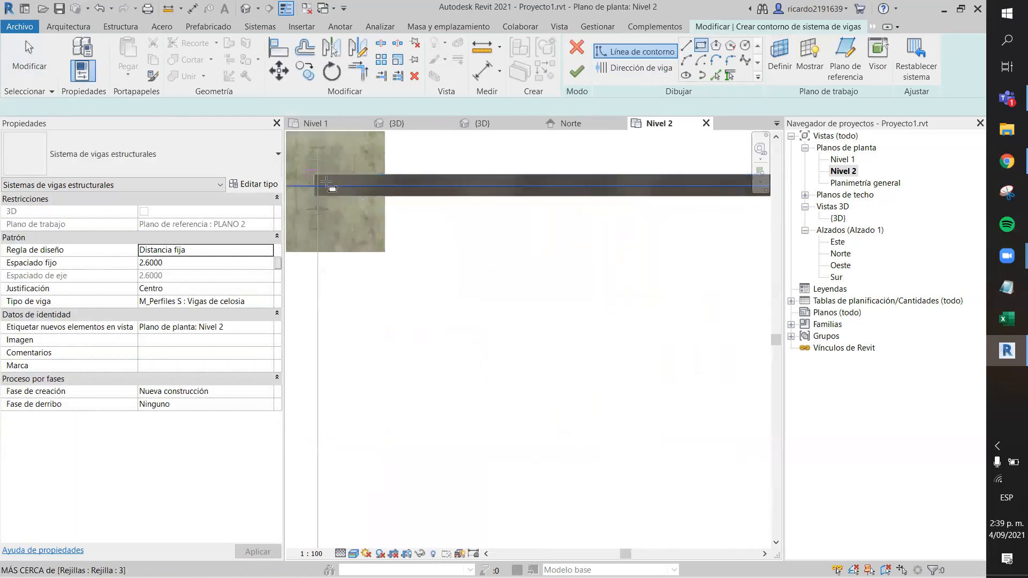
scroll(328, 180, up, 2)
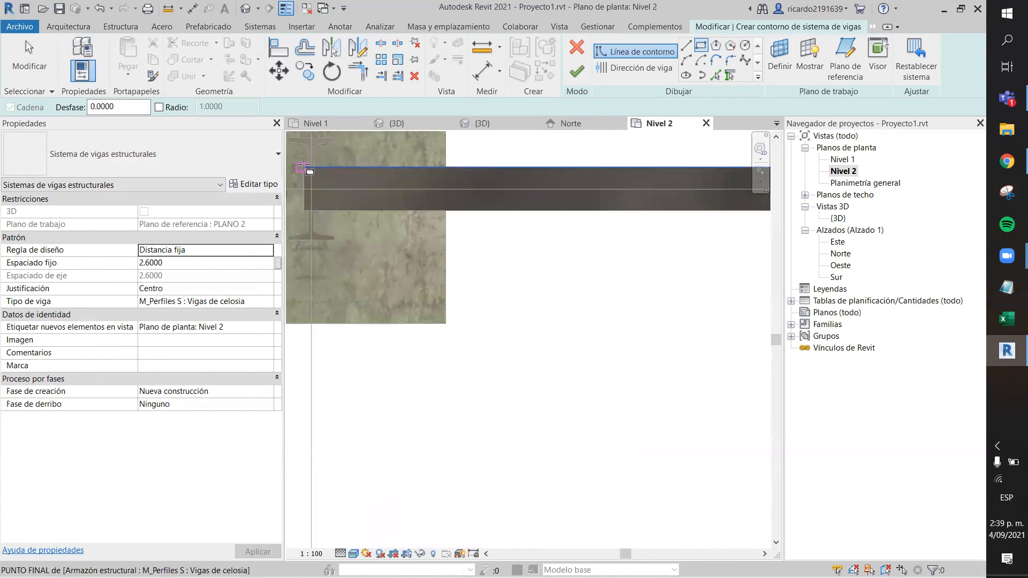
scroll(305, 166, up, 2)
click(303, 167)
scroll(480, 299, down, 5)
middle_drag(557, 360, 434, 203)
scroll(532, 361, down, 3)
scroll(532, 410, down, 2)
middle_drag(532, 410, 460, 275)
scroll(510, 357, up, 2)
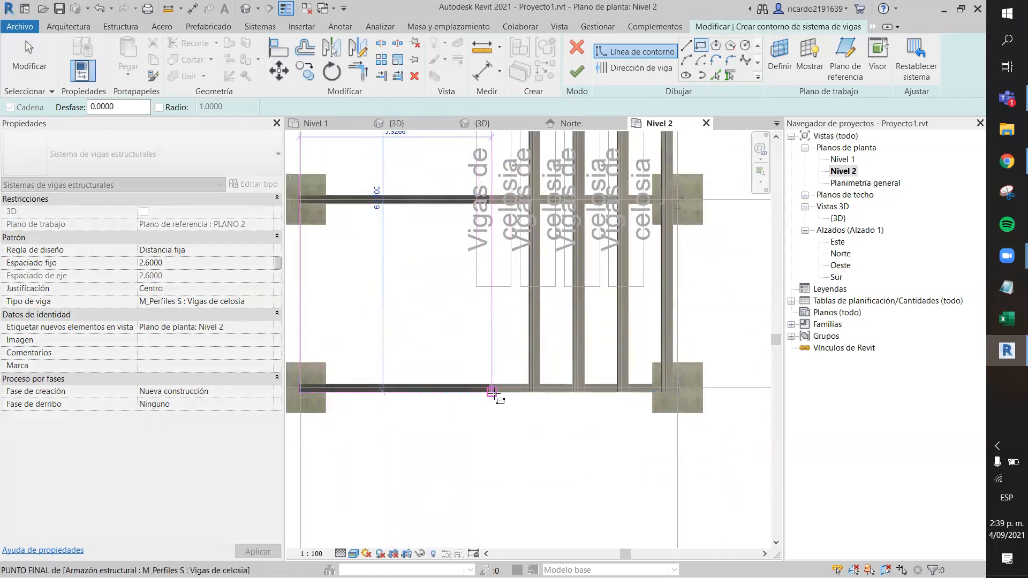
scroll(484, 393, down, 2)
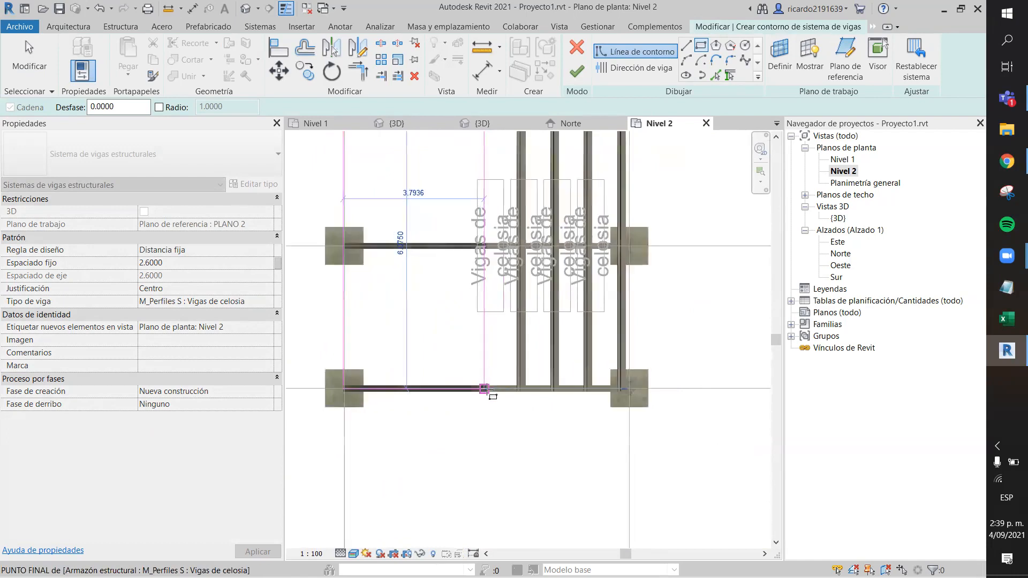
scroll(484, 393, up, 5)
click(490, 384)
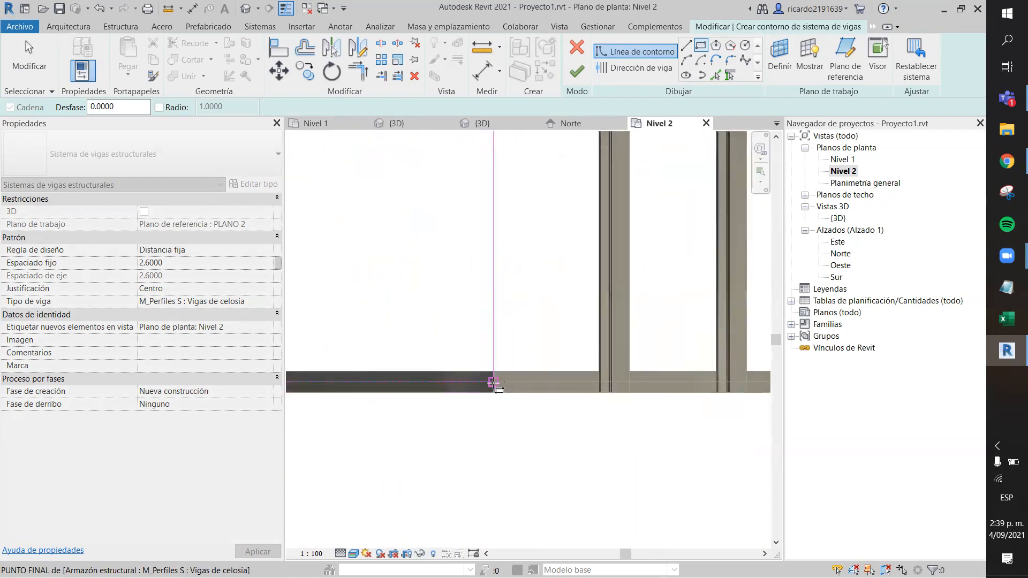
scroll(491, 386, up, 2)
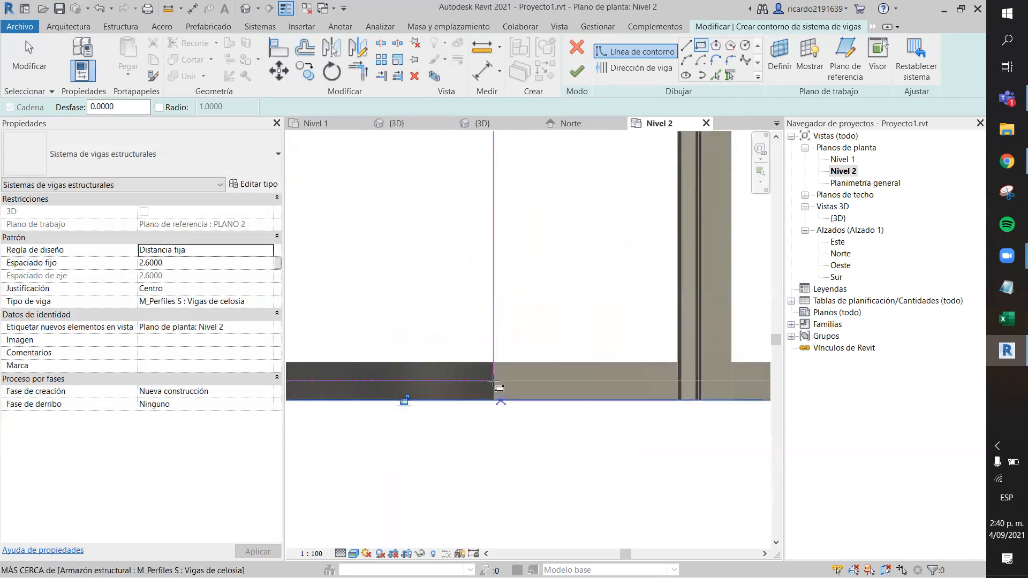
Step: Move the boundary line at the lower end truss in plan onto that truss's outer edge
key(Escape)
key(Escape)
click(438, 381)
scroll(438, 381, down, 2)
middle_drag(453, 283, 511, 216)
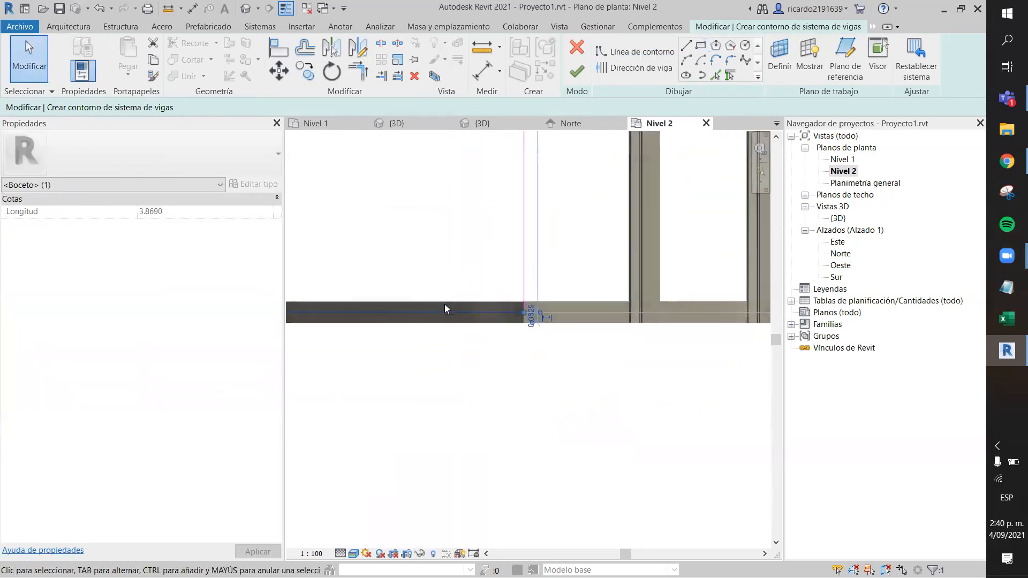
drag(441, 334, 439, 327)
click(445, 390)
scroll(445, 391, down, 4)
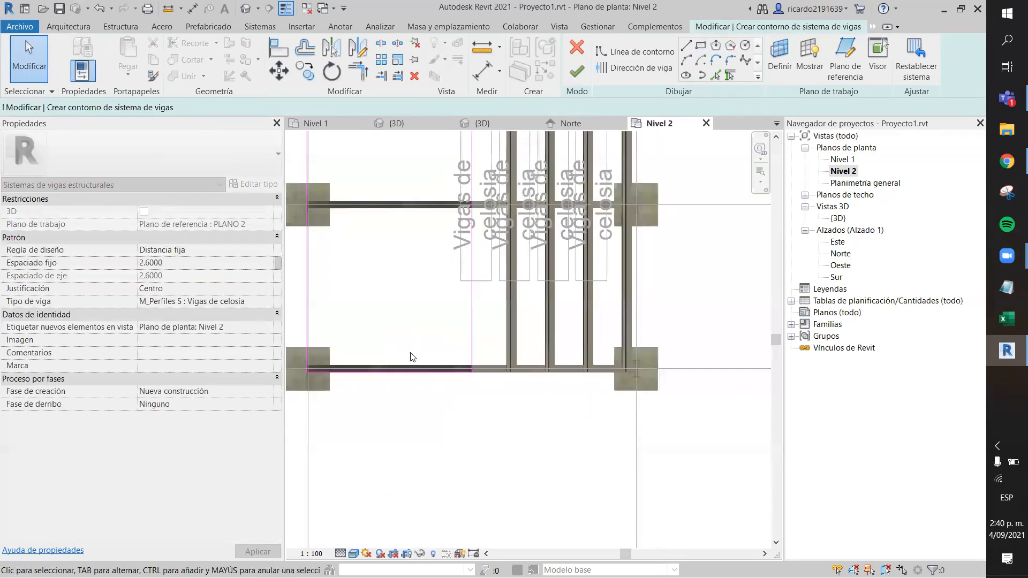
middle_drag(409, 302, 423, 353)
scroll(417, 344, down, 1)
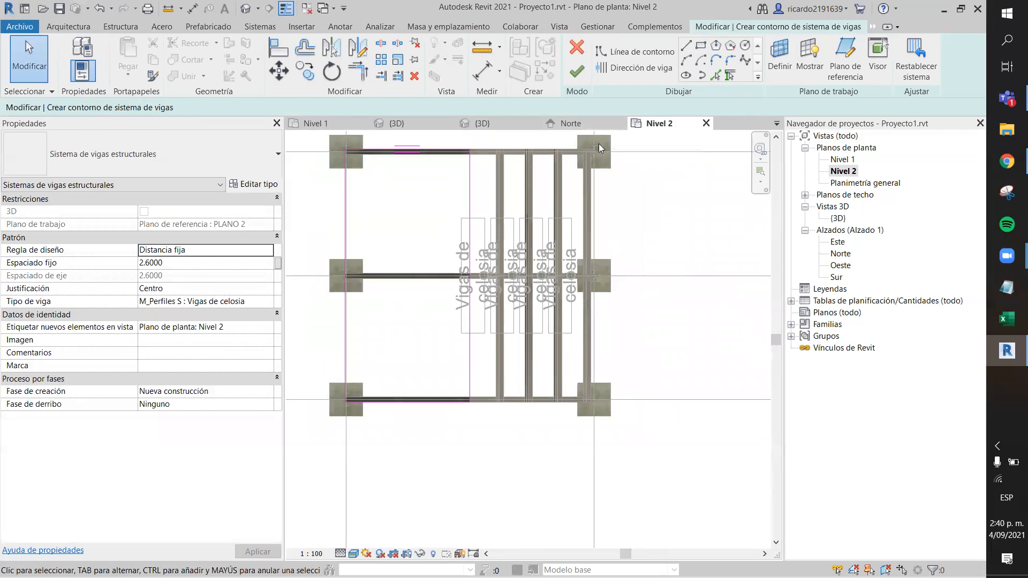
Step: Sketch the beam direction line parallel to the ridge from one end truss to the other, about 2.28 m from the eave boundary
click(634, 68)
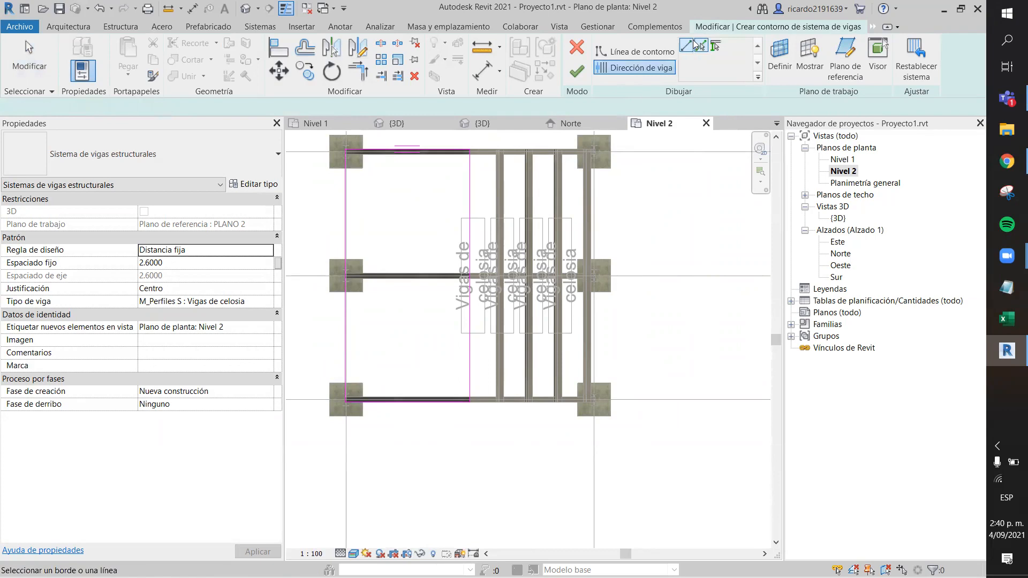
click(418, 400)
click(419, 141)
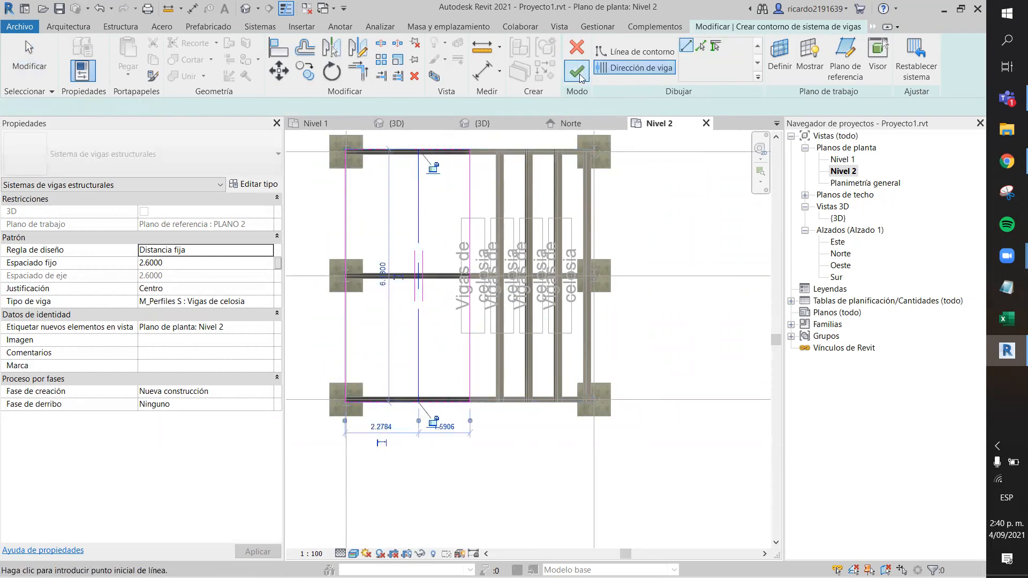
Step: Set the beam system's fixed spacing to 0.9 m, keep Centro justification, and finish the boundary sketch
click(185, 268)
text(0.)
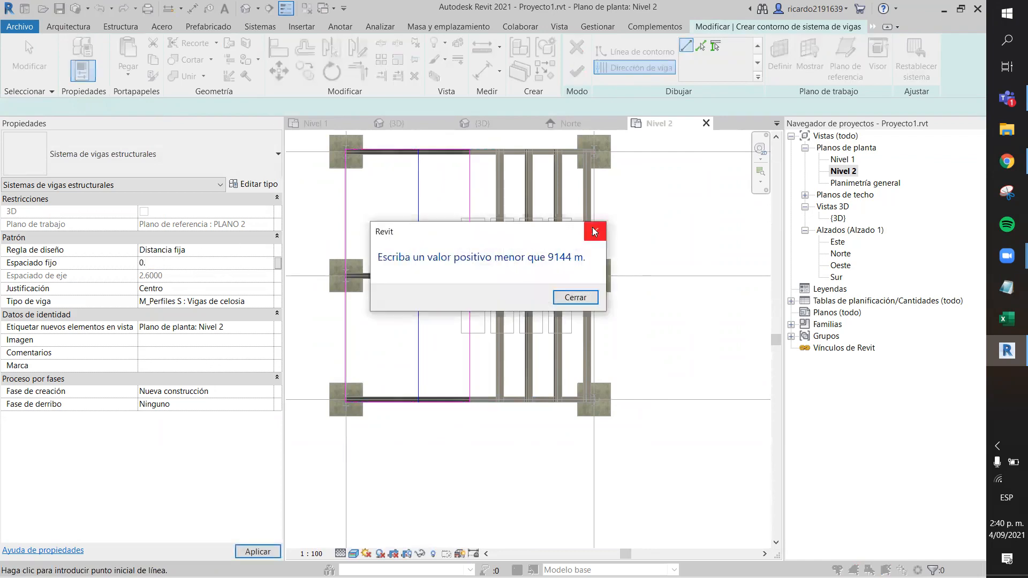
click(594, 232)
click(174, 267)
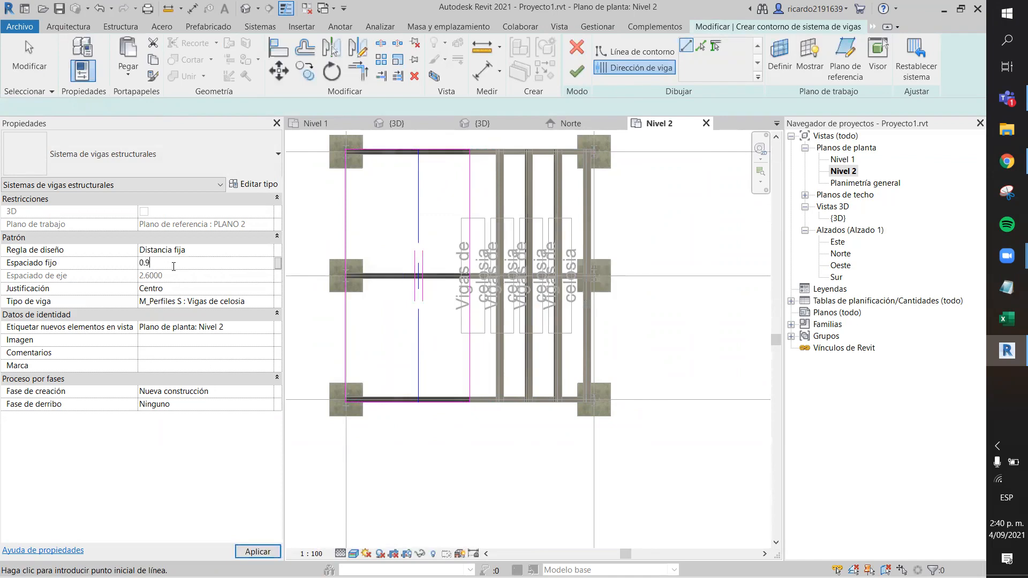
click(267, 289)
click(268, 288)
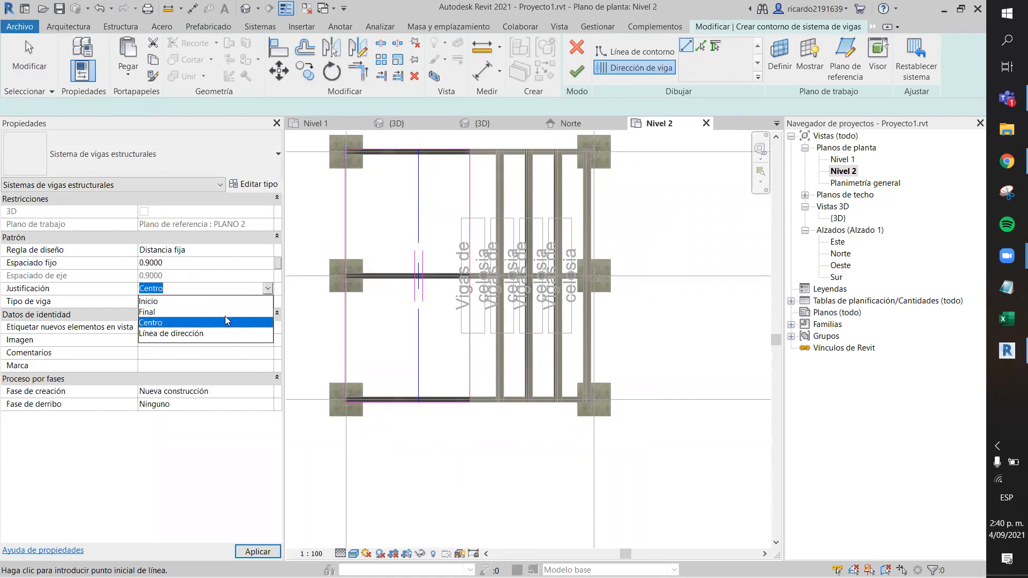
click(268, 290)
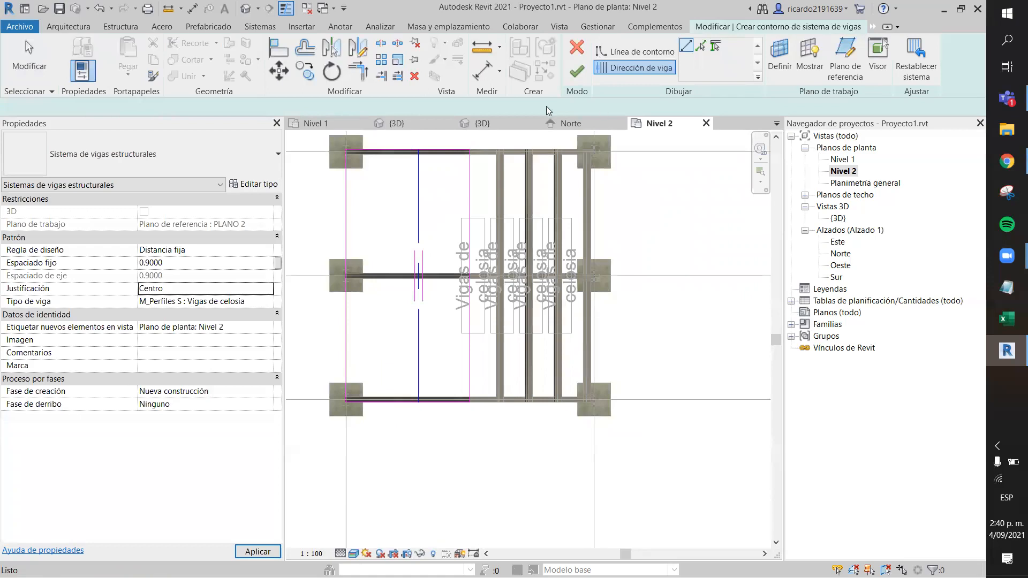
click(583, 73)
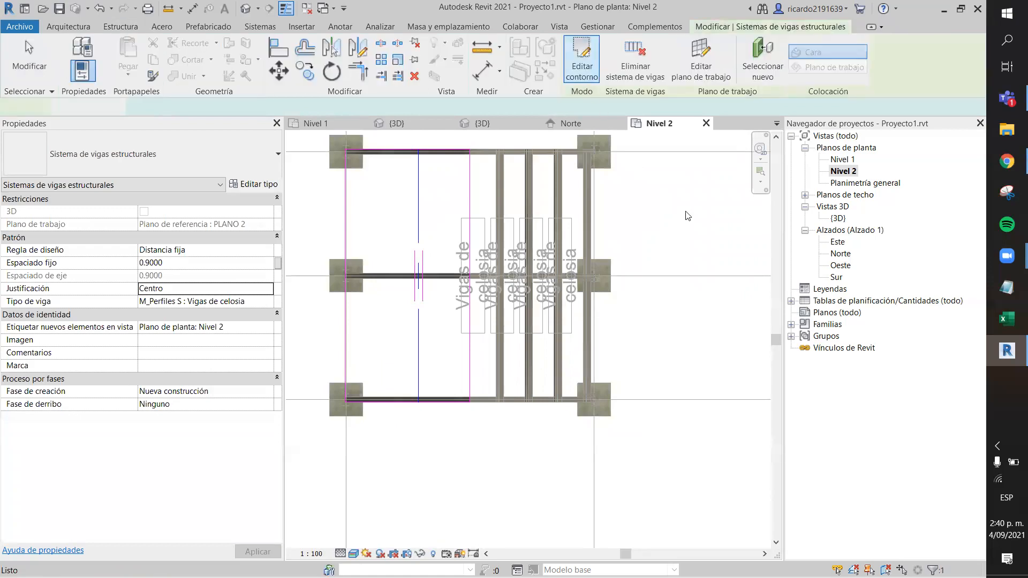
Step: Close the 3D view showing the isolated column and footing, and return to the 3D view of the complete structure
click(468, 125)
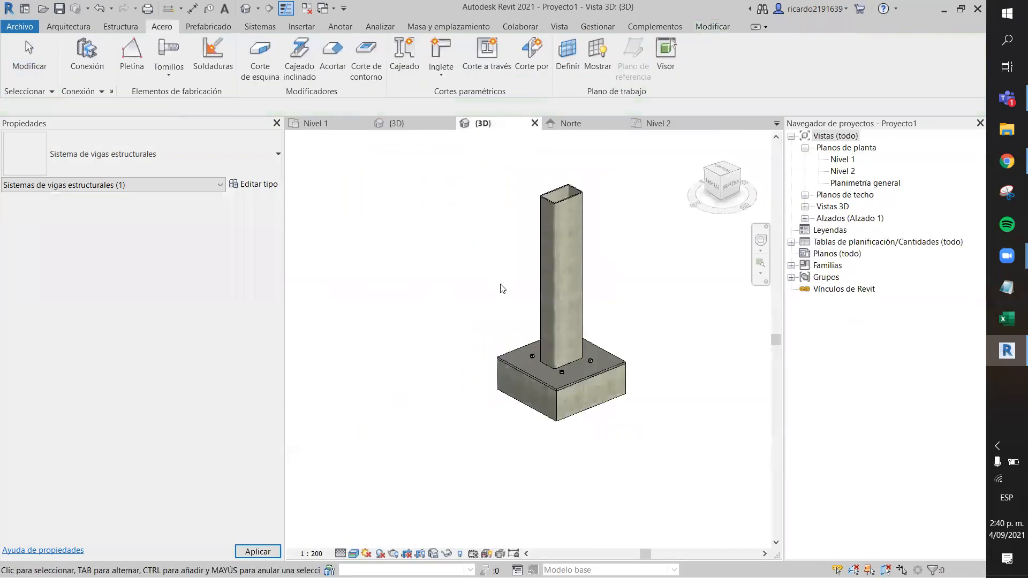
click(571, 124)
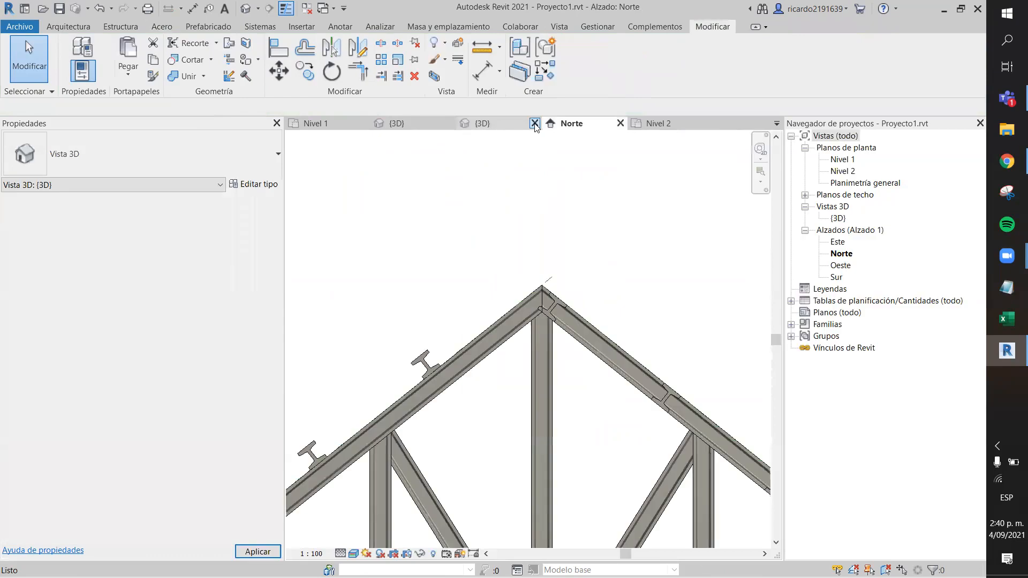
click(534, 124)
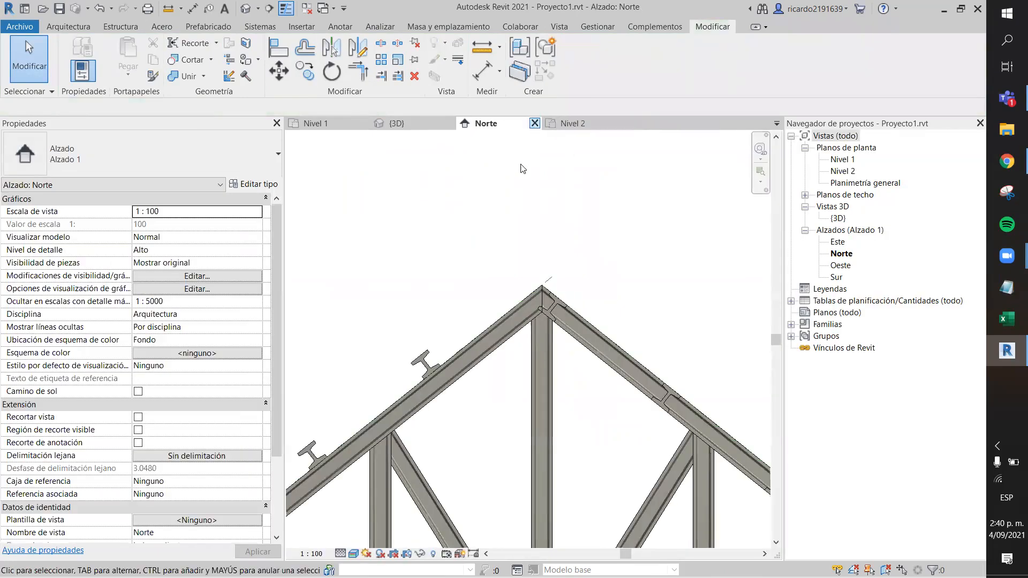
scroll(497, 242, down, 2)
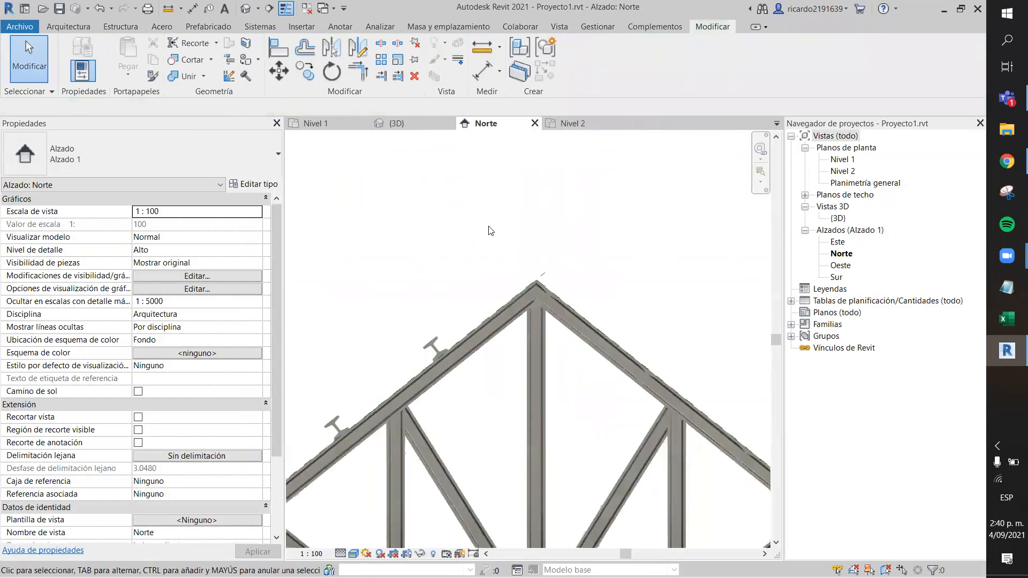
click(421, 124)
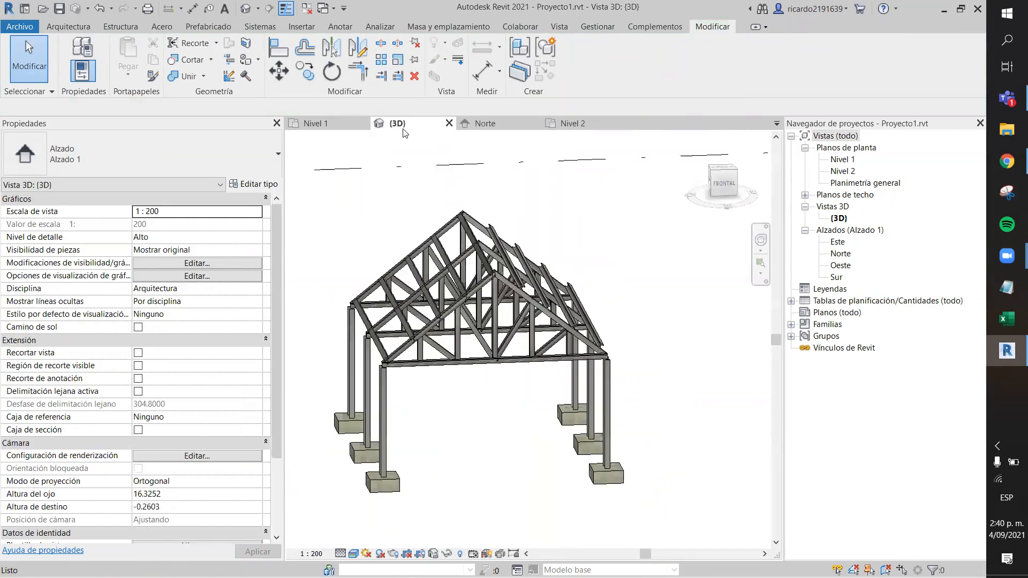
Step: Set the Z justification of the four new roof beams on the second slope to Parte inferior
middle_drag(403, 197, 439, 214)
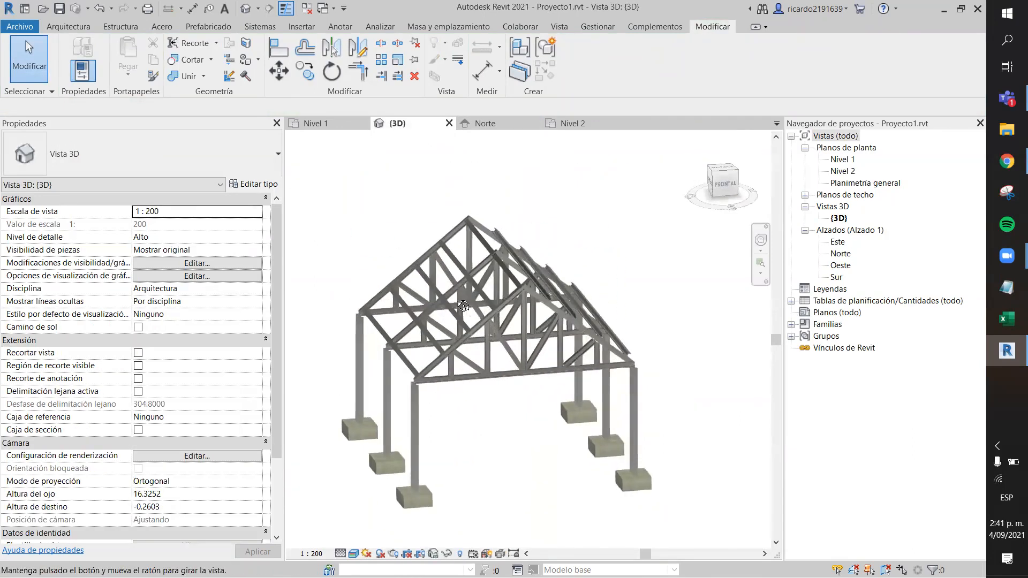
scroll(485, 310, up, 5)
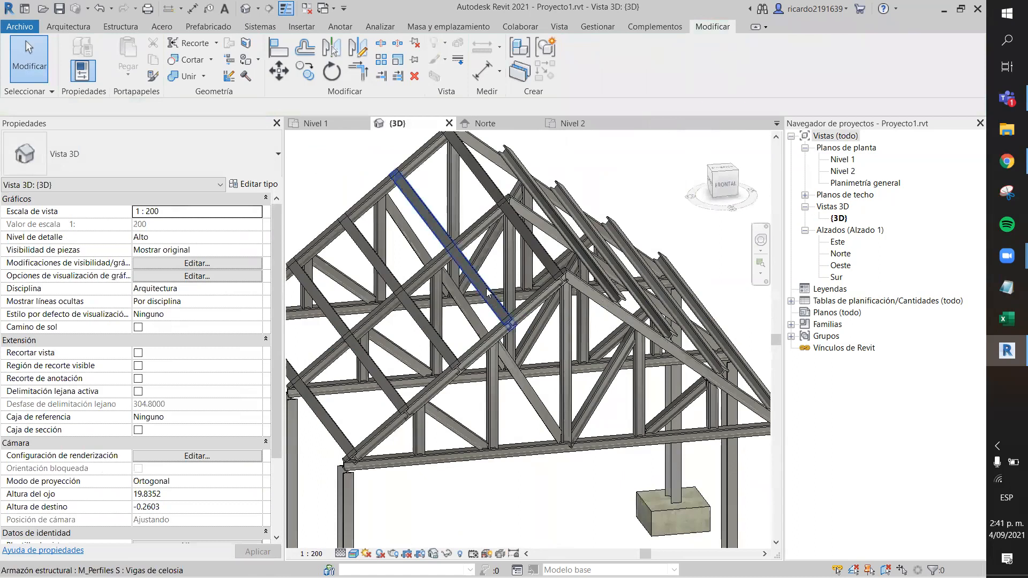
click(487, 292)
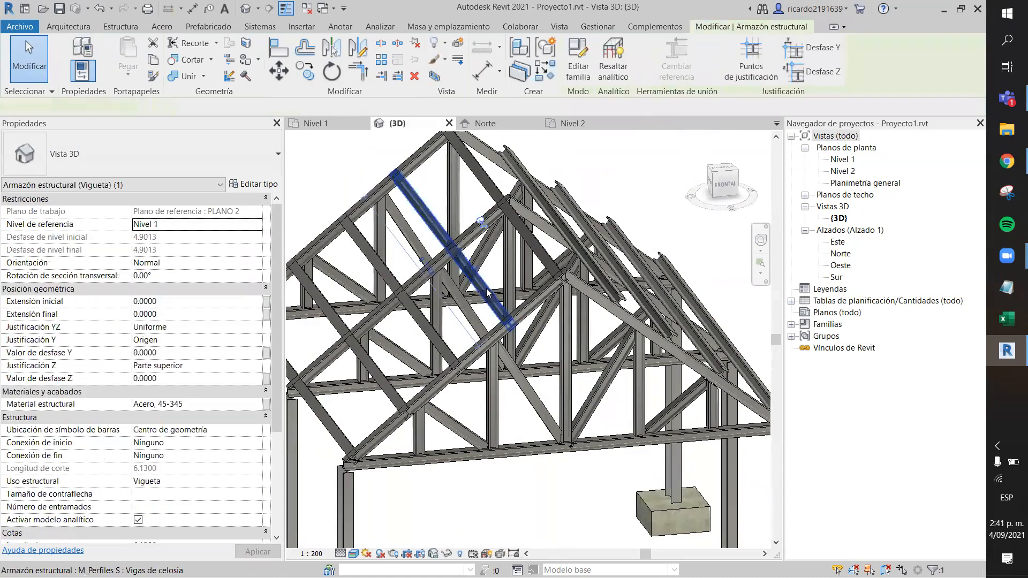
ctrl+click(433, 338)
ctrl+click(388, 381)
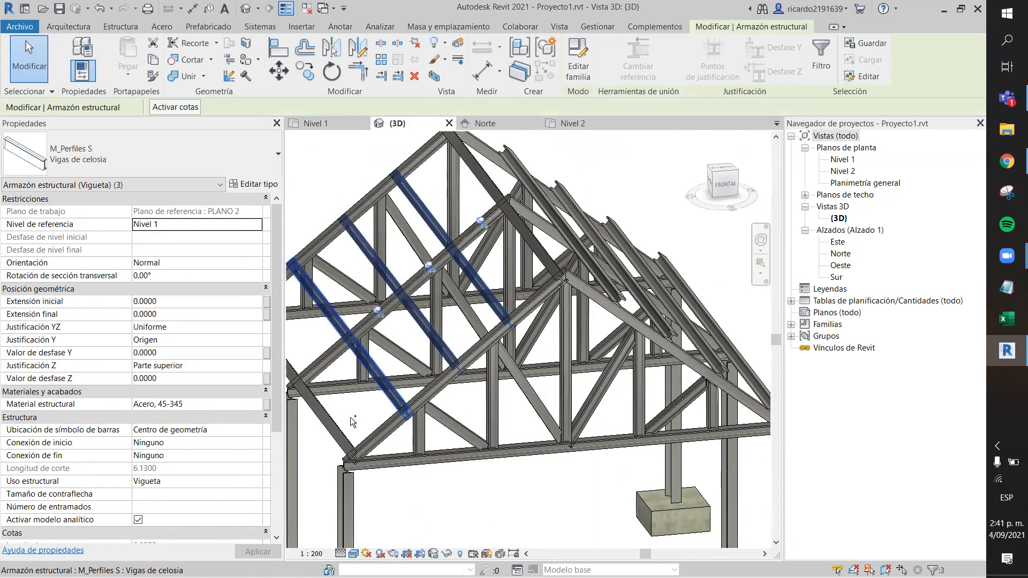
ctrl+click(341, 429)
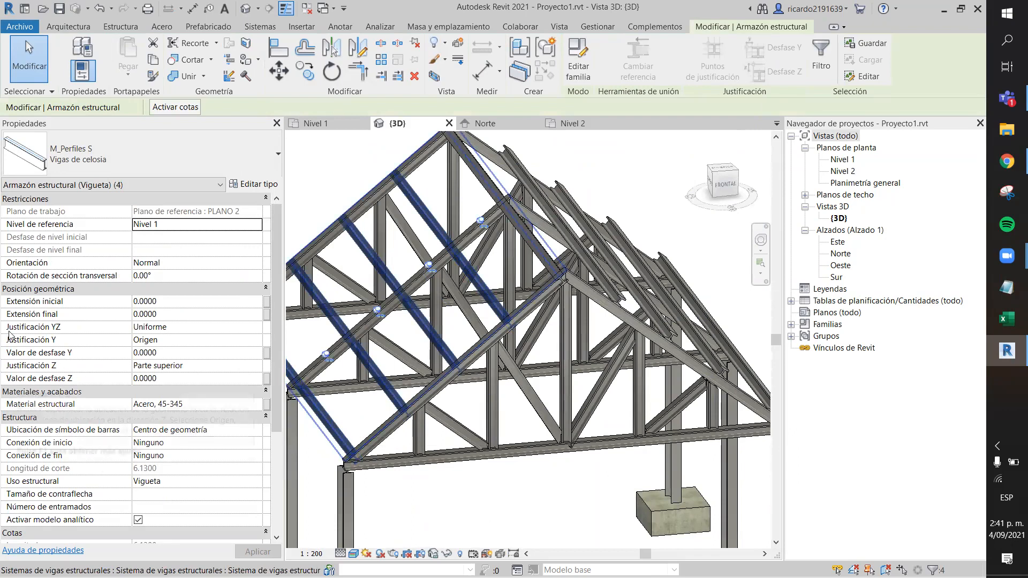
mouse_move(12, 339)
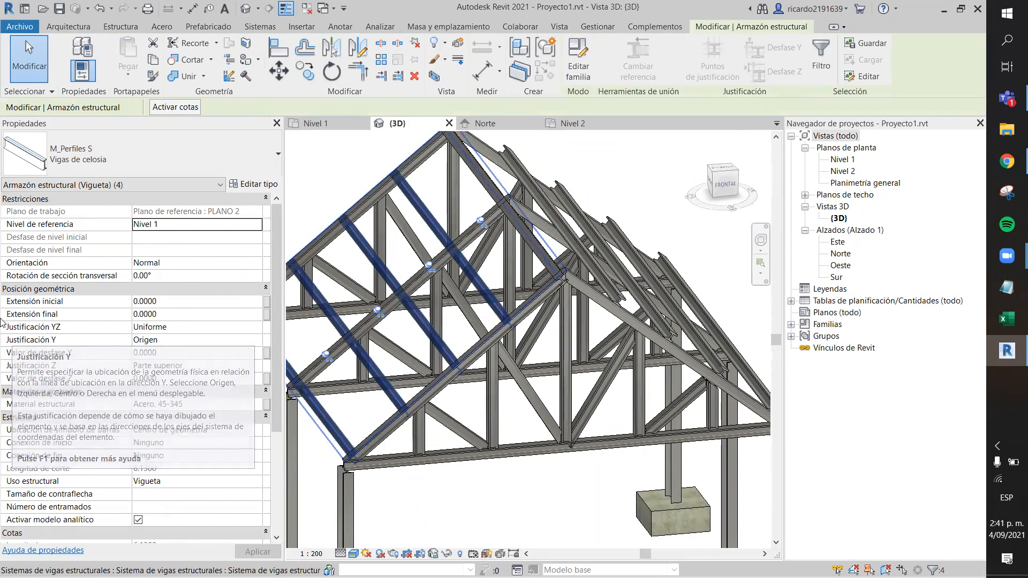
mouse_move(27, 303)
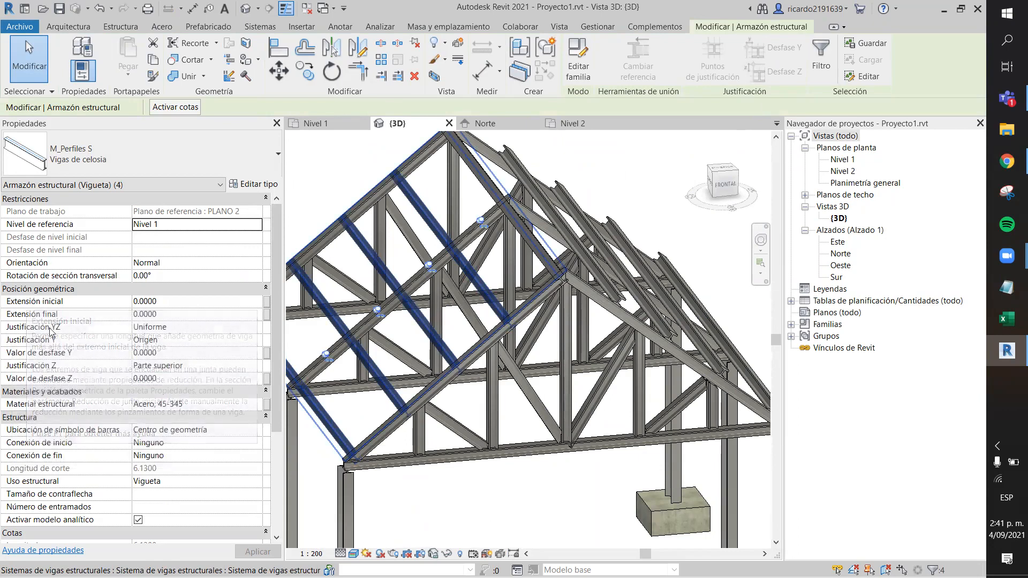
click(259, 366)
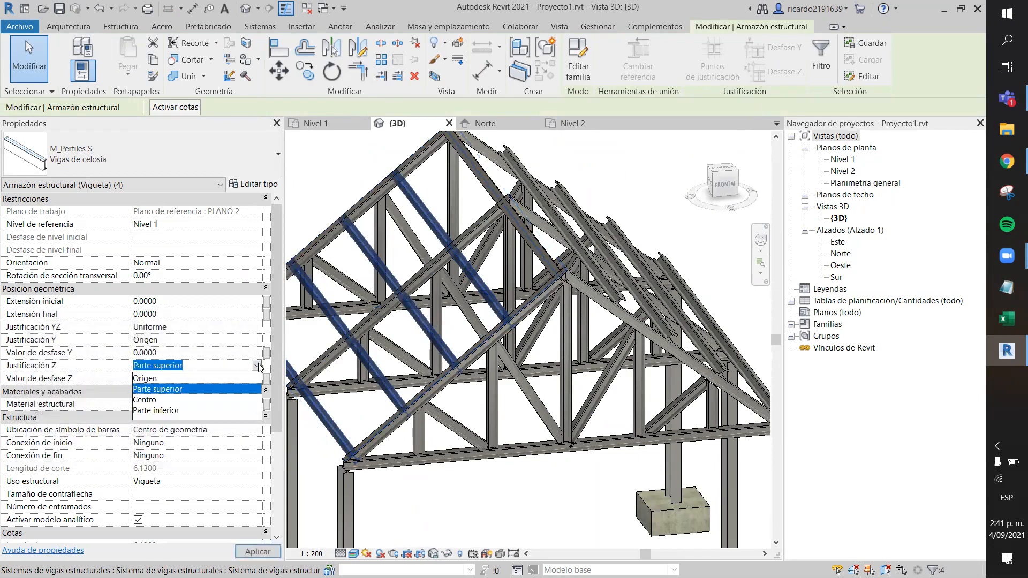
click(178, 411)
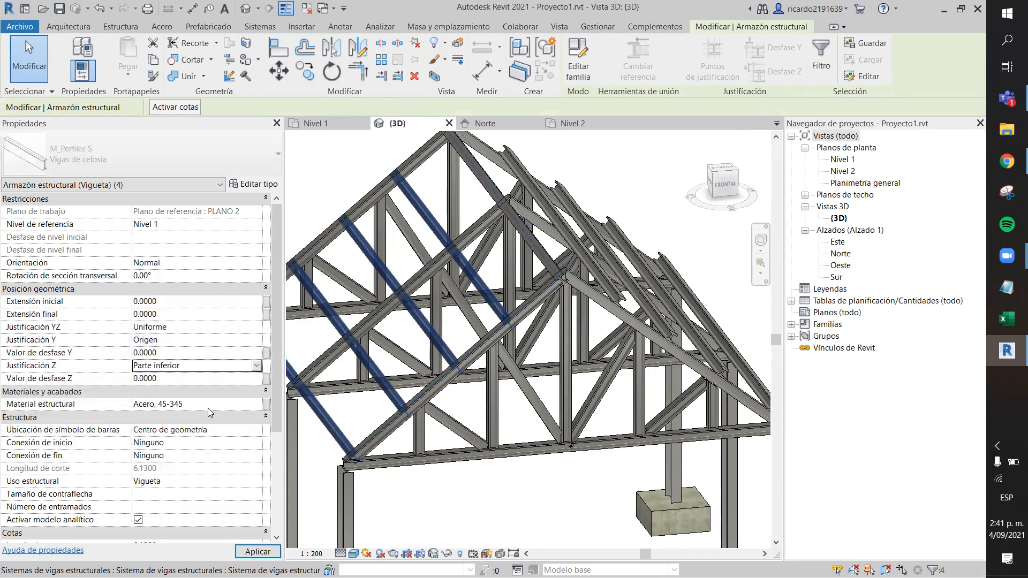
click(257, 551)
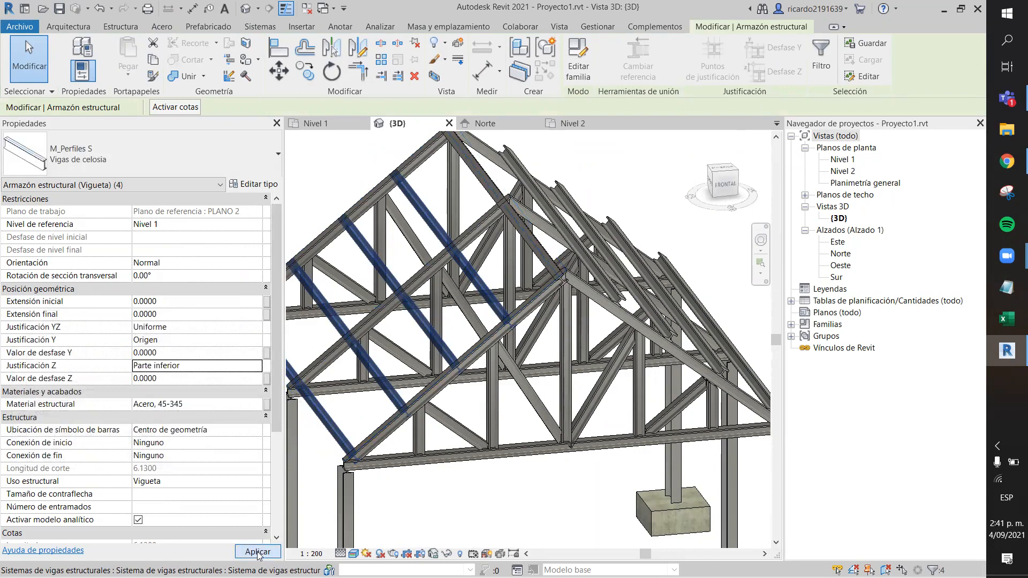
click(488, 505)
Step: Examine the beams on both roof slopes and how they rest on the trusses from several 3D angles
scroll(490, 506, down, 5)
mouse_move(508, 519)
shift+middle_down()
mouse_move(480, 468)
mouse_move(518, 521)
shift+middle_up()
scroll(521, 418, up, 3)
shift+middle_drag(635, 254, 624, 289)
scroll(462, 449, down, 2)
scroll(602, 254, down, 3)
scroll(456, 325, up, 4)
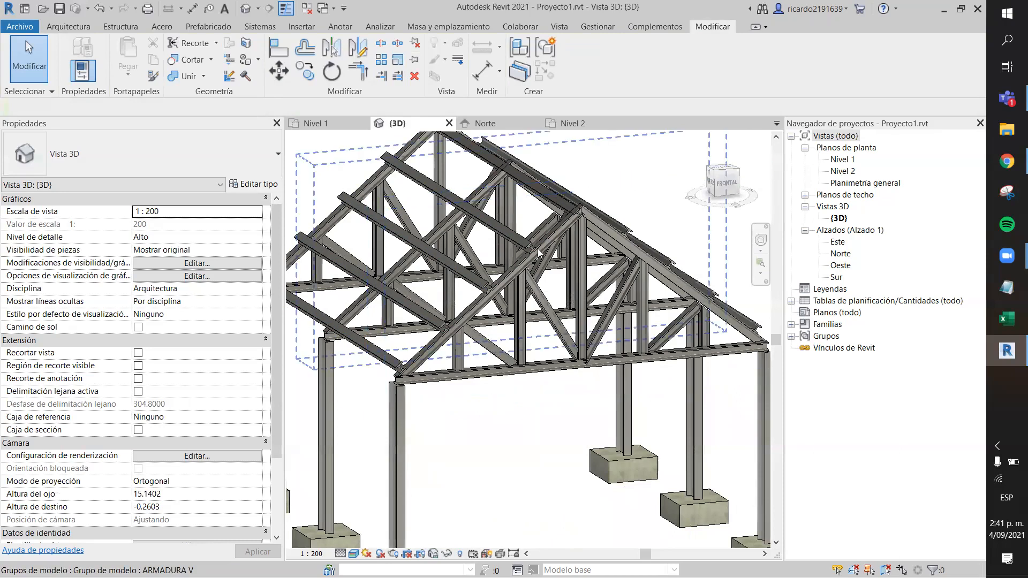
scroll(594, 369, down, 3)
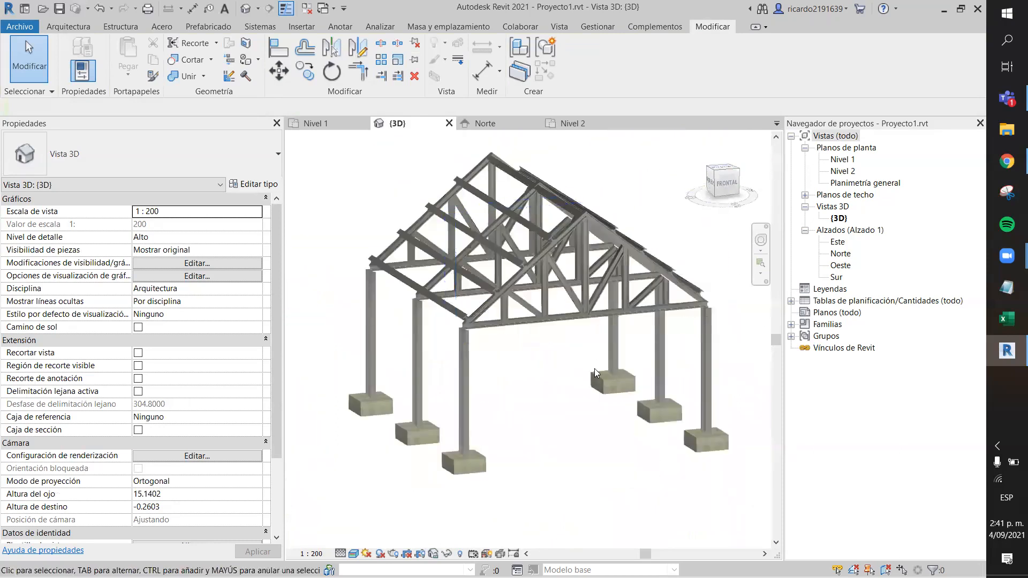
shift+middle_drag(502, 442, 468, 458)
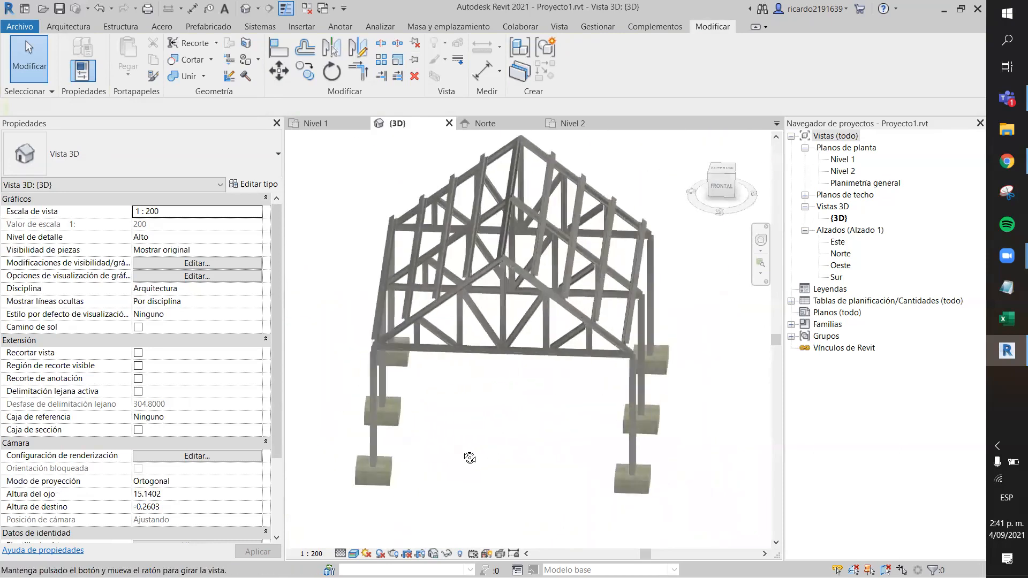
Step: Try to delete the joist running along the roof ridge from the PLANO 2 beam system
scroll(509, 226, up, 4)
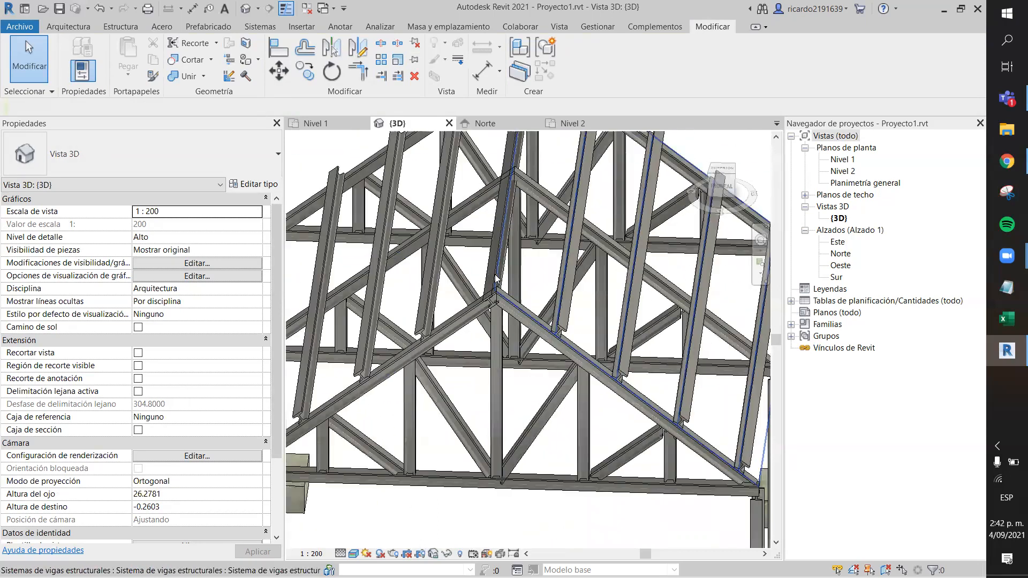
click(495, 248)
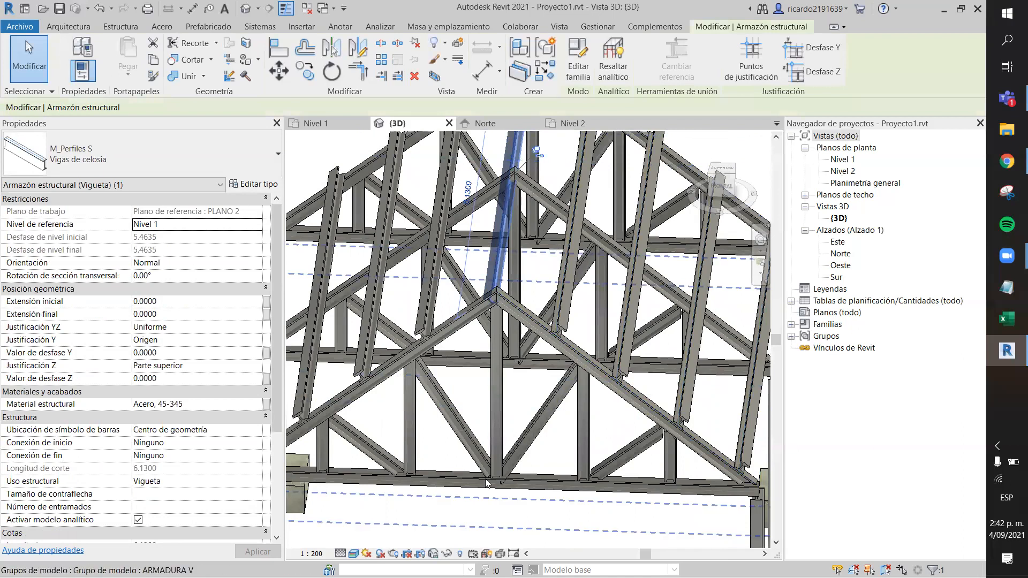
key(Delete)
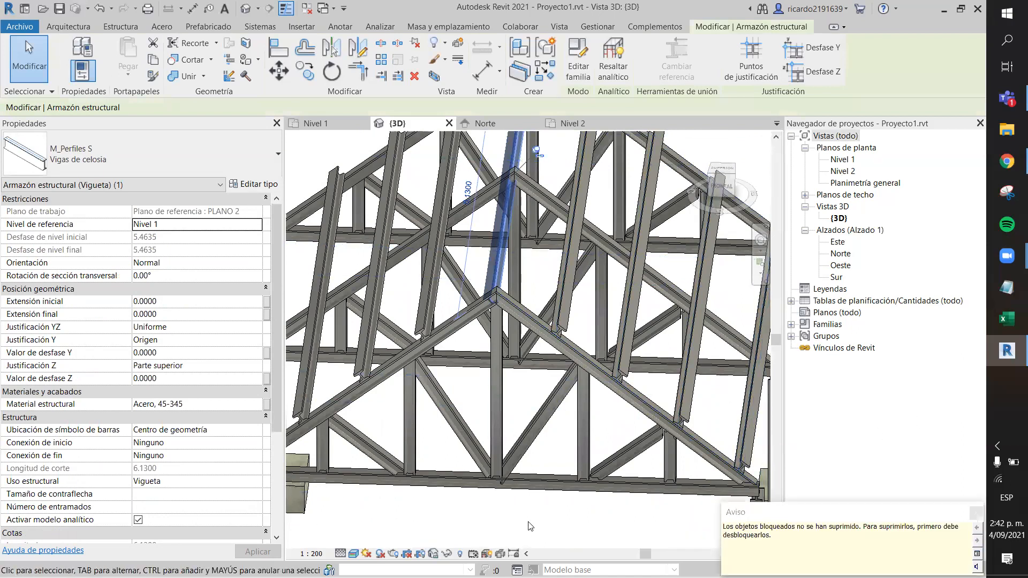
key(Escape)
Step: Set the Justificación of the beam system on reference plane PLANO 2 to Final
scroll(447, 384, down, 2)
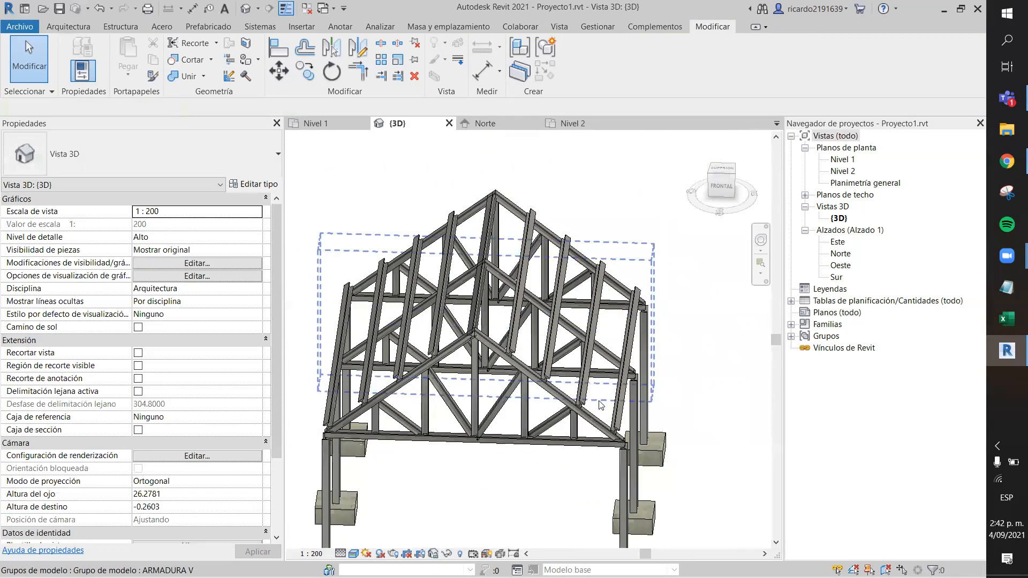
click(628, 431)
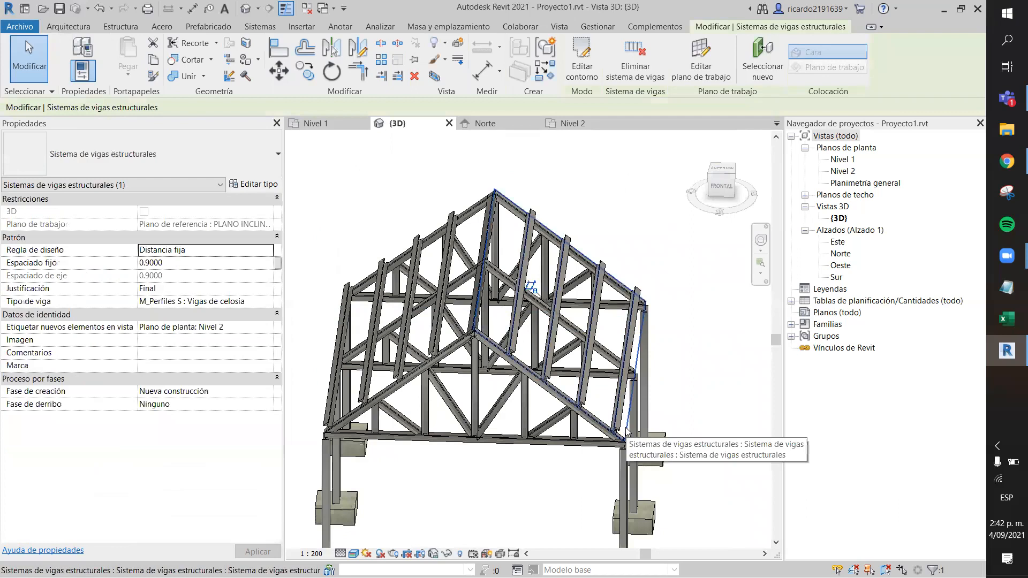
click(527, 479)
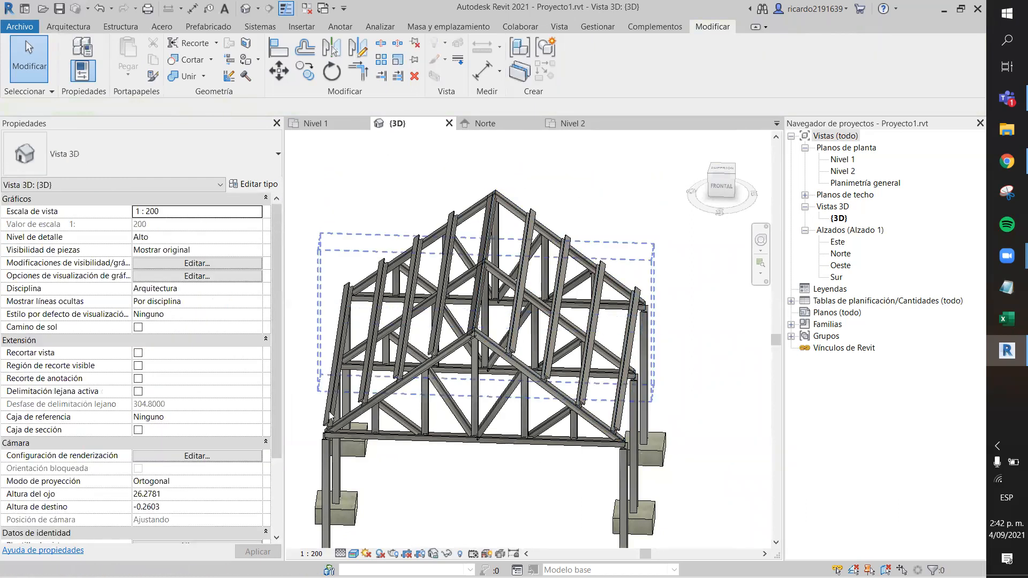
shift+middle_drag(316, 425, 380, 412)
click(380, 414)
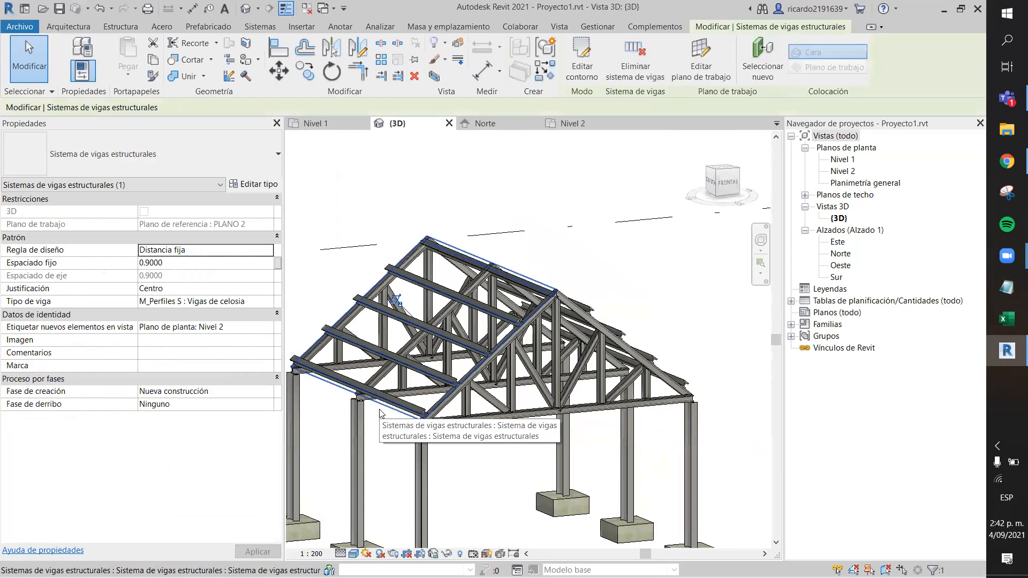
click(268, 290)
click(267, 289)
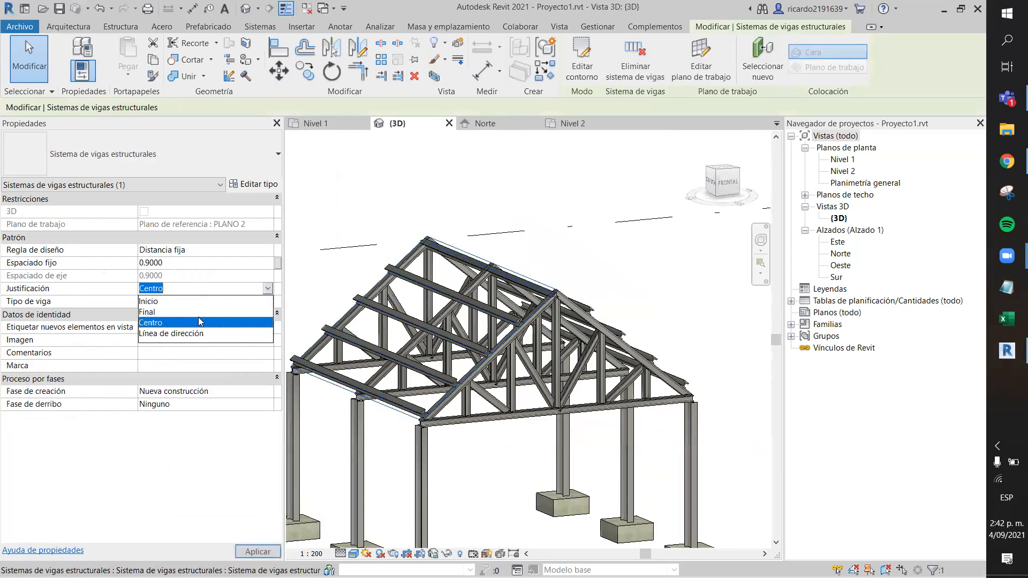
click(172, 312)
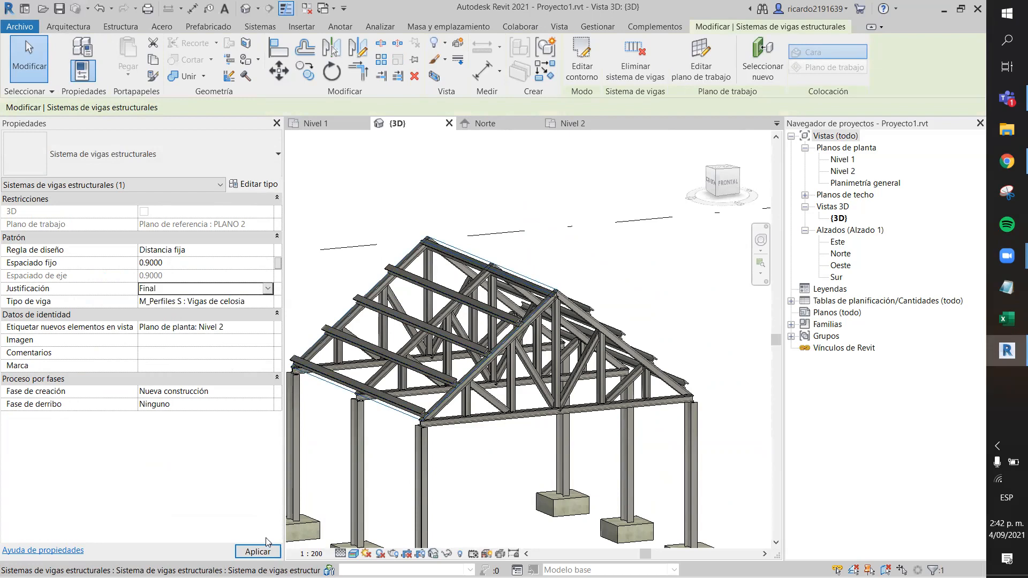
click(257, 551)
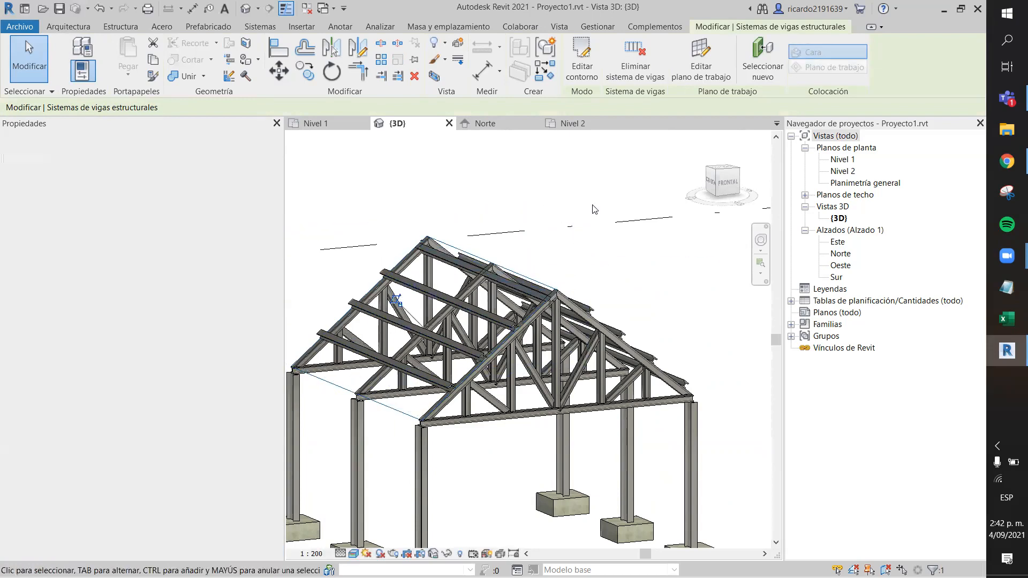
Step: Set the Justificación Z of the uppermost joist in the PLANO 2 beam system to Parte inferior
scroll(560, 406, down, 3)
shift+middle_drag(560, 405, 493, 481)
scroll(580, 226, up, 3)
mouse_move(544, 242)
shift+middle_down()
mouse_move(572, 232)
mouse_move(556, 275)
mouse_move(555, 231)
shift+middle_up()
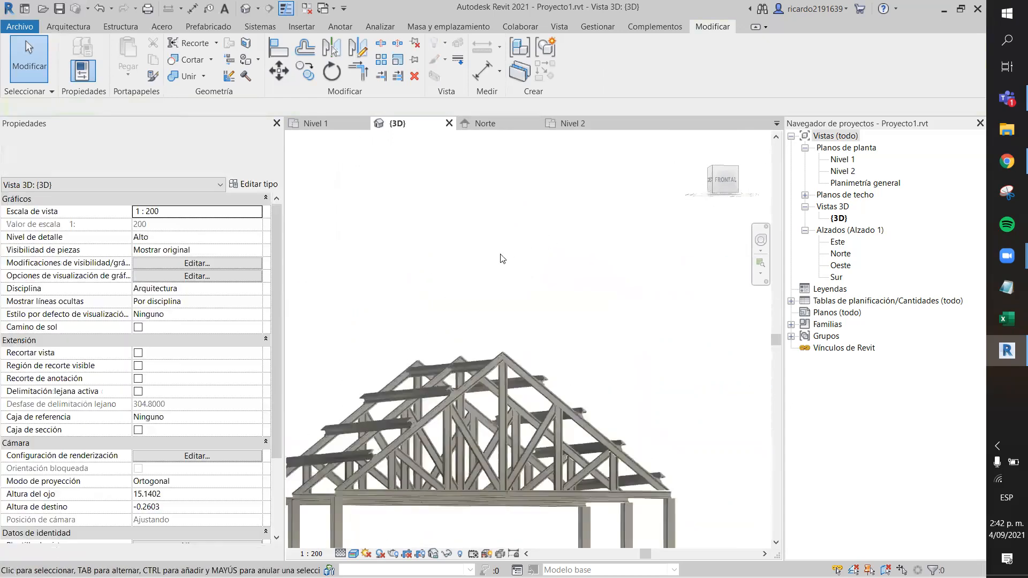
scroll(500, 251, up, 4)
key(Tab)
click(448, 349)
middle_drag(447, 349, 543, 214)
scroll(545, 214, down, 3)
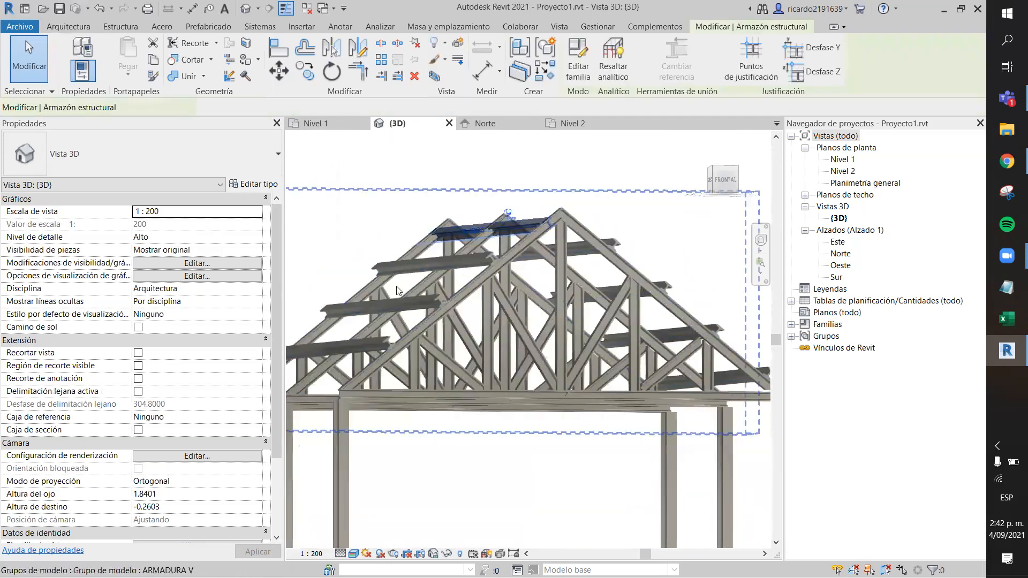
click(256, 365)
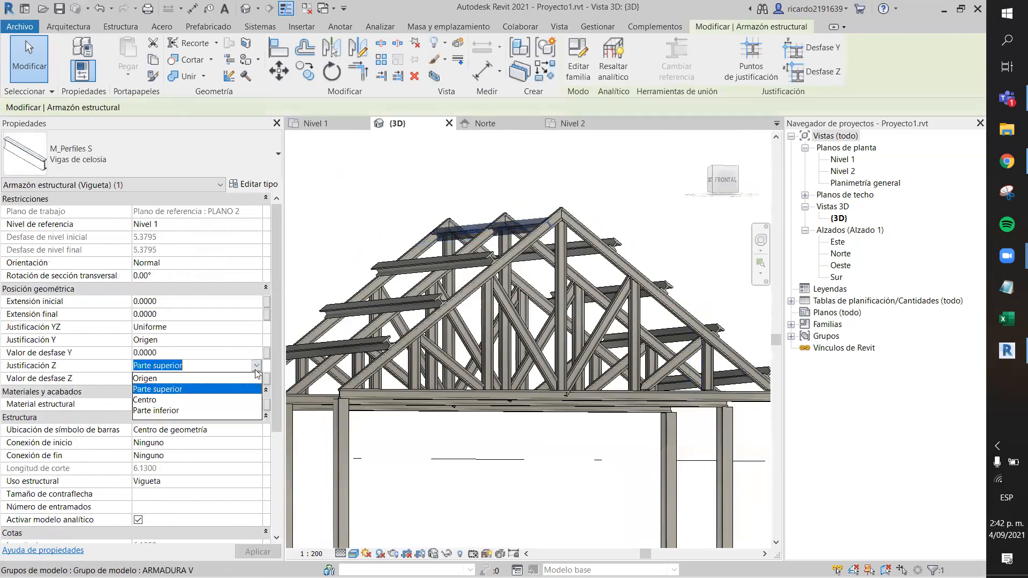
click(203, 411)
click(254, 550)
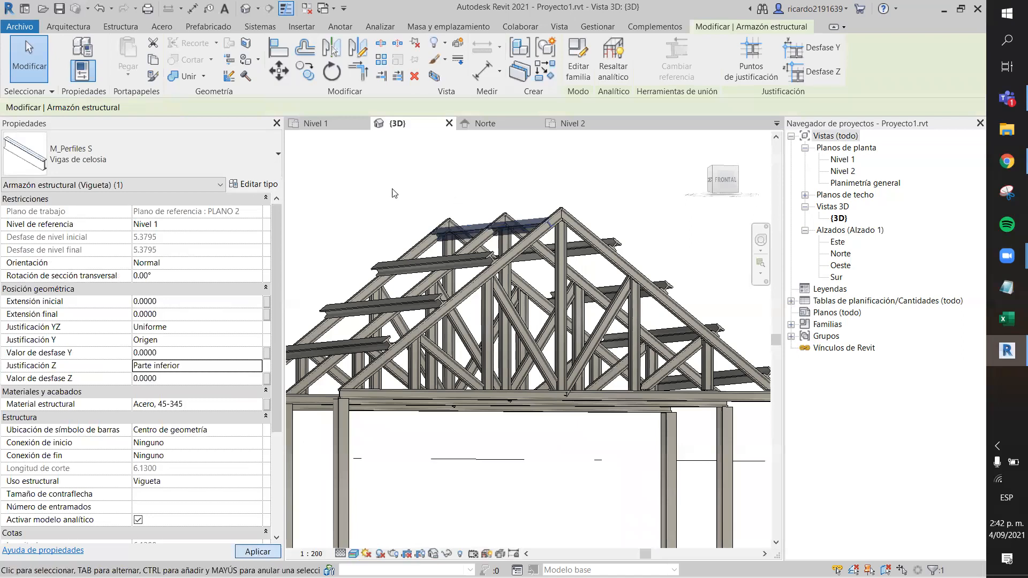
click(584, 201)
Step: Examine the joists on both roof slopes and the whole truss structure from several angles in the 3D view
scroll(584, 201, down, 3)
shift+middle_drag(562, 486, 530, 541)
shift+middle_drag(553, 464, 558, 469)
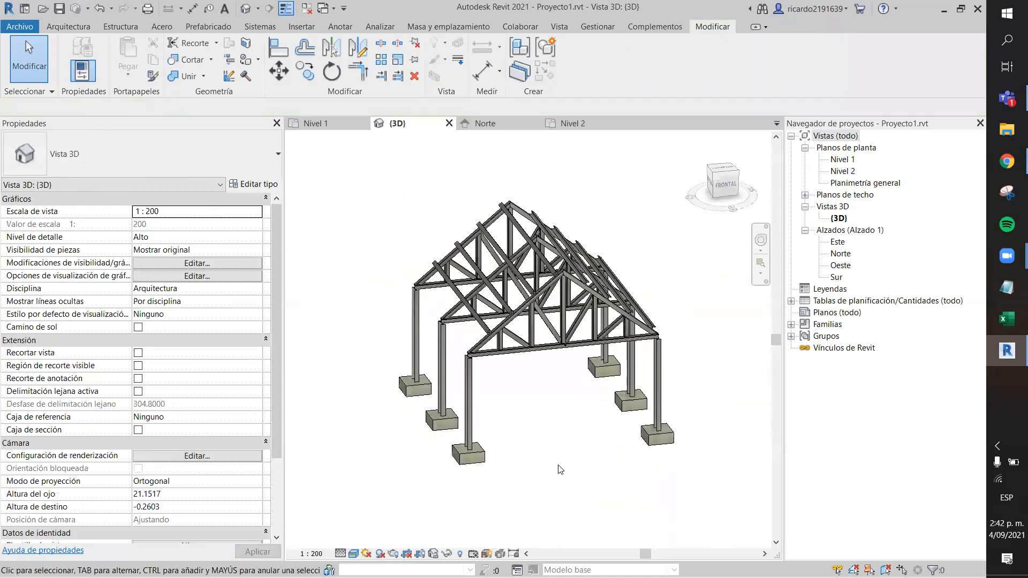
middle_drag(428, 207, 339, 214)
middle_drag(608, 336, 631, 367)
scroll(610, 286, up, 3)
middle_drag(537, 227, 621, 226)
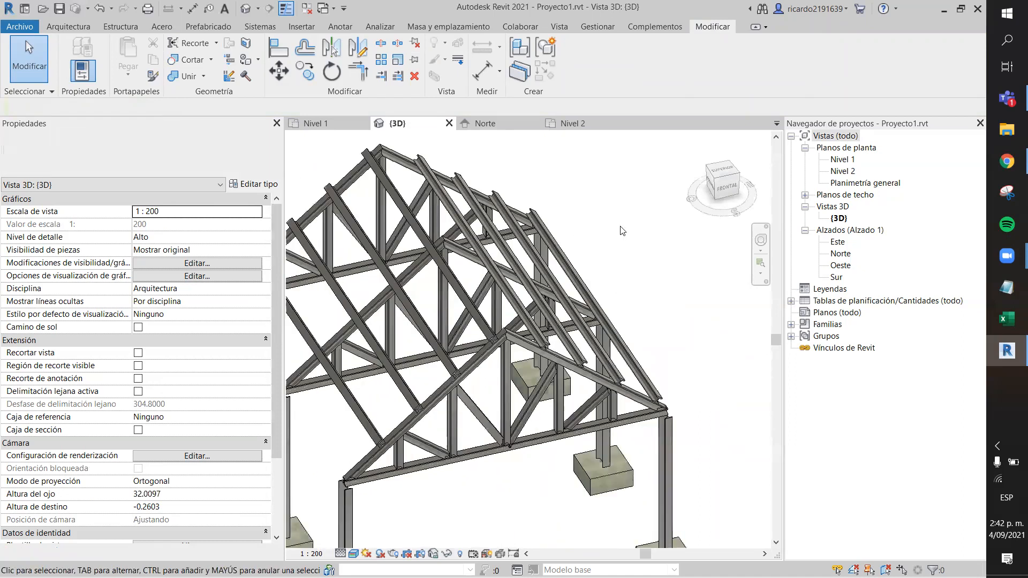
shift+middle_drag(624, 263, 615, 244)
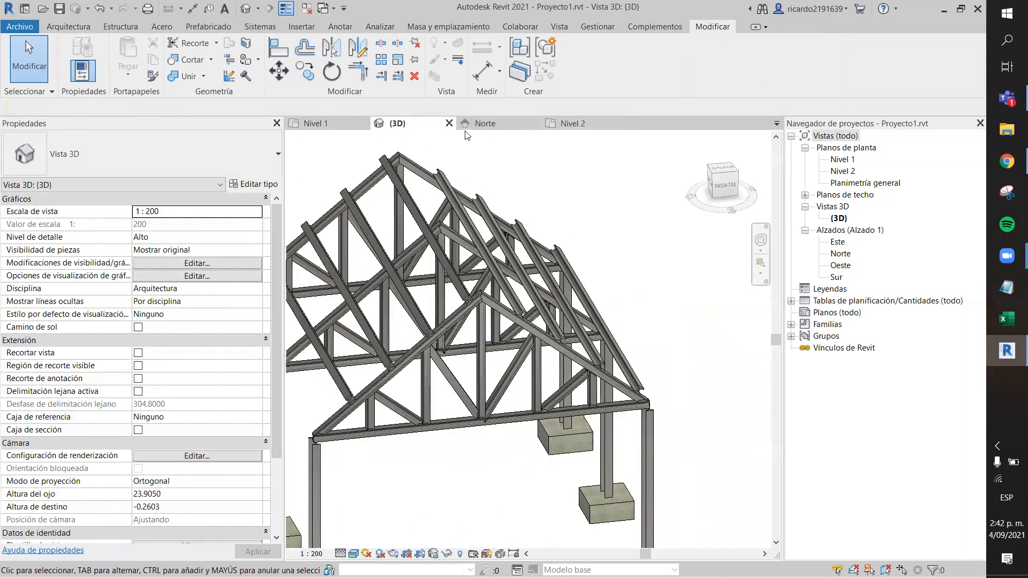
scroll(629, 258, down, 2)
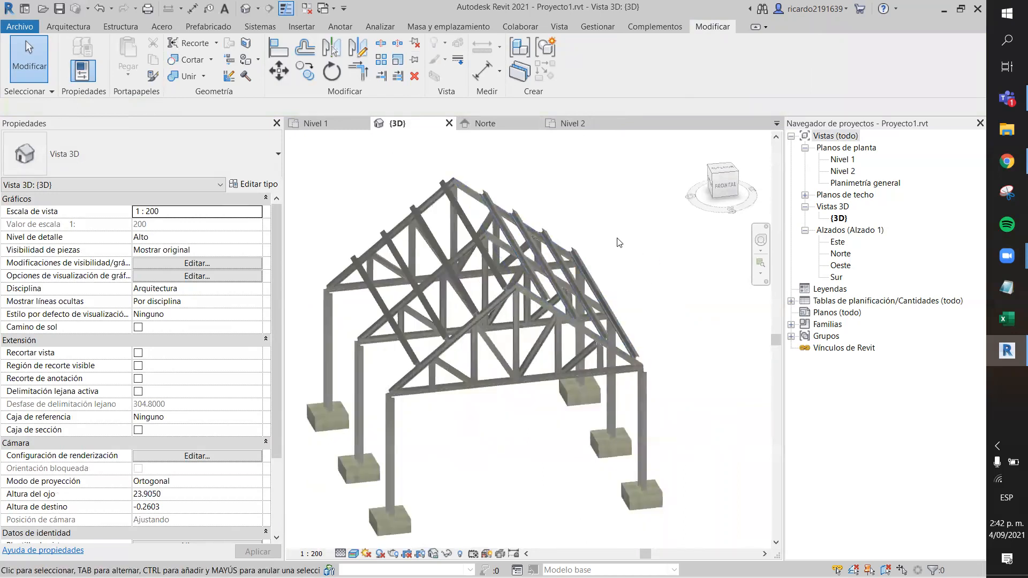
scroll(608, 238, down, 2)
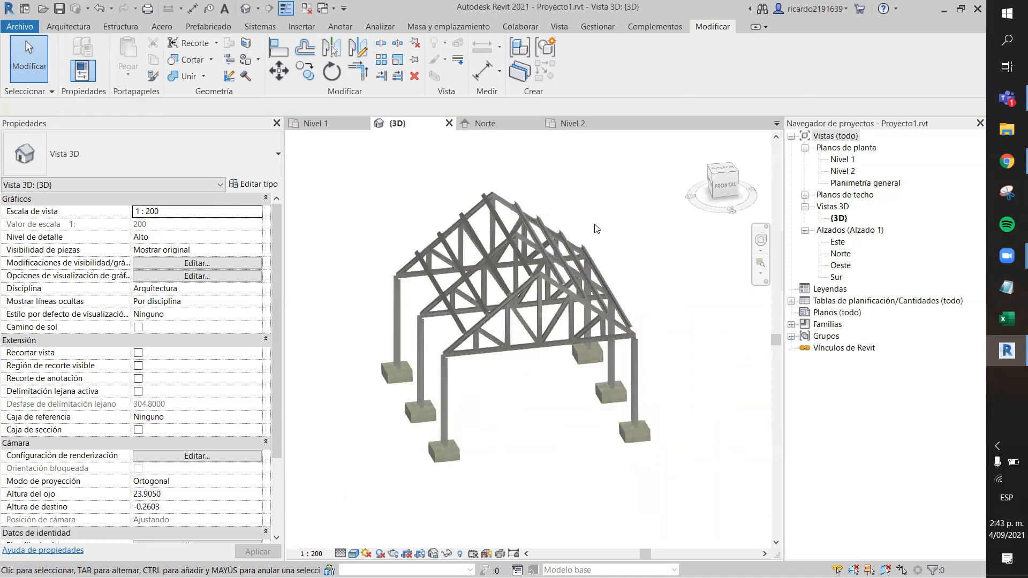
scroll(573, 217, down, 1)
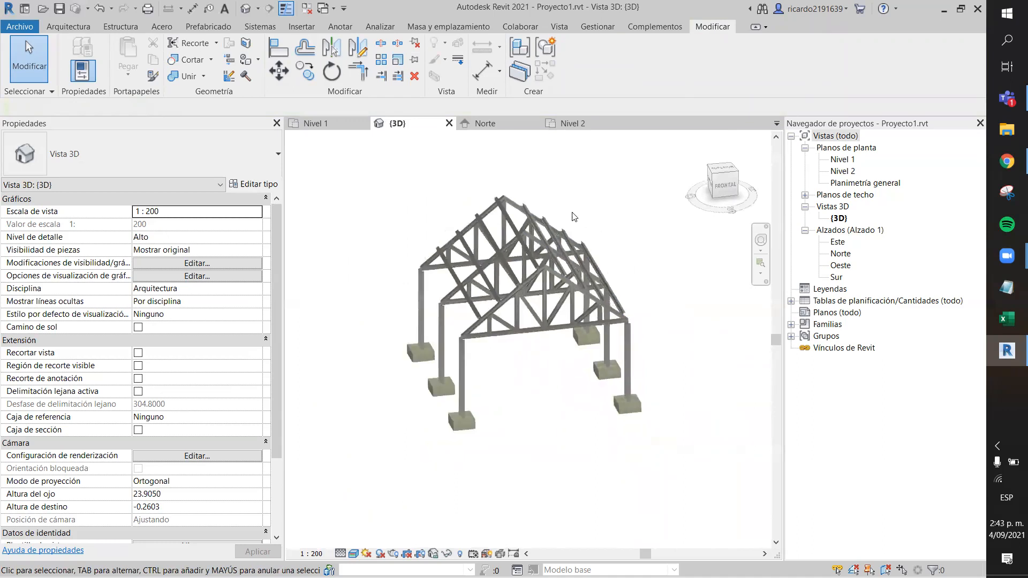
Step: Open the Nivel 2 floor plan and try to start a roof (Cubierta) there
double_click(842, 171)
scroll(573, 345, down, 2)
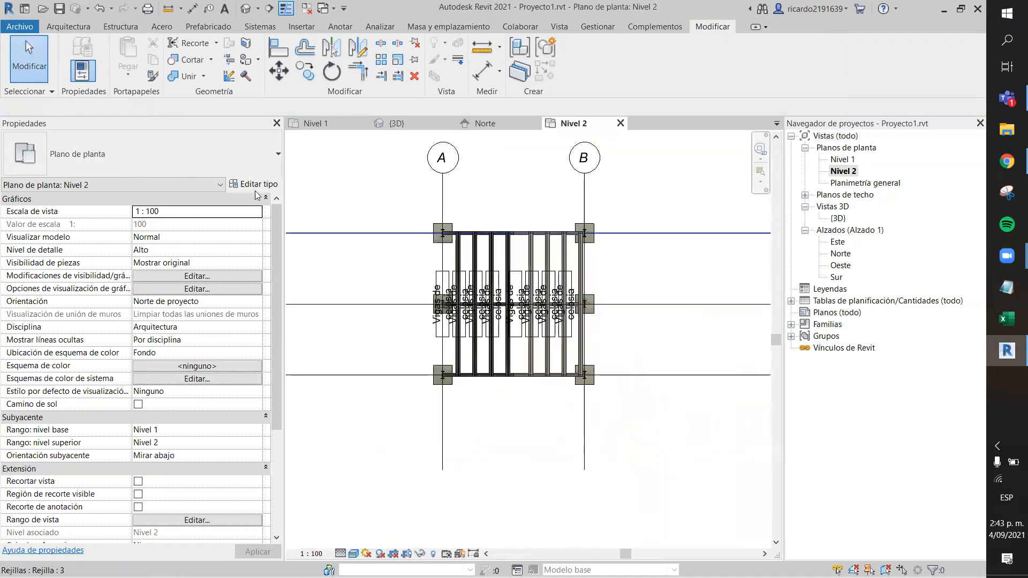
click(122, 28)
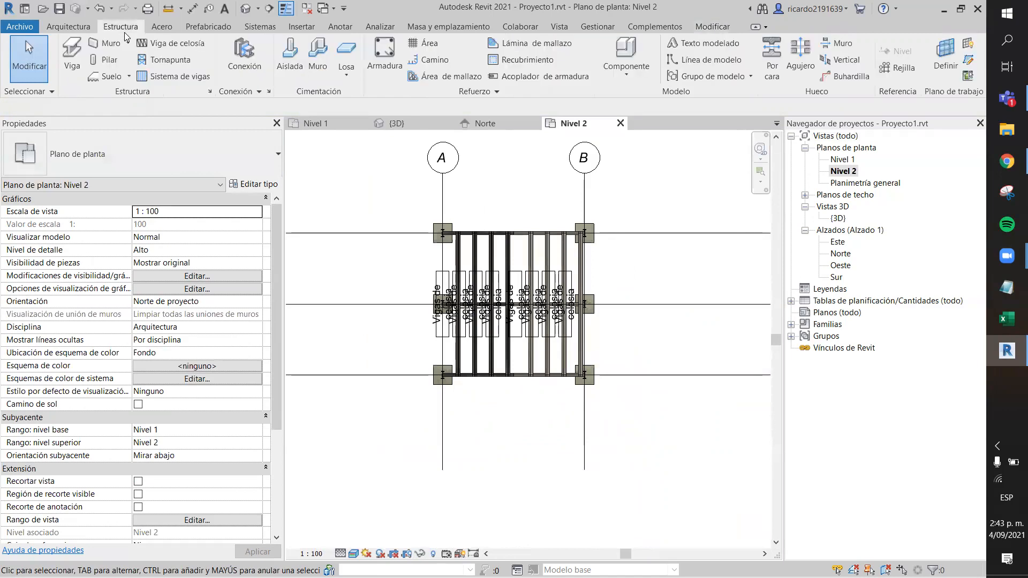
click(76, 30)
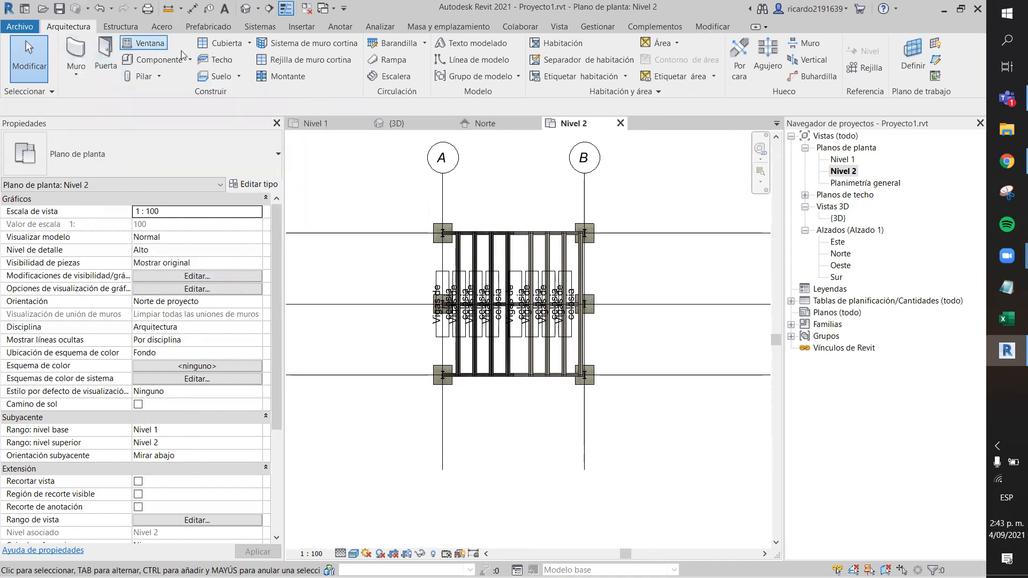
click(204, 44)
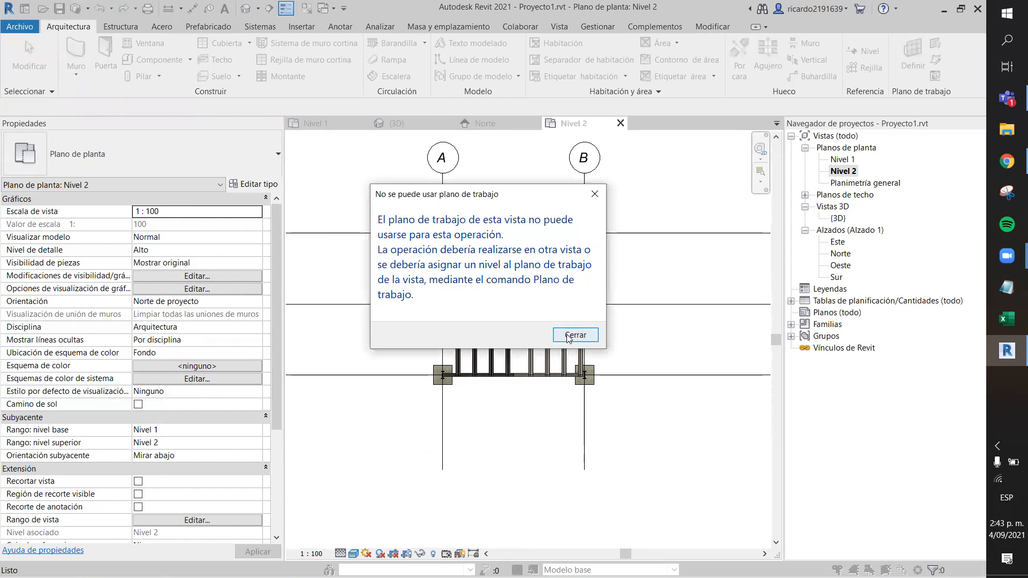
click(574, 335)
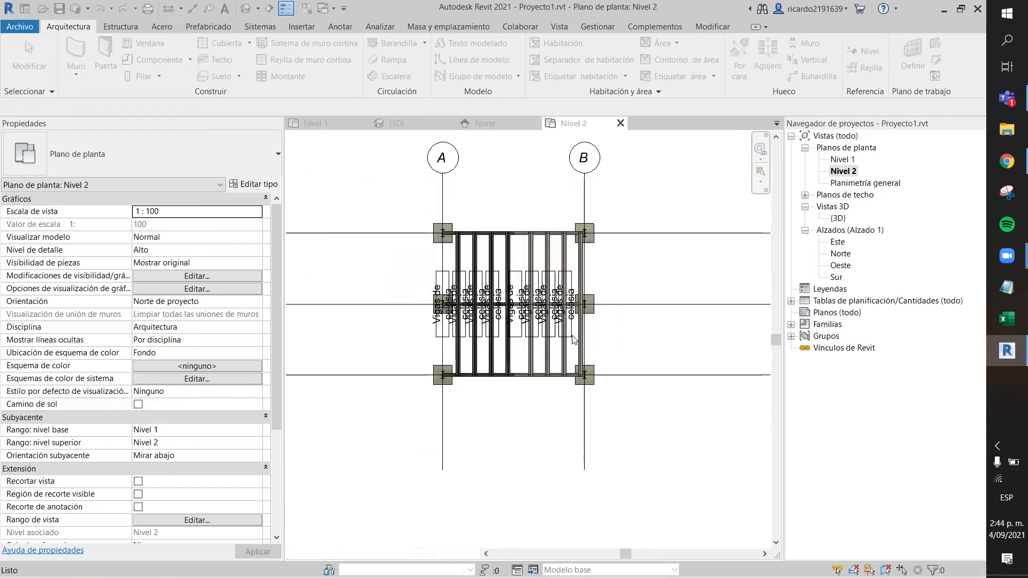
Step: Open the Nivel 1 floor plan, return to Nivel 2 and try to start the Cubierta command again
click(844, 159)
double_click(844, 159)
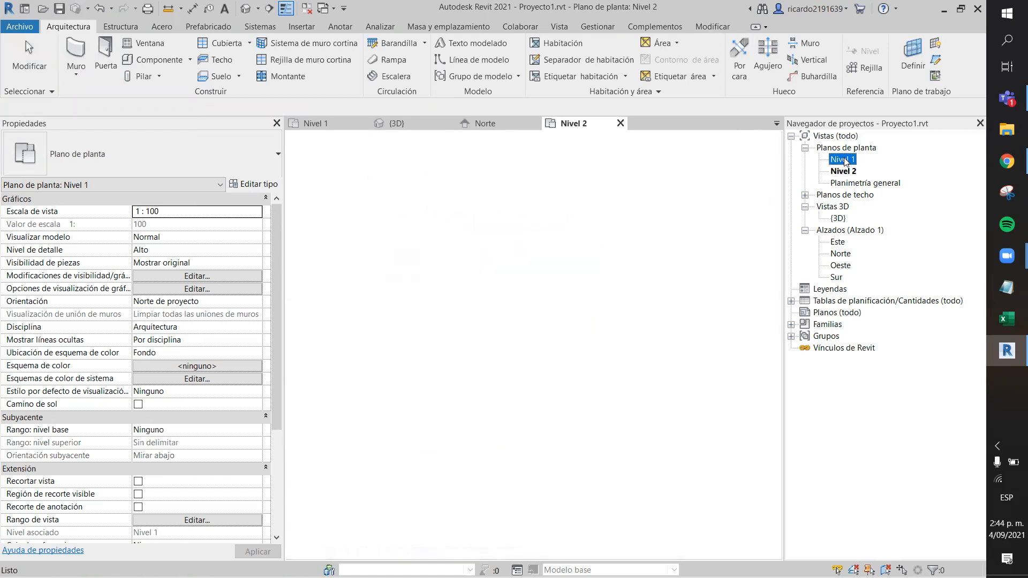
double_click(844, 171)
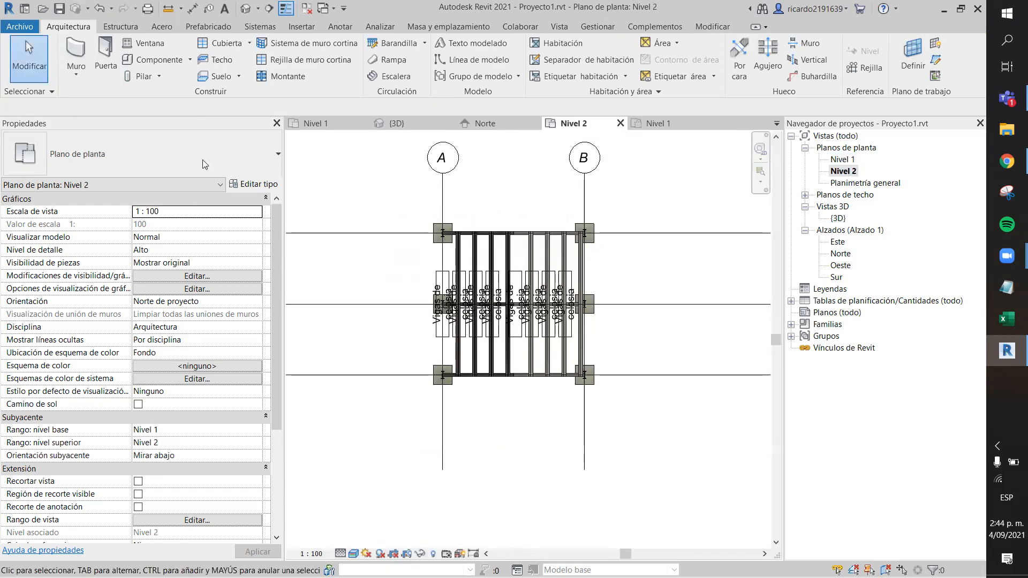
click(225, 46)
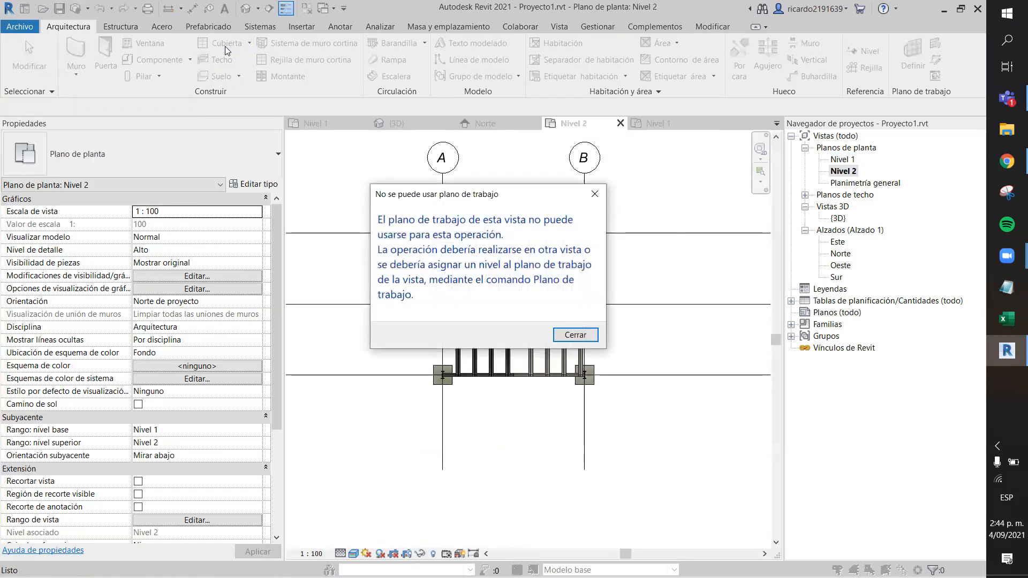
click(575, 335)
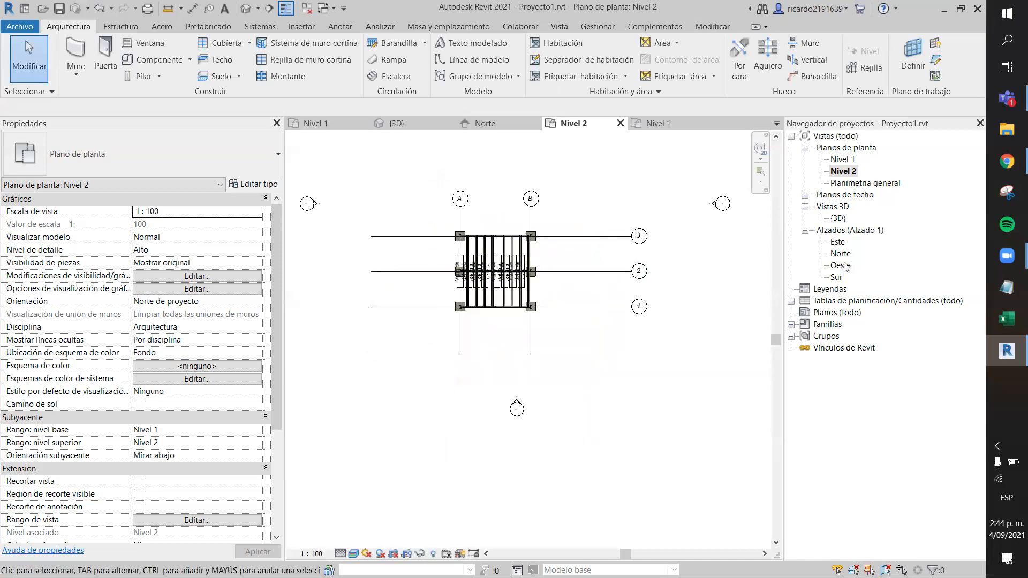
Step: Compare the structure shown in the Este elevation with the Norte elevation
double_click(837, 241)
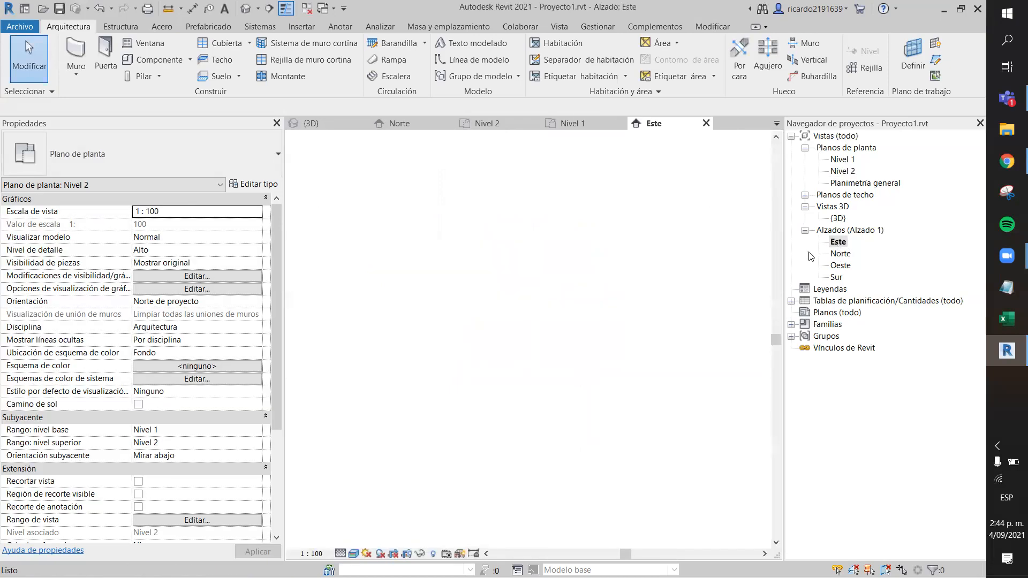
scroll(485, 316, up, 4)
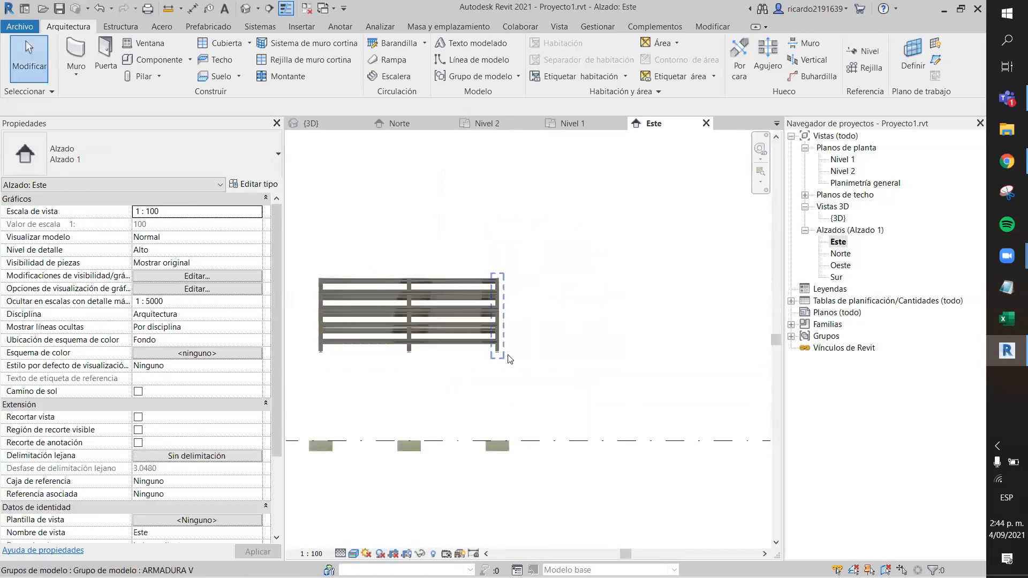
double_click(839, 253)
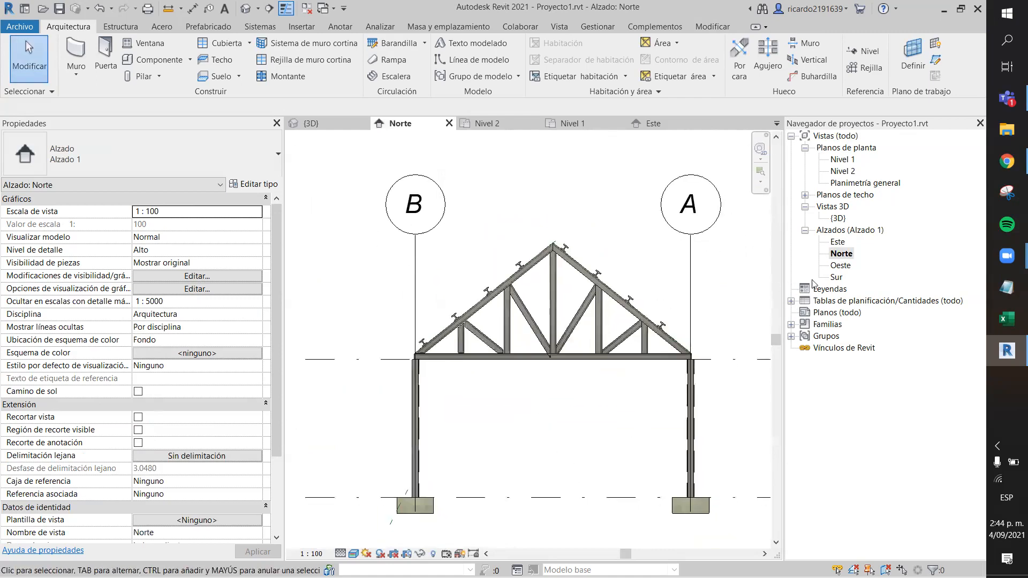
Step: Reveal the hidden elements in the Este elevation and unhide the columns, grids and roof framing as individual elements
double_click(837, 241)
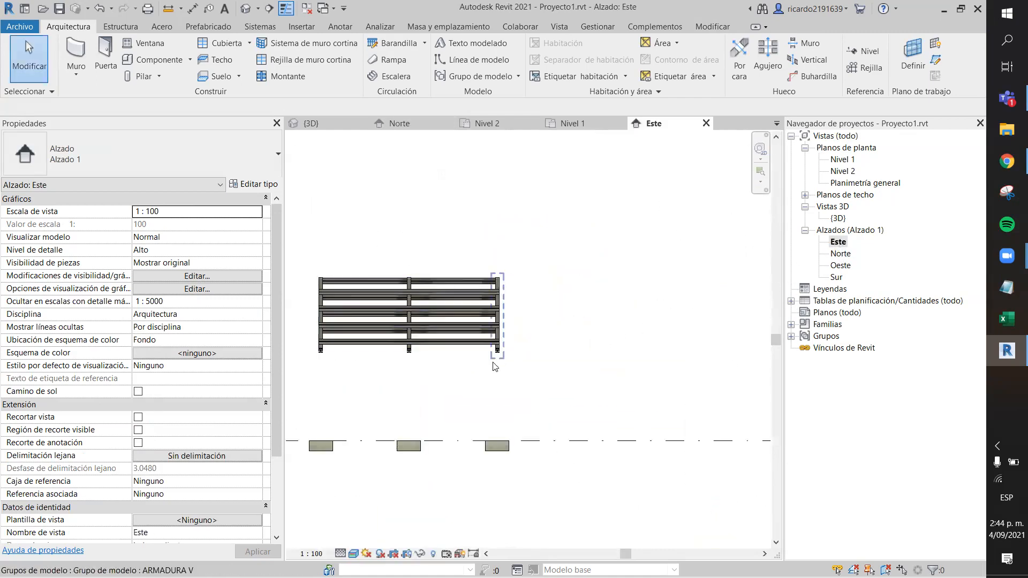
click(433, 554)
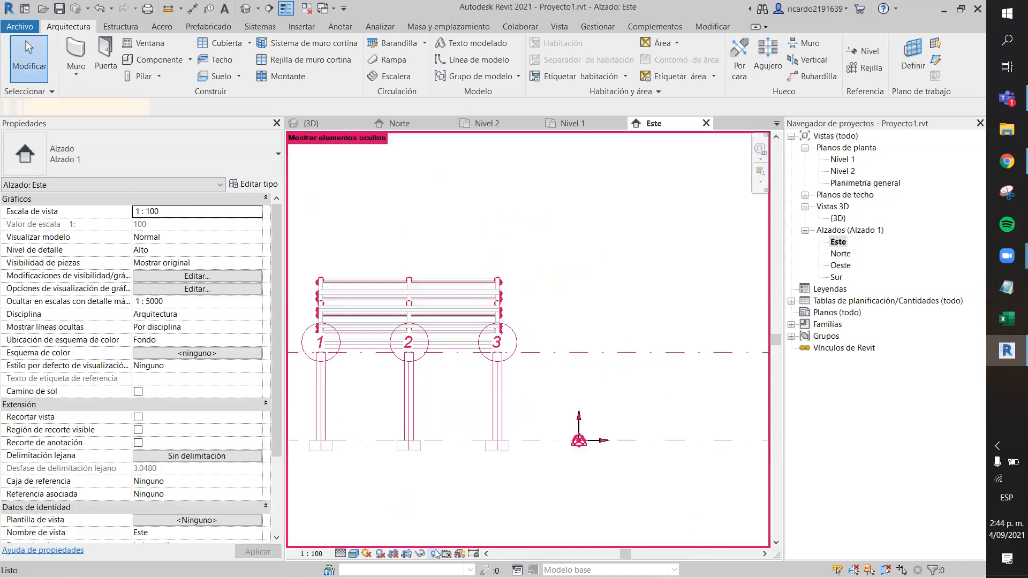
drag(554, 378, 301, 236)
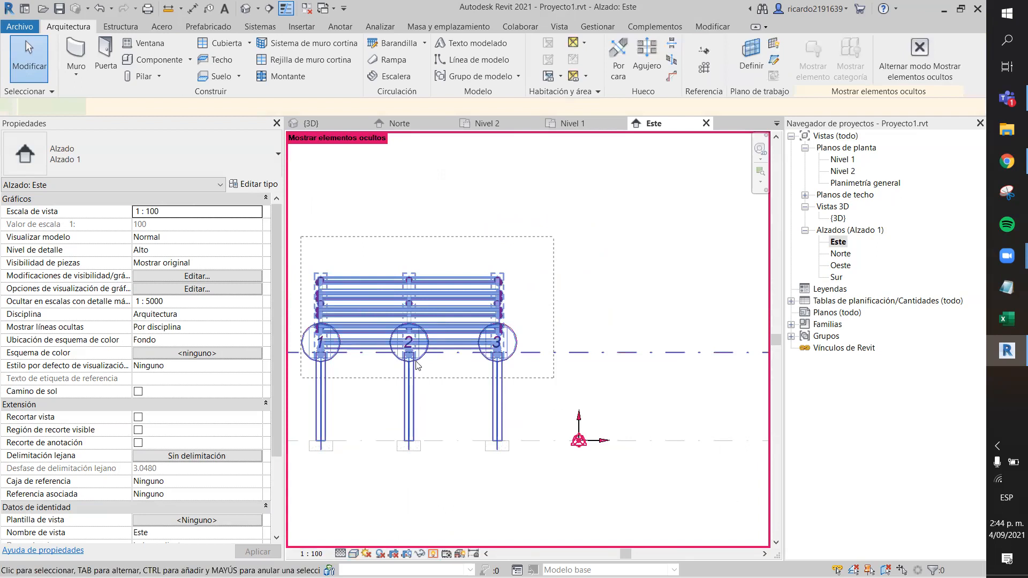
right_click(411, 384)
mouse_move(564, 186)
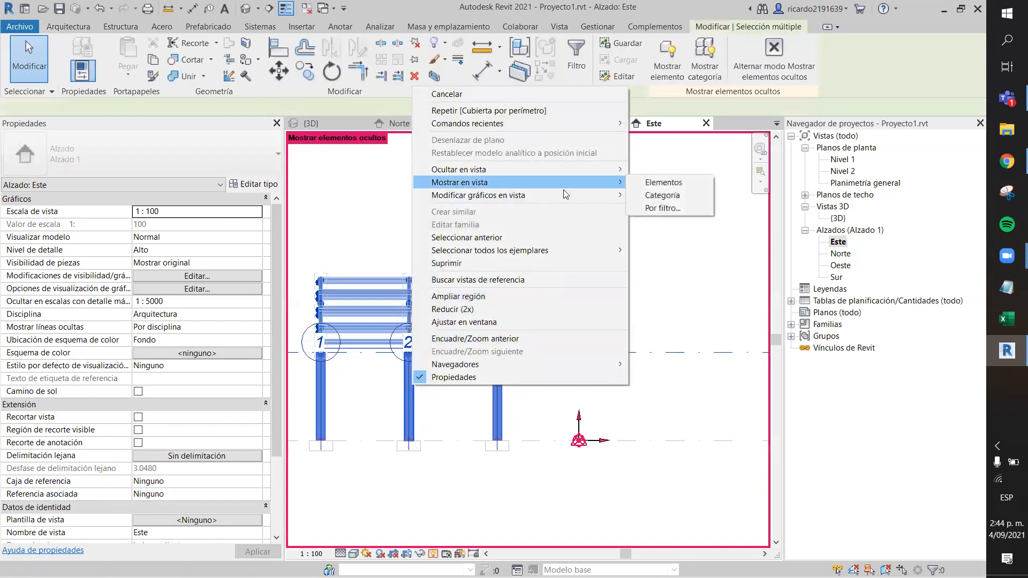
click(663, 182)
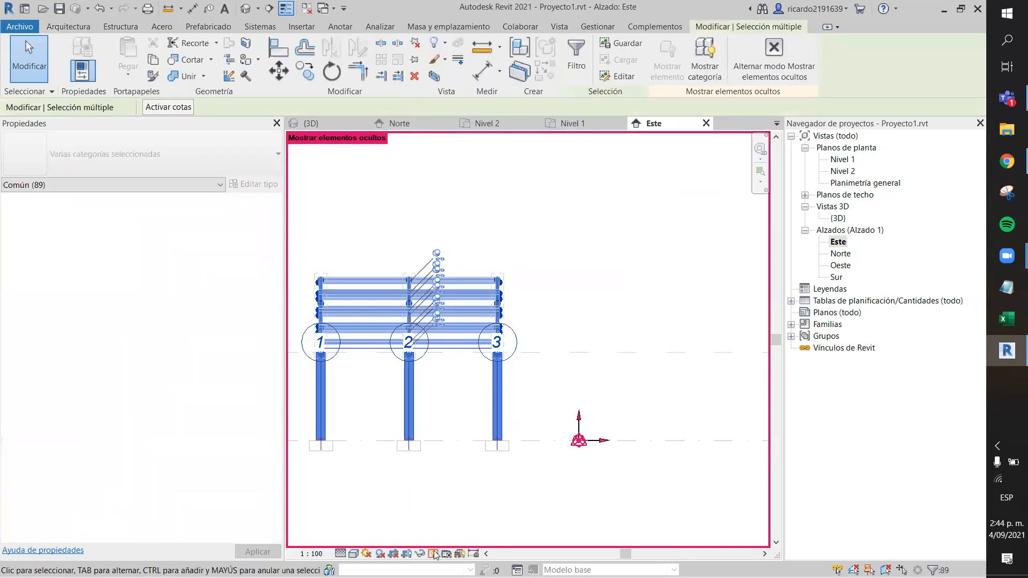
click(433, 554)
scroll(448, 382, up, 5)
middle_drag(470, 385, 529, 356)
scroll(640, 314, down, 2)
Step: Open the Norte elevation with the trusses, columns and both level lines in view
double_click(840, 253)
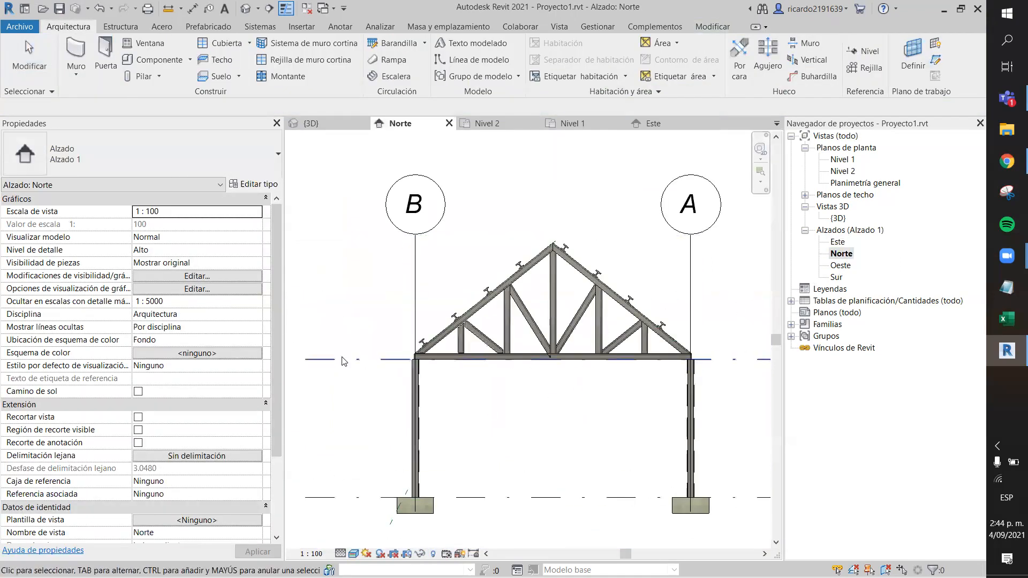
scroll(341, 360, up, 2)
scroll(365, 345, down, 4)
middle_drag(690, 305, 643, 280)
scroll(503, 296, down, 1)
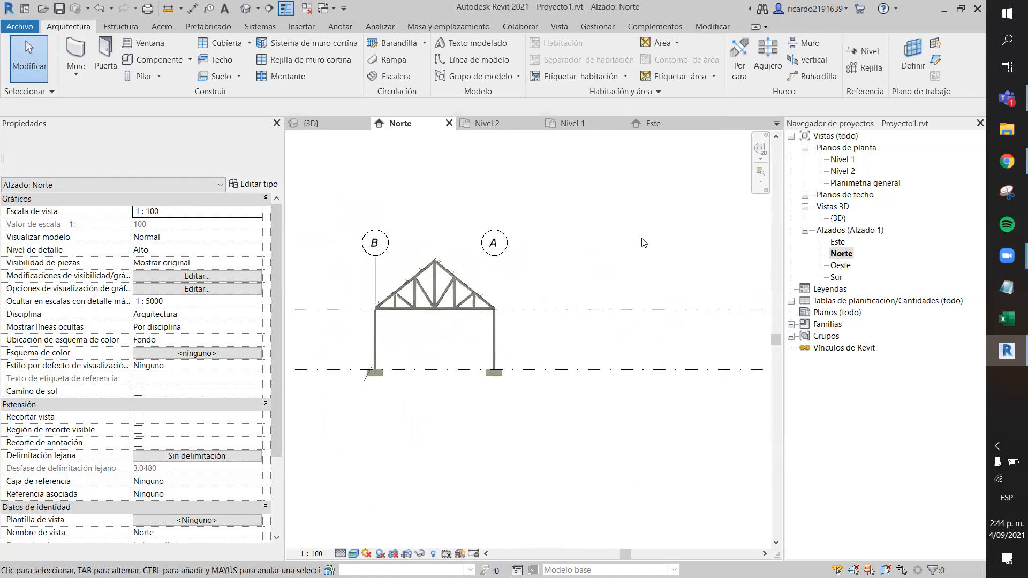
click(862, 51)
scroll(475, 256, up, 2)
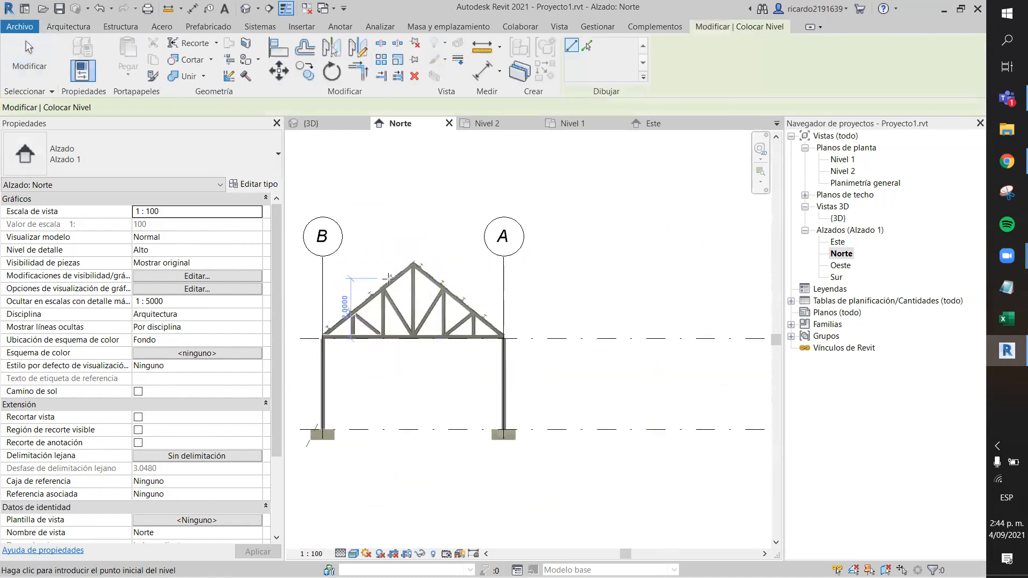
scroll(388, 277, up, 5)
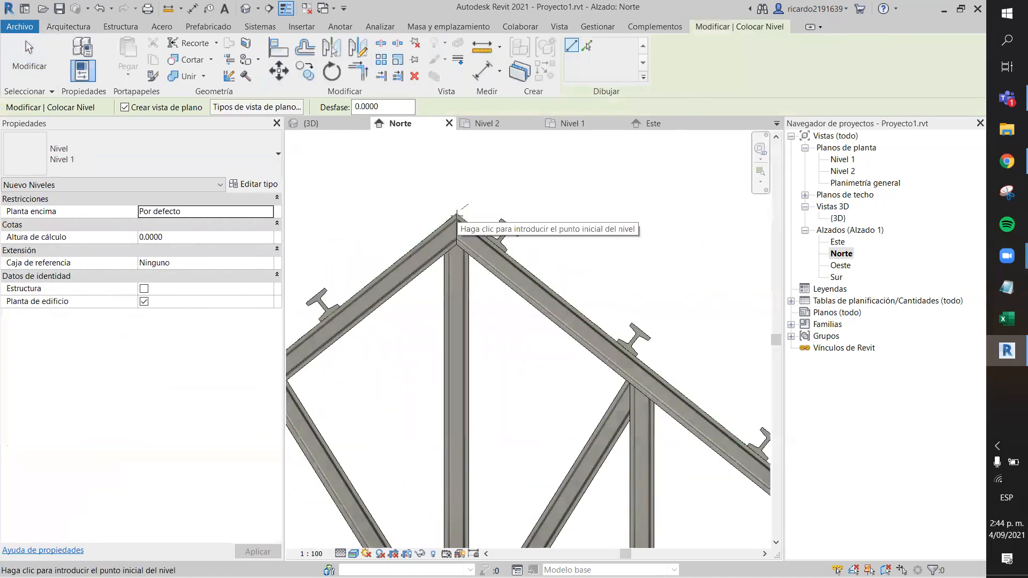
scroll(456, 217, down, 6)
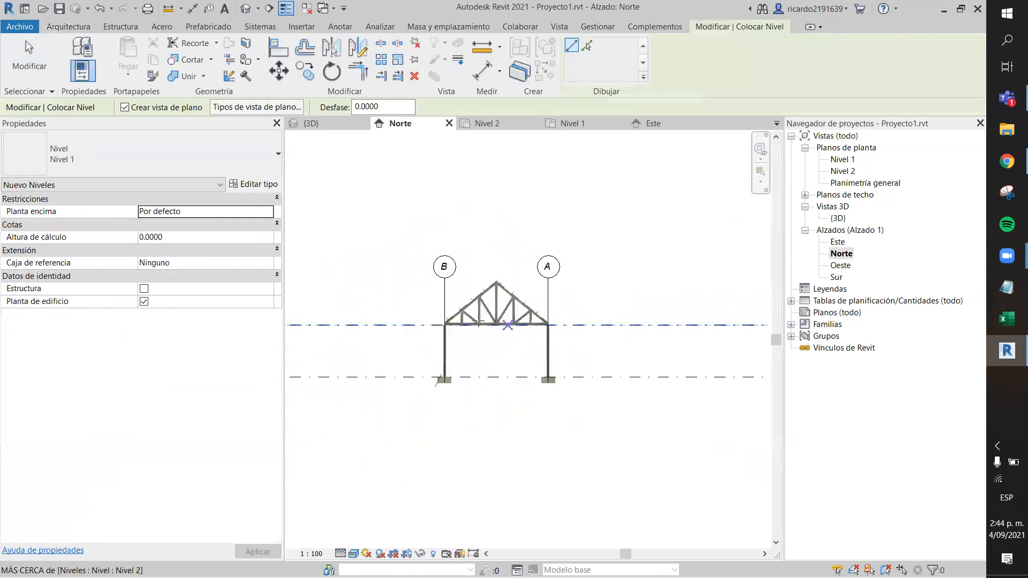
key(Escape)
key(Escape)
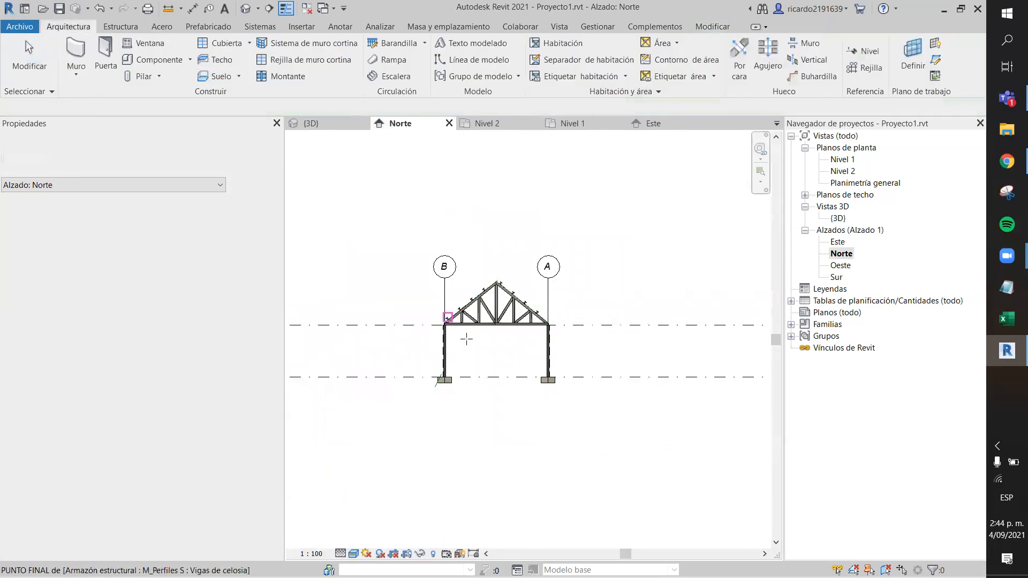
Step: Measure the vertical distance from the midpoint of the truss's bottom chord to the apex of the ridge
scroll(466, 339, up, 5)
key(m)
key(e)
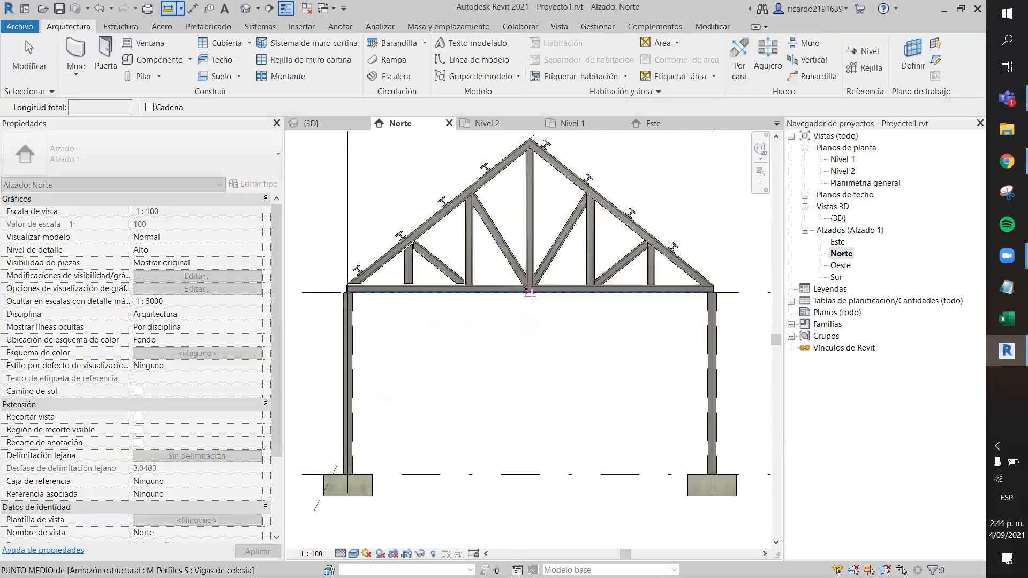
scroll(532, 293, up, 4)
click(525, 285)
scroll(522, 231, down, 5)
scroll(499, 279, up, 5)
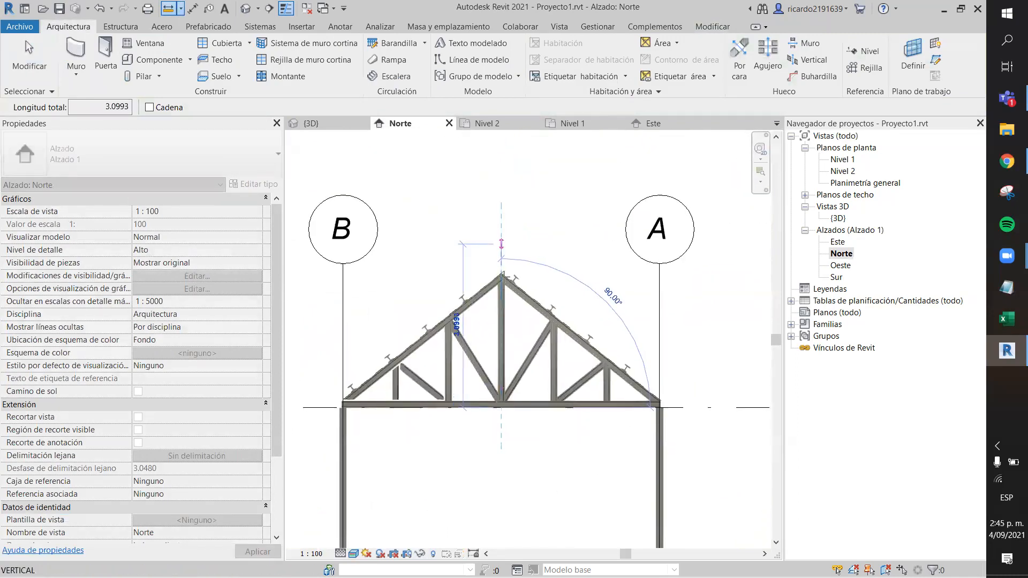
click(499, 279)
scroll(502, 279, up, 5)
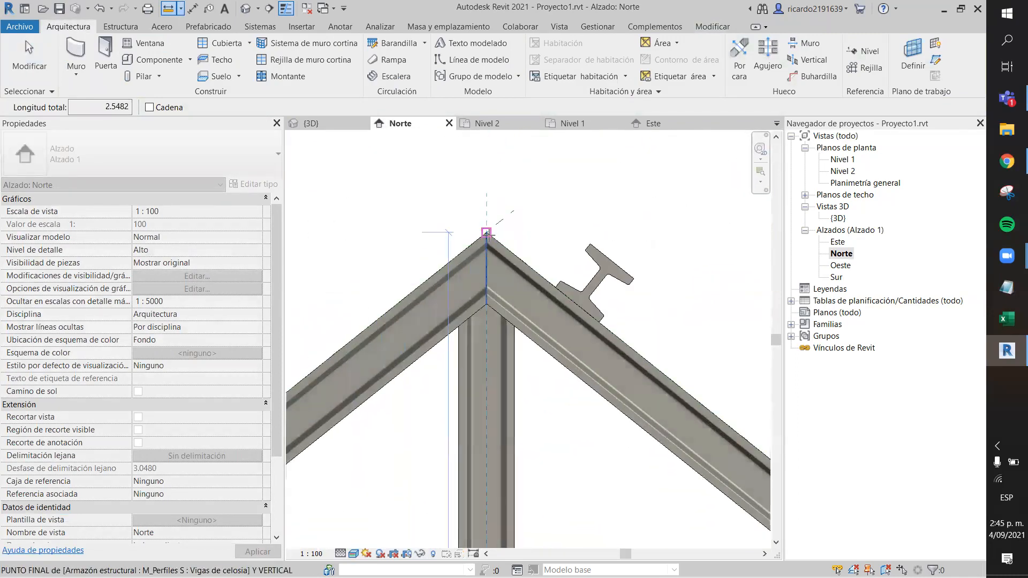
click(486, 234)
scroll(498, 321, down, 4)
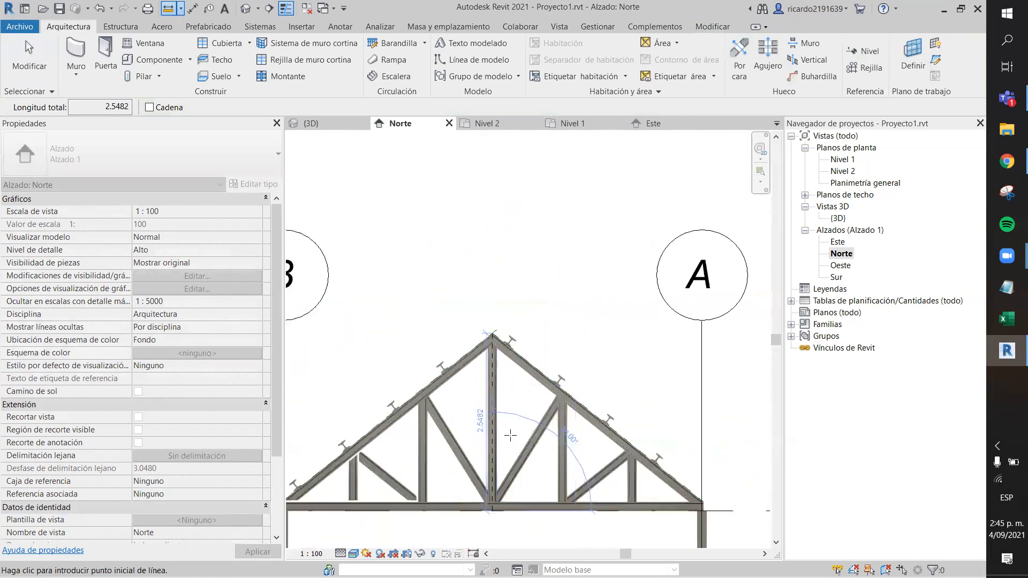
scroll(511, 437, up, 2)
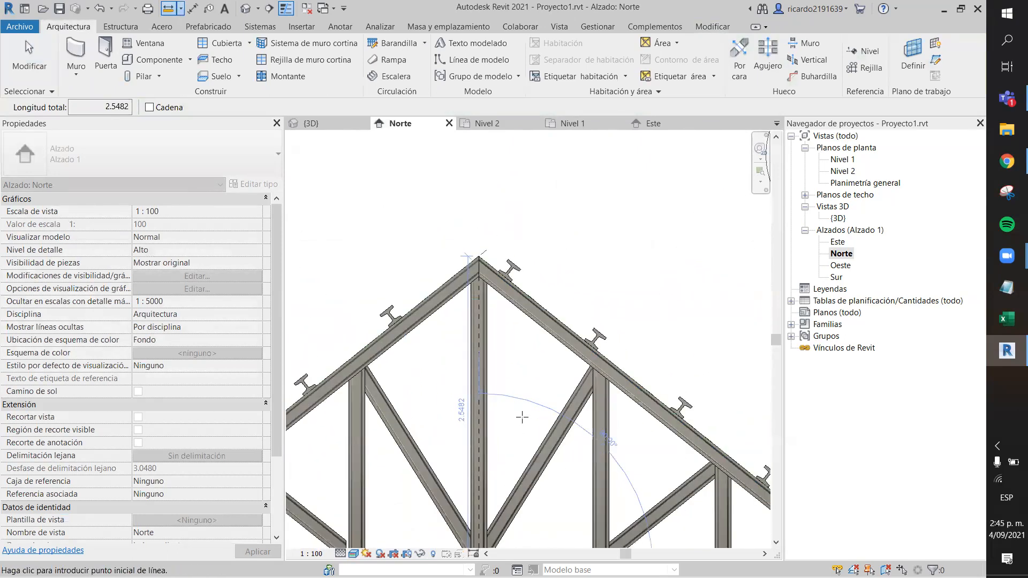
key(Escape)
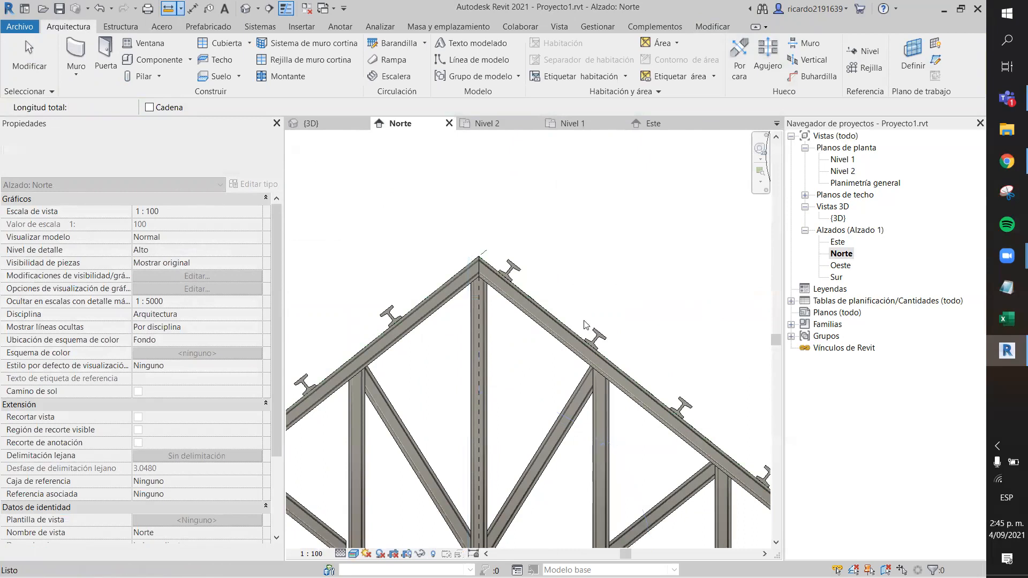
Step: Draw a new level above the truss ridge in the Norte elevation, about 3.8 m above Nivel 2 and aligned with the existing level ends
scroll(610, 298, down, 4)
middle_drag(523, 289, 335, 222)
scroll(573, 314, down, 3)
scroll(424, 266, down, 2)
middle_drag(491, 227, 648, 243)
scroll(705, 229, down, 1)
click(863, 52)
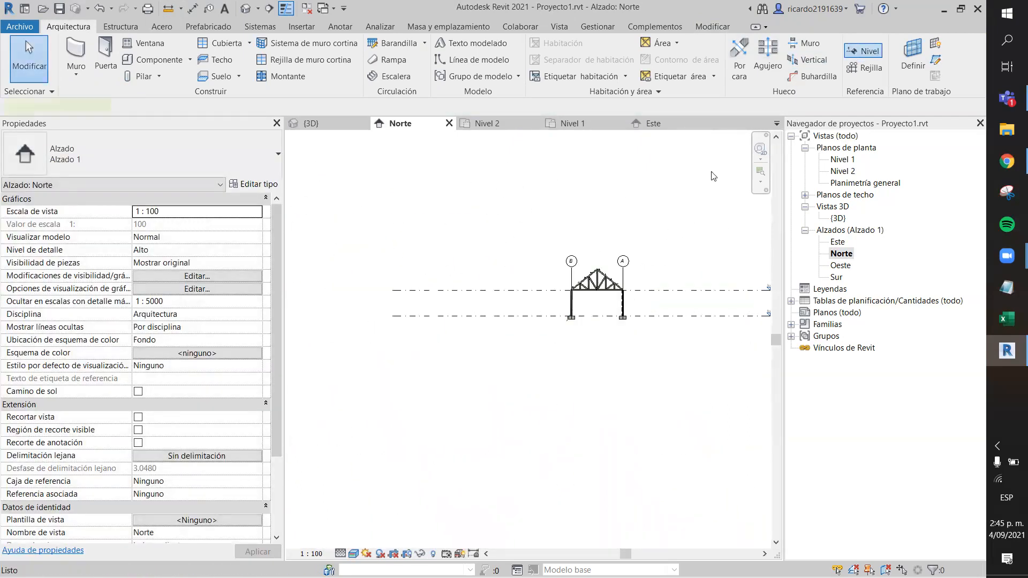
click(392, 269)
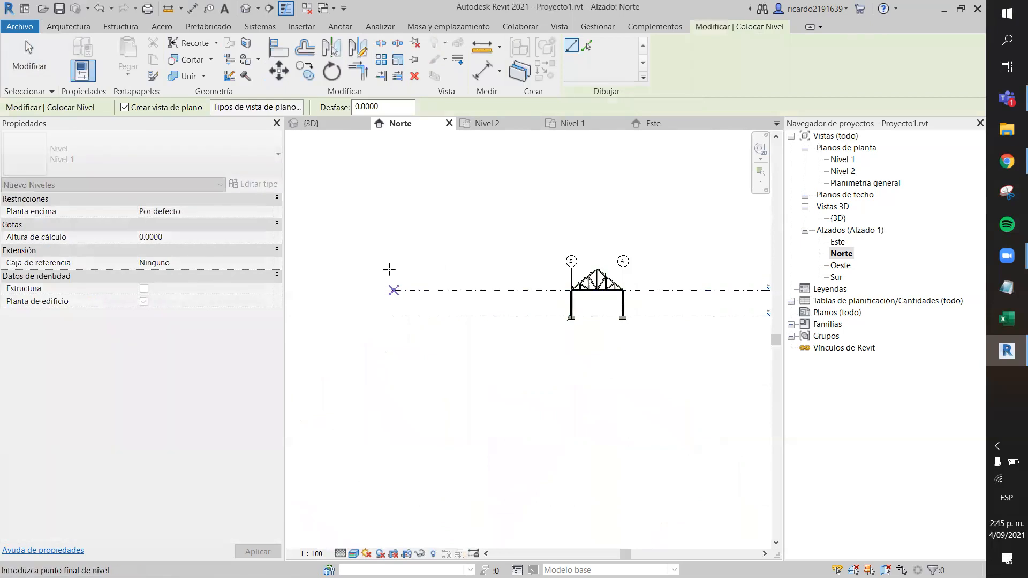
key(Escape)
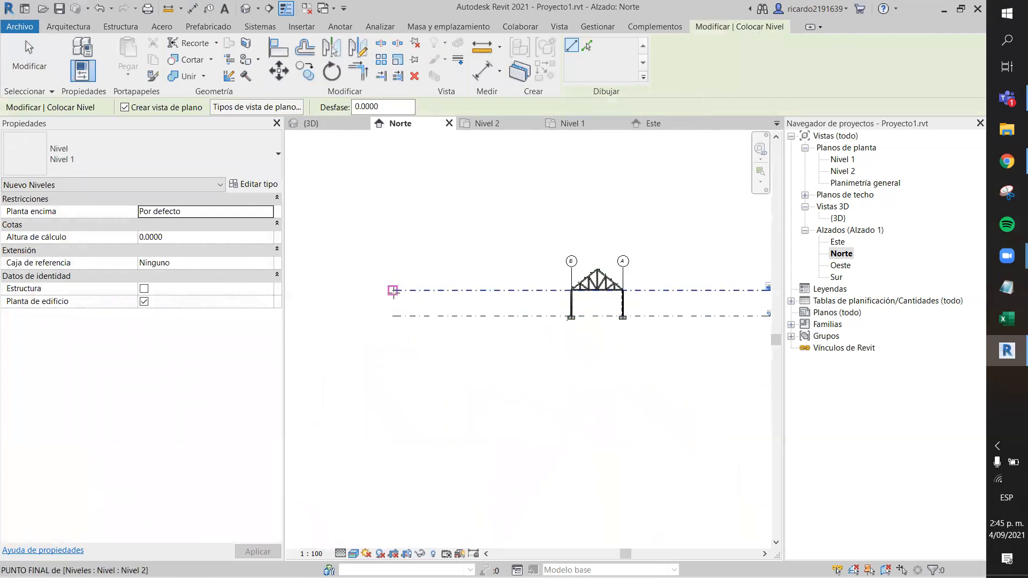
click(391, 257)
scroll(607, 235, down, 2)
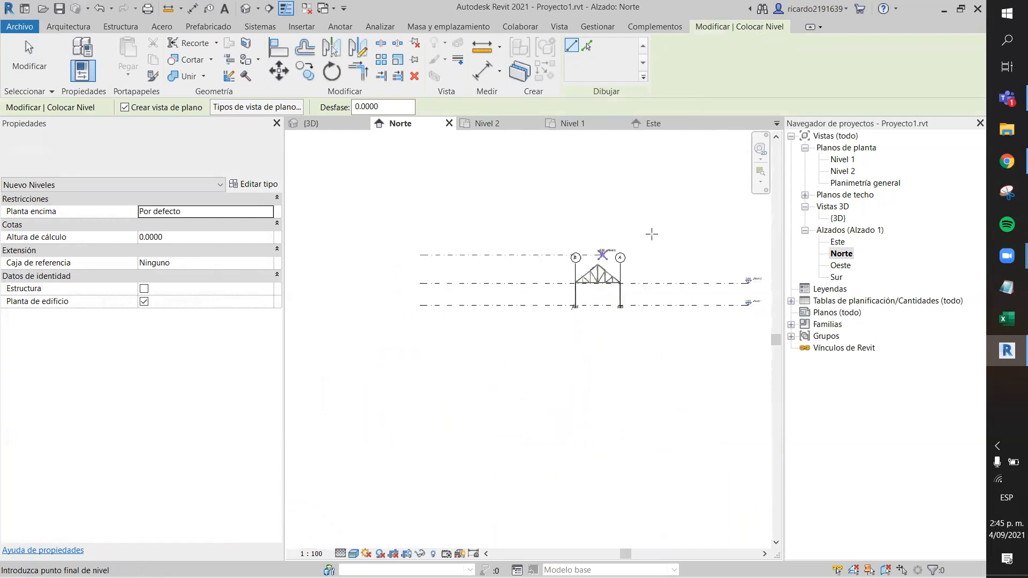
click(653, 248)
scroll(653, 248, up, 2)
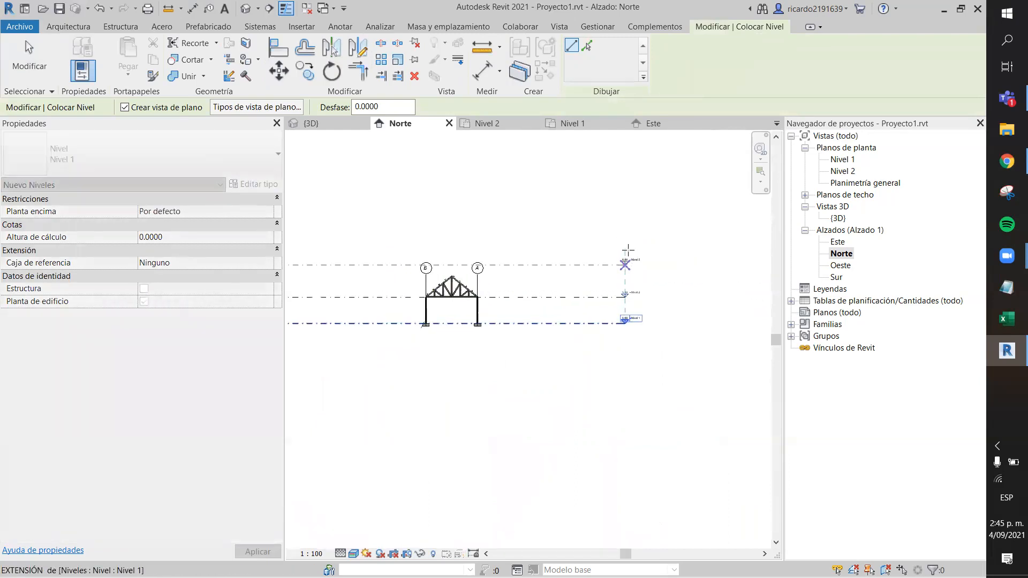
key(Escape)
key(Escape)
Step: Set the distance between Nivel 2 and the new Nivel 3 to 2.55
click(363, 265)
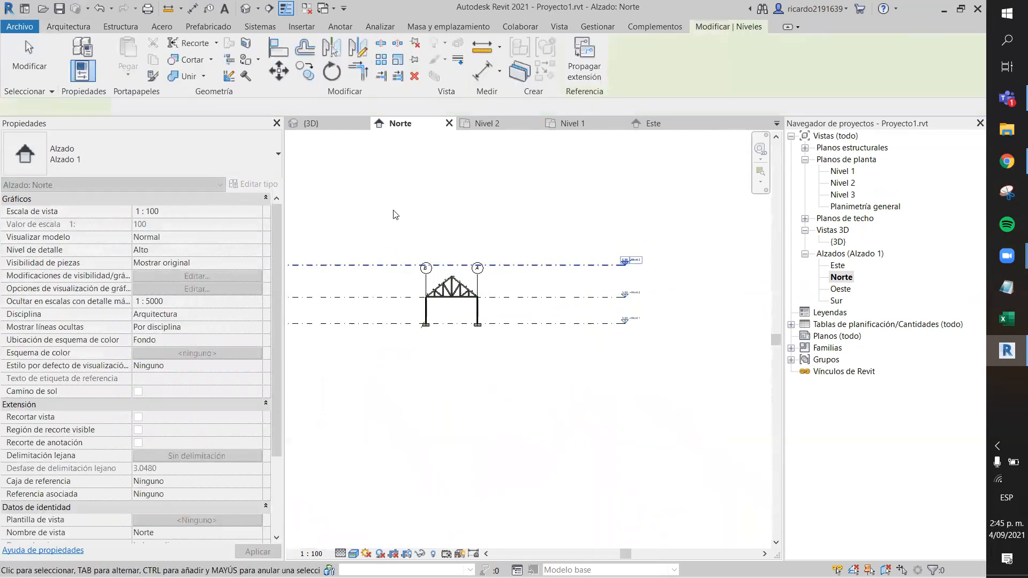
middle_drag(422, 214, 474, 207)
click(370, 273)
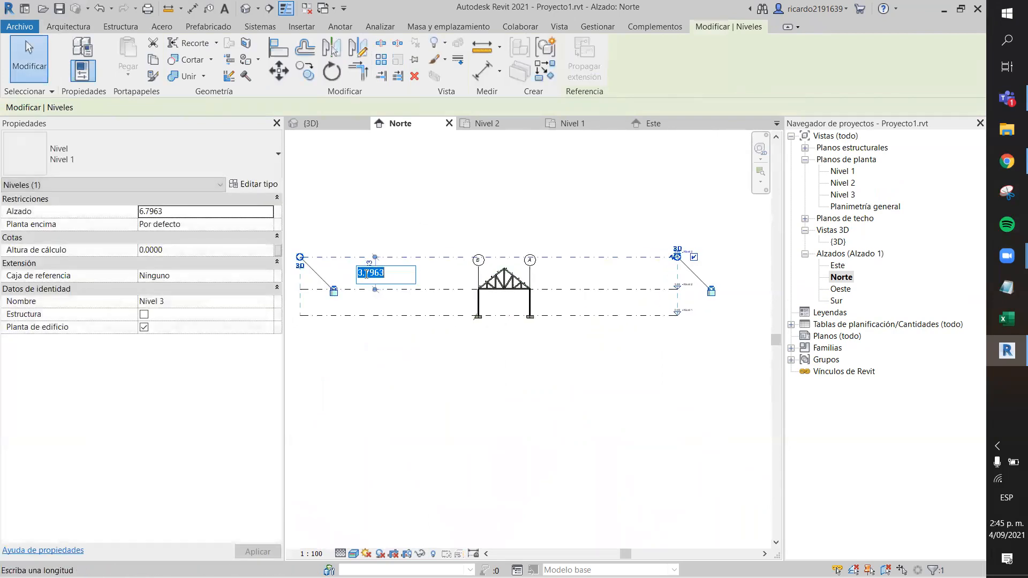
text(2.55)
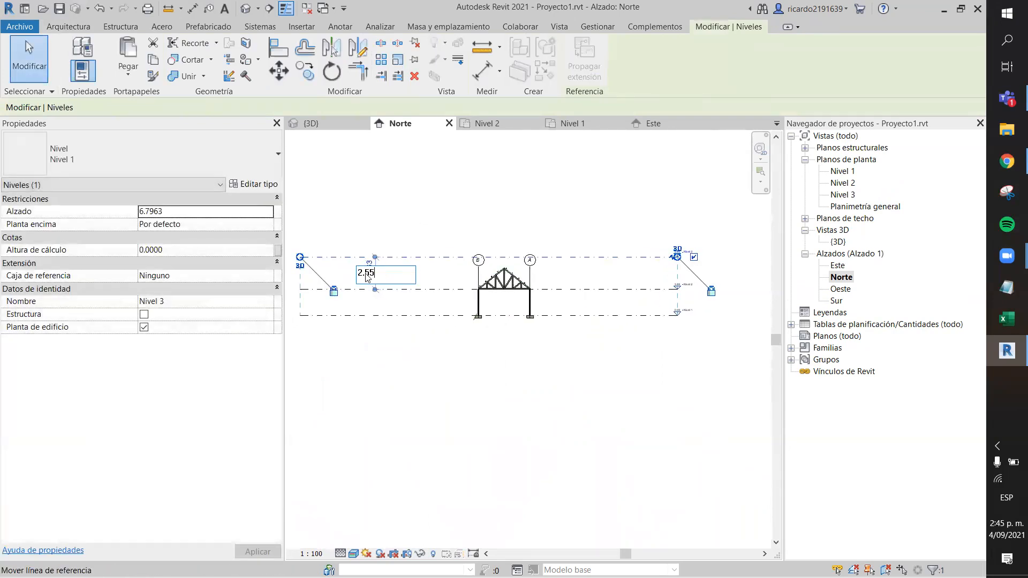
key(Return)
key(Escape)
scroll(602, 271, up, 2)
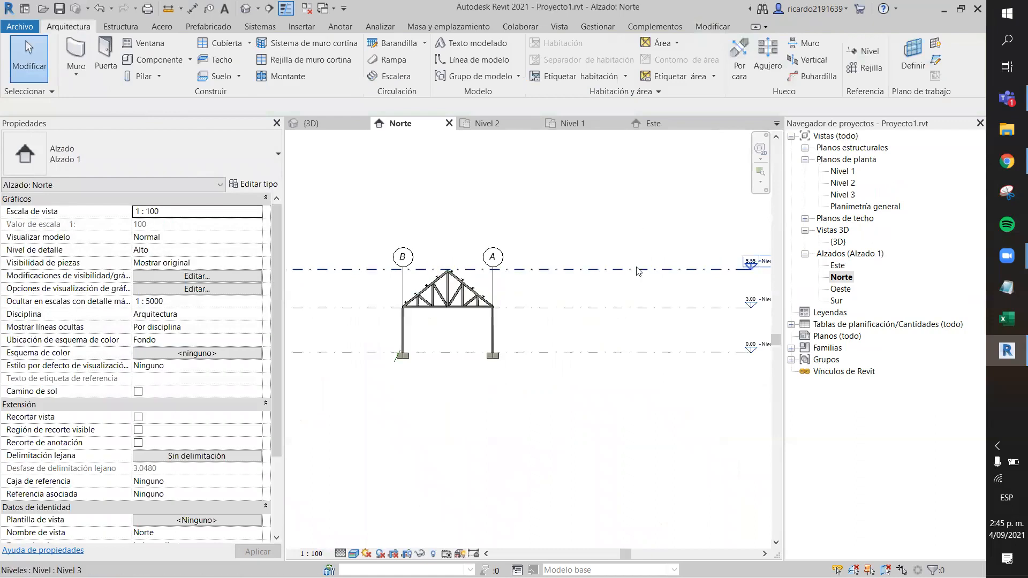
scroll(667, 249, up, 3)
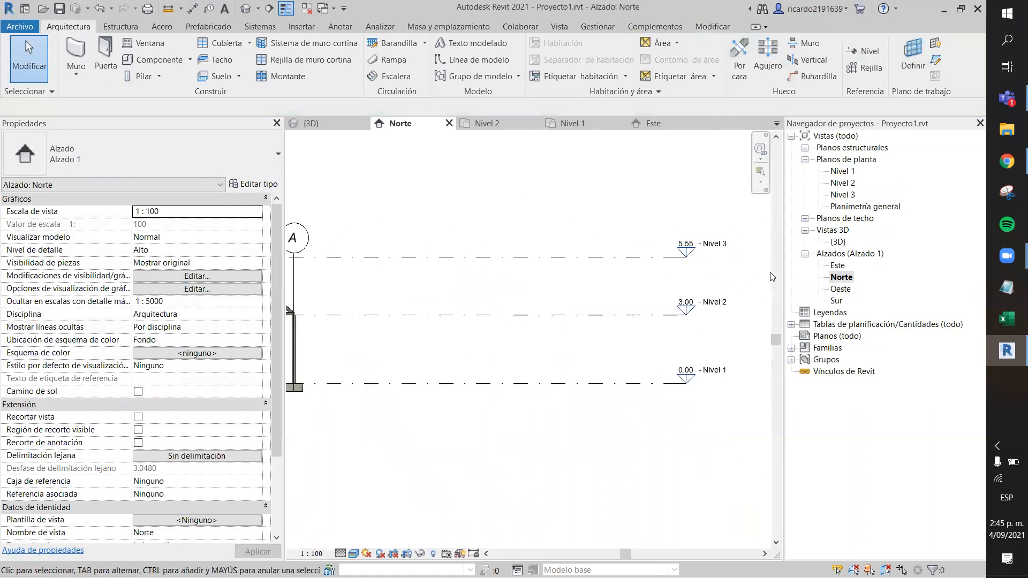
Step: Open the Nivel 3 floor plan and extend its Profundidad de vista downward in the Rango de vista settings
double_click(843, 196)
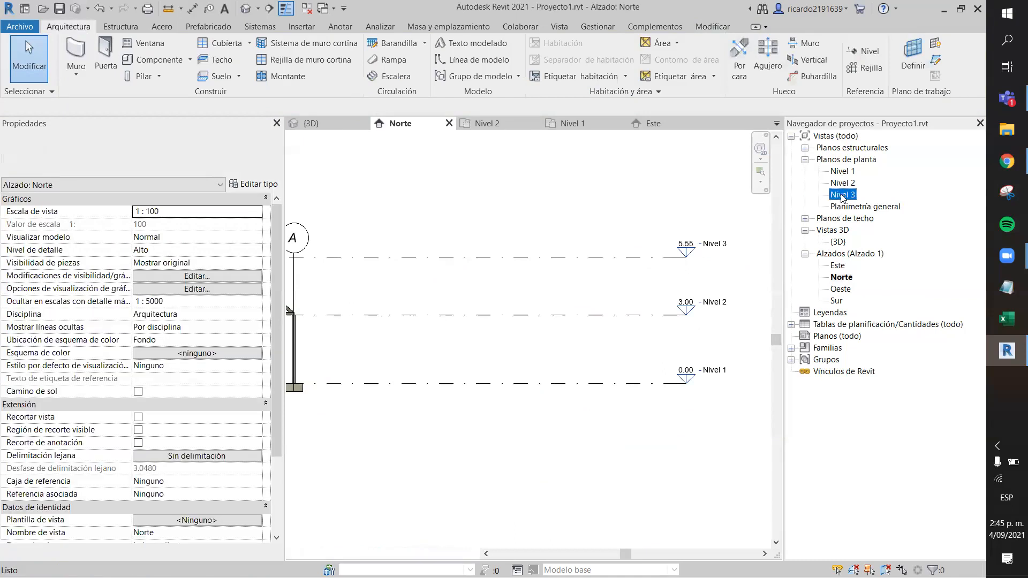
scroll(564, 430, down, 1)
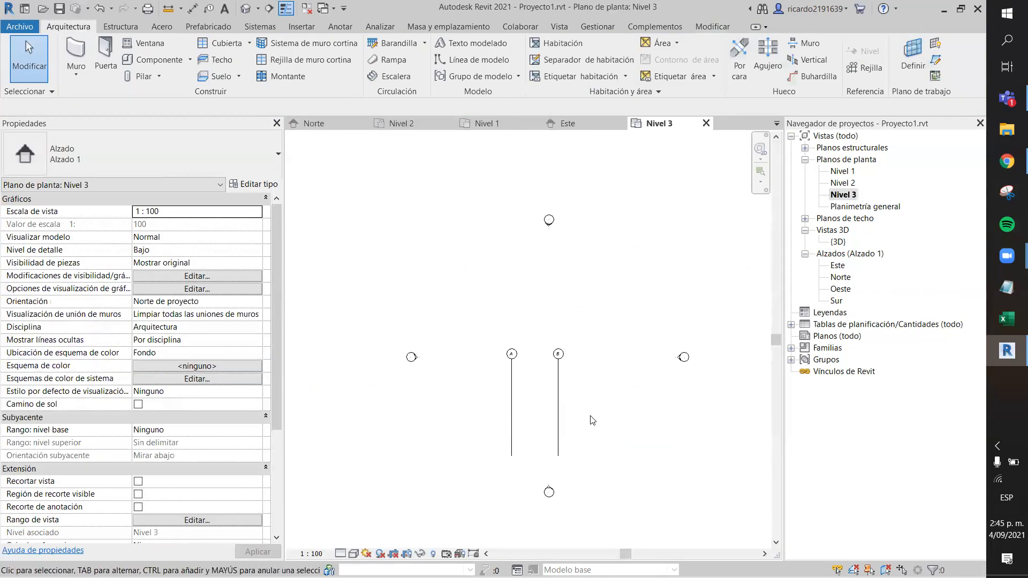
scroll(200, 503, down, 3)
scroll(187, 485, down, 2)
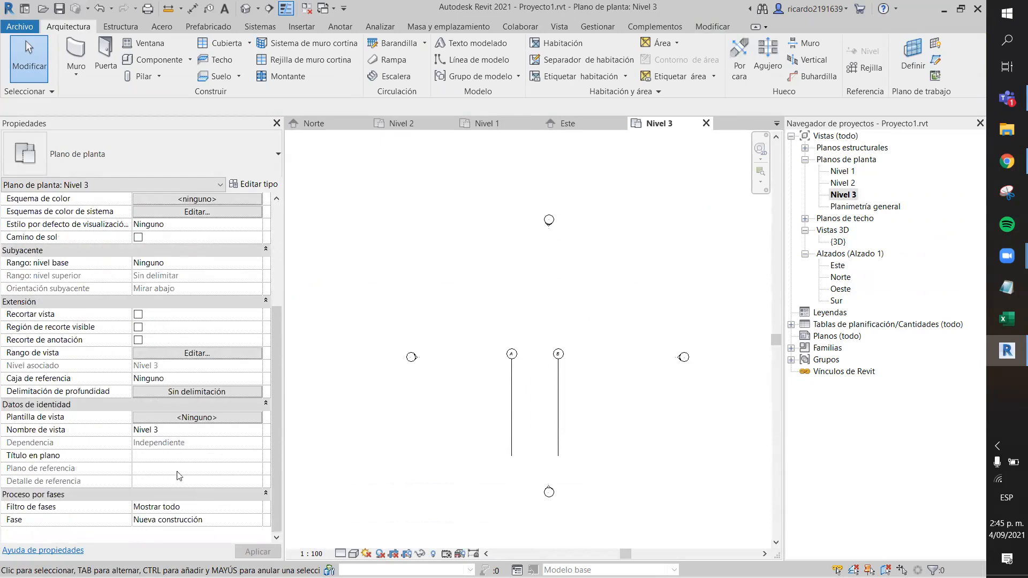
click(178, 354)
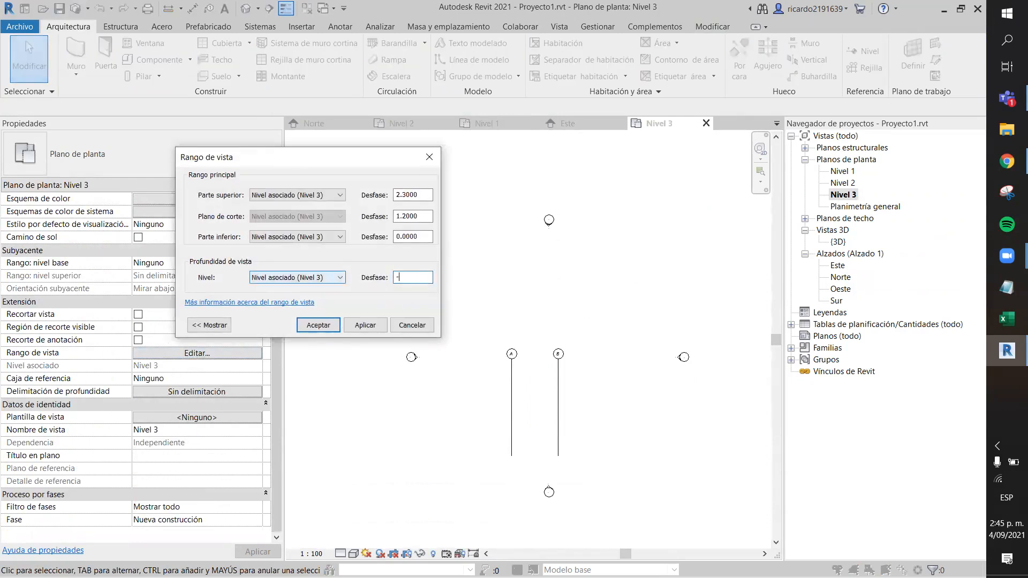
click(337, 277)
click(295, 315)
click(318, 325)
scroll(606, 412, down, 1)
scroll(606, 413, up, 4)
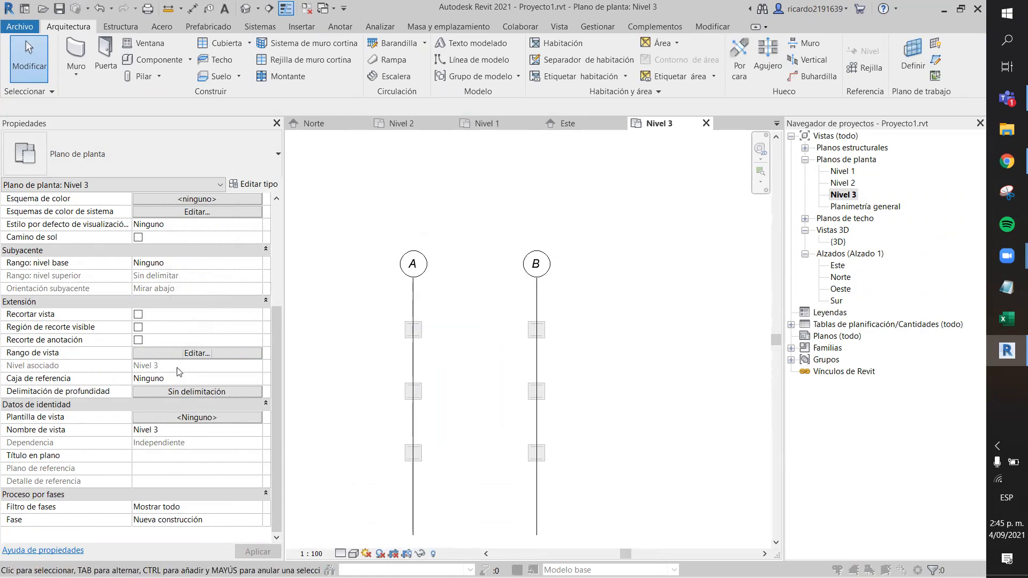
Step: Try to set the Plano de corte offset to -15 in the Nivel 3 plan's Rango de vista
click(197, 353)
double_click(400, 216)
text(-15)
click(324, 325)
click(594, 222)
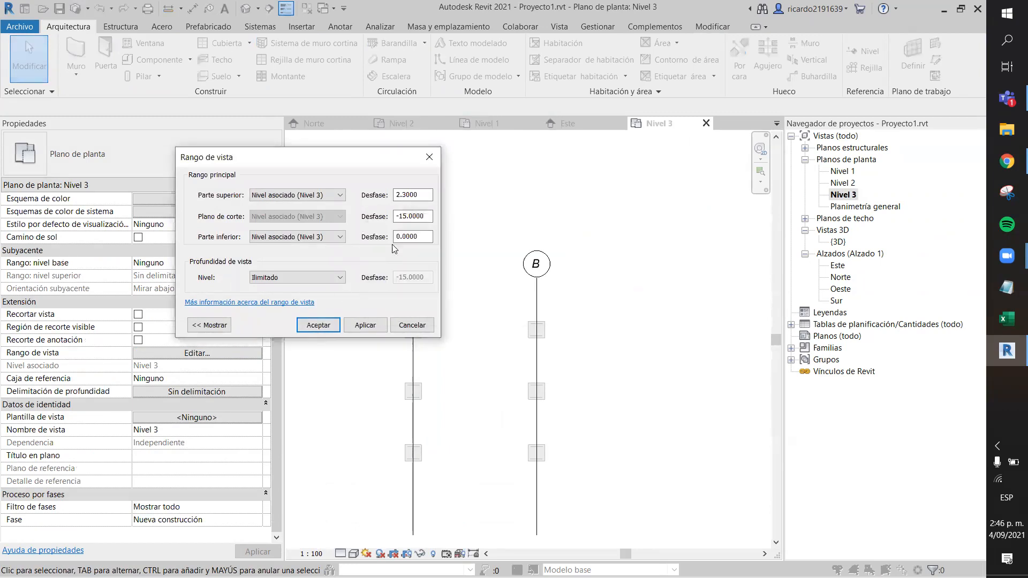
Step: Set the Plano de corte offset to -5 and Parte inferior to Ilimitado in the Nivel 3 view range
click(428, 216)
text(-5)
click(318, 325)
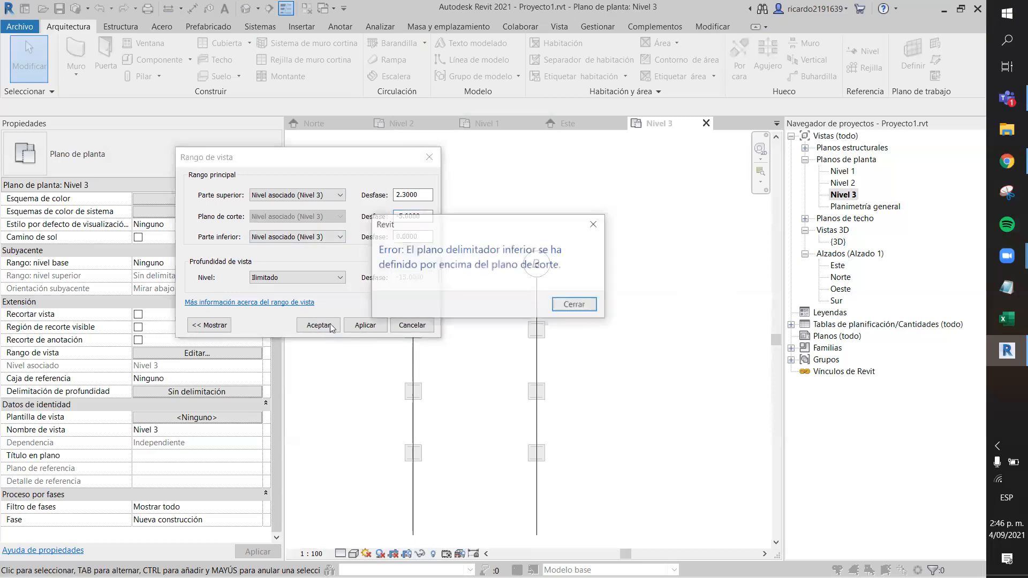
click(571, 306)
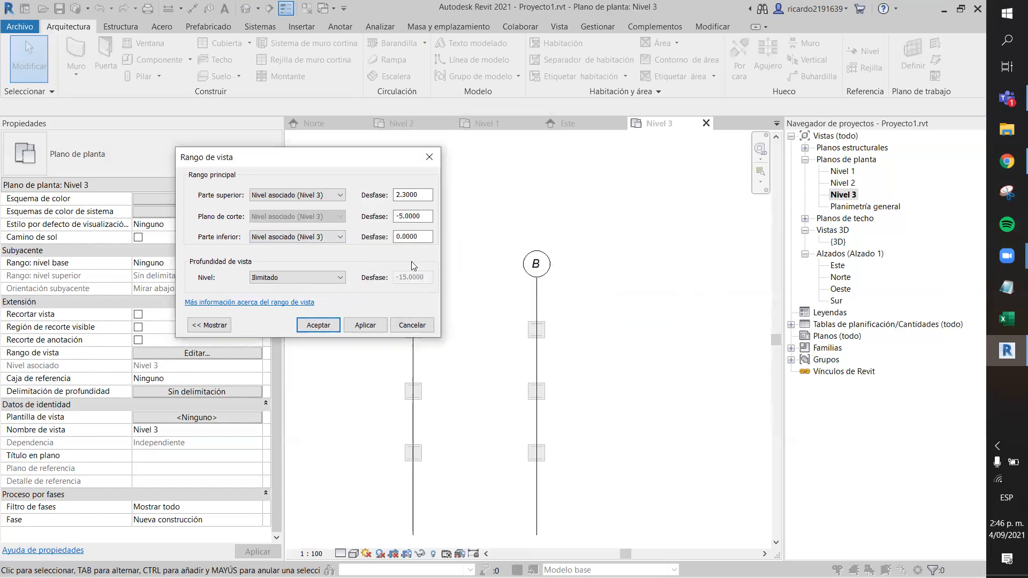
click(340, 237)
click(284, 273)
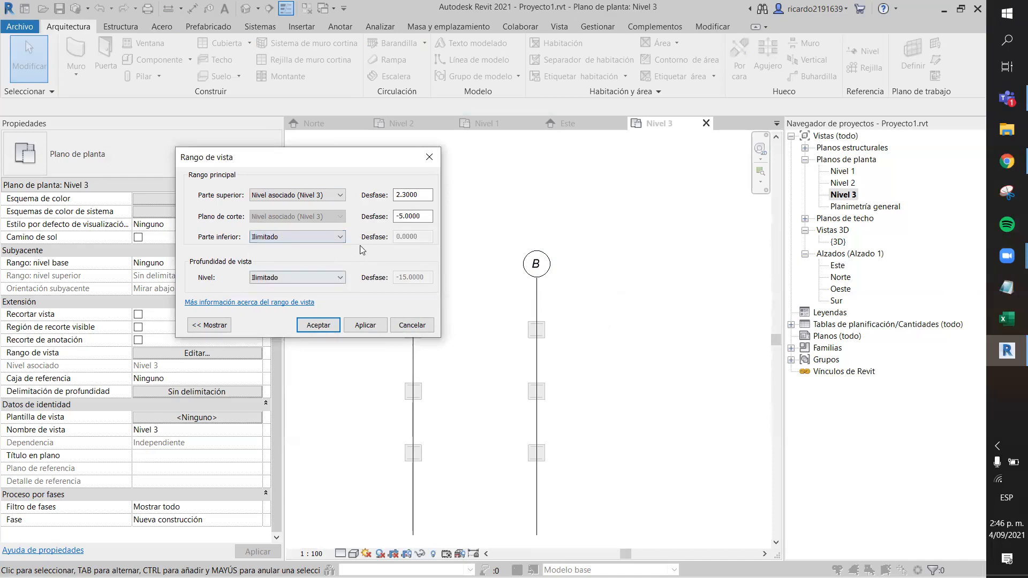
click(318, 325)
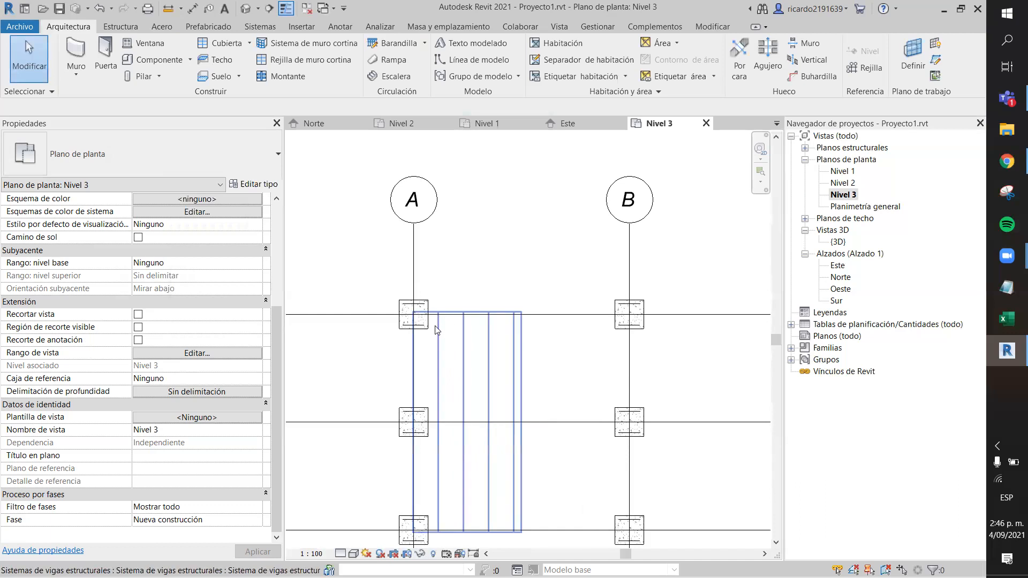
Step: Start a footprint roof on Nivel 3 and sketch a sloped rectangle about 5.25 by 6 m between grids 1 and 3, beside grid A
scroll(444, 342, up, 4)
scroll(605, 300, down, 4)
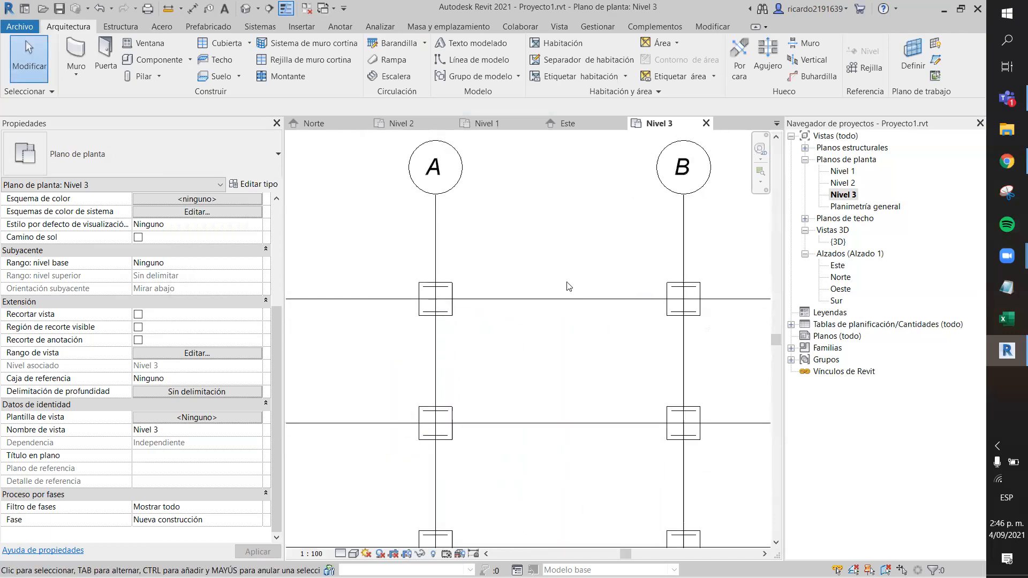
click(227, 42)
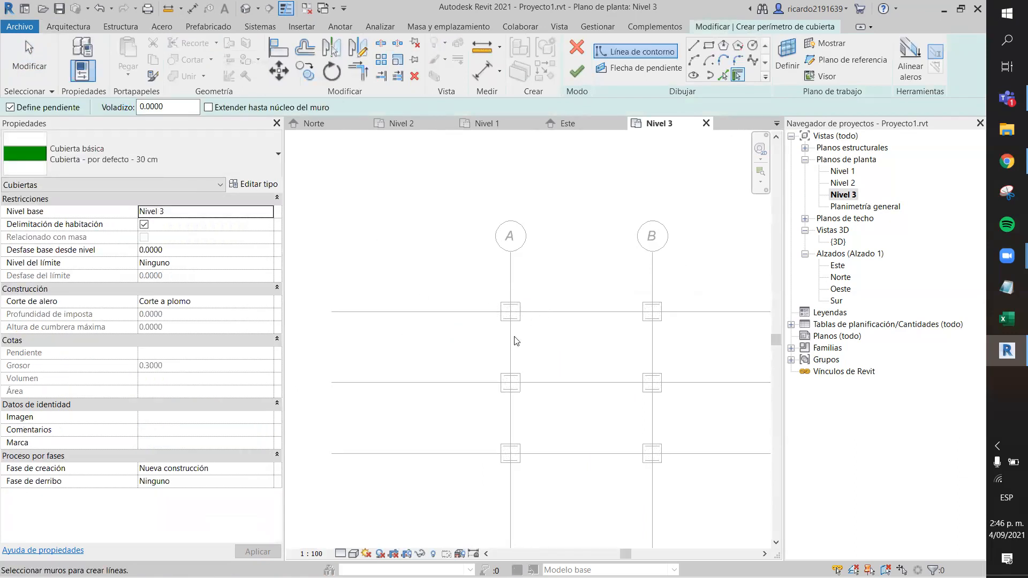
scroll(517, 341, up, 4)
middle_drag(672, 353, 591, 306)
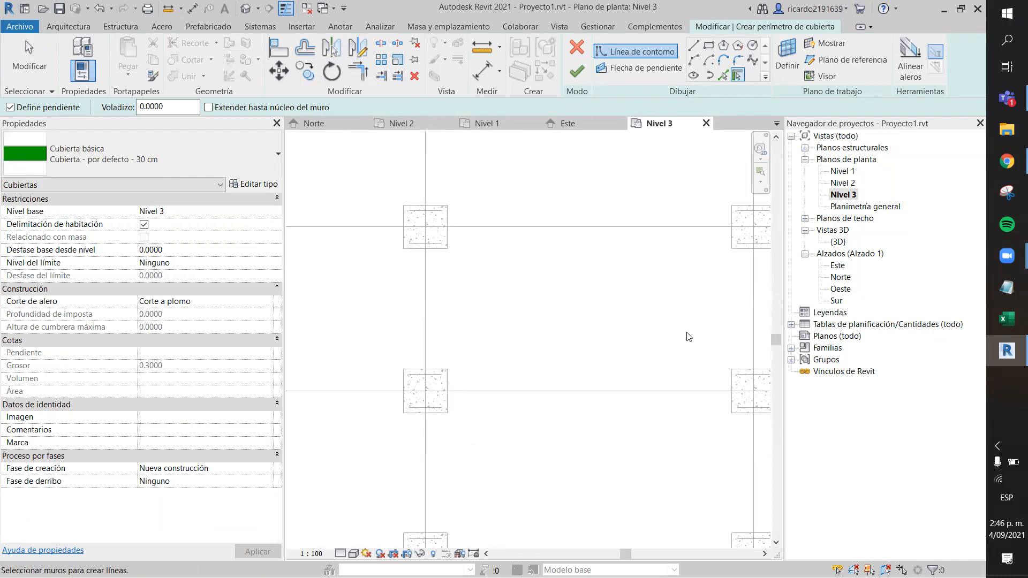
scroll(547, 190, down, 3)
middle_drag(646, 274, 573, 299)
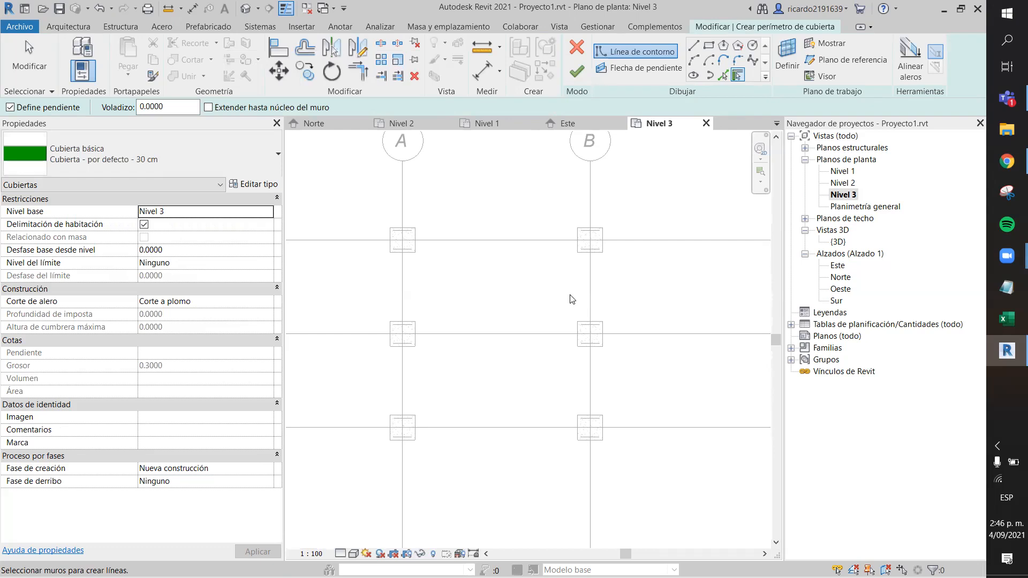
click(709, 47)
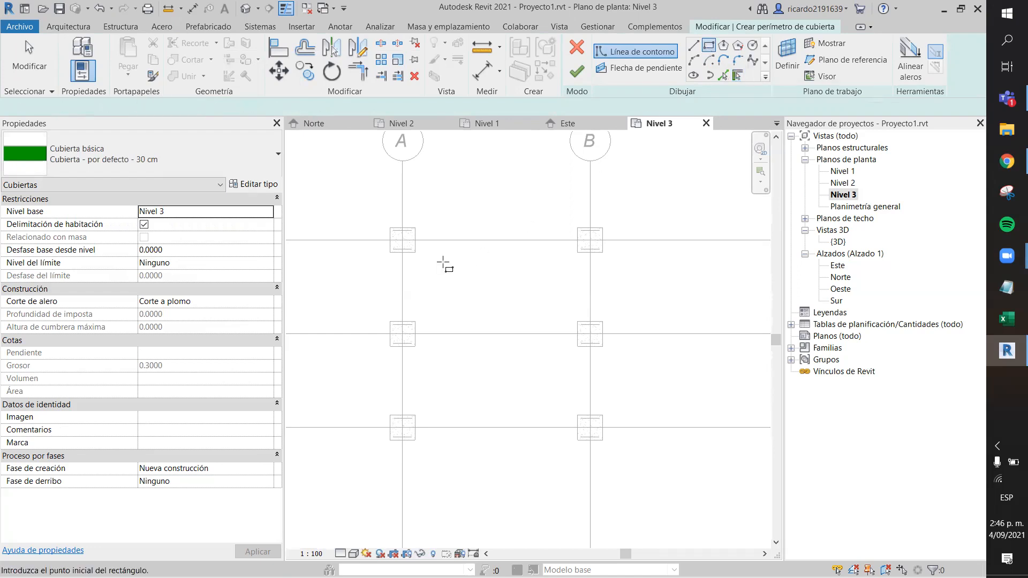
scroll(407, 247, down, 2)
middle_drag(408, 249, 557, 229)
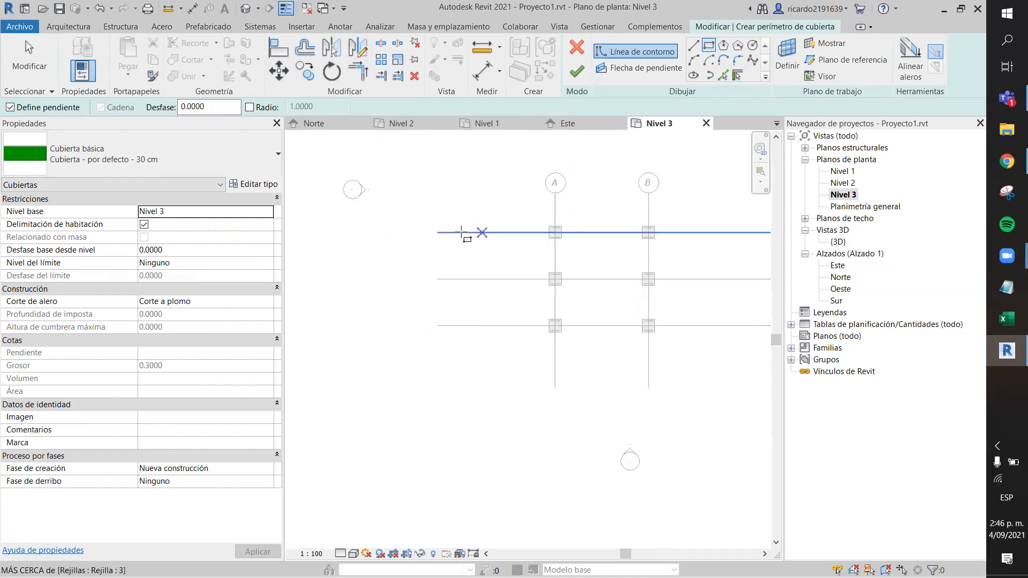
click(437, 232)
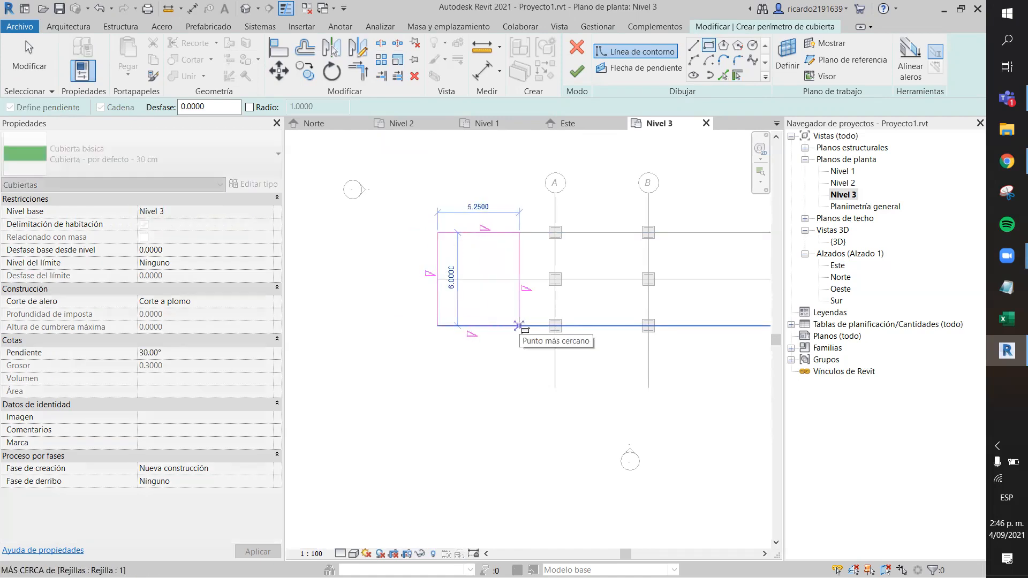
click(519, 325)
key(Escape)
key(Escape)
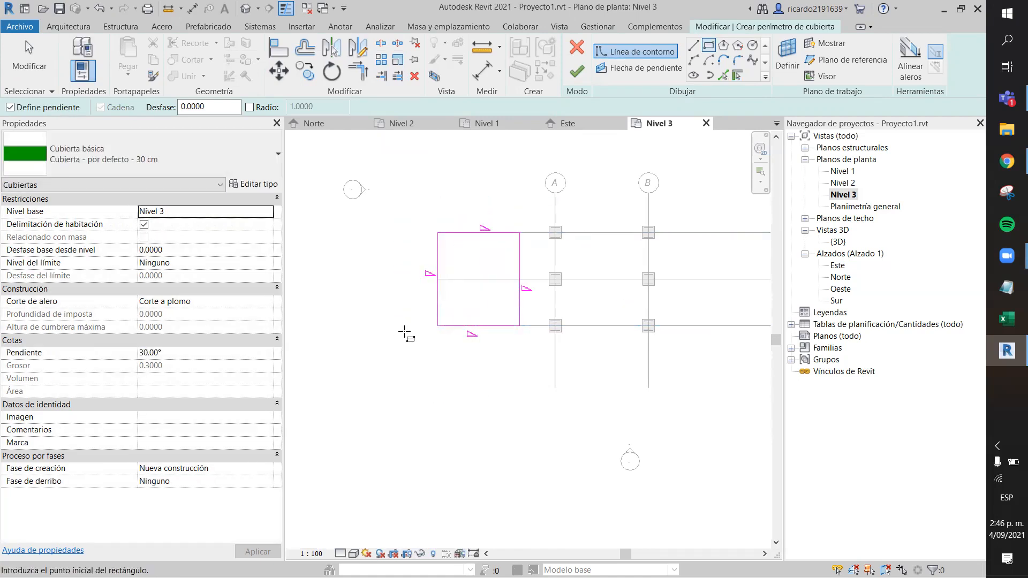
Step: Examine the slope definition of the roof sketch's edge farthest from grid A
click(437, 278)
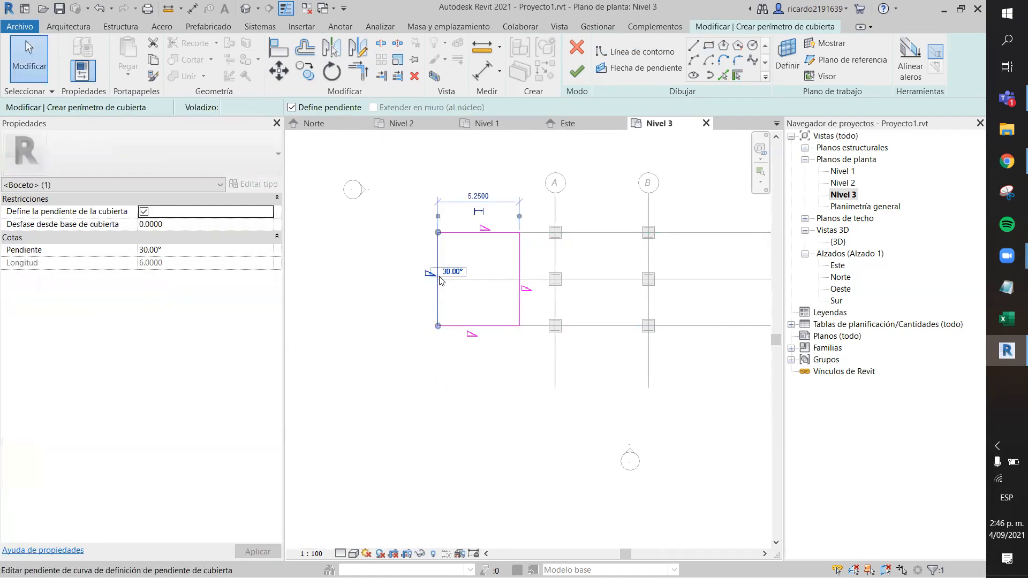
click(419, 306)
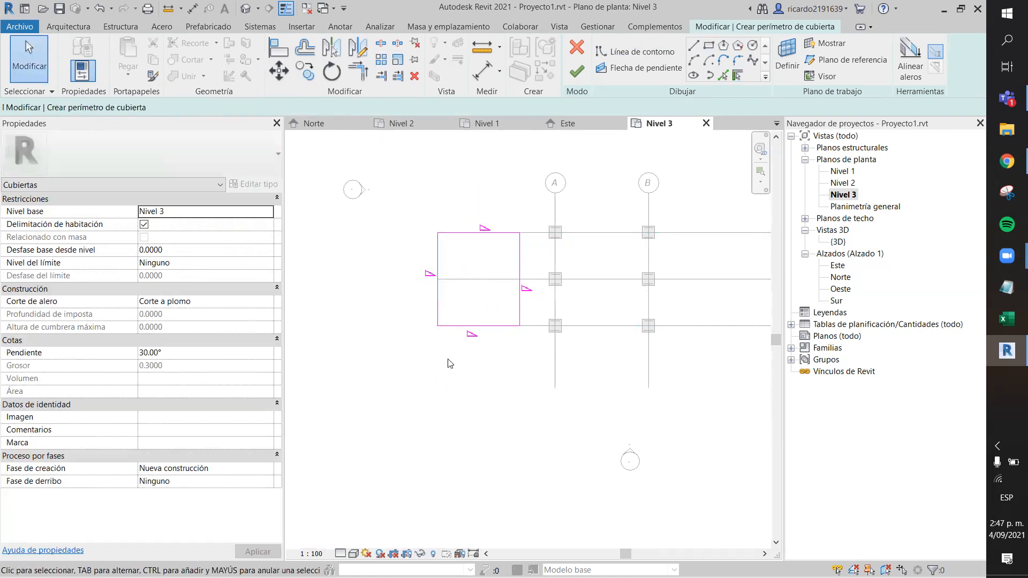
scroll(419, 310, up, 2)
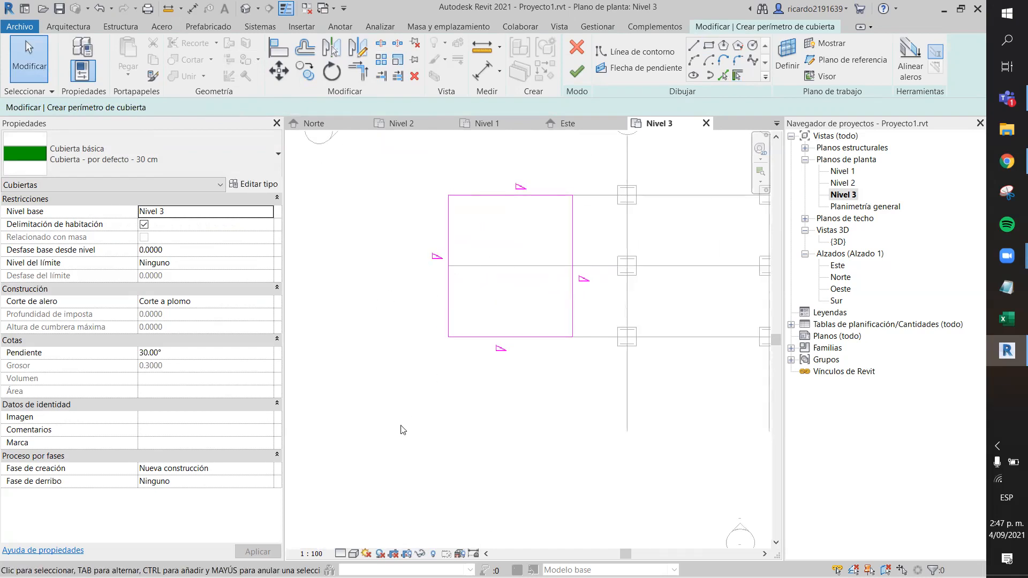
click(693, 60)
drag(472, 407, 400, 470)
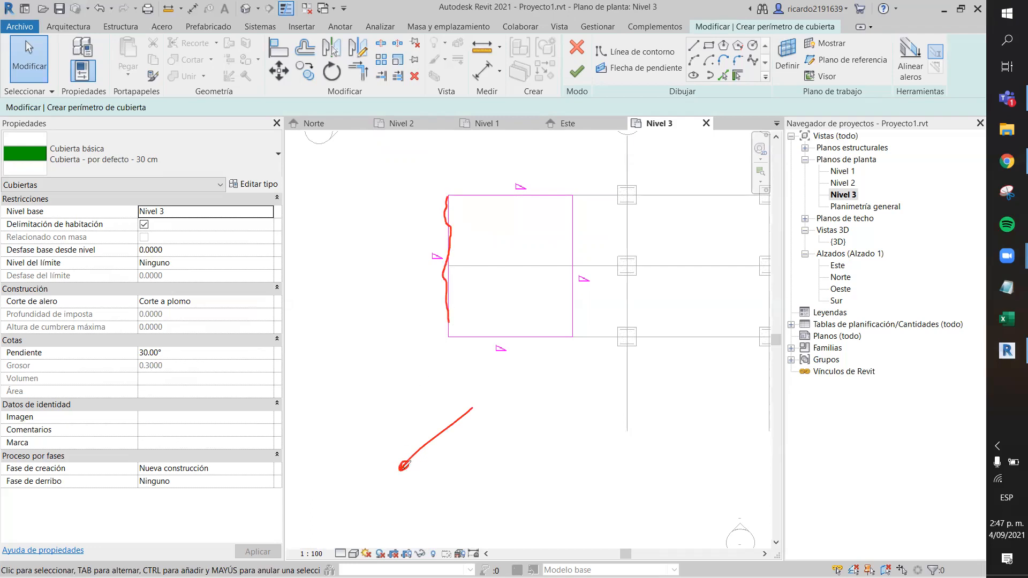
drag(399, 400, 469, 375)
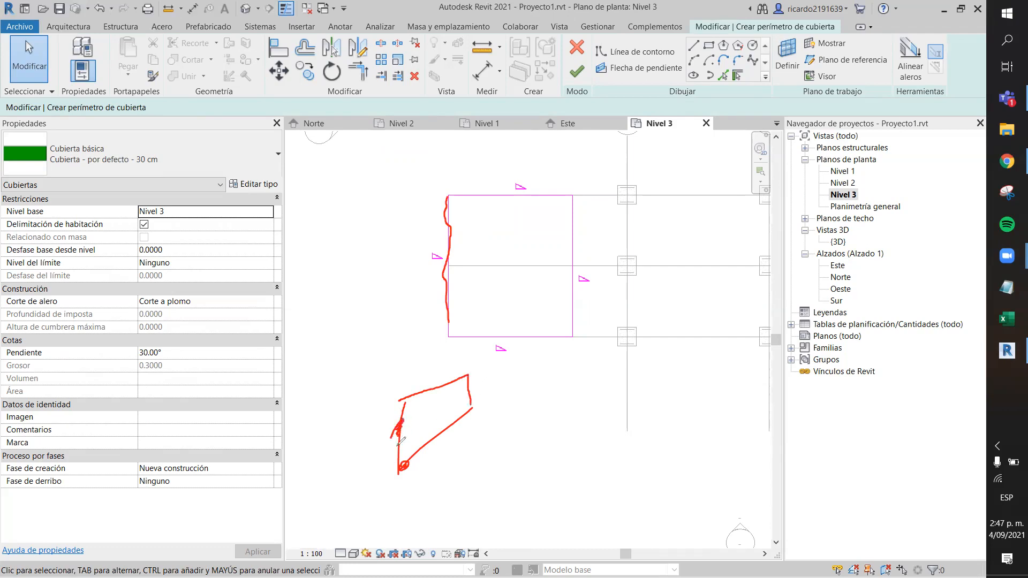
mouse_move(406, 383)
mouse_down()
mouse_move(416, 400)
mouse_move(457, 379)
mouse_up()
drag(429, 292, 521, 186)
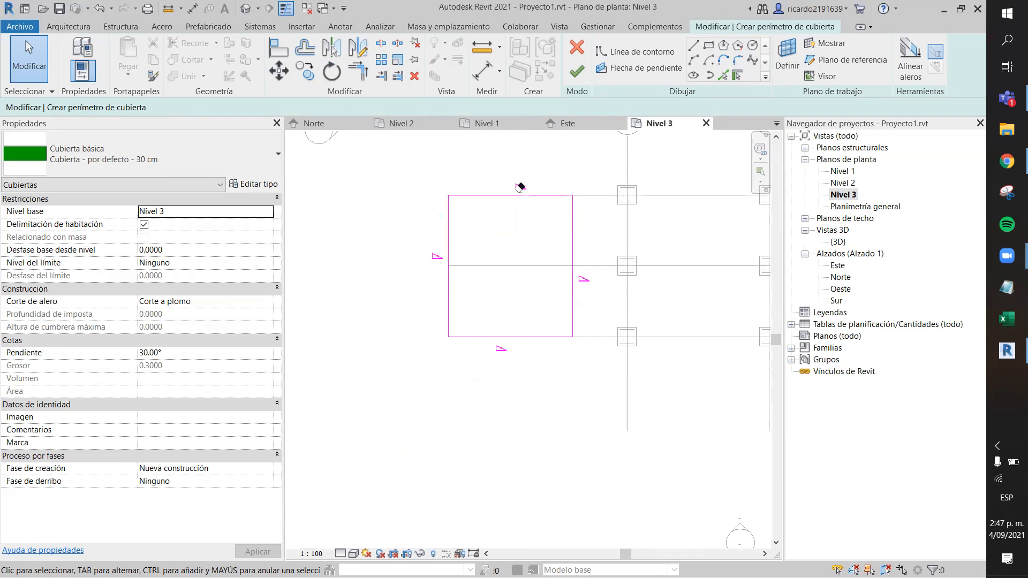
click(447, 265)
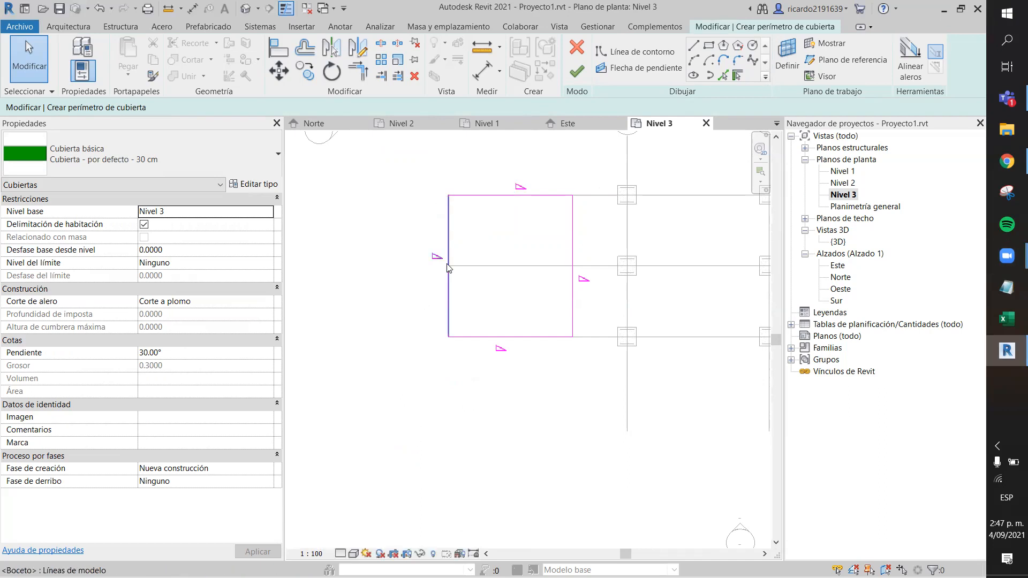
click(449, 268)
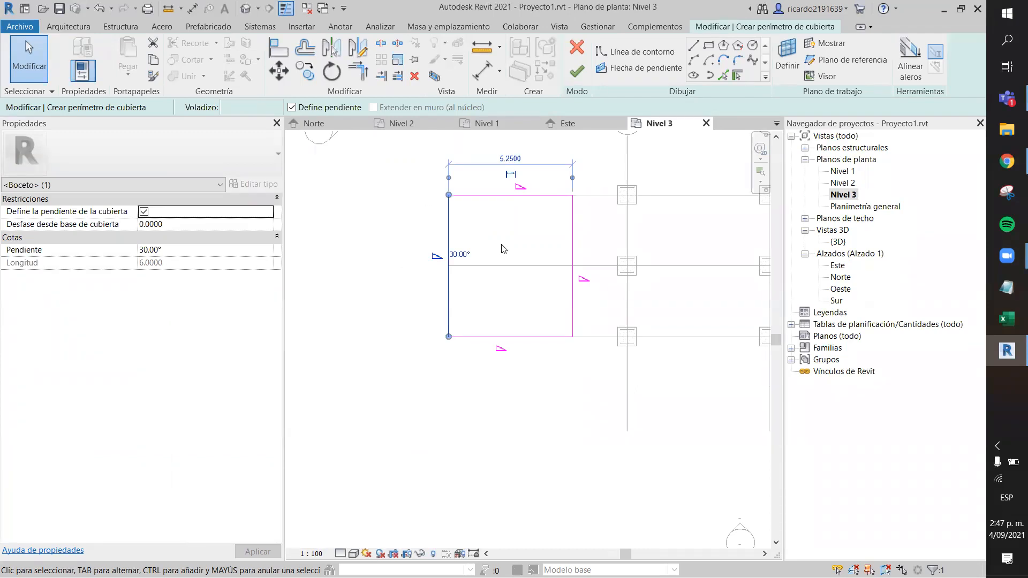
Step: Finish the roof sketch and inspect the resulting roof beside the trusses in the 3D view
click(578, 77)
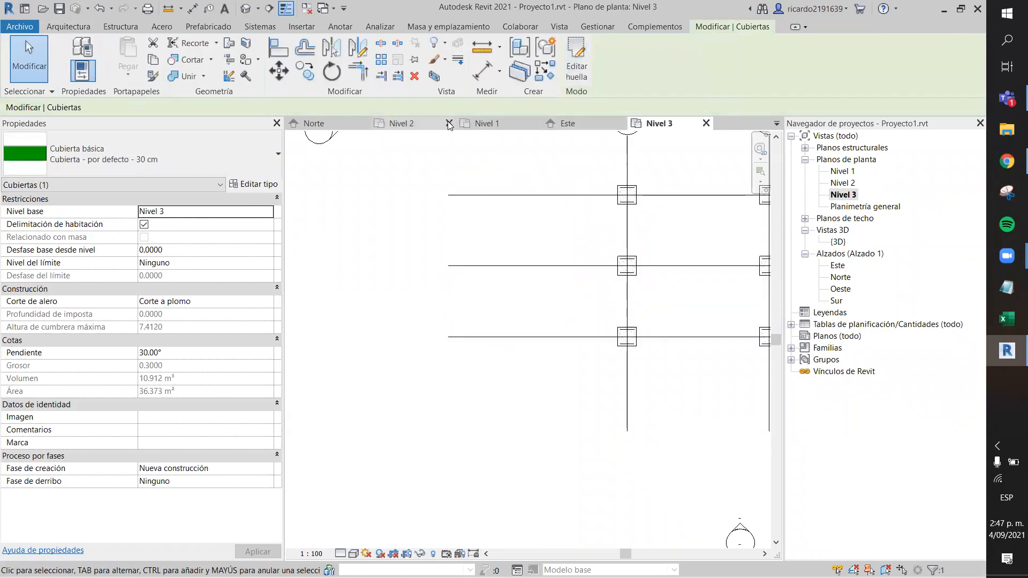
click(248, 8)
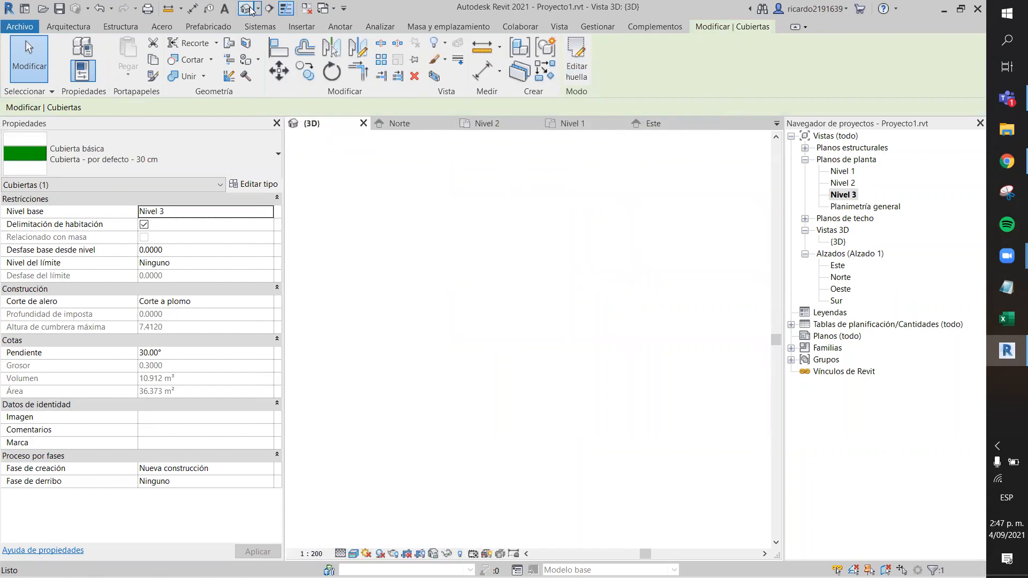
shift+middle_drag(390, 394, 428, 329)
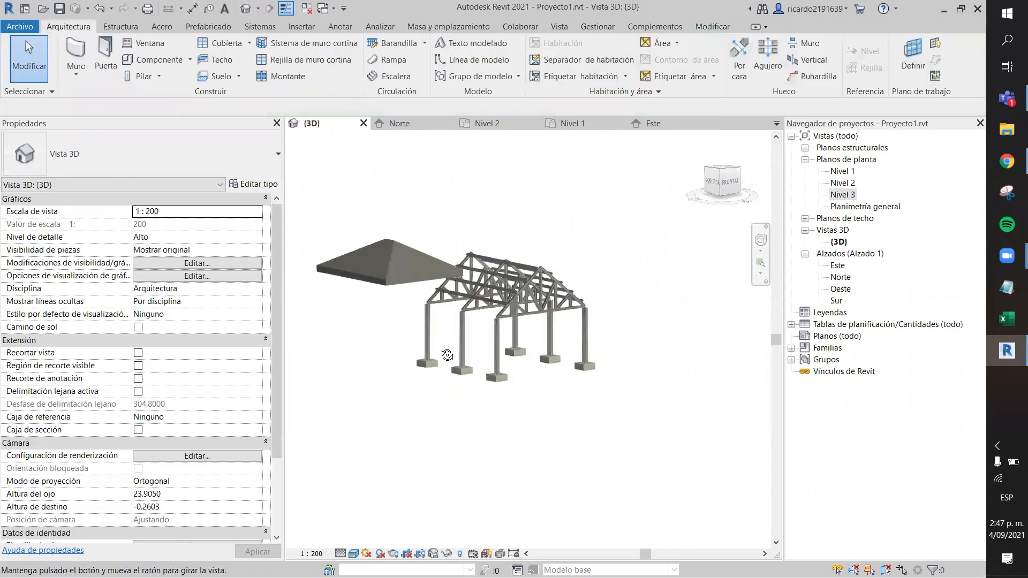
scroll(412, 335, up, 6)
scroll(400, 405, down, 5)
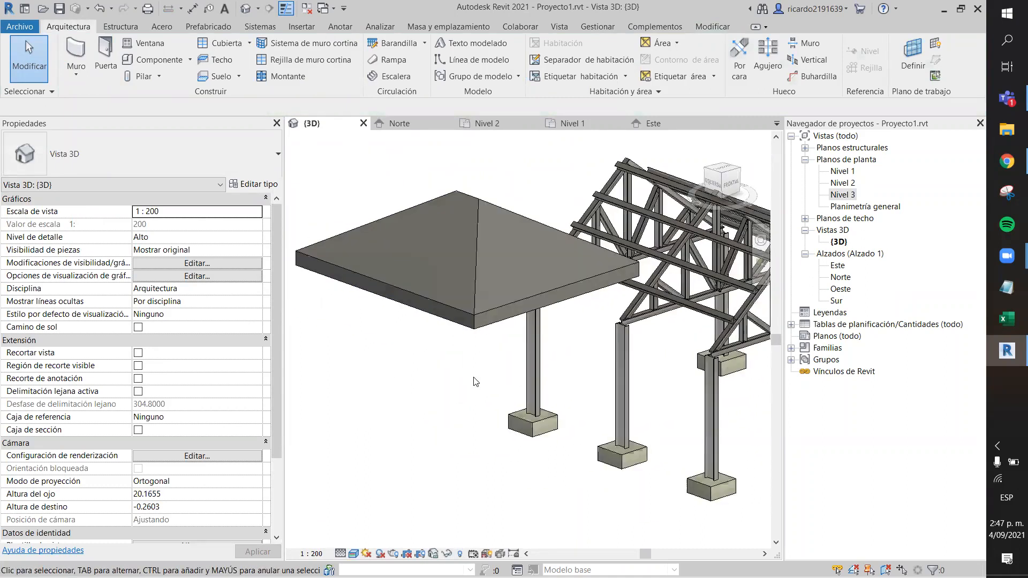
shift+middle_drag(455, 450, 404, 376)
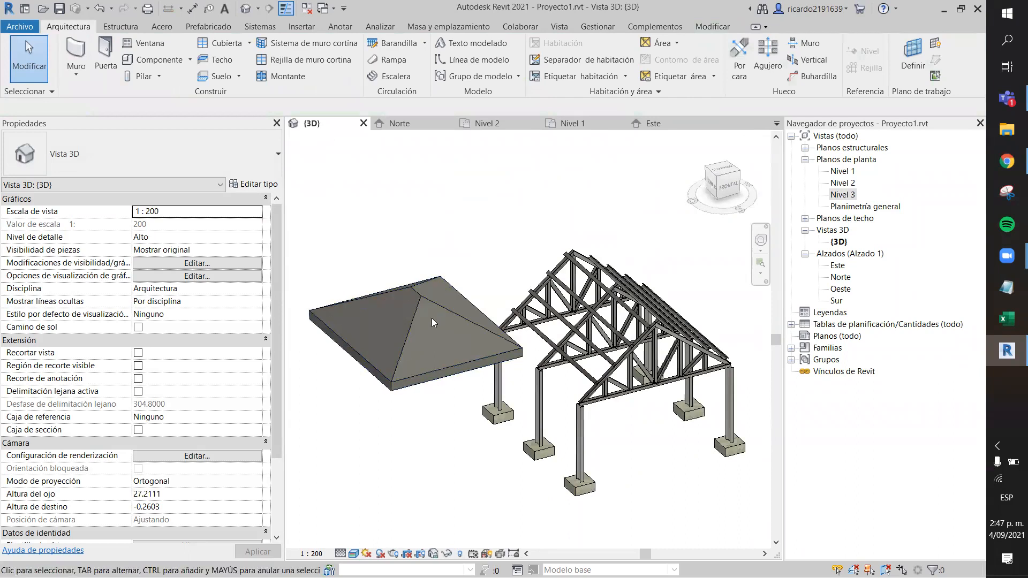
click(433, 305)
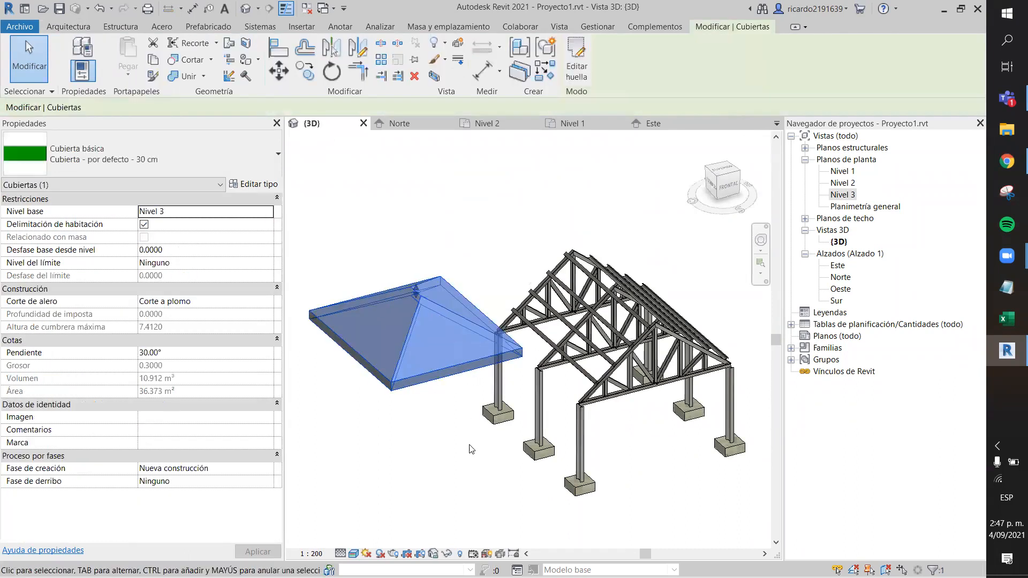
click(479, 468)
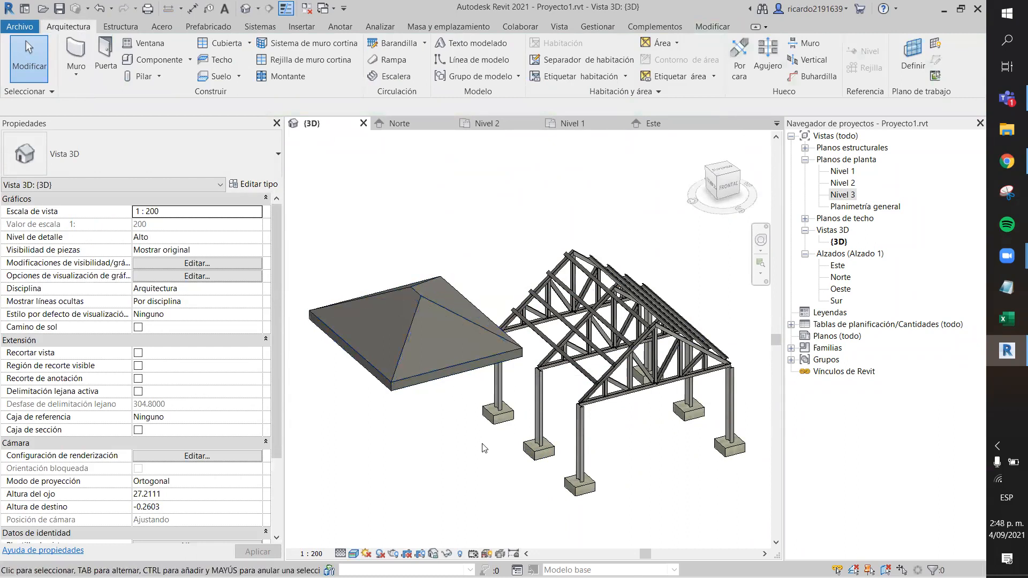
Step: Close the Norte and Este elevation views and return to the Nivel 3 floor plan
click(449, 361)
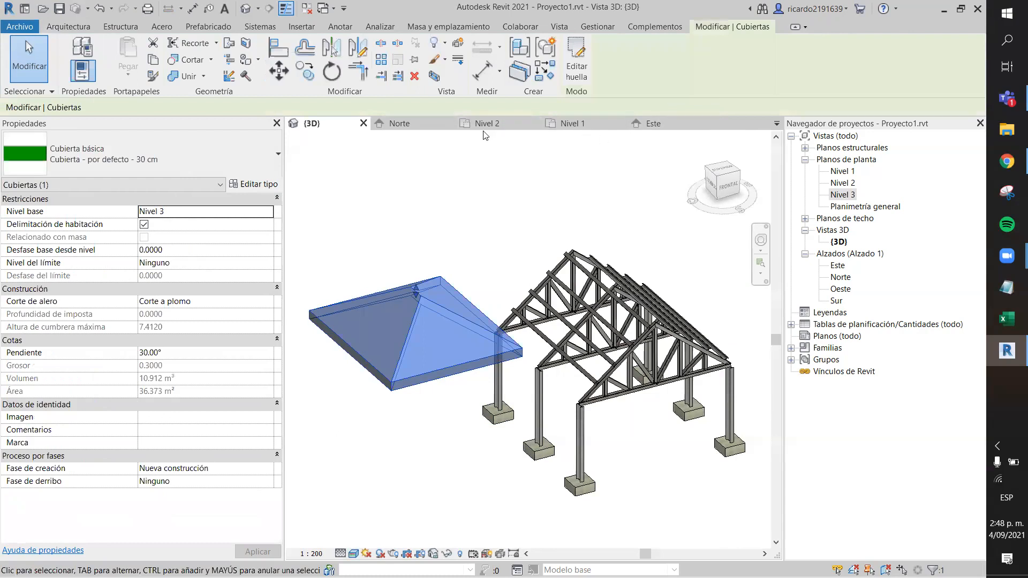
click(620, 124)
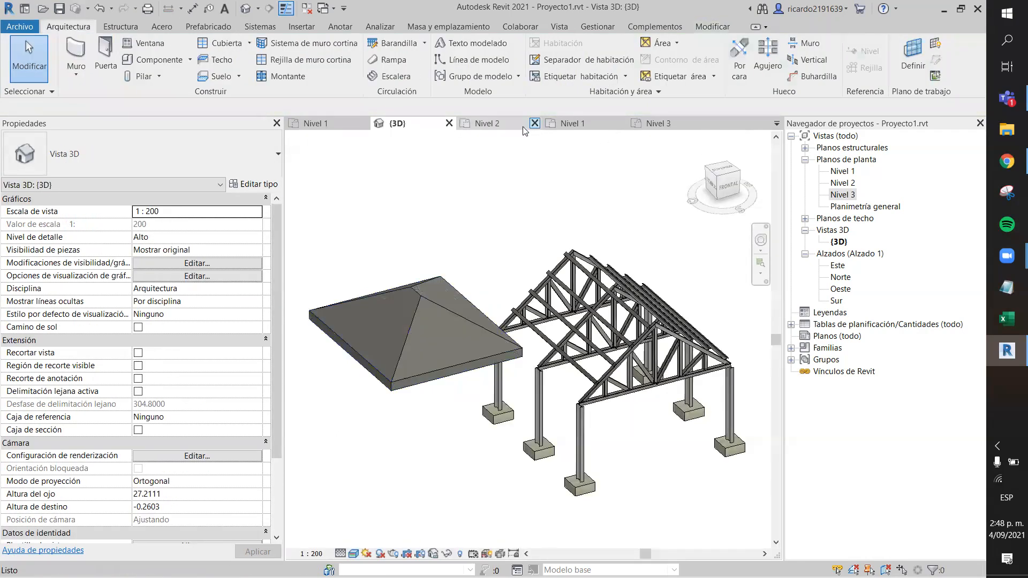
click(536, 124)
click(656, 125)
scroll(544, 220, down, 4)
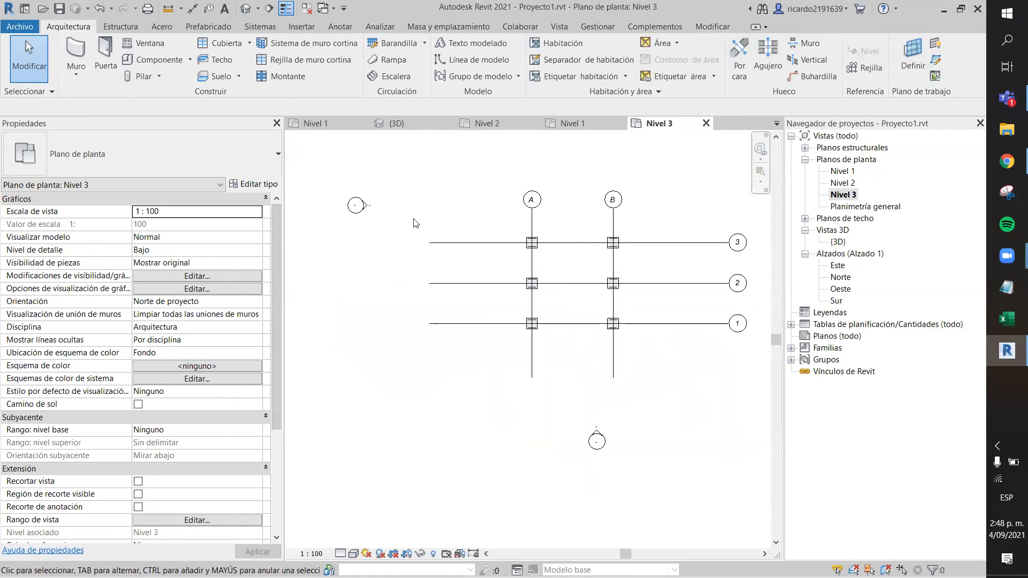
Step: Set the Nivel 3 view range offsets to 5 for Parte superior and -10 for Plano de corte
click(565, 124)
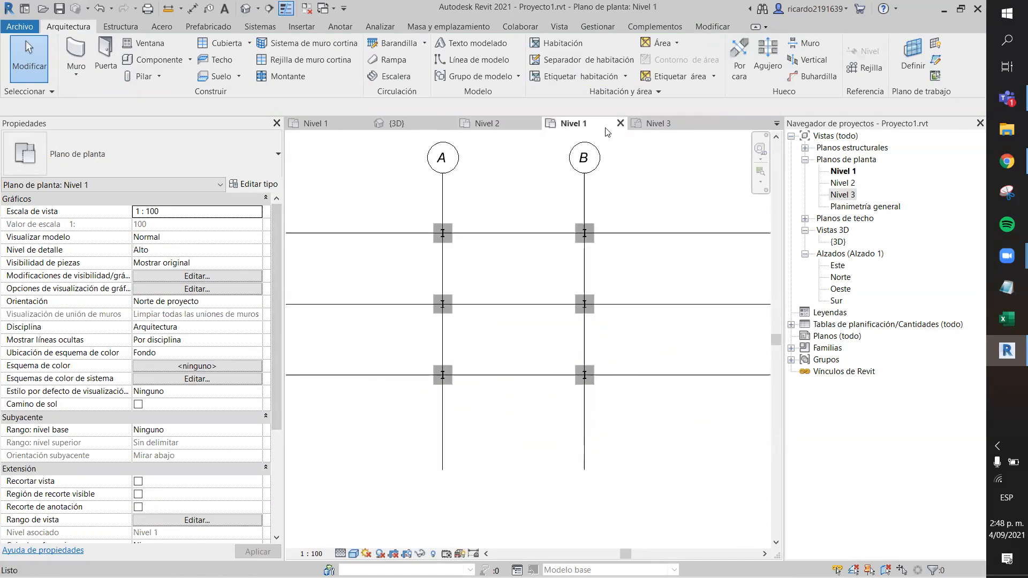
click(655, 123)
scroll(187, 428, down, 5)
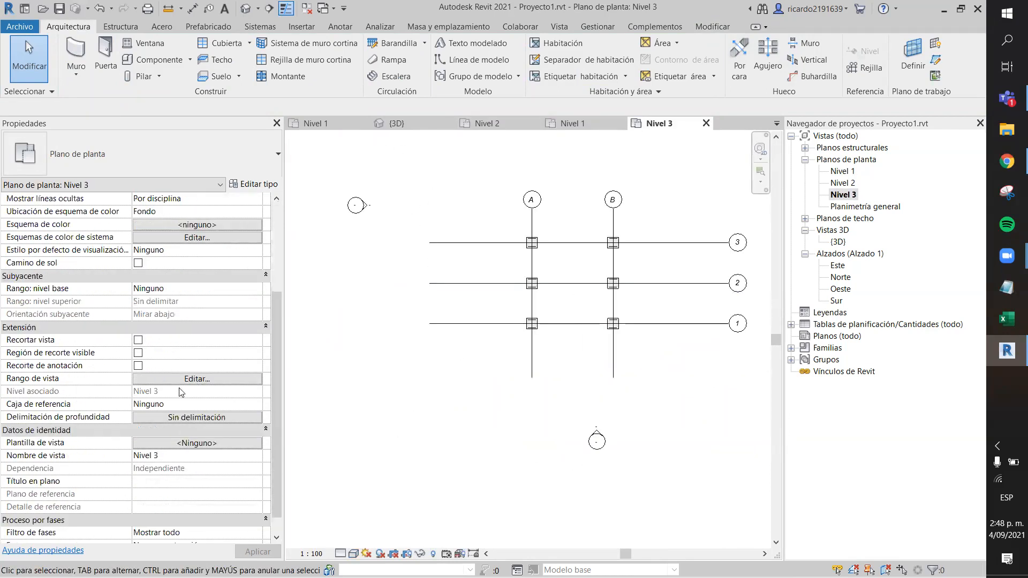
click(196, 379)
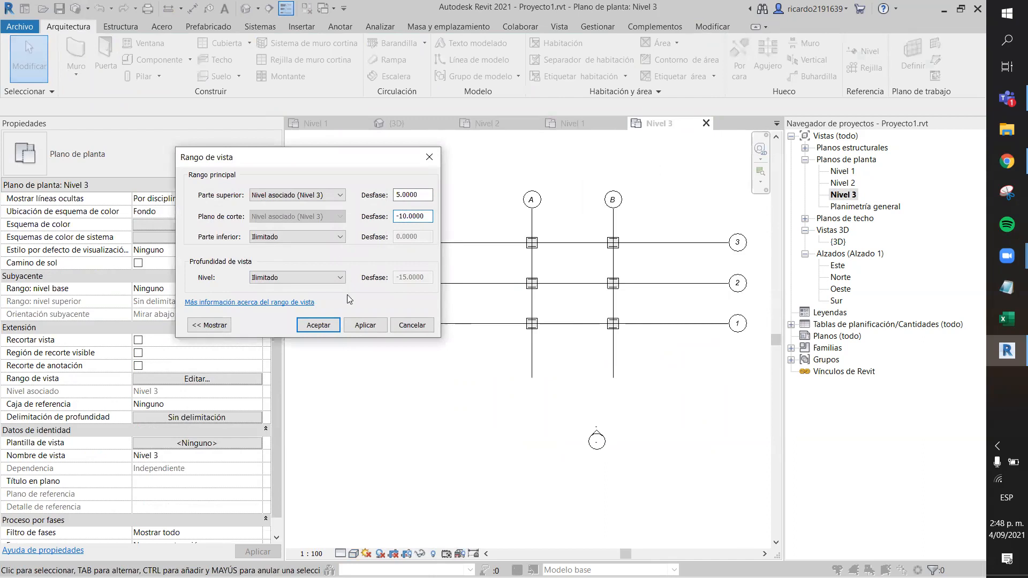
click(319, 324)
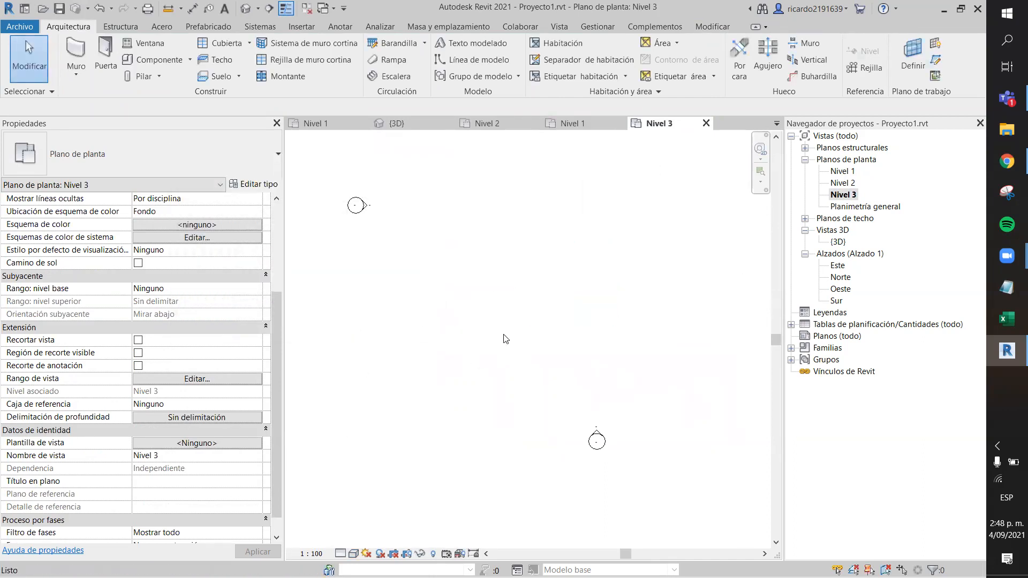
Step: Undo the last Nivel 3 view range change and choose another reference level for its Parte superior
key(ctrl+z)
click(171, 378)
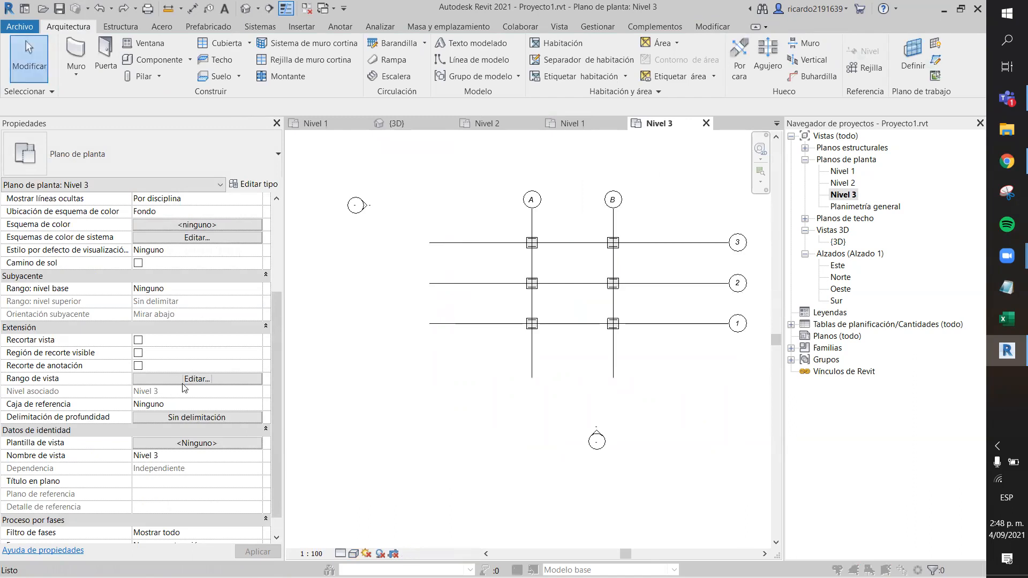
click(334, 200)
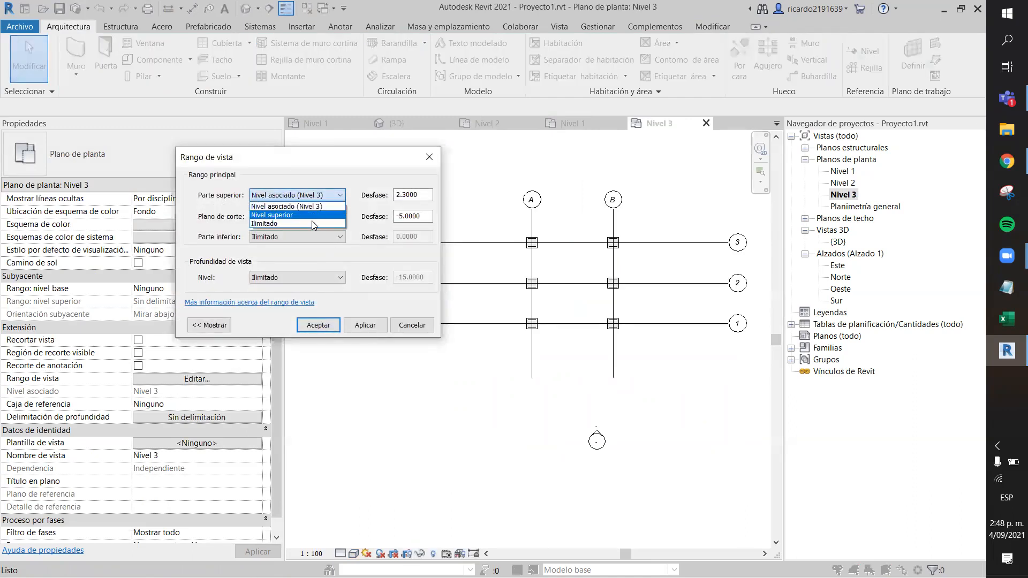
click(312, 220)
click(311, 328)
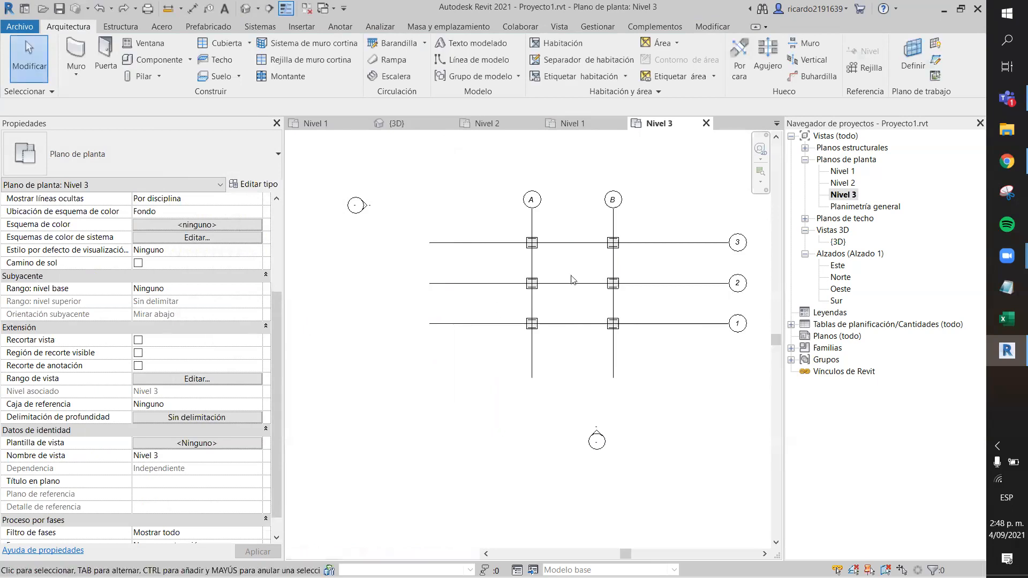
scroll(569, 245, up, 2)
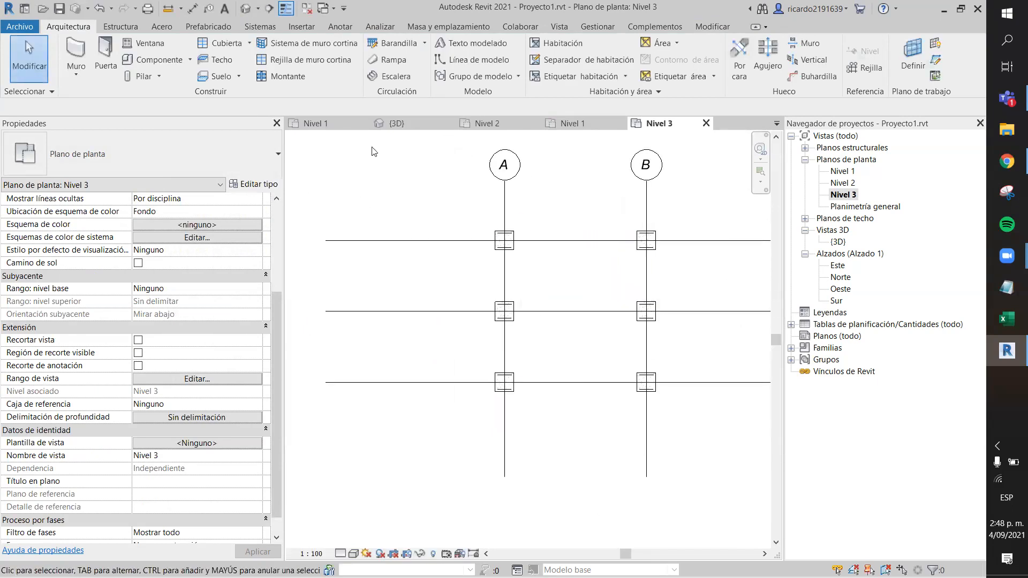
Step: Select the roof in the 3D view and open its footprint sketch for editing in the Nivel 3 plan
click(408, 123)
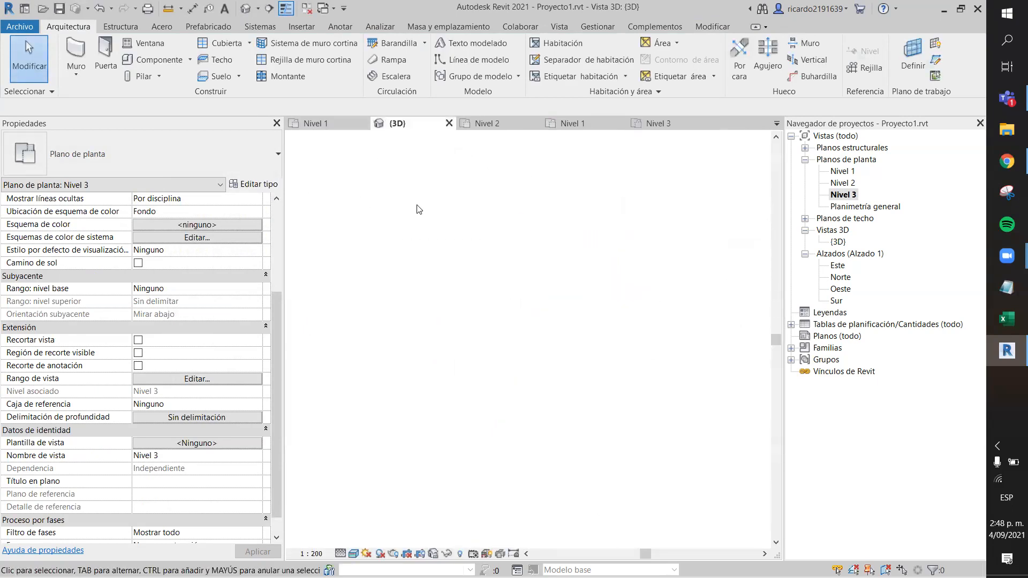
click(444, 303)
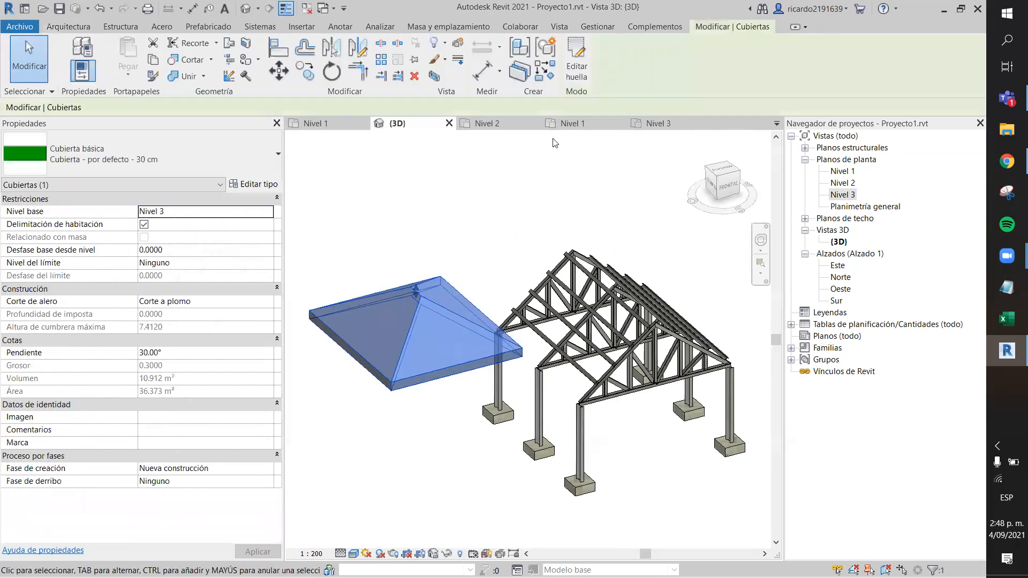
click(661, 124)
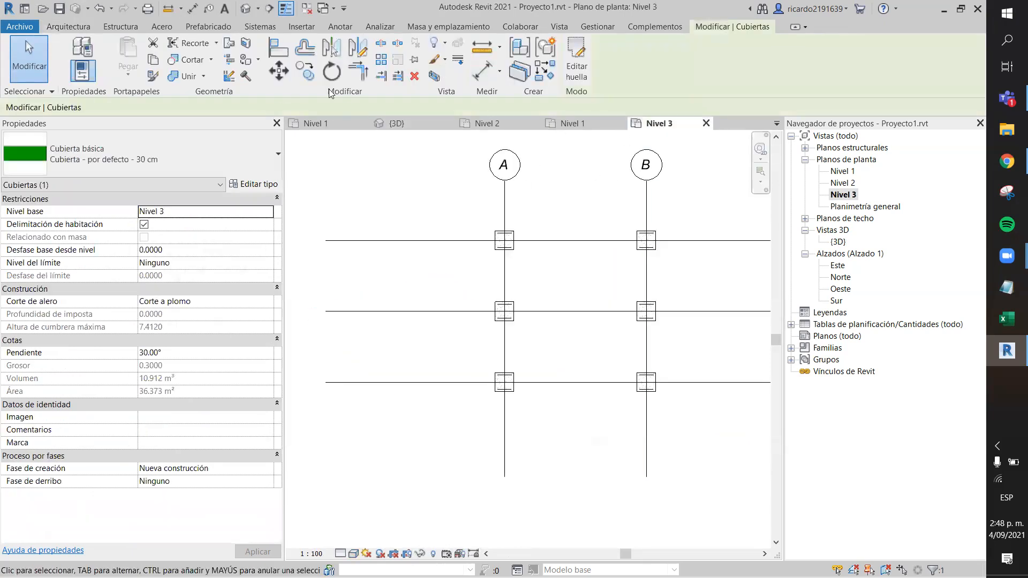
click(396, 124)
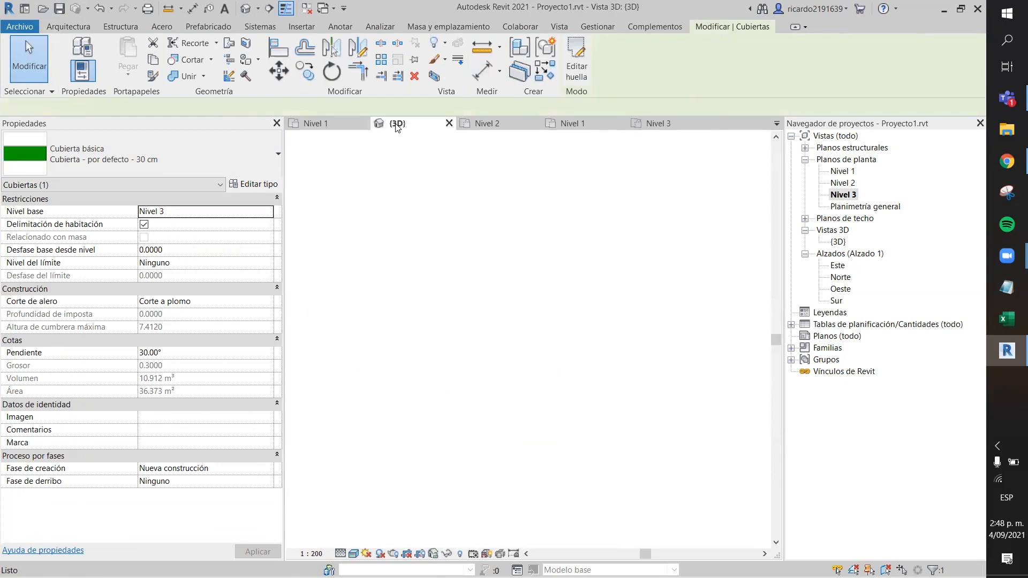
click(577, 58)
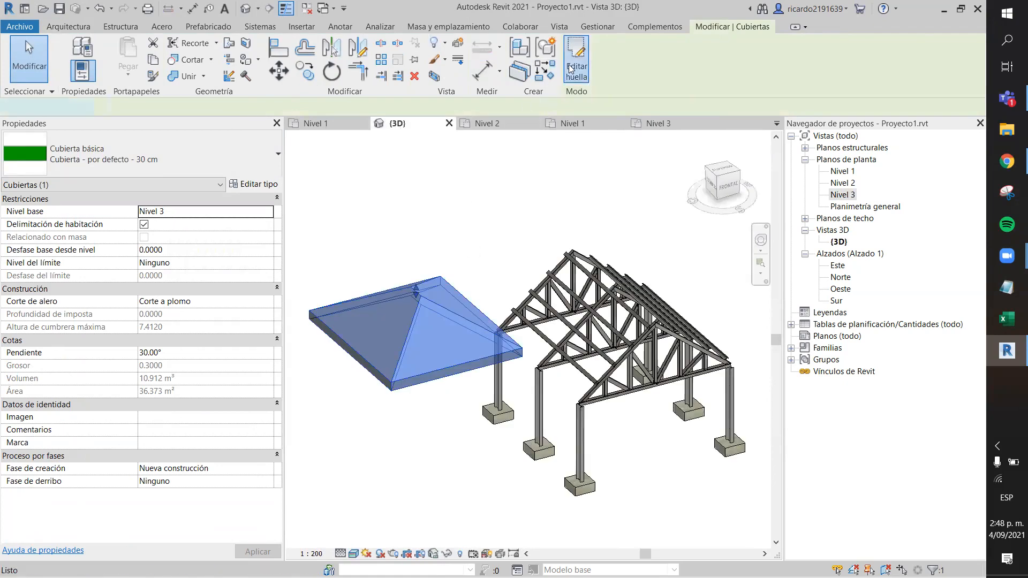
click(656, 123)
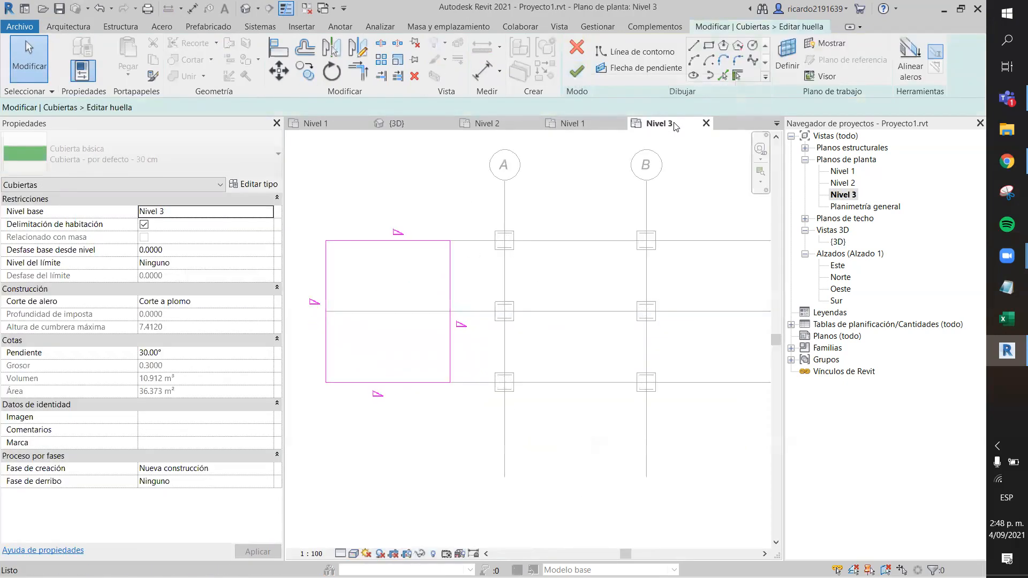
Step: Turn off the slope definition on the two roof sketch edges along grids 3 and 1, and finish the footprint
scroll(480, 194, up, 3)
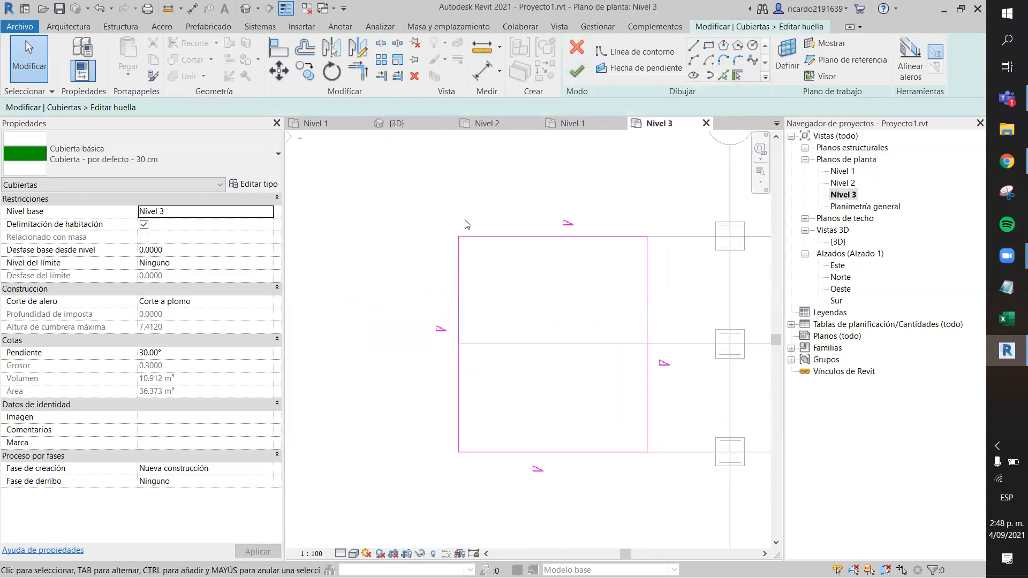
scroll(481, 226, up, 1)
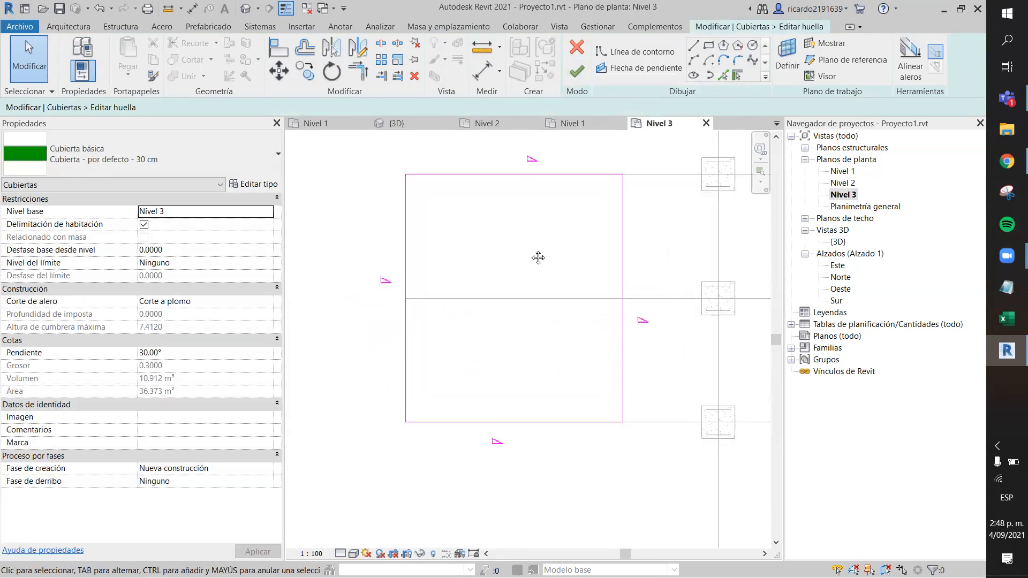
middle_drag(538, 258, 525, 257)
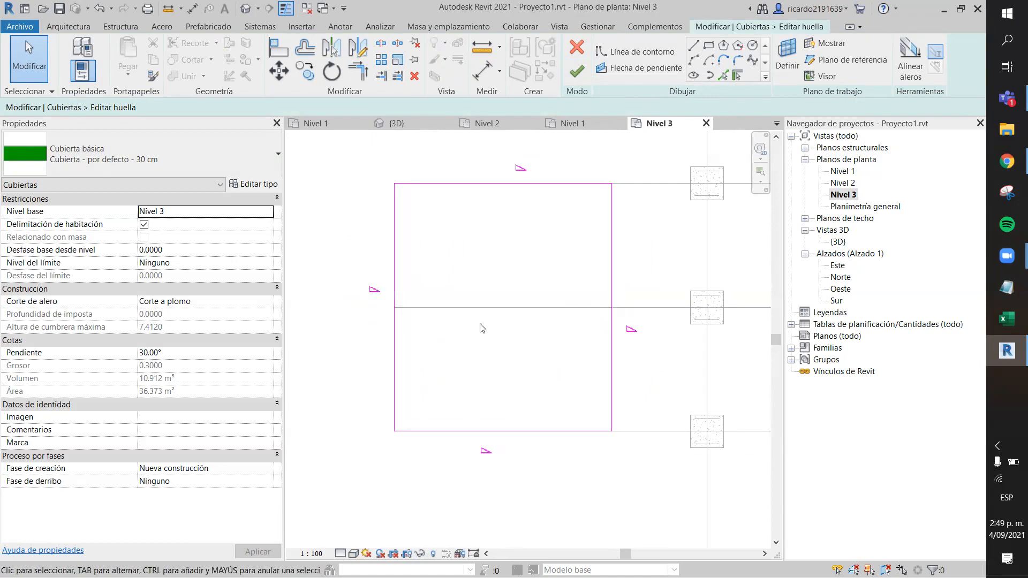
click(526, 186)
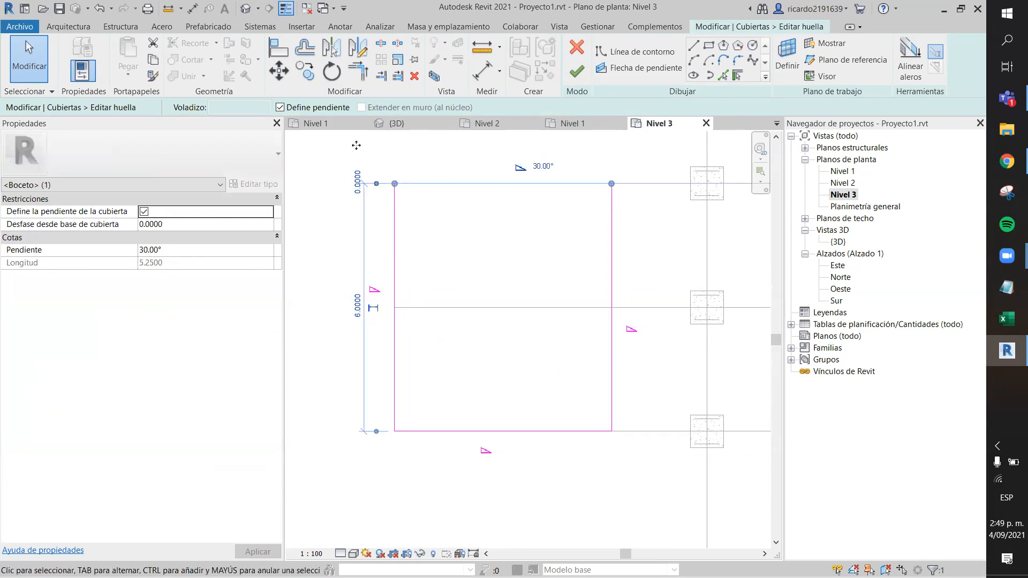
click(279, 107)
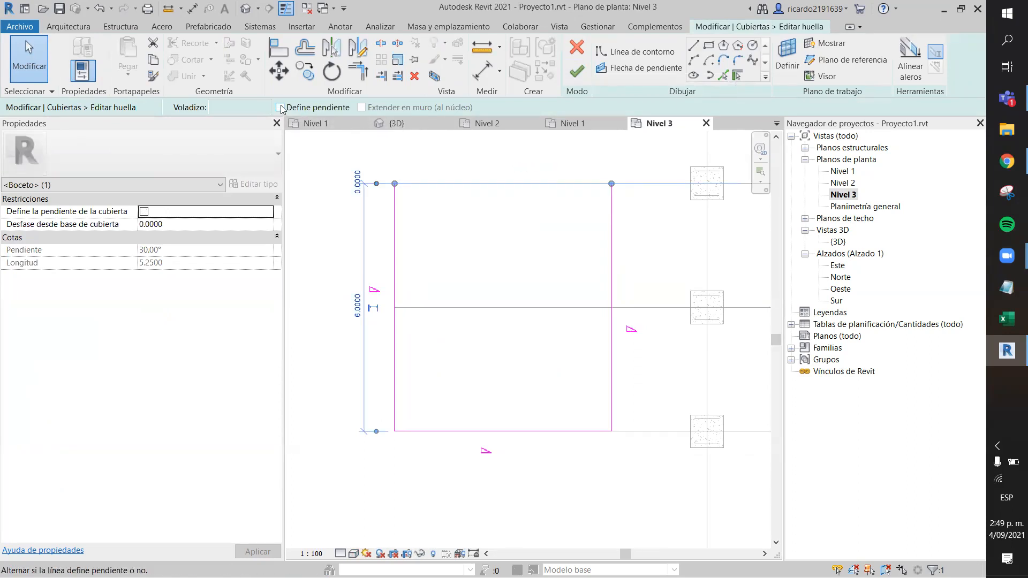
click(486, 430)
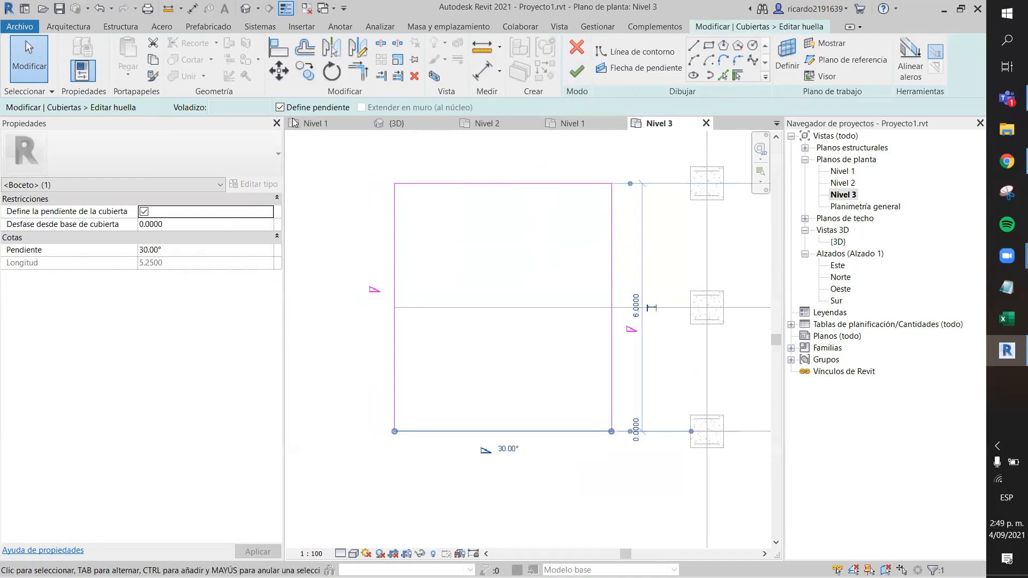
click(280, 108)
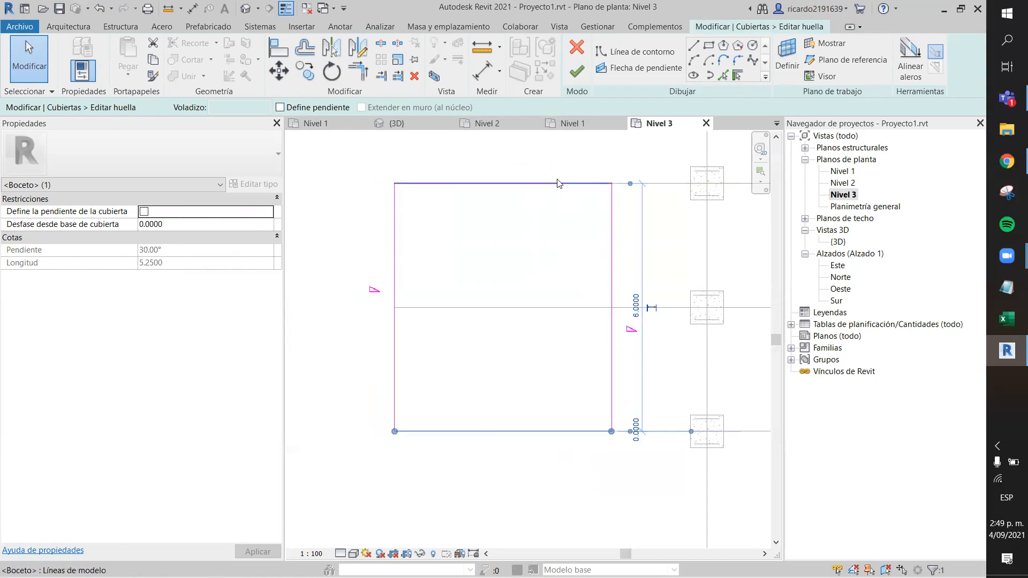
click(577, 72)
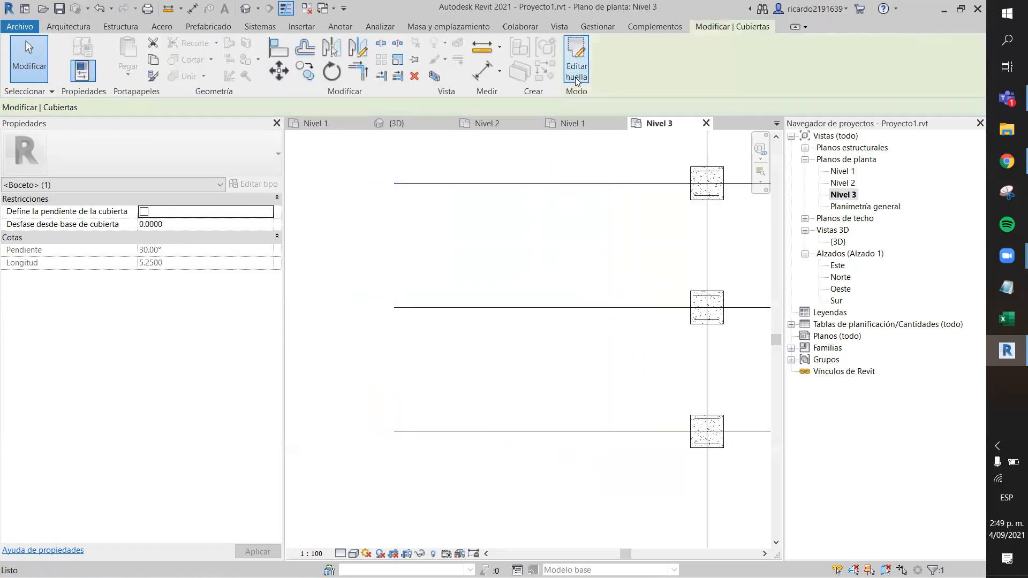
Step: Examine the edited roof's shape and thickness beside the trusses in the 3D view
scroll(424, 214, down, 2)
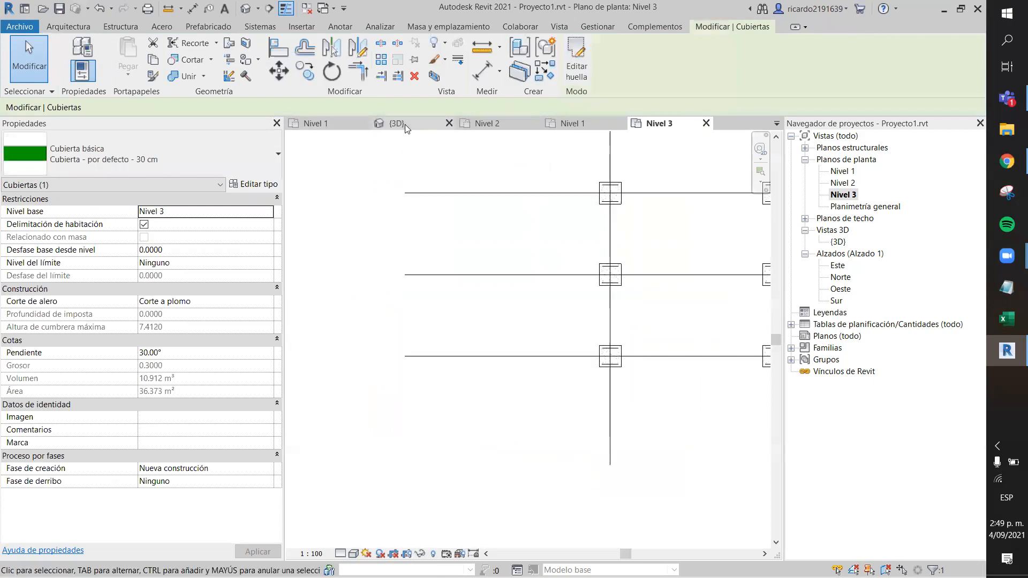
click(404, 124)
click(449, 430)
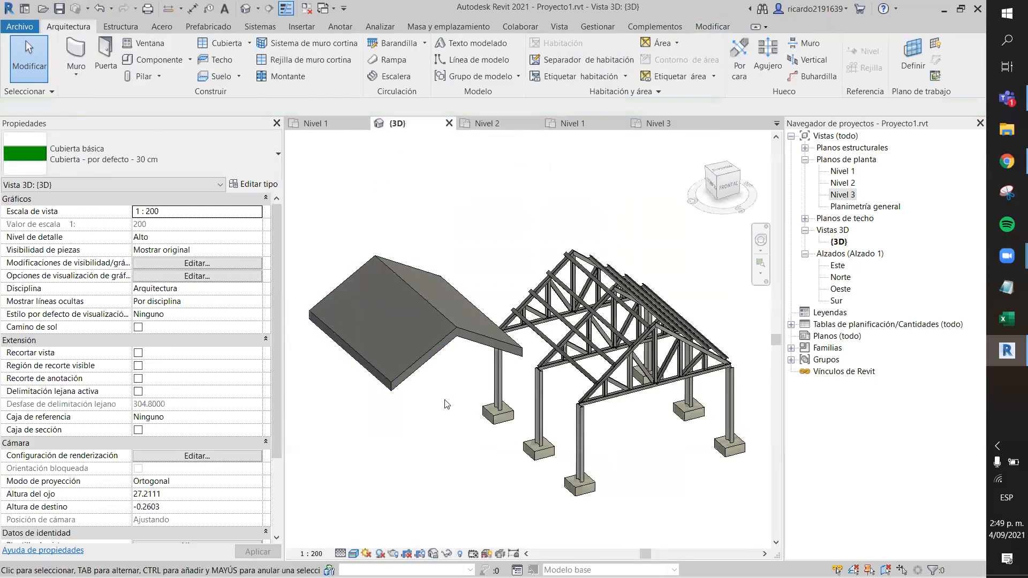
click(437, 355)
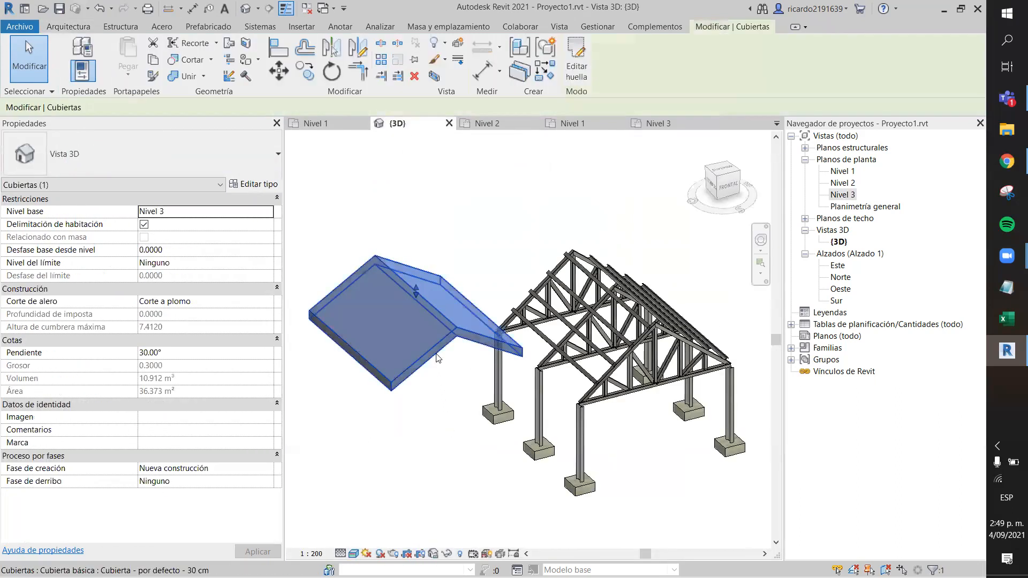
click(455, 444)
scroll(452, 330, up, 3)
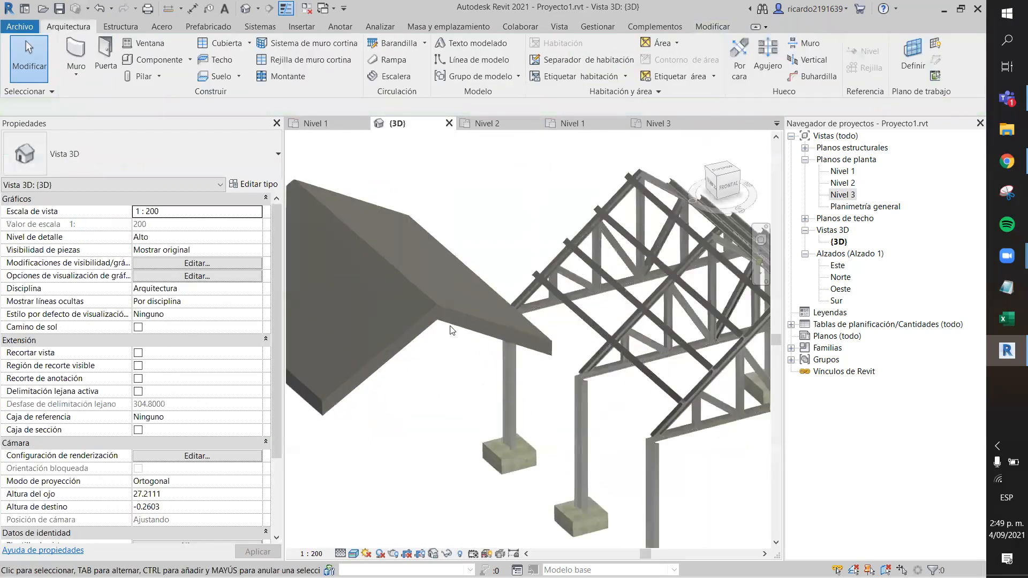
scroll(441, 315, up, 3)
scroll(448, 349, down, 3)
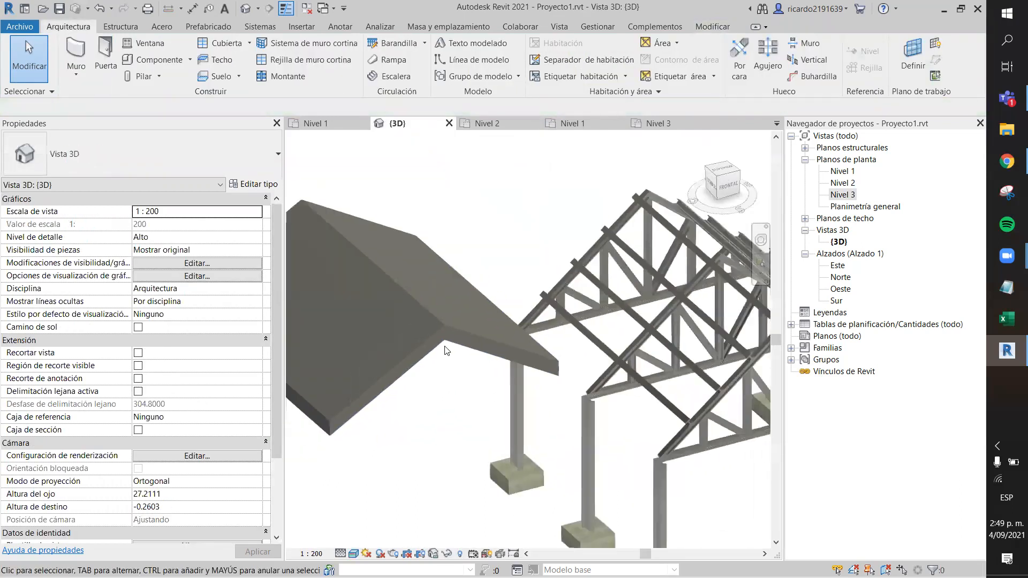
scroll(447, 390, down, 2)
Step: Open the roof type's layer structure and set the Estructura layer's thickness to 0.05
click(436, 382)
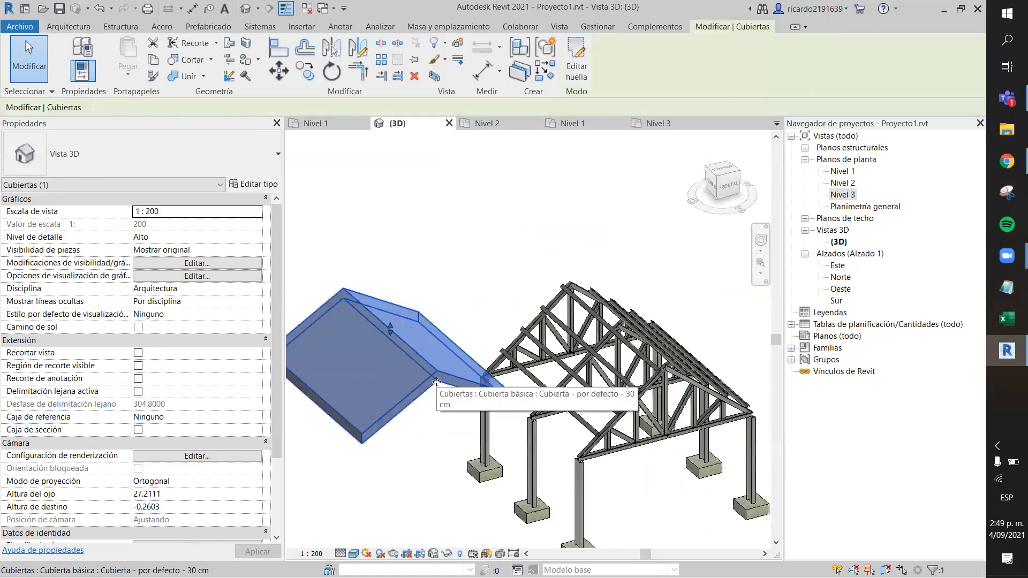
click(254, 184)
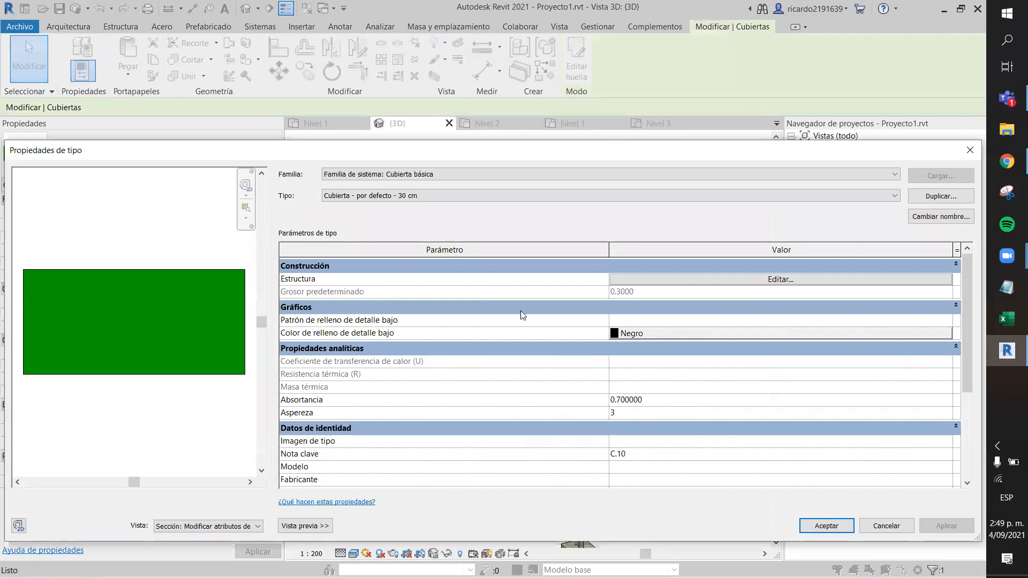
click(638, 282)
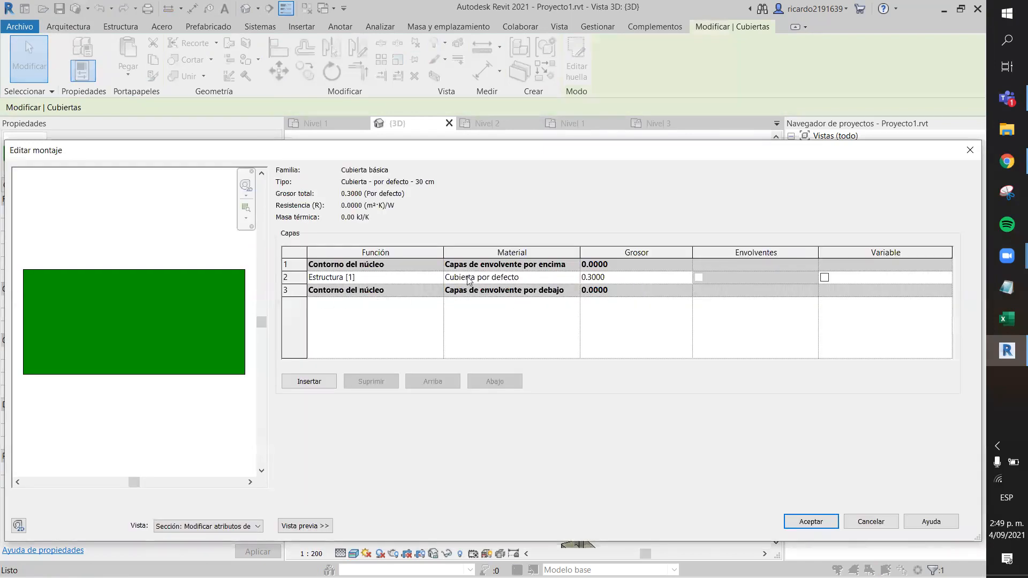
click(600, 278)
Step: Search the materials for "LAt" and add Latón from the library for the roof's Estructura layer
click(572, 283)
click(574, 278)
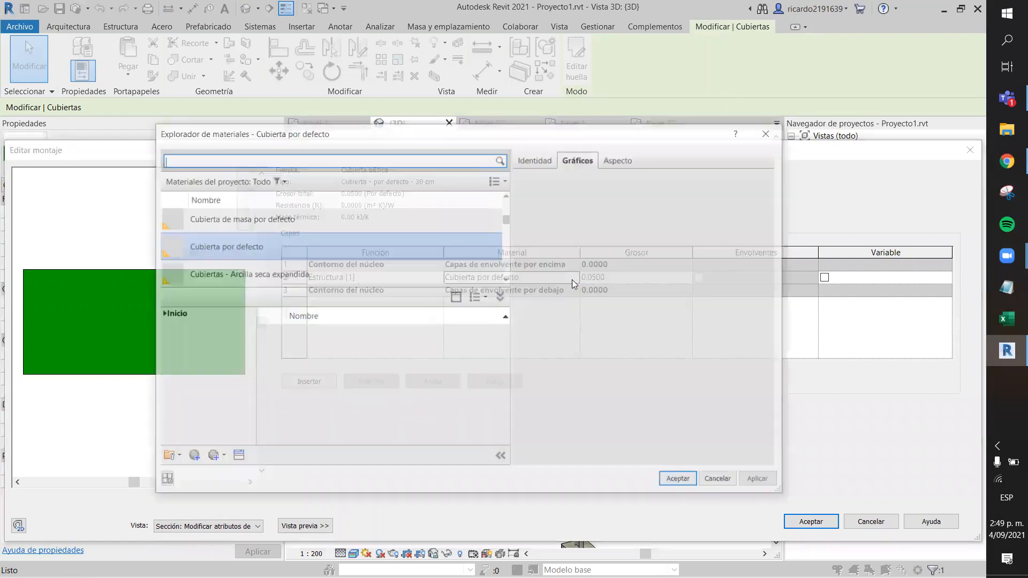
click(244, 159)
text(LAy)
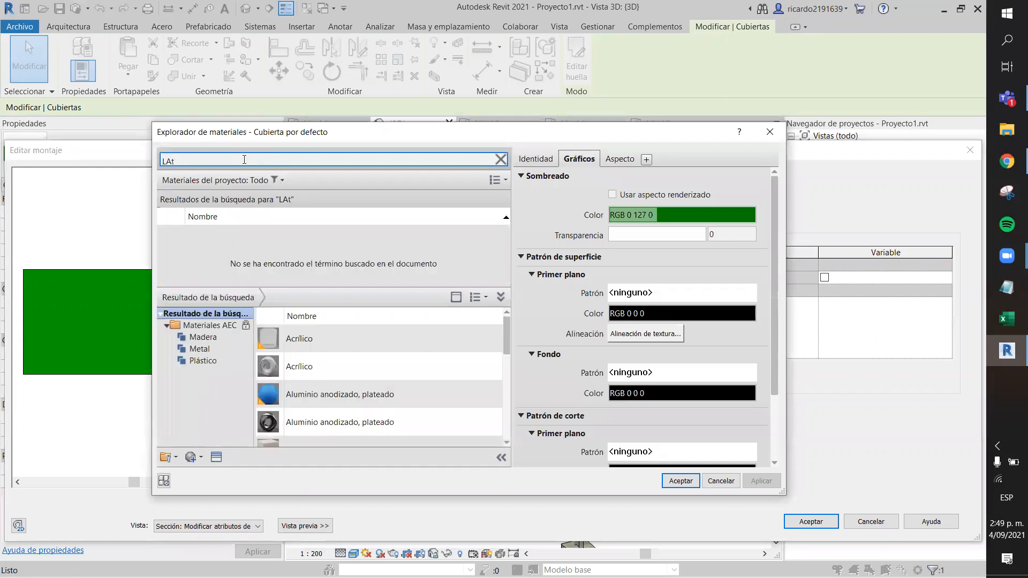
scroll(360, 386, down, 4)
click(324, 368)
click(324, 389)
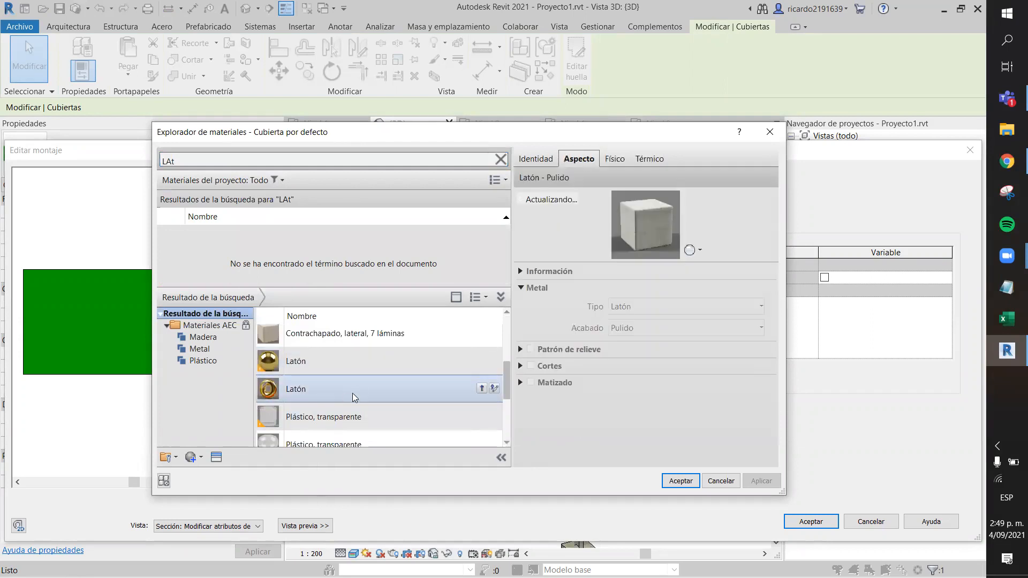
scroll(429, 331, up, 1)
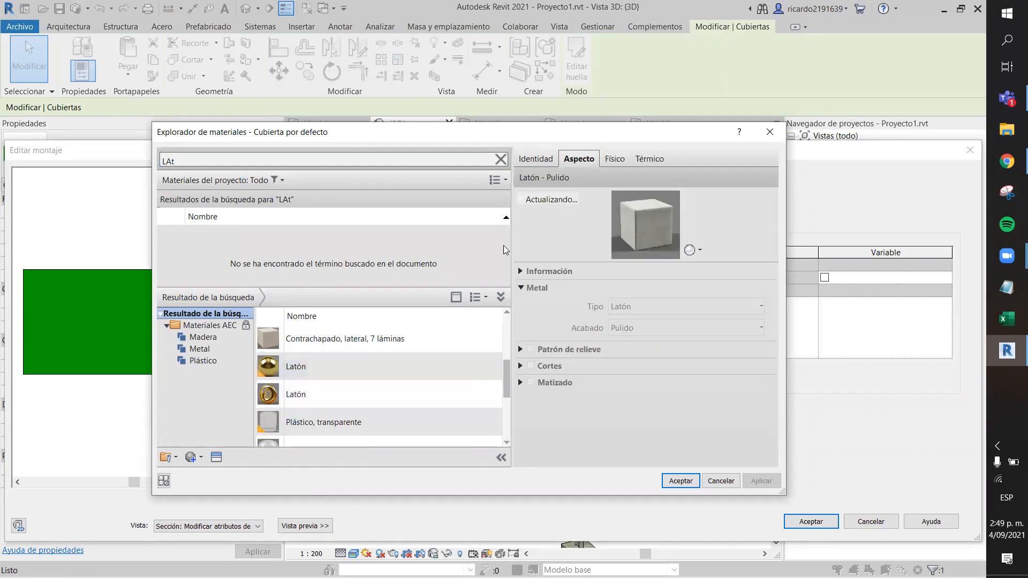
click(481, 366)
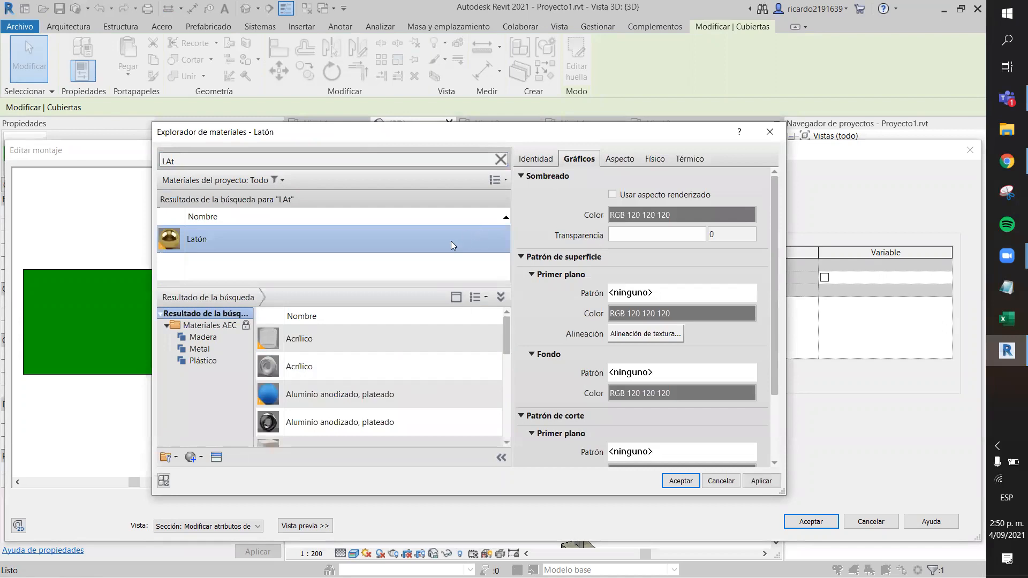
Step: Use the rendered appearance for Latón's shading, apply the material and roof type changes, and inspect the roof in 3D
click(611, 194)
click(677, 480)
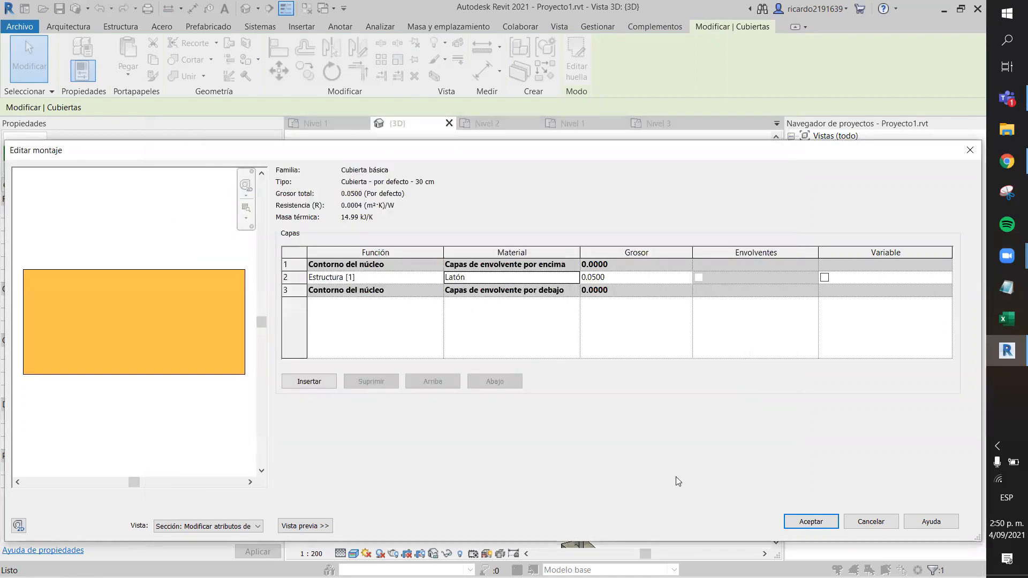
click(799, 519)
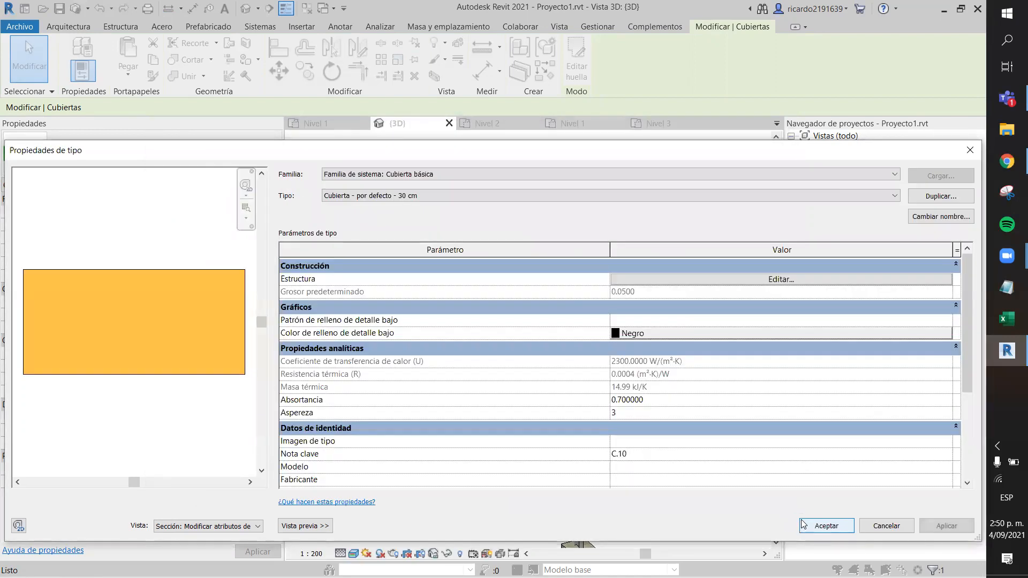
click(806, 525)
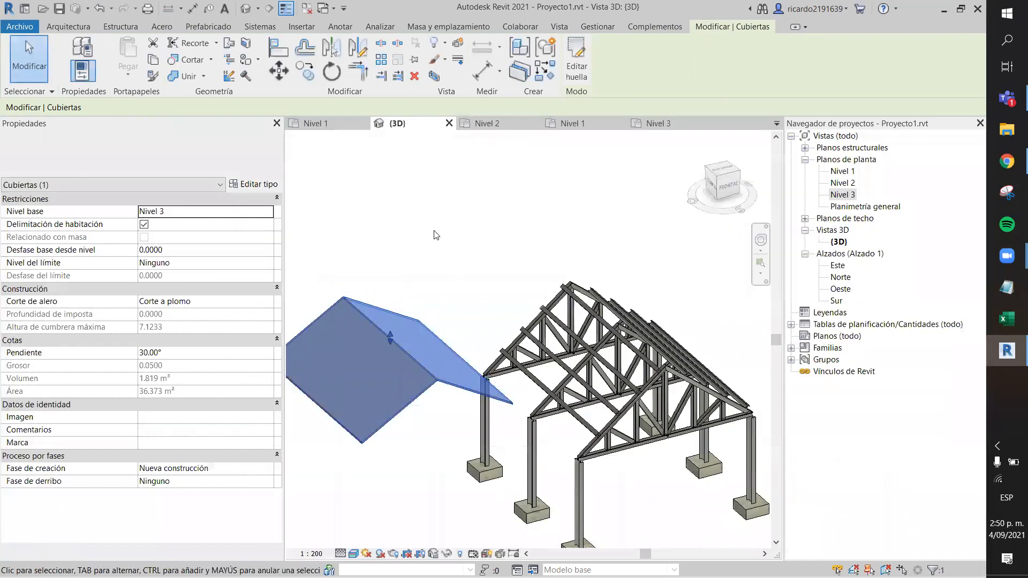
click(433, 468)
scroll(489, 452, up, 5)
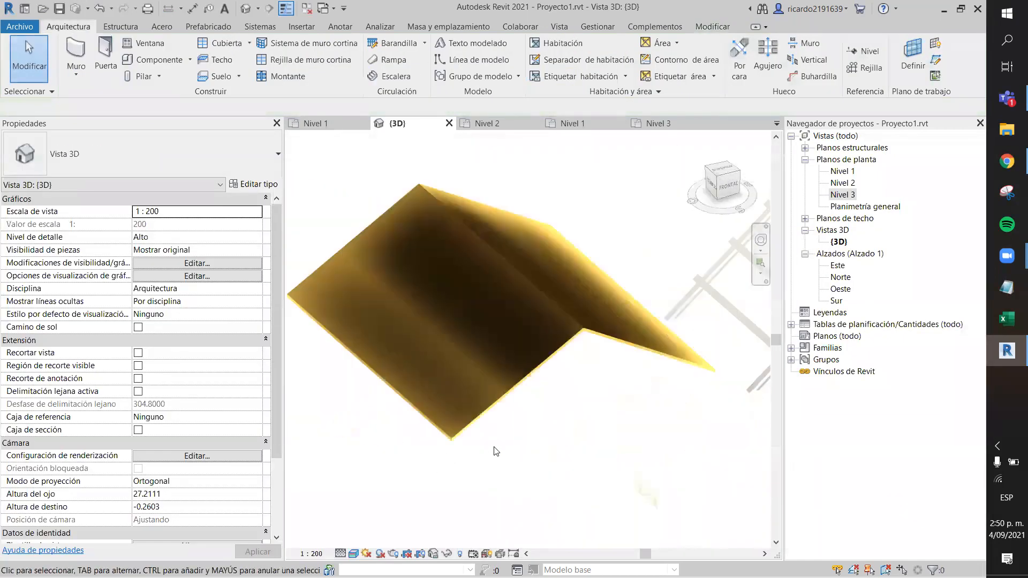
Step: Change the material of the roof type's Estructura layer to Yeso and apply the type changes
scroll(551, 466, down, 1)
scroll(555, 459, down, 2)
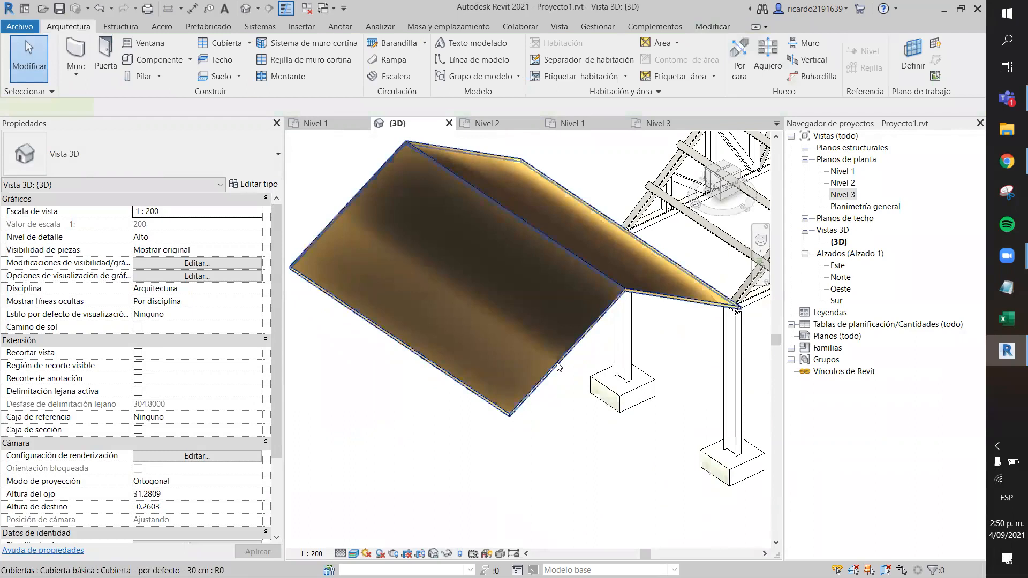
click(557, 348)
click(242, 188)
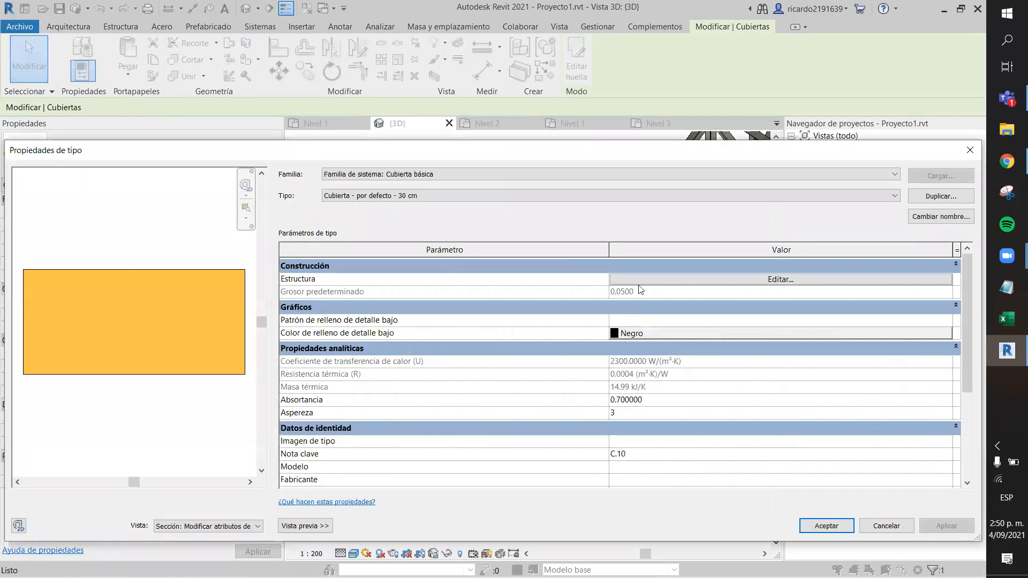
click(643, 280)
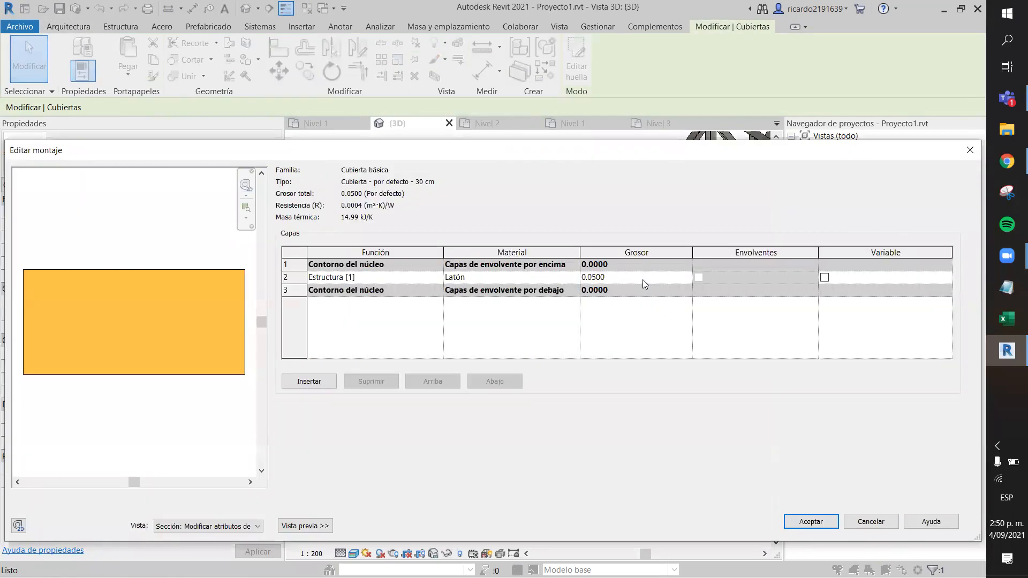
click(575, 282)
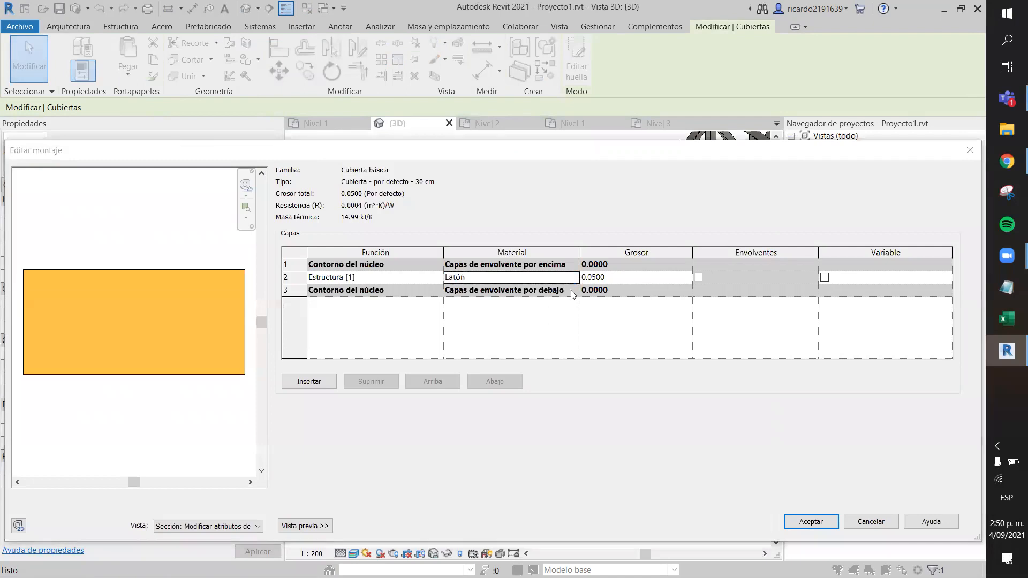
click(575, 278)
scroll(405, 240, down, 10)
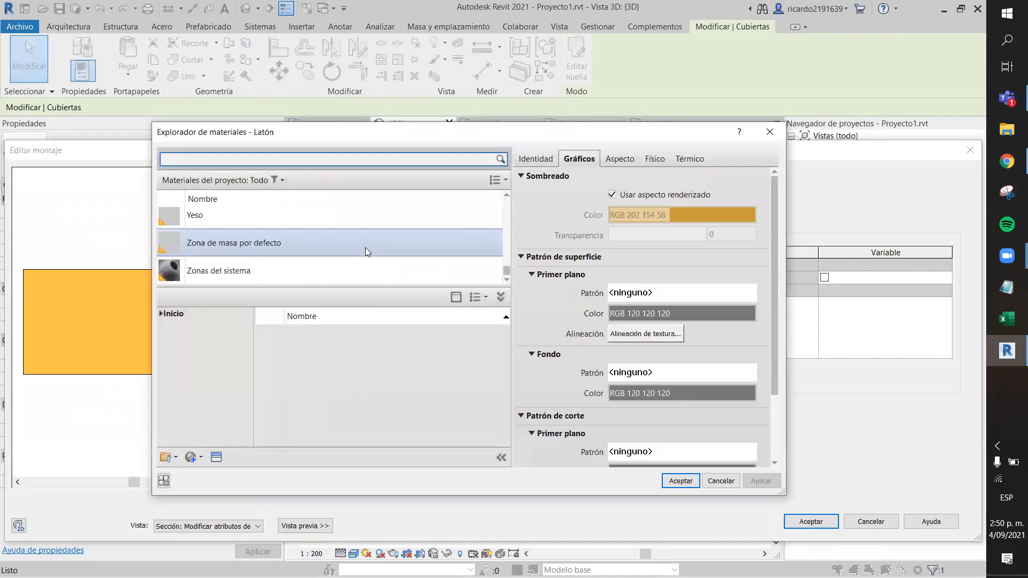
scroll(365, 247, up, 2)
scroll(321, 265, down, 2)
click(293, 223)
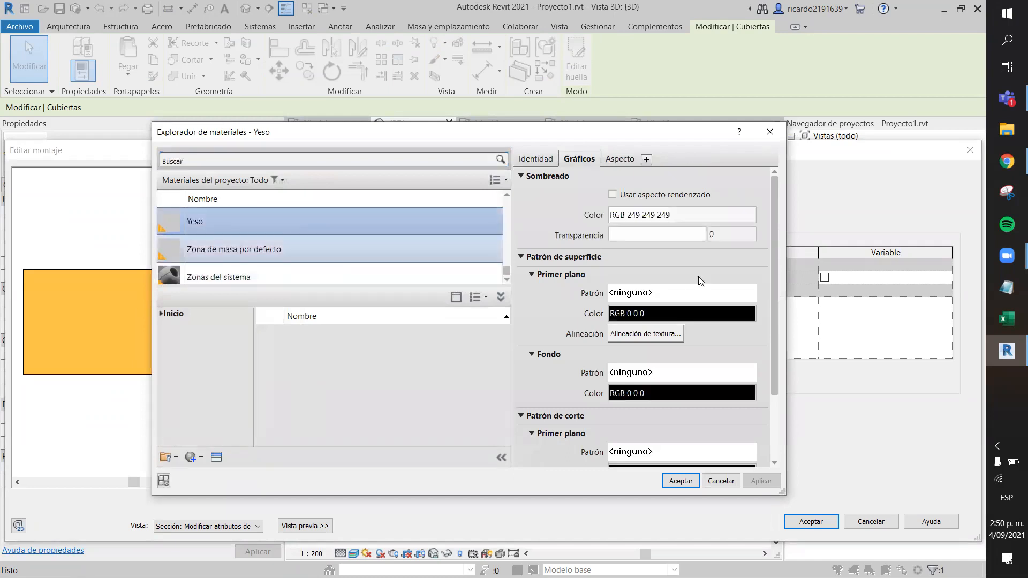
click(677, 481)
click(810, 521)
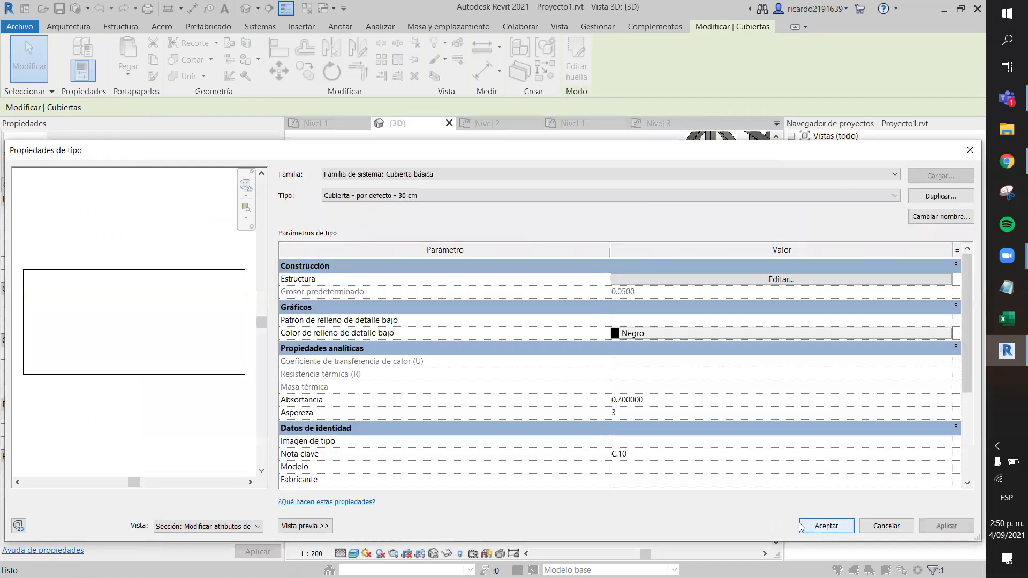
click(812, 525)
click(551, 480)
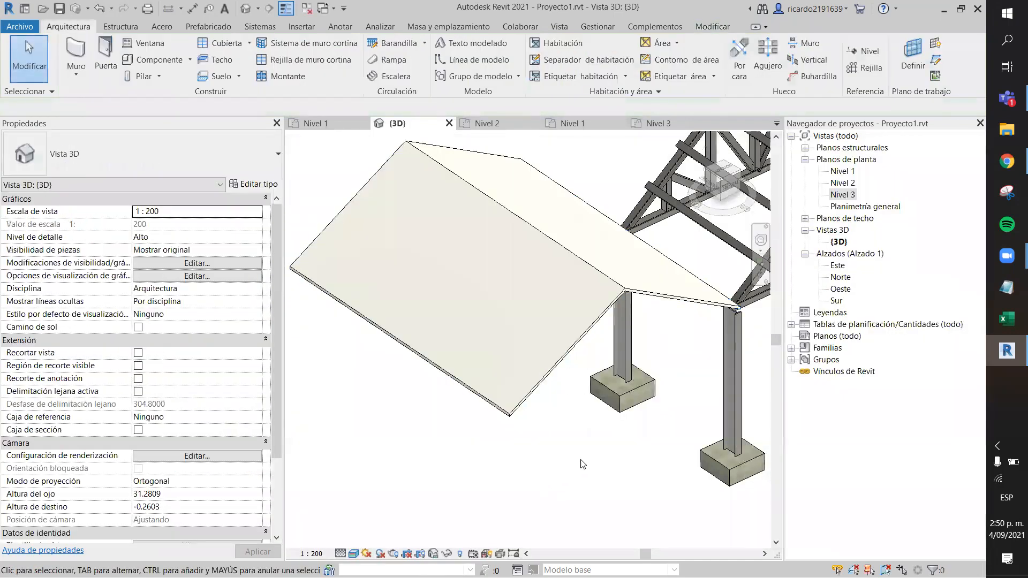
Step: Edit the roof footprint, turn off slope definition for the boundary line nearest grid A, and finish the sketch
shift+middle_drag(601, 481, 413, 407)
shift+middle_drag(342, 275, 493, 245)
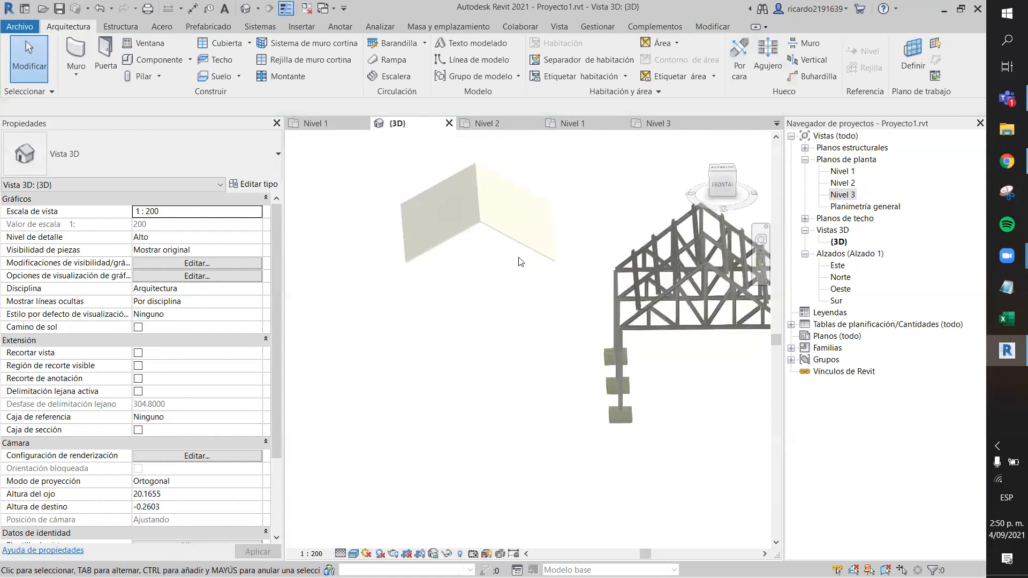
click(486, 233)
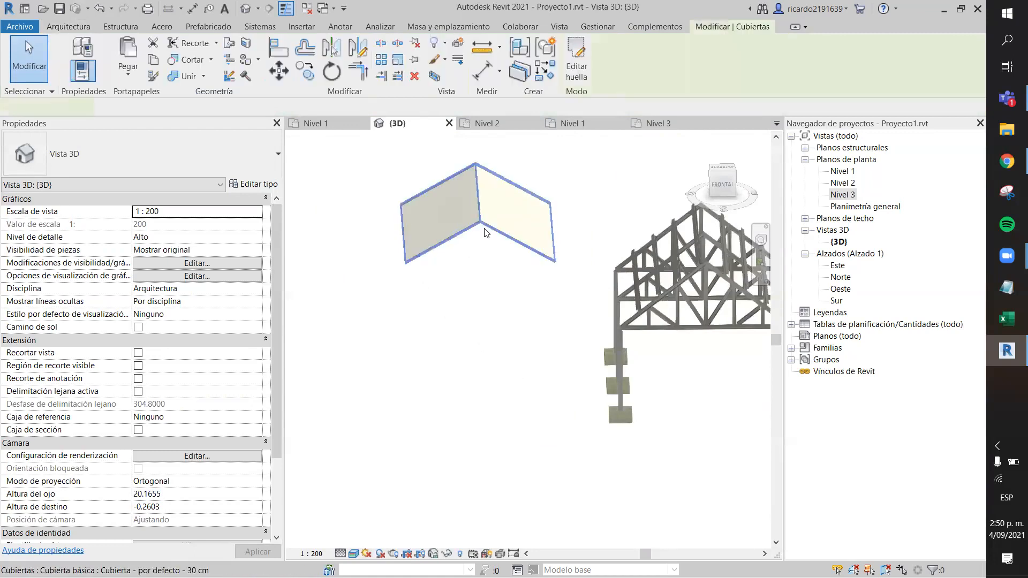
click(576, 70)
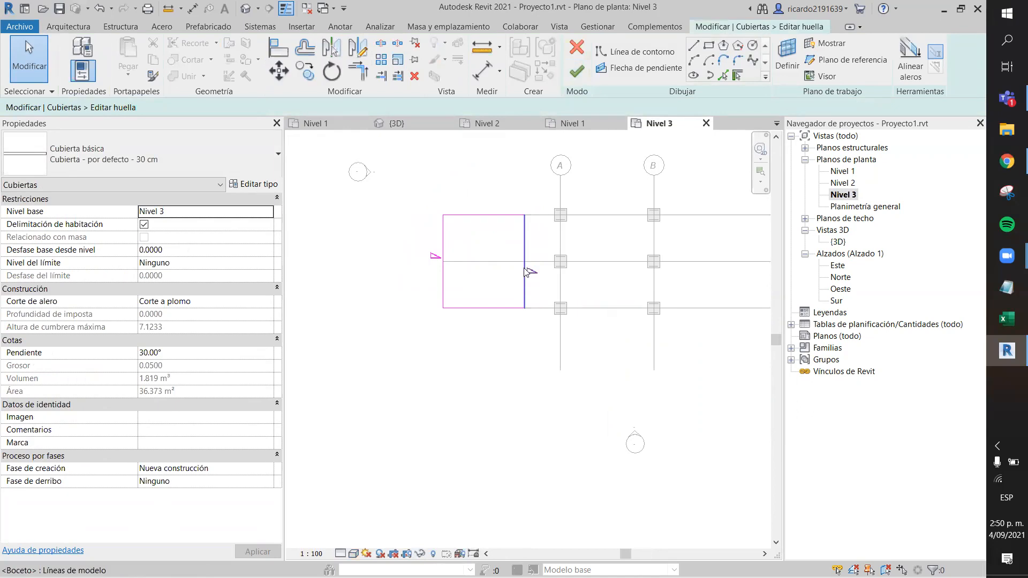
click(525, 251)
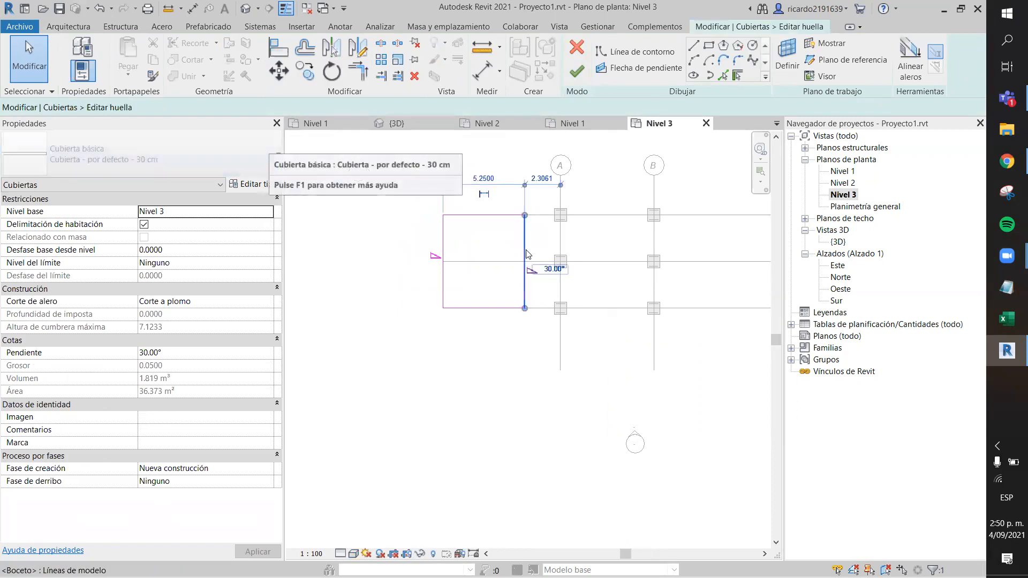
click(280, 107)
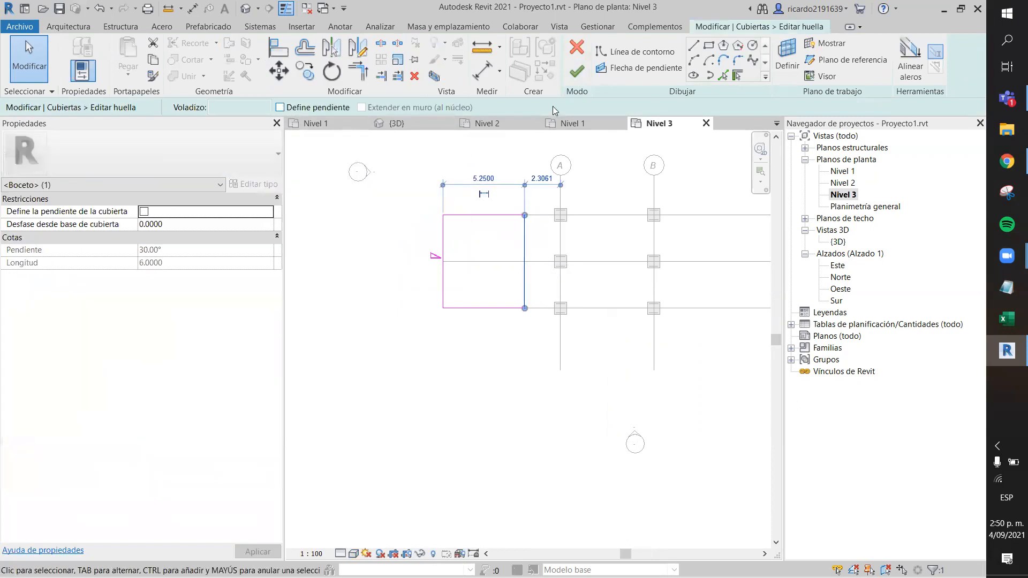
click(575, 71)
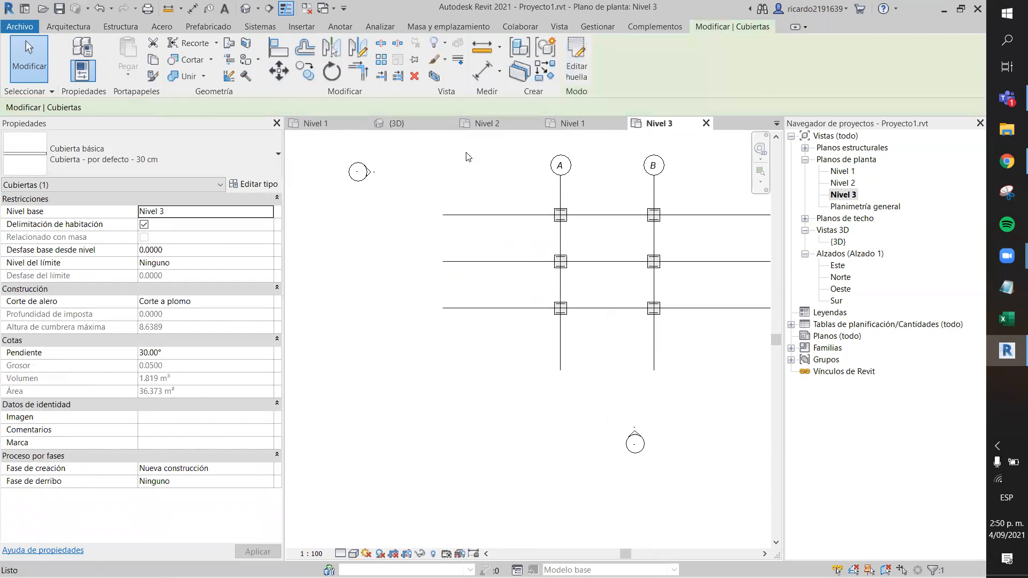
Step: Examine the single-slope roof beside the steel trusses in the 3D view
click(390, 122)
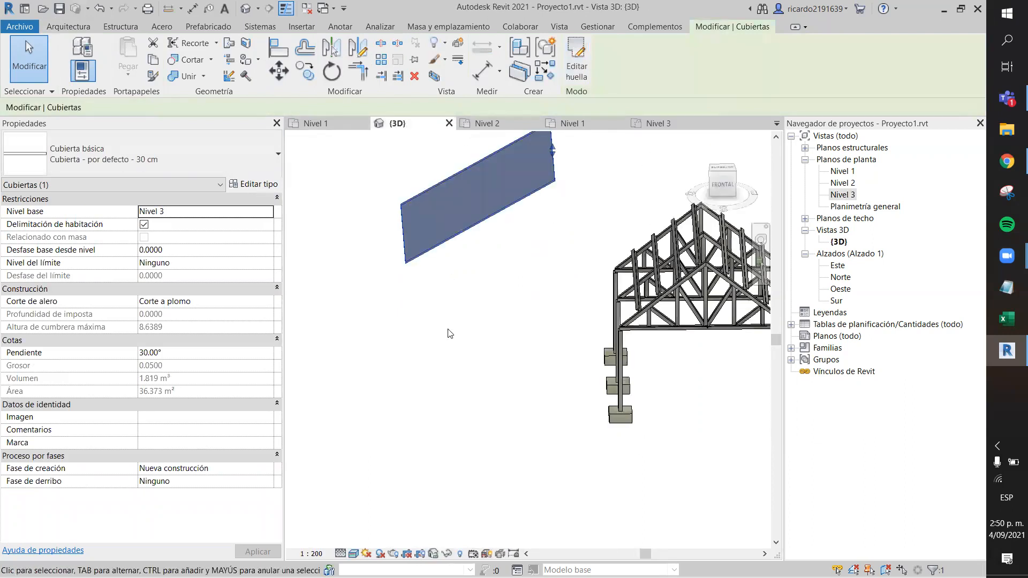
scroll(448, 329, down, 1)
click(472, 305)
click(437, 271)
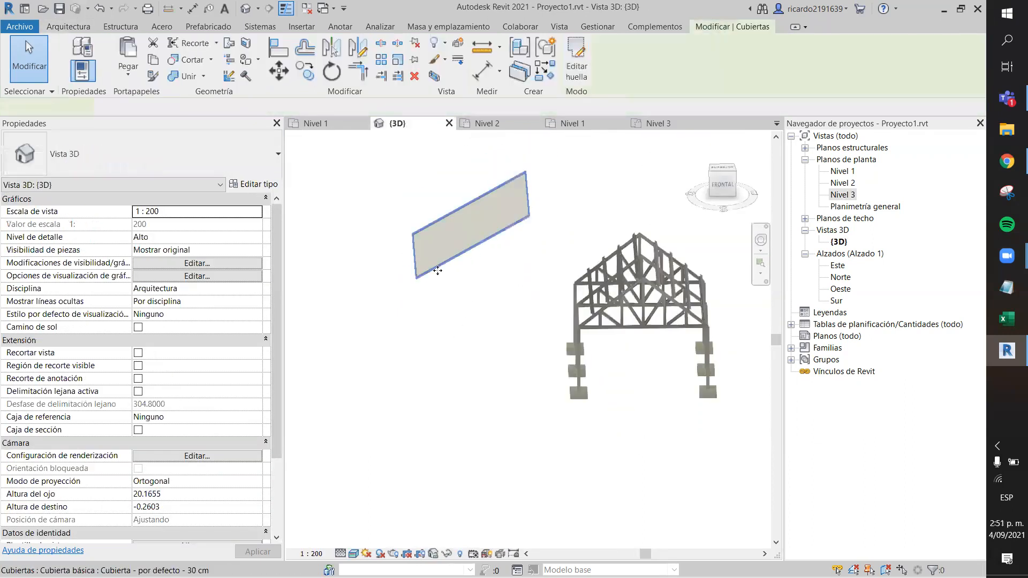
click(421, 300)
scroll(421, 300, up, 2)
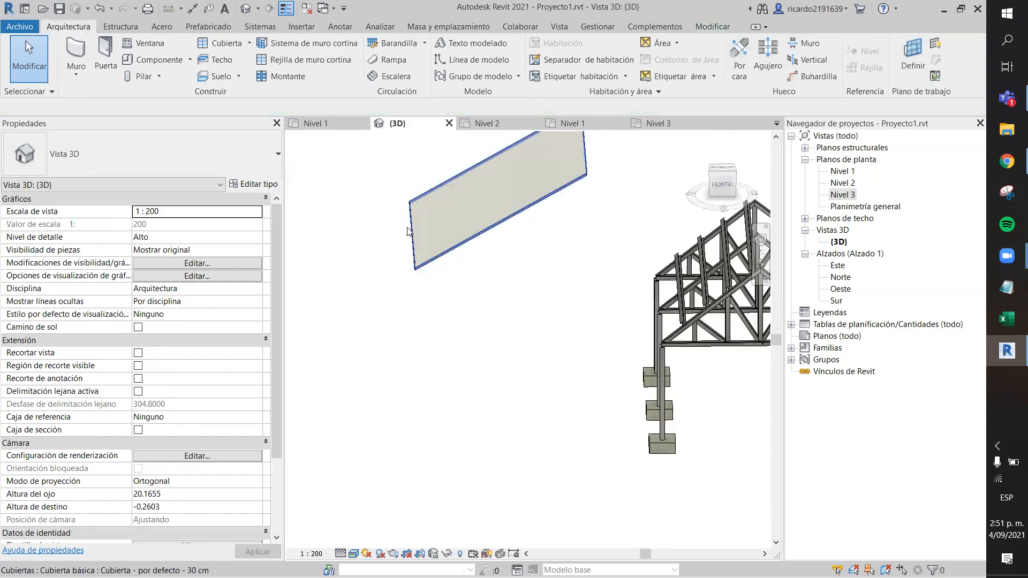
middle_drag(435, 273, 415, 338)
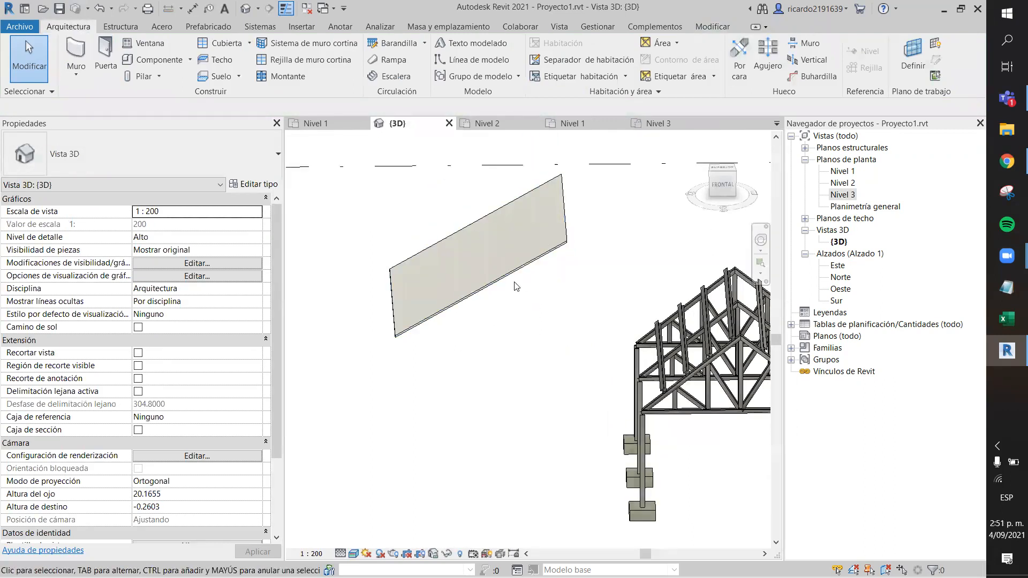
scroll(460, 346, down, 1)
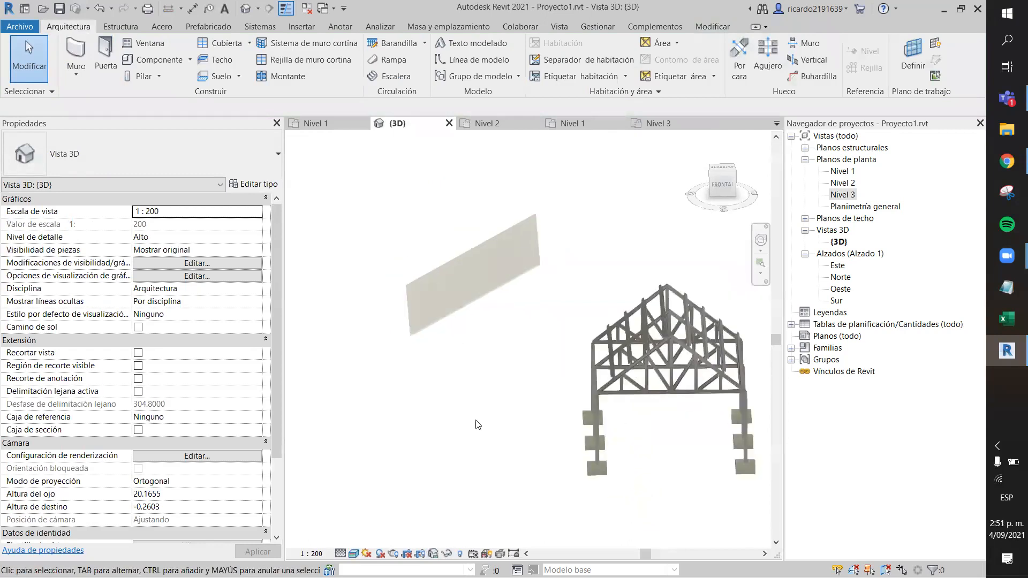
middle_drag(512, 426, 416, 402)
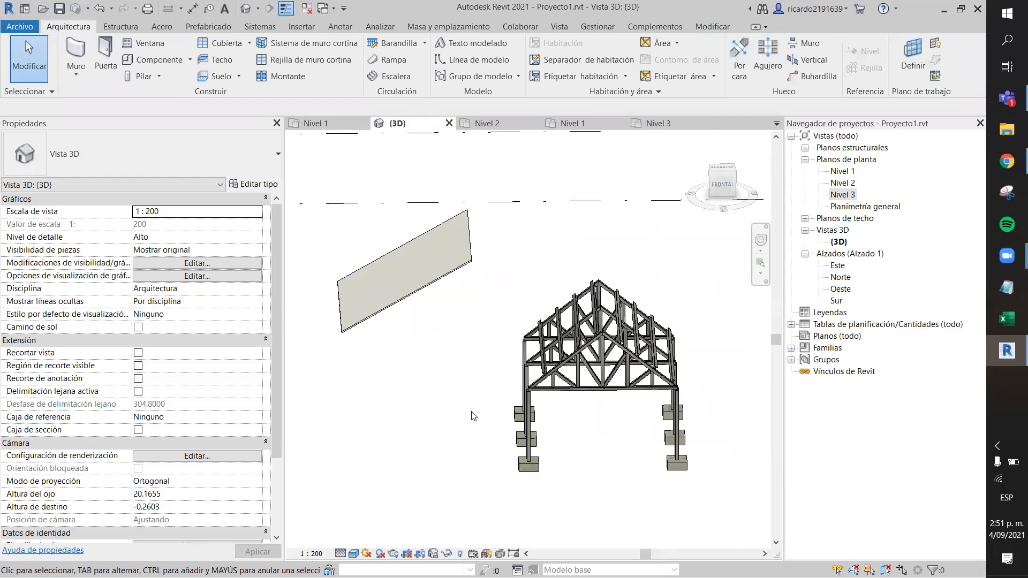
scroll(455, 396, up, 2)
scroll(481, 405, down, 2)
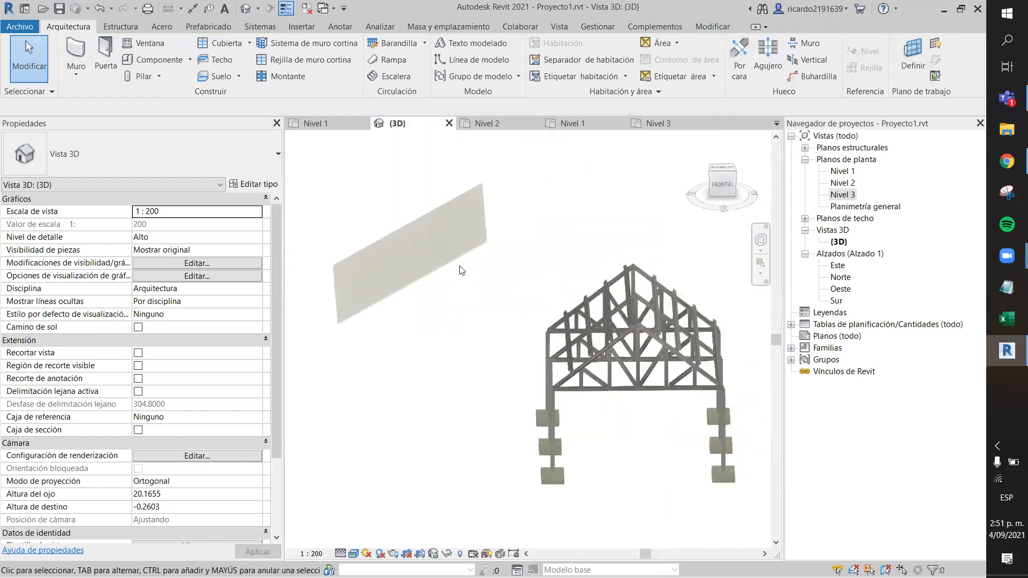
click(397, 262)
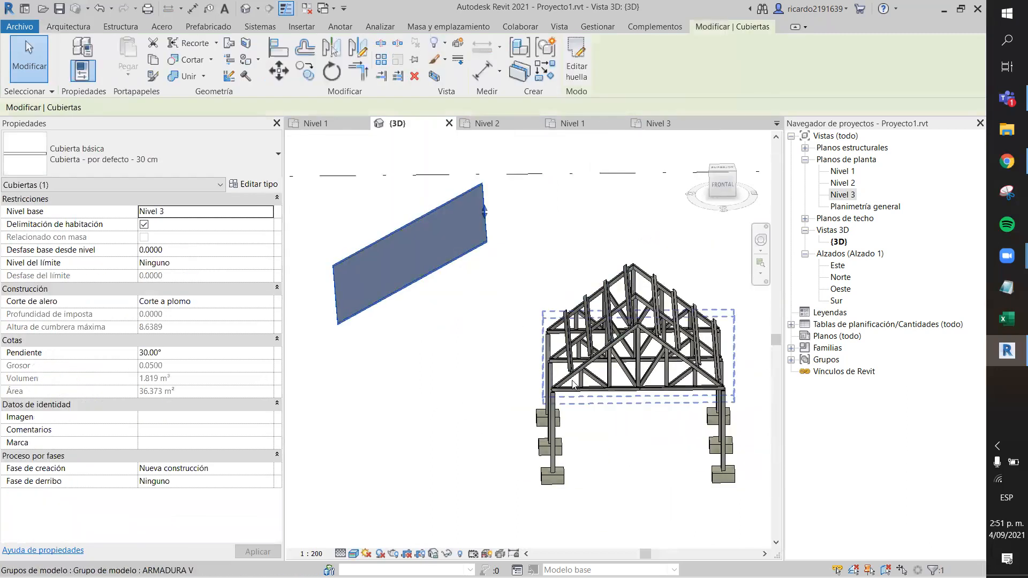
click(490, 389)
Step: Open the Norte elevation and examine the truss profile and its purlins between grids A and B
click(841, 277)
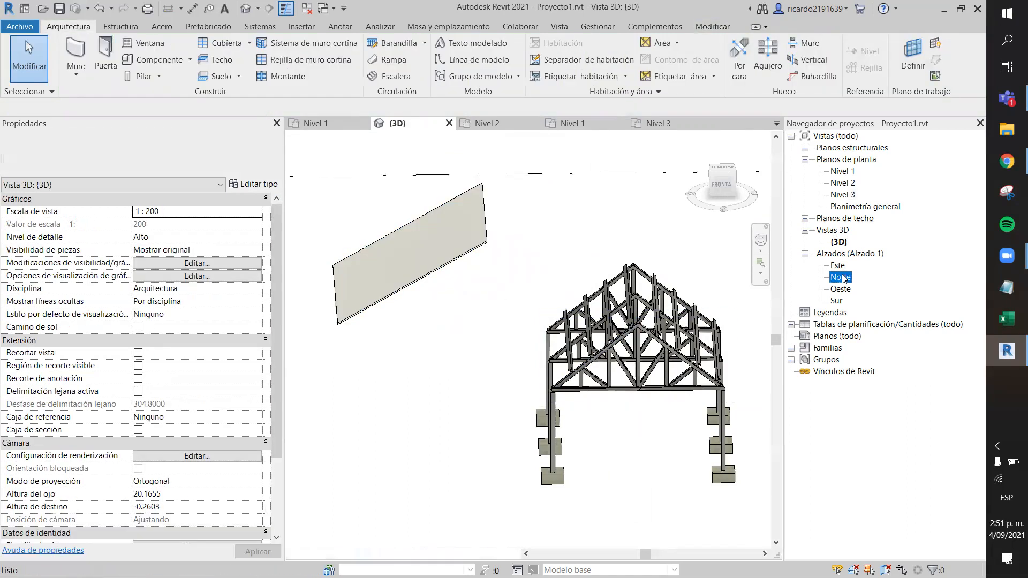
double_click(841, 277)
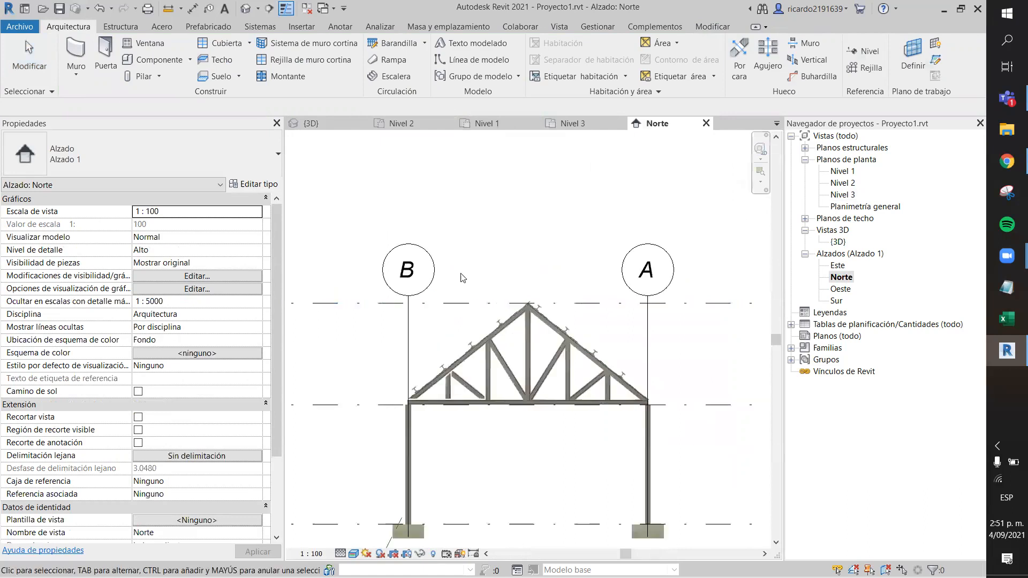
scroll(471, 278, up, 4)
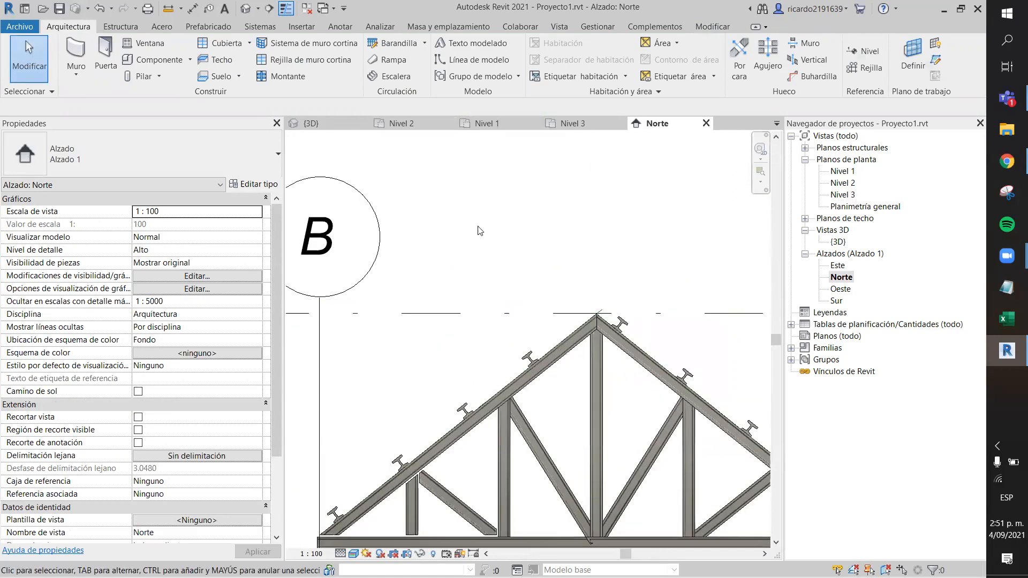
scroll(343, 359, down, 4)
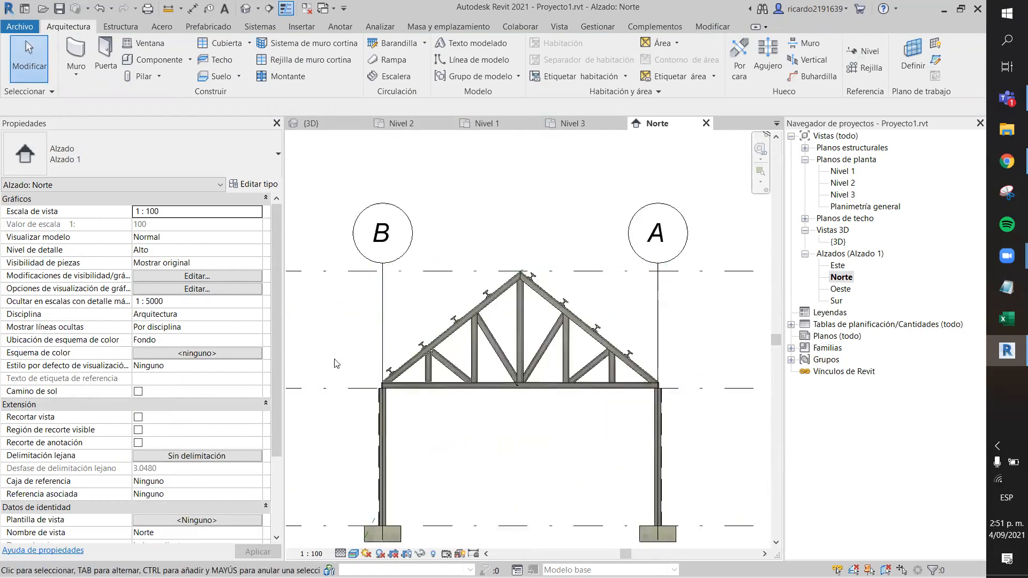
scroll(427, 378, up, 5)
scroll(486, 383, down, 2)
middle_drag(524, 405, 385, 389)
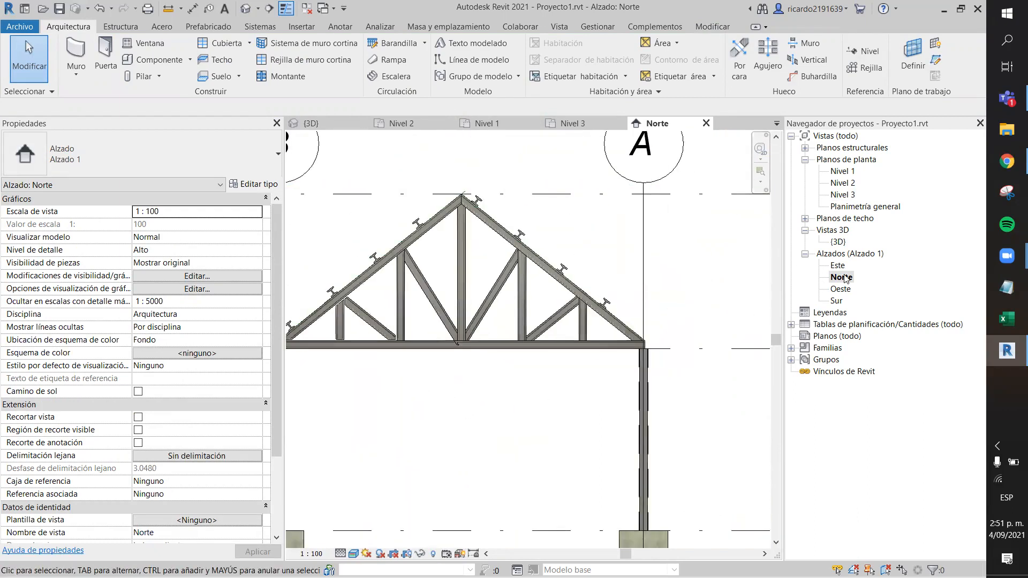
Step: Open the Sur elevation and set it to the Realista visual style with Alto detail level
double_click(835, 301)
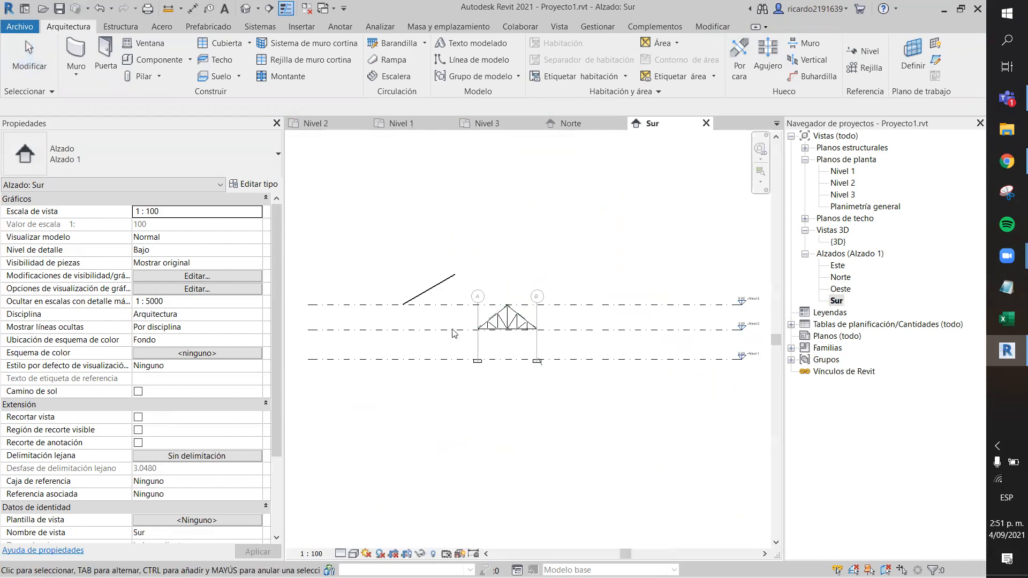
scroll(485, 312, up, 3)
click(353, 551)
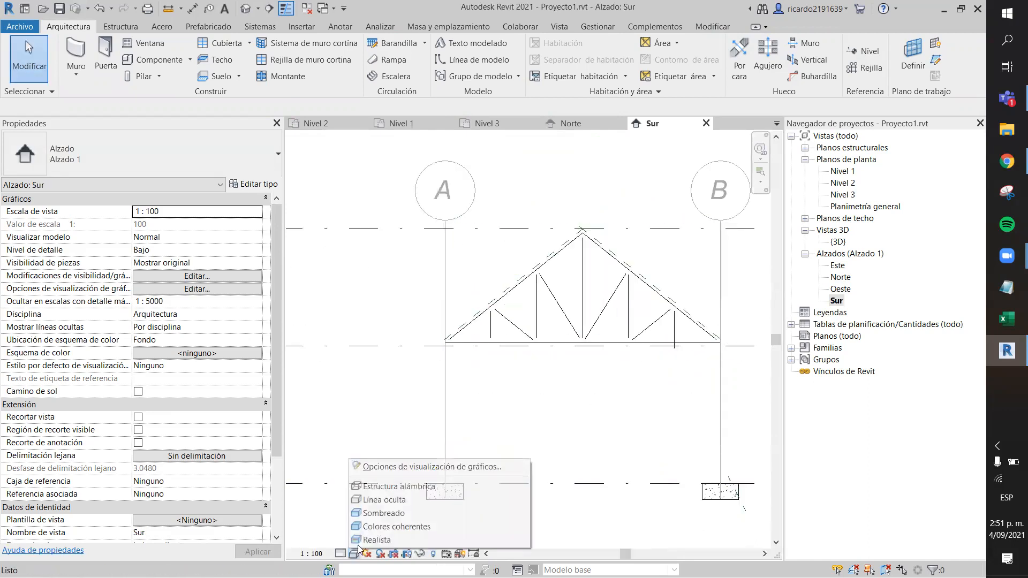
click(340, 553)
click(356, 539)
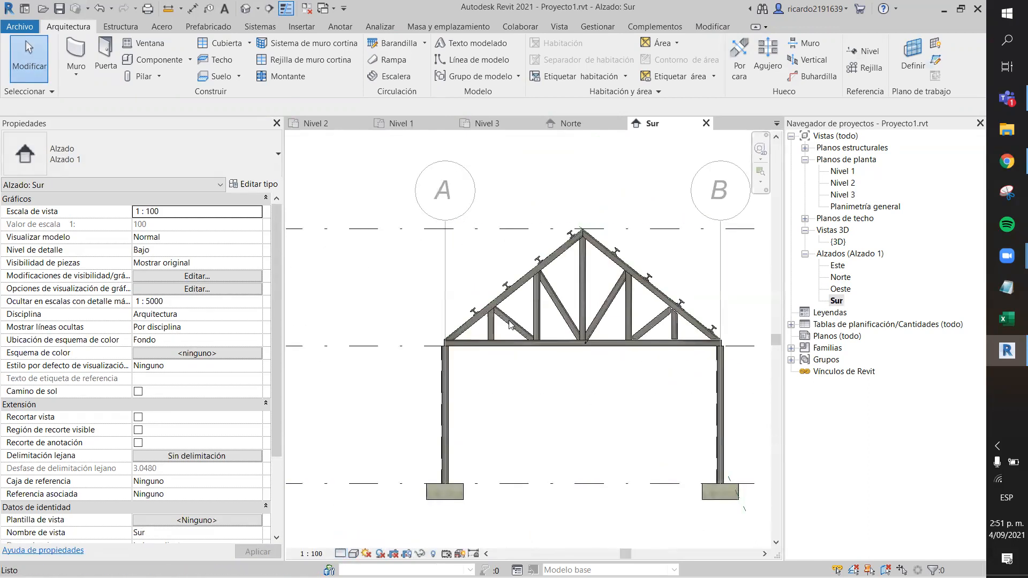
Step: Measure the angle between the truss's bottom chord and sloped top chord near grid A with an angular dimension in the Sur elevation
scroll(409, 315, up, 5)
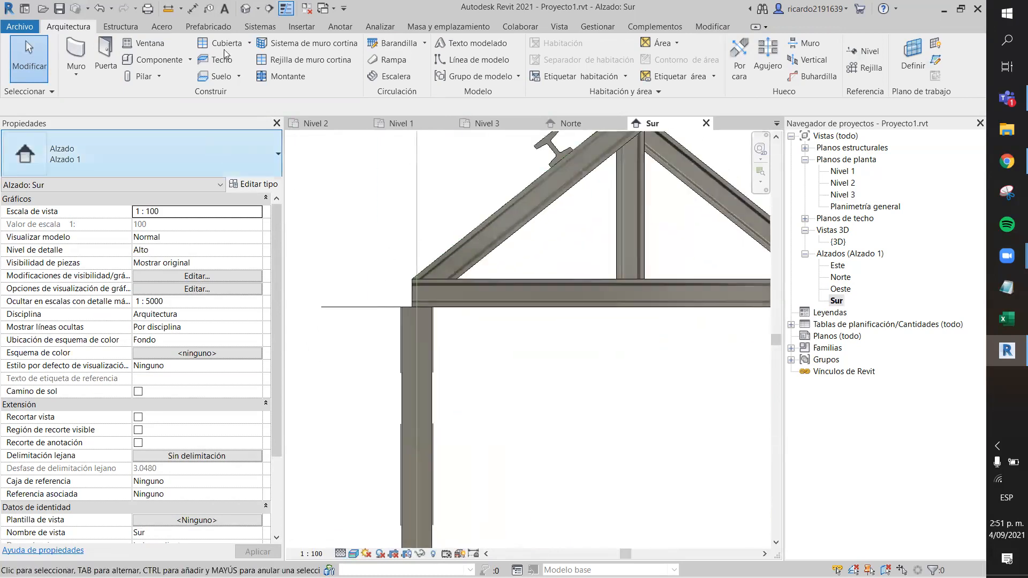
click(168, 9)
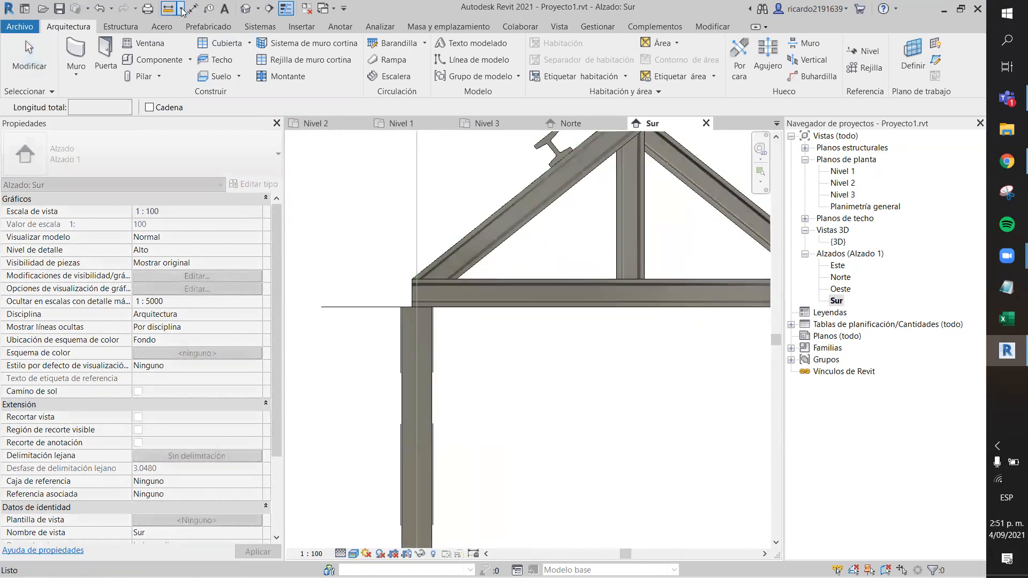
click(181, 9)
click(181, 9)
click(192, 10)
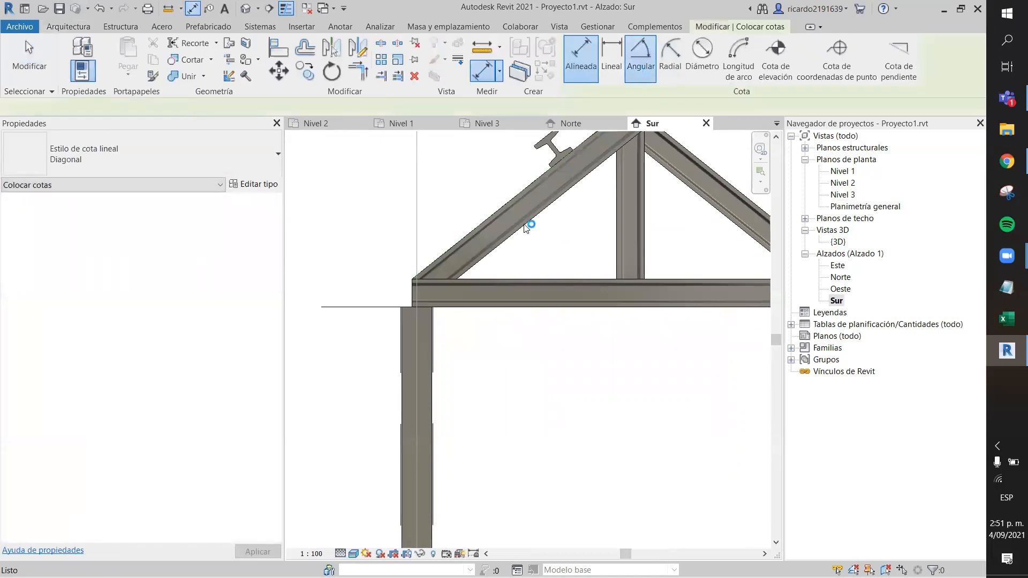
click(518, 276)
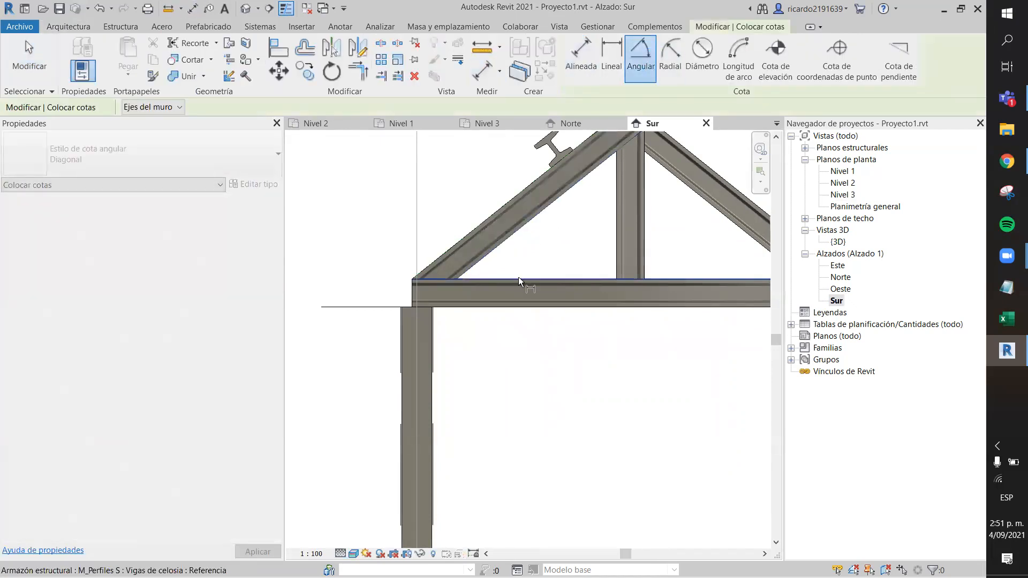
scroll(575, 261, down, 2)
scroll(576, 260, down, 2)
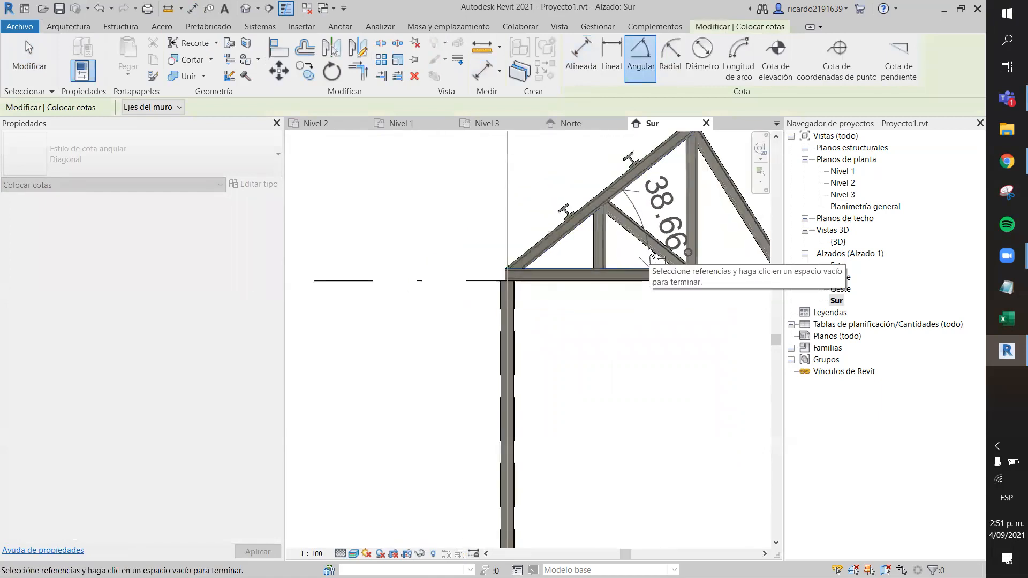
key(Escape)
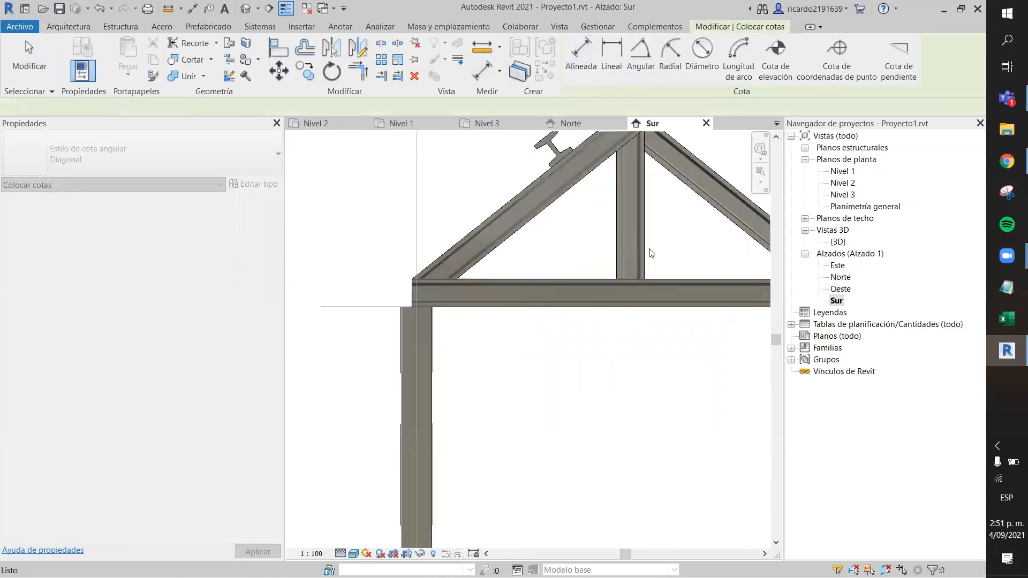
scroll(570, 190, up, 2)
key(Escape)
Step: Open the Este elevation and examine the roof's height relative to the levels
click(496, 124)
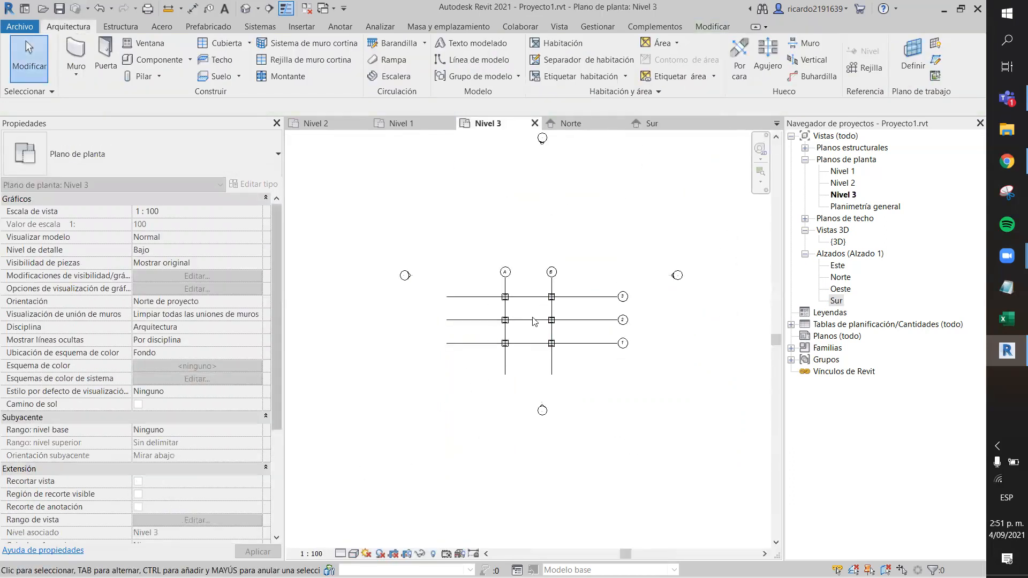
double_click(838, 266)
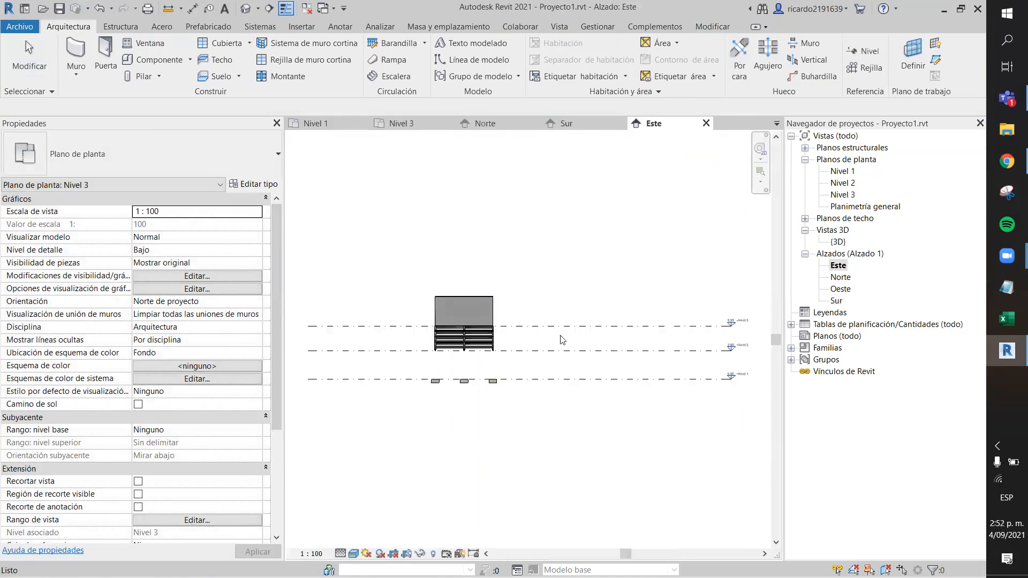
scroll(498, 305, up, 4)
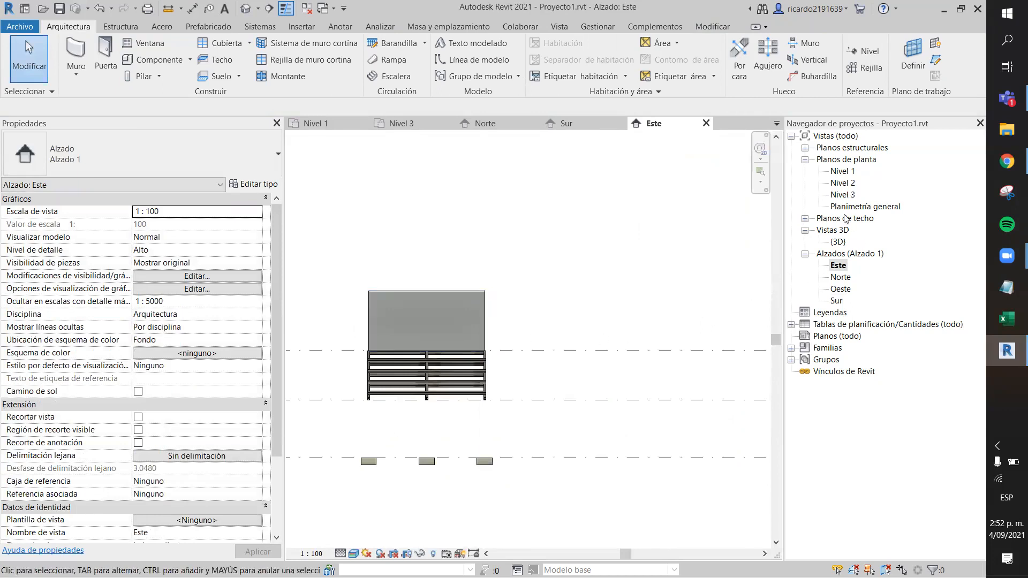
Step: Set the Nivel 3 plan's view range top to the associated level, Nivel 3, with an offset of 10
double_click(843, 195)
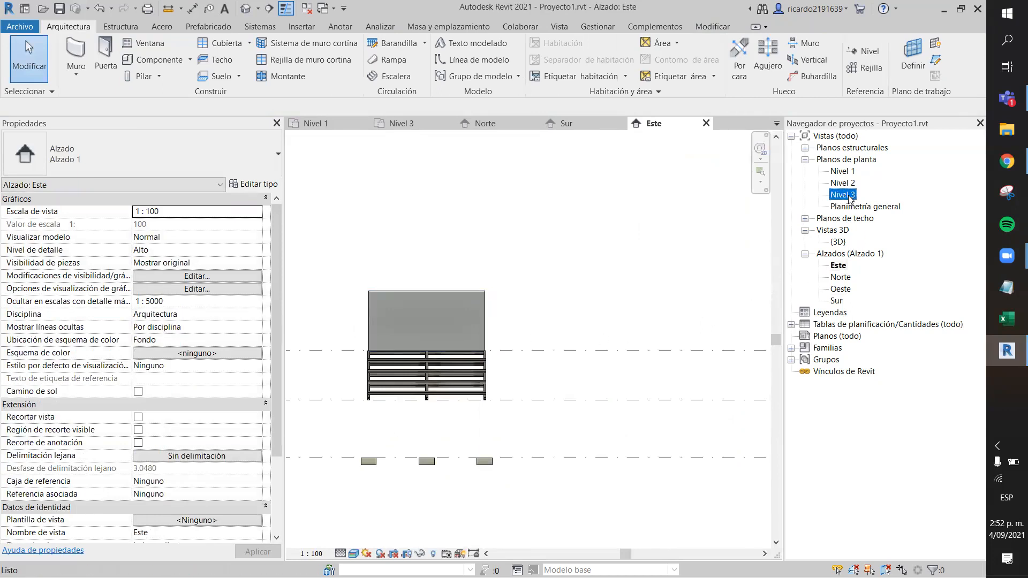
scroll(174, 405, down, 2)
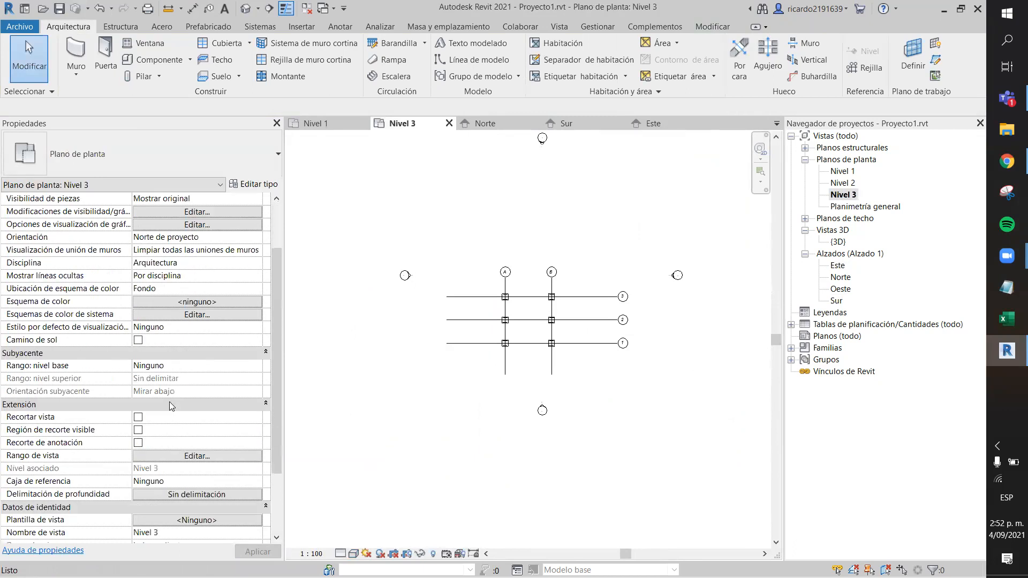
click(186, 456)
click(324, 195)
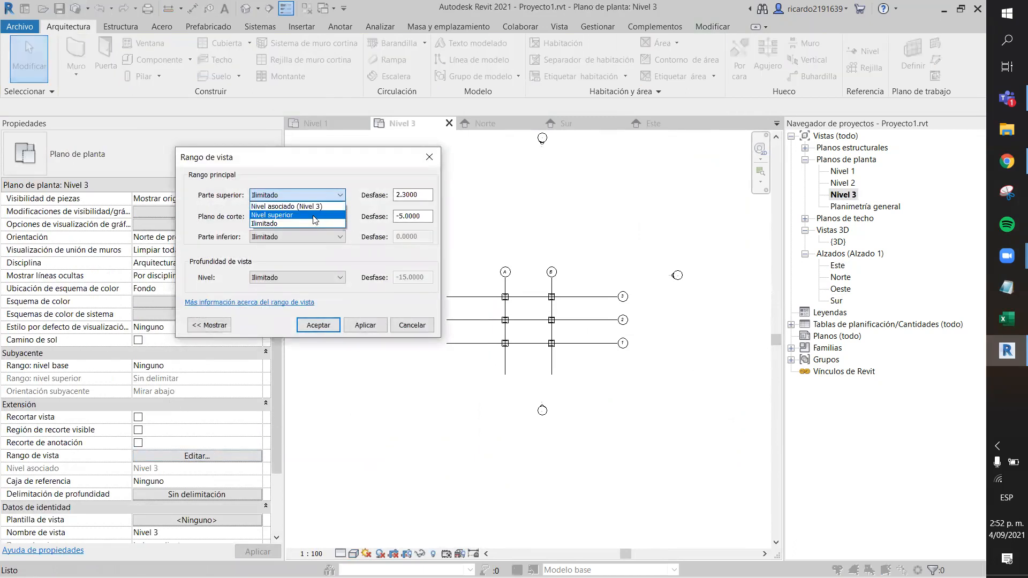
click(286, 206)
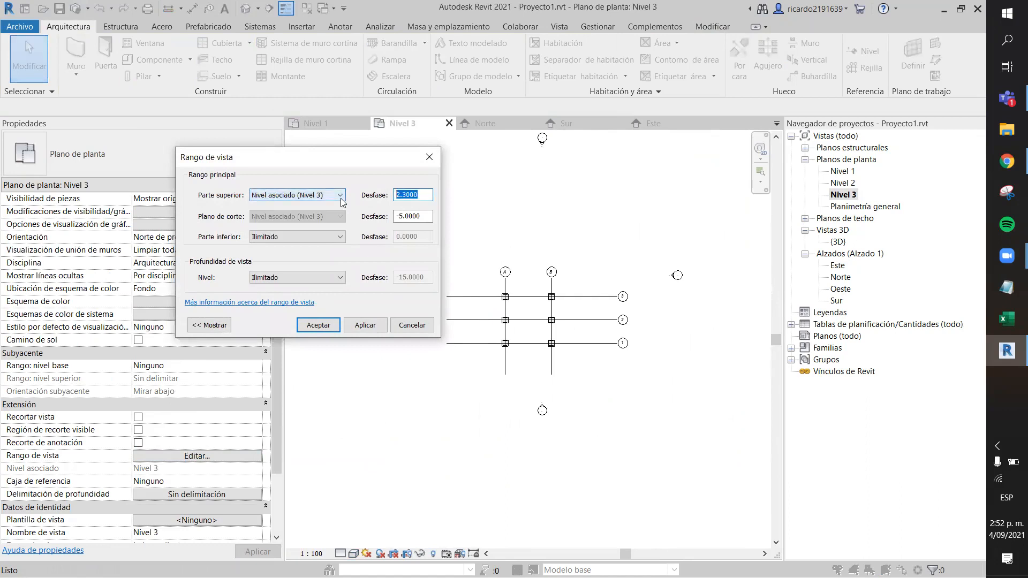
click(319, 325)
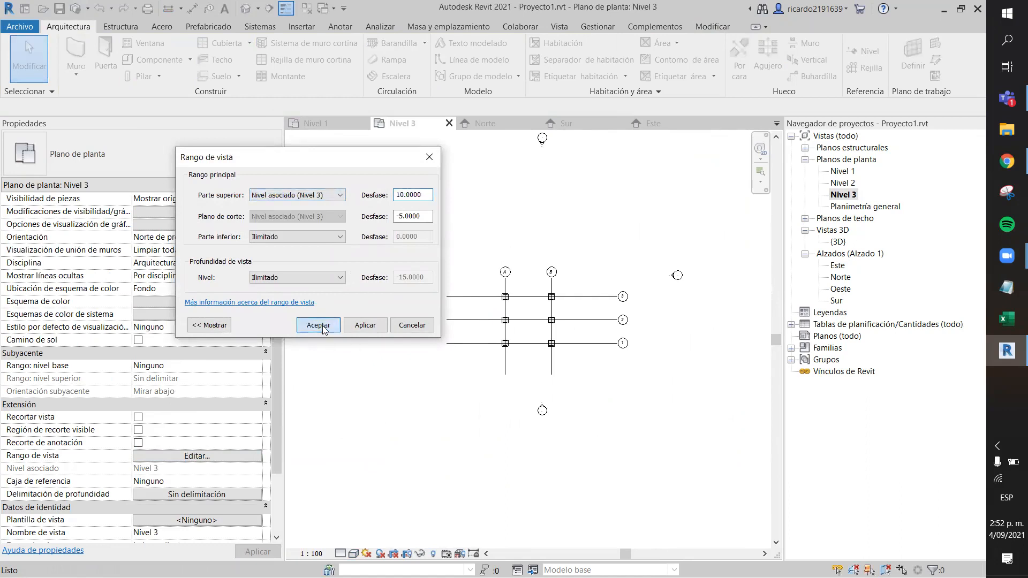
scroll(469, 324, up, 2)
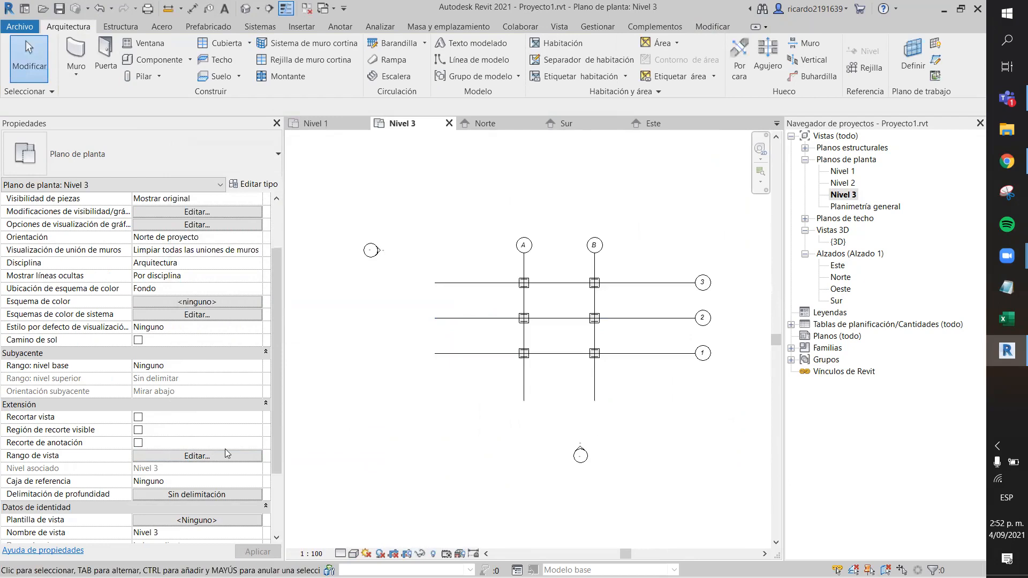
Step: Set the top of the Nivel 3 plan's view range to Ilimitado and apply it
click(183, 460)
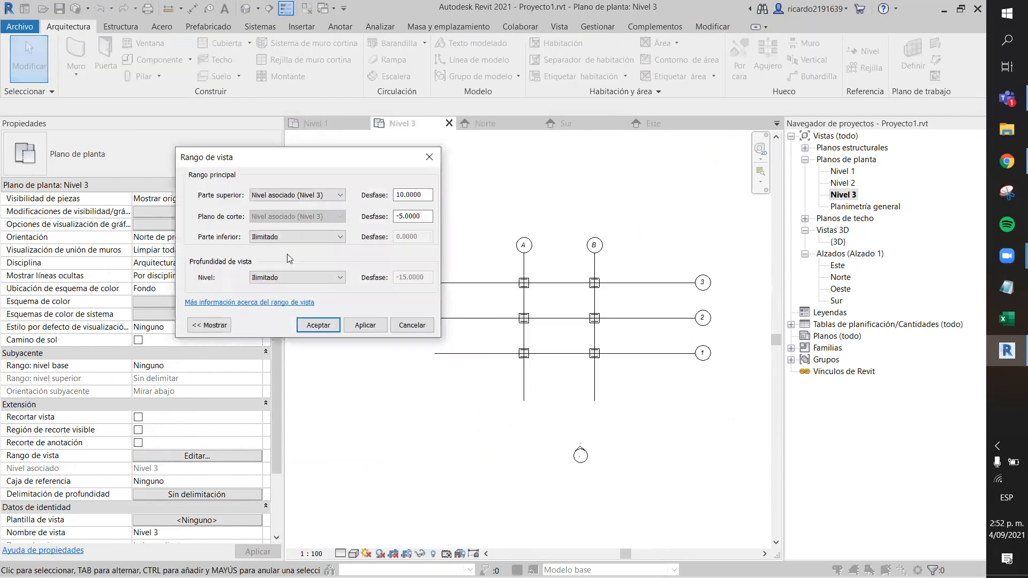
click(321, 195)
click(311, 220)
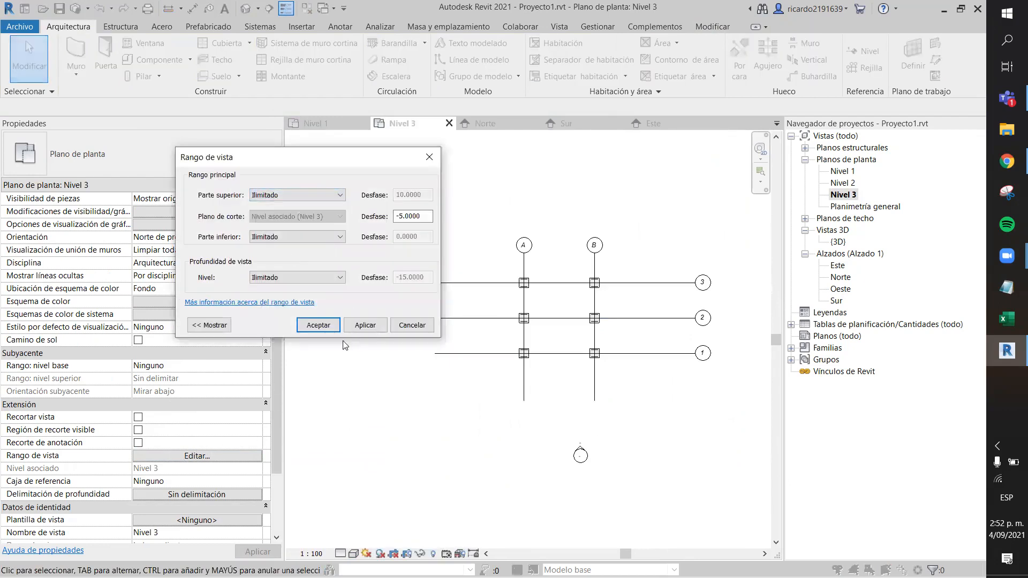
click(319, 325)
click(319, 325)
click(497, 309)
click(476, 415)
Step: Delete the existing single-slope roof beside grid A
scroll(487, 407, up, 3)
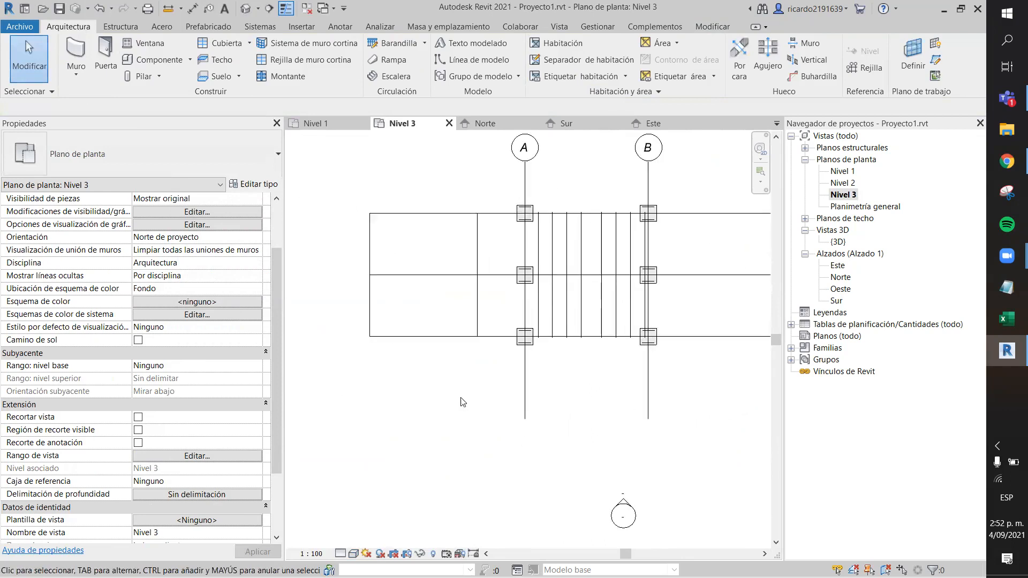
click(475, 238)
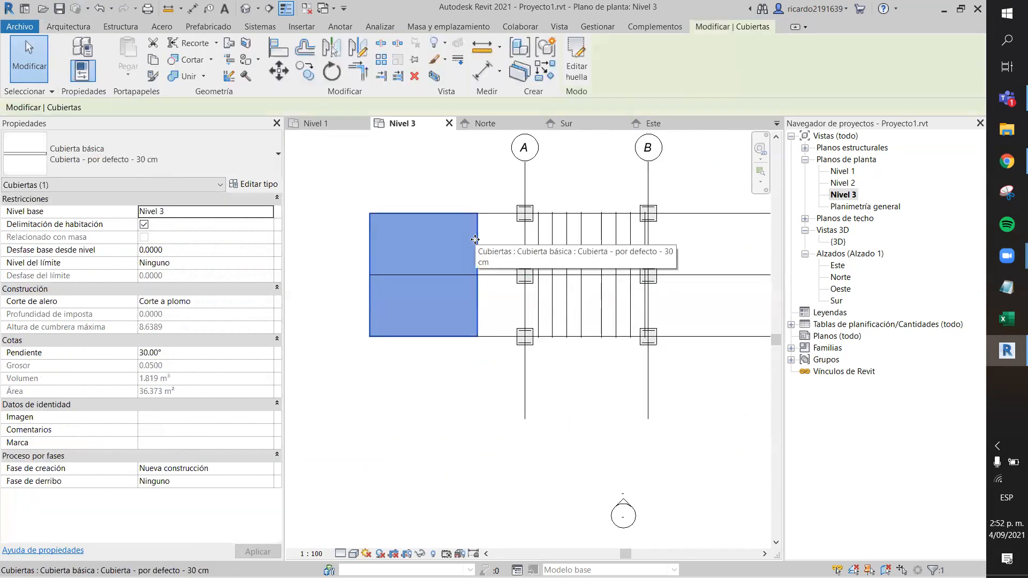
key(Delete)
Step: Set the Nivel 3 plan to the Realista visual style and Alto detail level
click(353, 554)
click(361, 540)
click(339, 553)
click(357, 540)
scroll(438, 323, up, 5)
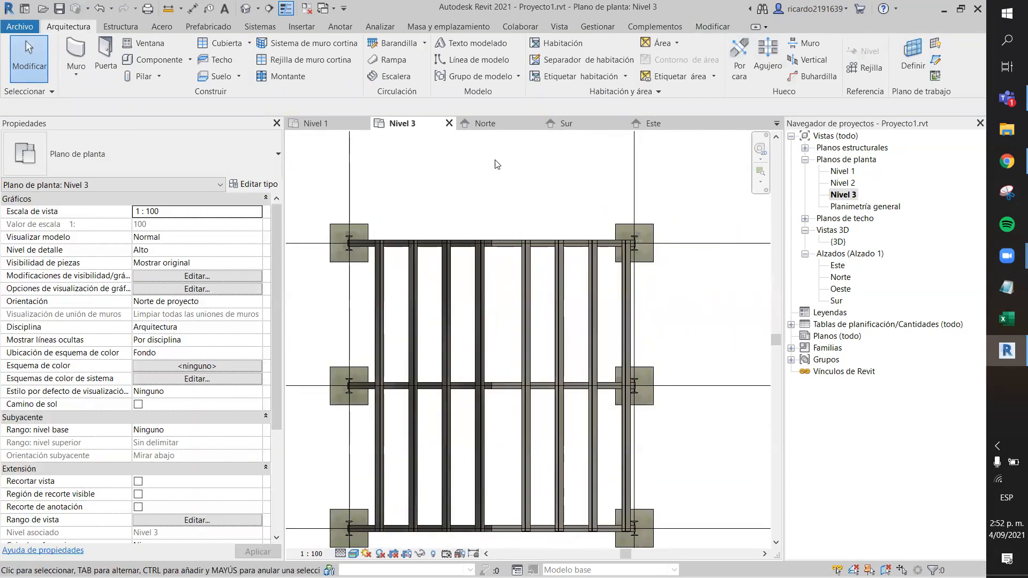
Step: Sketch a rectangular roof footprint over the trusses, about 5.94 by 6.13 m, from the corner at grids A-3 to the one at B-1
click(225, 43)
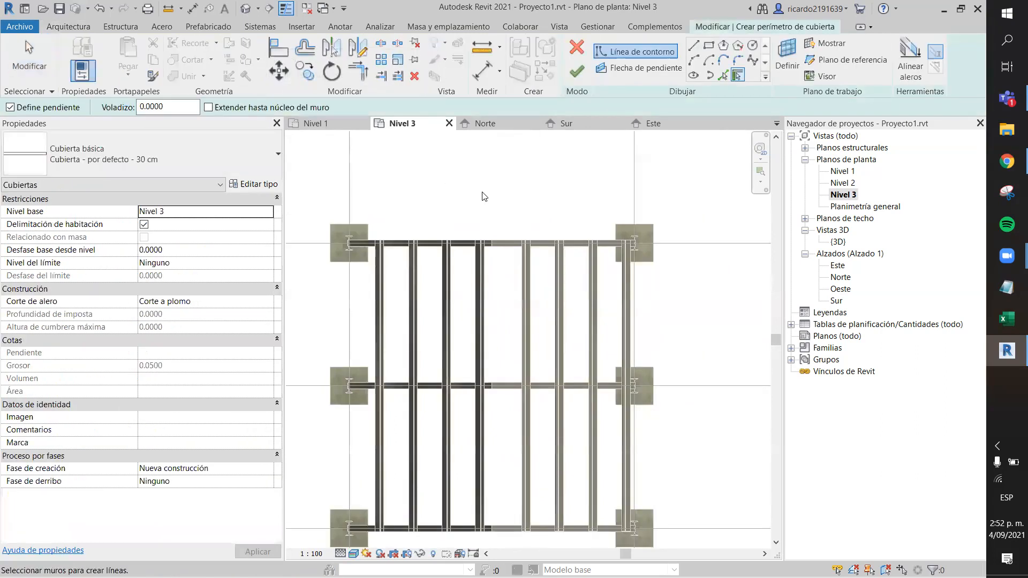
click(707, 46)
scroll(355, 237, up, 3)
scroll(354, 237, up, 2)
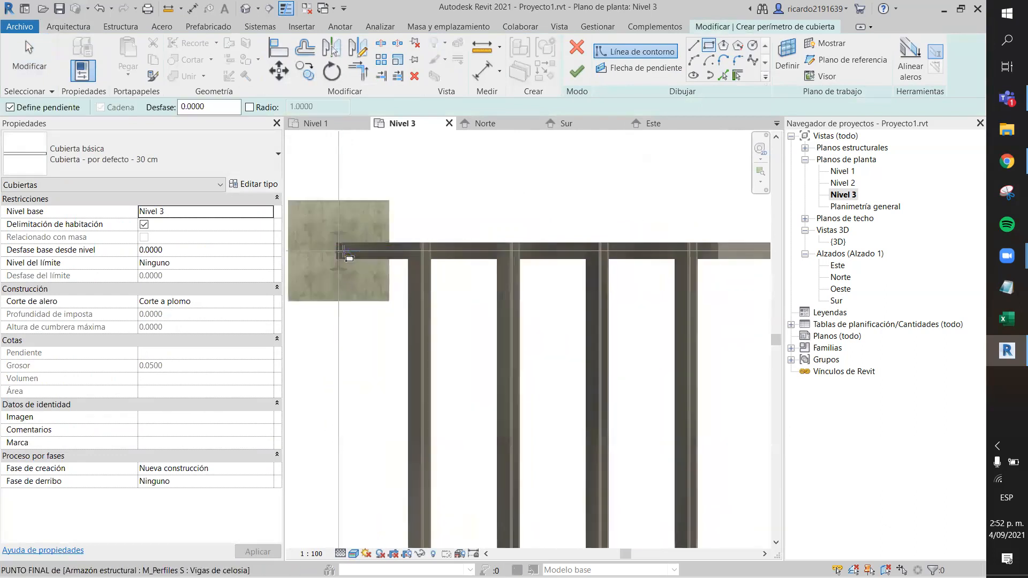
scroll(420, 242, up, 2)
middle_drag(489, 199, 634, 179)
click(414, 220)
scroll(506, 307, down, 5)
middle_drag(661, 477, 384, 119)
scroll(669, 468, up, 2)
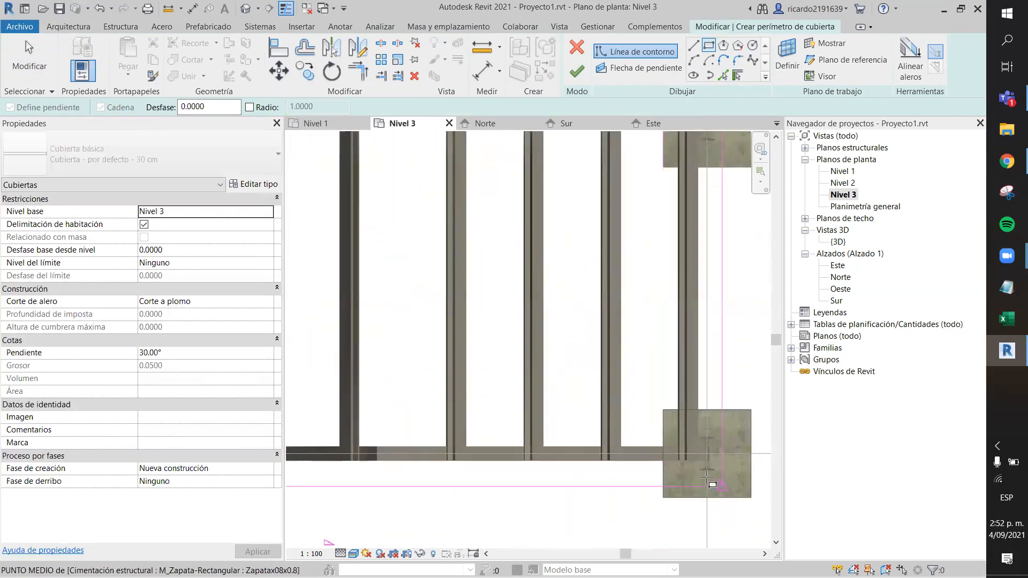
scroll(706, 478, up, 2)
click(689, 442)
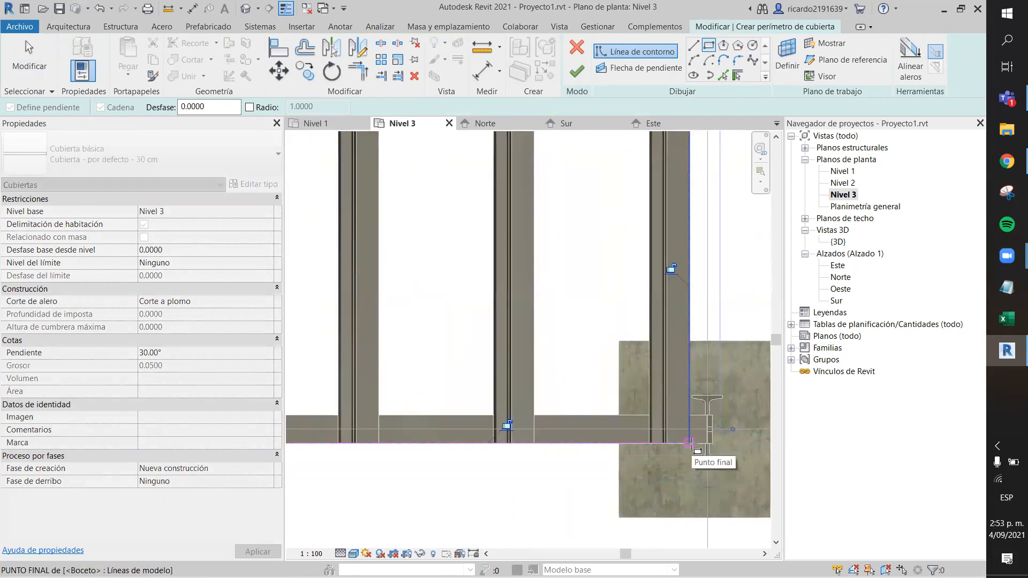
scroll(690, 443, down, 5)
scroll(555, 381, down, 1)
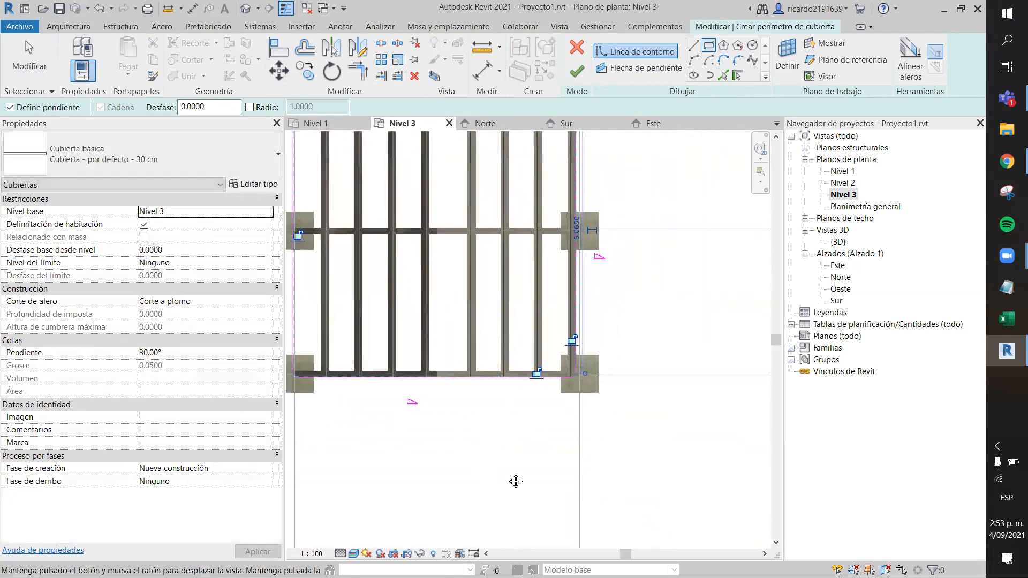
middle_drag(515, 481, 563, 506)
key(Escape)
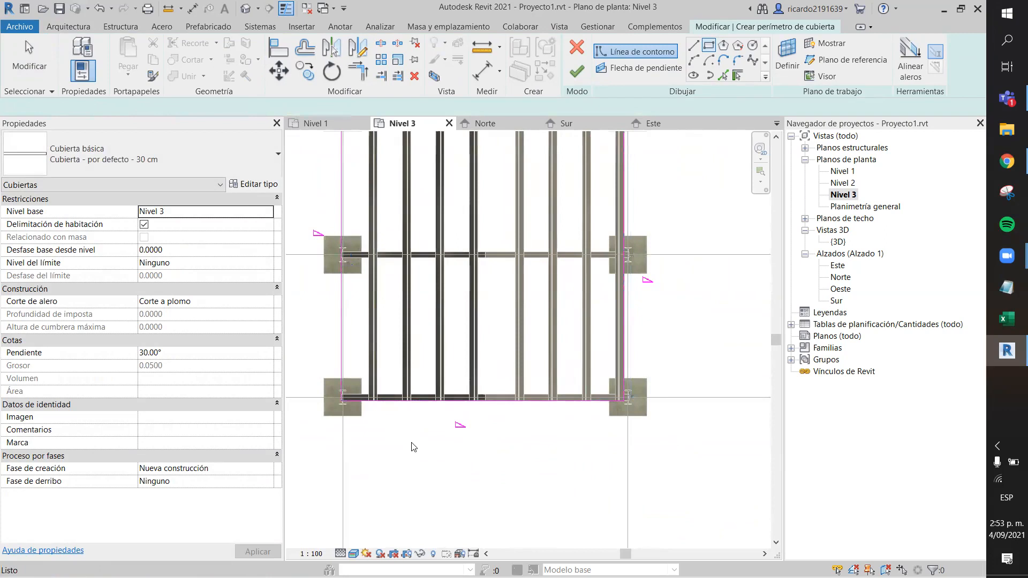
key(Escape)
Step: Turn off slope definition for the two roof boundary lines along grids 1 and 3
click(473, 403)
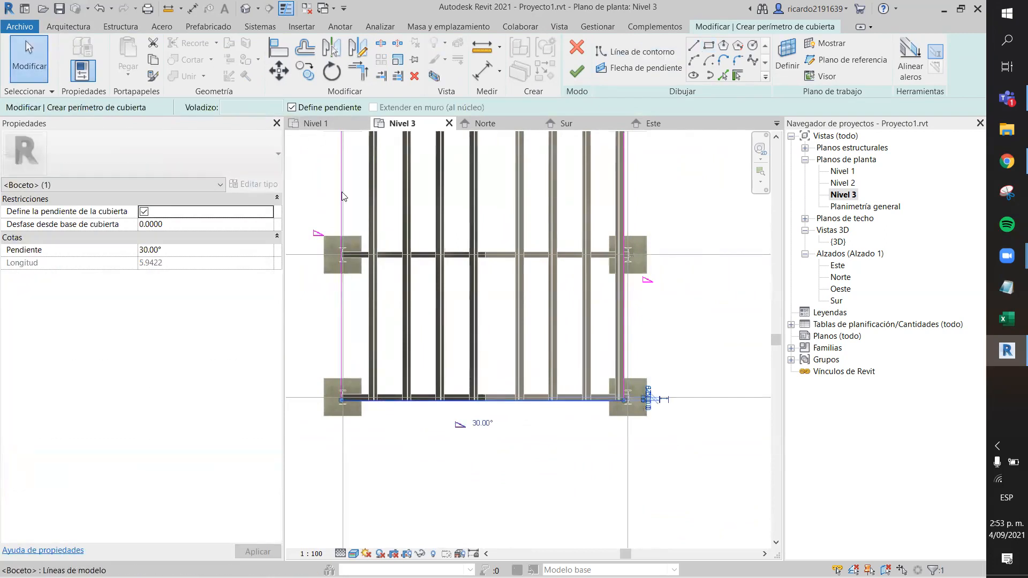
scroll(598, 359, down, 3)
middle_drag(667, 252, 688, 305)
scroll(687, 305, down, 1)
click(599, 255)
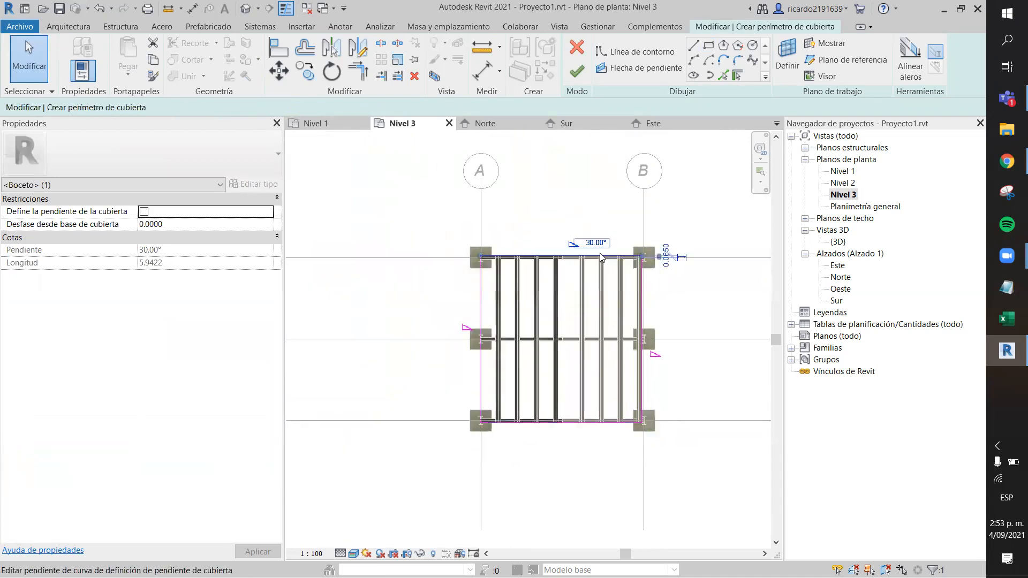
click(292, 108)
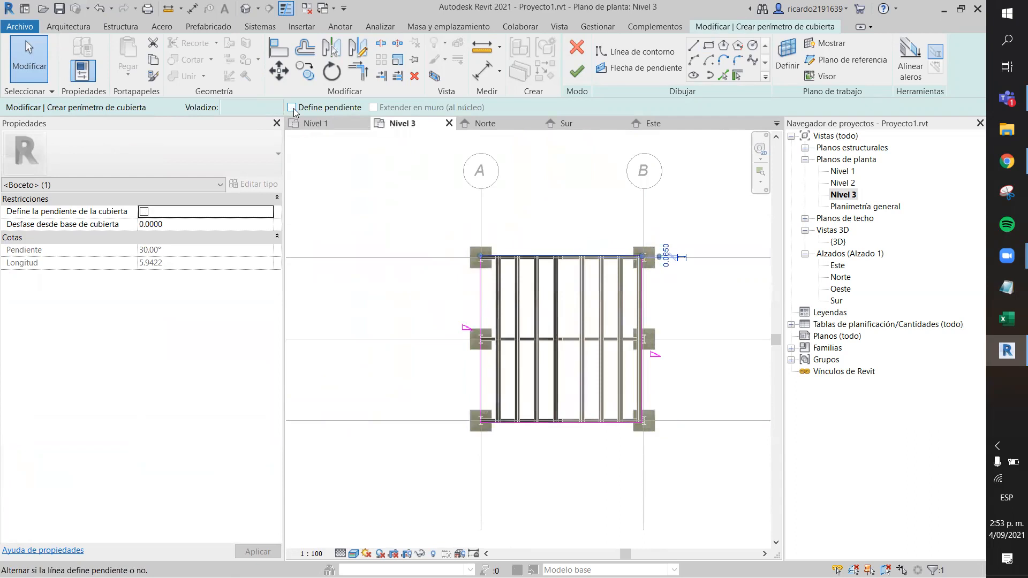
Step: Set the slope of the roof boundary lines along grids A and B to 38.66° and finish the footprint
click(478, 319)
click(145, 250)
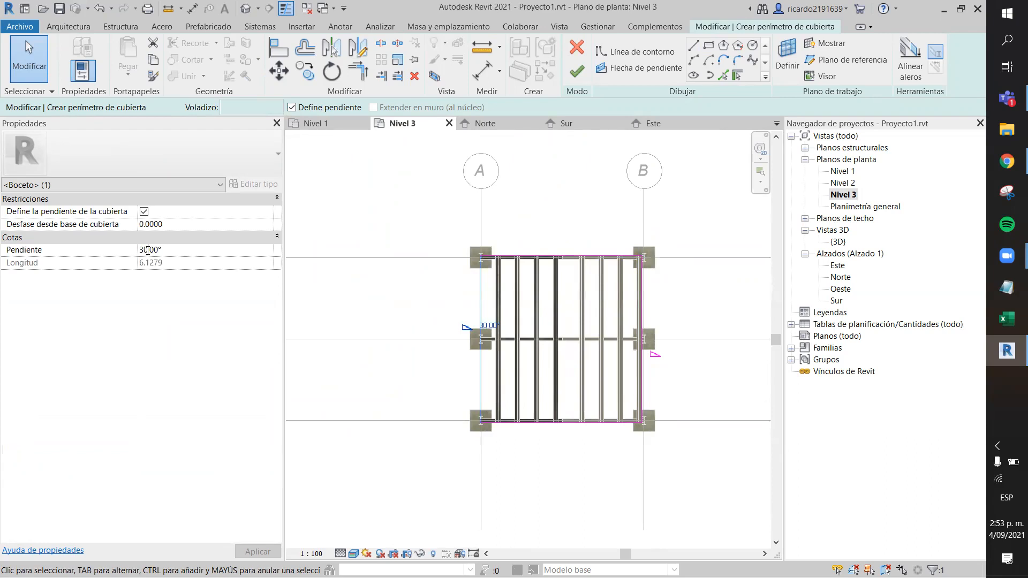
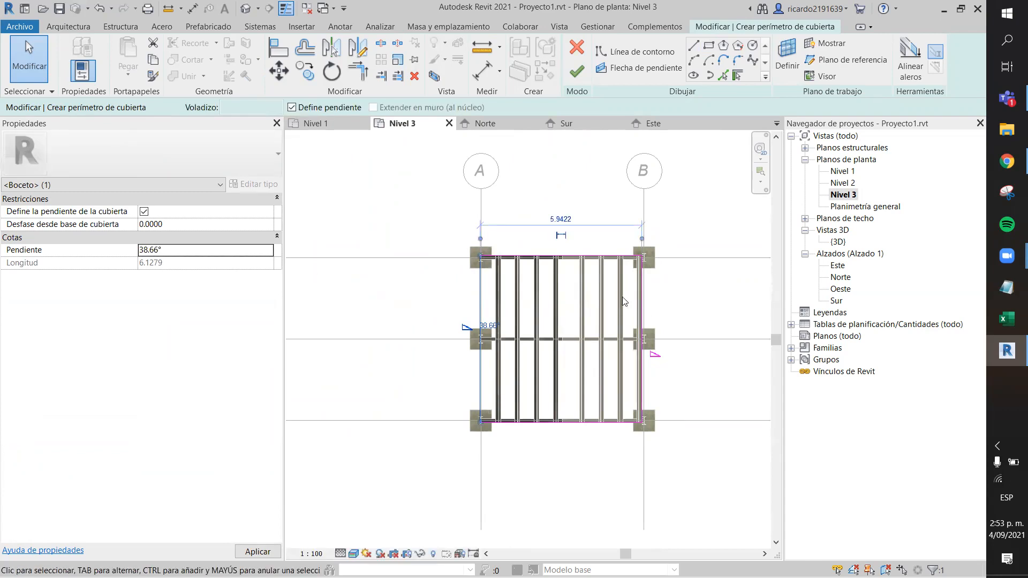
click(645, 317)
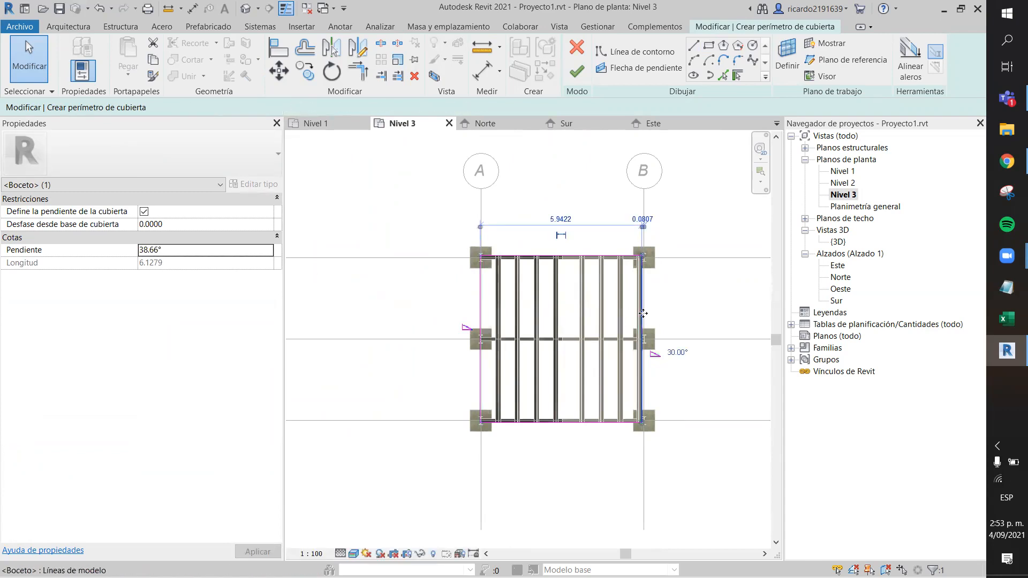
click(151, 250)
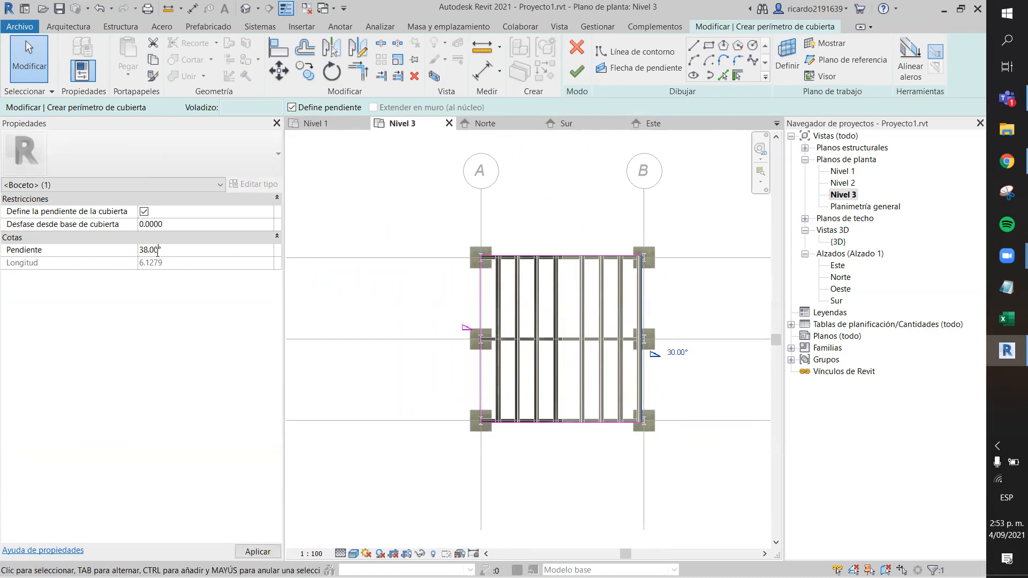
key(Return)
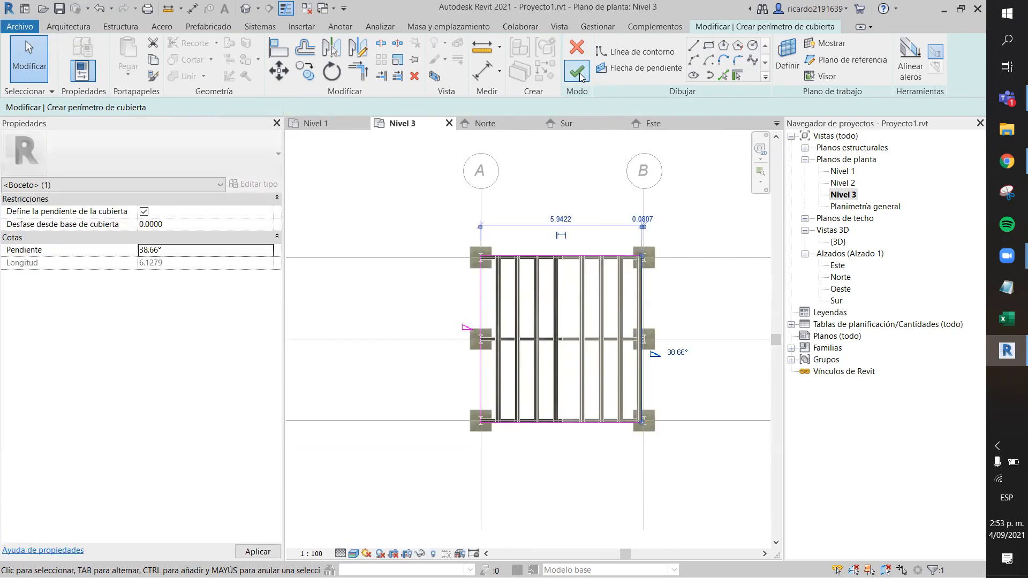
click(576, 71)
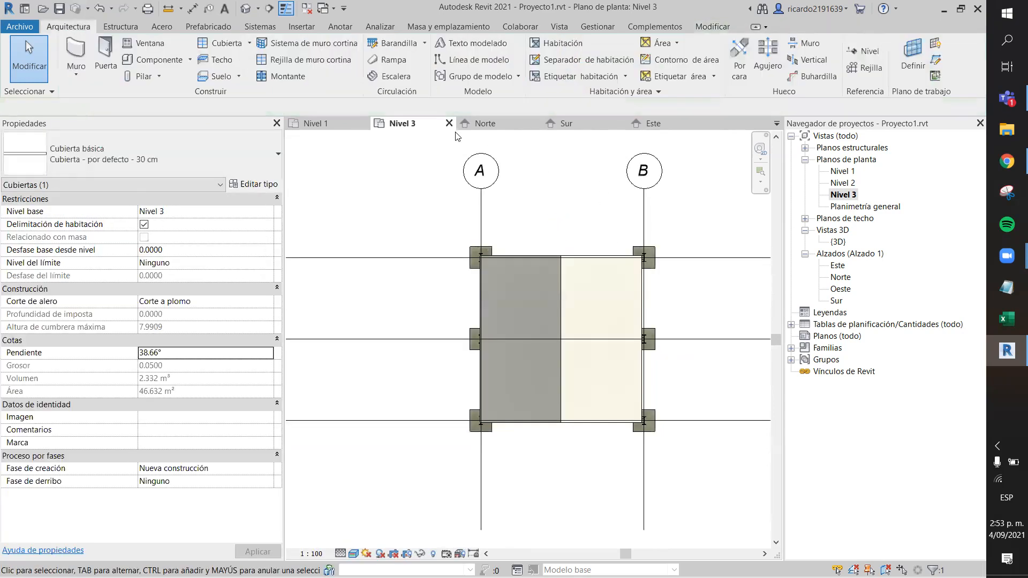
Step: Examine the new roof's height above the steel trusses in the 3D view
click(245, 9)
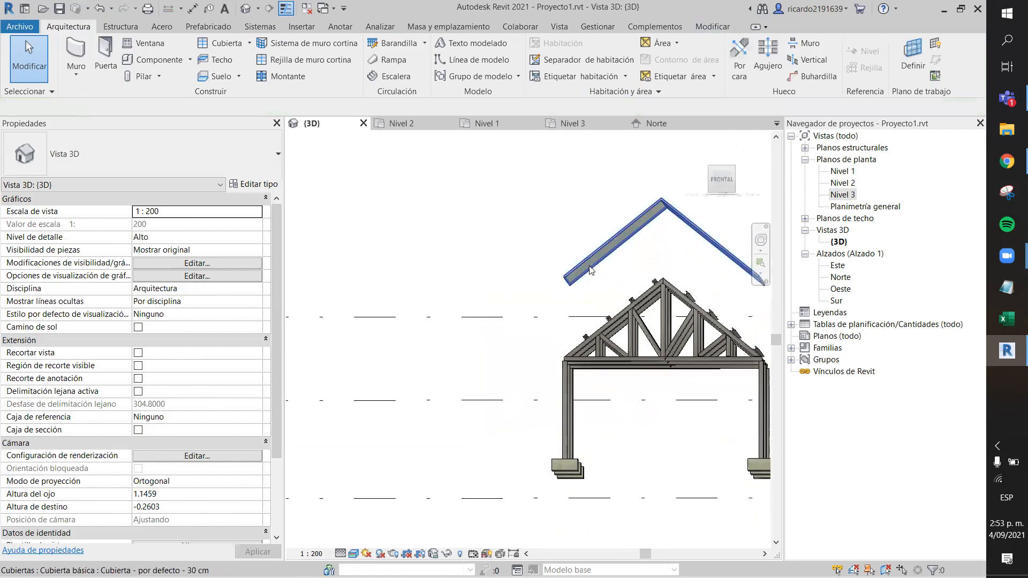
click(591, 269)
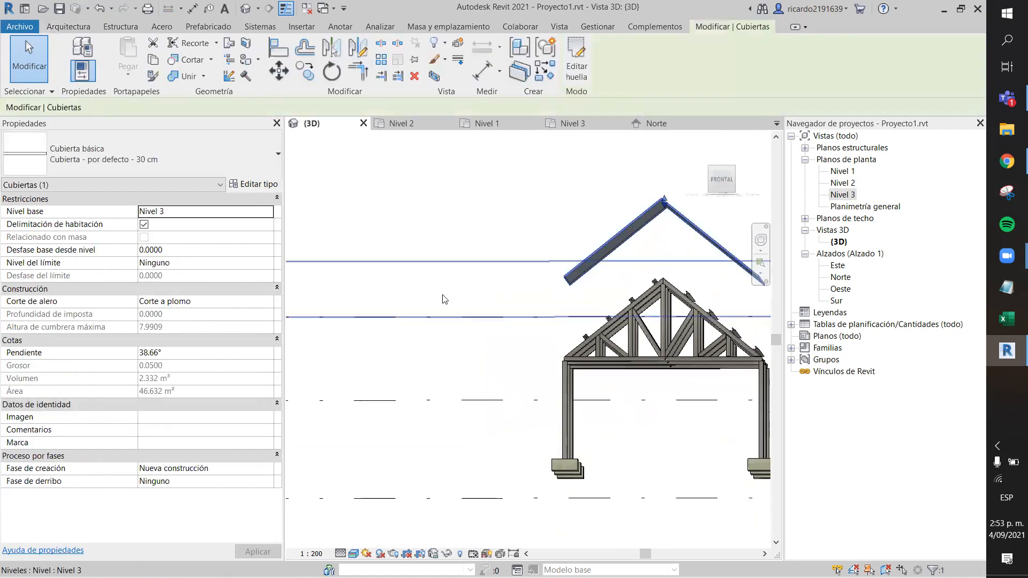
mouse_move(489, 359)
shift+middle_down()
mouse_move(475, 371)
mouse_move(509, 412)
mouse_move(493, 434)
shift+middle_up()
click(463, 280)
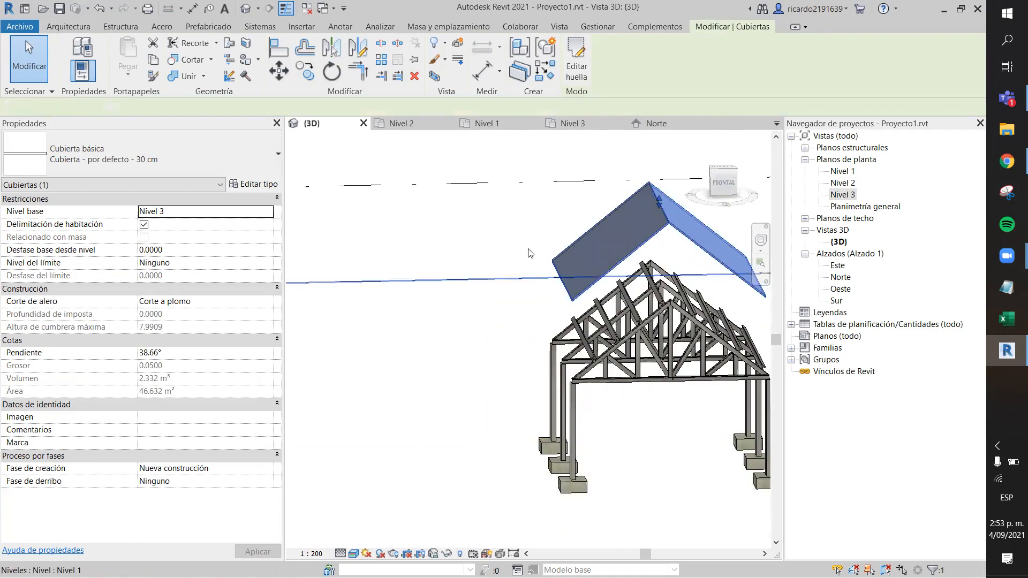
click(485, 242)
scroll(482, 241, down, 2)
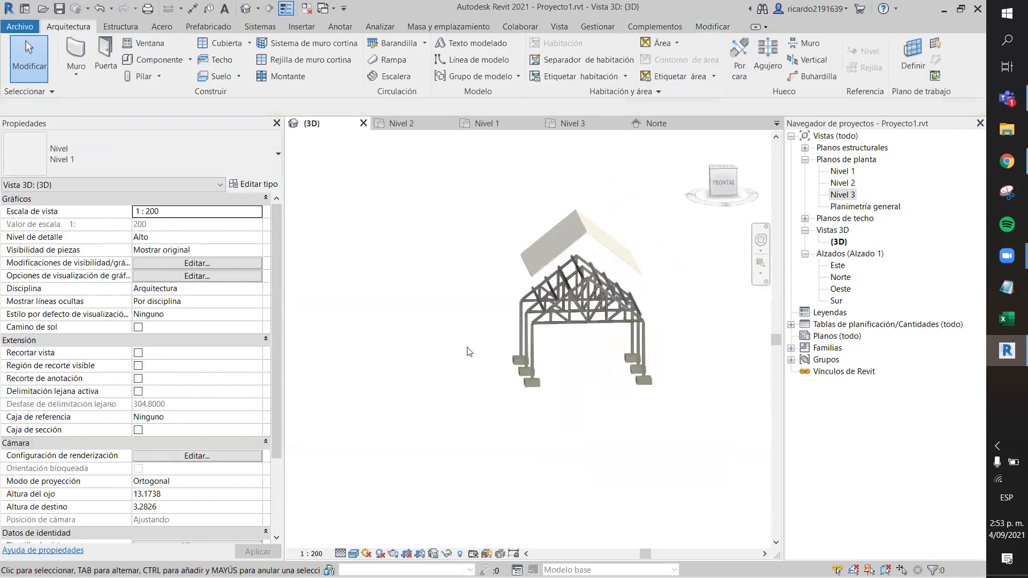
click(592, 231)
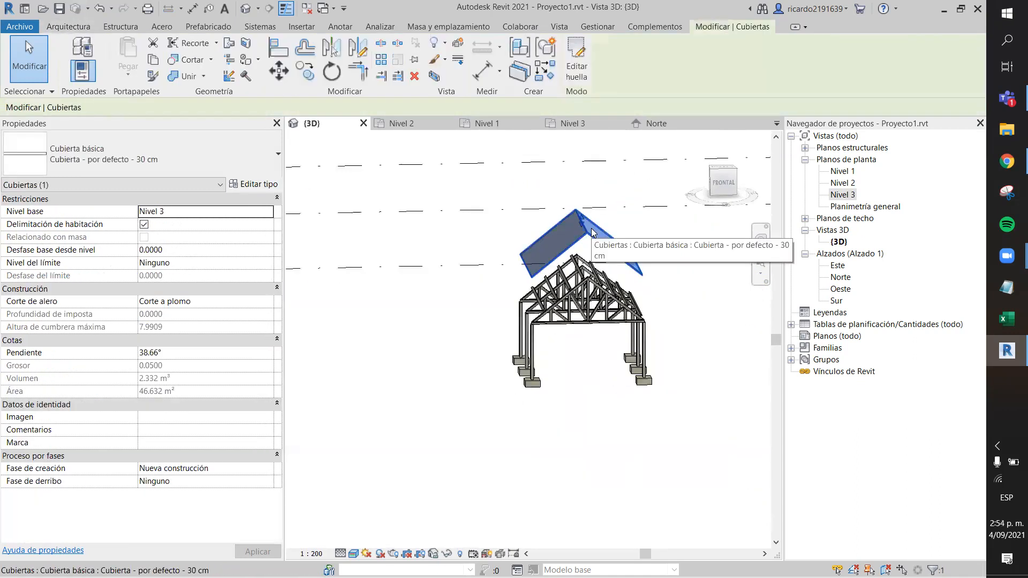
Step: Open the Sur elevation and compare the roof's position and slope with the truss and its purlins
double_click(838, 267)
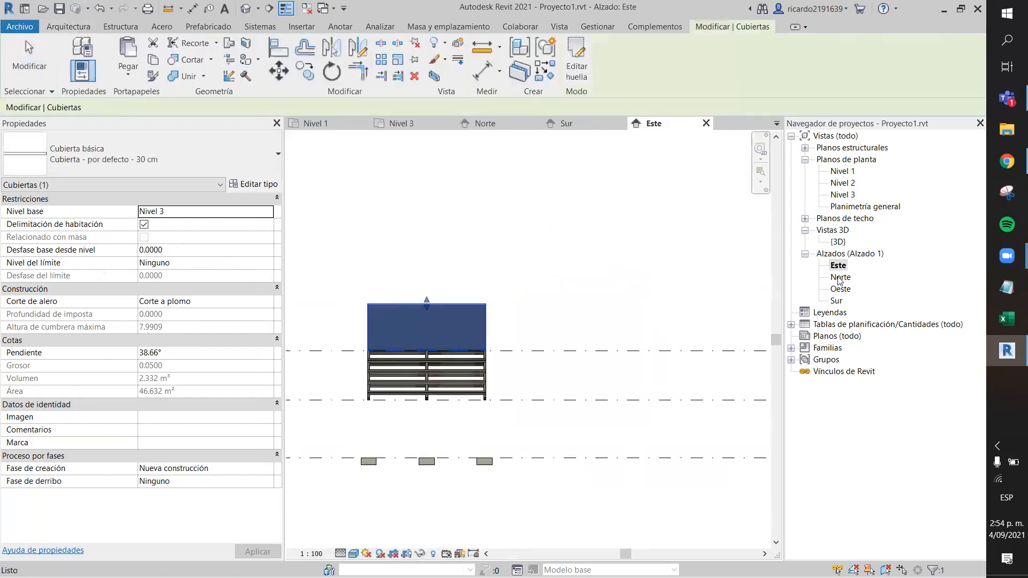
double_click(840, 277)
double_click(836, 301)
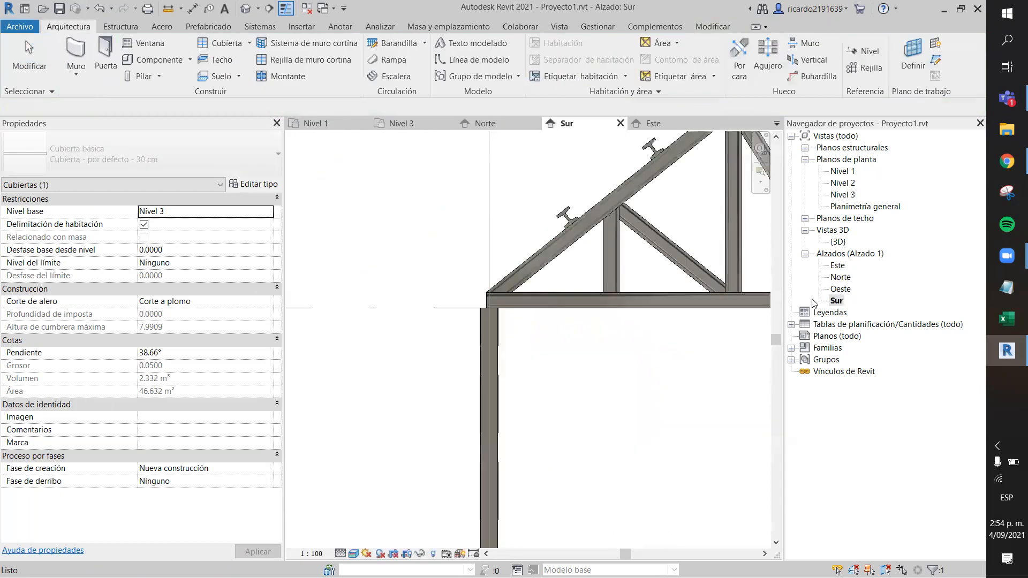
scroll(594, 322, down, 4)
middle_drag(647, 356, 550, 393)
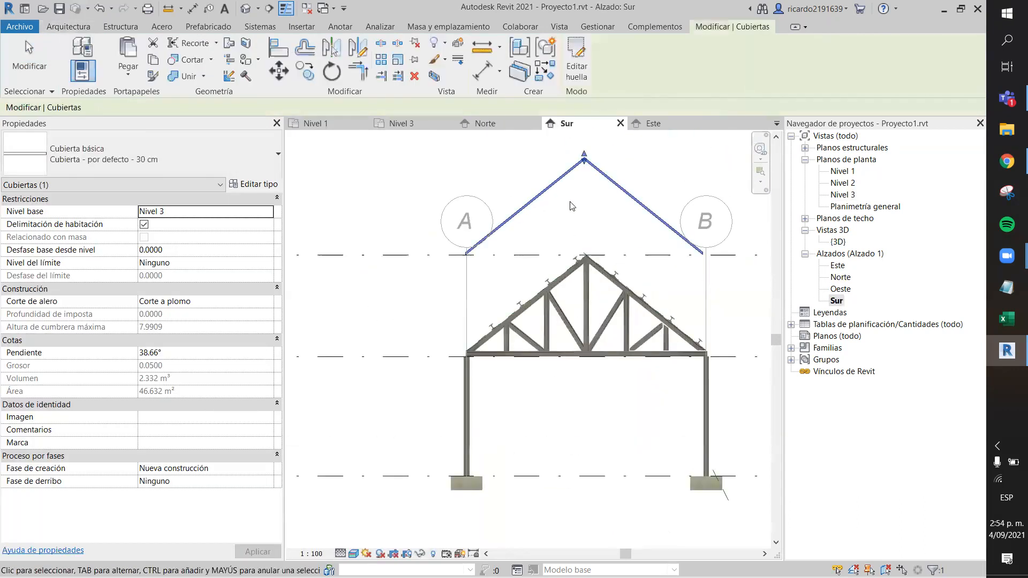
scroll(571, 206, up, 3)
click(430, 203)
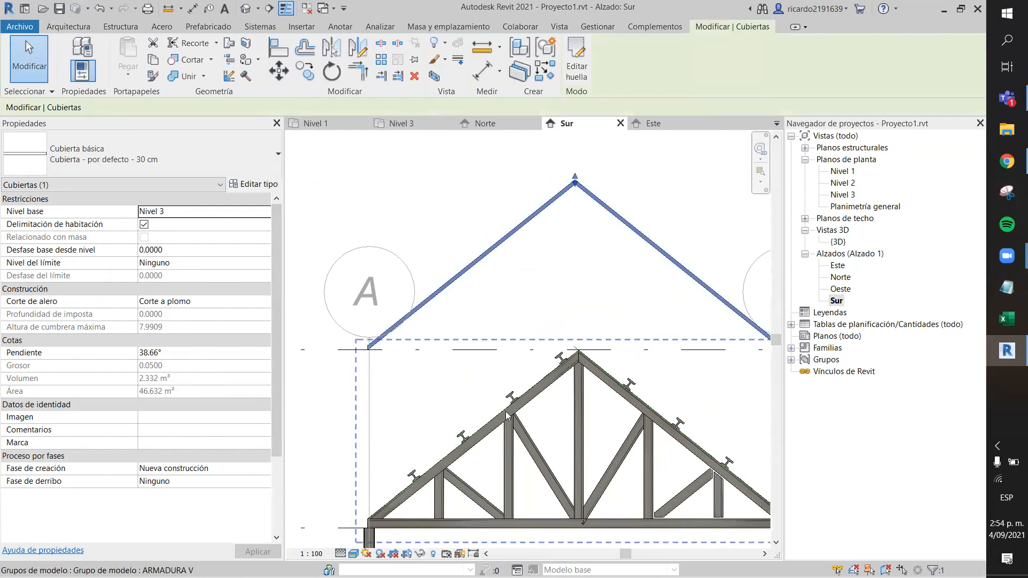
Step: Try to align the roof with the top of the purlin nearest the truss ridge in the Sur elevation
key(a)
key(l)
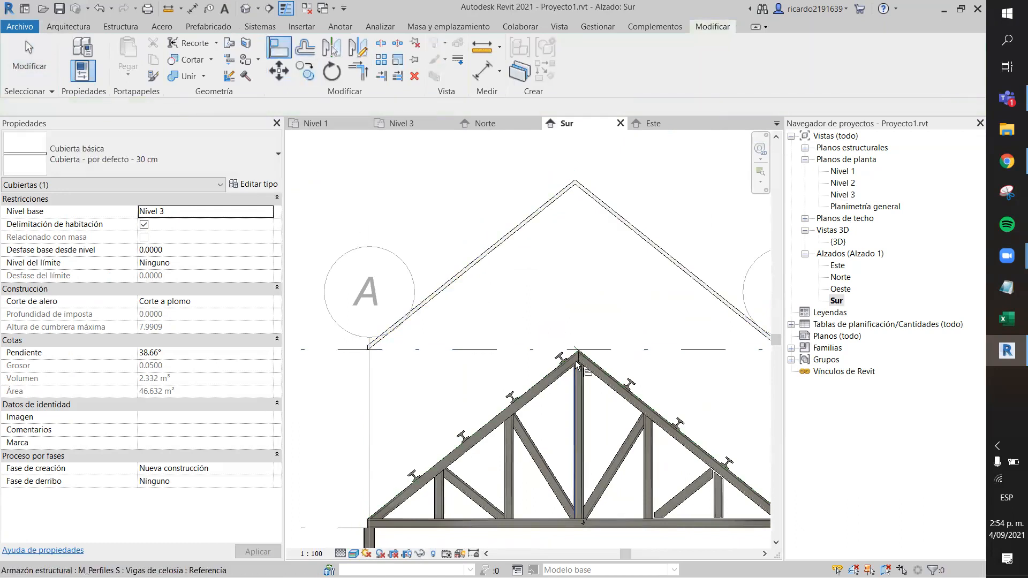
scroll(560, 348, up, 3)
click(537, 342)
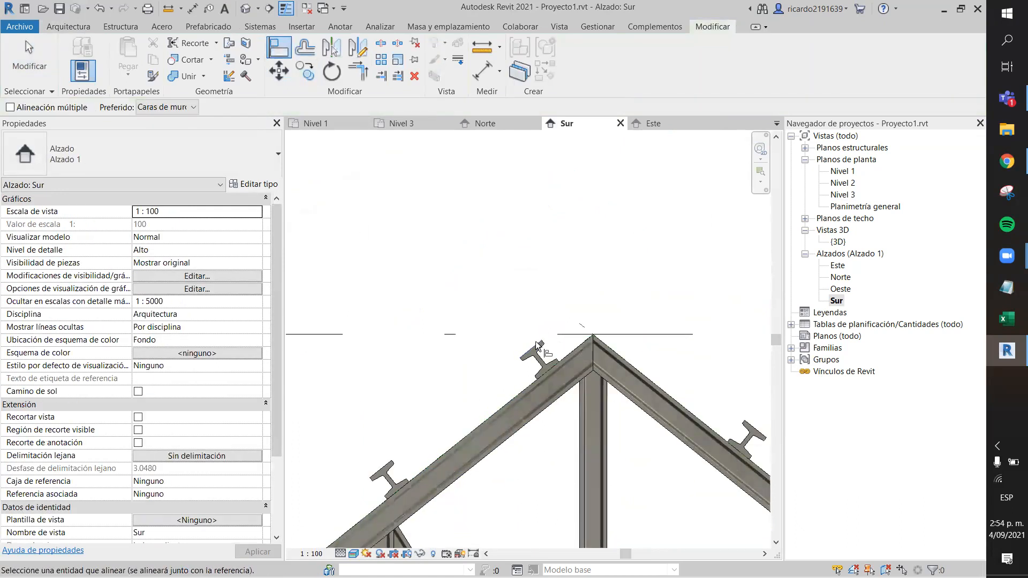
scroll(535, 341, down, 3)
click(426, 225)
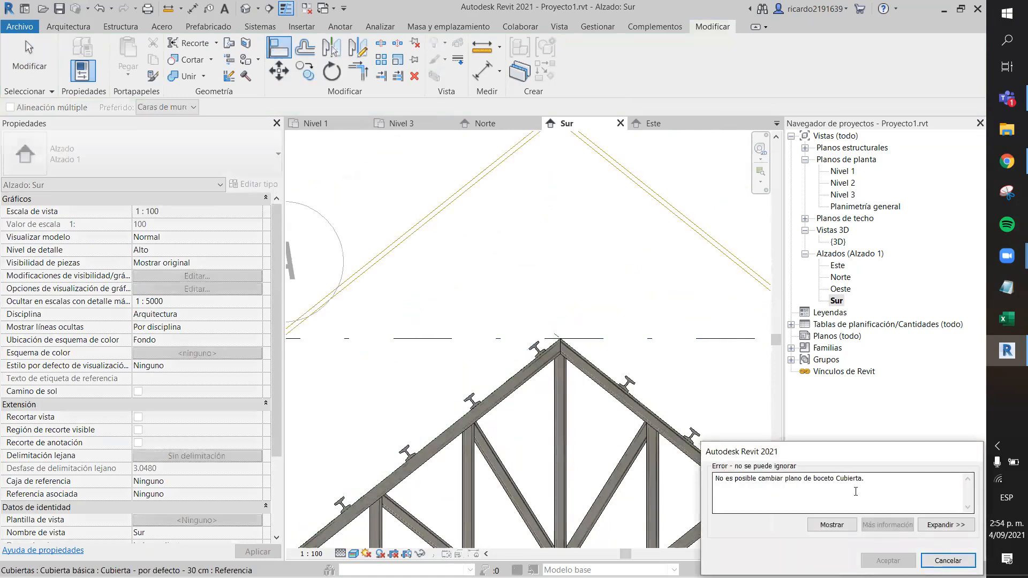
click(947, 560)
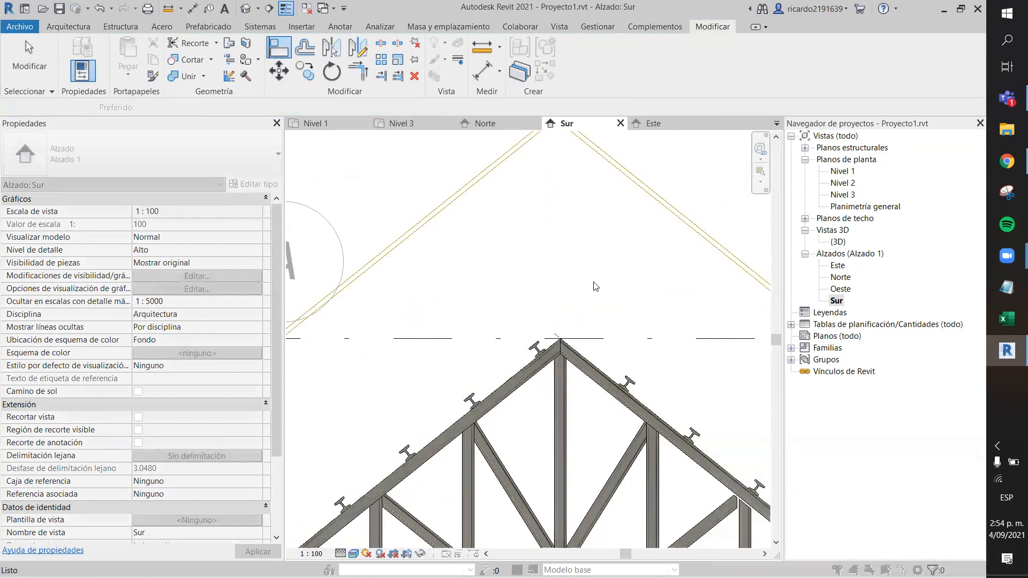
scroll(583, 265, down, 2)
key(Escape)
Step: Measure the distance from the truss peak to the roof ridge in the Sur elevation
click(516, 209)
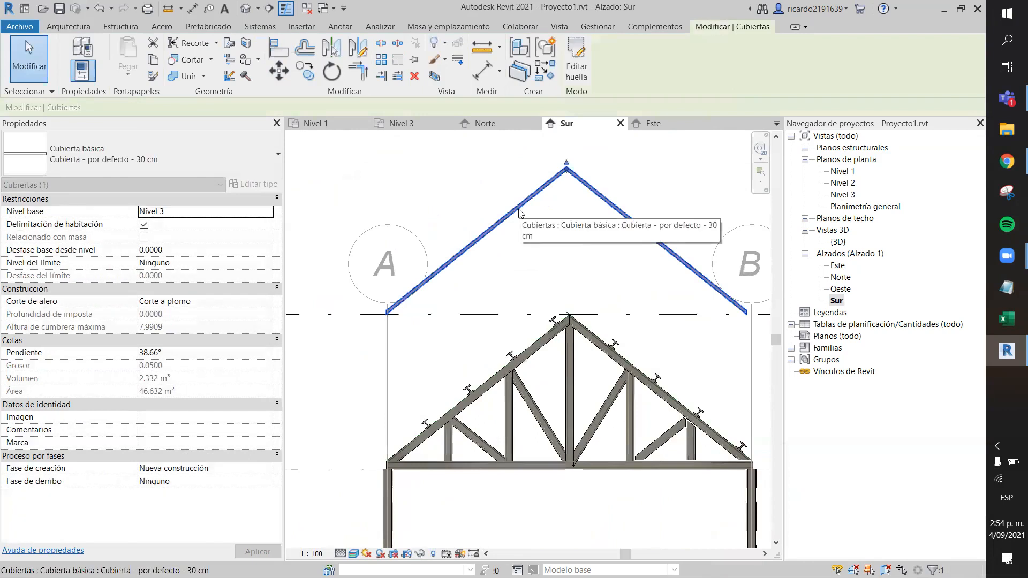
click(447, 196)
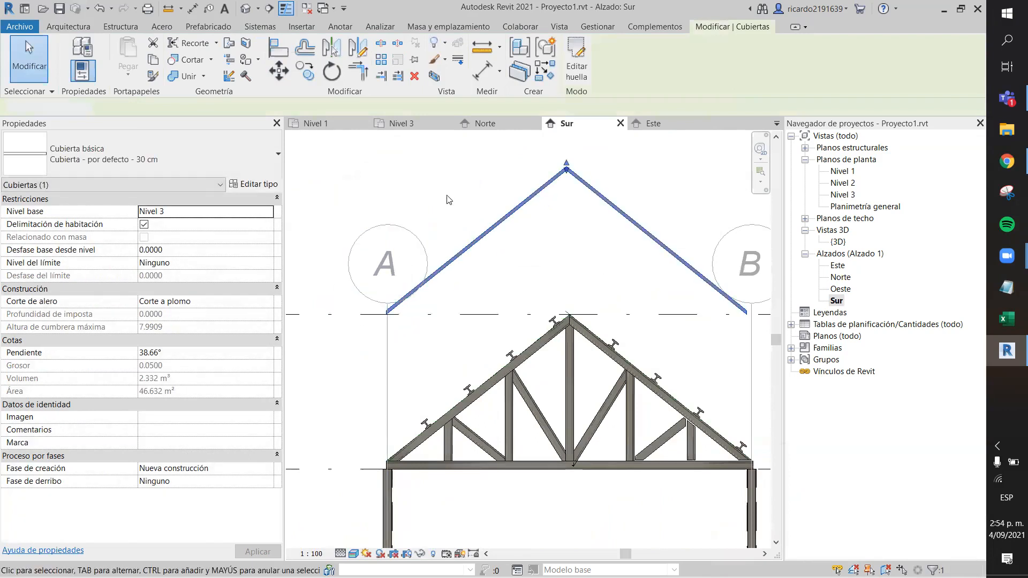
key(d)
key(i)
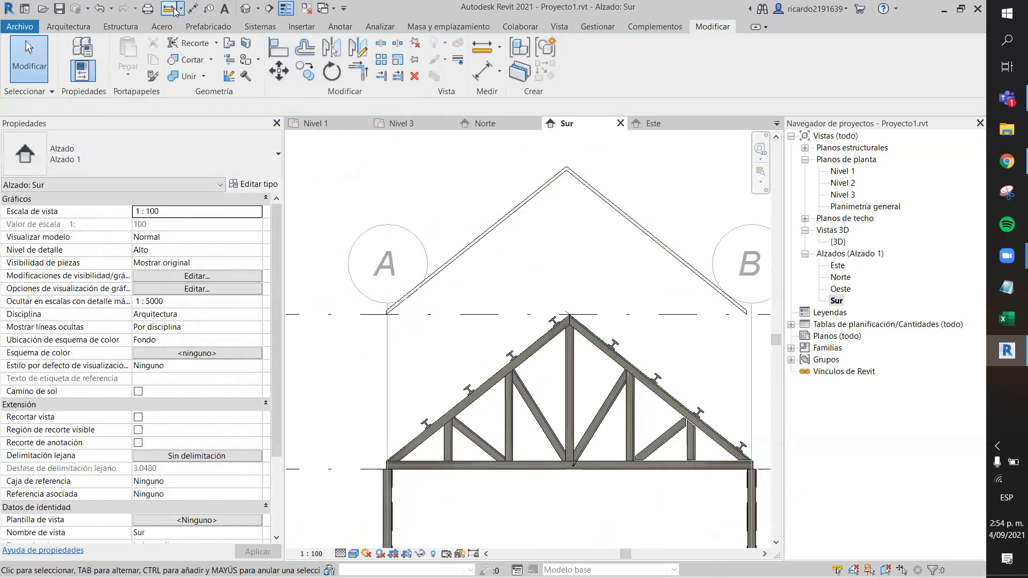
scroll(620, 241, up, 3)
scroll(559, 345, up, 5)
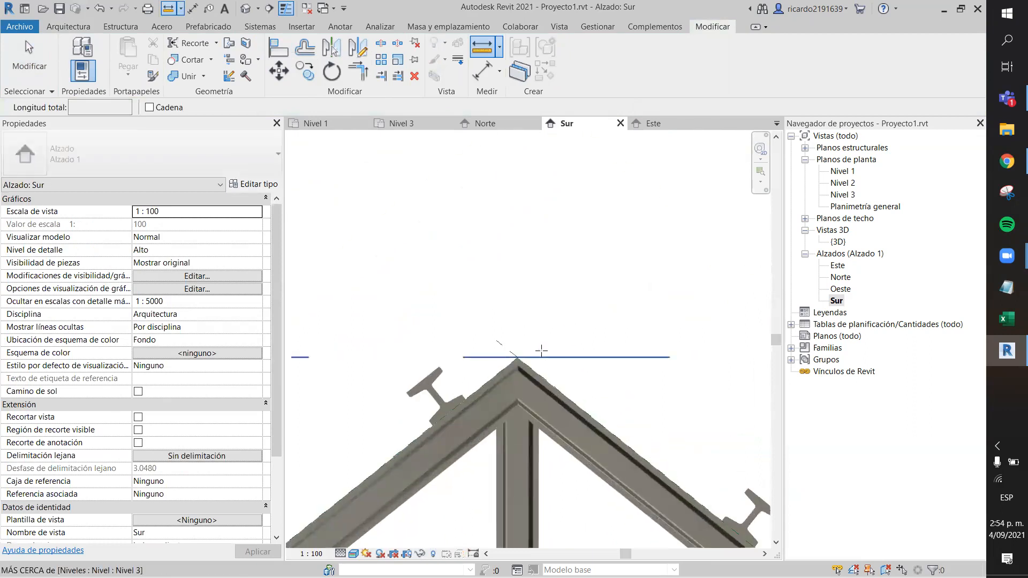
click(494, 363)
scroll(499, 244, down, 3)
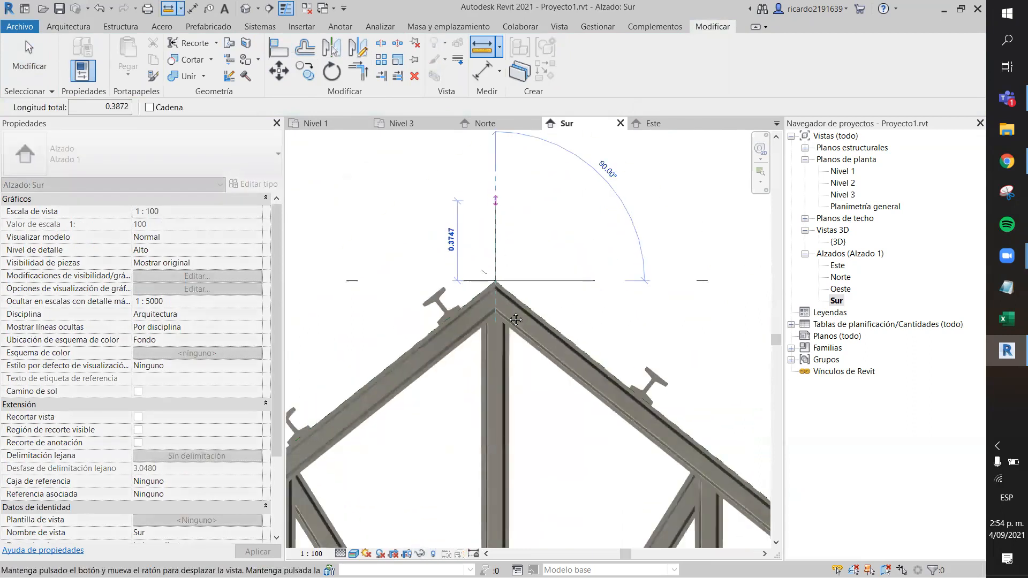
middle_drag(495, 199, 507, 401)
scroll(505, 186, down, 1)
middle_drag(493, 207, 514, 268)
click(520, 298)
scroll(555, 390, down, 2)
middle_drag(657, 358, 676, 283)
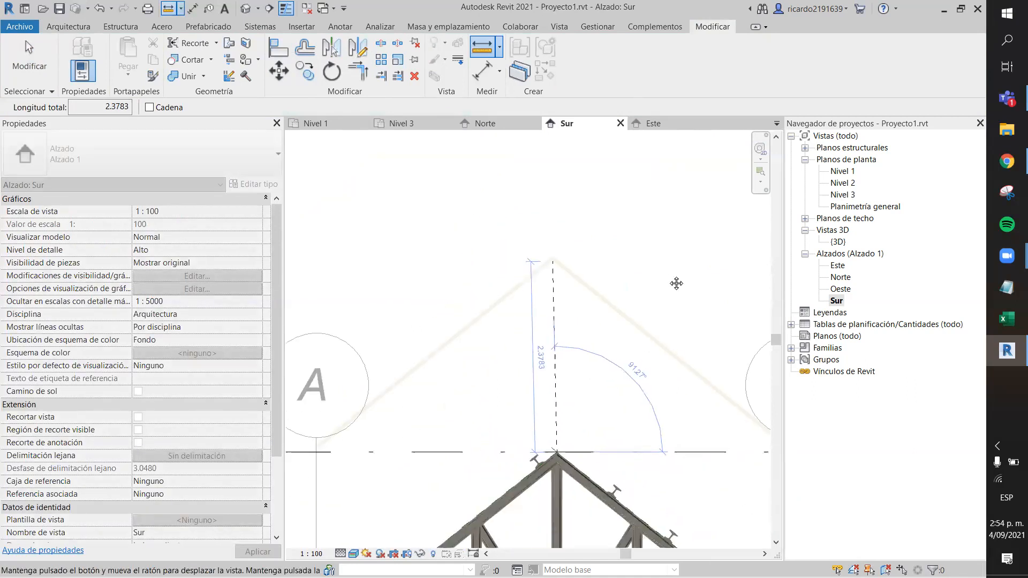
scroll(676, 283, down, 1)
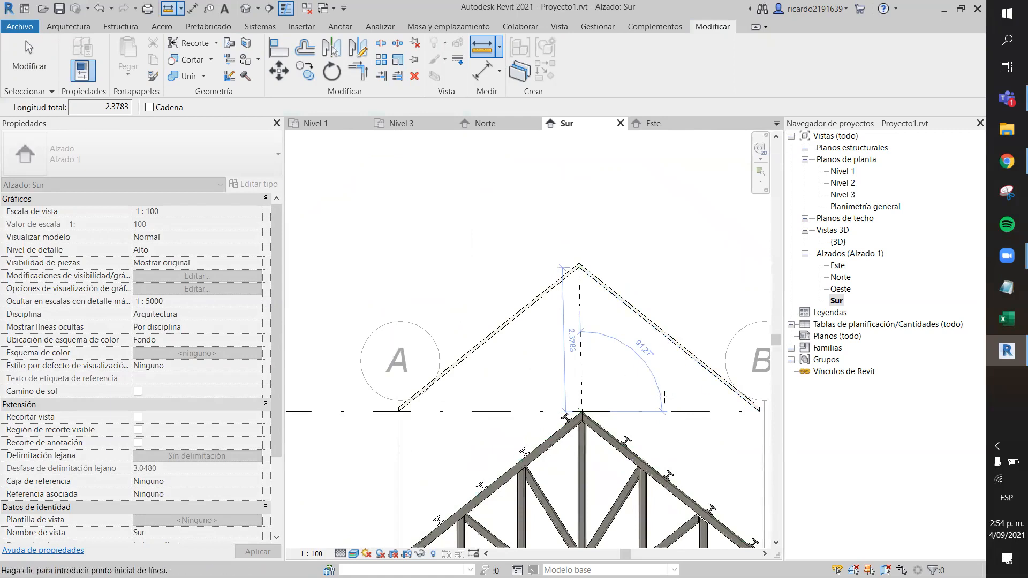
key(Escape)
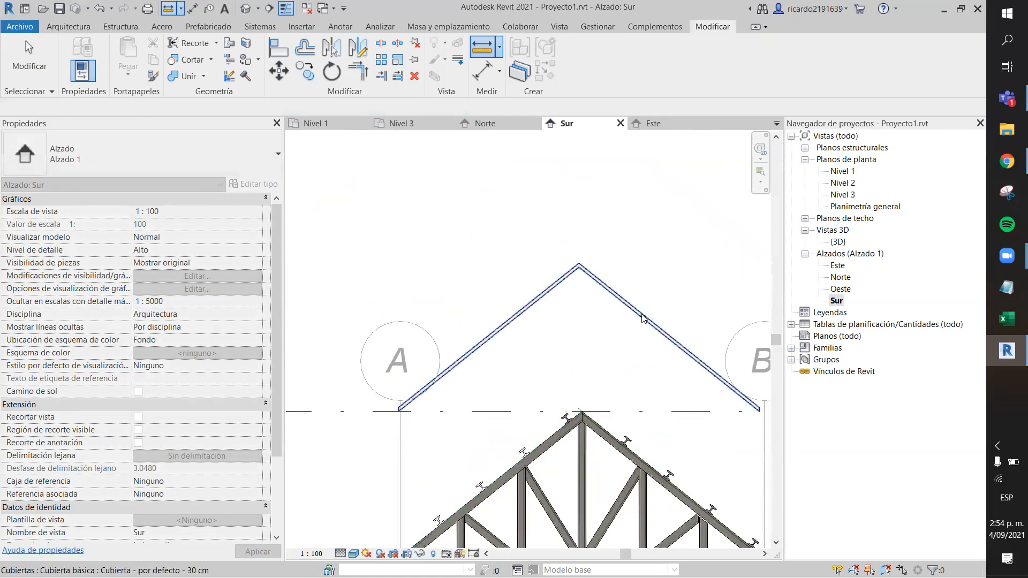
scroll(620, 302, down, 1)
scroll(750, 471, up, 3)
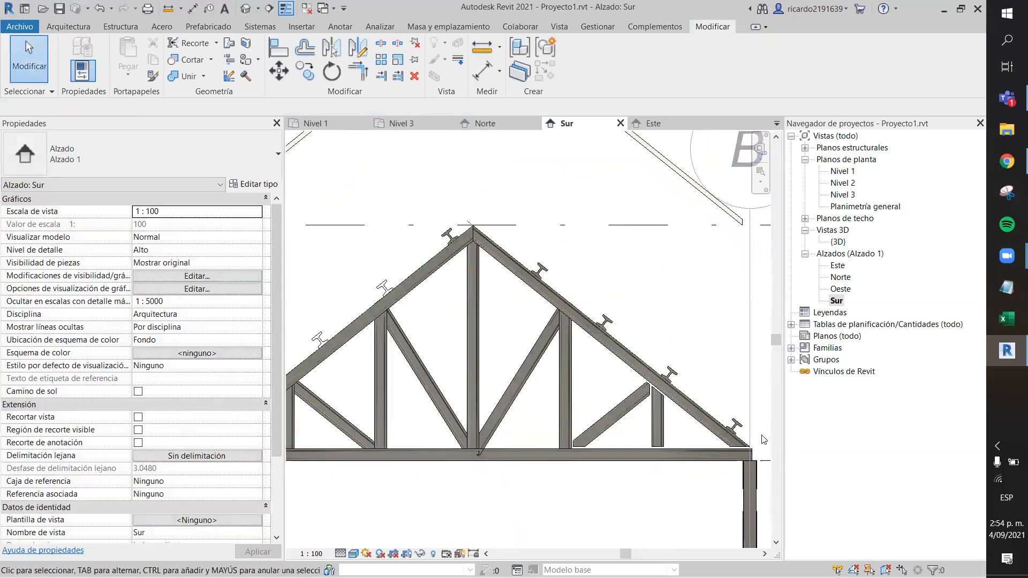
scroll(759, 431, down, 3)
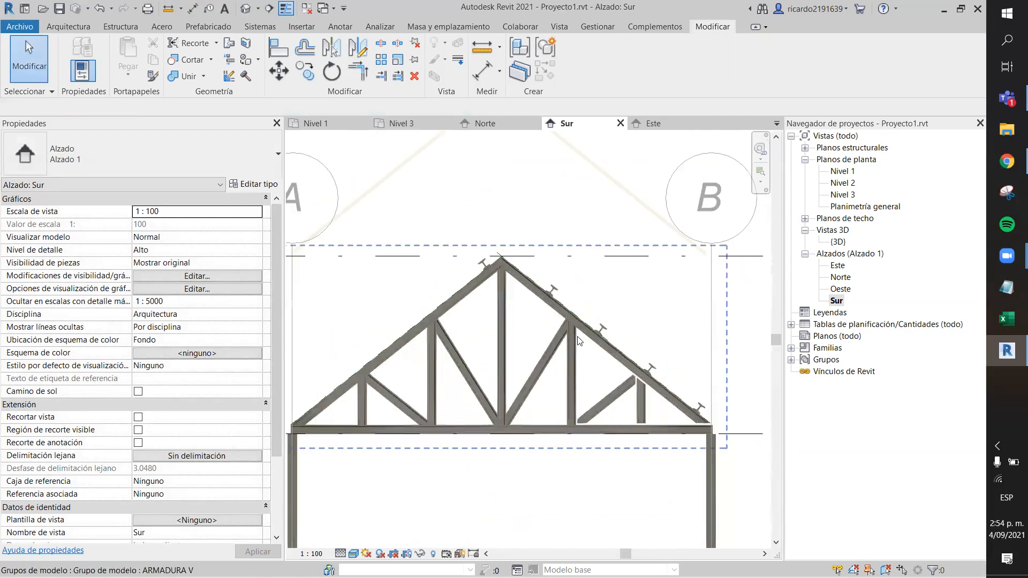
Step: Edit the roof footprint in the Nivel 3 plan and move the boundary line beside grid B onto that grid
click(416, 123)
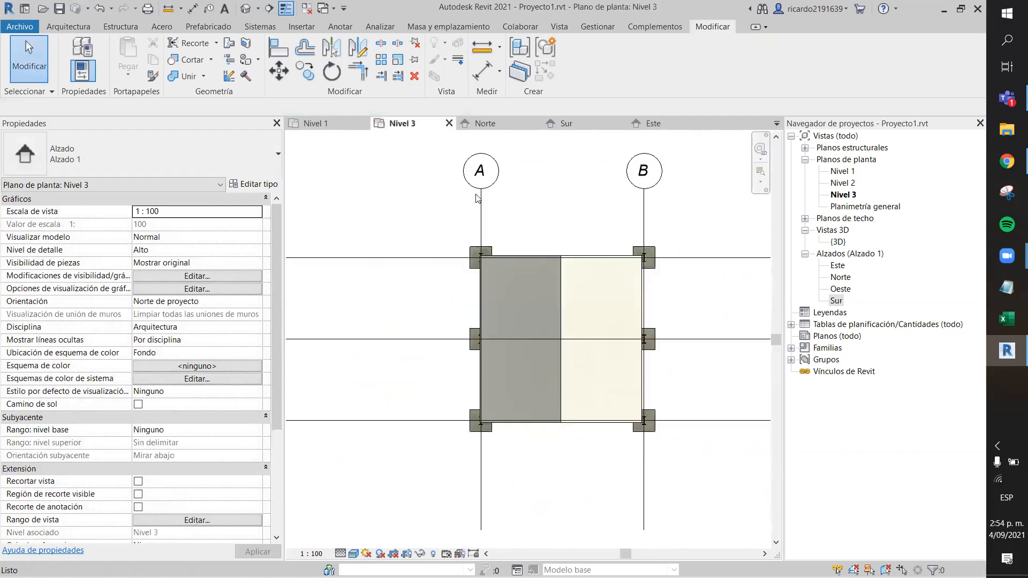
scroll(558, 328, up, 2)
scroll(512, 222, up, 3)
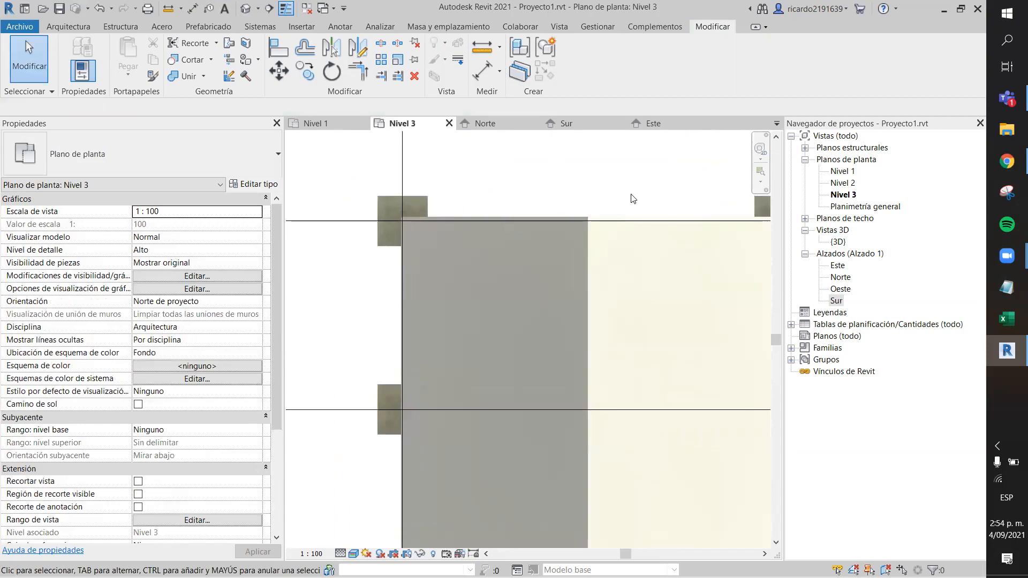
middle_drag(755, 209, 504, 181)
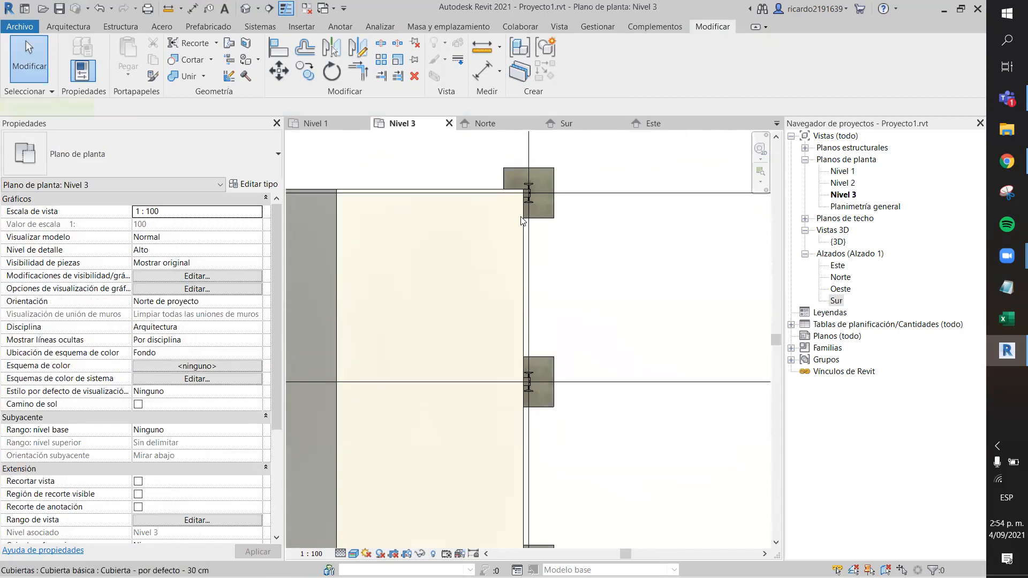
click(508, 215)
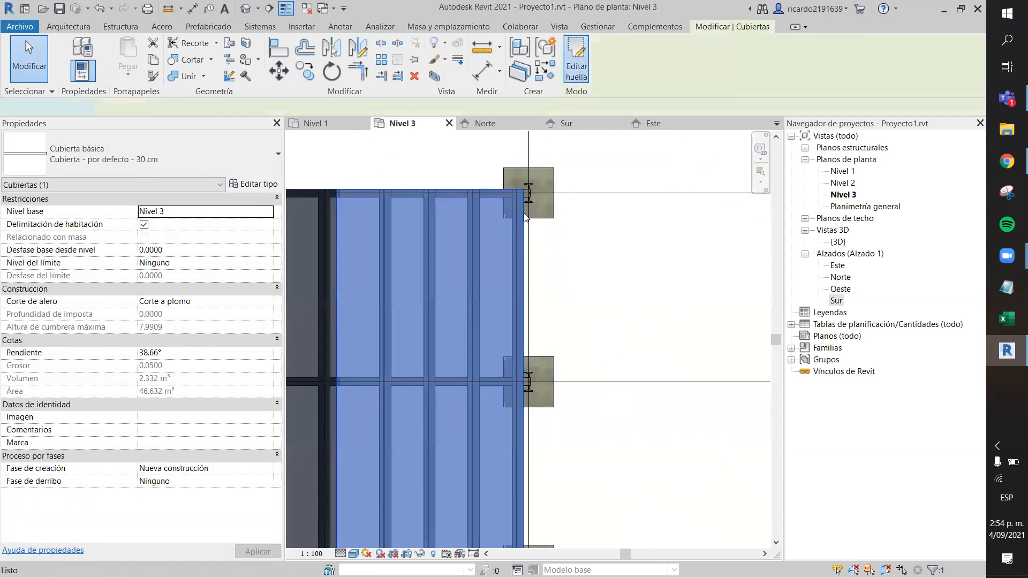
double_click(524, 217)
scroll(522, 217, up, 2)
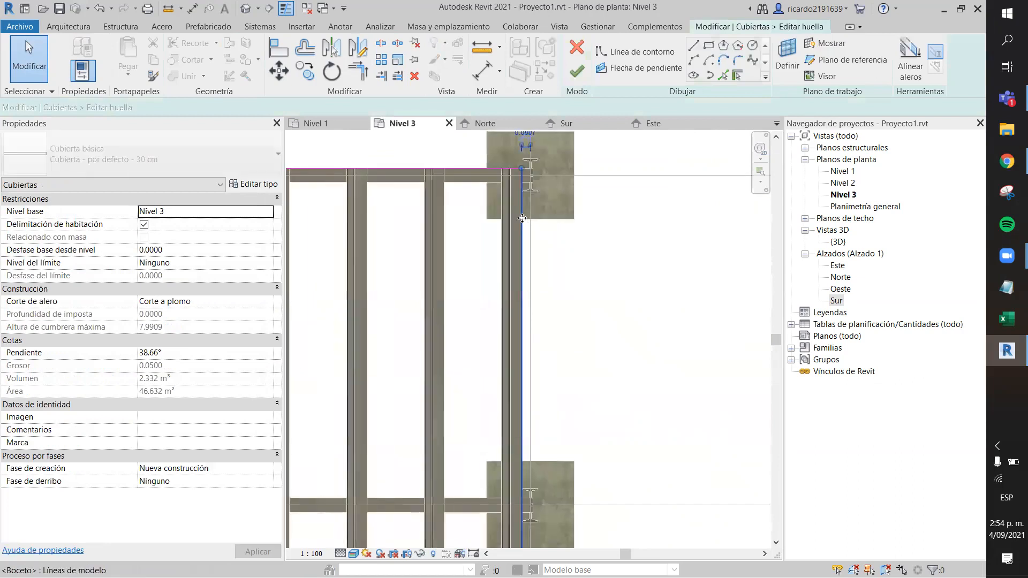
click(522, 218)
mouse_move(533, 218)
mouse_down()
mouse_move(544, 222)
mouse_move(531, 229)
mouse_move(546, 234)
mouse_up()
click(604, 264)
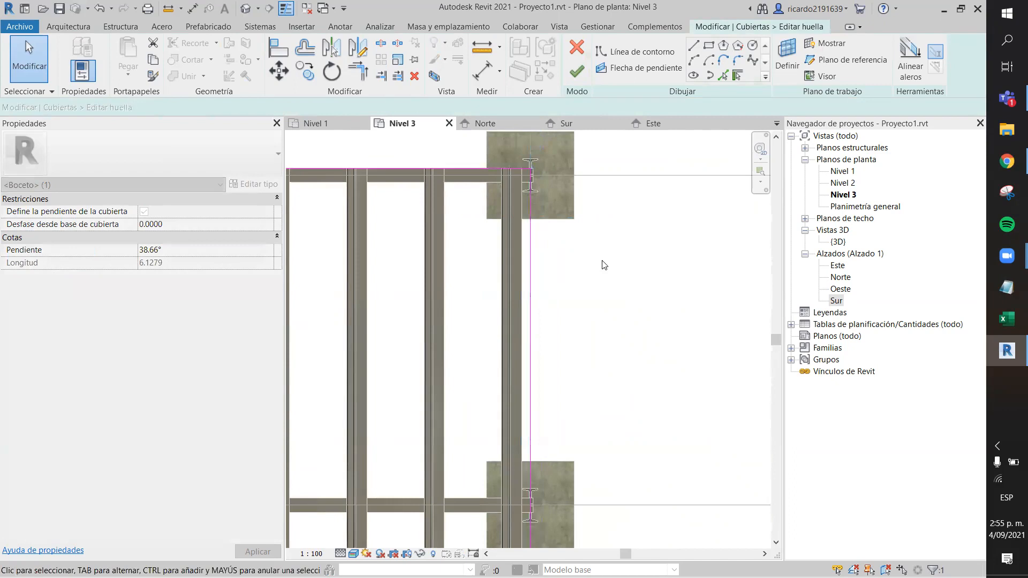
Step: Move the roof boundary line beside grid A onto that grid
scroll(578, 253, down, 3)
middle_drag(480, 191, 587, 194)
scroll(418, 251, up, 5)
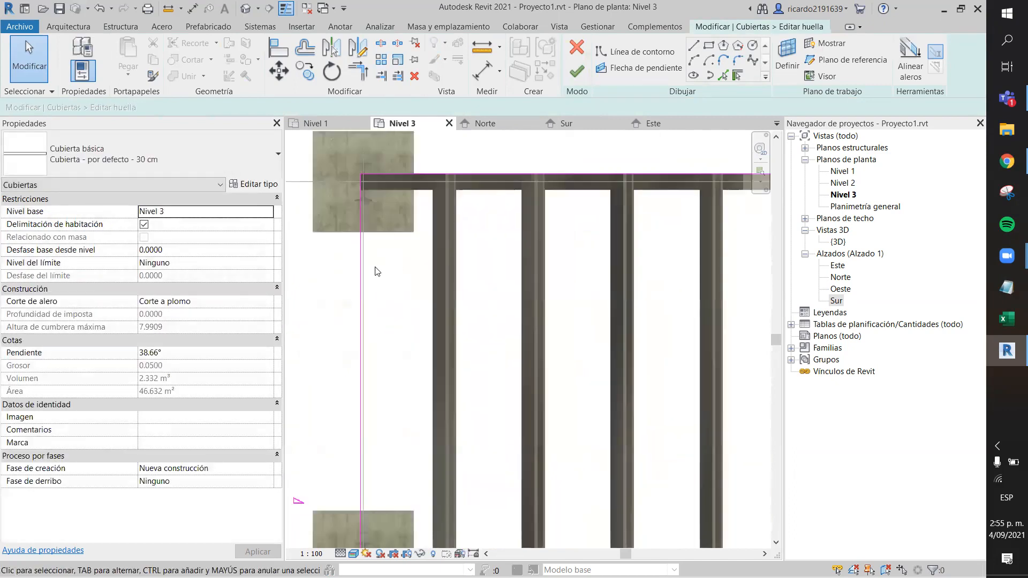
scroll(355, 277, up, 1)
click(356, 279)
mouse_move(359, 279)
mouse_down()
mouse_move(374, 289)
mouse_move(364, 284)
mouse_up()
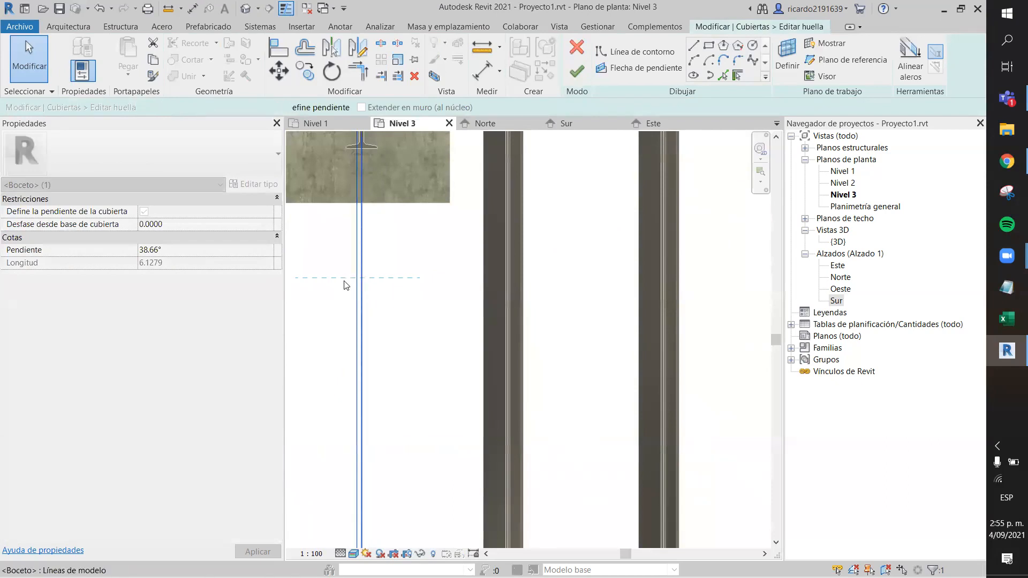
click(345, 284)
scroll(345, 284, down, 1)
scroll(344, 284, down, 1)
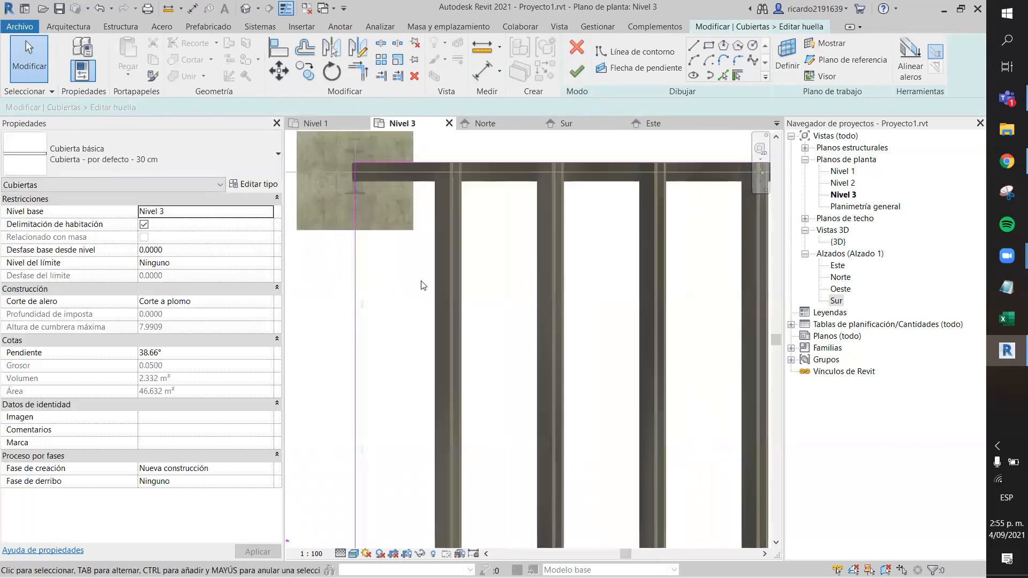
middle_drag(571, 279, 508, 280)
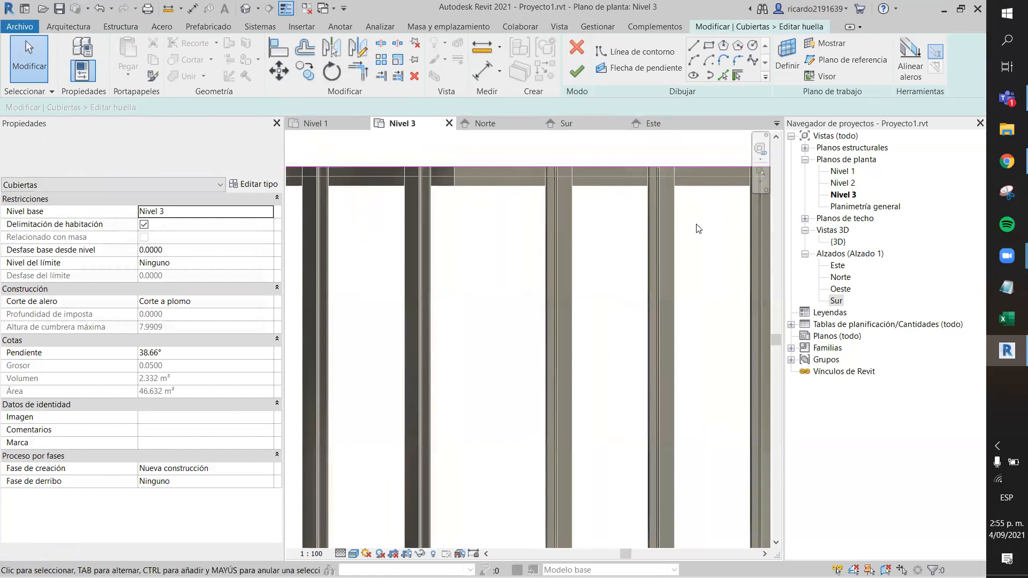
middle_drag(695, 224, 652, 278)
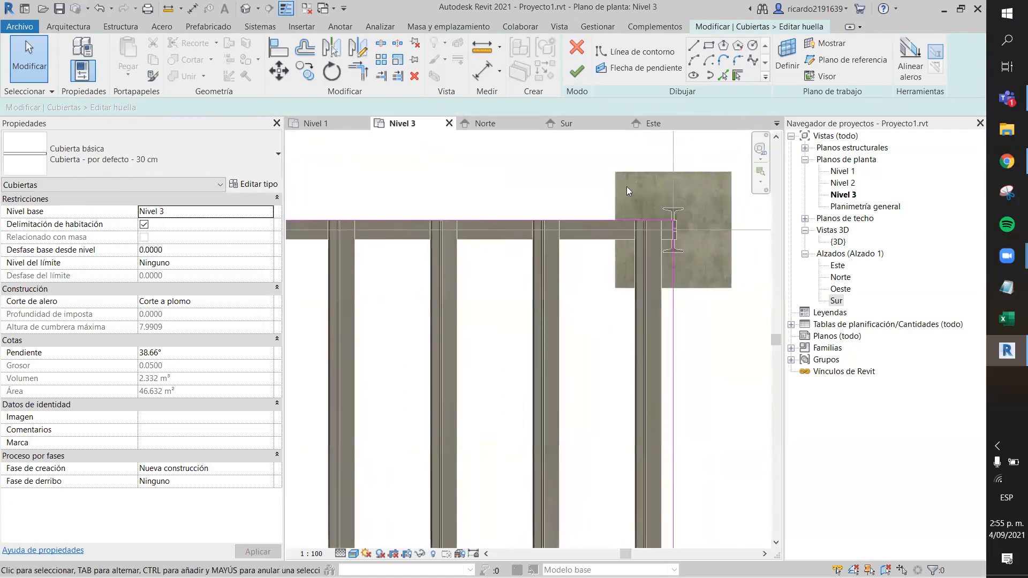
scroll(614, 176, up, 2)
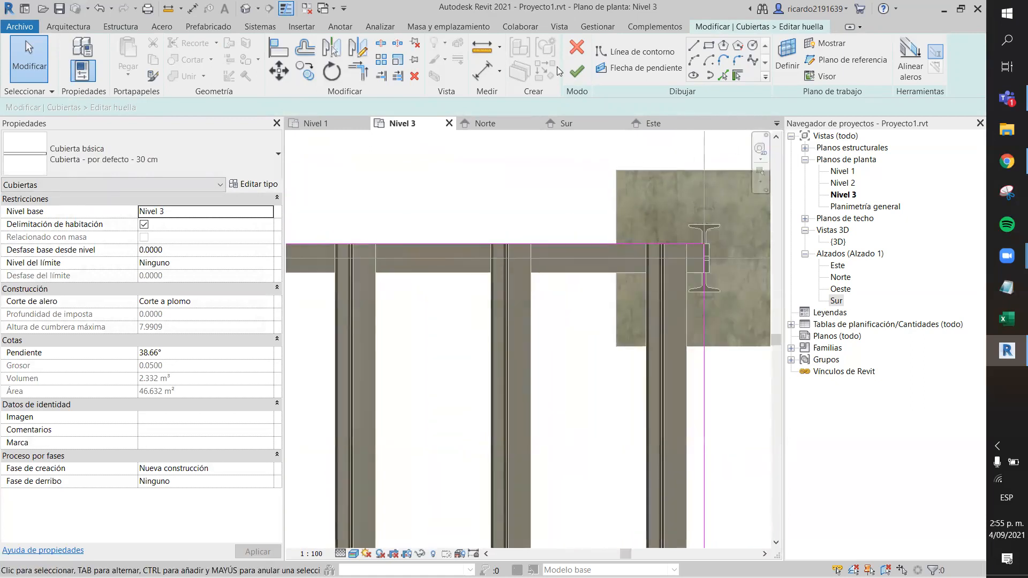
Step: Finish editing the roof footprint in the Nivel 3 plan and clear the selection
click(584, 74)
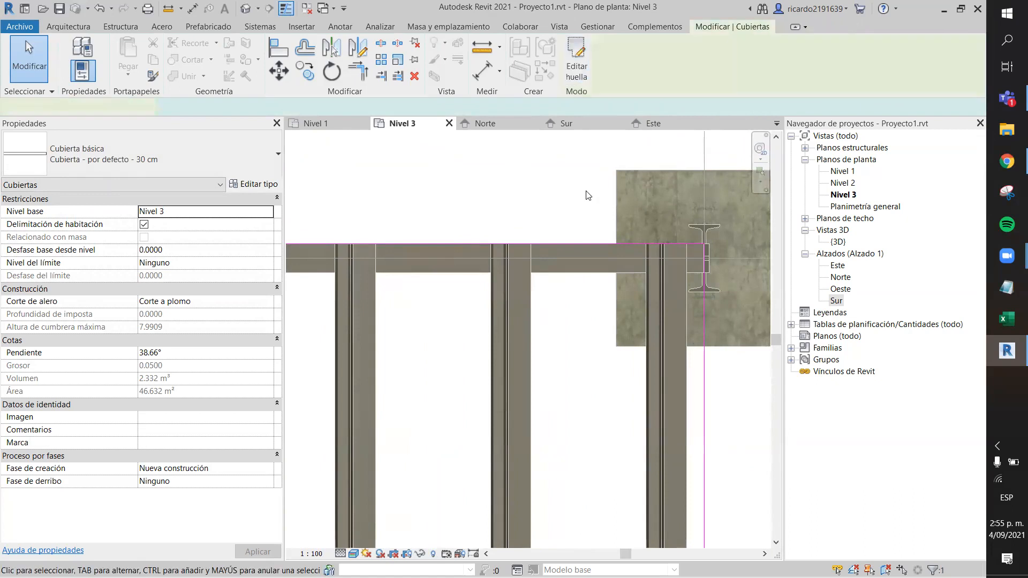
click(556, 198)
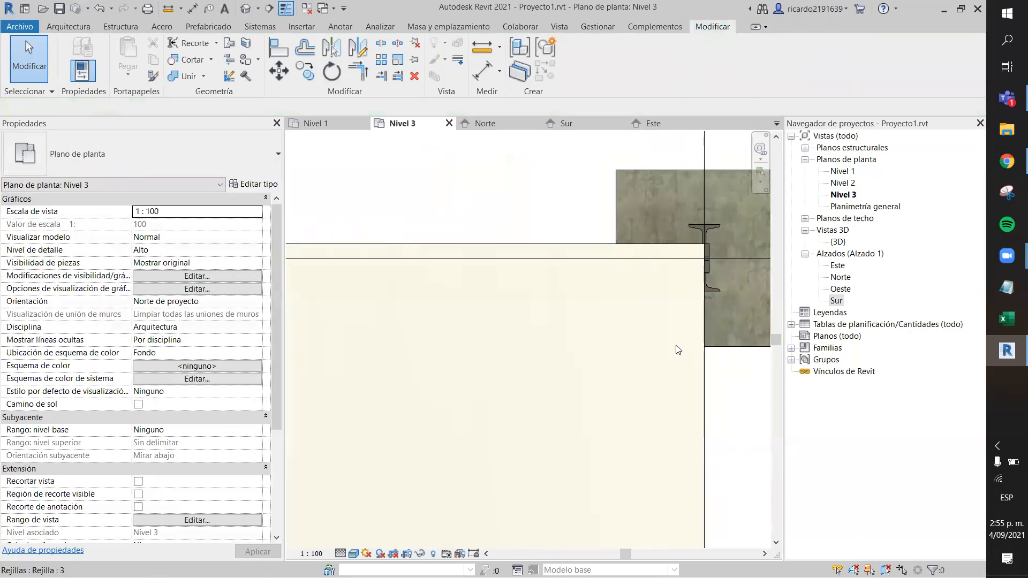
click(702, 389)
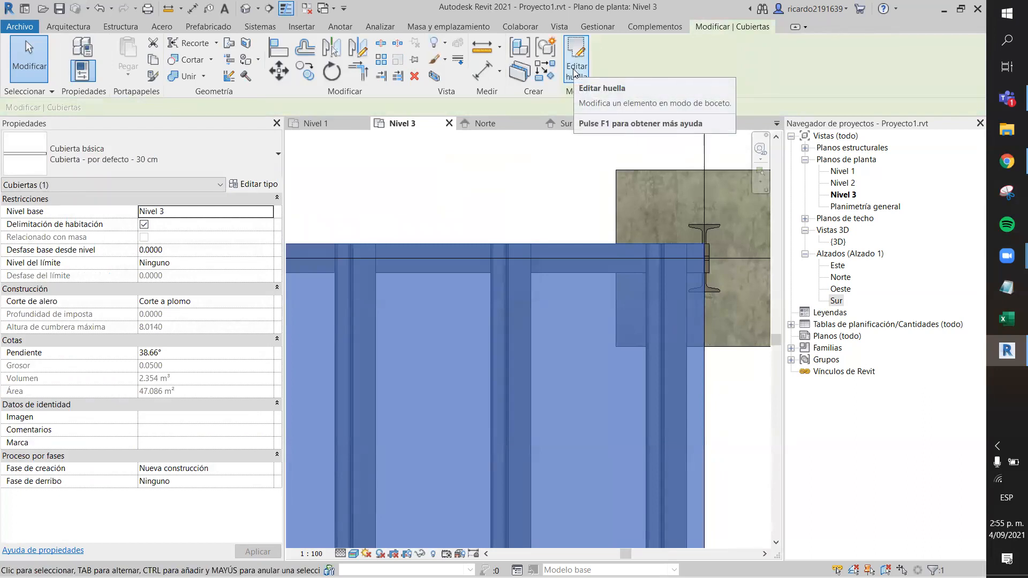
click(501, 190)
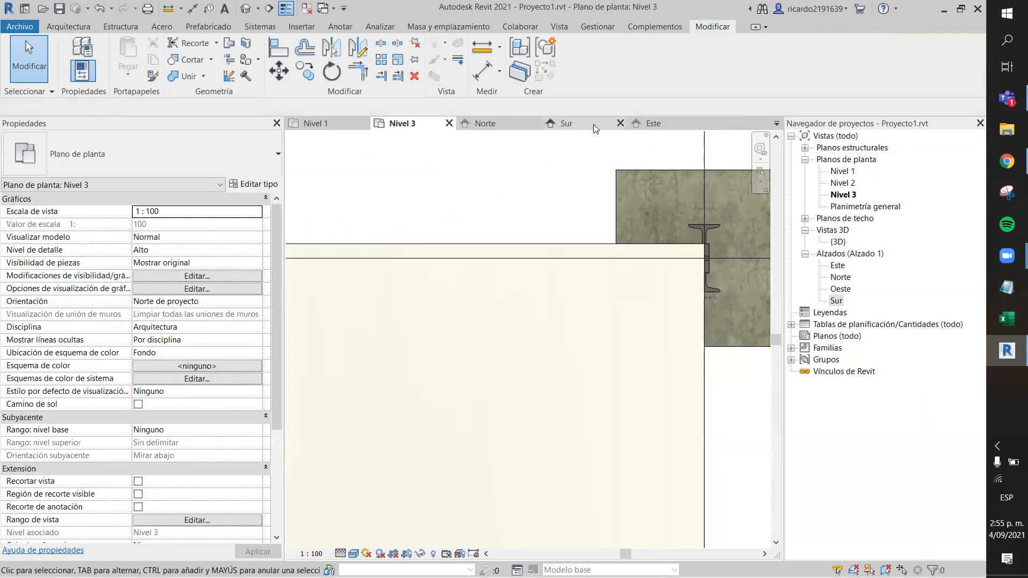
Step: Measure the vertical distance from the truss peak to the underside of the roof ridge in the Sur elevation
click(657, 124)
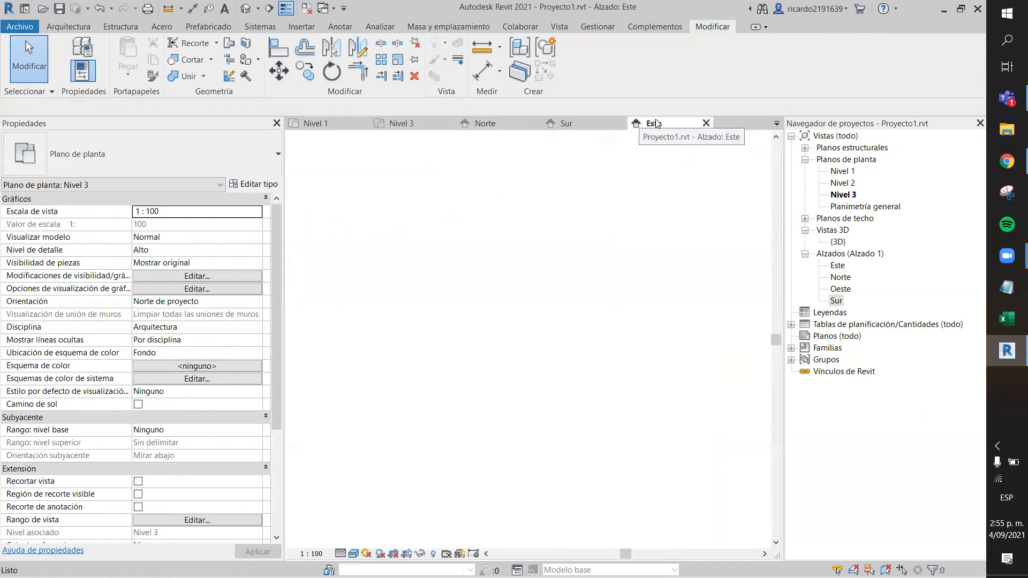
click(592, 122)
middle_drag(511, 197, 504, 236)
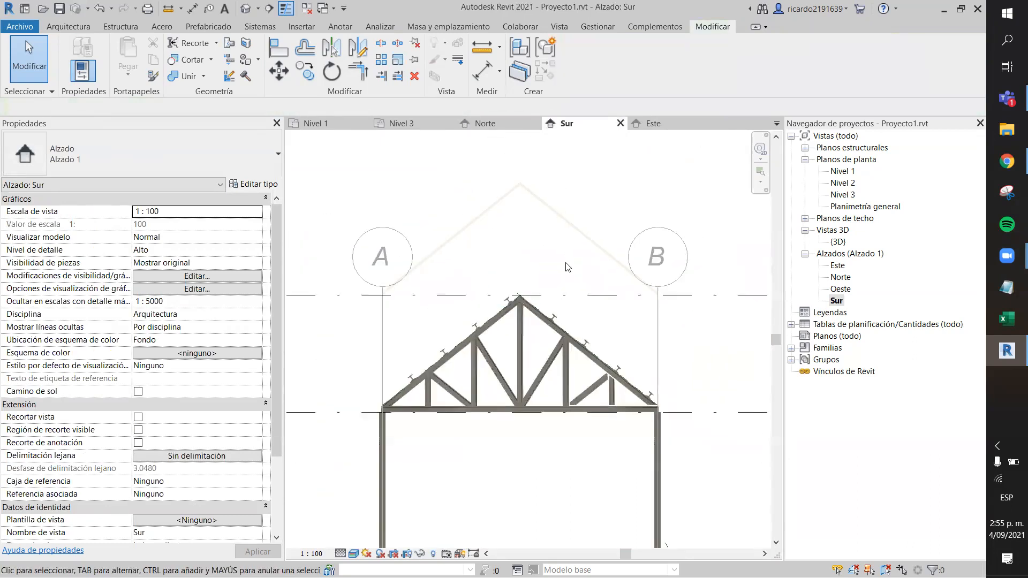
click(169, 11)
scroll(504, 294, up, 4)
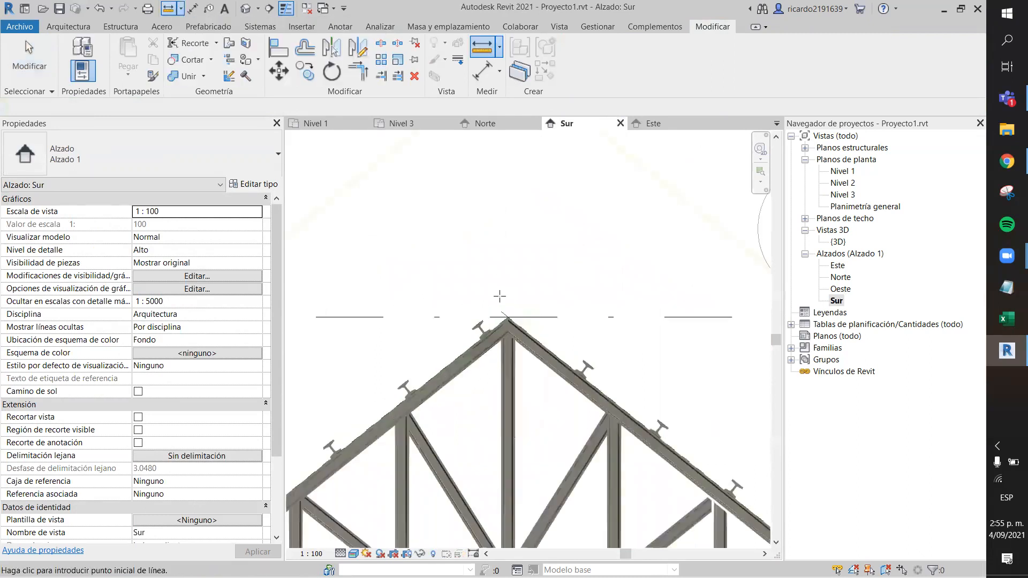
click(512, 327)
scroll(513, 214, down, 2)
middle_drag(515, 224, 517, 359)
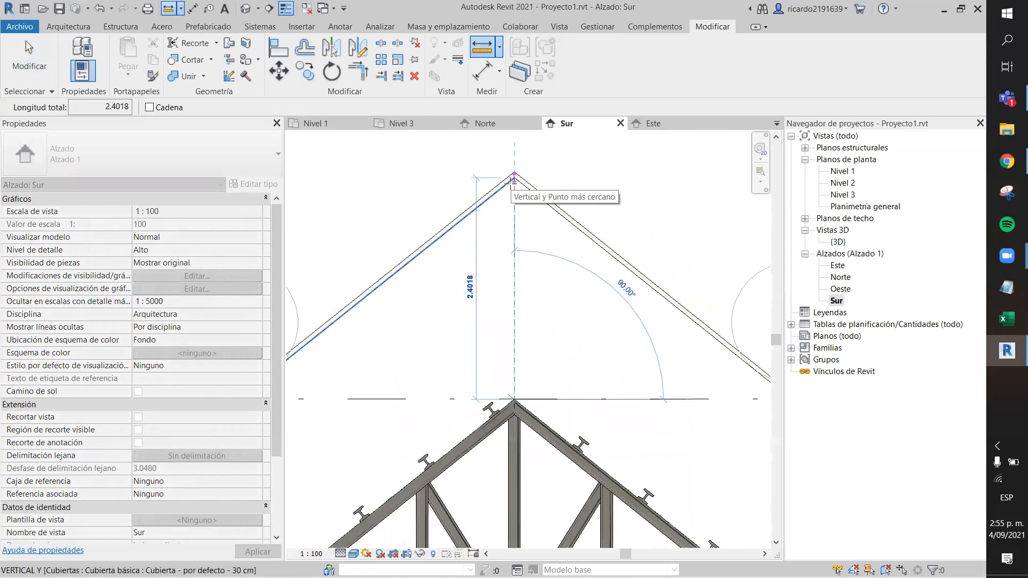
key(Escape)
key(Escape)
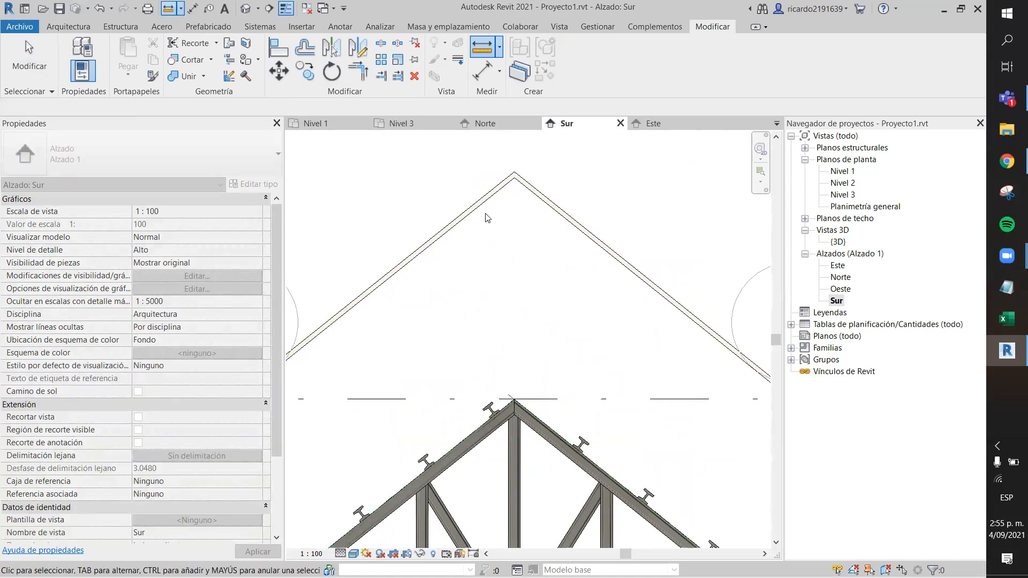
Step: Try a base offset of -2.41 from Nivel 3 on the roof, and undo it
click(478, 210)
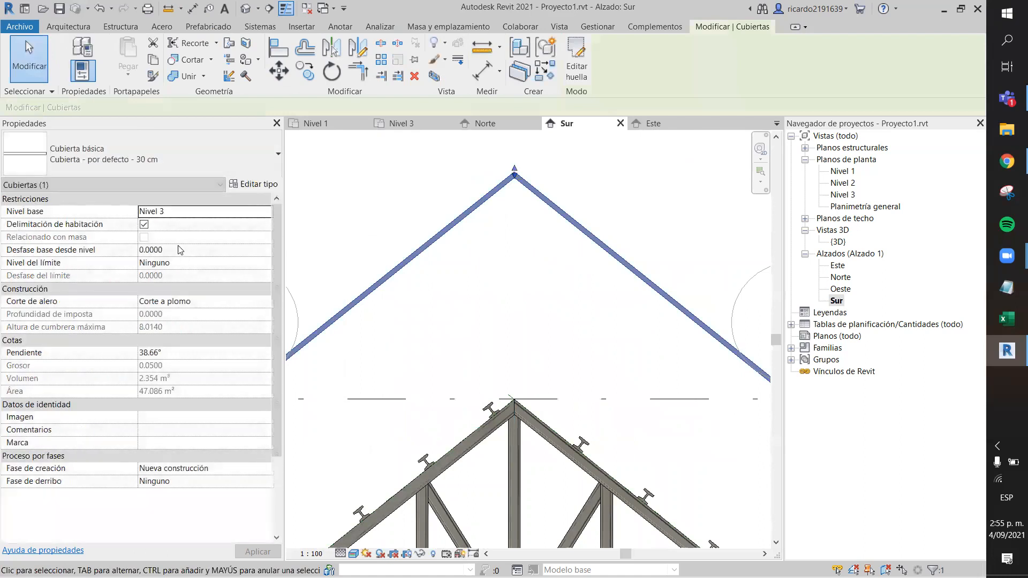
click(175, 250)
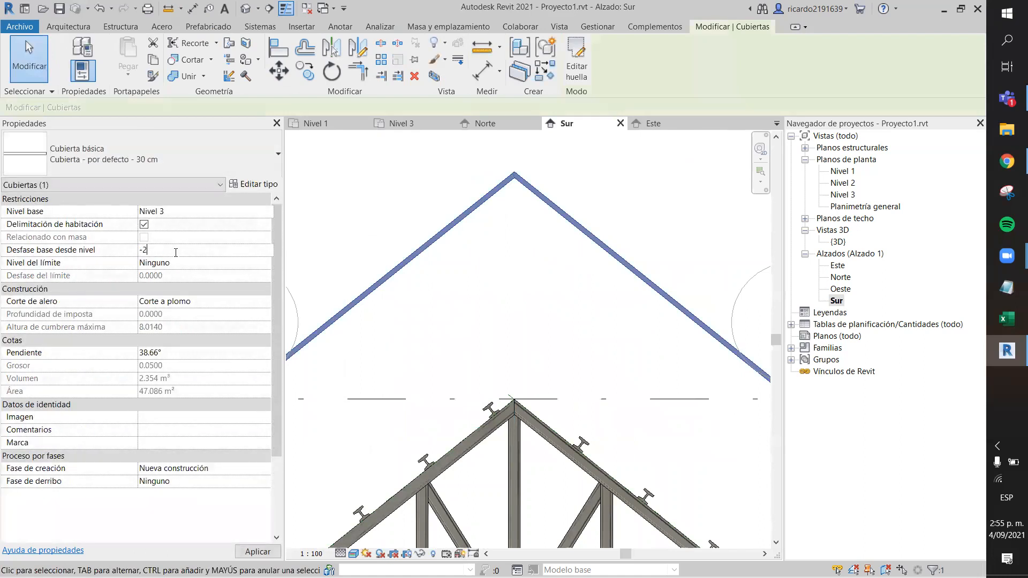
click(266, 553)
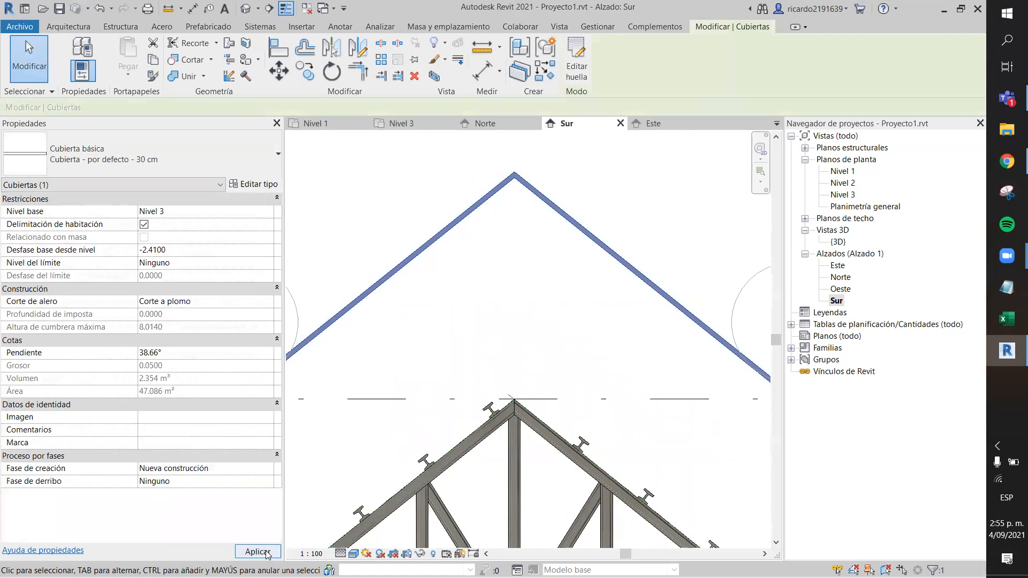
click(431, 330)
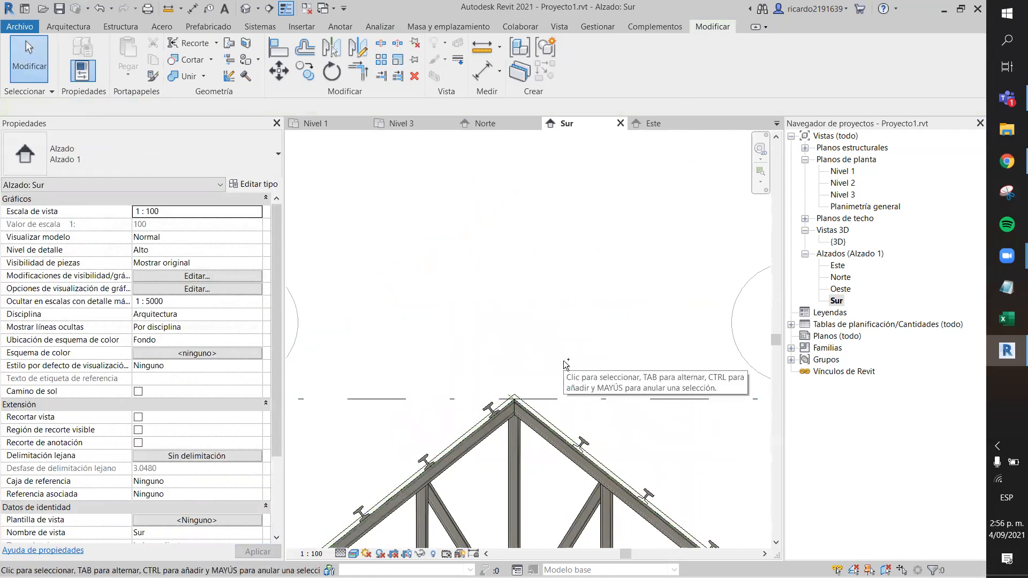
key(ctrl+z)
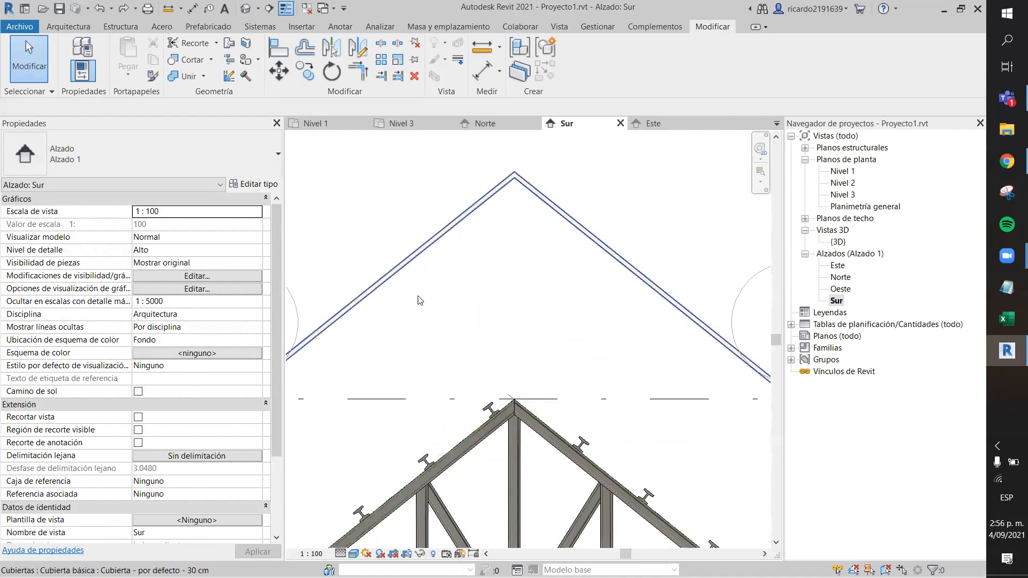
Step: Try base offsets of -2.3 and -2.2 from Nivel 3 on the roof
click(416, 254)
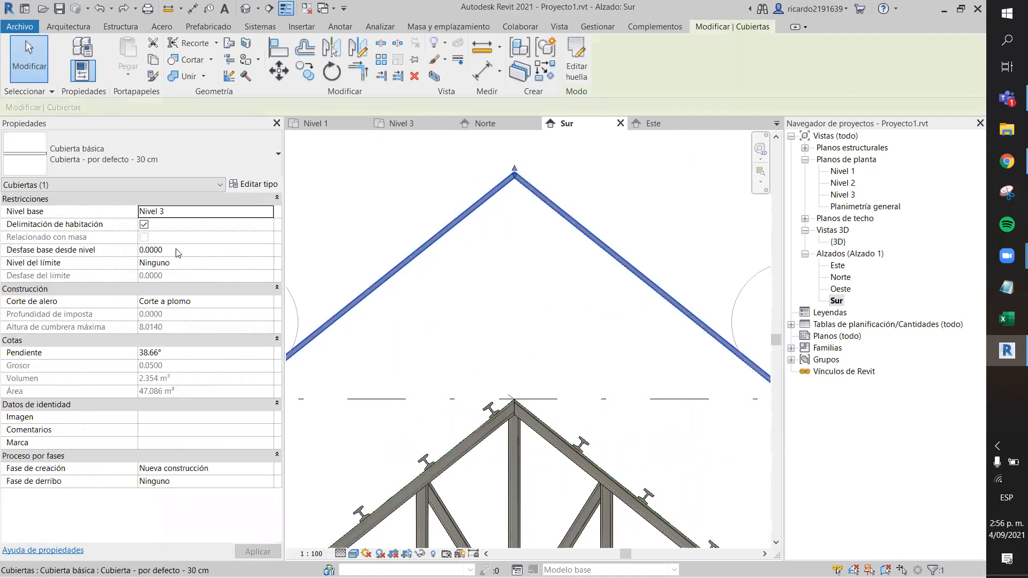
click(180, 250)
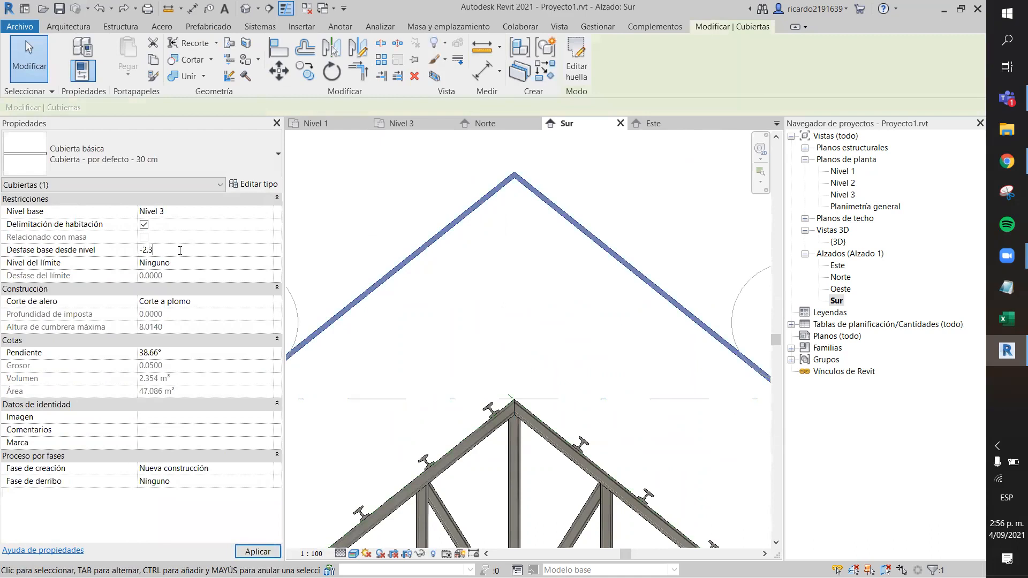
text(-2.3)
click(258, 547)
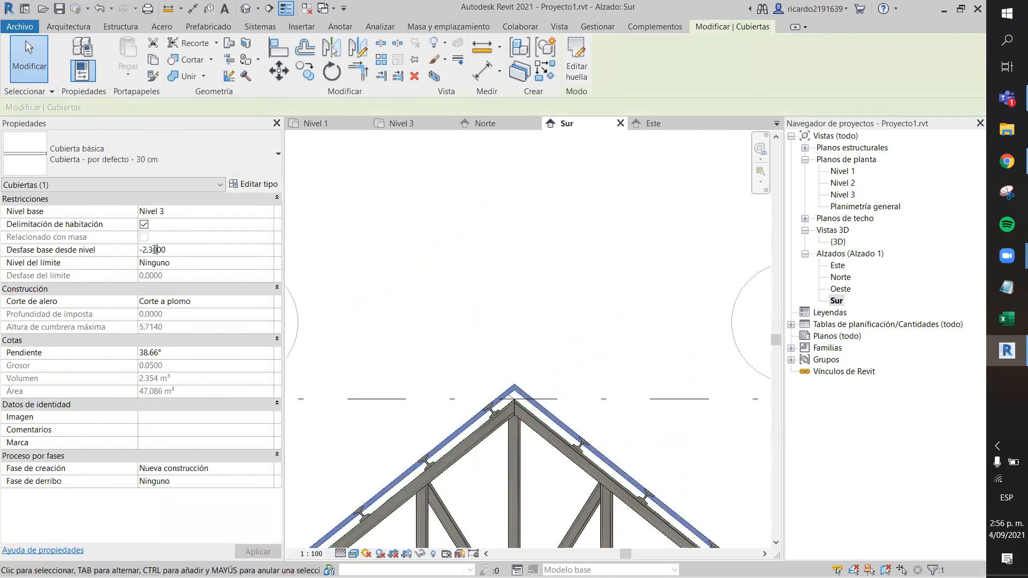
text(2)
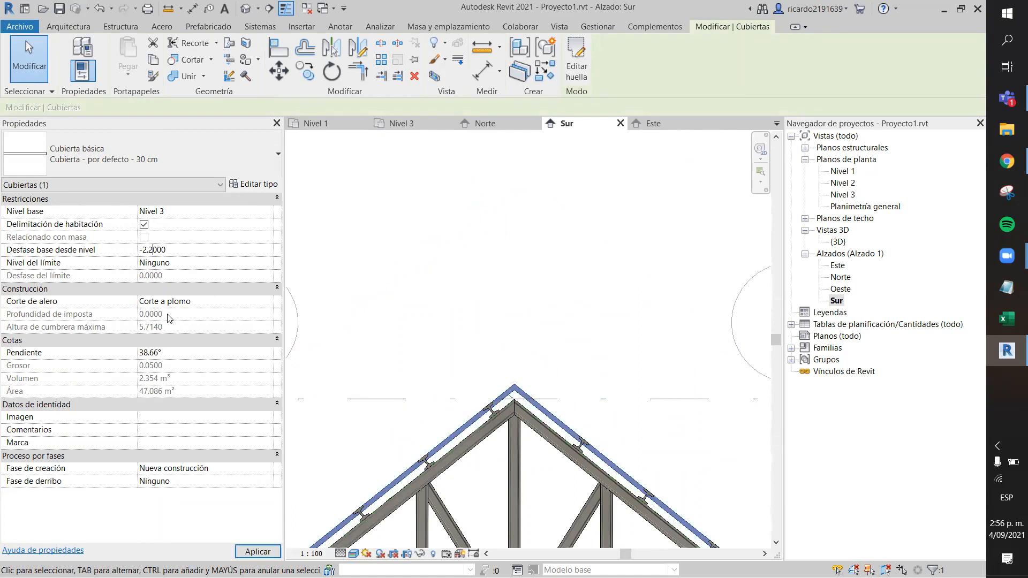
click(258, 552)
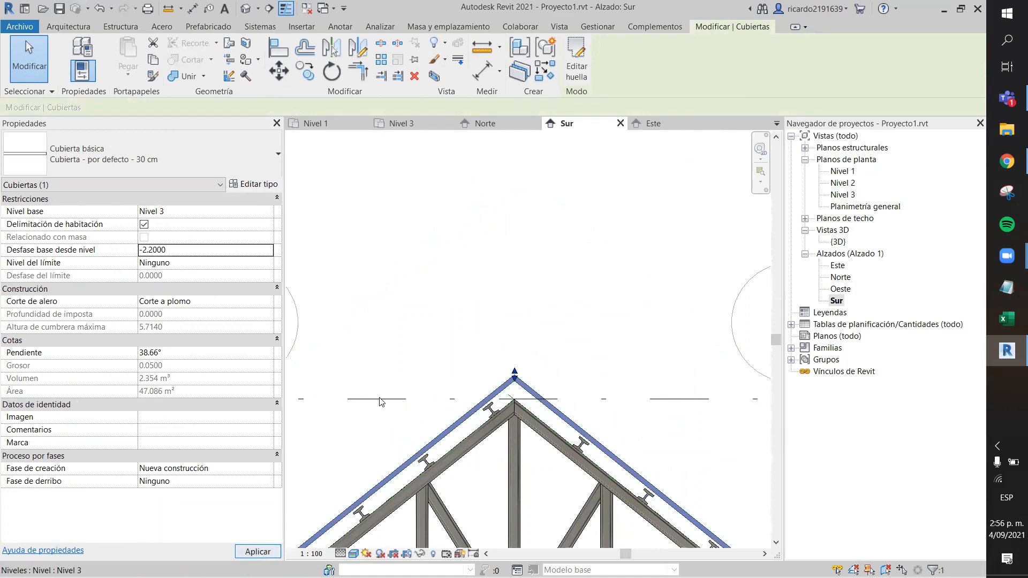
Step: Set the roof's base offset to -2.23 and check its underside against the purlin nearest the ridge
click(158, 249)
text(3)
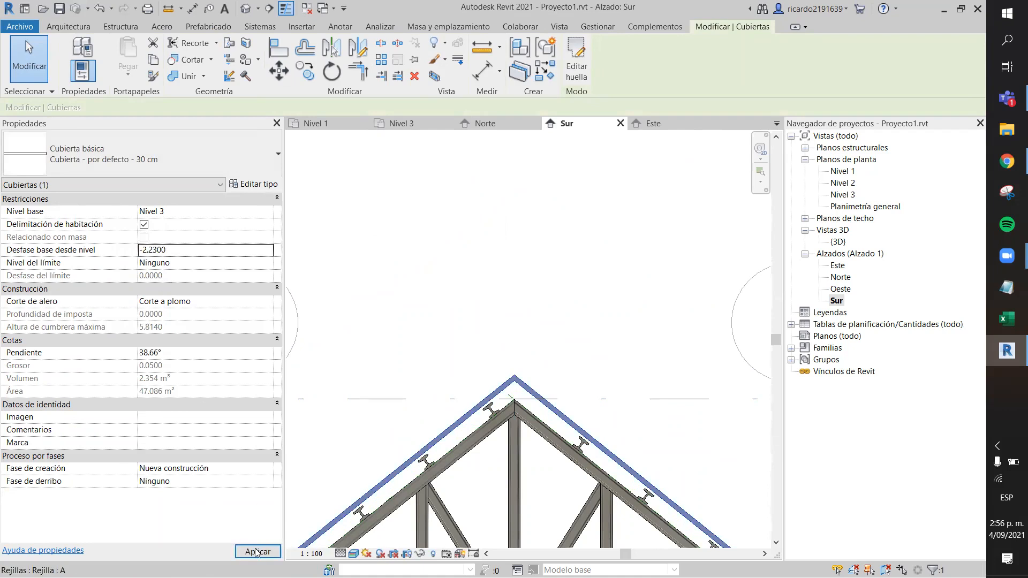
click(257, 551)
click(437, 346)
scroll(463, 394, up, 5)
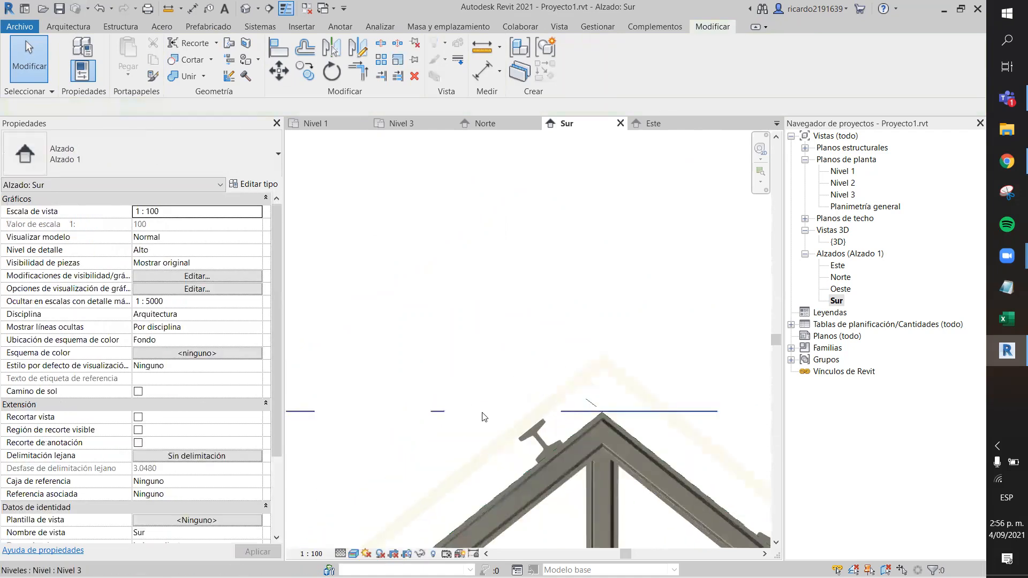
middle_drag(577, 436, 530, 335)
scroll(530, 334, up, 2)
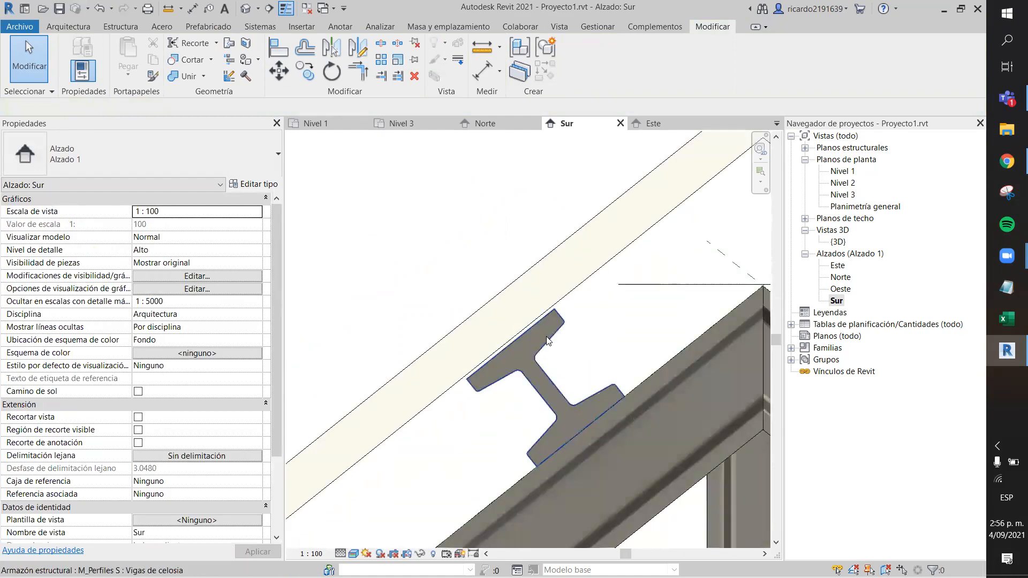
scroll(546, 336, down, 3)
scroll(564, 322, up, 2)
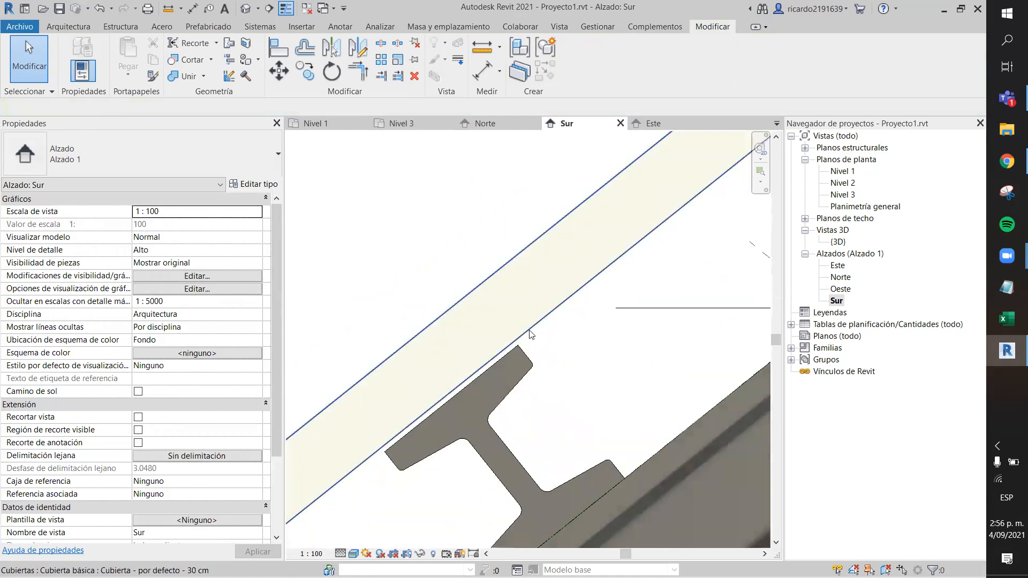
Step: Try to align the roof's underside with the top of the purlin nearest the ridge
click(530, 273)
click(273, 54)
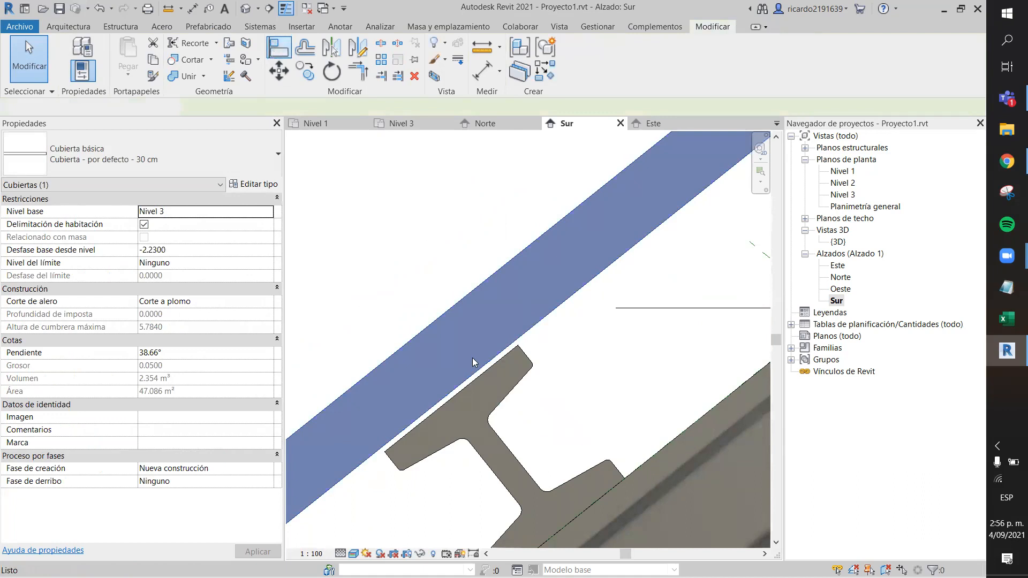
click(483, 368)
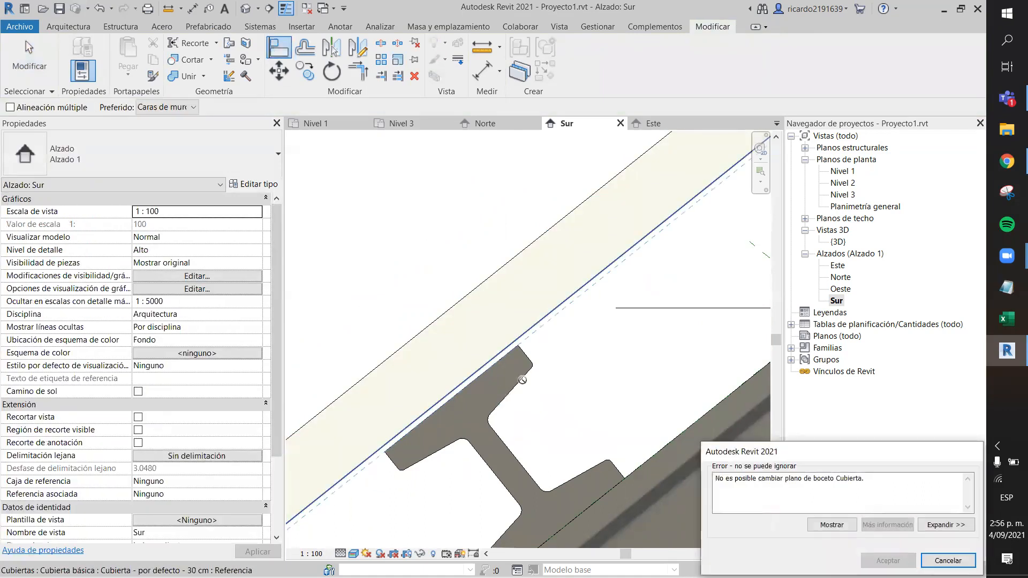
click(946, 561)
key(Escape)
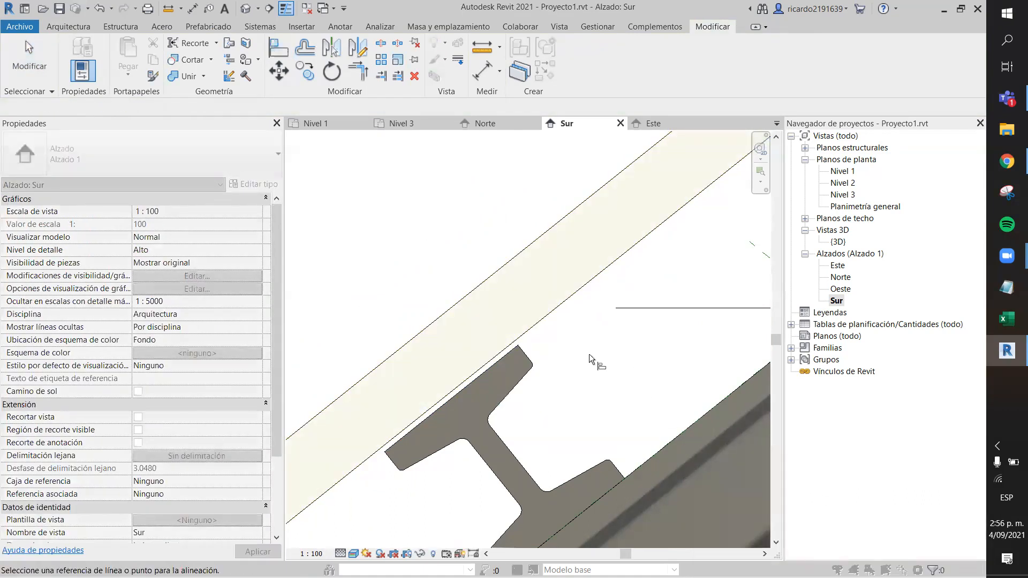
scroll(588, 301, down, 1)
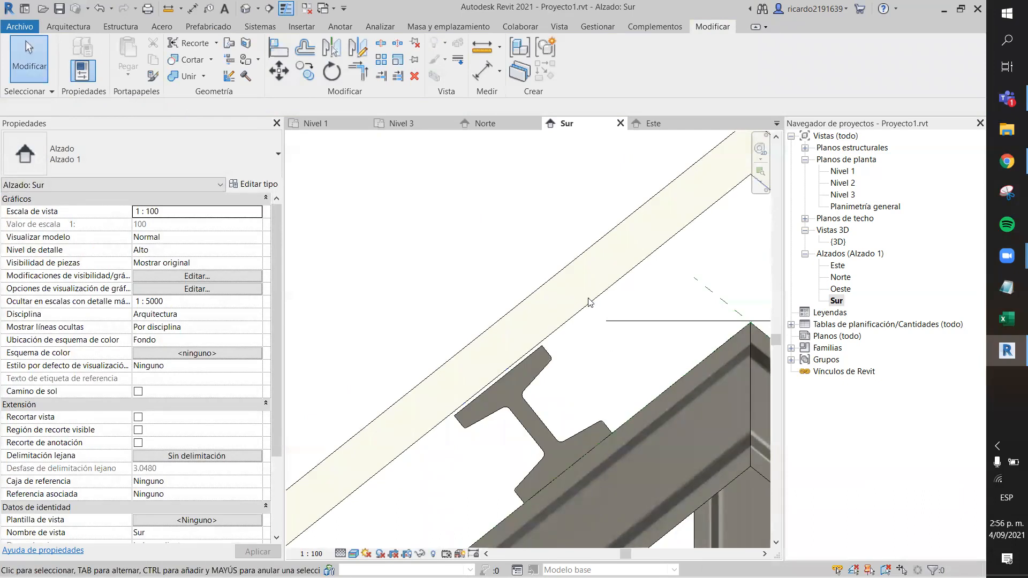
click(589, 303)
click(582, 68)
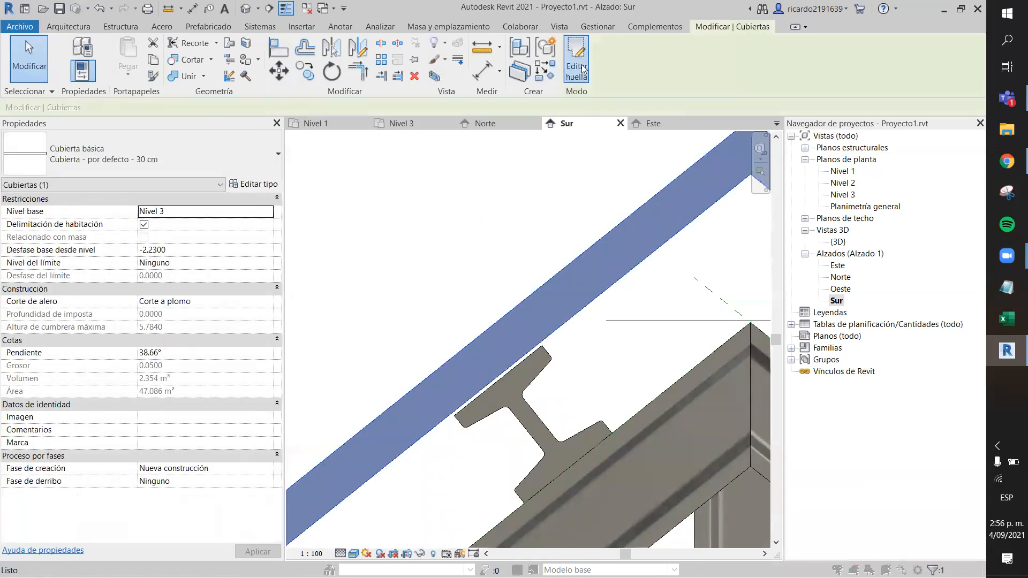
click(595, 144)
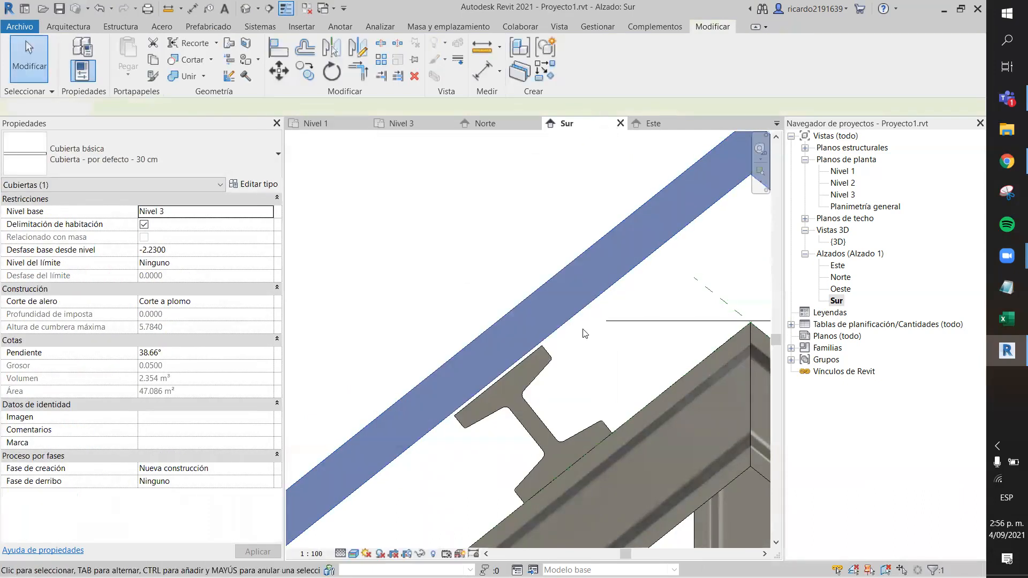
Step: Set the roof's base offset from Nivel 3 to -2.235 and check its fit over the whole truss
click(587, 313)
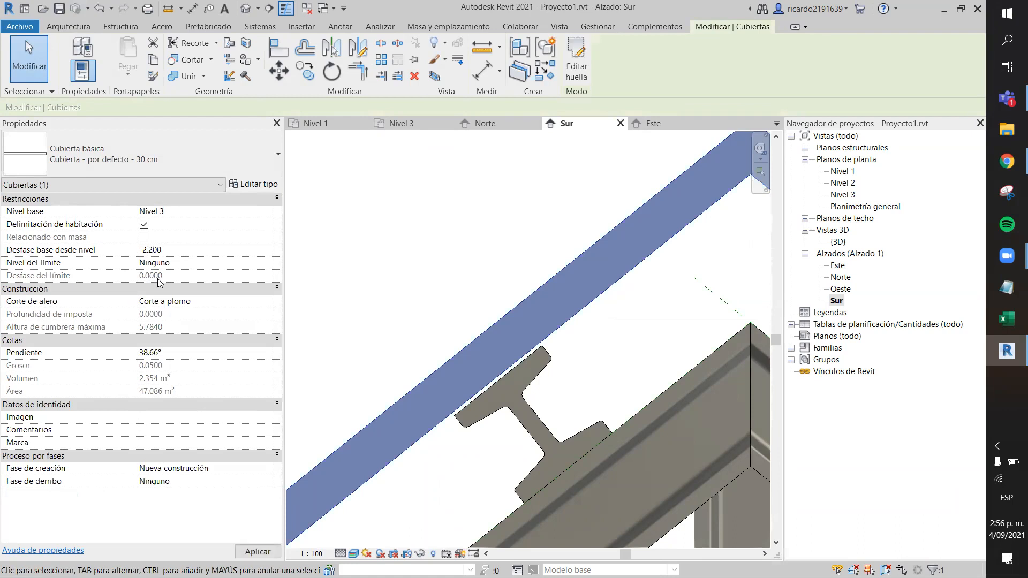
key(Return)
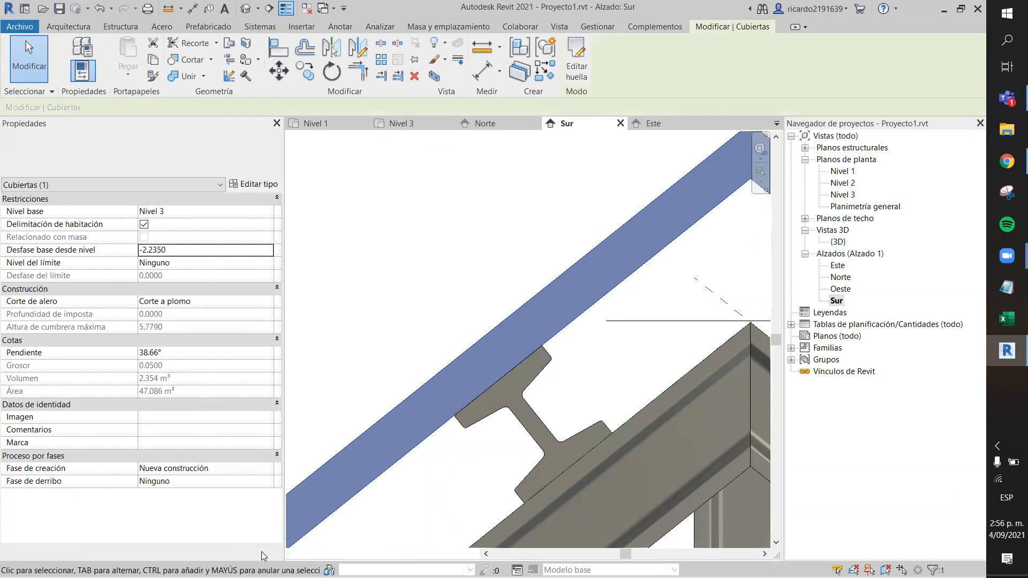
click(441, 221)
scroll(552, 251, down, 5)
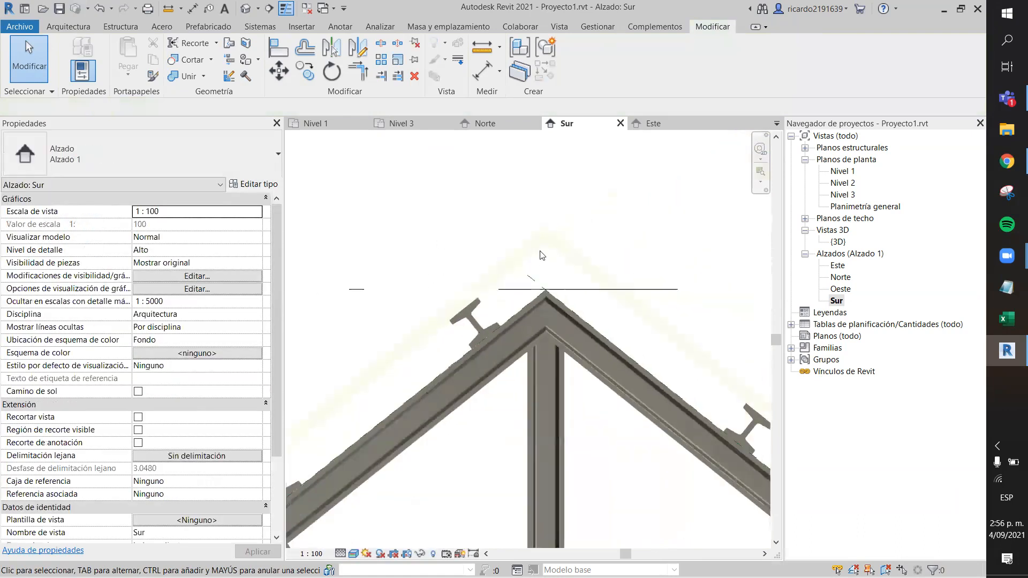
scroll(594, 254, down, 2)
scroll(640, 214, down, 2)
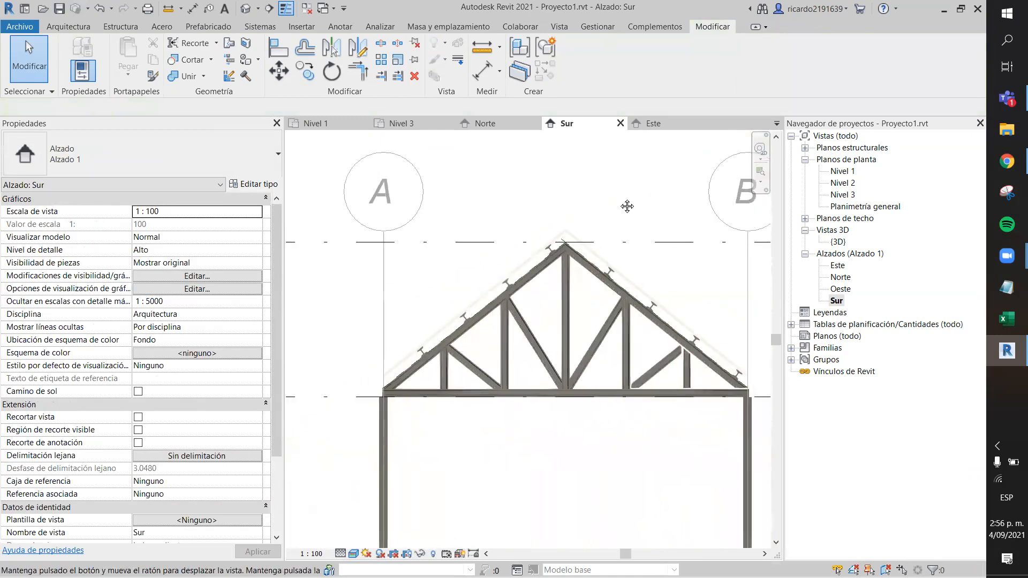
middle_drag(626, 199, 597, 208)
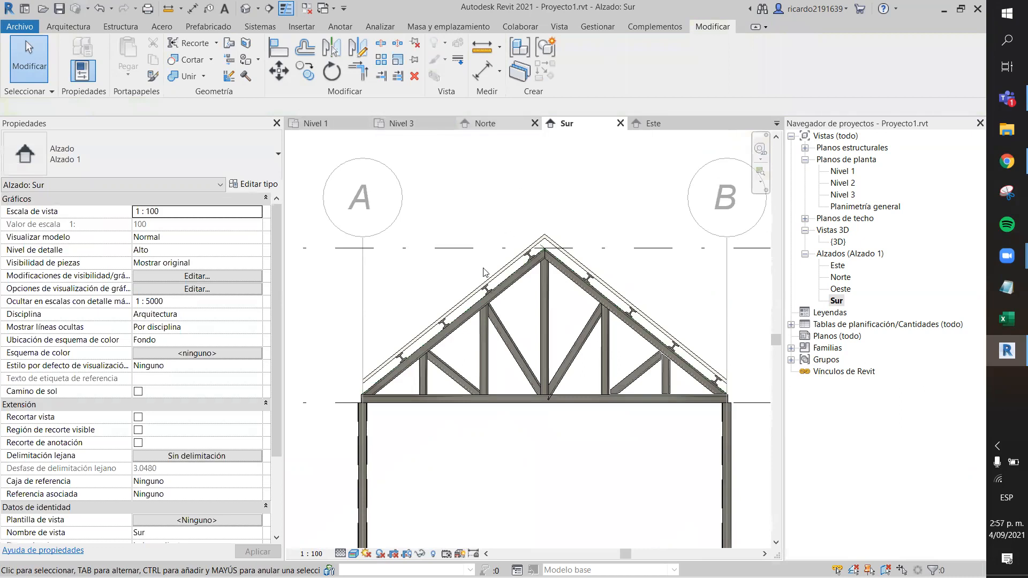
scroll(466, 320, down, 2)
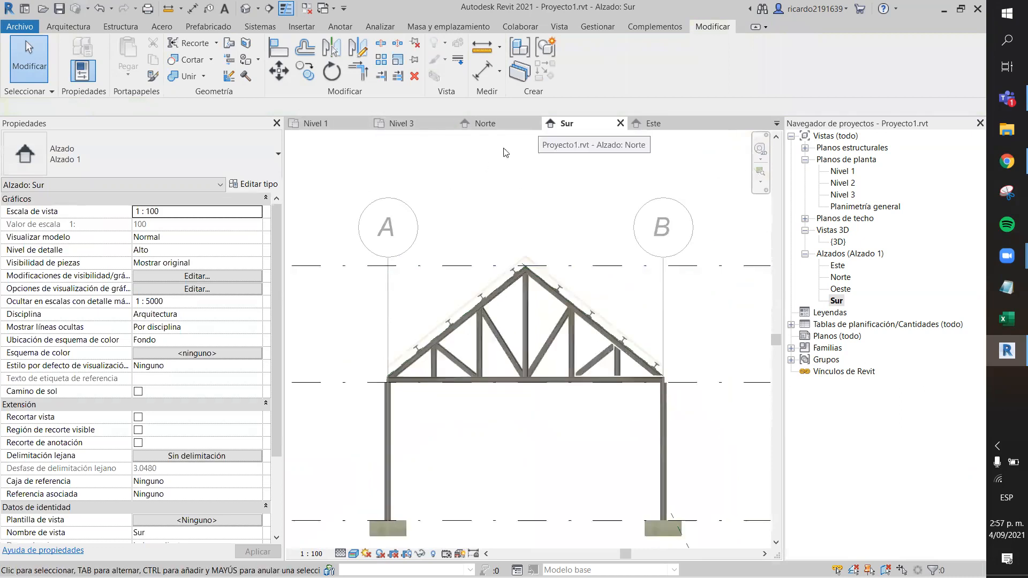
Step: Open the 3D view and examine the gable roof over the trusses and columns
click(245, 11)
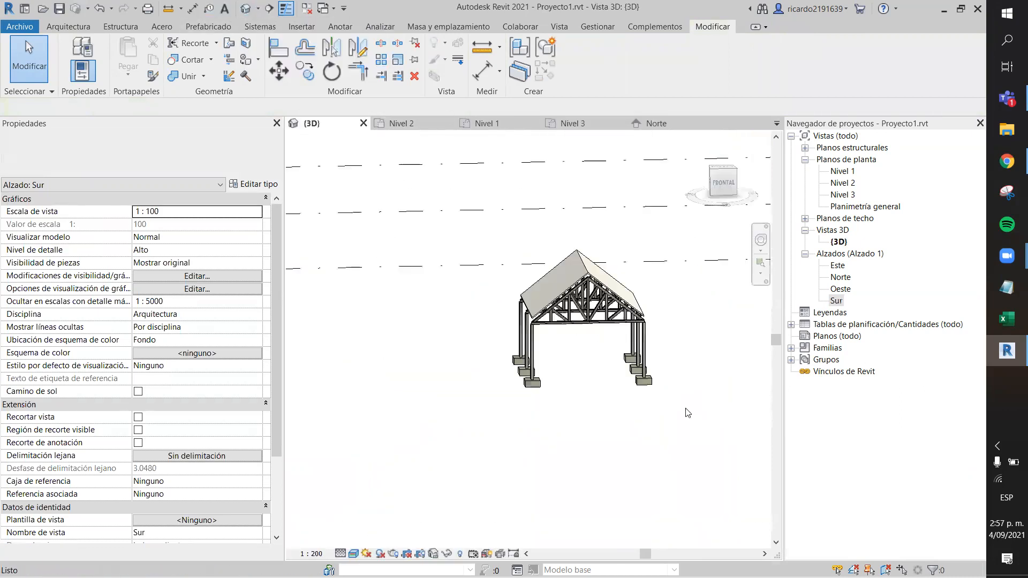
scroll(591, 421, up, 3)
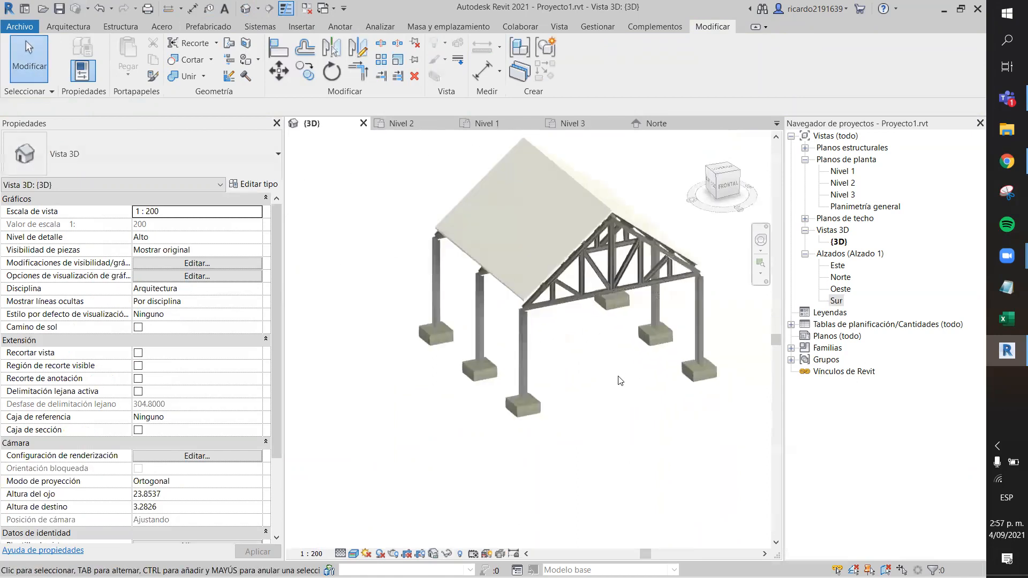
middle_drag(591, 421, 578, 476)
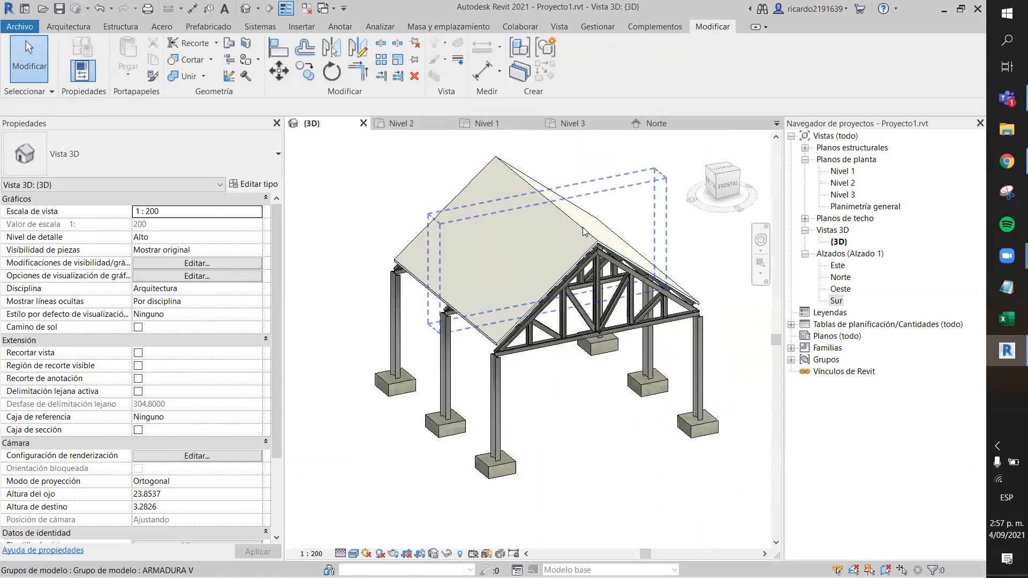
scroll(603, 406, down, 1)
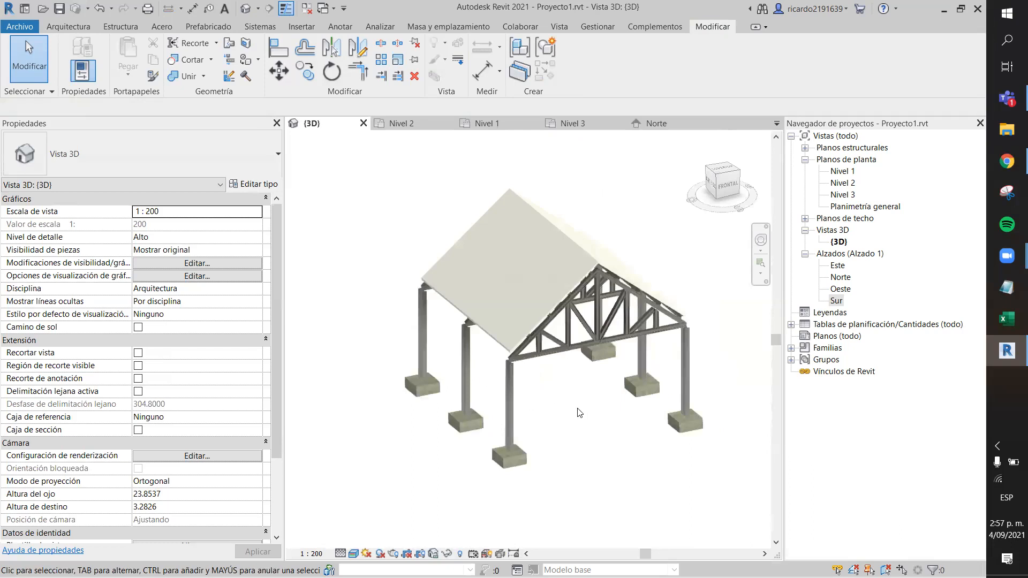
scroll(579, 413, up, 2)
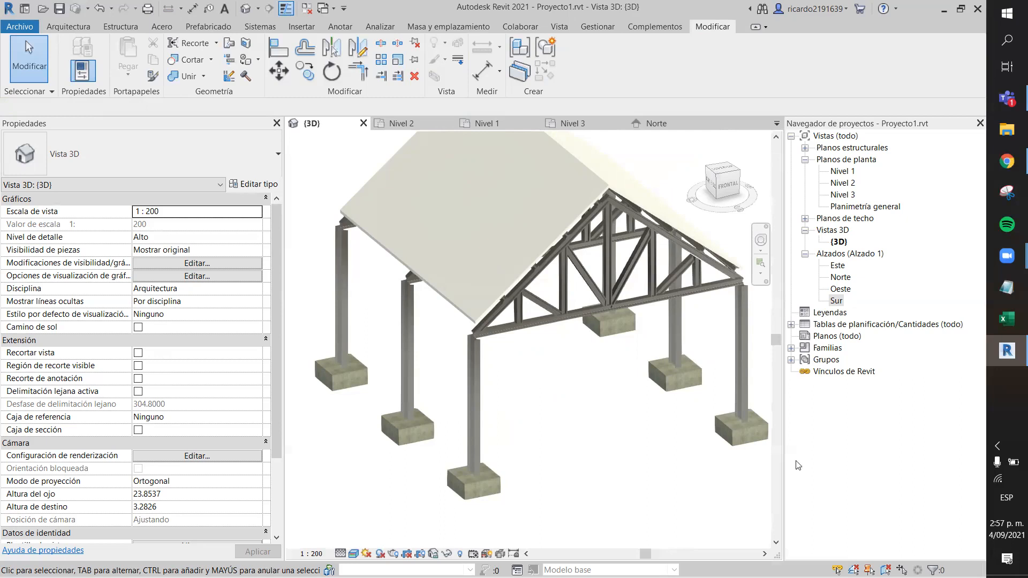
Step: Switch to Teams and attach CUBIERTA_TEJAS.zip from the desktop to a new post in the General channel
click(999, 109)
click(322, 543)
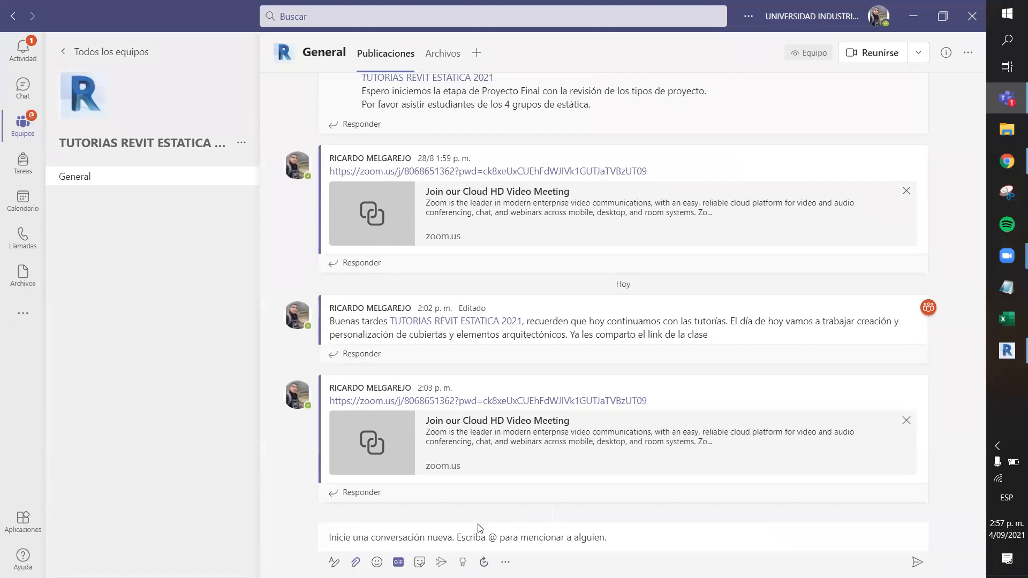
click(355, 562)
click(374, 523)
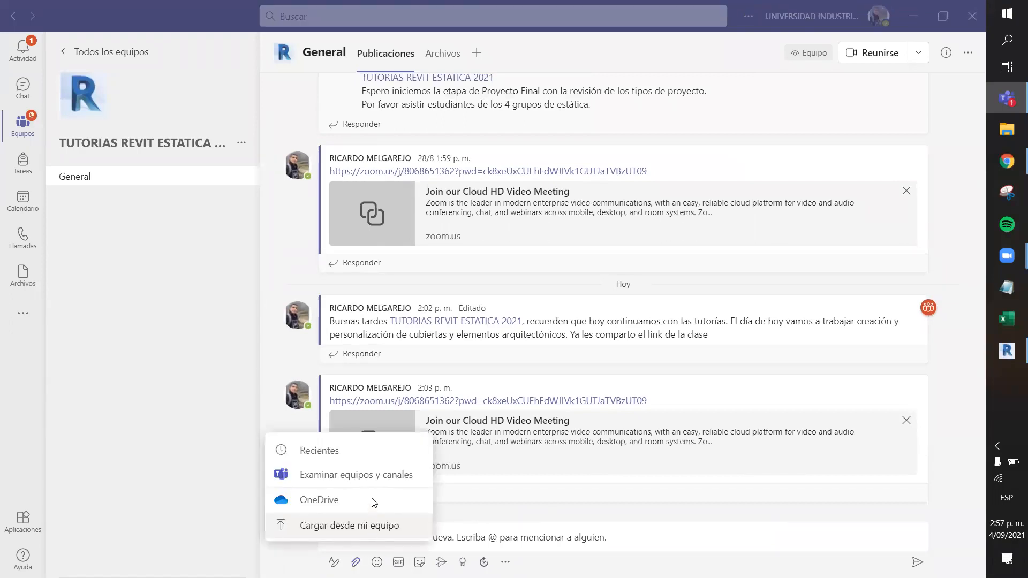
scroll(302, 221, down, 5)
scroll(268, 204, up, 4)
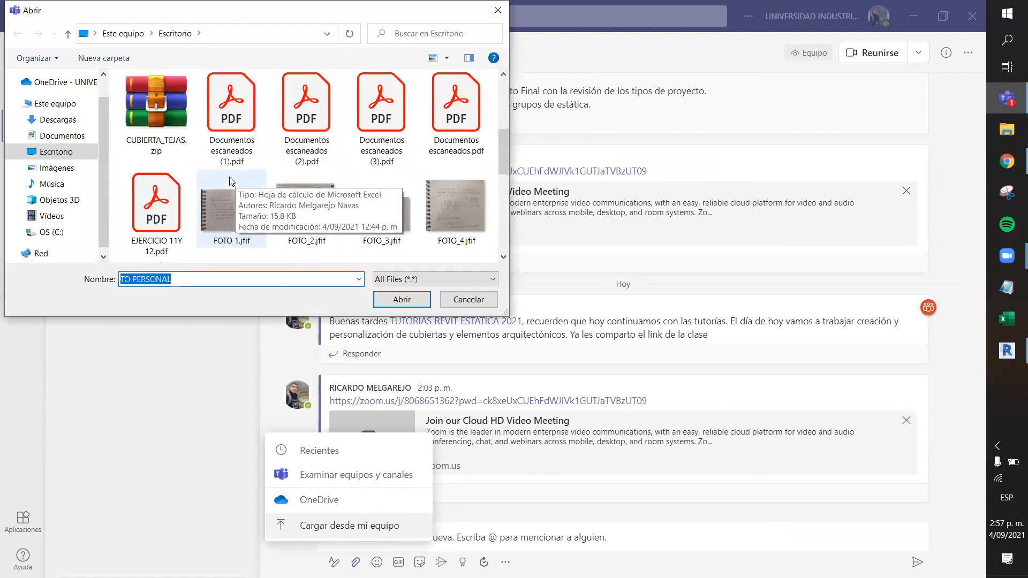
scroll(253, 182, down, 4)
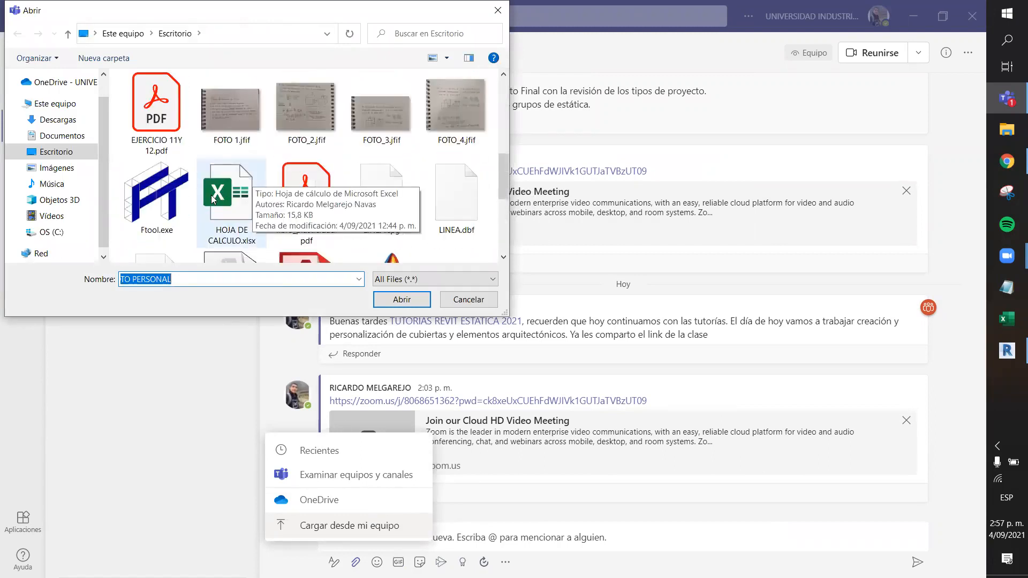
scroll(254, 182, down, 2)
scroll(172, 157, down, 2)
scroll(177, 153, up, 2)
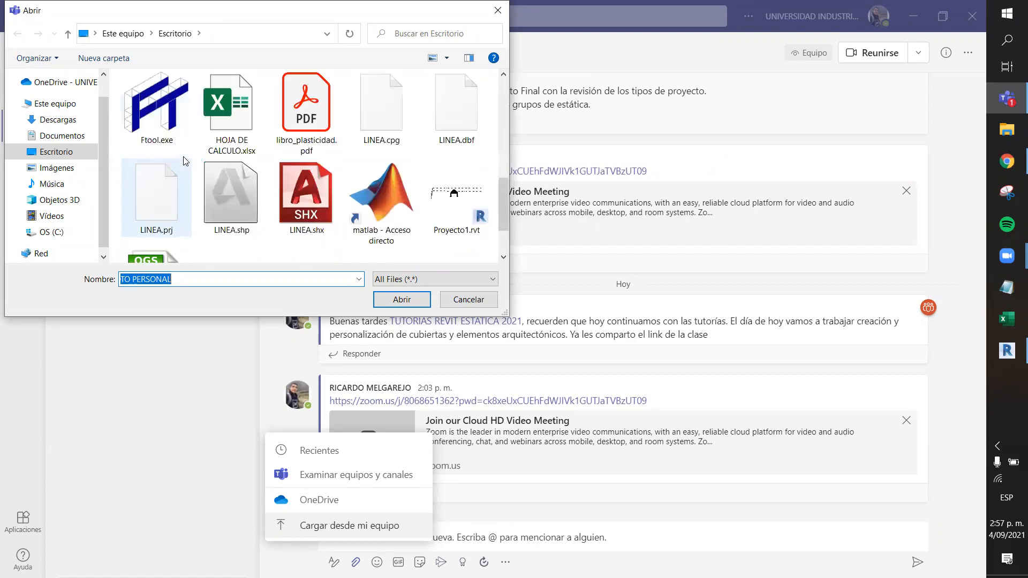
scroll(180, 147, up, 2)
scroll(180, 147, up, 2)
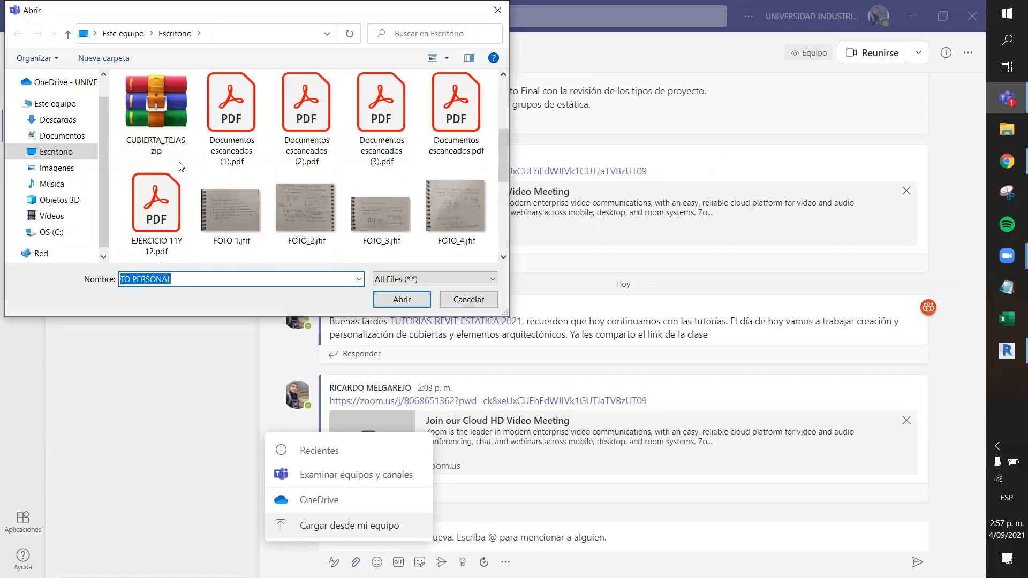
click(177, 135)
click(396, 299)
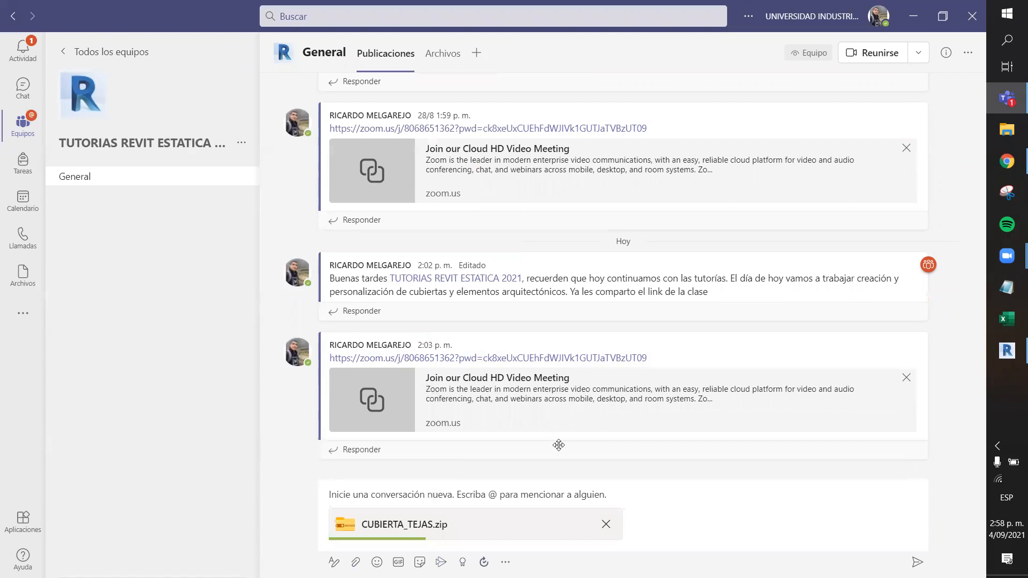
Step: Send the post with the attached zip file and return to Revit
click(917, 561)
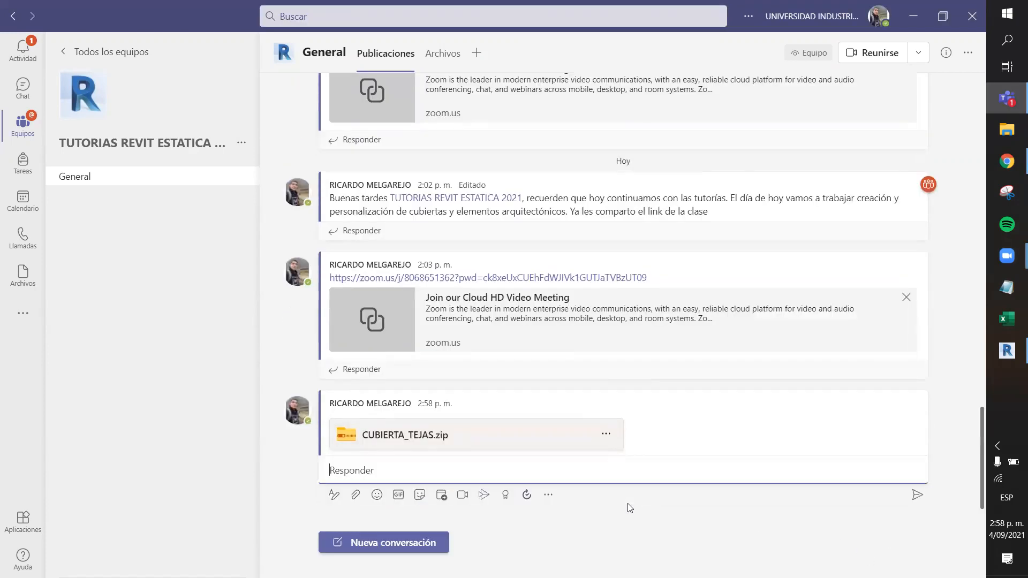
click(409, 359)
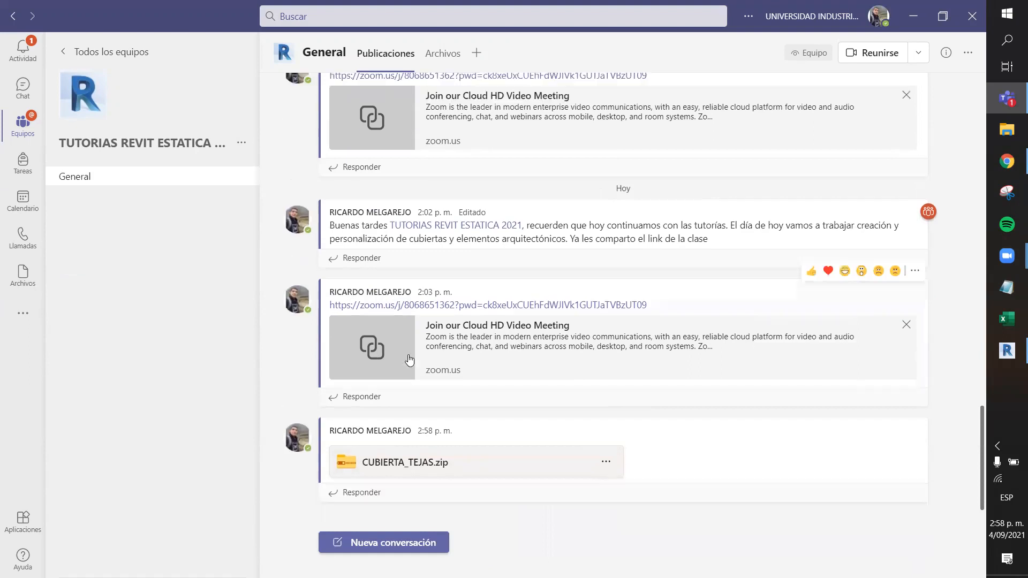
click(912, 17)
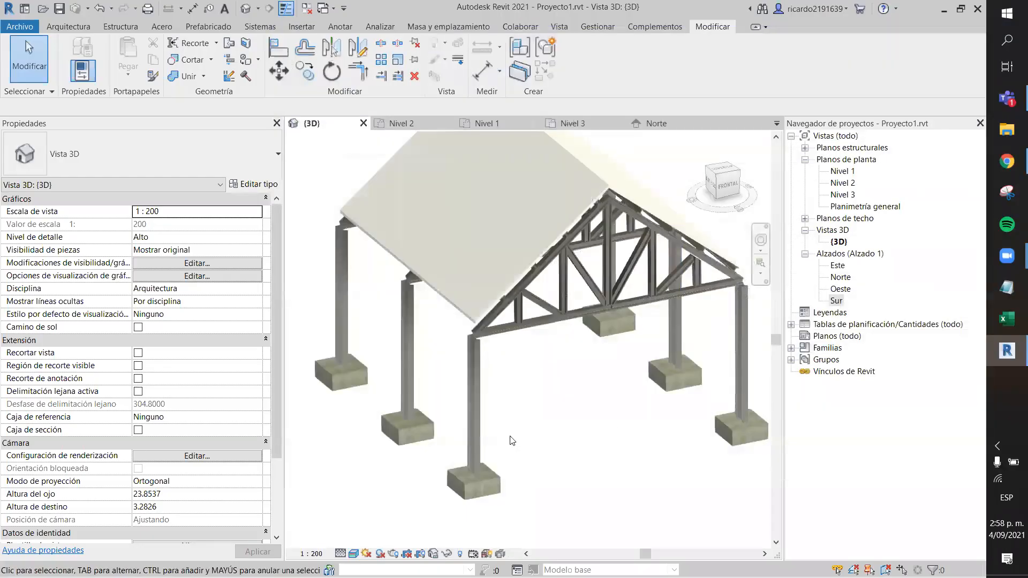
scroll(558, 390, down, 1)
middle_drag(585, 431, 542, 426)
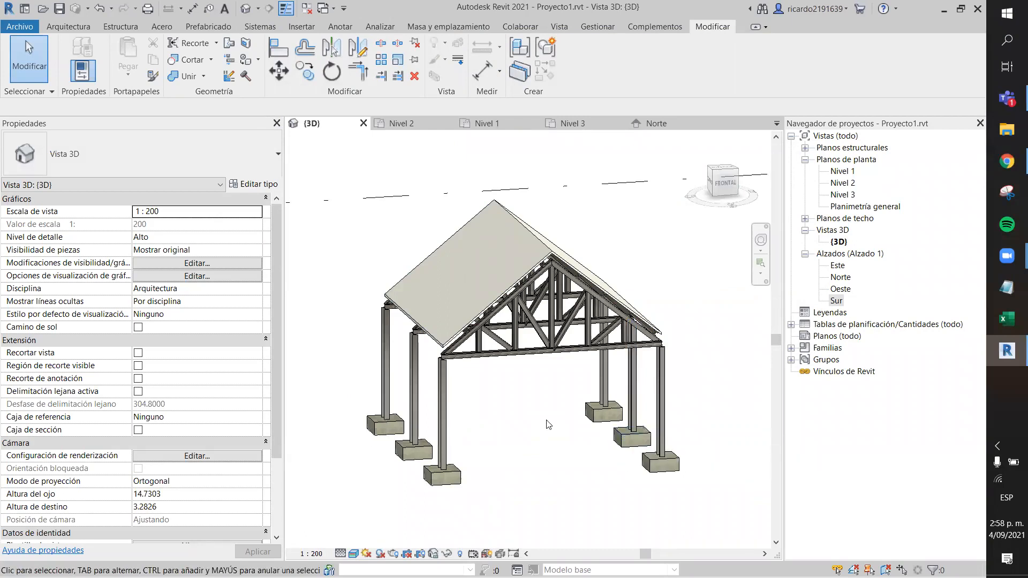
scroll(355, 258, up, 3)
scroll(420, 246, down, 5)
shift+middle_drag(572, 432, 639, 384)
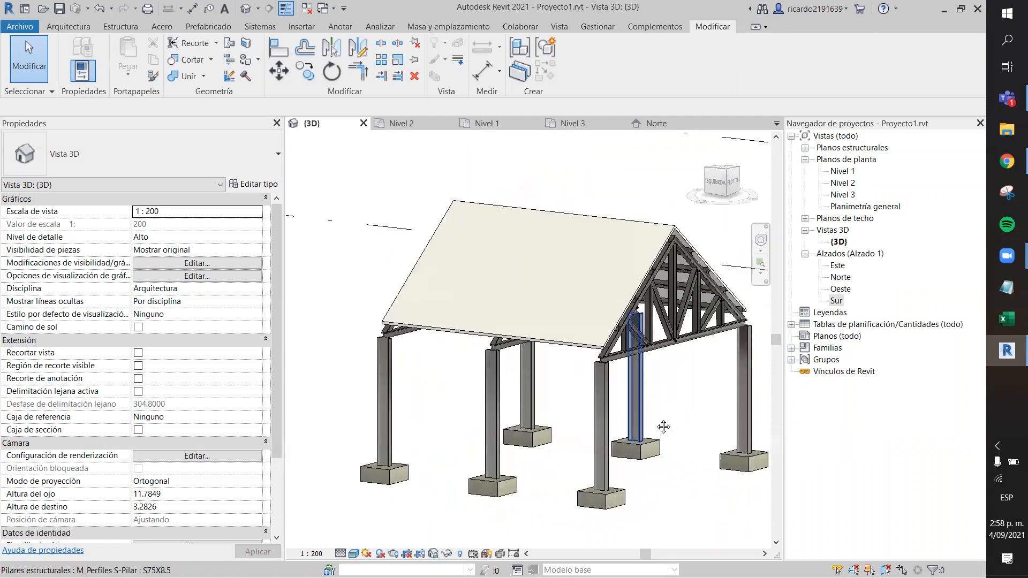
shift+middle_drag(663, 427, 746, 452)
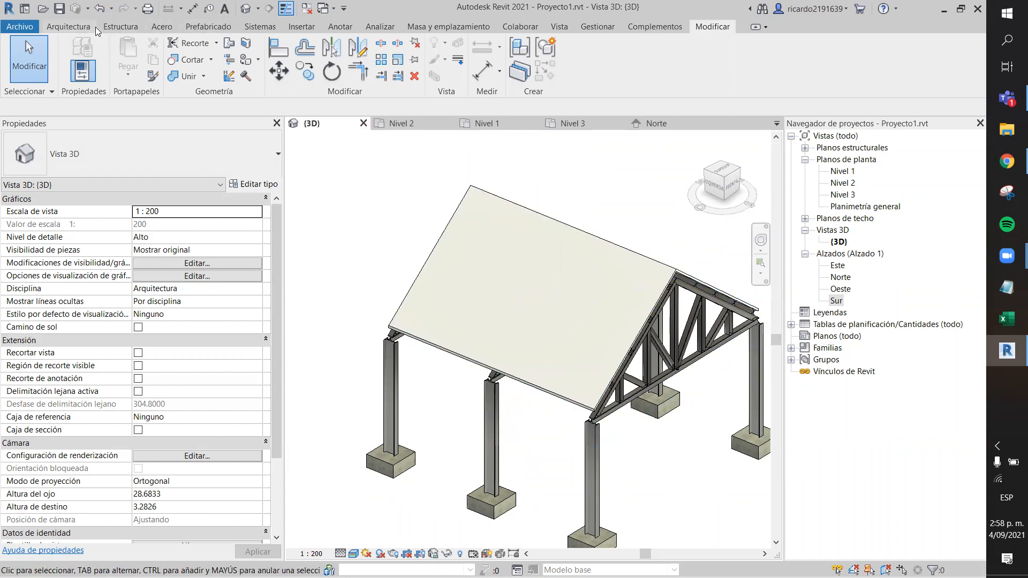
Step: Load the TEJA COLONIAL.rfa family into the project
click(296, 29)
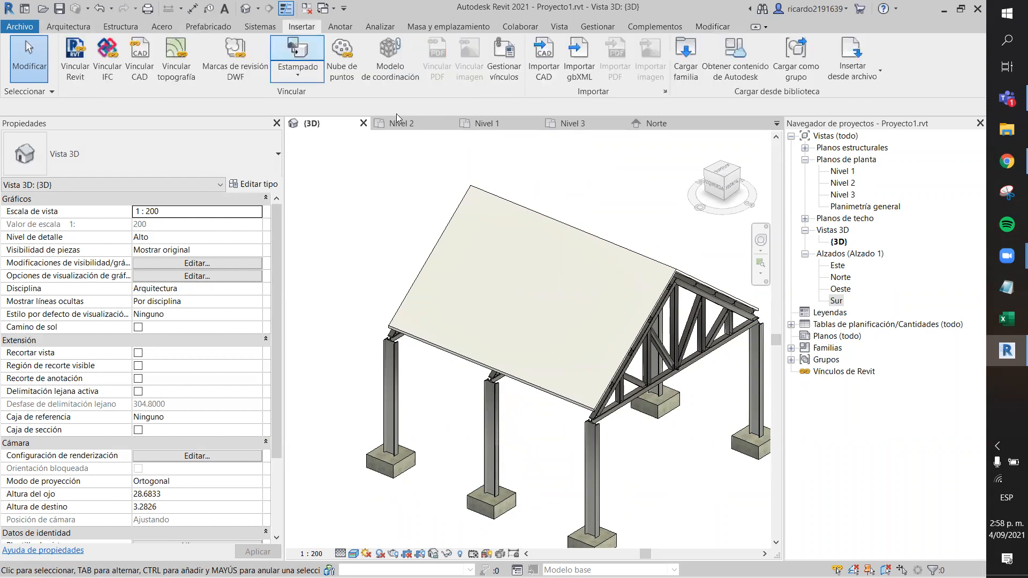
click(685, 58)
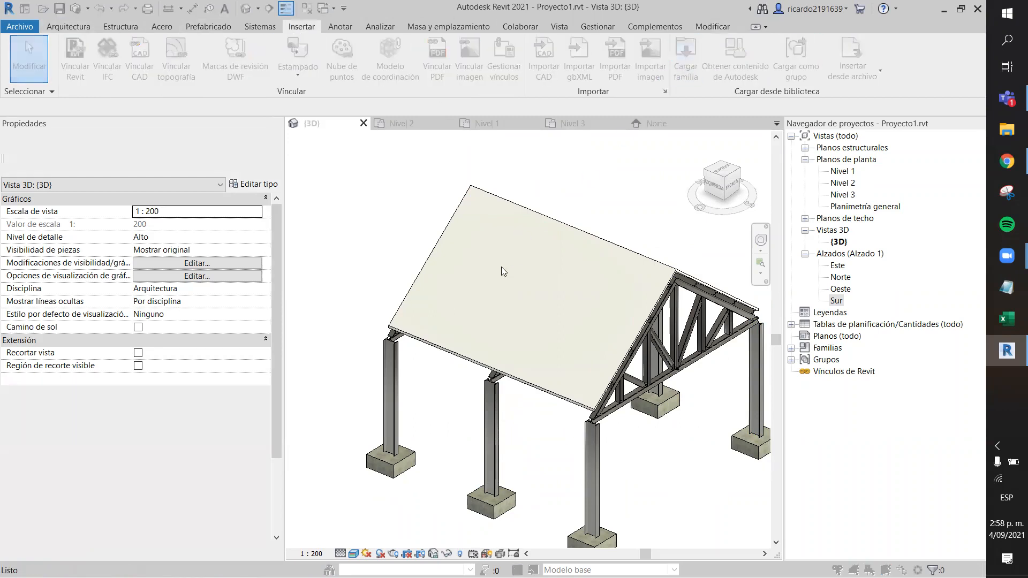
click(356, 259)
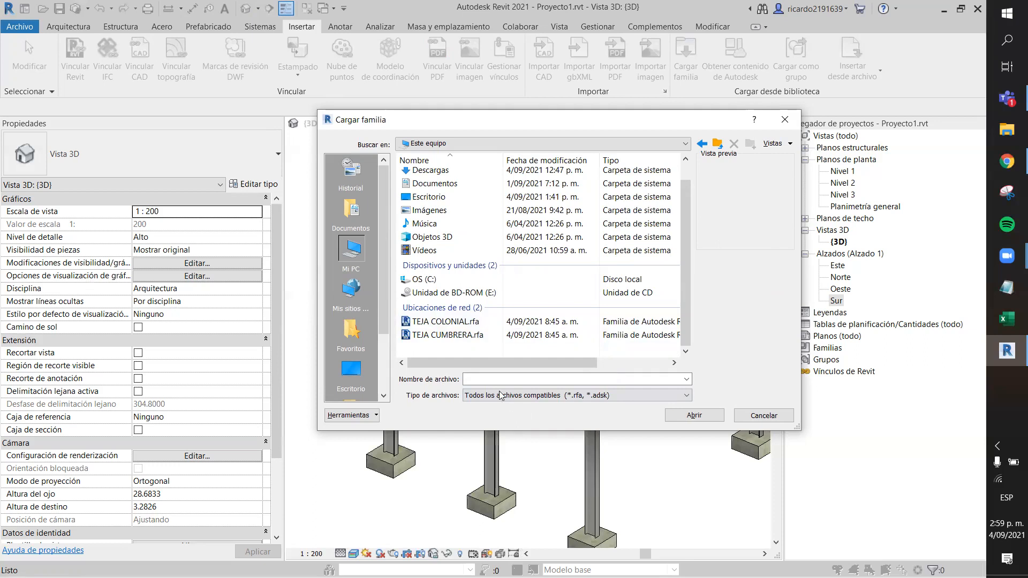
click(476, 320)
click(715, 417)
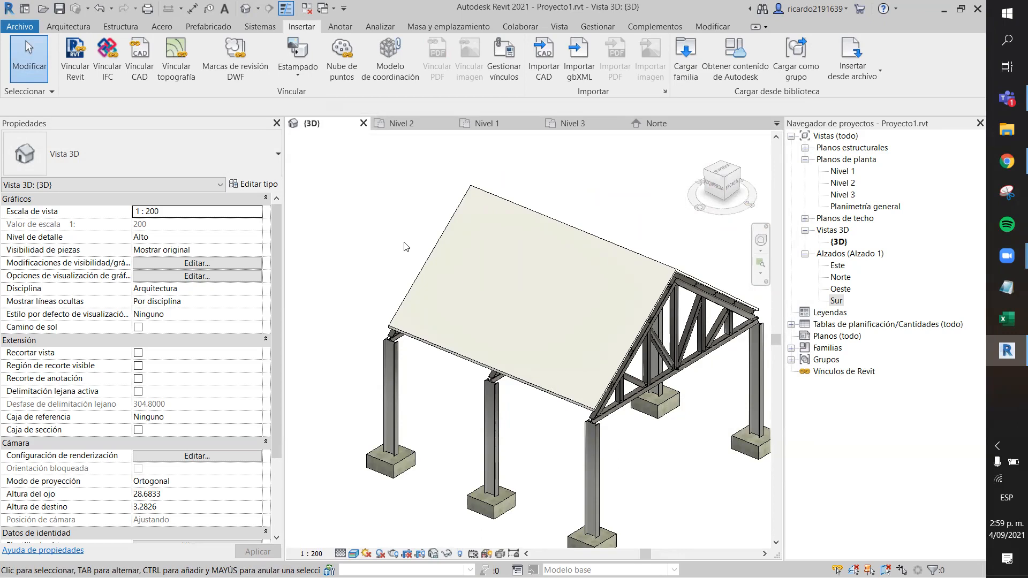
Step: Check the project's unit formats for the Común discipline
key(u)
key(n)
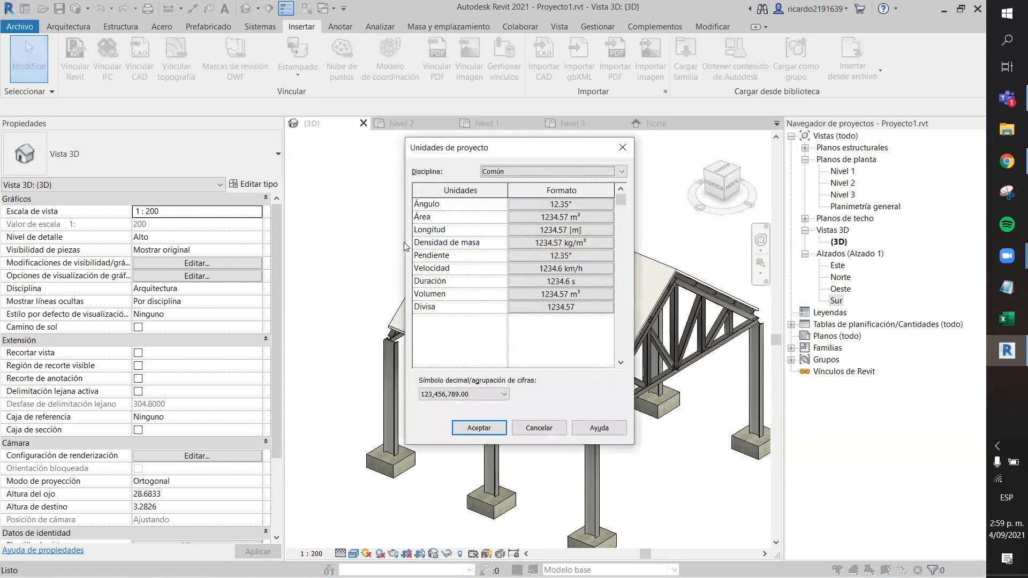
click(623, 148)
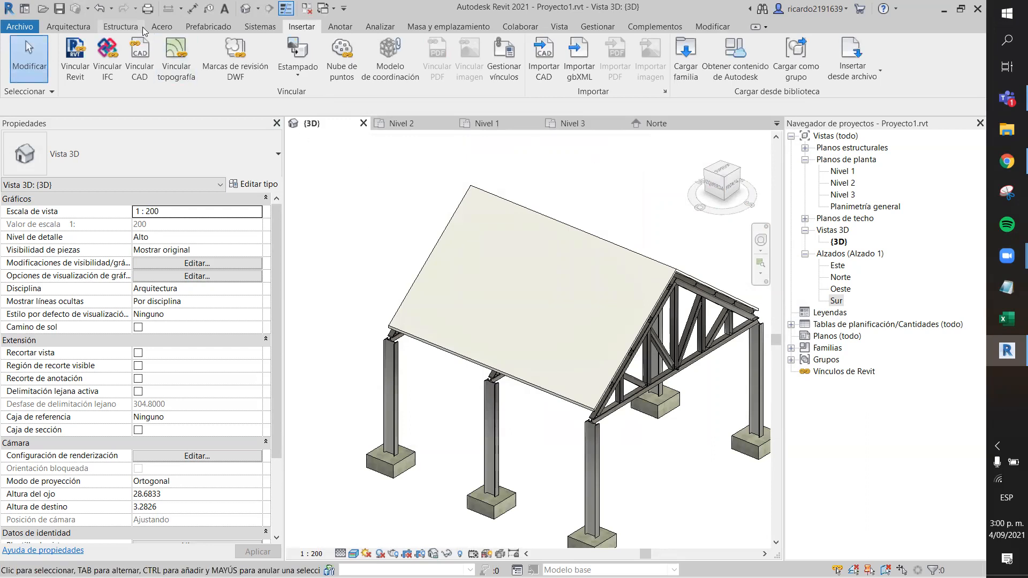
click(122, 27)
shift+middle_drag(650, 461, 583, 428)
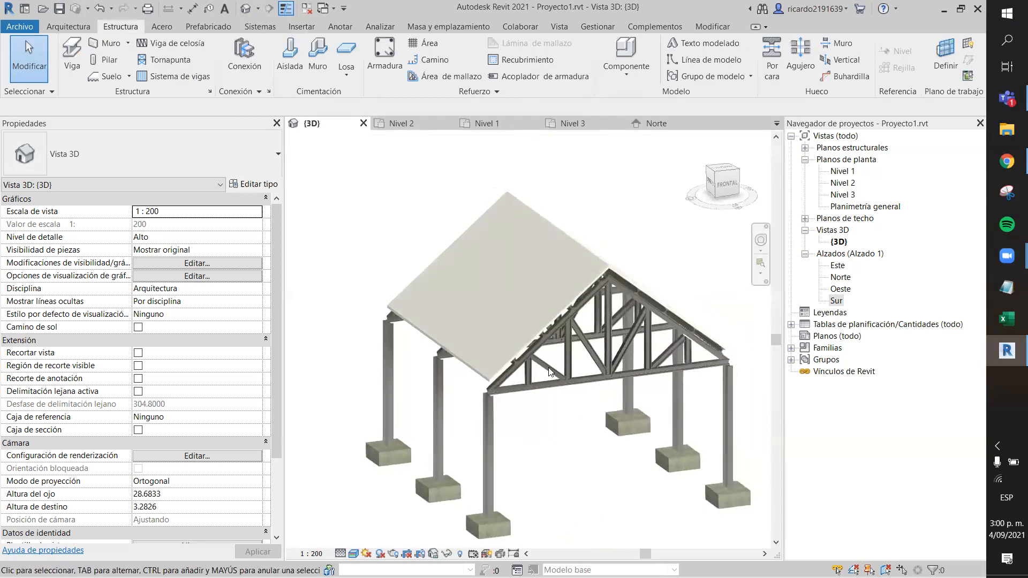
click(172, 76)
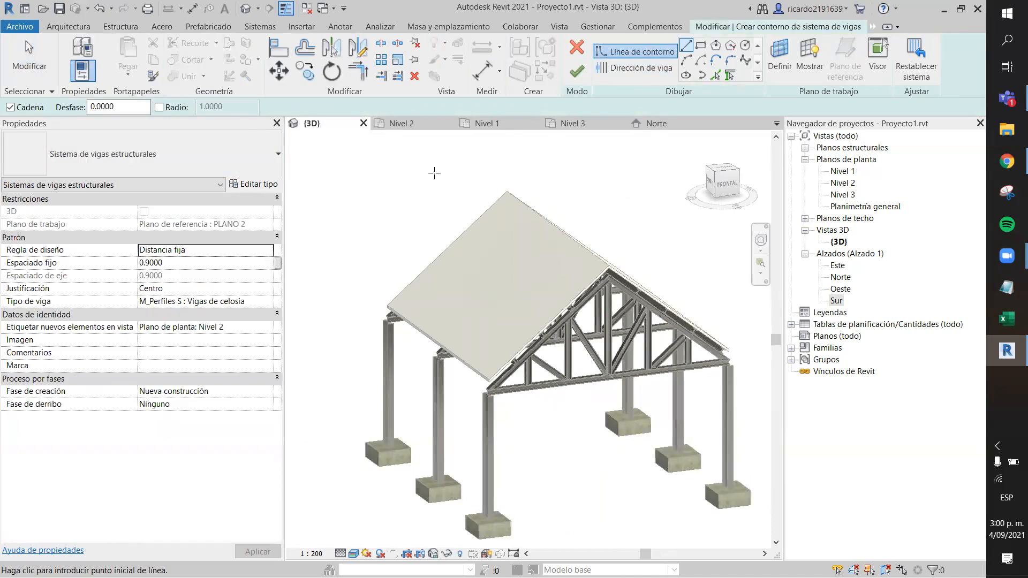
key(Escape)
key(Escape)
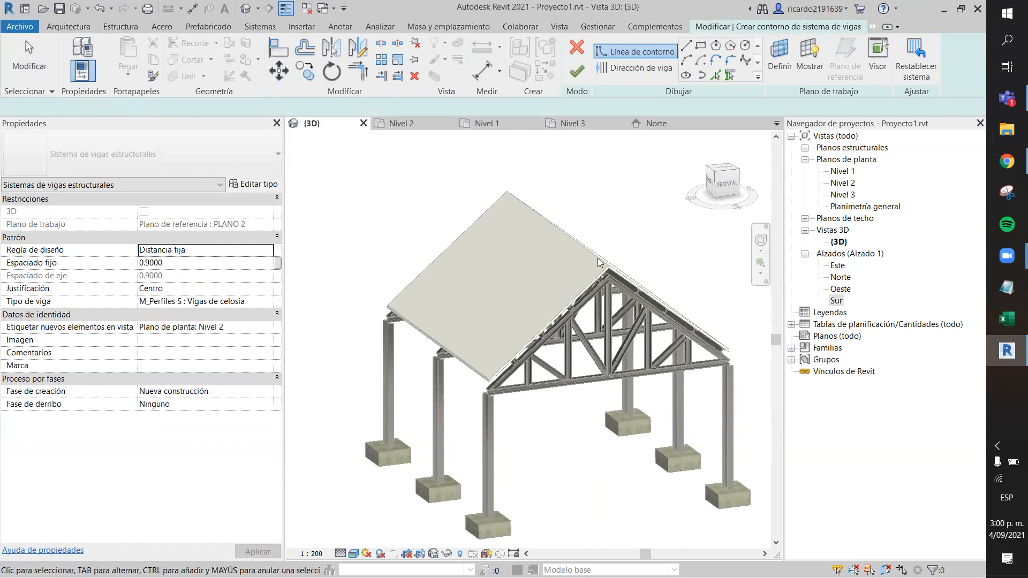
click(574, 50)
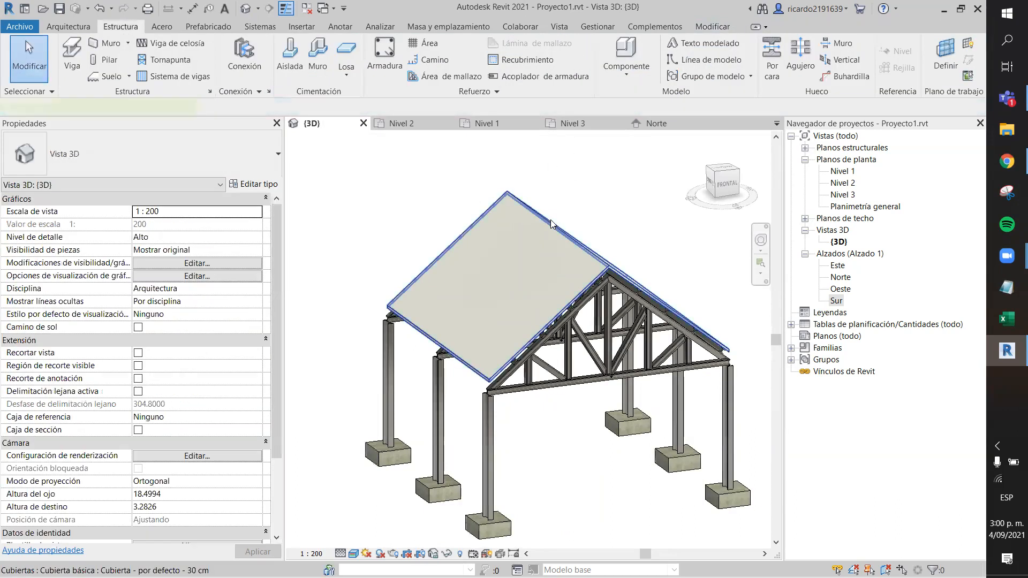
Step: Set the roof's base offset from Nivel 3 to -2.135
click(544, 222)
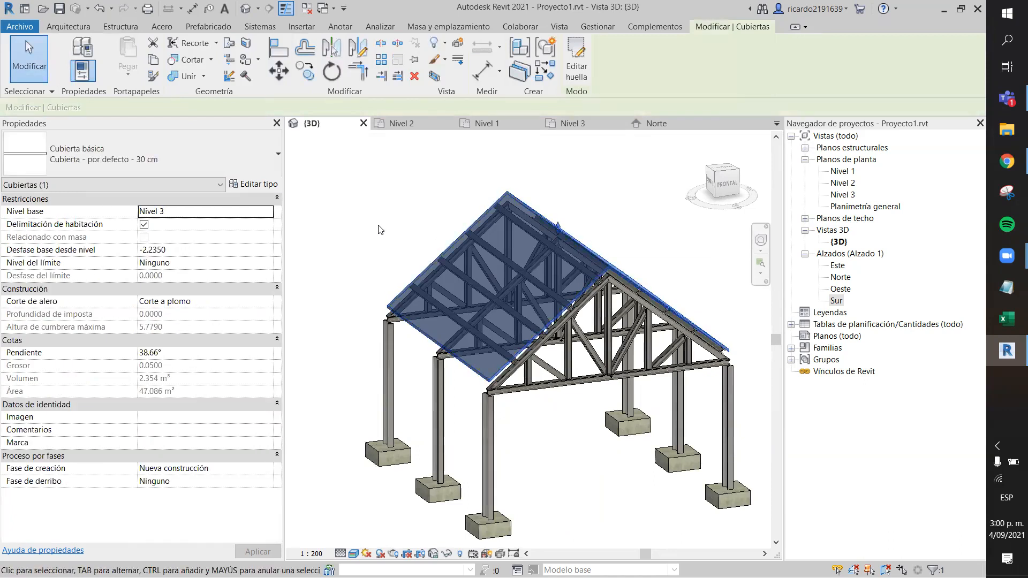
shift+middle_drag(578, 456, 553, 421)
scroll(530, 412, up, 3)
click(528, 411)
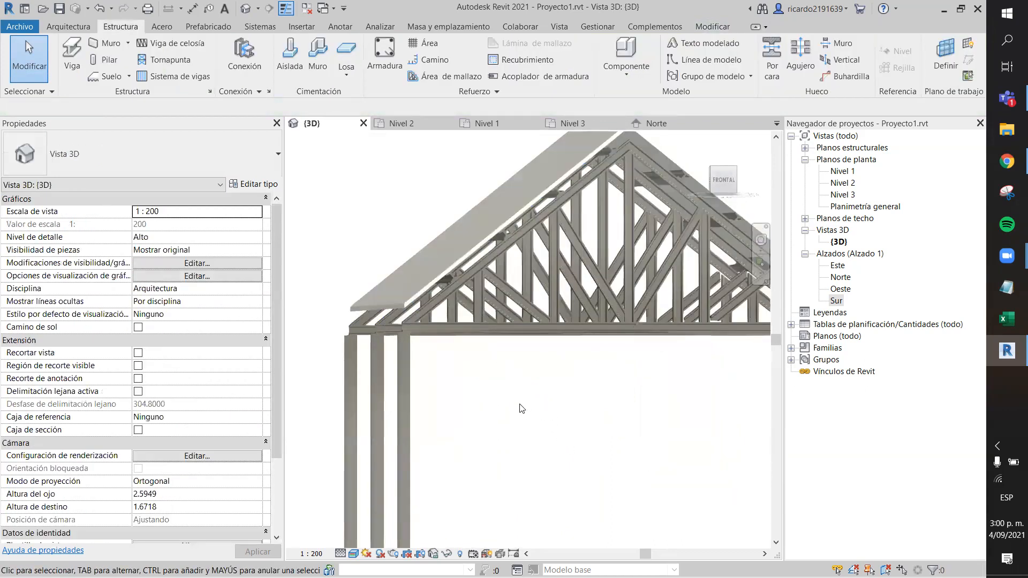
click(417, 293)
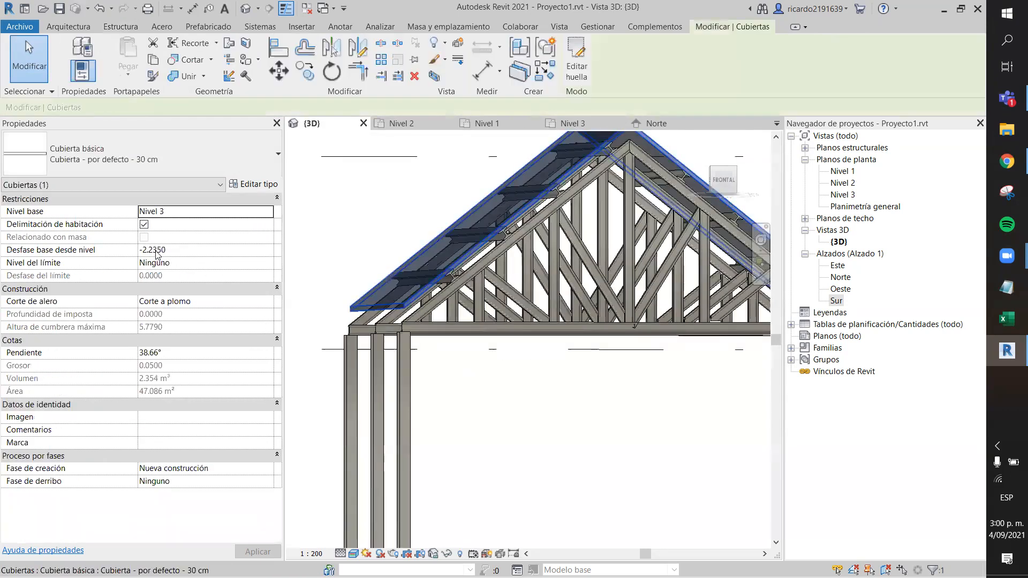
click(151, 250)
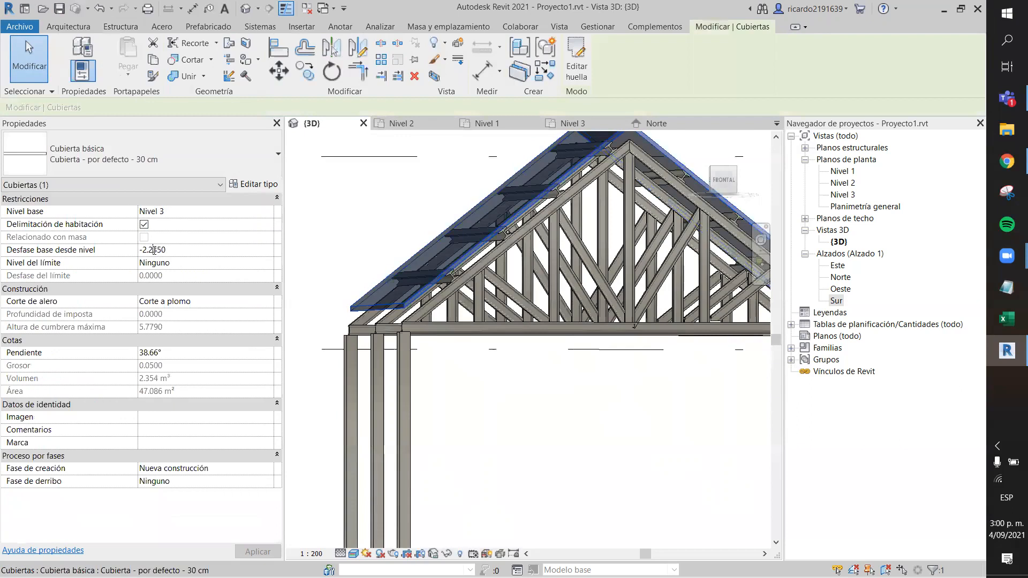
key(BackSpace)
text(1)
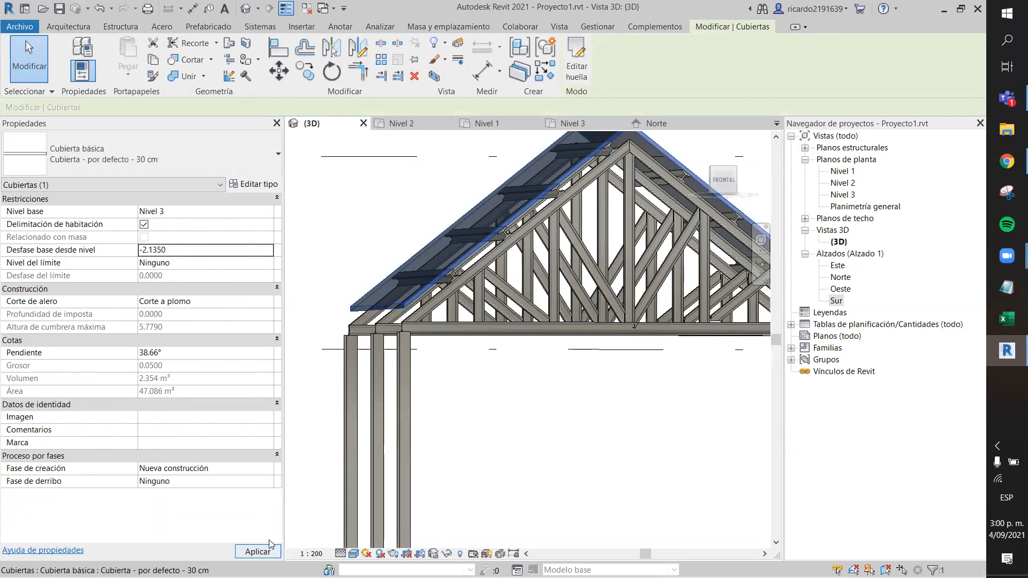
click(258, 551)
Step: Examine how the roof's underside sits over the truss purlins in the 3D view
click(425, 418)
mouse_move(529, 434)
shift+middle_down()
mouse_move(509, 426)
mouse_move(529, 433)
shift+middle_up()
scroll(342, 289, up, 1)
scroll(342, 293, up, 2)
mouse_move(561, 366)
shift+middle_down()
mouse_move(555, 358)
mouse_move(557, 370)
shift+middle_up()
shift+middle_drag(478, 276, 514, 297)
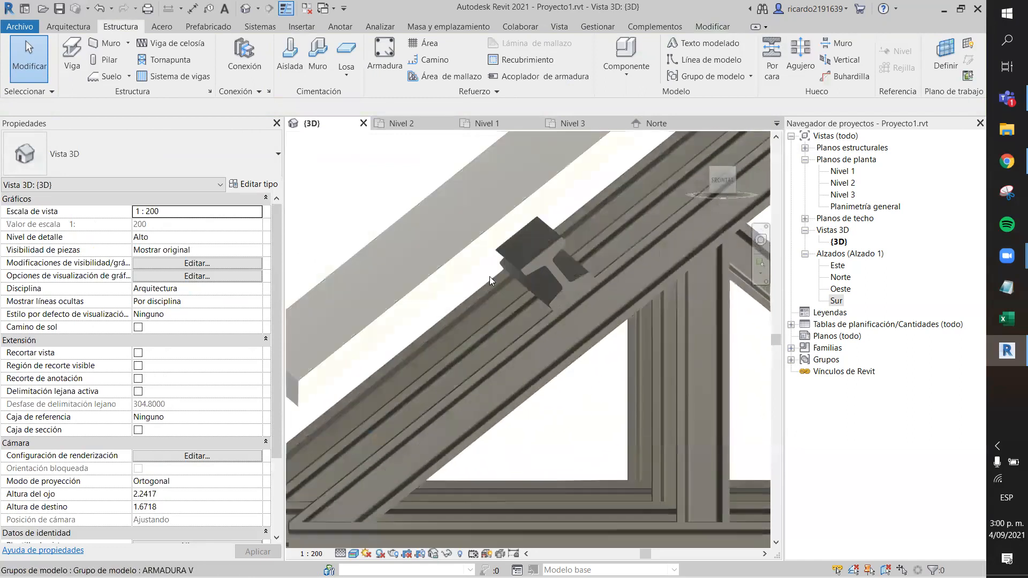
scroll(468, 282, down, 6)
shift+middle_drag(567, 422, 402, 433)
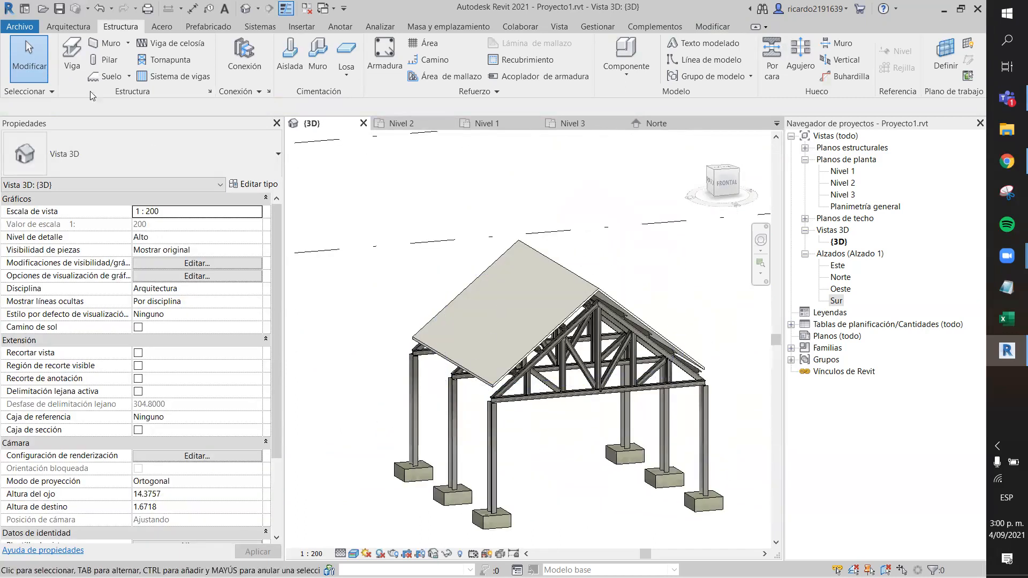
Step: Start a structural beam system and set its work plane by picking the roof's front-facing slope
click(177, 78)
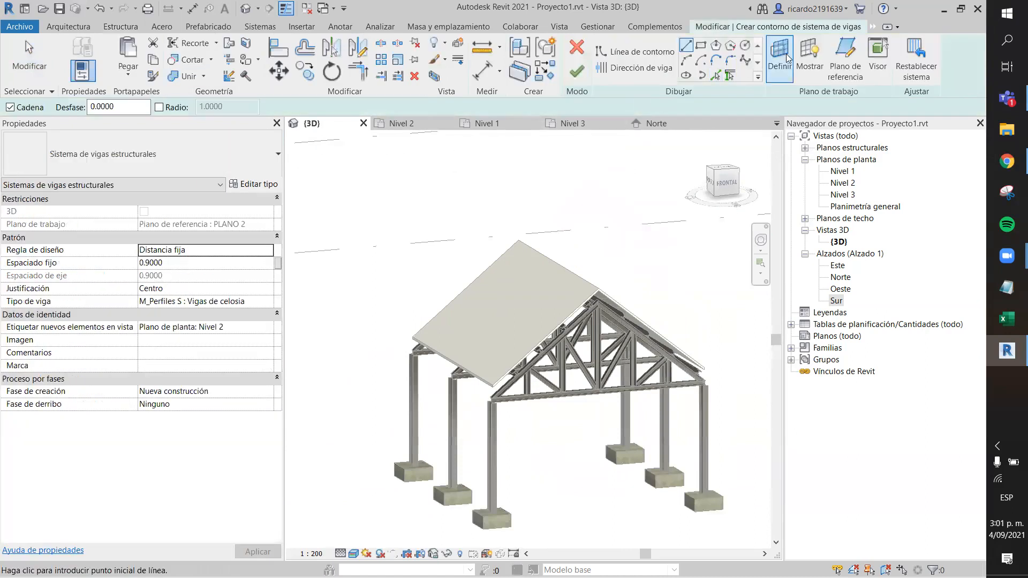
click(783, 56)
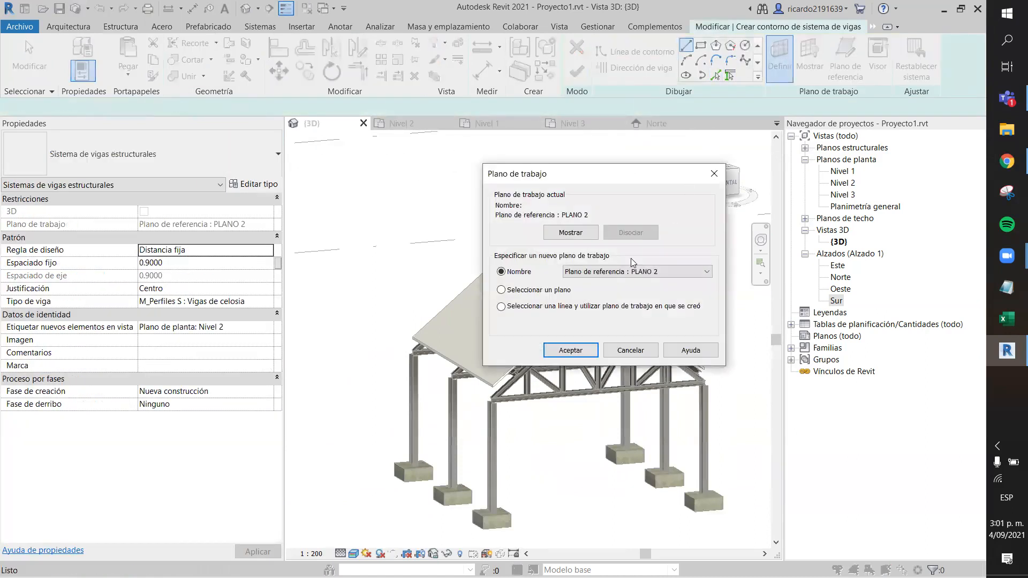
click(545, 292)
click(570, 350)
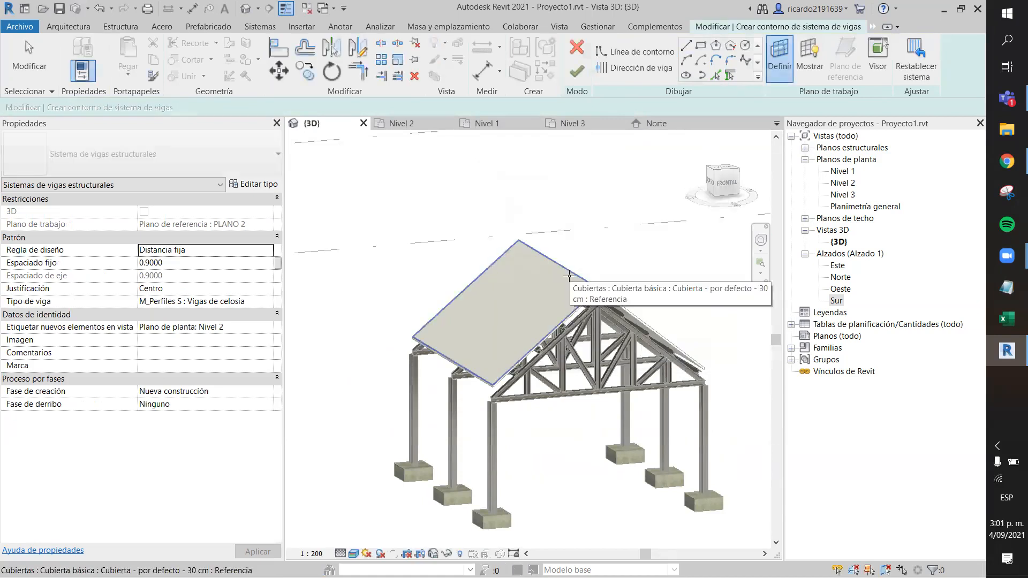
click(568, 275)
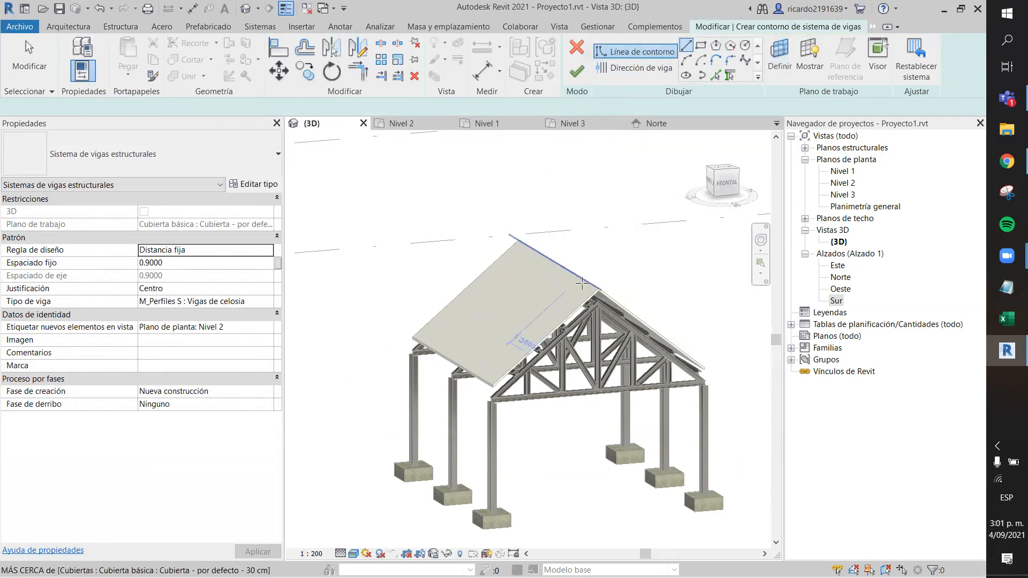
Step: Sketch the beam system's closed boundary along the four edges of the picked roof slope
scroll(602, 294, up, 3)
scroll(602, 295, up, 2)
click(616, 295)
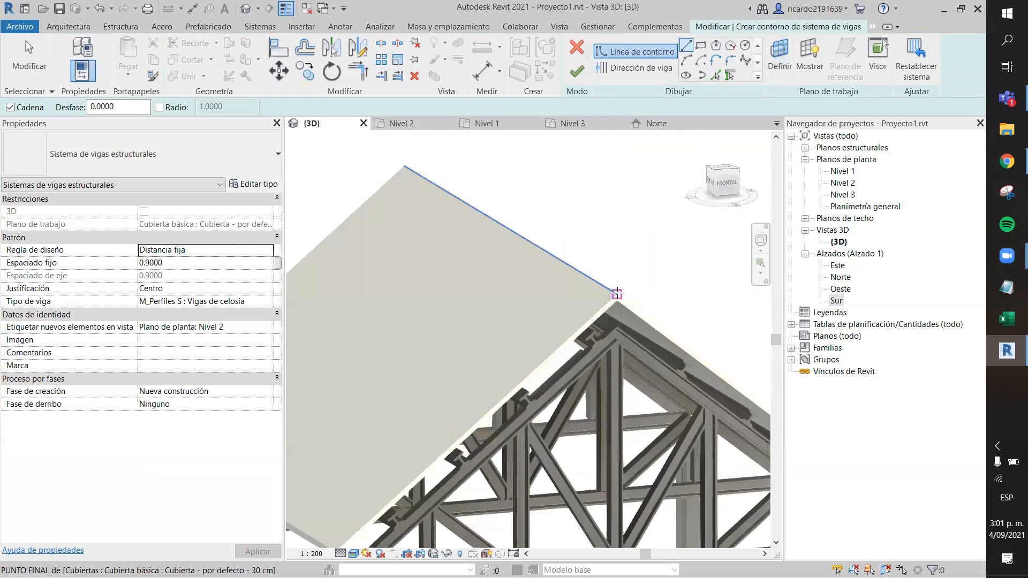
scroll(503, 375, down, 3)
scroll(454, 361, up, 4)
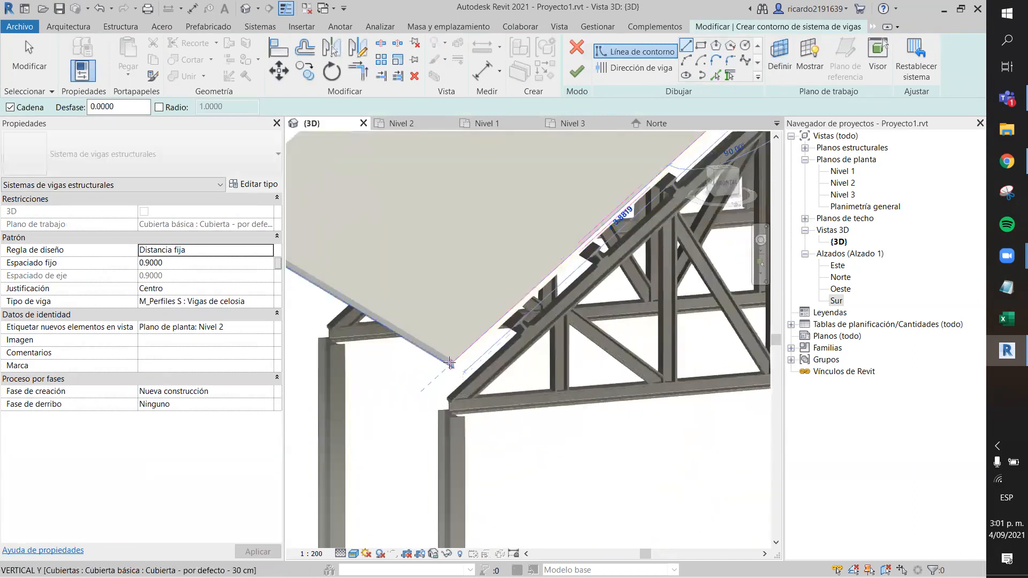
click(453, 361)
scroll(431, 315, down, 3)
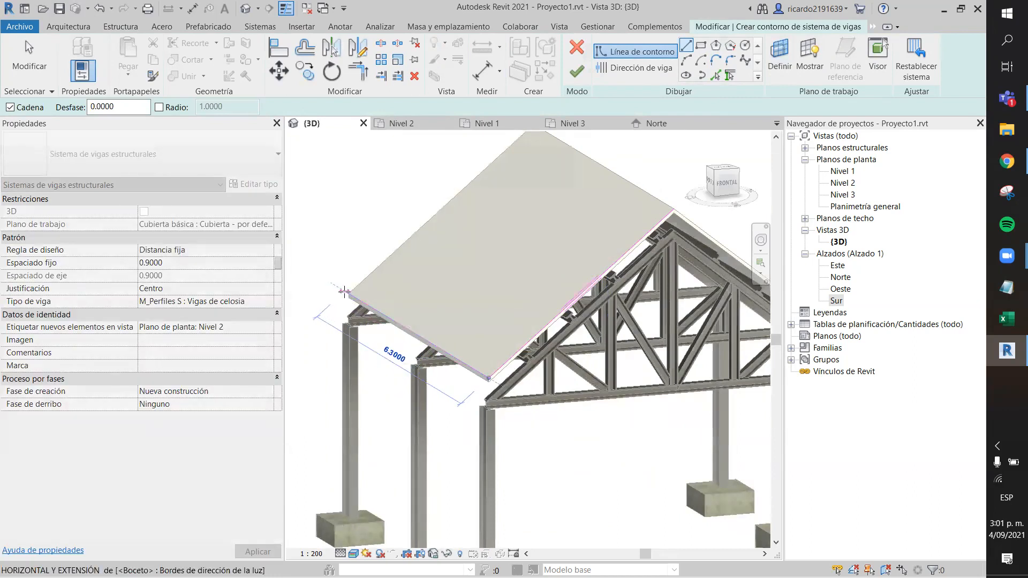
click(349, 294)
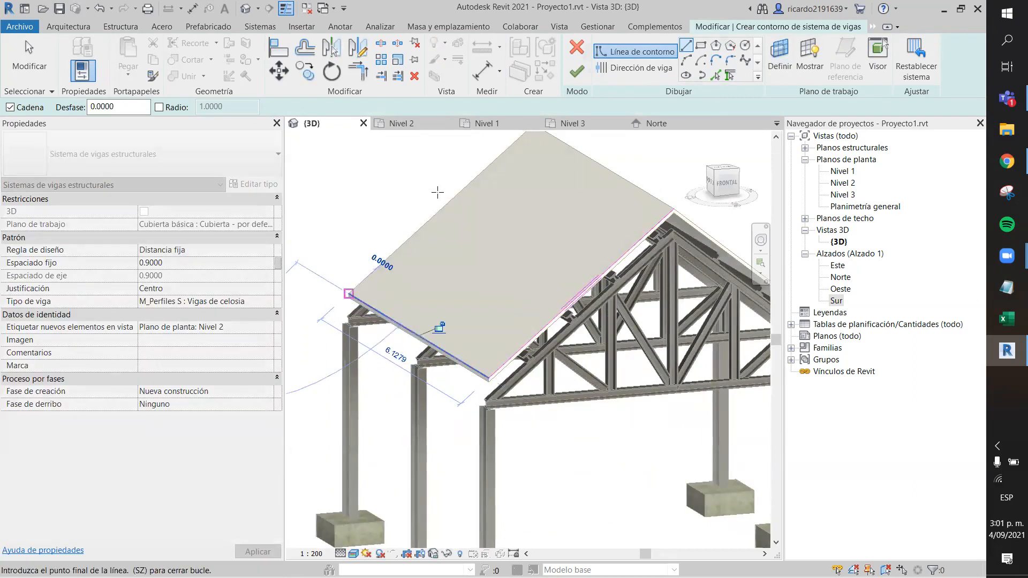
scroll(482, 241, up, 2)
click(539, 212)
click(679, 294)
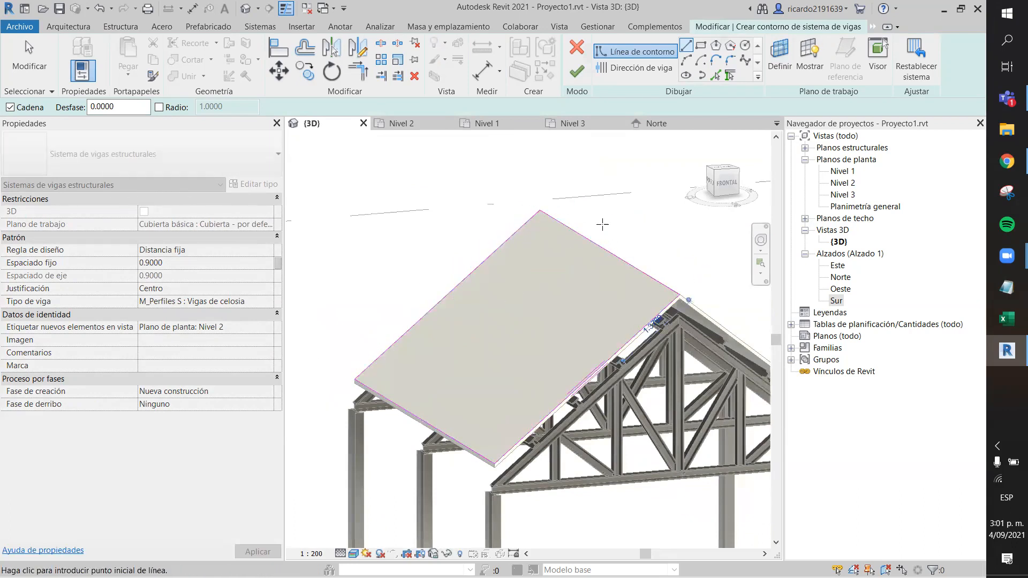
Step: Draw a beam direction line about 1.2 m long running up the slope, perpendicular to the eave
click(645, 68)
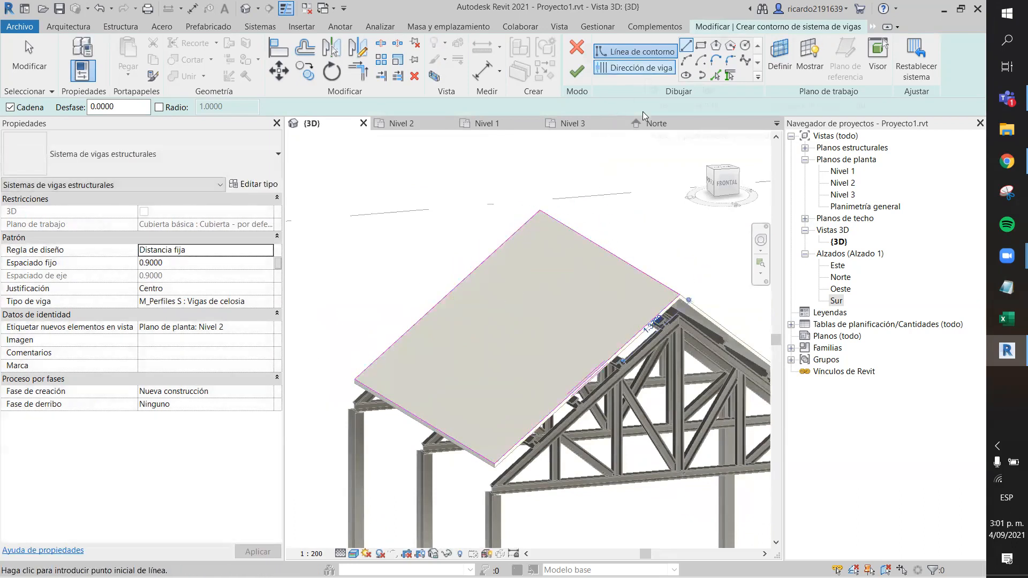
click(686, 45)
click(410, 412)
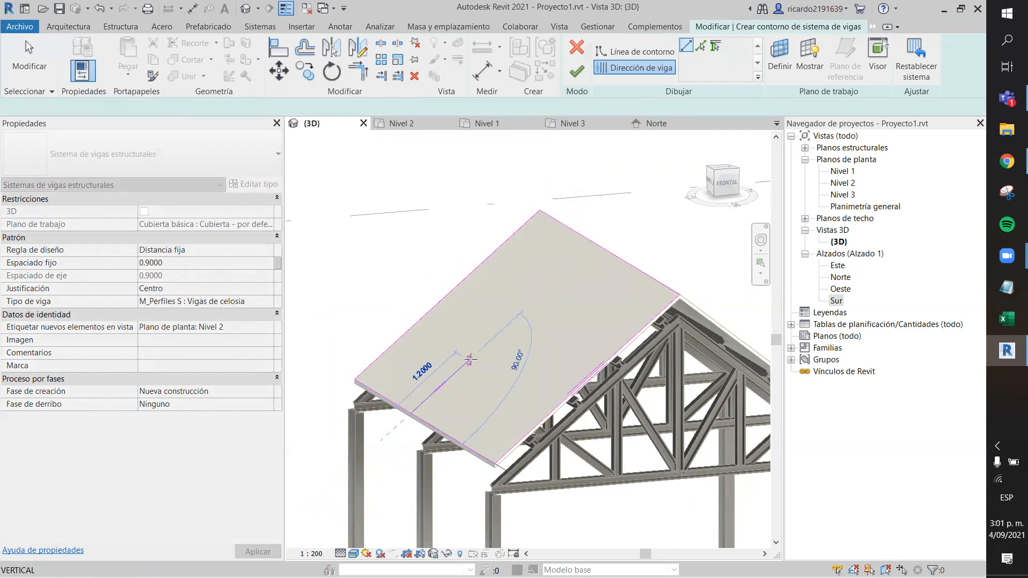
click(469, 359)
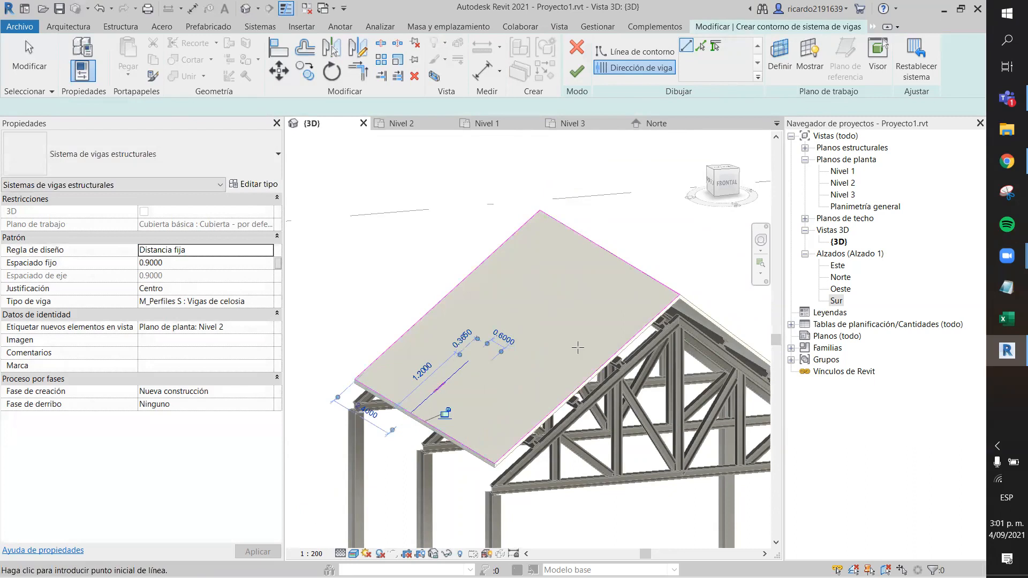
Step: Set the beam type to TEJA COLONIAL : Teja de Ceramica with 0.22 fixed spacing, and finish the beam system
click(269, 301)
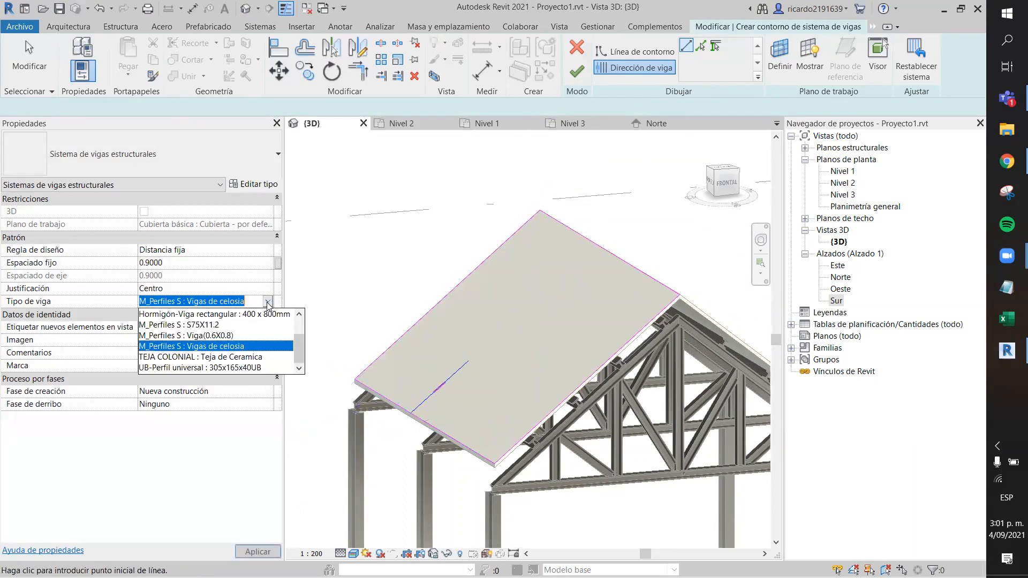
click(250, 357)
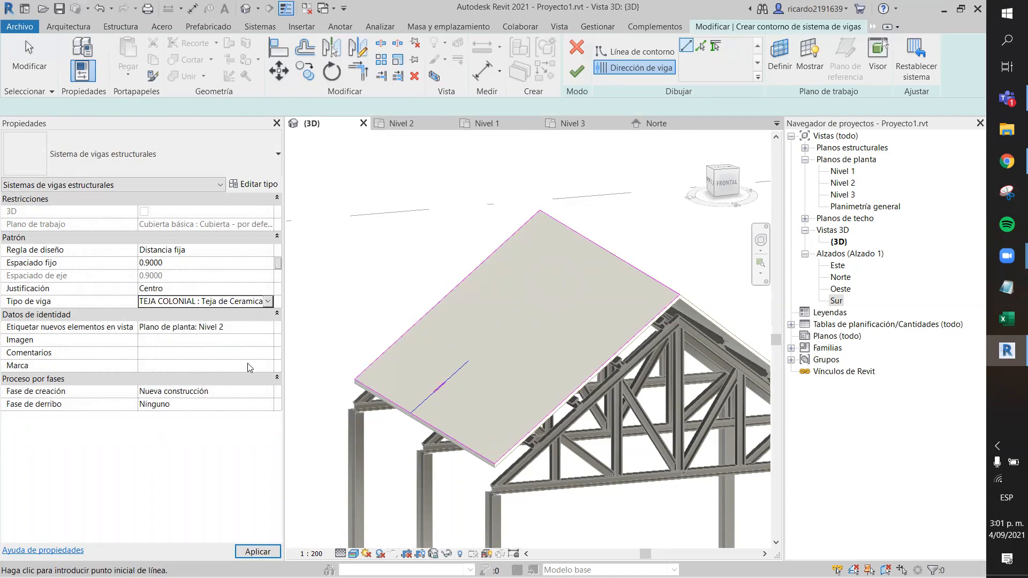
click(163, 262)
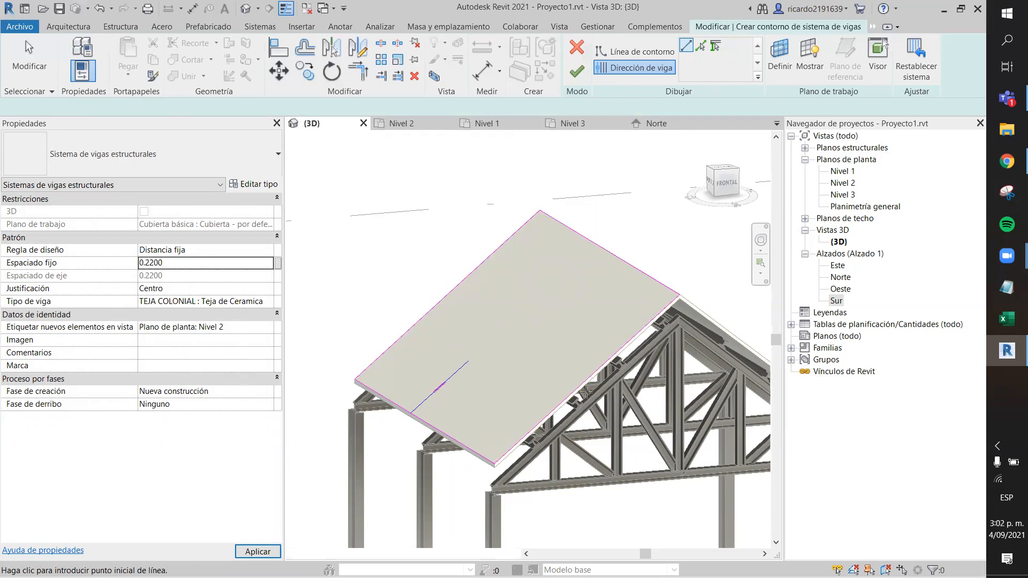
click(277, 556)
click(268, 552)
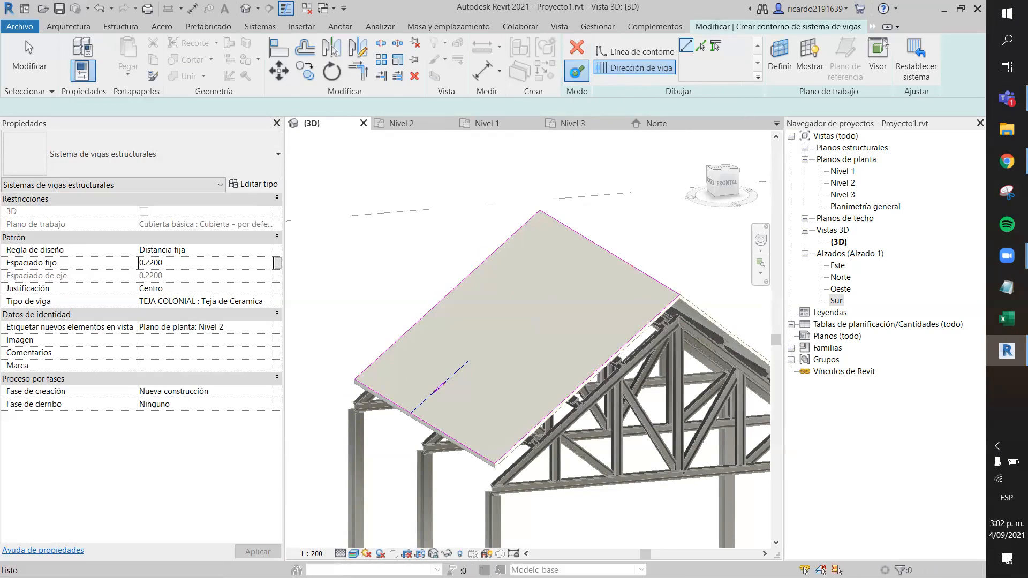
click(576, 72)
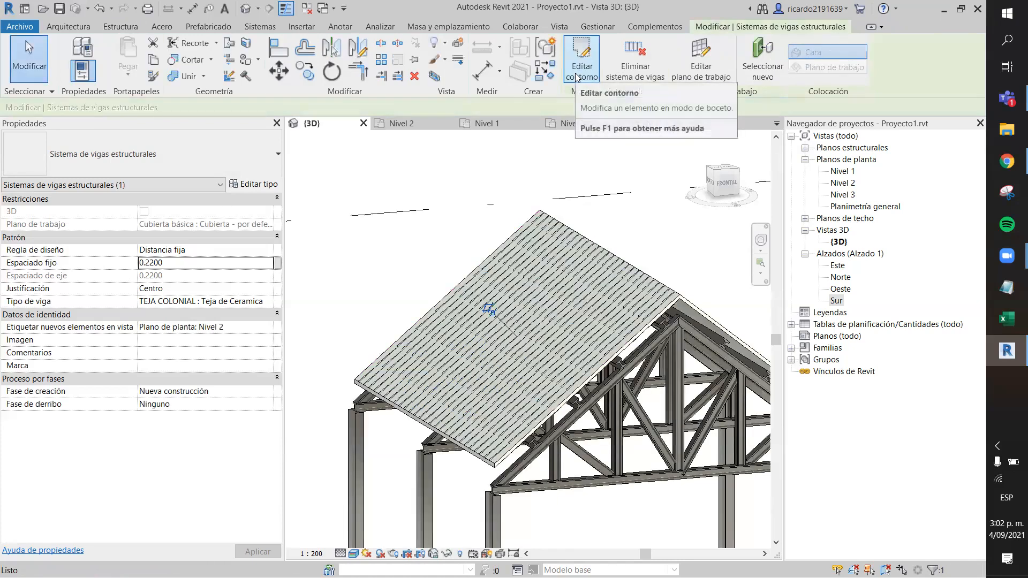
Step: Dissociate the tile beam system from the roof's work plane
scroll(652, 289, up, 3)
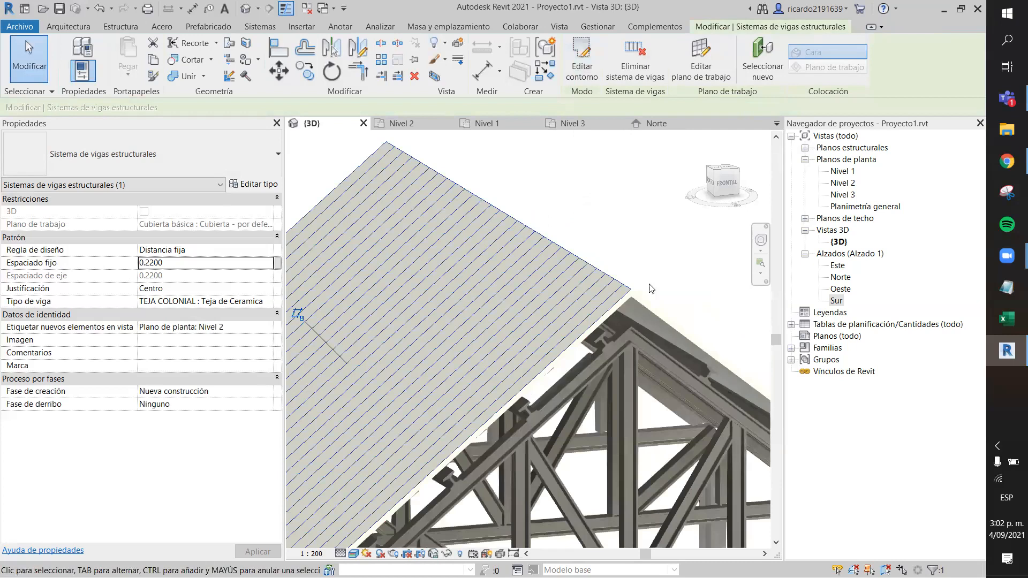
scroll(614, 327, up, 4)
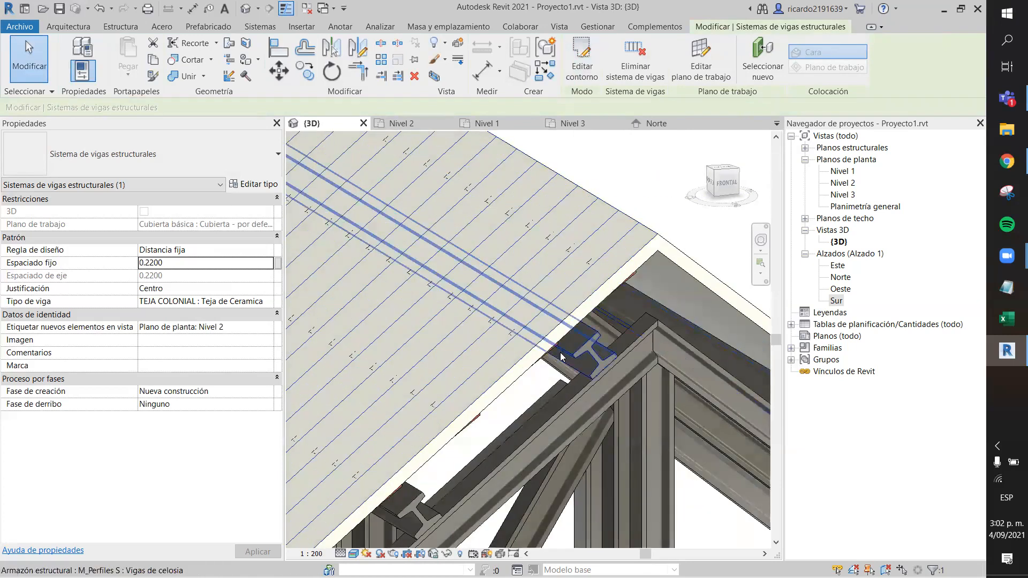
scroll(487, 322, down, 4)
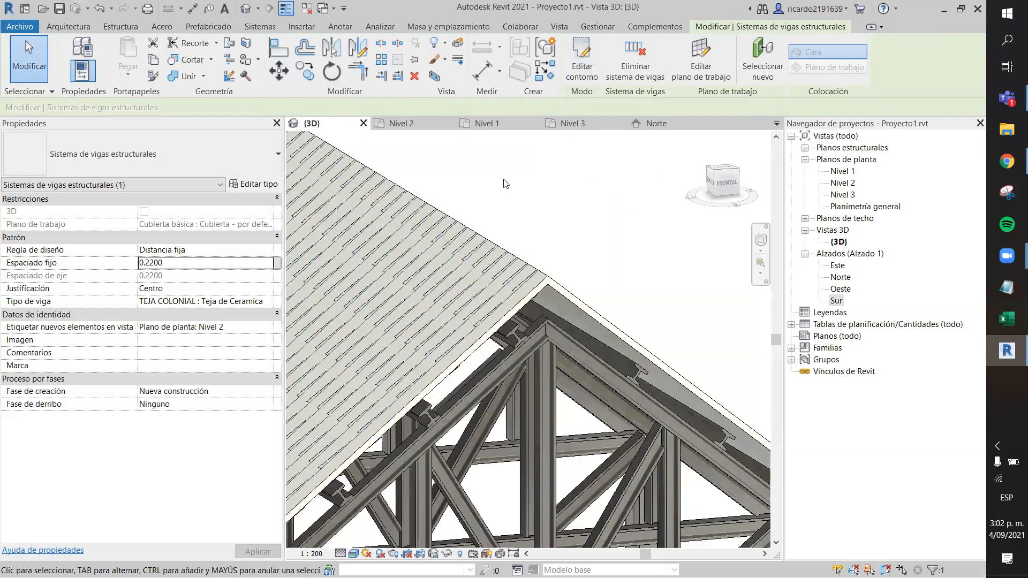
scroll(576, 236, down, 2)
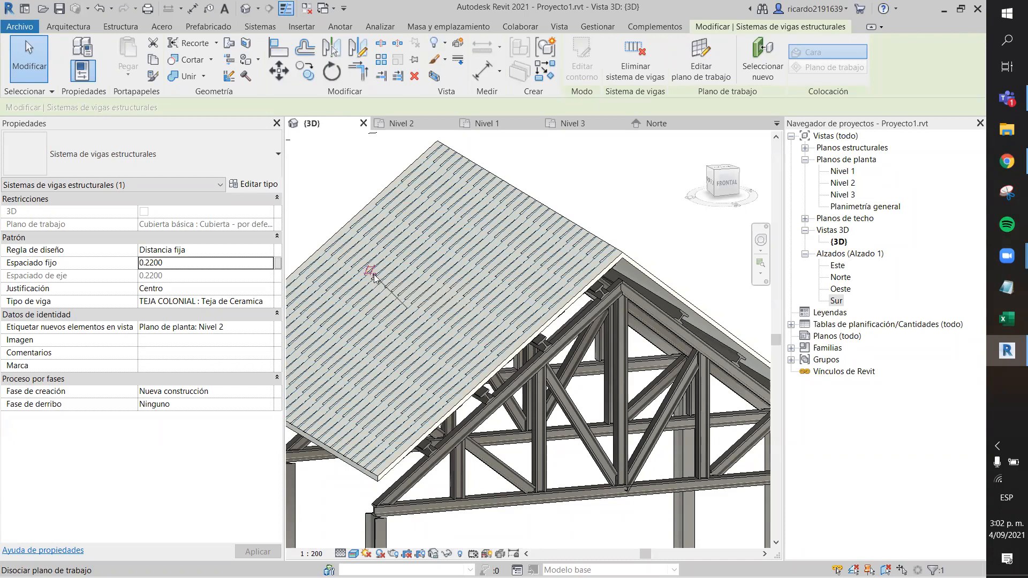
click(371, 273)
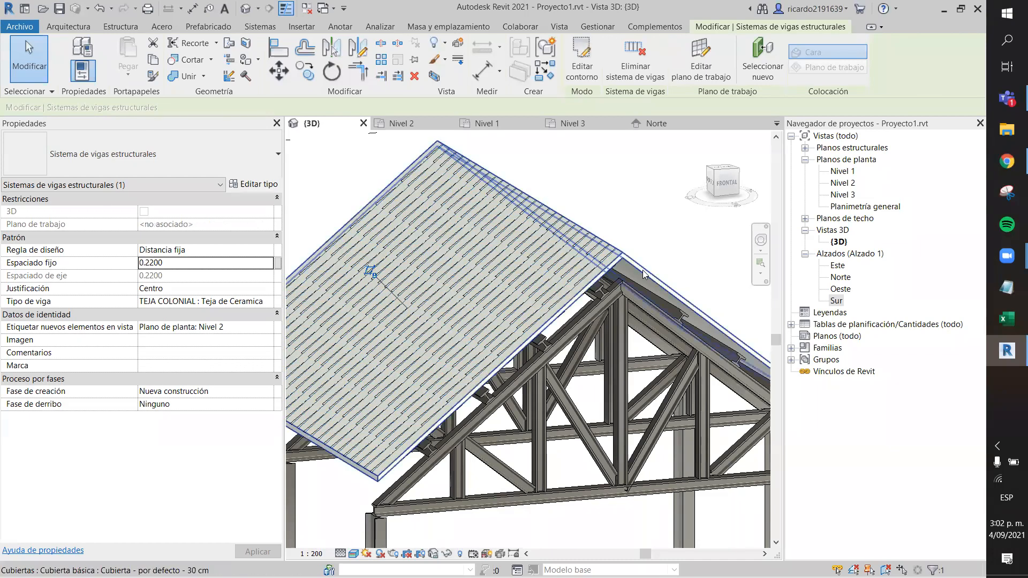
Step: Set the roof's base offset from Nivel 3 to -2.235 and view the tiled slope in 3D
click(644, 273)
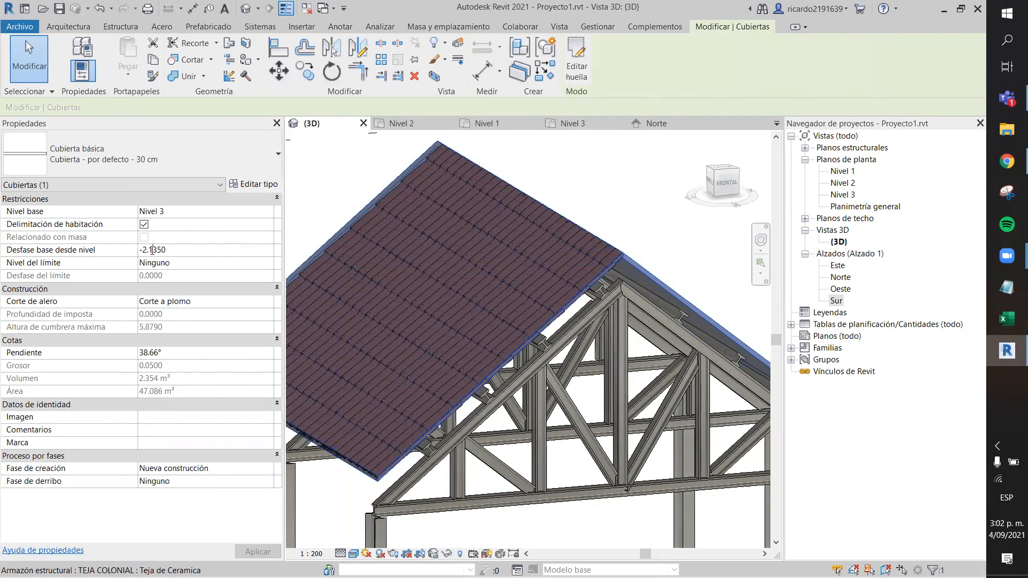
key(BackSpace)
text(2)
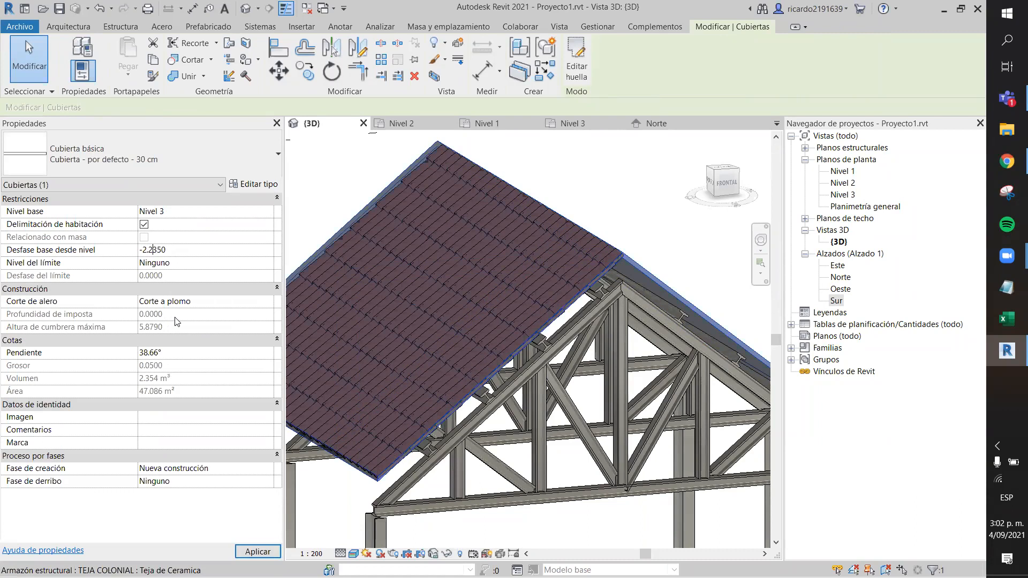
click(243, 550)
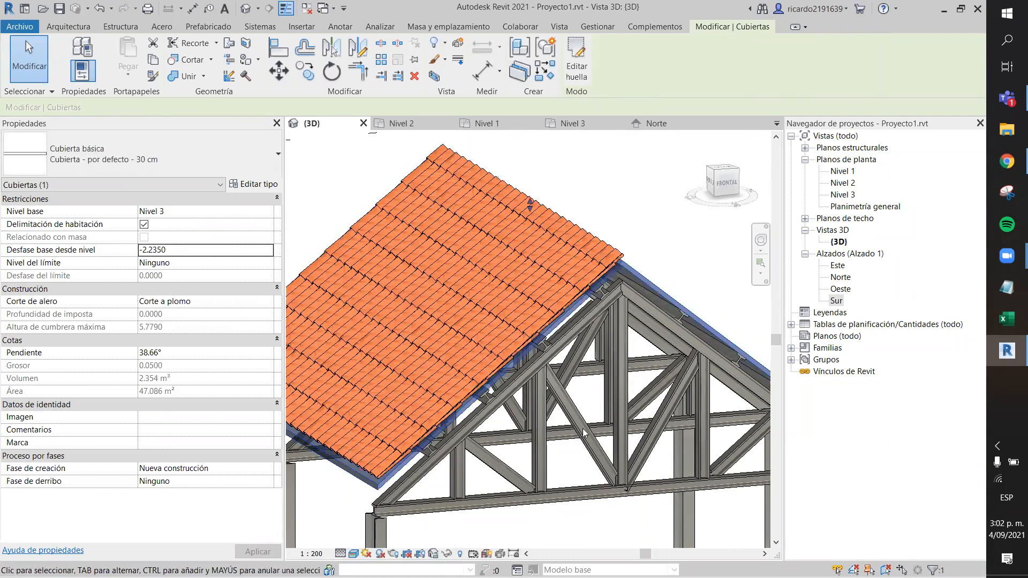
click(645, 224)
scroll(646, 483, down, 3)
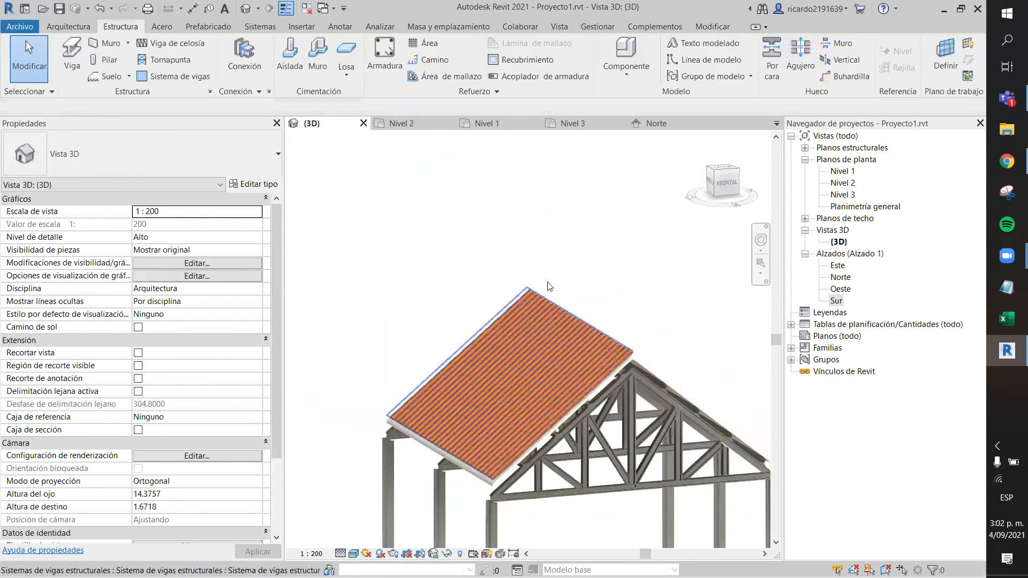
shift+middle_drag(629, 528, 642, 551)
middle_drag(592, 240, 601, 140)
shift+middle_drag(608, 491, 698, 523)
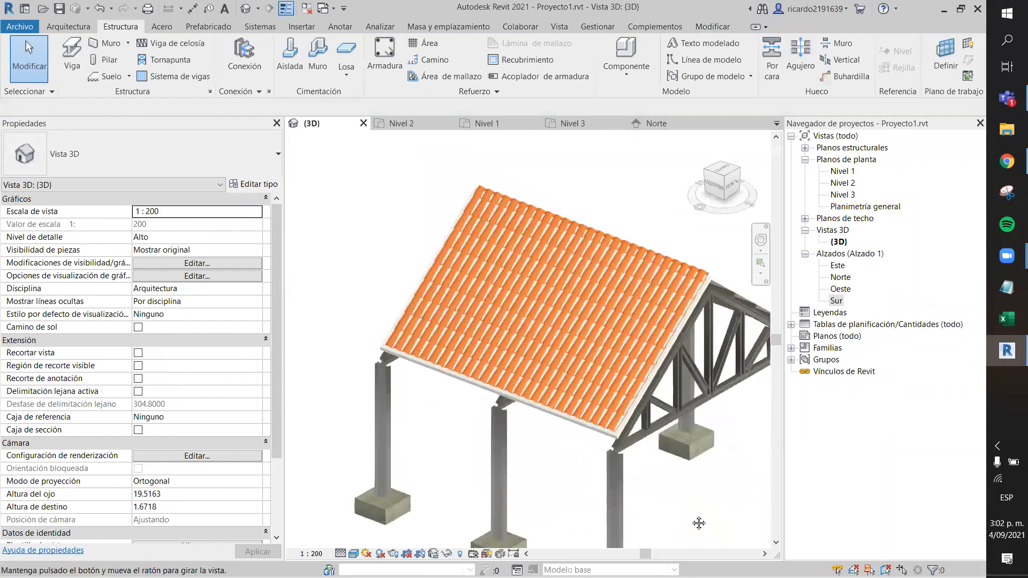
Step: Set the tiled roof's base offset from Nivel 3 to -2.2400
scroll(664, 460, up, 4)
shift+middle_drag(699, 485, 760, 489)
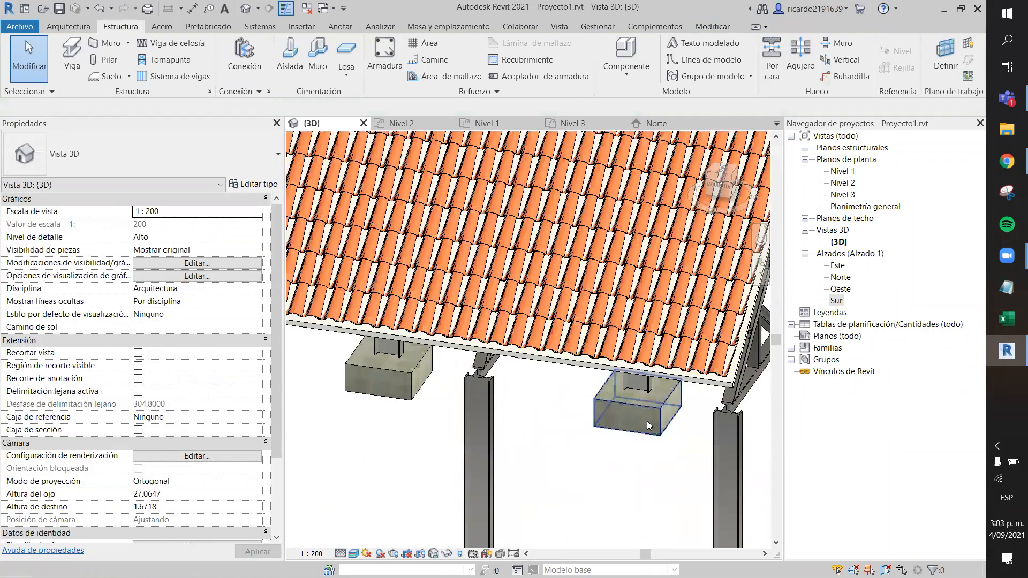
shift+middle_drag(643, 417, 514, 366)
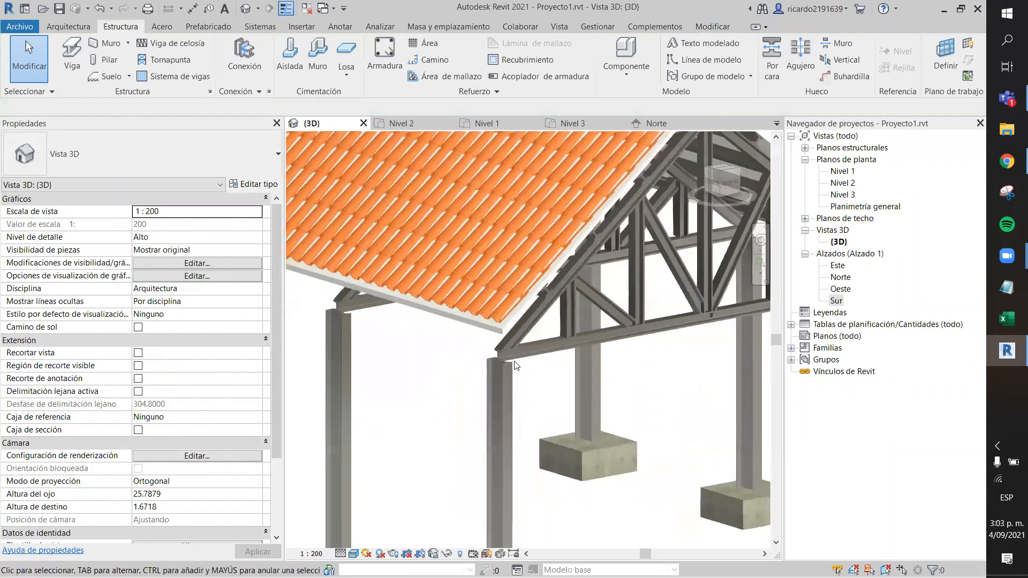
scroll(506, 325, up, 3)
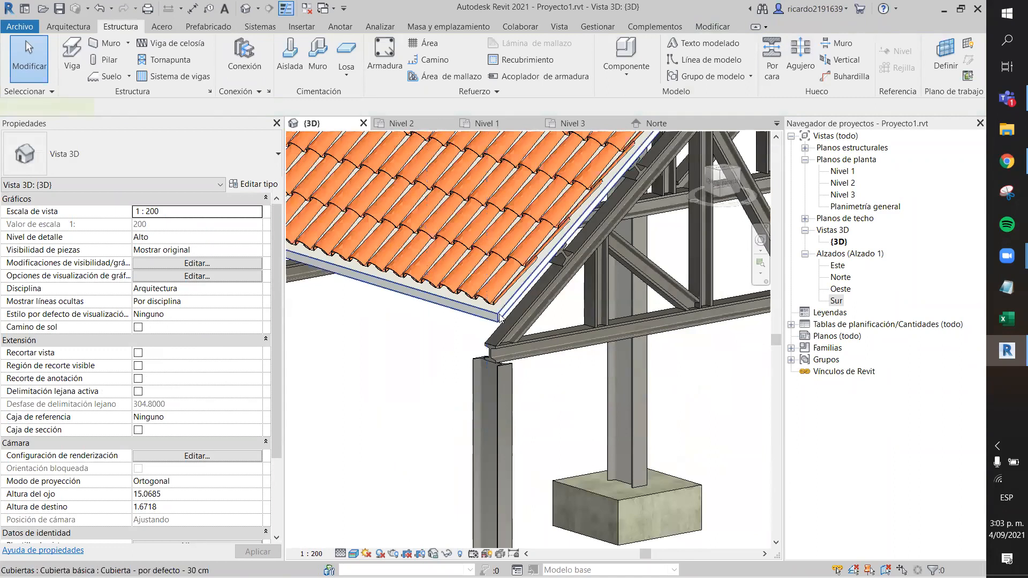
click(498, 317)
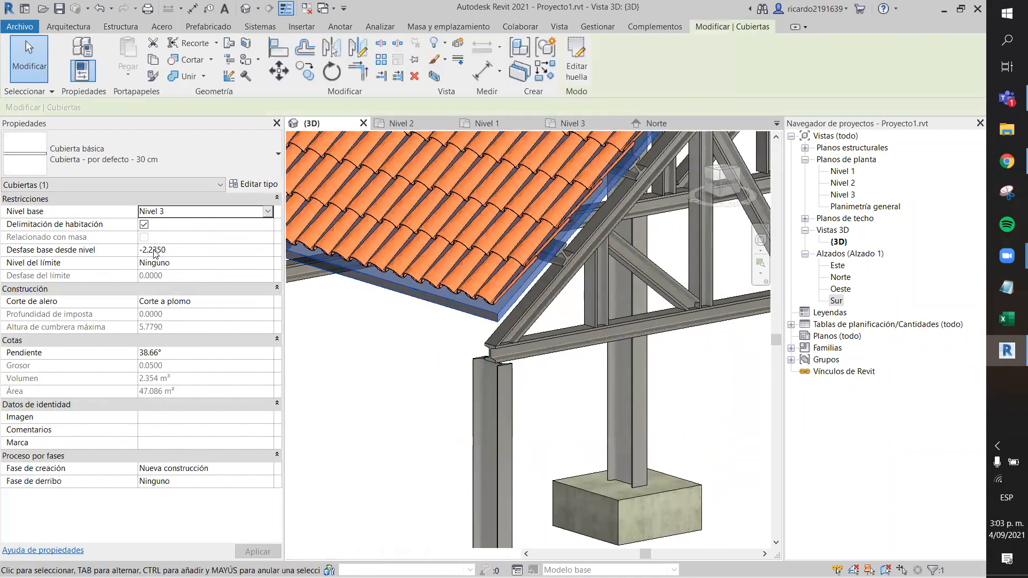
key(BackSpace)
key(BackSpace)
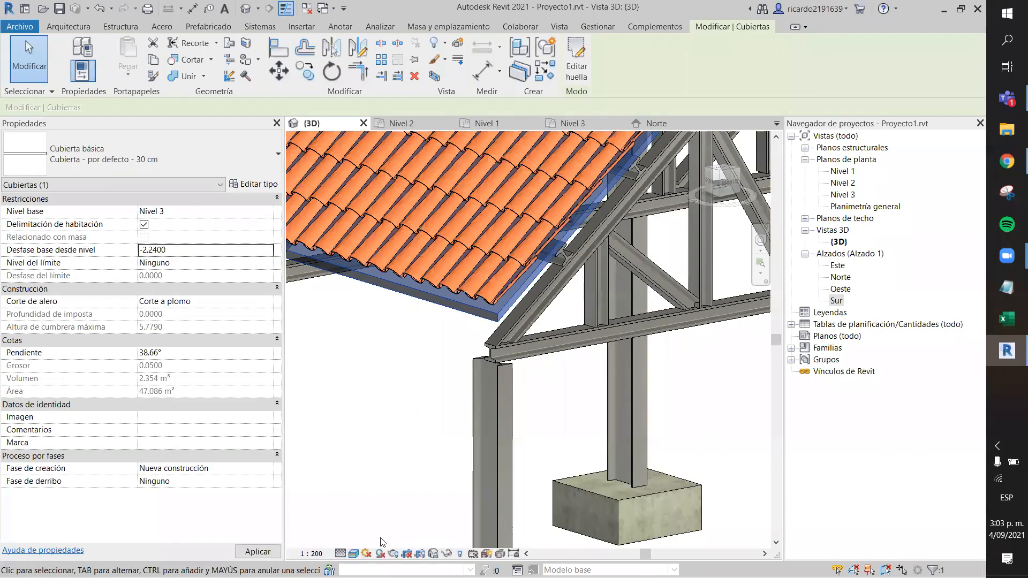
click(347, 486)
Step: Lower the tiled roof further by setting its base offset to -2.2500
scroll(484, 378, up, 2)
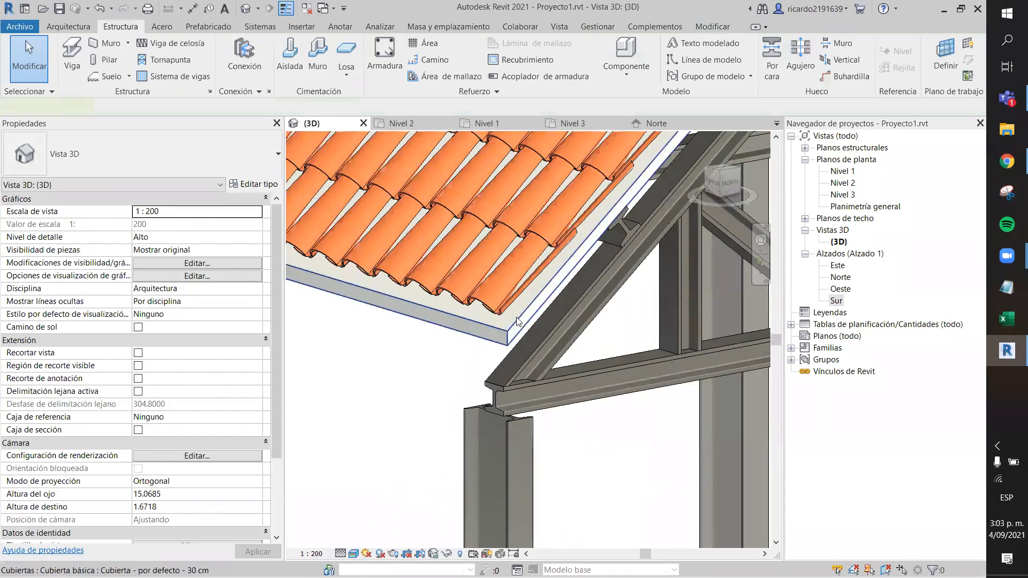
click(517, 321)
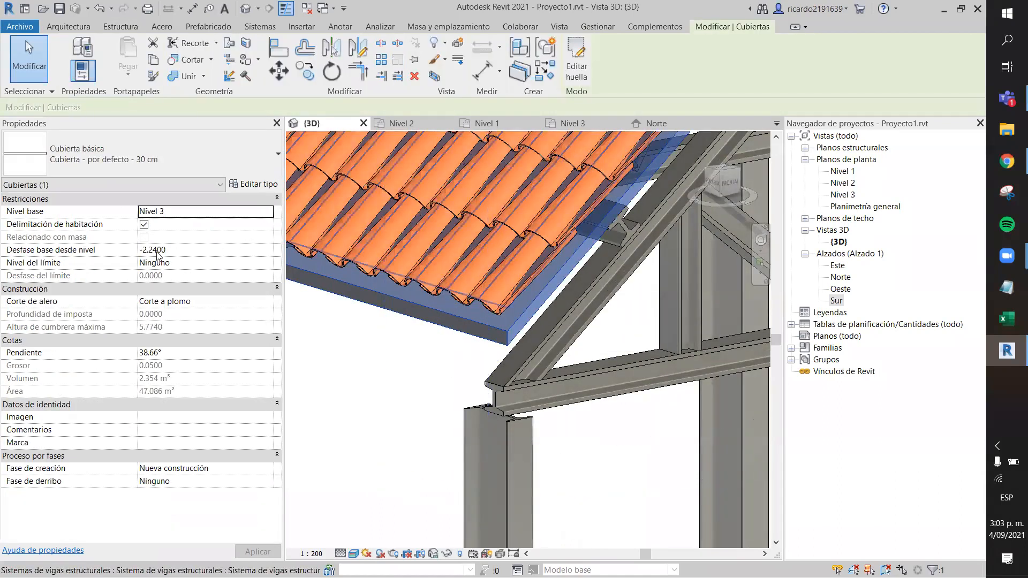
click(154, 250)
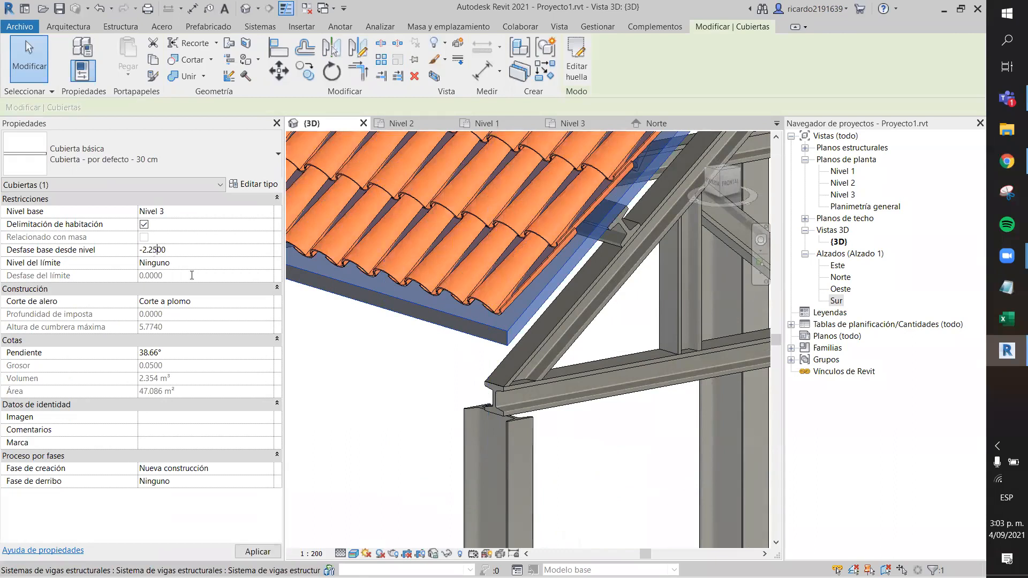
click(260, 550)
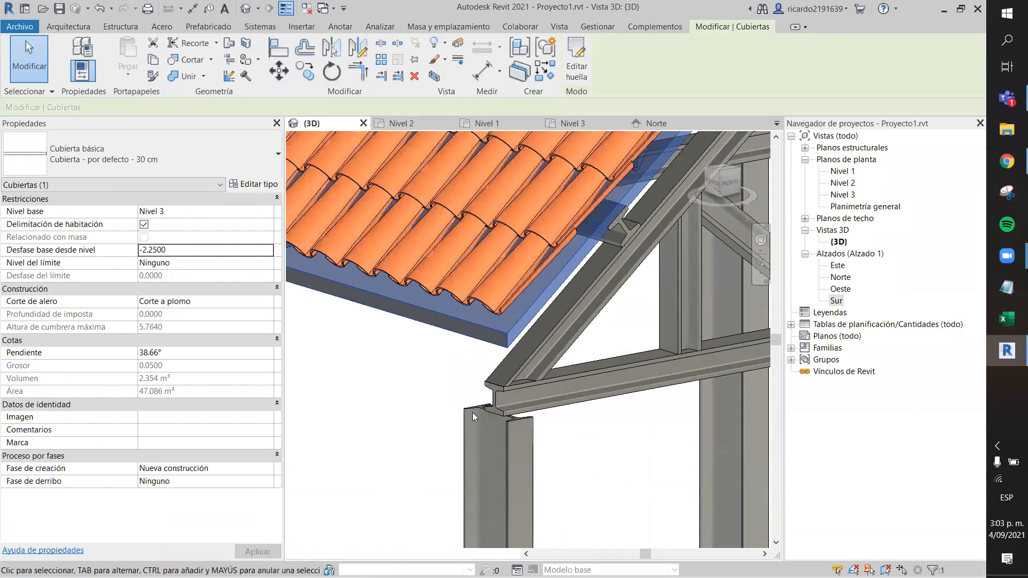
click(404, 419)
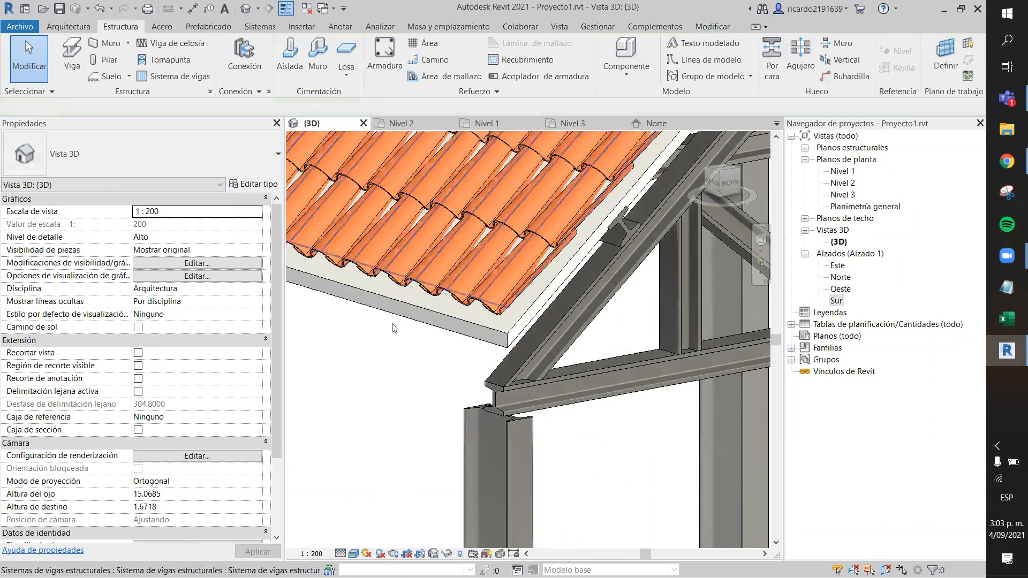
Step: Change the roof's base offset from level to -2.2600
scroll(393, 327, down, 5)
scroll(416, 429, up, 4)
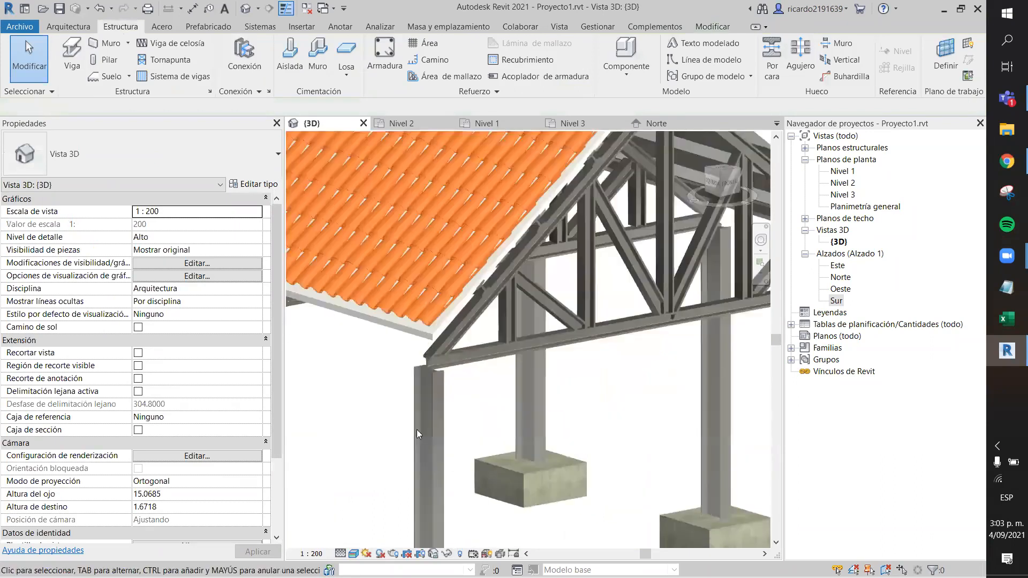
scroll(416, 429, up, 3)
click(369, 279)
click(157, 249)
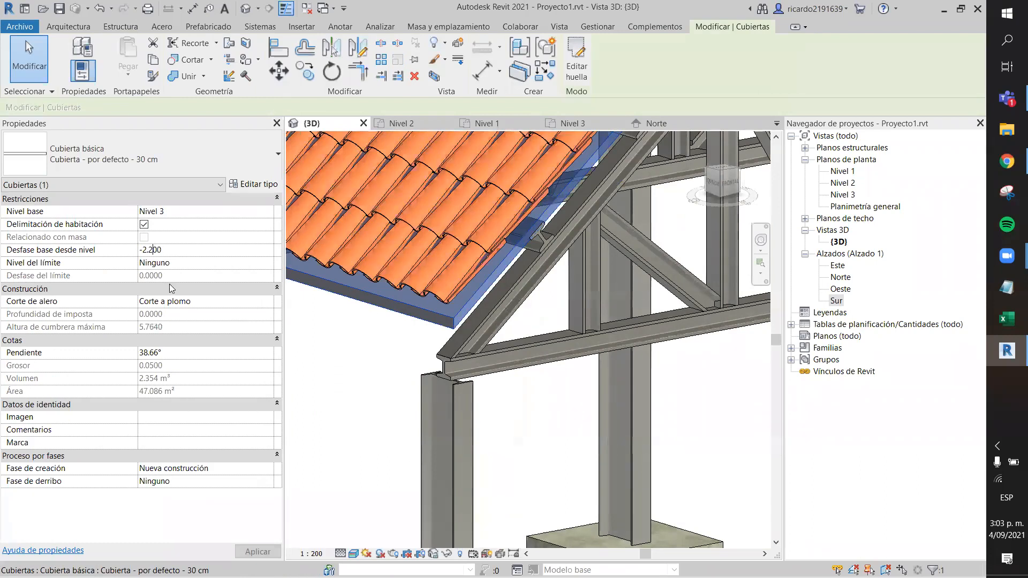
text(6)
click(257, 552)
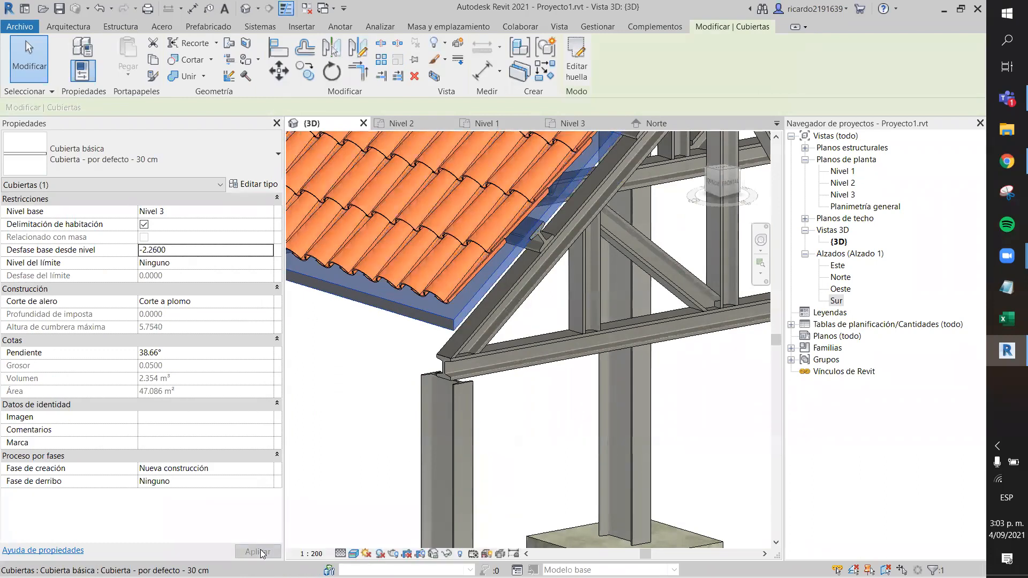
click(390, 444)
Step: Undo the recent base offset changes of the roof, keeping the colonial tiles on its upper side
scroll(391, 444, down, 2)
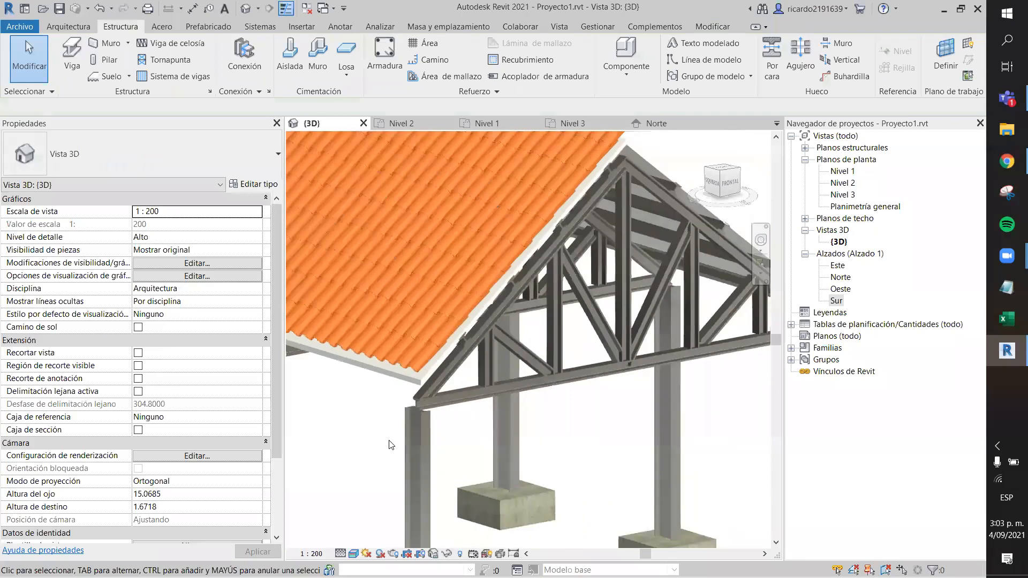
shift+middle_drag(616, 450, 555, 400)
middle_drag(591, 439, 689, 470)
scroll(416, 378, up, 2)
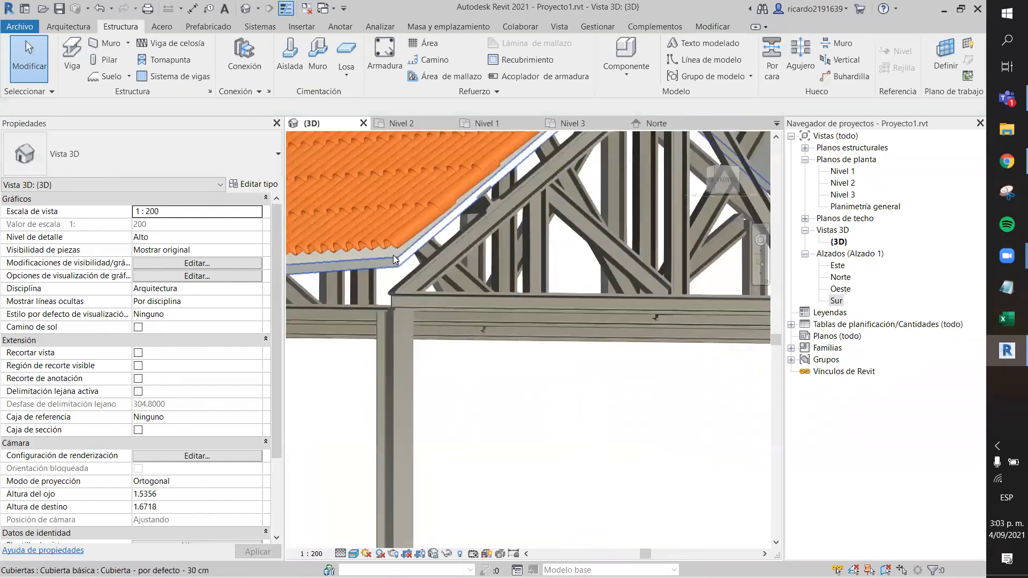
shift+middle_drag(455, 232, 431, 226)
shift+middle_drag(436, 186, 474, 301)
scroll(471, 304, up, 2)
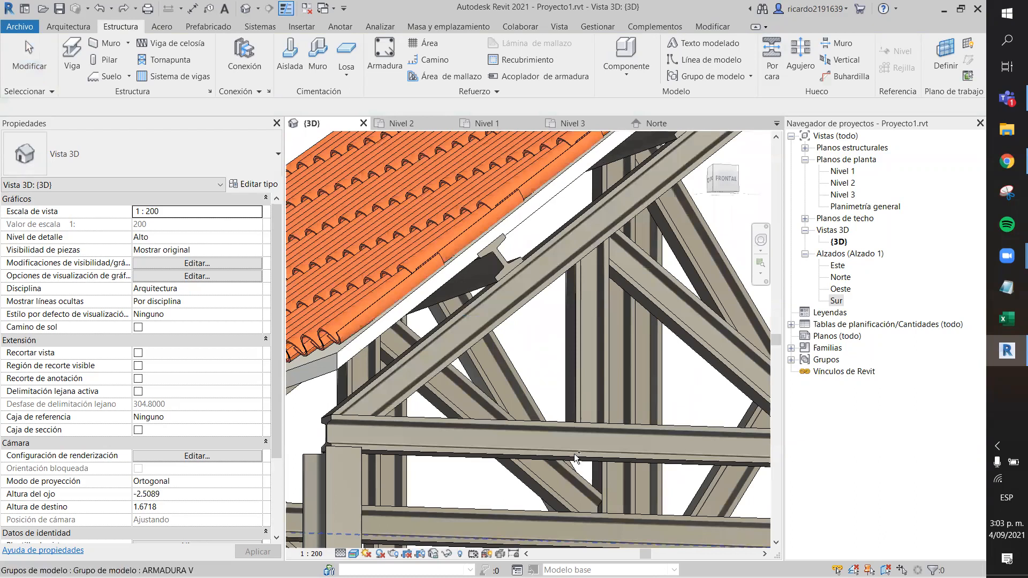
key(ctrl+z)
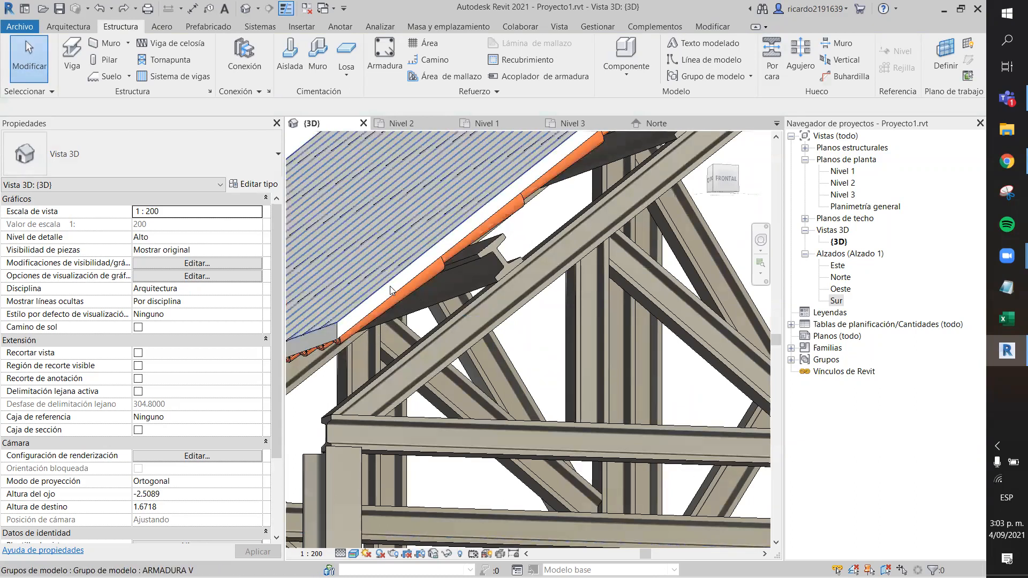
click(126, 9)
Step: Examine the gap between the tiled roof and the purlins at the eave, and check the roof's base offset
scroll(462, 254, up, 4)
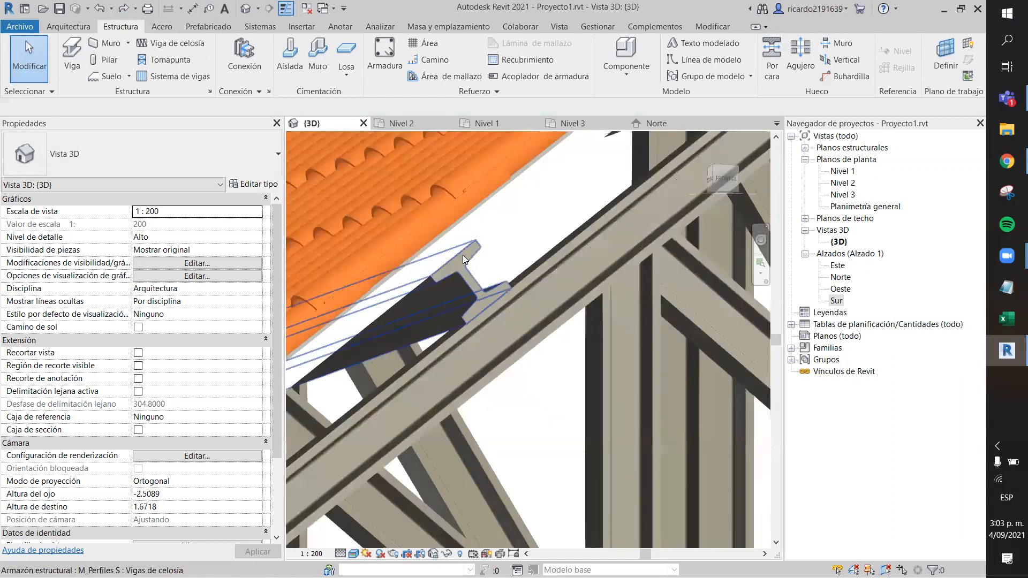
scroll(518, 236, down, 4)
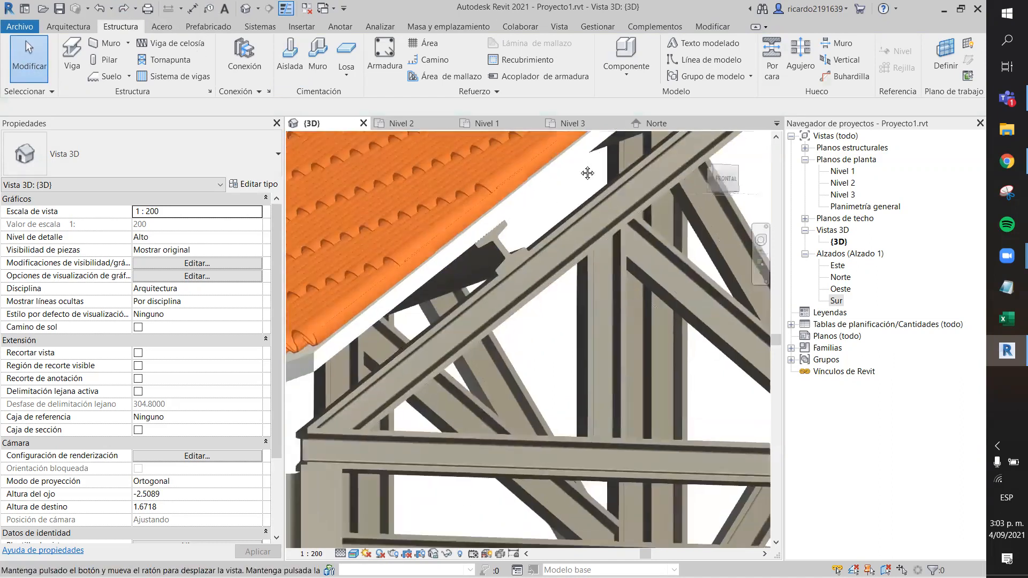
scroll(496, 243, up, 4)
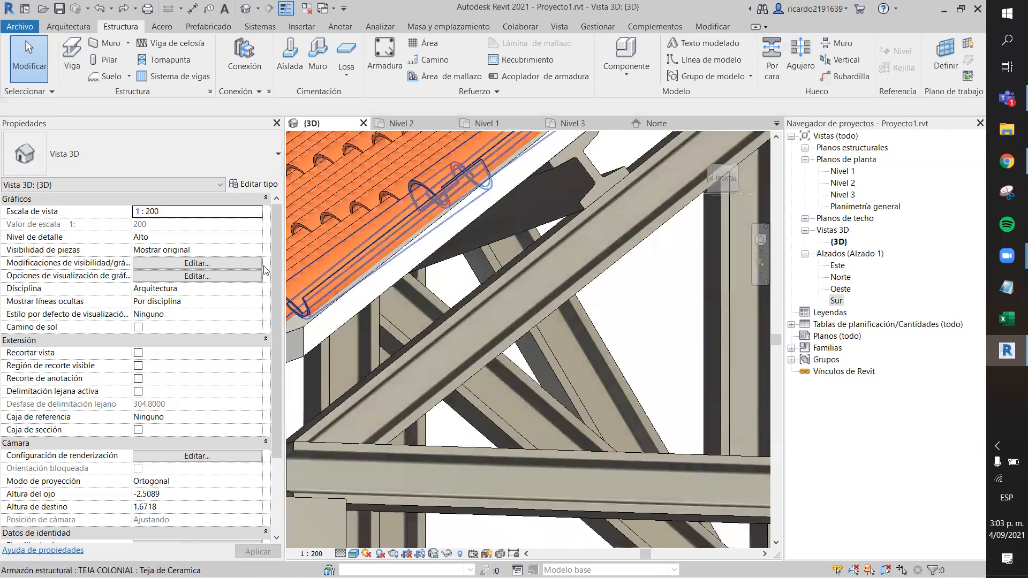
click(330, 331)
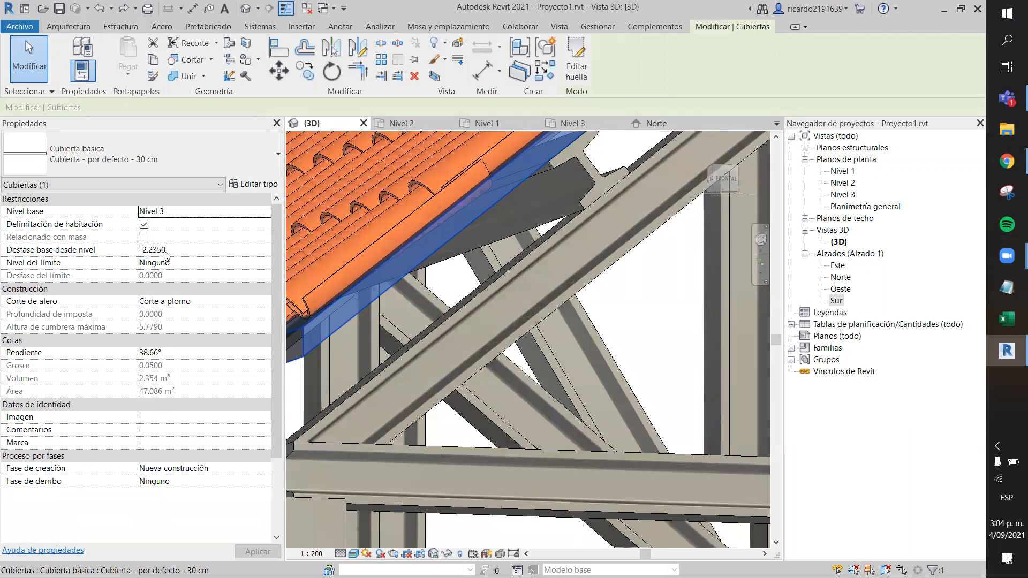
scroll(479, 307, down, 5)
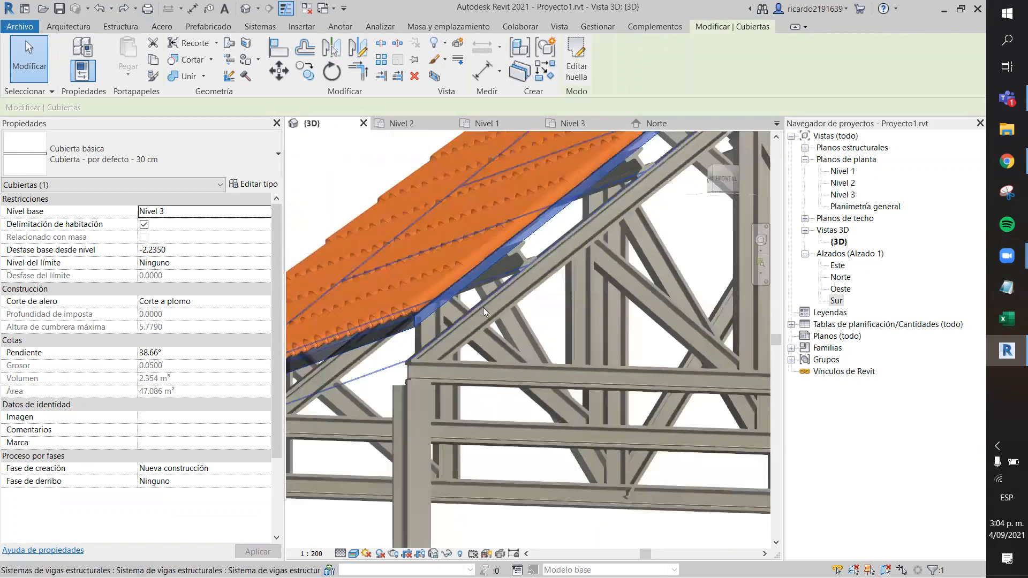
key(Escape)
shift+middle_drag(537, 432, 589, 517)
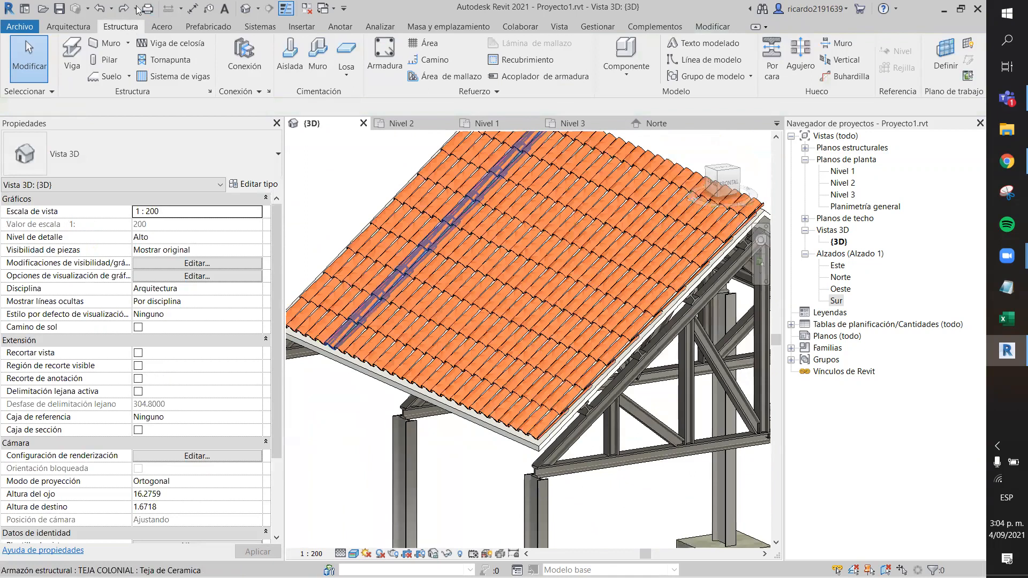
Step: Undo the latest tile changes and delete the colonial tile beam system from the roof slope
click(100, 10)
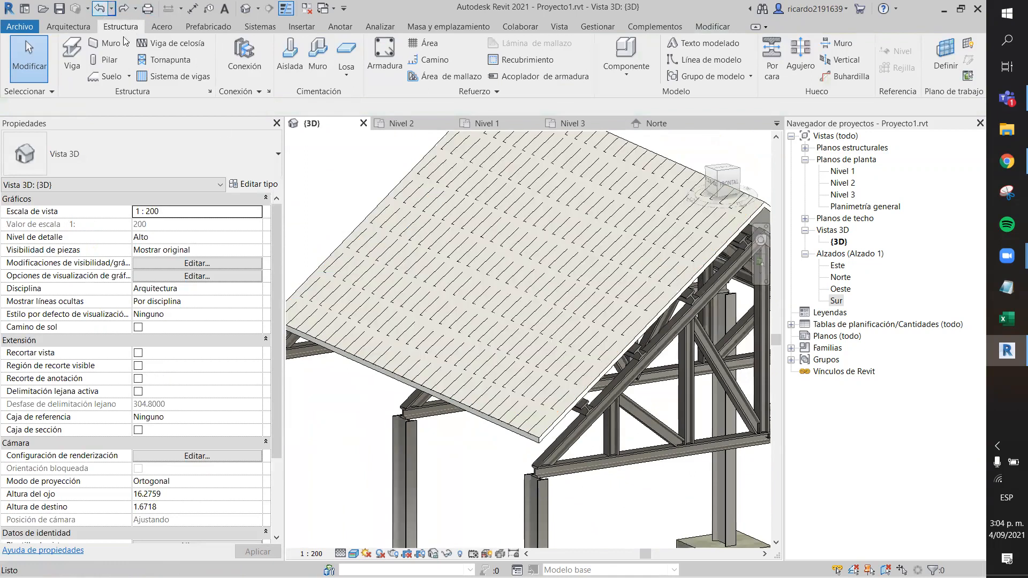
mouse_move(490, 442)
middle_down()
mouse_move(486, 401)
mouse_move(473, 433)
middle_up()
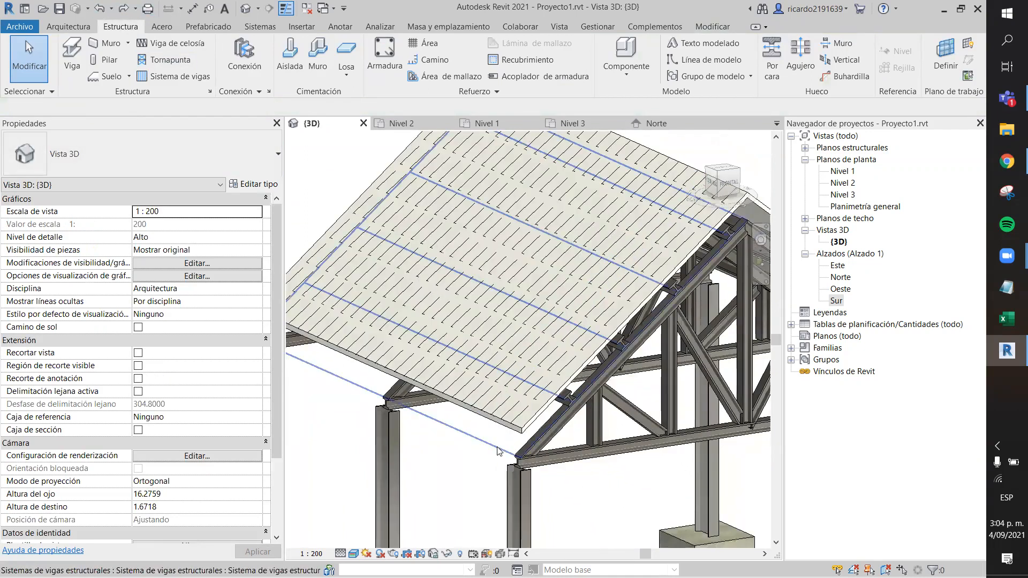
click(505, 427)
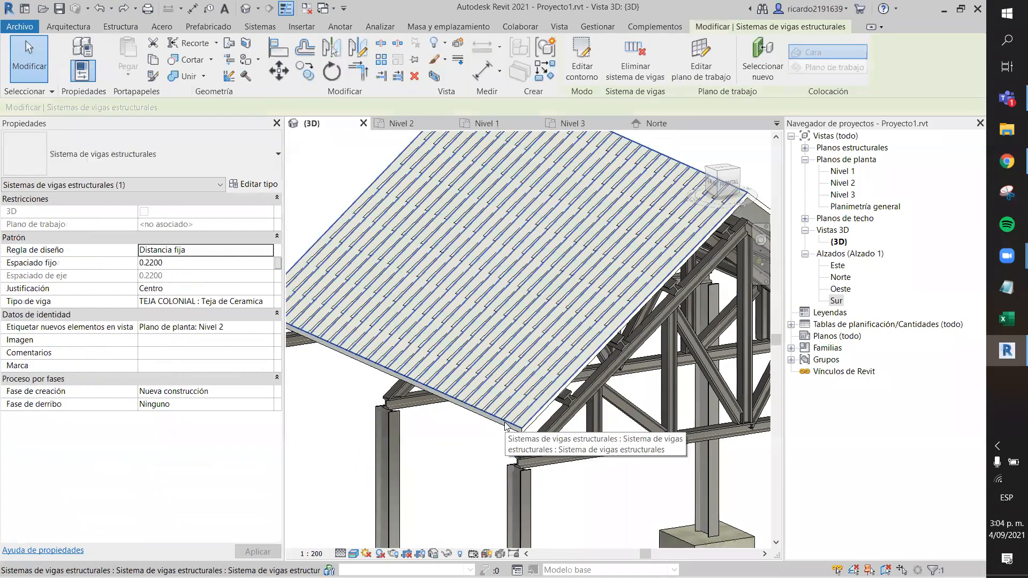
key(Delete)
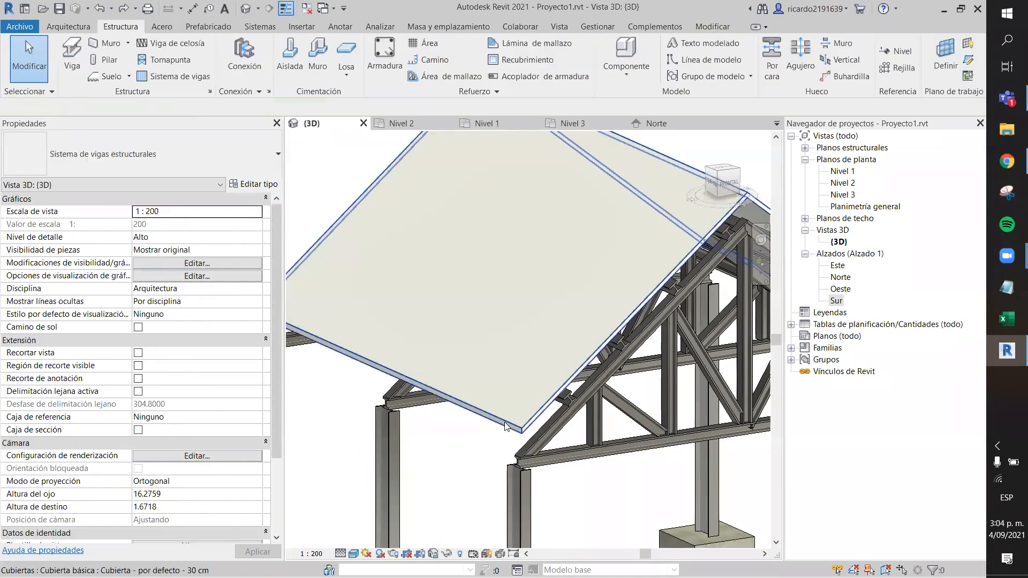
Step: Check the base offset of the bare roof in the 3D view
scroll(541, 286, down, 4)
shift+middle_drag(578, 428, 470, 285)
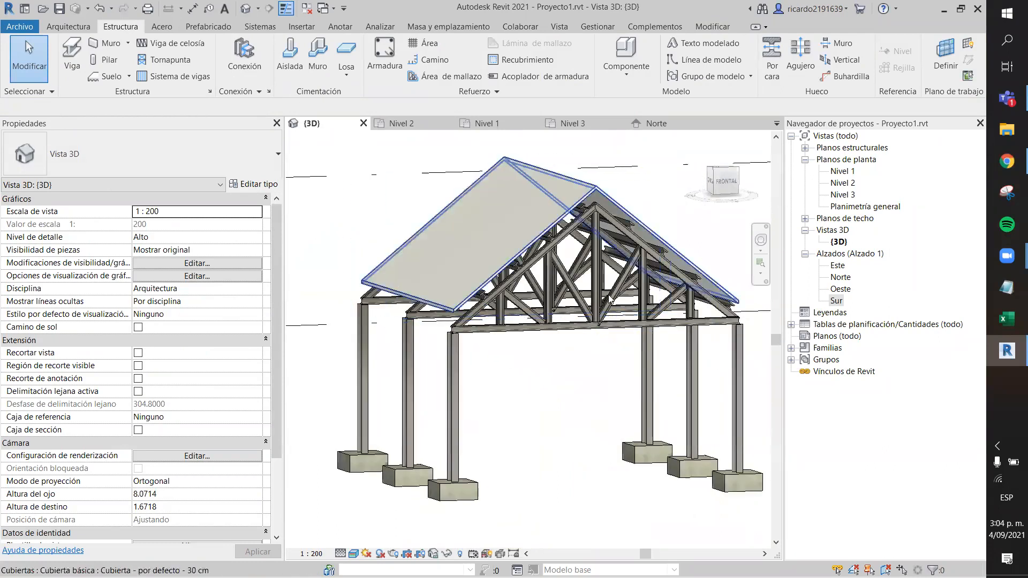
click(601, 188)
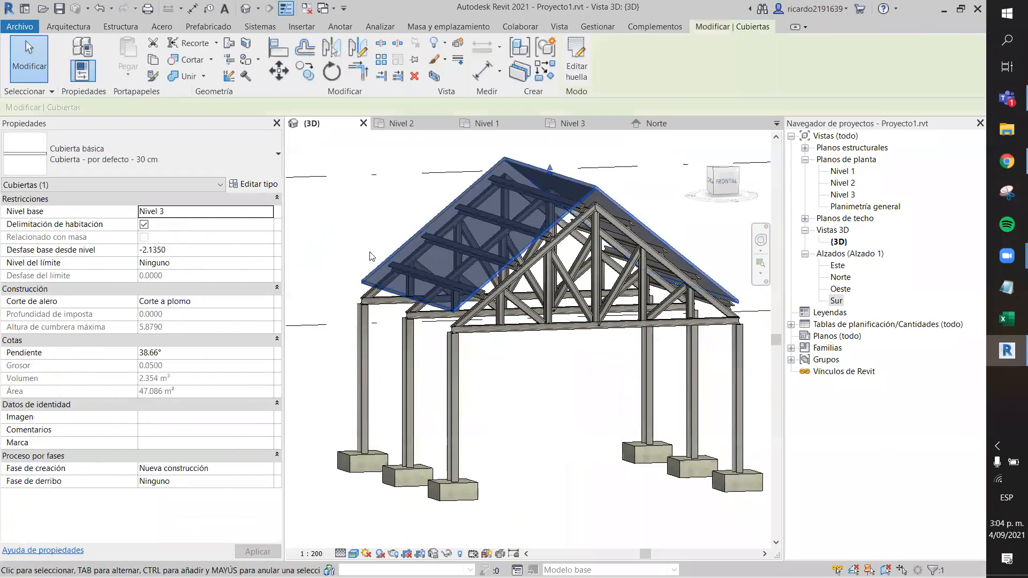
click(499, 373)
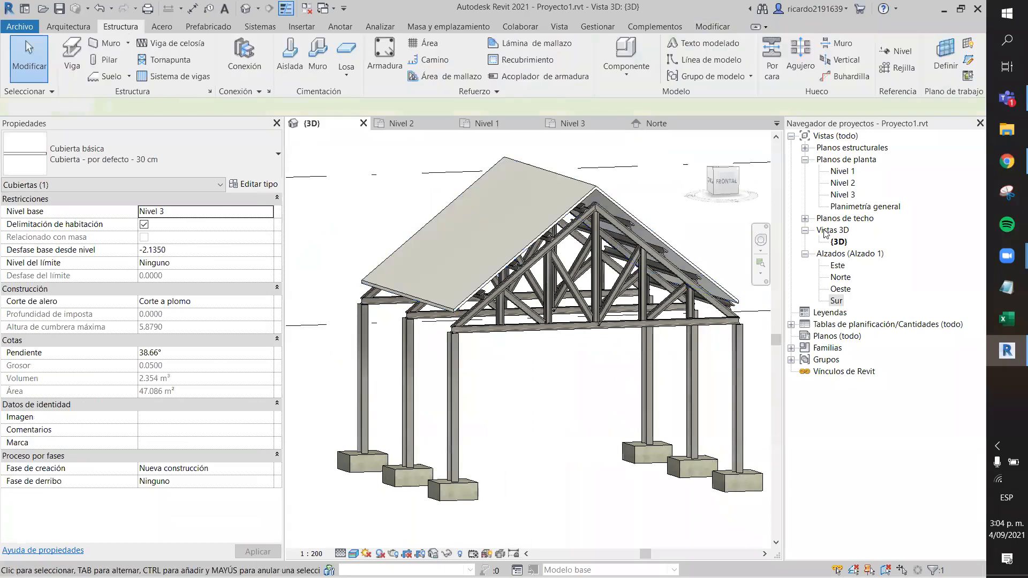
Step: Open the Sur elevation to work on the roof above the truss purlins
shift+middle_drag(583, 378, 445, 301)
scroll(445, 300, up, 4)
shift+middle_drag(488, 395, 495, 399)
double_click(836, 265)
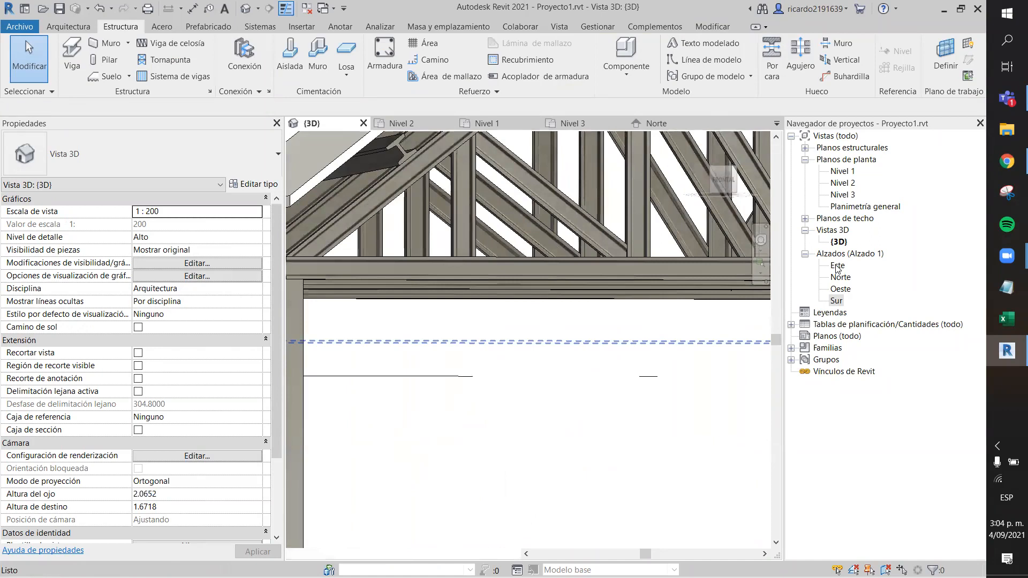
double_click(836, 301)
scroll(412, 224, up, 6)
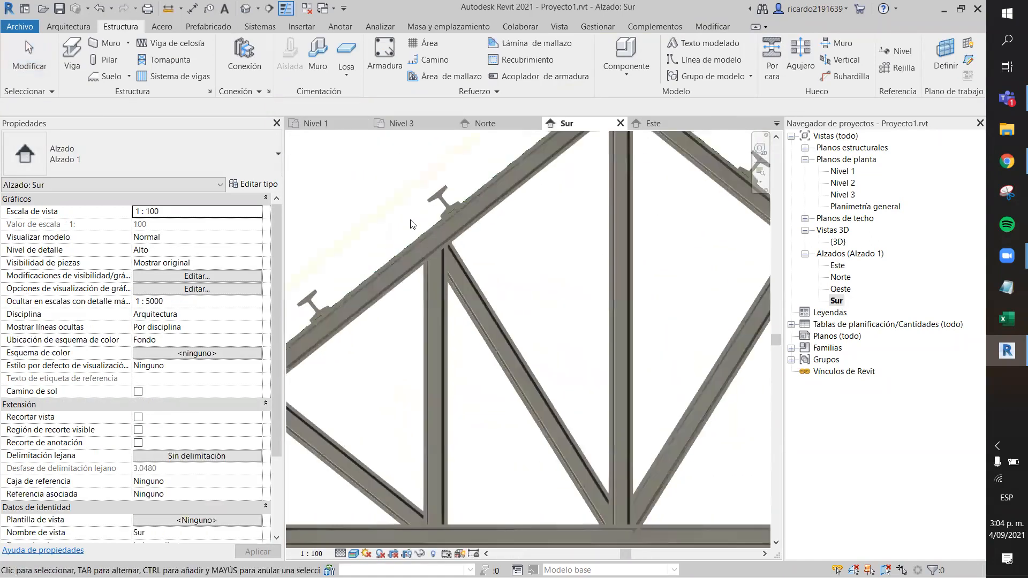
Step: Set the gable roof's base offset to -2.2350 in the Sur elevation and check its fit over the purlins
click(408, 216)
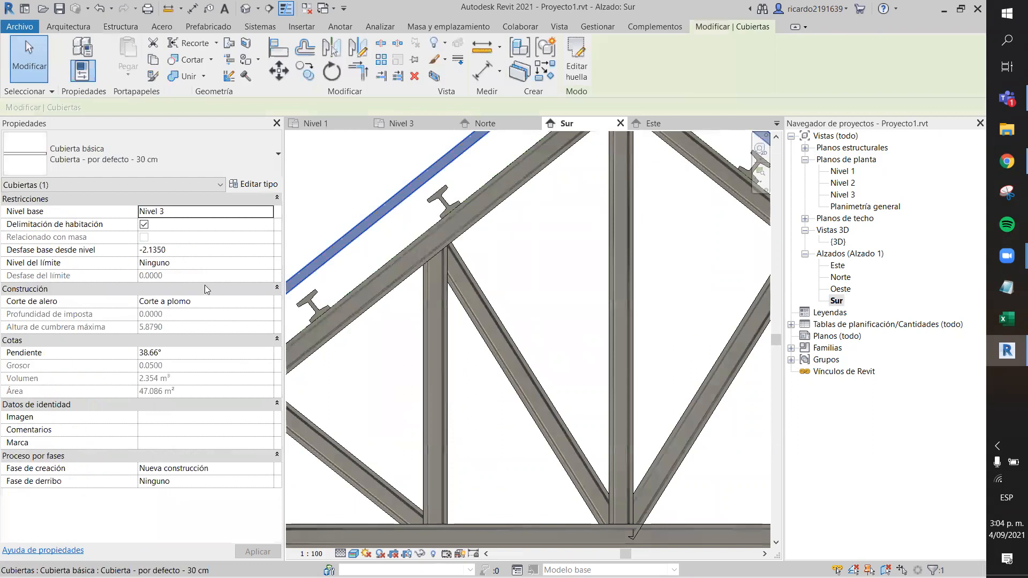
click(155, 250)
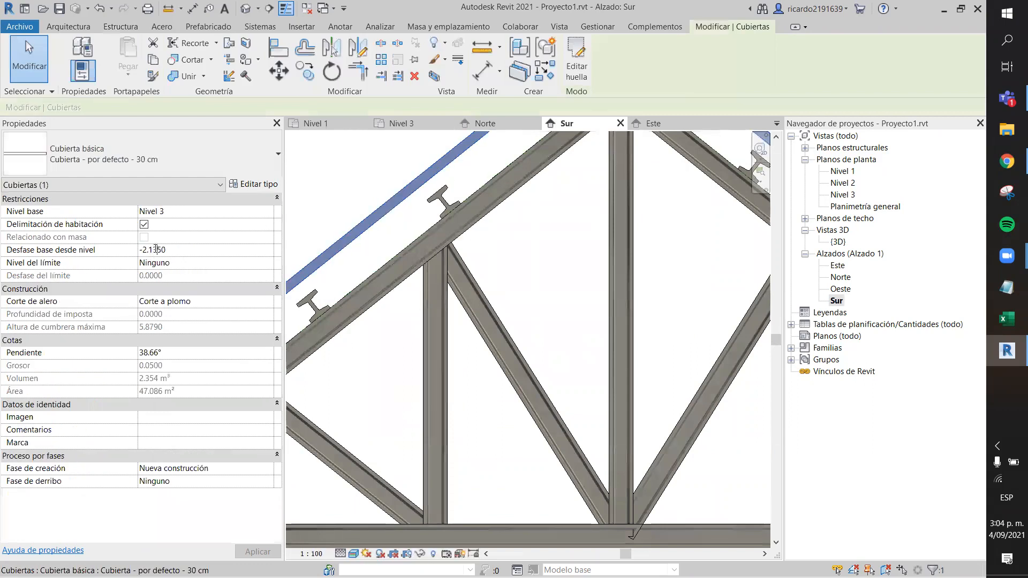
key(BackSpace)
text(23)
key(Return)
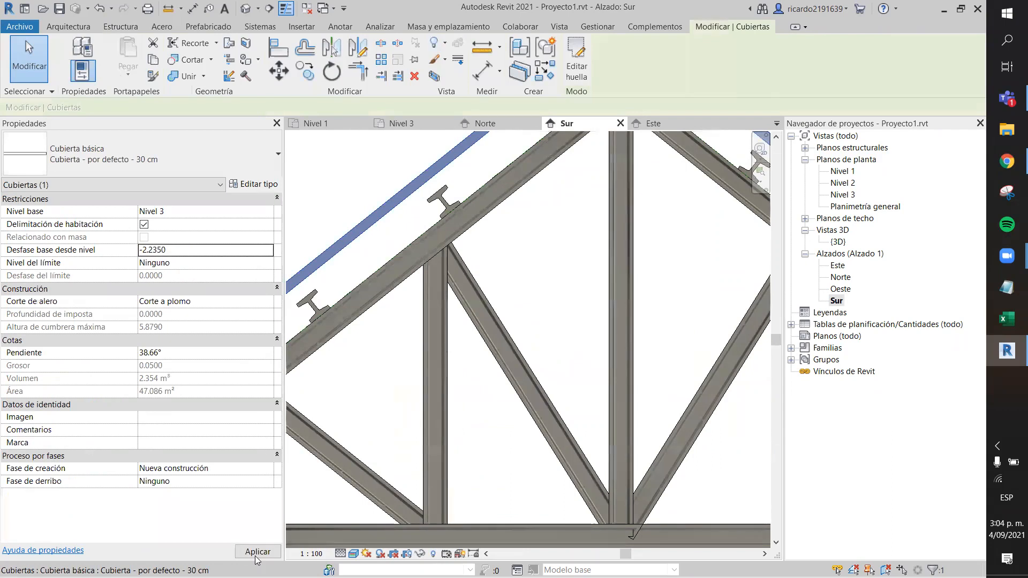
click(538, 306)
scroll(538, 307, down, 3)
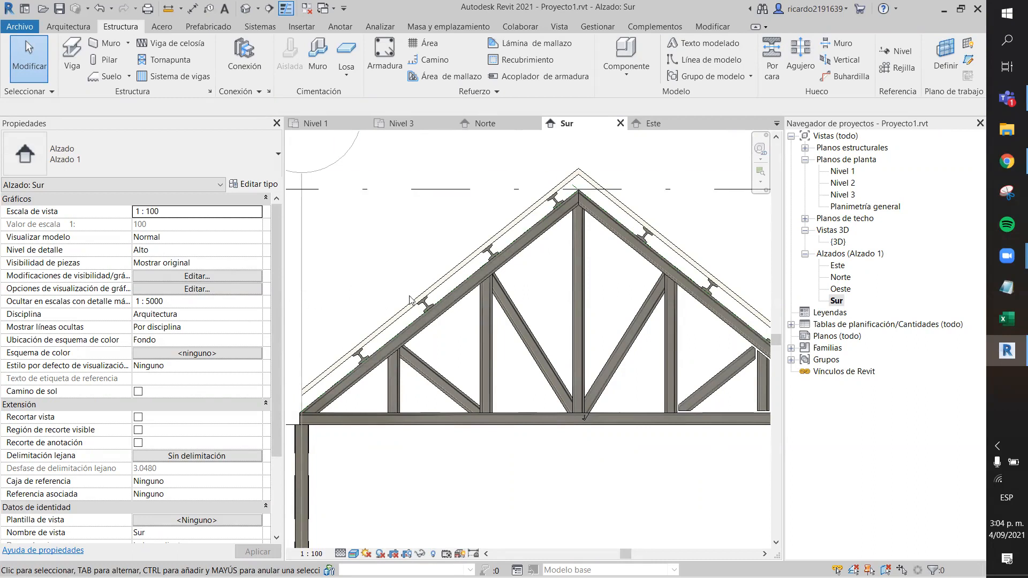
Step: Set the gable roof's base offset from its level to -2.1050
click(378, 332)
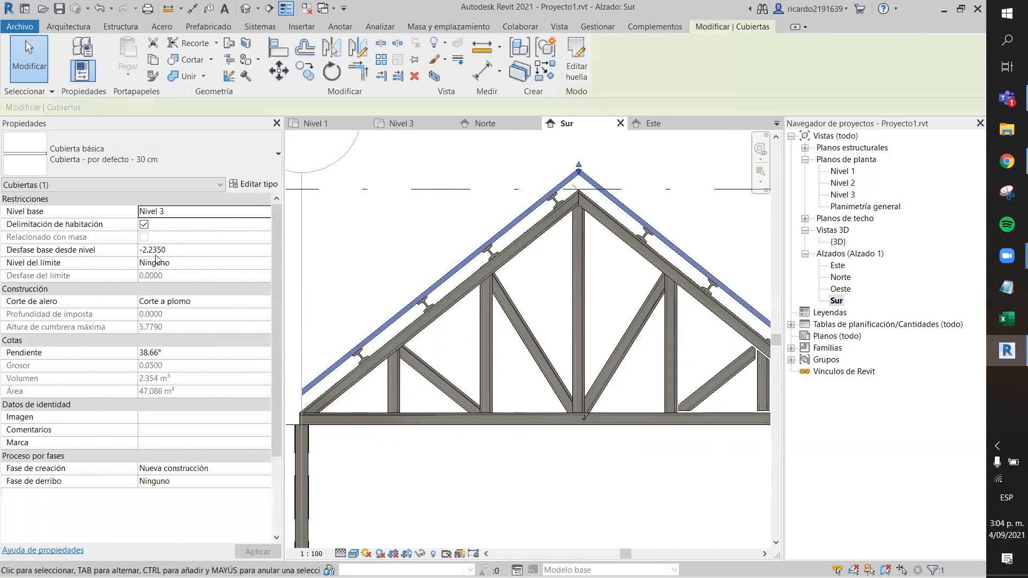
click(157, 250)
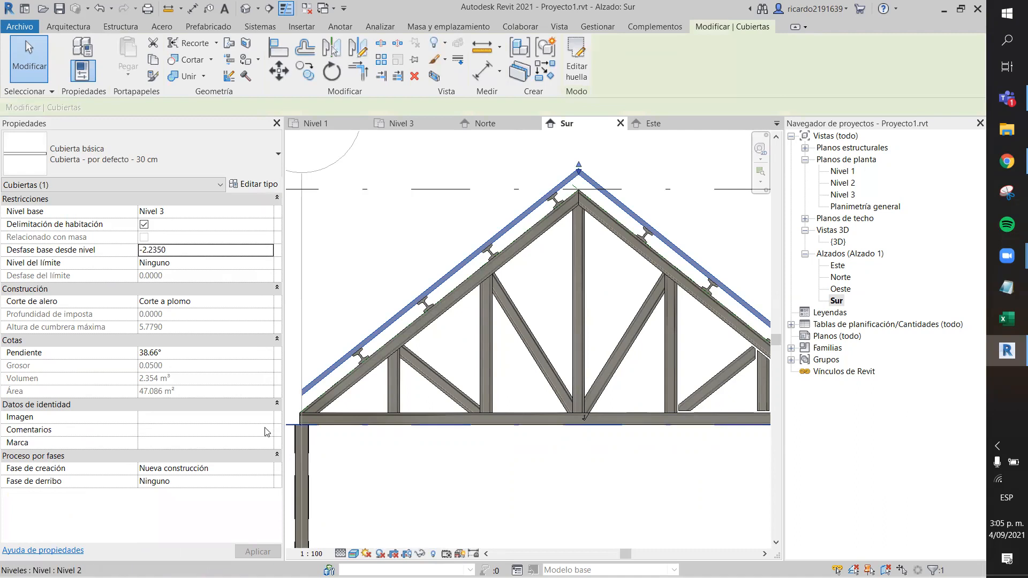
click(153, 251)
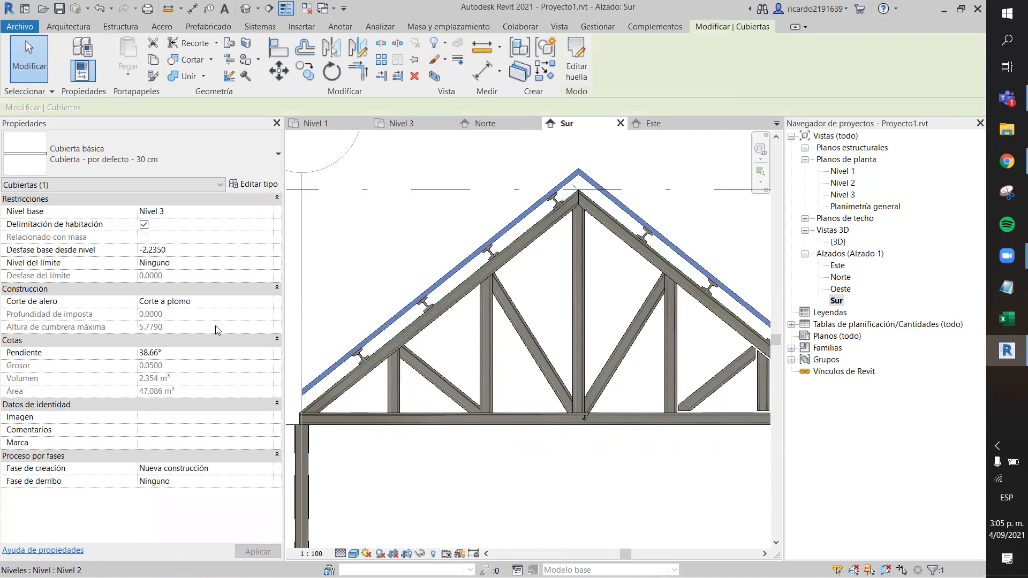
text(10)
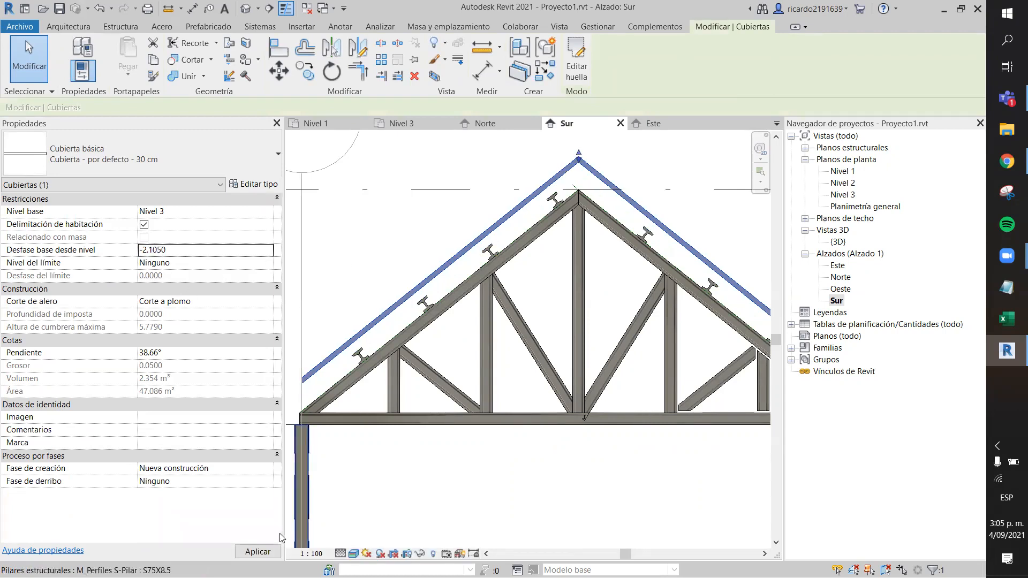
click(257, 551)
key(Escape)
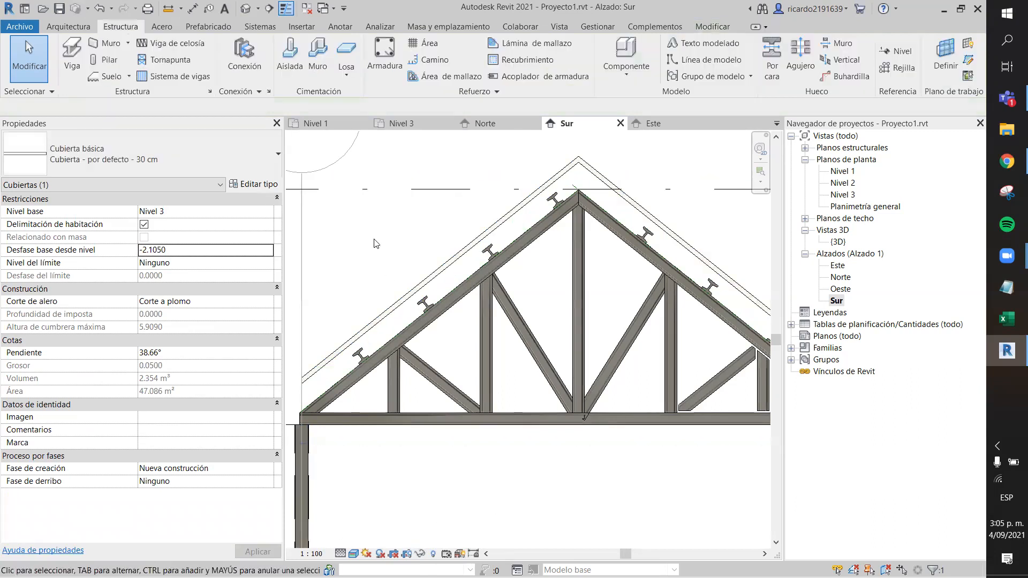
Step: Start a structural beam system in the 3D view and pick the left roof slope's face as its work plane
scroll(466, 443, down, 2)
scroll(466, 500, down, 1)
middle_drag(507, 513, 583, 545)
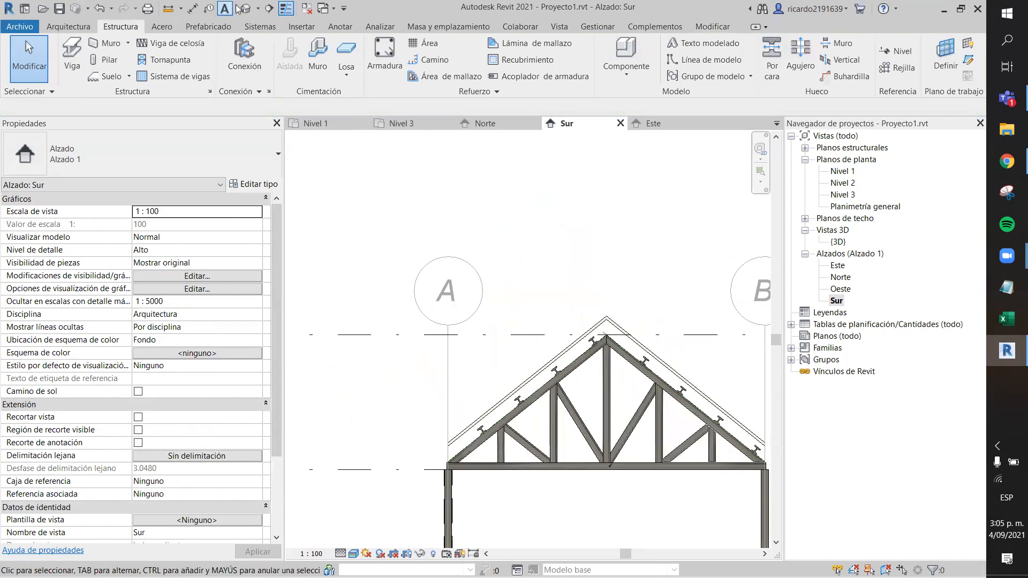
scroll(506, 375, down, 3)
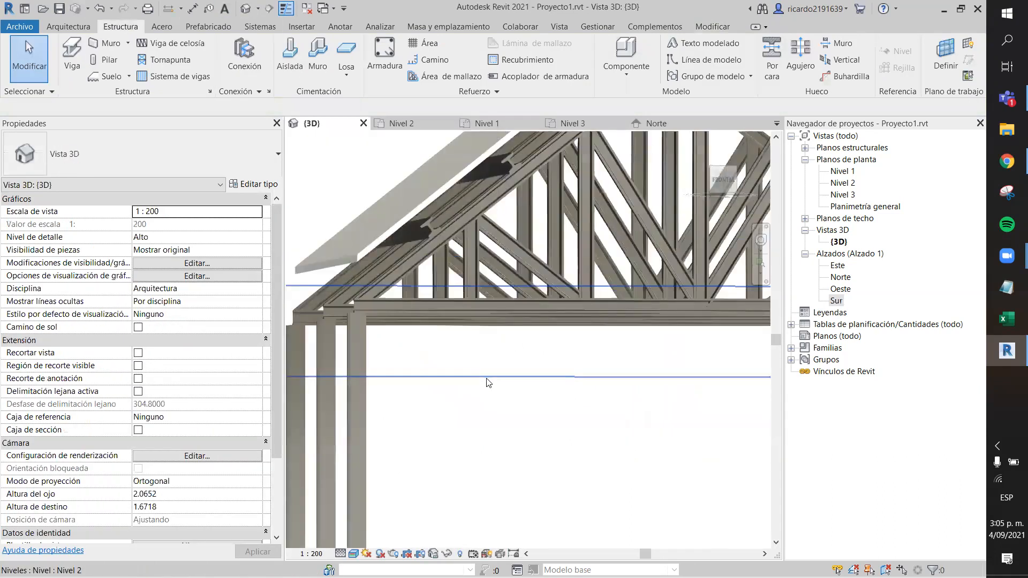
shift+middle_drag(526, 482, 587, 502)
scroll(560, 509, down, 2)
scroll(605, 484, down, 2)
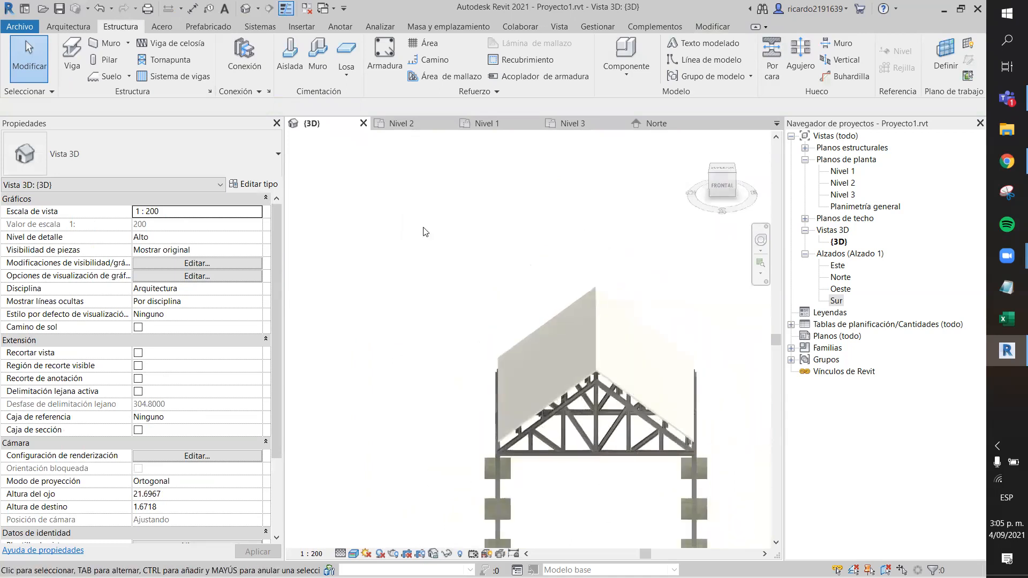
scroll(424, 232, up, 2)
shift+middle_drag(473, 266, 537, 267)
middle_drag(537, 266, 431, 165)
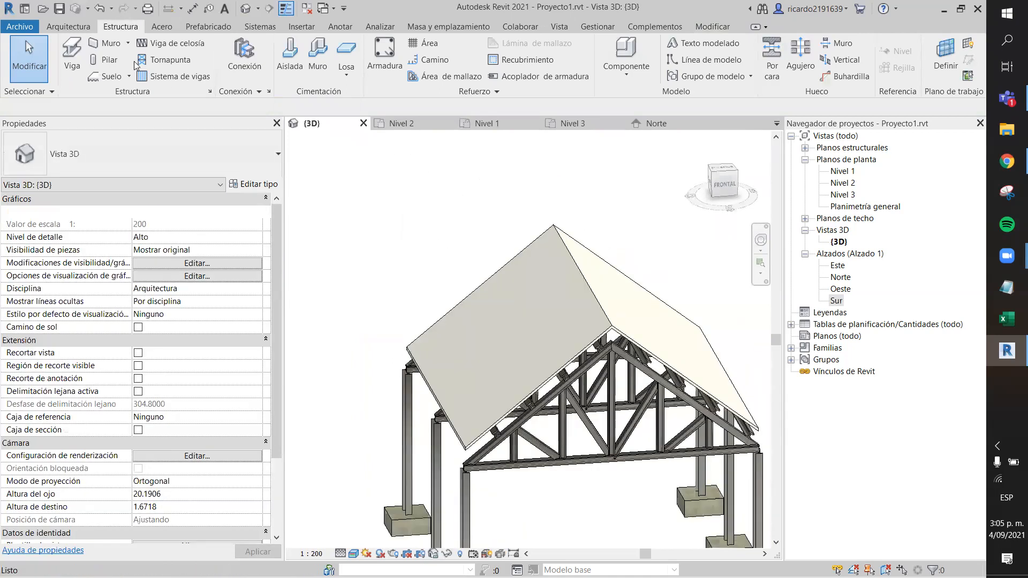
click(181, 75)
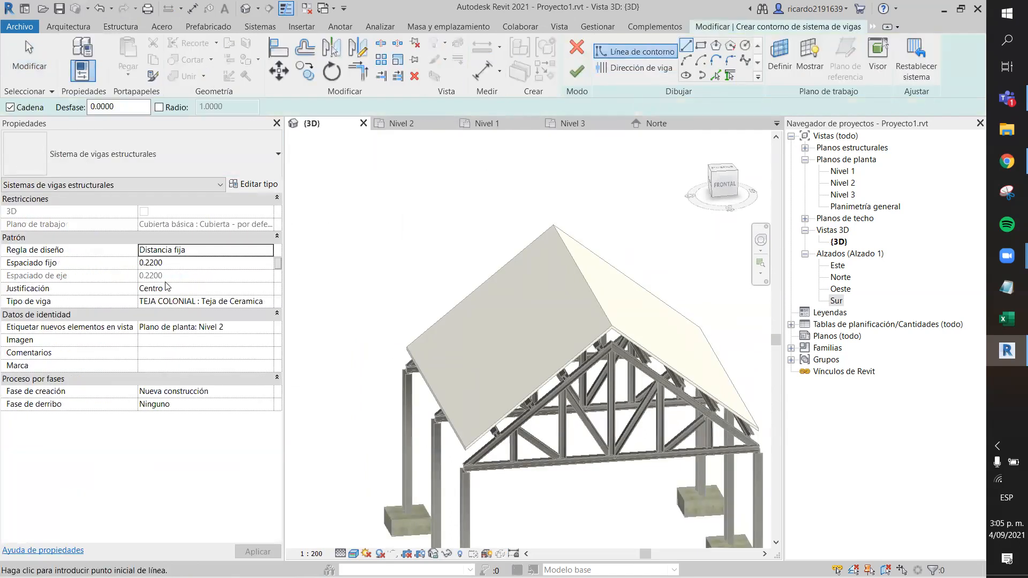
click(780, 54)
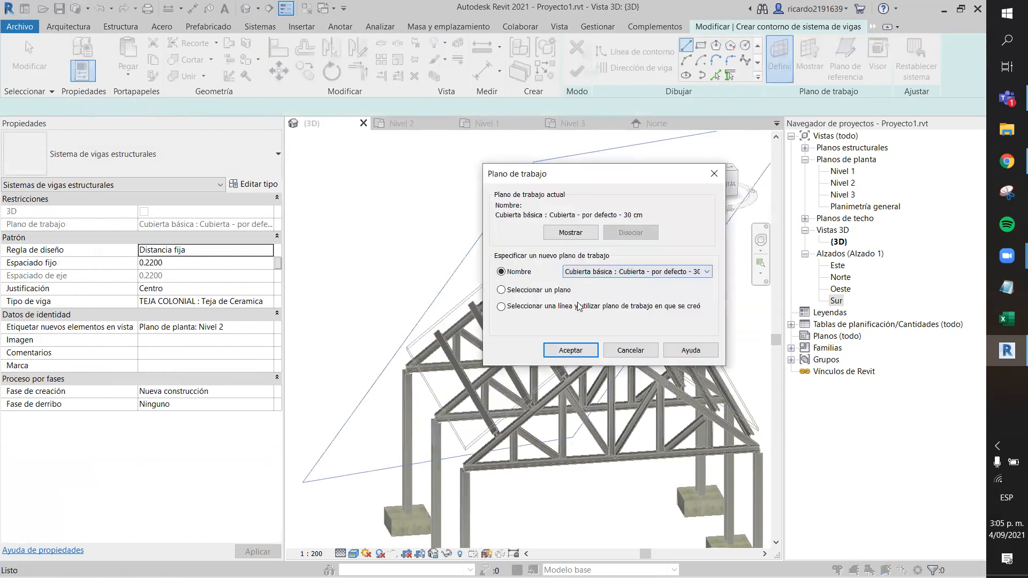
click(559, 349)
click(594, 341)
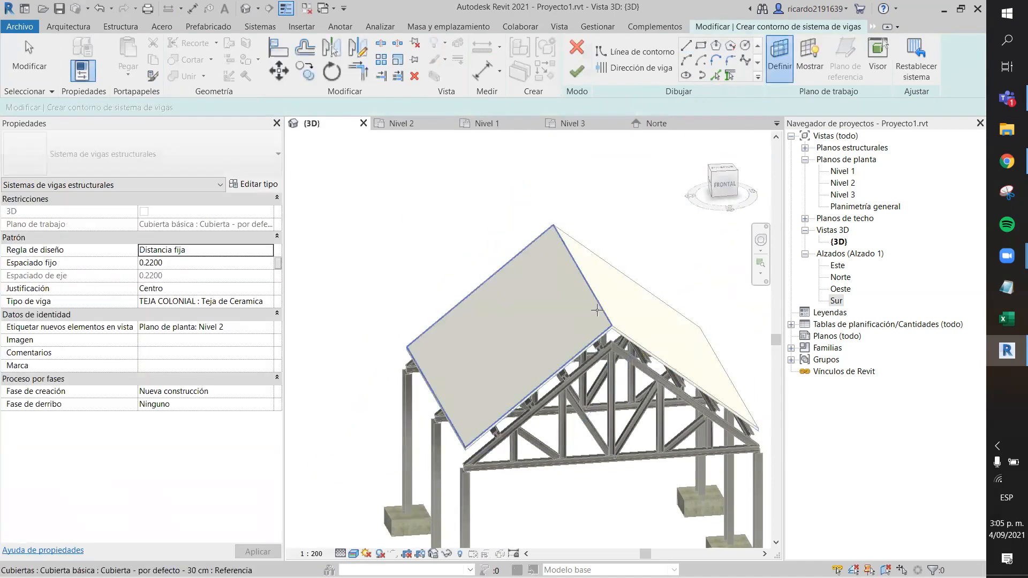
Step: Sketch a rectangular beam system boundary covering the left roof slope, from the rear ridge corner to the front eave corner
click(700, 45)
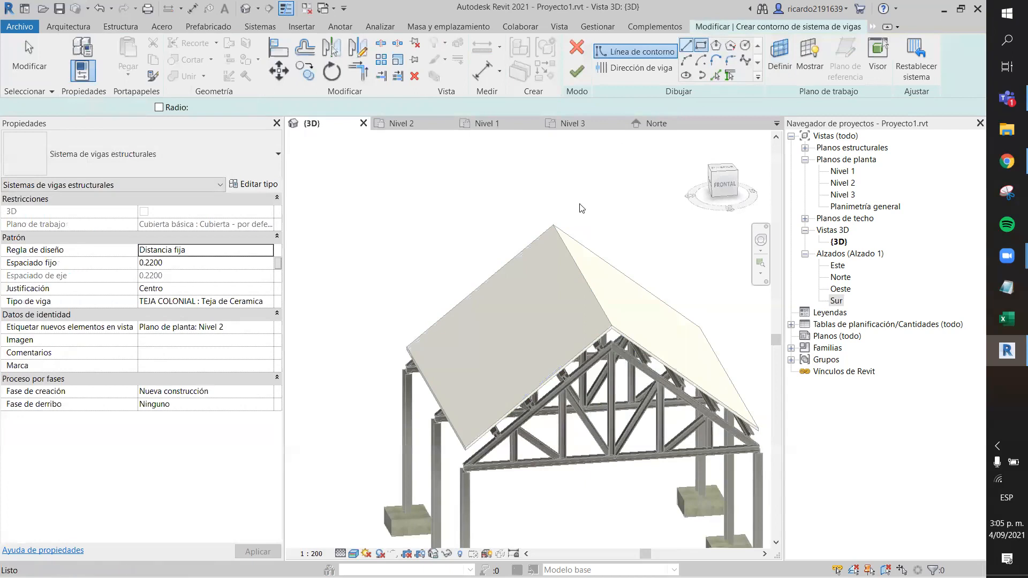
click(554, 227)
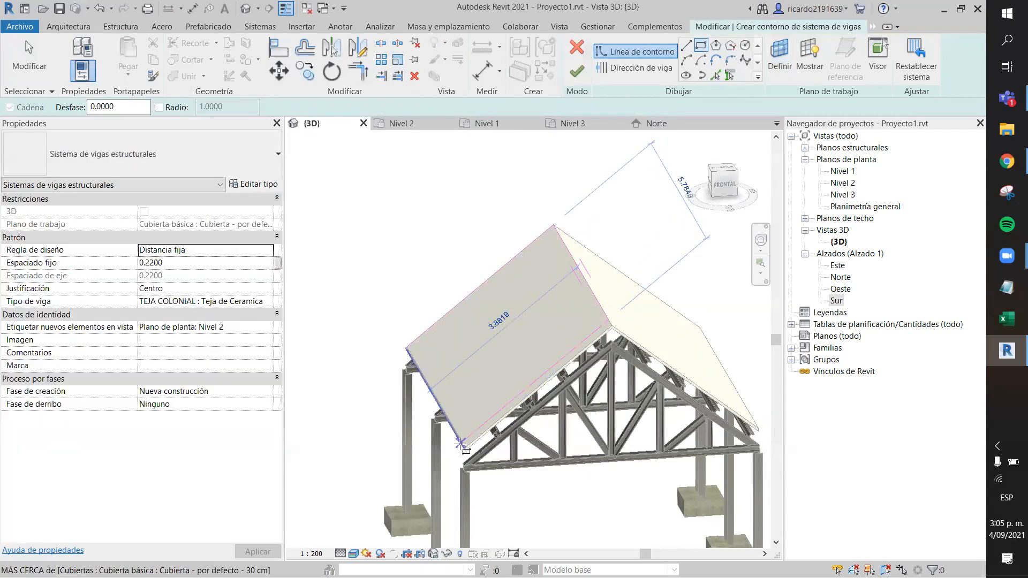
click(464, 446)
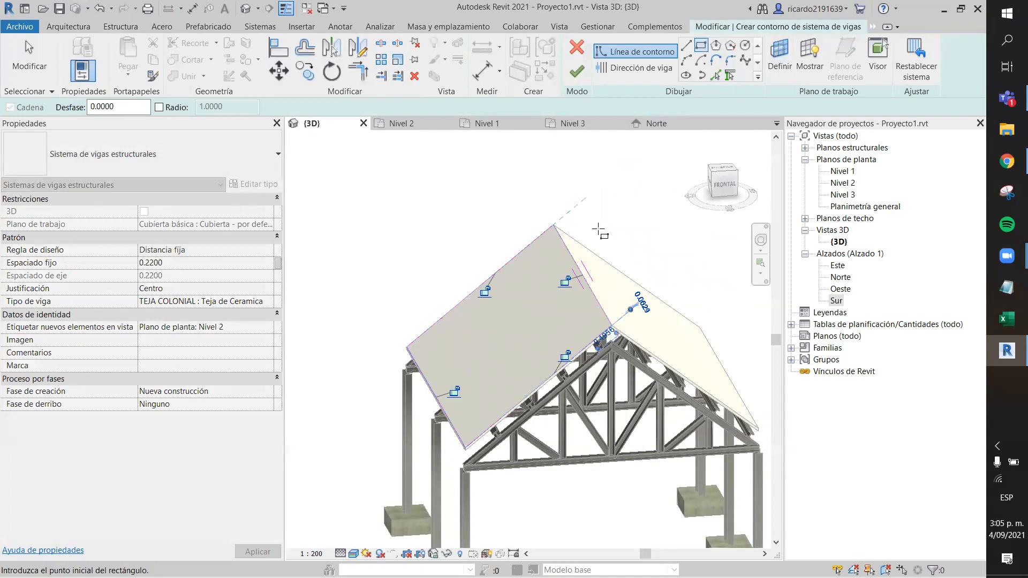
Step: Draw the beam direction from the eave up the slope, about 1.8 m long, and finish the colonial tile beam system
click(637, 67)
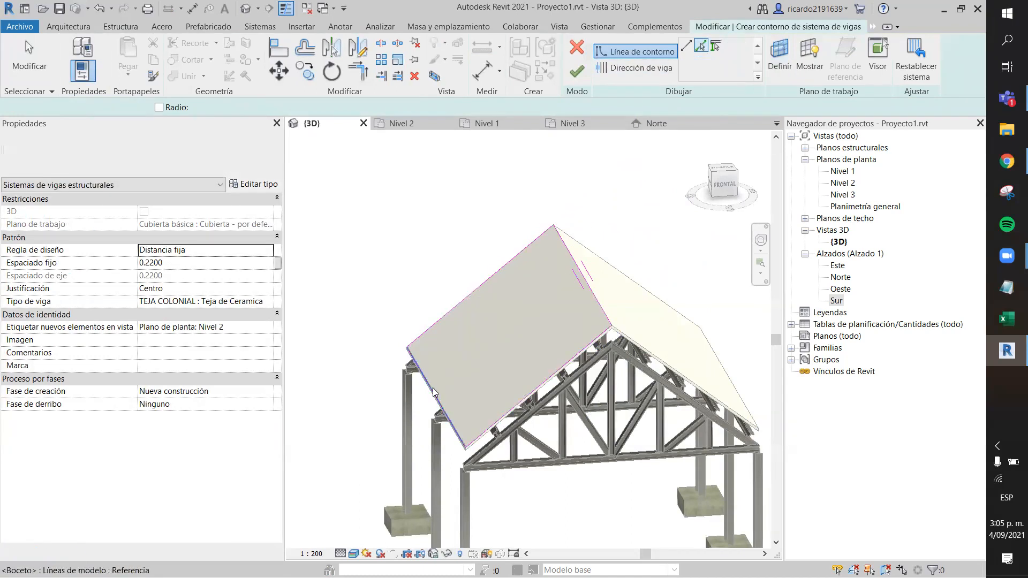
click(637, 67)
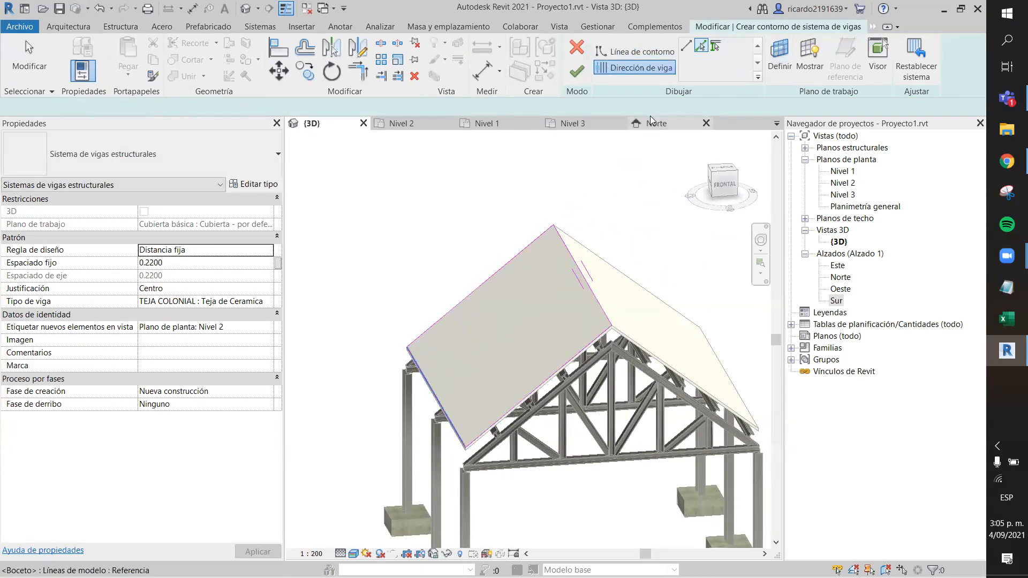
click(428, 384)
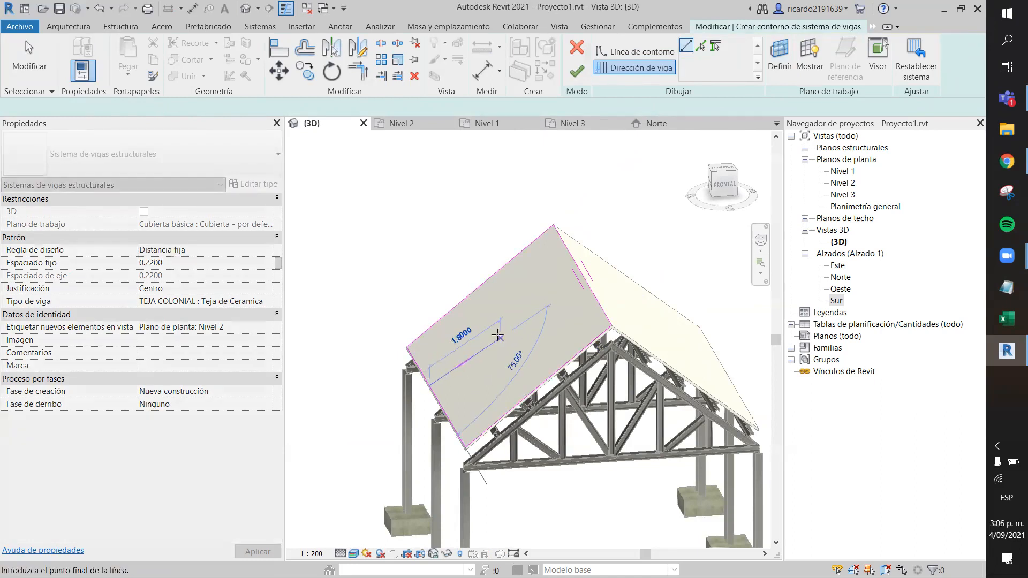
click(496, 328)
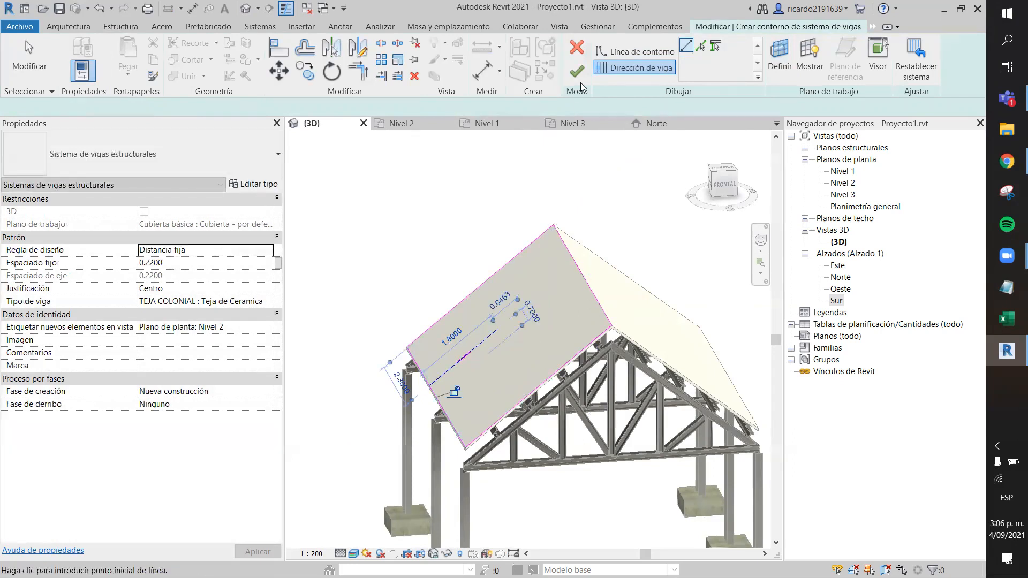
click(579, 78)
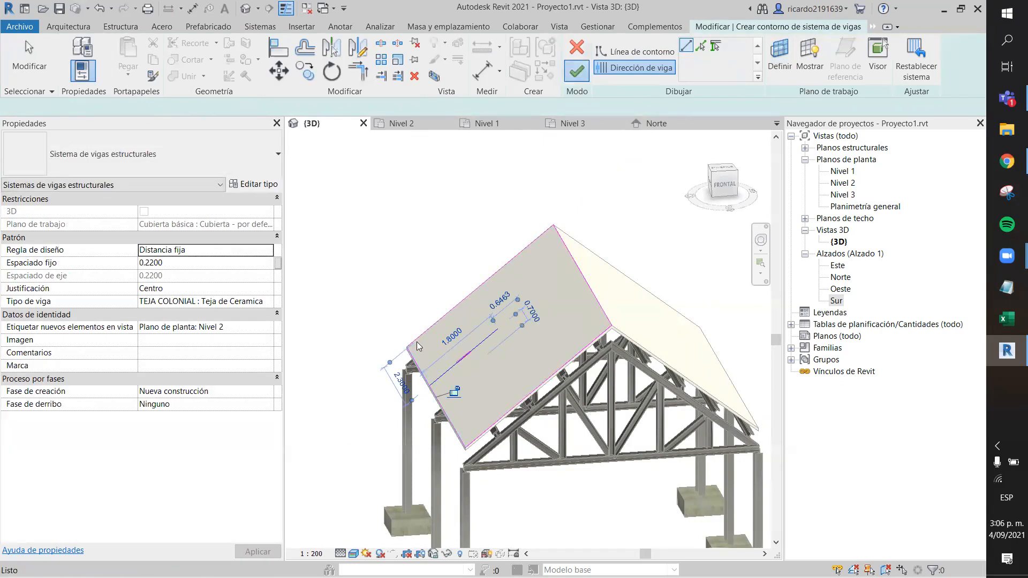
click(397, 230)
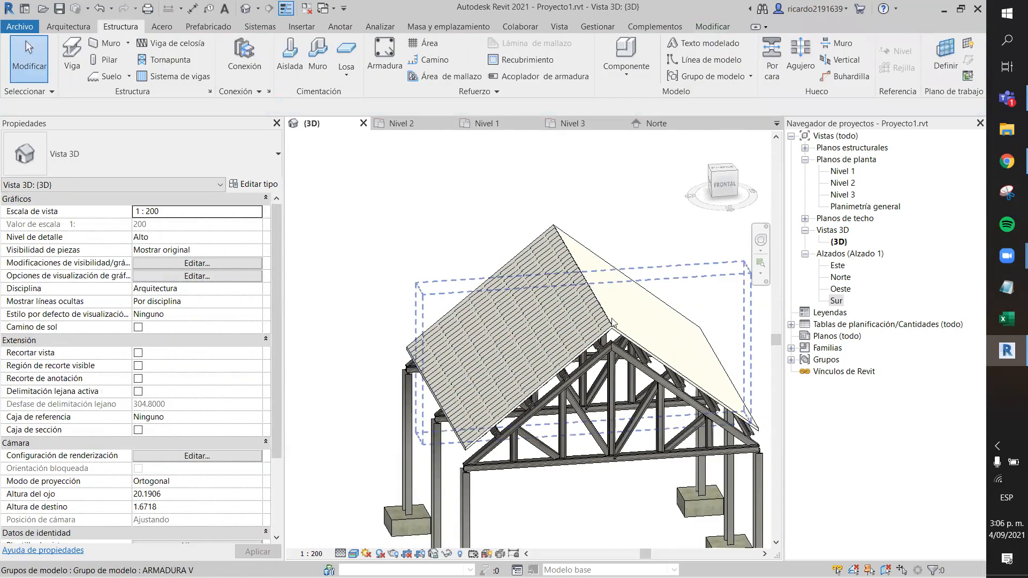
Step: Dissociate the colonial tile beam system from its roof work plane
scroll(611, 321, up, 4)
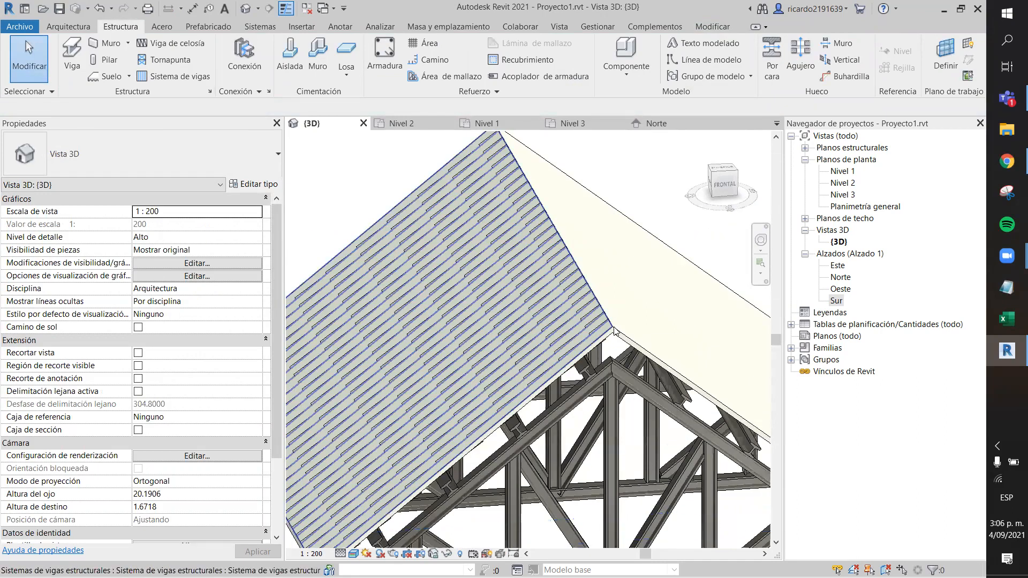
click(614, 332)
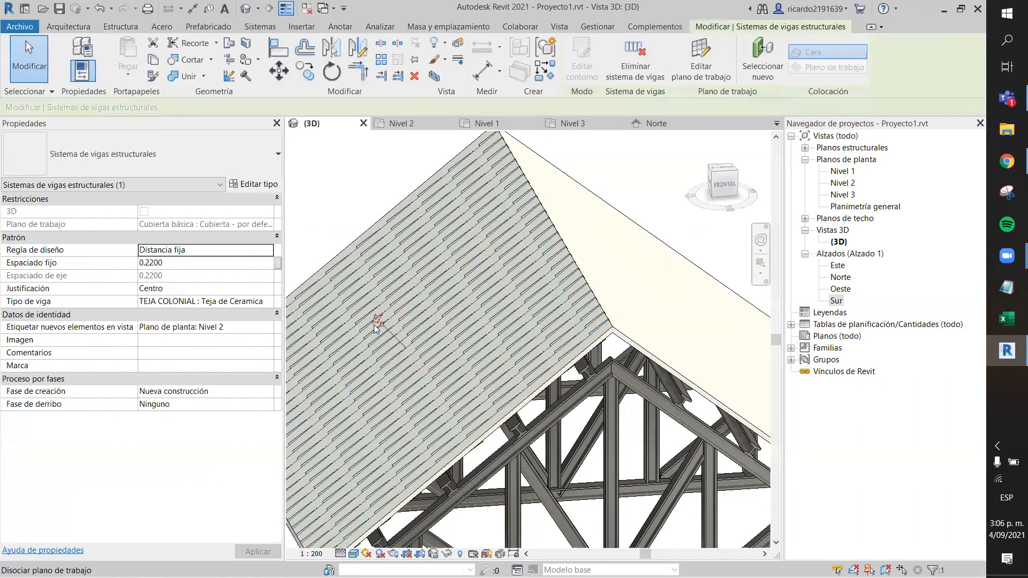
click(380, 322)
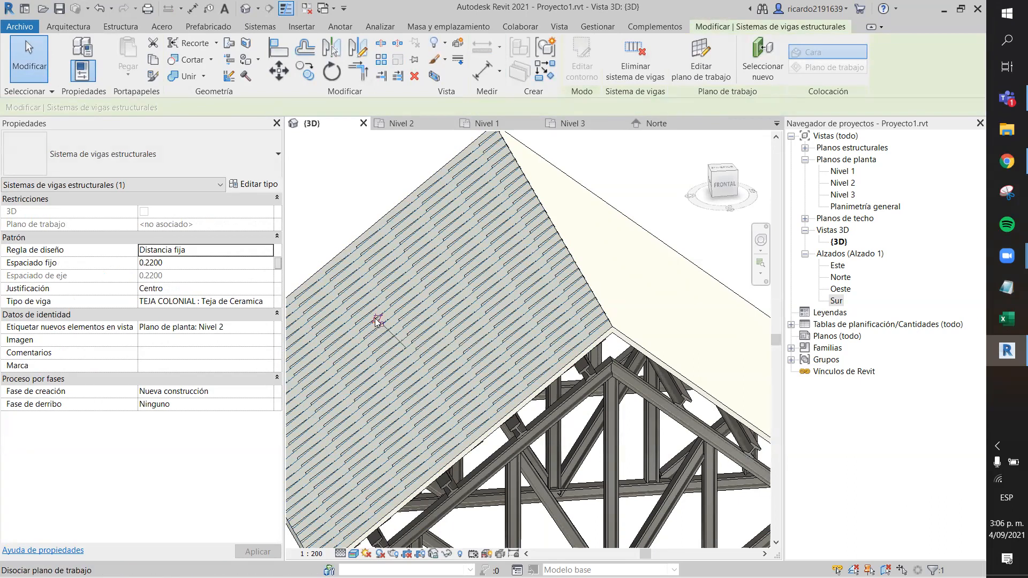
Step: Lower the gable roof beneath the detached tiles by setting its base offset to -2.2350
click(639, 348)
click(172, 250)
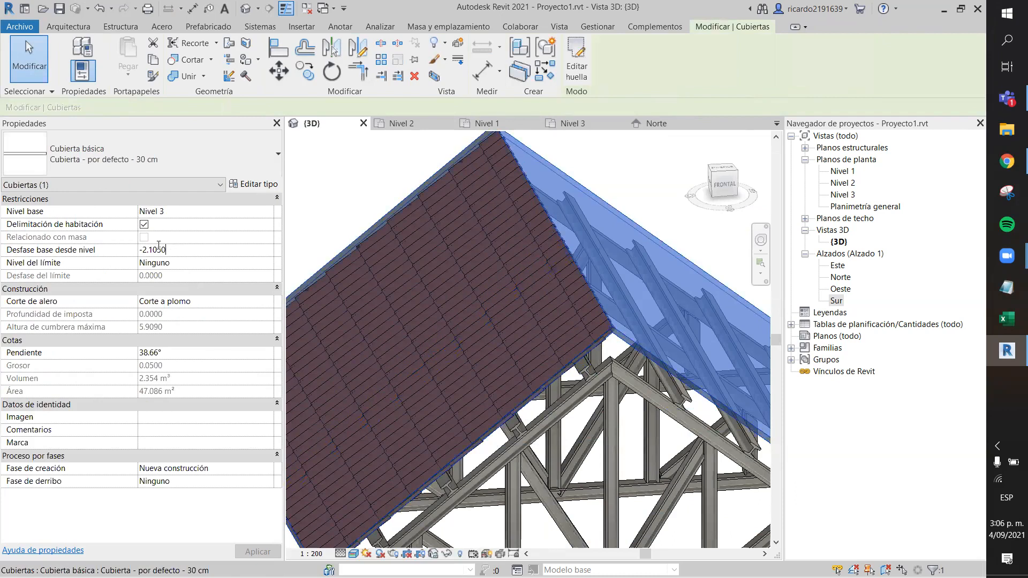
key(BackSpace)
key(BackSpace)
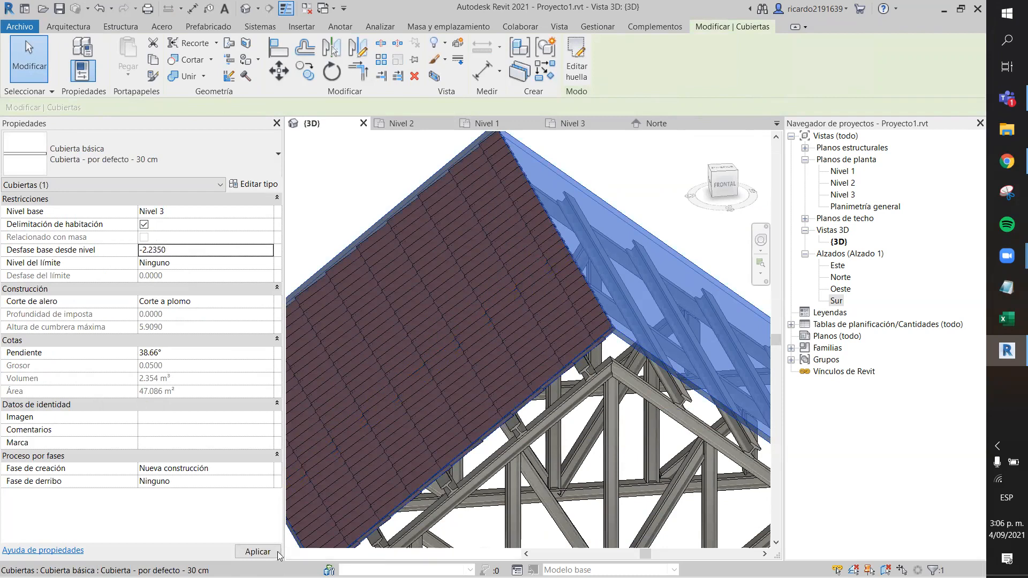
click(265, 552)
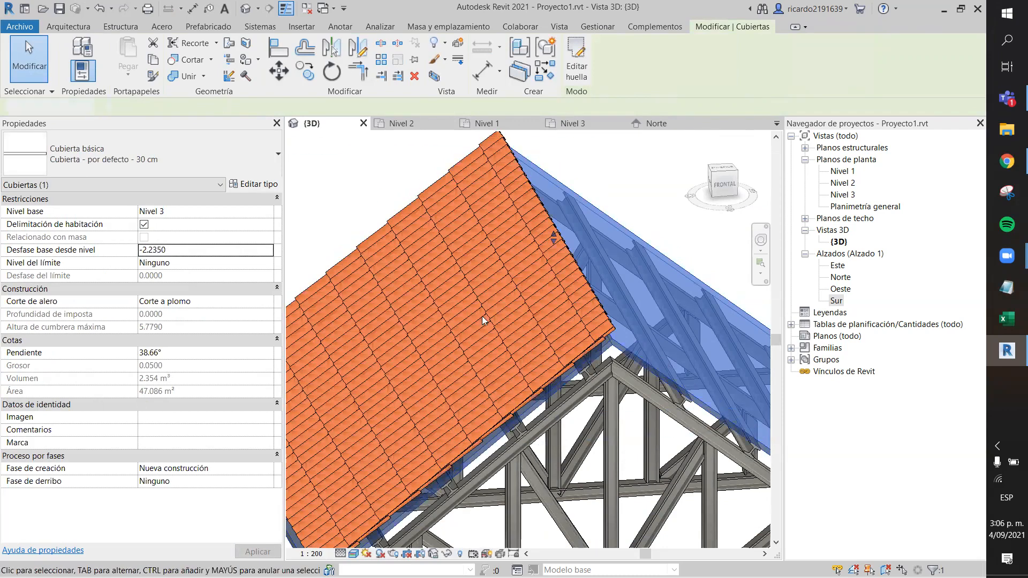
Step: Examine how the tiles and roof sit over the trusses at the eave, and inspect the untiled slope
click(641, 435)
scroll(612, 419, down, 2)
scroll(340, 314, down, 1)
middle_drag(351, 259, 353, 181)
shift+middle_drag(560, 463, 584, 497)
scroll(483, 431, up, 2)
scroll(509, 414, down, 2)
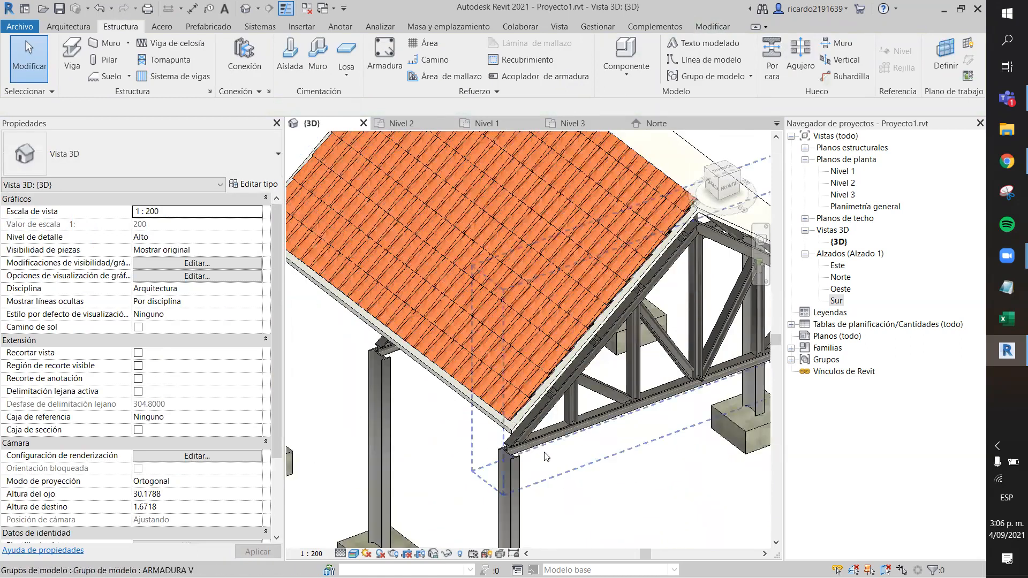
shift+middle_drag(586, 511, 595, 452)
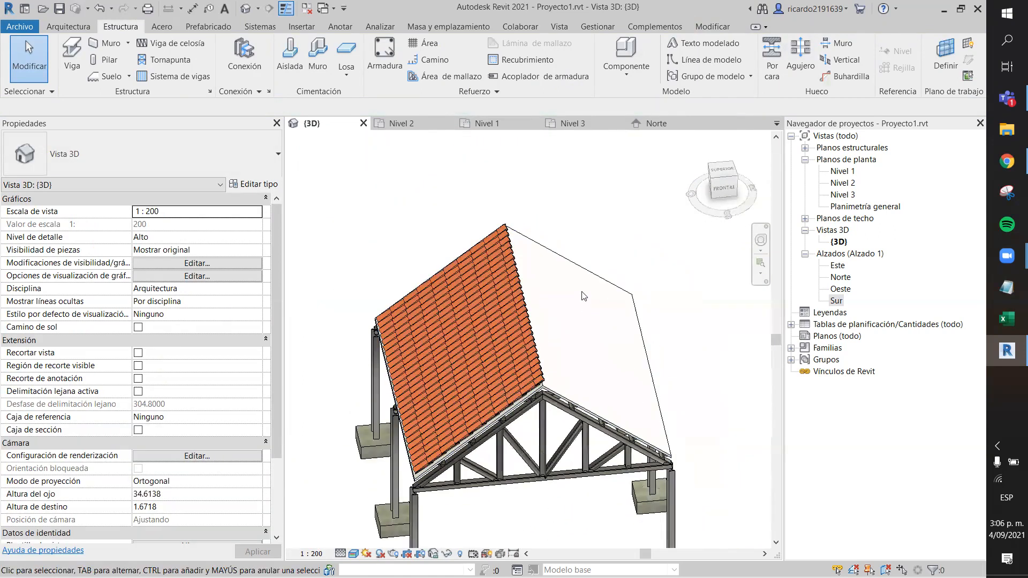
middle_drag(583, 196, 492, 173)
shift+middle_drag(631, 375, 507, 401)
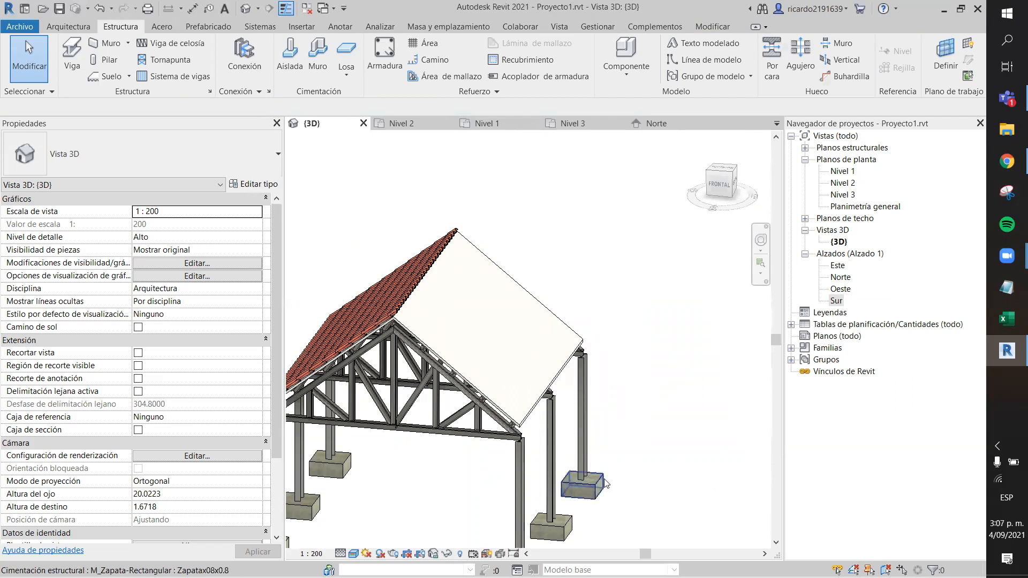
middle_drag(685, 448, 735, 406)
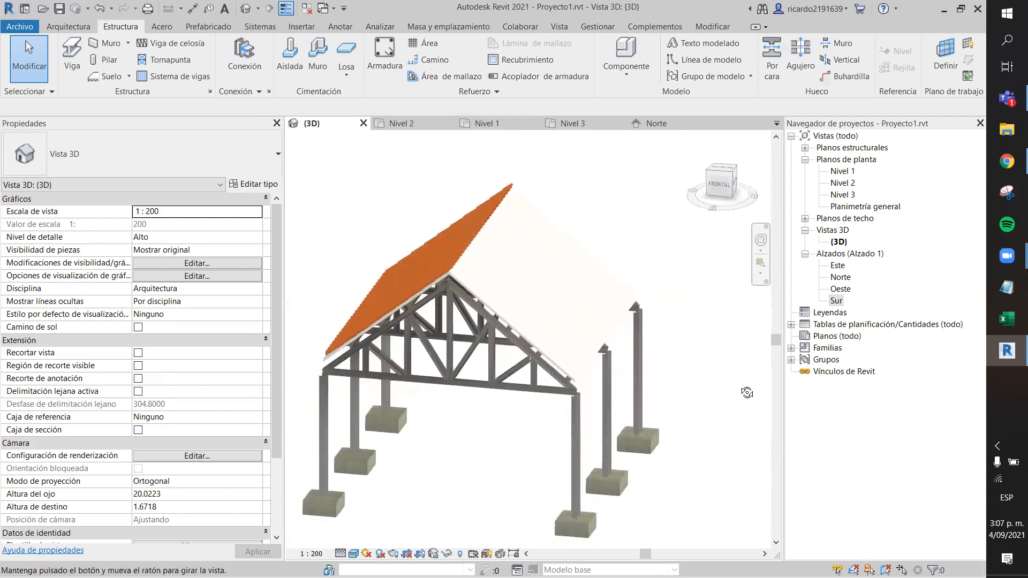
Step: Raise the gable roof by setting its base offset from Nivel 3 to -2.1050
click(720, 183)
scroll(488, 303, up, 5)
scroll(514, 471, down, 3)
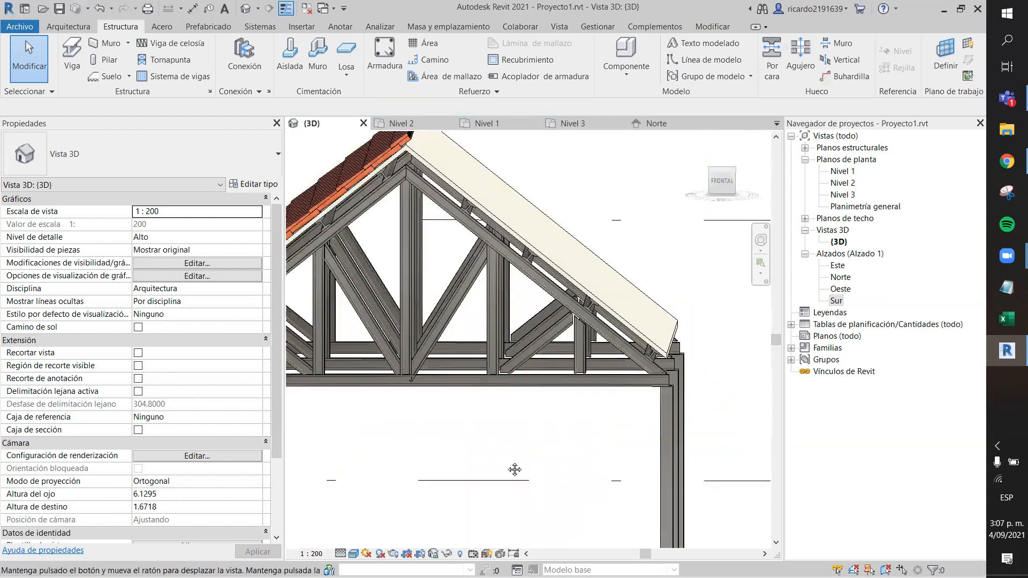
click(589, 282)
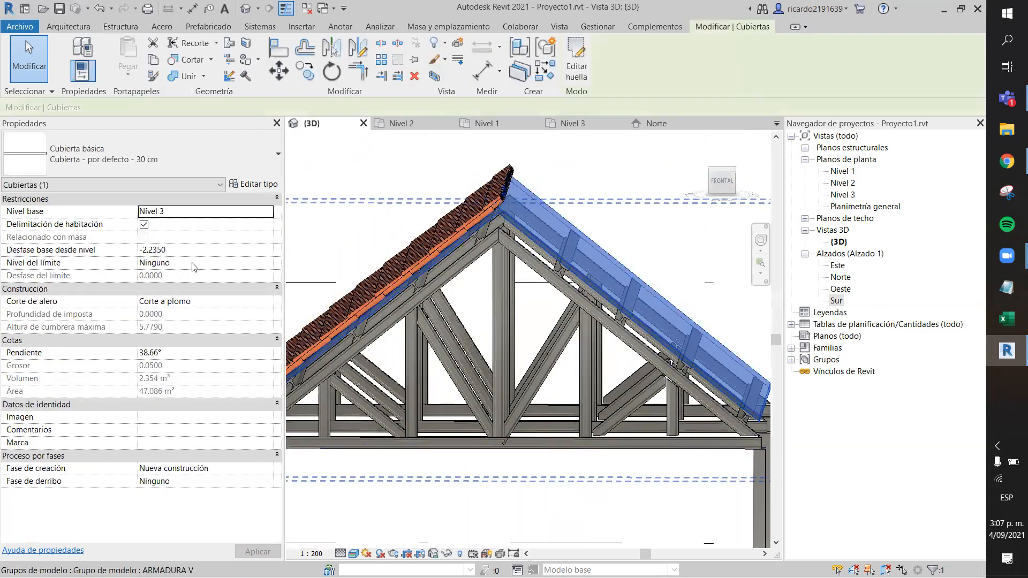
click(158, 250)
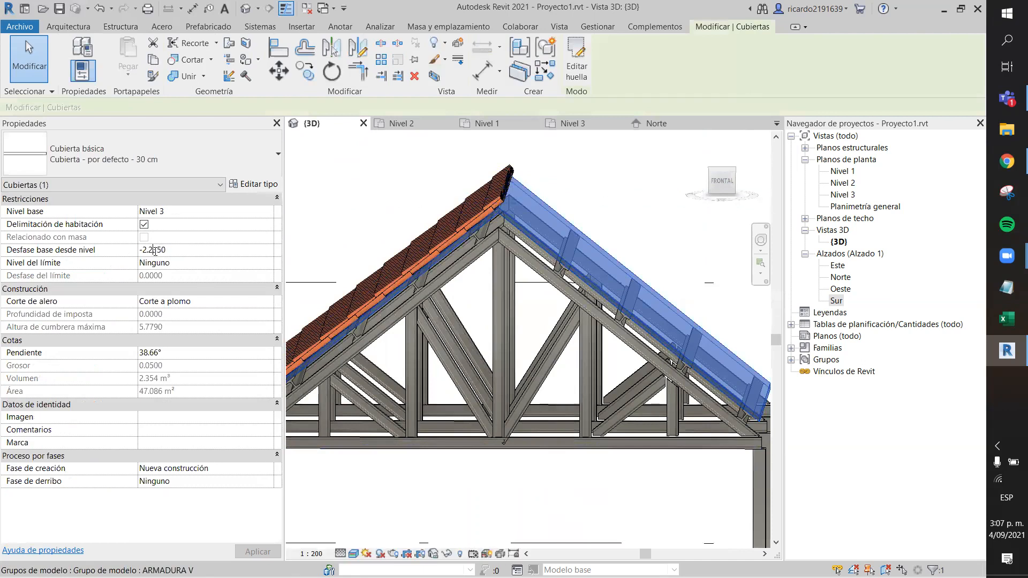
key(BackSpace)
key(BackSpace)
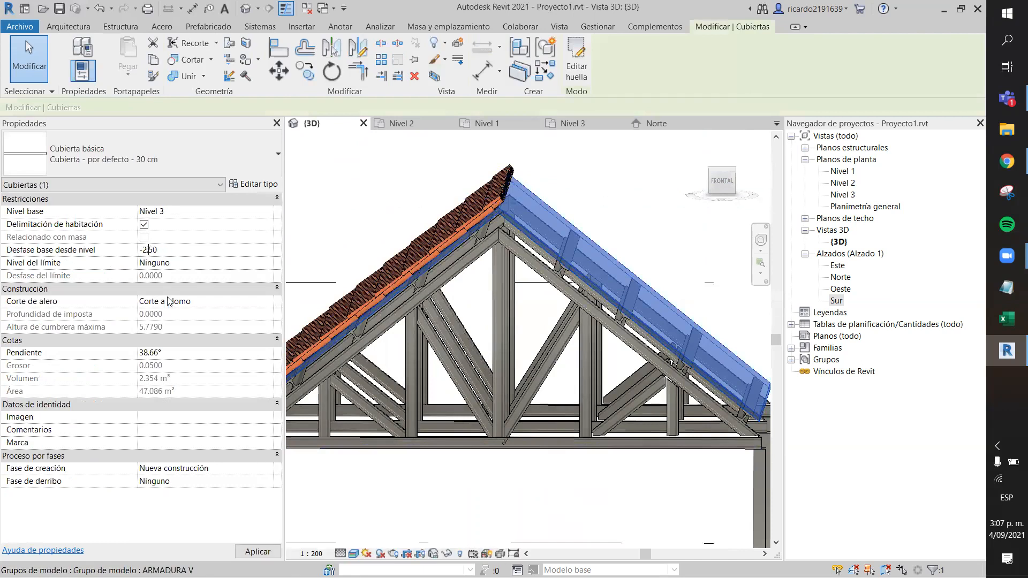
click(257, 552)
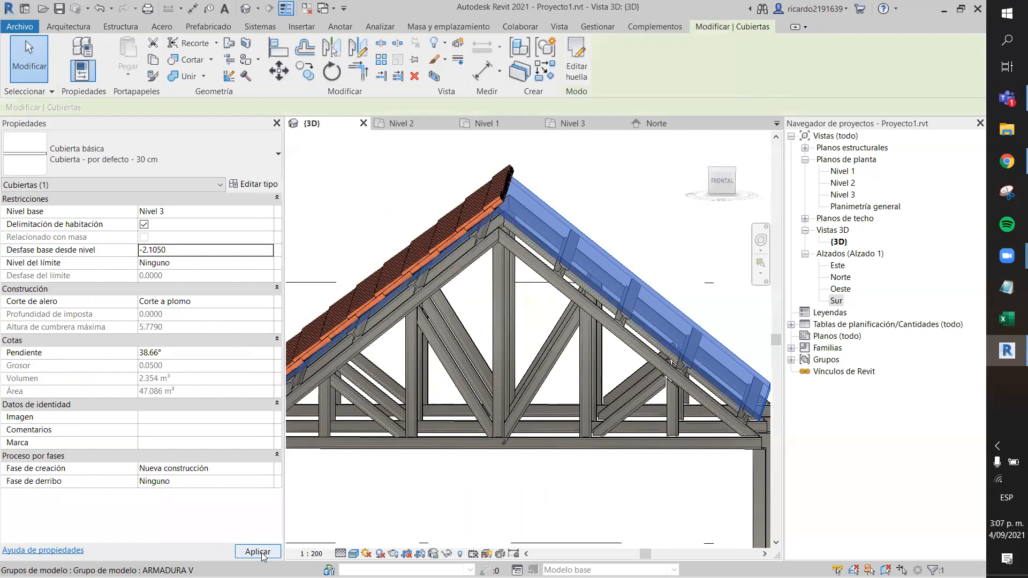
click(482, 496)
Step: Start a structural beam system and define the untiled roof slope as its work plane
scroll(321, 188, down, 2)
middle_drag(432, 467, 495, 381)
middle_drag(693, 282, 713, 293)
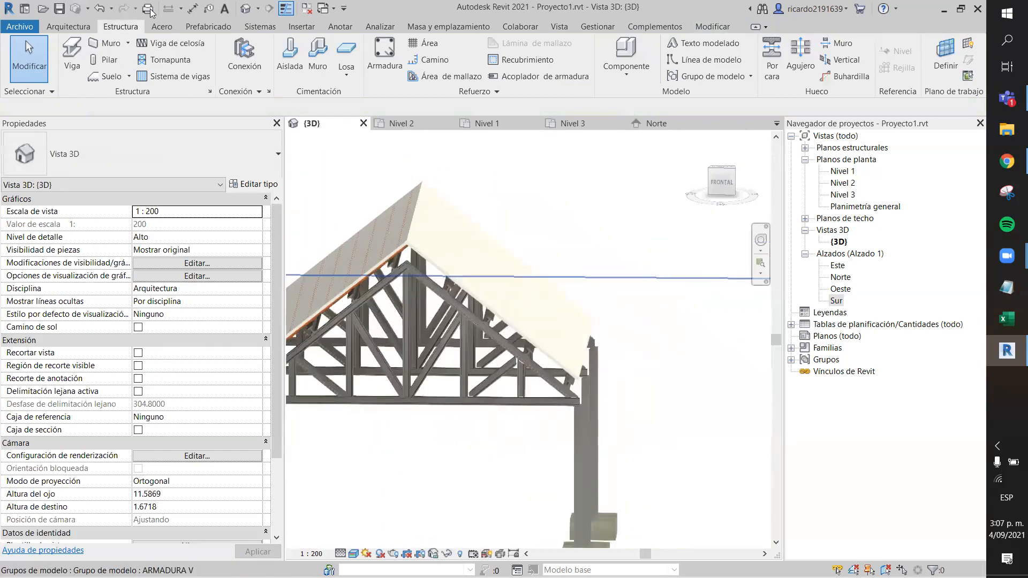
click(181, 76)
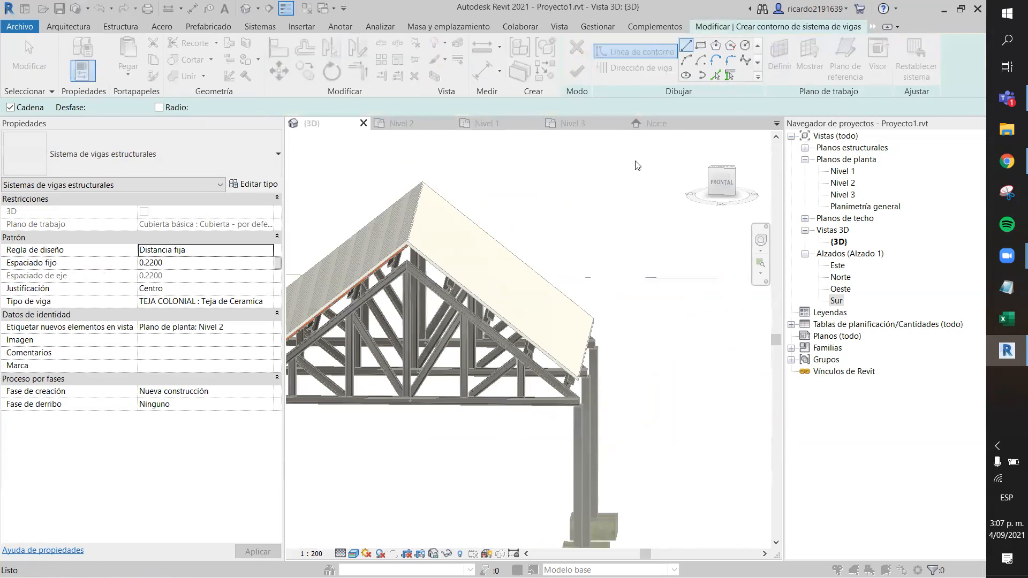
click(540, 290)
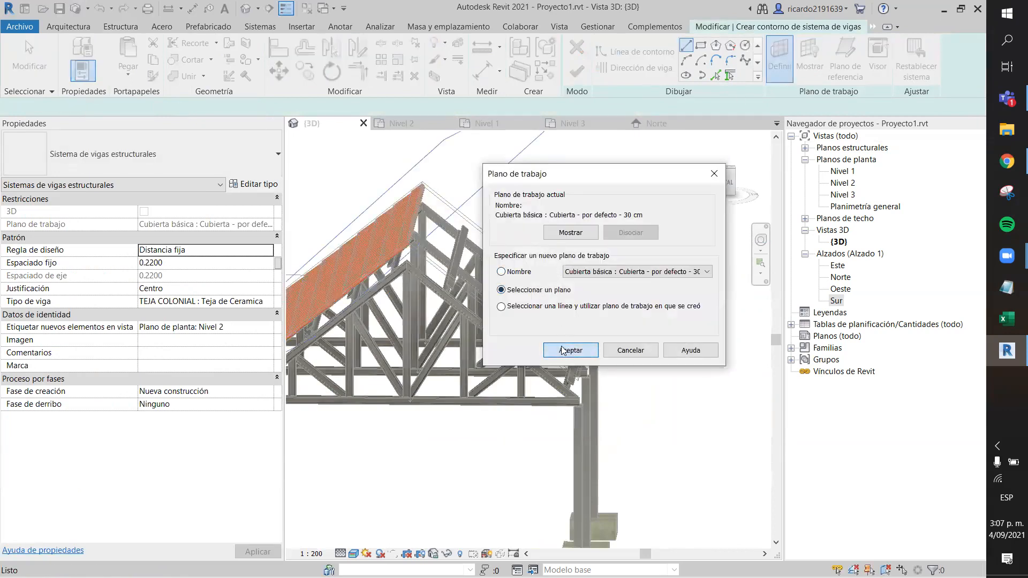
click(568, 350)
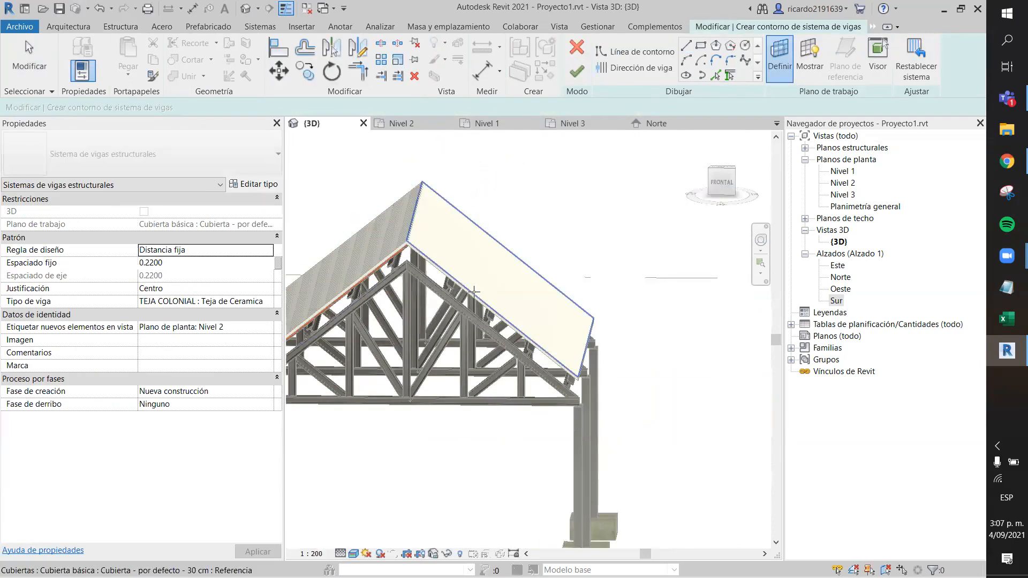
click(477, 290)
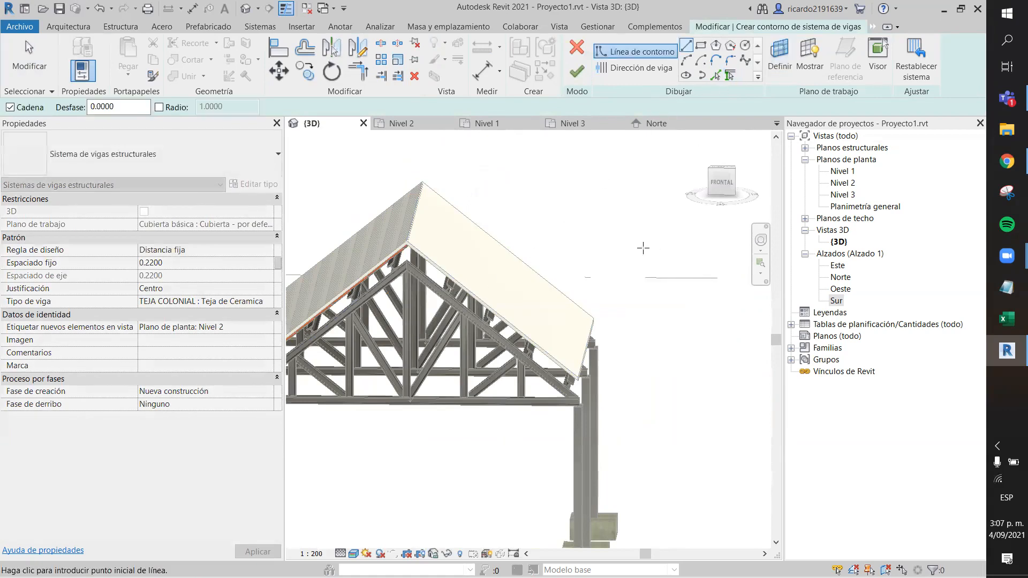
Step: Outline the beam system with a rectangle from the ridge corner to the opposite eave corner, about 3.8 m down the slope
scroll(645, 252, down, 2)
shift+middle_drag(649, 257, 607, 267)
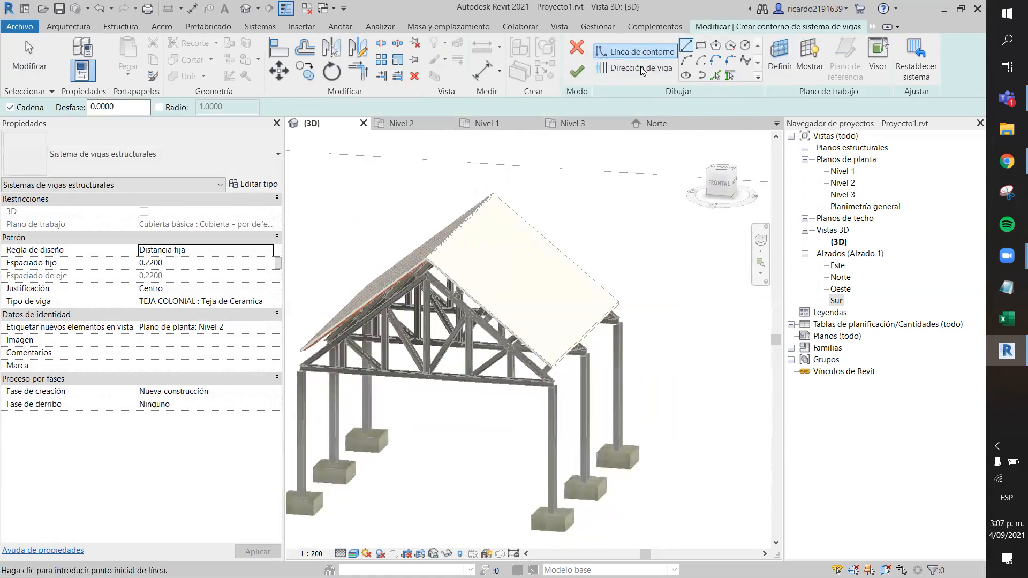
click(701, 45)
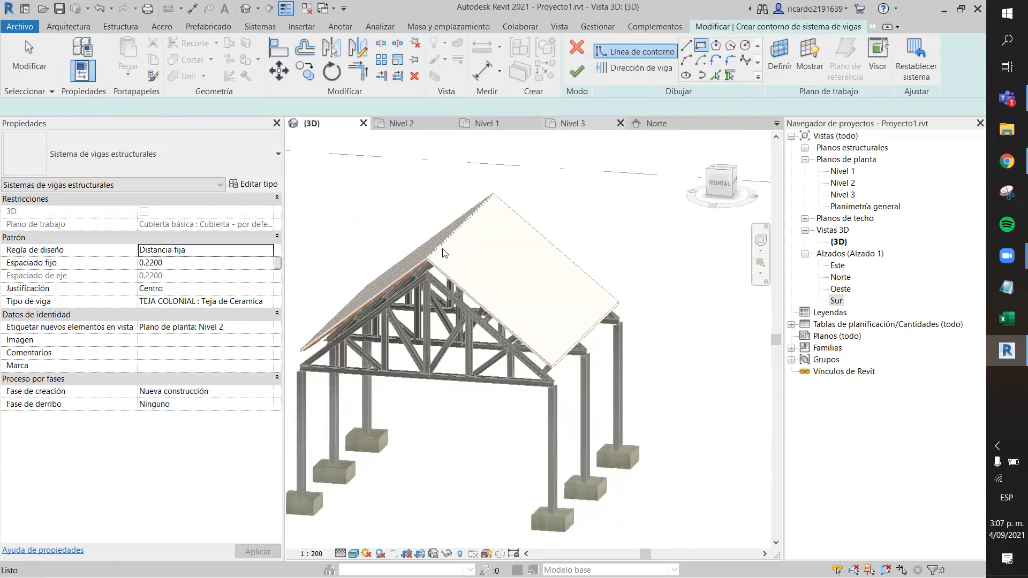
scroll(434, 260, up, 4)
scroll(434, 261, up, 2)
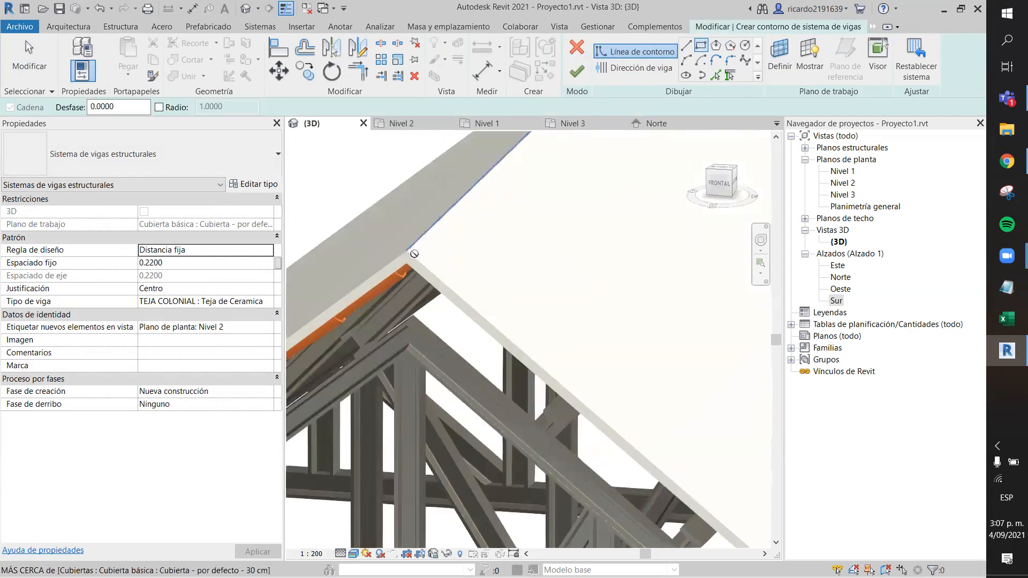
click(413, 255)
key(Escape)
click(698, 46)
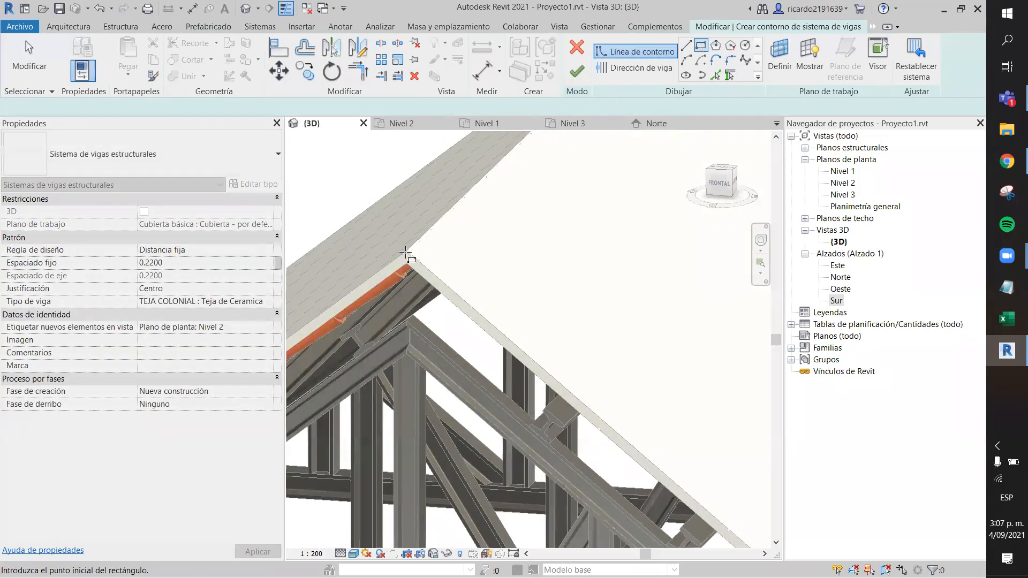
click(409, 250)
scroll(476, 255, down, 5)
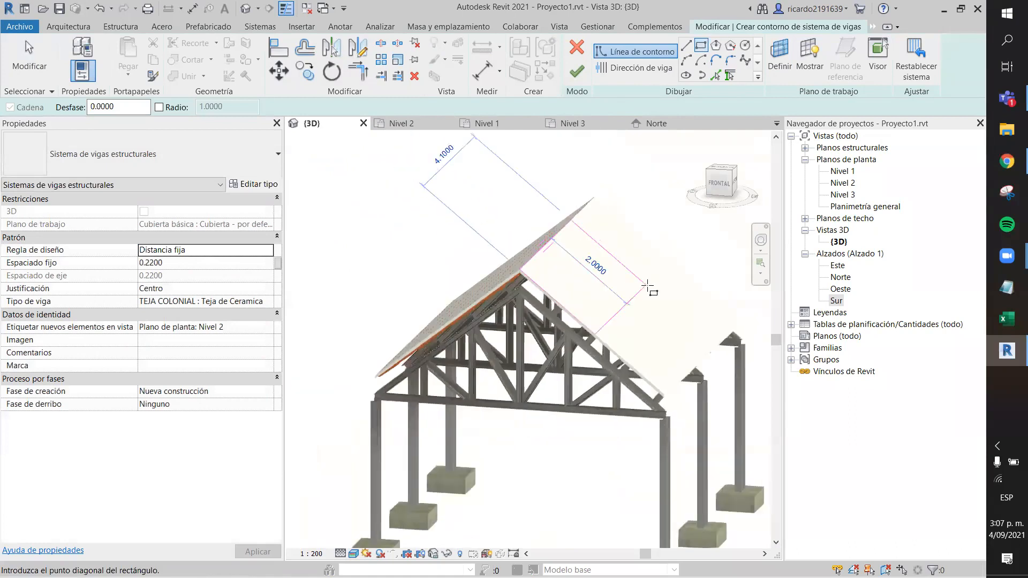
scroll(579, 333, up, 2)
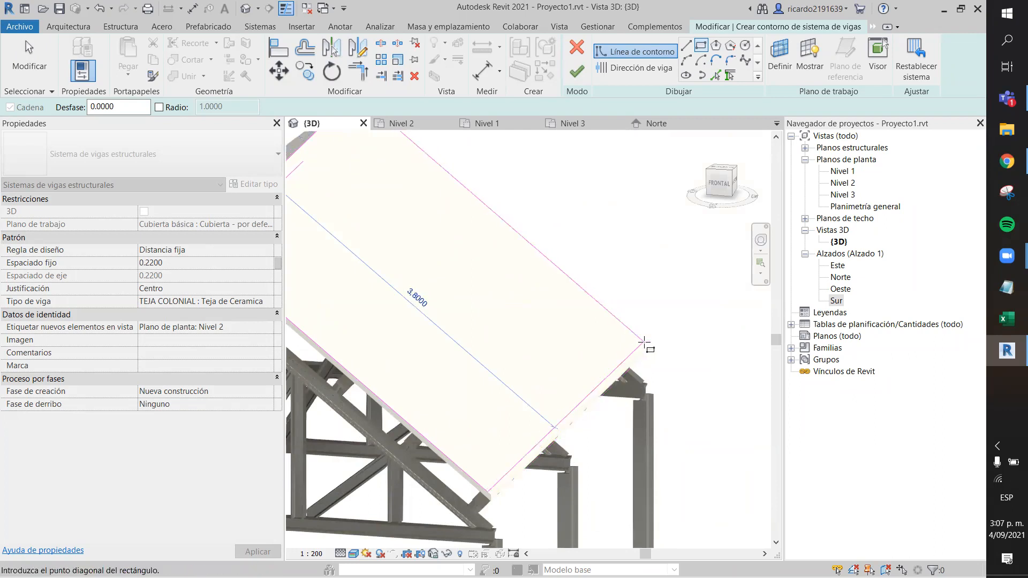
click(643, 345)
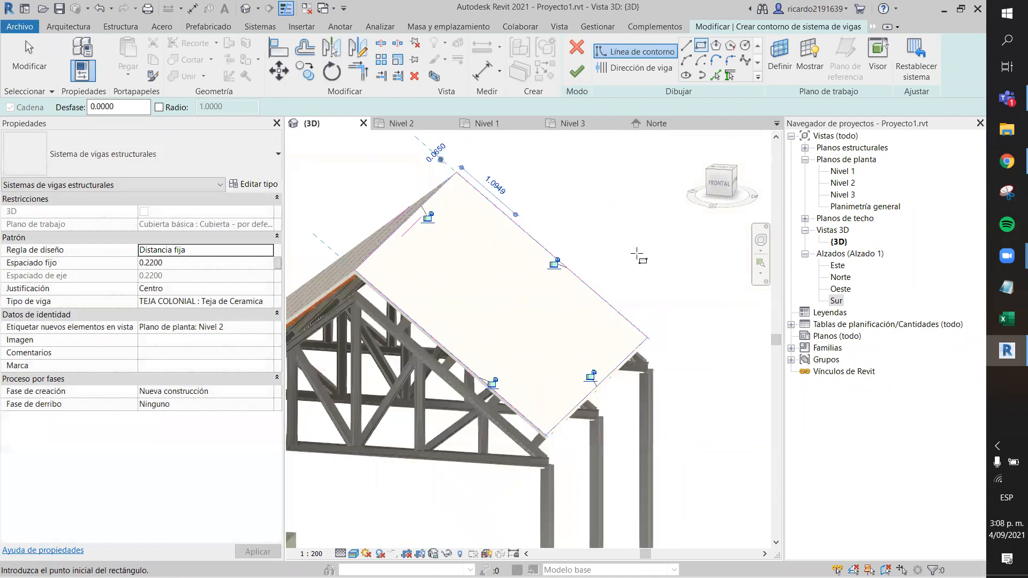
Step: Finish the colonial tile beam system with a direction line about 1.3 m long up from the eave, and dissociate it from its work plane
click(637, 67)
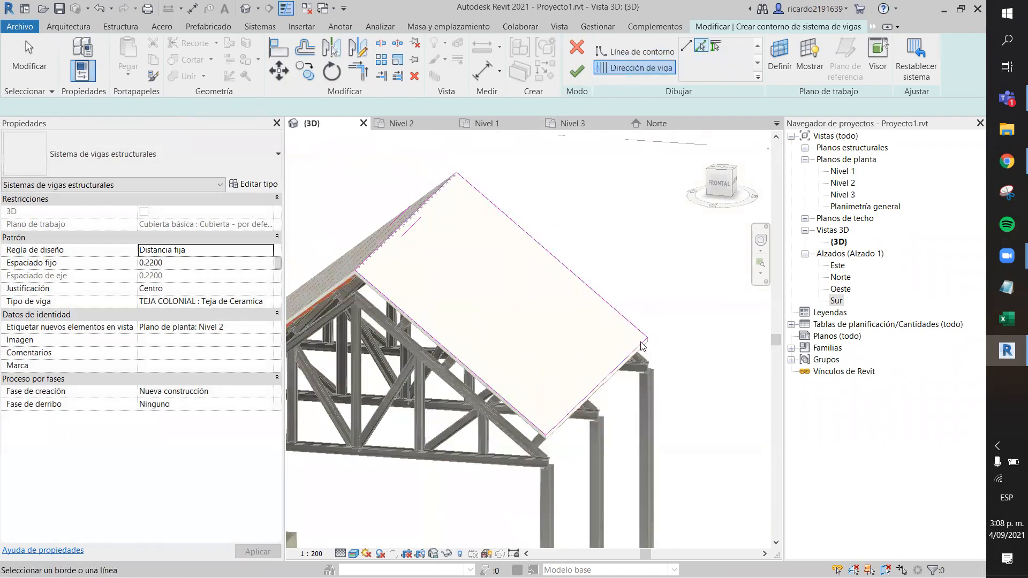
scroll(652, 314, up, 3)
scroll(654, 323, down, 2)
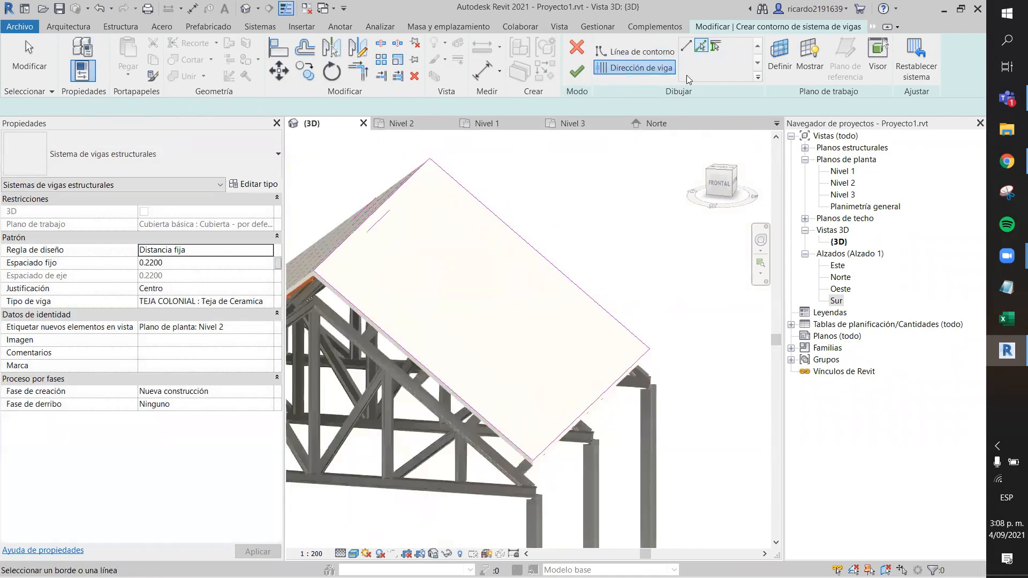
click(685, 48)
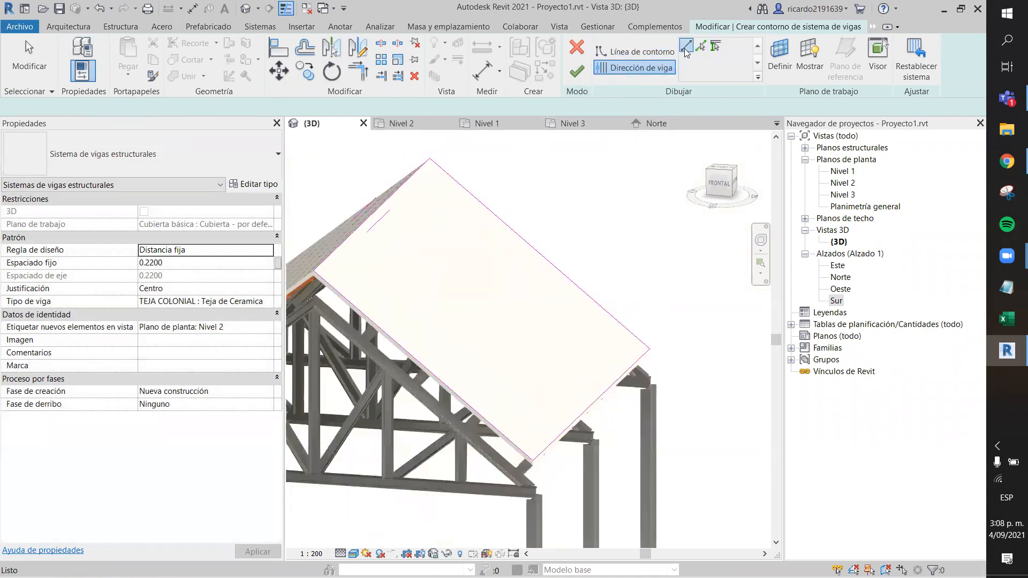
click(590, 400)
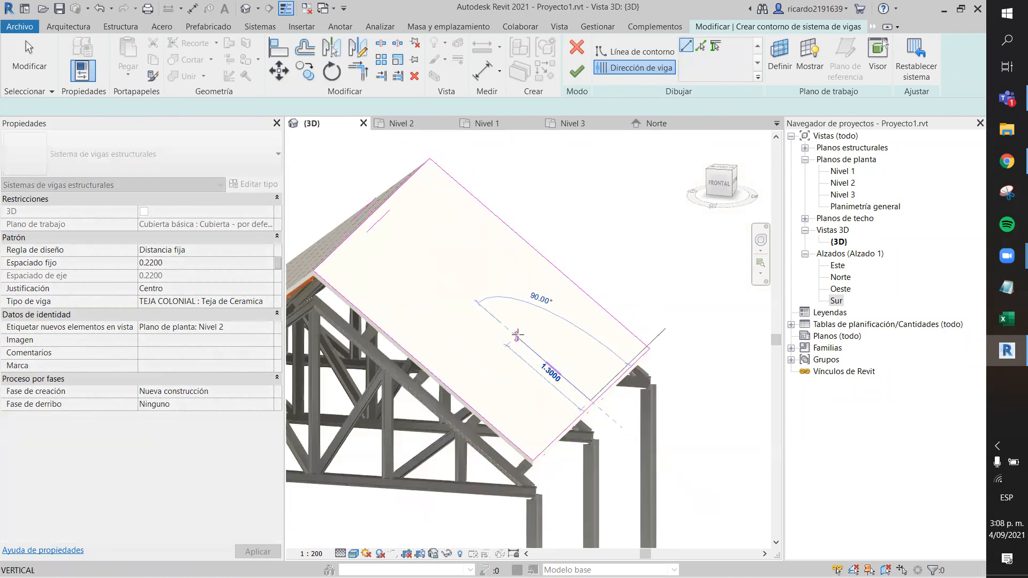
click(517, 336)
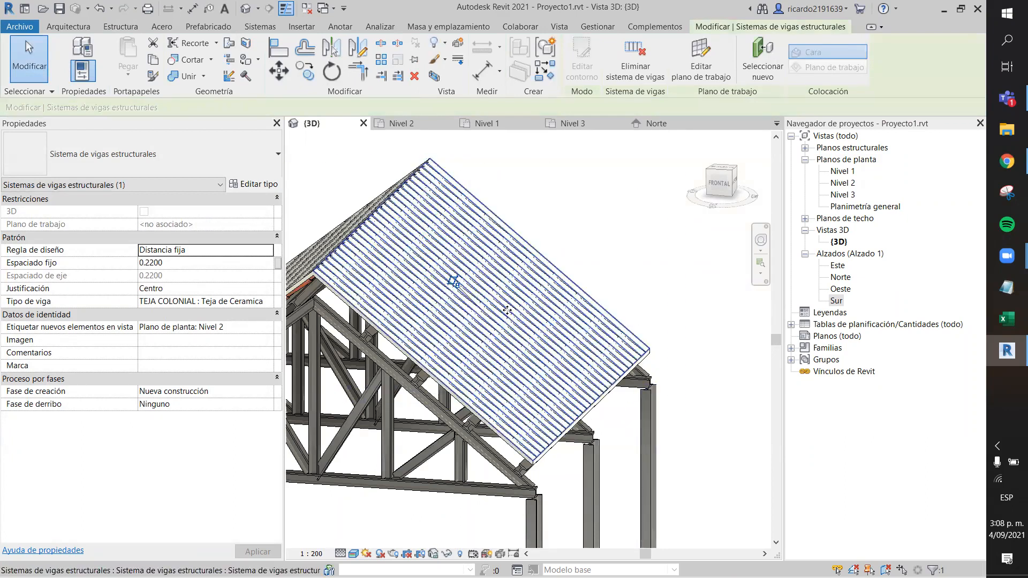
Step: Examine how the new tile system sits against the roof and the truss purlins along the slope and at the eave
scroll(433, 268, up, 4)
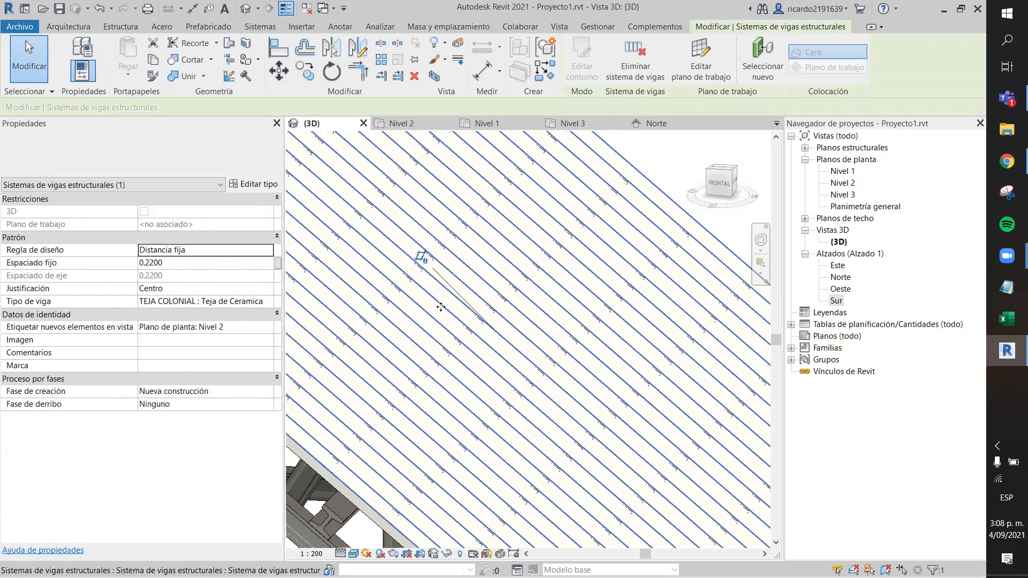
scroll(584, 335, down, 6)
shift+middle_drag(579, 375, 620, 313)
click(614, 292)
scroll(503, 320, up, 3)
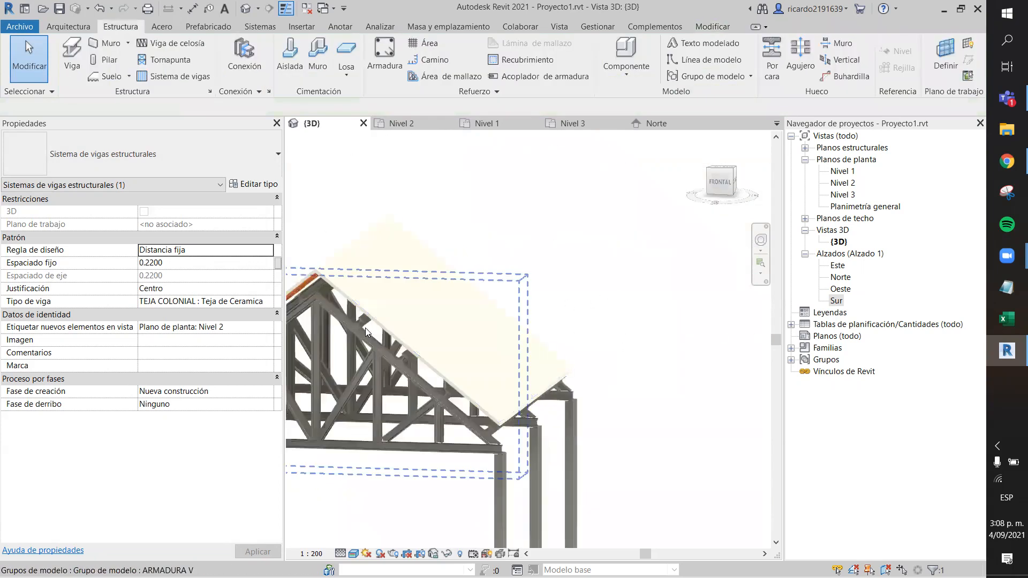
shift+middle_drag(641, 473, 569, 377)
scroll(569, 377, up, 3)
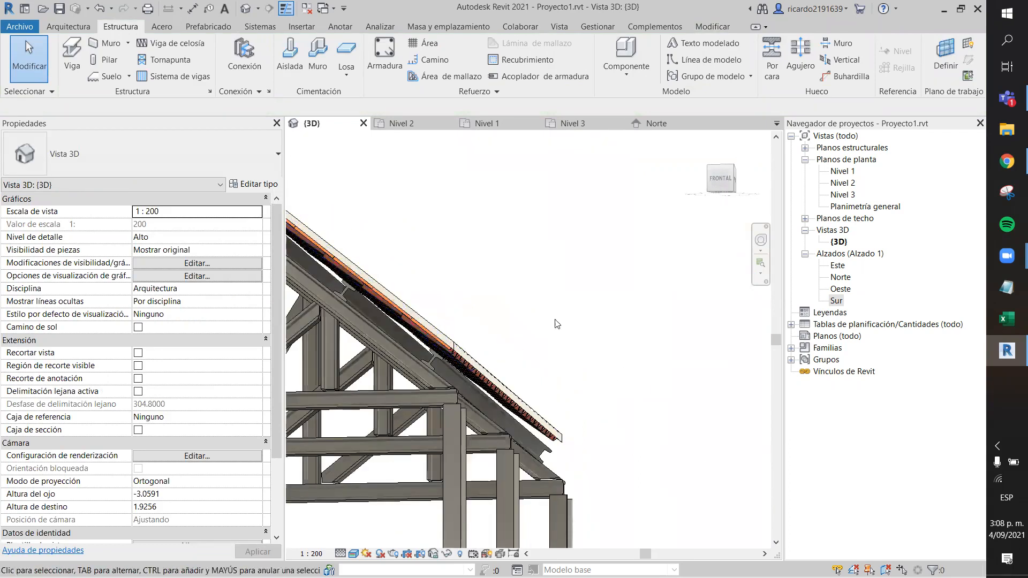
scroll(555, 325, up, 4)
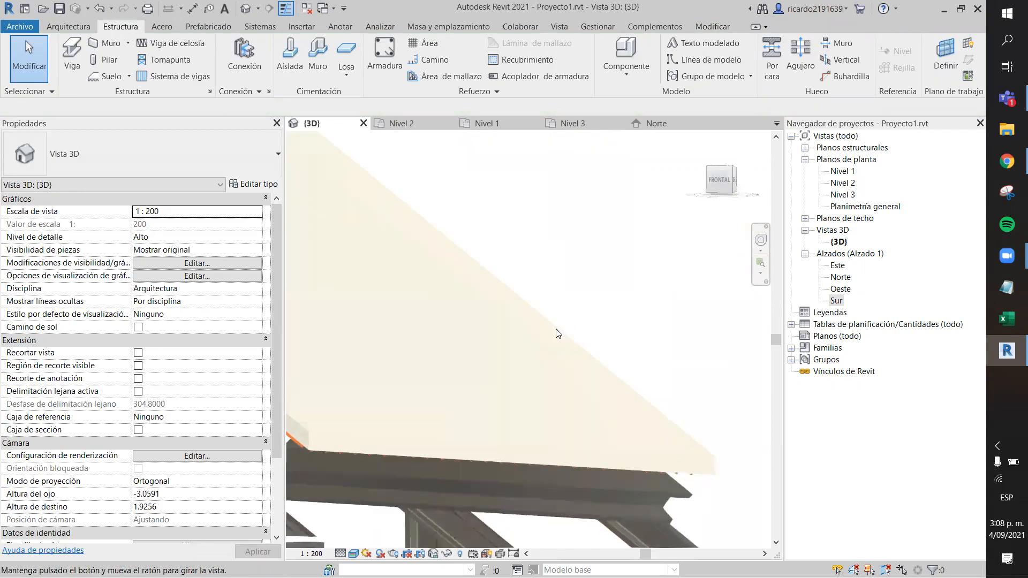
Step: Lower the gable roof beneath both tiled slopes by setting its base offset to -2.2350
click(308, 451)
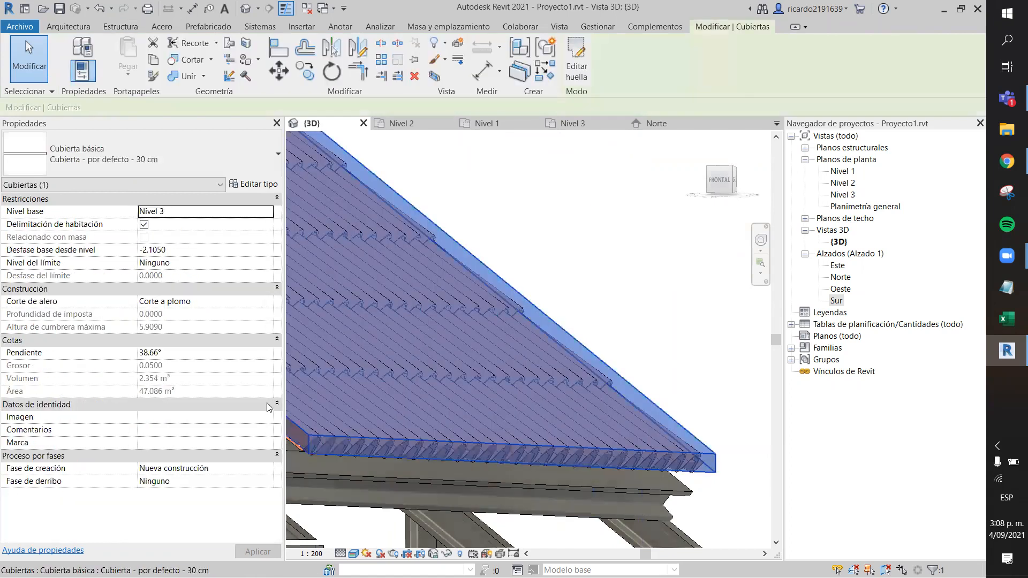
click(153, 249)
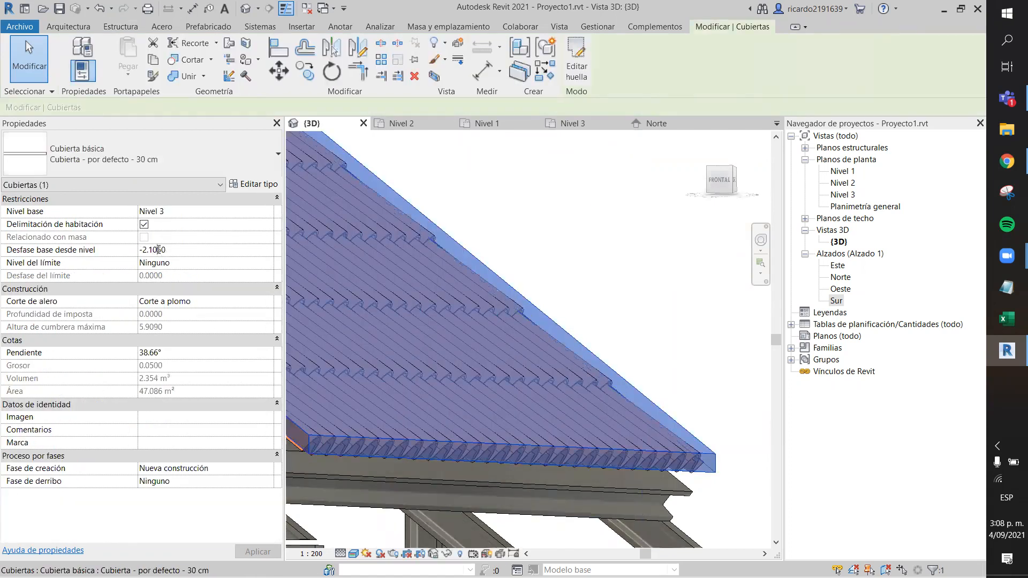
key(BackSpace)
key(BackSpace)
text(223)
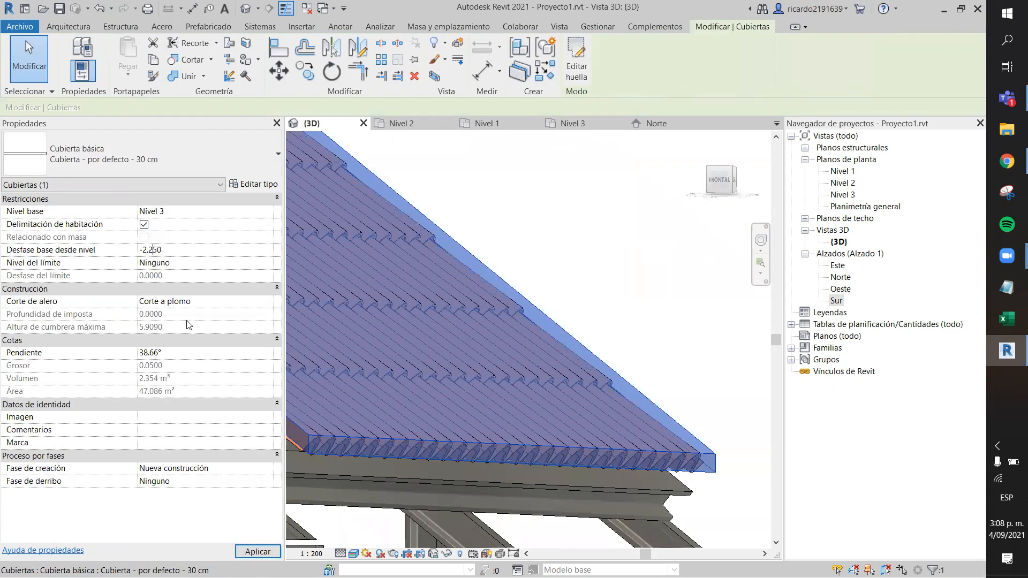
click(258, 551)
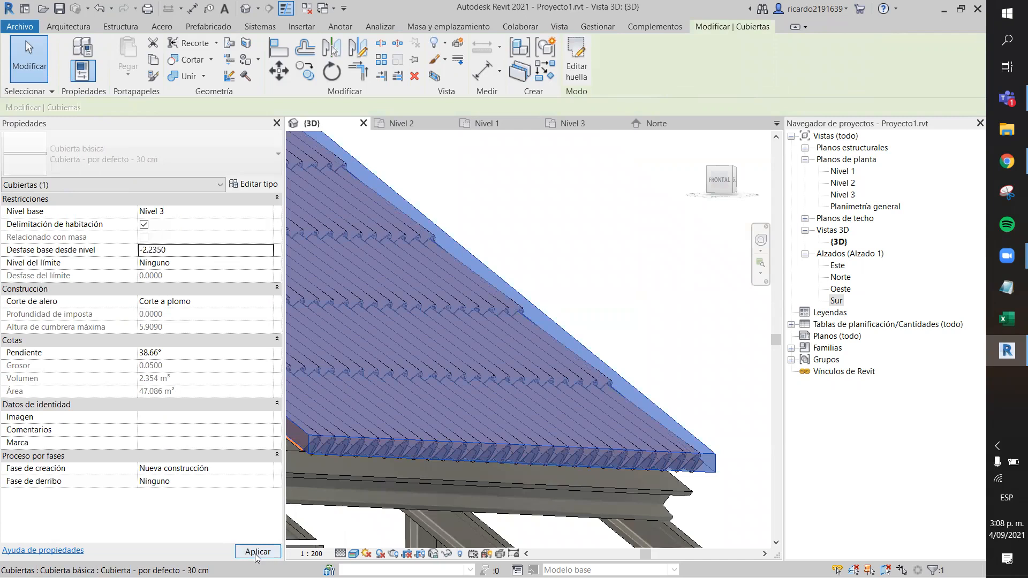
click(584, 300)
Step: Examine the completed tile covering on both slopes and how the roof rests on the trusses and columns
scroll(451, 426, down, 5)
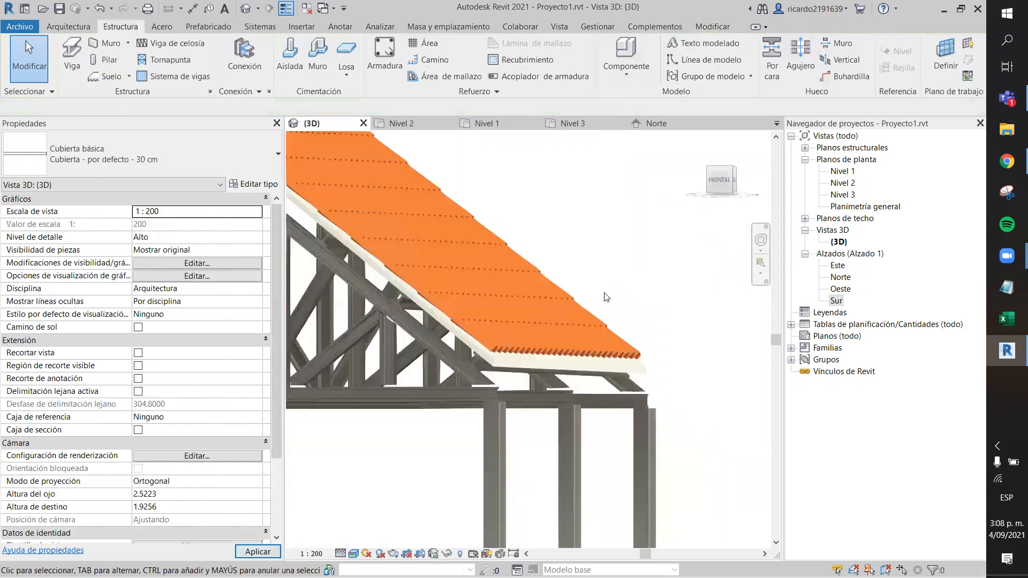
shift+middle_drag(388, 433, 698, 414)
middle_drag(732, 335, 781, 255)
middle_drag(514, 488, 510, 439)
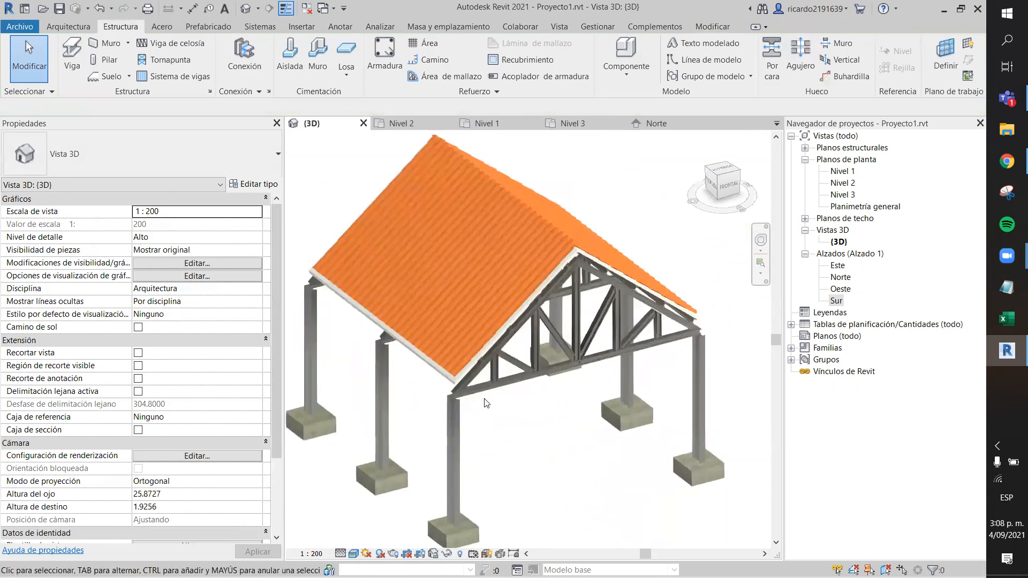
scroll(466, 384, up, 3)
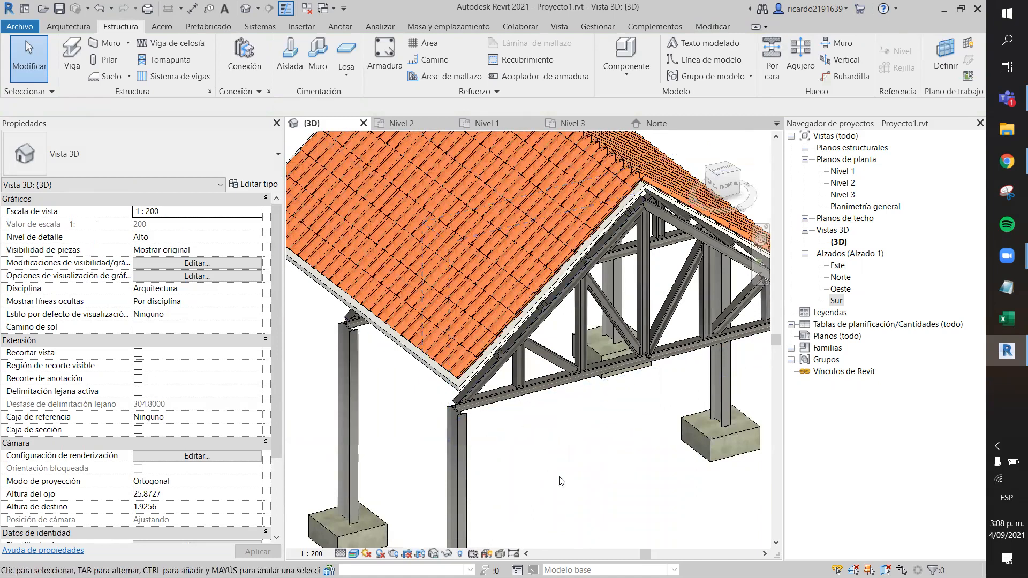
scroll(589, 475, down, 2)
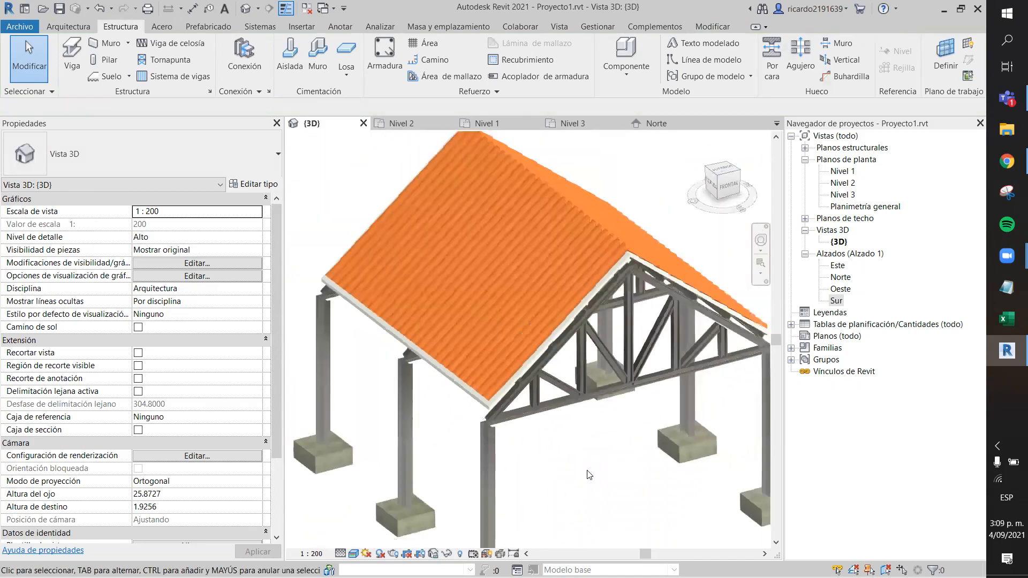
scroll(589, 474, down, 2)
shift+middle_drag(599, 498, 614, 430)
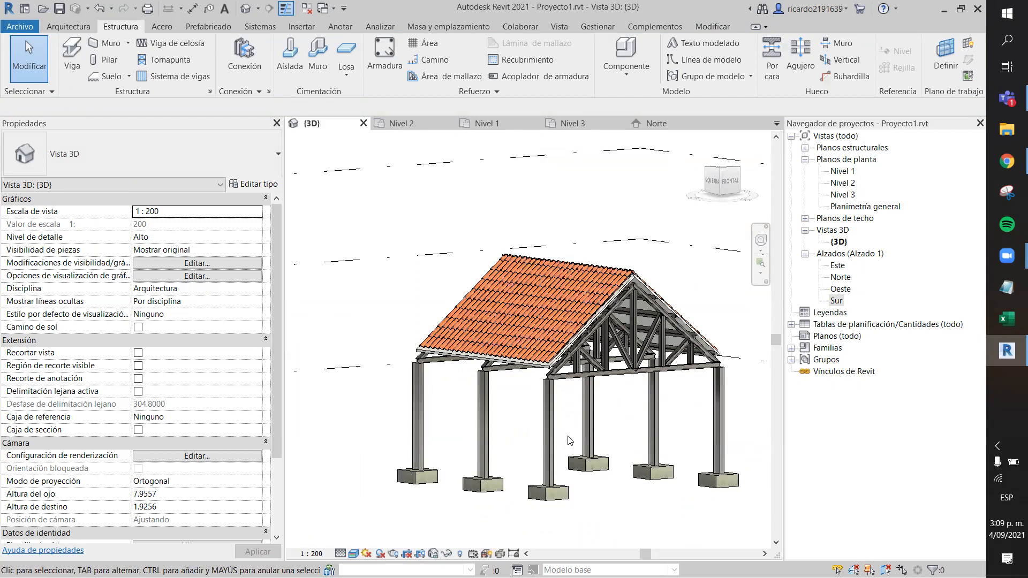
Step: Examine the tiled slope up close along the eave and gable edge, down to the columns and footings
scroll(551, 380, up, 5)
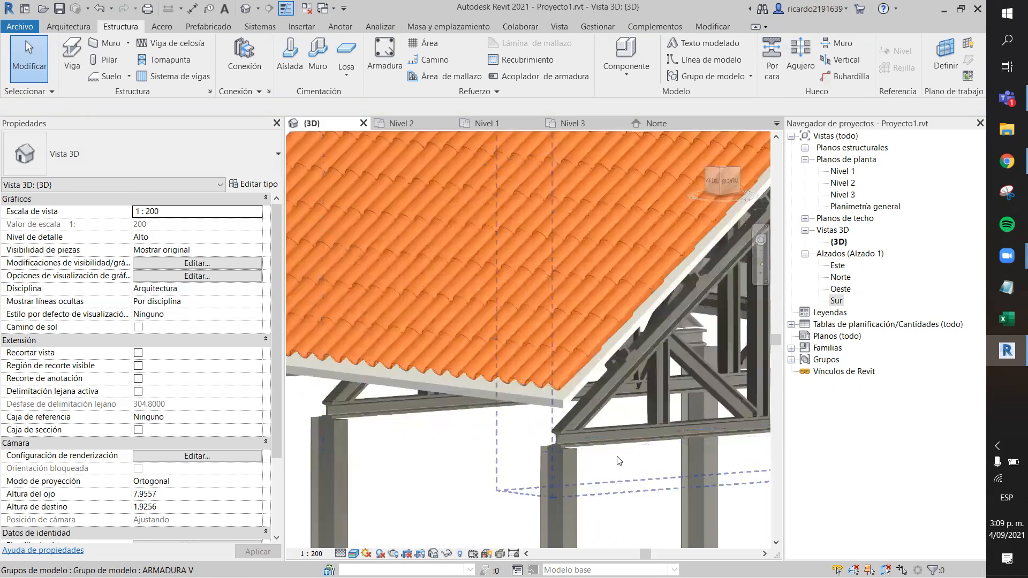
scroll(619, 460, down, 4)
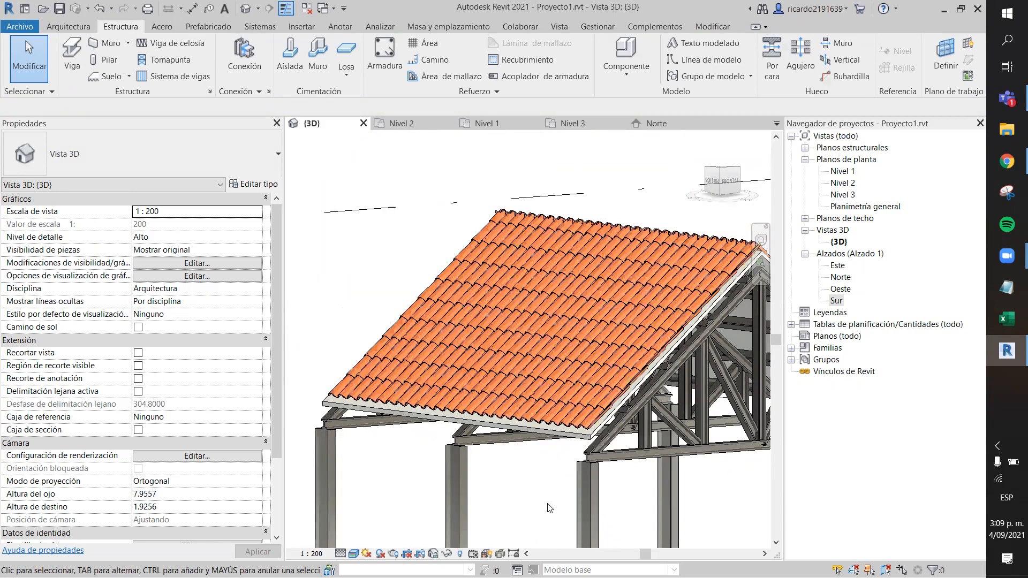
scroll(550, 492, down, 2)
middle_drag(515, 511, 487, 434)
middle_drag(509, 482, 529, 391)
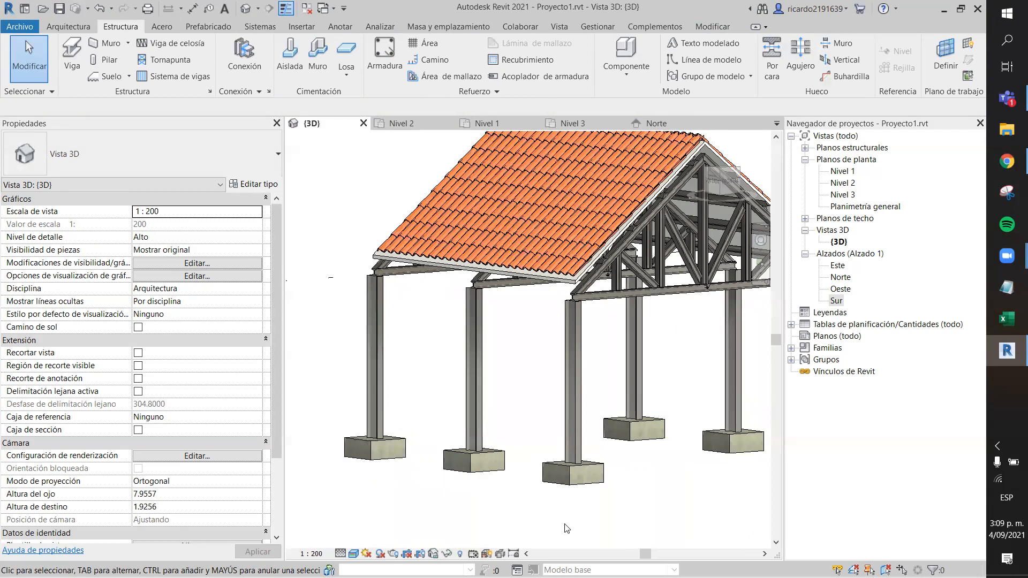
scroll(501, 471, down, 1)
middle_drag(398, 382, 393, 379)
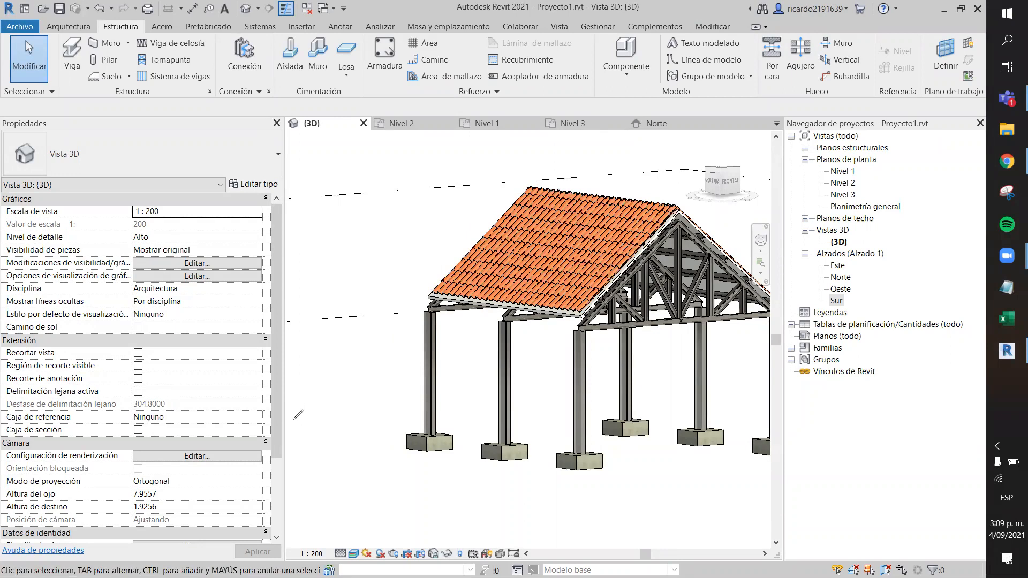
Step: Sketch a wavy-edged roofing sheet as a red freehand annotation beside the columns, and erase it
mouse_move(303, 410)
mouse_down()
mouse_move(409, 419)
mouse_move(356, 399)
mouse_move(284, 417)
mouse_move(334, 327)
mouse_up()
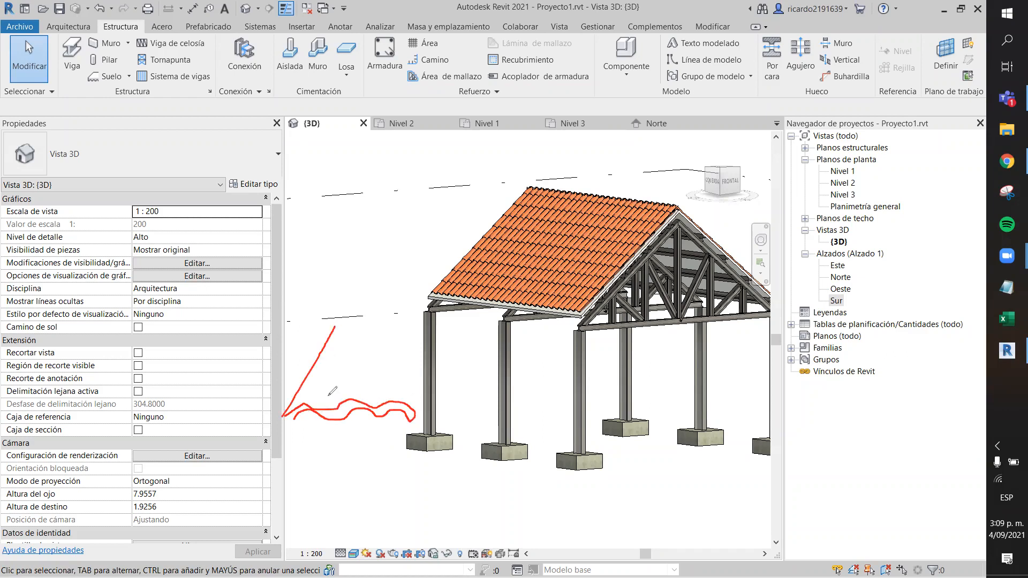
drag(417, 422, 451, 343)
drag(336, 328, 451, 343)
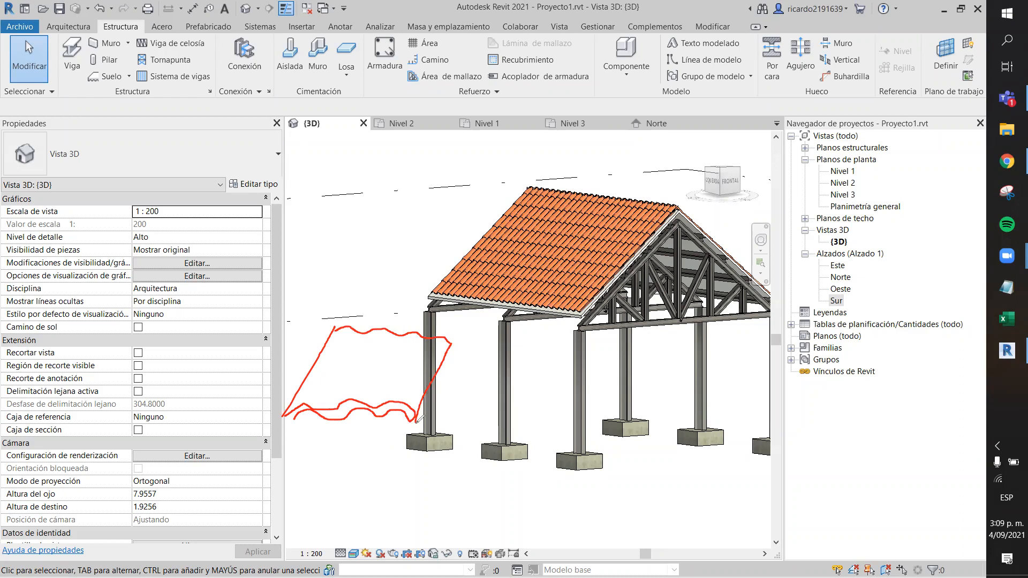
drag(309, 407, 314, 388)
mouse_move(403, 373)
mouse_down()
mouse_move(369, 376)
mouse_move(299, 341)
mouse_move(314, 399)
mouse_up()
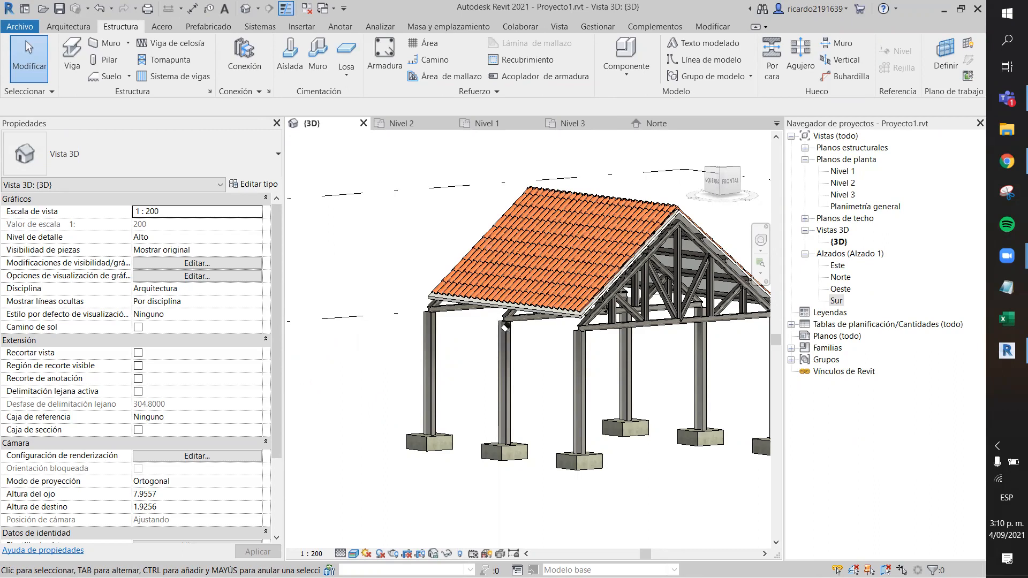
Step: Sketch a curved roofing sheet with a wavy front edge as a red freehand annotation, and erase it
click(376, 108)
drag(285, 450, 411, 330)
drag(346, 481, 487, 394)
drag(292, 452, 356, 474)
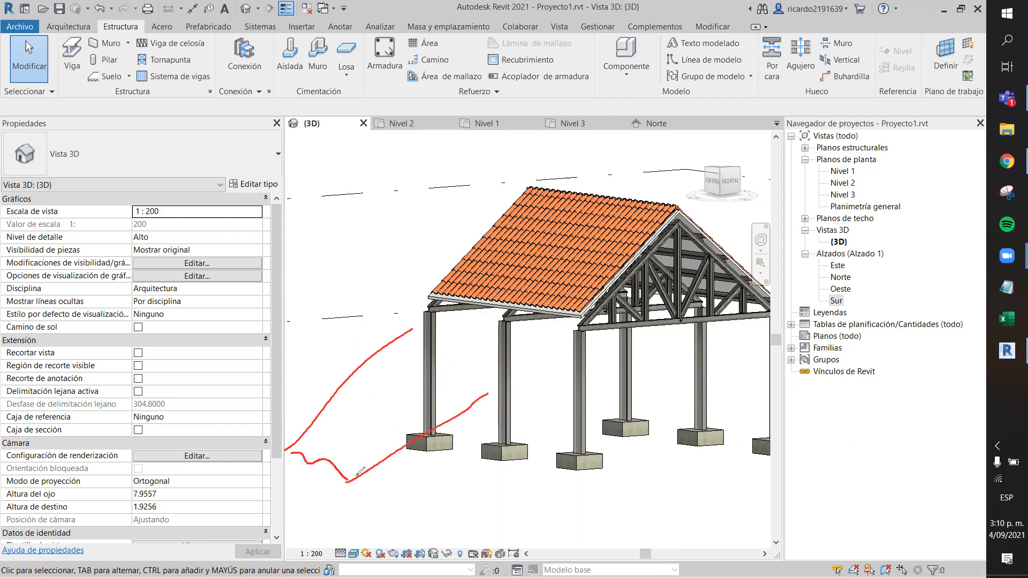
mouse_move(285, 456)
mouse_down()
mouse_move(357, 469)
mouse_move(348, 481)
mouse_up()
mouse_move(410, 341)
mouse_down()
mouse_move(467, 379)
mouse_move(439, 362)
mouse_move(371, 429)
mouse_move(317, 443)
mouse_up()
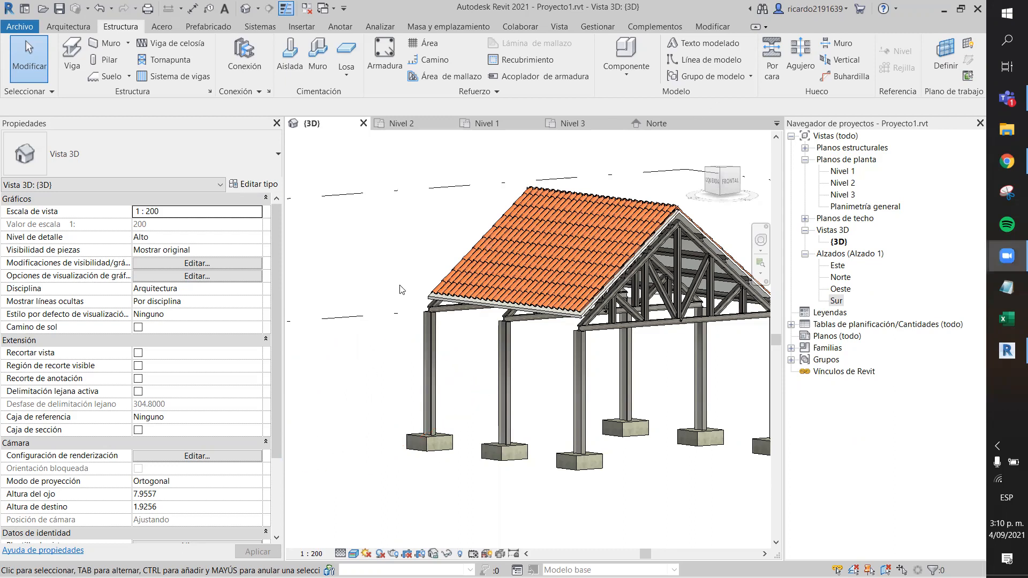
Step: Examine the finished structure from front and raised angles, checking the tiled roof, trusses, columns and footings together
scroll(394, 277, up, 3)
scroll(564, 373, down, 2)
scroll(713, 435, down, 1)
middle_drag(713, 435, 557, 423)
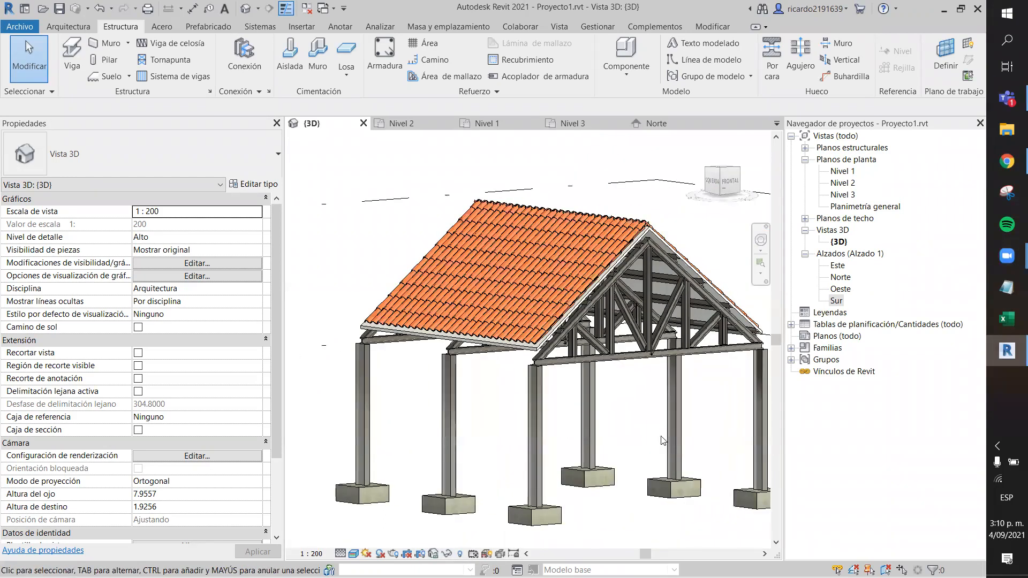
scroll(635, 431, down, 1)
scroll(640, 500, down, 1)
middle_drag(648, 511, 594, 466)
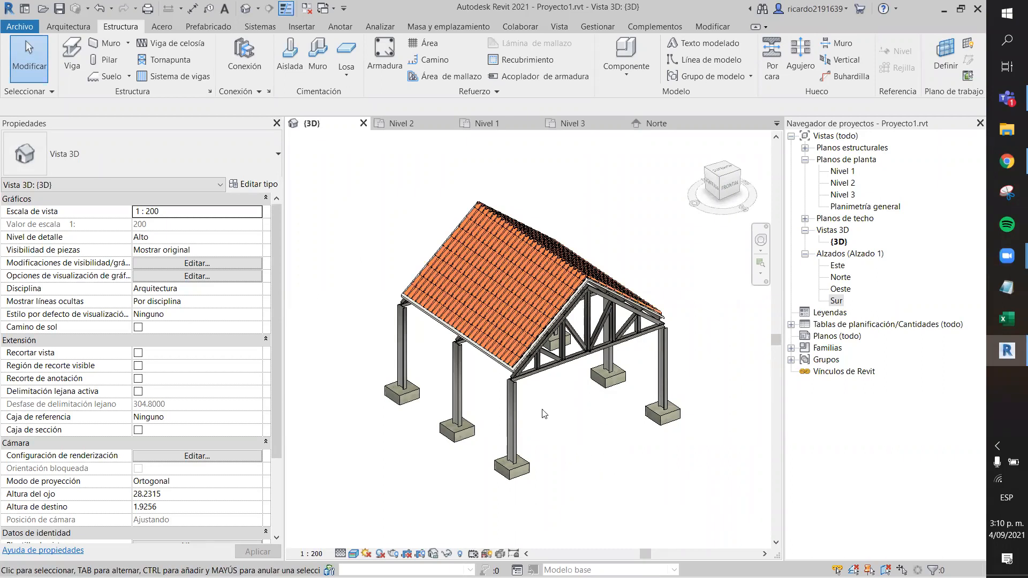
mouse_move(578, 447)
shift+middle_down()
mouse_move(591, 416)
mouse_move(569, 436)
shift+middle_up()
scroll(570, 423, up, 3)
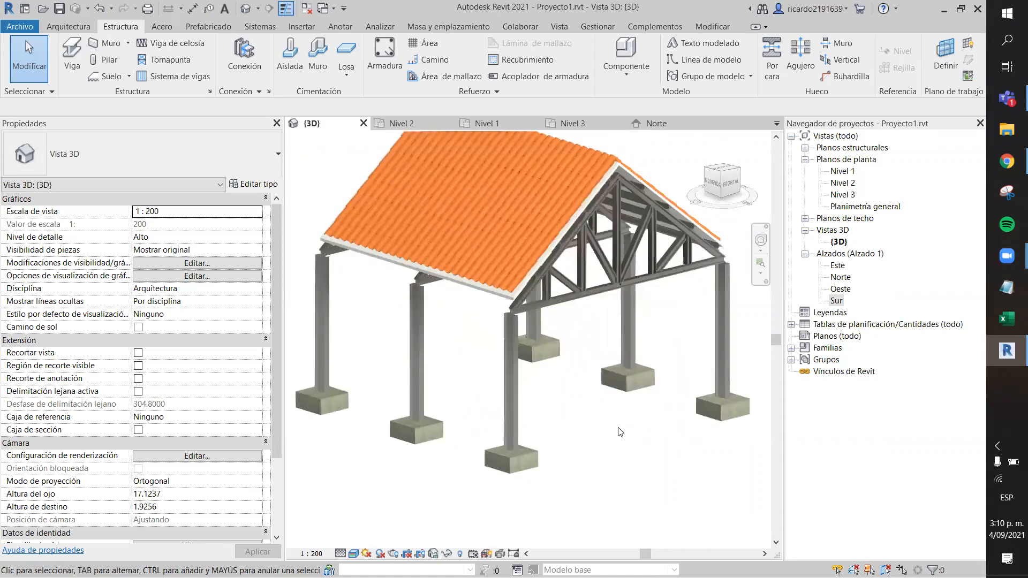
scroll(618, 428, down, 2)
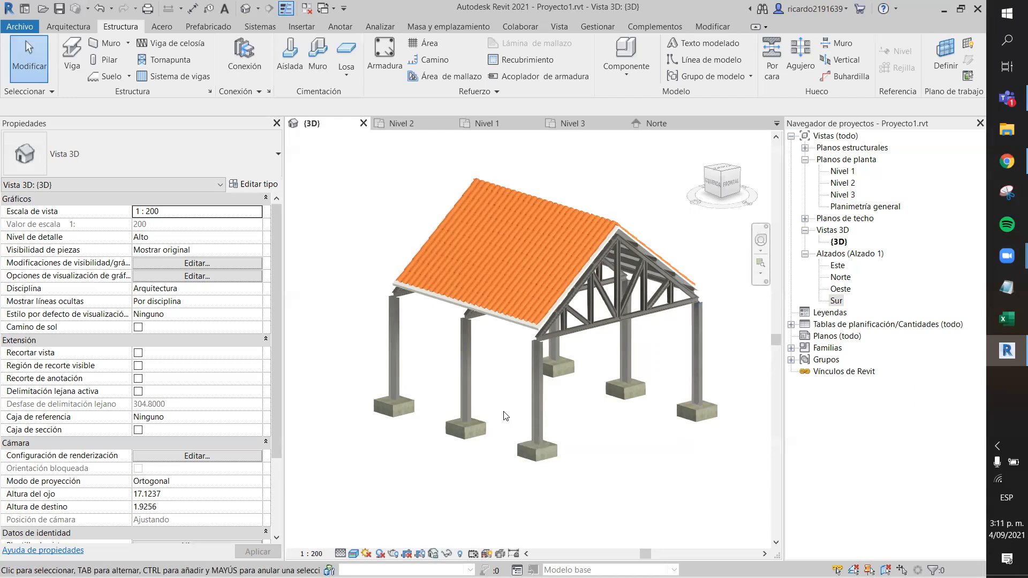
scroll(648, 487, down, 1)
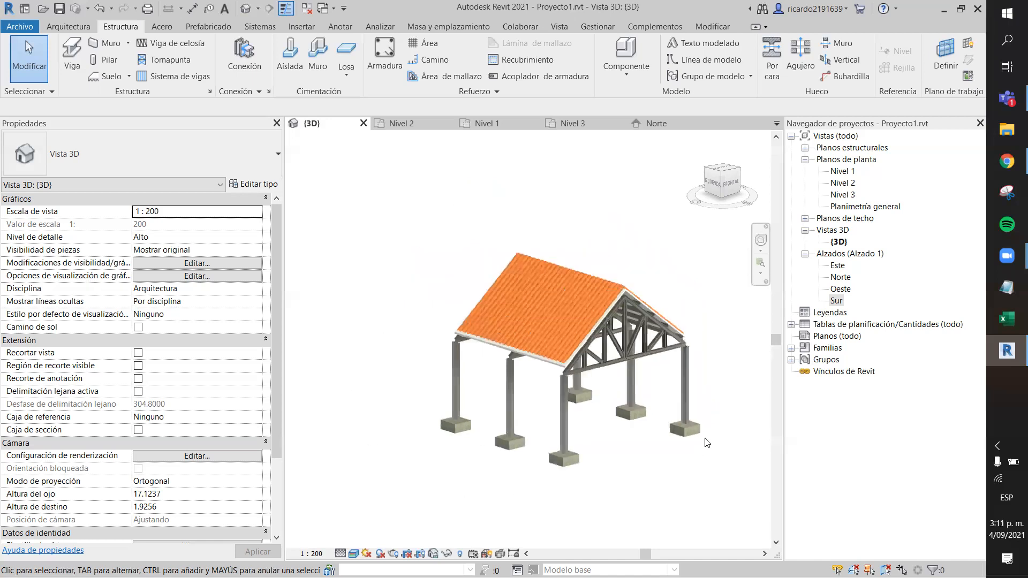
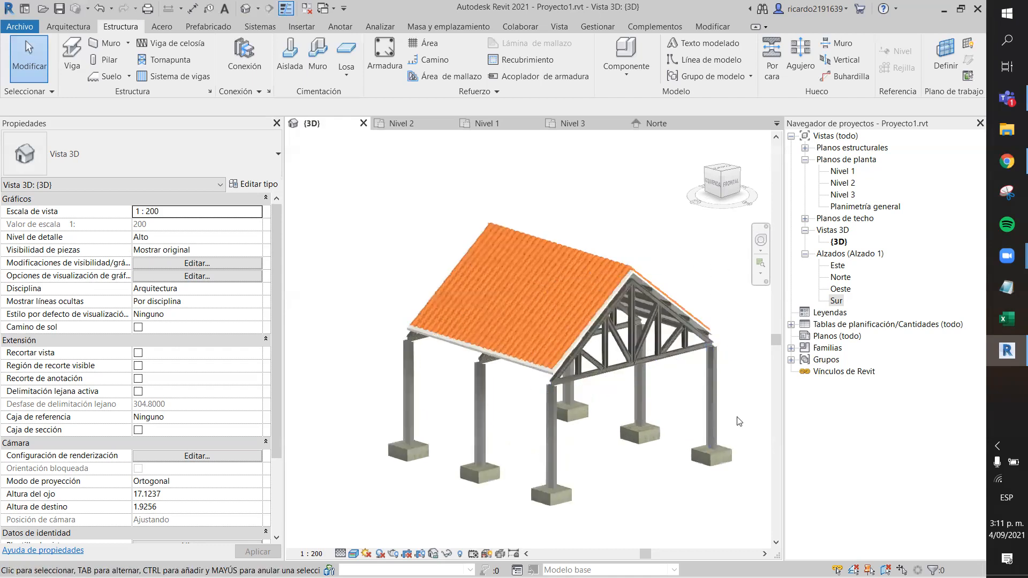
scroll(716, 378, up, 2)
middle_drag(715, 375, 695, 377)
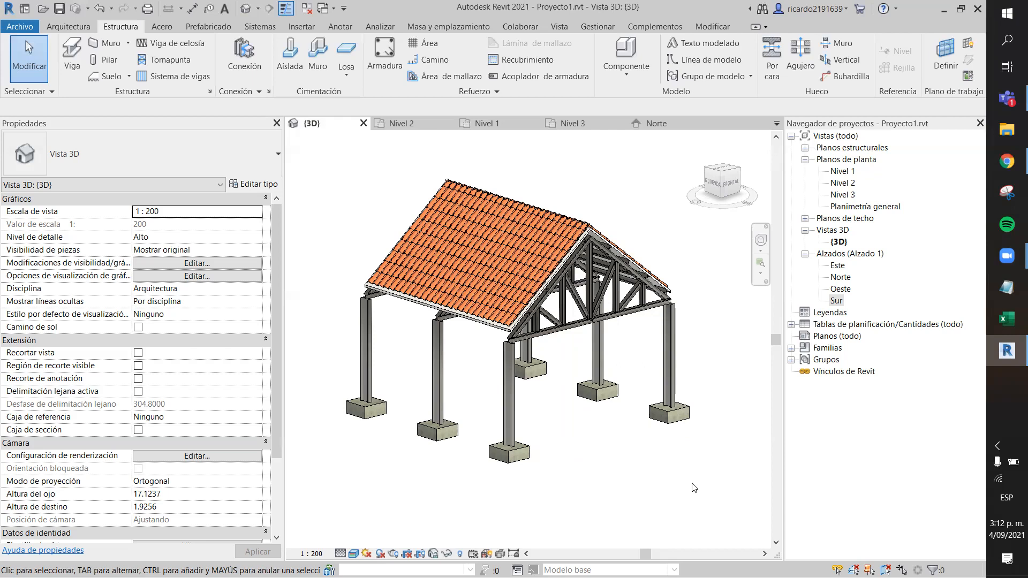
Step: Switch to Chrome and search Google Images for "render lumion" in a new tab
click(1010, 164)
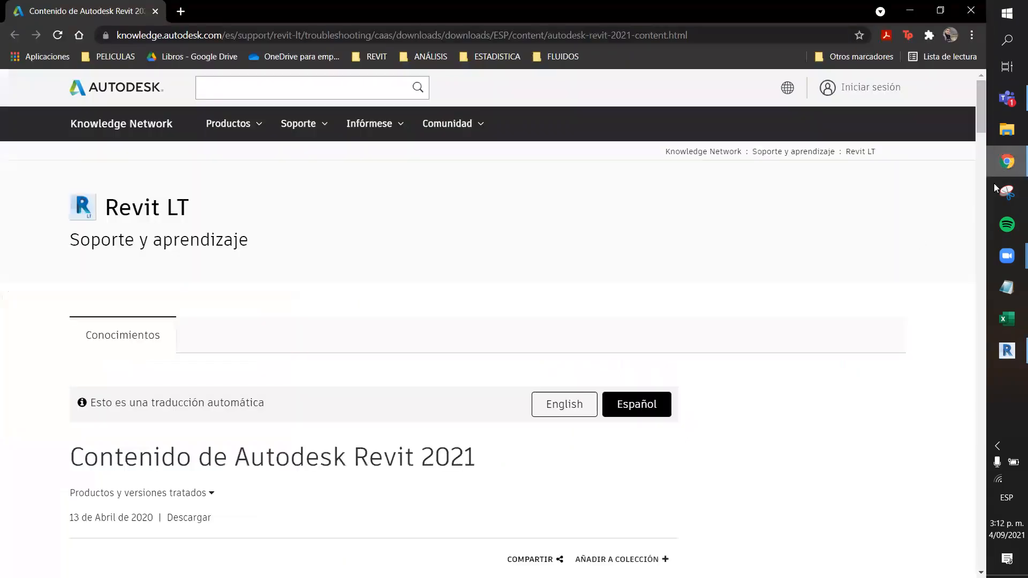
click(183, 11)
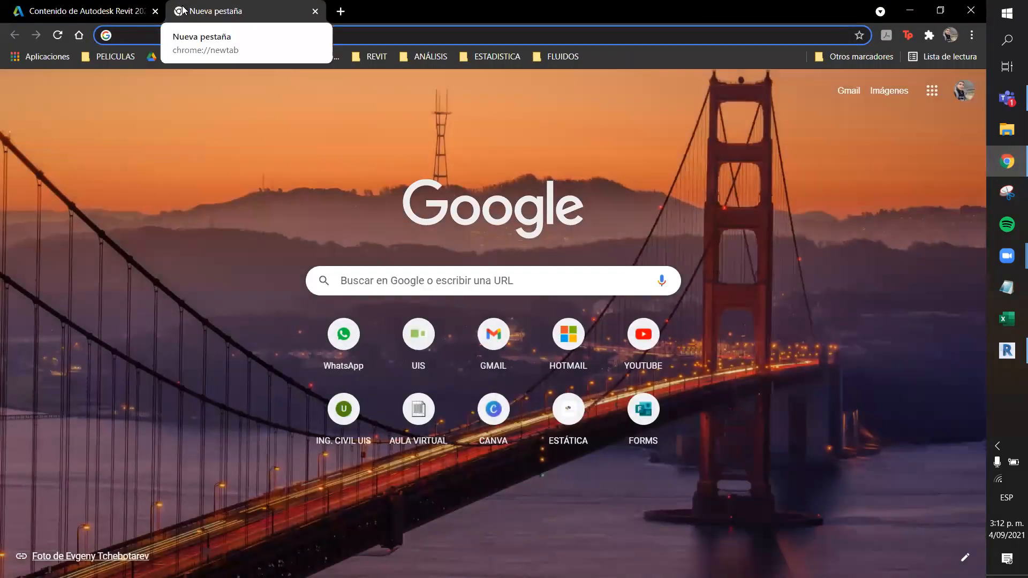
text(render)
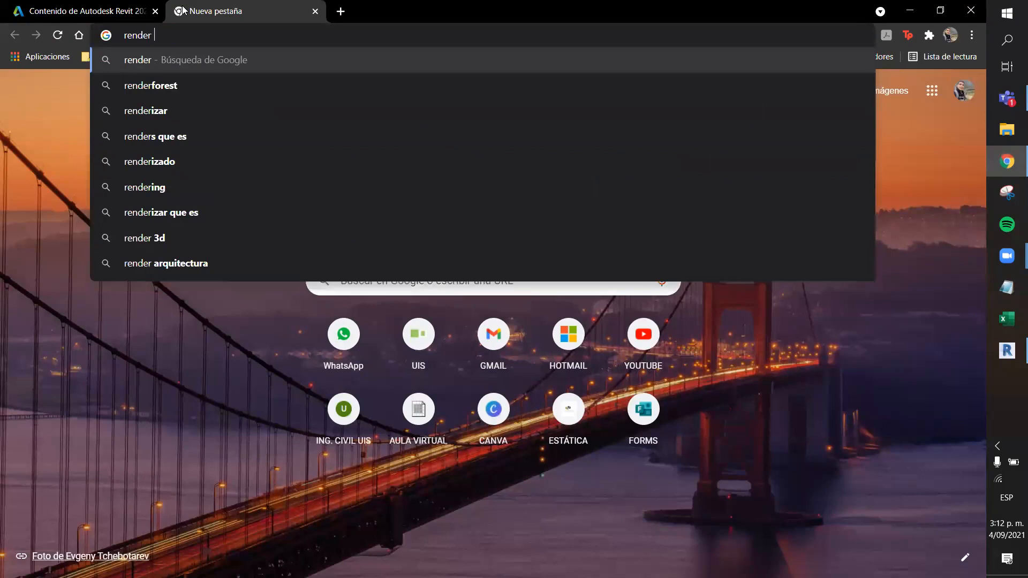
text( lumion)
key(Return)
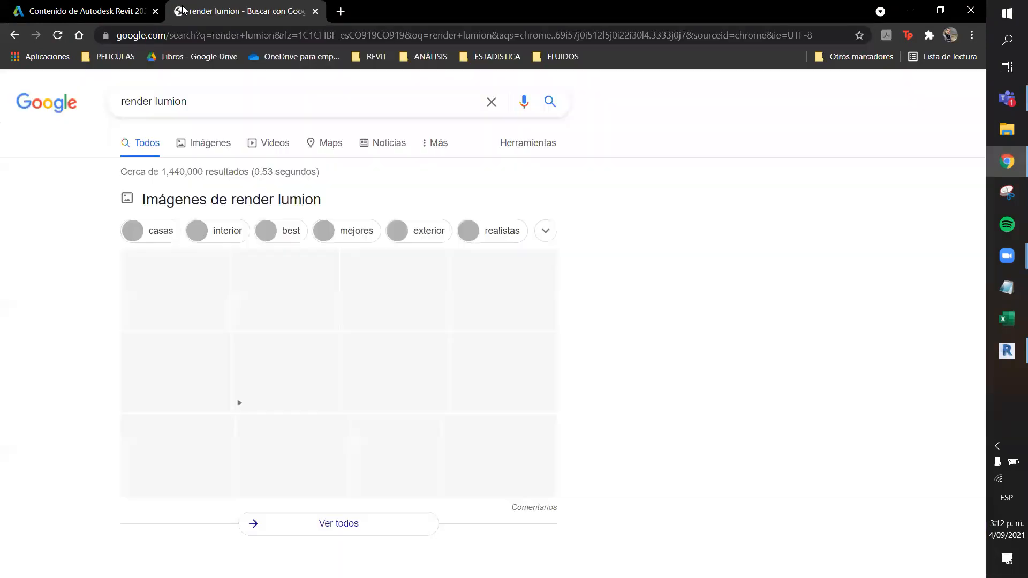
click(208, 142)
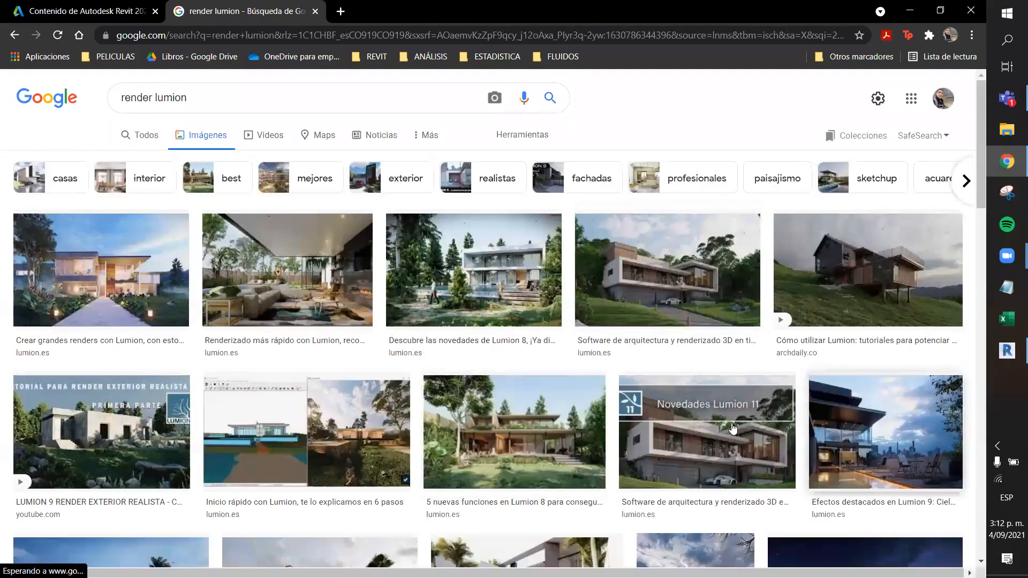
Step: Examine the Lumion render examples, previewing the lit house at dusk and the hillside house among the image results
click(148, 261)
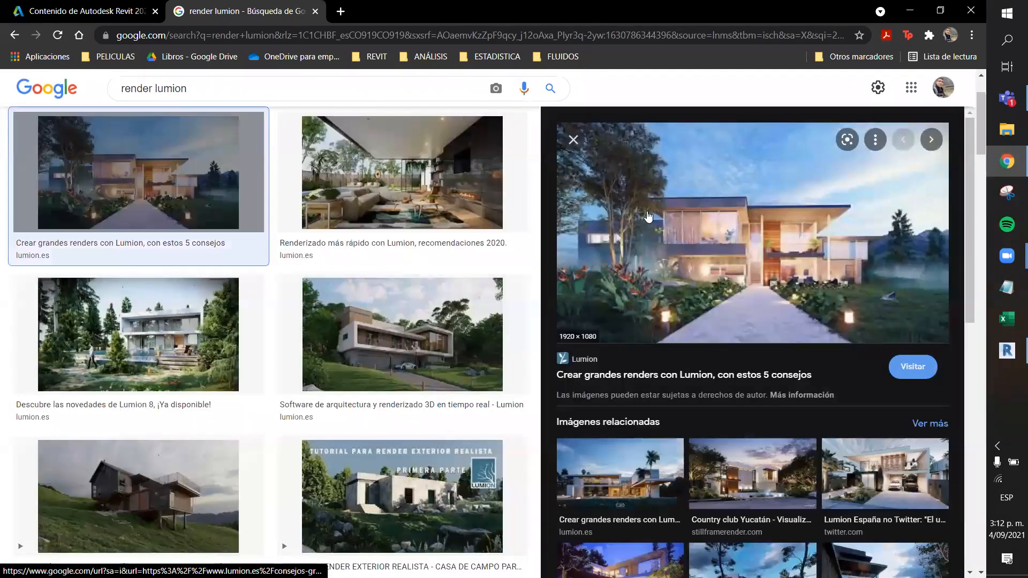
click(574, 138)
click(670, 184)
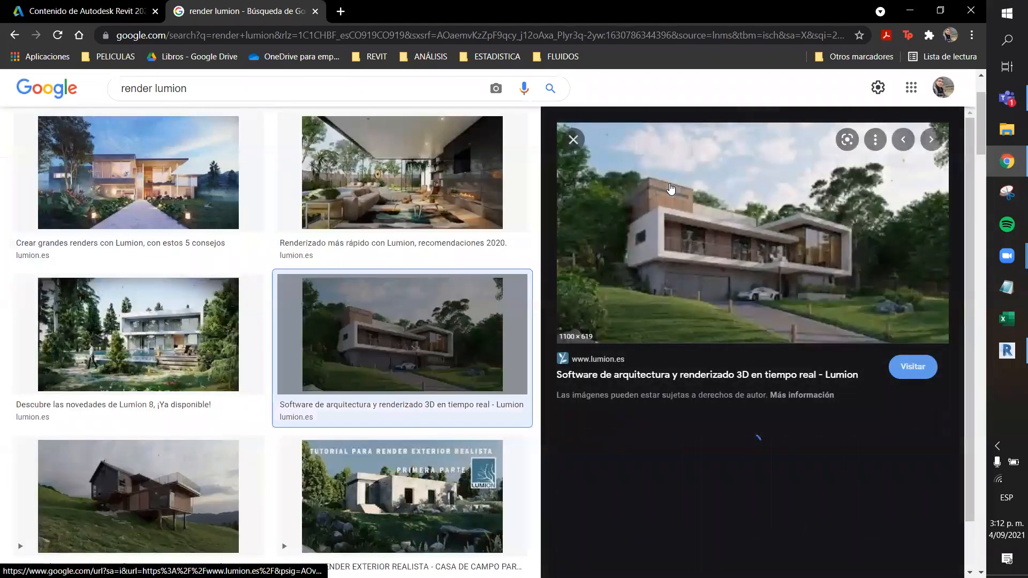
click(573, 139)
scroll(608, 297, down, 2)
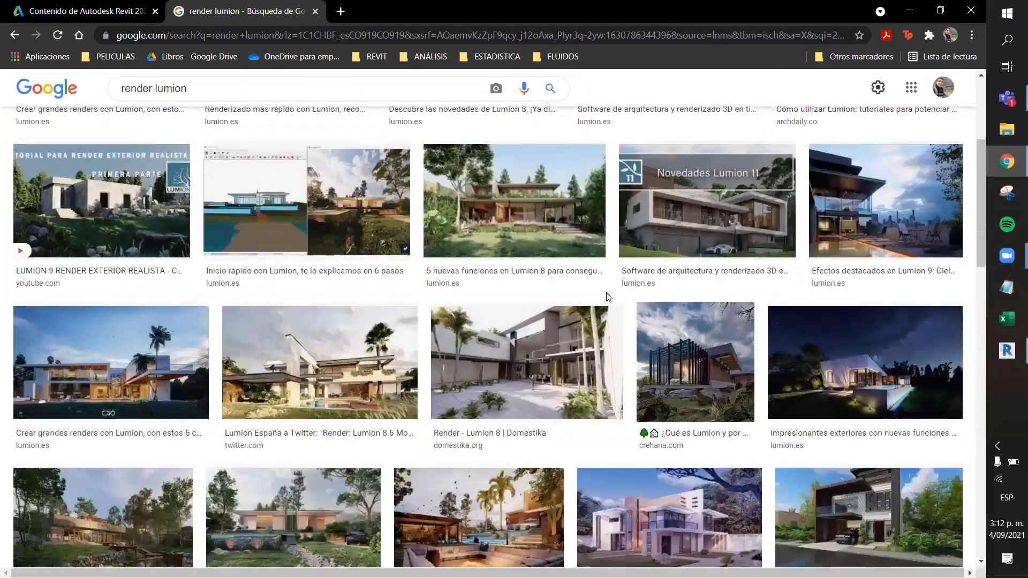
scroll(607, 295, down, 5)
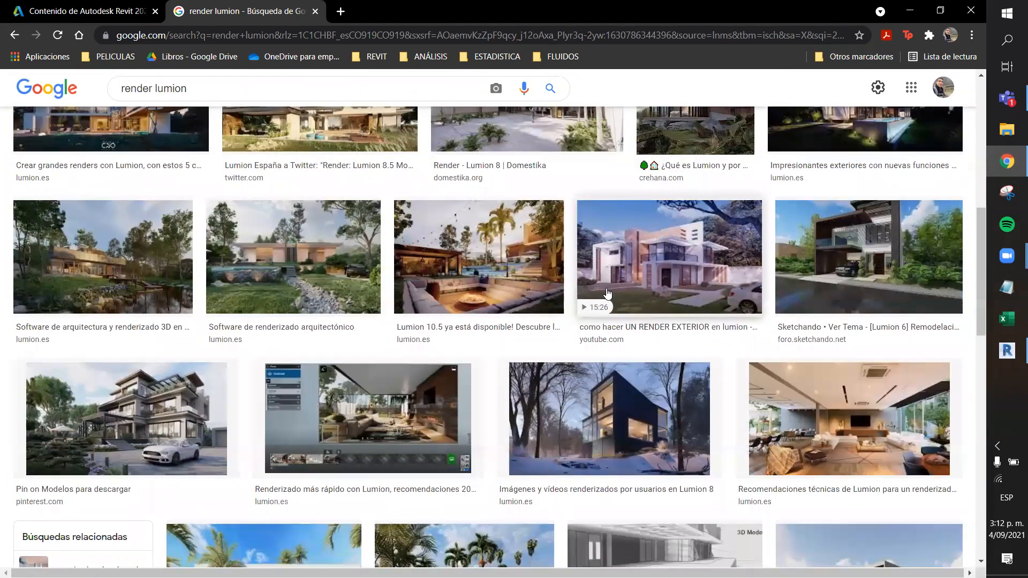
scroll(611, 346, down, 6)
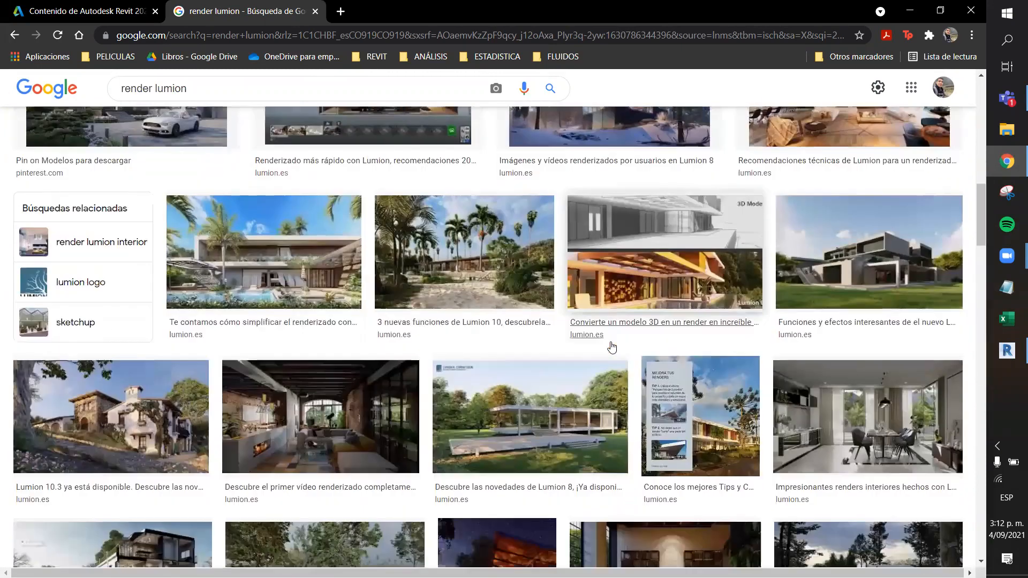
scroll(611, 346, up, 6)
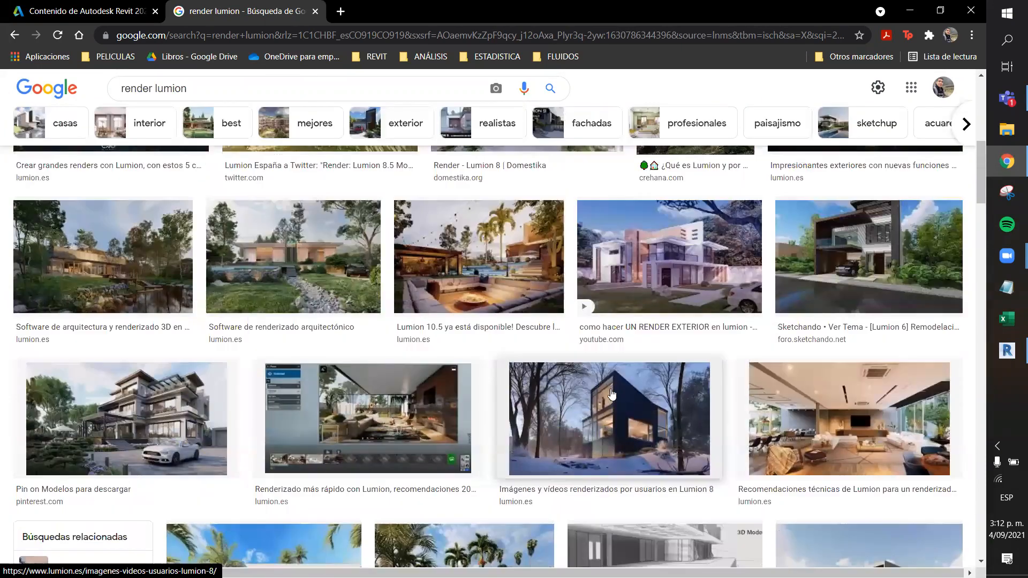
scroll(608, 396, up, 4)
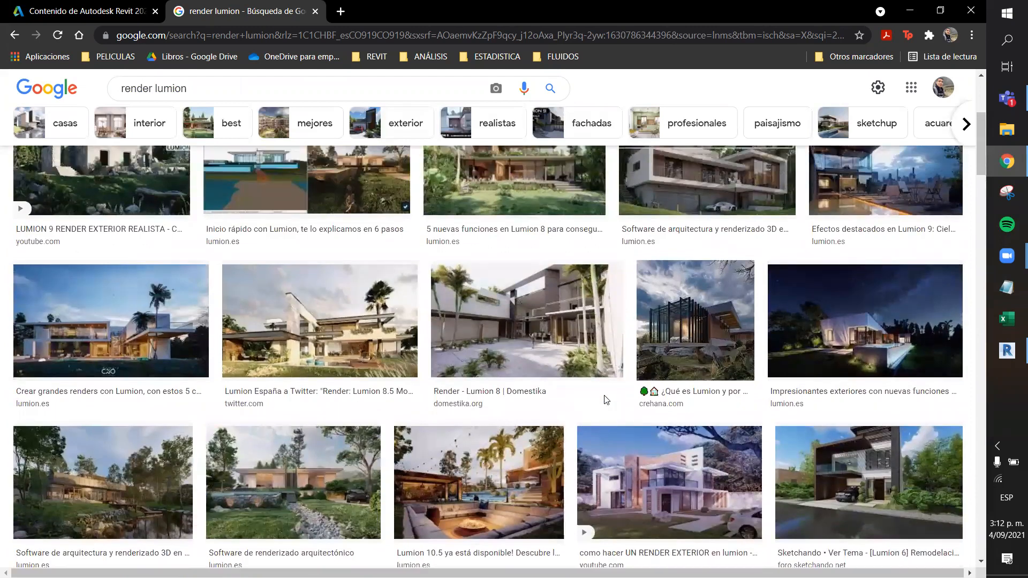
scroll(605, 398, up, 5)
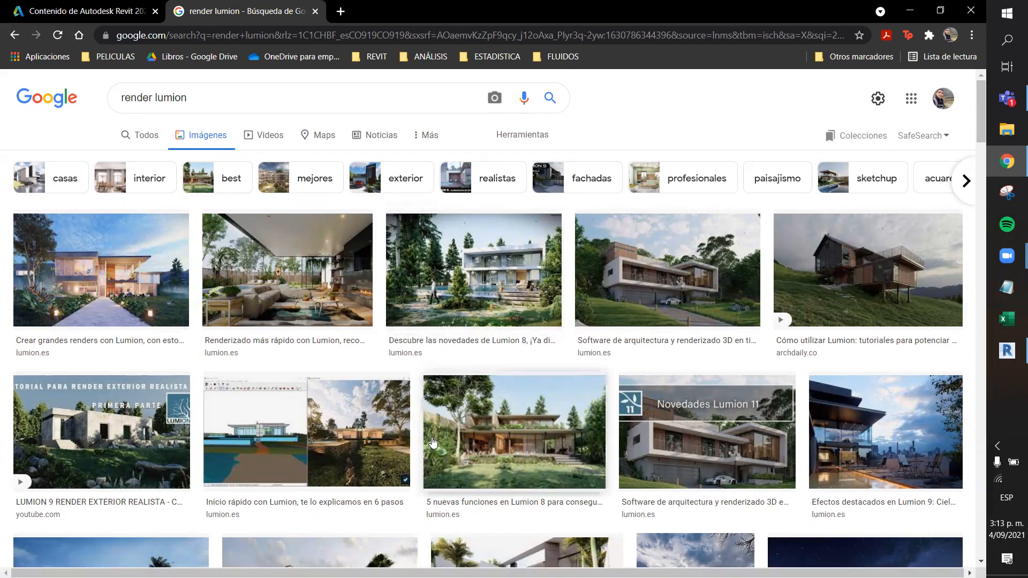
Step: Search the images for "enscape vs lumion"
click(272, 99)
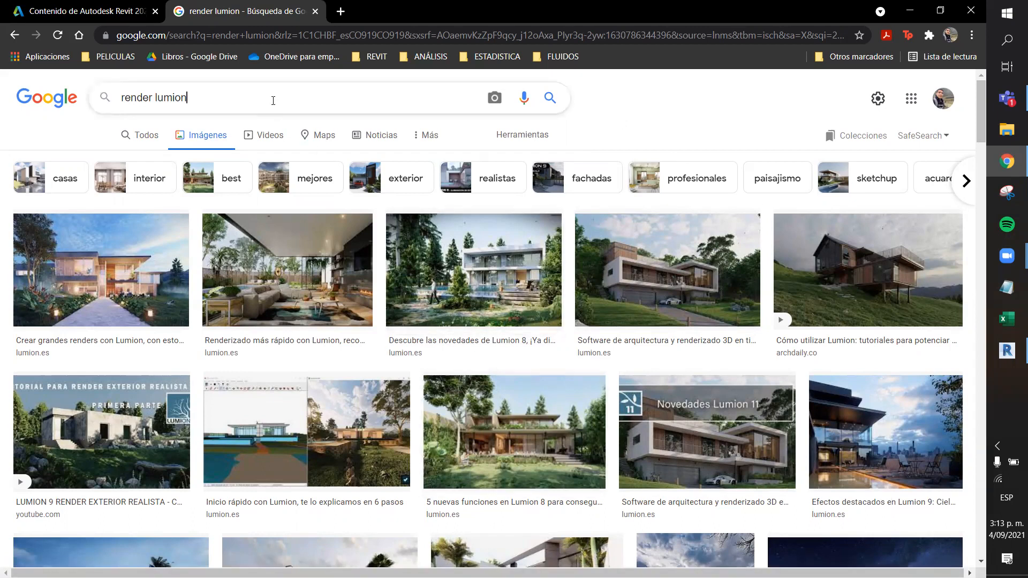
double_click(151, 97)
text(ensc)
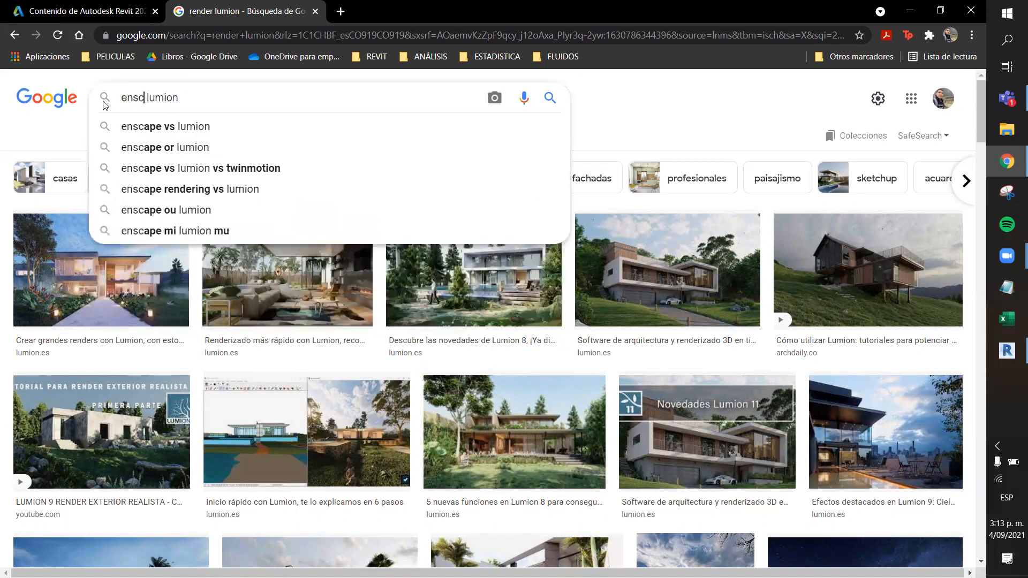
click(161, 126)
Step: Replace the image search with "enscape renders" to bring up Enscape render examples
click(216, 95)
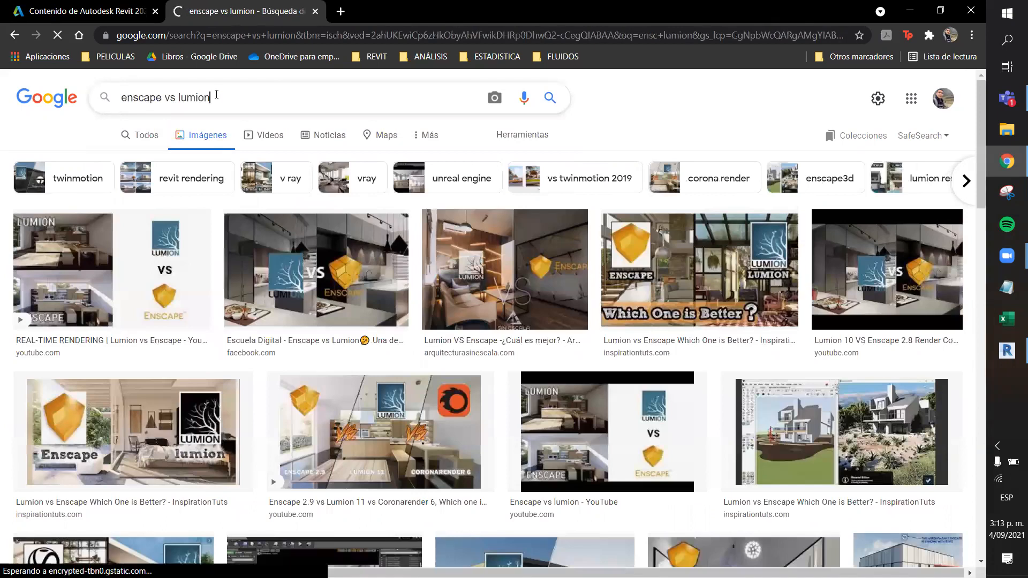
key(BackSpace)
key(BackSpace)
key(BackSpace)
key(BackSpace)
key(BackSpace)
key(BackSpace)
key(BackSpace)
key(BackSpace)
key(BackSpace)
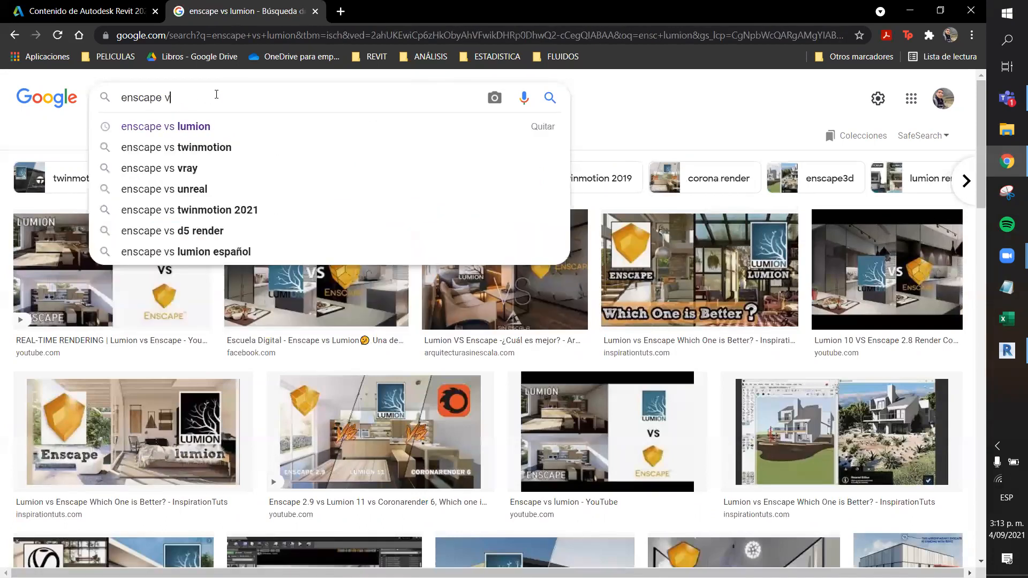
text(renders)
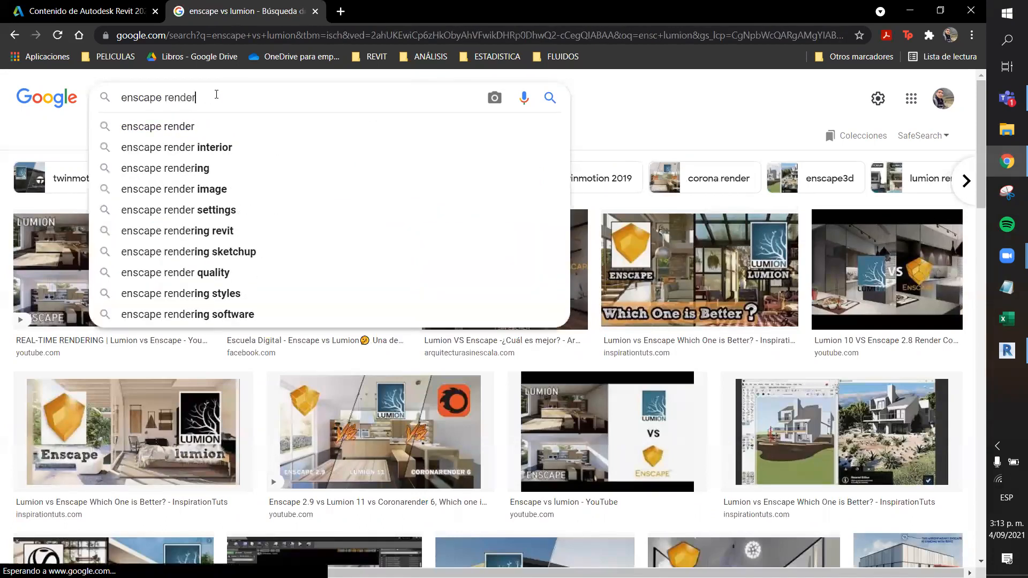
key(Return)
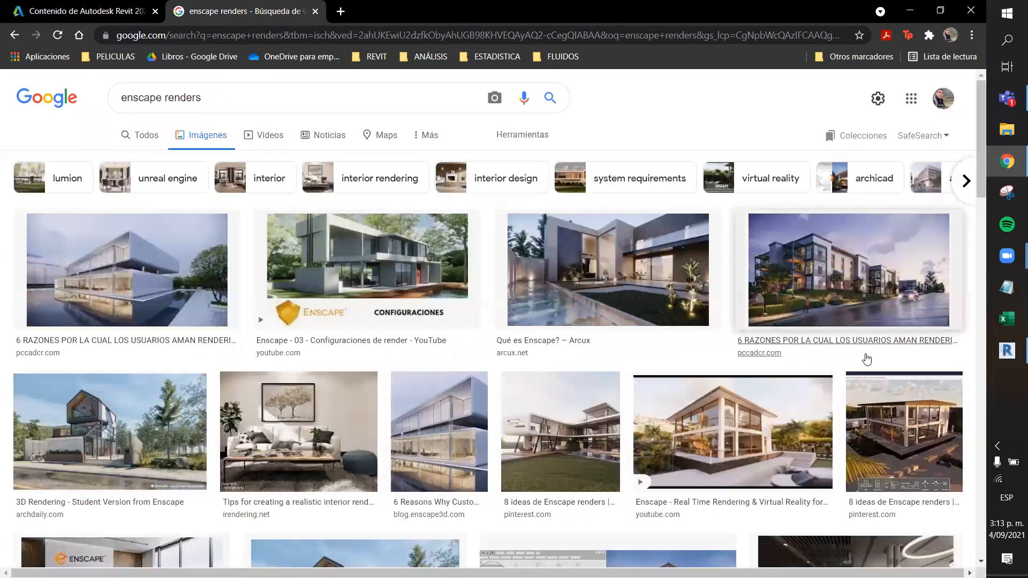
Step: Preview the Pinterest house render among the Enscape results and replace the image search with "revit renders"
click(884, 419)
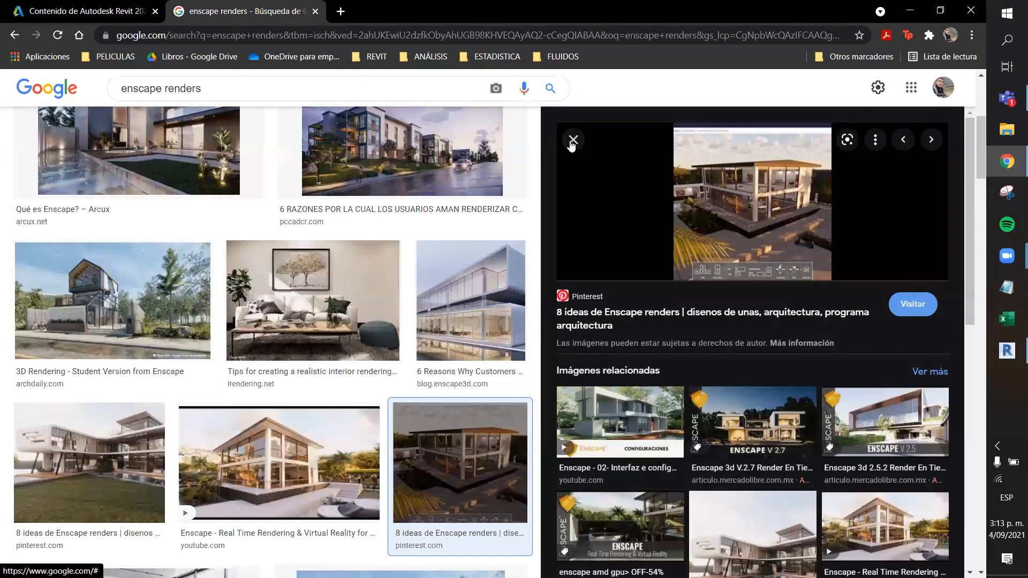
click(573, 140)
drag(202, 89, 180, 97)
click(164, 97)
triple_click(131, 98)
click(164, 96)
double_click(140, 97)
text(revi)
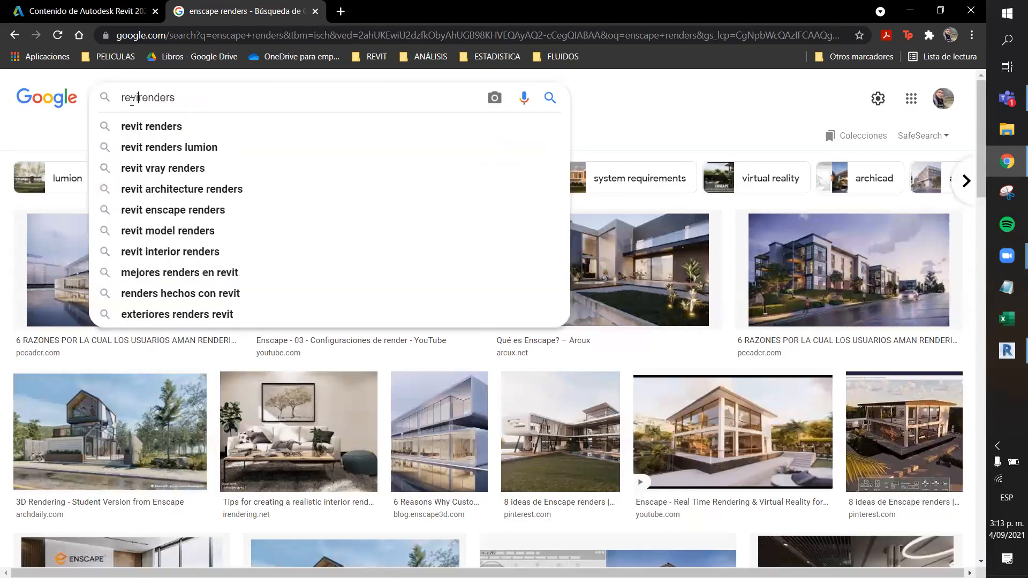
text(t)
key(Return)
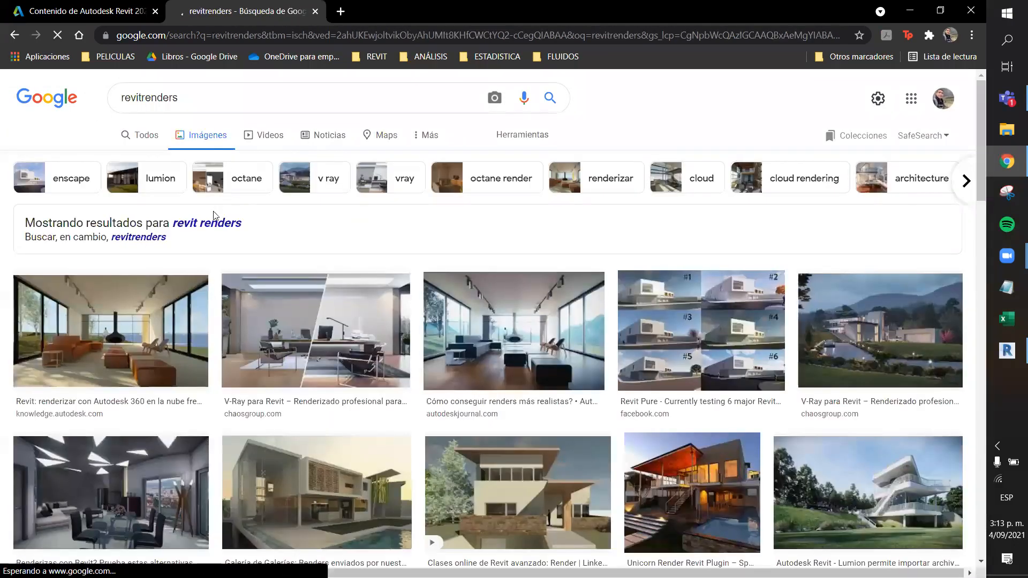
click(213, 221)
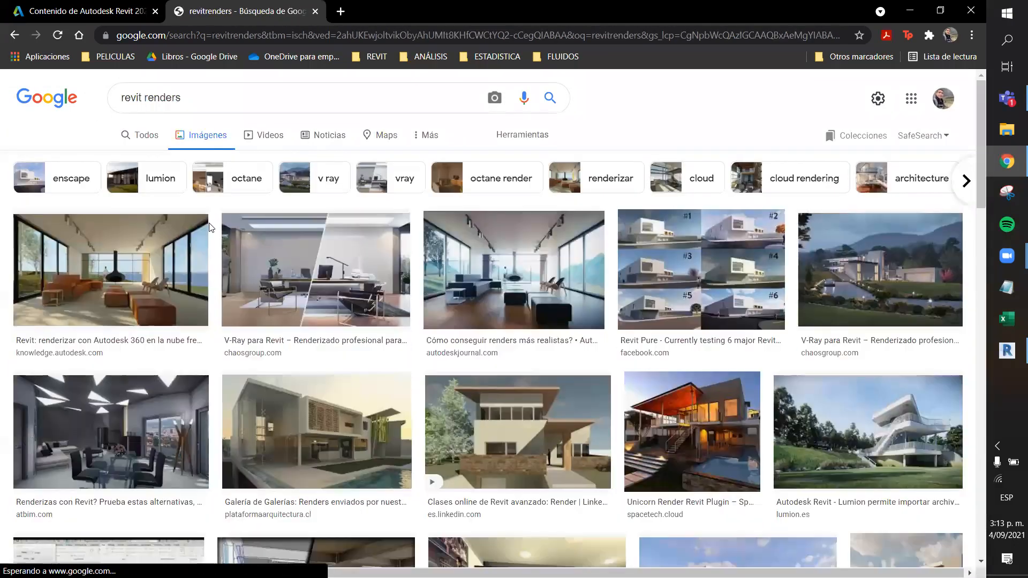
Step: Preview the LinkedIn Revit house render and browse the other Revit render examples in the image results
click(428, 409)
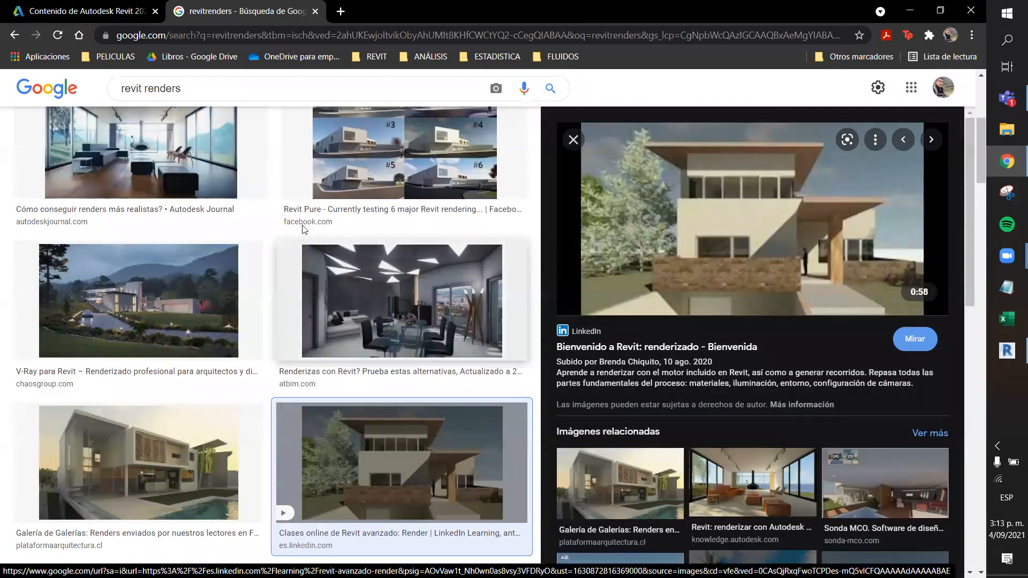
click(573, 140)
scroll(662, 224, down, 5)
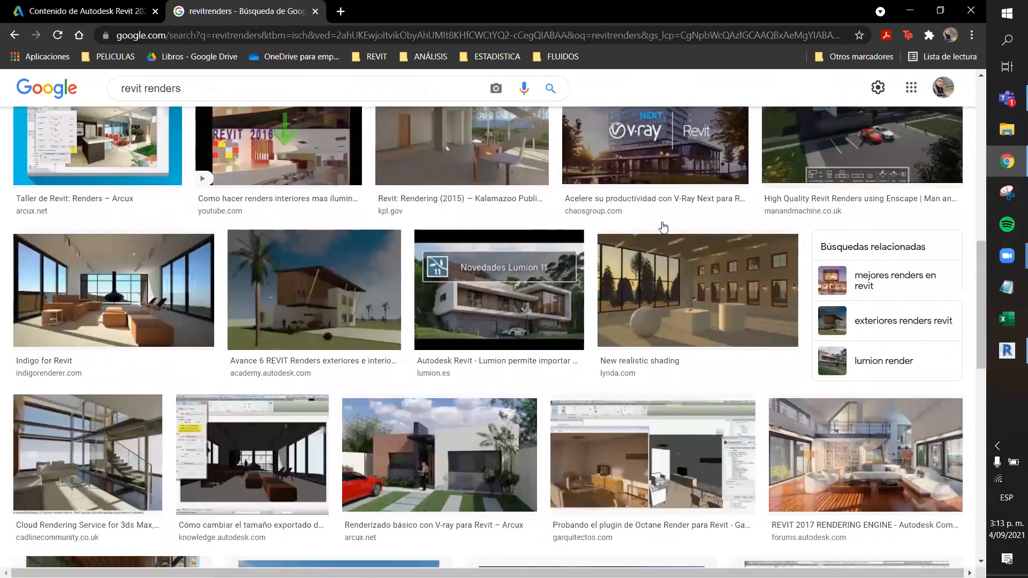
scroll(662, 227, down, 4)
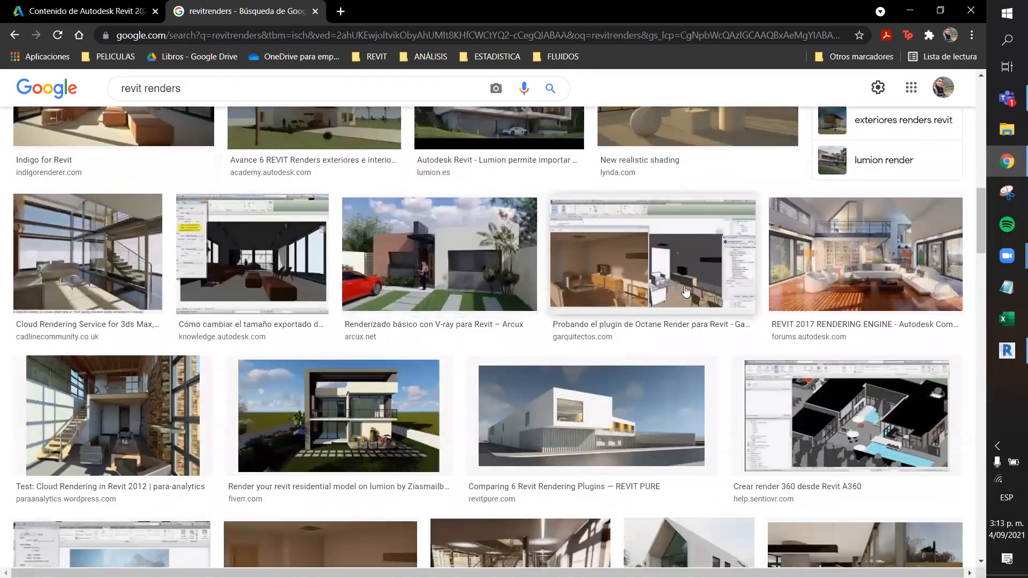
scroll(686, 291, down, 5)
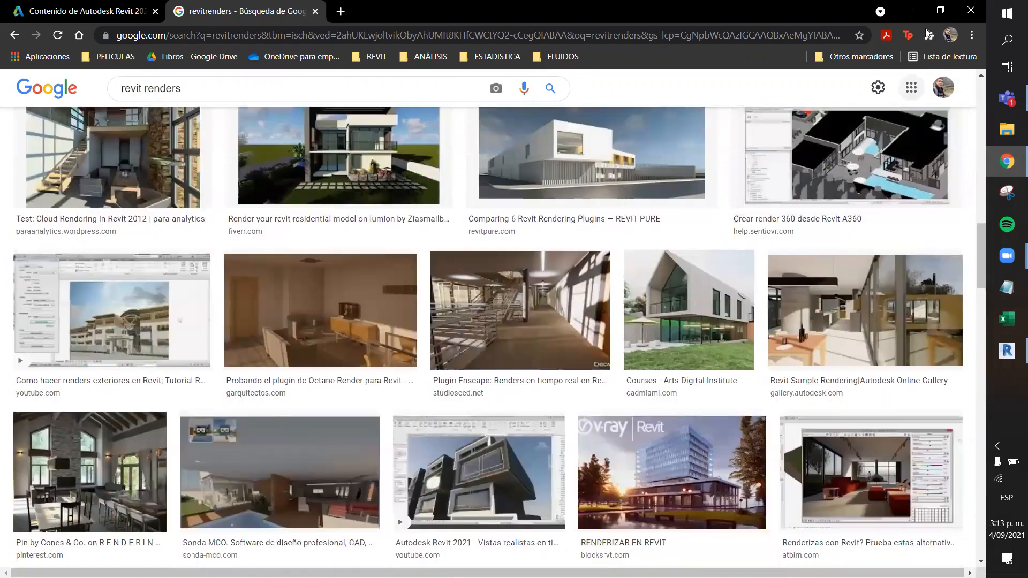
Step: Switch to Revit and inspect the tiled truss structure up close and as a whole in the 3D view
click(910, 10)
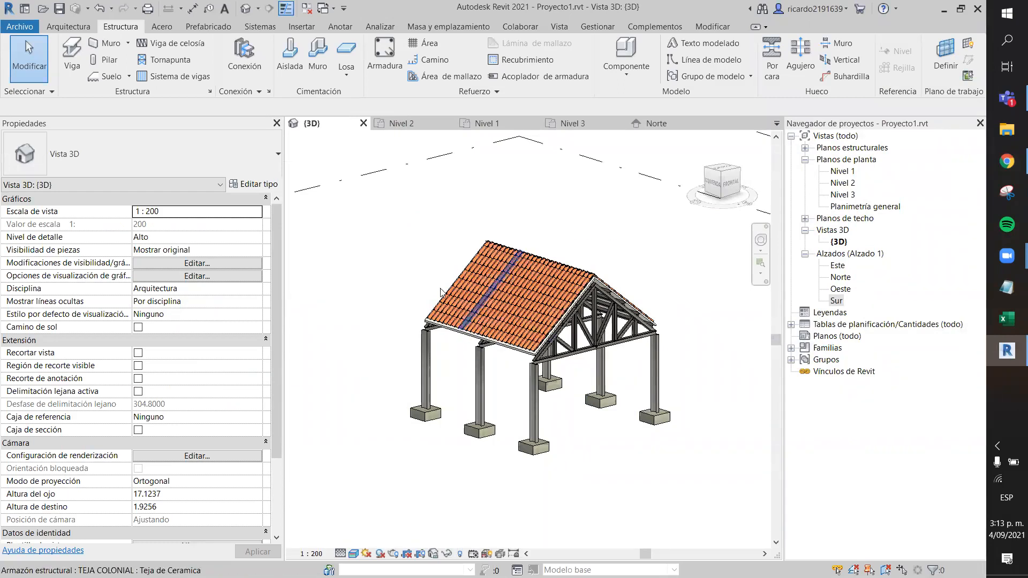
drag(366, 193, 696, 493)
click(714, 451)
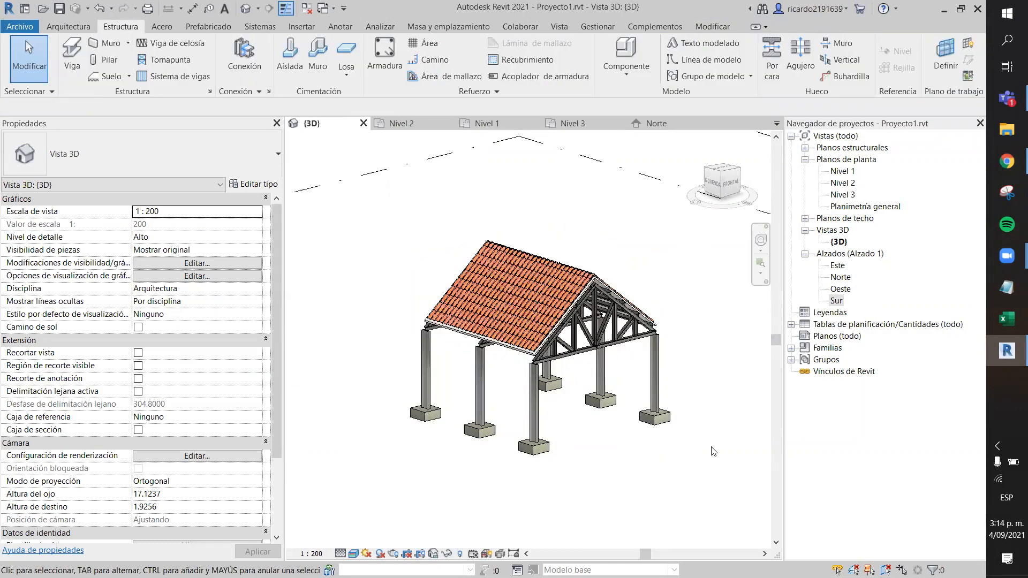
scroll(567, 431, up, 1)
scroll(567, 431, up, 1)
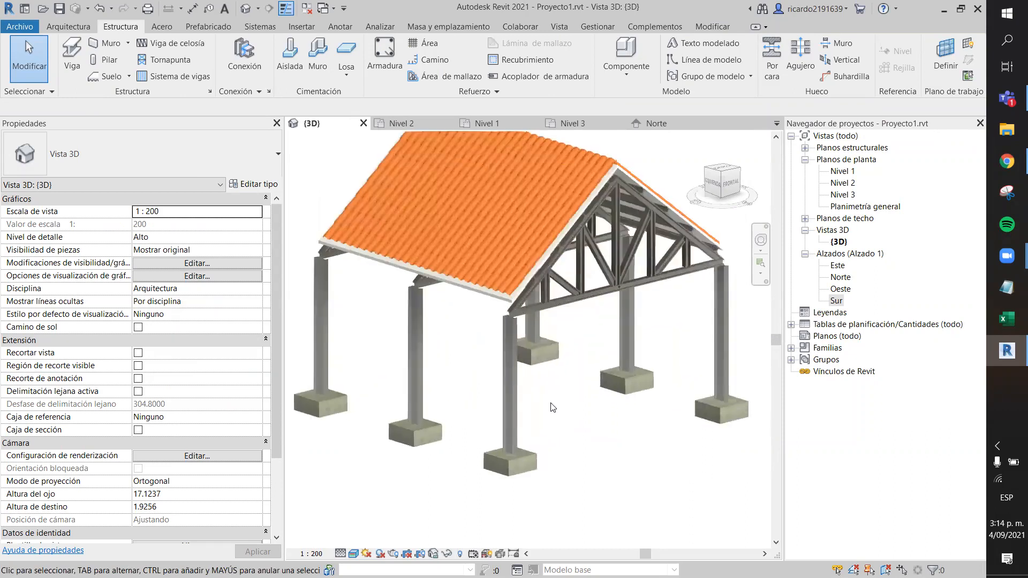
scroll(567, 431, up, 1)
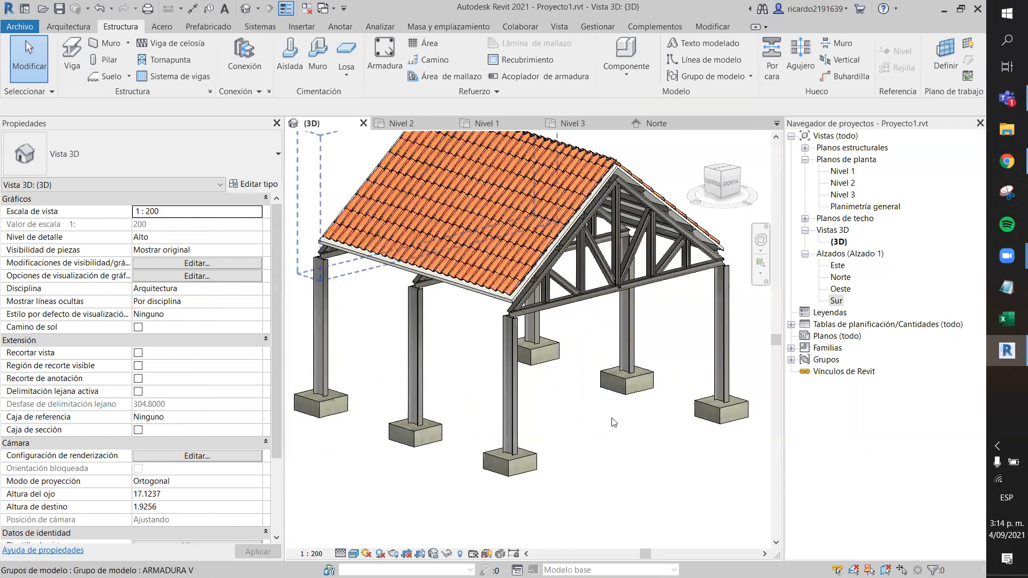
scroll(686, 447, down, 2)
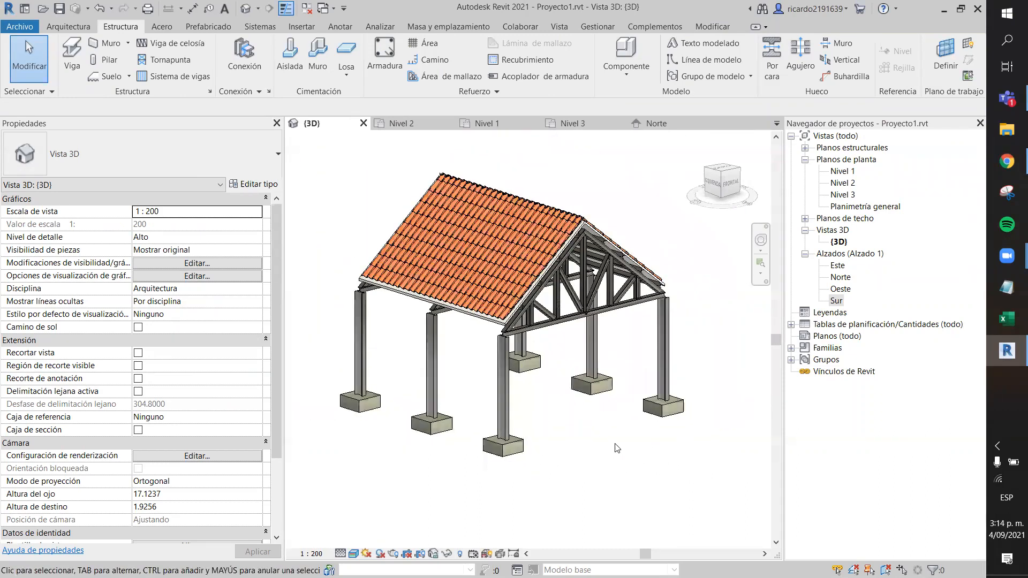
Step: Switch back to Chrome to review the Revit render results once more, and return to the Revit model
click(1009, 167)
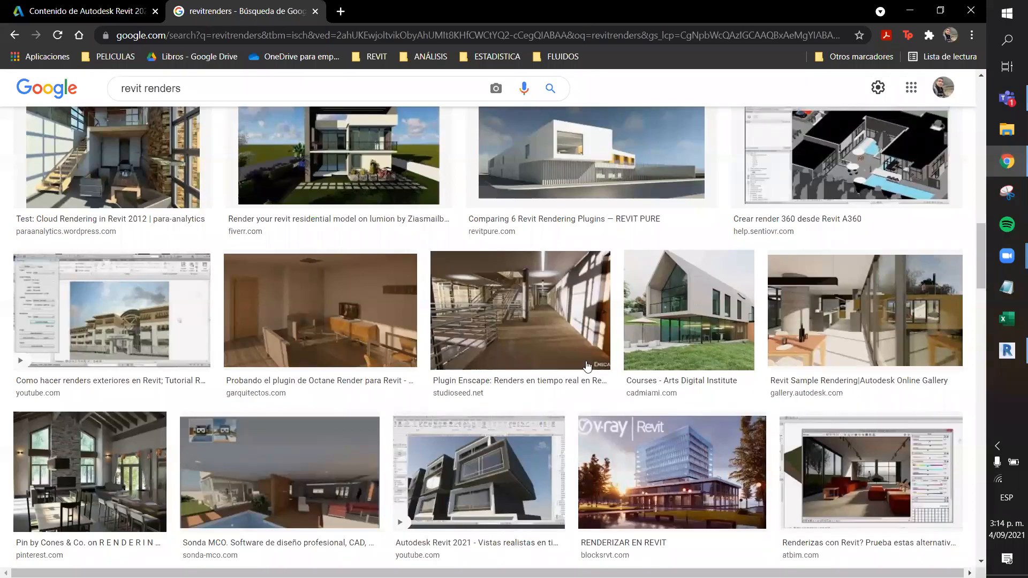
scroll(588, 366, down, 6)
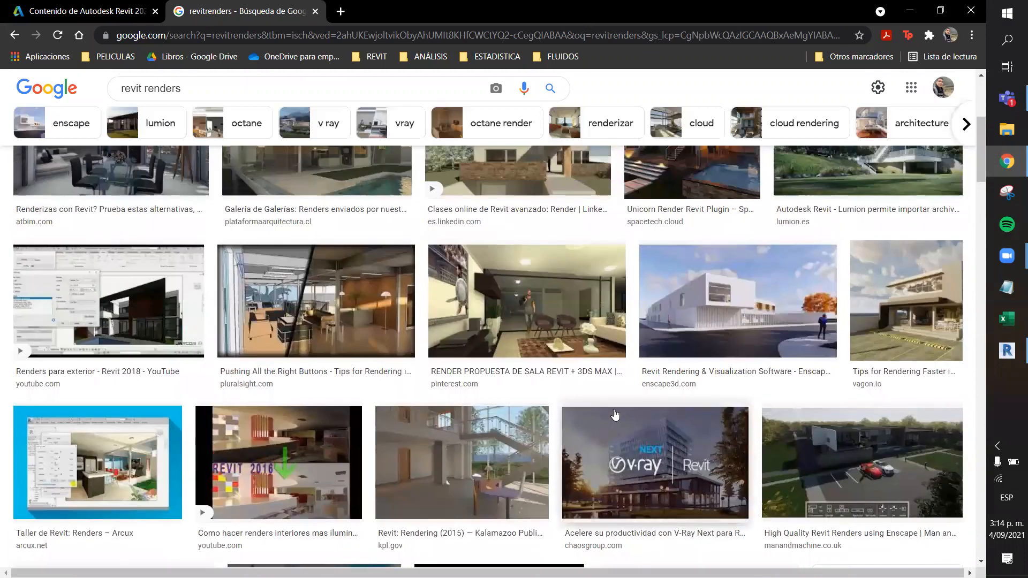
scroll(607, 409, up, 5)
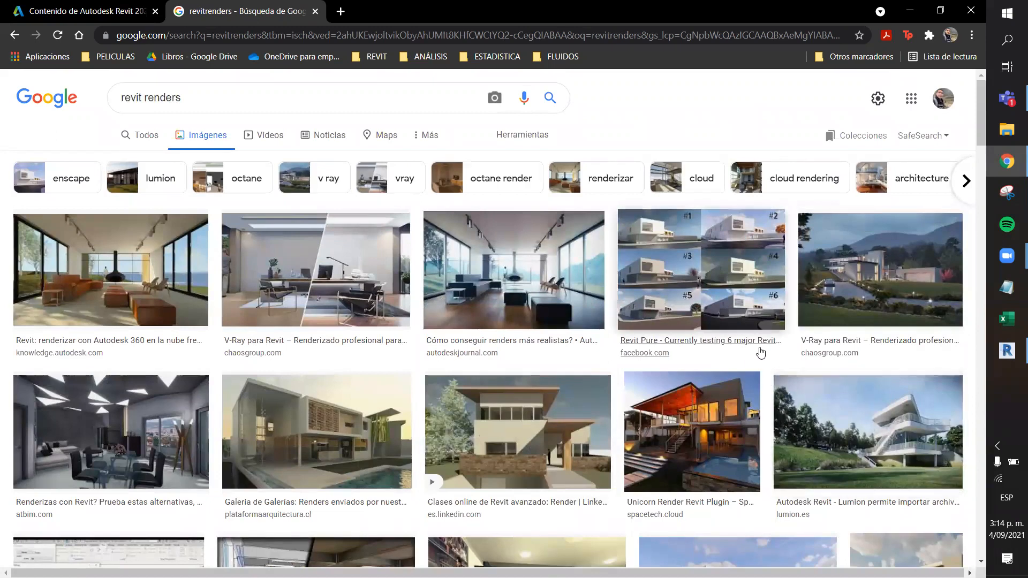
click(909, 10)
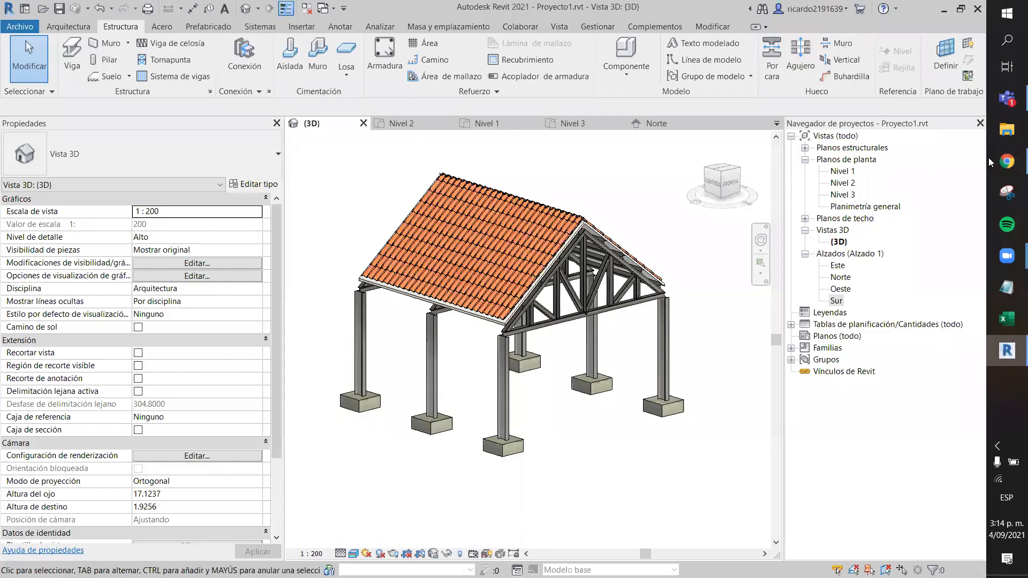
Step: In File Explorer, open the university OneDrive folder UIS\2020-1\ESTATICA\PROYECTO\ENTREGA FINAL
click(1006, 132)
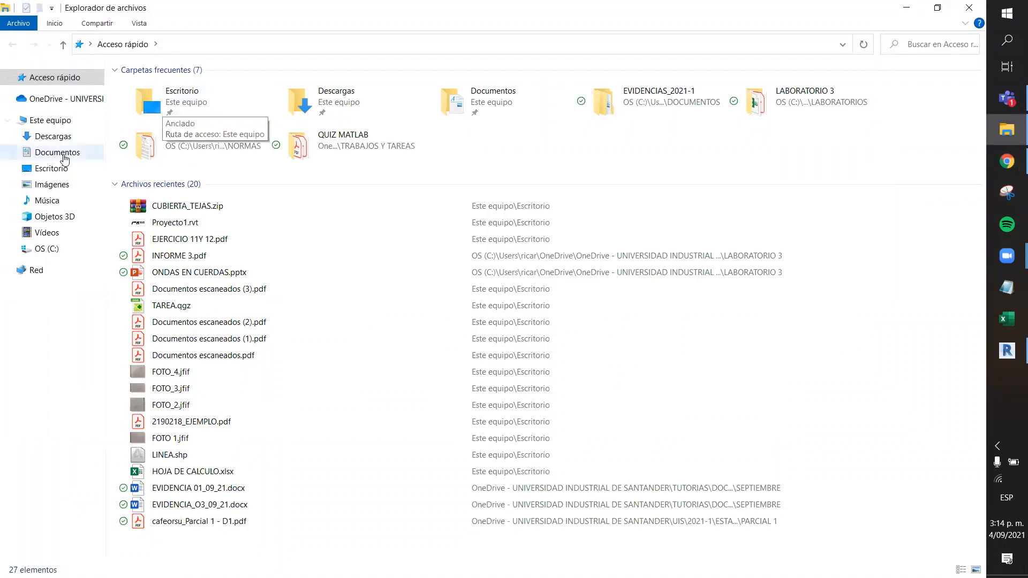
click(38, 98)
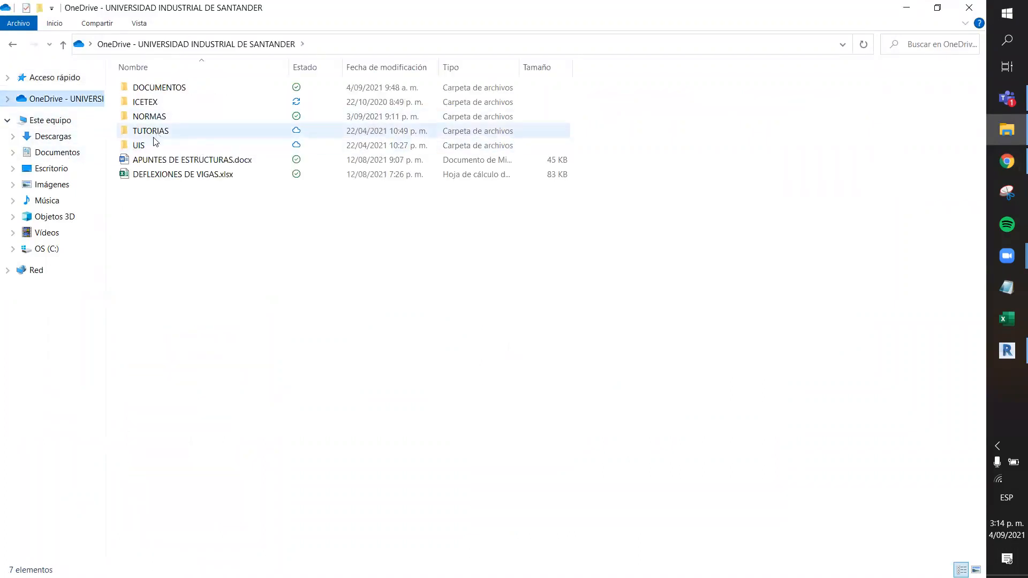
double_click(151, 145)
double_click(161, 101)
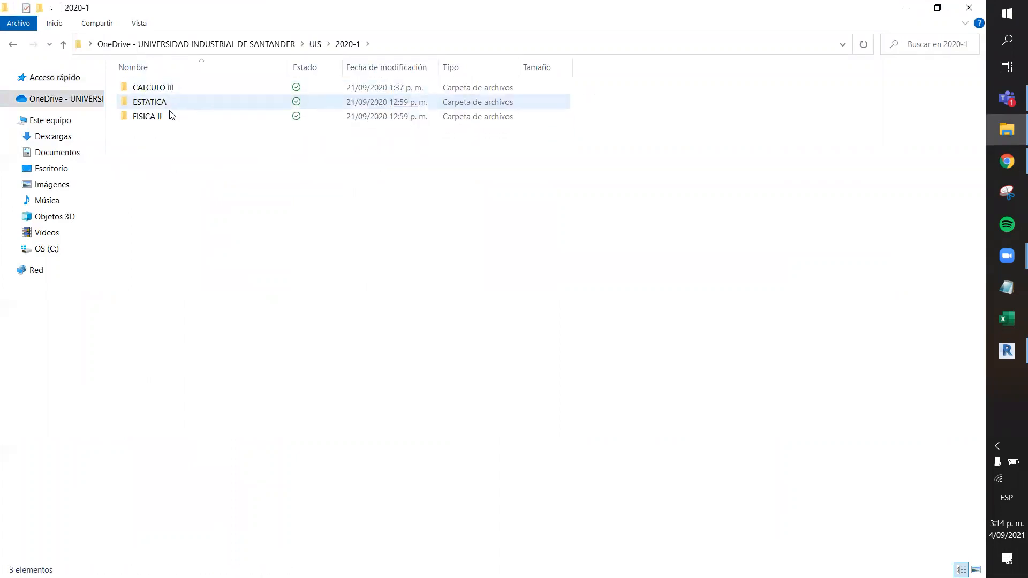
double_click(172, 103)
double_click(175, 103)
double_click(177, 90)
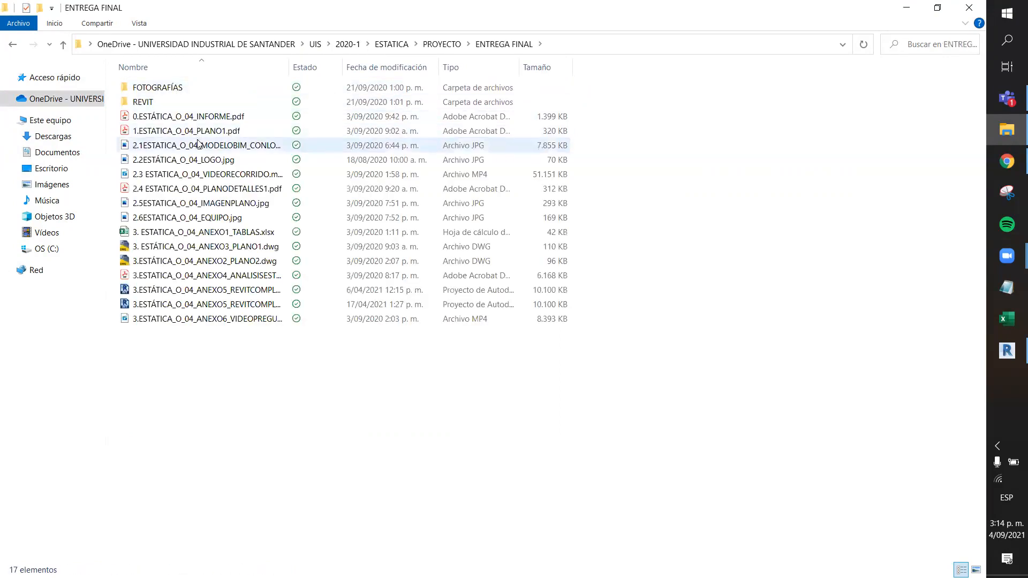
Step: Open the image 2.1ESTATICA_O_04_MODELOBIM_CONLOGO.jpg and examine the bus shelter render with its roof, bus and paving enlarged
click(198, 144)
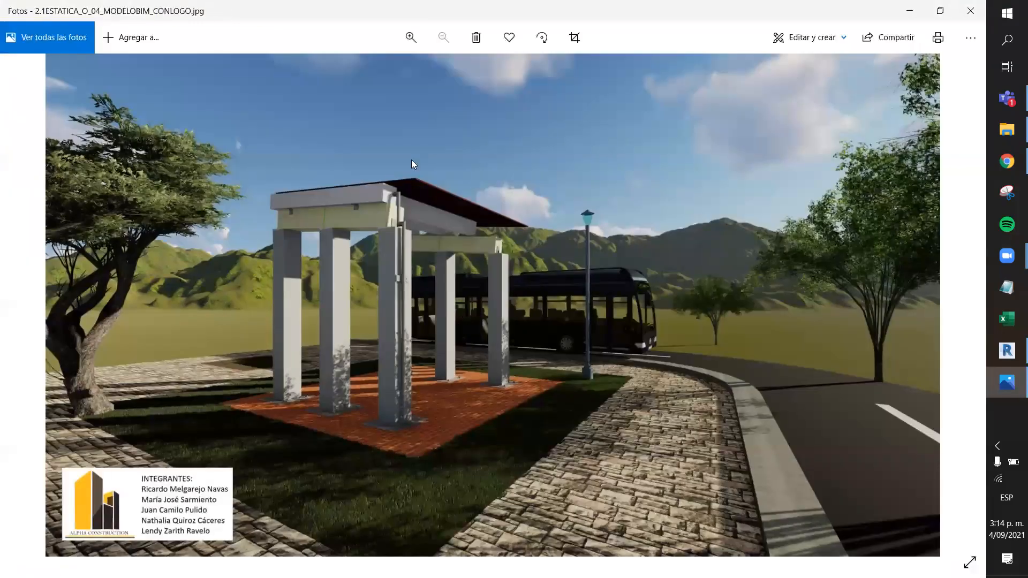
click(411, 37)
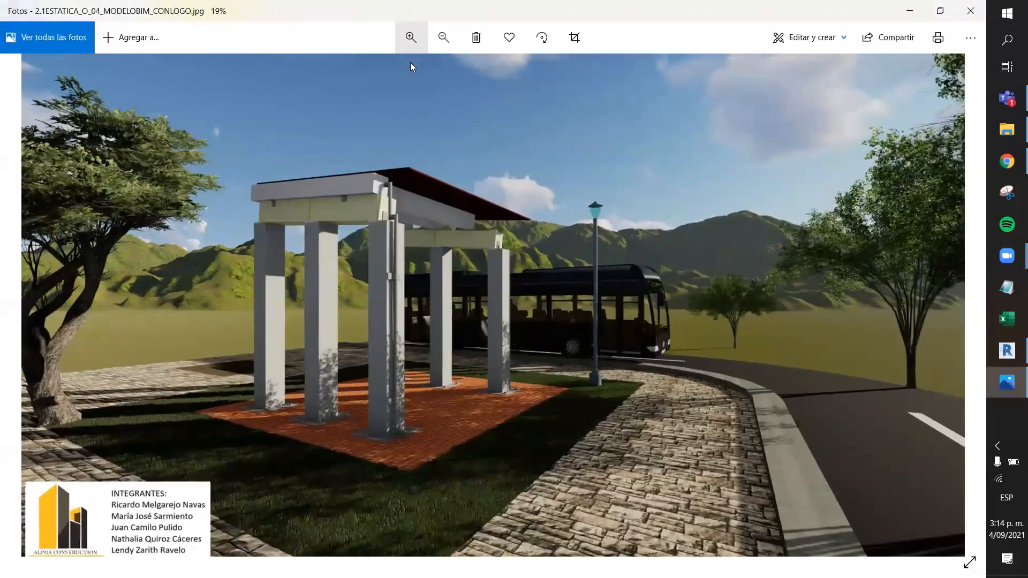
click(411, 37)
drag(434, 460, 414, 407)
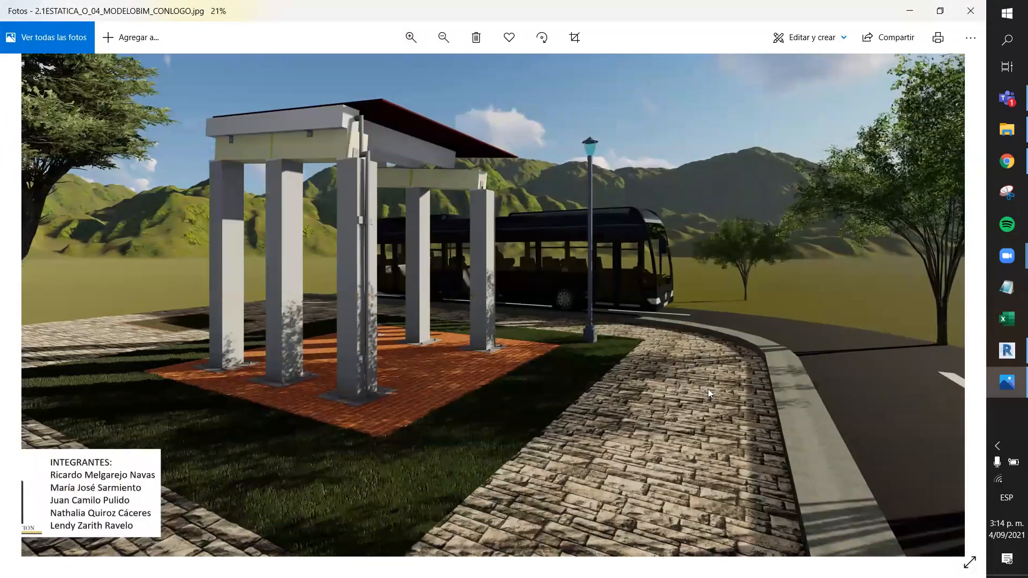
drag(788, 373, 737, 372)
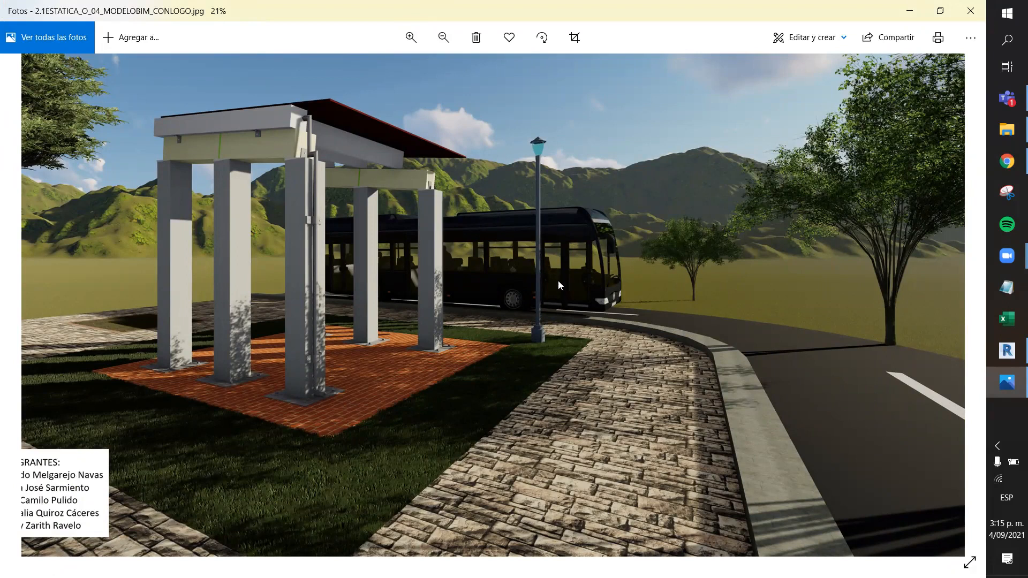
drag(309, 125, 422, 125)
drag(546, 236, 489, 235)
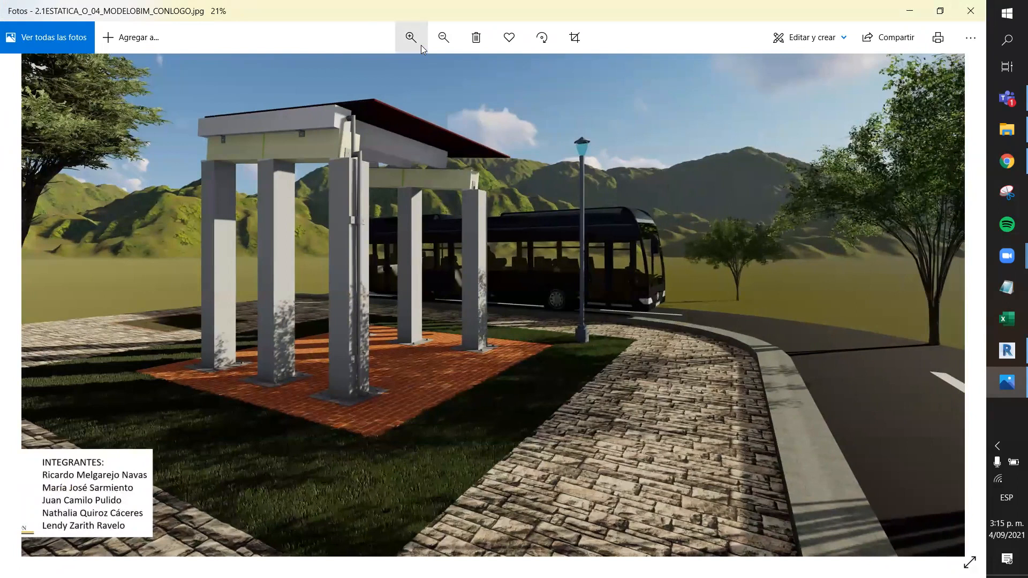
click(421, 48)
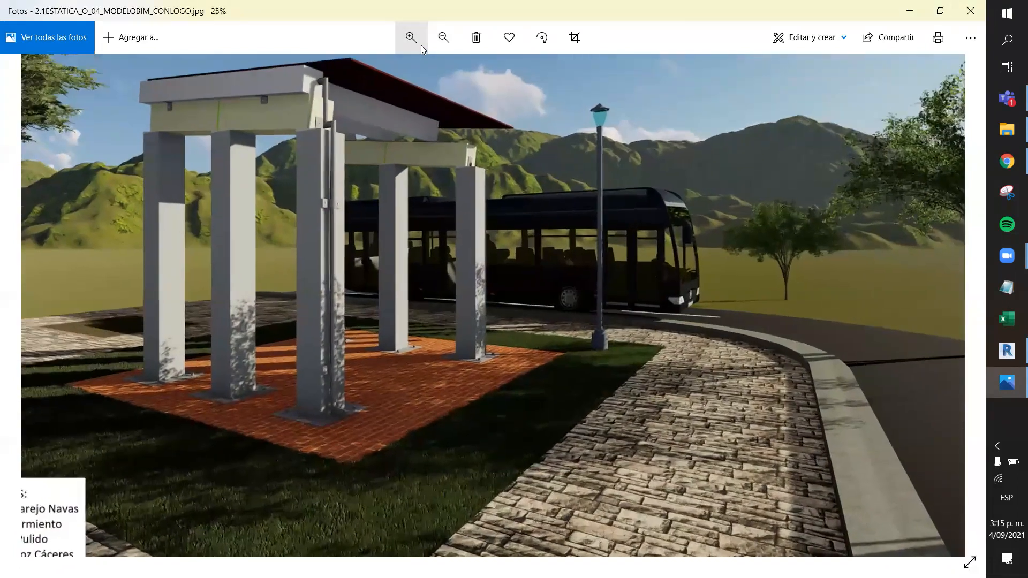
drag(497, 258, 513, 247)
drag(601, 232, 578, 239)
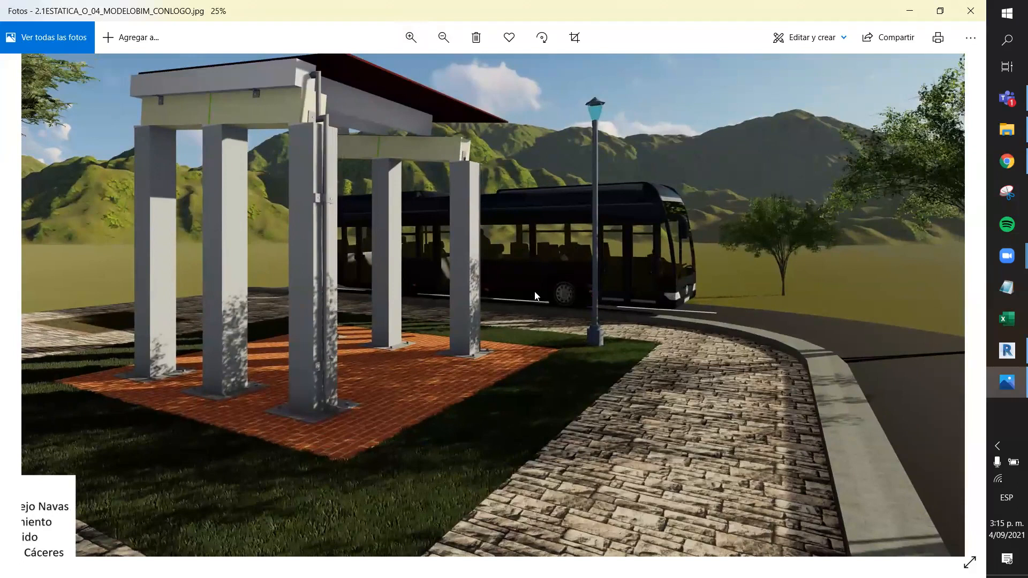
drag(485, 322, 505, 310)
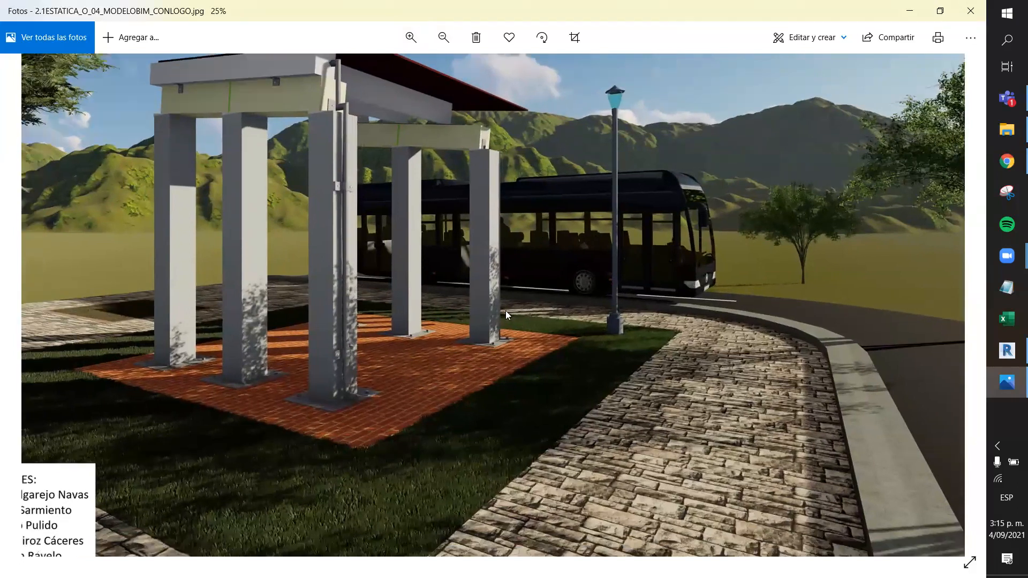
Step: Inspect the bolted base plates of the shelter's columns up close and return to the whole render
click(411, 38)
click(411, 38)
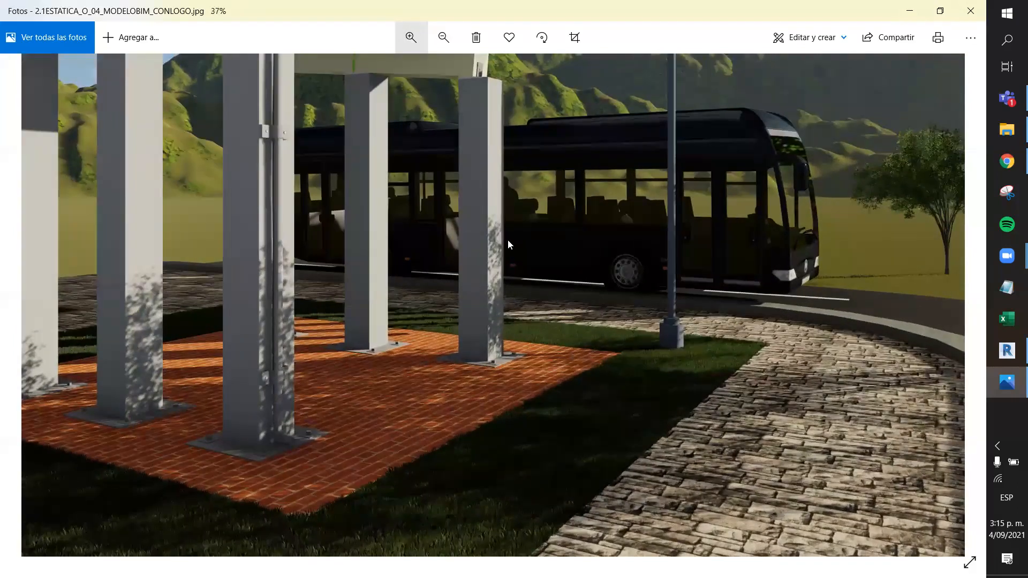
scroll(494, 306, up, 3)
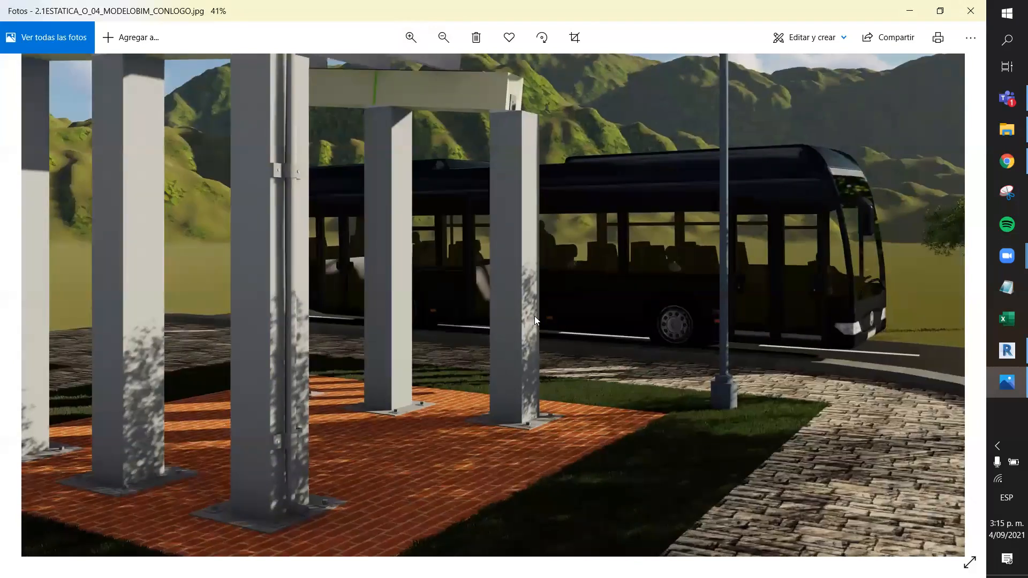
scroll(468, 415, up, 2)
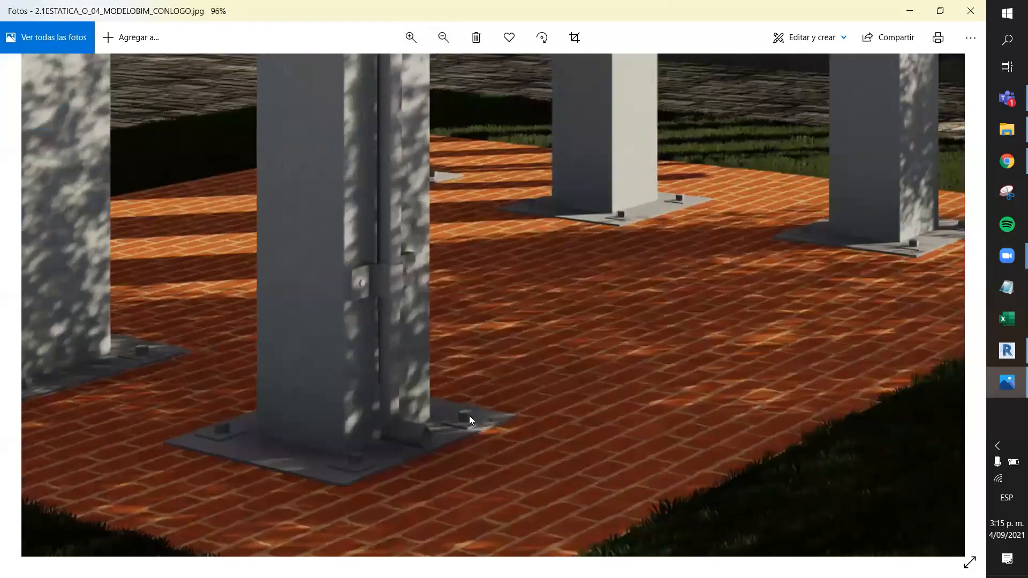
scroll(469, 416, down, 5)
scroll(519, 356, down, 2)
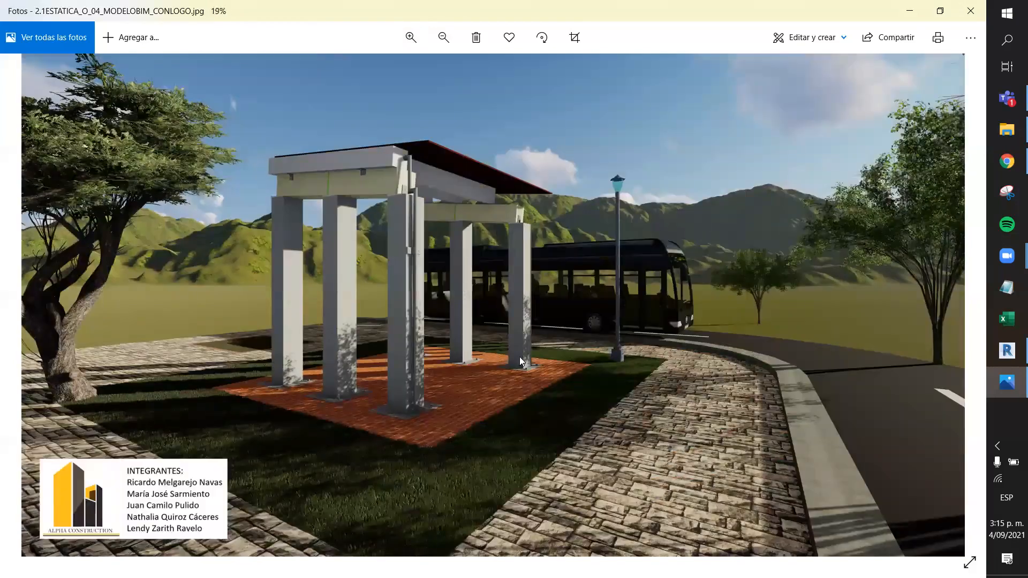
Step: Examine the lower part of the shelter's front column, closing in on the pipe bracket and its bolt
scroll(322, 351, up, 5)
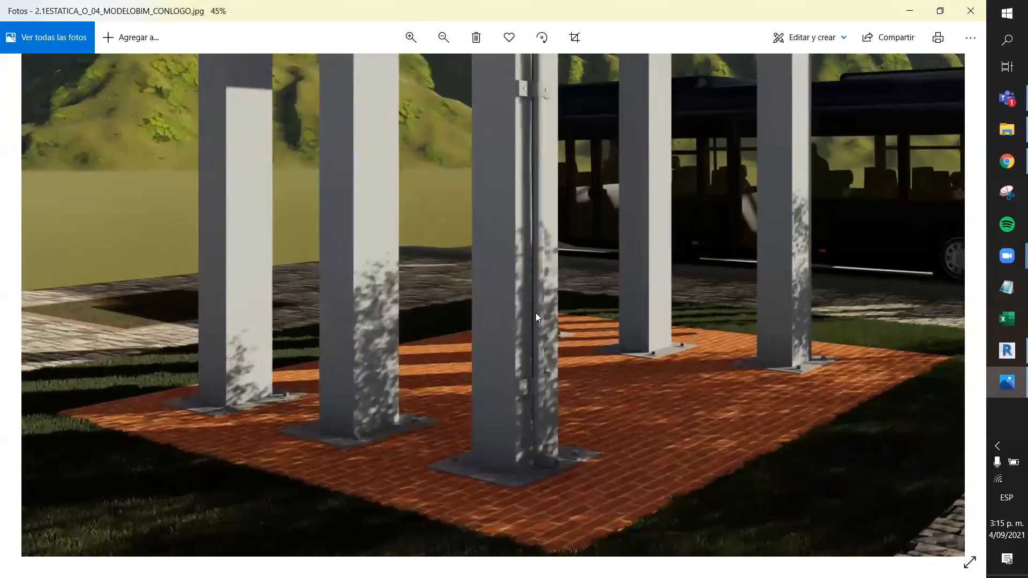
drag(616, 497, 526, 357)
scroll(524, 363, up, 3)
drag(381, 351, 434, 452)
drag(289, 111, 396, 402)
scroll(396, 401, up, 7)
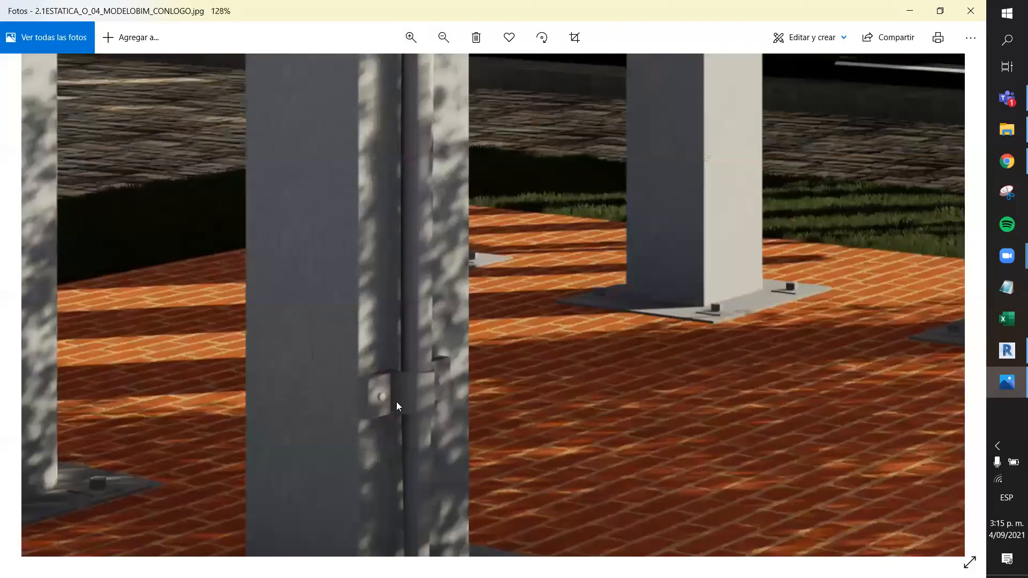
Step: Examine the shelter render's roof beams, brackets and downpipe up close, then close the image and return to the Revit model
scroll(397, 416, down, 14)
scroll(490, 382, up, 10)
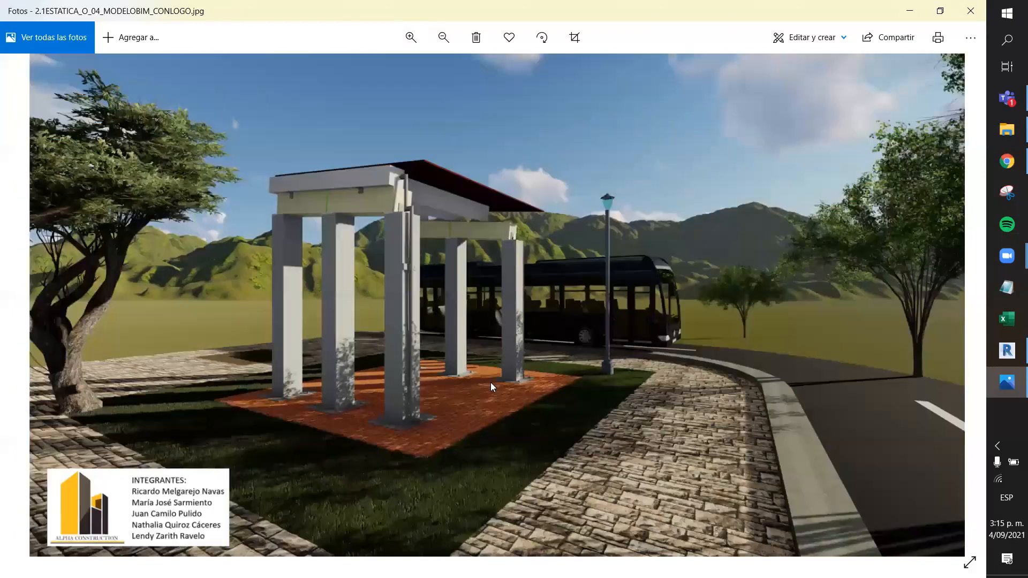
scroll(274, 199, down, 10)
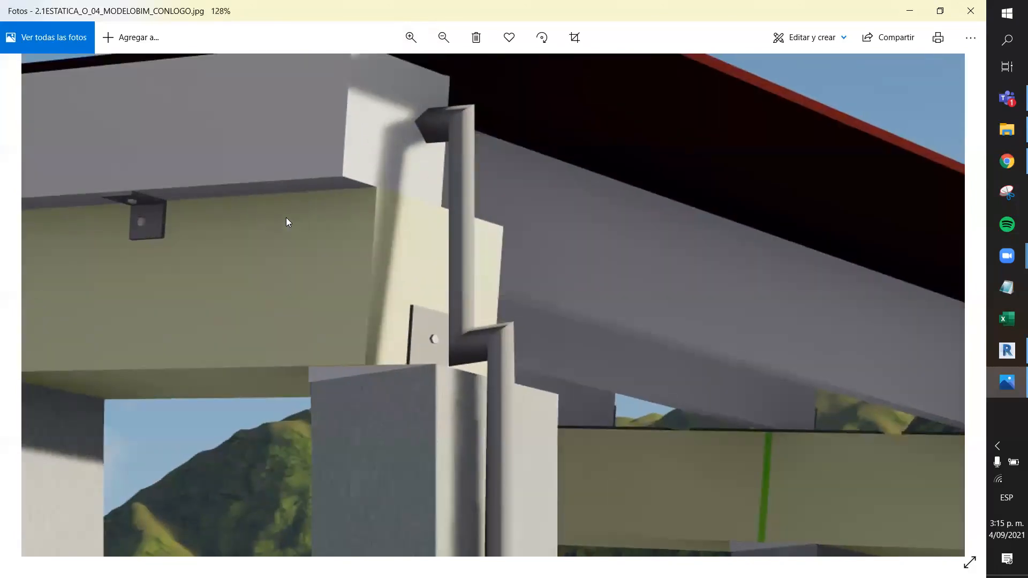
scroll(253, 222, down, 3)
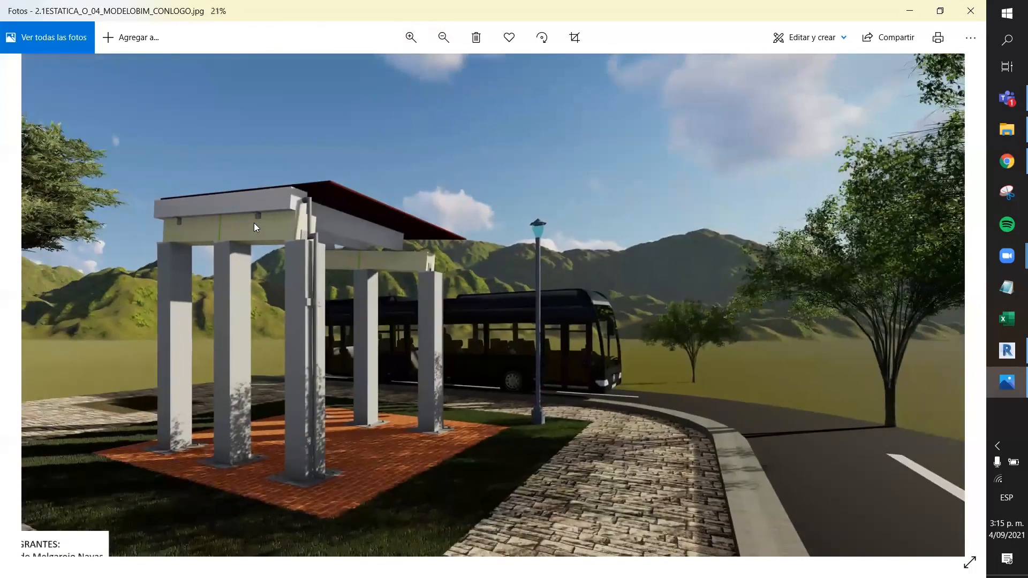
click(958, 21)
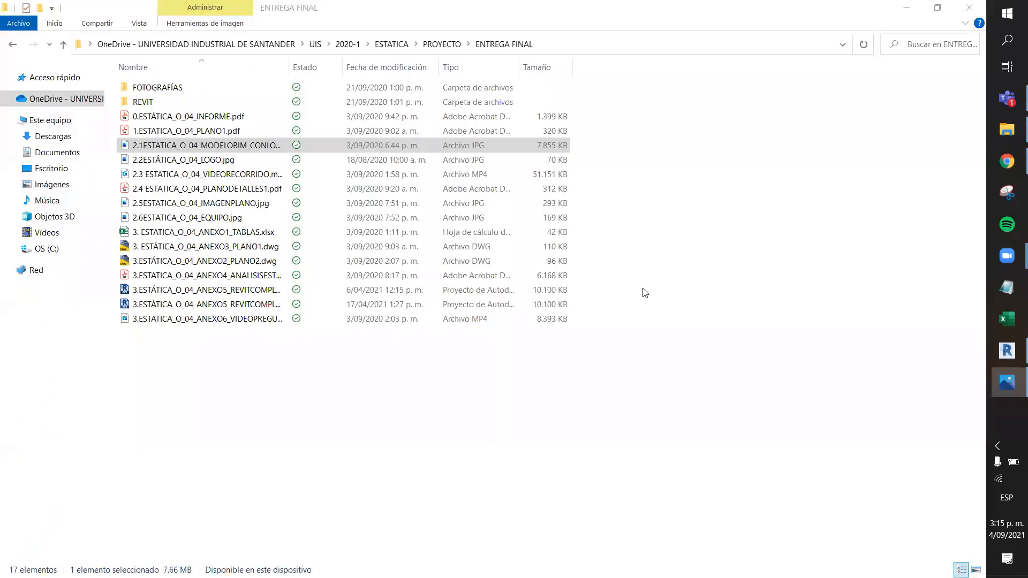
click(912, 16)
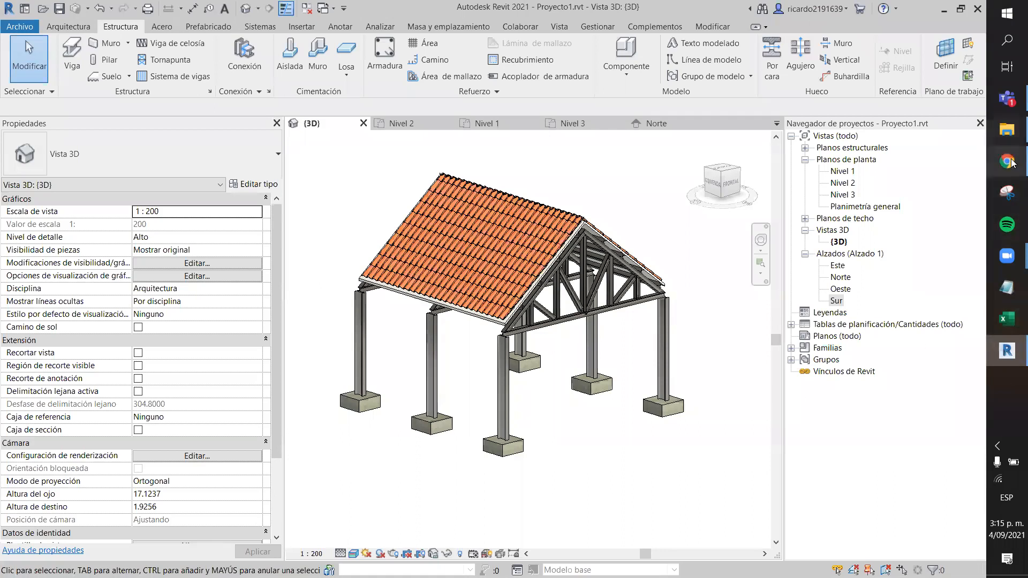
scroll(564, 461, down, 2)
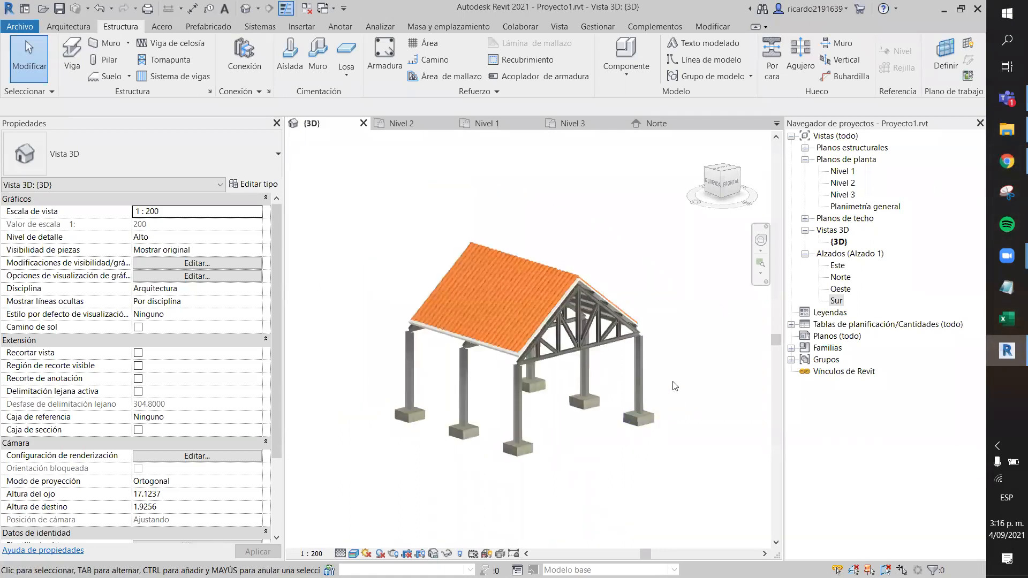
middle_drag(687, 419, 671, 384)
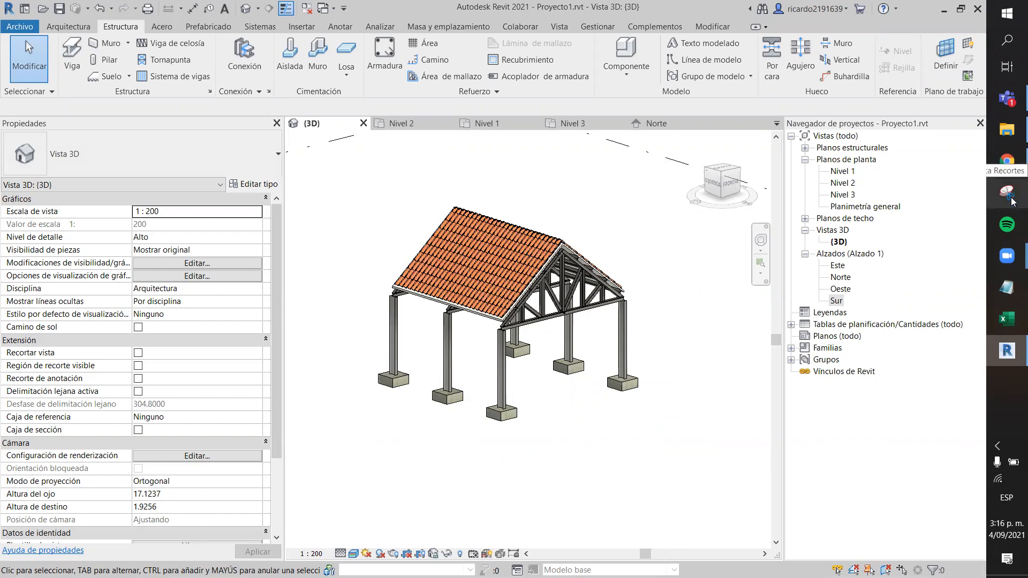
mouse_move(1011, 167)
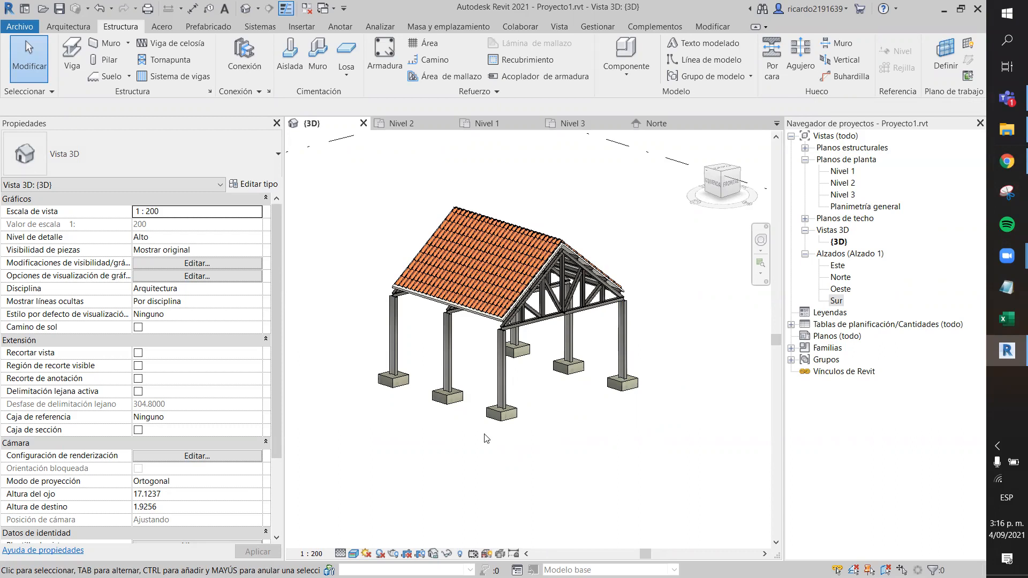
scroll(463, 388, up, 3)
scroll(475, 453, down, 2)
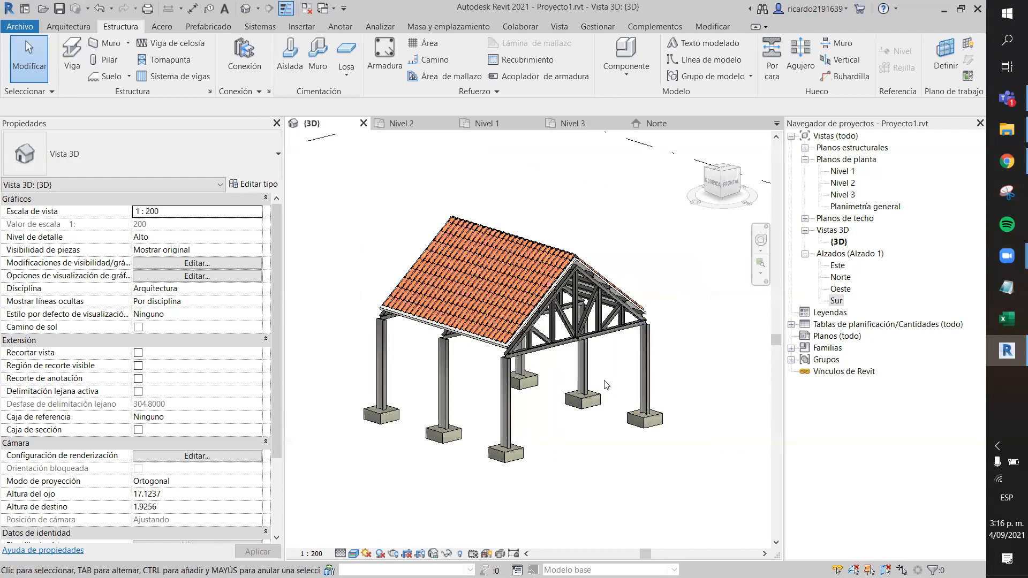
Step: Open the Nivel 1 floor plan and start an architectural floor boundary sketch
click(503, 123)
scroll(511, 225, down, 1)
scroll(500, 247, up, 3)
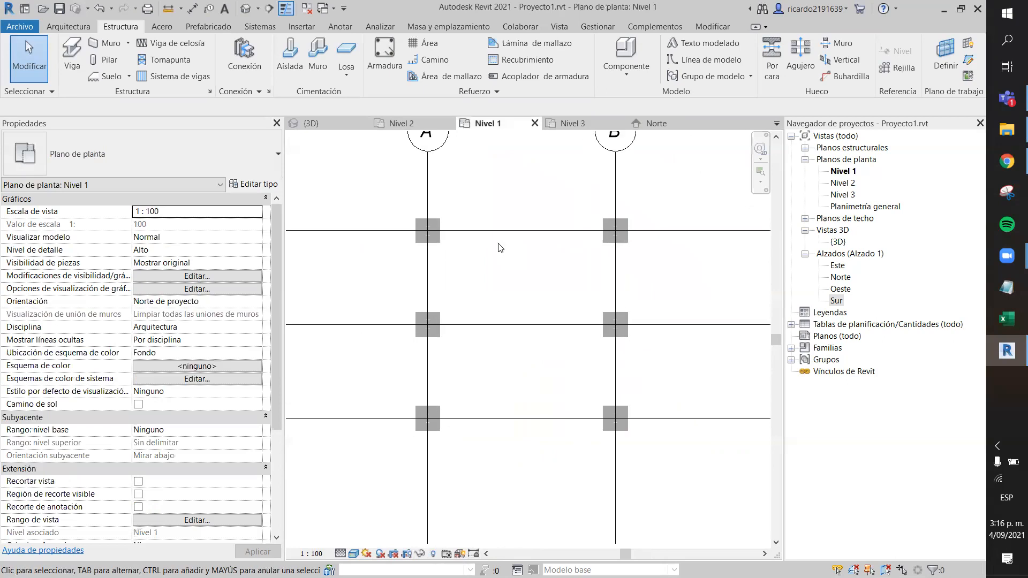
click(159, 31)
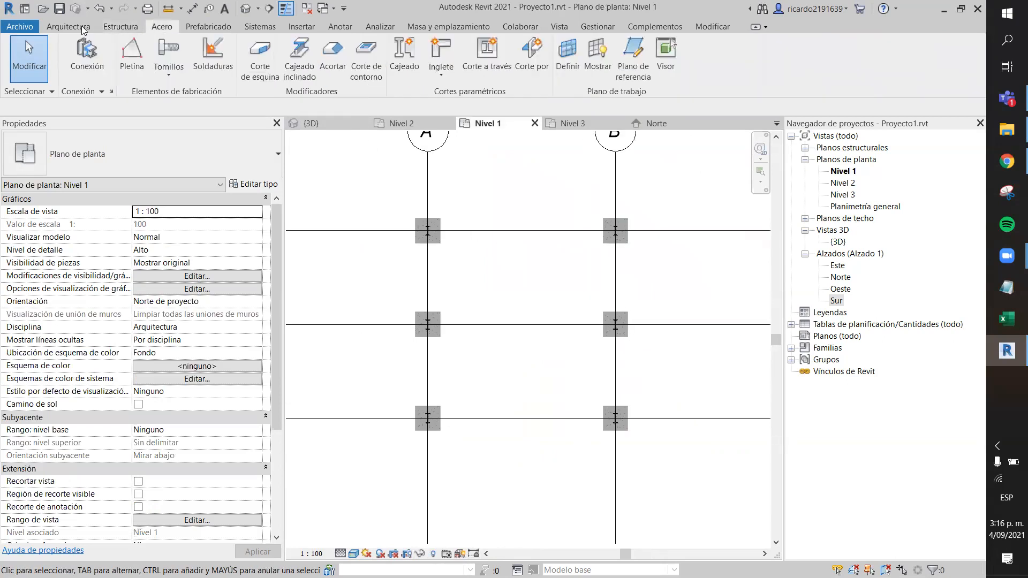
click(82, 29)
click(214, 77)
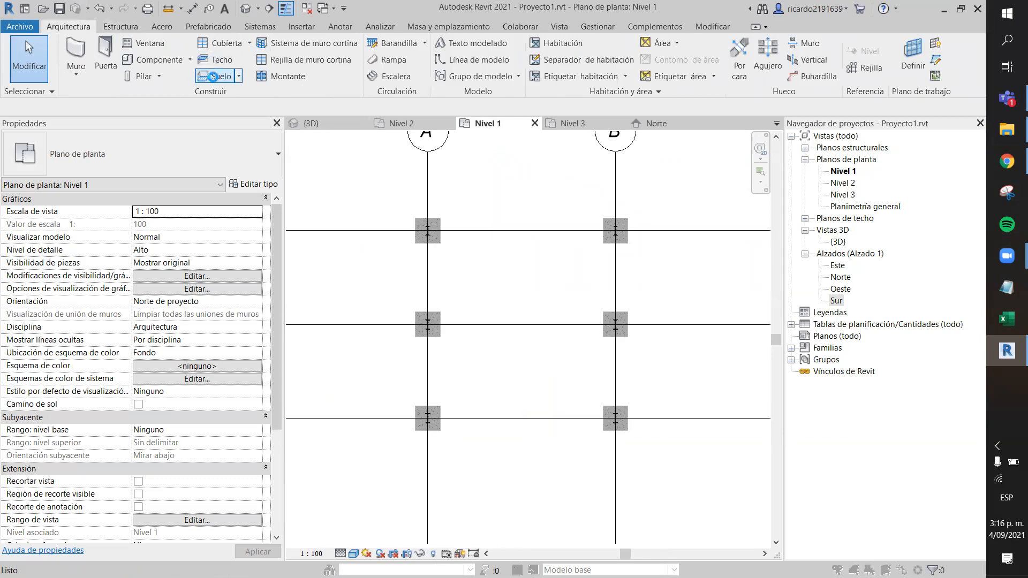
click(618, 175)
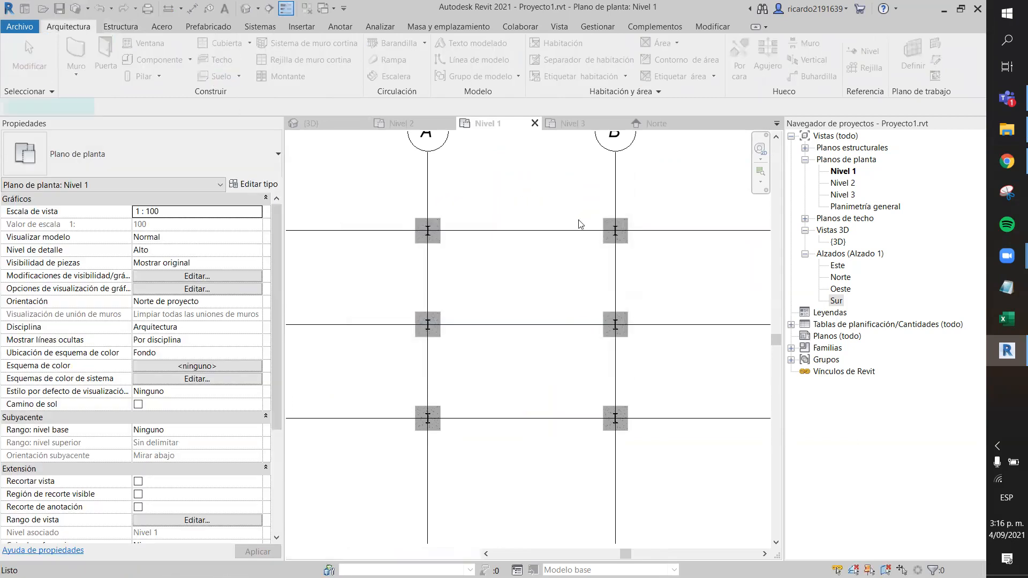
scroll(498, 213, down, 1)
scroll(600, 173, down, 2)
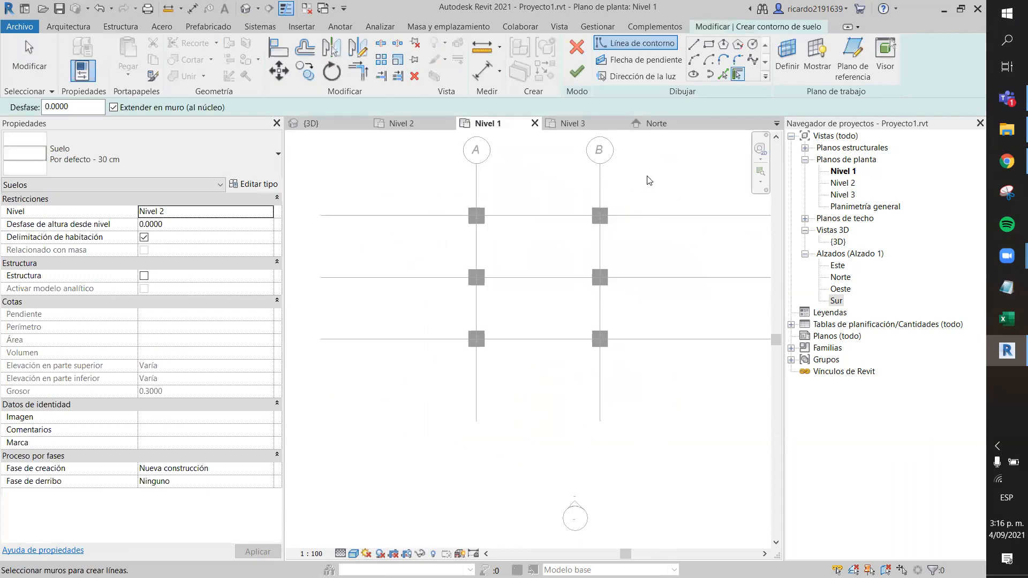
middle_drag(647, 179, 633, 223)
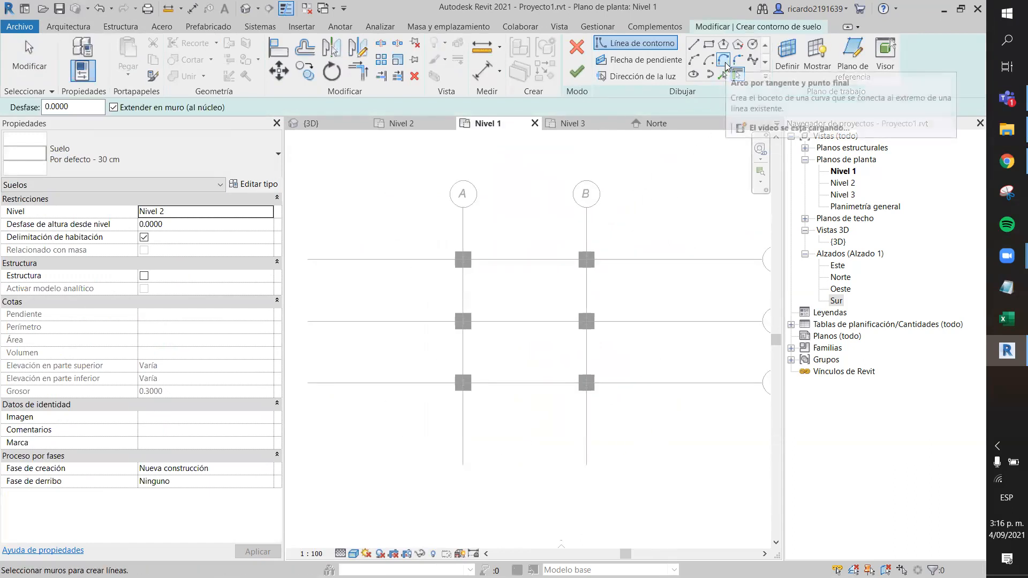
Step: Try a circular floor boundary with a radius of about 6.5 m enclosing the six columns
click(752, 44)
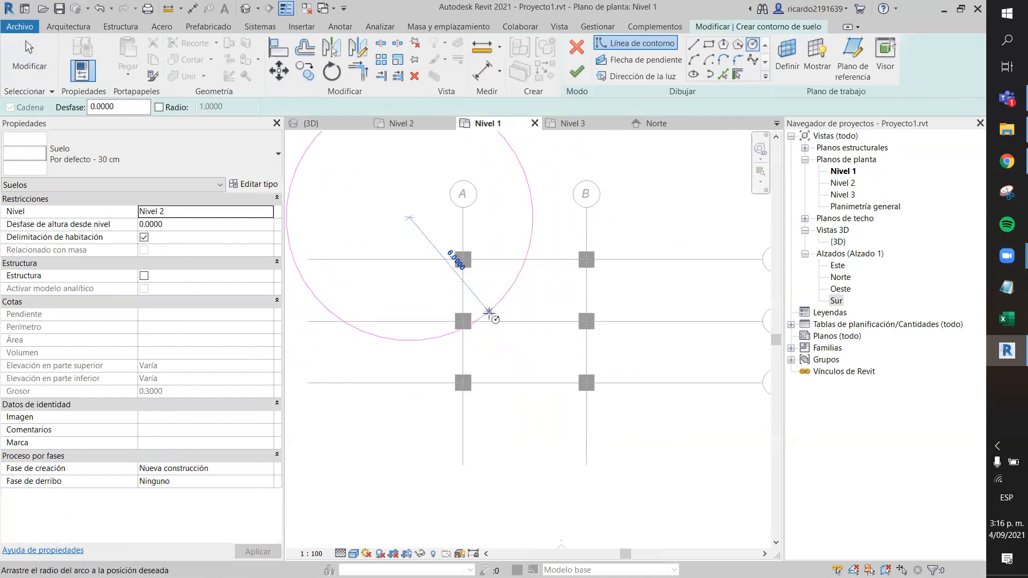
key(Escape)
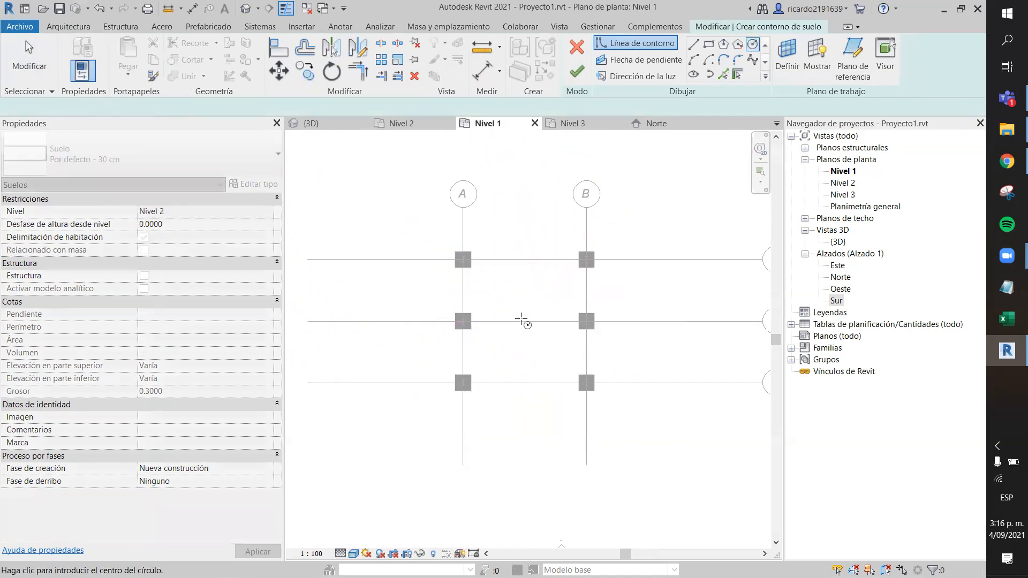
click(521, 310)
click(603, 416)
scroll(564, 386, down, 1)
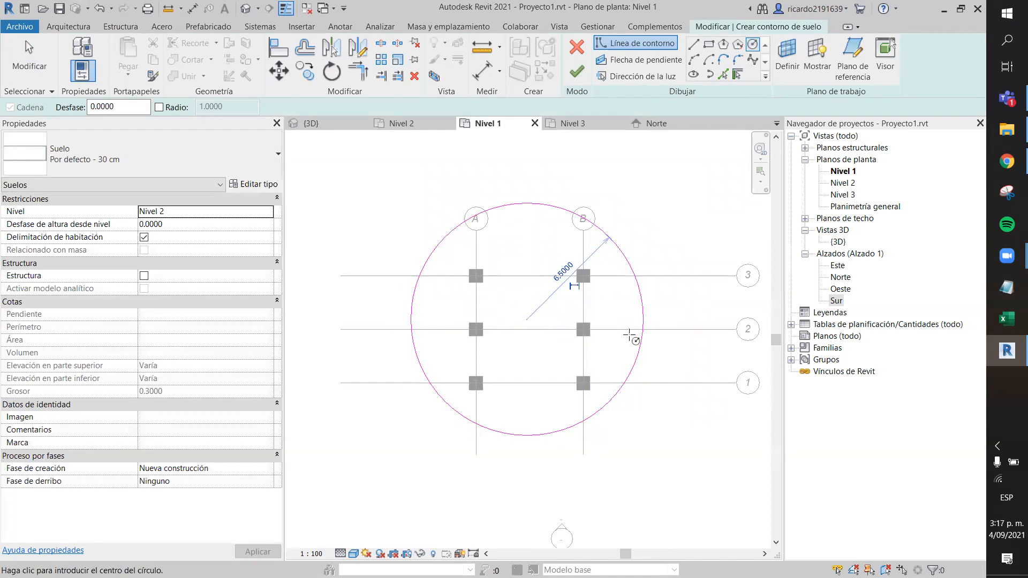
key(Escape)
Step: Sketch a rectangular floor boundary around the six columns, finish the floor and check it in the 3D view
click(709, 44)
click(411, 225)
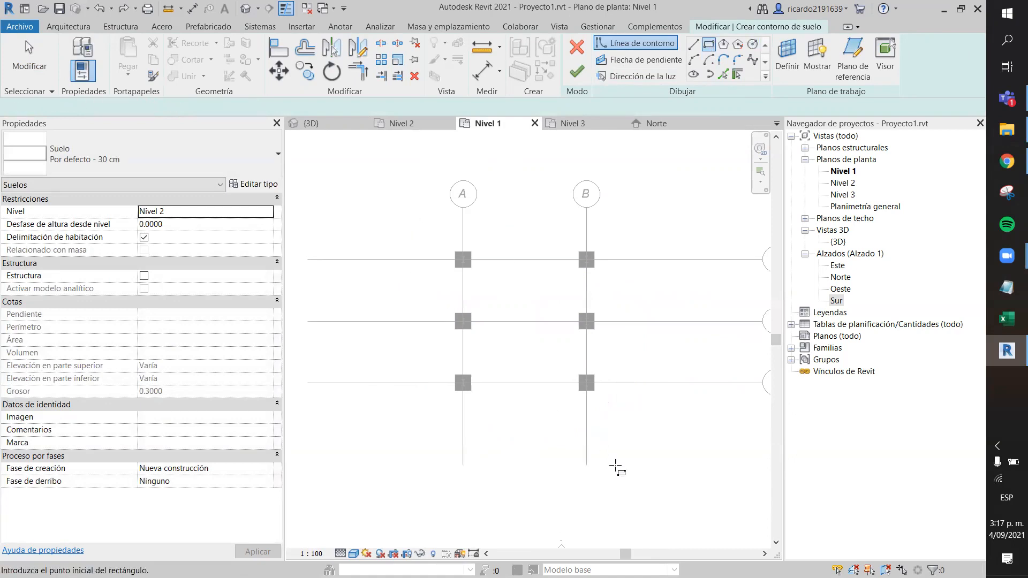
click(636, 435)
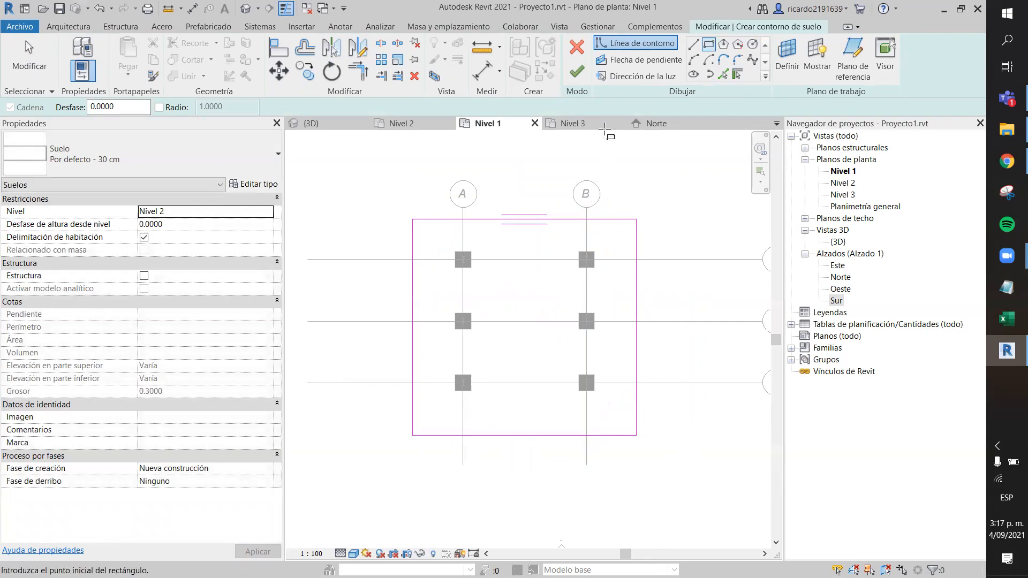
click(578, 73)
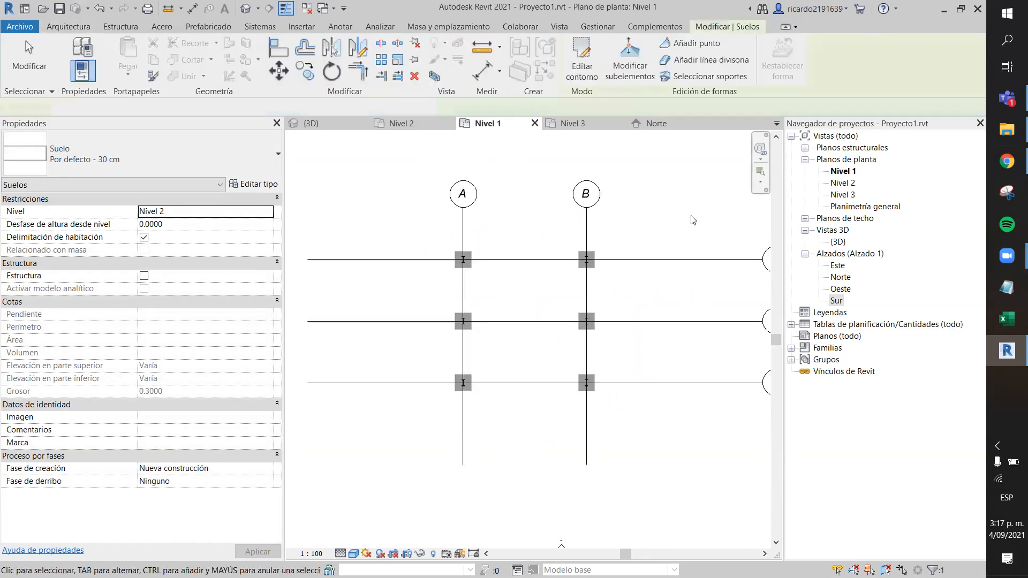
click(337, 124)
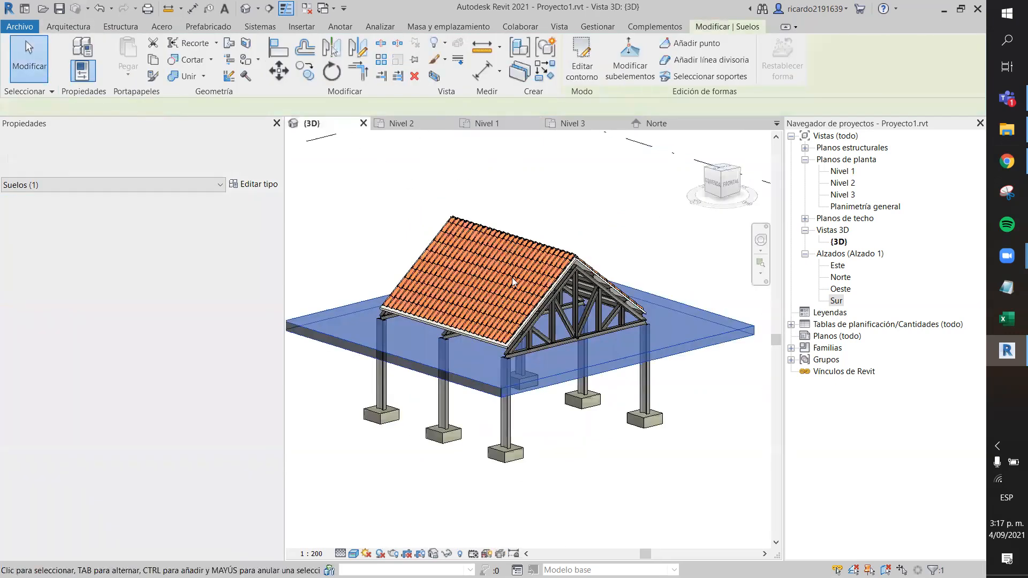
Step: Open the floor's boundary for editing in 3D, cancel the edit and remove the floor
click(597, 476)
click(684, 341)
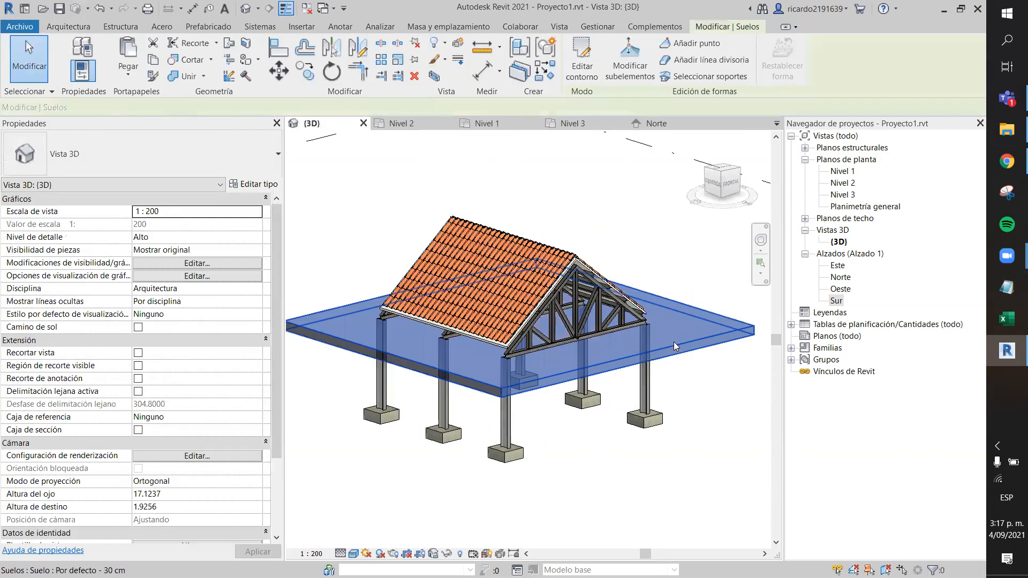
double_click(683, 340)
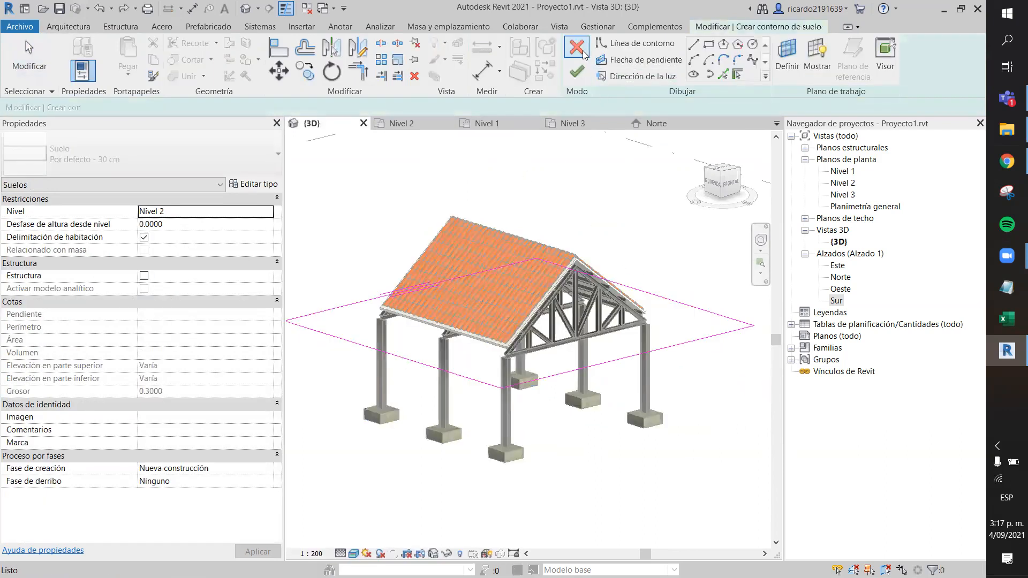
click(577, 48)
click(524, 304)
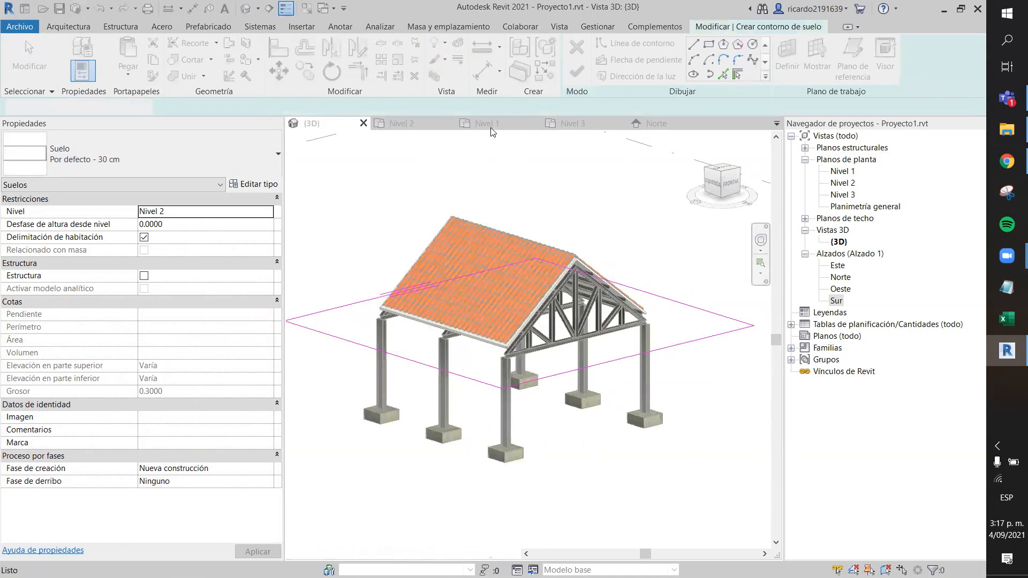
Step: In the Nivel 1 plan, create a 30 cm default floor with a rectangular boundary about 9.1 by 9.2 m enclosing the six columns
click(484, 123)
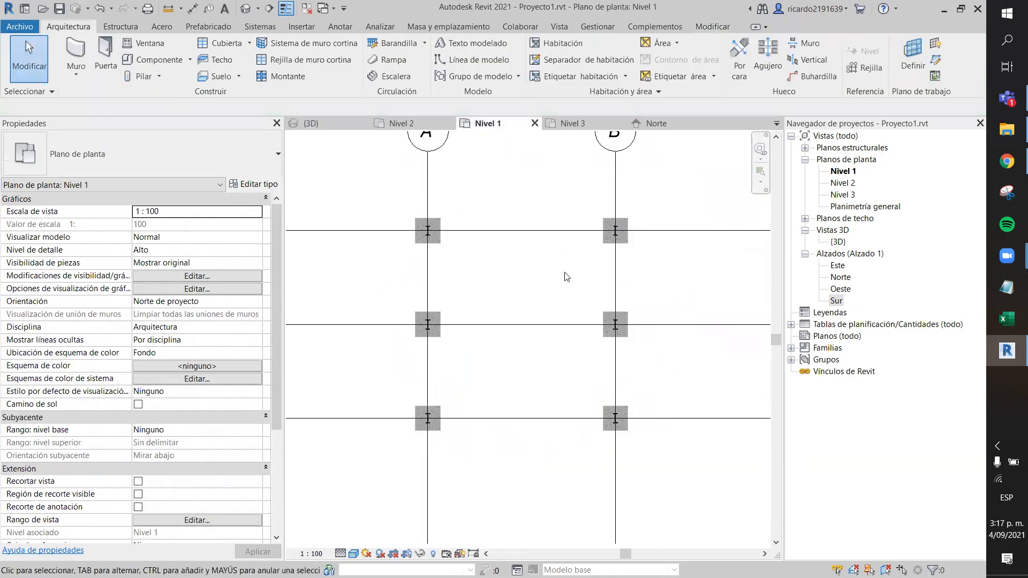
scroll(567, 277, down, 1)
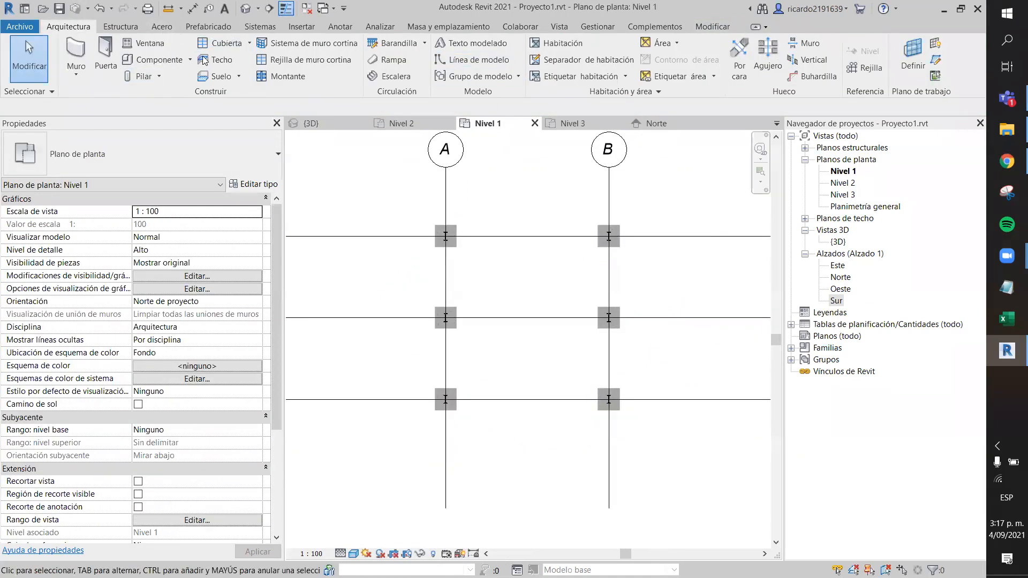
click(219, 76)
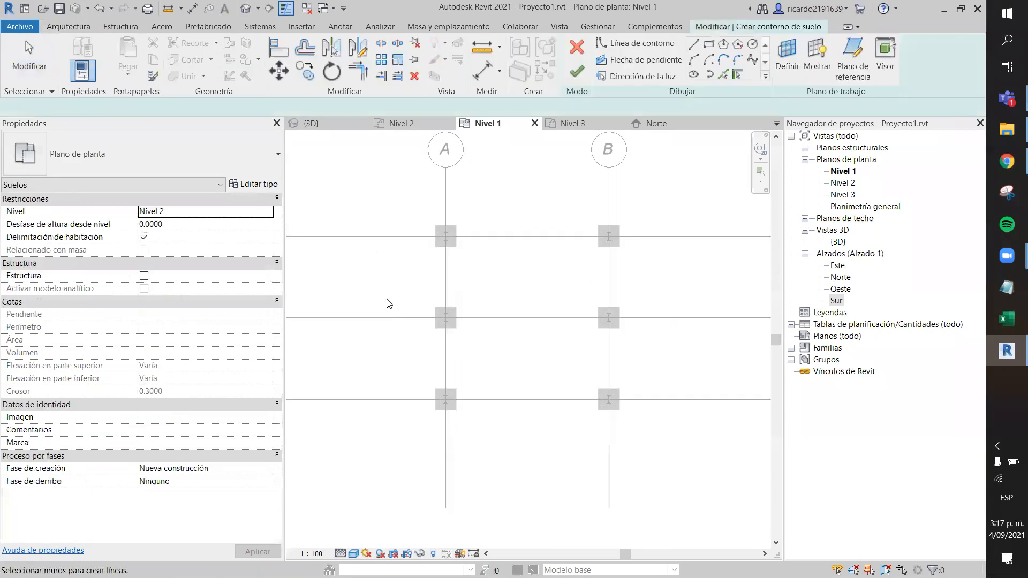
click(709, 45)
click(406, 194)
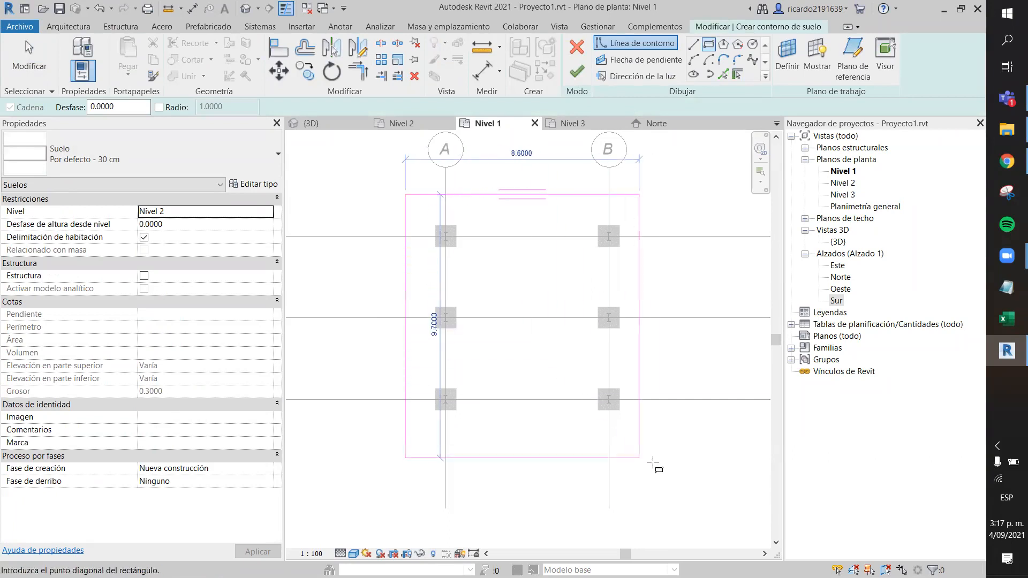
click(652, 444)
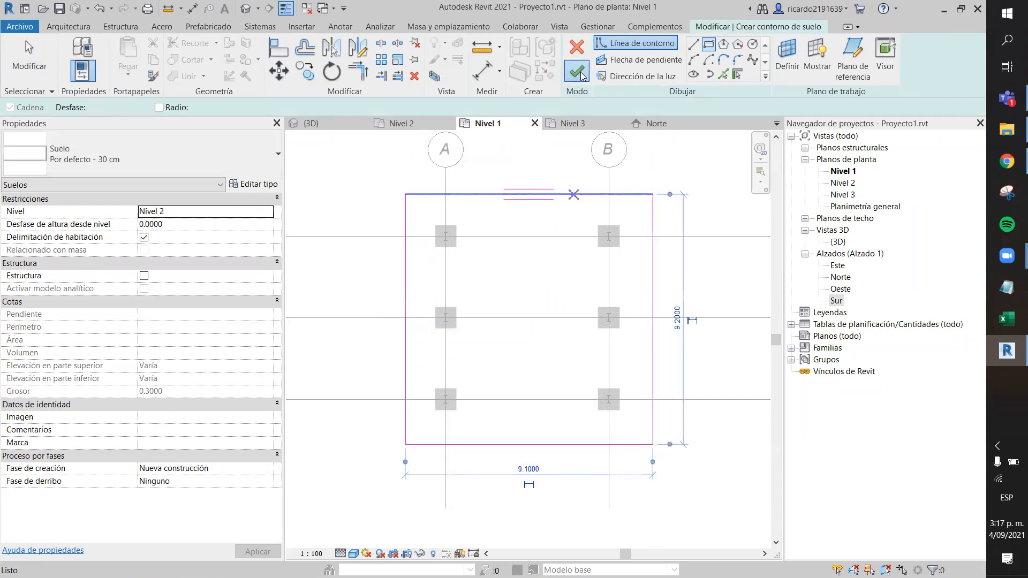
click(582, 74)
Step: In the 3D view, change the new floor's level to Nivel 1 and apply it
click(334, 126)
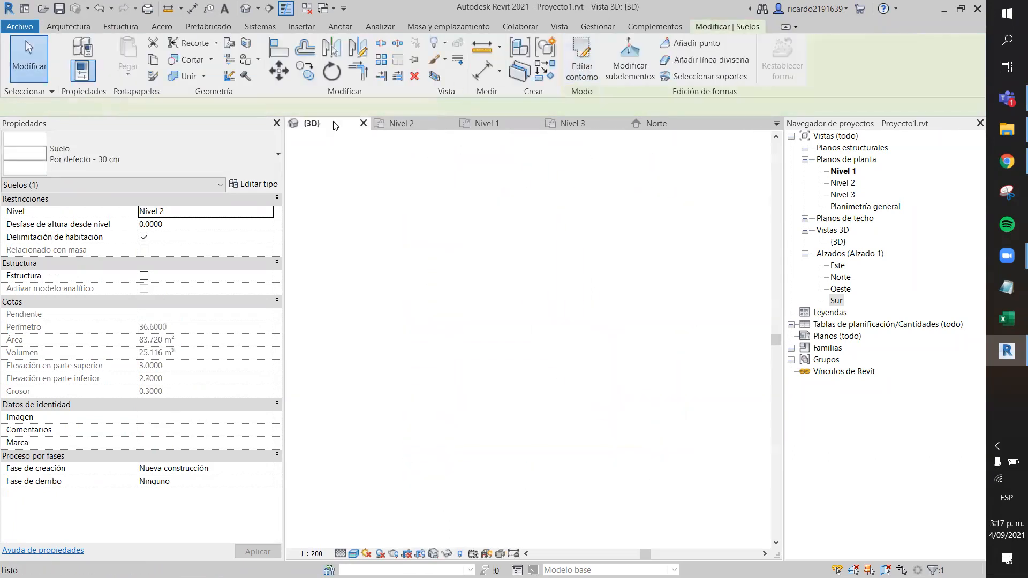
key(Escape)
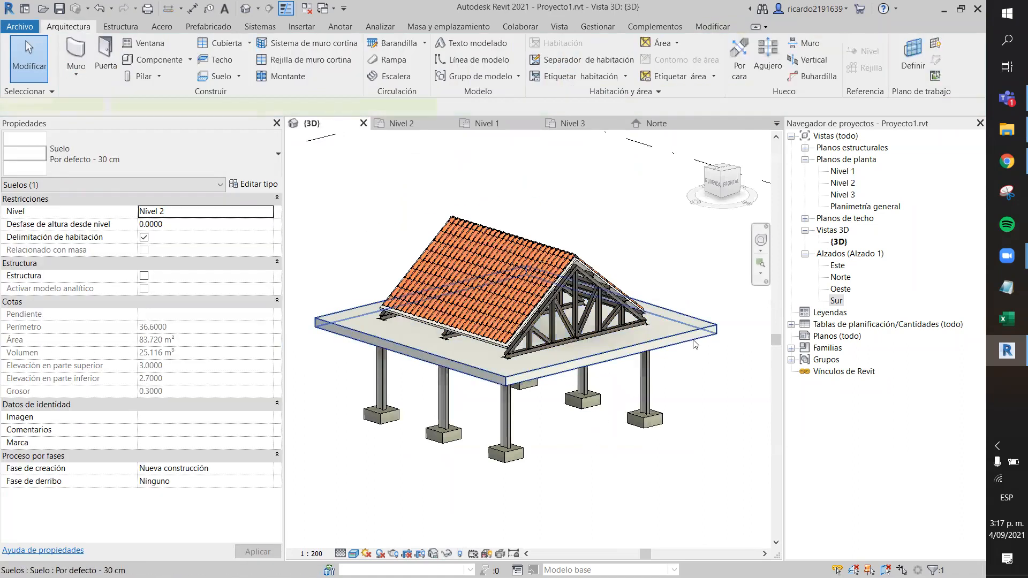
click(694, 346)
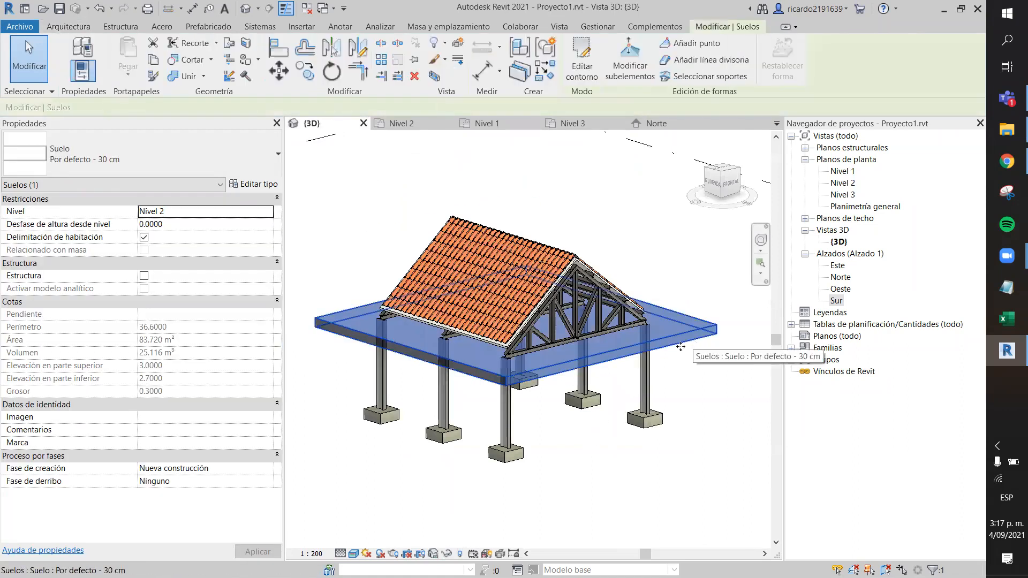
click(267, 213)
click(252, 224)
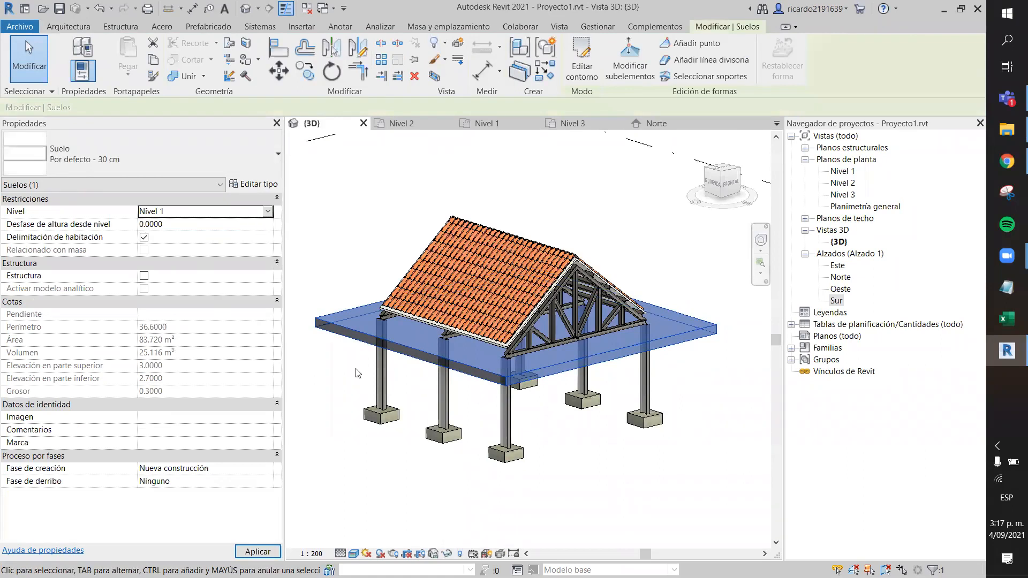
click(258, 551)
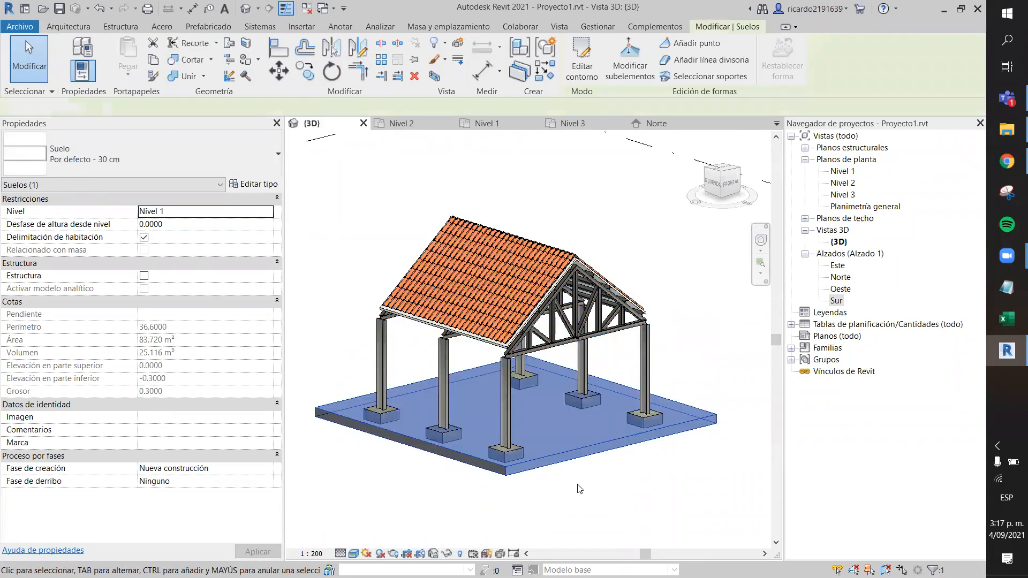
Step: Inspect in 3D how the new floor slab meets the column bases and their footings
click(579, 488)
scroll(557, 485, up, 5)
shift+middle_drag(544, 488, 572, 525)
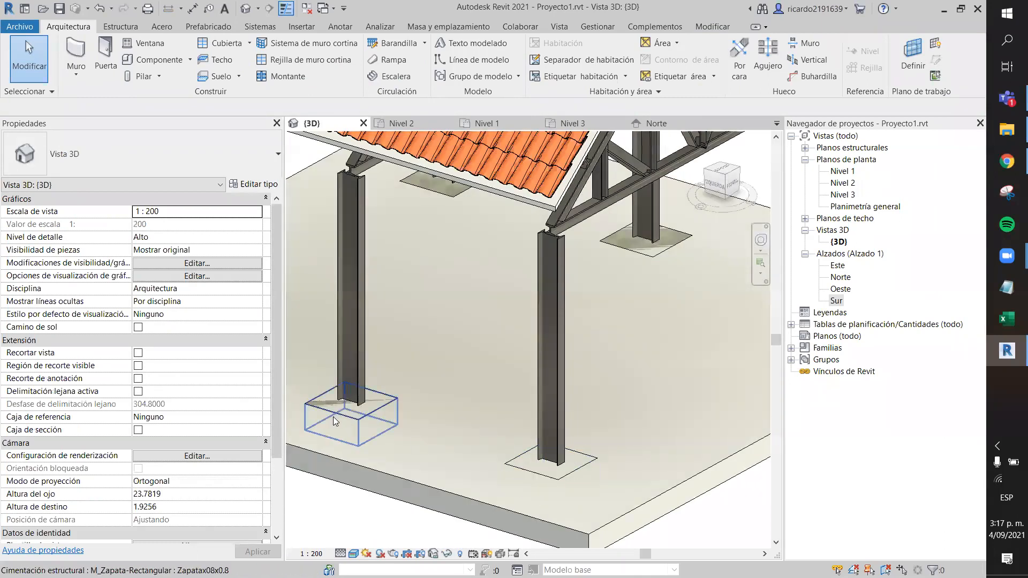
scroll(584, 465, up, 4)
middle_drag(683, 496, 578, 367)
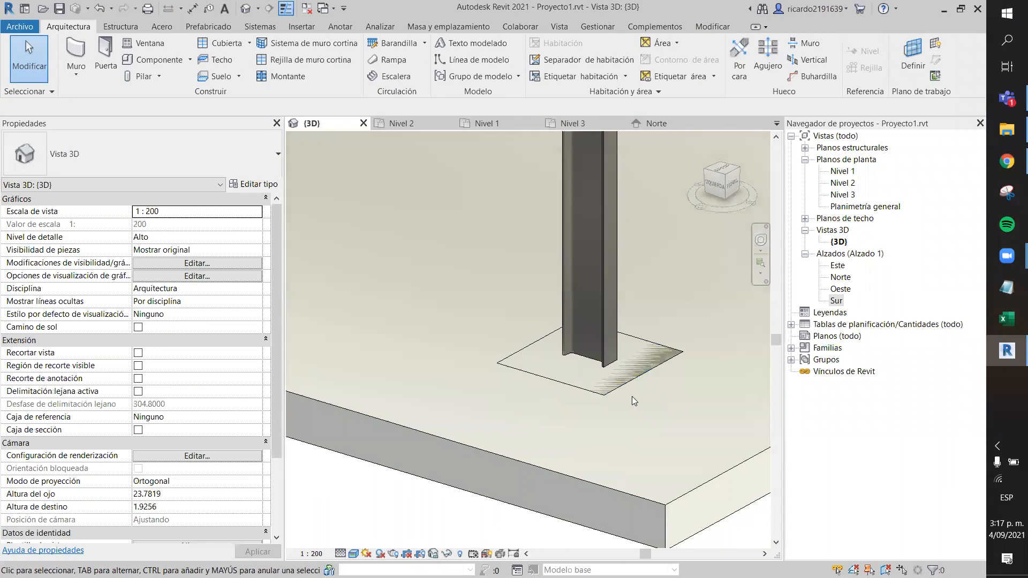
scroll(605, 412, up, 2)
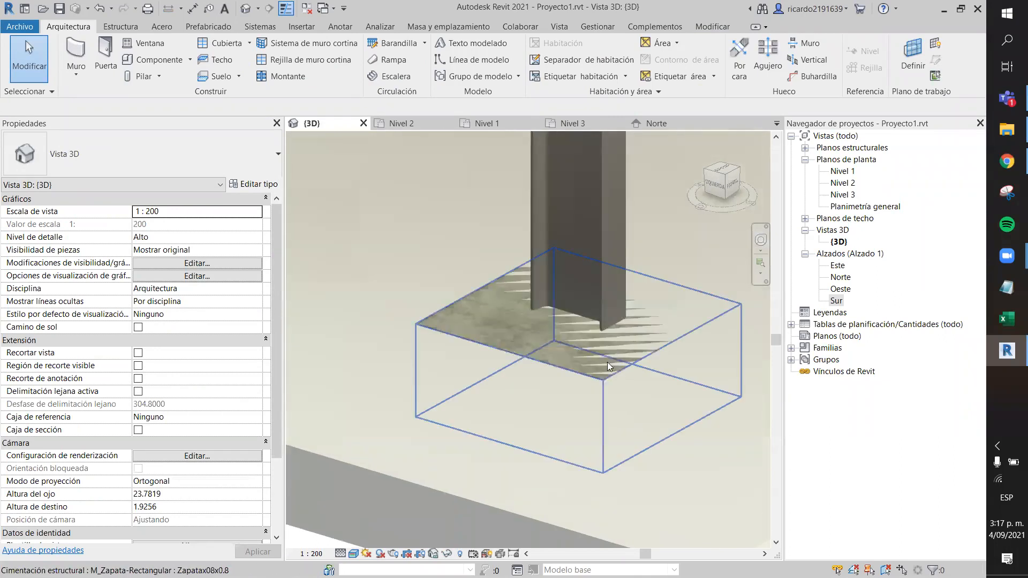
scroll(608, 383, down, 2)
scroll(596, 390, down, 5)
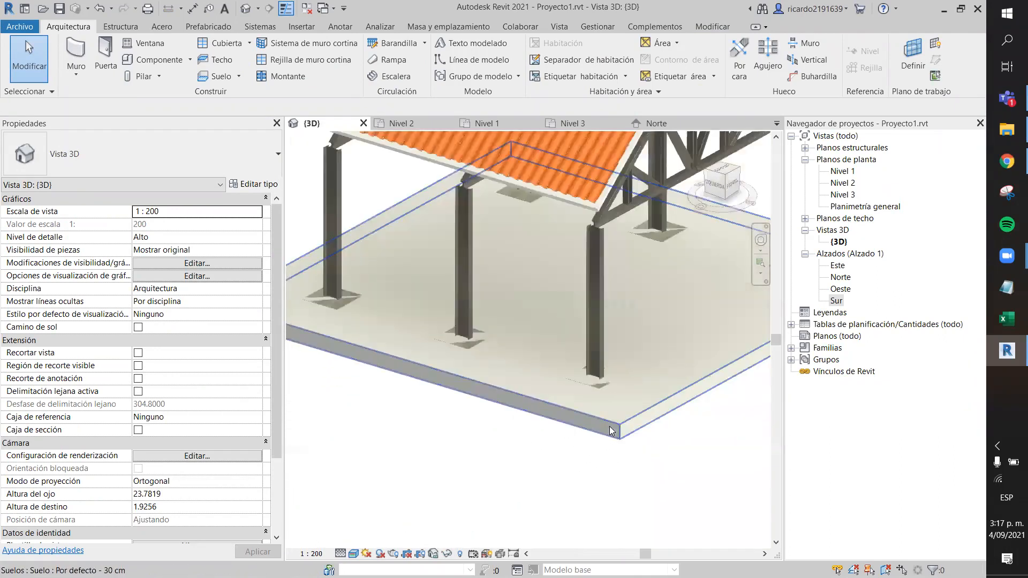
middle_drag(640, 503, 621, 493)
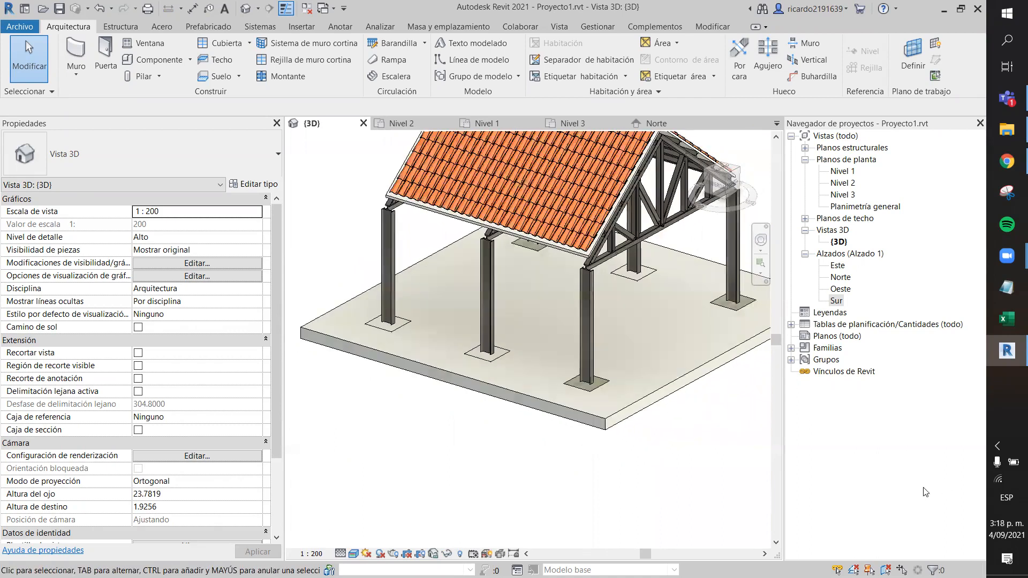
shift+middle_drag(684, 483, 576, 459)
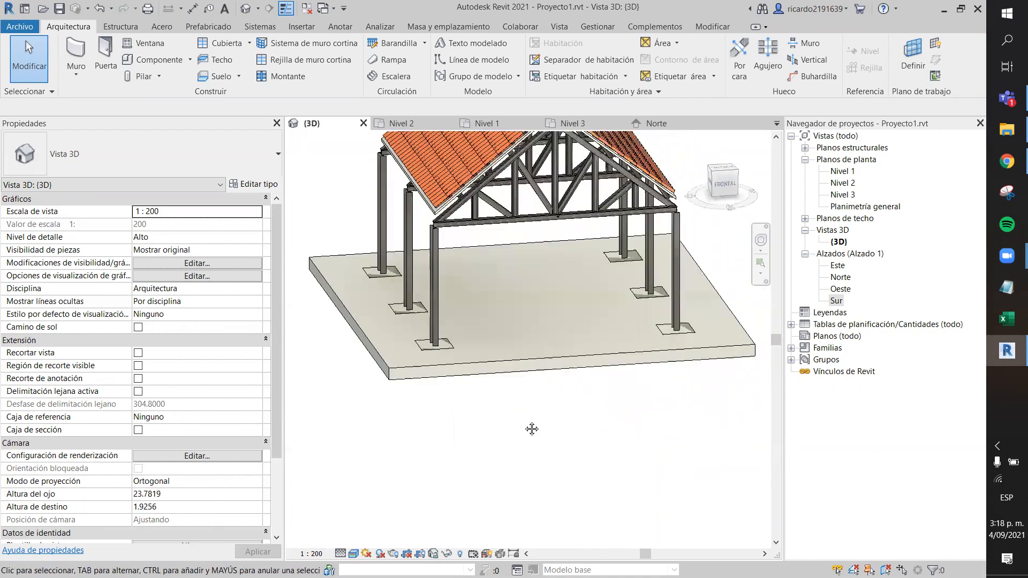
middle_drag(532, 429, 591, 415)
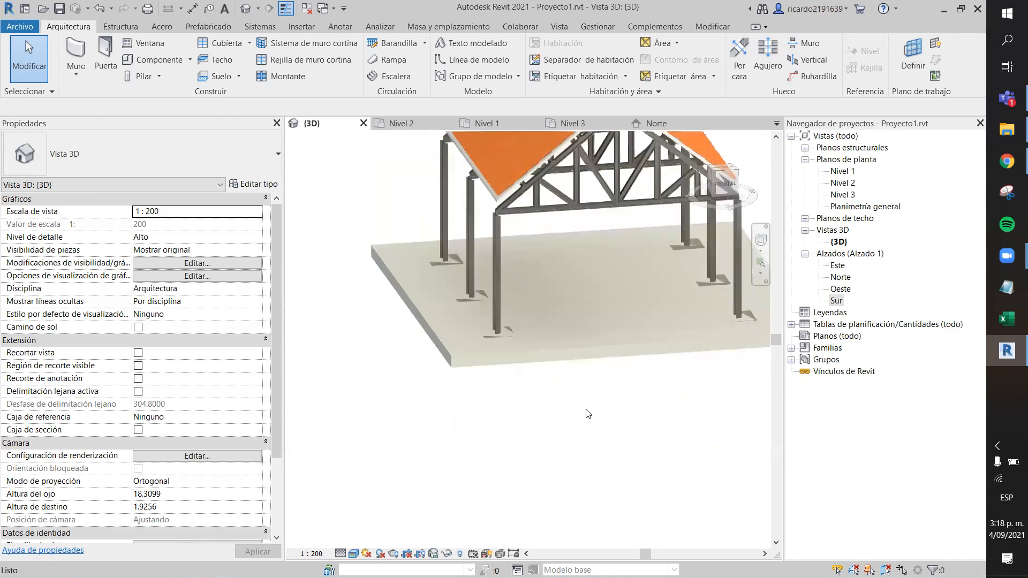
Step: Edit the floor's boundary in the Nivel 1 plan and sketch a 0.8 by 0.8 m rectangle around the upper footing on grid A
click(529, 406)
click(479, 124)
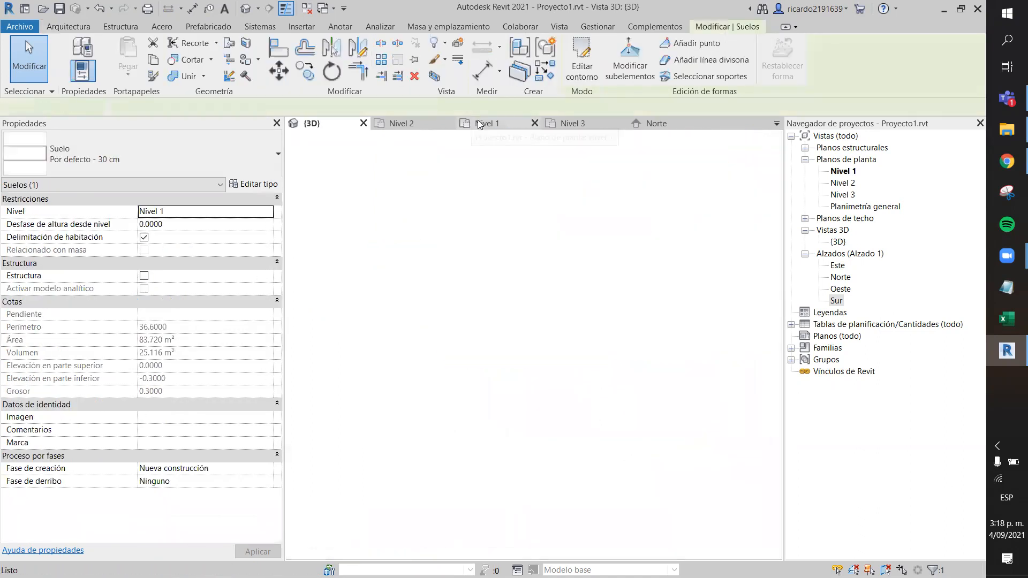
click(574, 68)
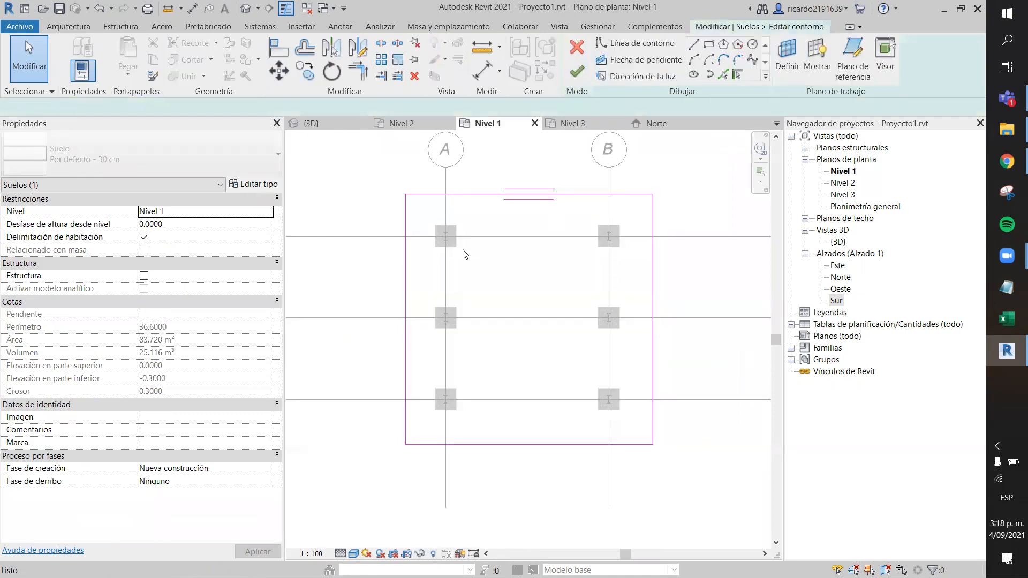
scroll(465, 224, up, 1)
scroll(465, 227, up, 1)
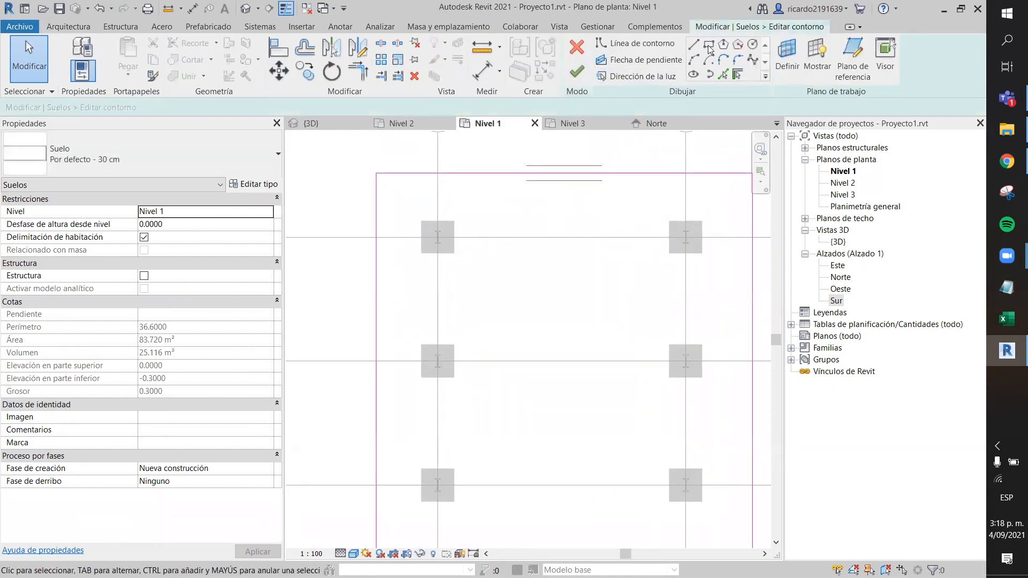
scroll(422, 223, up, 2)
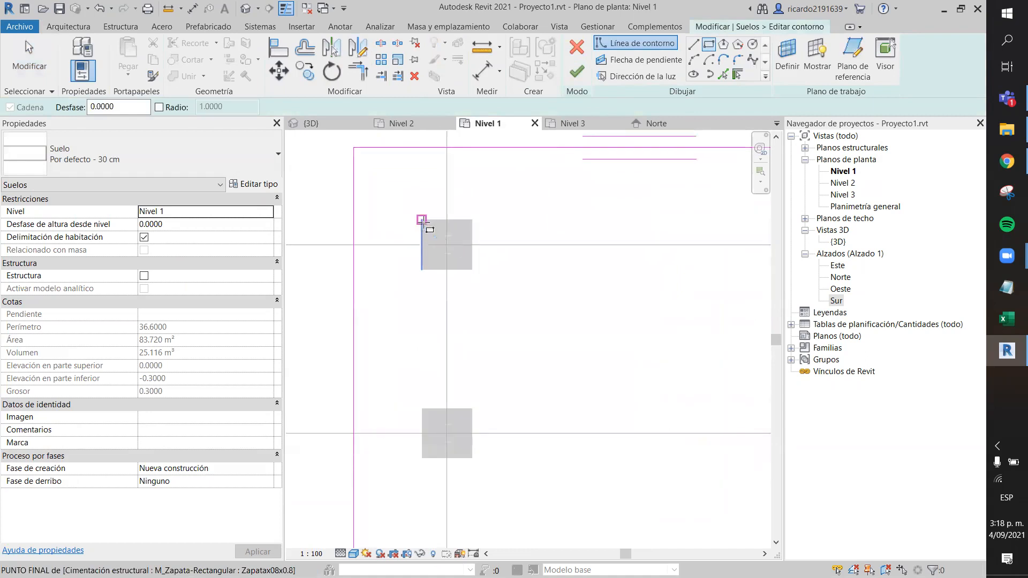
scroll(422, 221, up, 2)
click(421, 219)
click(509, 306)
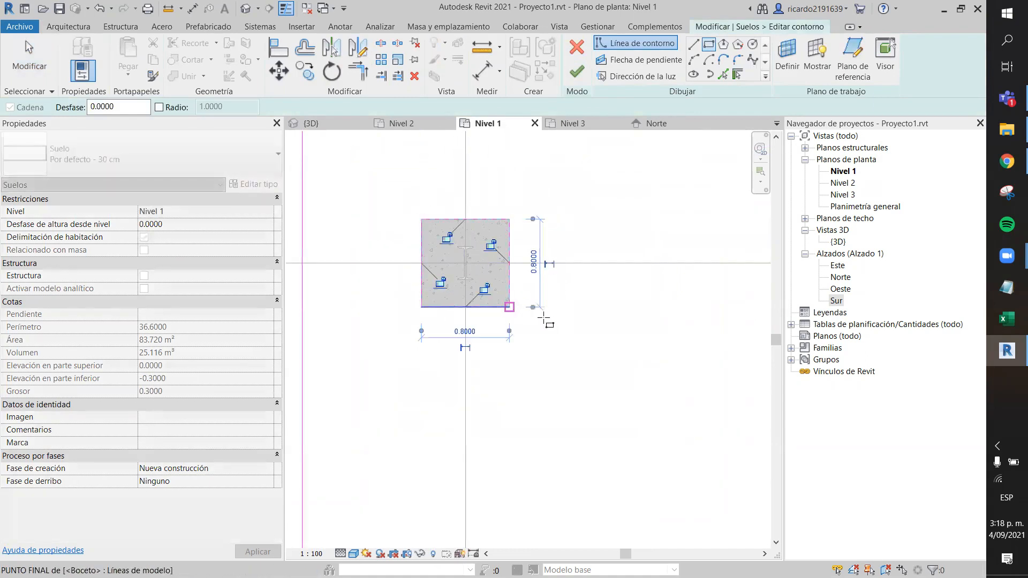
Step: Sketch a 0.8 by 0.8 m boundary rectangle around the middle footing on grid A
scroll(544, 317, down, 2)
scroll(507, 432, up, 2)
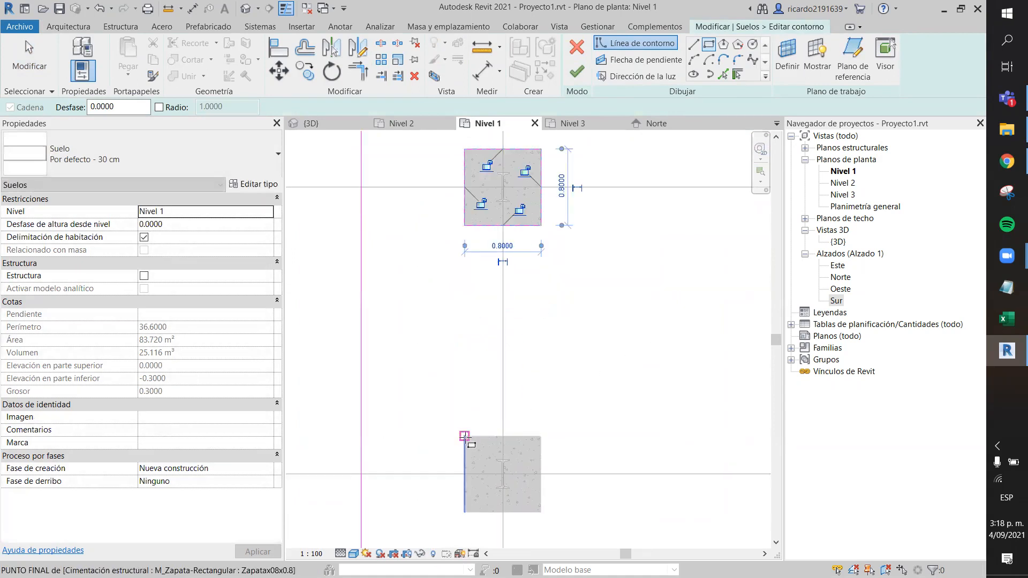
click(464, 436)
middle_drag(561, 511, 520, 413)
scroll(520, 414, up, 1)
click(497, 413)
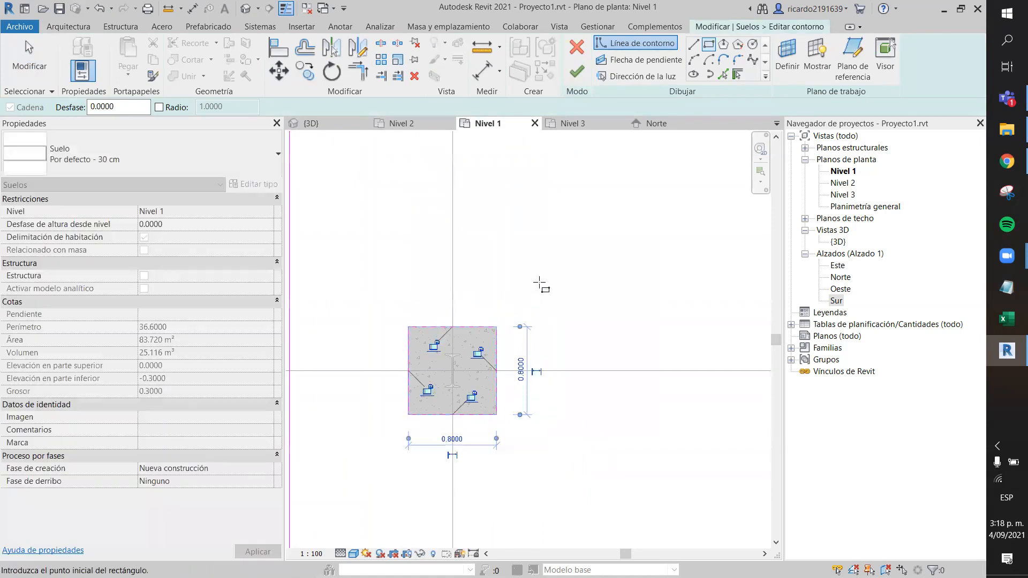
Step: Sketch a 0.8 by 0.8 m boundary rectangle around the lower footing on grid A
scroll(541, 283, down, 2)
middle_drag(591, 264, 584, 245)
scroll(500, 355, up, 3)
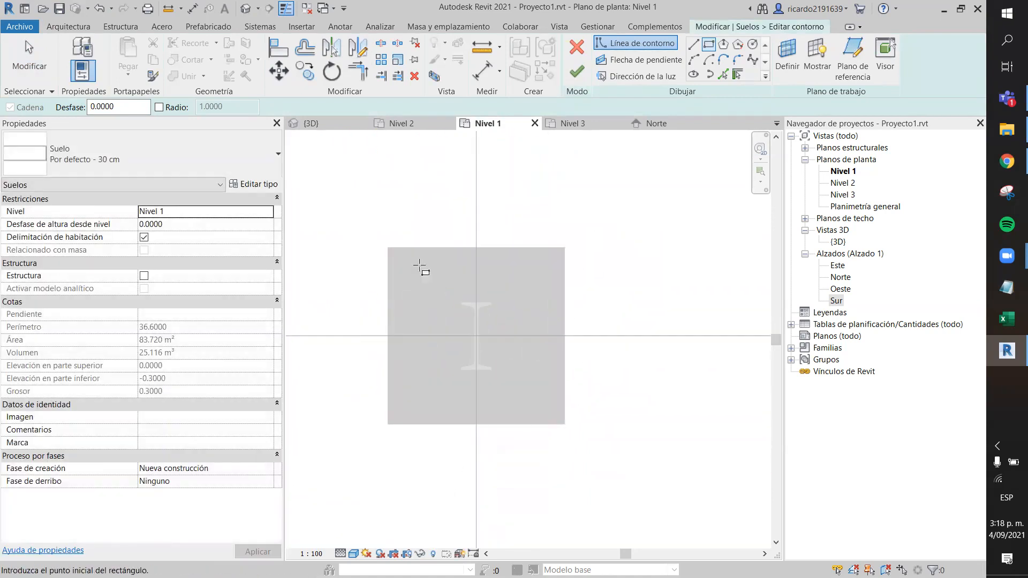
click(388, 247)
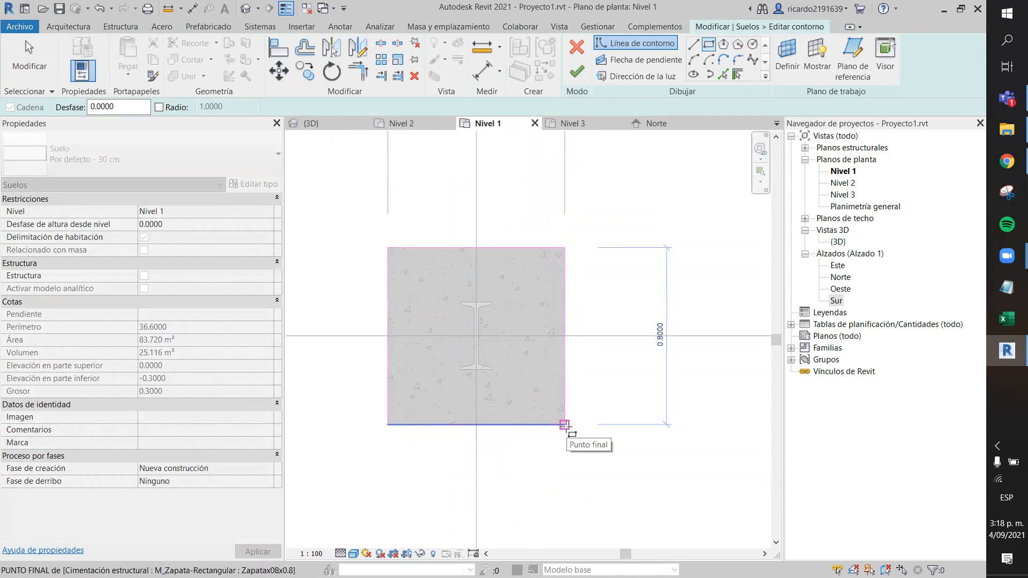
click(564, 425)
Step: Sketch a 0.8 by 0.8 m boundary rectangle around the lower footing on grid B
scroll(635, 355, down, 3)
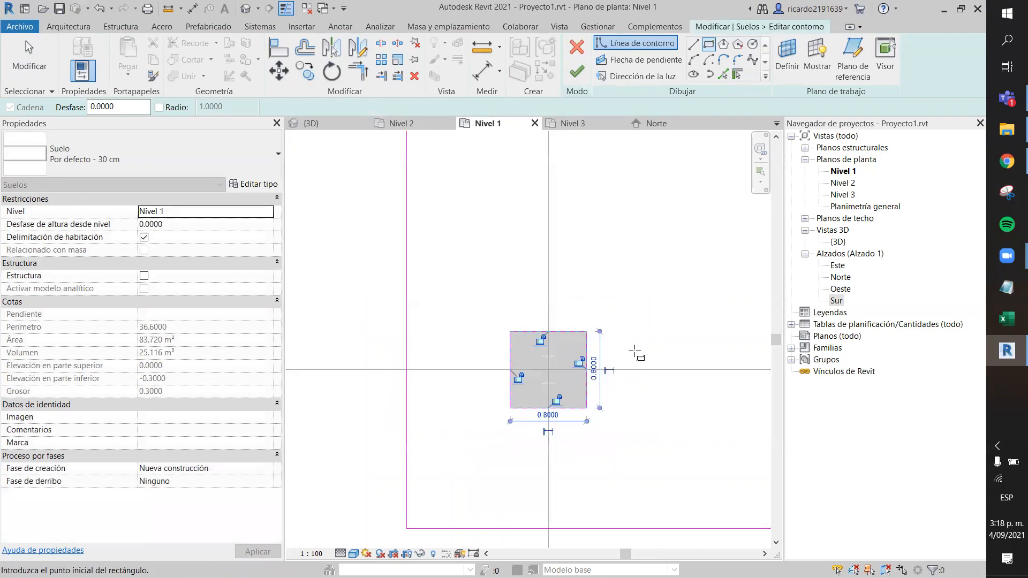
scroll(562, 312, down, 2)
scroll(505, 324, up, 4)
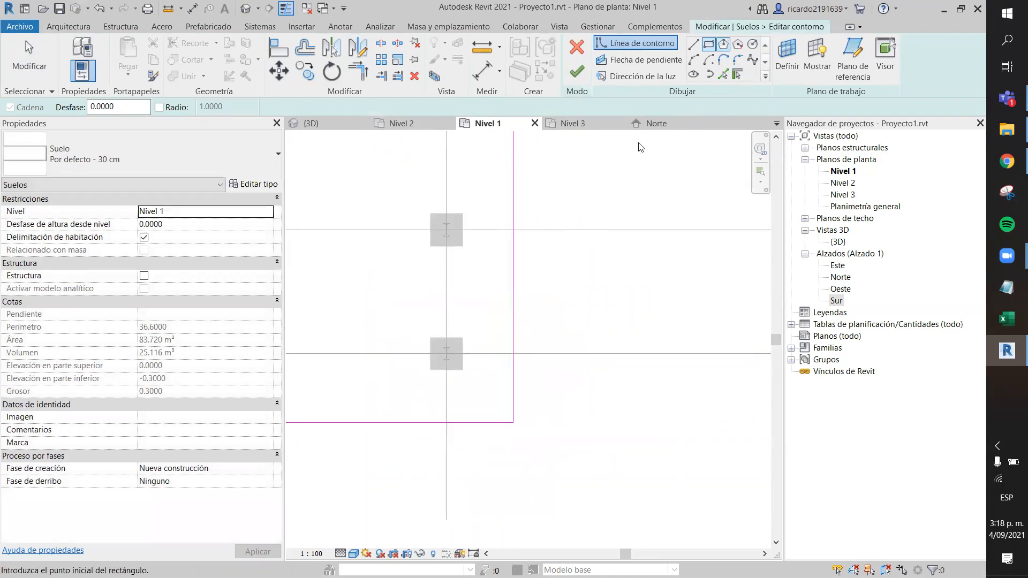
scroll(443, 342, up, 2)
scroll(420, 324, up, 2)
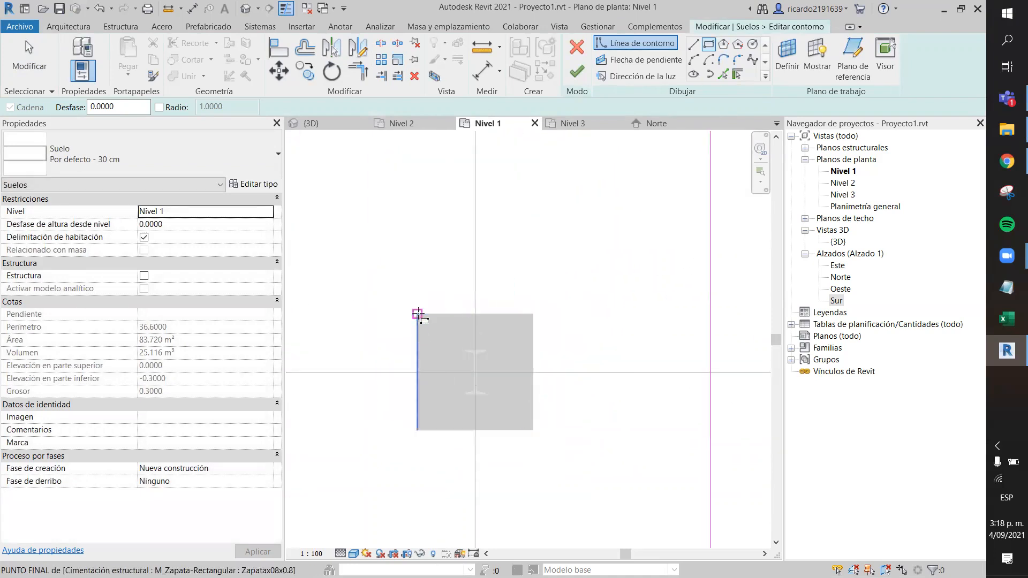
click(417, 313)
click(533, 429)
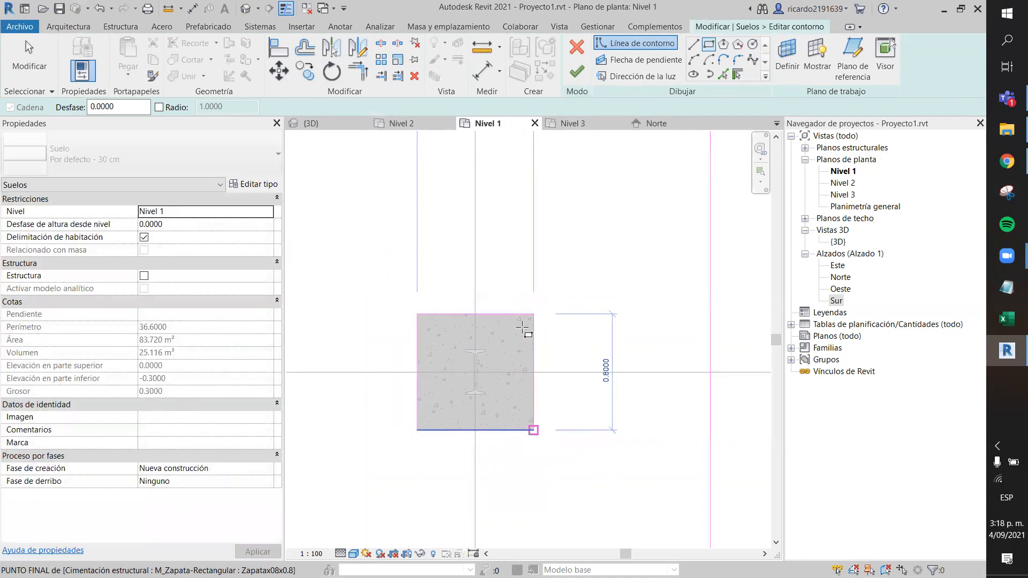
Step: Sketch a 0.8 by 0.8 m boundary rectangle around the middle footing on grid B
scroll(519, 302, down, 2)
middle_drag(542, 201, 563, 377)
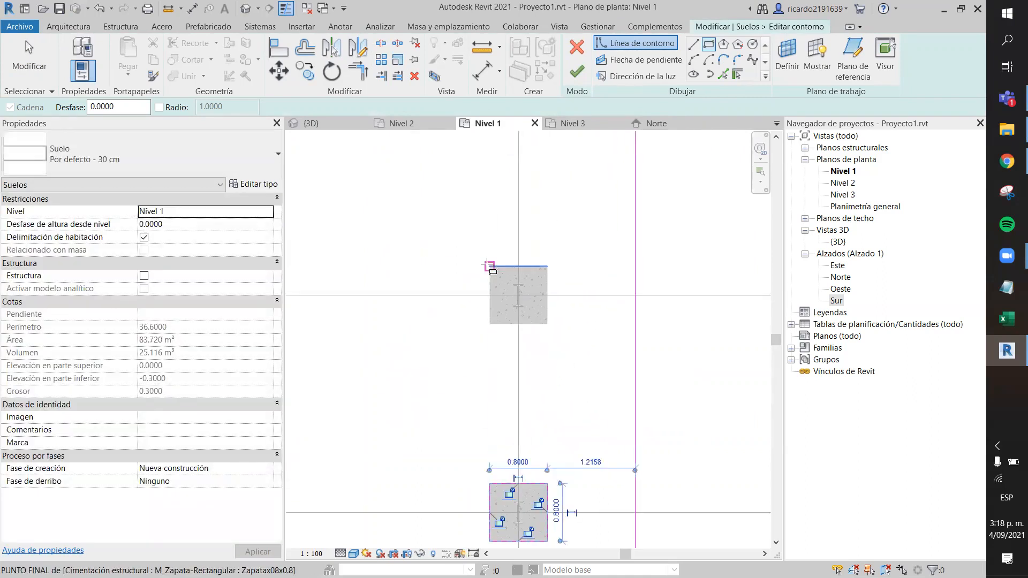
click(488, 266)
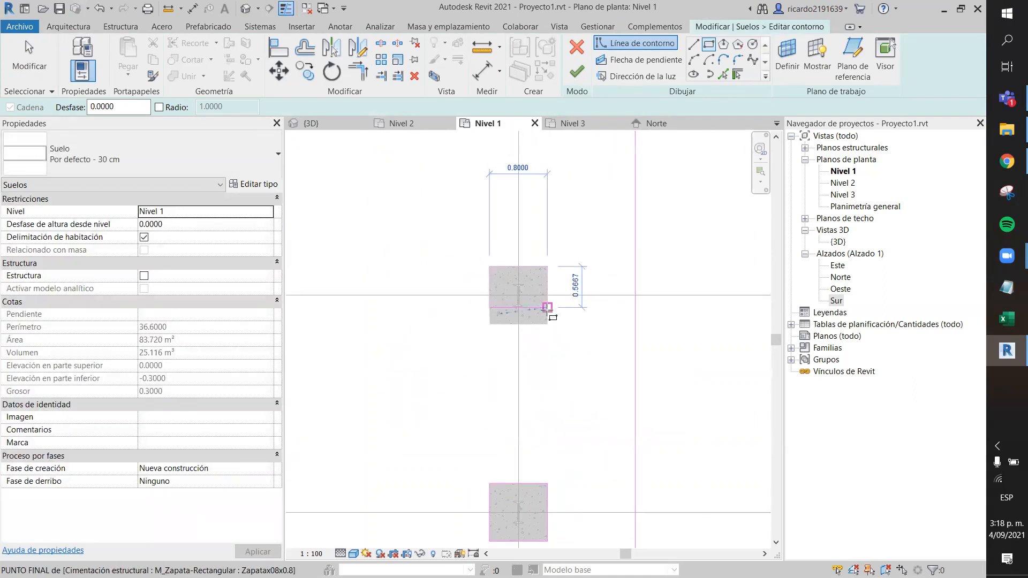
click(547, 323)
Step: Sketch a 0.8 by 0.8 m boundary rectangle around the upper footing on grid B and finish the floor's boundary edit
scroll(556, 259, down, 2)
middle_drag(573, 222, 564, 246)
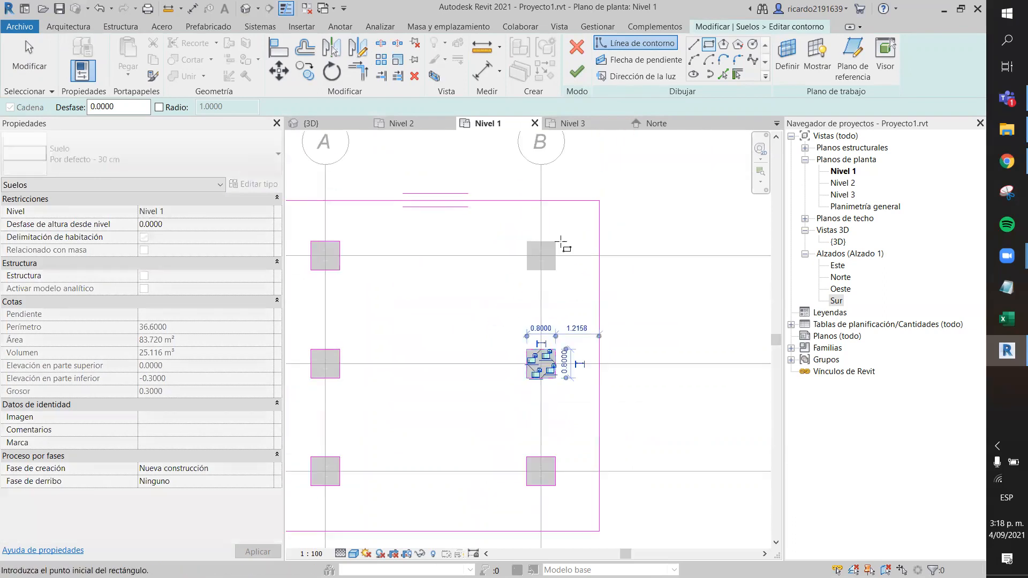
scroll(565, 246, up, 2)
click(509, 242)
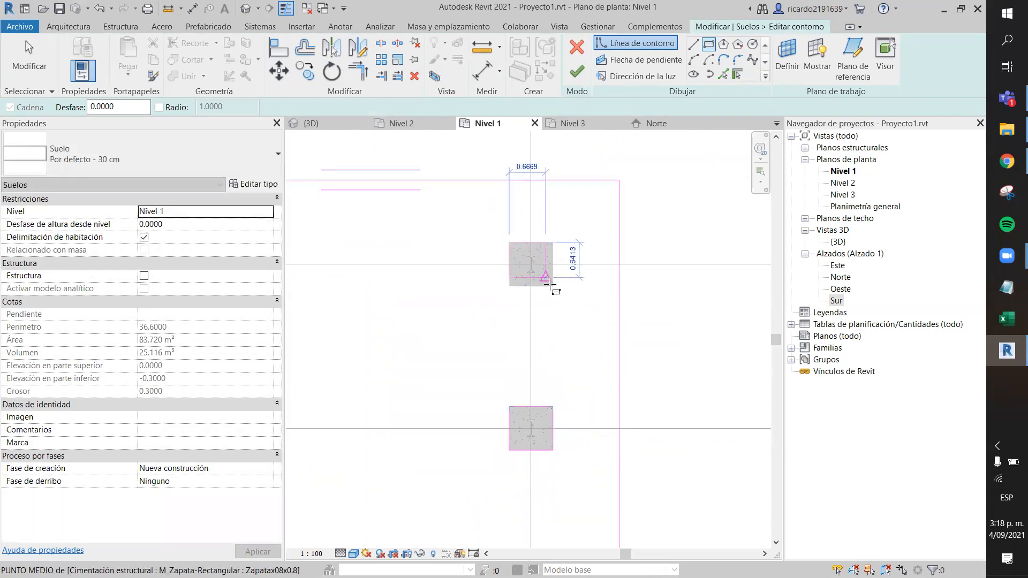
click(553, 286)
click(576, 72)
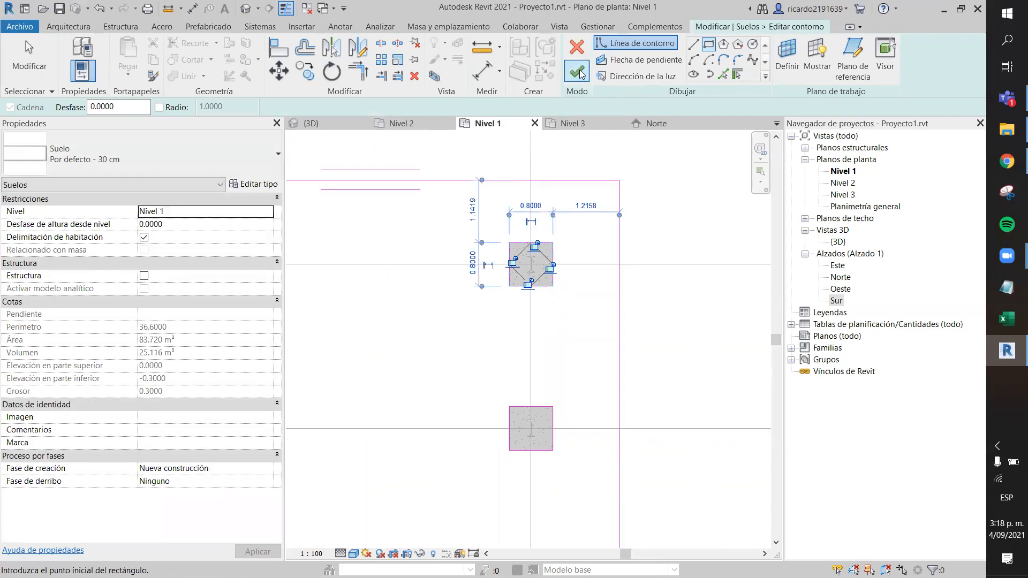
scroll(631, 278, down, 2)
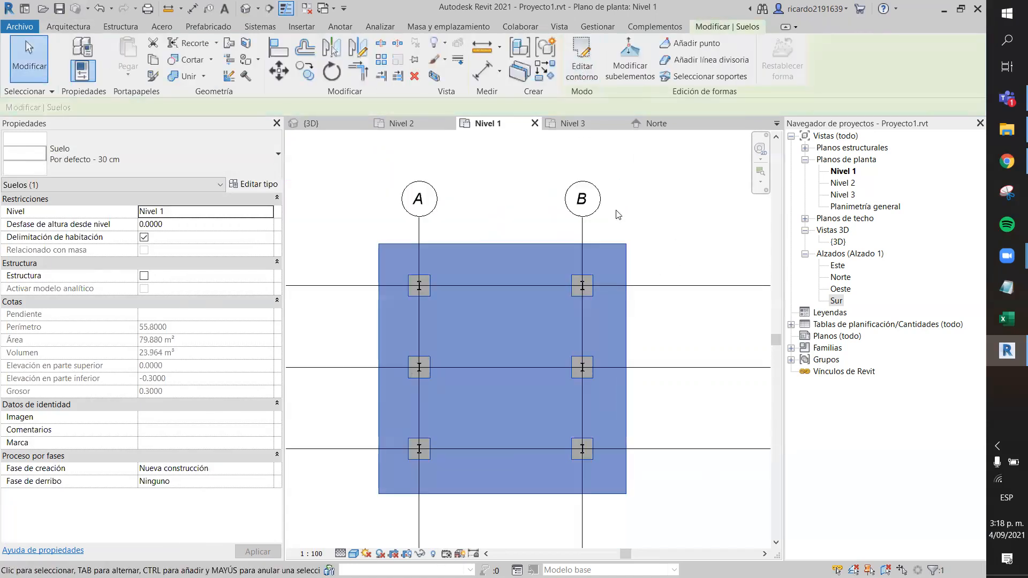
Step: Check the floor's openings around the six footings in the 3D view
click(343, 126)
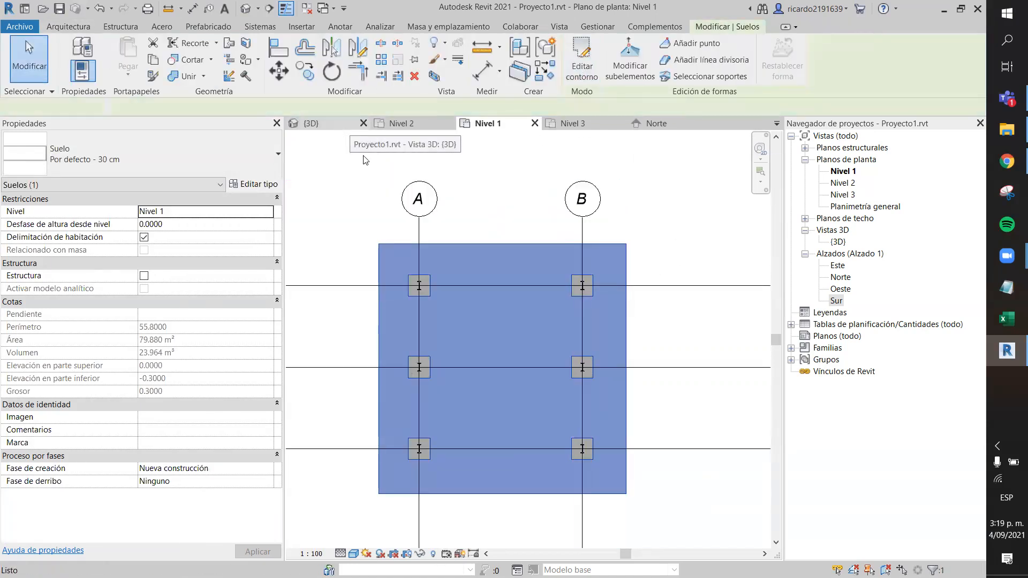
click(658, 420)
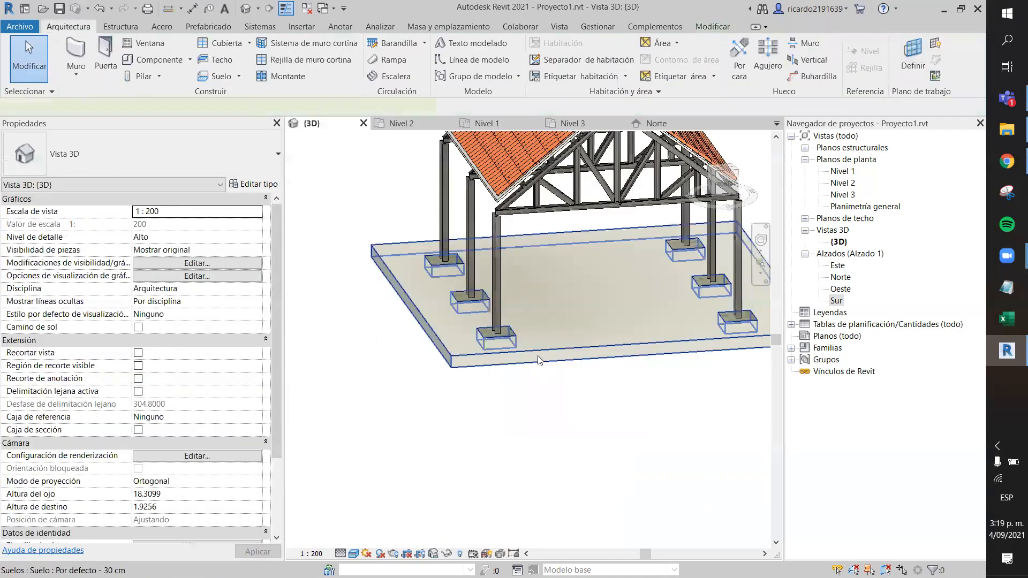
click(538, 360)
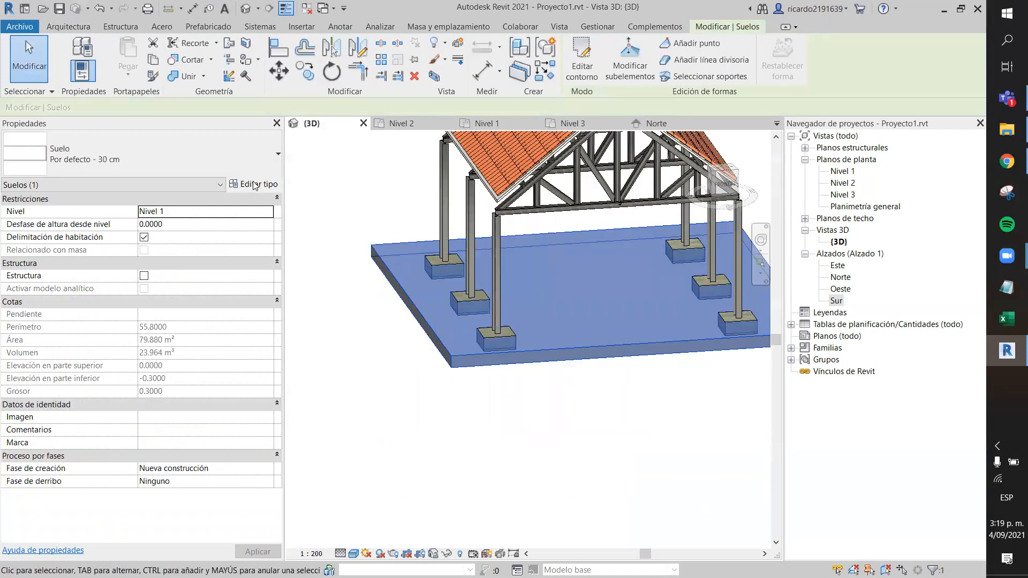
click(523, 462)
scroll(523, 462, down, 3)
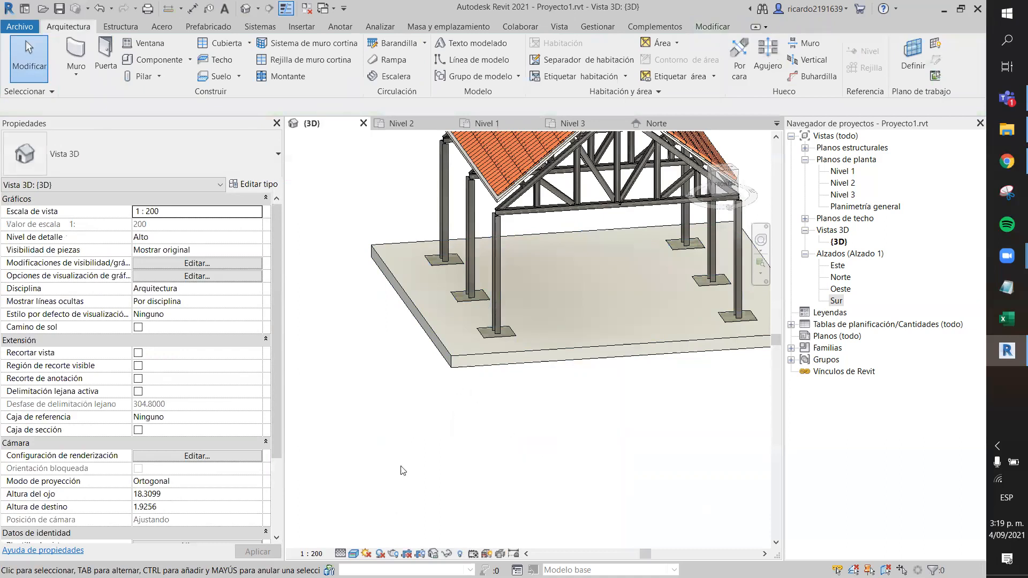
scroll(427, 446, down, 1)
shift+middle_drag(476, 479, 555, 434)
Step: Open the material choices for the floor type's Estructura layer and search the project materials for "past"
click(535, 431)
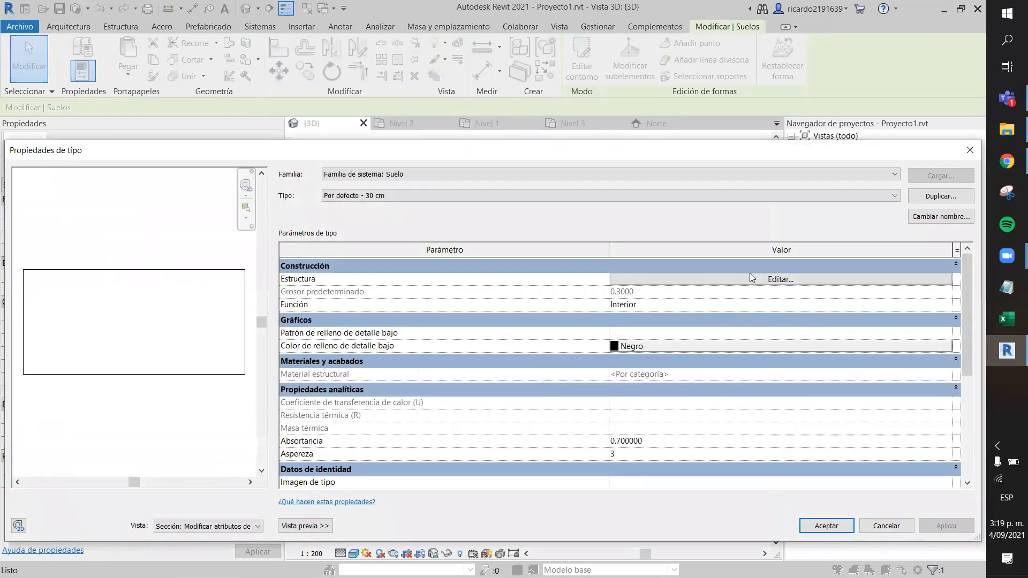
click(718, 279)
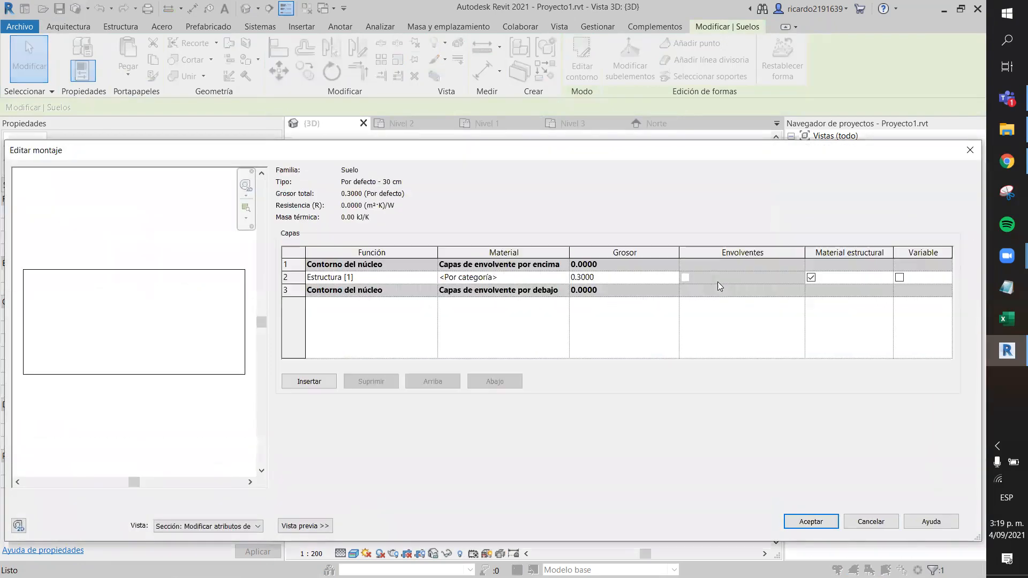
click(564, 277)
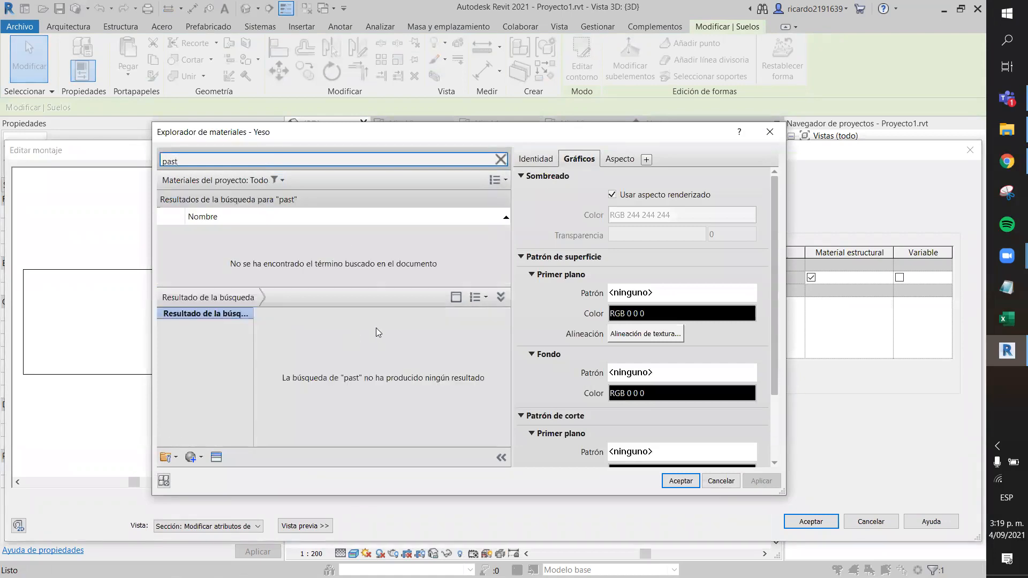
Step: Browse the Piedra and Acondicionamiento del terreno categories of Activos físicos de Autodesk in the asset browser for a ground material
click(216, 458)
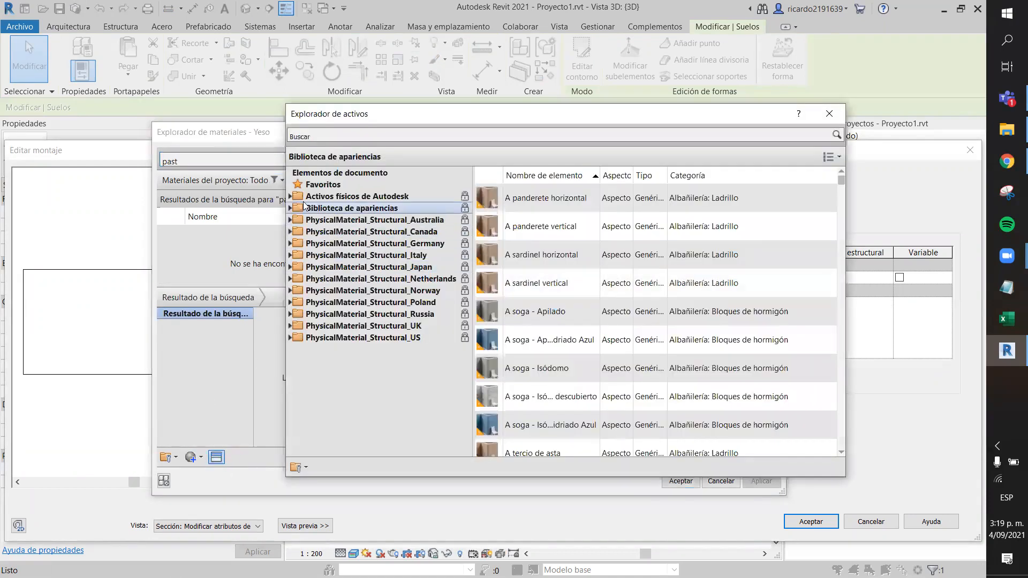
click(289, 196)
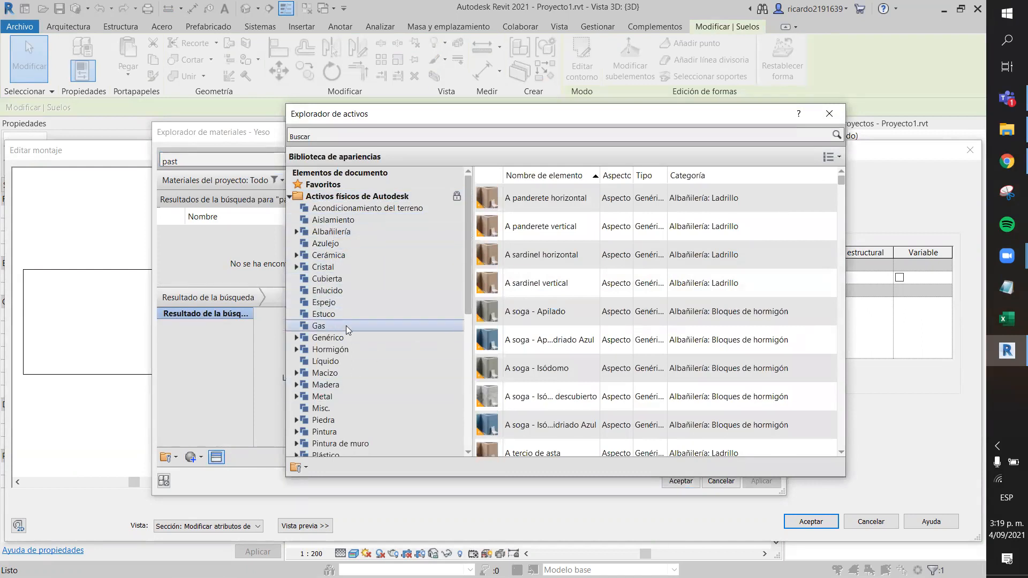
scroll(346, 330, down, 2)
scroll(346, 338, down, 3)
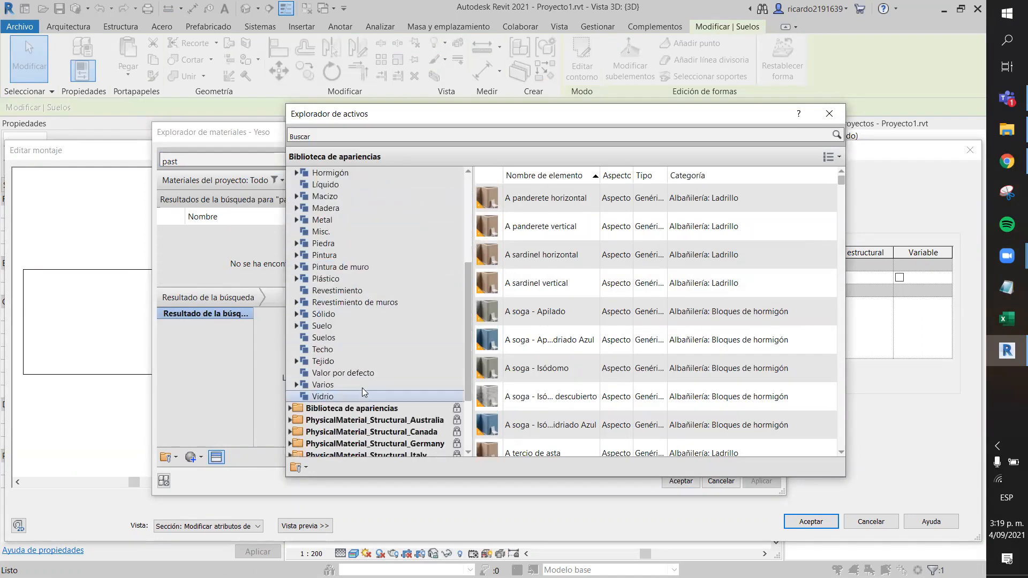
scroll(359, 334, up, 1)
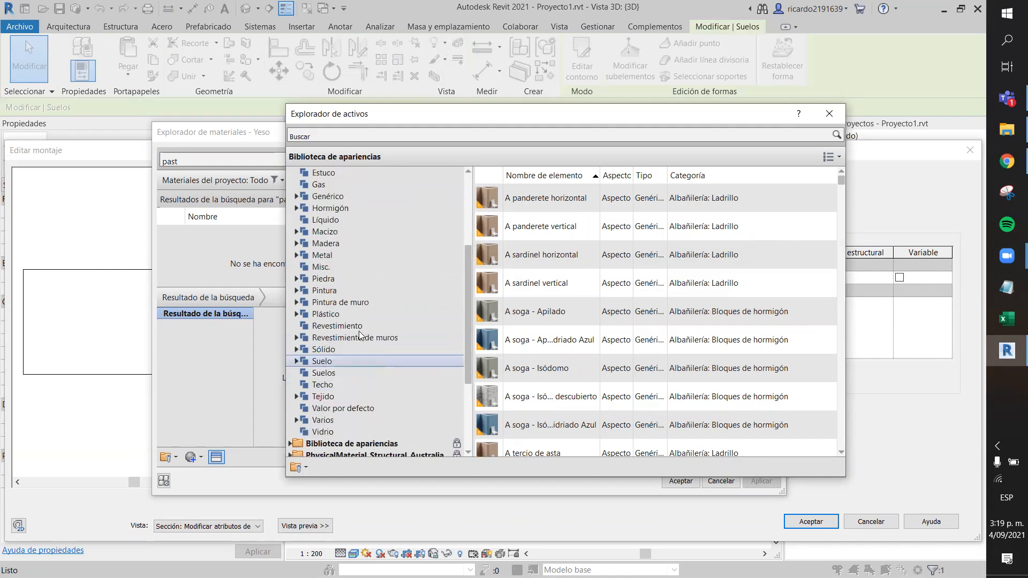
click(345, 281)
scroll(359, 293, up, 2)
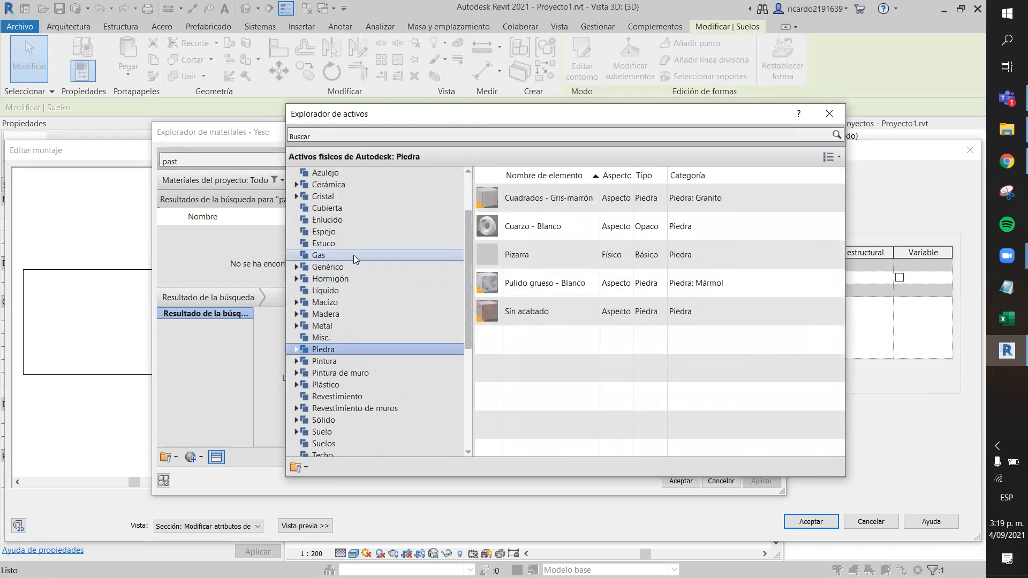
scroll(353, 255, up, 1)
click(367, 173)
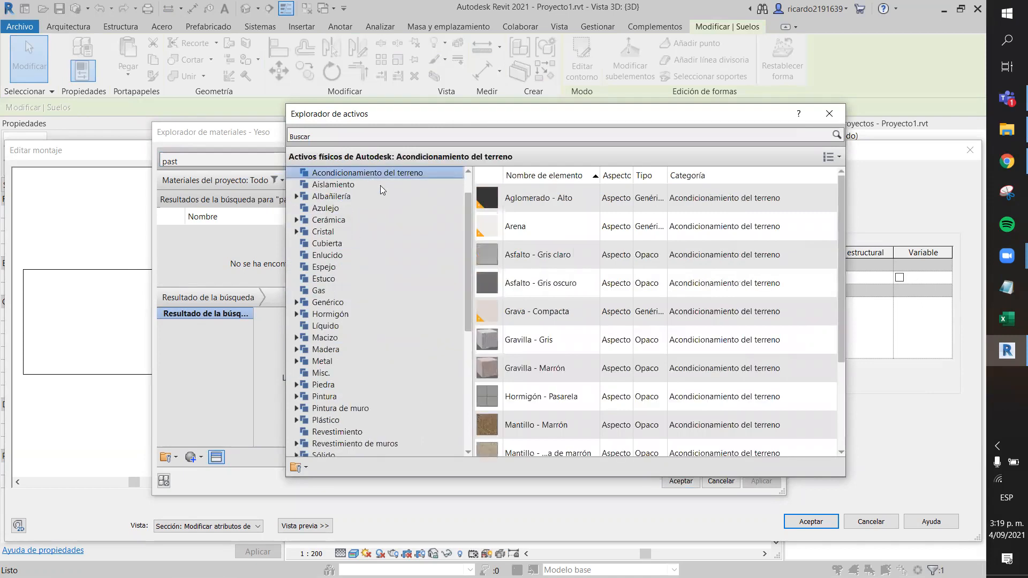
scroll(603, 299, down, 2)
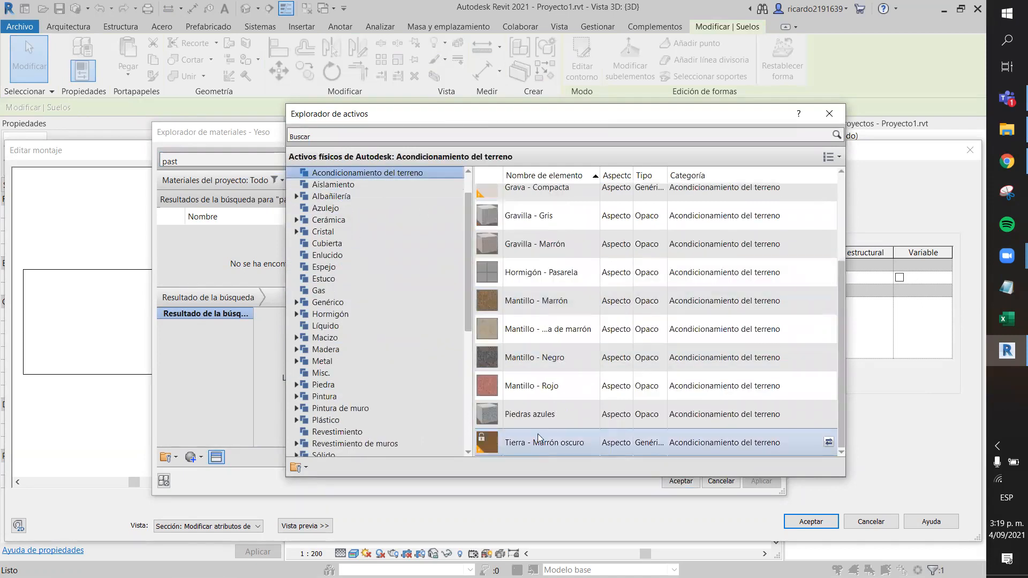
scroll(392, 293, up, 1)
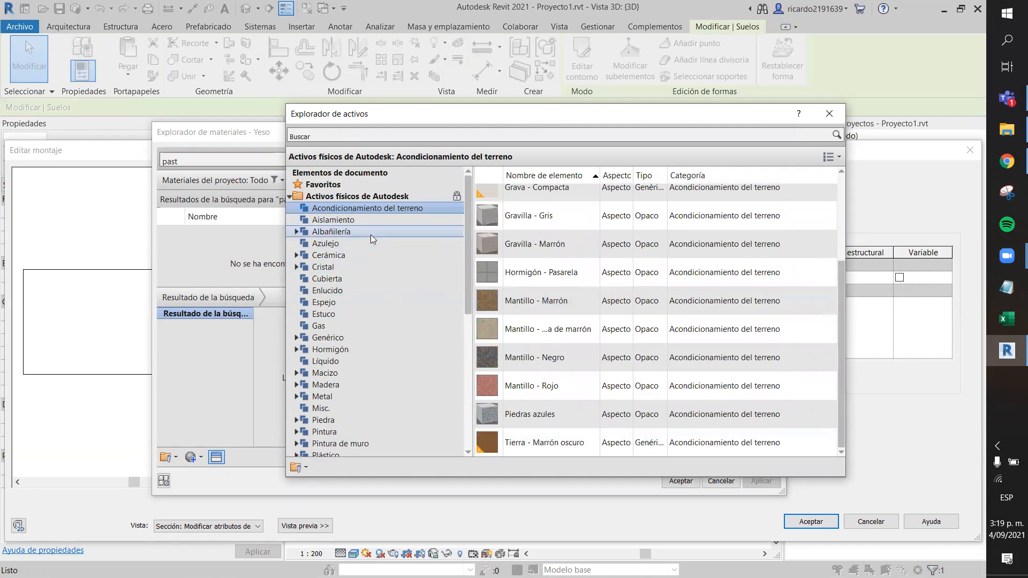
scroll(370, 234, down, 1)
scroll(370, 235, up, 1)
Step: Search the asset libraries for "past" and "gree", and clear the search
click(362, 135)
text(past)
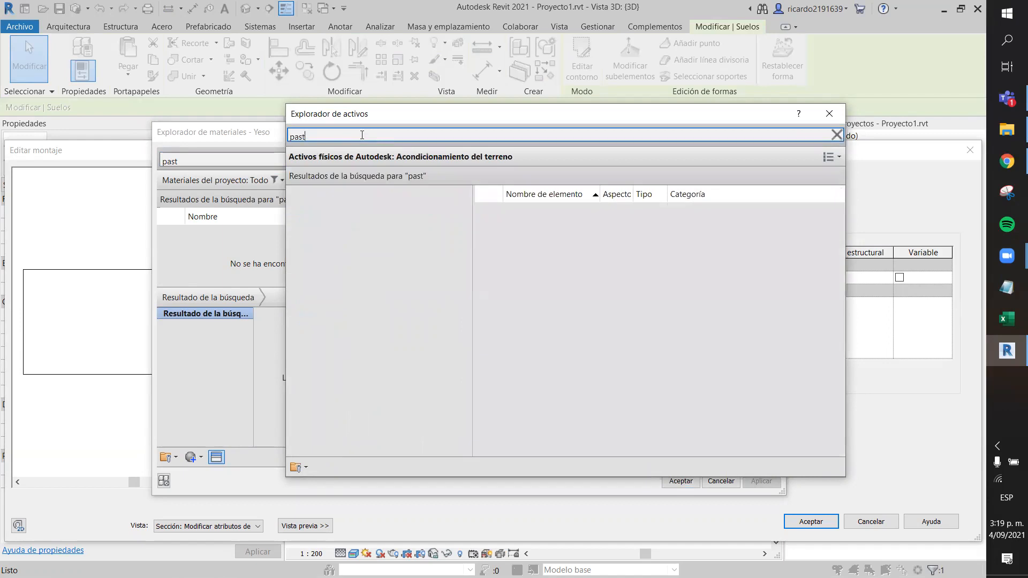
key(BackSpace)
key(BackSpace)
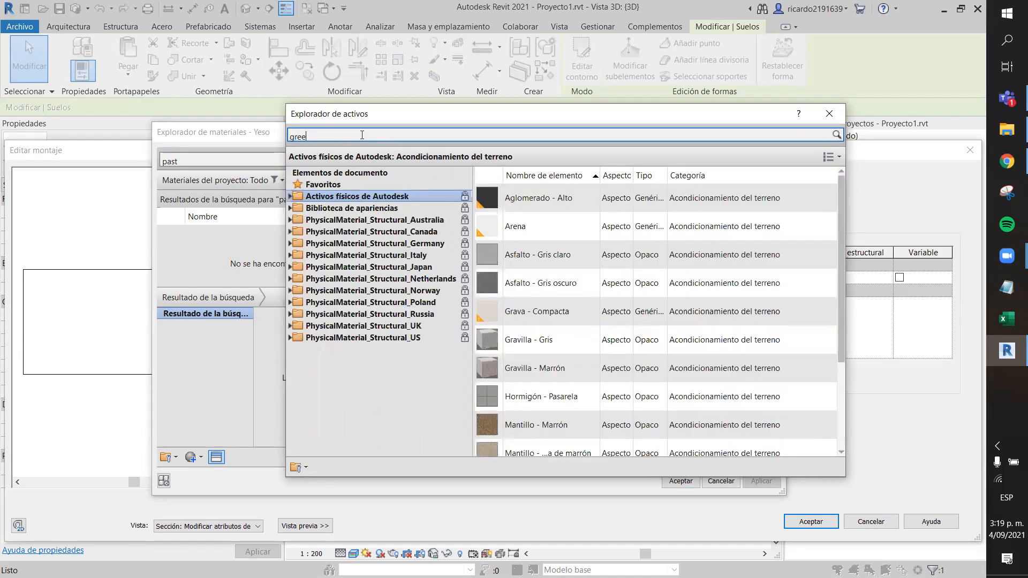
key(BackSpace)
key(BackSpace)
Step: Examine the Biblioteca de apariencias, including its Varios category, and the Australia, Canada and Italy structural material libraries
click(289, 208)
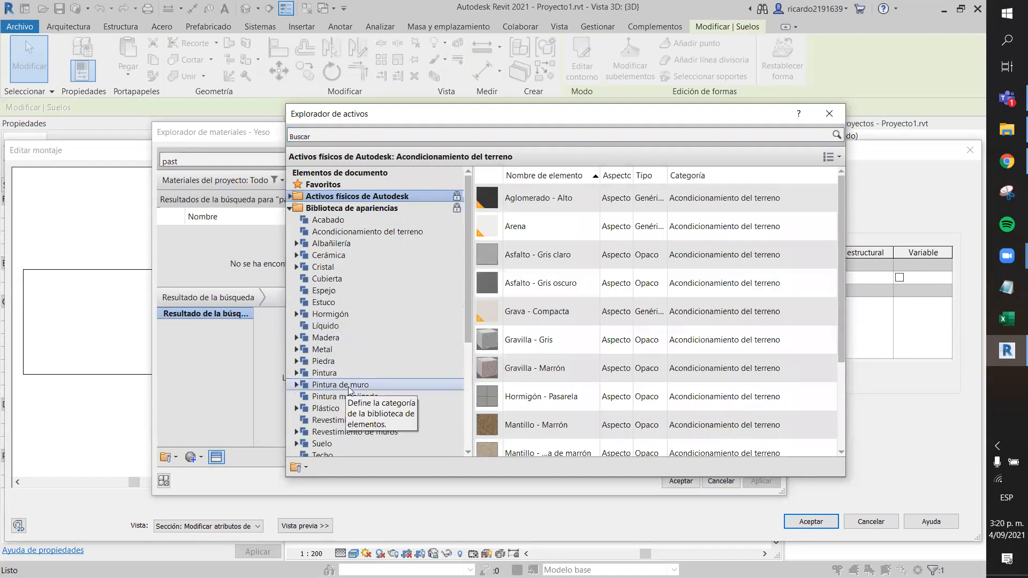
scroll(376, 440, down, 3)
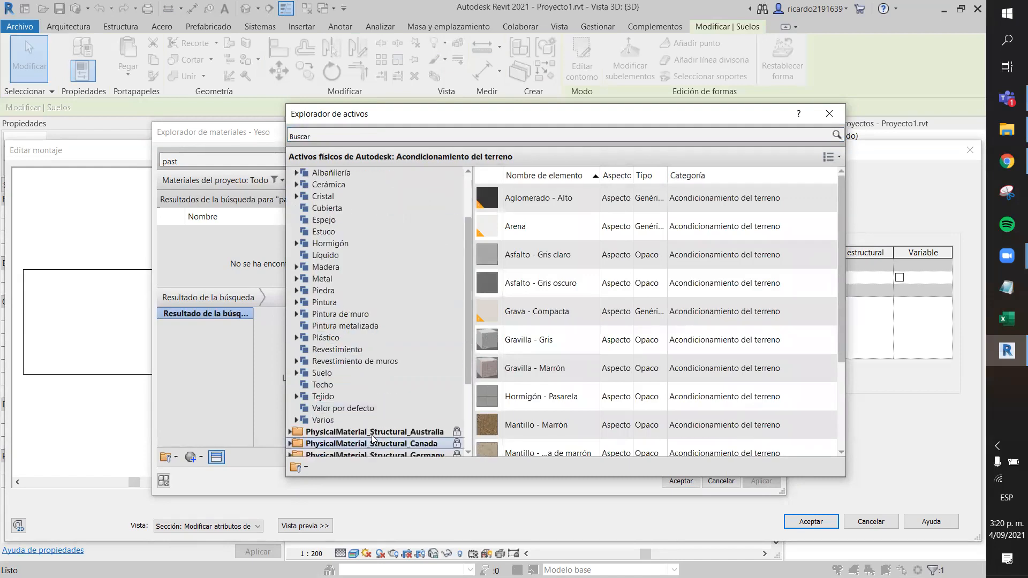
click(290, 397)
scroll(294, 401, down, 1)
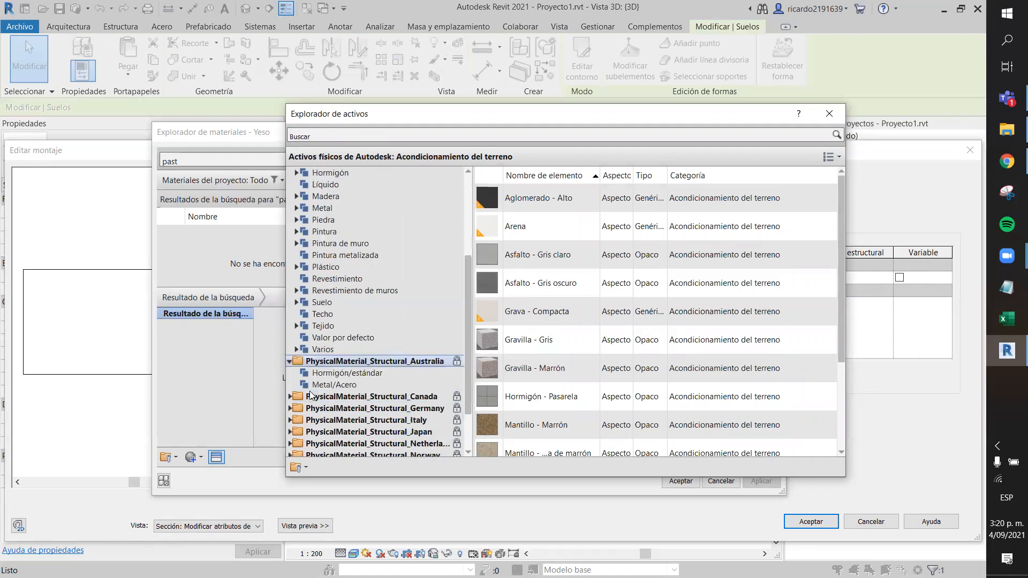
click(299, 403)
click(290, 398)
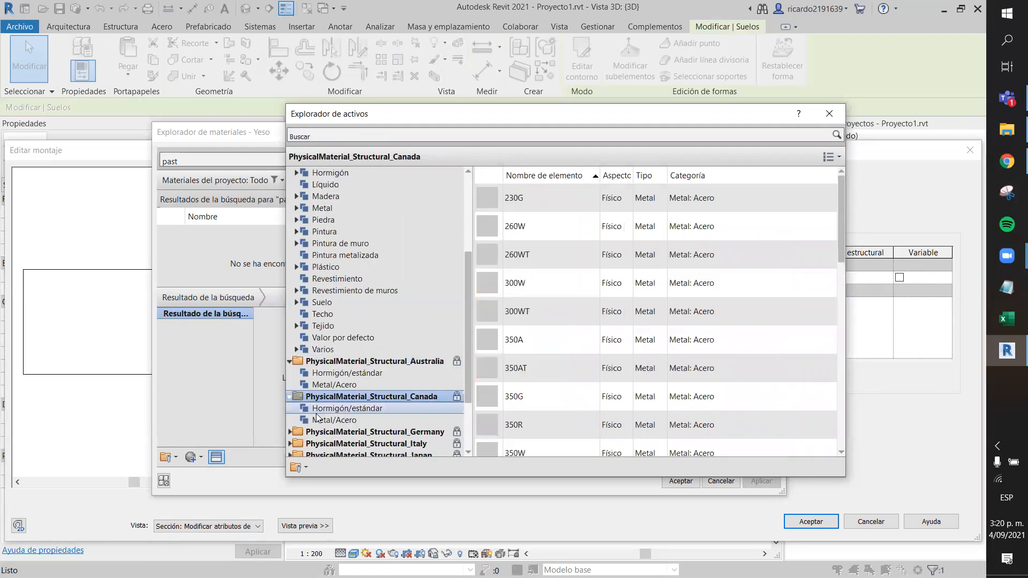
scroll(291, 398, down, 3)
click(290, 361)
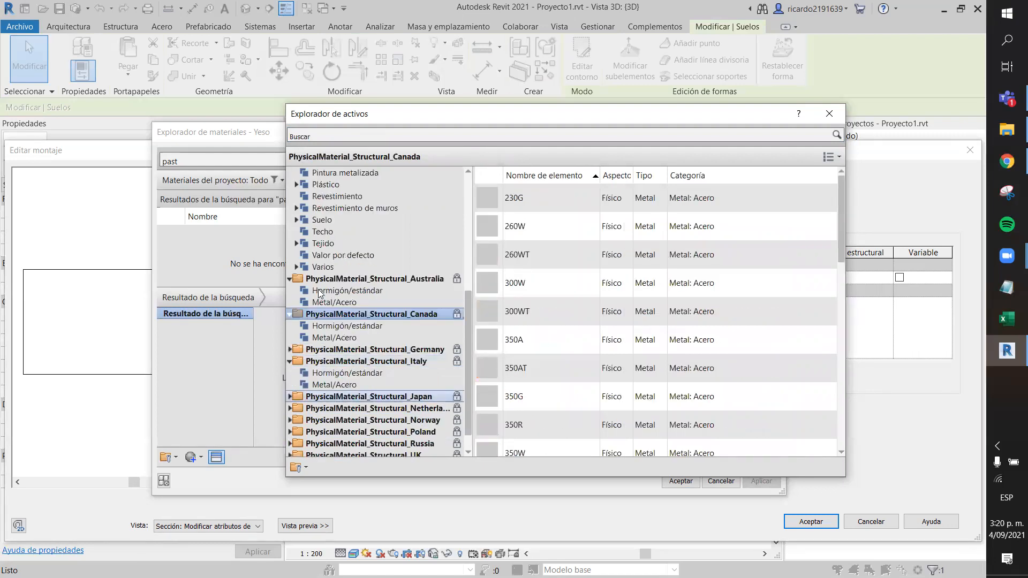
scroll(292, 370, up, 2)
click(323, 337)
scroll(608, 349, down, 10)
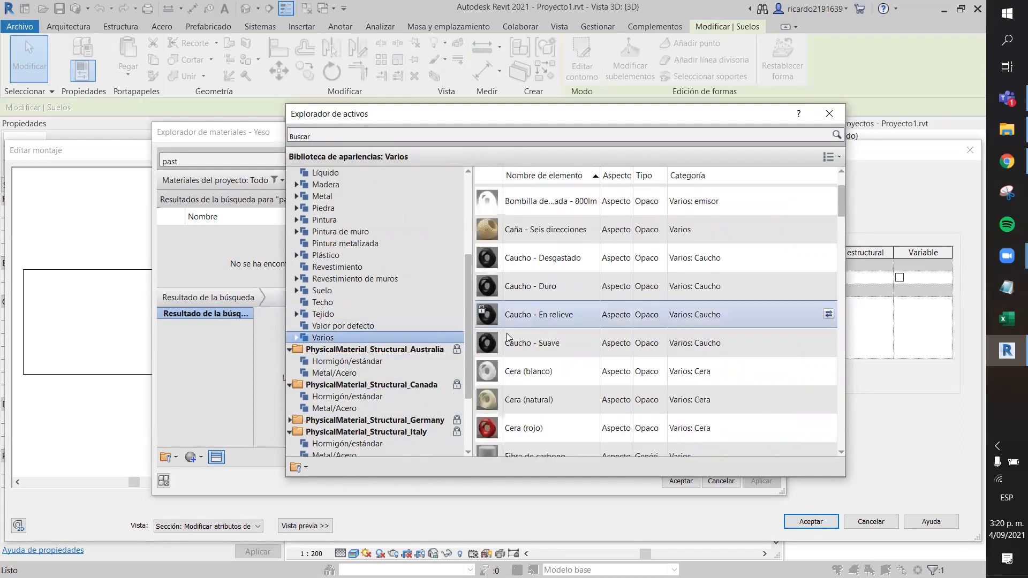
scroll(480, 300, down, 5)
scroll(386, 264, up, 5)
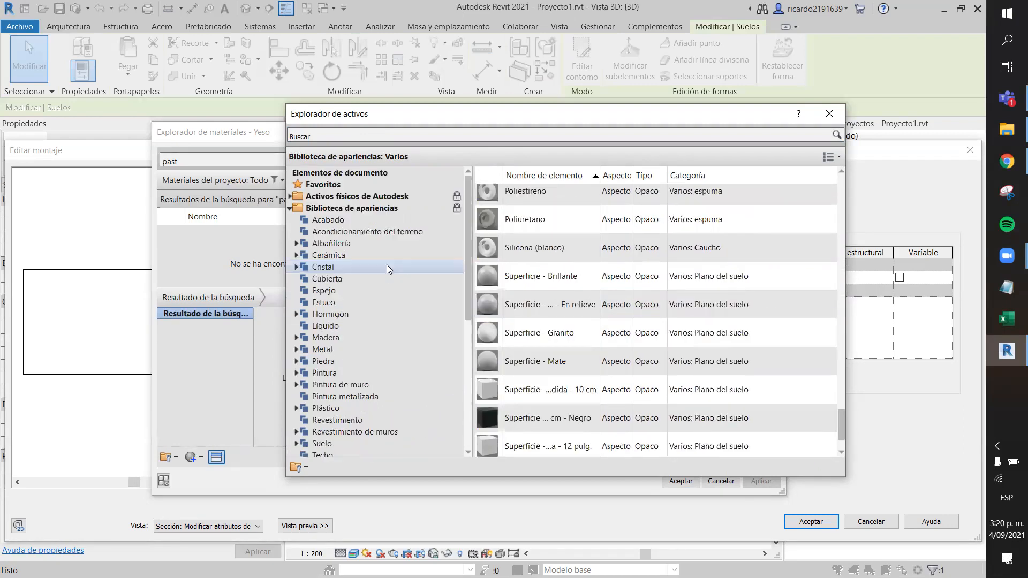
Step: Search the asset libraries for "ces", "pas" and "pasto", and close the asset browser
click(352, 137)
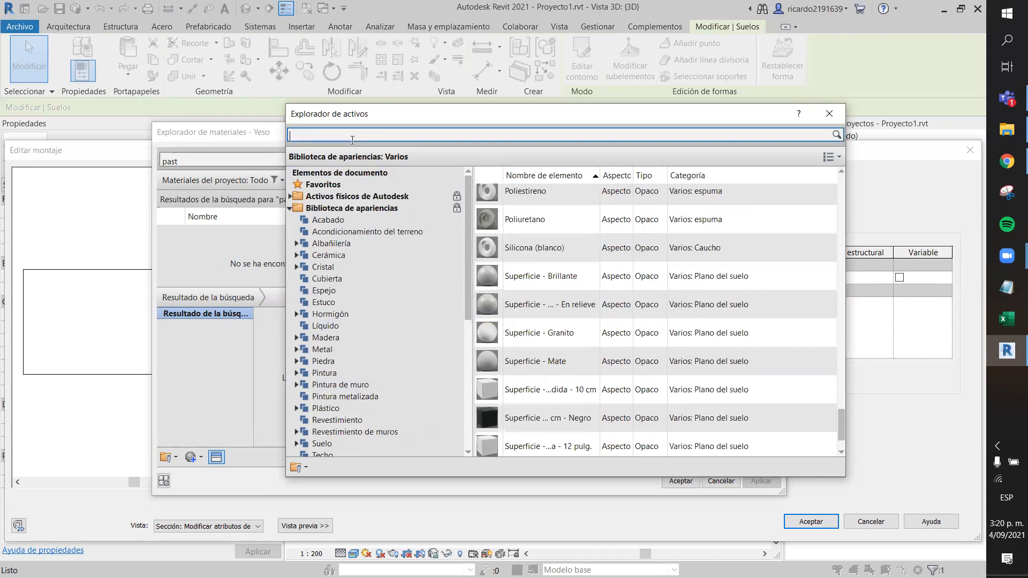
text(ces)
key(Return)
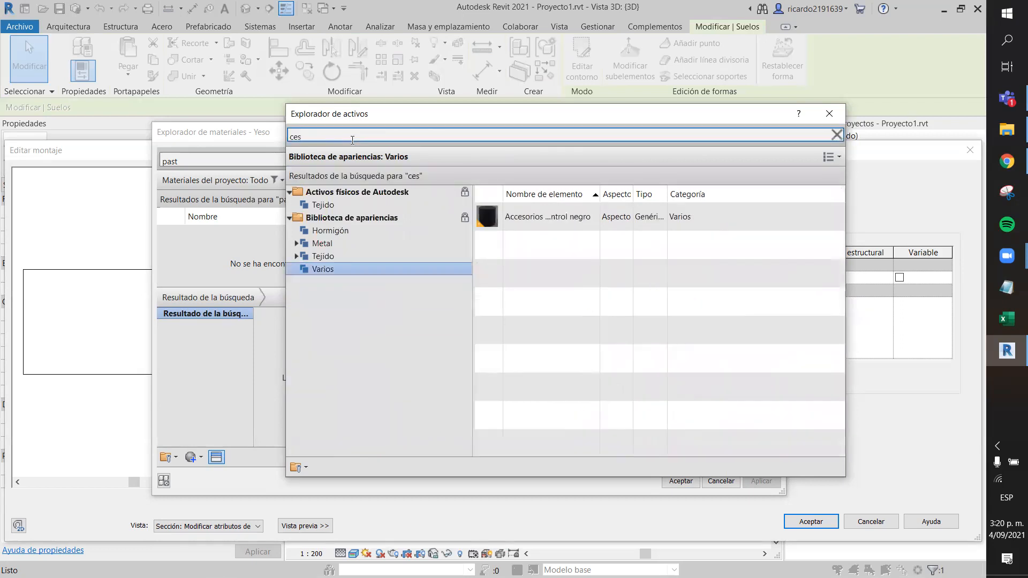
key(BackSpace)
key(BackSpace)
key(BackSpace)
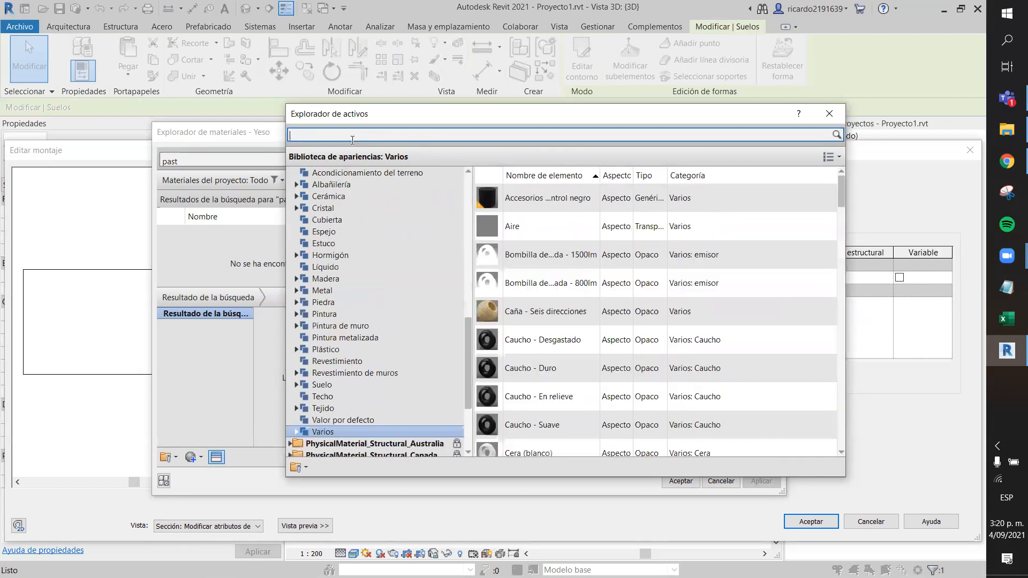
key(Return)
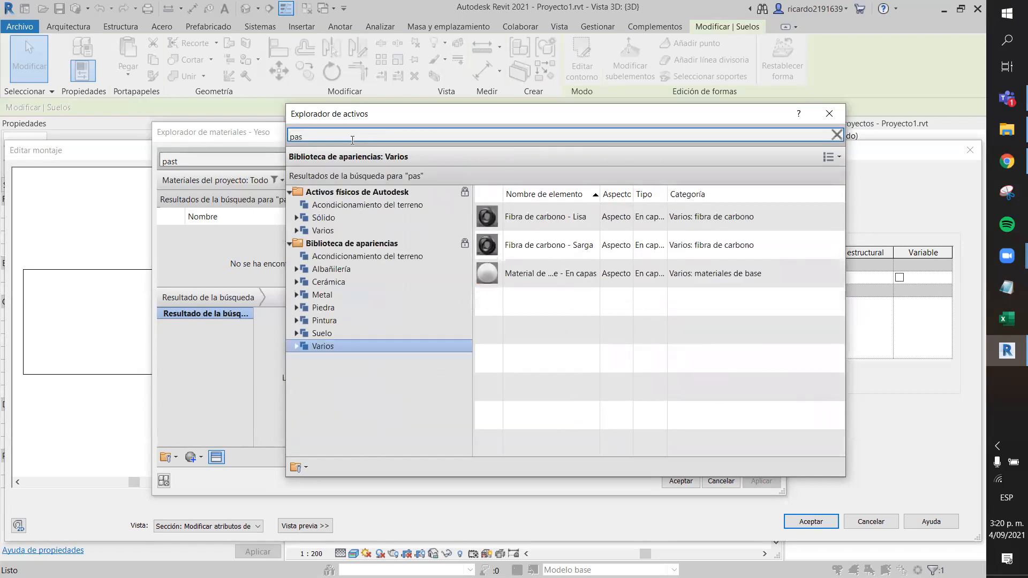
key(Return)
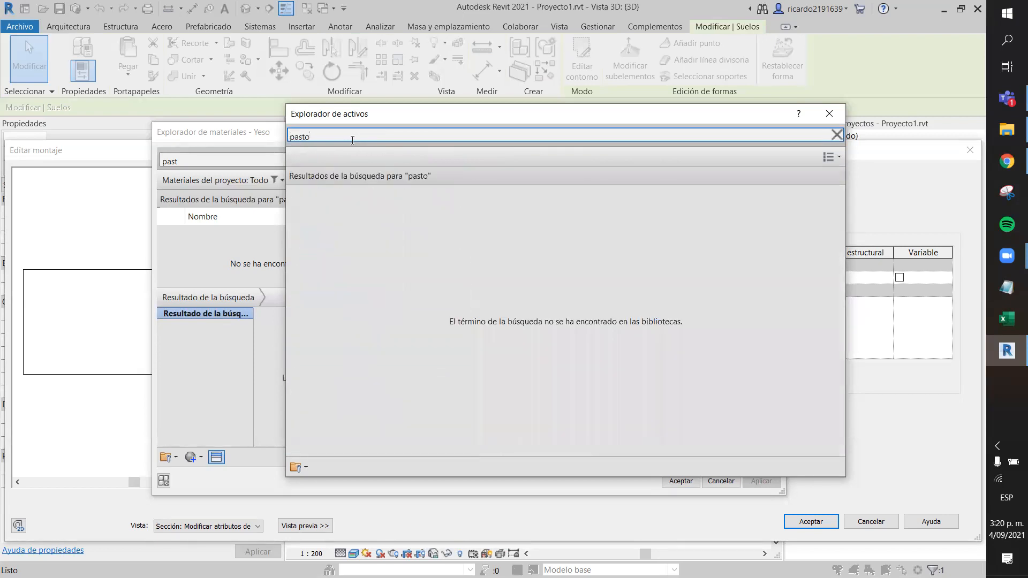
key(BackSpace)
key(BackSpace)
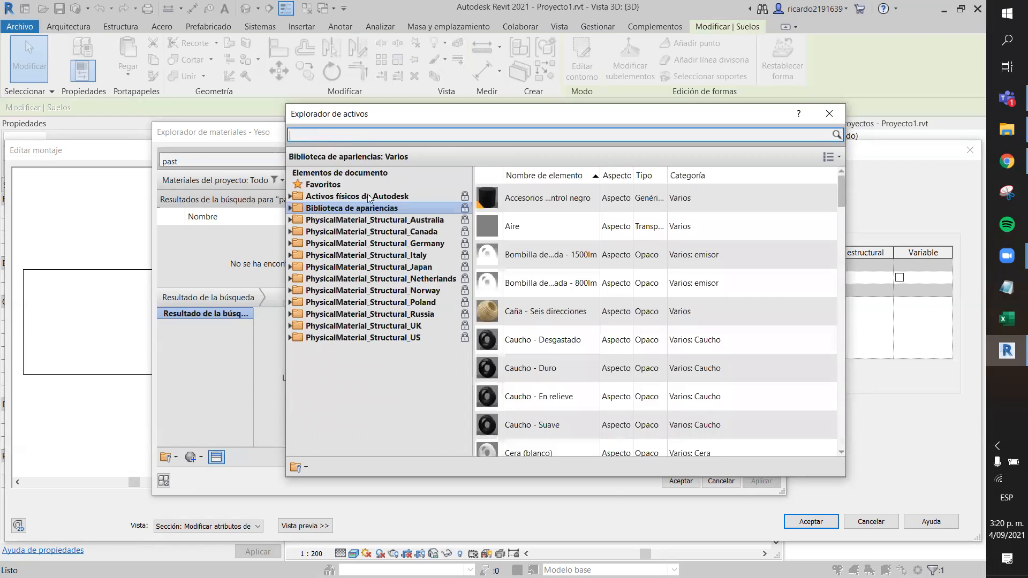
click(828, 114)
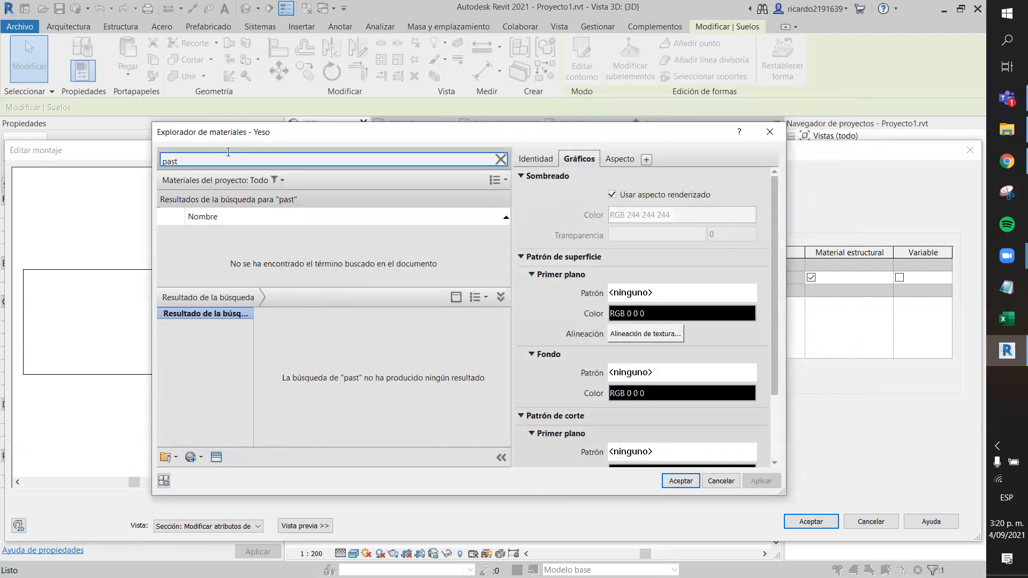
Step: Clear the project material search and look through the full material list for a suitable floor material
key(BackSpace)
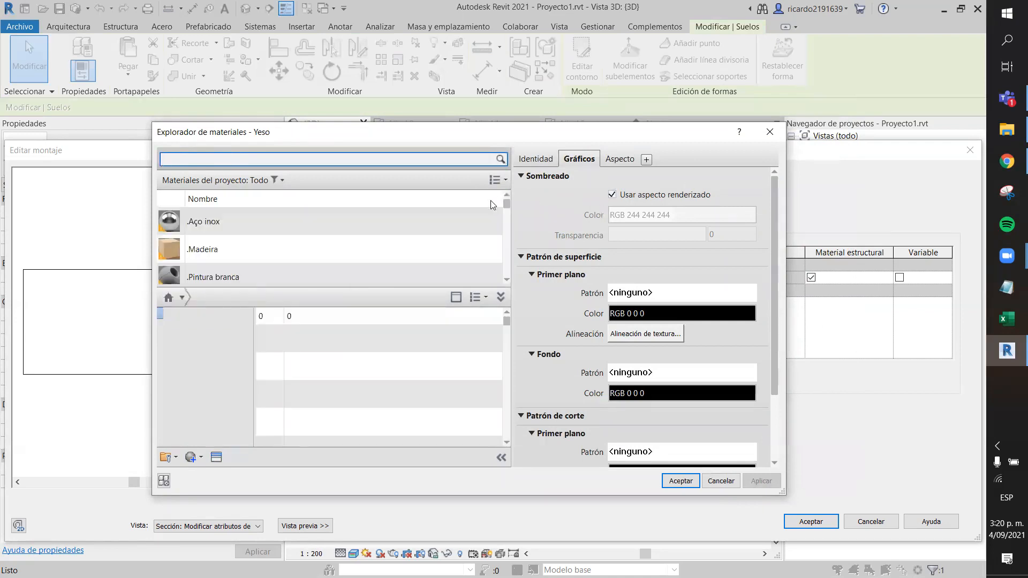
drag(505, 203, 529, 265)
scroll(415, 272, down, 3)
scroll(418, 257, up, 6)
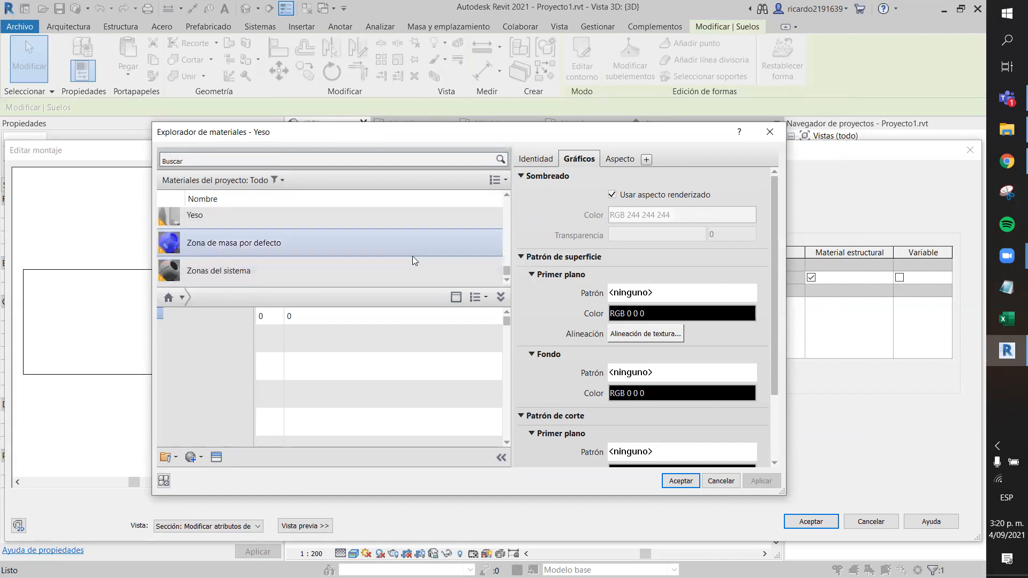
scroll(412, 245, up, 10)
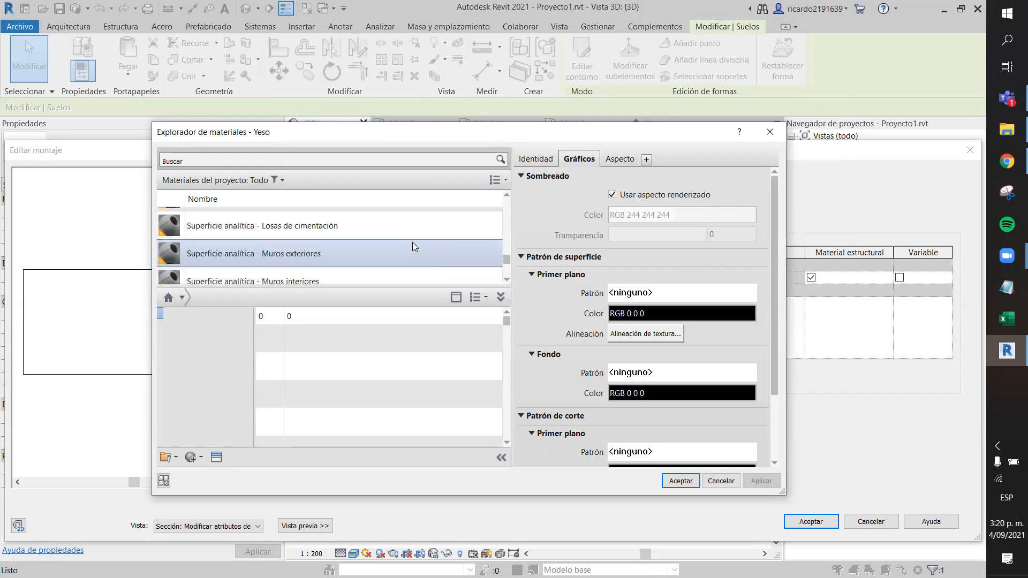
scroll(420, 243, down, 1)
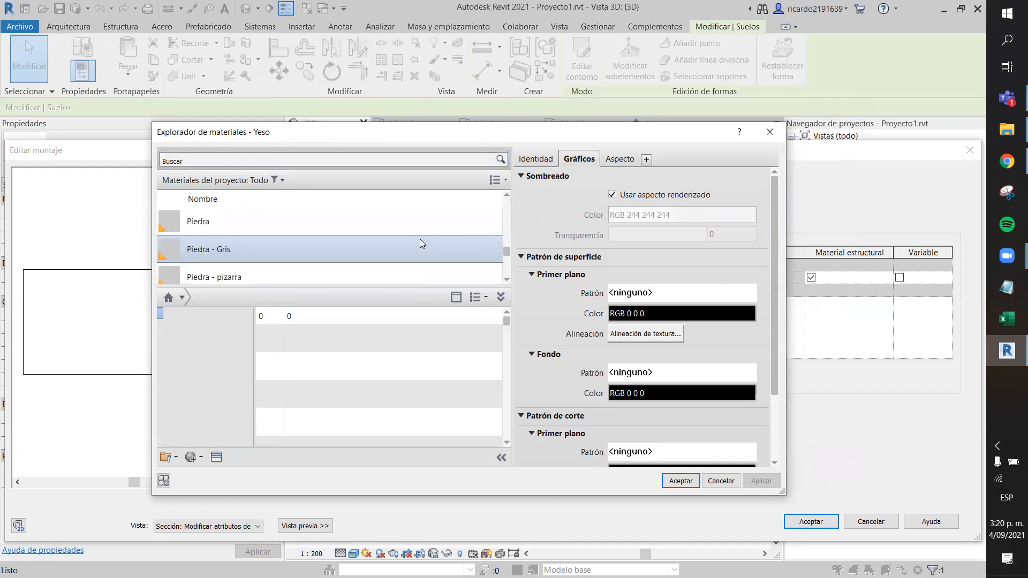
scroll(420, 243, up, 6)
scroll(419, 244, up, 8)
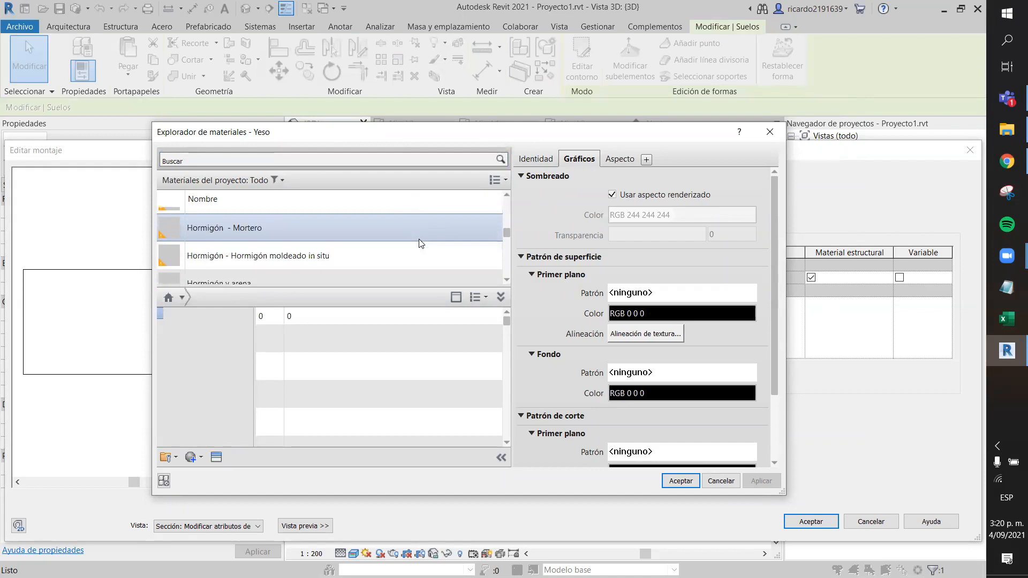
scroll(418, 239, up, 2)
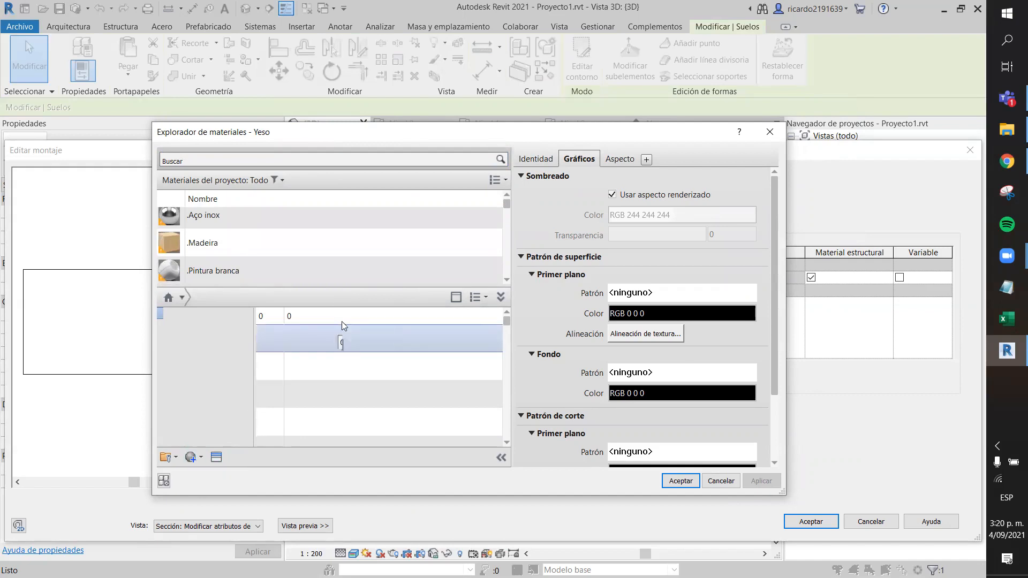
Step: Enlarge the project material list and create a new material
drag(337, 287, 344, 423)
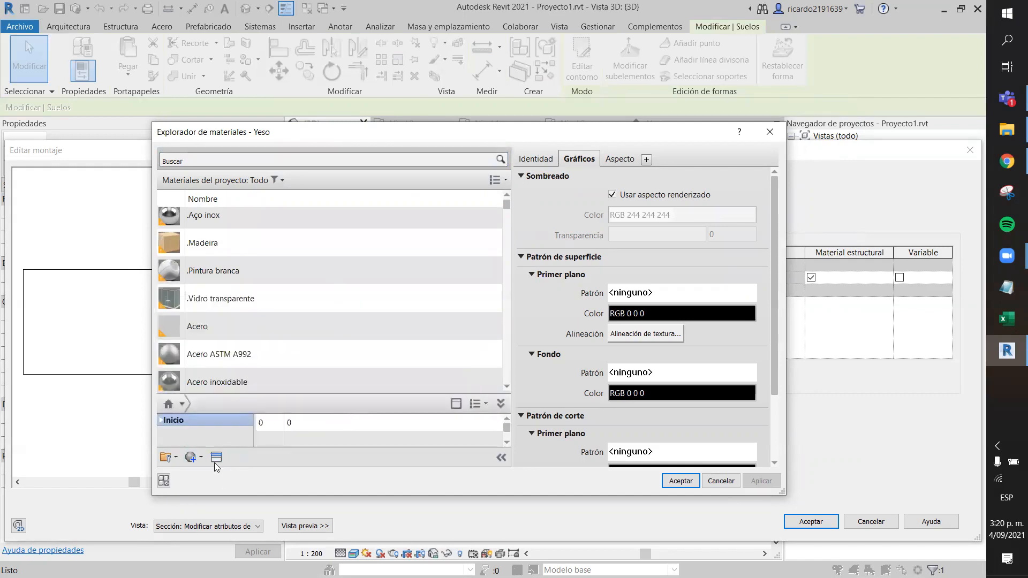
click(197, 458)
click(201, 476)
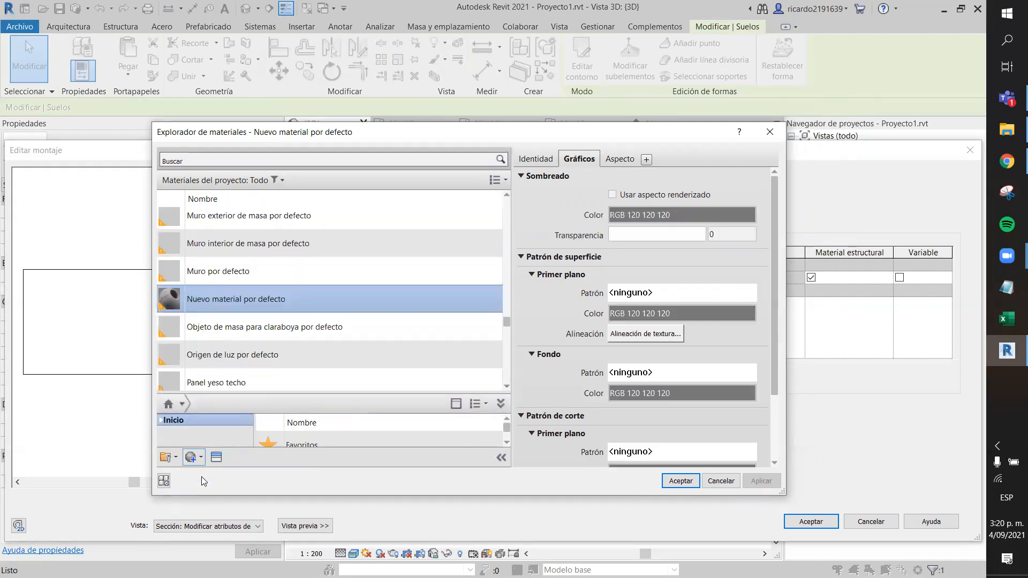
Step: Rename the newly created default material as PASTO
right_click(266, 302)
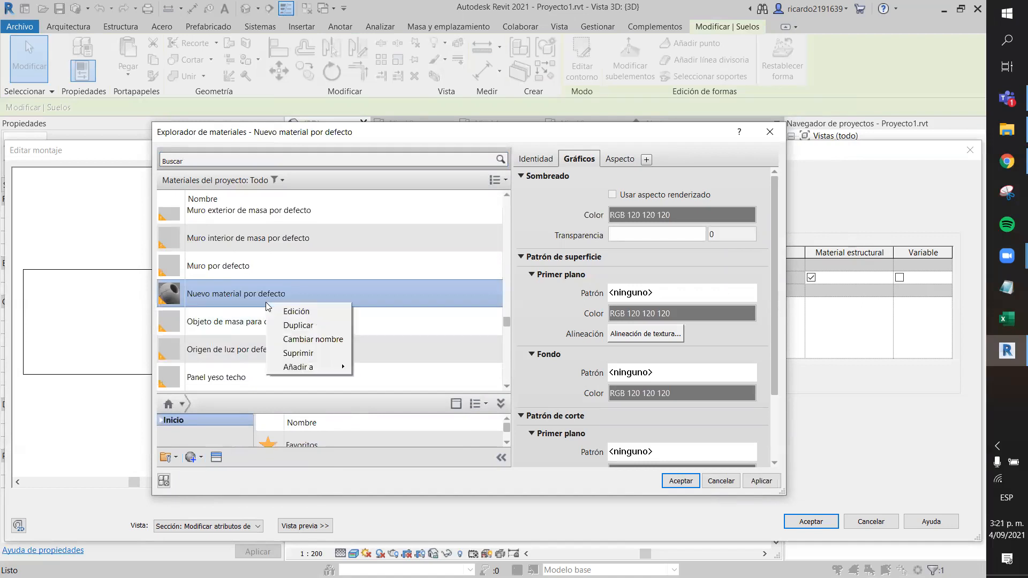
click(301, 339)
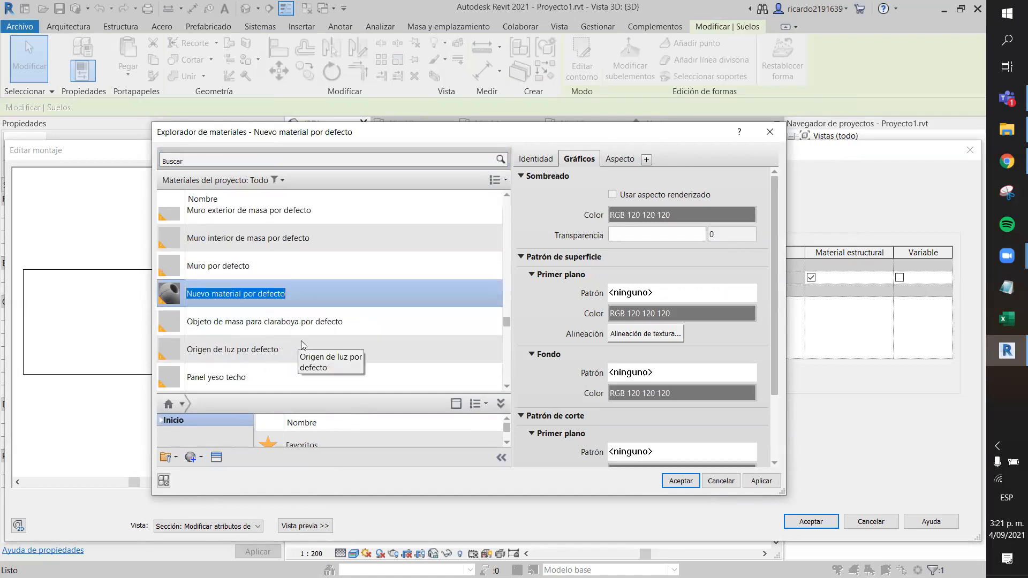
text(PAST)
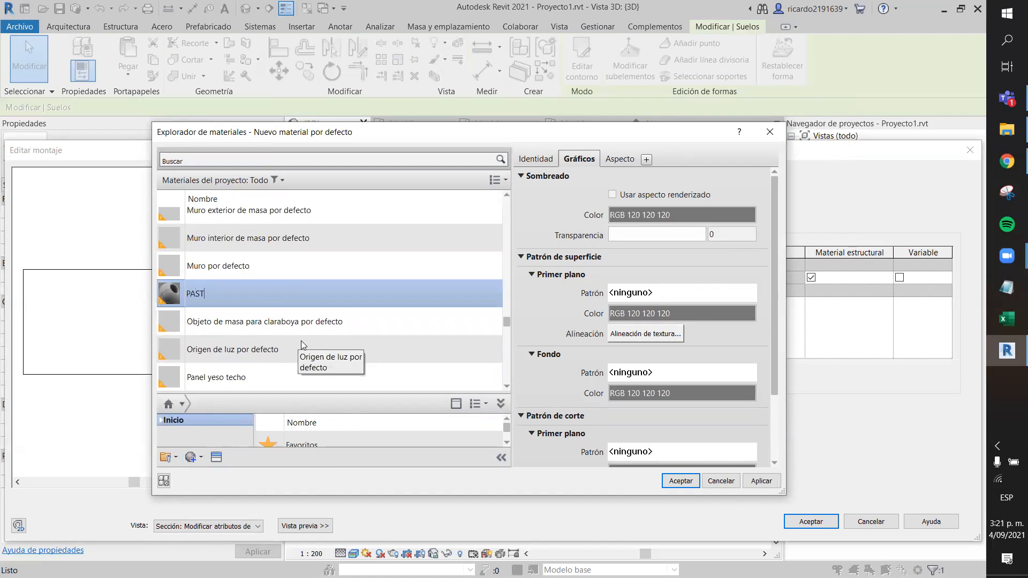
text(O)
key(Return)
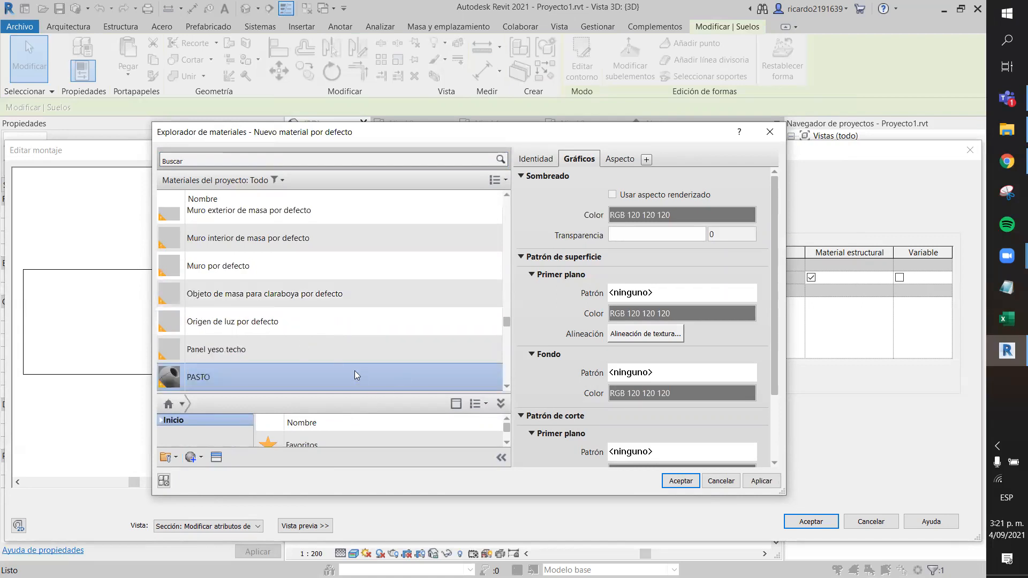
click(620, 160)
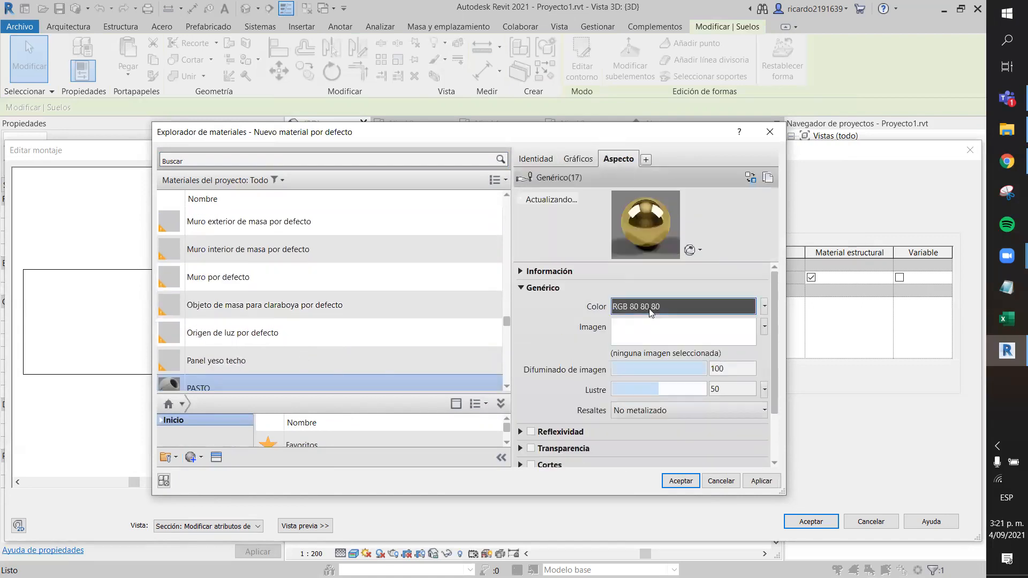
click(639, 335)
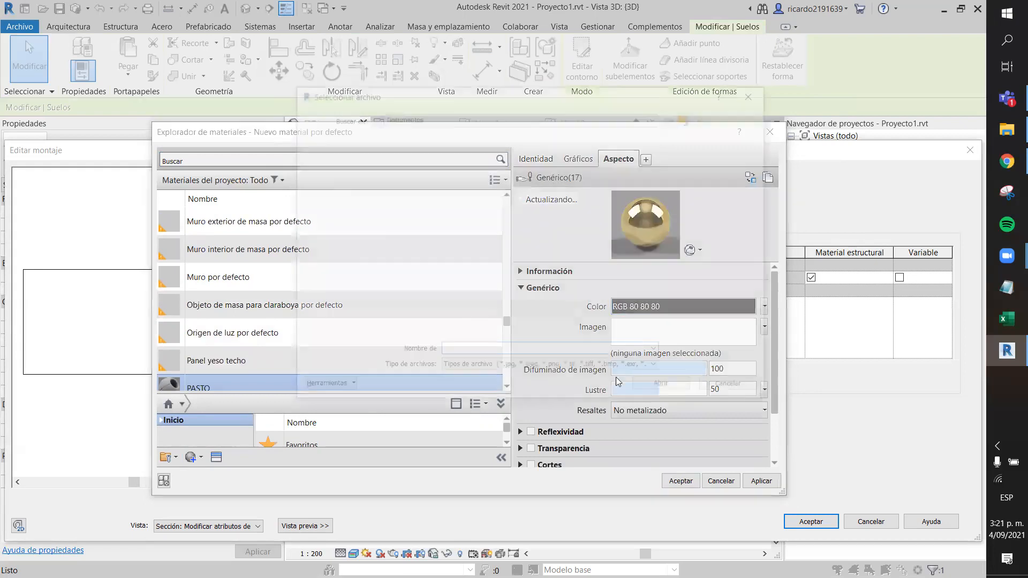
click(750, 96)
scroll(305, 371, down, 1)
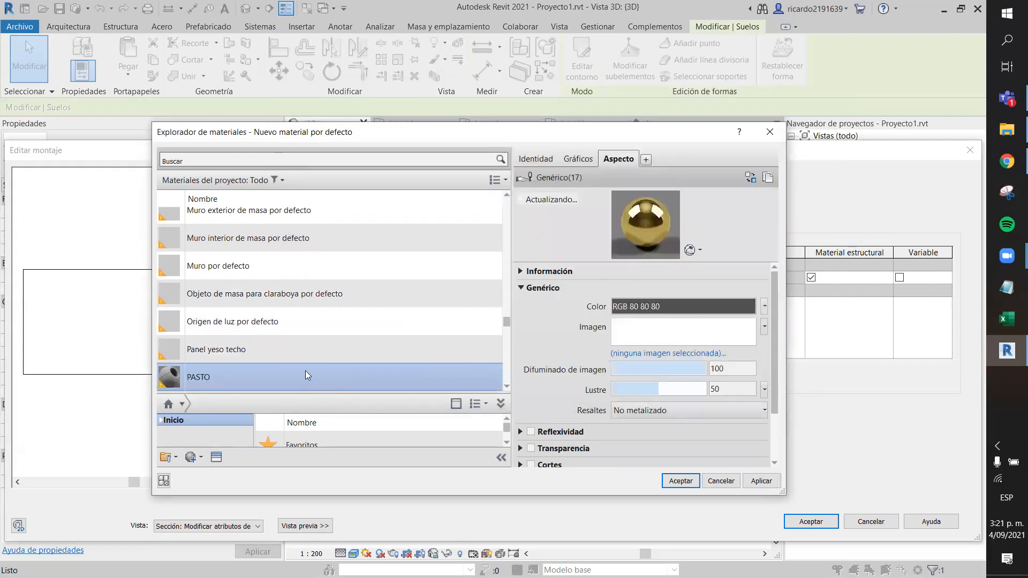
Step: Examine the appearance settings of other project materials, including Panel yeso techo, Muro por defecto, Teja plana, Trasdosado cerámico, Zona de masa por defecto and Hormigón
click(309, 346)
click(578, 159)
click(615, 160)
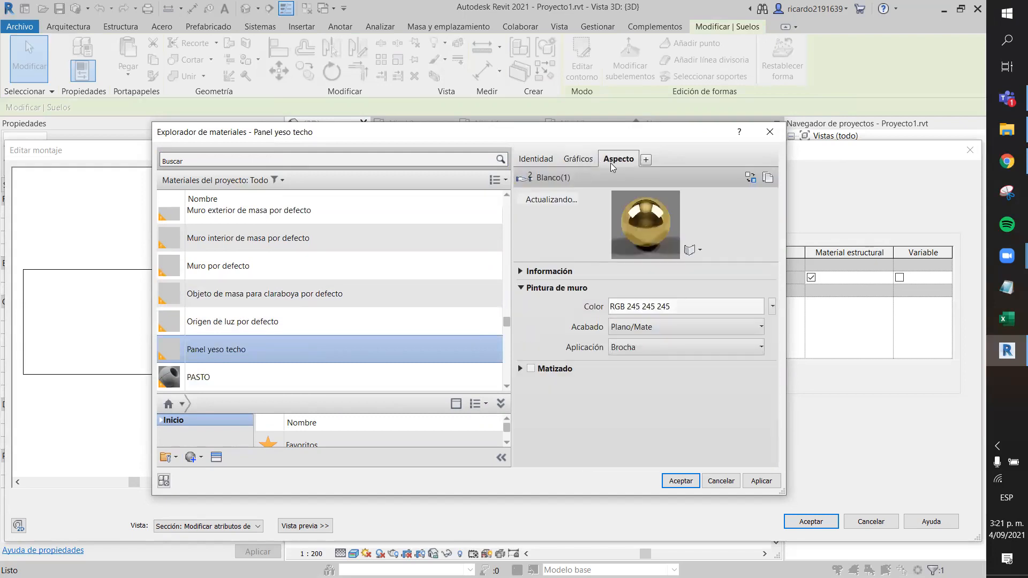
click(260, 266)
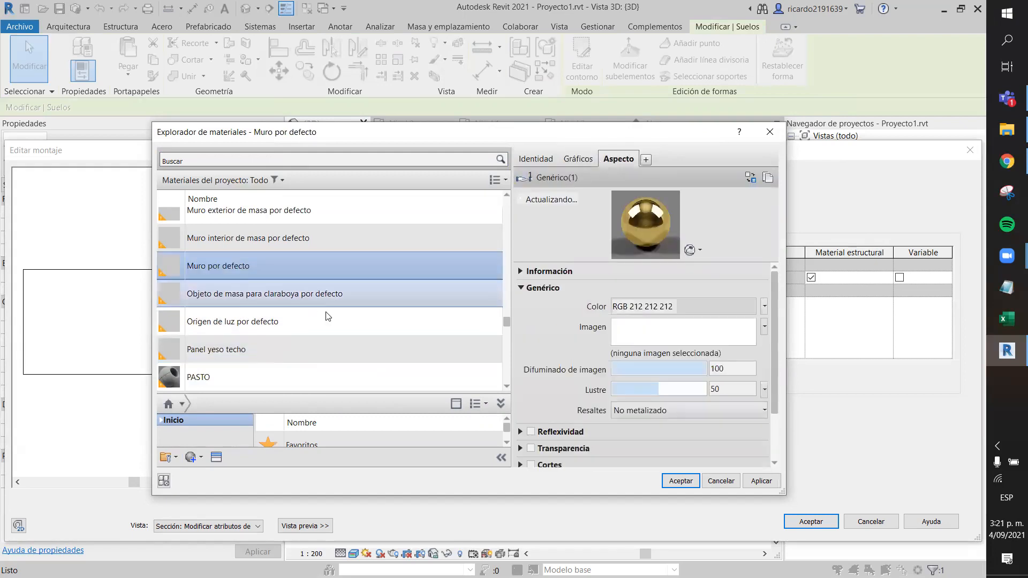
scroll(312, 358, down, 3)
click(312, 360)
scroll(299, 372, down, 3)
click(302, 369)
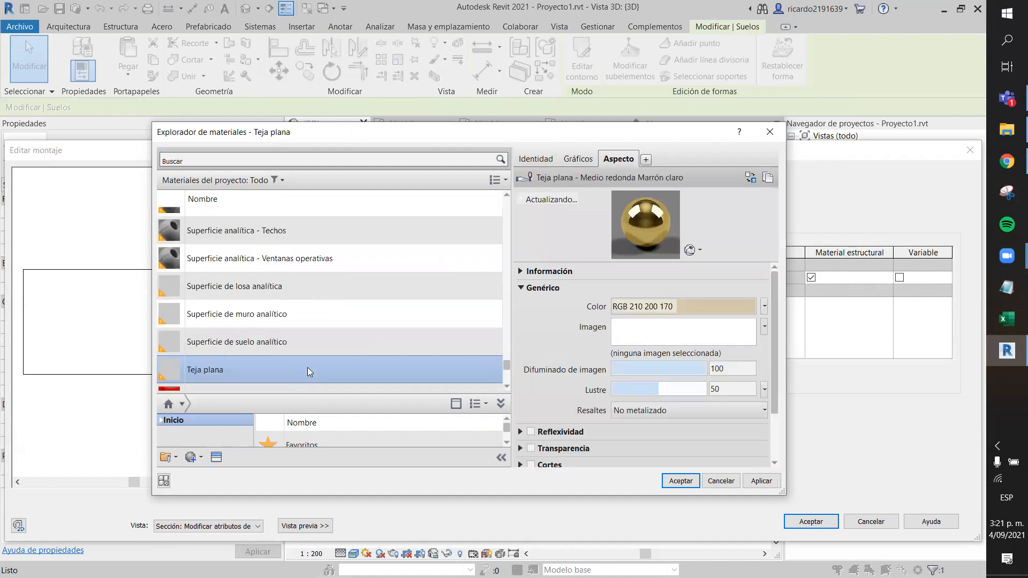
scroll(324, 367, down, 3)
click(328, 360)
scroll(313, 332, down, 3)
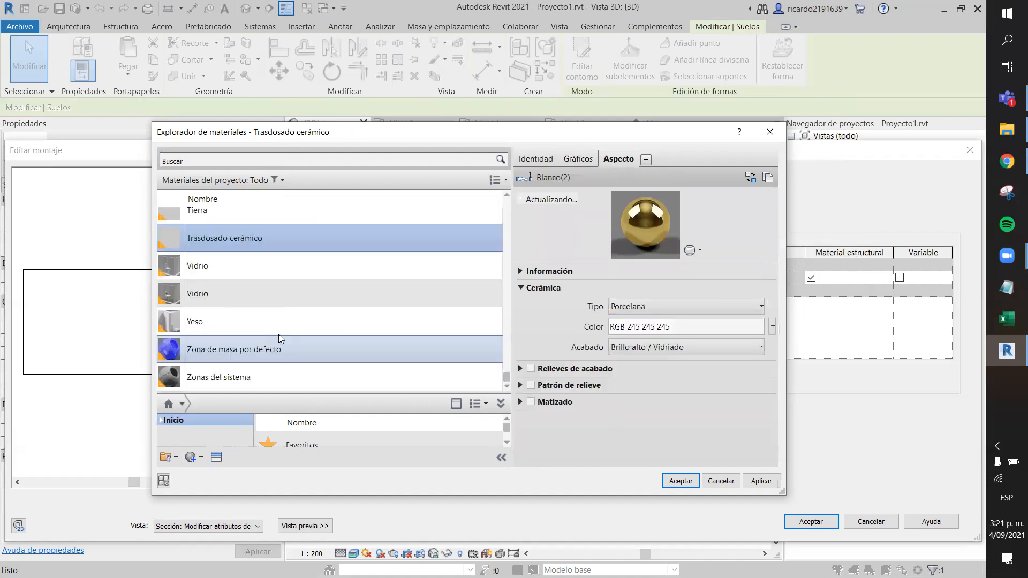
click(312, 338)
scroll(300, 300, up, 5)
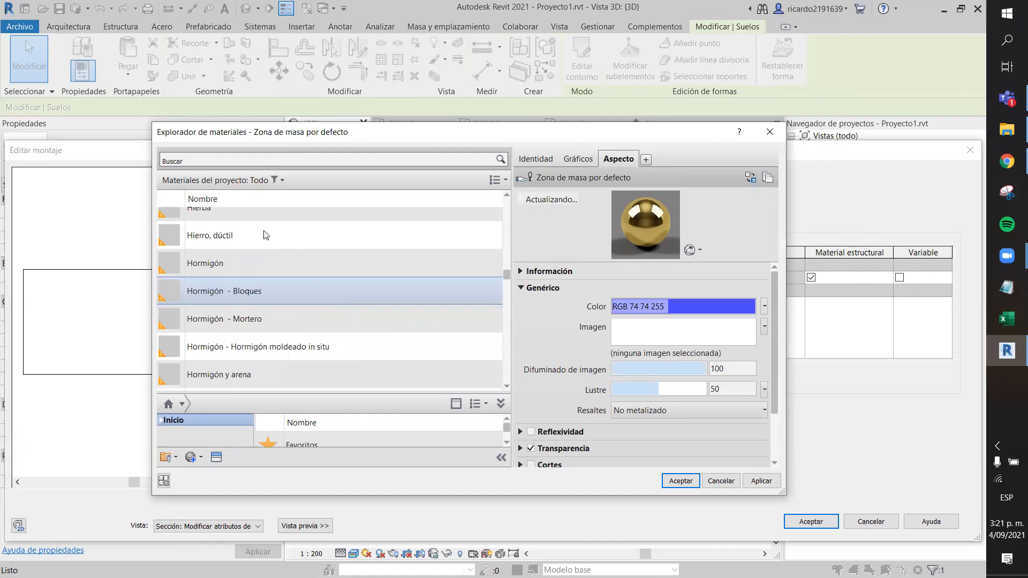
click(295, 244)
click(321, 268)
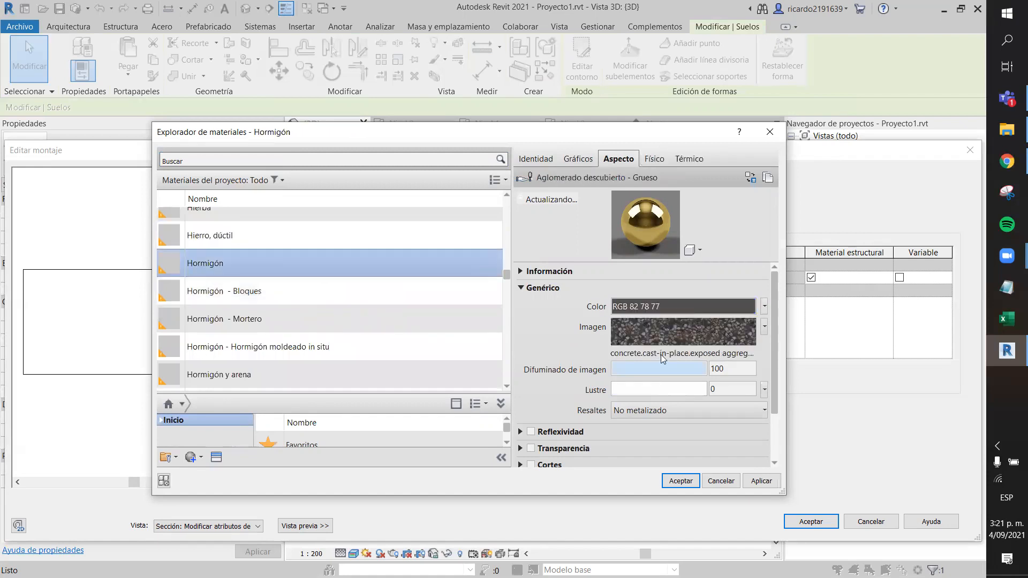
click(677, 325)
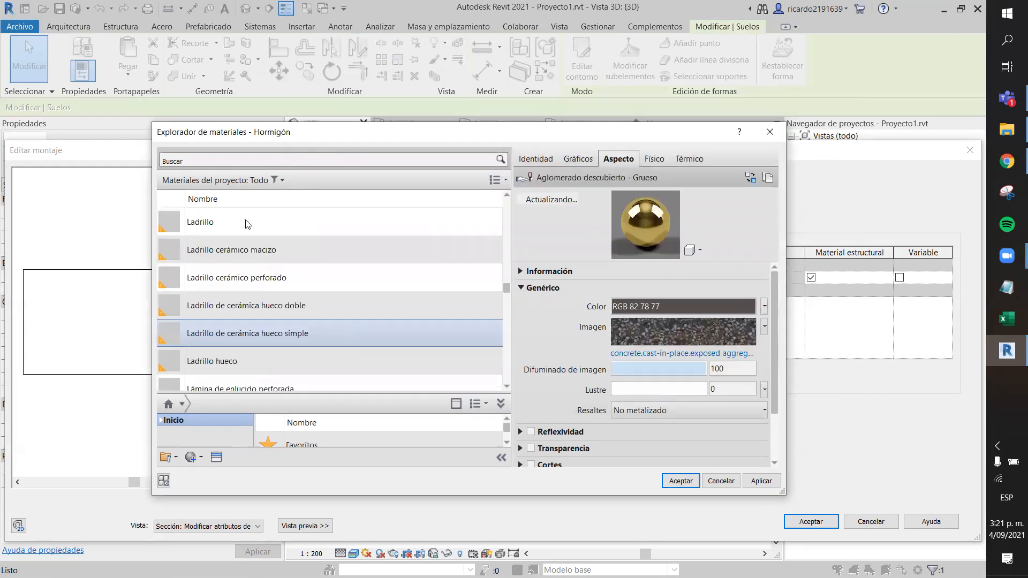
Step: Find the PASTO material by searching for "PAS", and open its appearance image selection with the Mats folder shown as thumbnails
click(224, 161)
text(PAS)
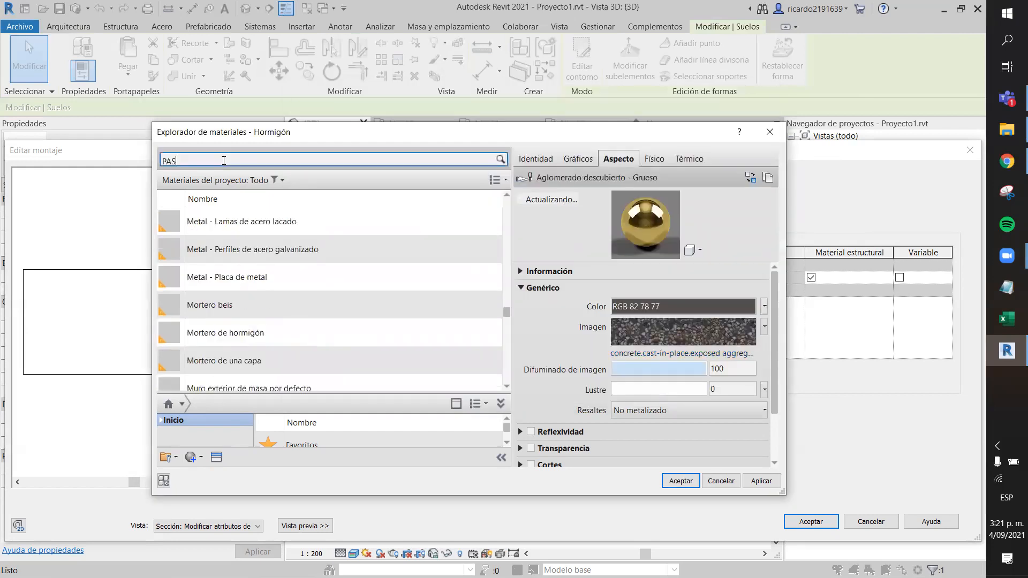
click(650, 337)
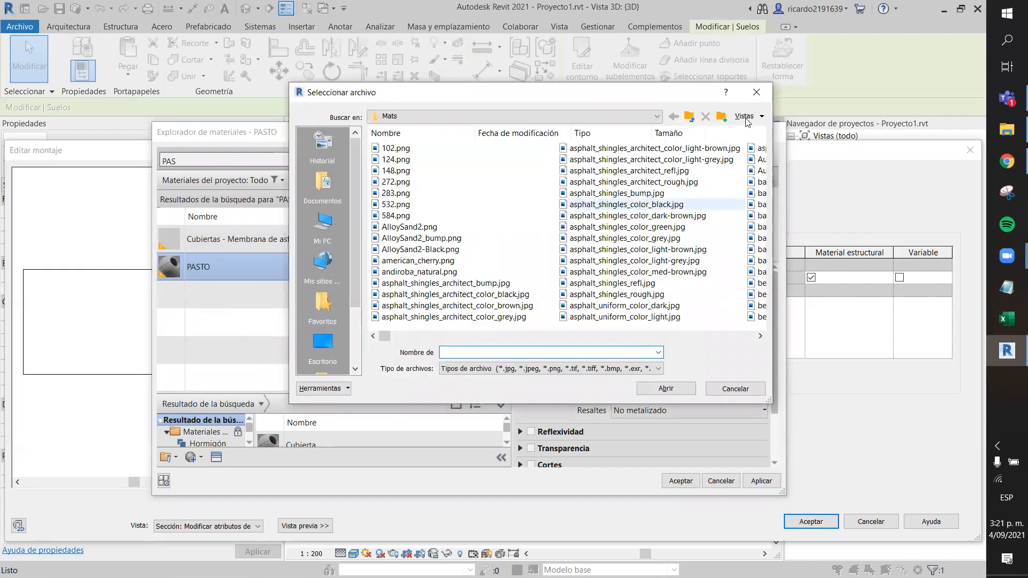
click(745, 117)
click(759, 143)
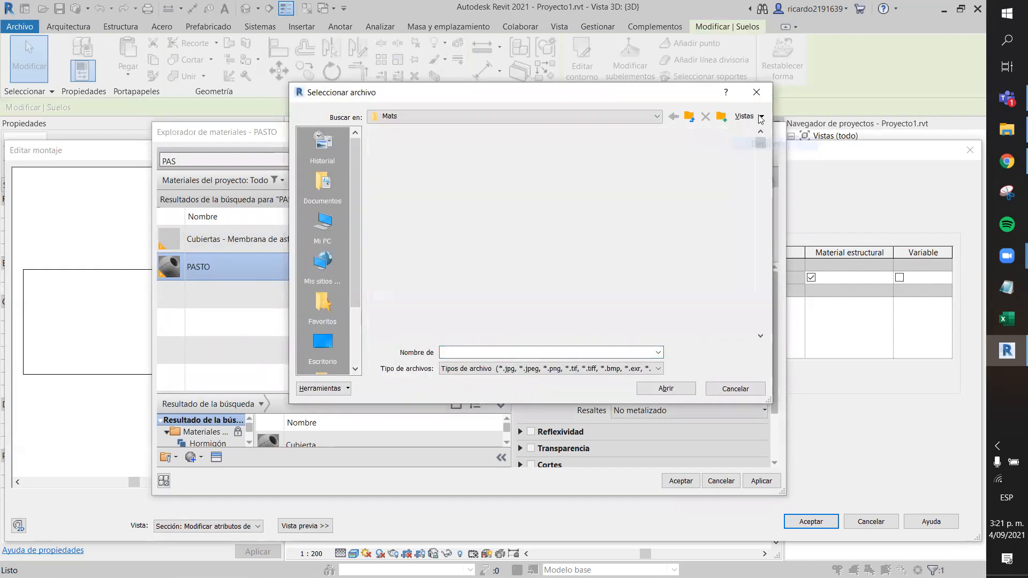
click(760, 153)
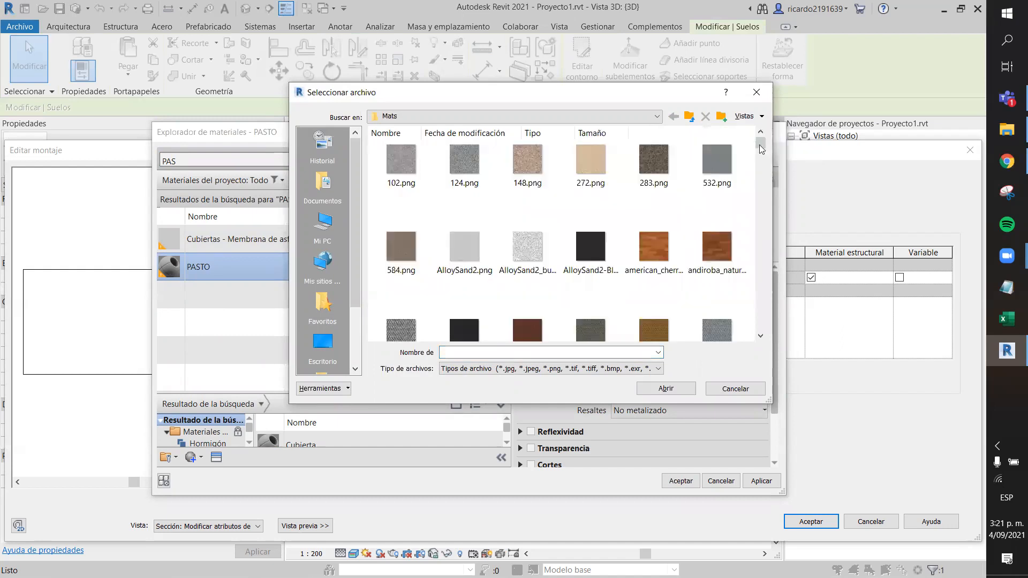
Step: Look through the texture thumbnails in the Mats folder for a suitable grass image, and leave the file selection
scroll(762, 152, down, 1)
drag(760, 162, 707, 188)
scroll(669, 214, down, 2)
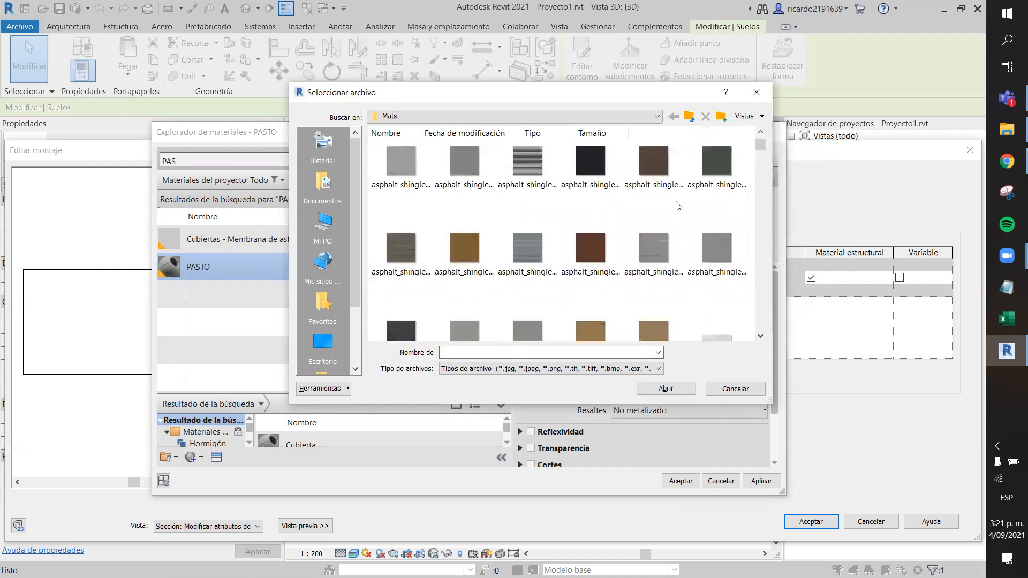
scroll(704, 206, down, 3)
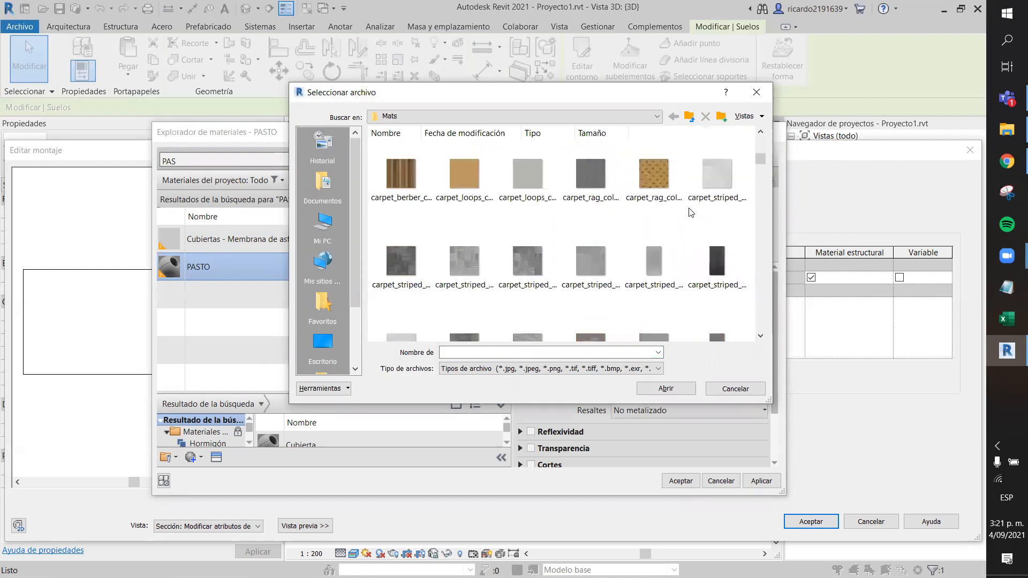
scroll(687, 214, down, 3)
scroll(680, 217, down, 3)
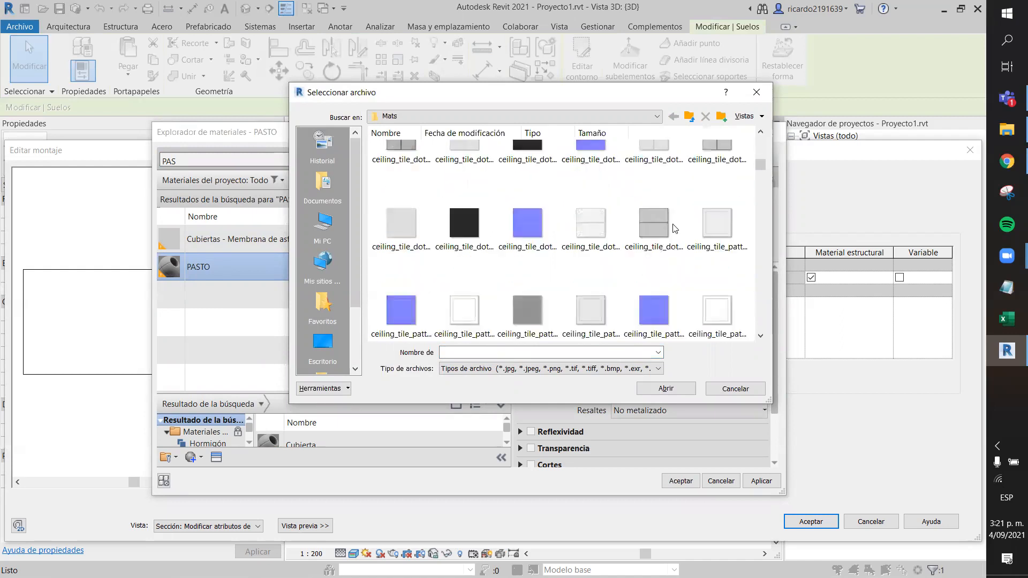
scroll(648, 226, down, 3)
scroll(610, 220, down, 3)
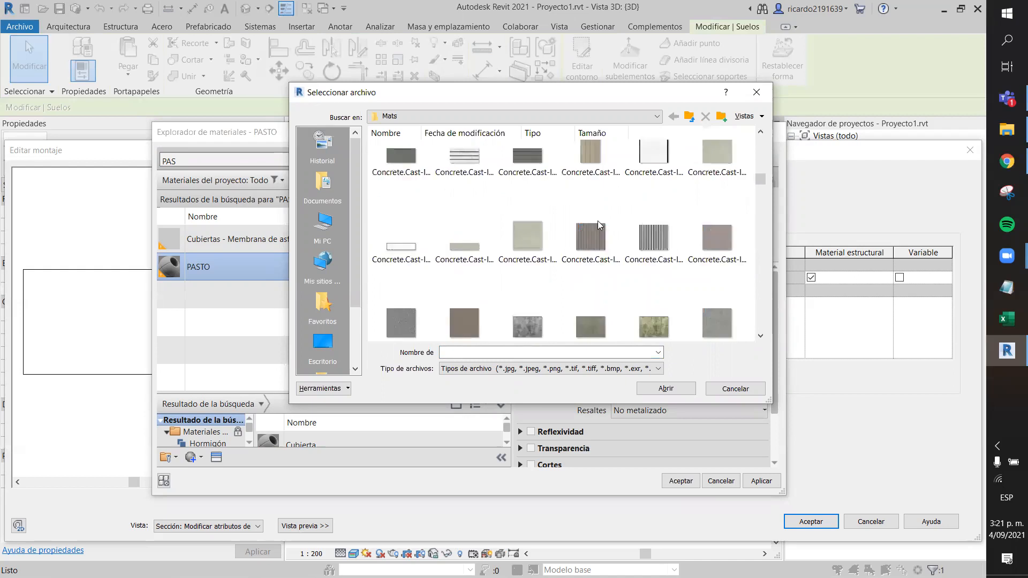
scroll(599, 230, down, 3)
scroll(599, 232, down, 3)
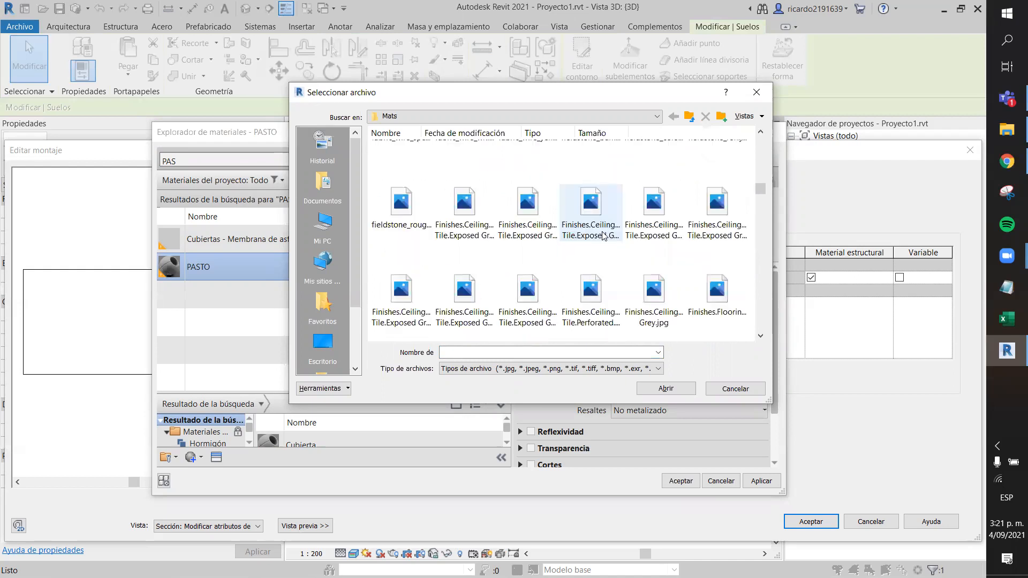
scroll(597, 229, down, 1)
scroll(530, 231, down, 1)
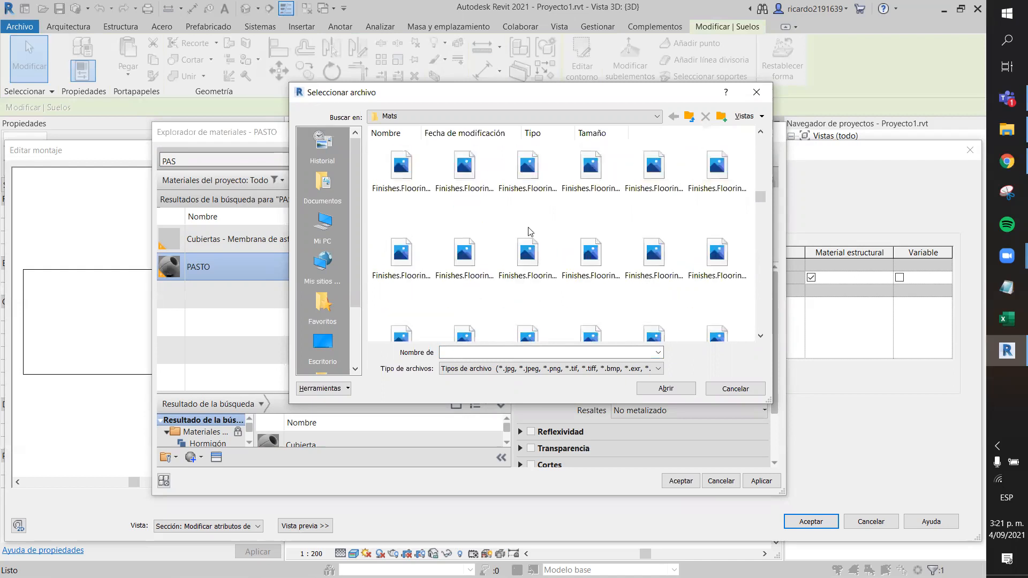
scroll(536, 222, down, 2)
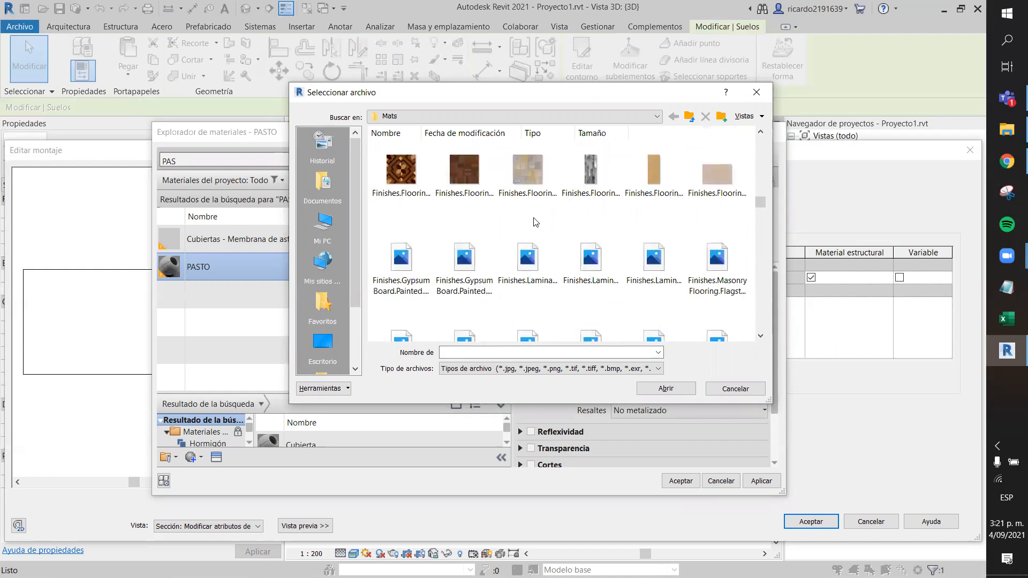
scroll(535, 222, down, 3)
scroll(589, 257, up, 1)
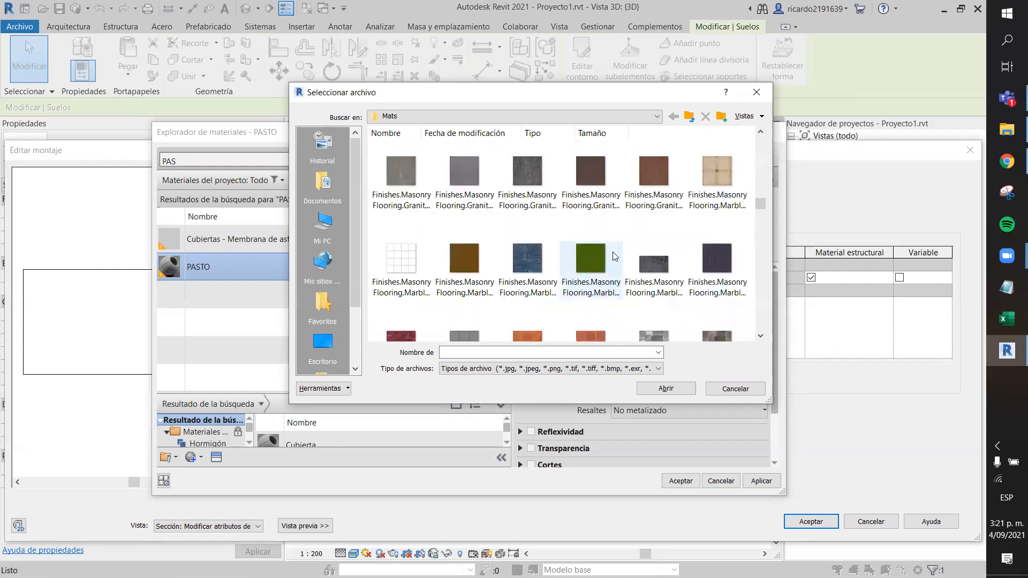
scroll(612, 252, down, 3)
scroll(611, 250, down, 3)
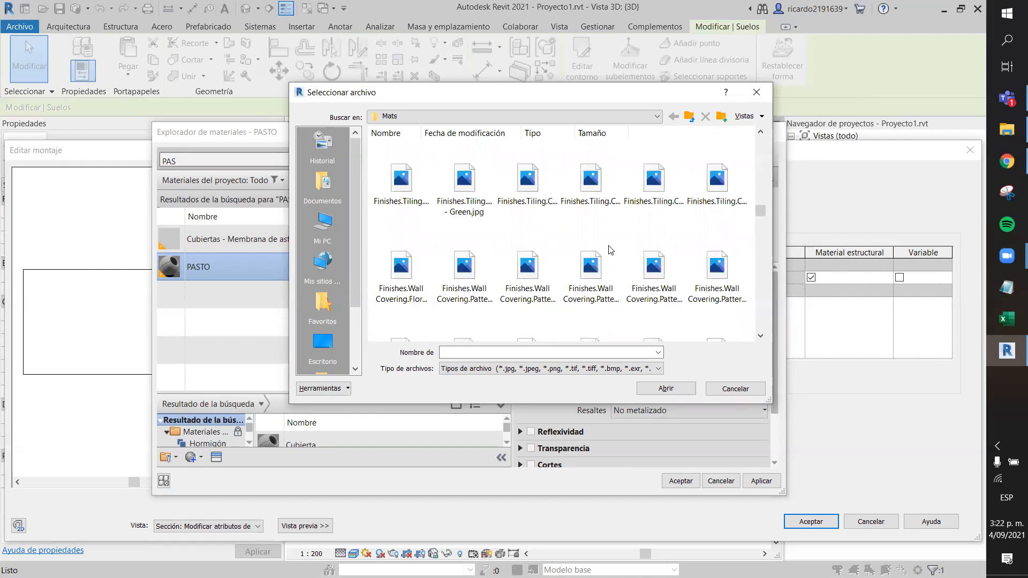
scroll(611, 249, down, 3)
scroll(609, 249, down, 3)
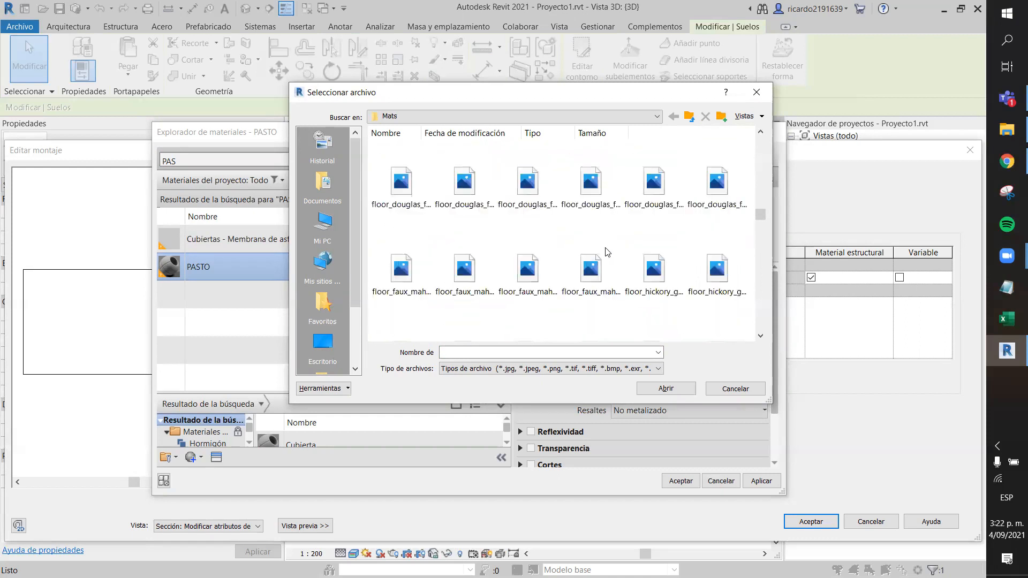
scroll(607, 252, down, 3)
scroll(607, 252, down, 3)
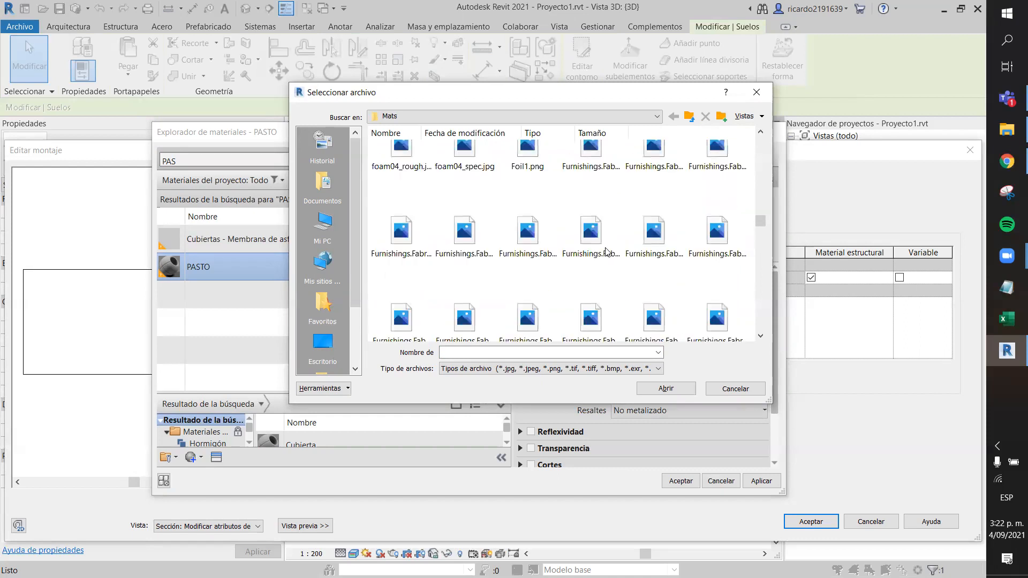
scroll(607, 251, down, 3)
scroll(607, 251, down, 3)
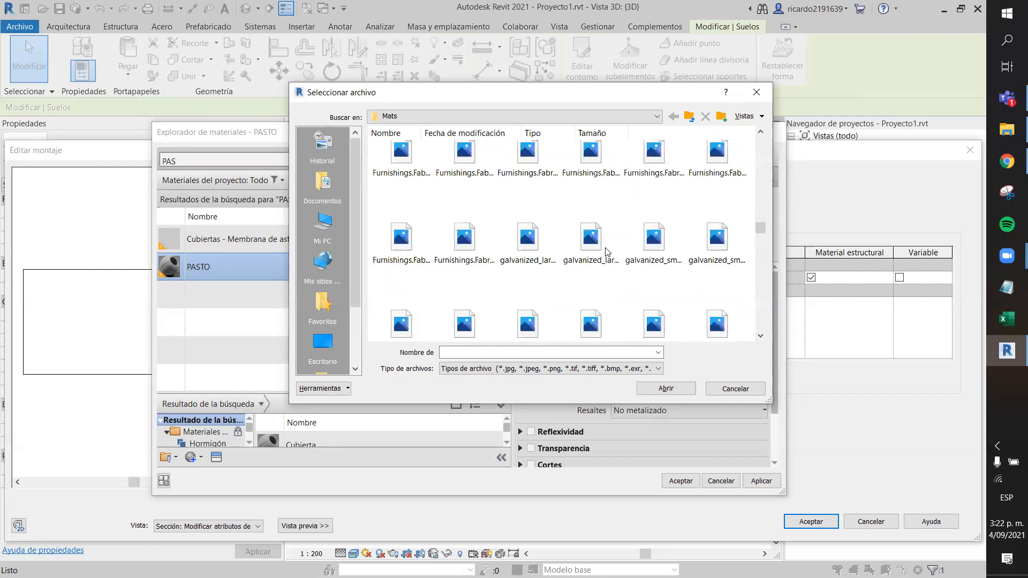
scroll(604, 249, down, 5)
scroll(599, 243, down, 5)
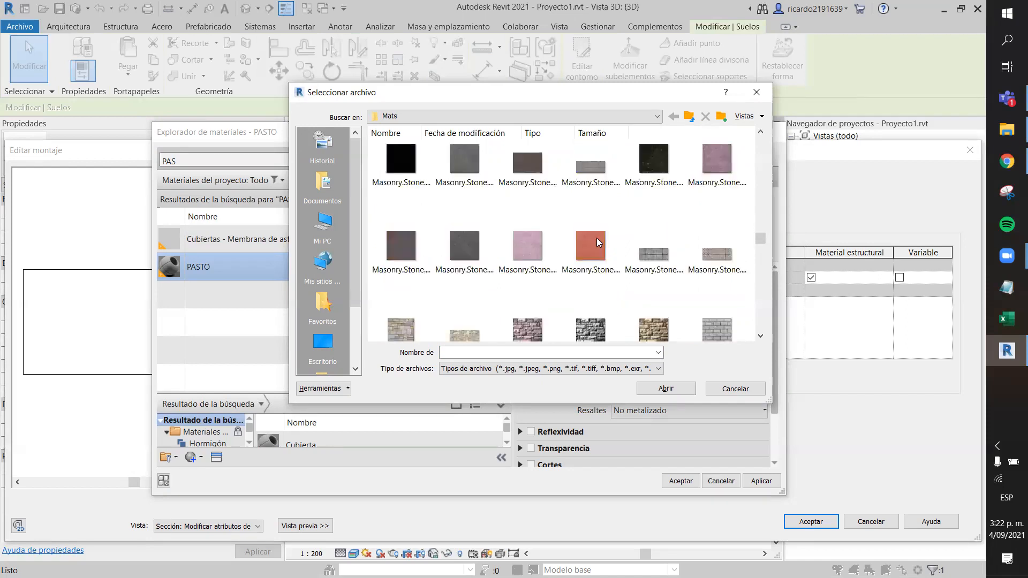
scroll(597, 240, up, 3)
scroll(595, 236, up, 2)
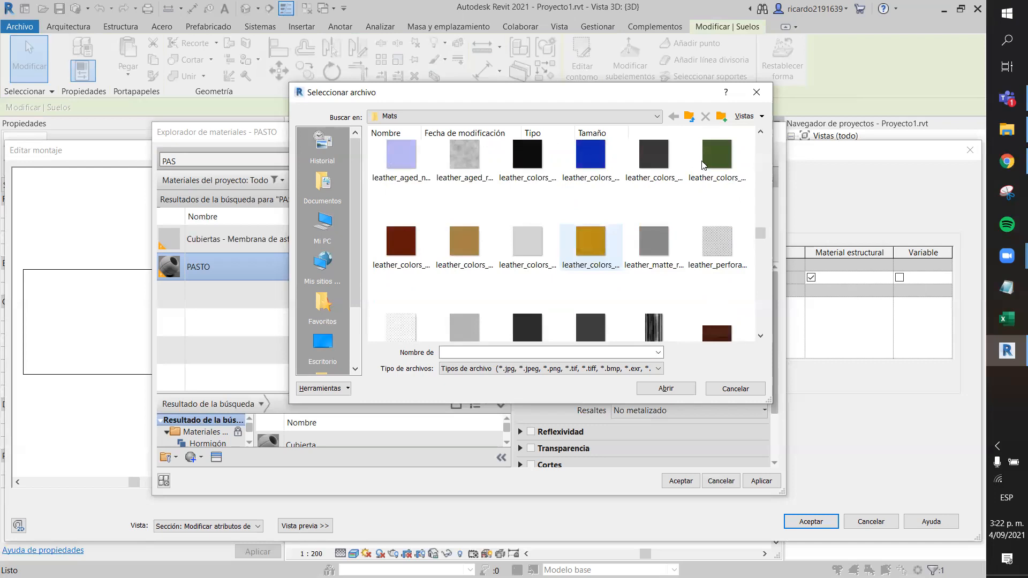
scroll(679, 250, down, 5)
scroll(681, 254, down, 3)
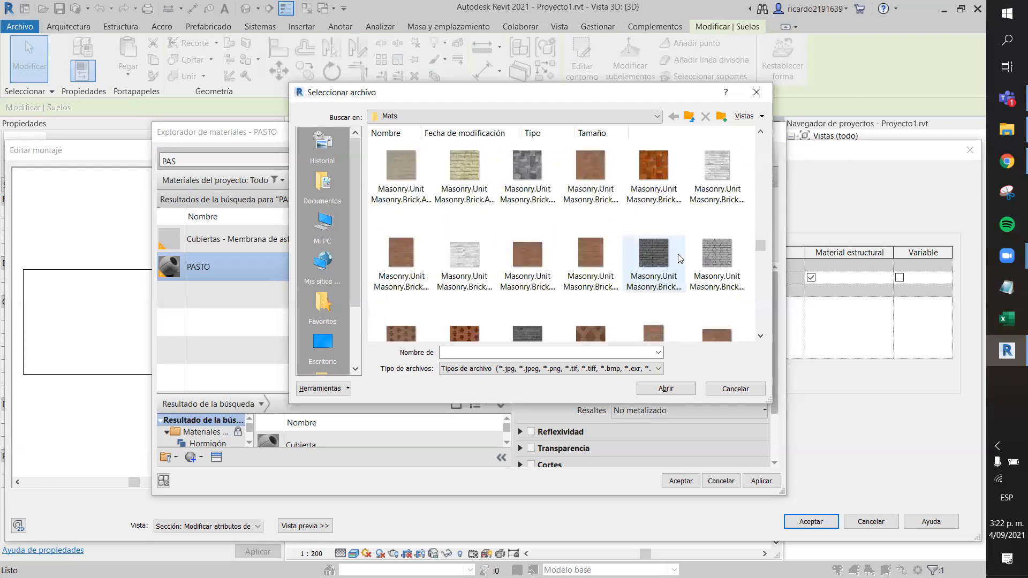
scroll(684, 268, down, 5)
scroll(685, 269, down, 5)
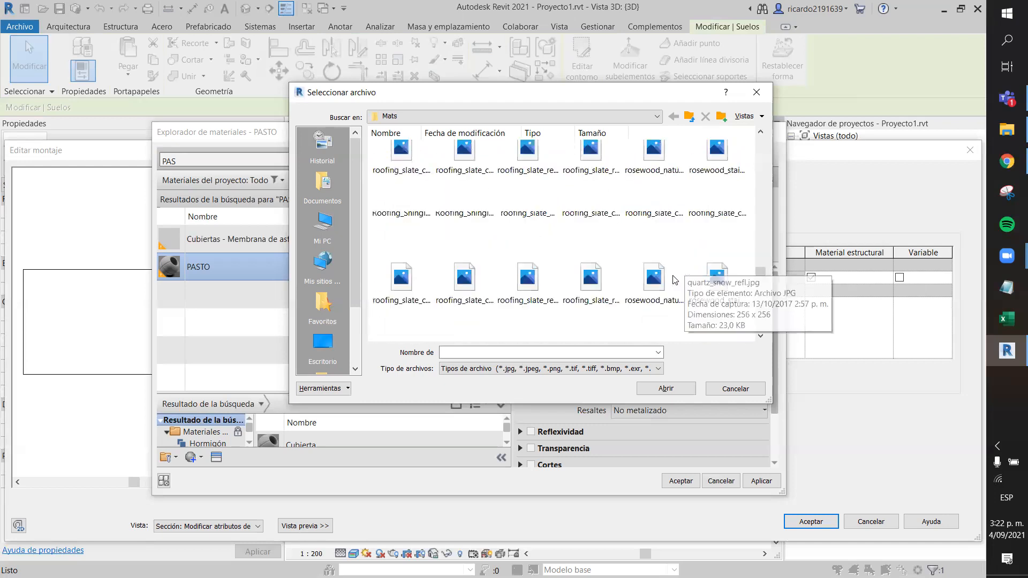
scroll(680, 271, down, 5)
scroll(762, 300, down, 5)
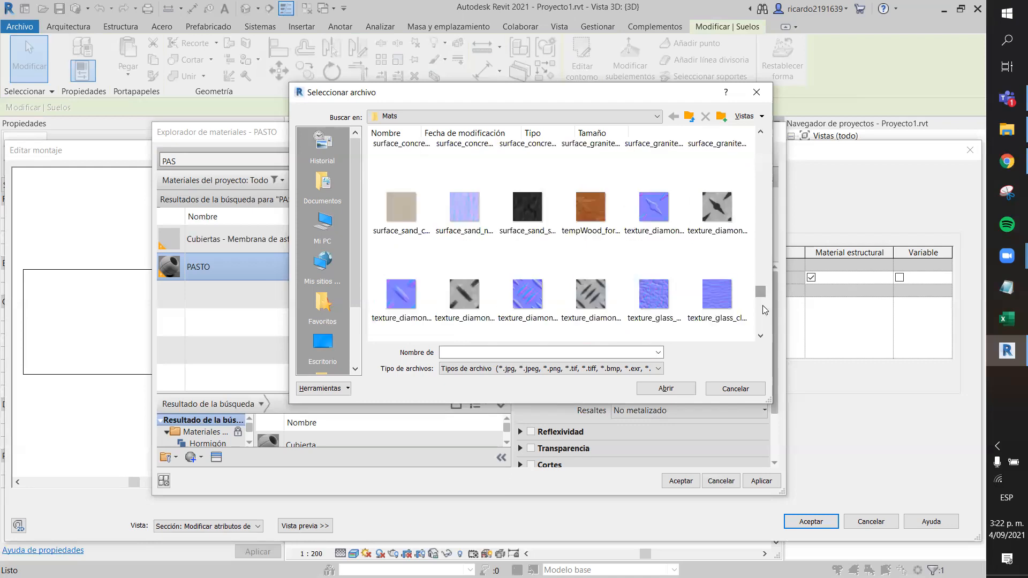
drag(764, 308, 764, 324)
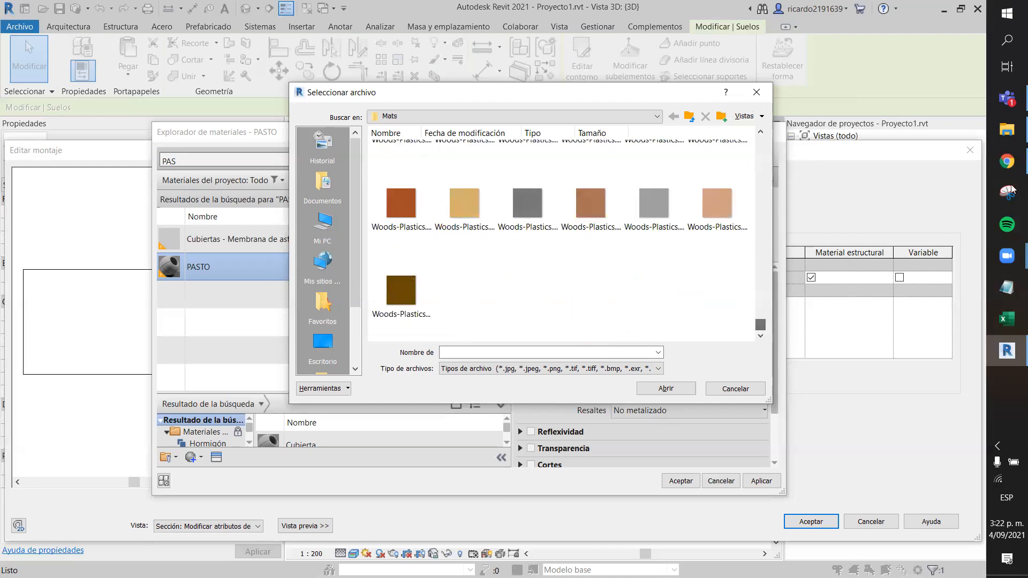
click(756, 92)
Step: Switch to Chrome, search Google Images for "PASTO REVIT", and save the "Pasto en BMP" grass image from Bibliocad
key(alt+Tab)
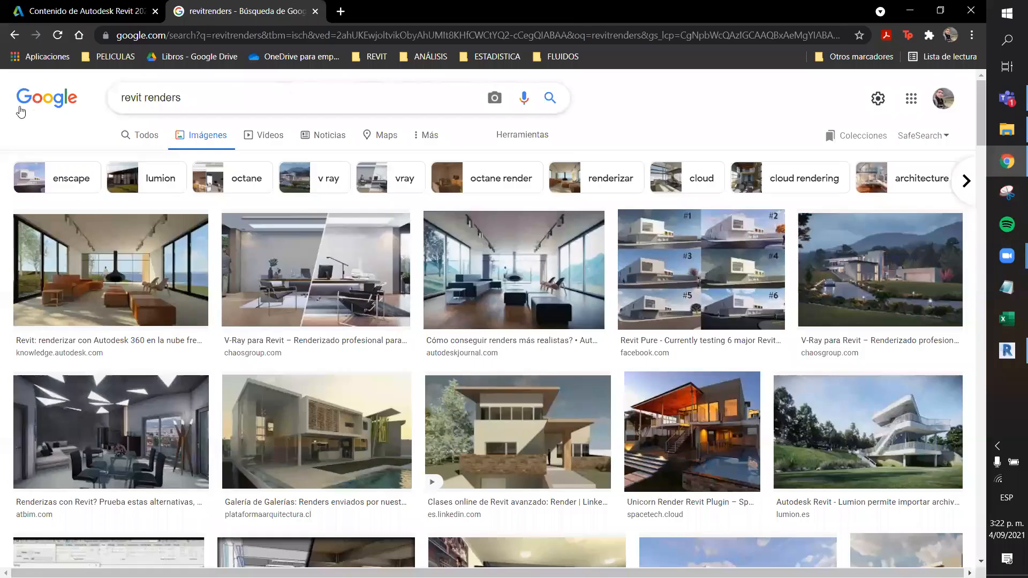
text(PASTO R)
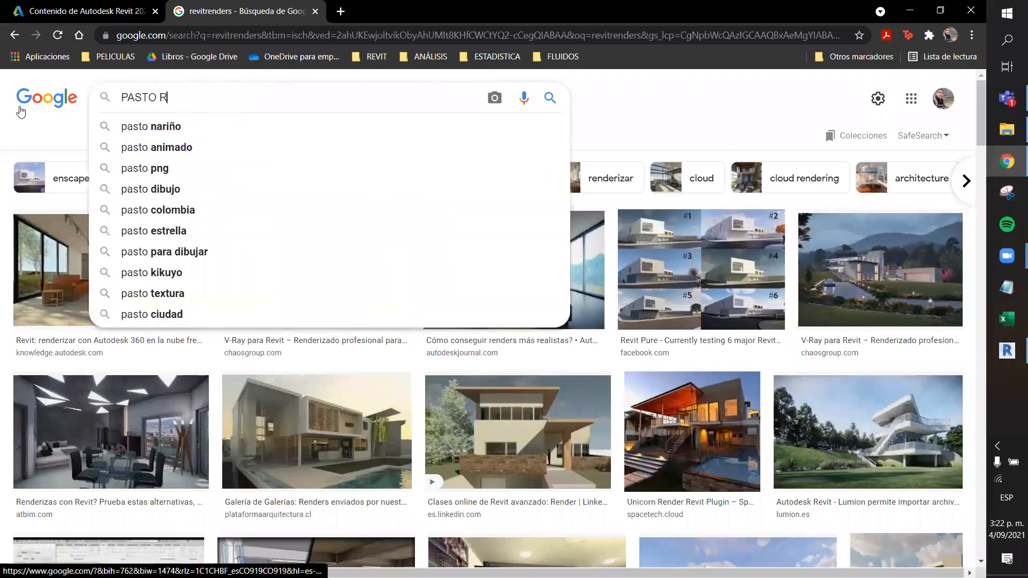
text(EVIT)
key(Return)
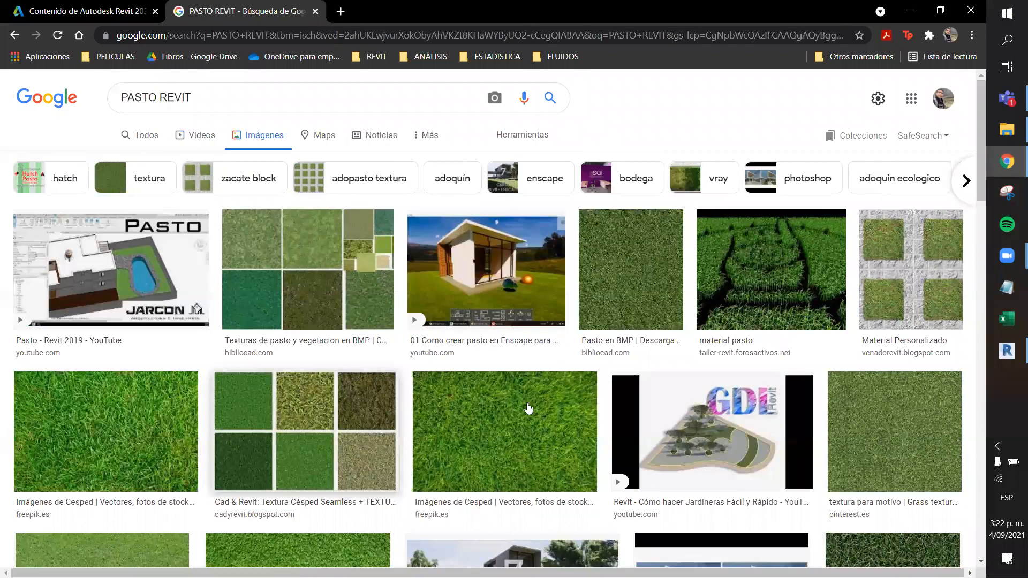
click(627, 314)
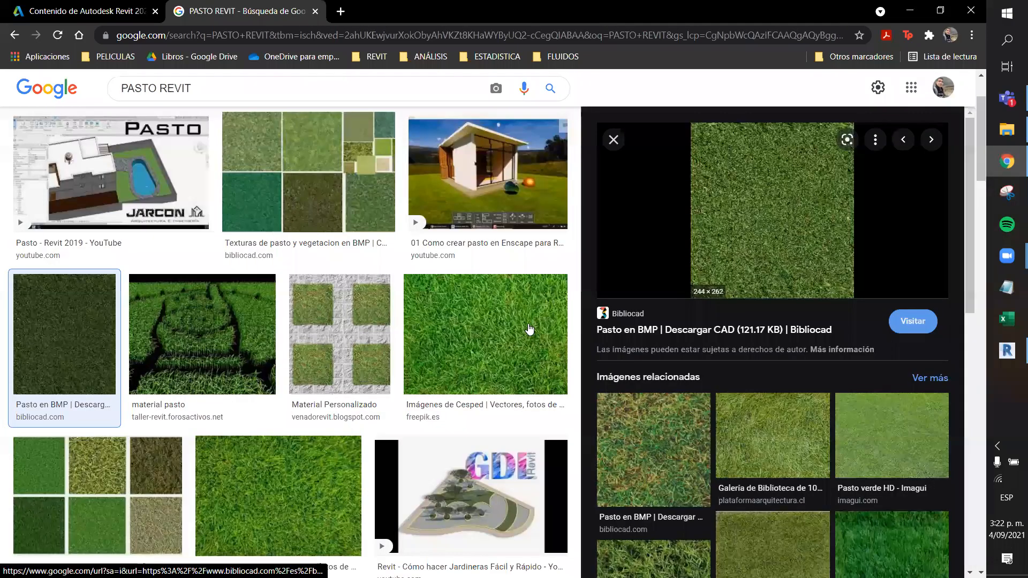
right_click(787, 216)
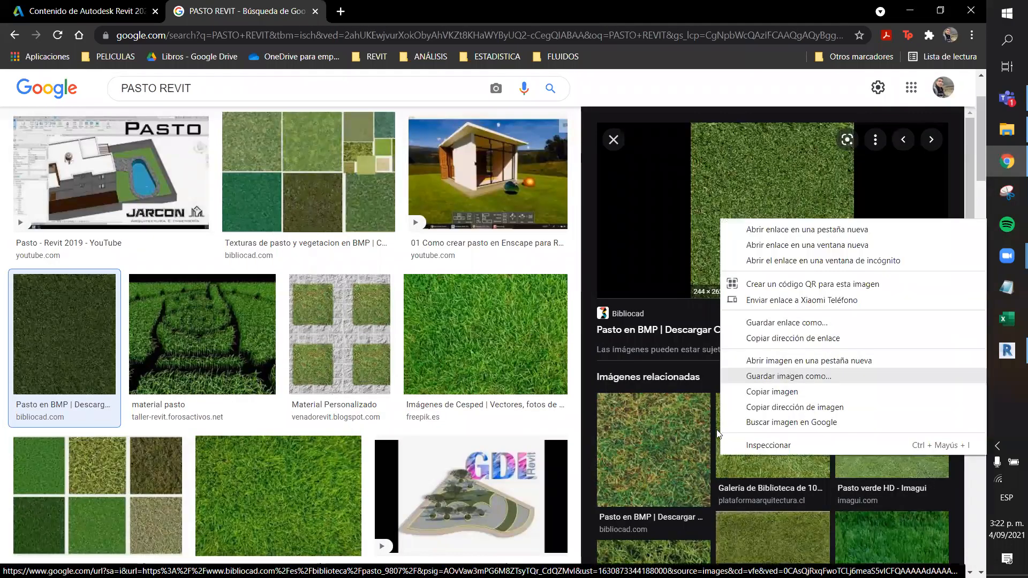
click(760, 374)
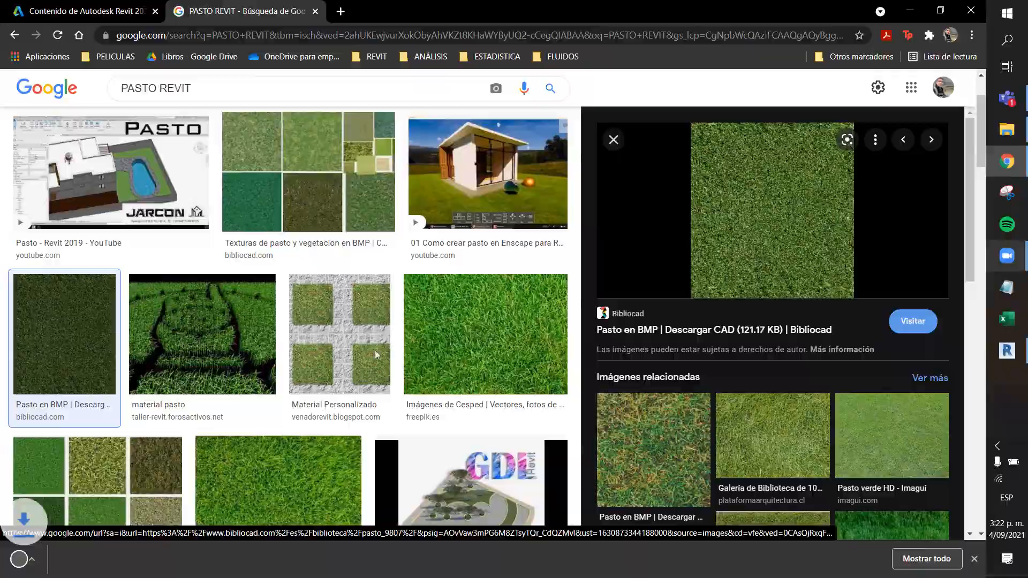
Step: Return to Revit and assign the downloaded grass image 9807.jpg as the PASTO material's appearance image
click(1006, 351)
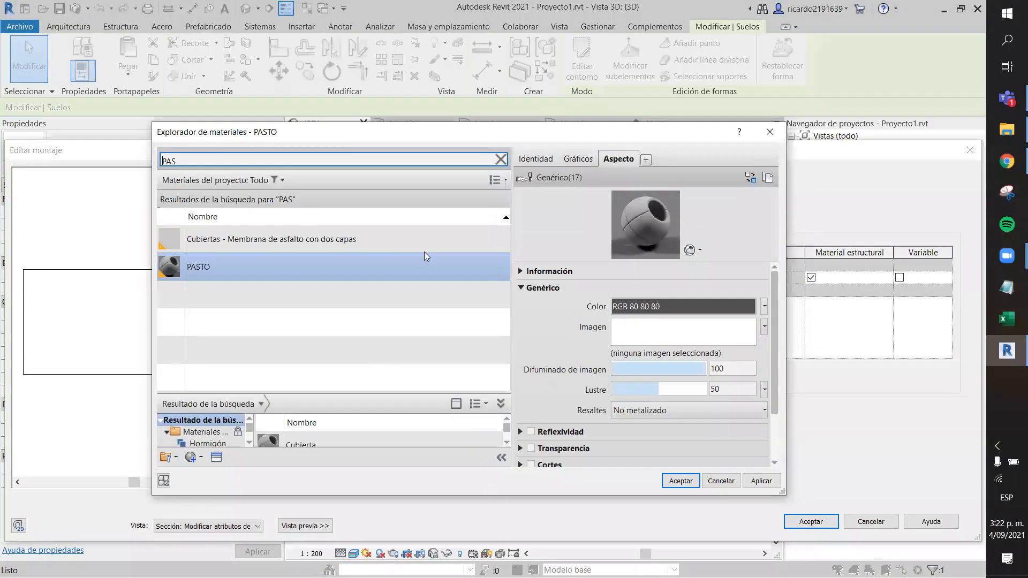
click(675, 341)
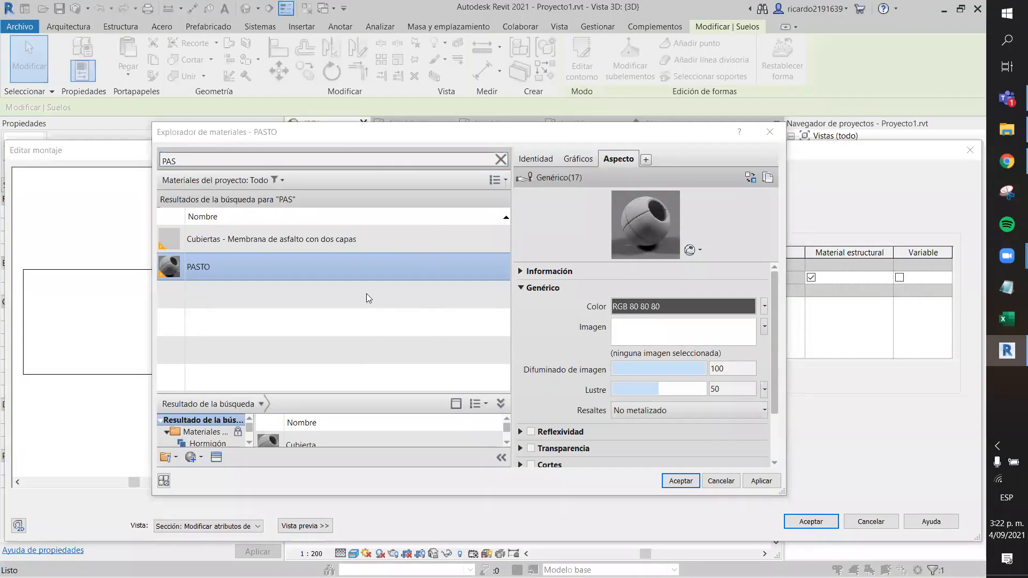
click(322, 345)
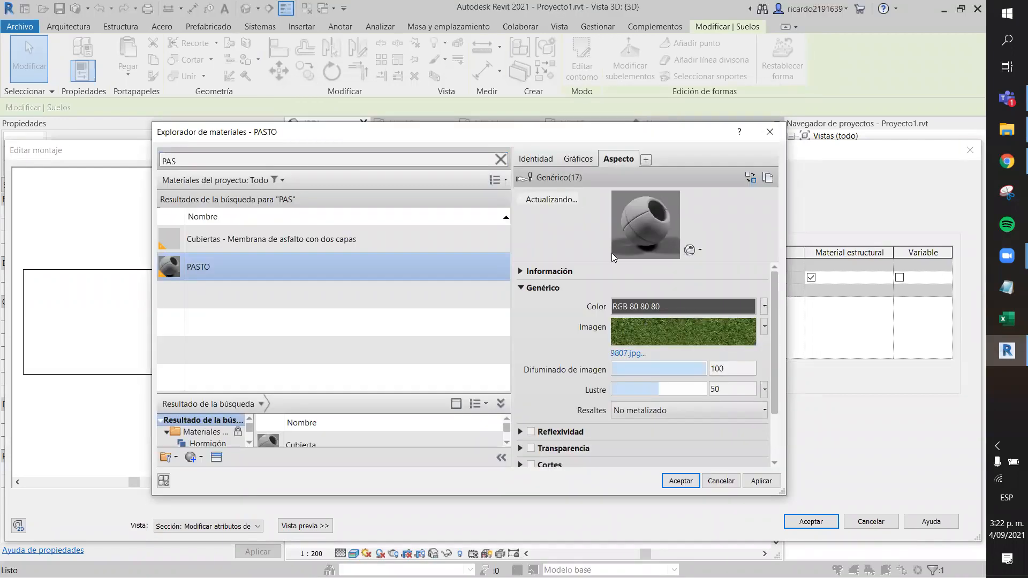
Step: Make PASTO's shading use its render appearance, and apply the material to the floor's structure layer
click(538, 157)
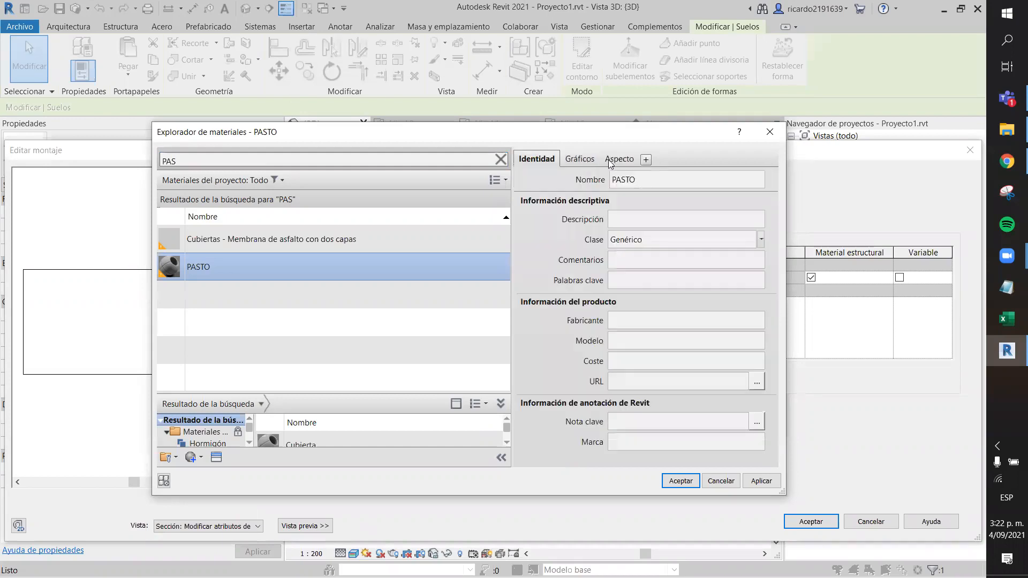
click(613, 194)
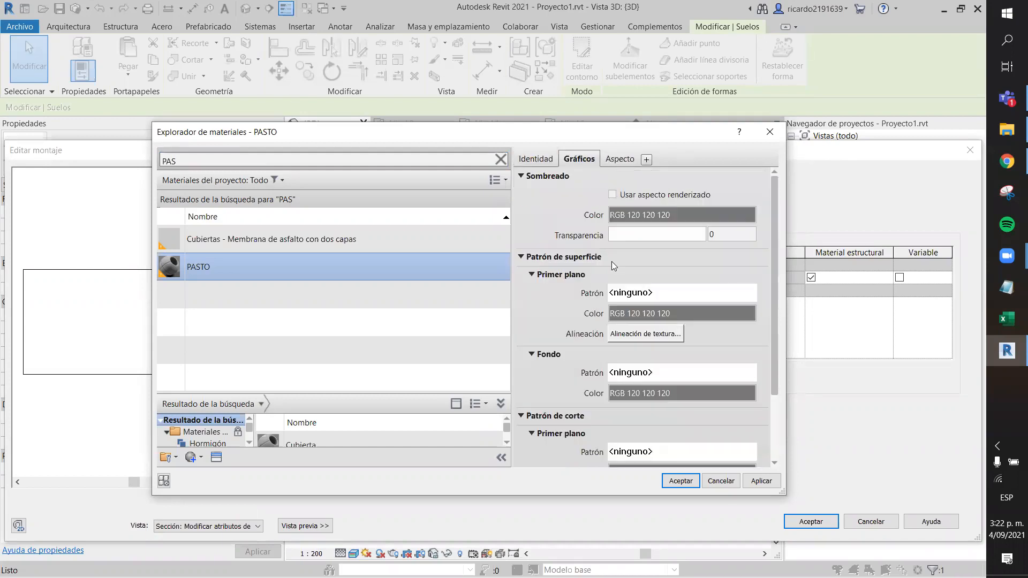
click(681, 482)
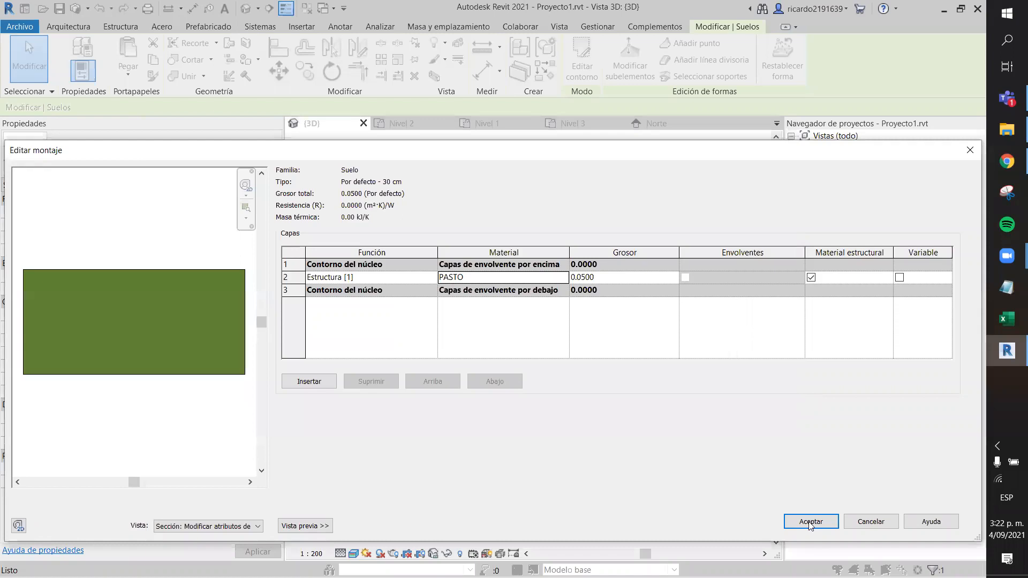
click(811, 522)
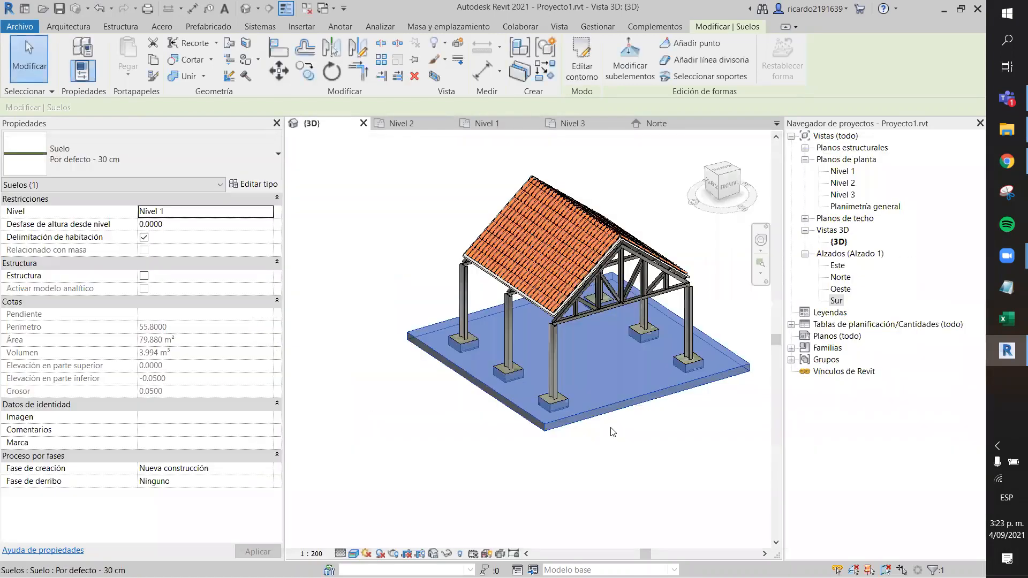
click(669, 439)
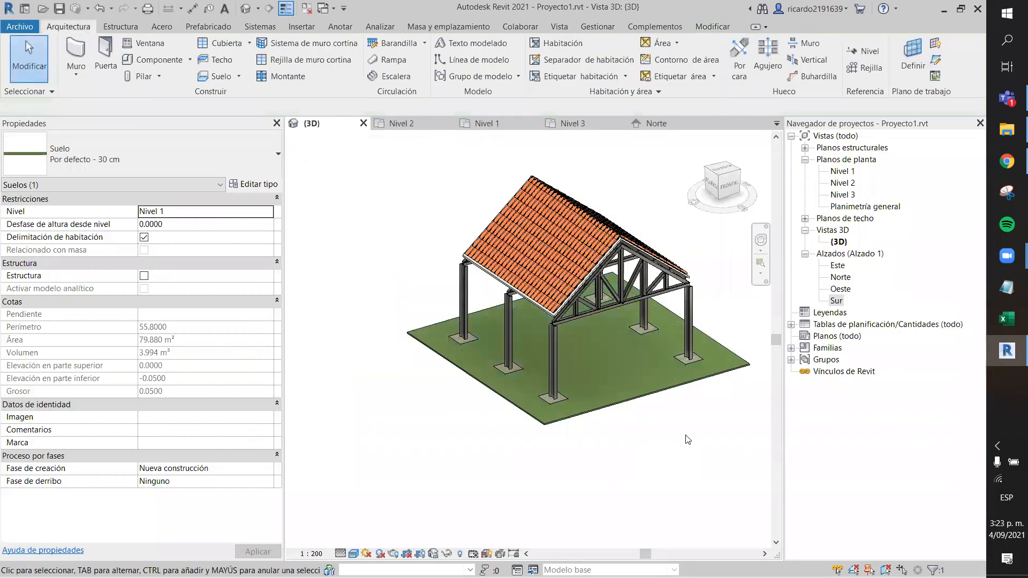
Step: Examine the grass texture on the floor slab up close, around the column footings and at the front corner
scroll(554, 398, up, 2)
scroll(546, 412, up, 3)
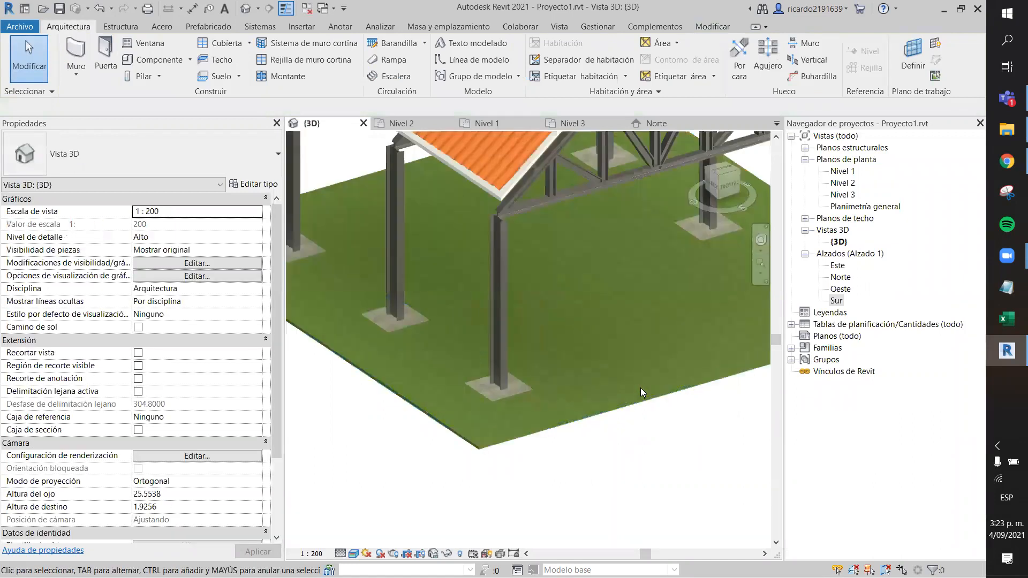
scroll(512, 418, down, 2)
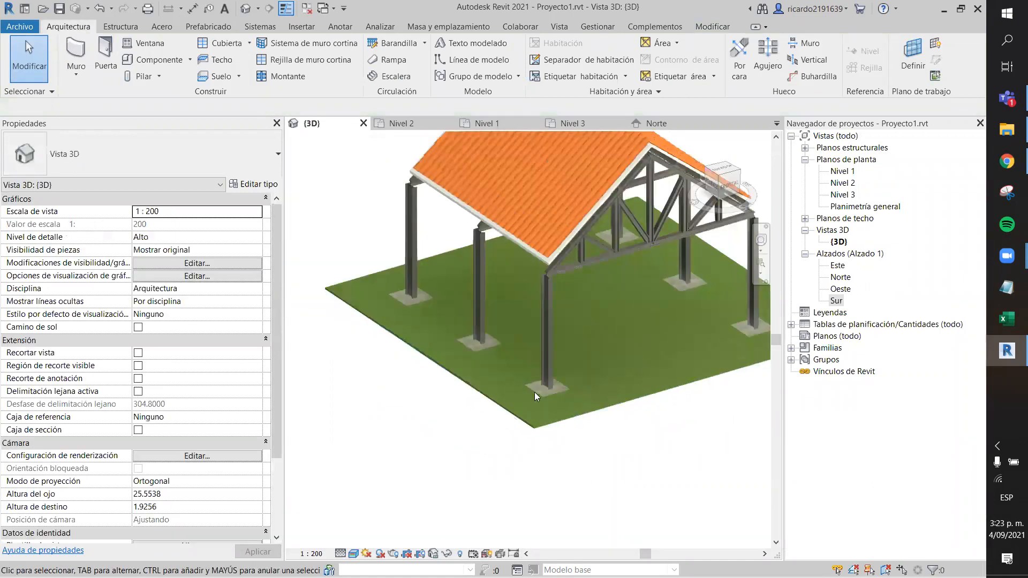
scroll(538, 428, up, 4)
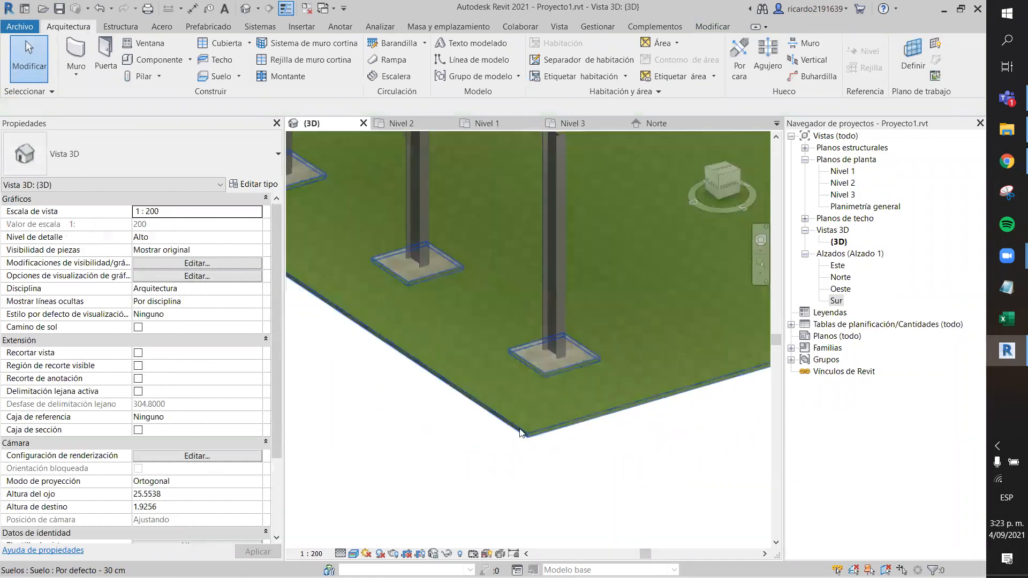
scroll(625, 487, up, 2)
scroll(625, 488, down, 3)
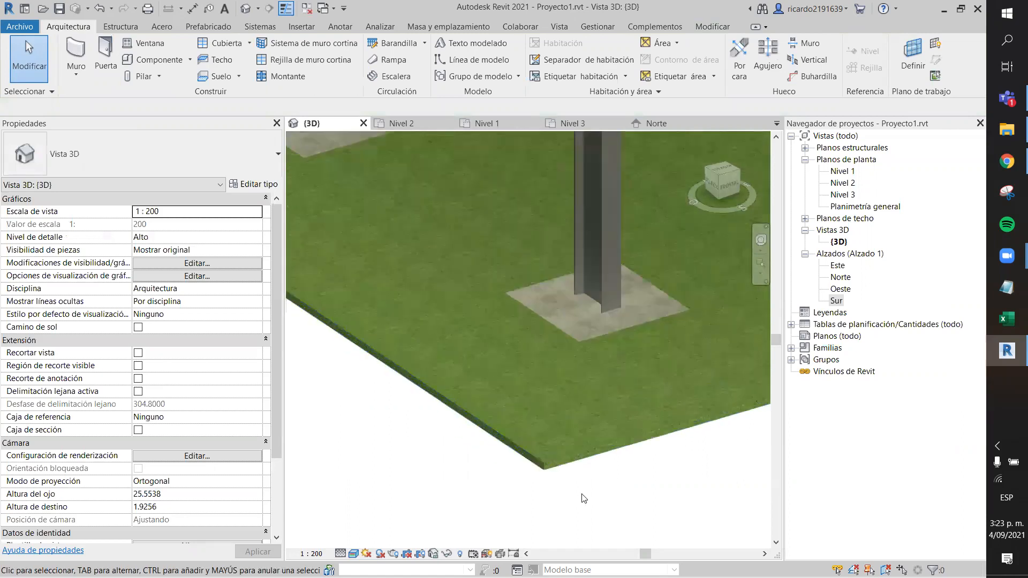
scroll(575, 486, up, 3)
scroll(572, 413, up, 2)
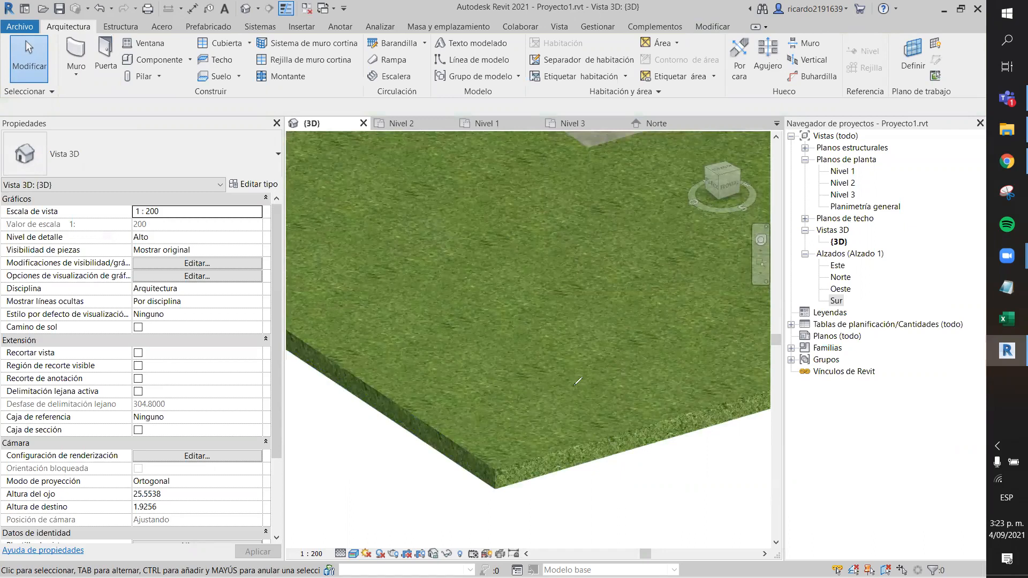
drag(465, 415, 608, 436)
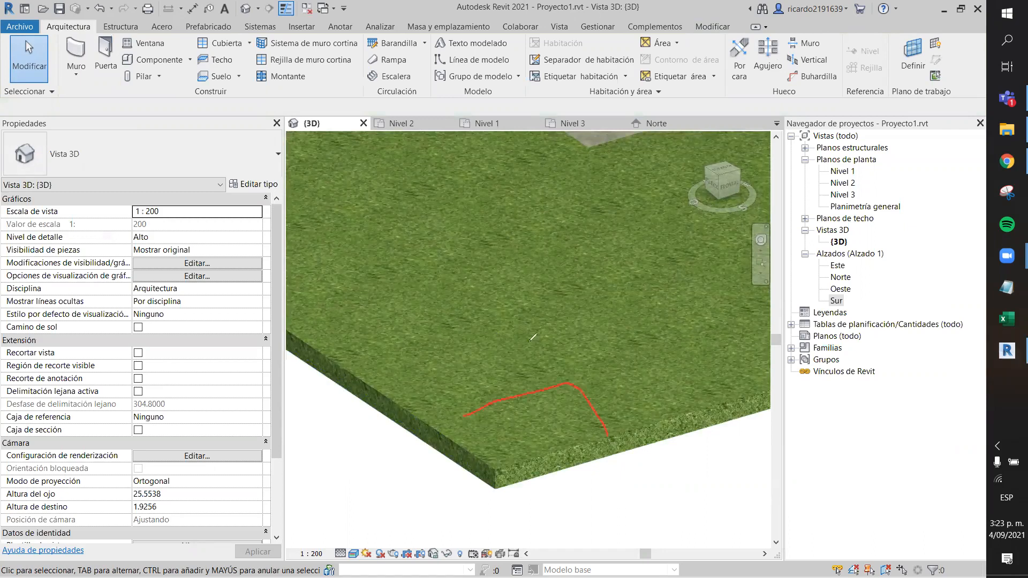
drag(405, 383, 553, 387)
drag(505, 342, 551, 387)
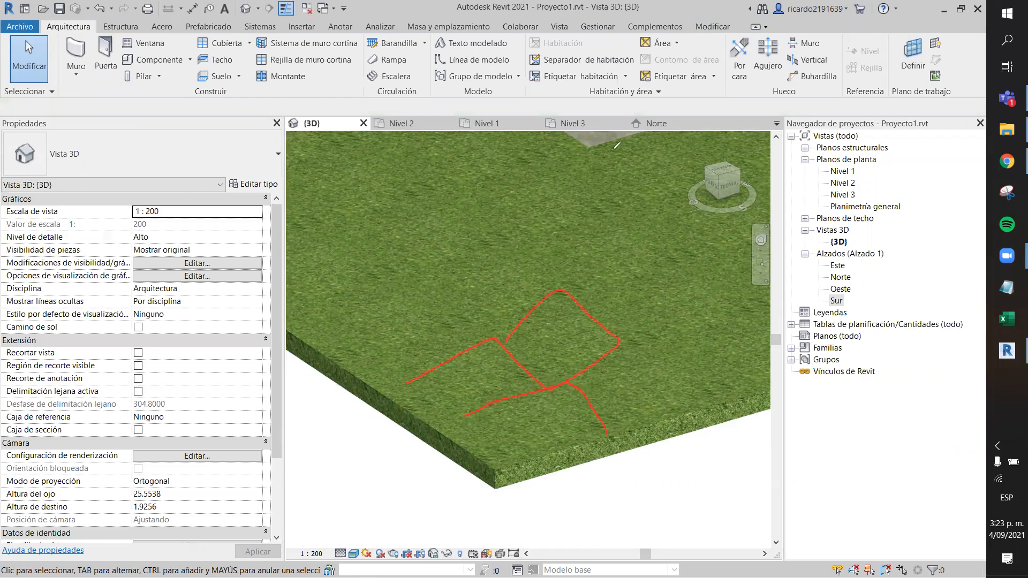
drag(615, 346, 607, 426)
scroll(633, 349, down, 3)
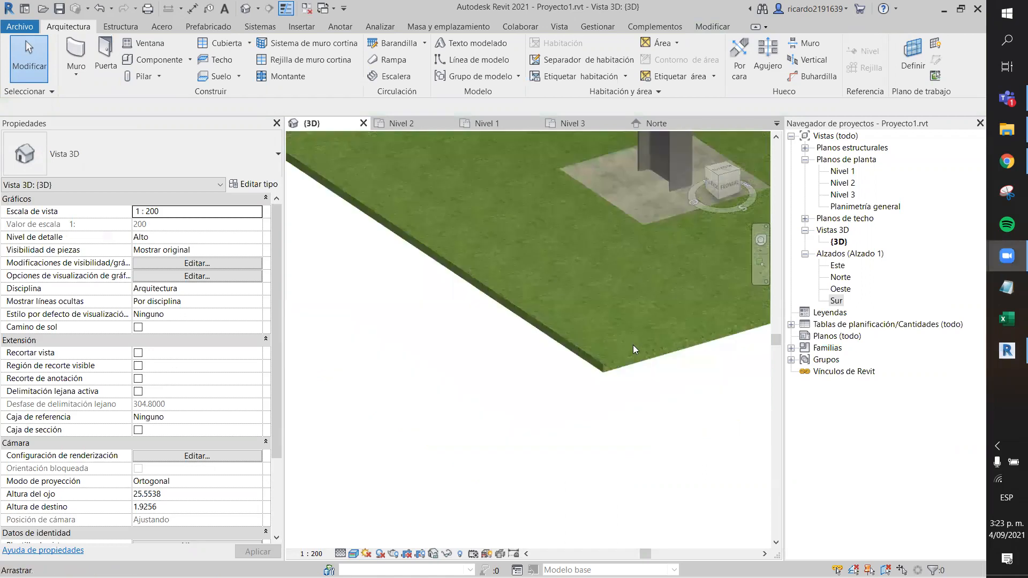
Step: Open the grass floor's layer structure and bring up the scale settings of the PASTO material's 9807.jpg texture
scroll(663, 406, down, 4)
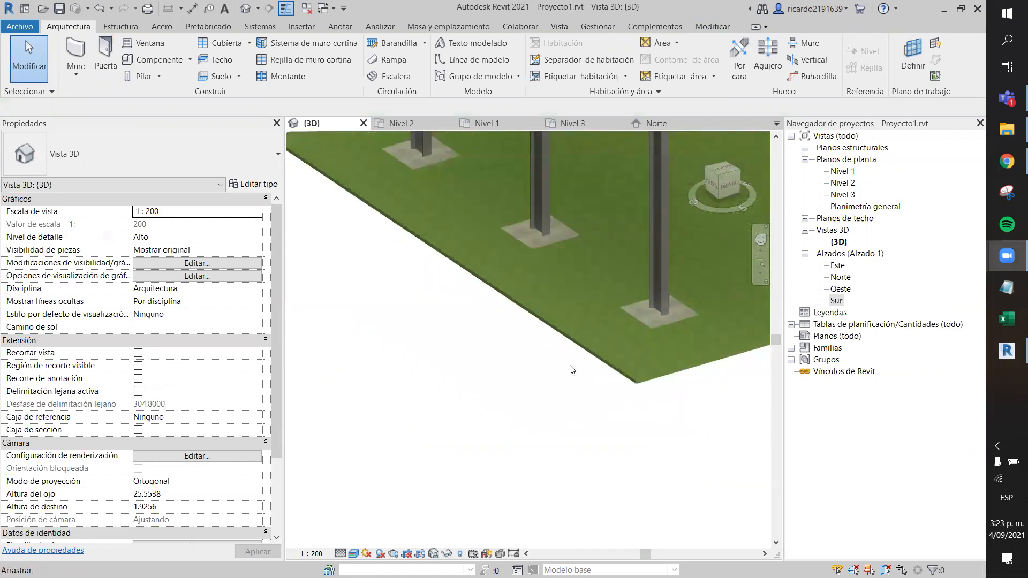
scroll(573, 371, down, 2)
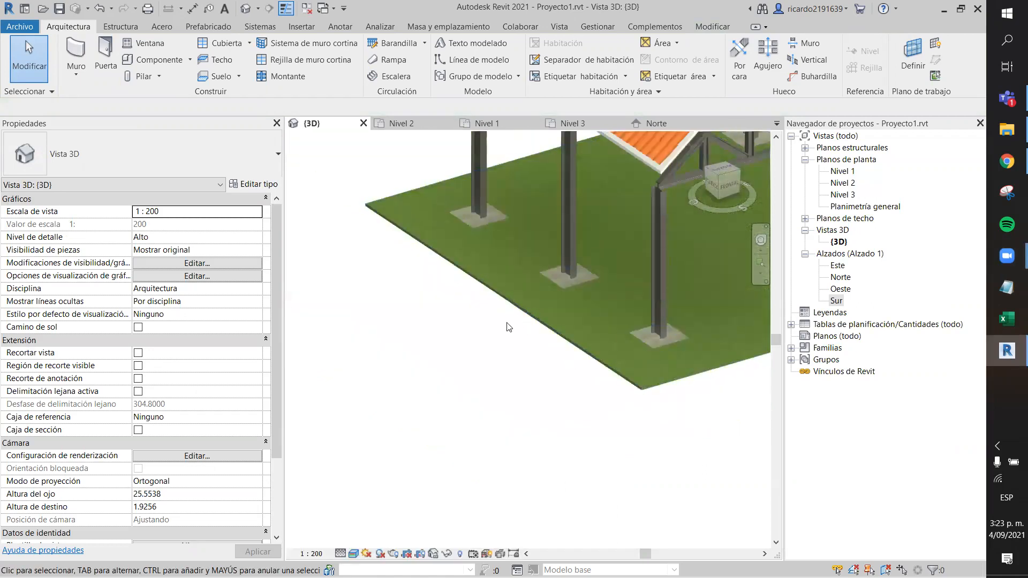
click(547, 327)
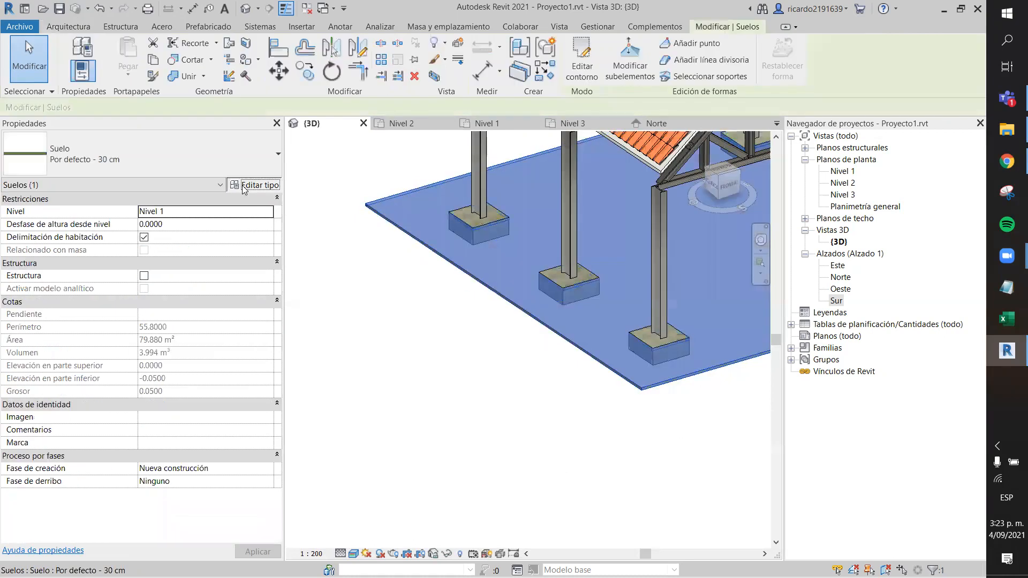
click(254, 185)
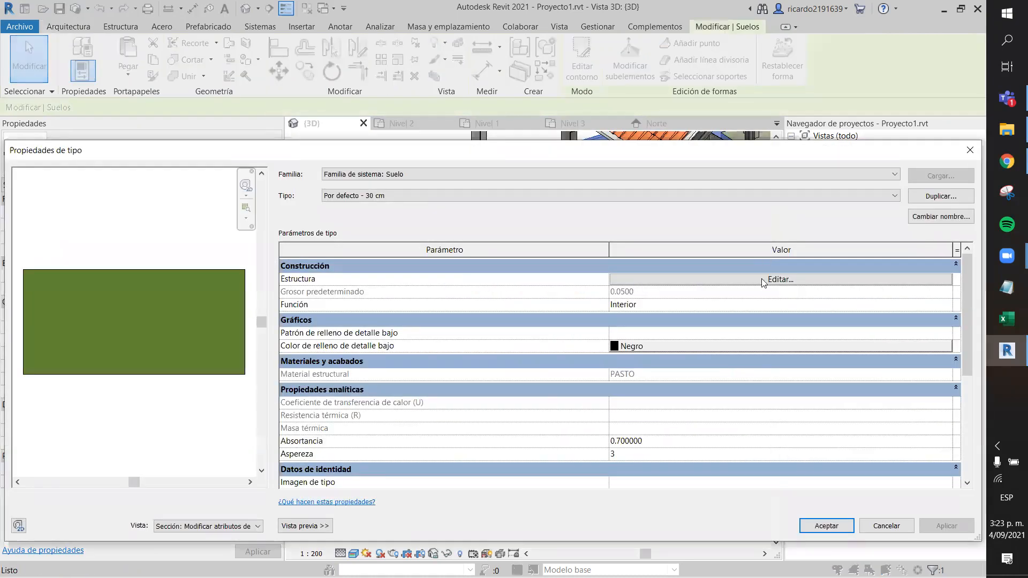
click(764, 279)
click(561, 277)
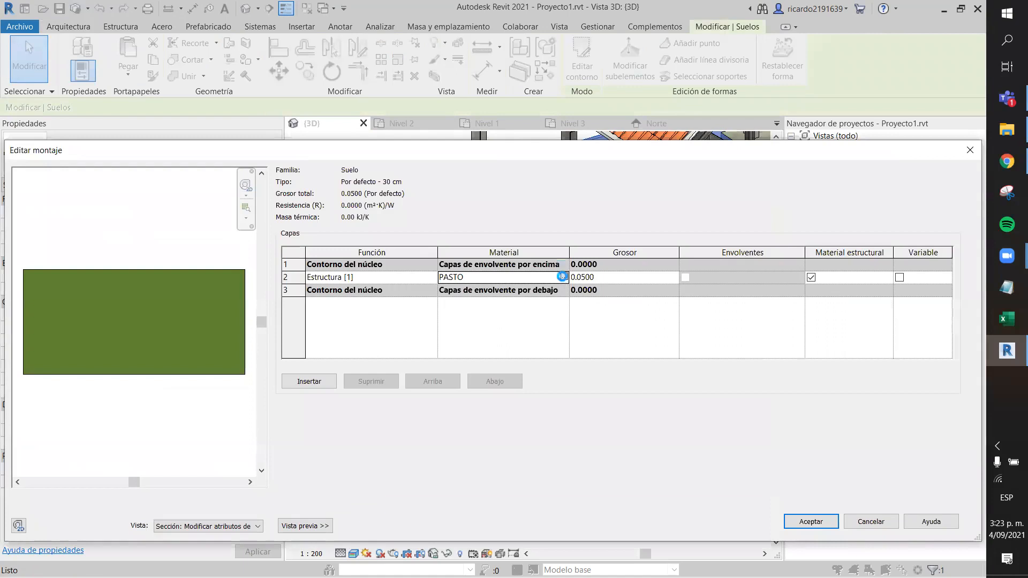
click(562, 276)
click(619, 159)
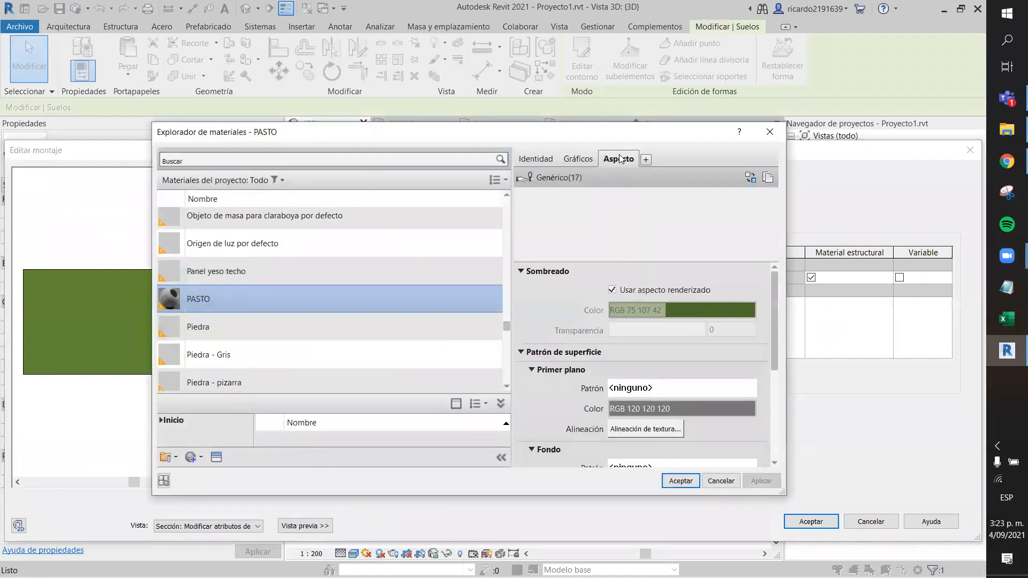
click(653, 331)
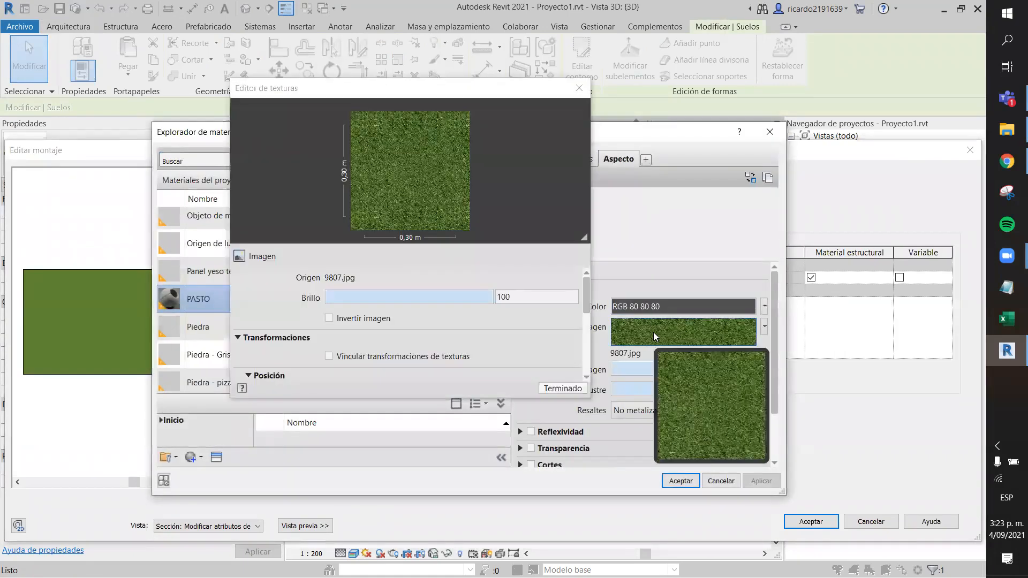
scroll(276, 291, down, 5)
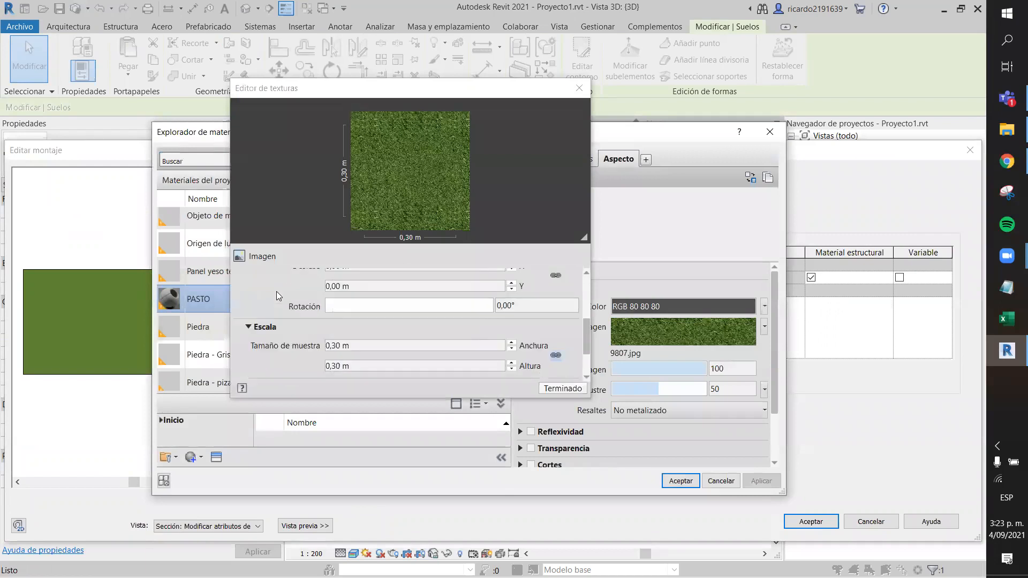
scroll(276, 291, down, 1)
Step: Set the grass texture's sample size to 12 m in width and height
click(340, 314)
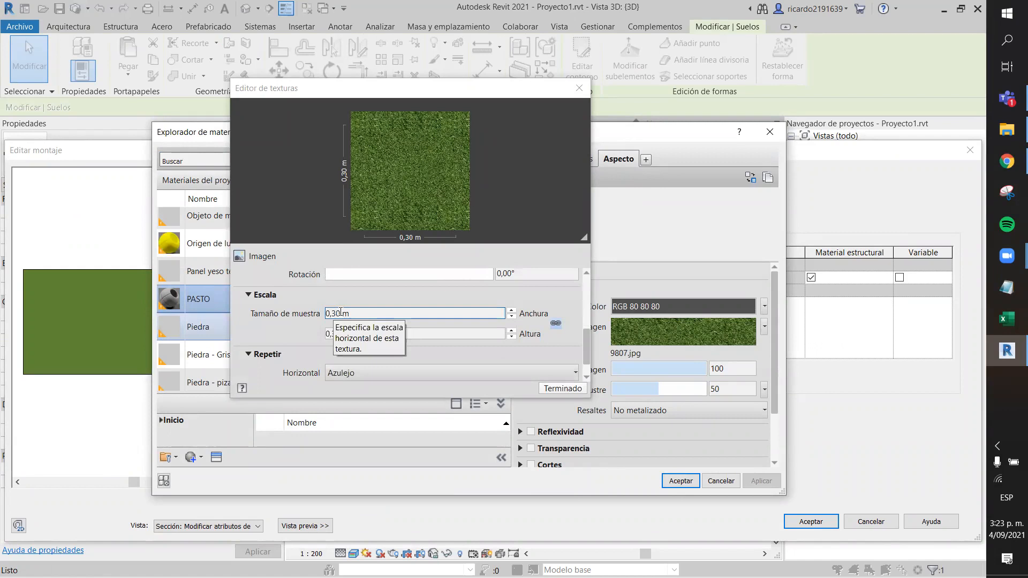
click(328, 314)
drag(340, 313, 321, 313)
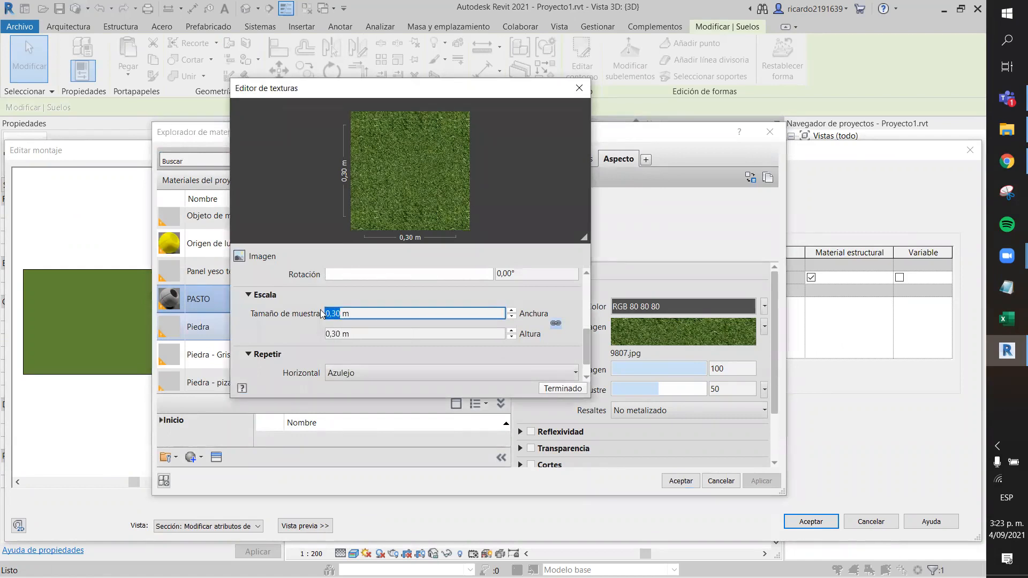
text(1)
text(2)
click(339, 336)
click(340, 335)
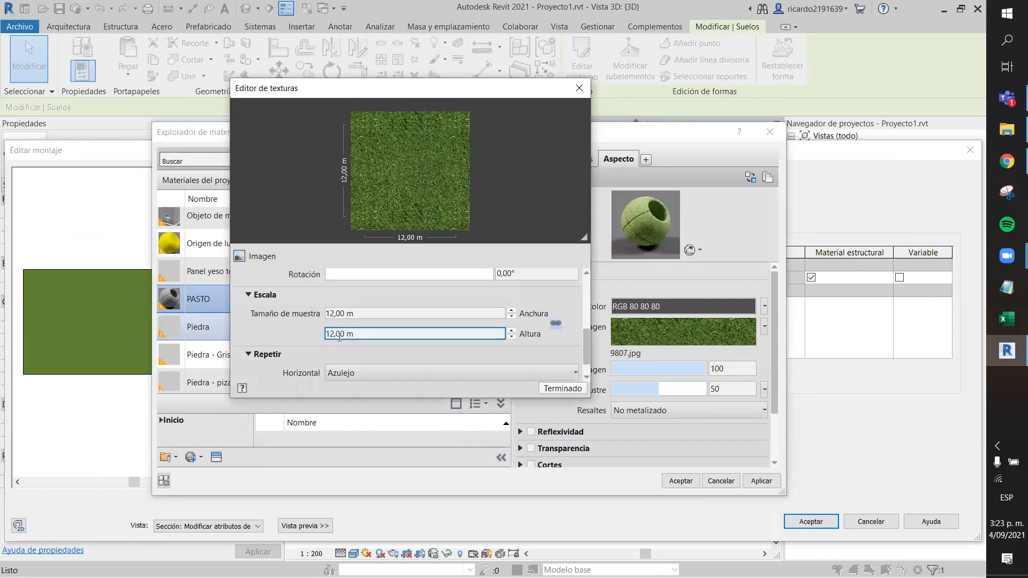
Step: Set the grass texture's sample width and height to 1.2 m each
click(338, 315)
text(1,2)
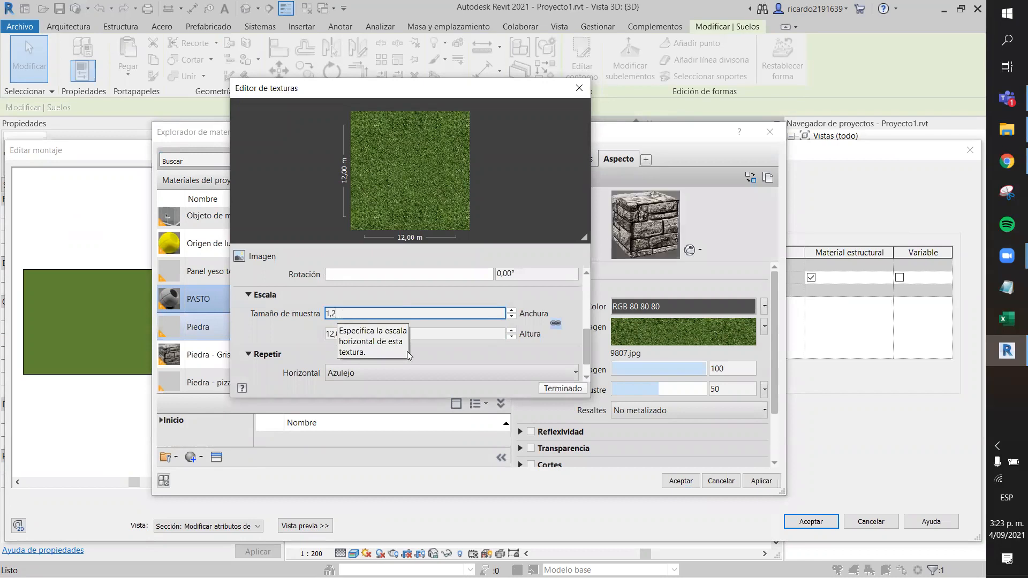
click(338, 333)
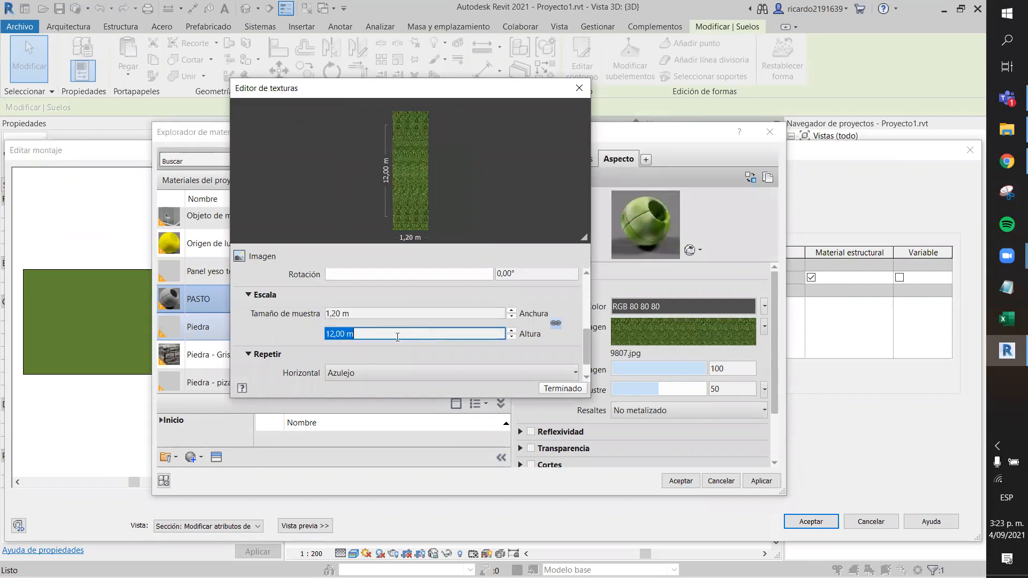
click(335, 334)
key(BackSpace)
key(BackSpace)
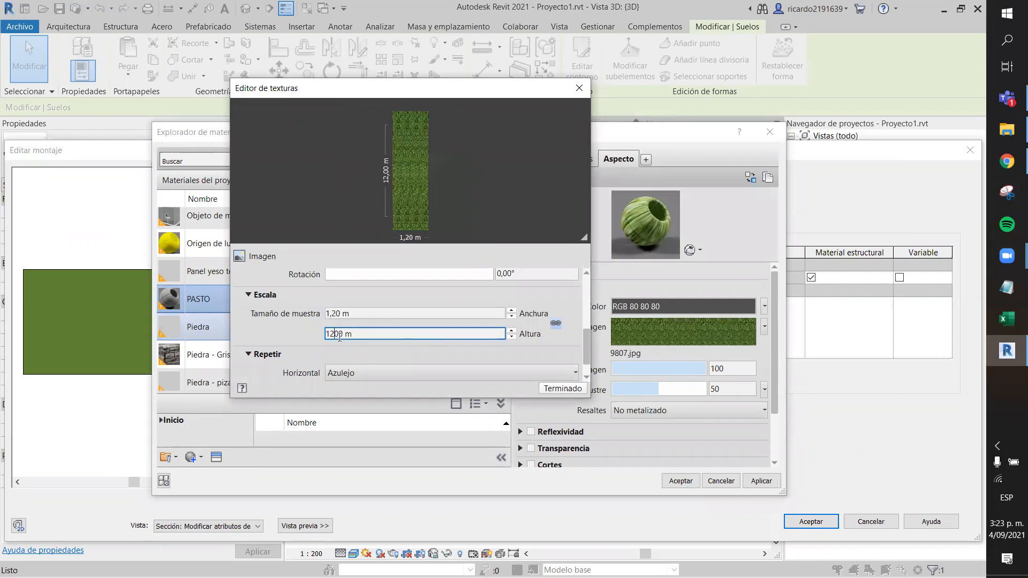
text(,2)
click(371, 312)
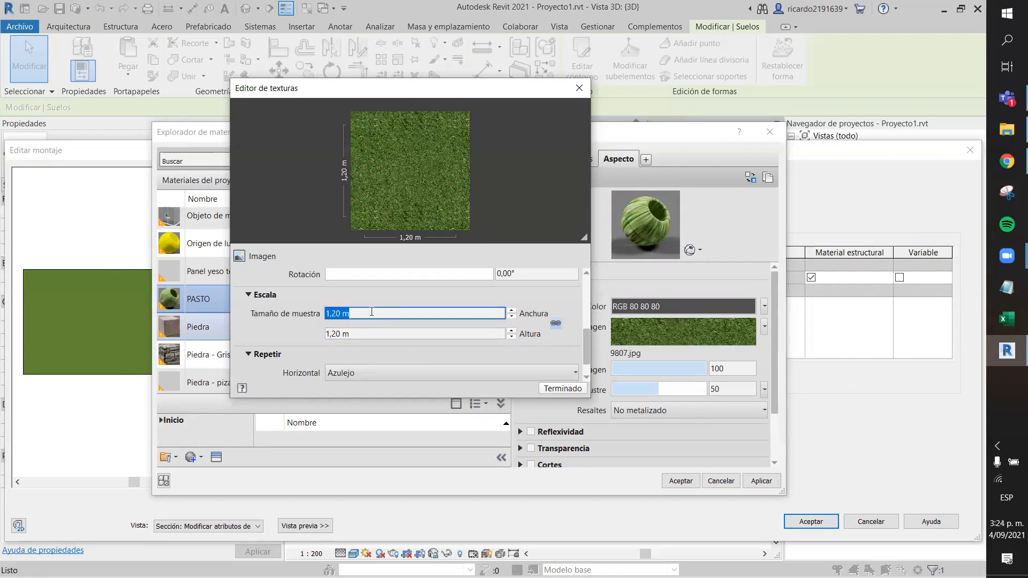
Step: Accept the texture, material, layer and floor type changes, and deselect the floor
click(562, 388)
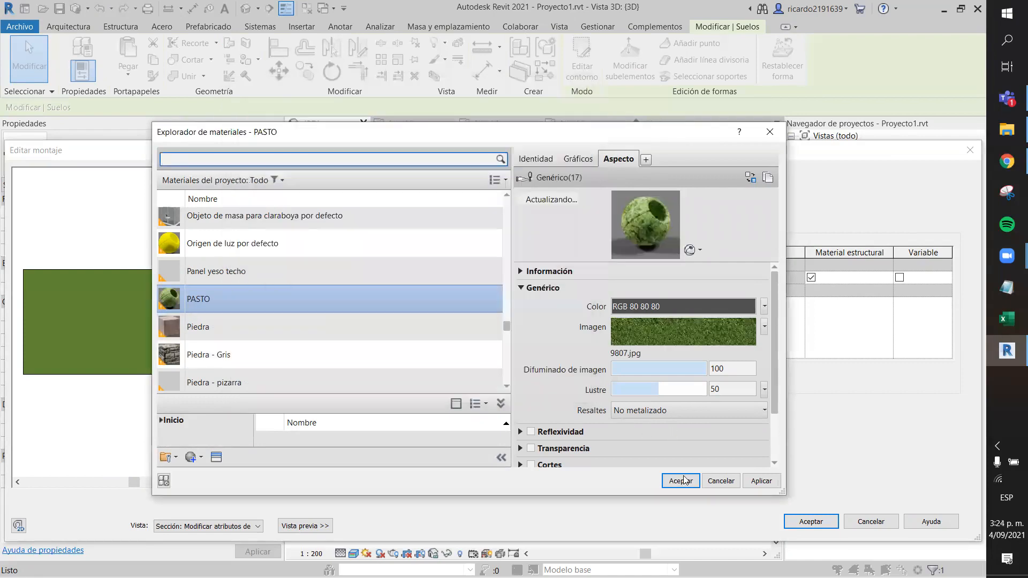
click(684, 480)
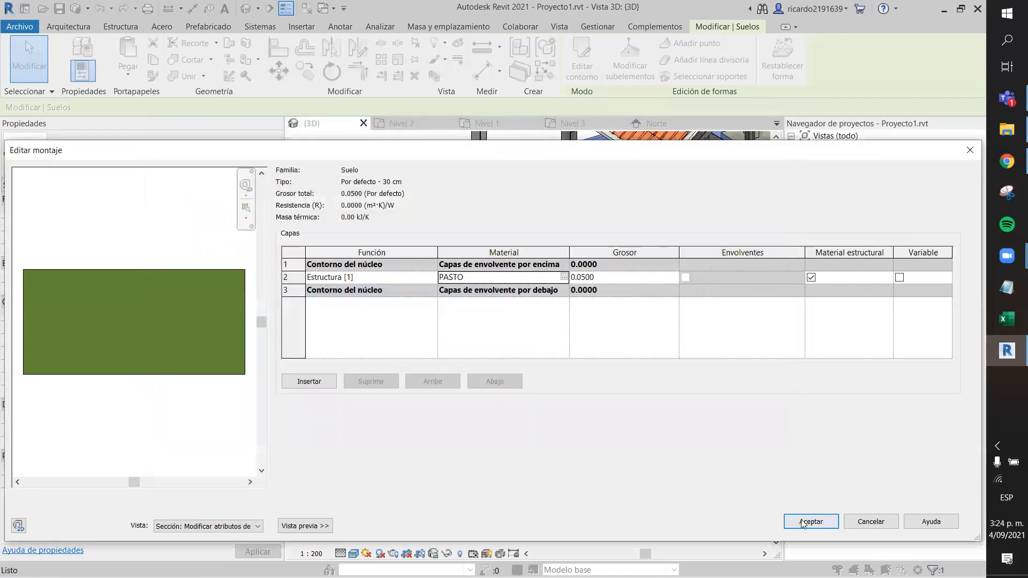
click(802, 521)
click(820, 524)
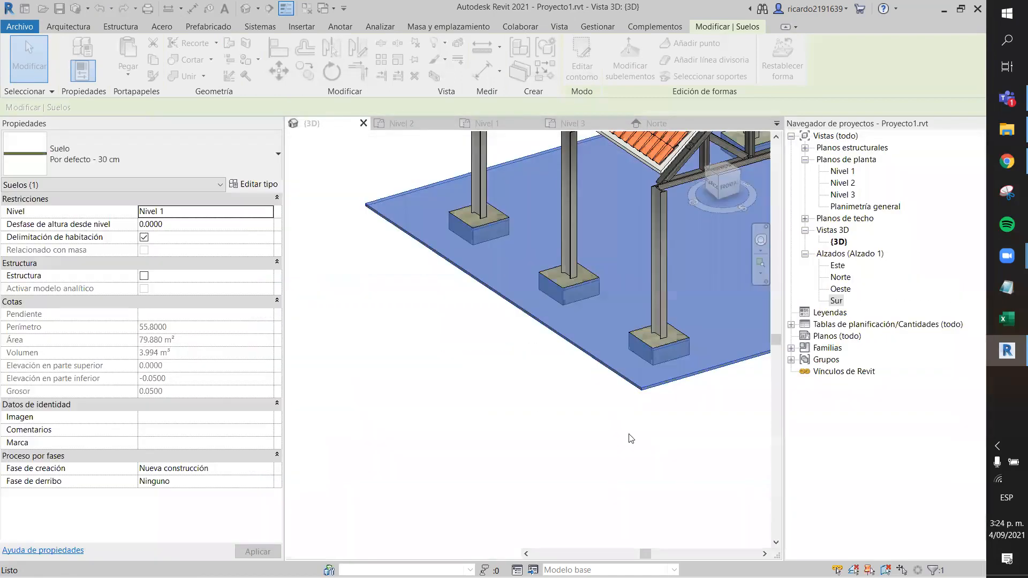
click(615, 423)
Step: Examine the rescaled grass texture up close and the whole roofed structure from a lower angle in the 3D view
scroll(615, 420, down, 3)
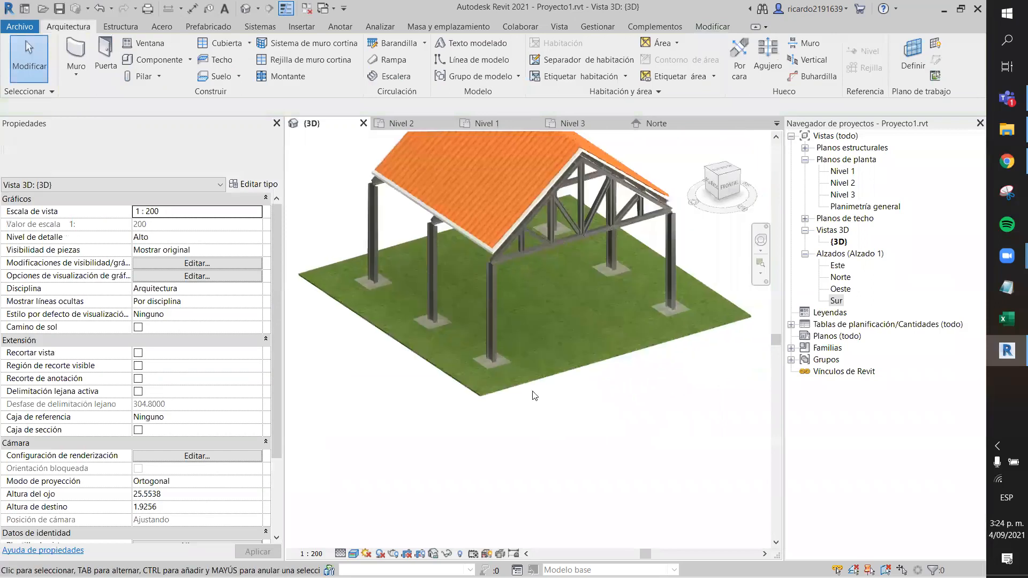
scroll(533, 395, up, 3)
scroll(448, 325, up, 3)
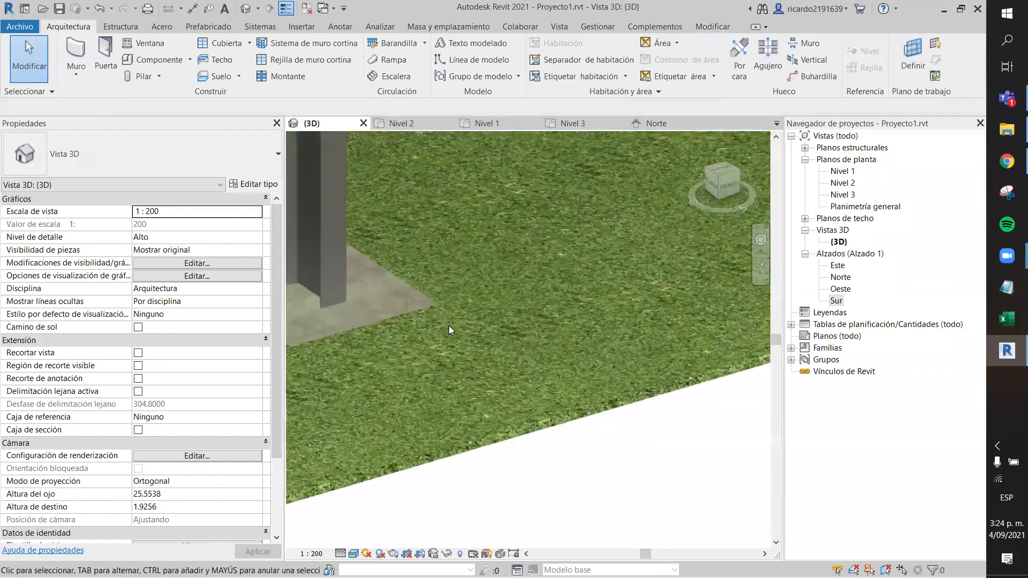
scroll(487, 350, down, 4)
scroll(491, 353, up, 2)
scroll(491, 354, down, 6)
middle_drag(520, 414, 572, 428)
scroll(562, 420, up, 1)
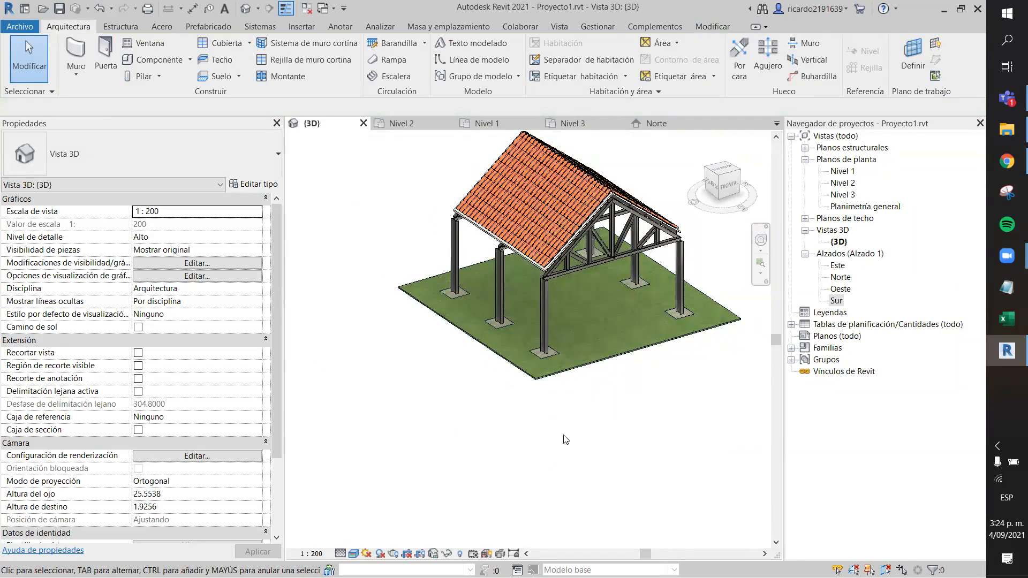
shift+middle_drag(566, 436, 567, 404)
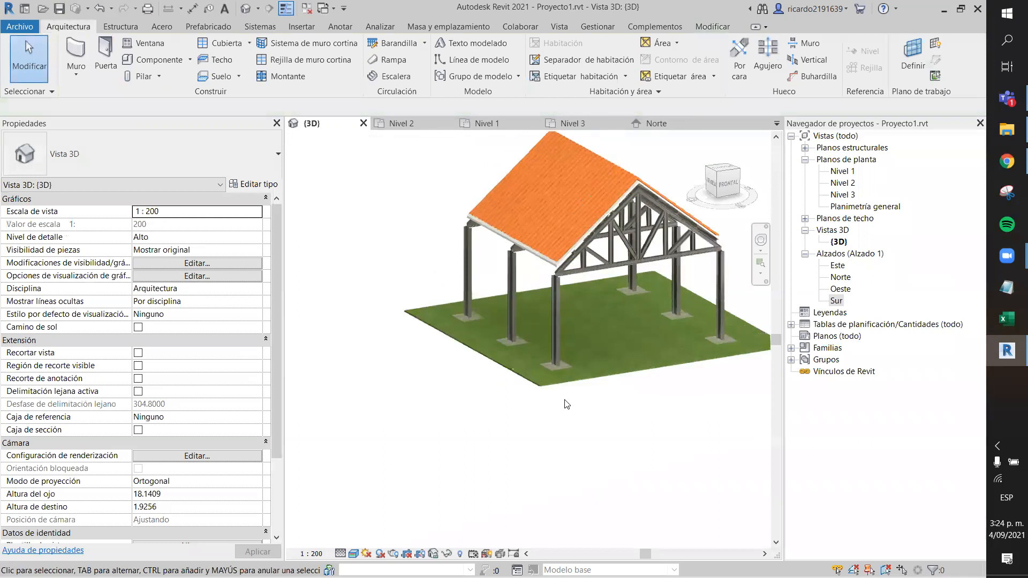
scroll(566, 403, up, 1)
middle_drag(584, 440, 425, 440)
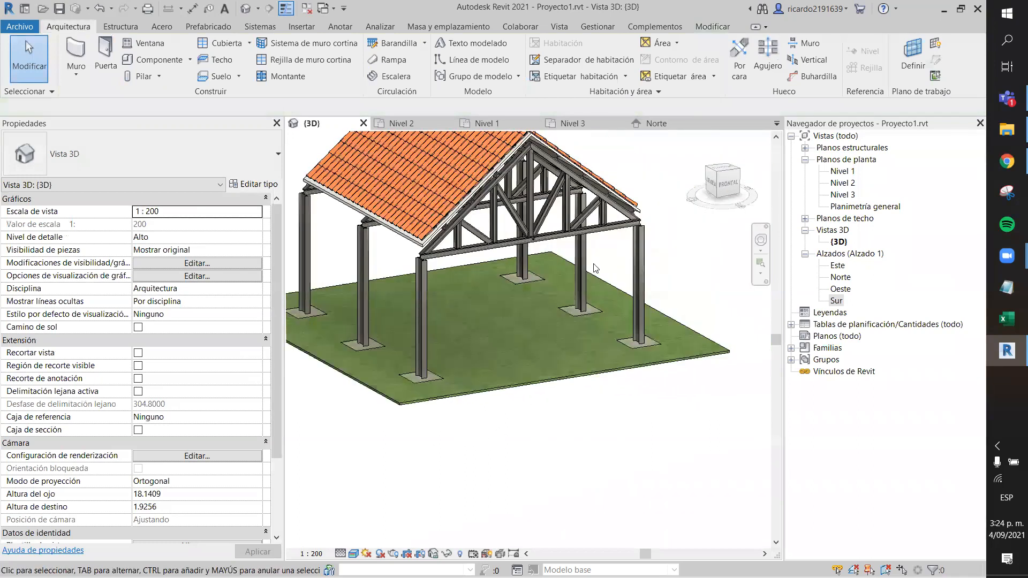
click(299, 26)
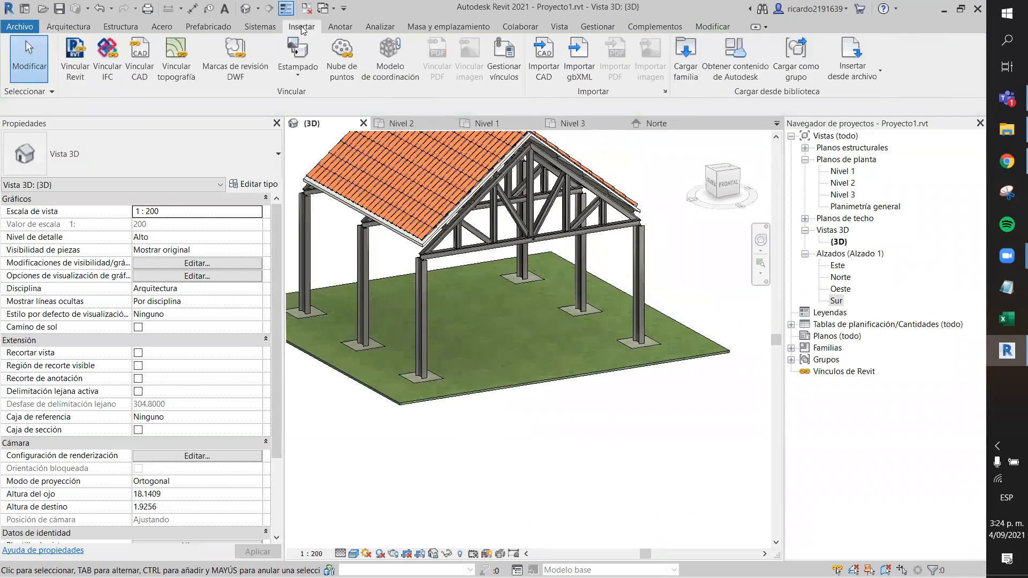
click(687, 70)
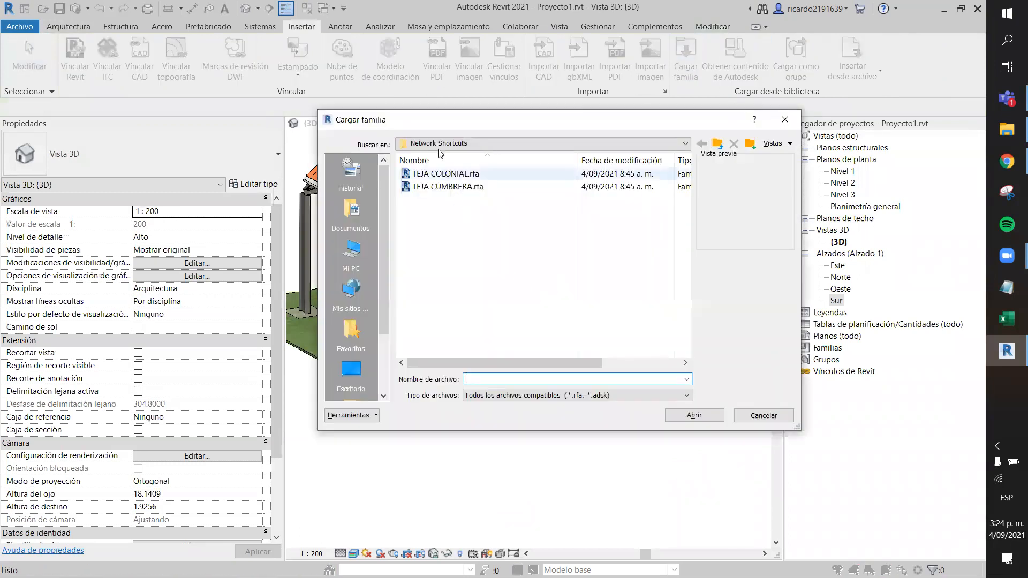
click(503, 143)
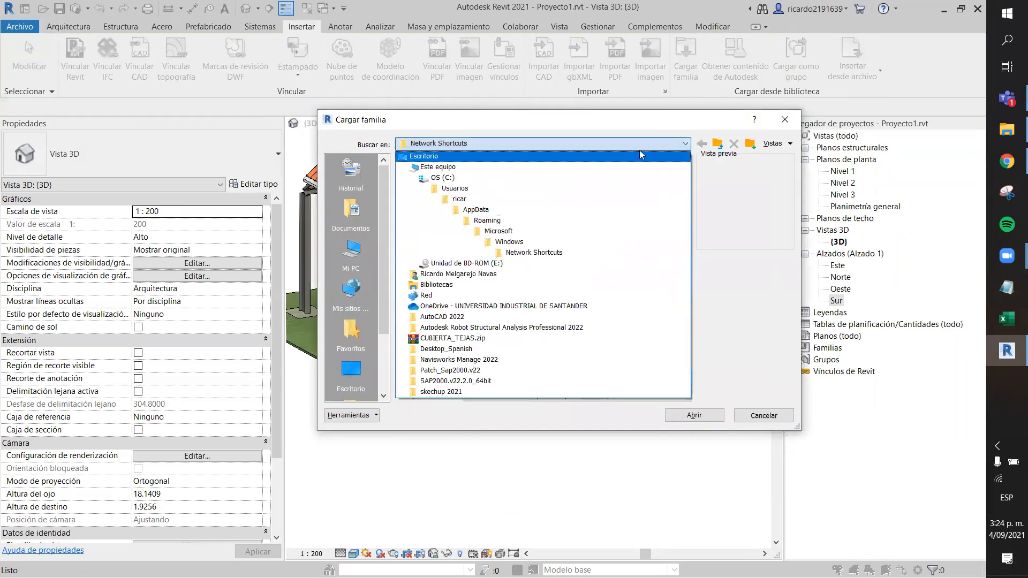
click(782, 127)
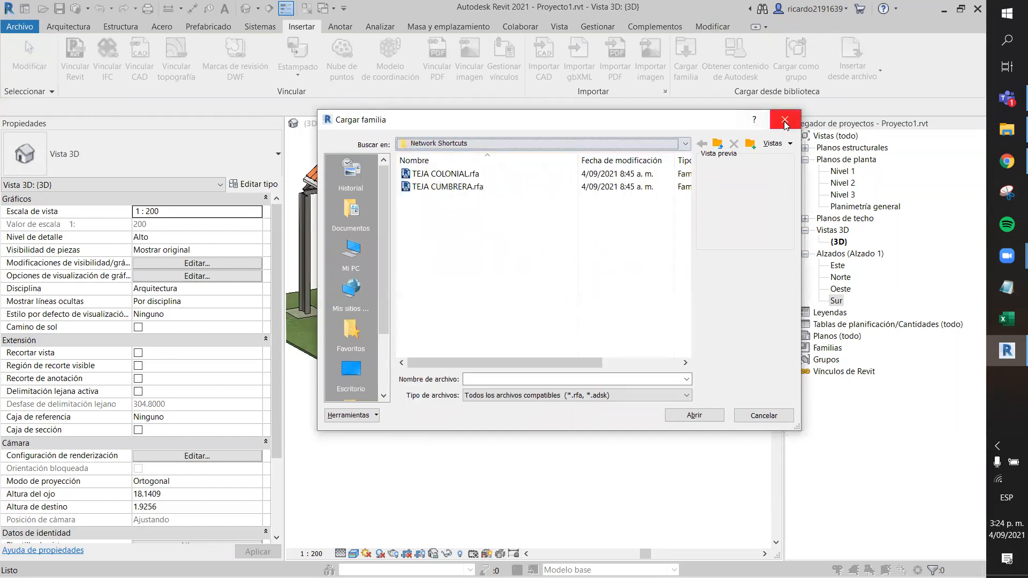
click(784, 125)
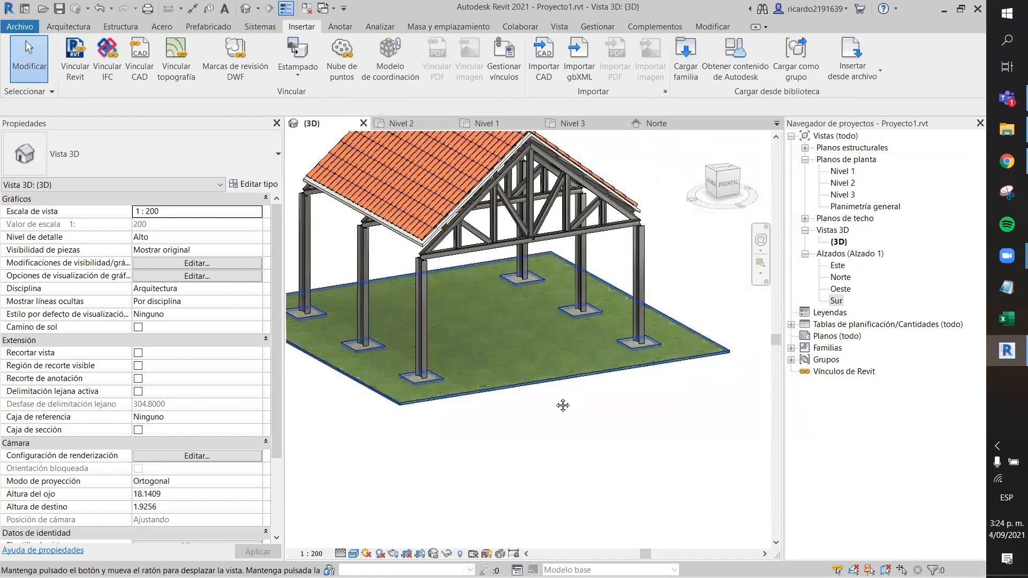
Step: Check the default file locations in the program options and close them without changes
middle_drag(563, 405, 544, 423)
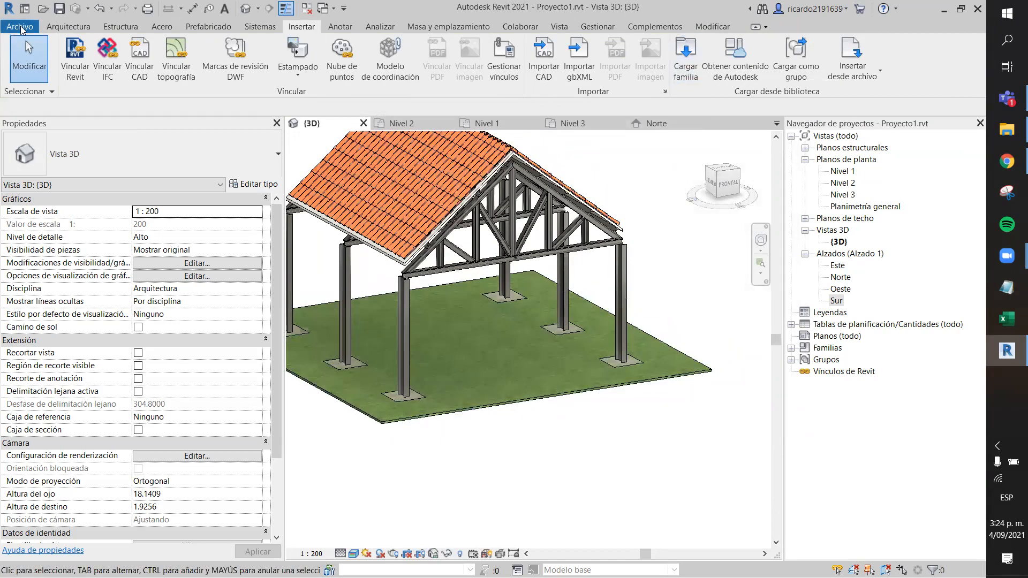
click(21, 28)
click(194, 374)
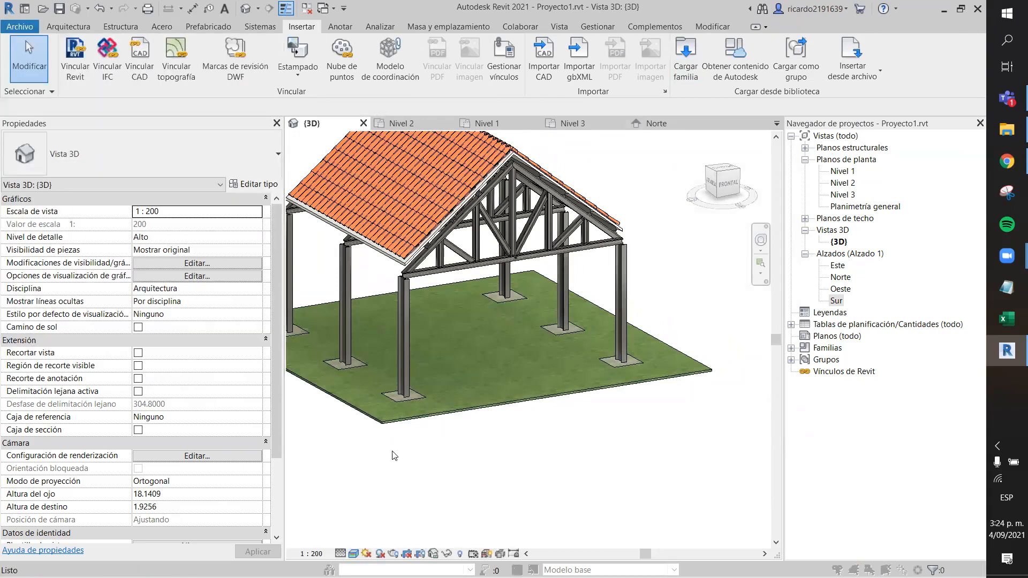
click(238, 193)
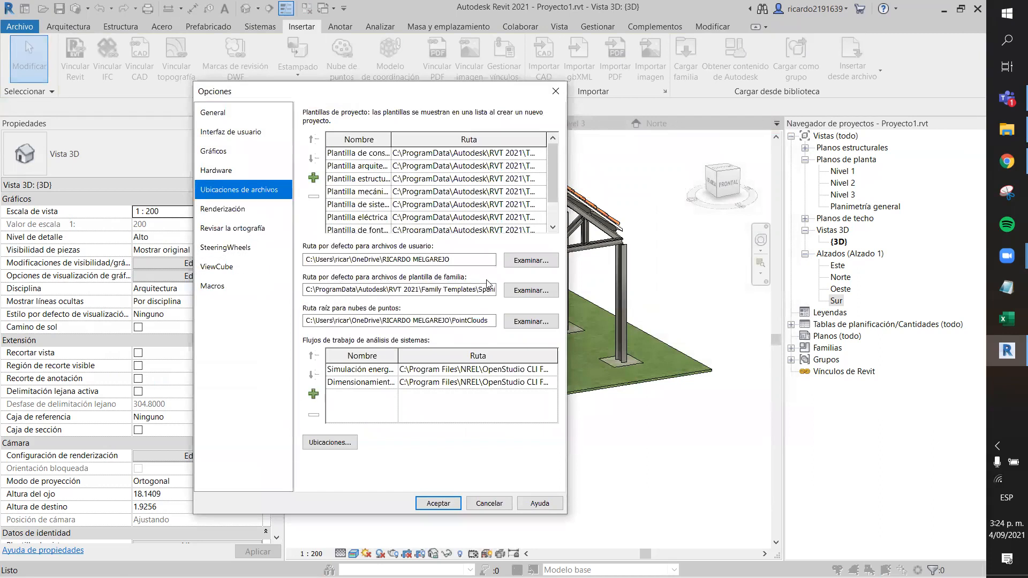
click(555, 92)
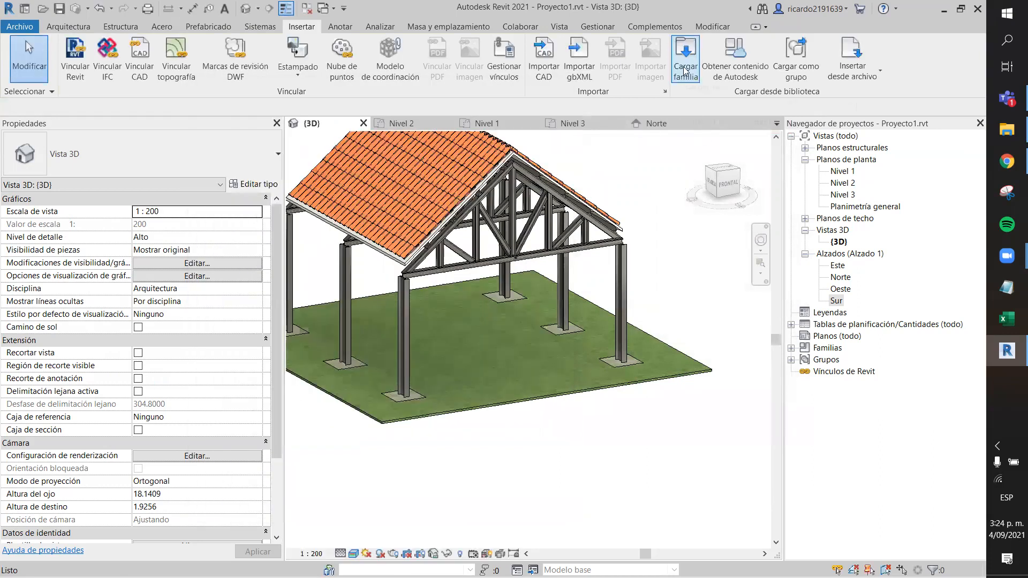
Step: Start loading a family and browse to the ProgramData folder on drive OS (C:)
click(684, 70)
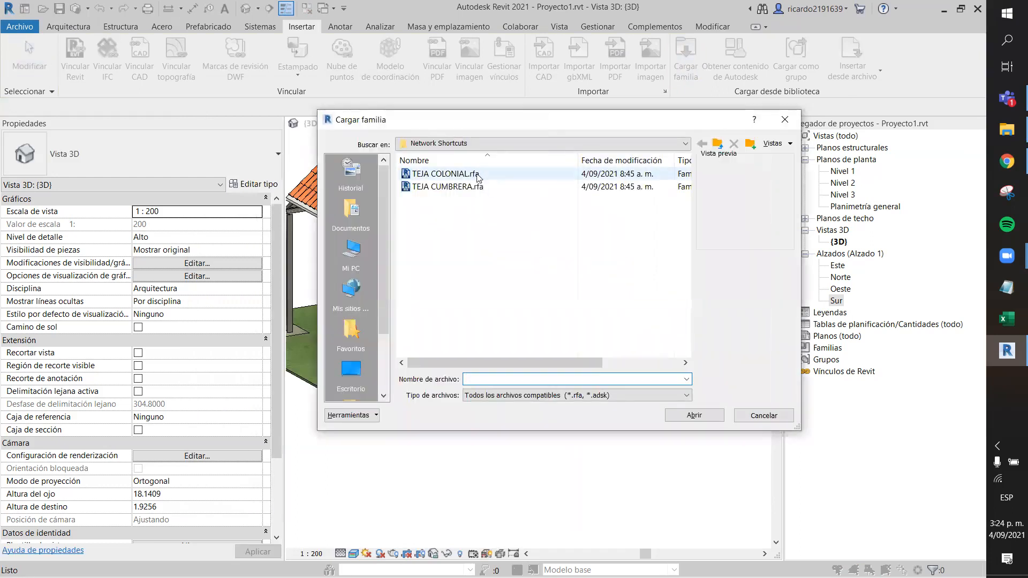
click(358, 369)
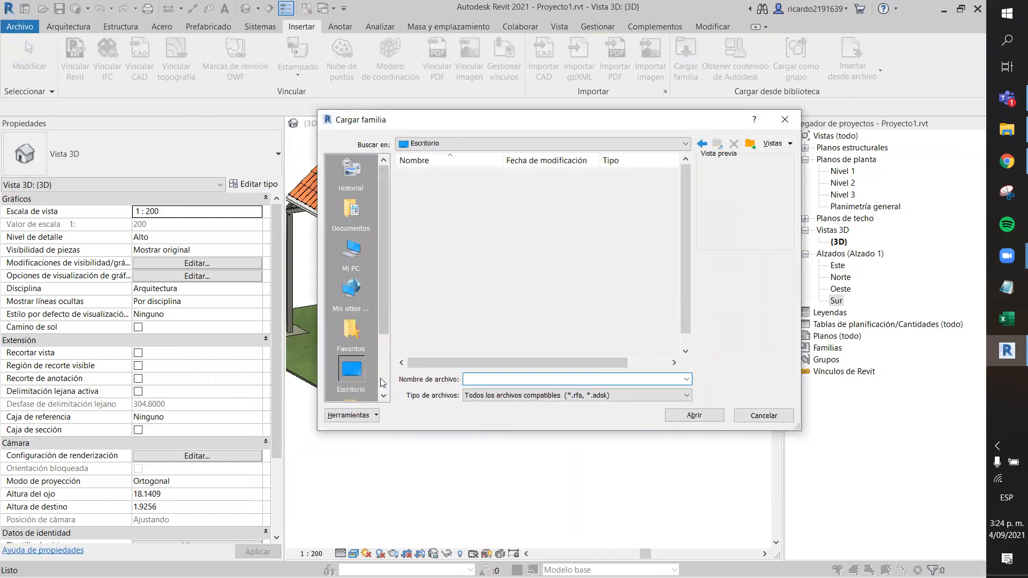
click(470, 144)
click(471, 146)
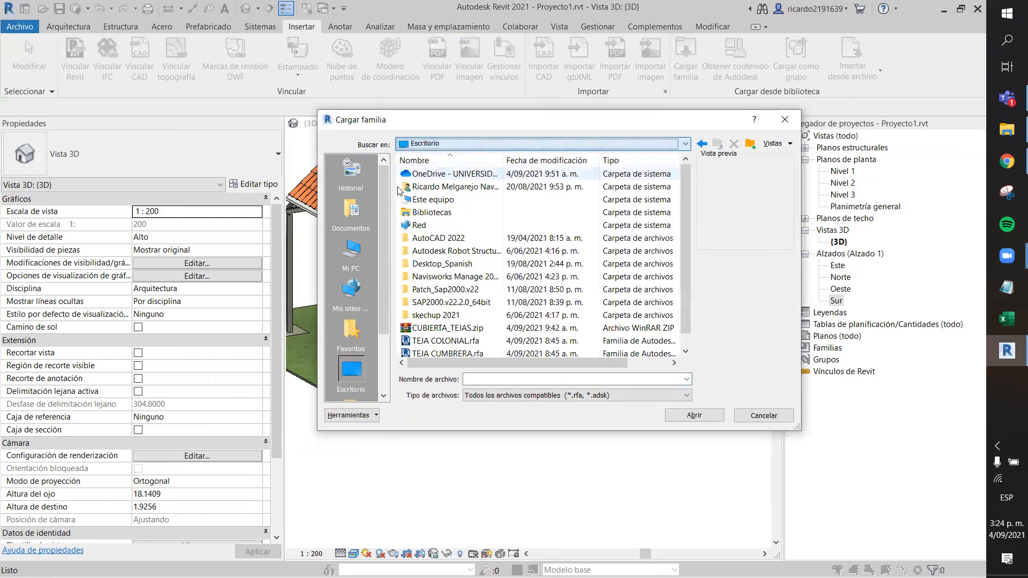
click(360, 257)
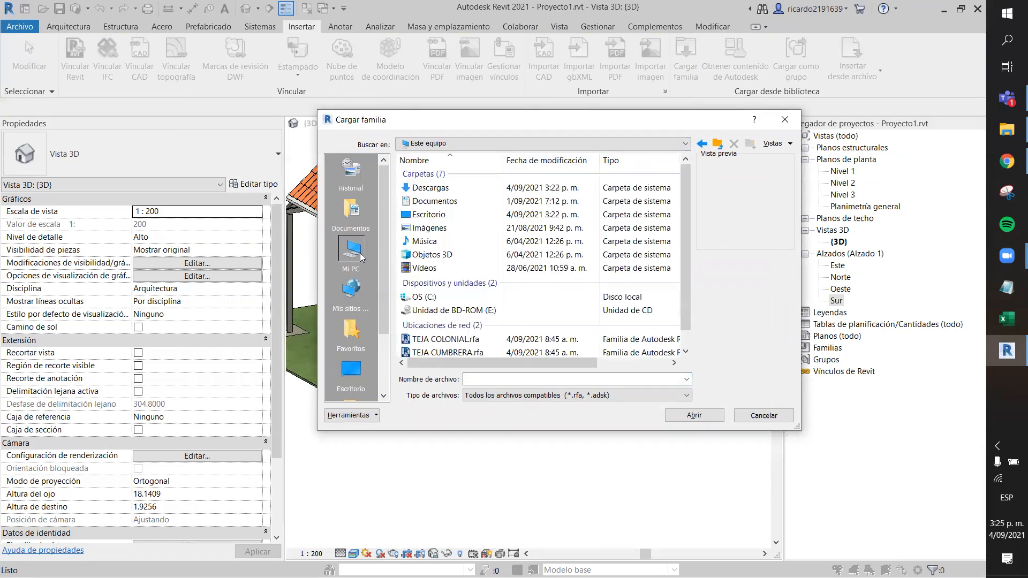
double_click(446, 298)
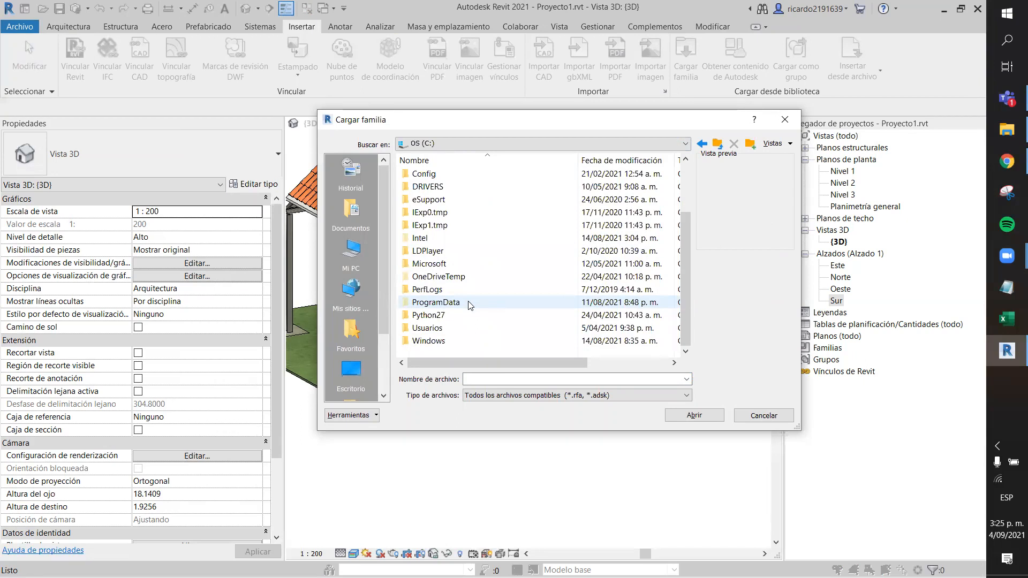
double_click(470, 303)
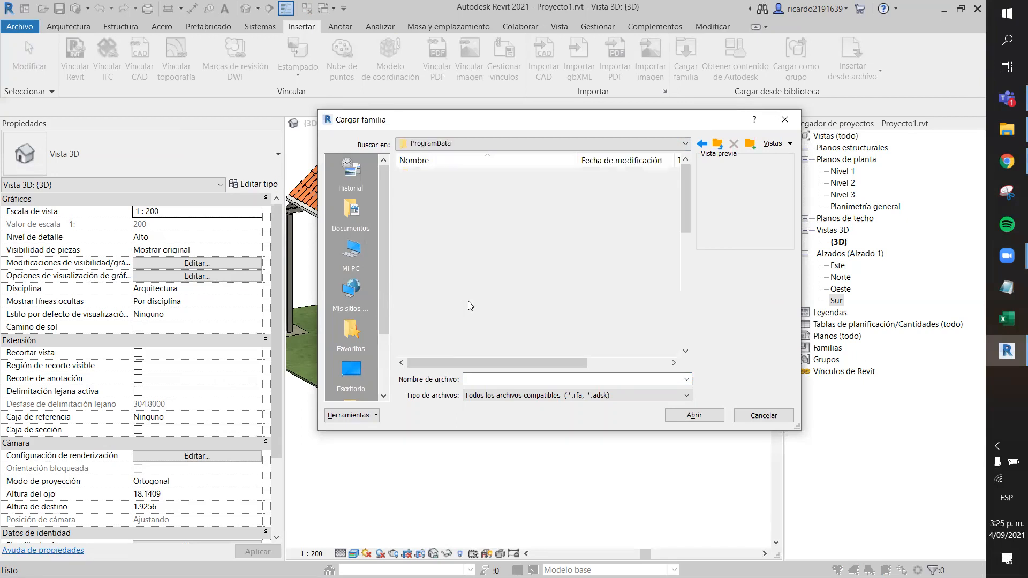
Step: Switch to File Explorer and open drive OS (C:) to view its folders
click(1006, 129)
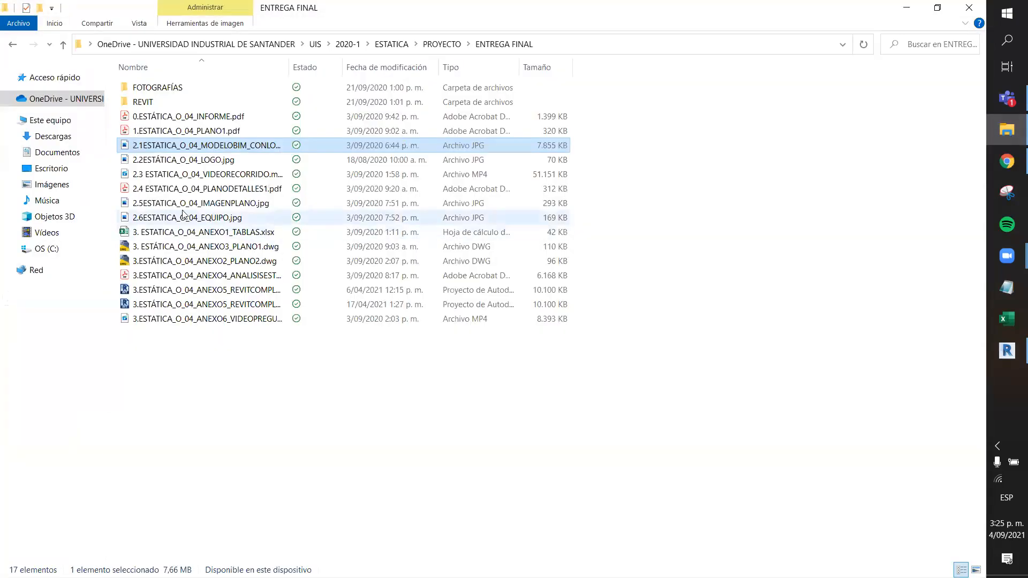
click(9, 119)
click(31, 120)
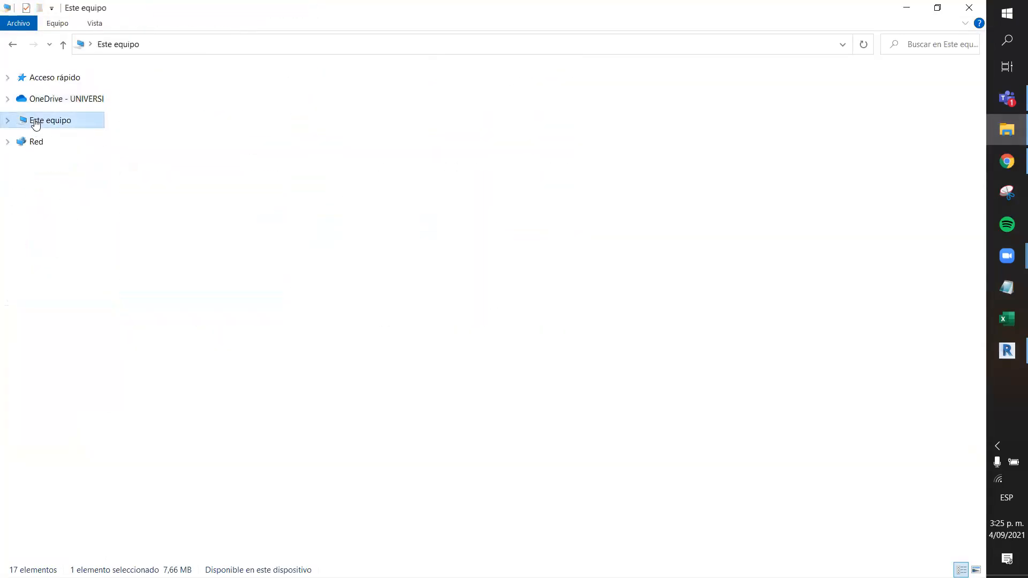
double_click(171, 225)
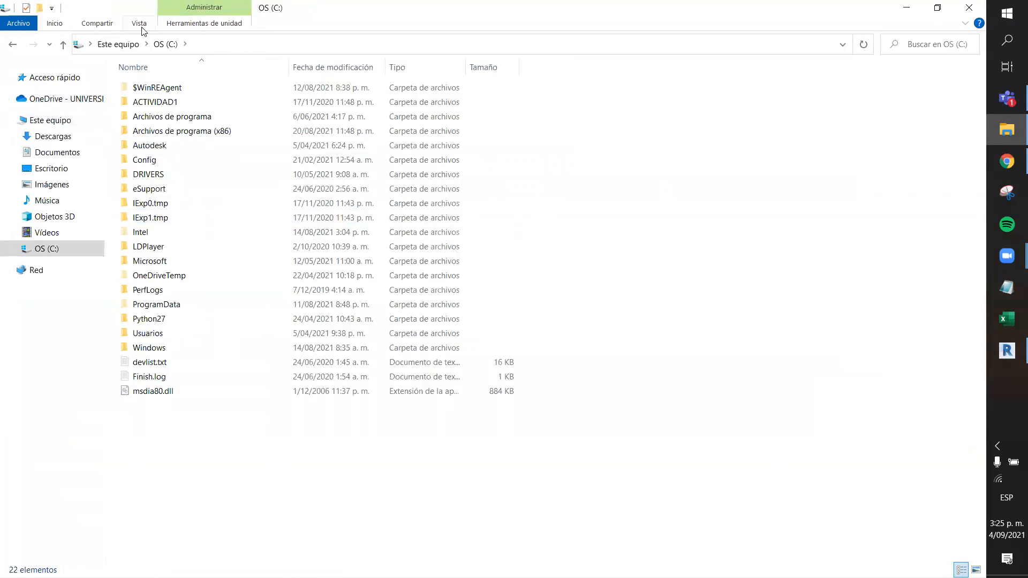
Step: Turn the display of hidden items off and back on for drive OS (C:), and minimize File Explorer
click(140, 23)
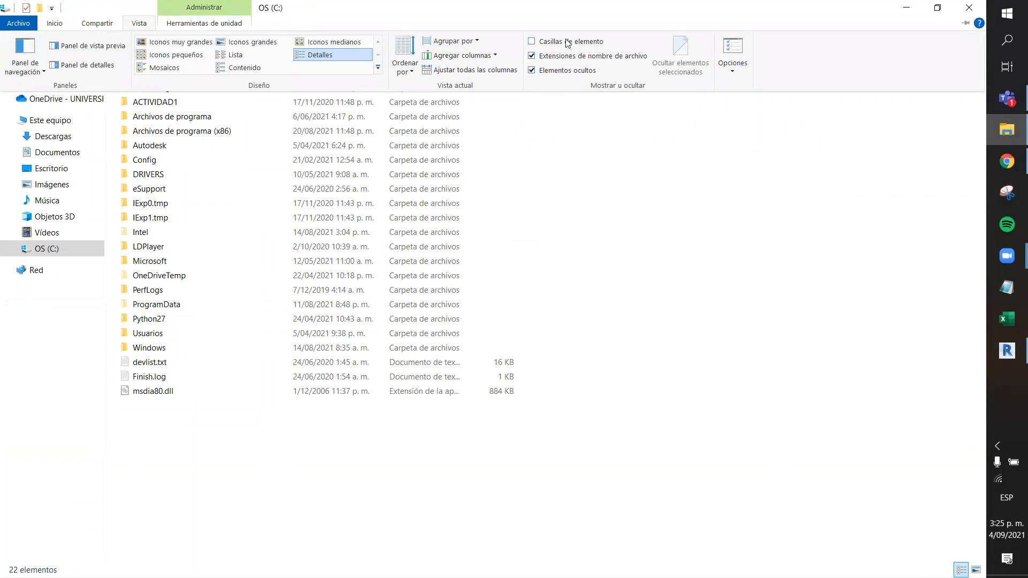
click(531, 71)
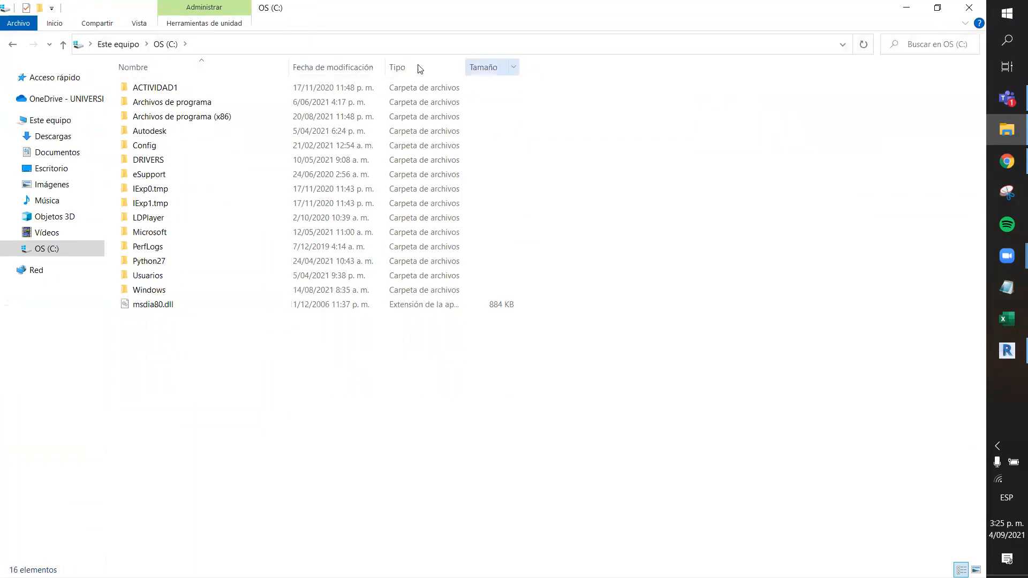
click(139, 24)
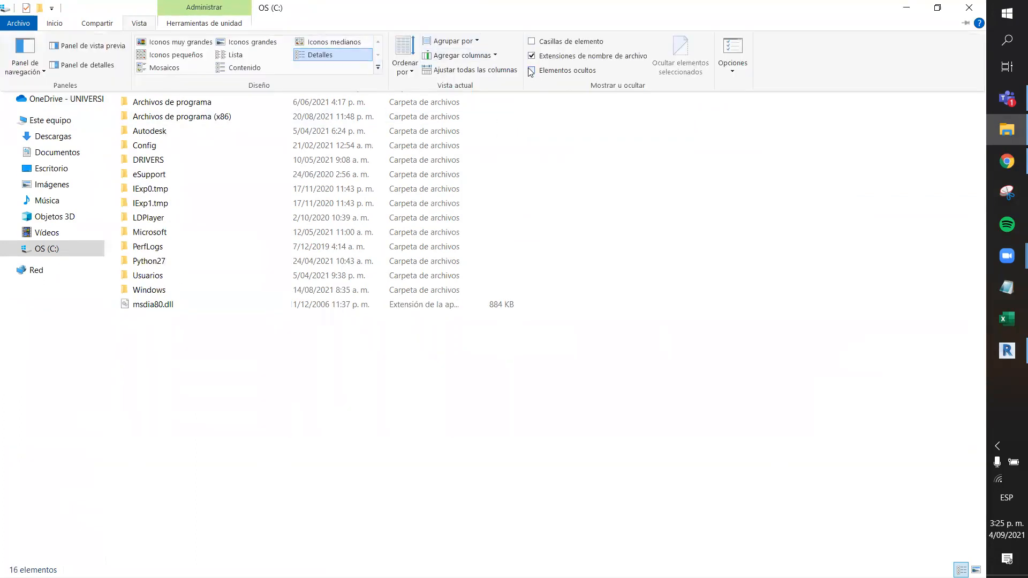
click(531, 71)
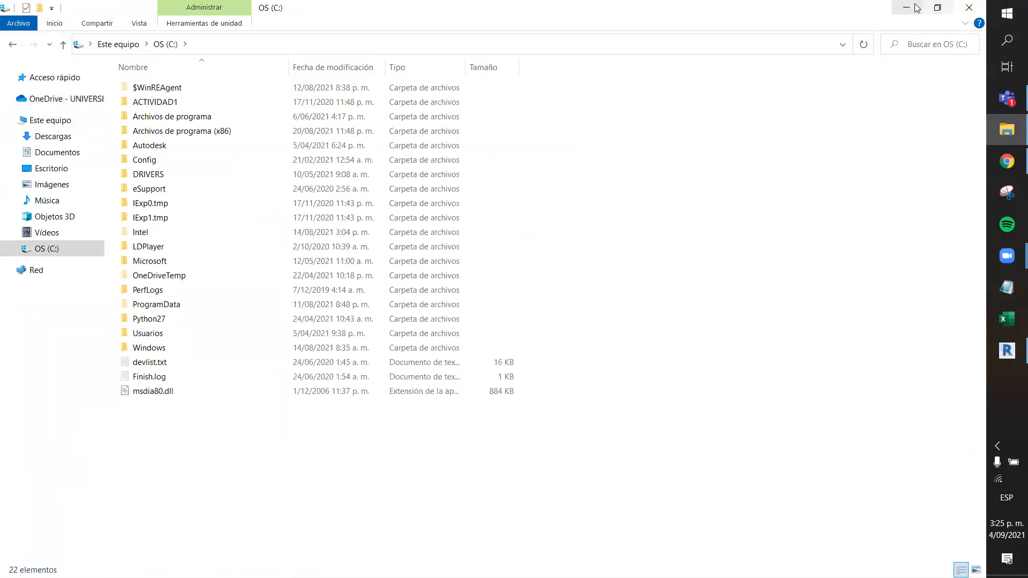
click(915, 8)
Step: In the family loading dialog, browse from ProgramData to Autodesk, RVT 2021, Libraries, Spanish_INTL
scroll(471, 289, down, 3)
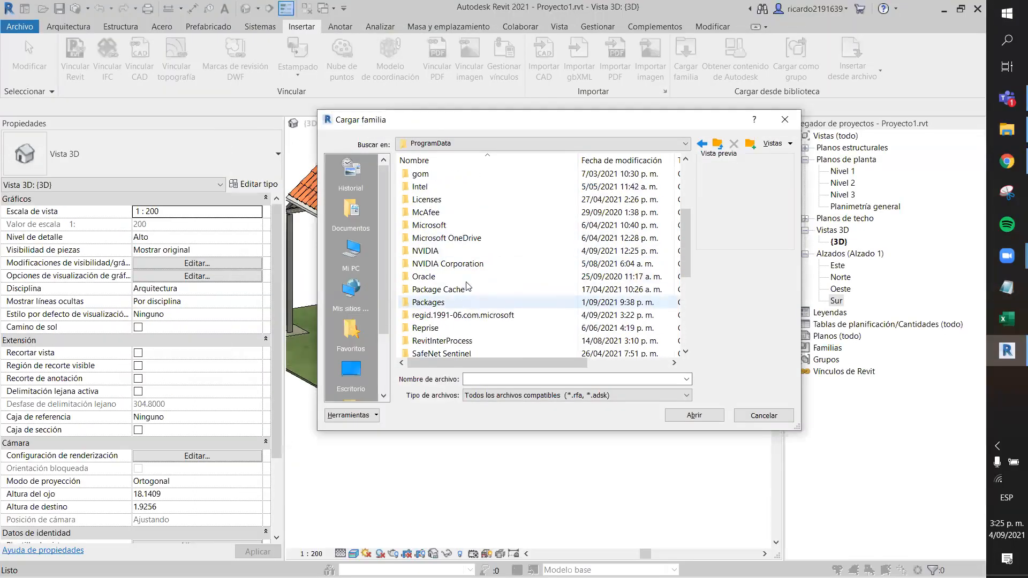
scroll(467, 287, up, 3)
double_click(471, 199)
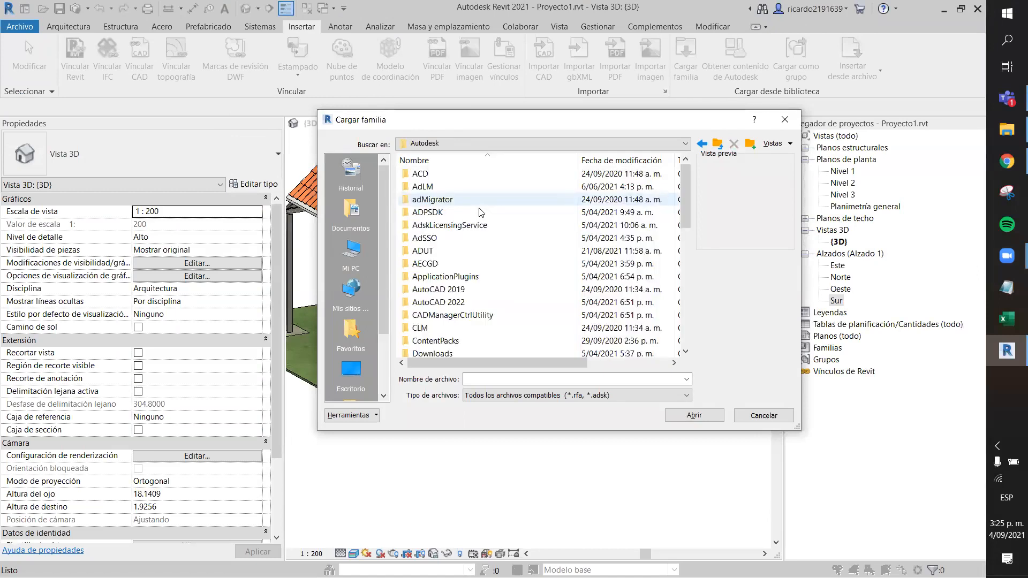
scroll(480, 212, down, 9)
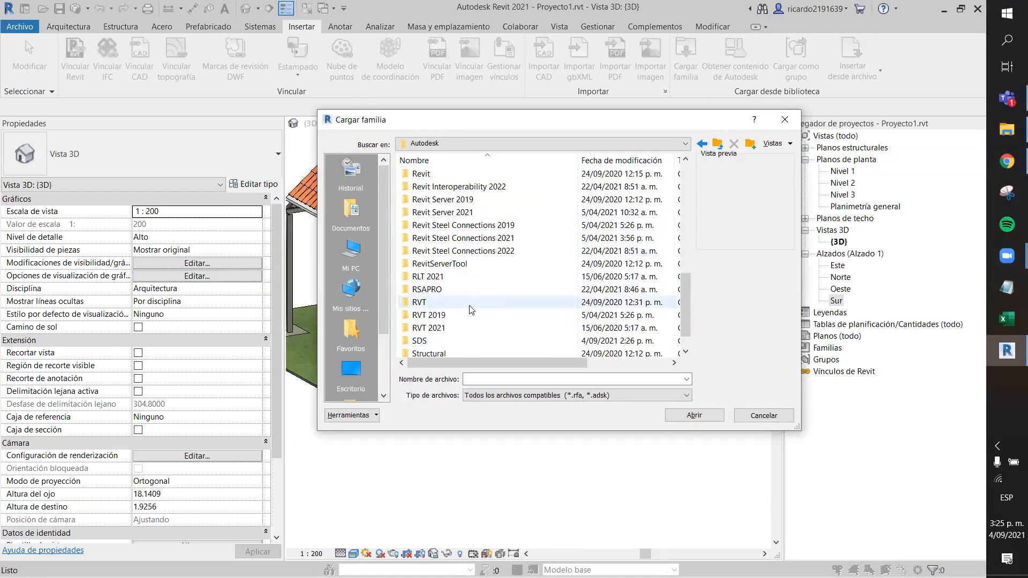
click(453, 328)
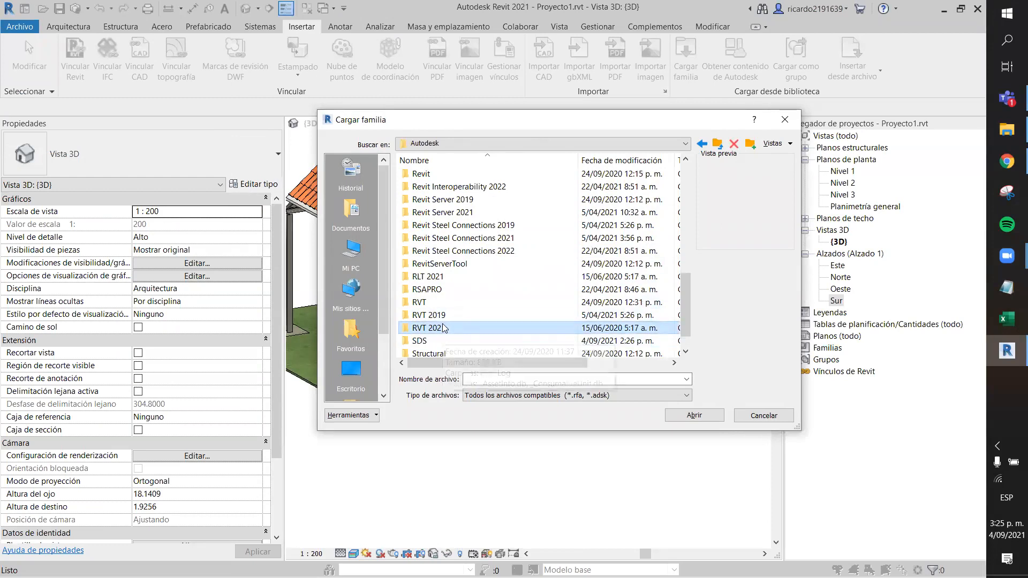
double_click(445, 327)
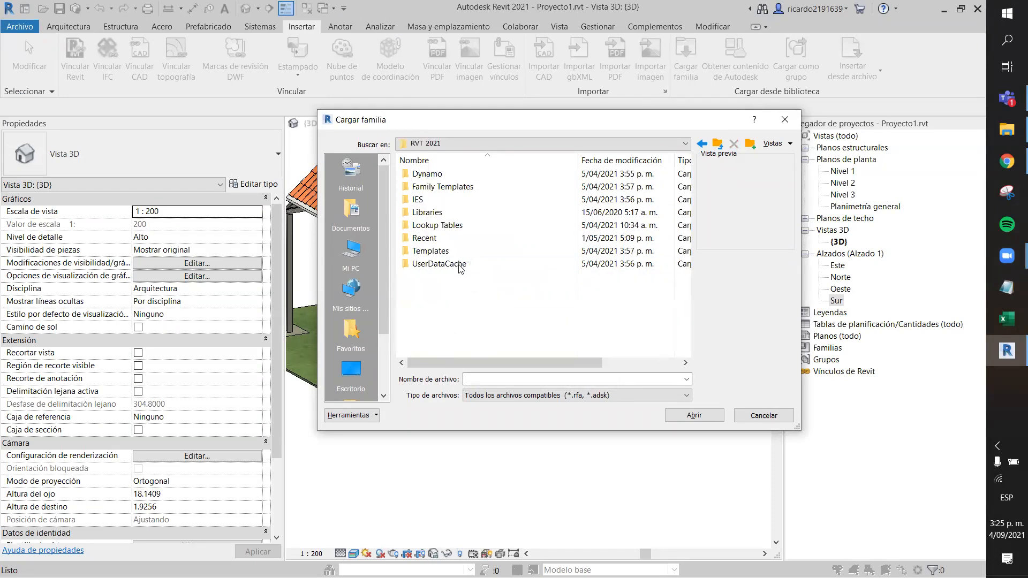
double_click(449, 212)
scroll(453, 240, down, 1)
double_click(450, 328)
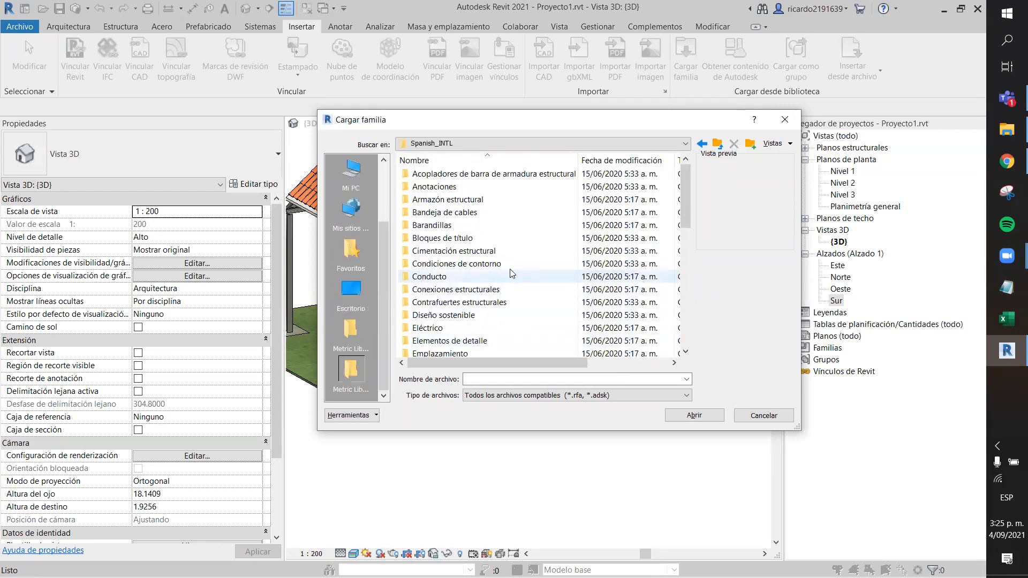
Step: Open the exterior architectural lighting folder of the library: Iluminación, Arquitectónica, Externo
scroll(505, 262, down, 4)
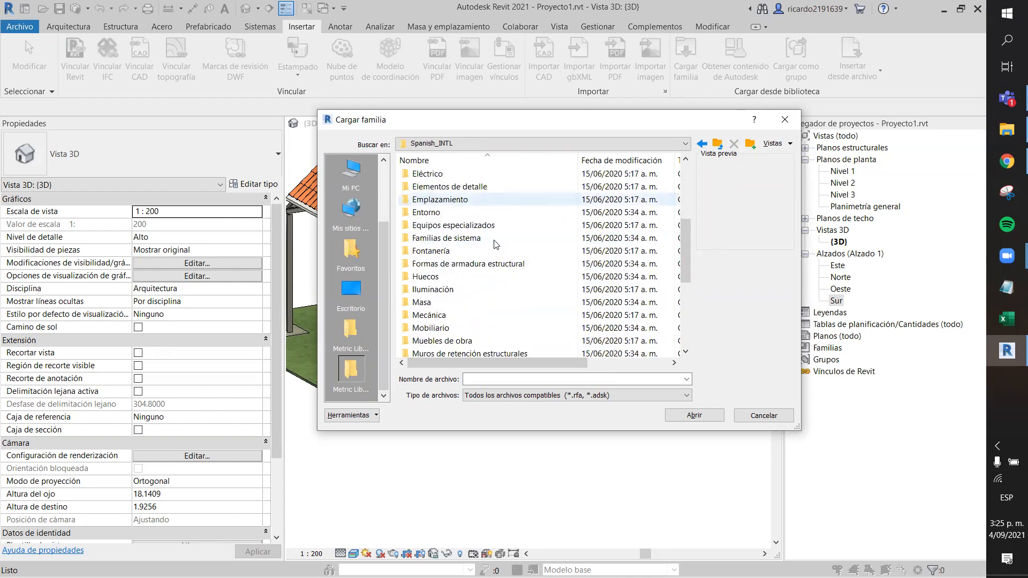
scroll(496, 244, down, 3)
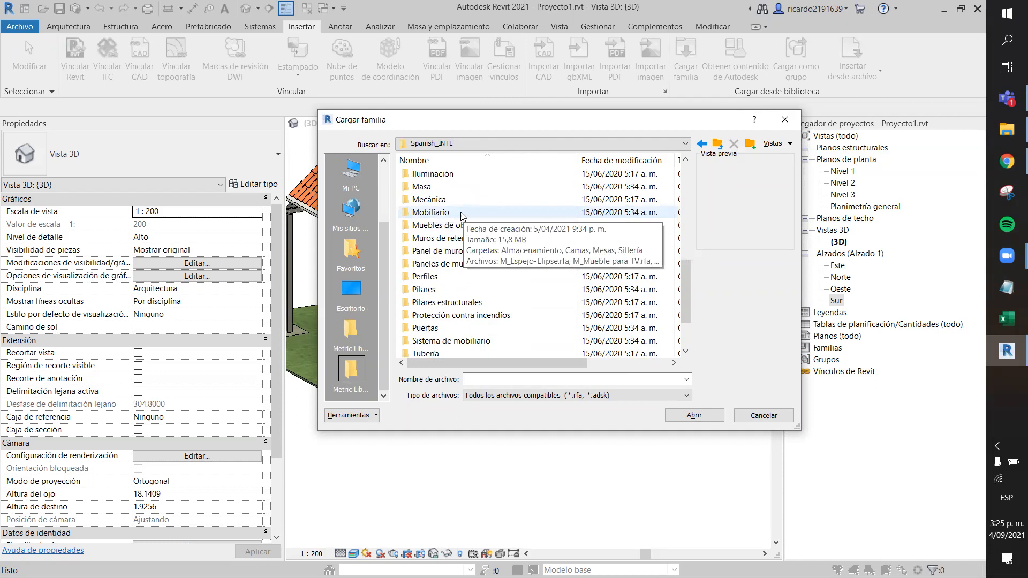
double_click(439, 173)
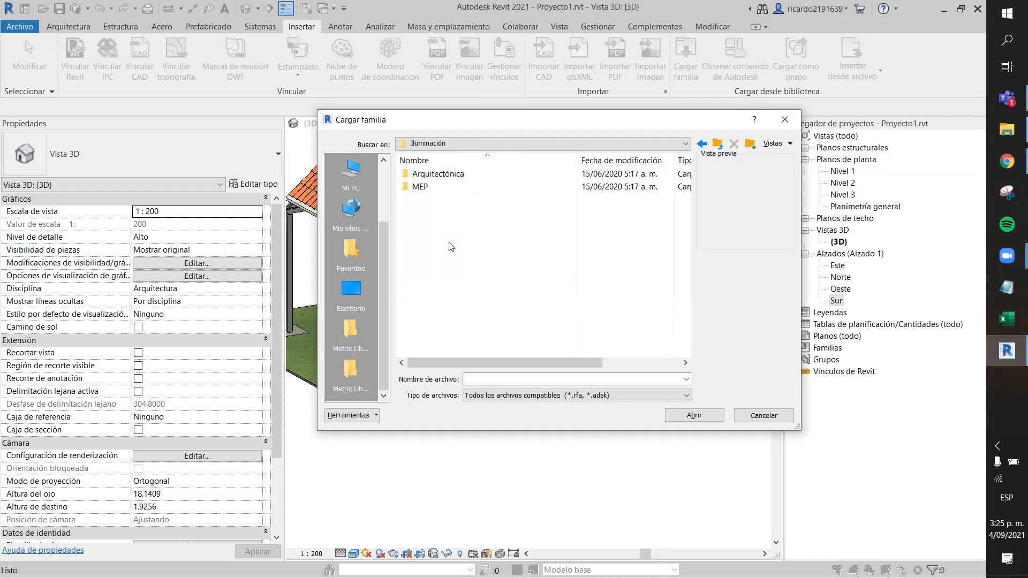
double_click(440, 174)
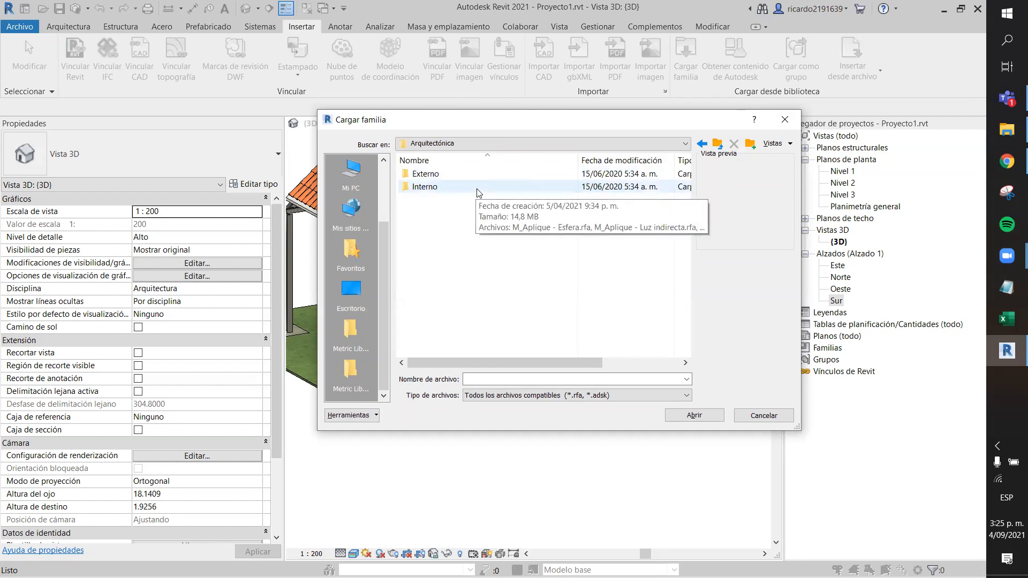
double_click(443, 177)
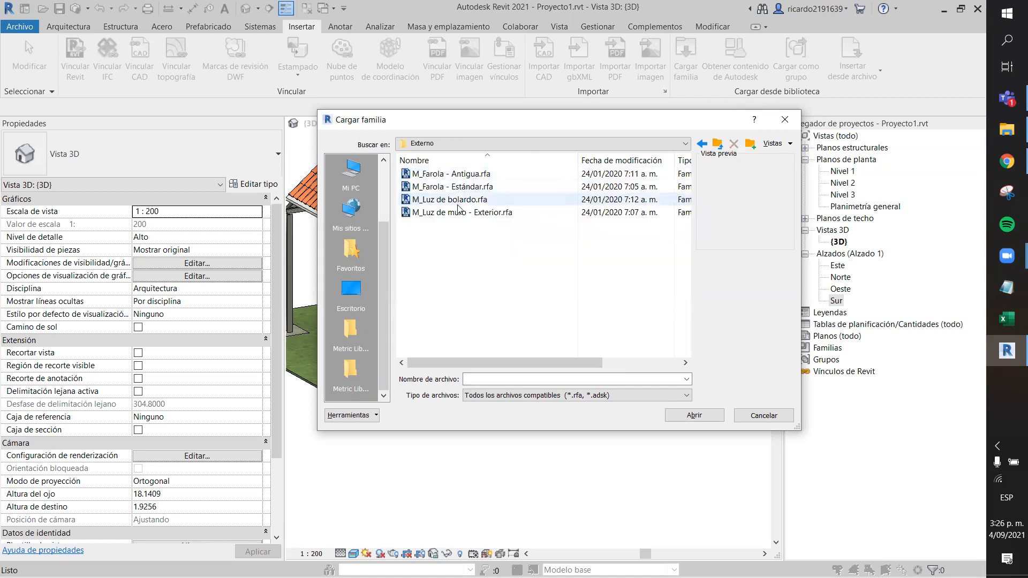
Step: Preview the exterior light families and load M_Farola - Antigua.rfa into the project
click(471, 212)
click(471, 199)
click(470, 185)
click(471, 174)
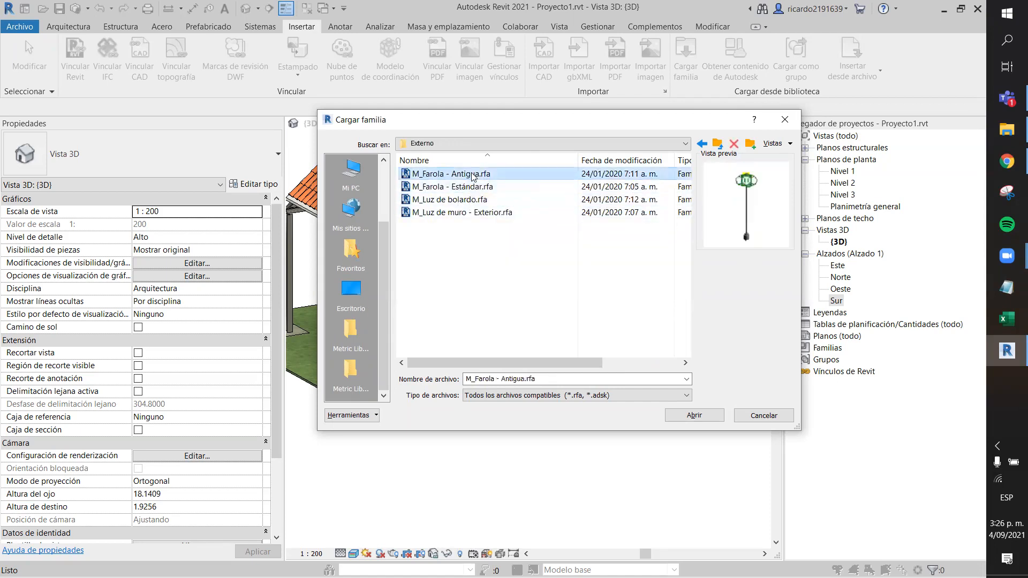
click(474, 186)
click(480, 177)
click(708, 418)
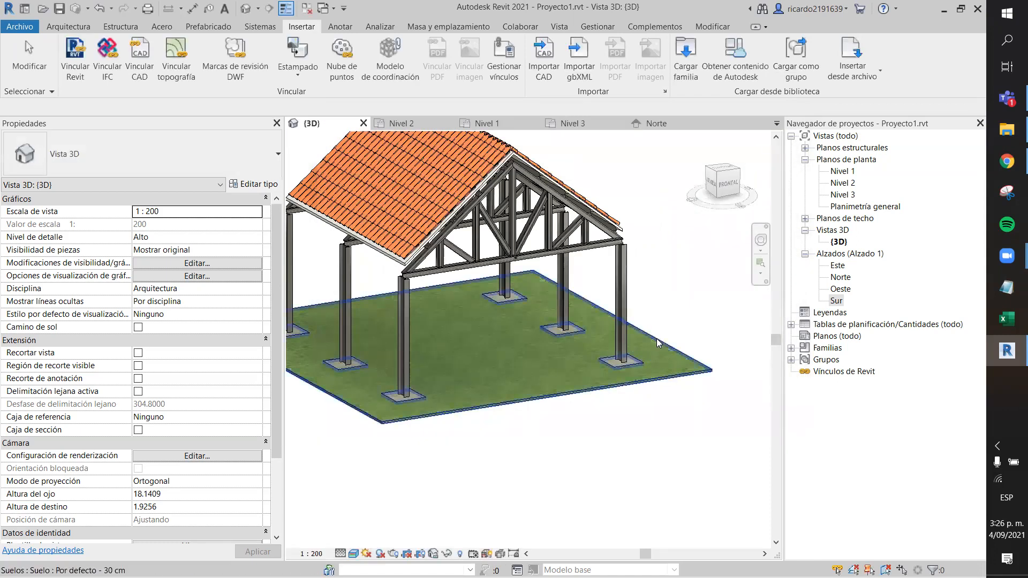
Step: Start loading another family and open the Mobiliario folder of the Spanish_INTL library
click(686, 54)
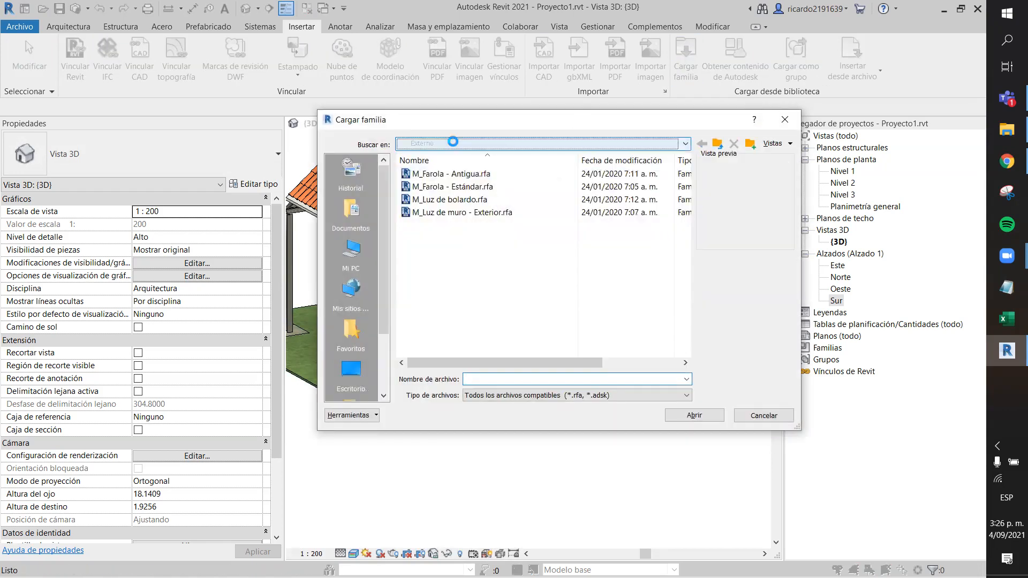
click(453, 141)
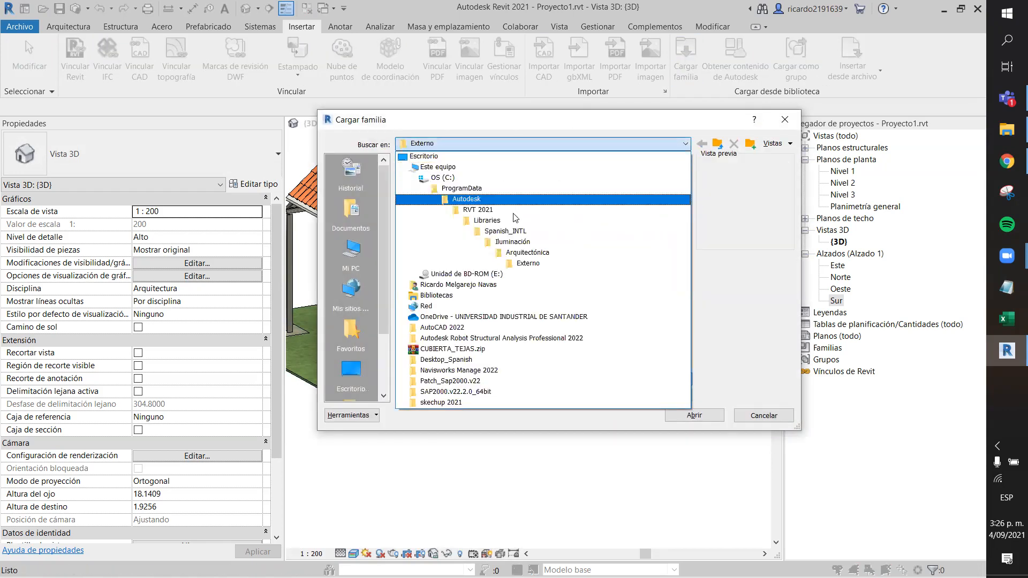
click(535, 233)
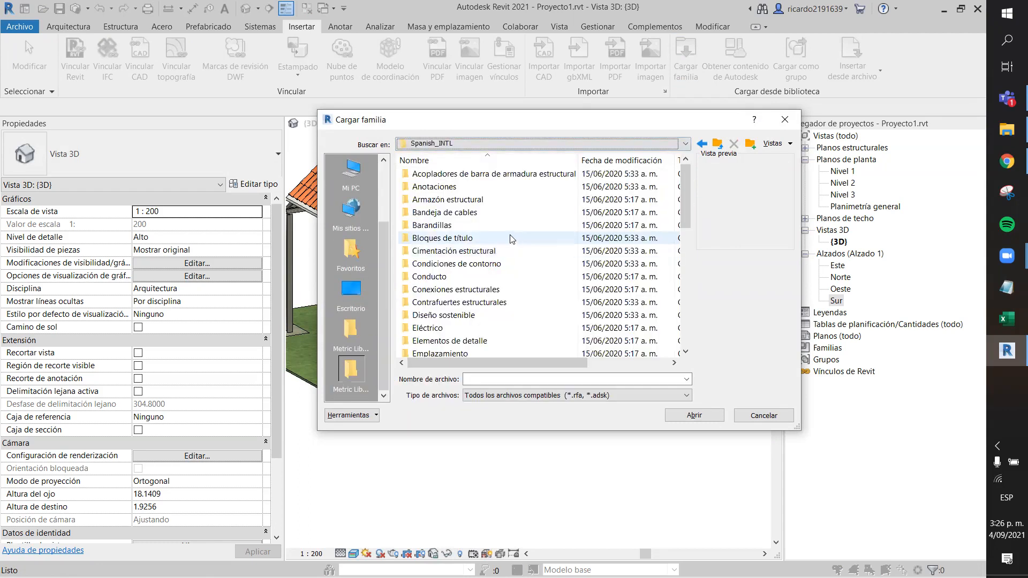
scroll(504, 231, down, 2)
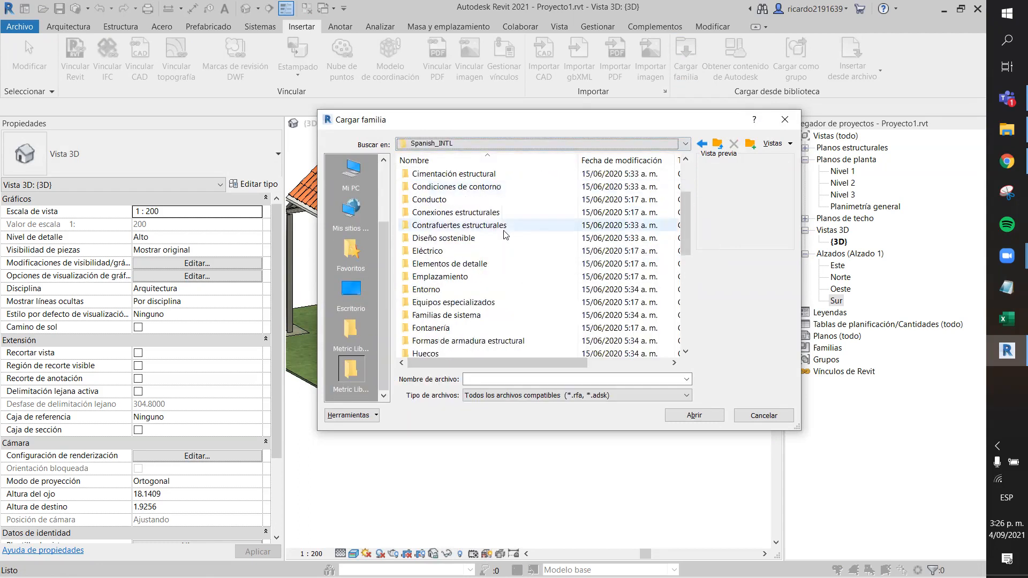
scroll(505, 234, down, 2)
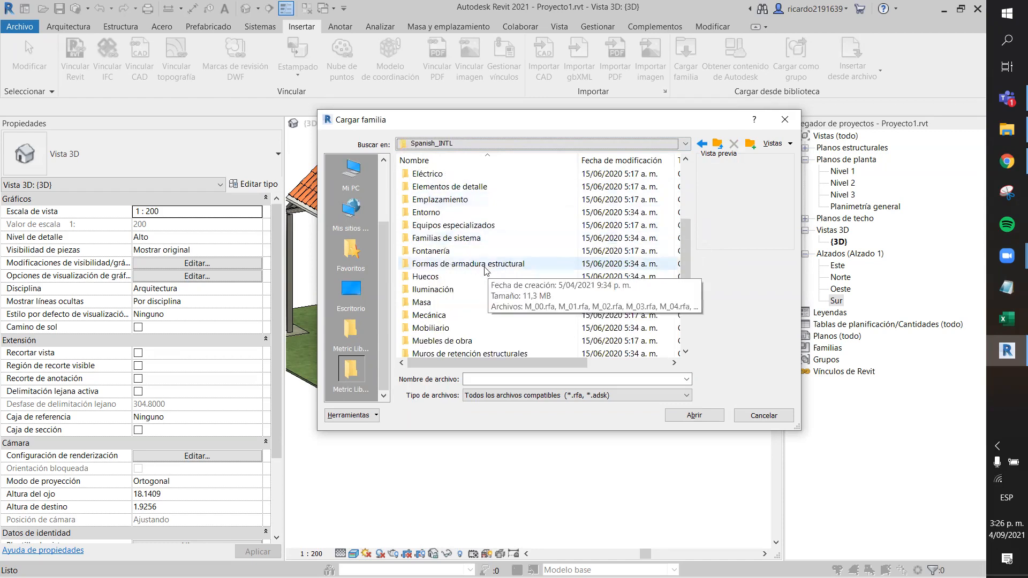
double_click(451, 328)
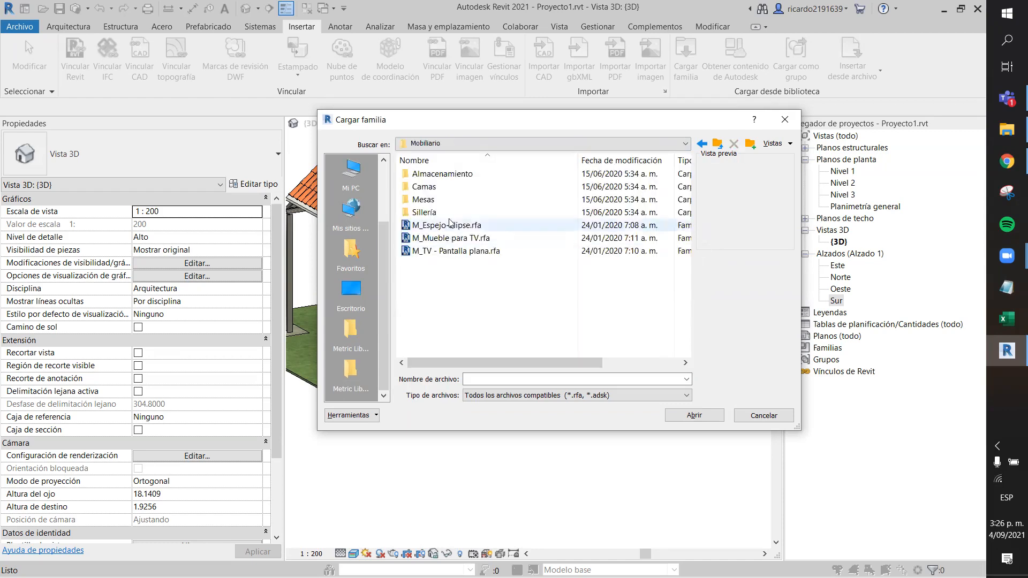
Step: Preview the furniture families in the Mobiliario folder and its Almacenamiento subfolder
click(456, 230)
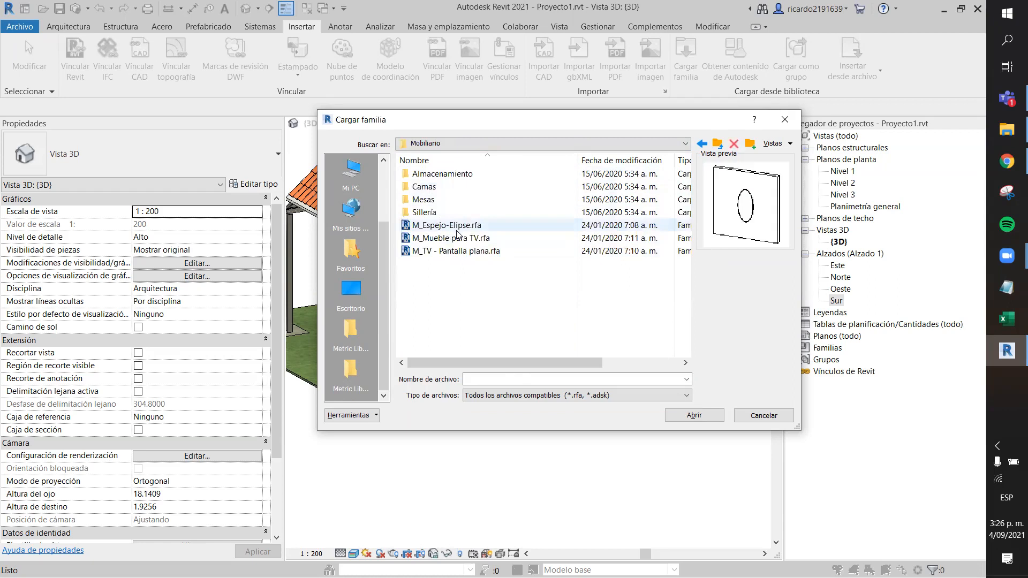
click(456, 200)
click(455, 178)
double_click(455, 178)
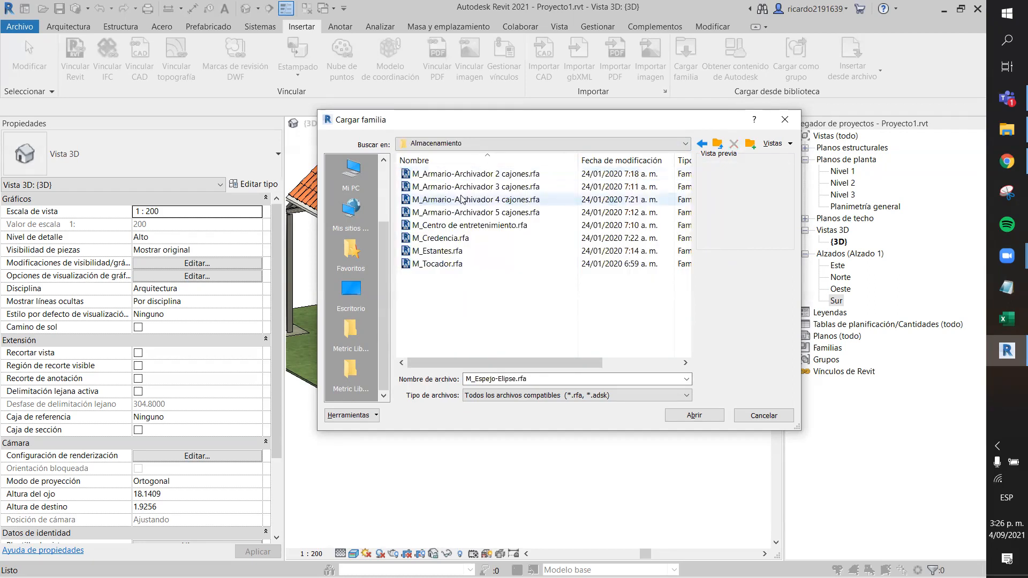
click(459, 200)
click(459, 228)
click(458, 263)
Step: Return to the Spanish_INTL library folder, look through its categories and open the Vegetación folder
click(455, 145)
click(460, 224)
scroll(503, 299, down, 2)
scroll(503, 301, down, 5)
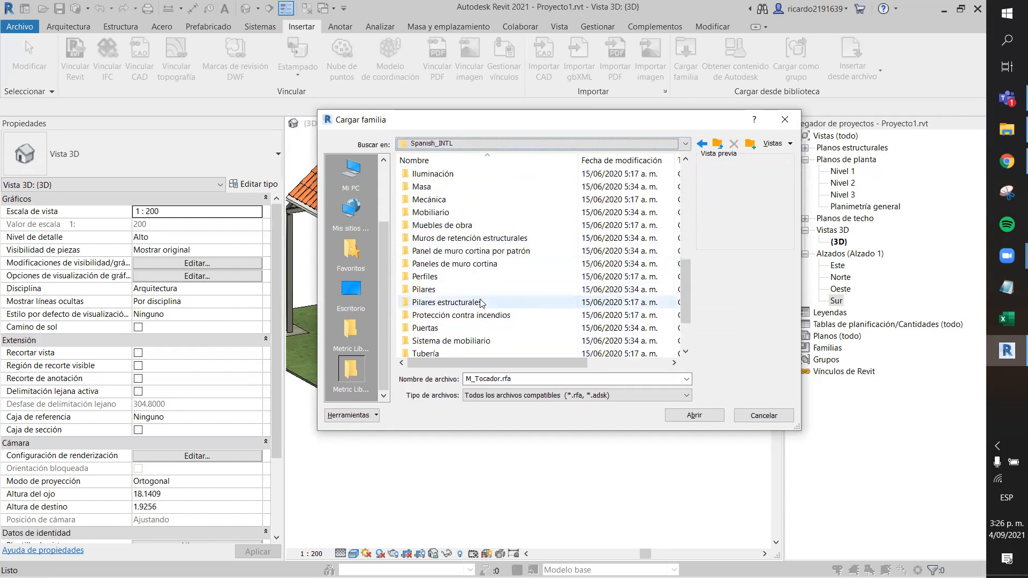
scroll(480, 303, down, 2)
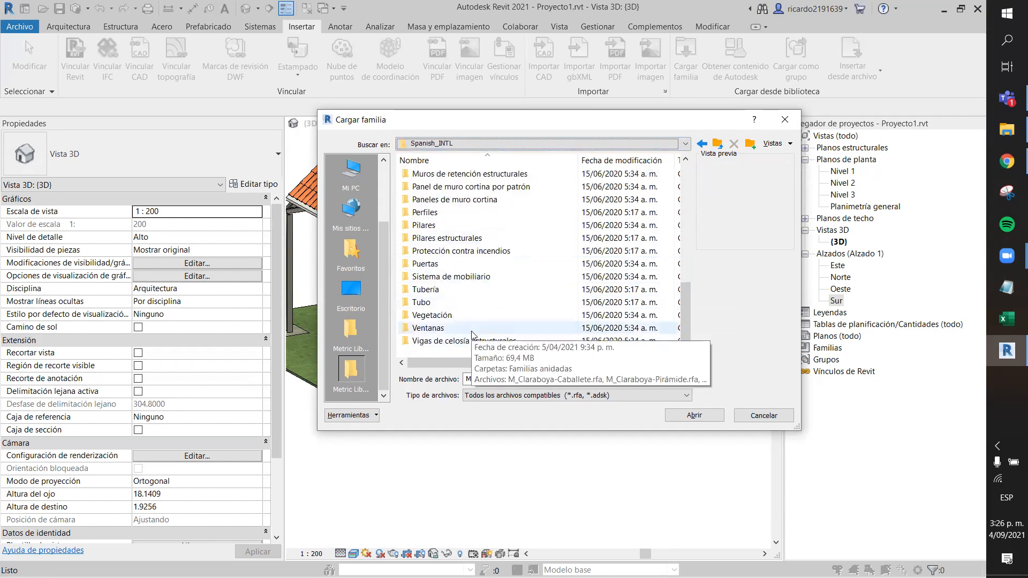
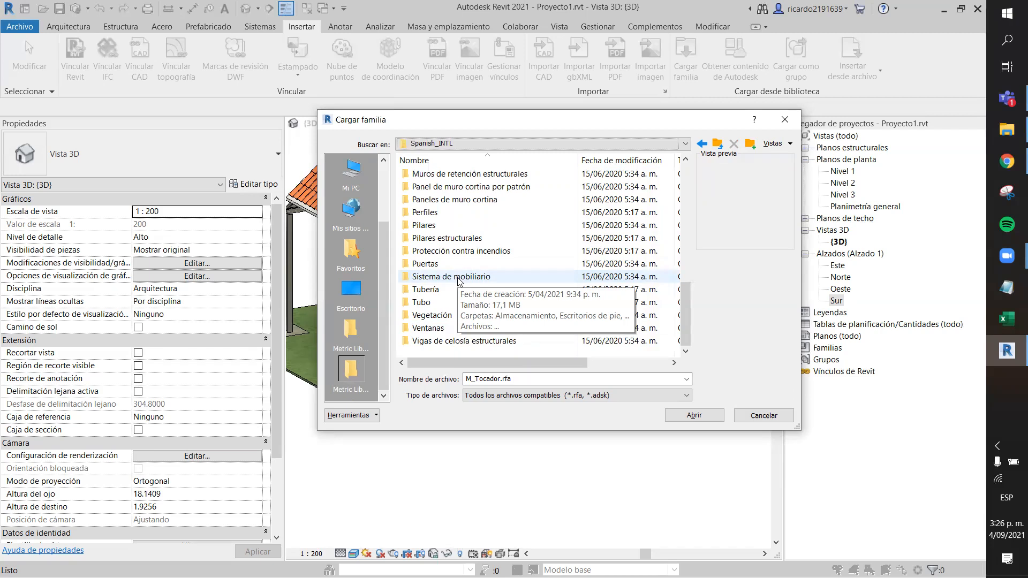
scroll(471, 262, up, 5)
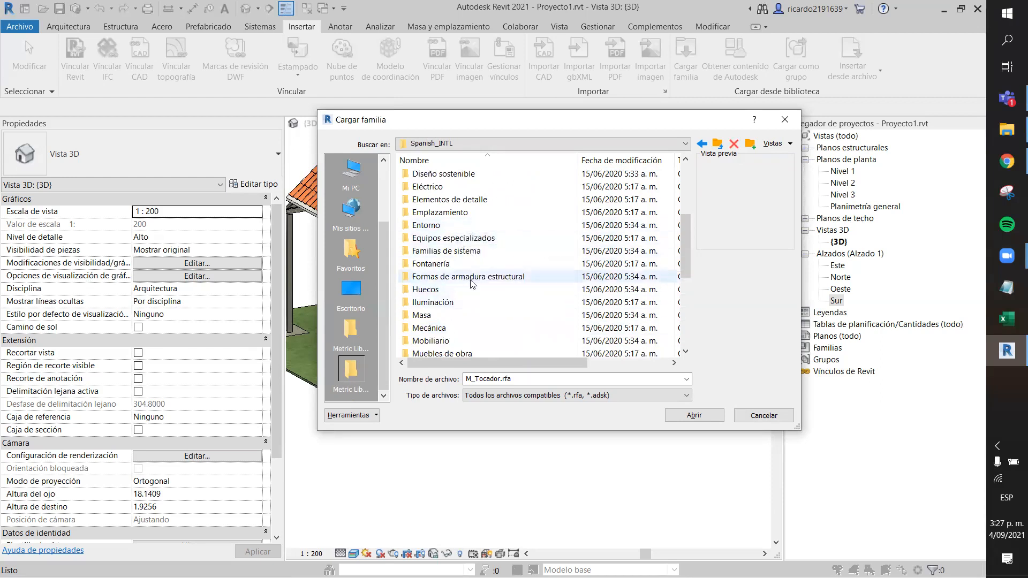
scroll(466, 271, up, 1)
scroll(471, 257, up, 3)
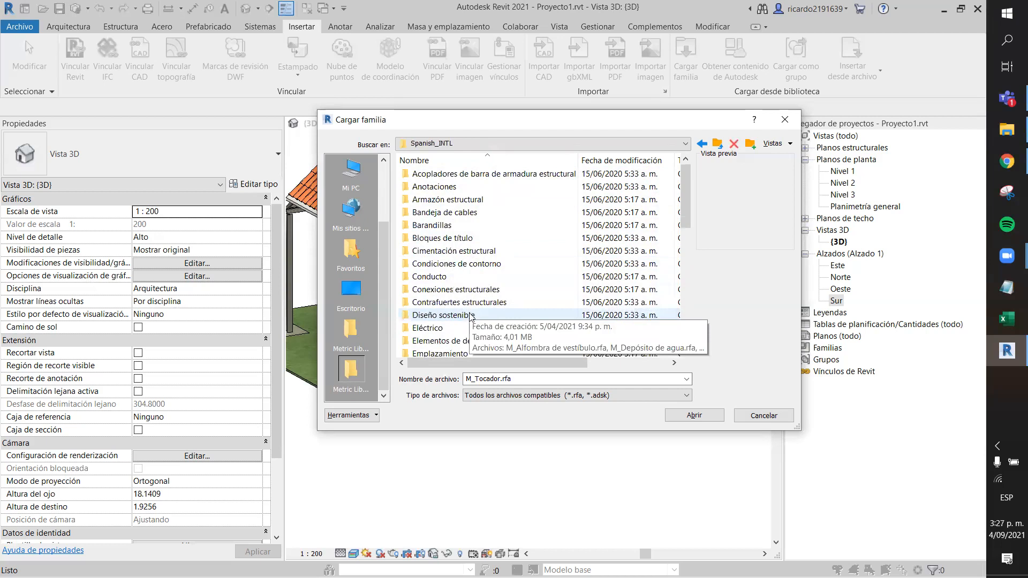
scroll(475, 339, down, 5)
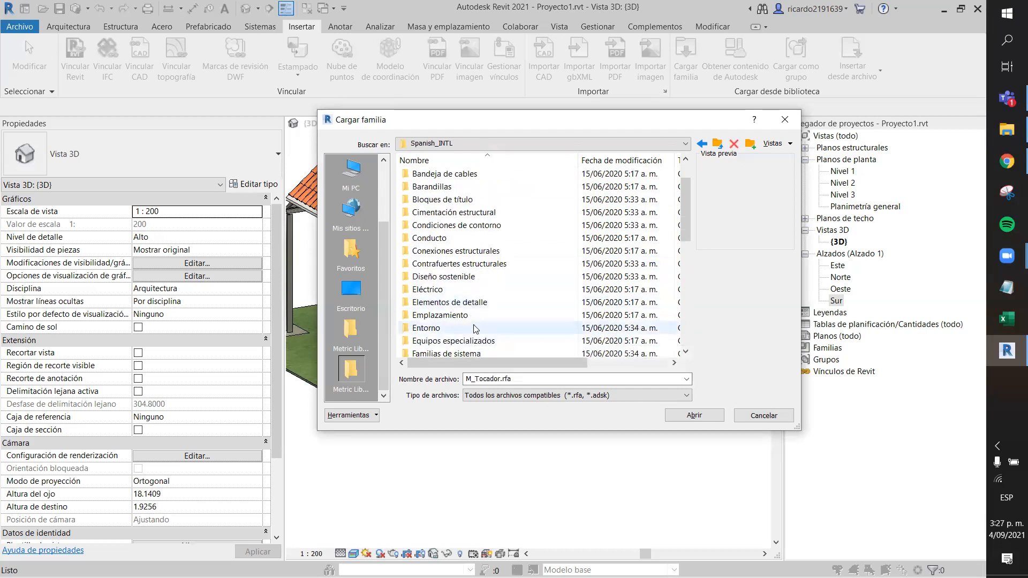
scroll(469, 321, down, 4)
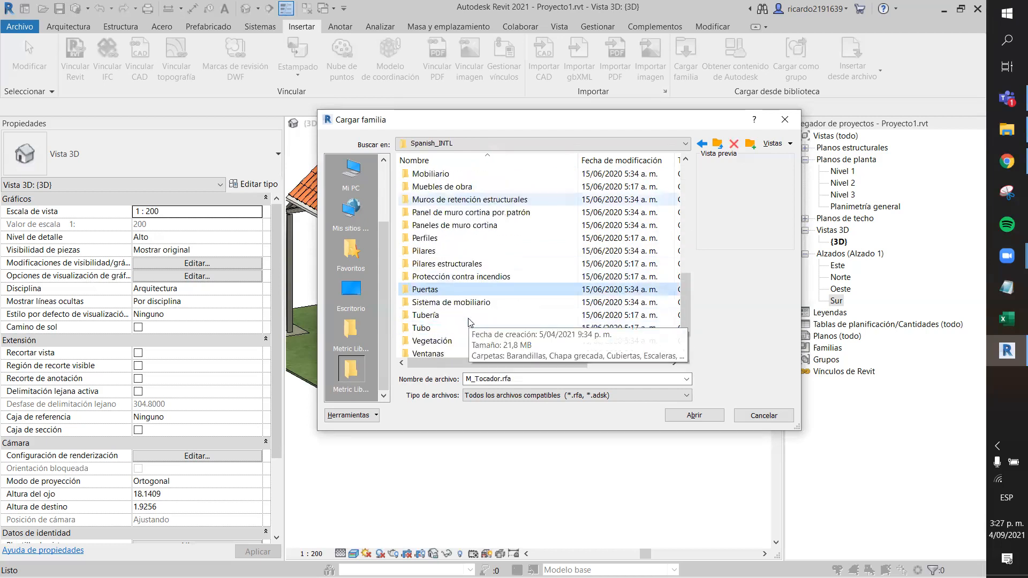
double_click(463, 316)
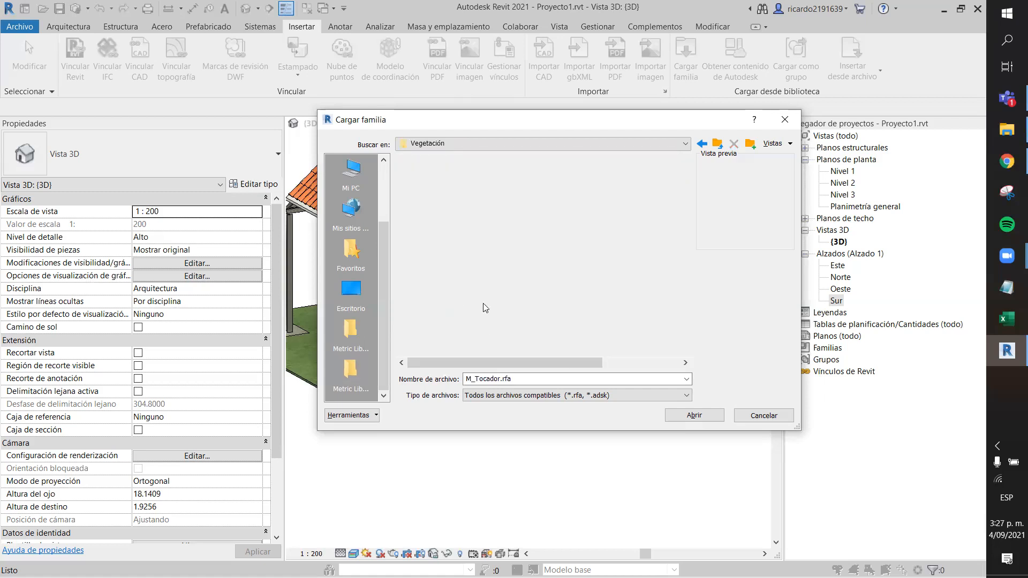
Step: Preview the vegetation families and load M_RPC Árbol - Otoño.rfa into the project
click(475, 199)
click(475, 187)
click(476, 211)
click(476, 238)
click(477, 212)
click(477, 200)
click(486, 182)
click(486, 199)
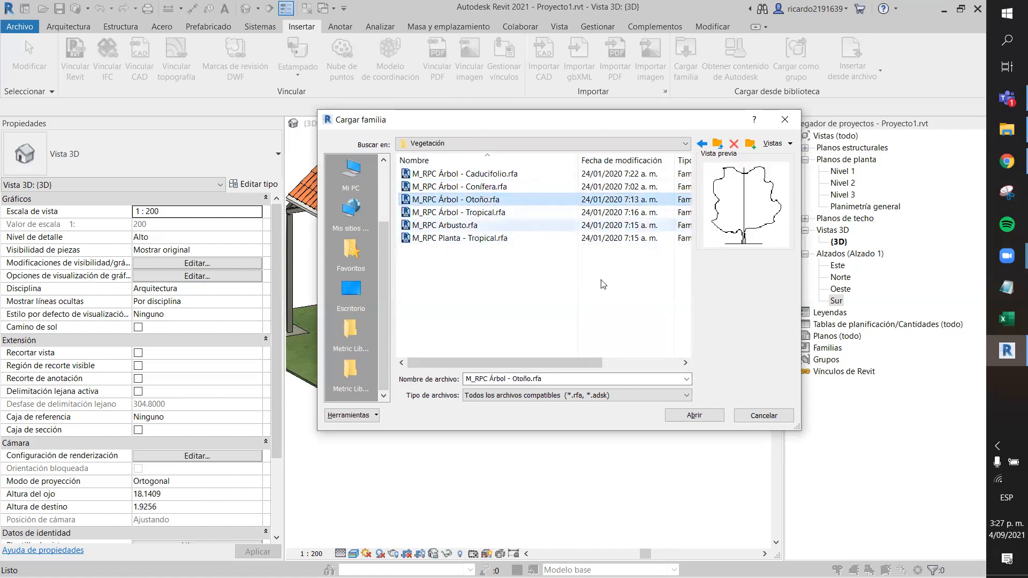
click(707, 415)
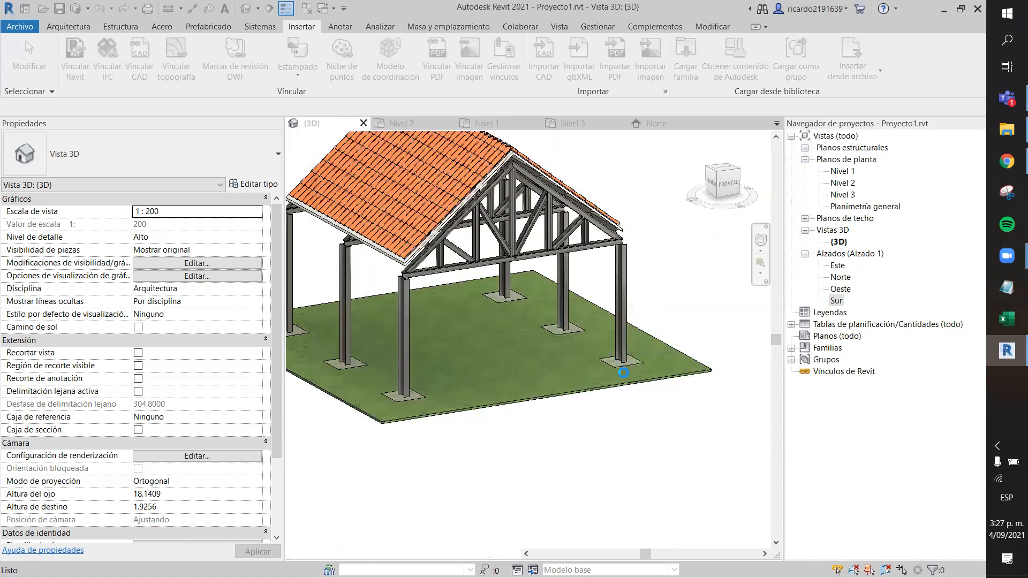
Step: Place one M_RPC Árbol - Otoño tree, type Roble escarlata - 12,5 metros, on Nivel 1 beside the structure's front corner column
scroll(540, 388, down, 2)
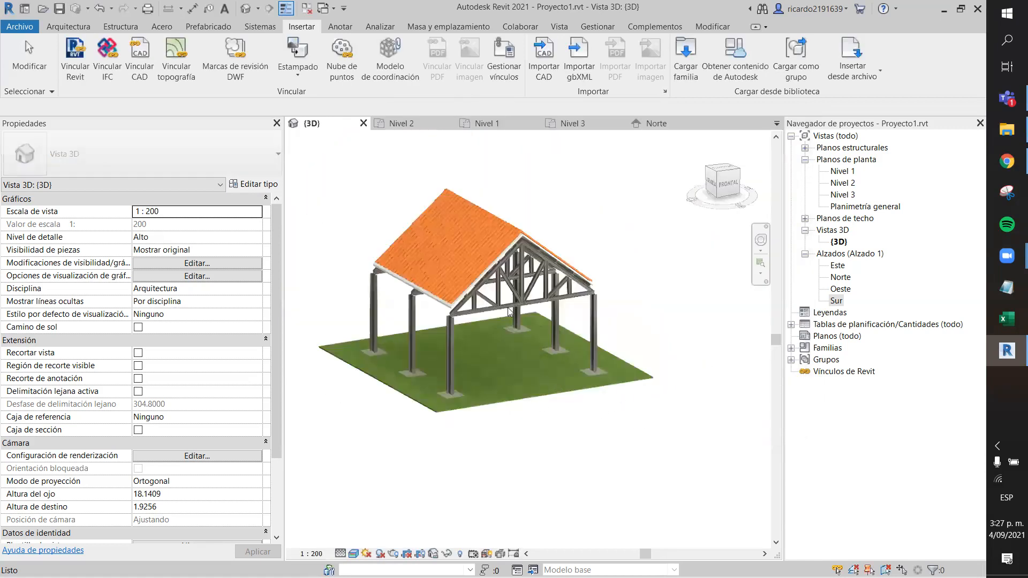
key(Escape)
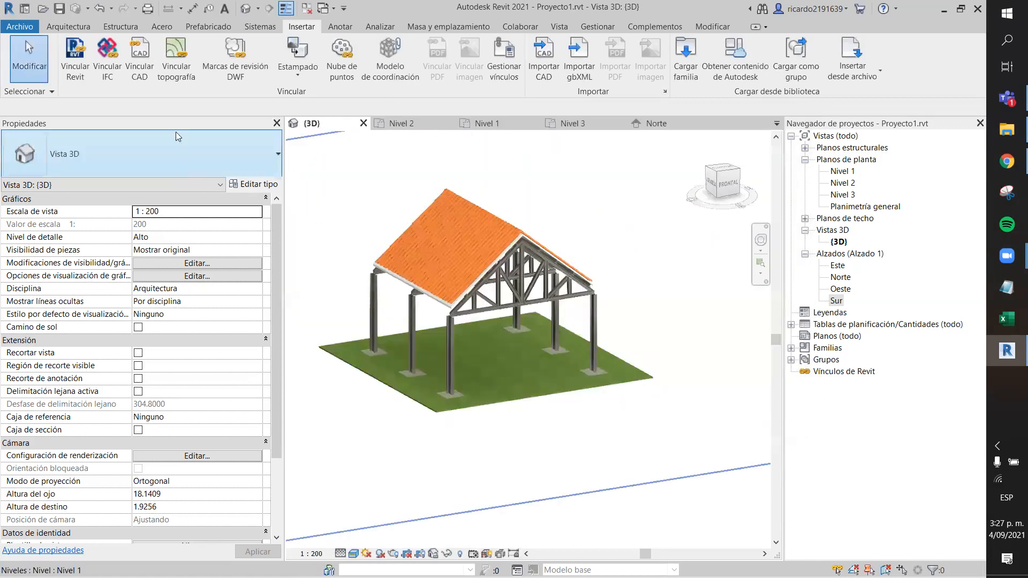
click(86, 27)
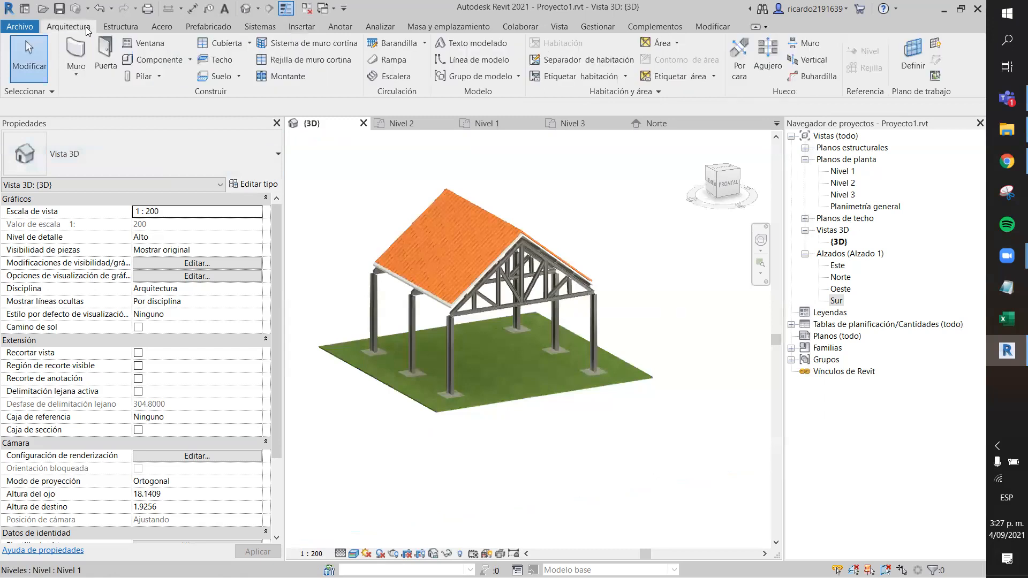
click(159, 60)
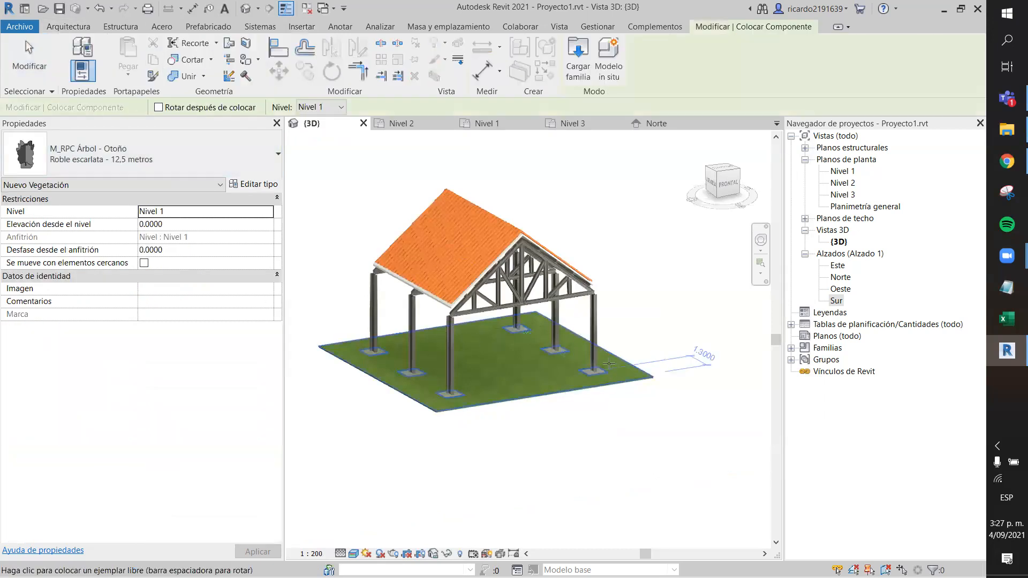
click(625, 373)
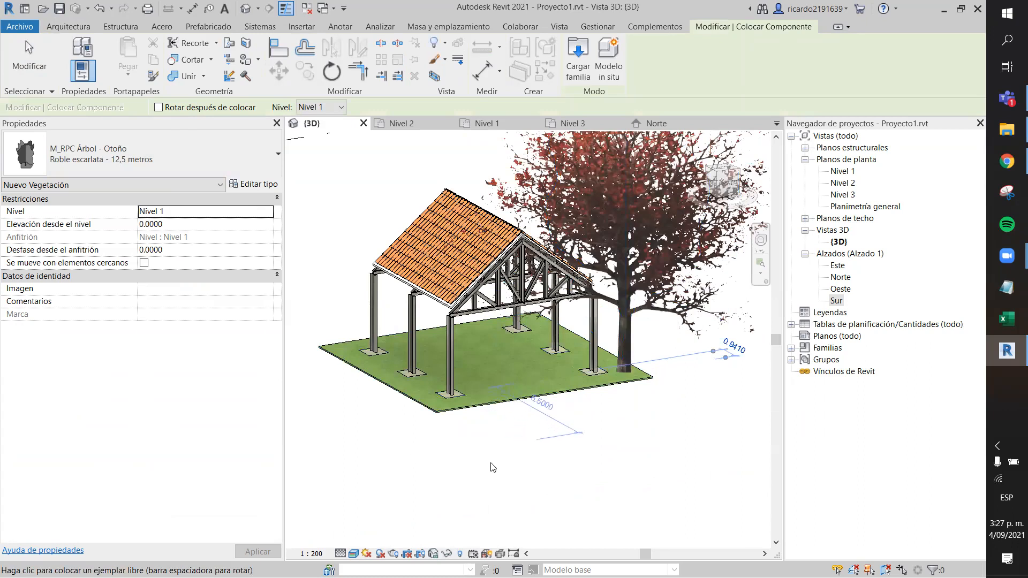
key(Escape)
key(Escape)
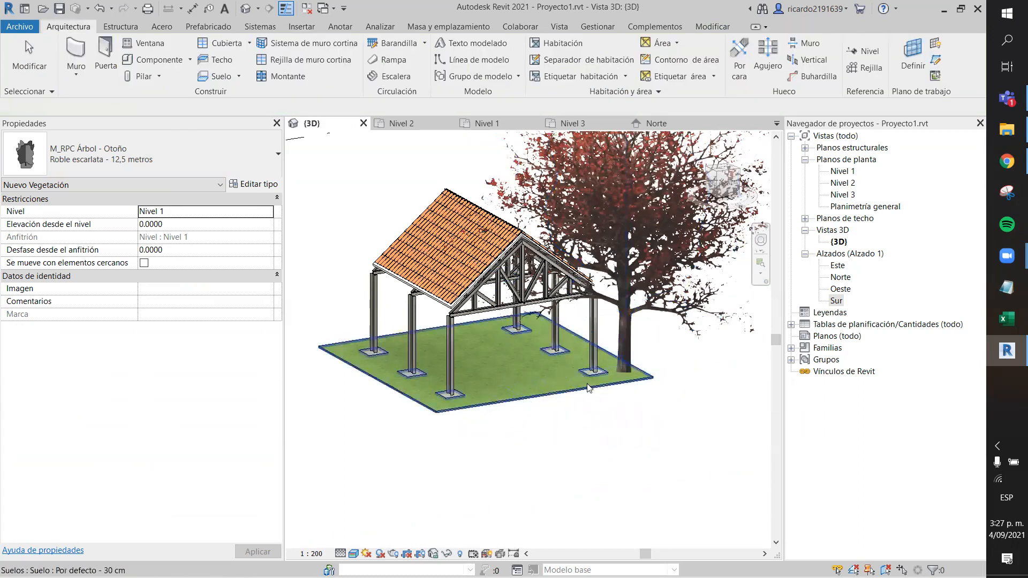
Step: Select the grass floor and open its boundary for editing in the Nivel 1 floor plan
scroll(589, 388, up, 4)
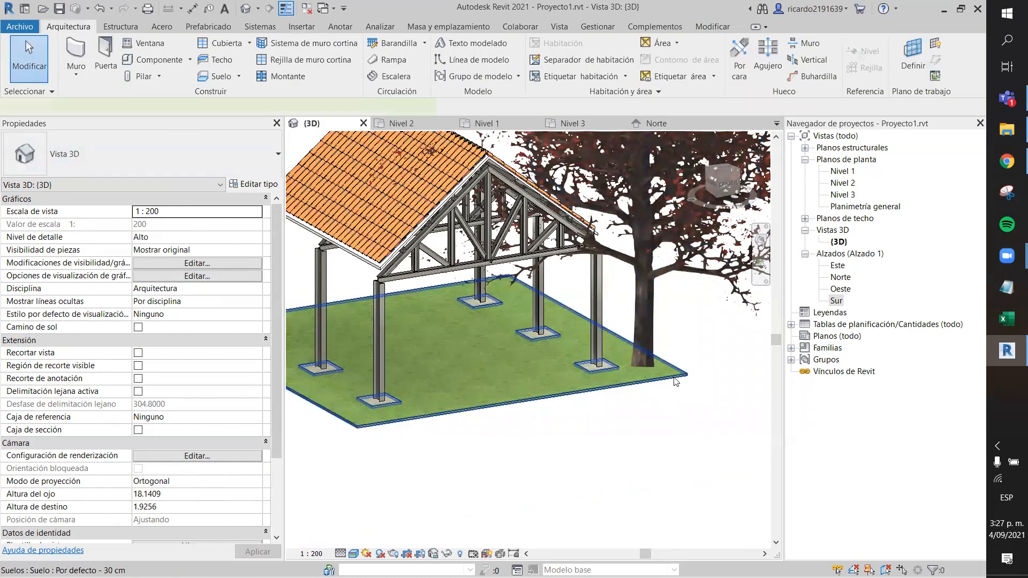
click(675, 381)
click(691, 434)
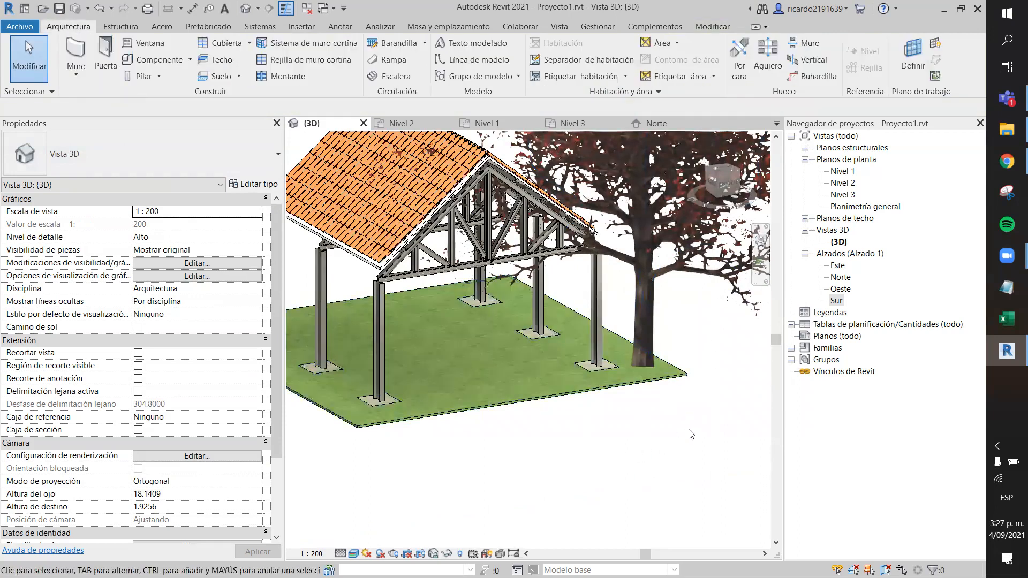
click(582, 381)
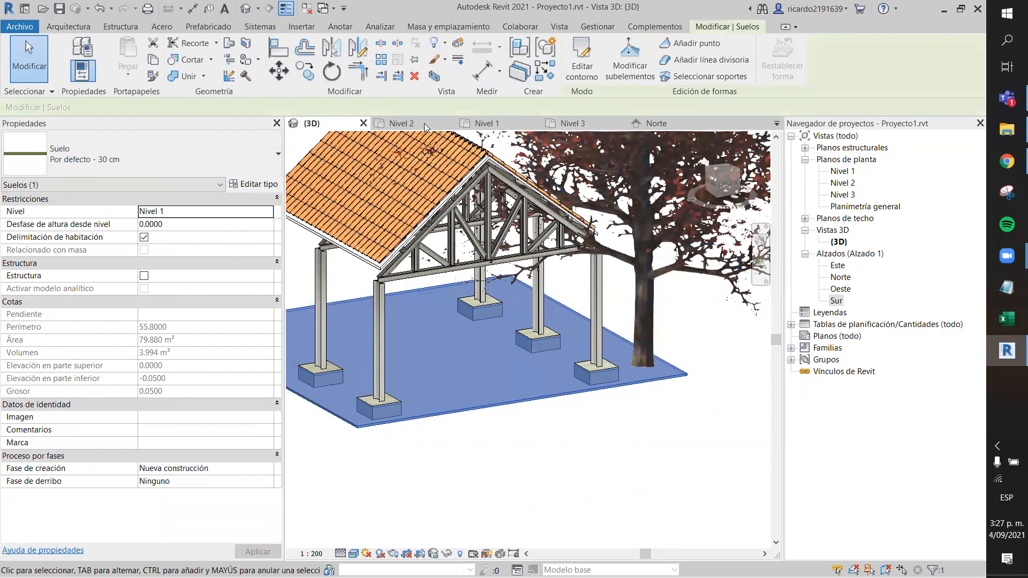
click(495, 124)
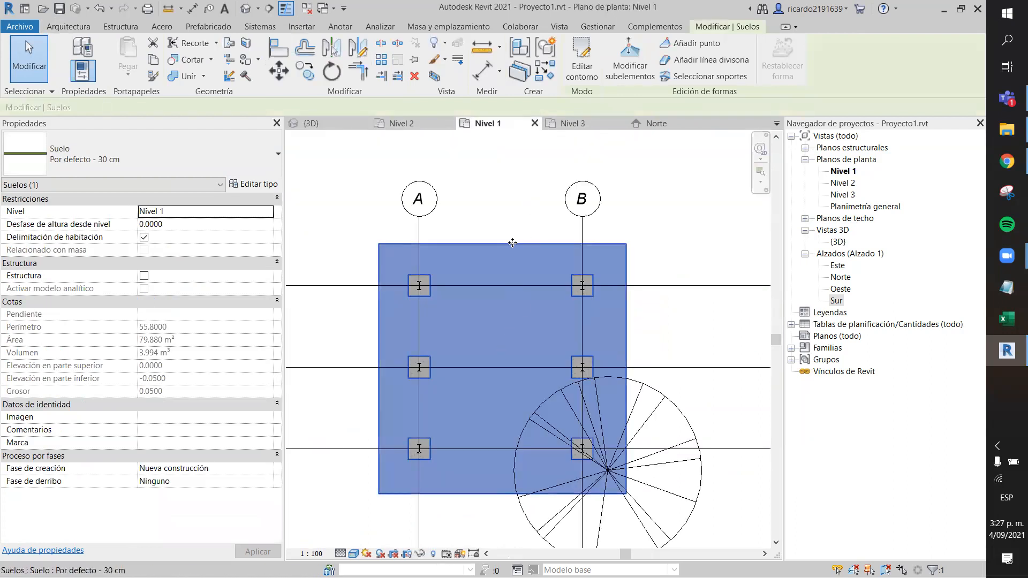
click(579, 68)
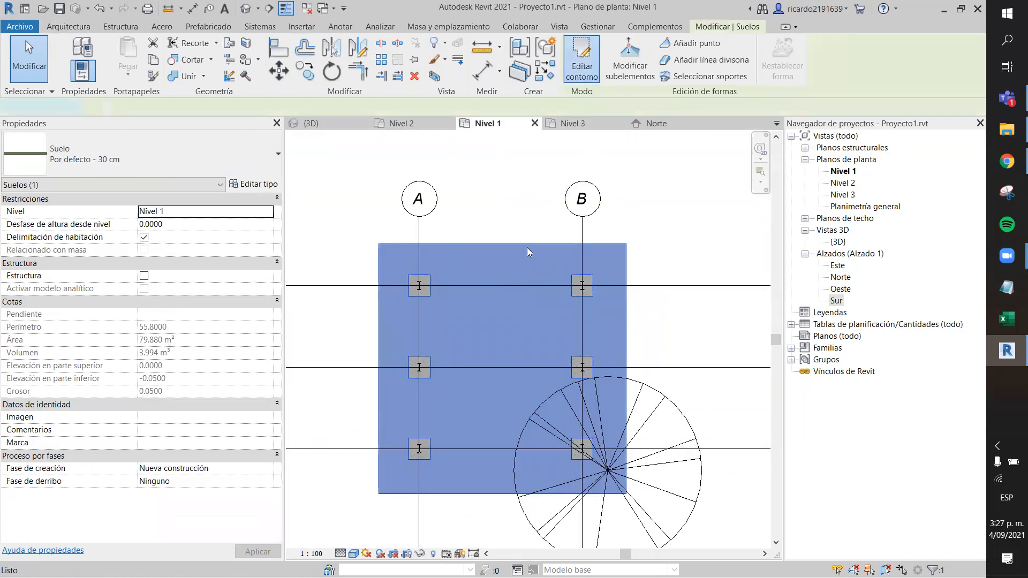
Step: Stretch the floor boundary outward on its north side, about 5.7 m past the footings on the east and about 7.4 m on the south
click(527, 245)
drag(528, 245, 526, 157)
drag(626, 332, 747, 338)
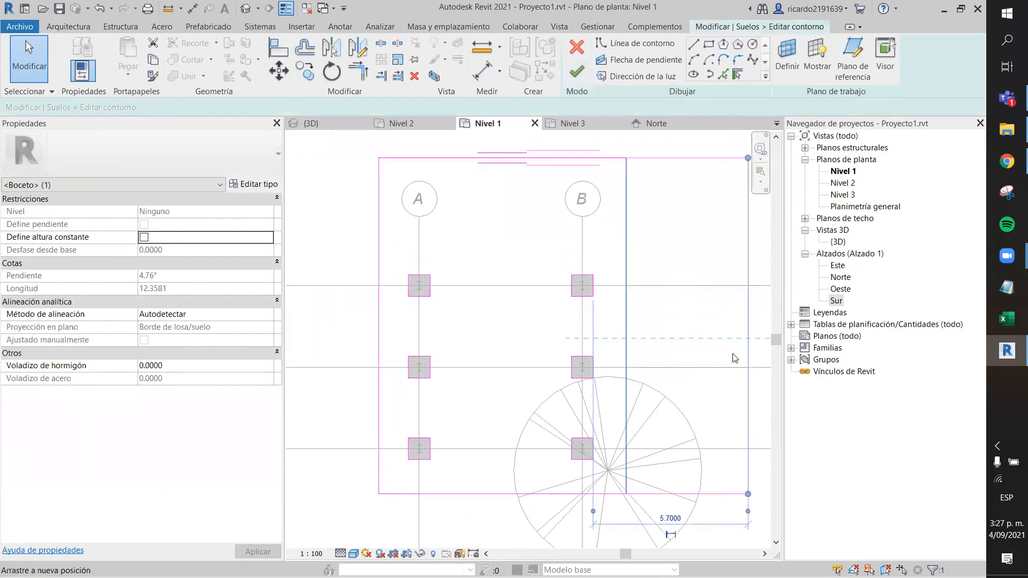
scroll(719, 355, down, 2)
click(728, 434)
drag(728, 434, 735, 528)
Step: Move the floor boundary's east edge further outward and finish the boundary edit
scroll(714, 435, down, 2)
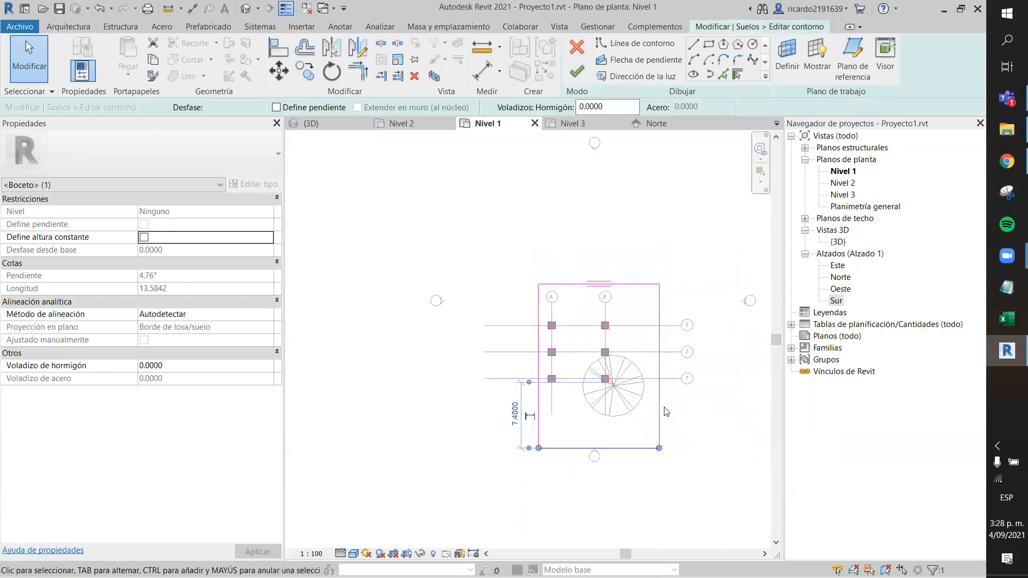
click(659, 408)
drag(659, 408, 694, 410)
click(732, 422)
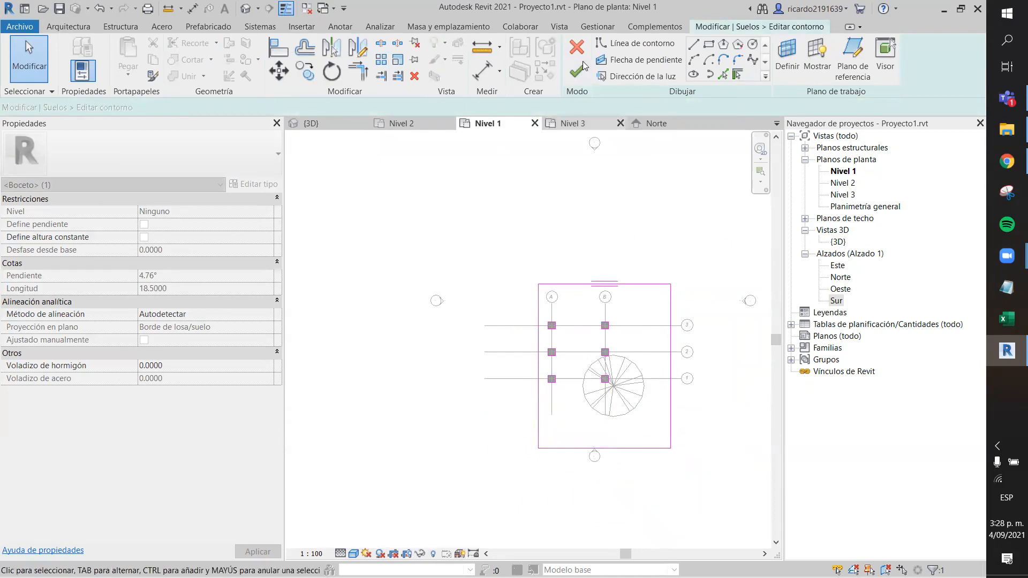
click(576, 71)
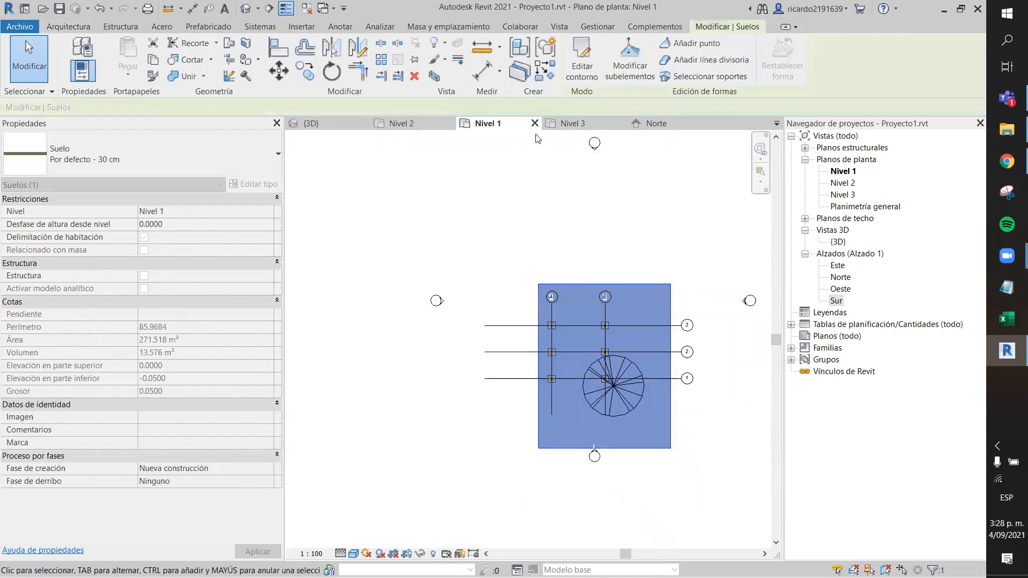
Step: In the 3D view, move the autumn tree away from the roofed structure onto the enlarged part of the grass floor
click(310, 124)
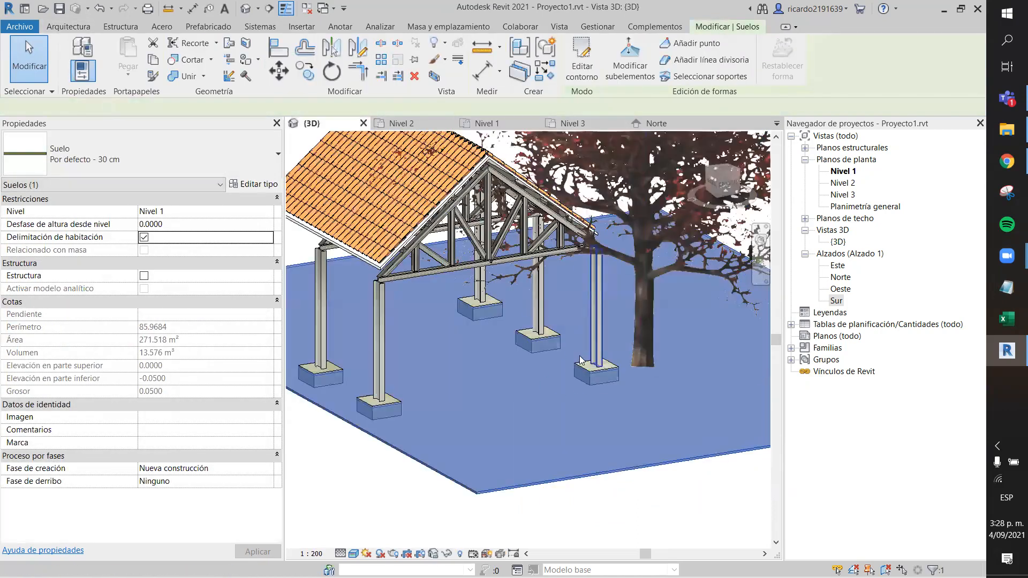
scroll(639, 339, down, 2)
click(686, 483)
middle_drag(658, 475, 602, 471)
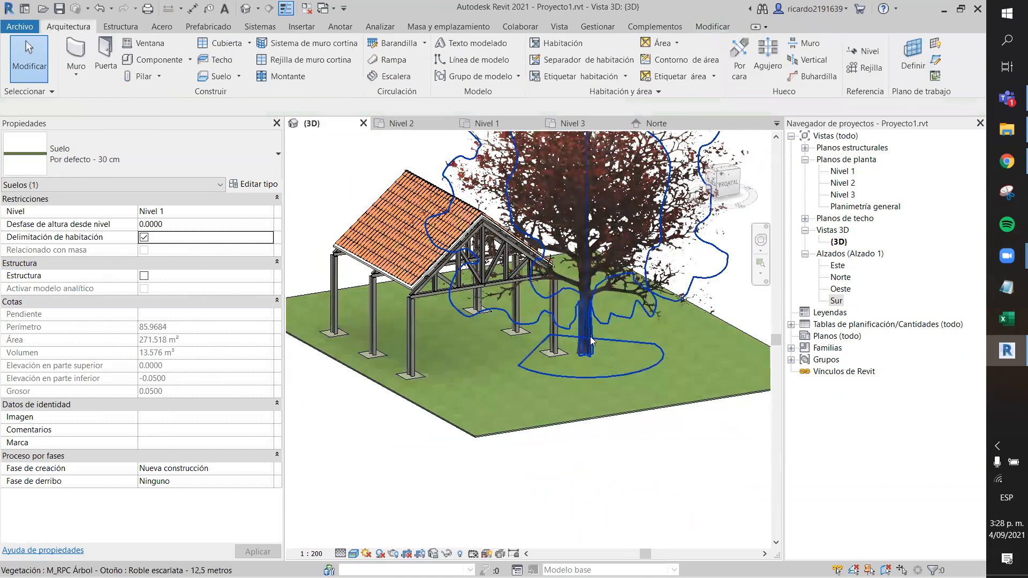
click(589, 342)
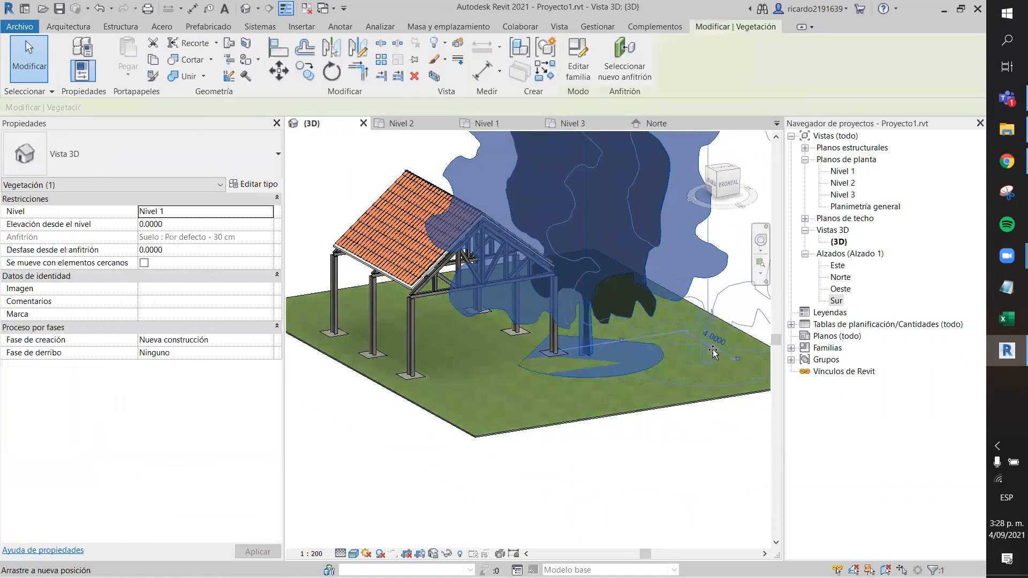
click(656, 457)
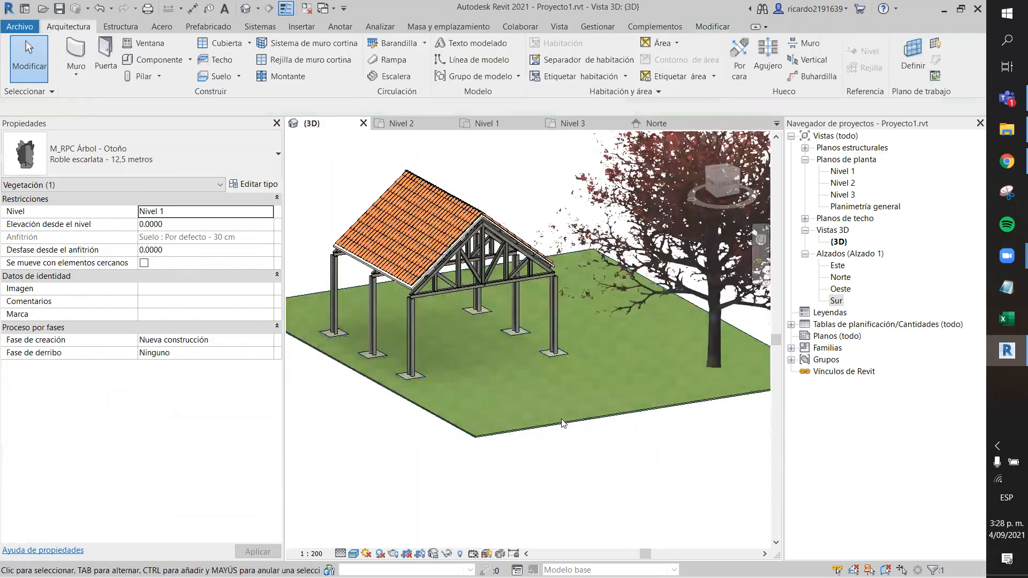
scroll(662, 447, down, 2)
shift+middle_drag(633, 466, 673, 477)
scroll(620, 436, up, 5)
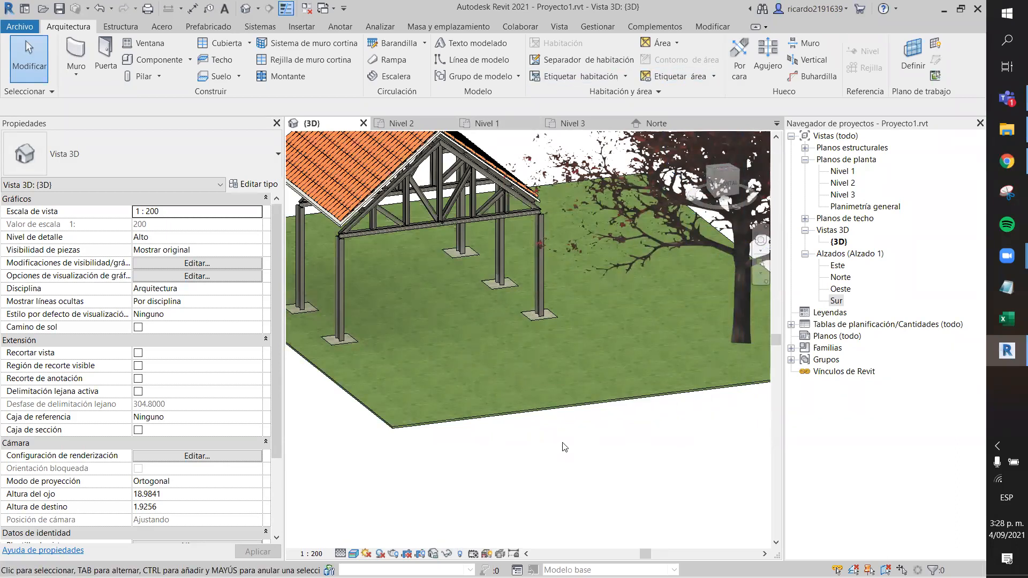
Step: Switch to Chrome and search Google Images for "siillas de parque revit"
click(1007, 161)
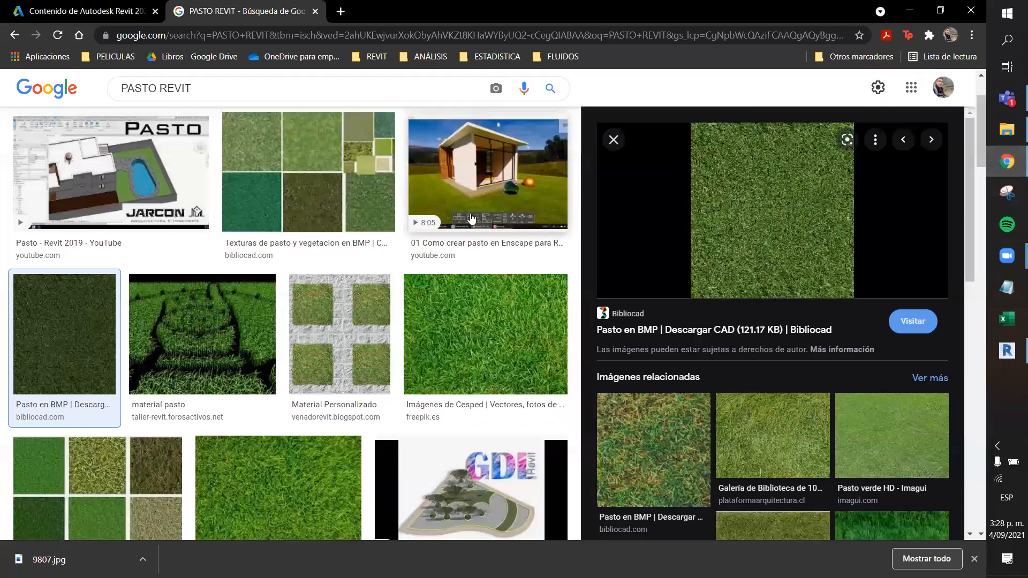
triple_click(114, 97)
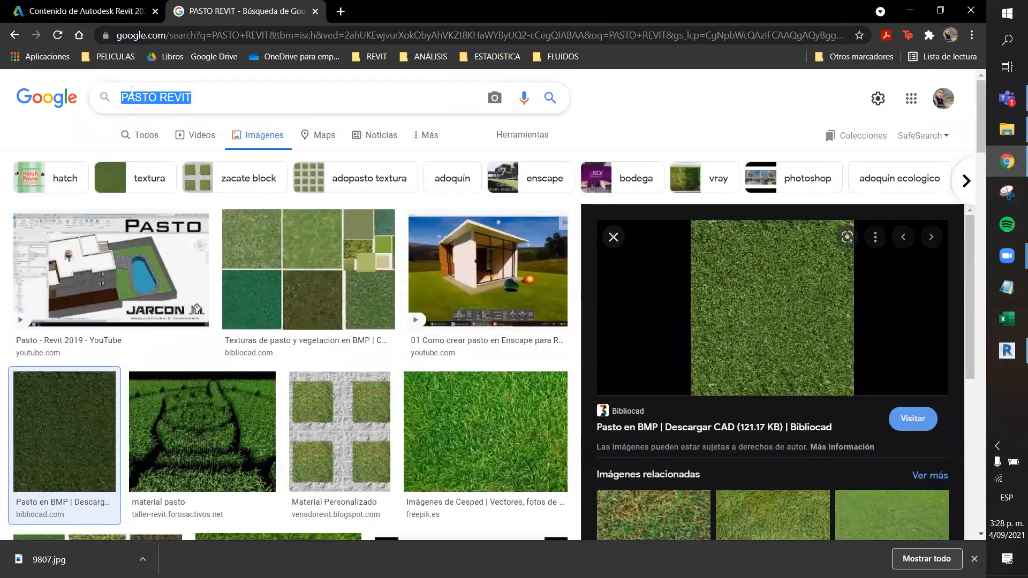
text(si)
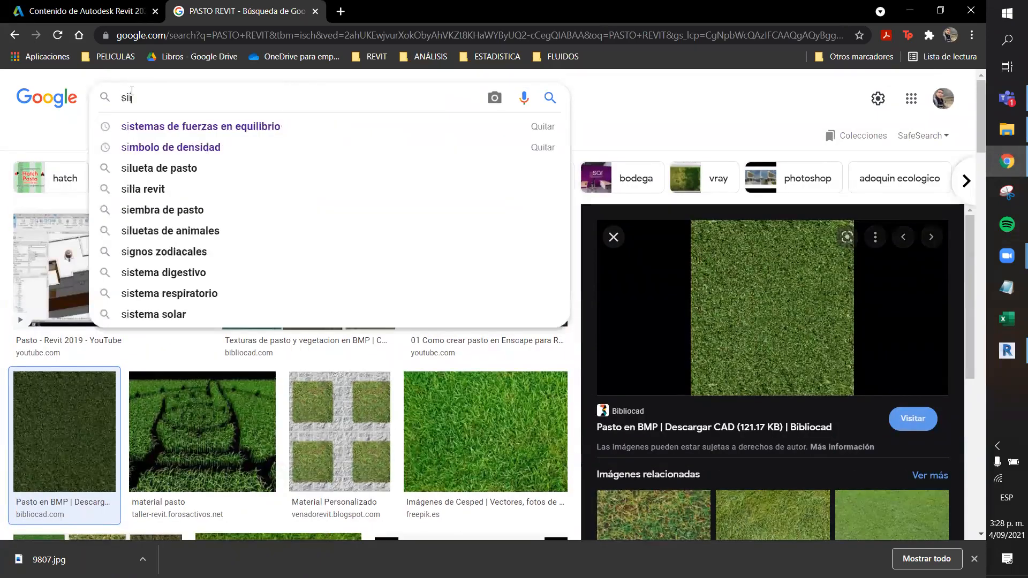
text(illas de parq)
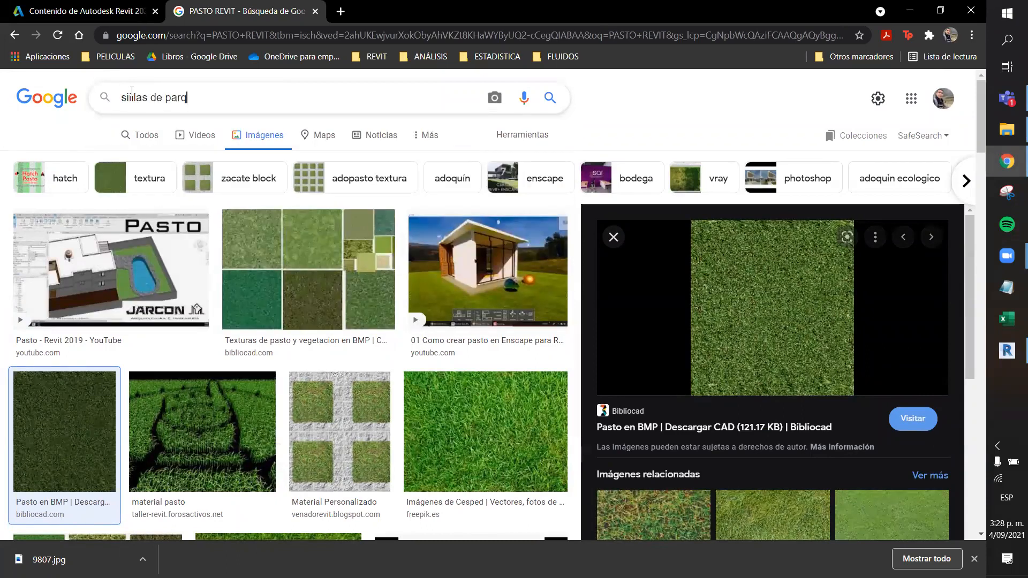
text(ue revit)
key(Return)
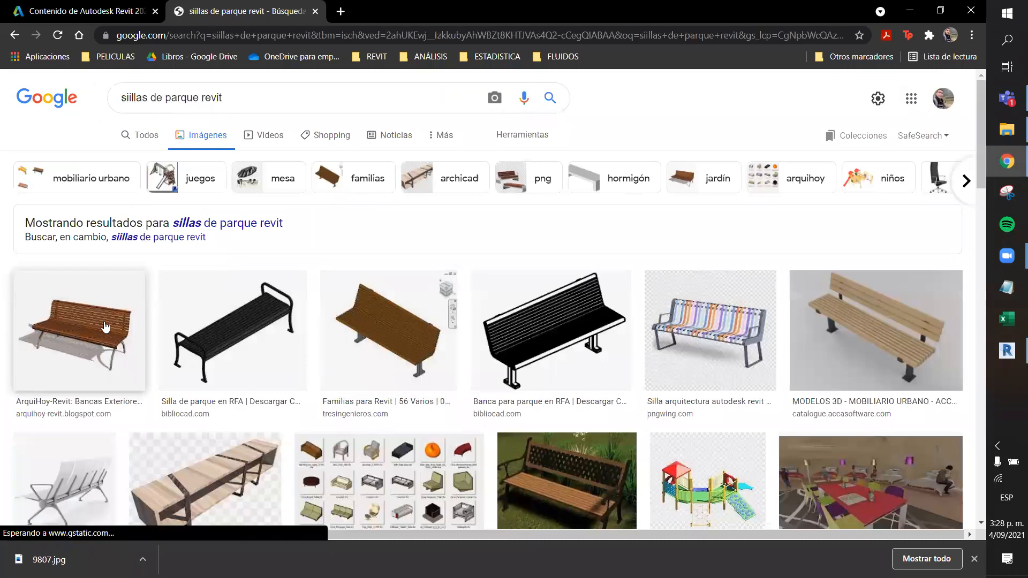
Step: Review the ArquiHoy-Revit "Bancas Exteriores (RFA)" page from the image results, then close it
click(105, 327)
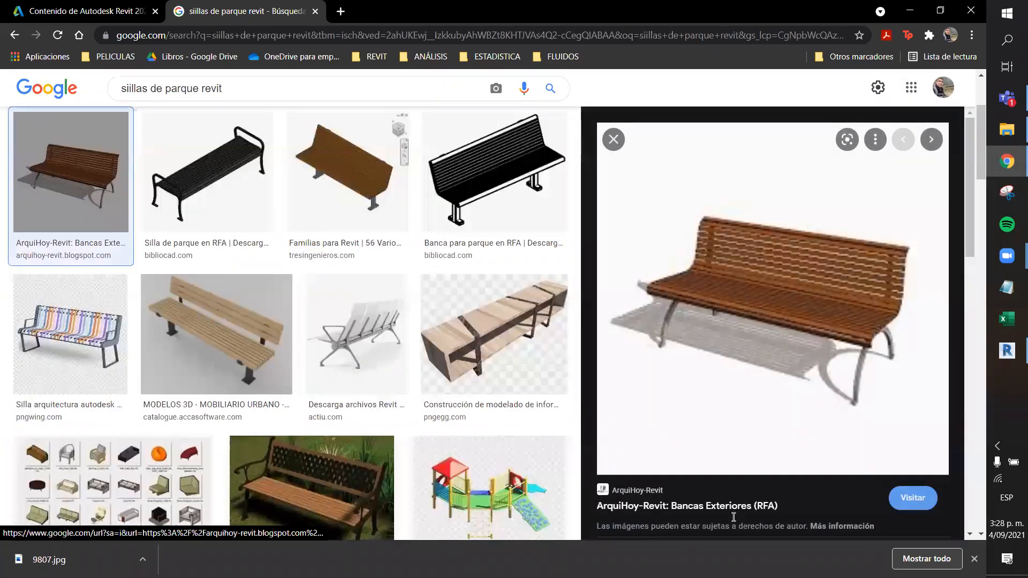
right_click(715, 489)
click(909, 365)
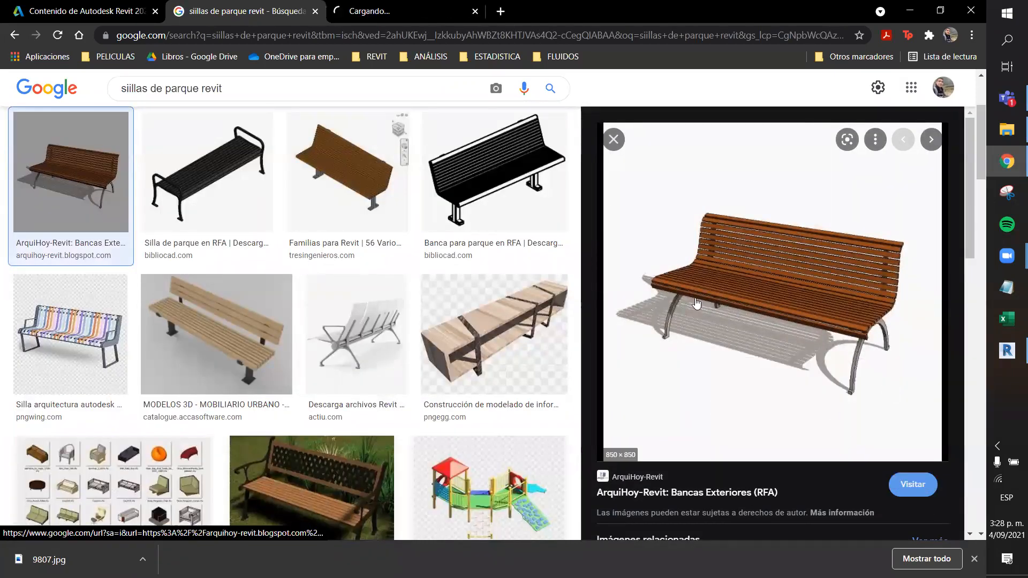
click(385, 11)
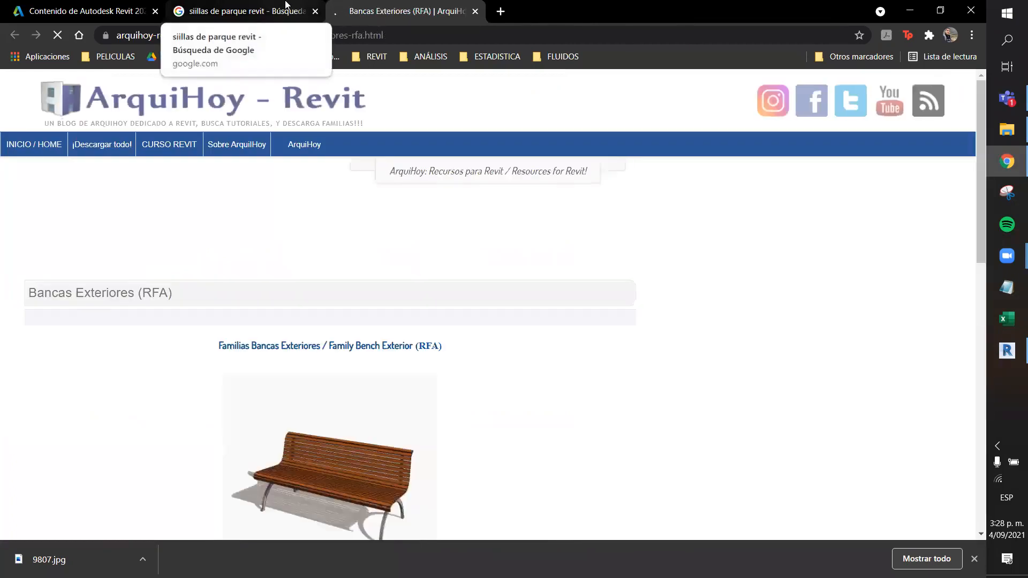
scroll(502, 306, down, 5)
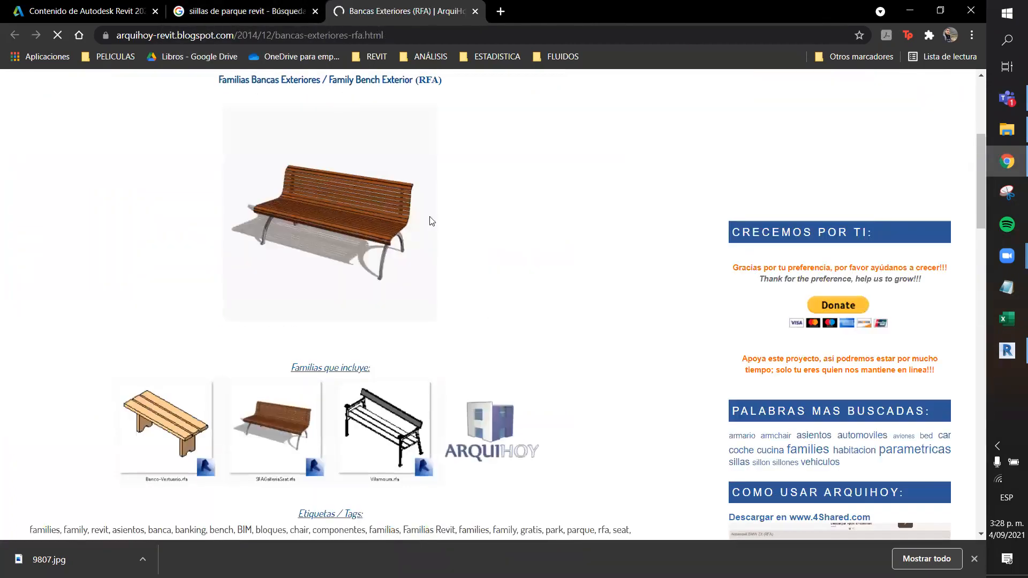
scroll(432, 220, down, 4)
click(244, 11)
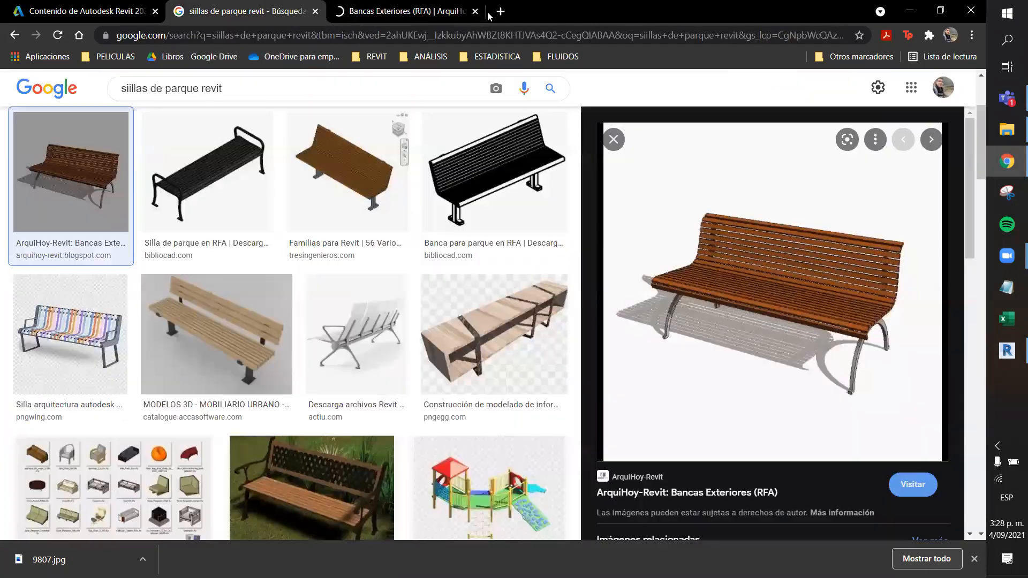
middle_click(427, 14)
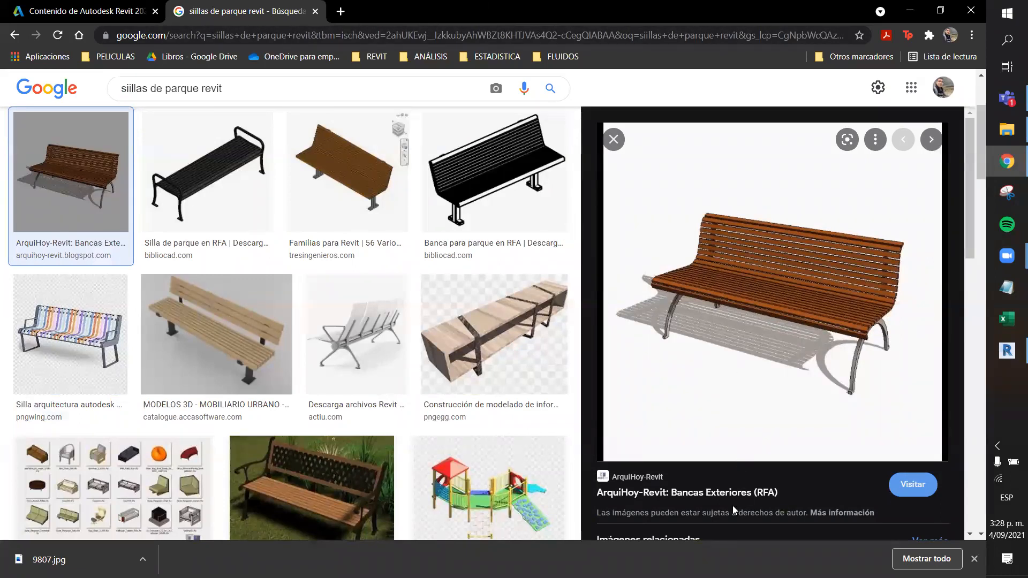
Step: Open the bimobject website in a new browser tab and log in to the account
click(341, 12)
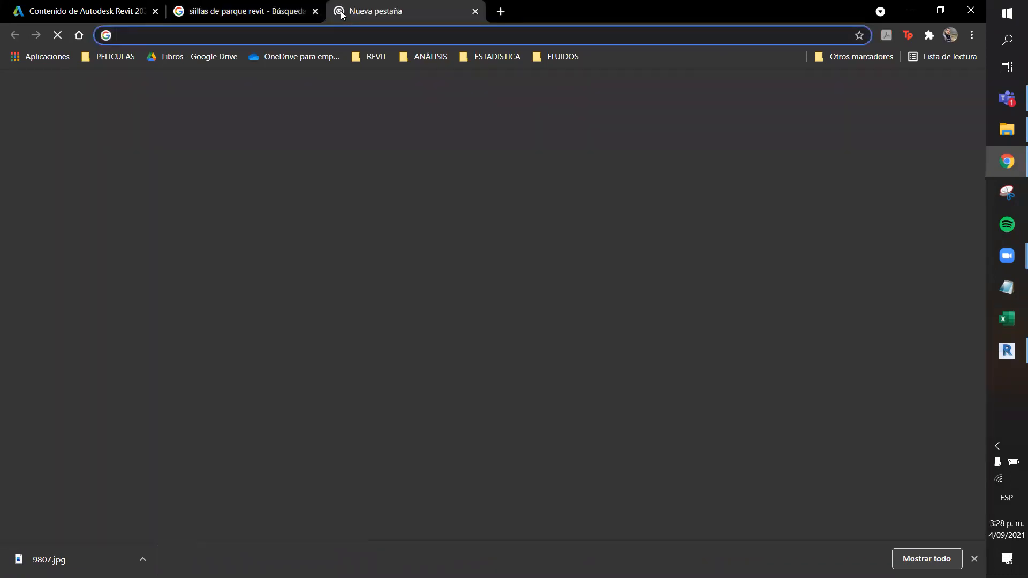
text(bim)
key(Return)
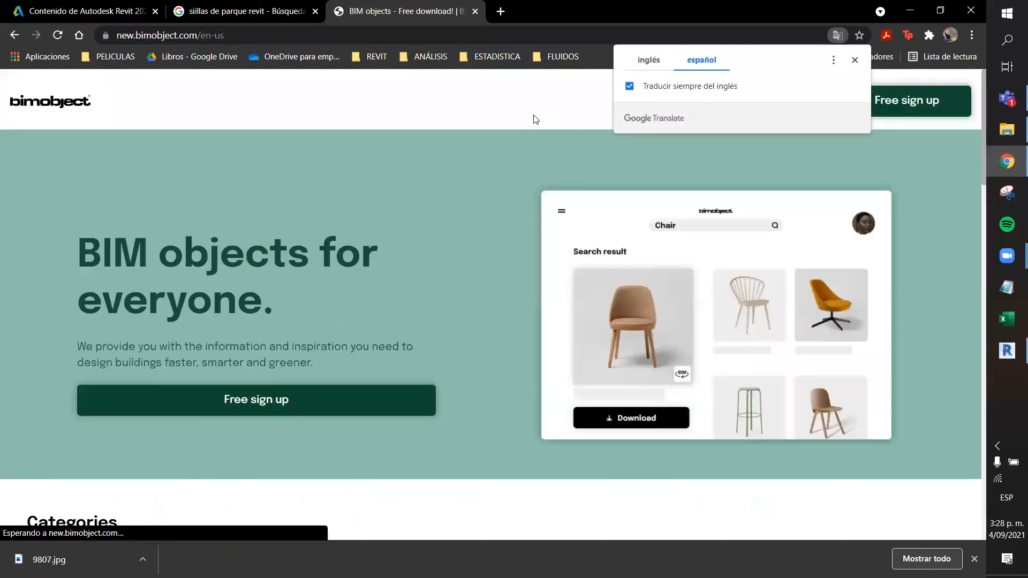
click(535, 119)
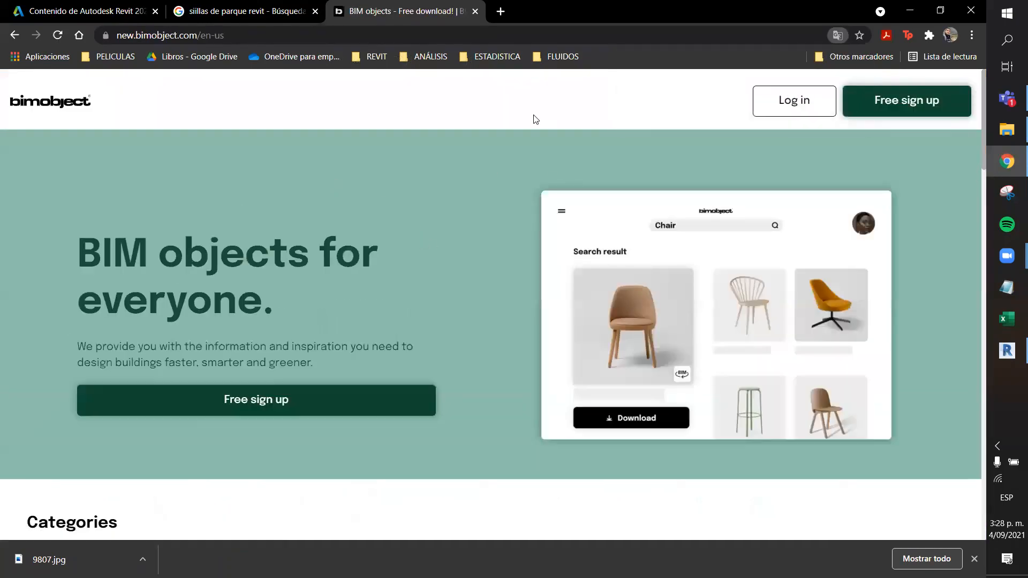
click(778, 107)
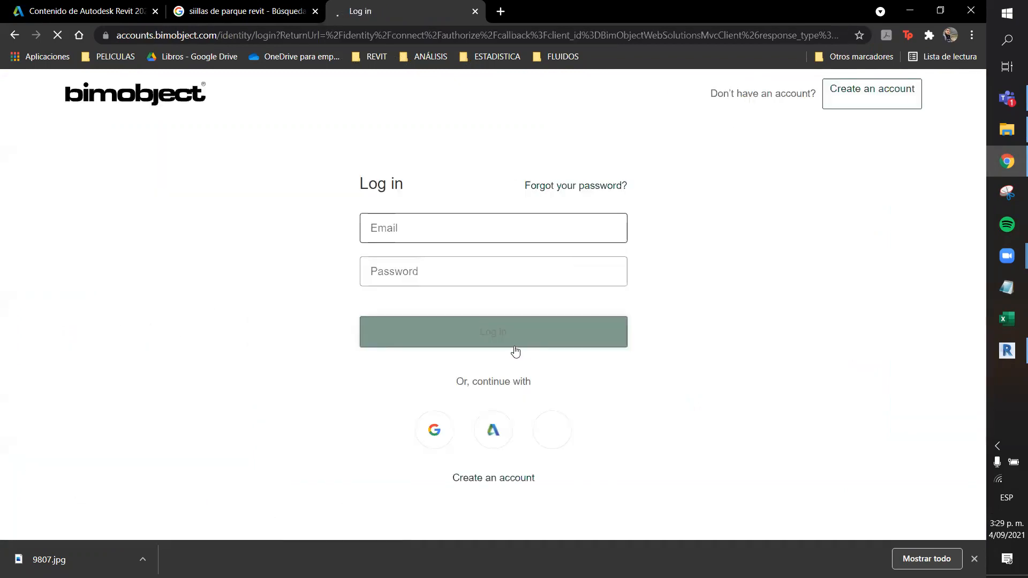
click(494, 329)
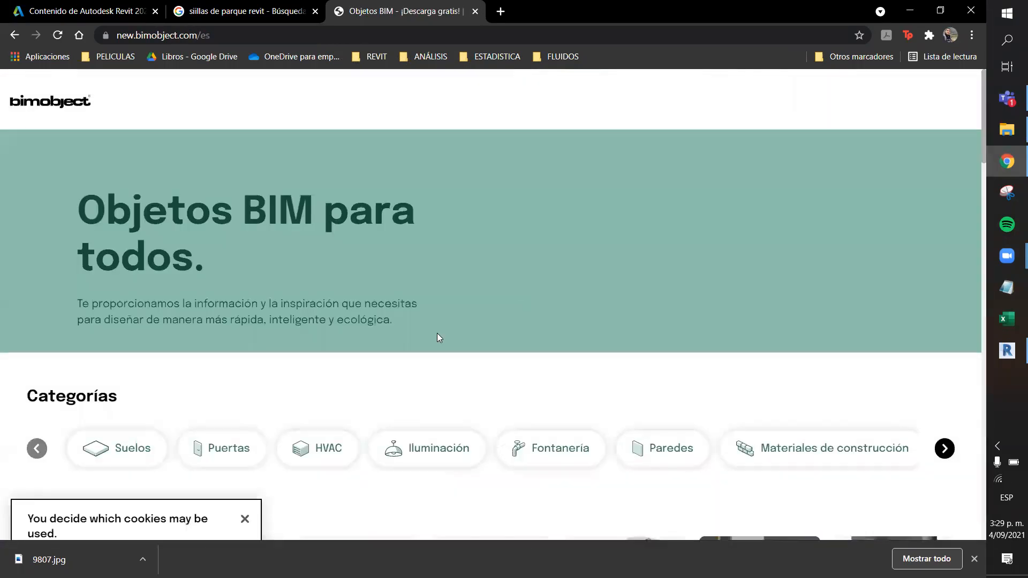
Step: Dismiss the cookie notice and search the bimobject catalogue for "bancas"
scroll(541, 275, down, 6)
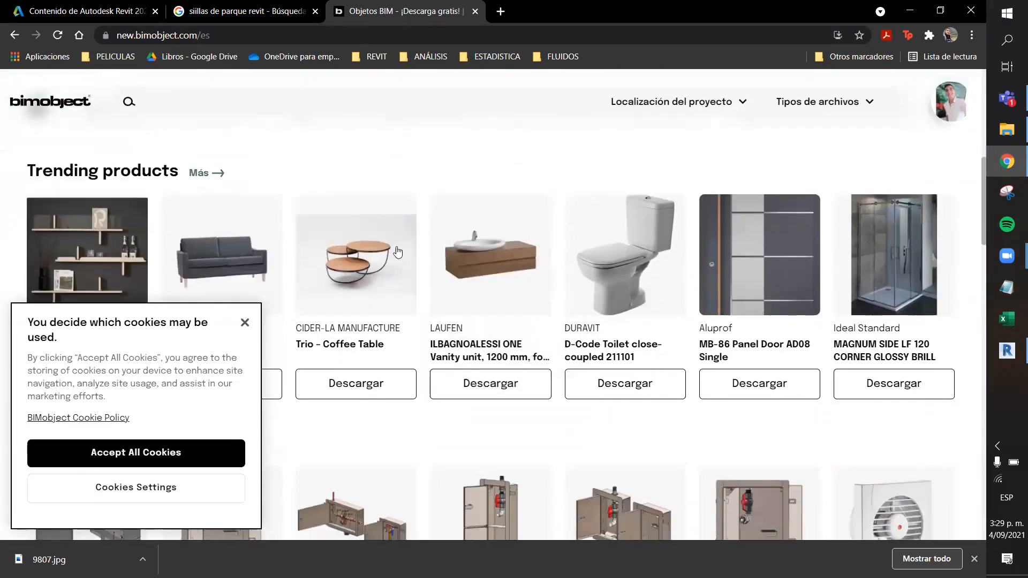
scroll(400, 142, down, 3)
click(245, 322)
scroll(422, 303, up, 10)
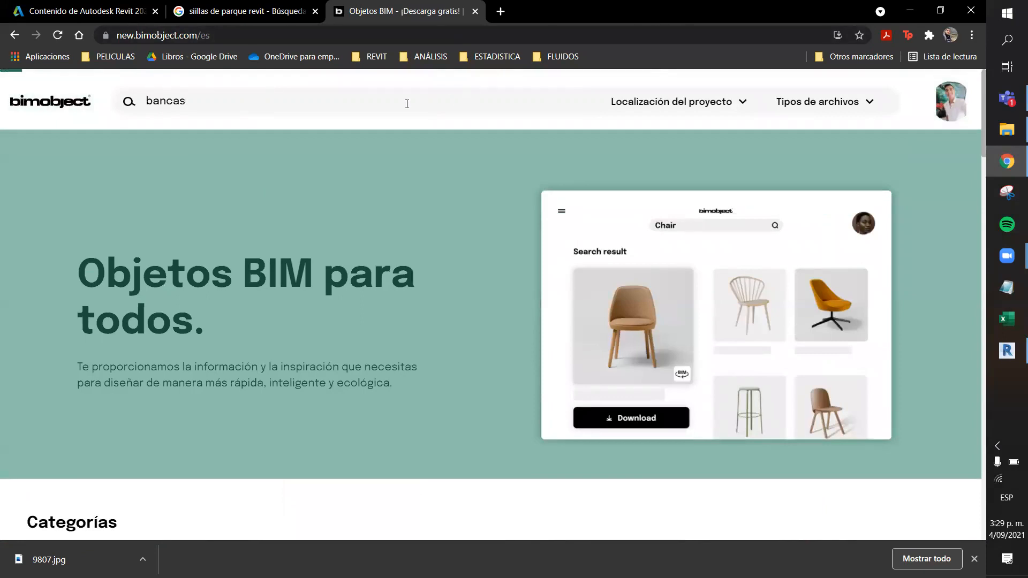
key(Return)
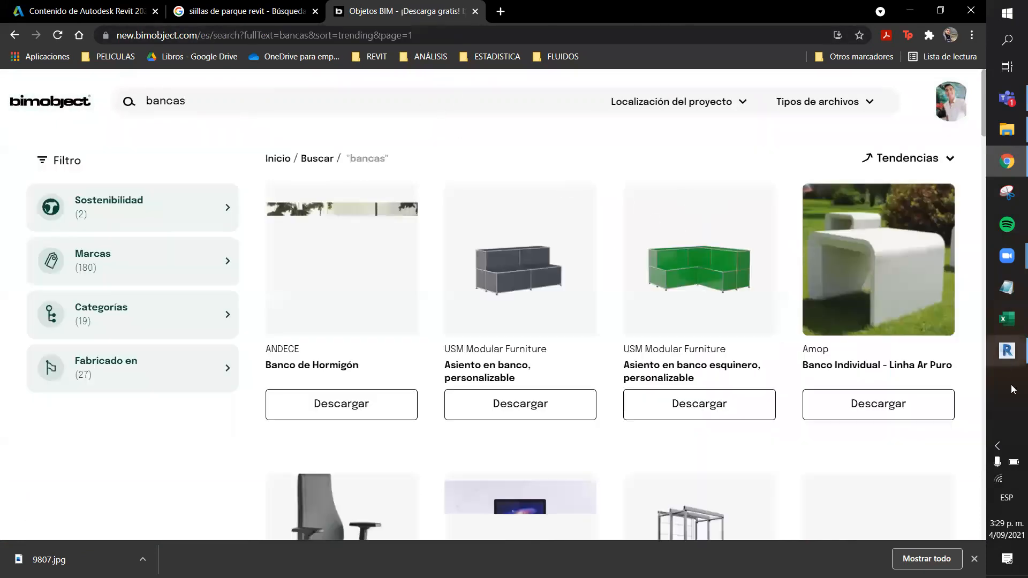
Step: Open ANDECE's "Banco de Hormigón" product and save its Revit family file to the Escritorio folder under the suggested name
scroll(395, 267, down, 2)
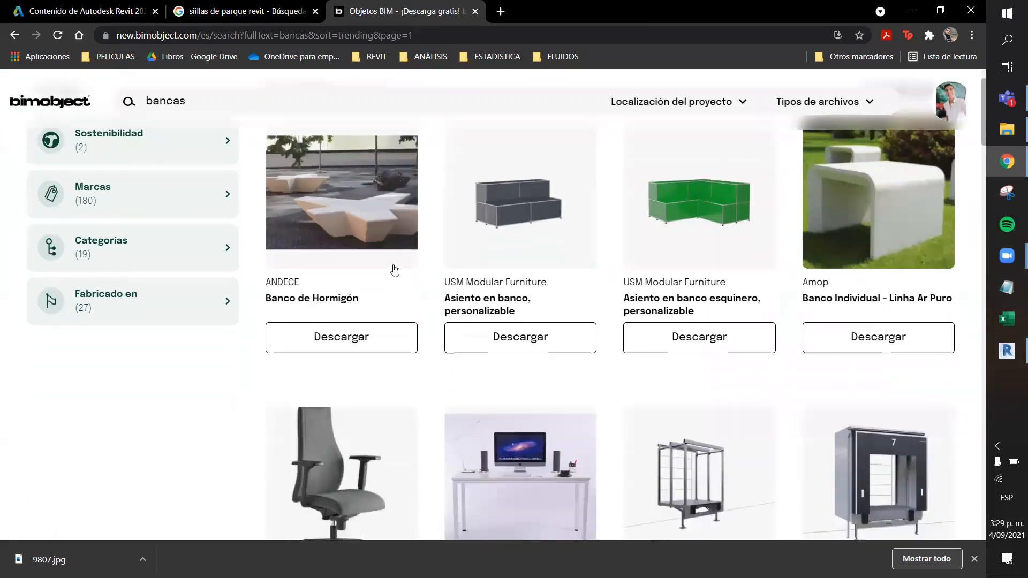
scroll(366, 219, up, 2)
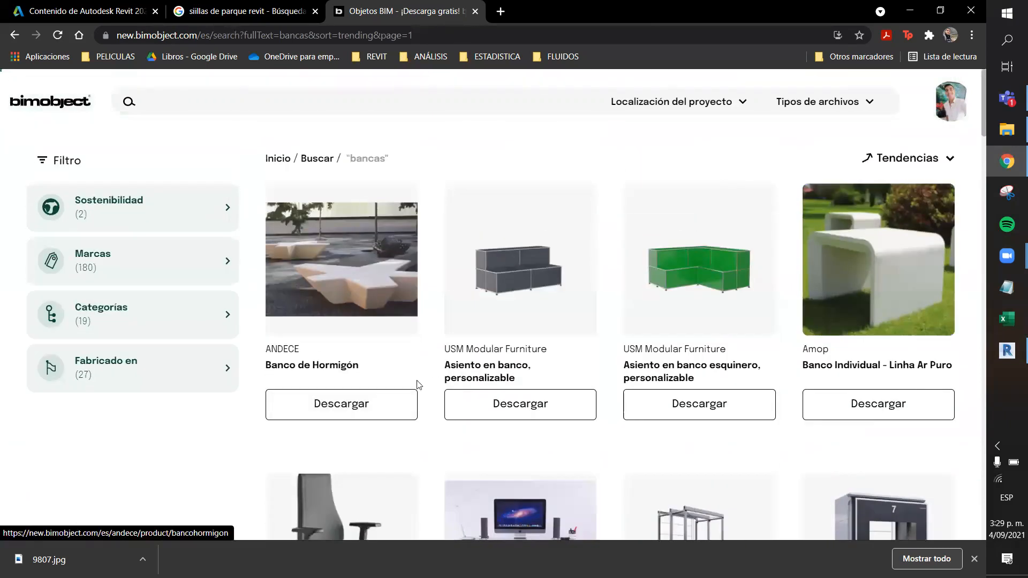
click(417, 334)
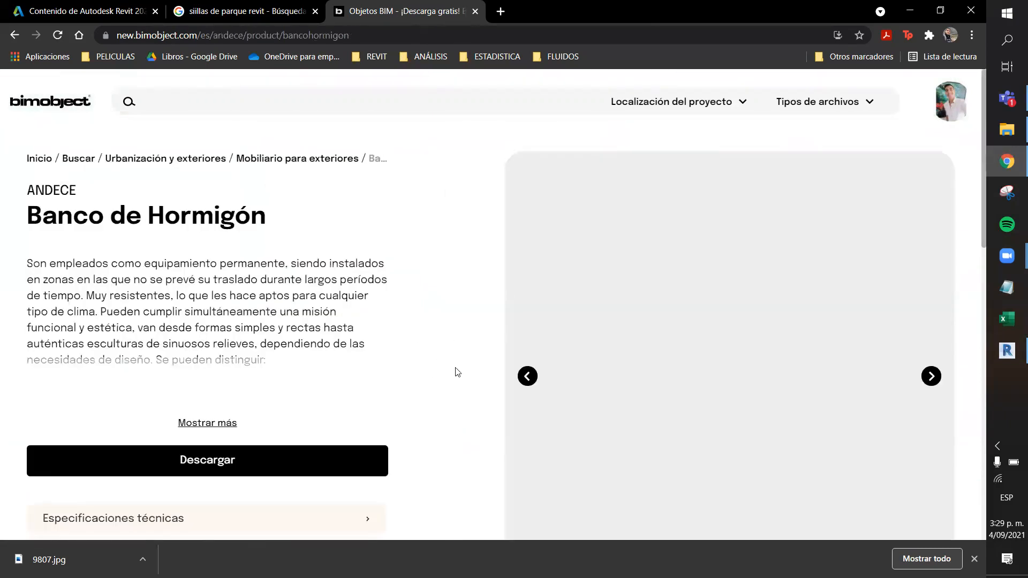
scroll(445, 342, down, 2)
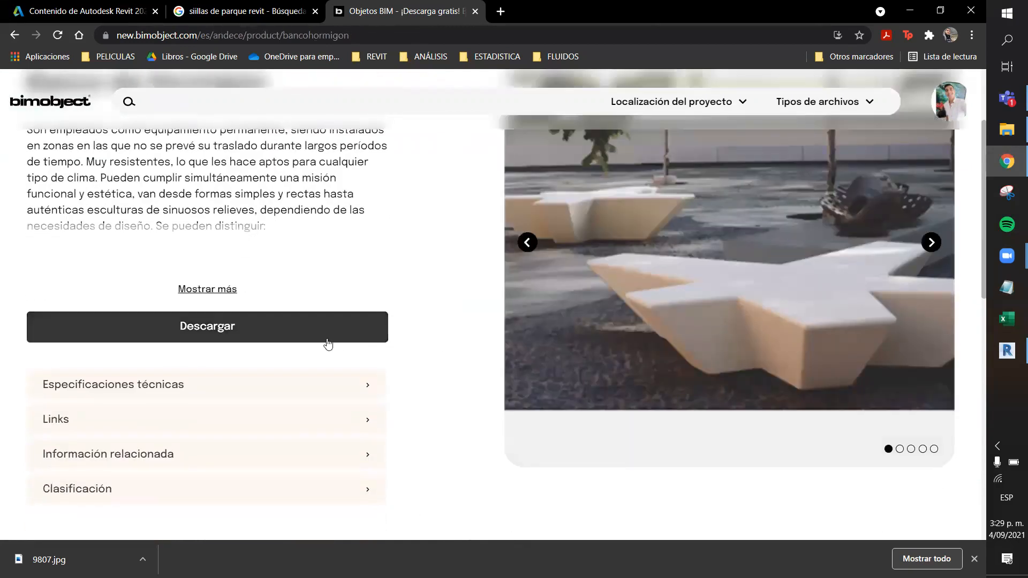
click(328, 341)
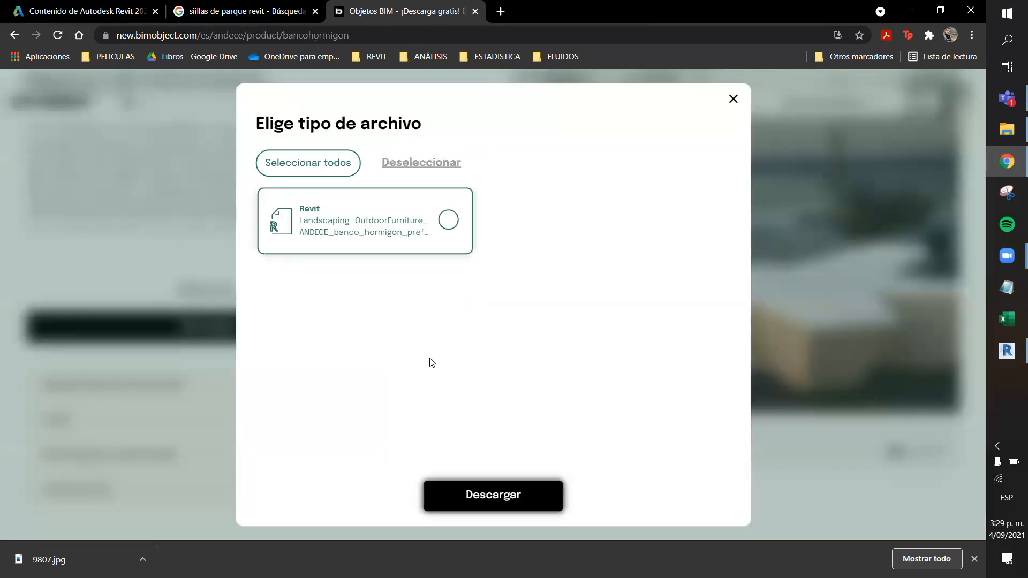
click(455, 227)
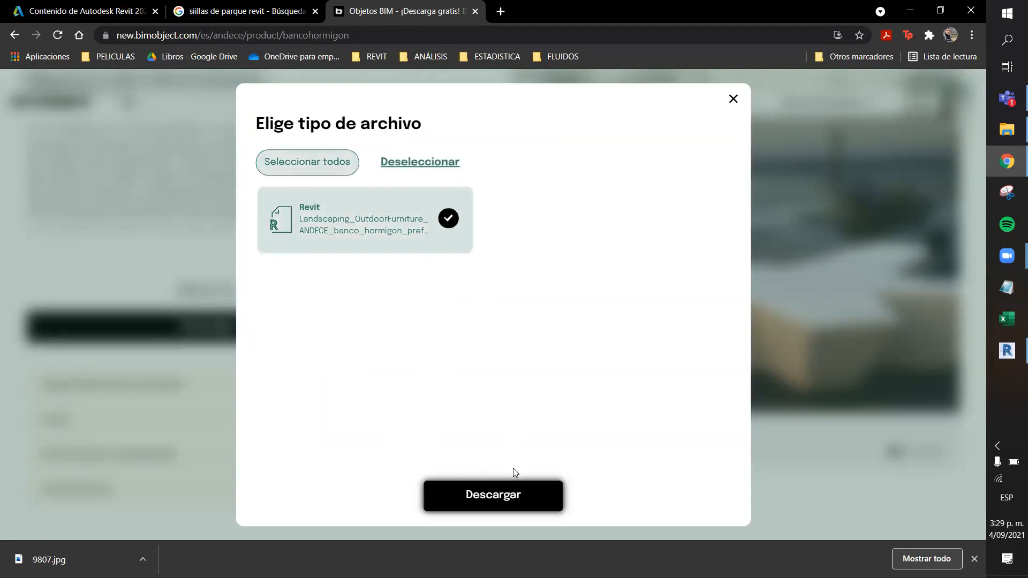
click(529, 496)
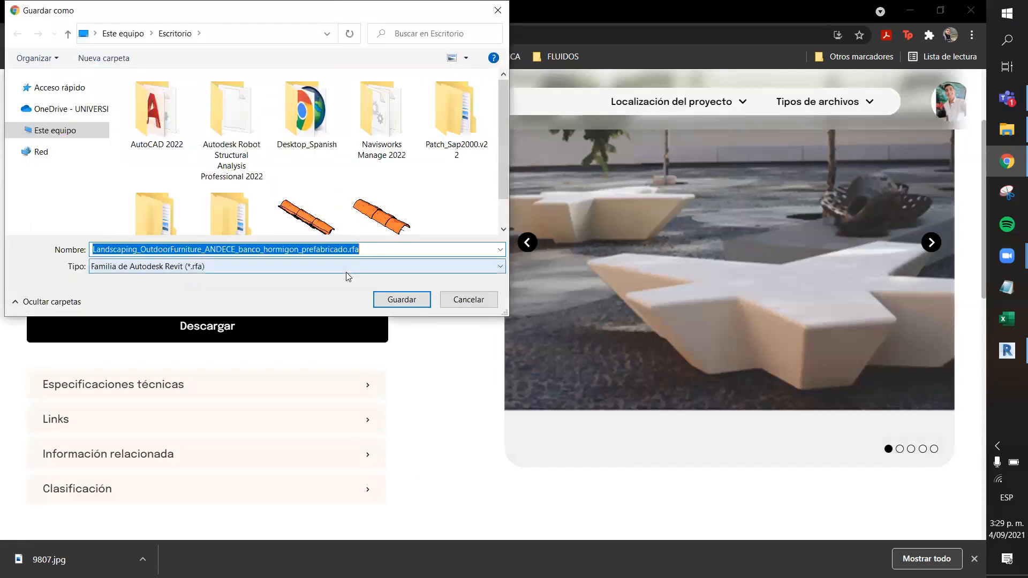
scroll(296, 204, down, 1)
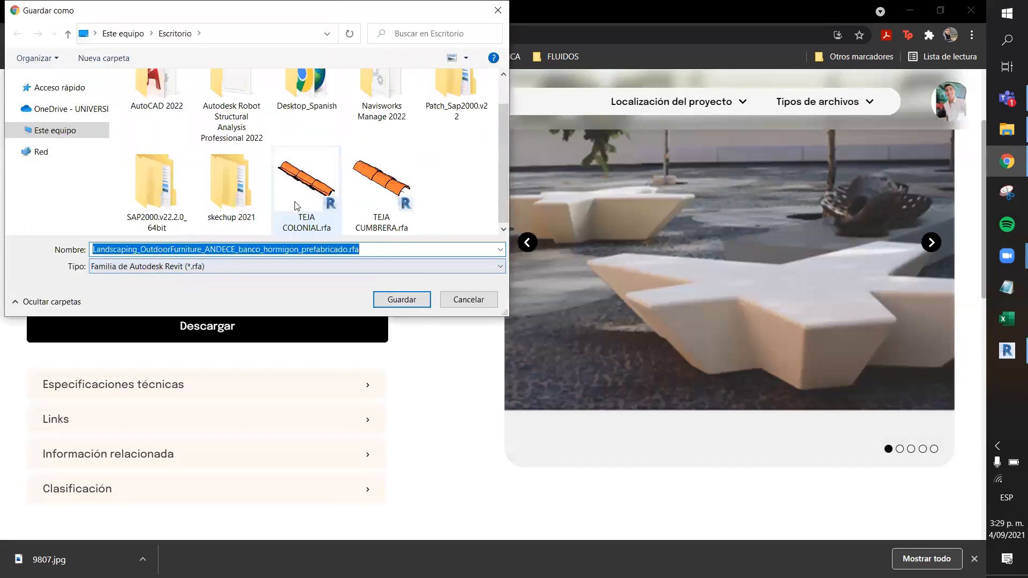
click(408, 297)
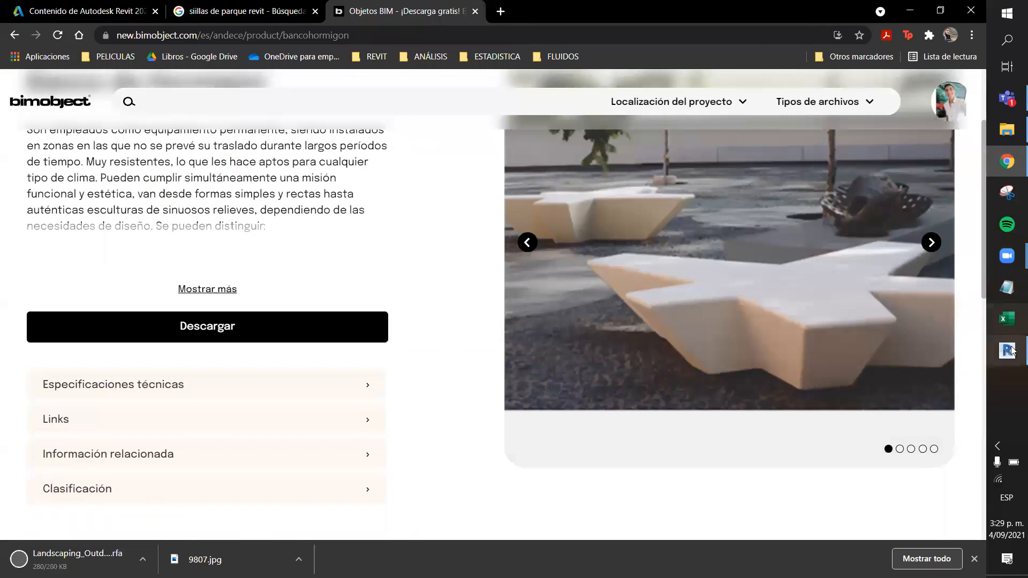
Step: Switch to Revit and load the family Landscaping_OutdoorFurniture_ANDECE_banco_hormigon_prefabricado.rfa from the Escritorio folder
click(1008, 351)
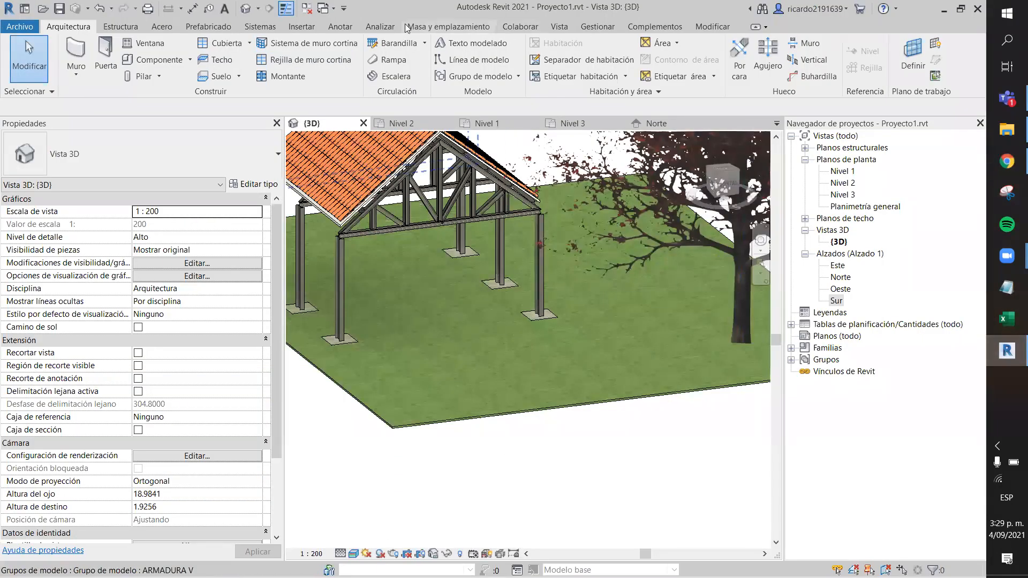
click(315, 25)
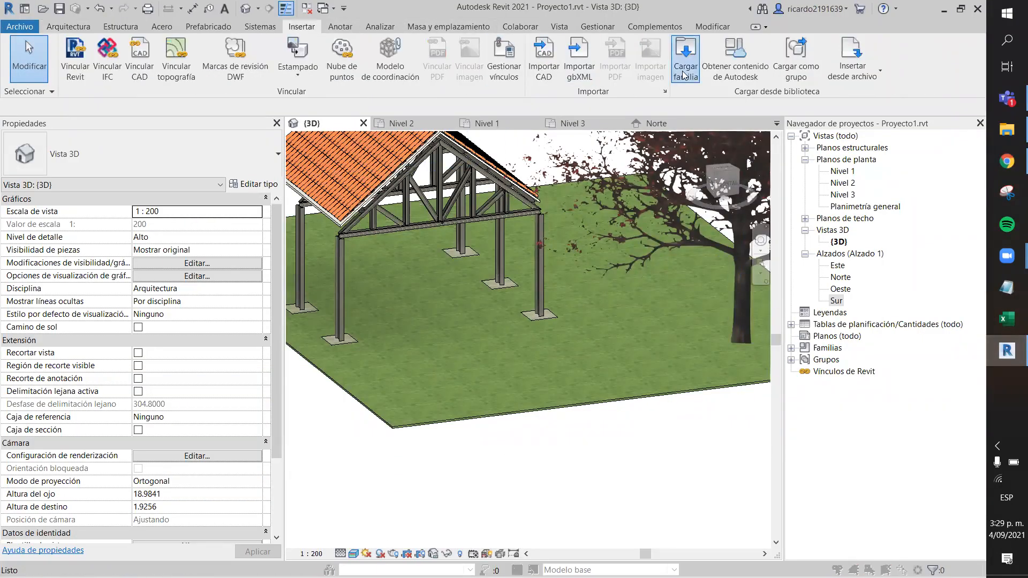
click(683, 75)
click(351, 251)
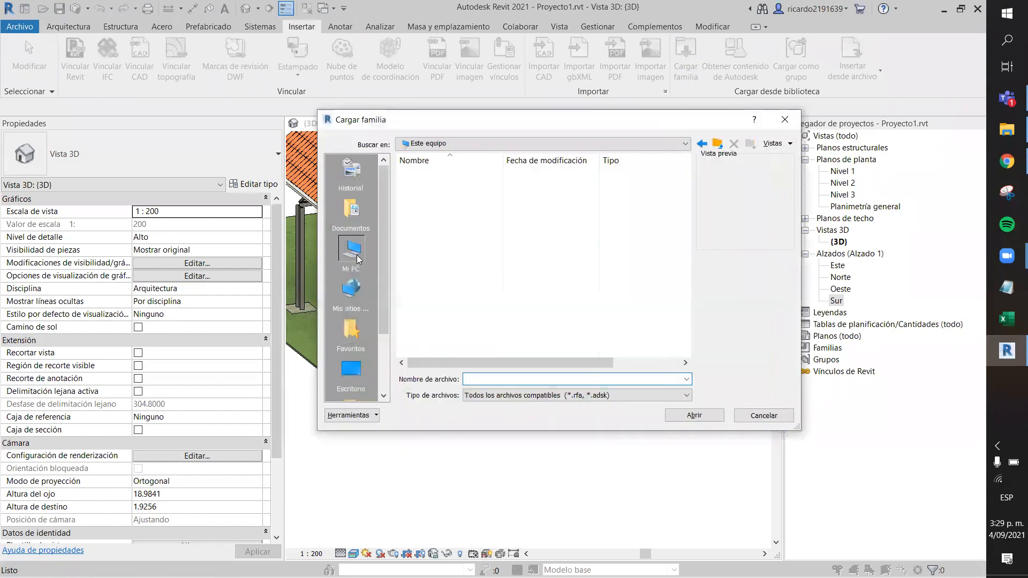
scroll(502, 278, up, 1)
double_click(434, 215)
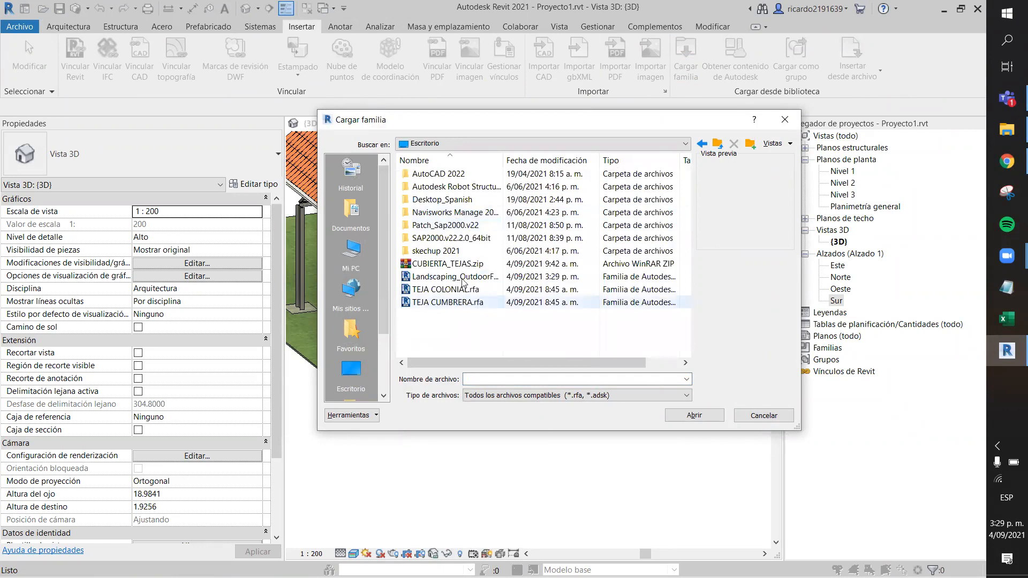
click(580, 276)
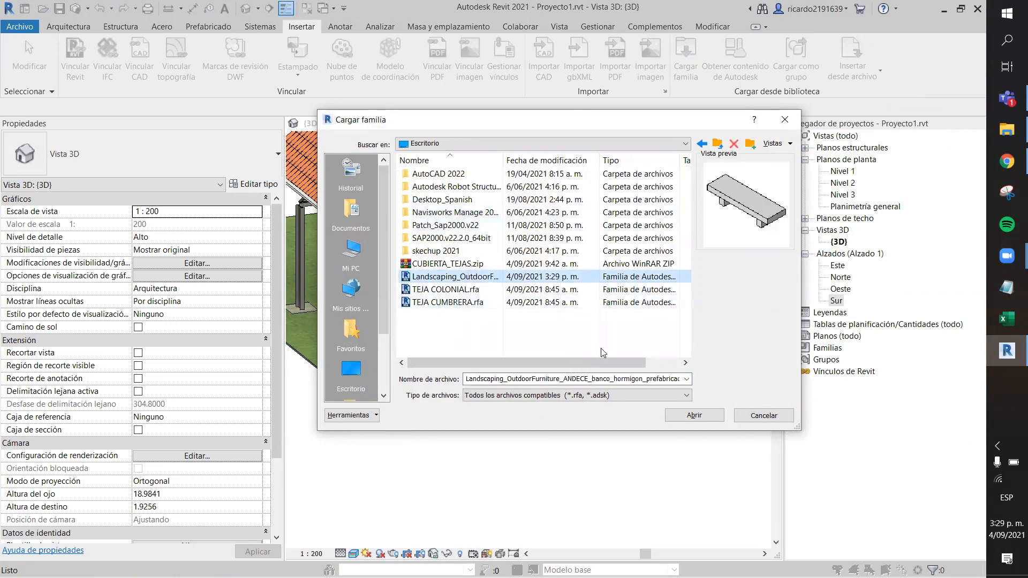
click(694, 416)
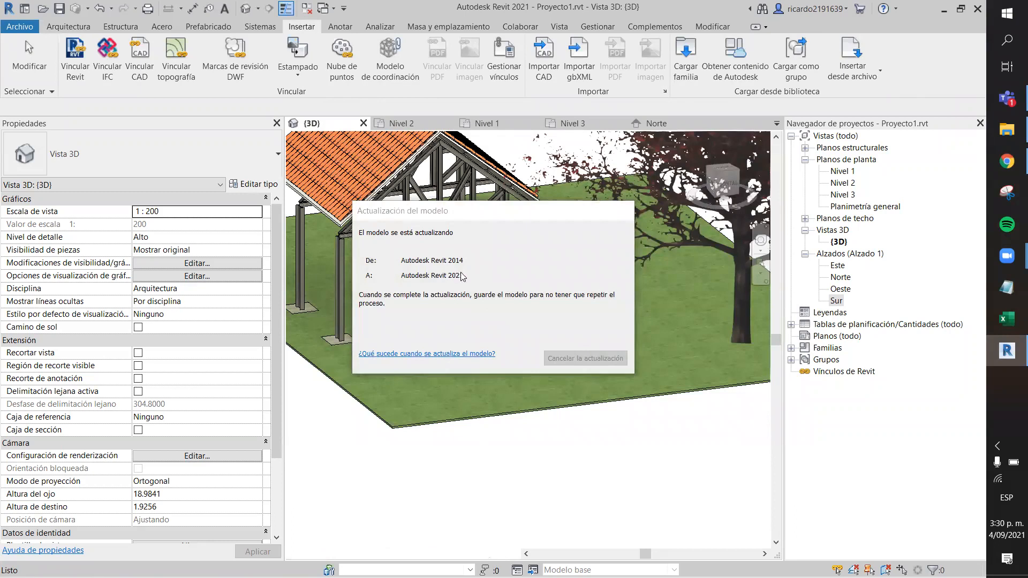
Step: Place a concrete bench component of type "Banco HP - Soportes a Esquina" on Nivel 1, on the grass at the structure's gable end
click(87, 28)
click(138, 61)
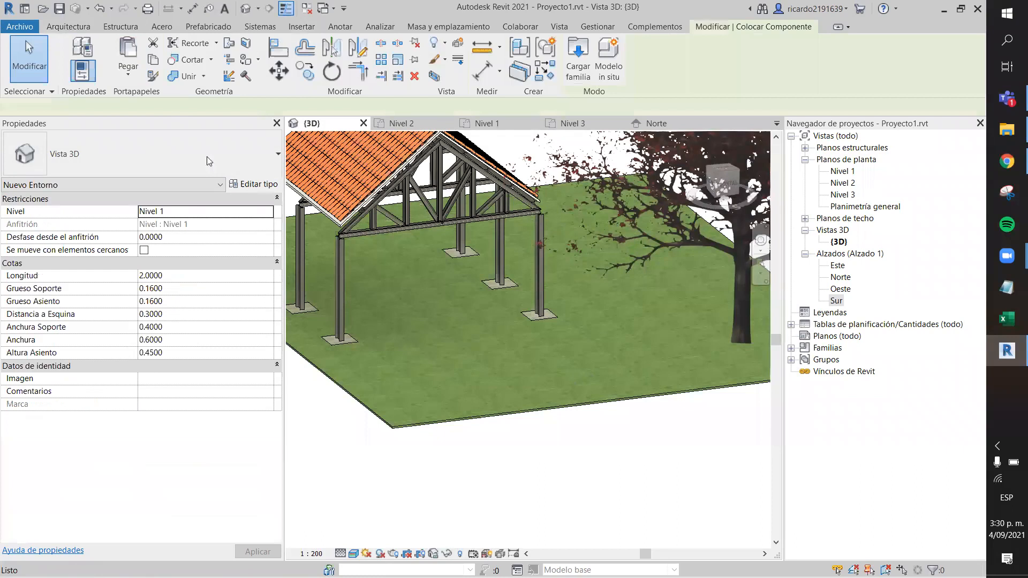
click(256, 160)
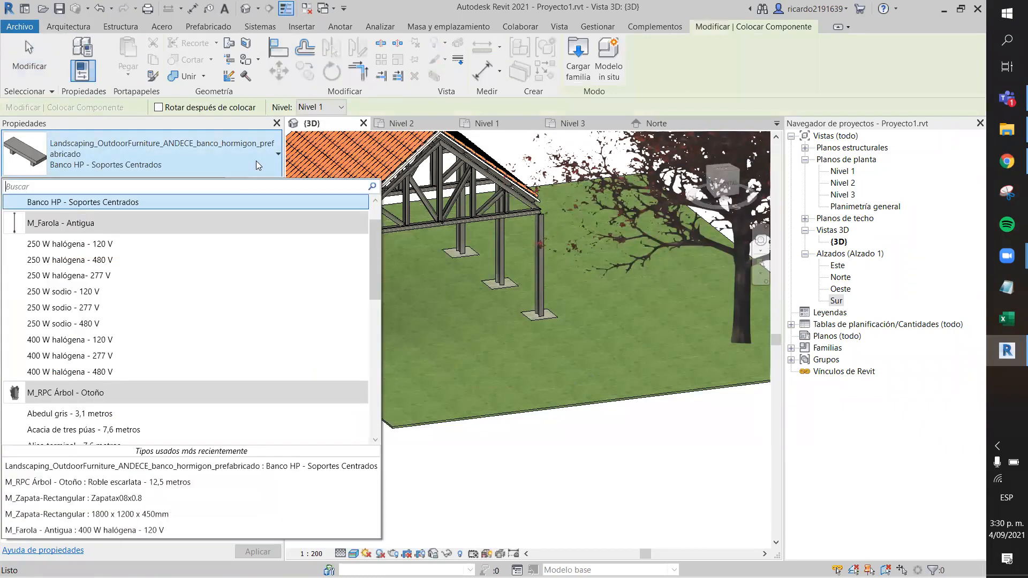
scroll(158, 321, down, 6)
scroll(156, 323, down, 3)
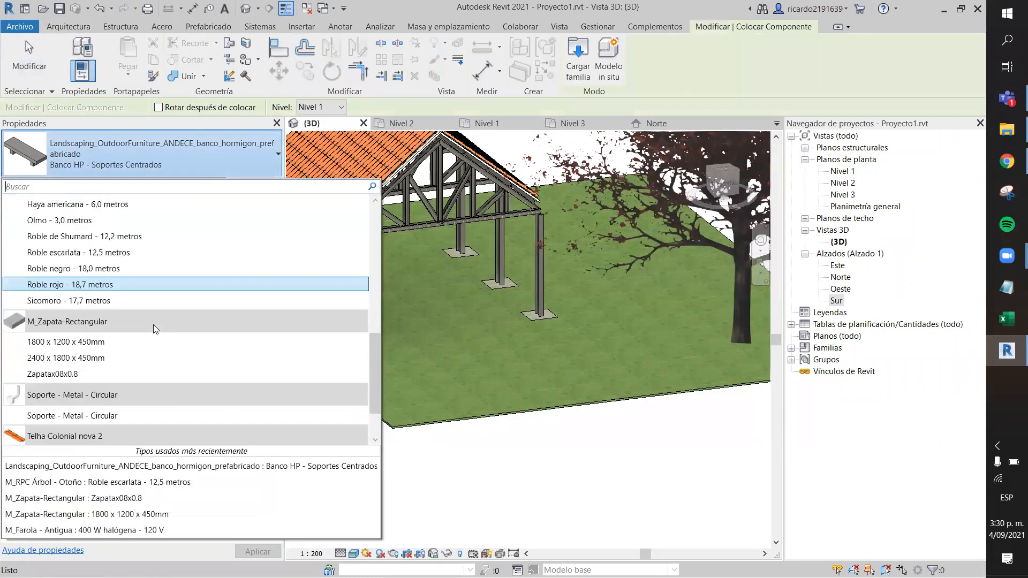
scroll(163, 276, up, 10)
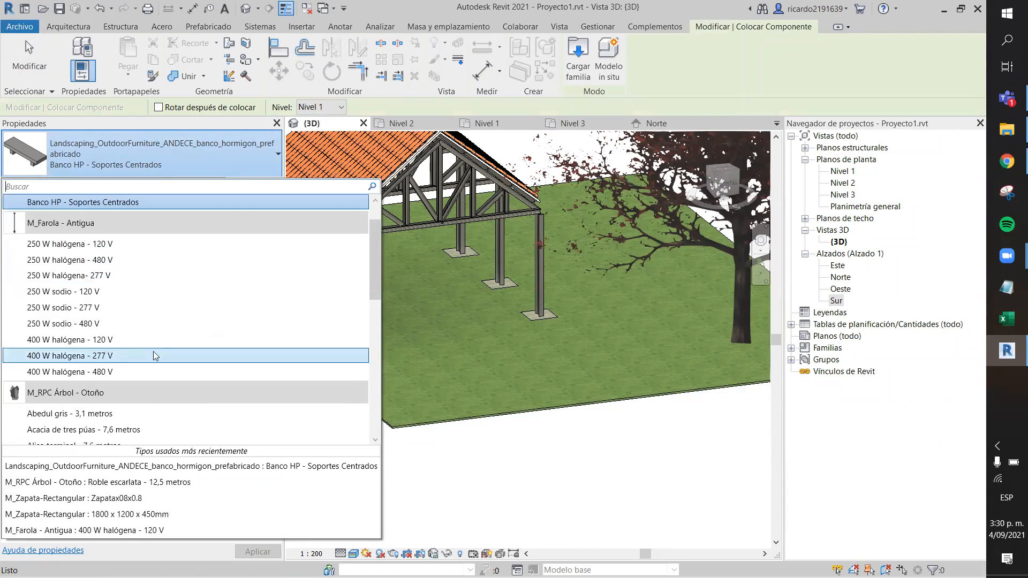
scroll(155, 342, down, 4)
scroll(155, 331, up, 5)
click(145, 228)
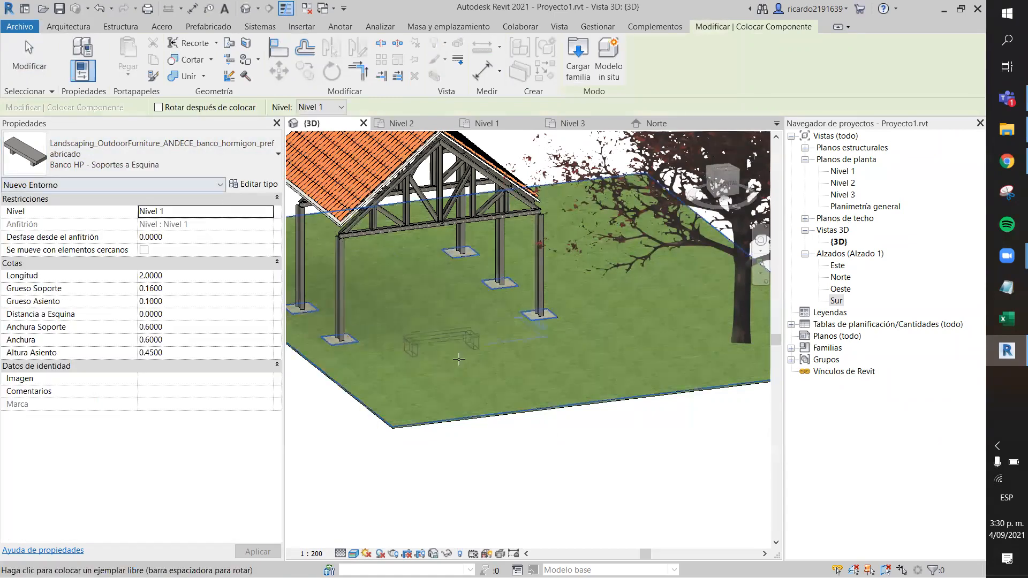
click(519, 363)
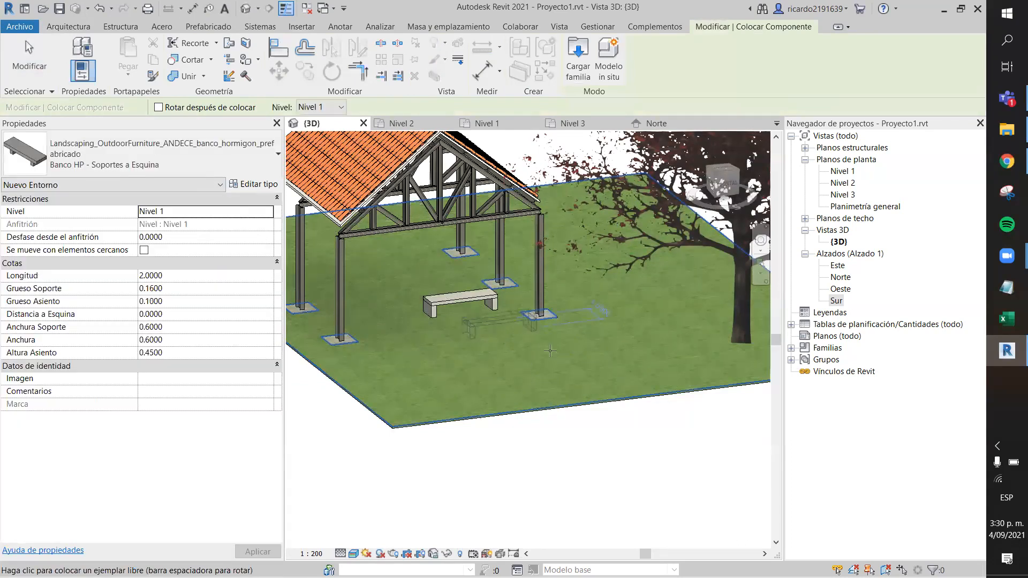
Step: Place two more concrete benches on the grass, one between the structure and the tree and one near the lawn's front edge
click(628, 315)
key(Escape)
key(Escape)
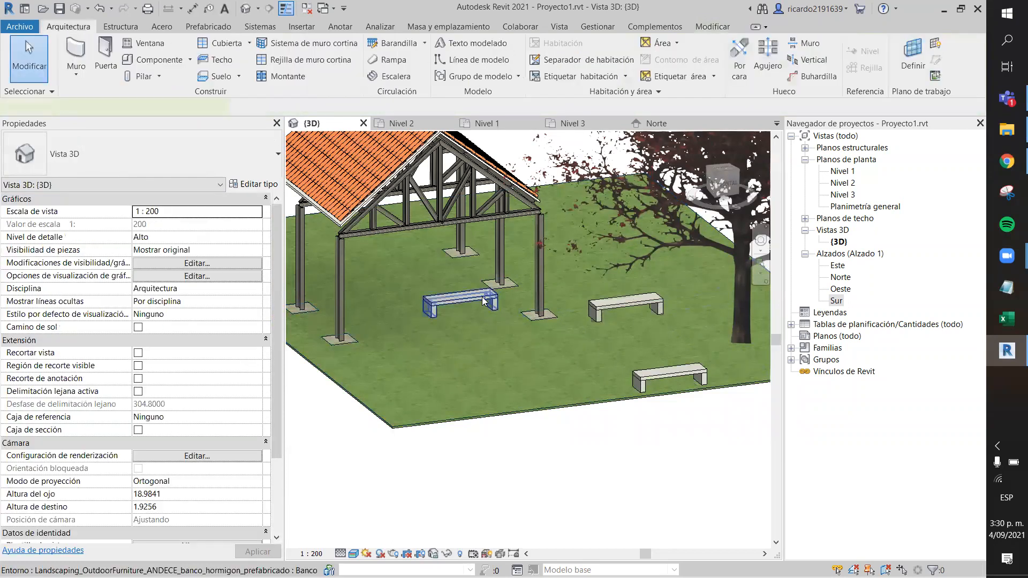
Step: Delete the concrete bench standing at the structure's gable end
click(484, 301)
key(Delete)
scroll(566, 362, up, 2)
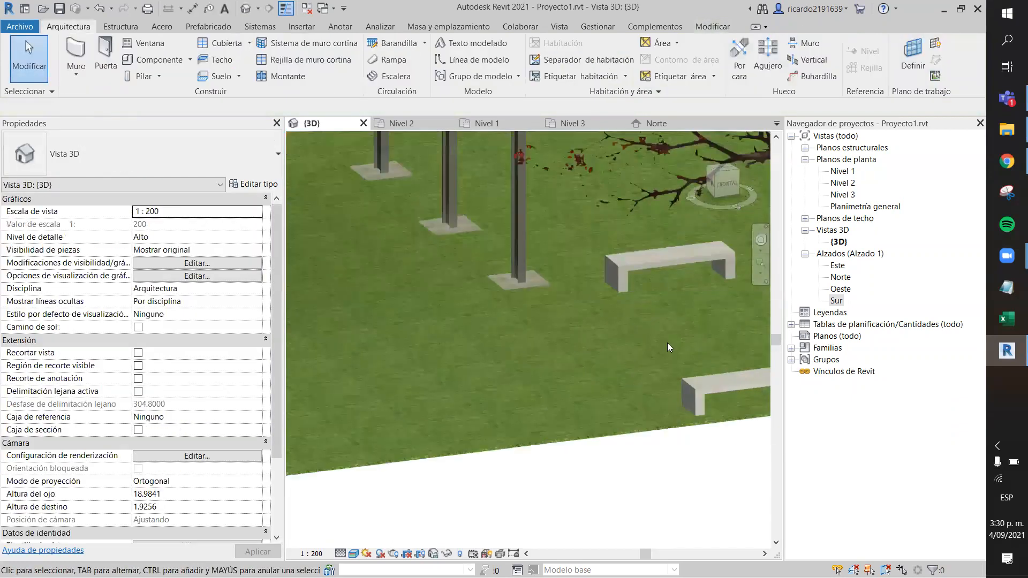
scroll(607, 288, down, 5)
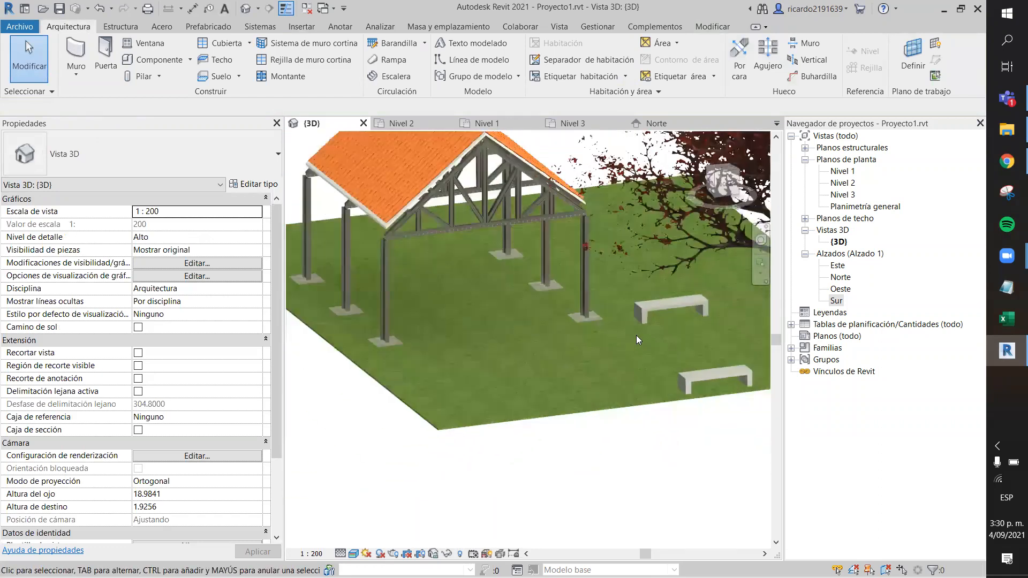
shift+middle_drag(617, 424, 540, 312)
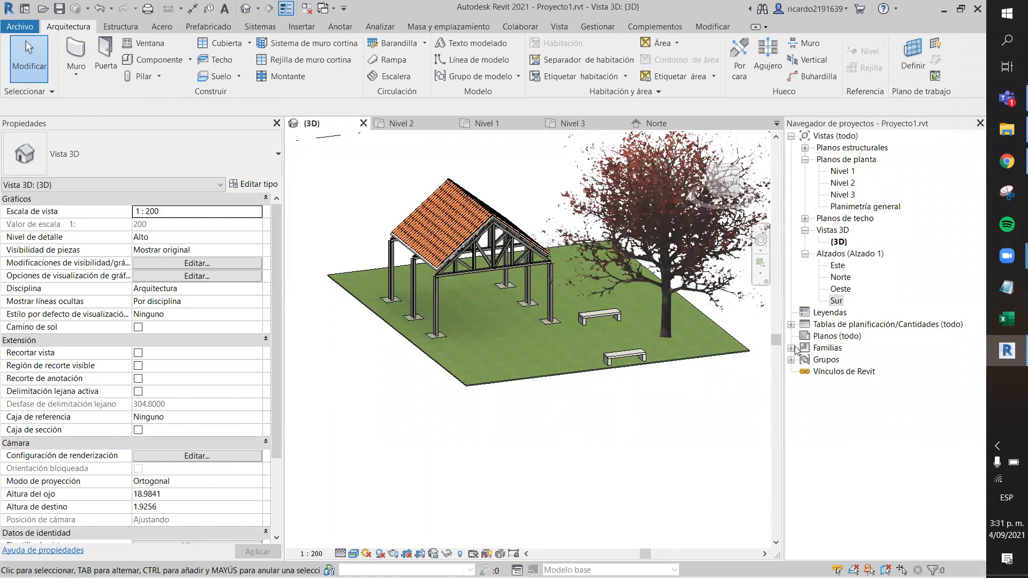
Step: Collapse the Vistas (todo) branch of the project browser and create a new sheet with the A0 métrico title block
click(817, 336)
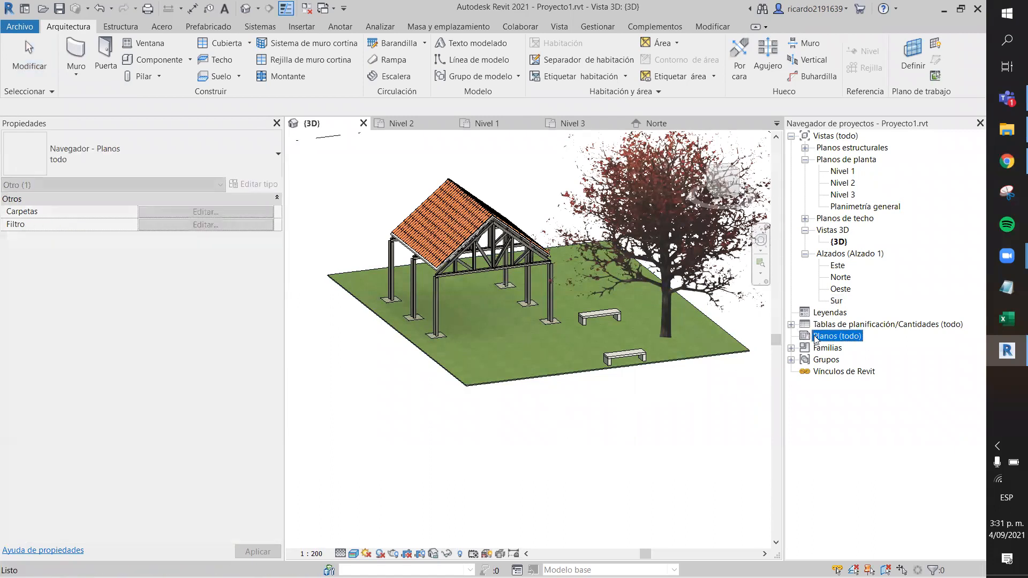
click(791, 136)
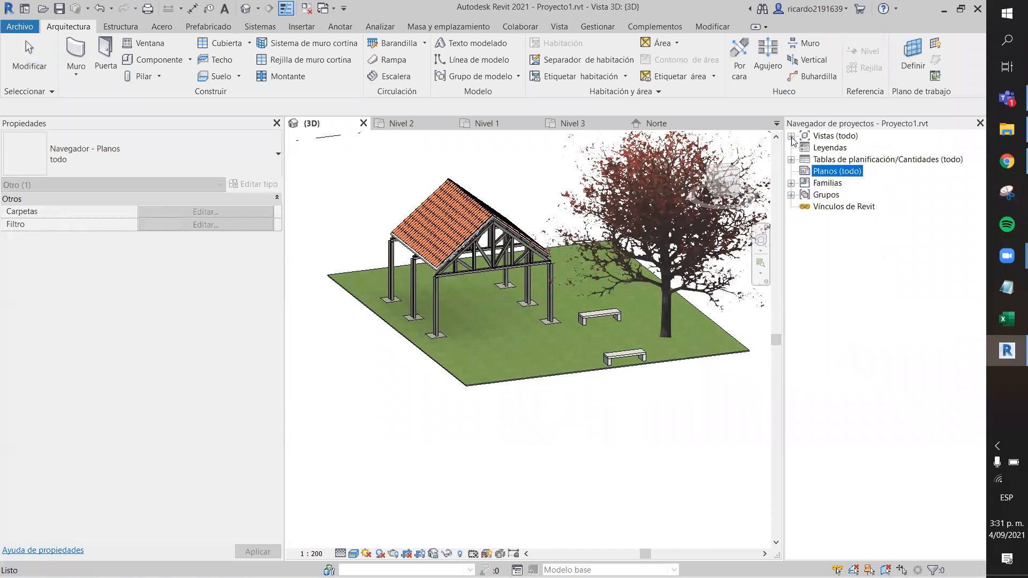
right_click(820, 176)
click(822, 235)
right_click(832, 171)
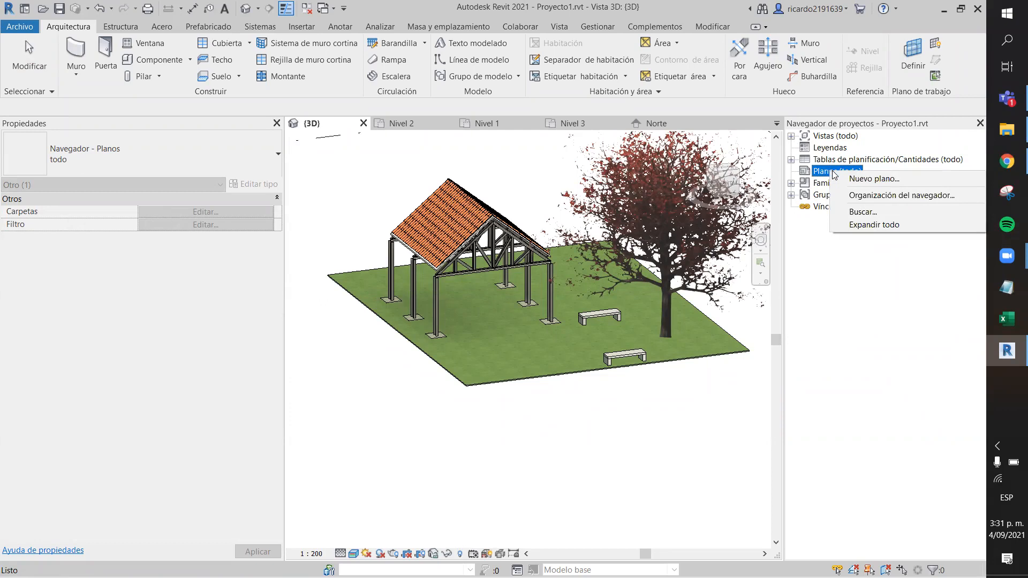
click(839, 245)
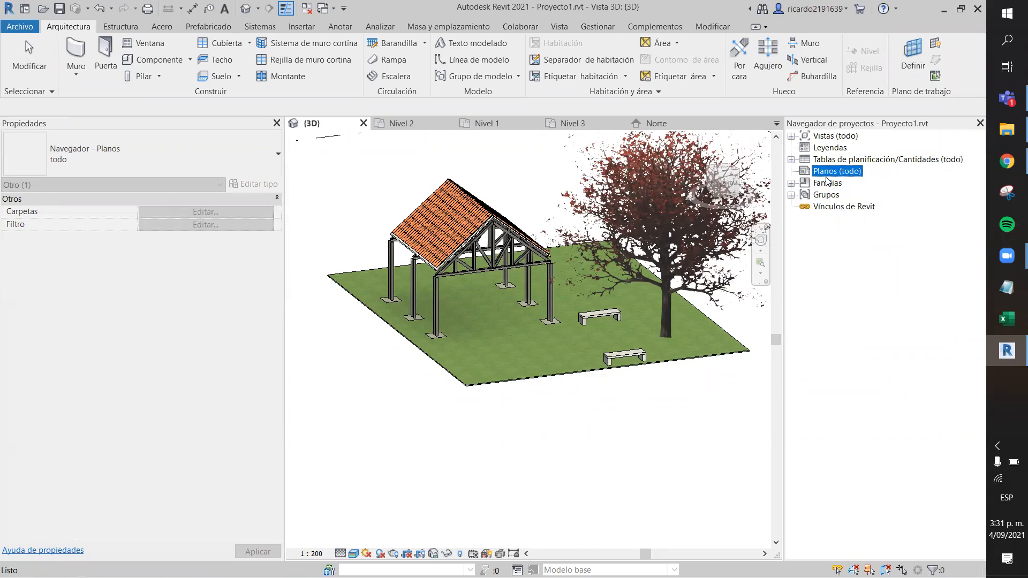
right_click(828, 175)
click(844, 179)
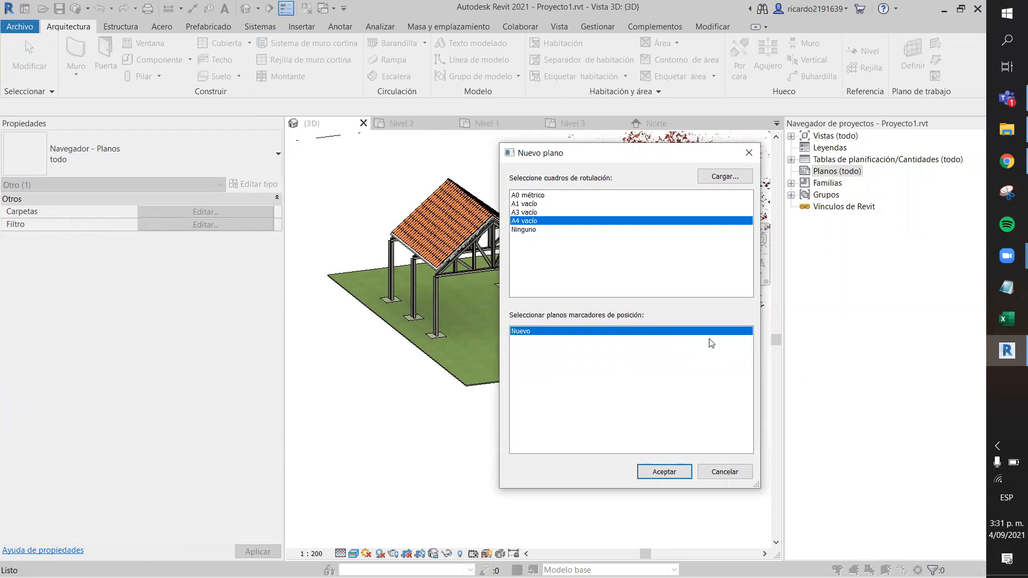
click(548, 197)
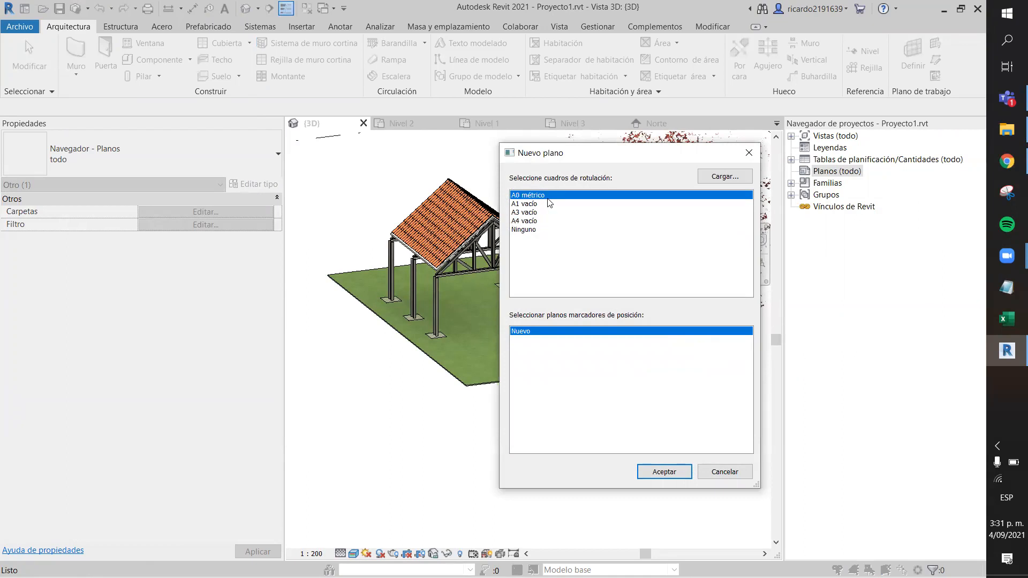
click(663, 472)
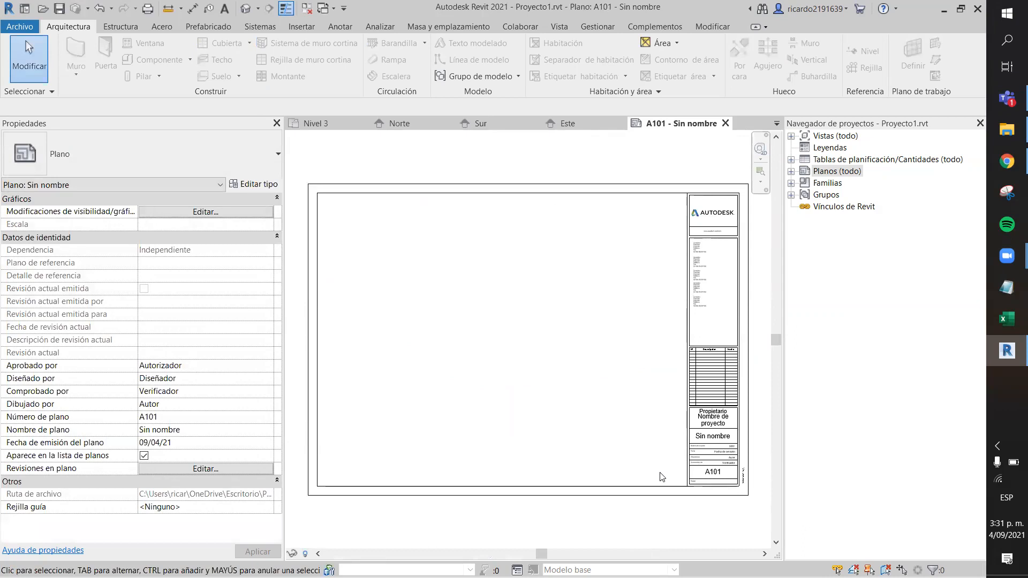
scroll(457, 296, down, 1)
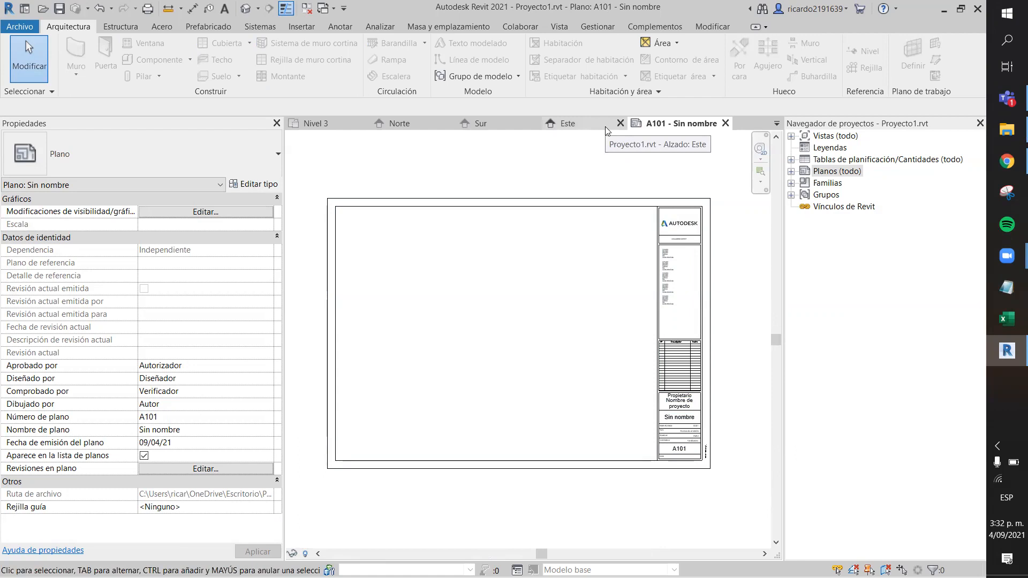
click(1006, 162)
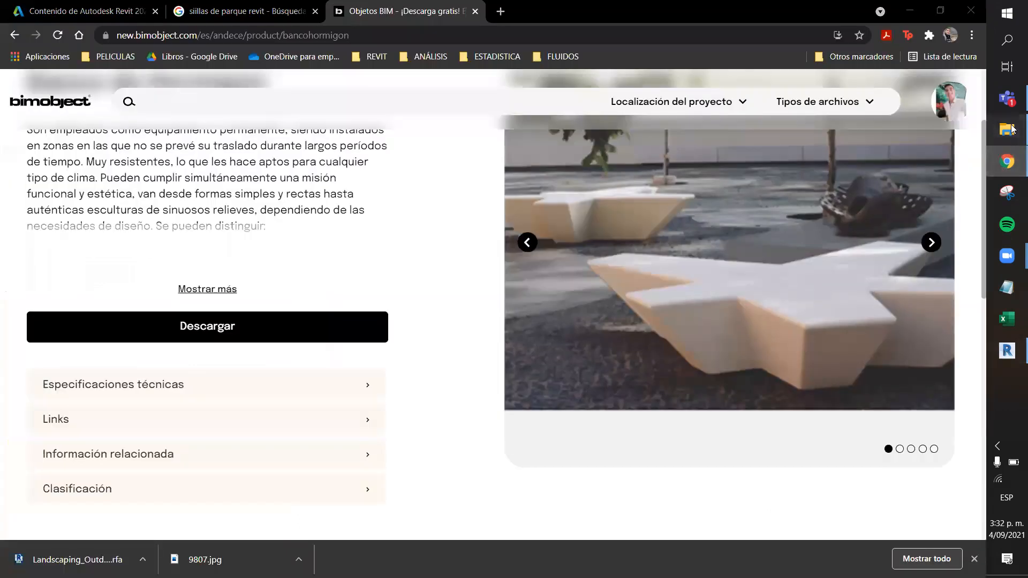
click(1008, 129)
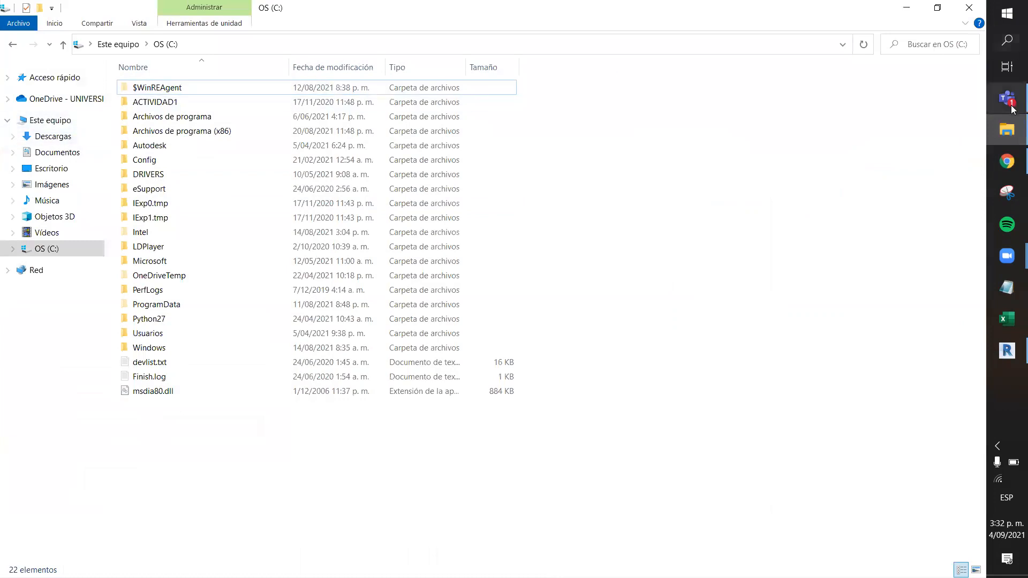
click(906, 8)
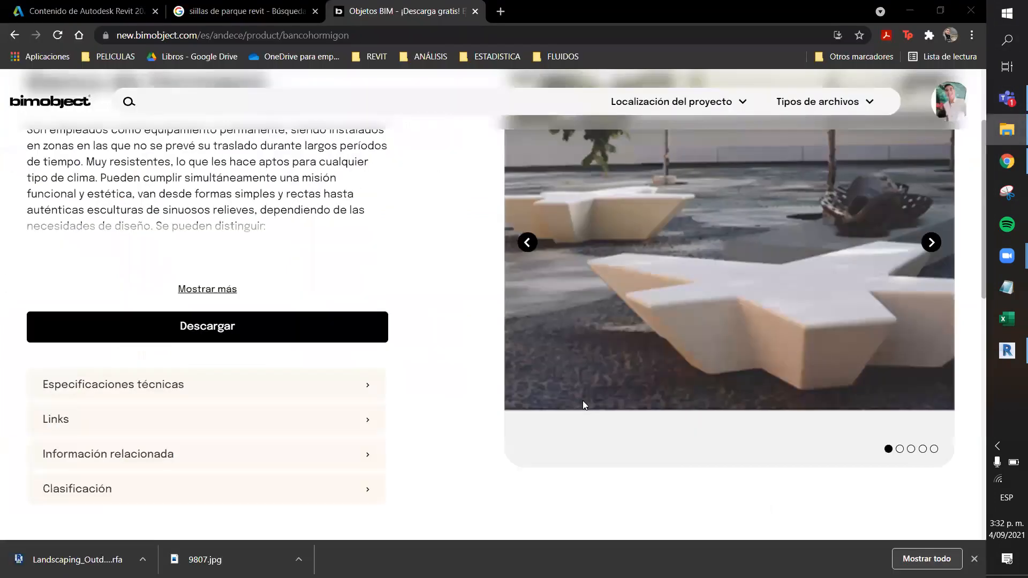
click(1006, 350)
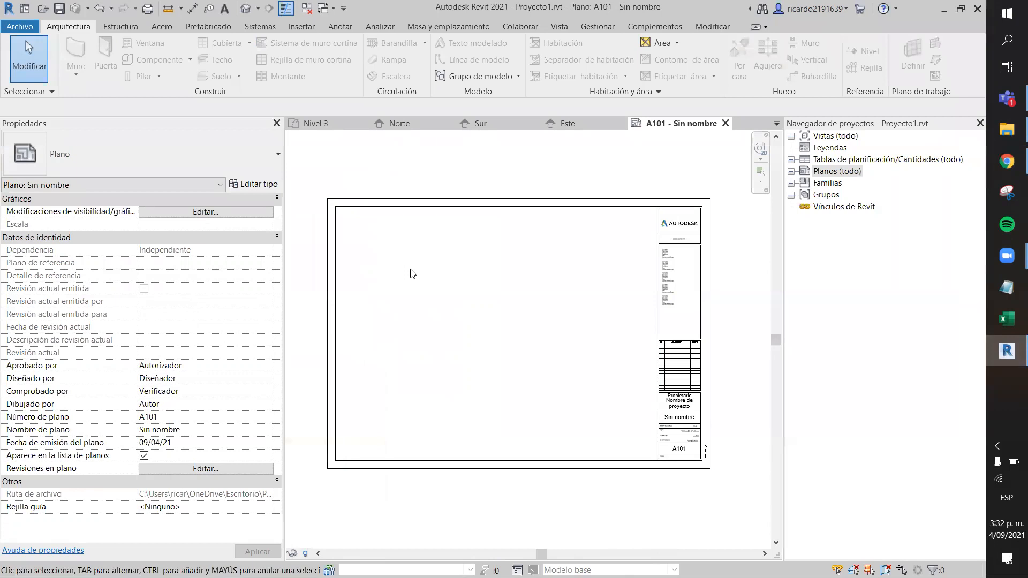
Step: In the Este elevation, reveal the hidden elements, unhide the structural columns category and leave the reveal mode
click(592, 128)
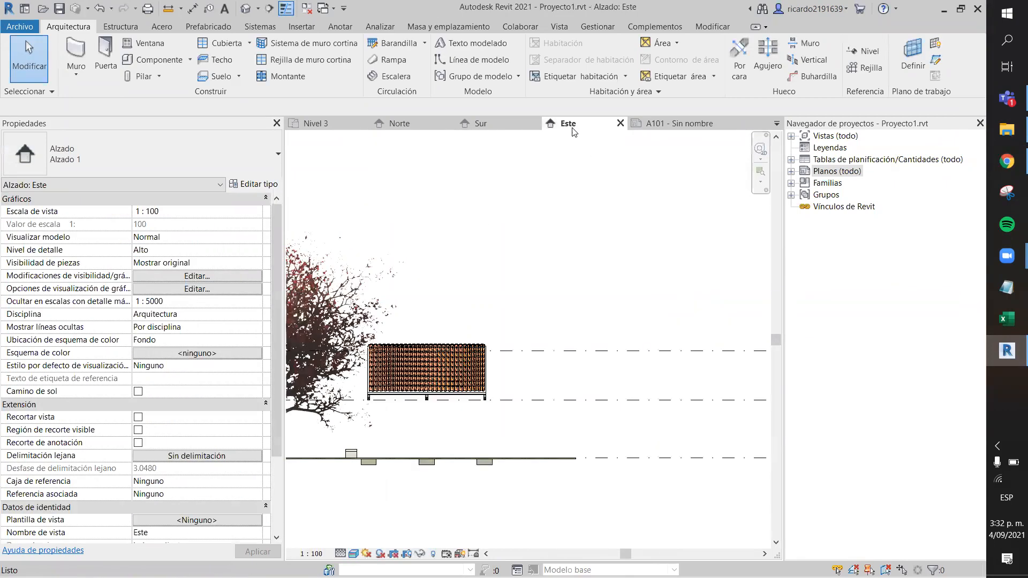
scroll(372, 439, up, 3)
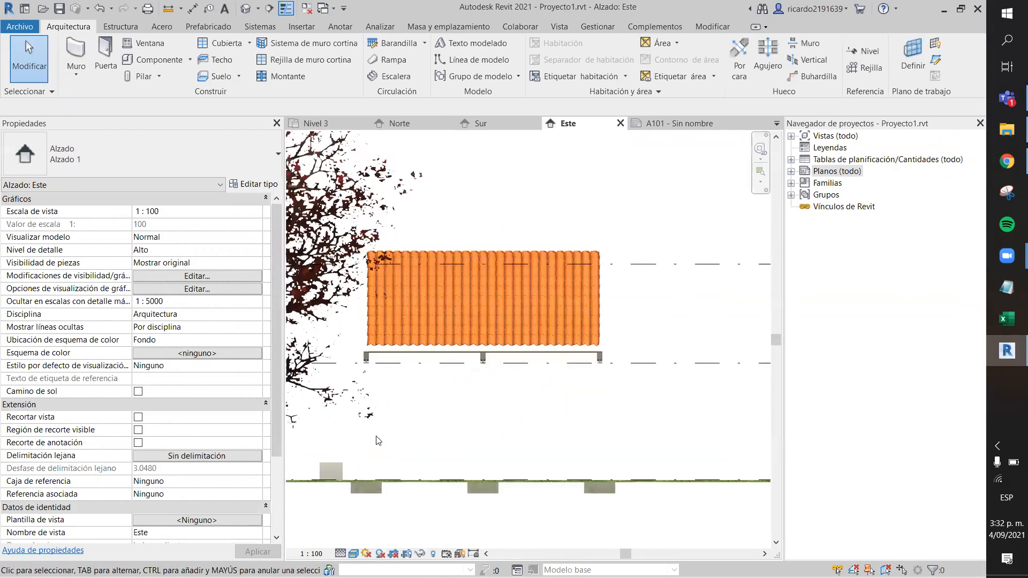
scroll(616, 417, down, 1)
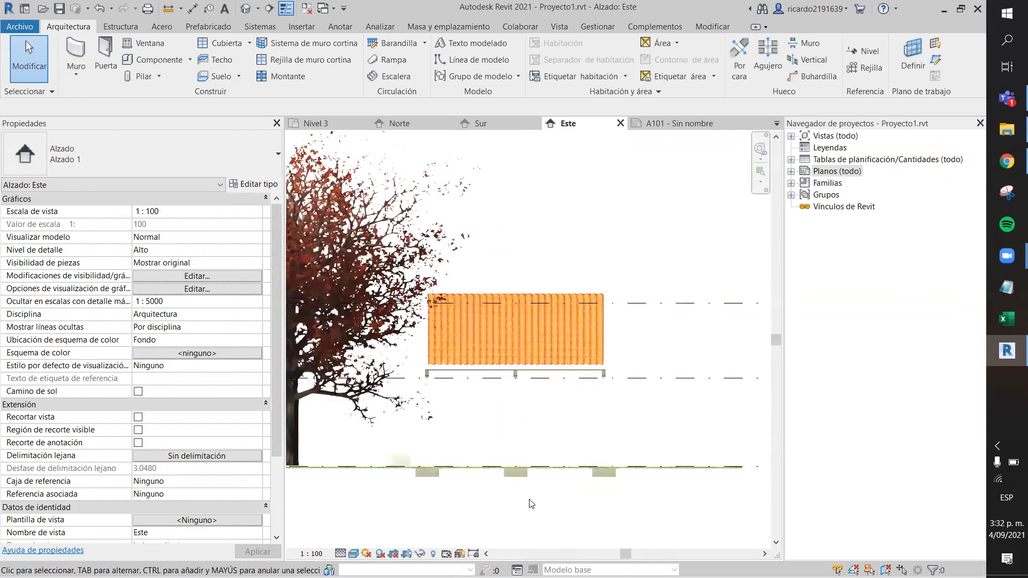
click(433, 554)
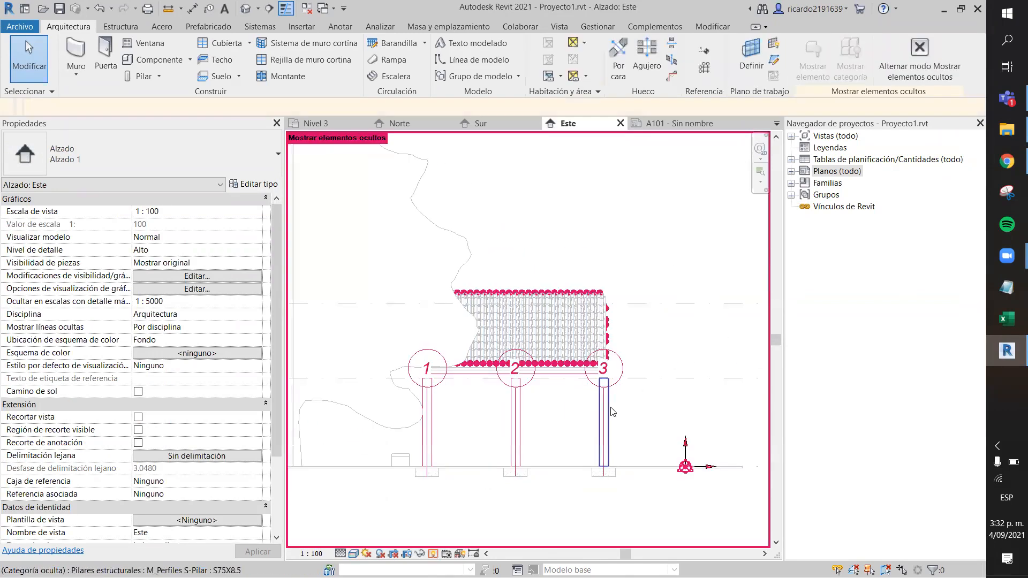
right_click(612, 412)
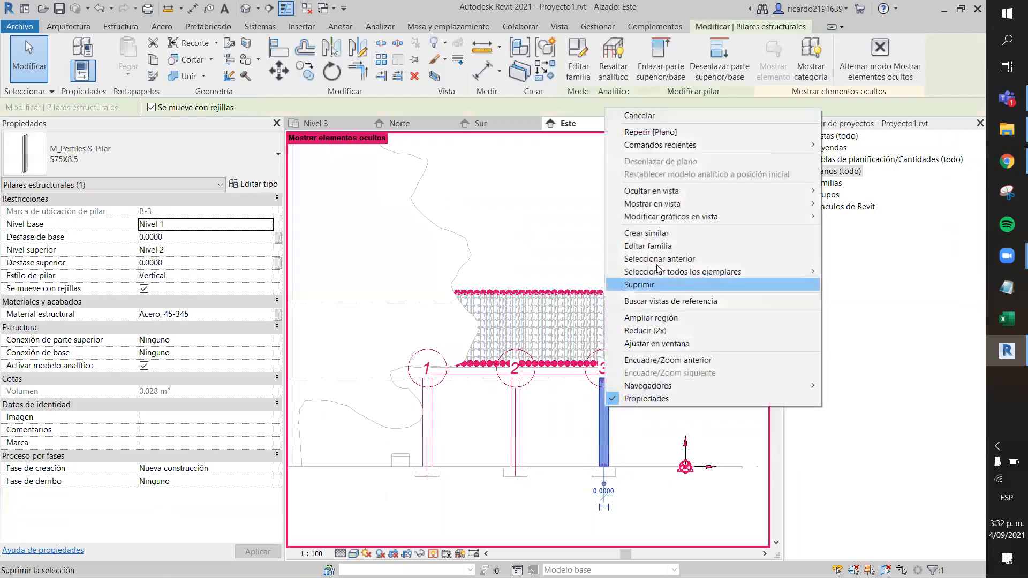
mouse_move(788, 215)
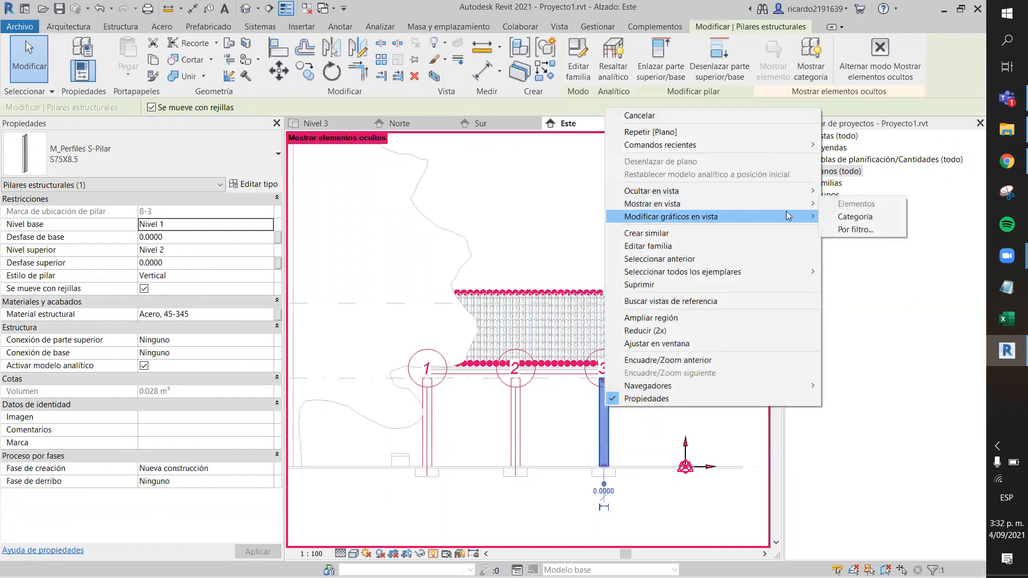
click(854, 216)
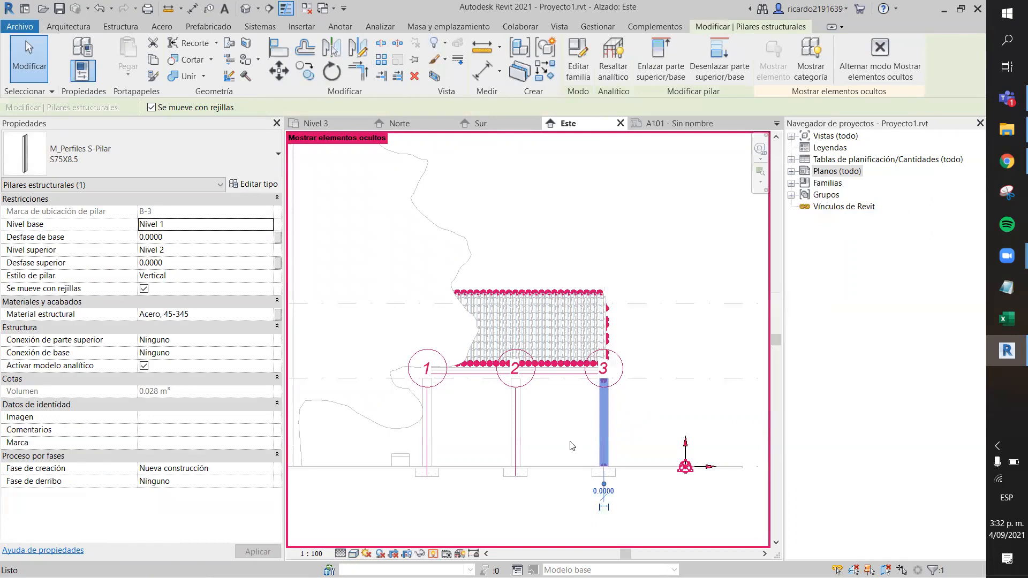
click(451, 489)
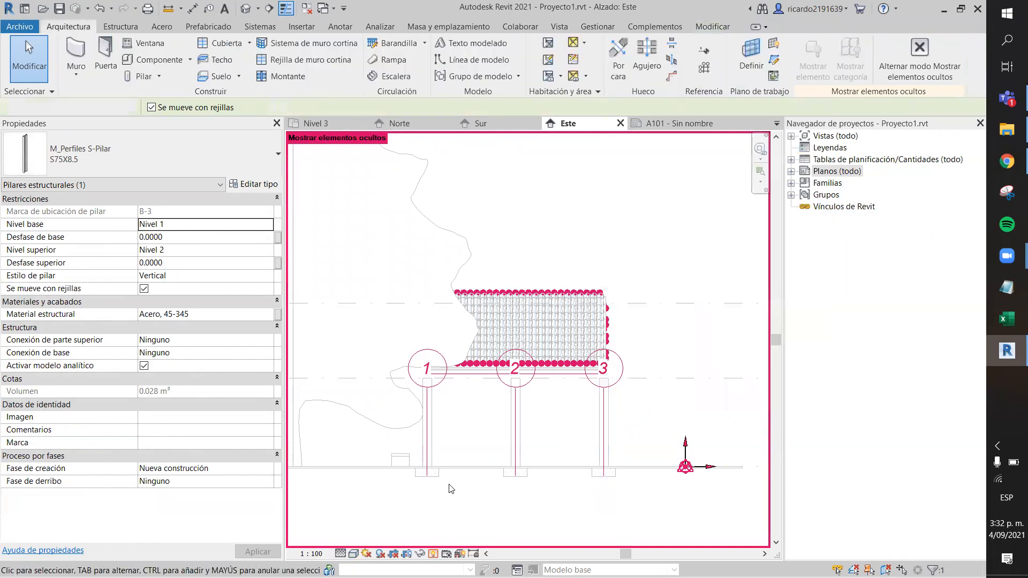
click(433, 556)
Step: Hide the Roble escarlata tree as an individual element in the Este elevation
scroll(669, 294, up, 2)
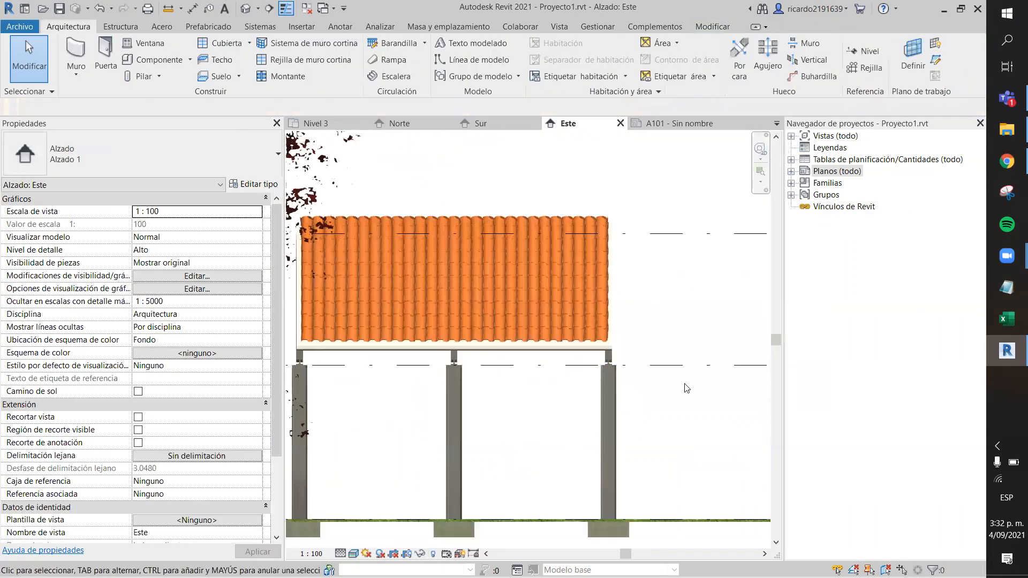
scroll(551, 219, down, 3)
middle_drag(550, 219, 654, 210)
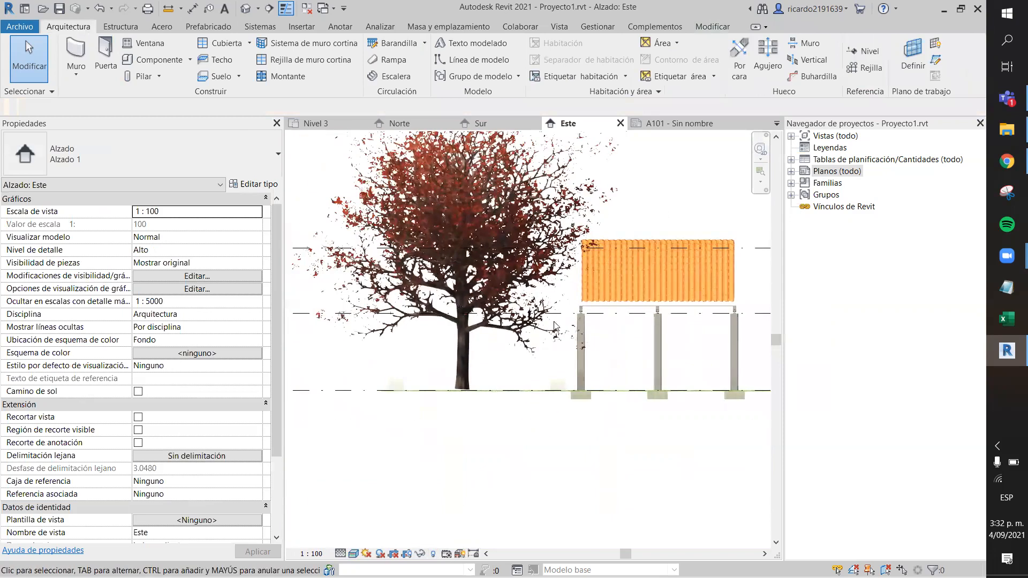
click(457, 378)
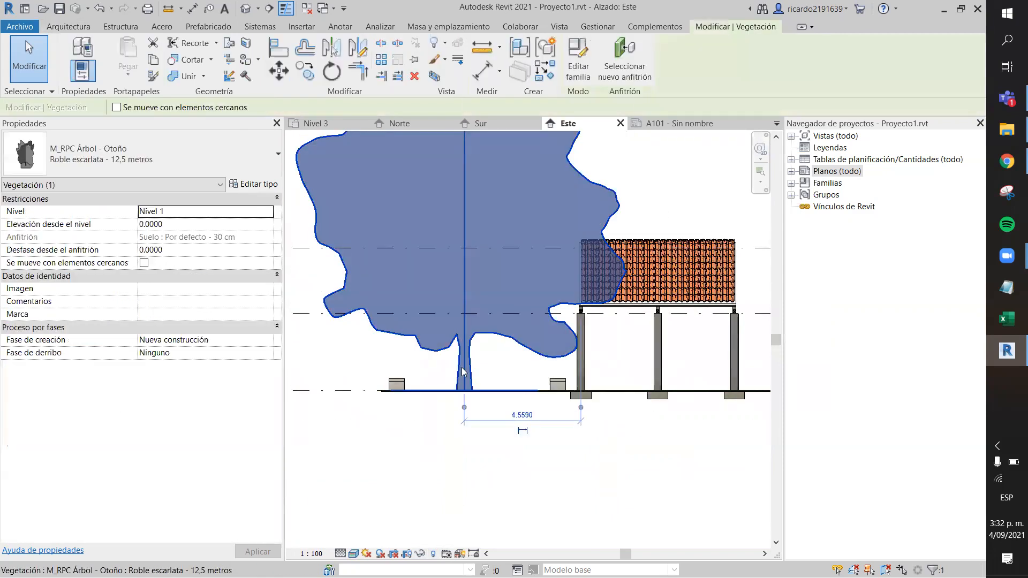
right_click(461, 373)
mouse_move(516, 168)
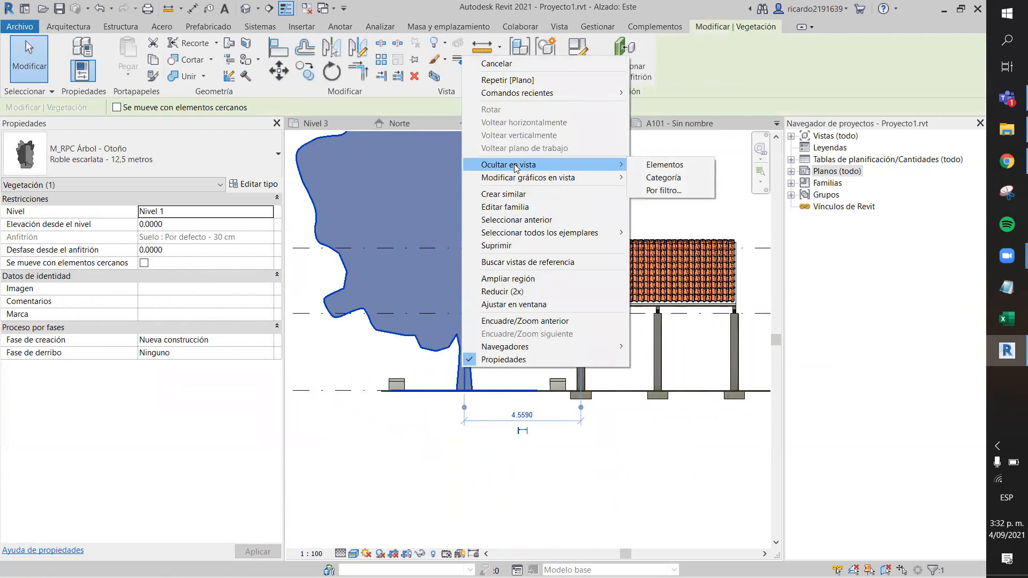
click(663, 165)
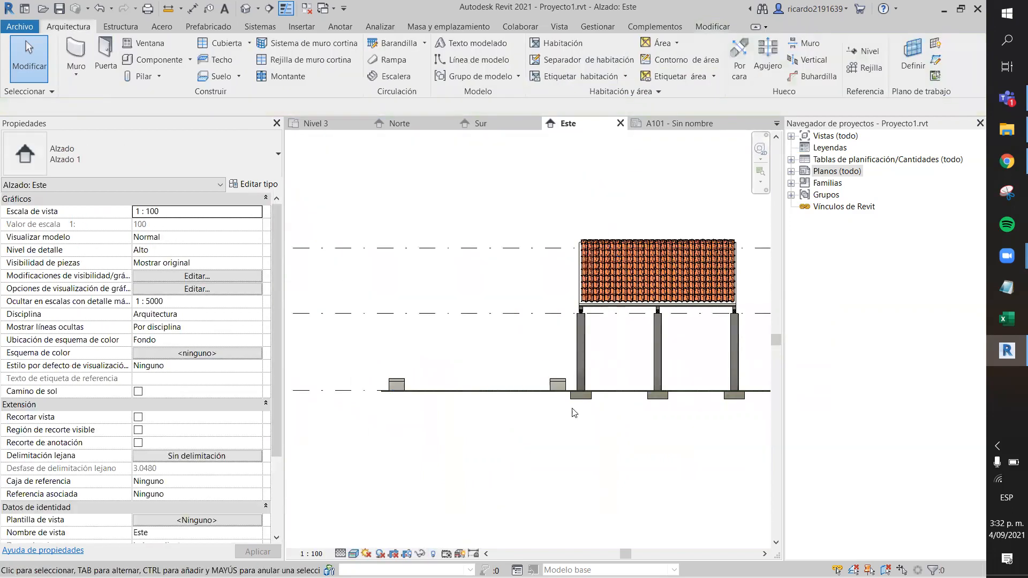
Step: Hide the two concrete benches as individual elements in the Este elevation
click(559, 383)
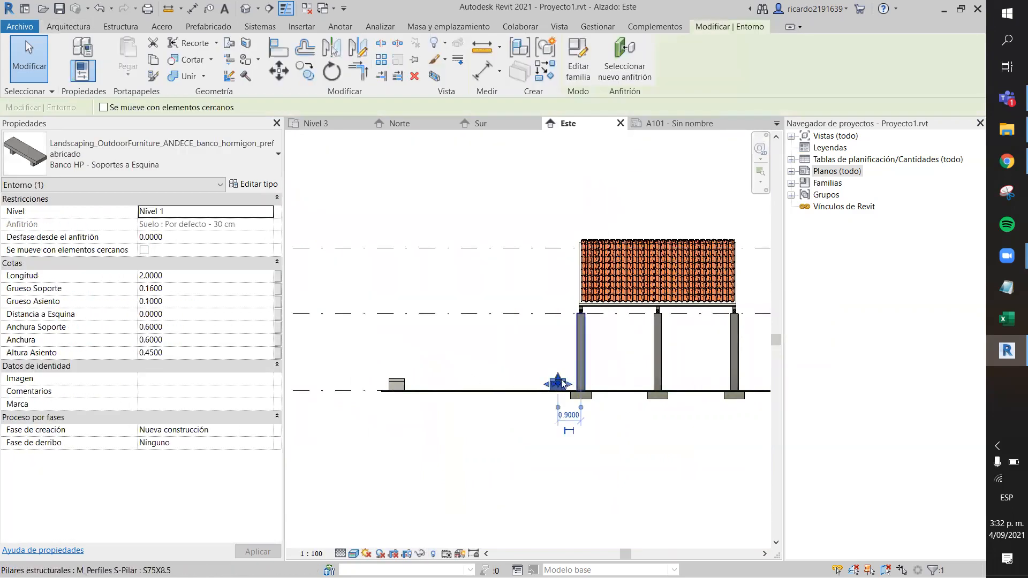
ctrl+click(399, 383)
right_click(397, 383)
mouse_move(438, 183)
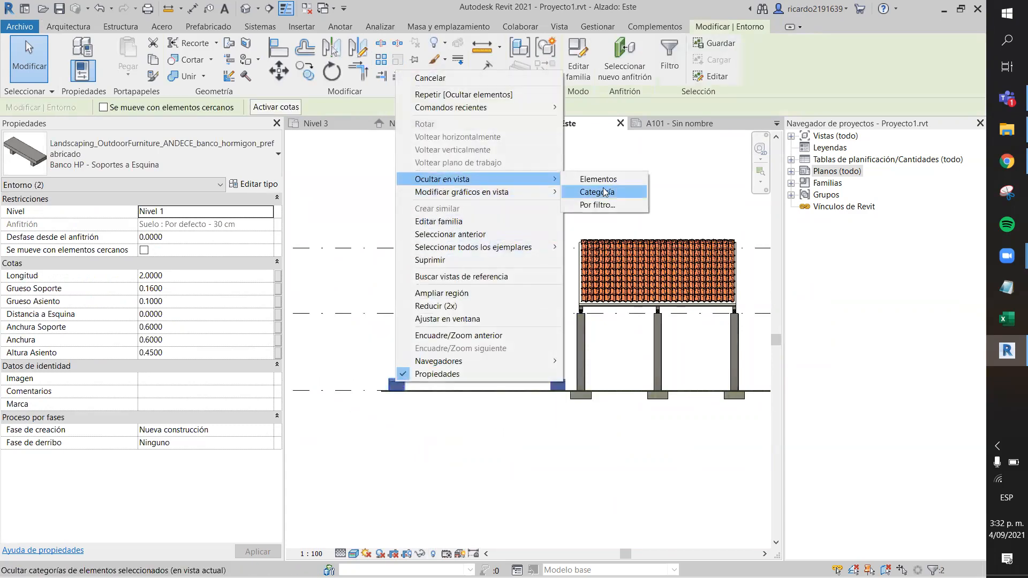
click(595, 179)
Step: Select the three level lines in the Este elevation and hide the levels category in the view
scroll(542, 351, down, 2)
scroll(682, 386, up, 3)
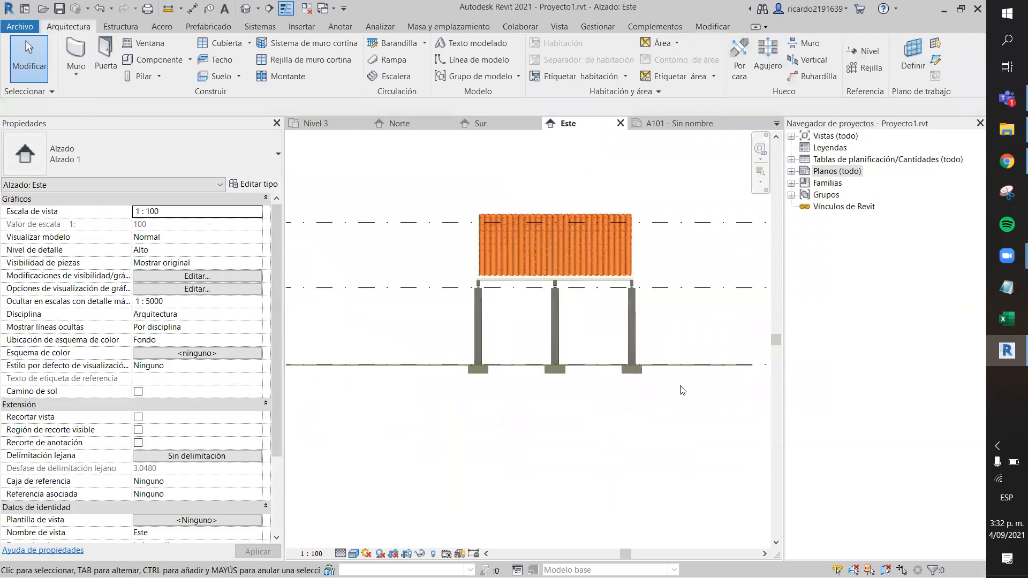
middle_drag(698, 420, 522, 403)
scroll(673, 388, down, 4)
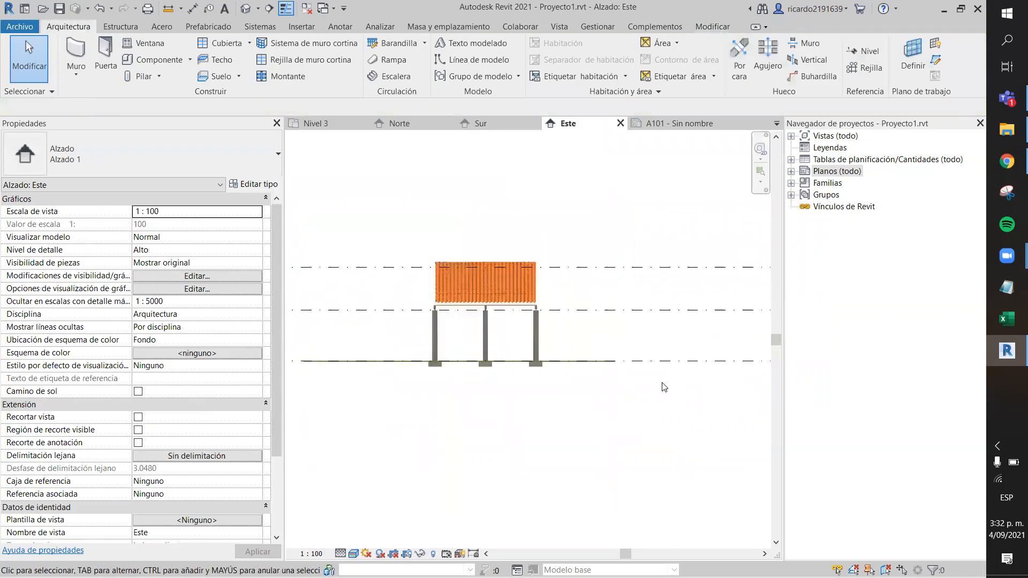
scroll(664, 395, down, 1)
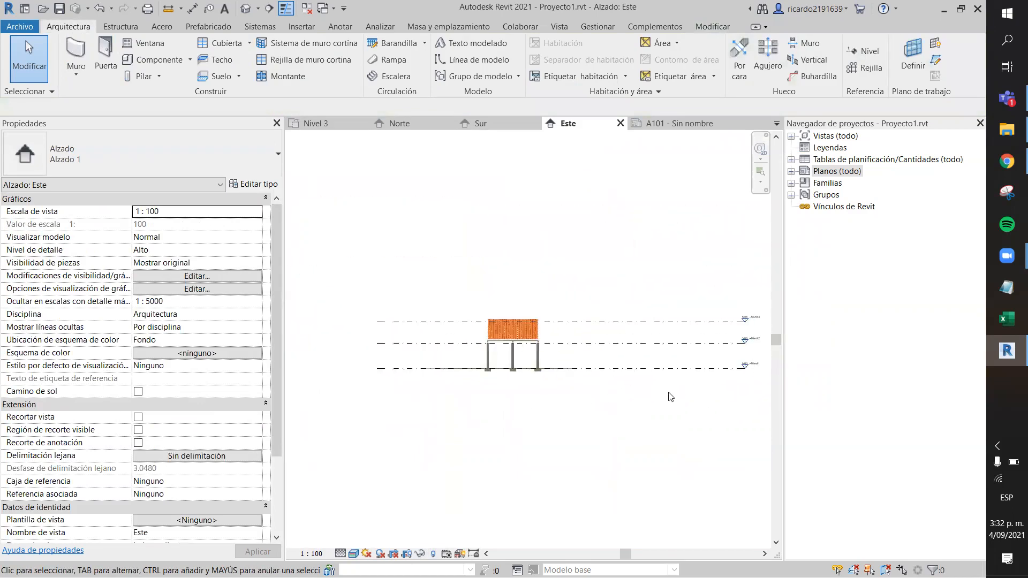
drag(684, 394, 637, 298)
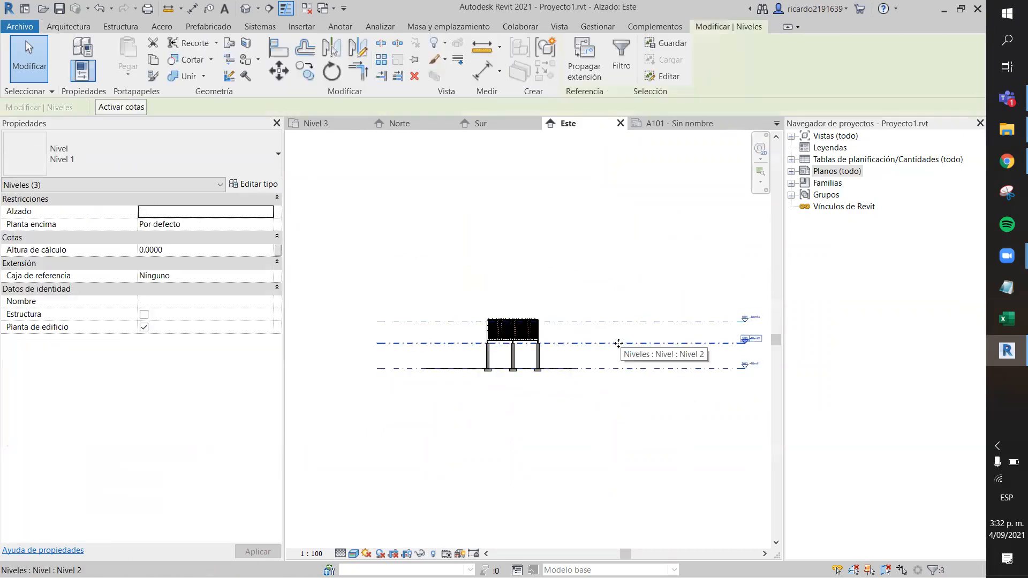
drag(670, 426, 615, 280)
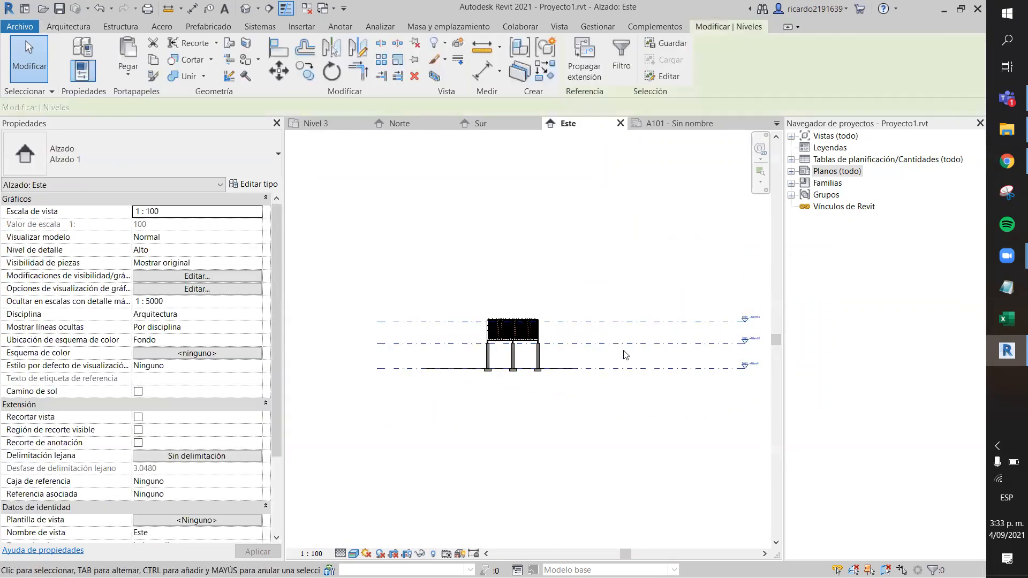
right_click(619, 348)
mouse_move(669, 142)
click(801, 153)
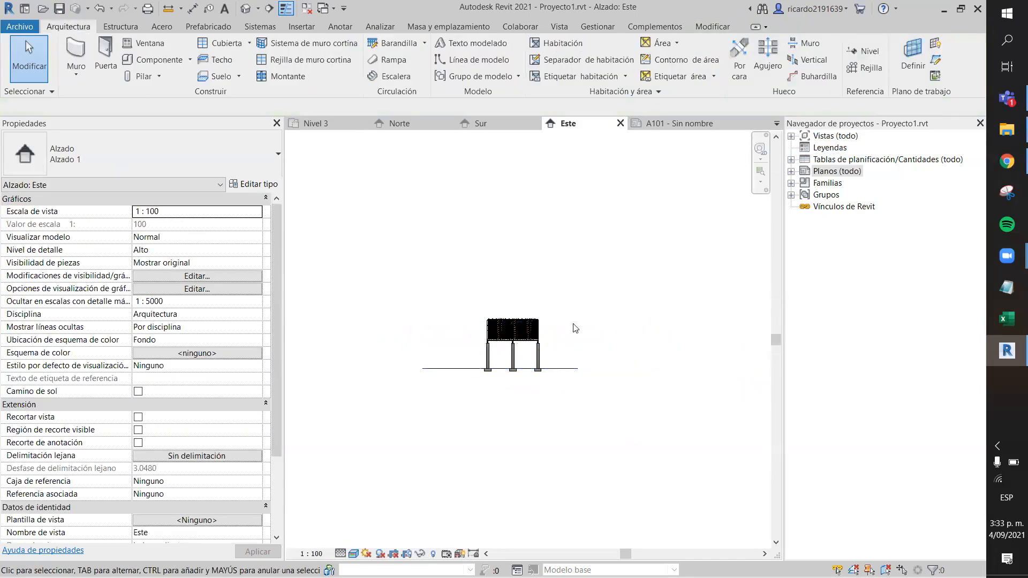
Step: Select the ground floor slab in the Este elevation and hide the floors category in the view
scroll(546, 349, up, 5)
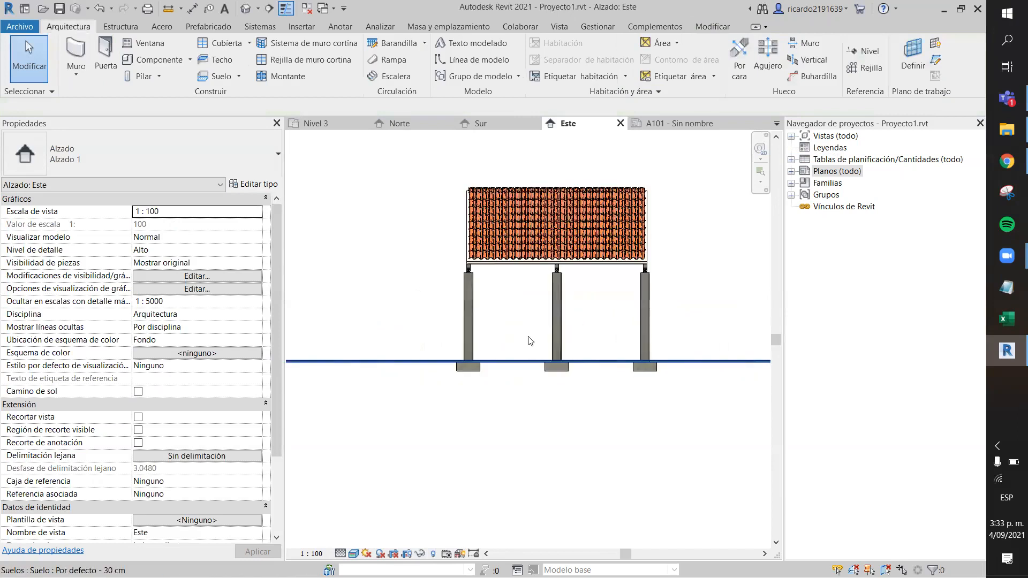
click(373, 362)
right_click(381, 361)
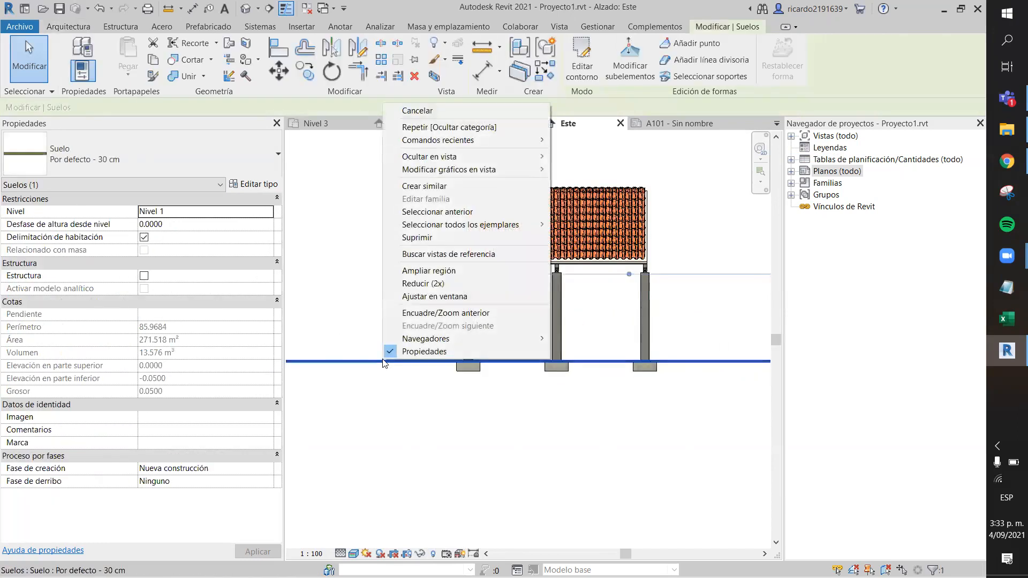
mouse_move(435, 160)
click(577, 169)
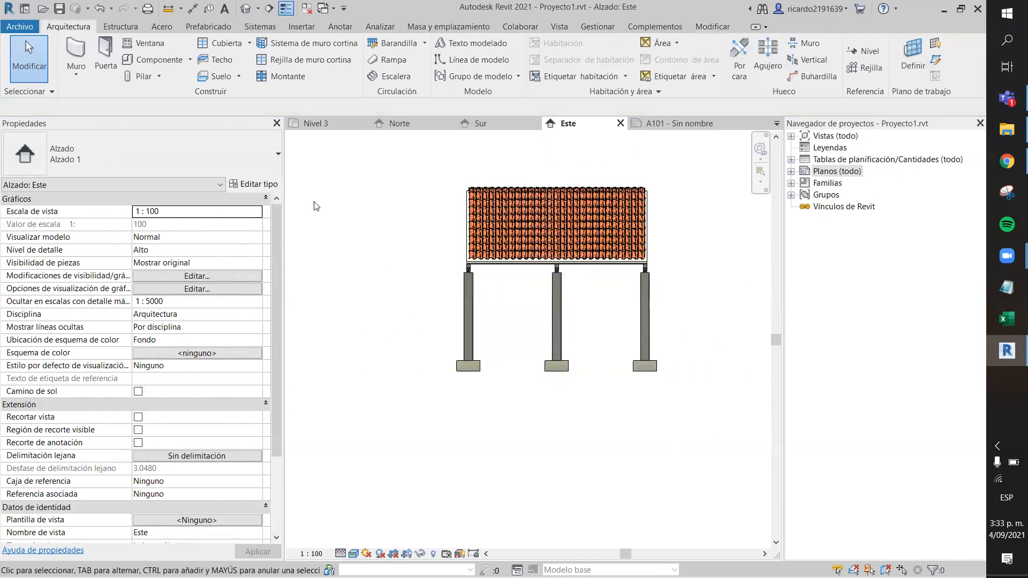
Step: Add aligned dimensions for the leftmost column's height and its footing's thickness, placing both to the left of the structure
click(192, 8)
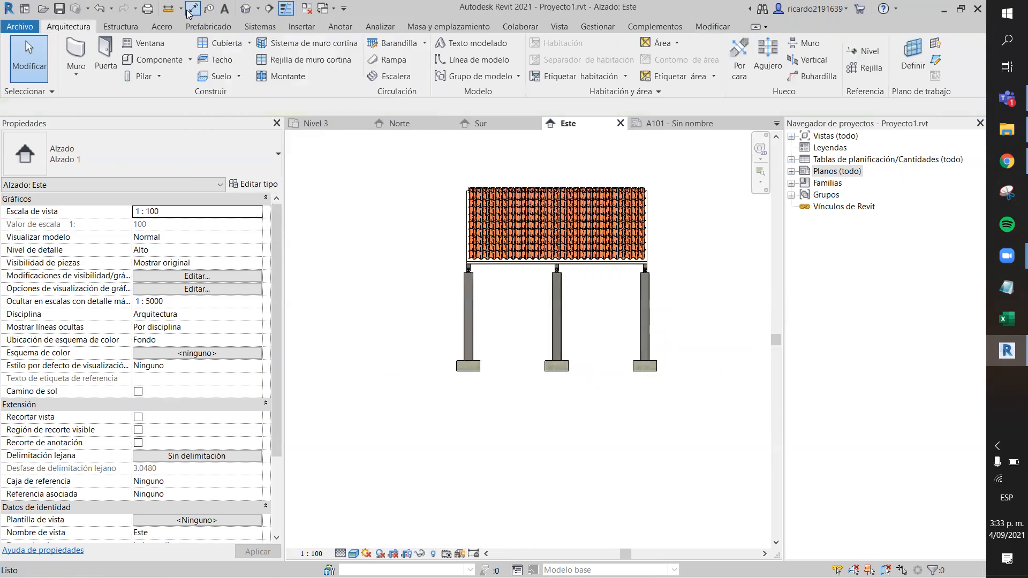
click(459, 365)
click(464, 274)
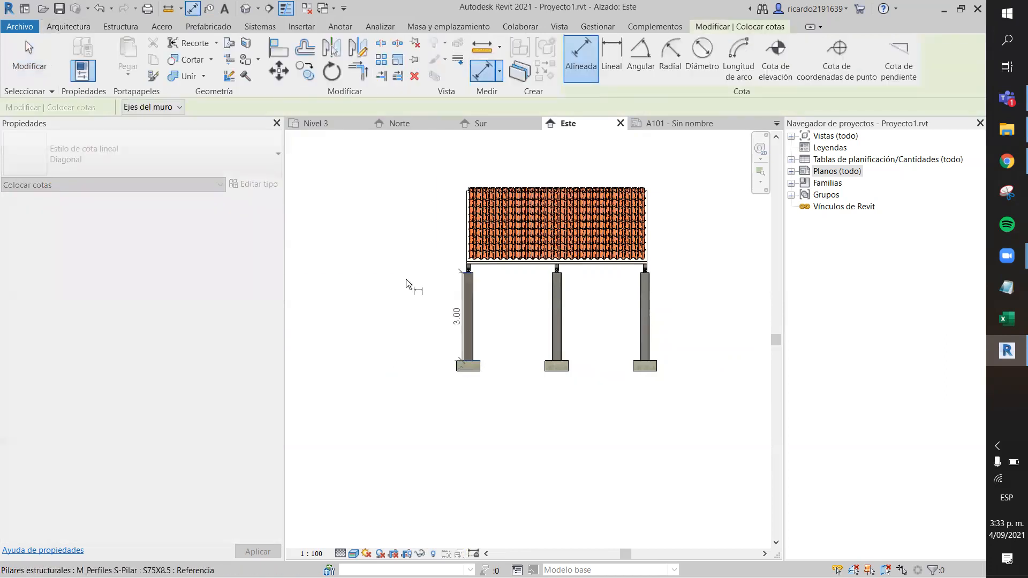
click(397, 284)
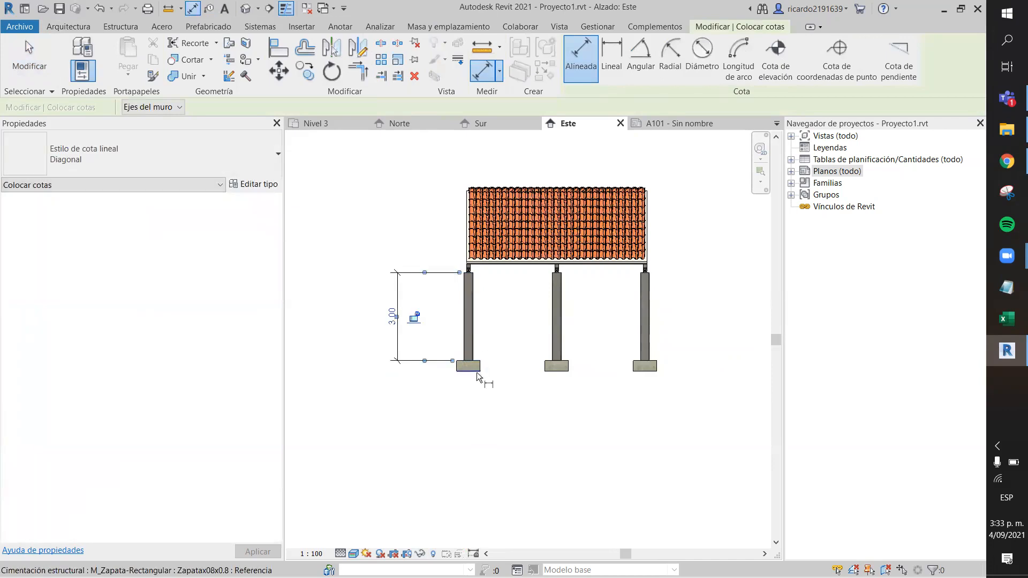
click(473, 361)
click(472, 371)
click(353, 365)
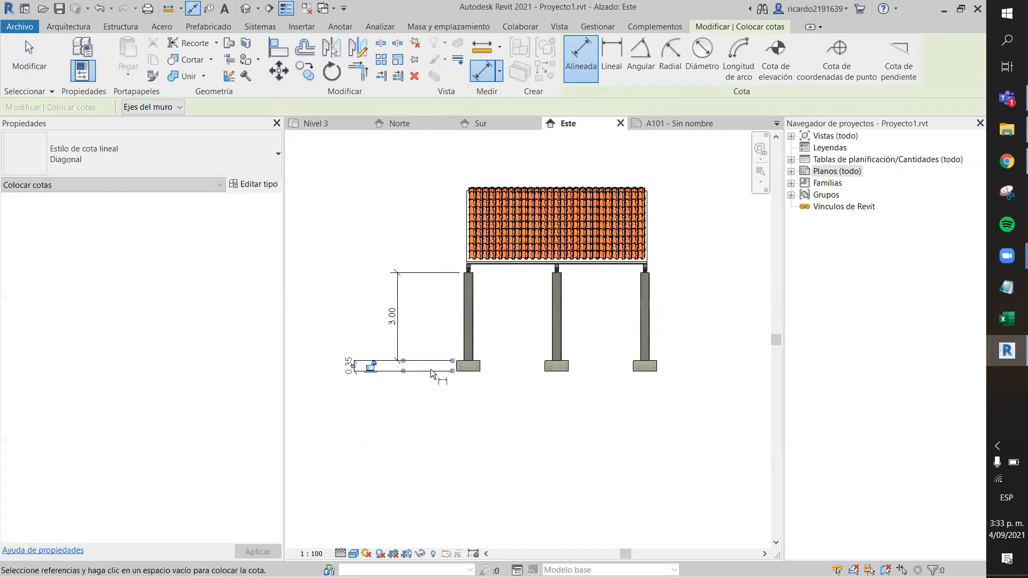
Step: Dimension the centre-to-centre spacing of the left and middle columns, placing the dimension below the footings
click(462, 336)
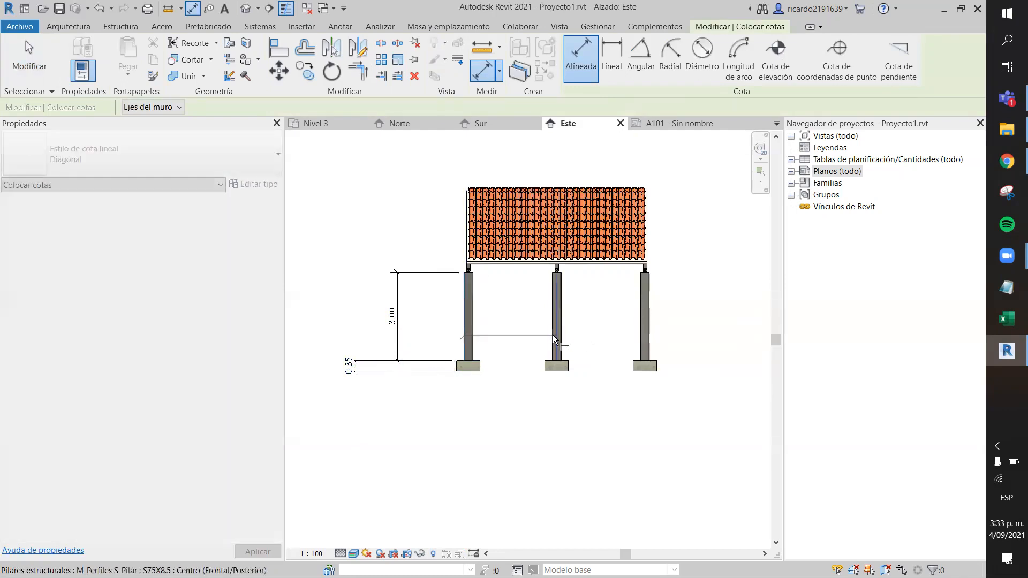
key(Escape)
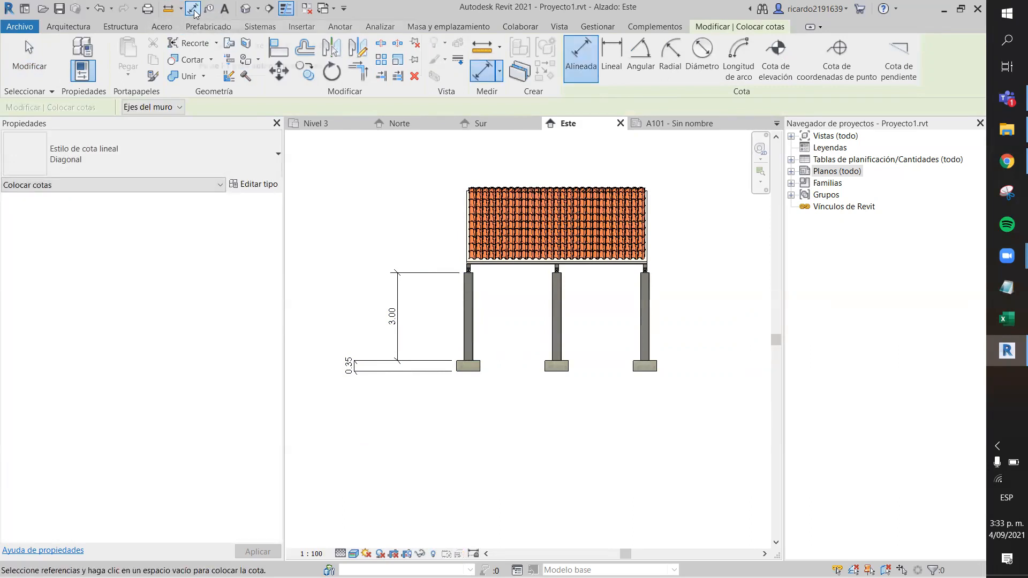
click(467, 317)
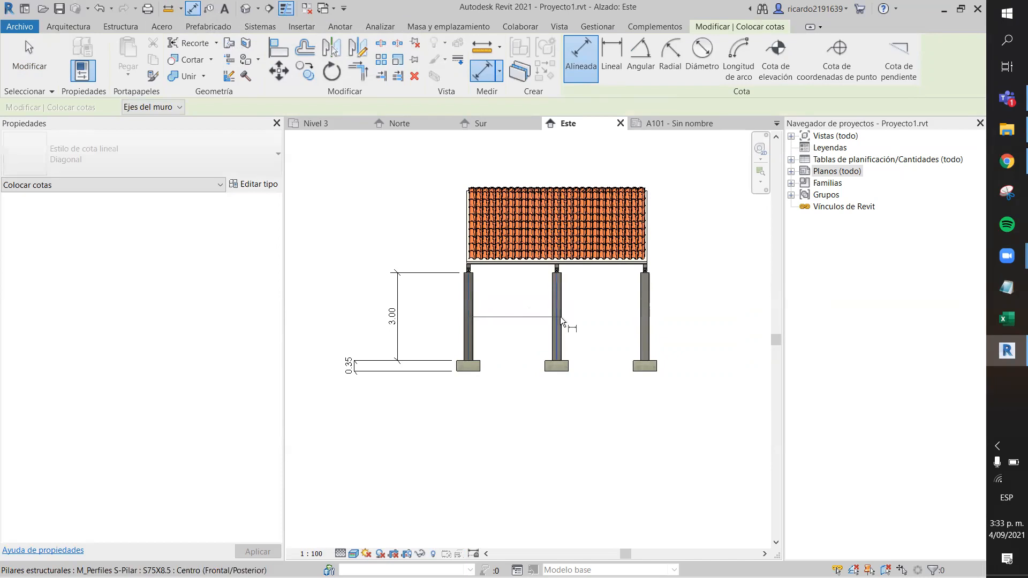
click(557, 316)
click(554, 402)
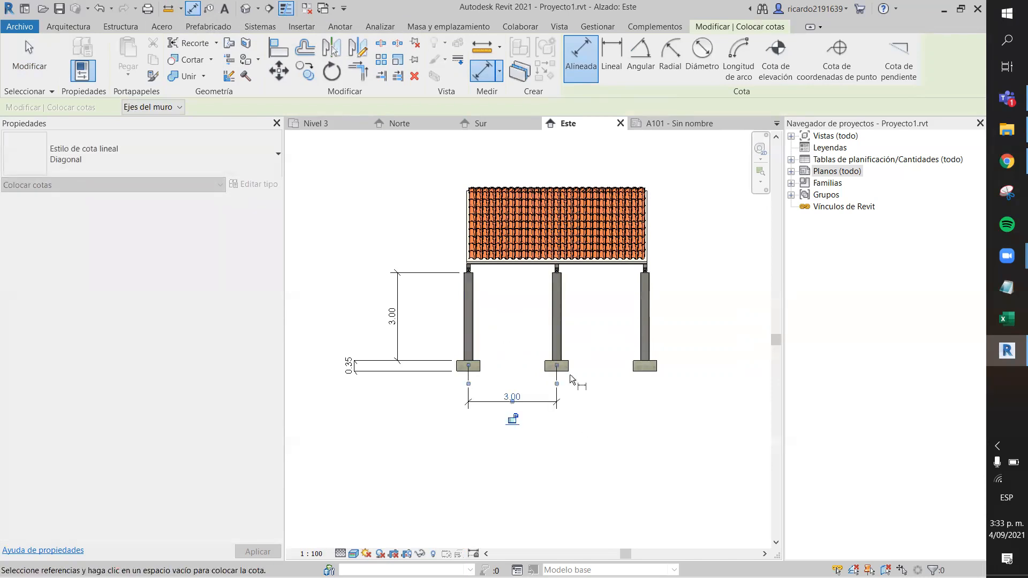
key(Escape)
key(Escape)
Step: Show the Este elevation's crop region and shrink its boundaries closely around the dimensioned structure
scroll(567, 436, down, 2)
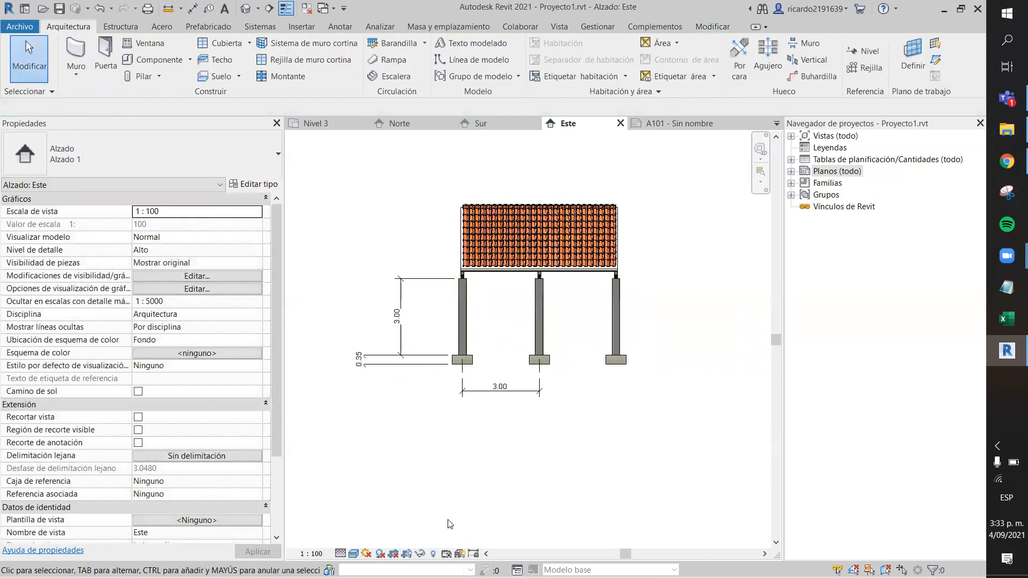
scroll(510, 444, down, 2)
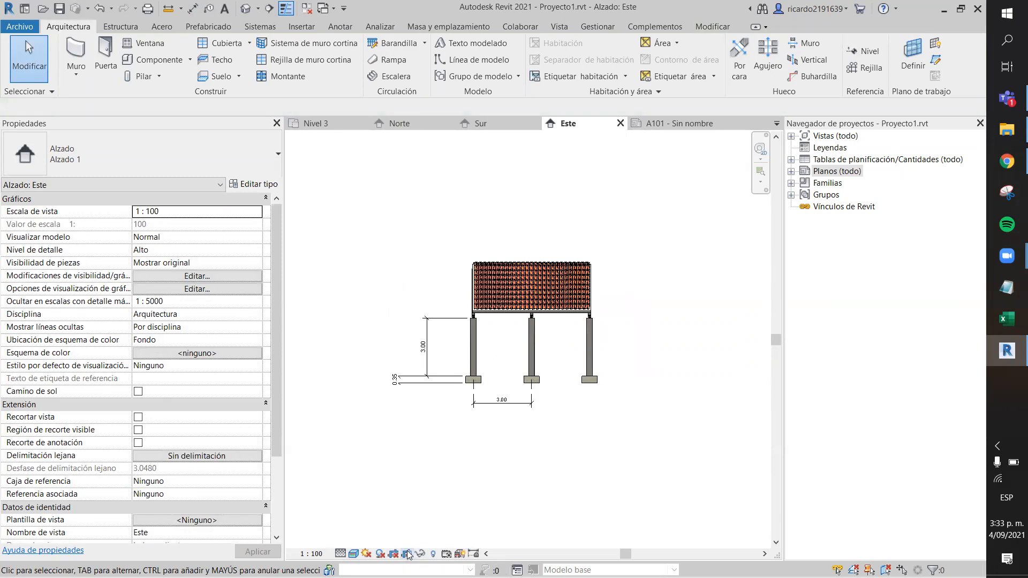
click(408, 553)
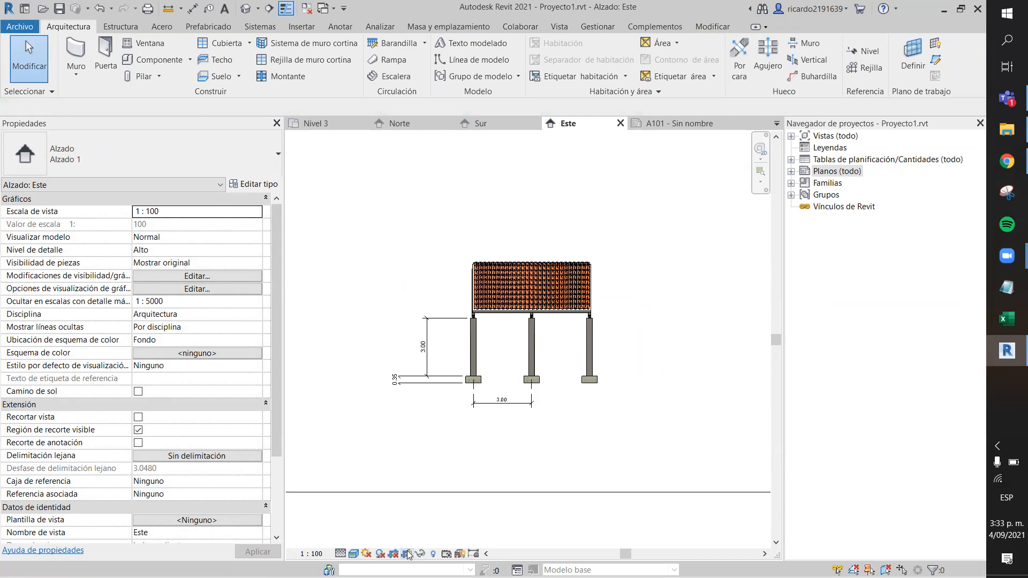
scroll(412, 286, down, 5)
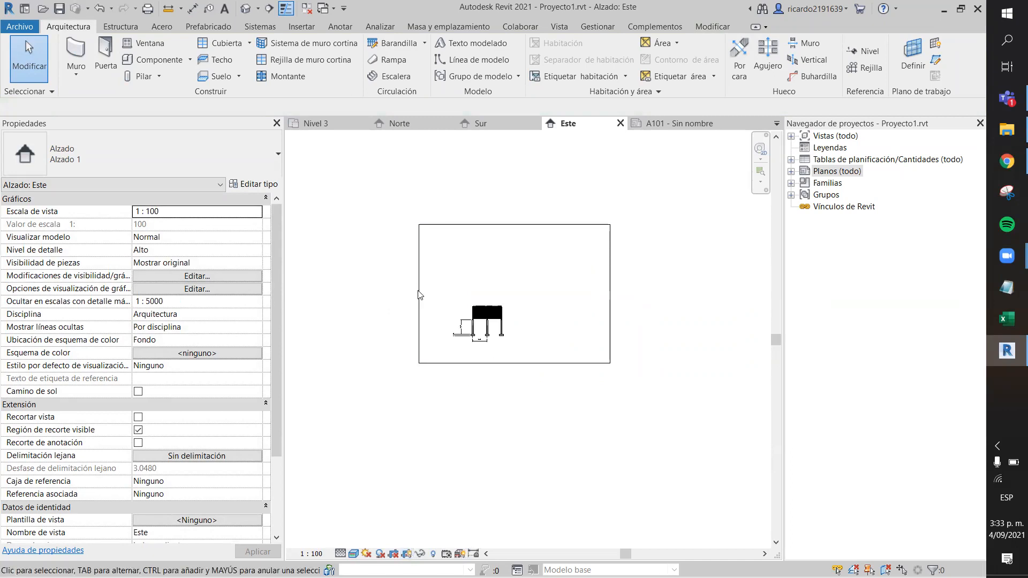
click(420, 294)
drag(419, 294, 447, 298)
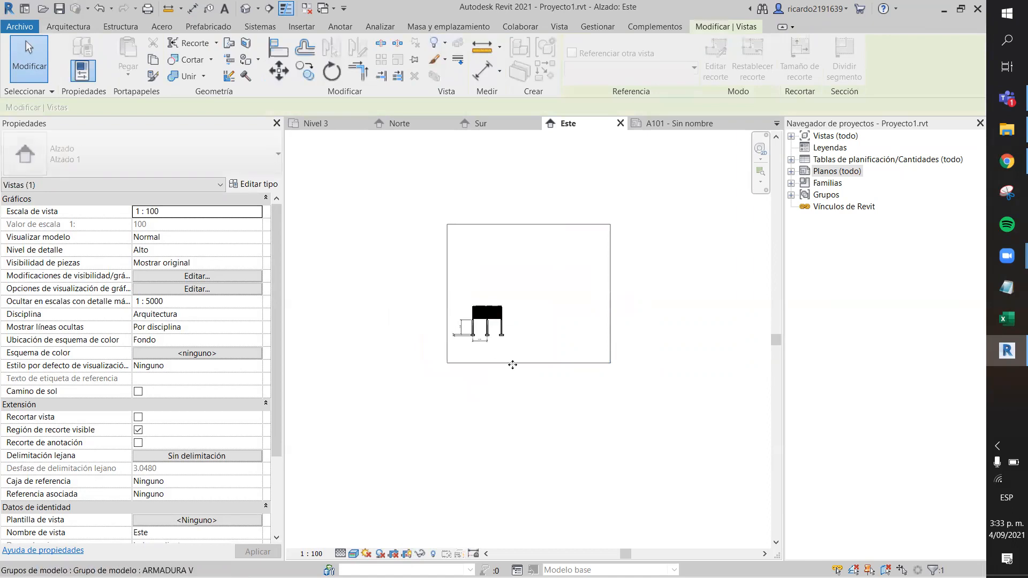
click(610, 323)
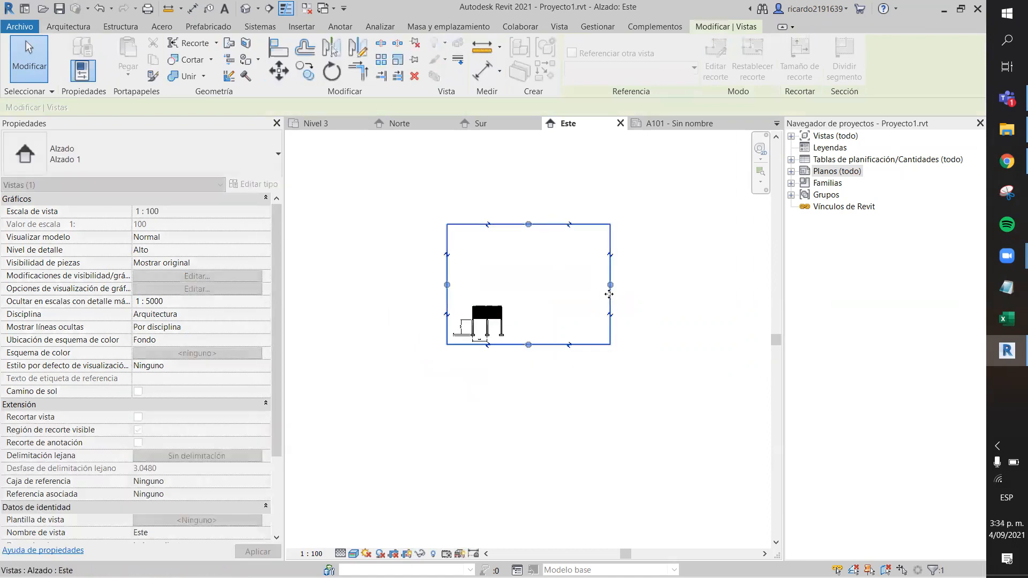
drag(609, 285, 513, 285)
click(496, 234)
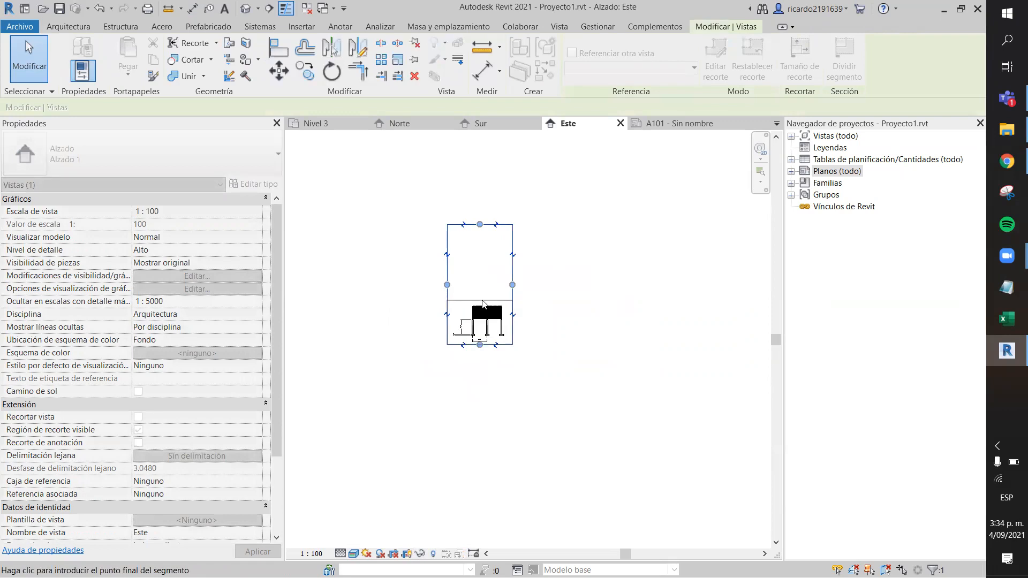
click(488, 298)
middle_drag(504, 380, 614, 383)
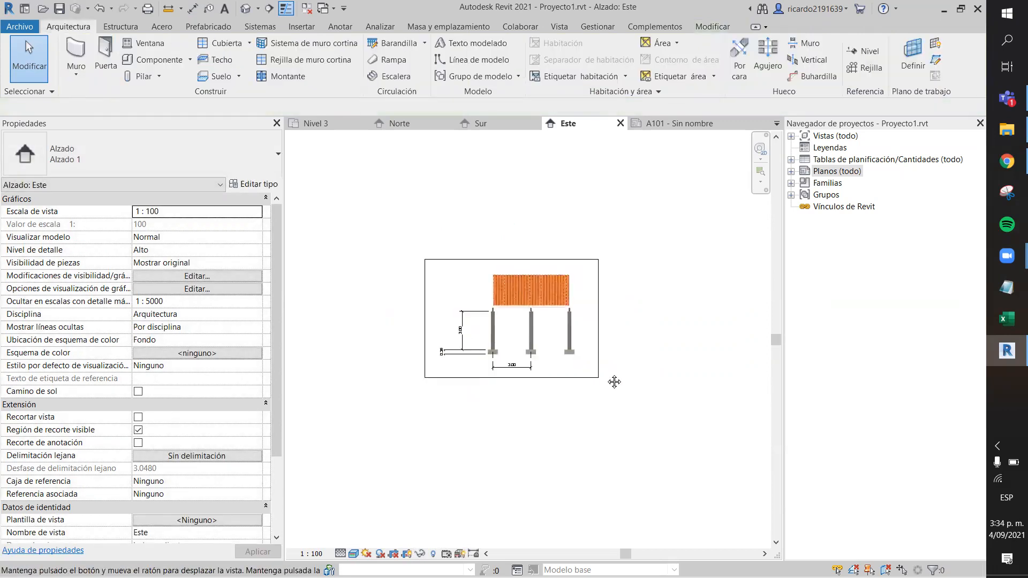
Step: Hide the crop region boundary in the Este elevation
click(410, 554)
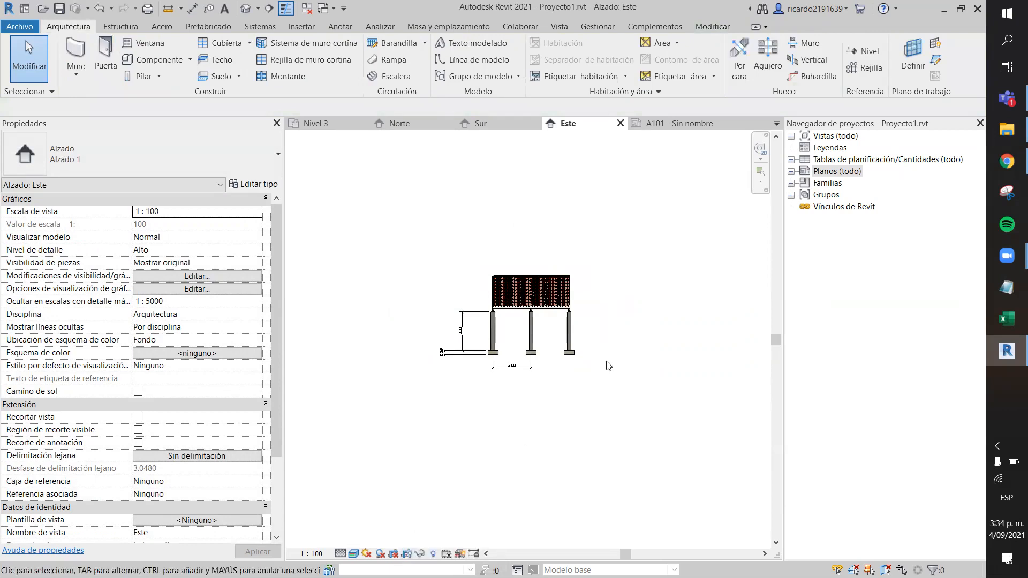
scroll(583, 317, up, 4)
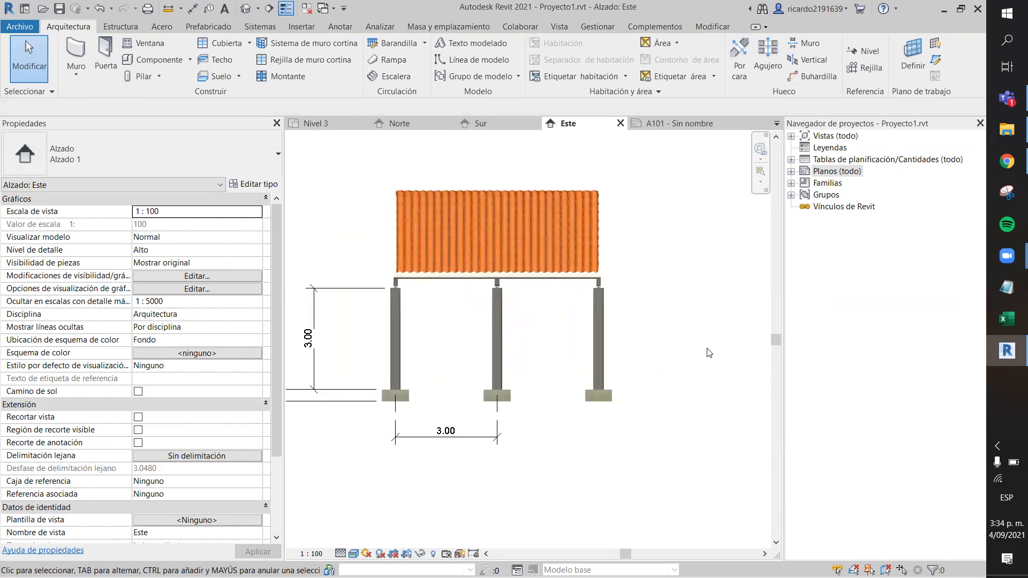
scroll(709, 352, down, 1)
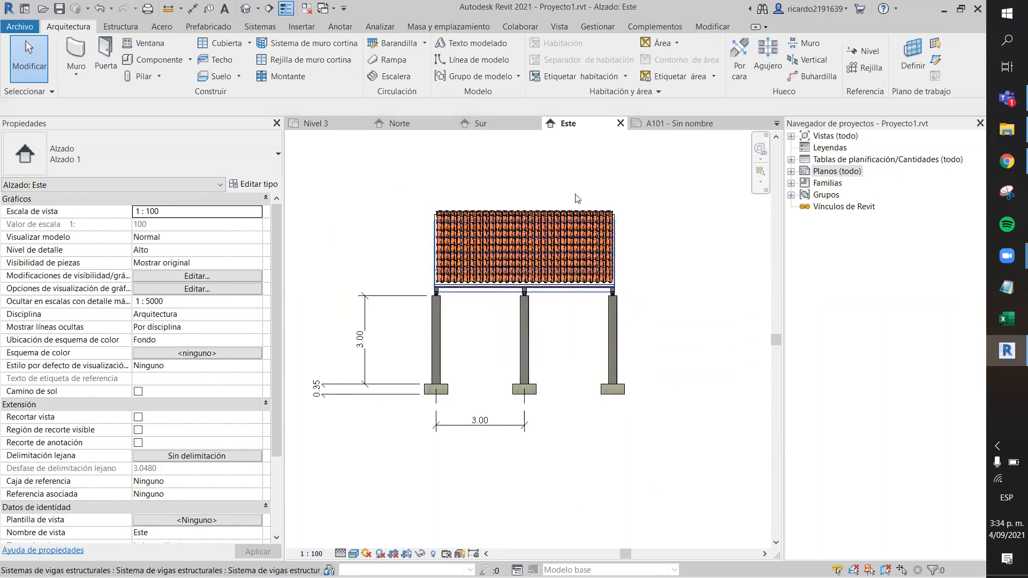
Step: Place the Este elevation on sheet A101 in the upper-left area of the drawing frame and leave its viewport deselected
click(643, 128)
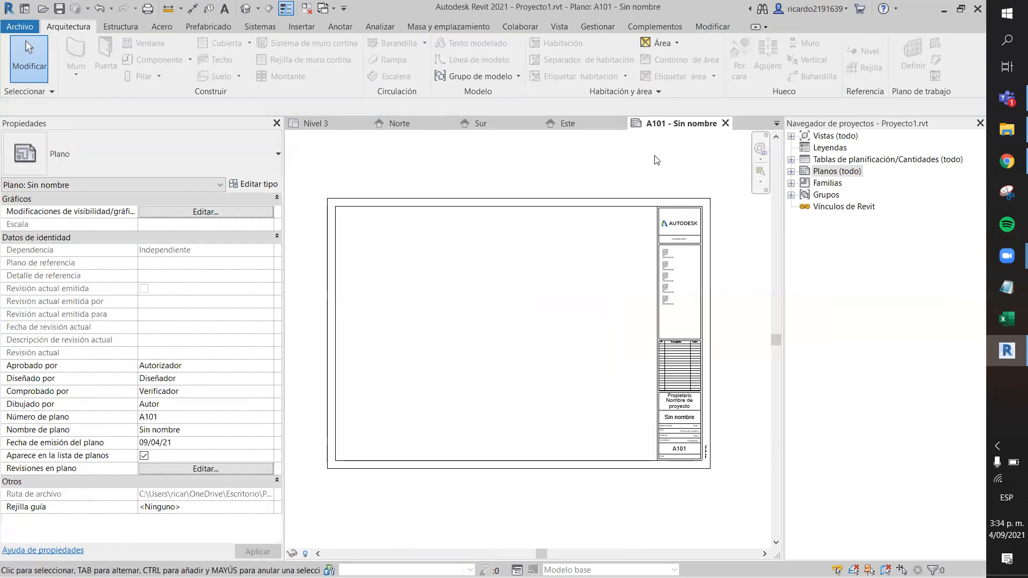
click(563, 123)
click(668, 122)
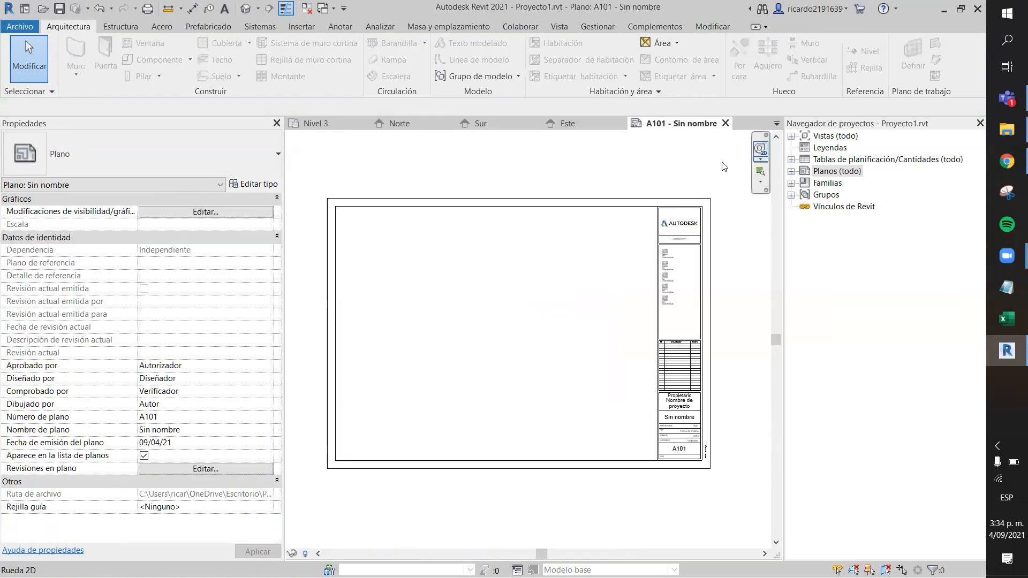
click(791, 137)
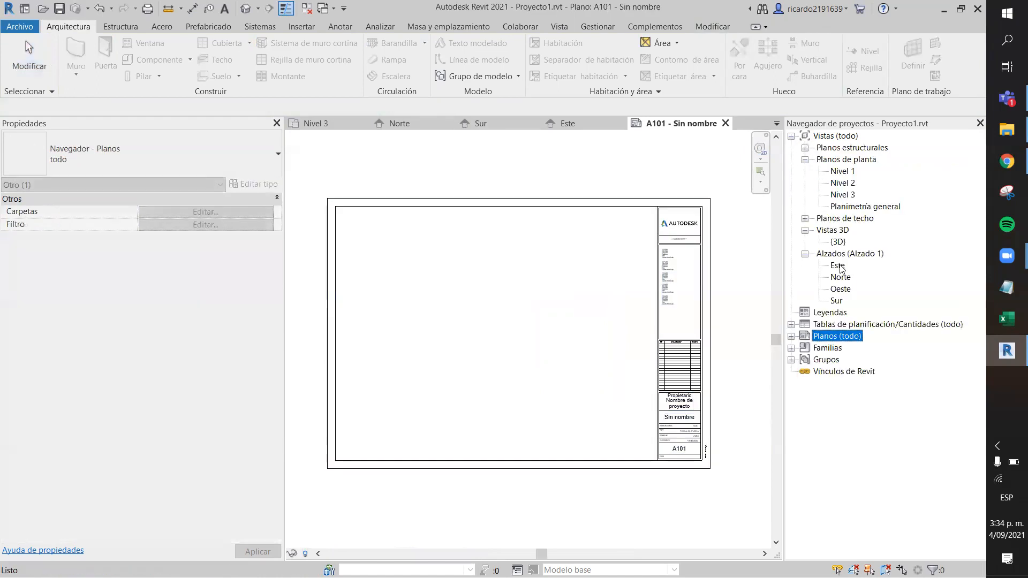
click(837, 266)
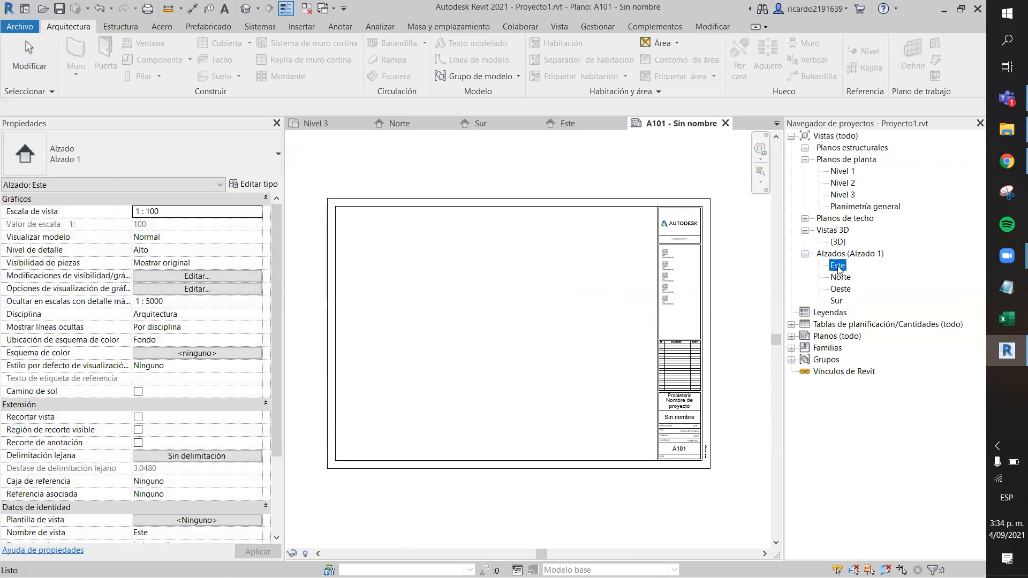
drag(439, 280, 420, 285)
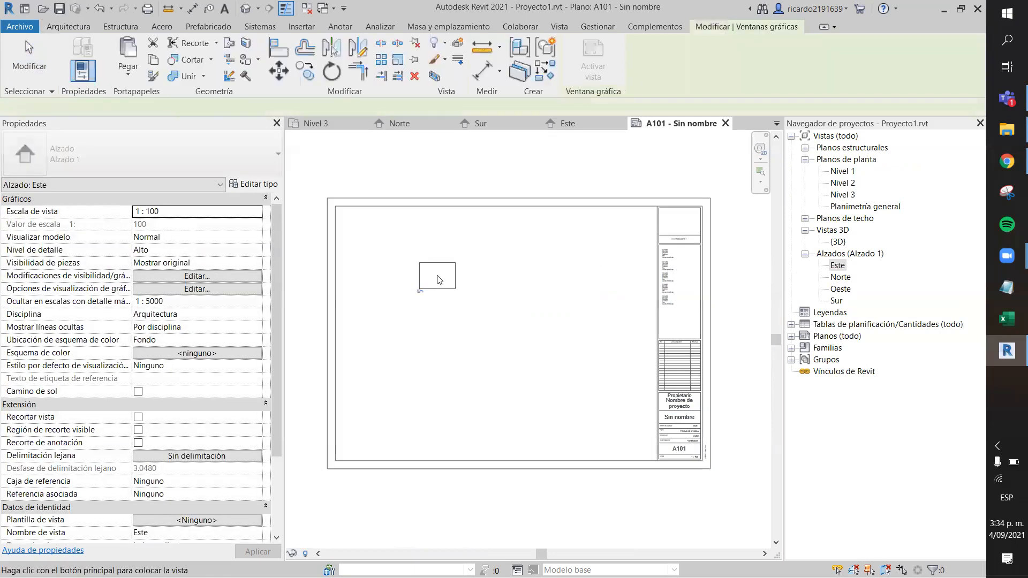
click(402, 266)
key(Escape)
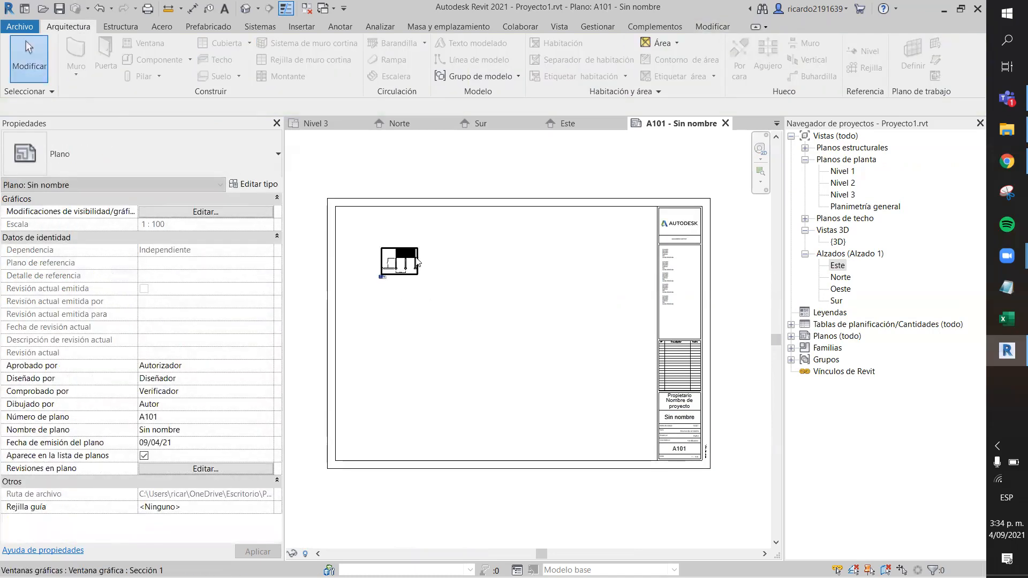
click(415, 266)
click(459, 273)
click(415, 266)
click(519, 256)
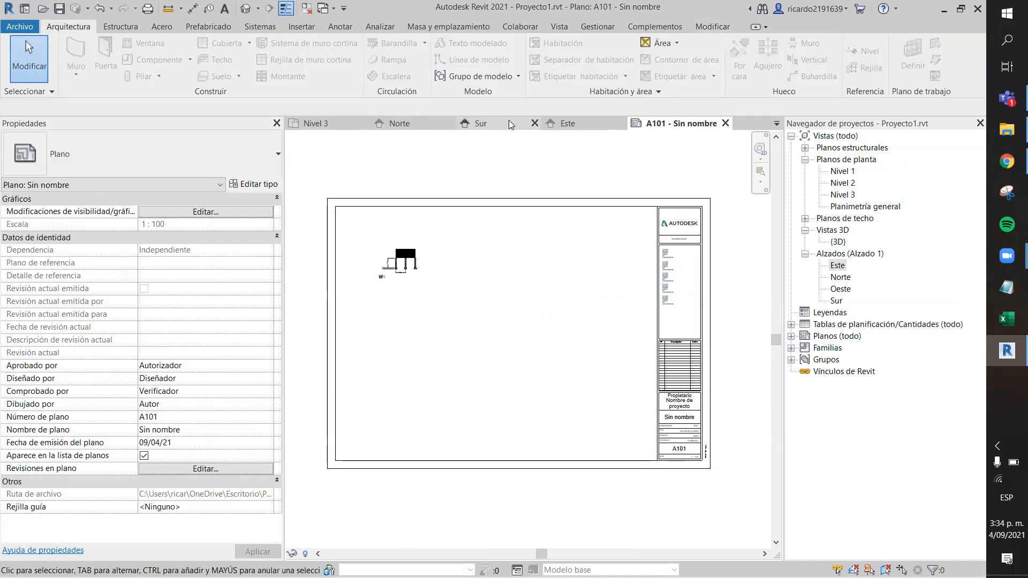
Step: Set the Este elevation's view scale to 1:20
click(559, 123)
click(312, 555)
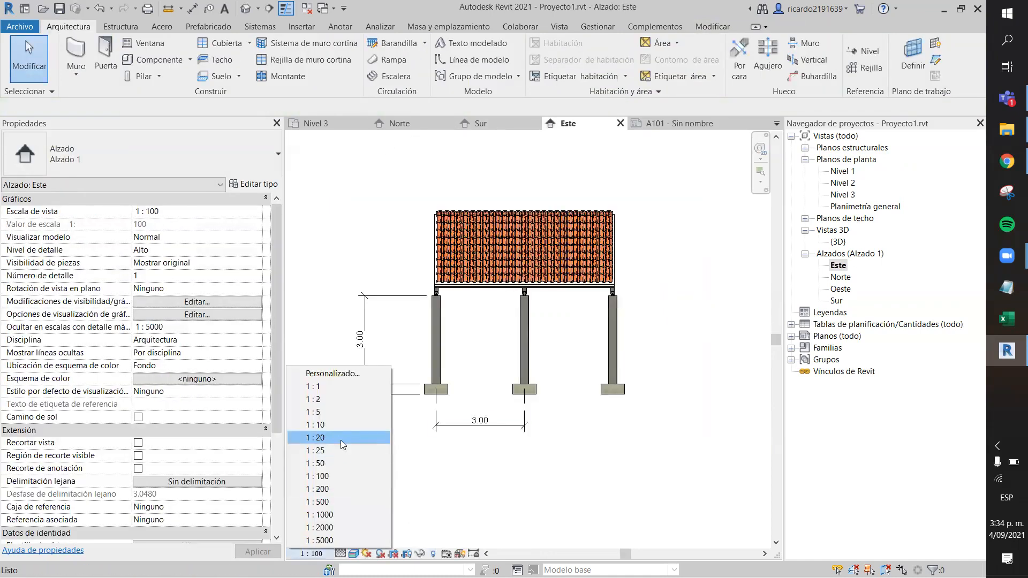
click(338, 437)
Step: Move the enlarged Este viewport on sheet A101 inside the upper-left area of the drawing frame and leave it deselected
click(677, 123)
click(512, 178)
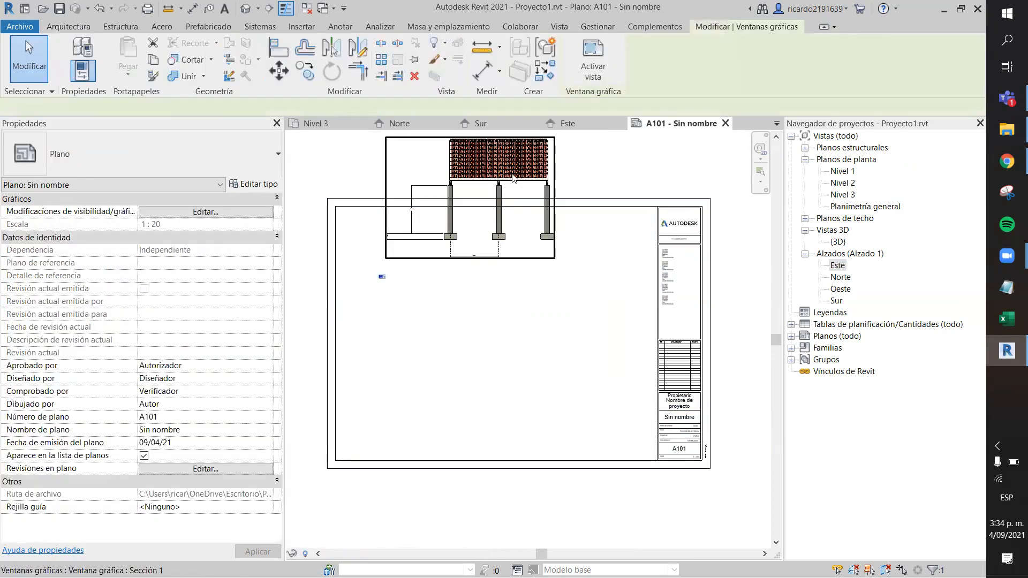
drag(501, 176, 461, 256)
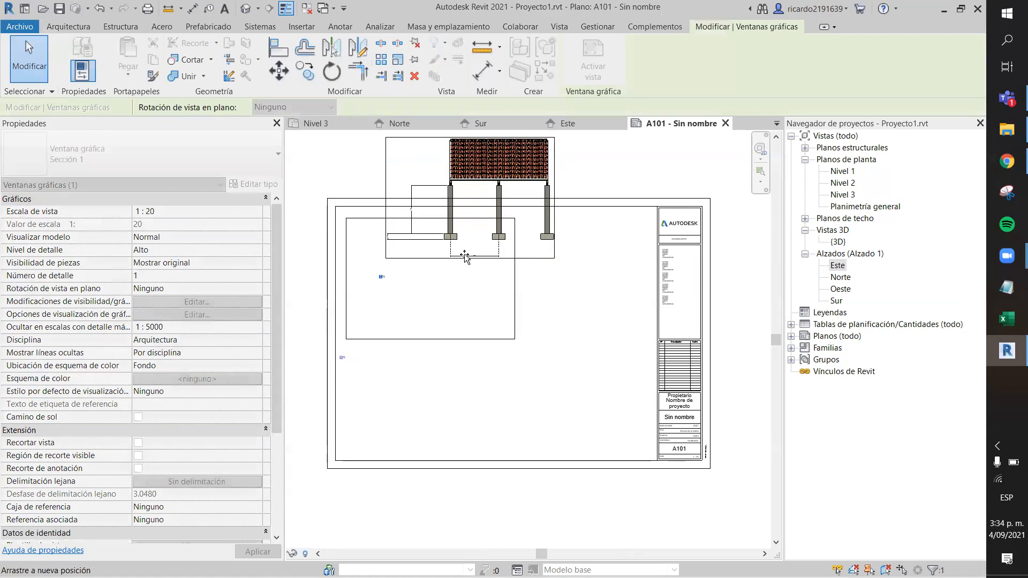
click(592, 365)
scroll(469, 307, up, 1)
scroll(465, 311, up, 2)
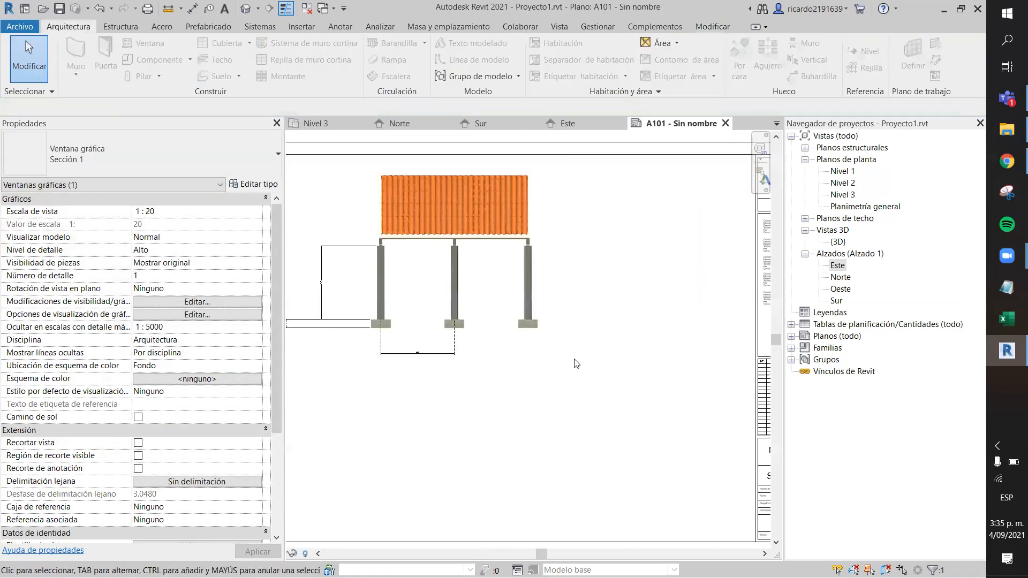
scroll(613, 321, down, 4)
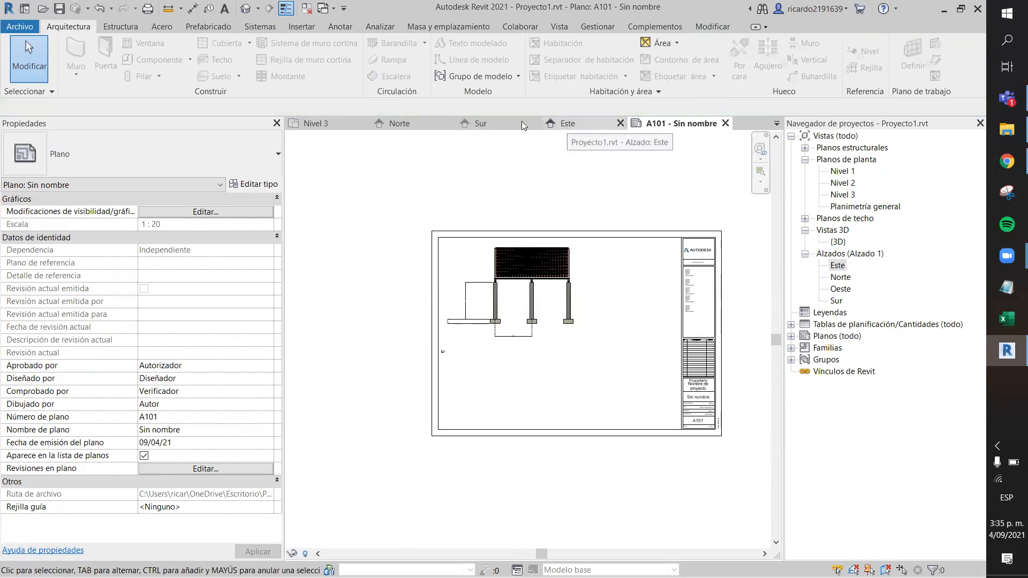
Step: Hide the tree beside the structure in the Norte elevation
click(407, 124)
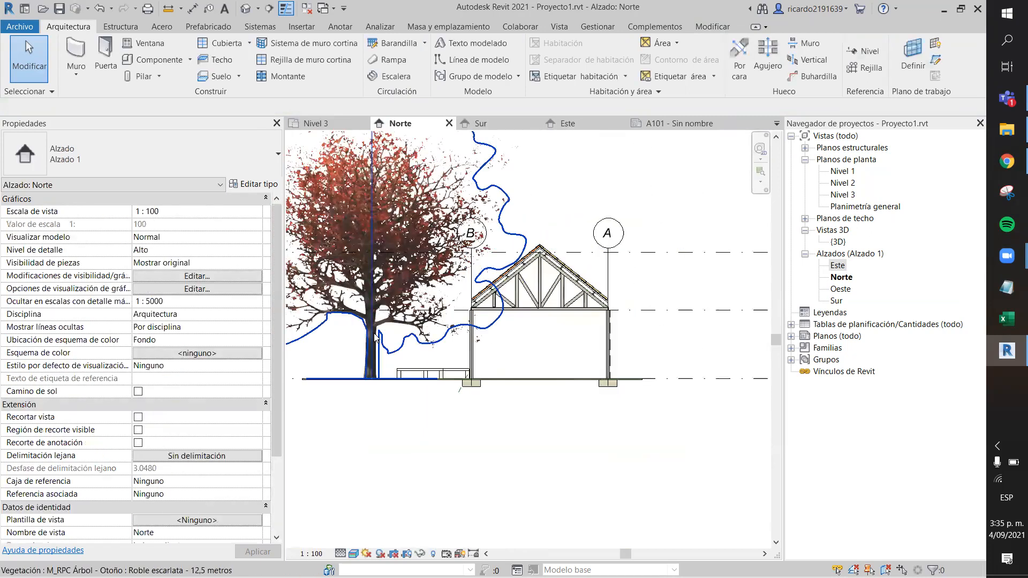
click(392, 282)
right_click(373, 336)
mouse_move(428, 134)
click(569, 134)
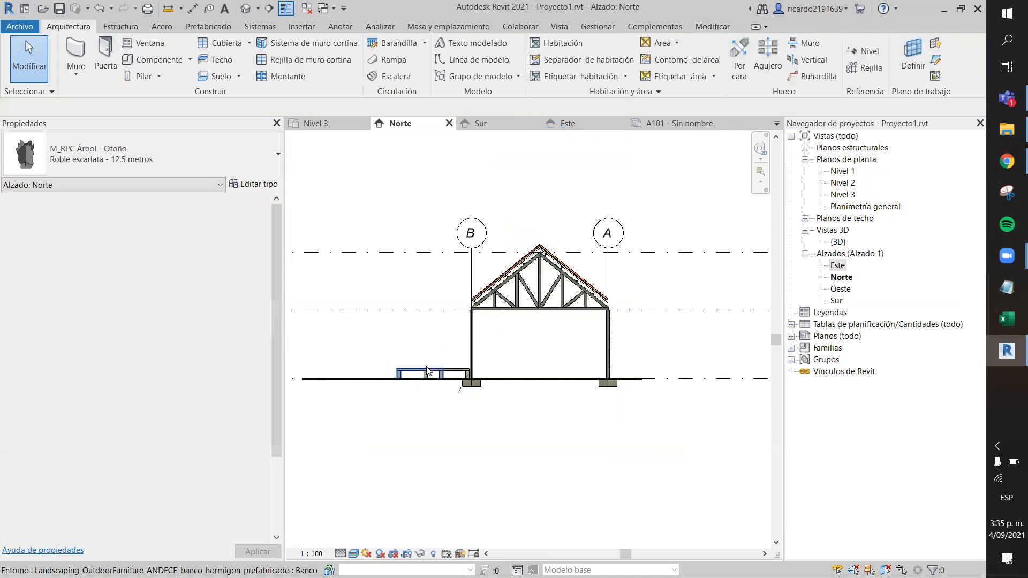
Step: Hide the two concrete benches and the floor slab in the Norte elevation
click(423, 373)
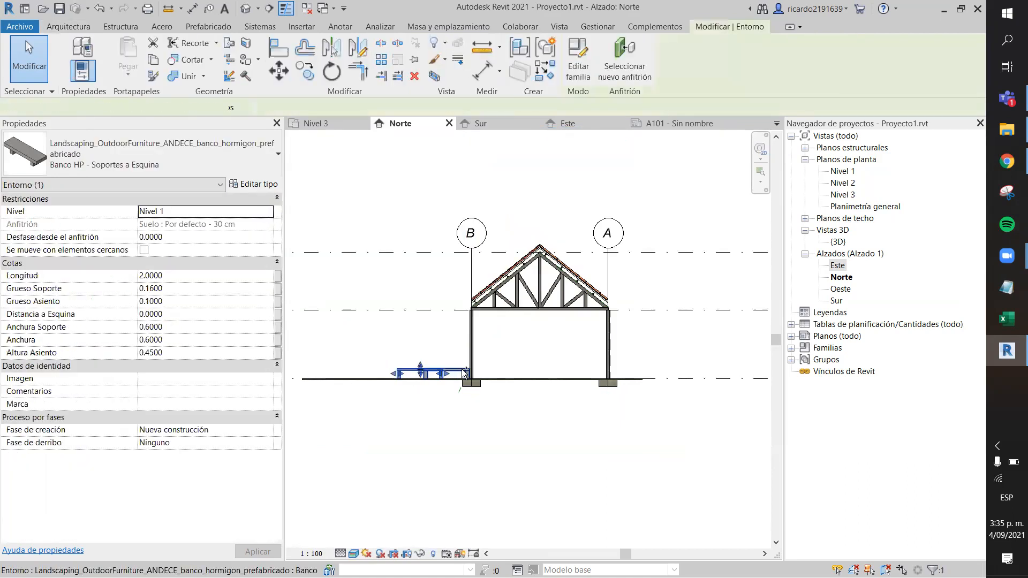
ctrl+click(371, 380)
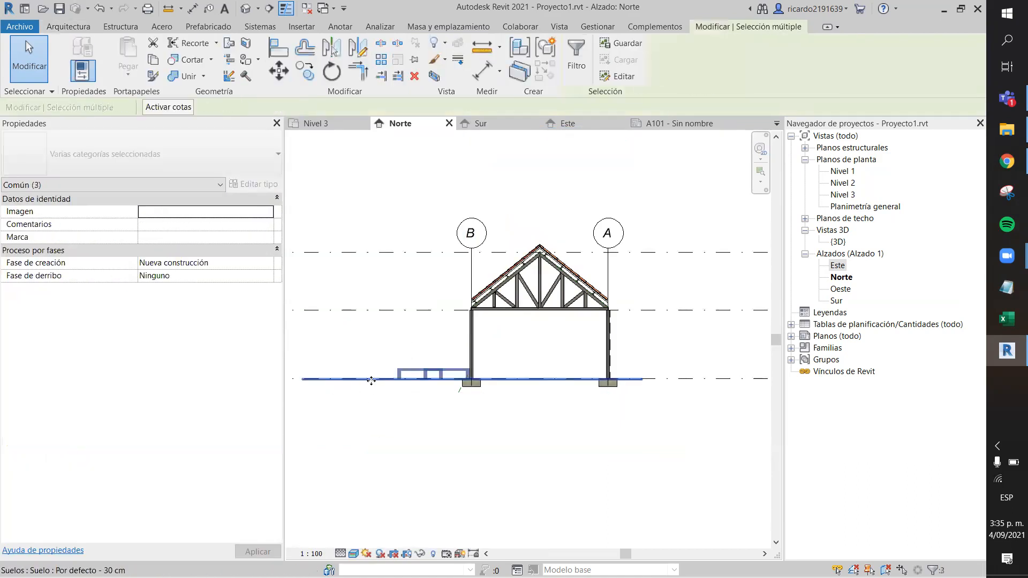
right_click(371, 380)
mouse_move(434, 178)
click(570, 178)
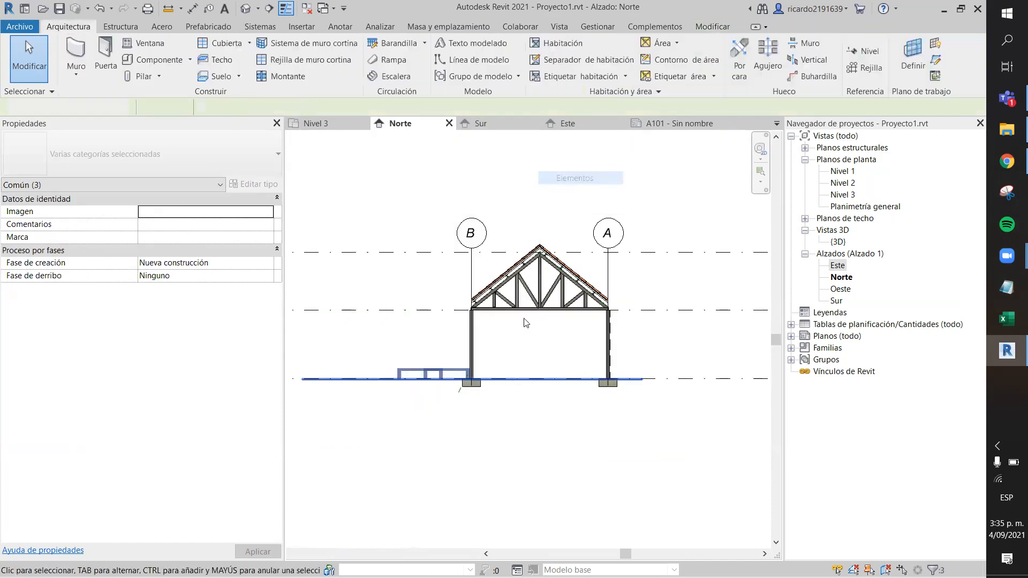
Step: Hide the three level lines in the Norte elevation
drag(703, 409, 681, 221)
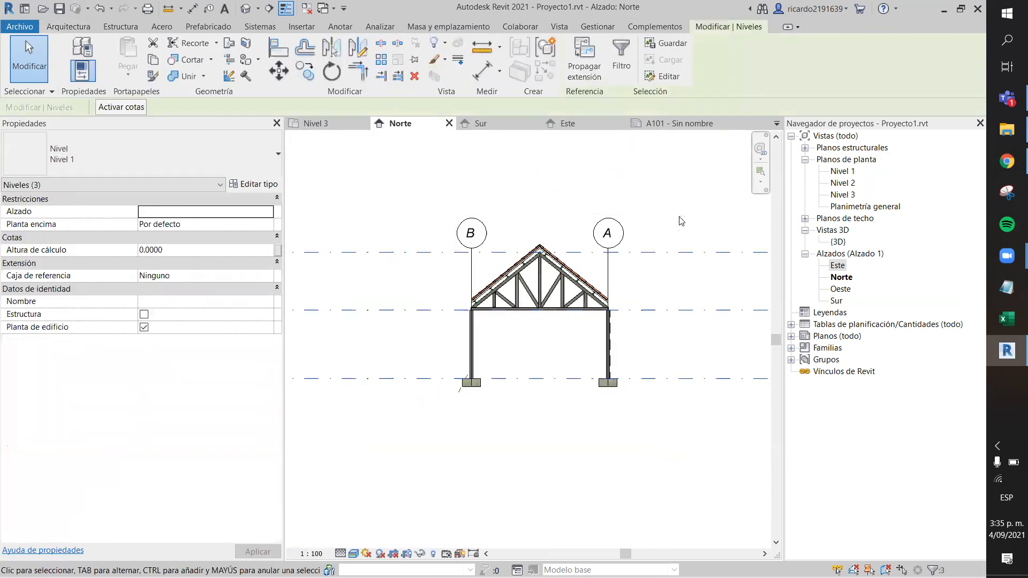
right_click(678, 255)
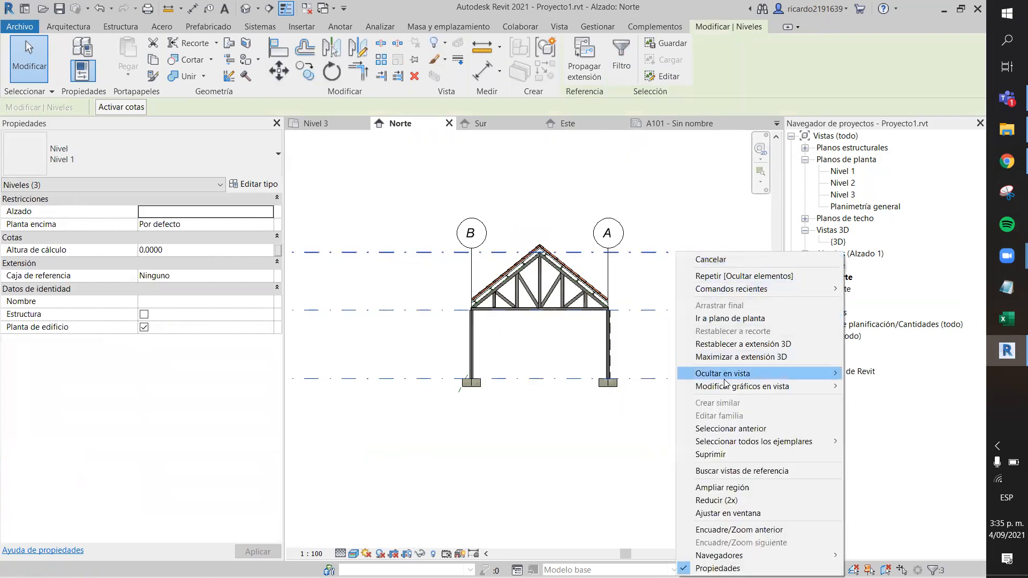
mouse_move(791, 375)
click(878, 373)
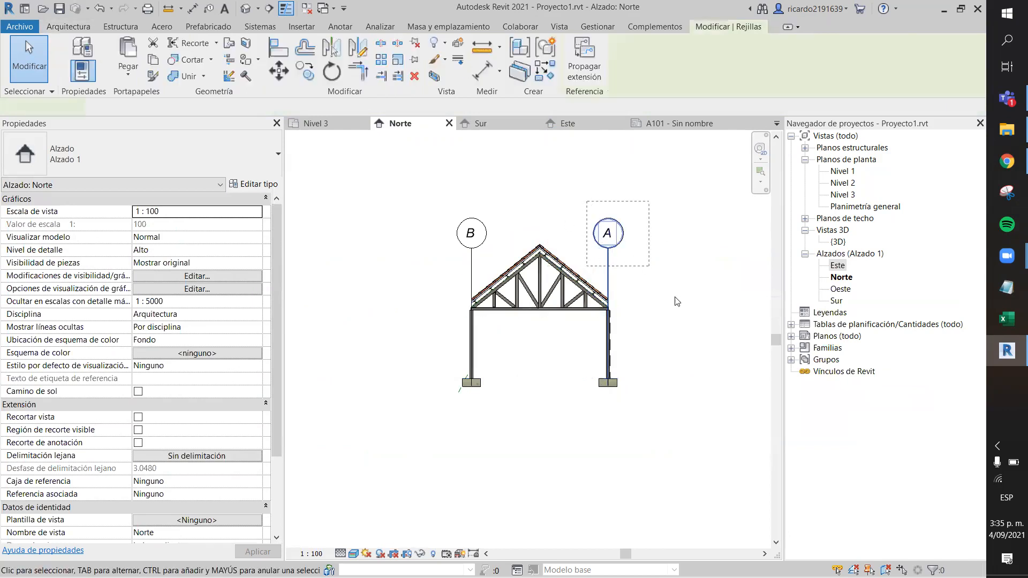
Step: Hide grid lines B and A in the Norte elevation
click(608, 278)
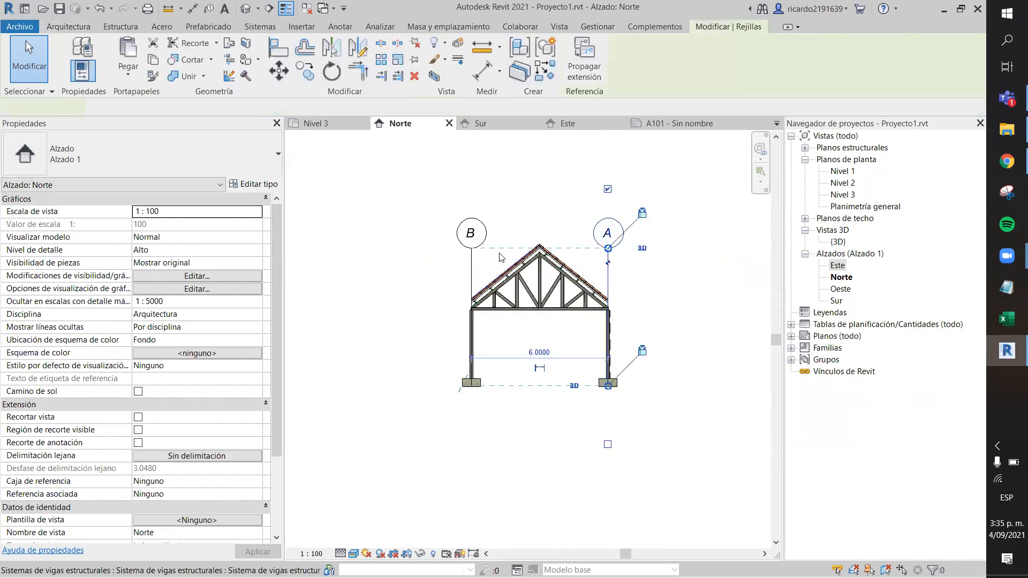
right_click(472, 264)
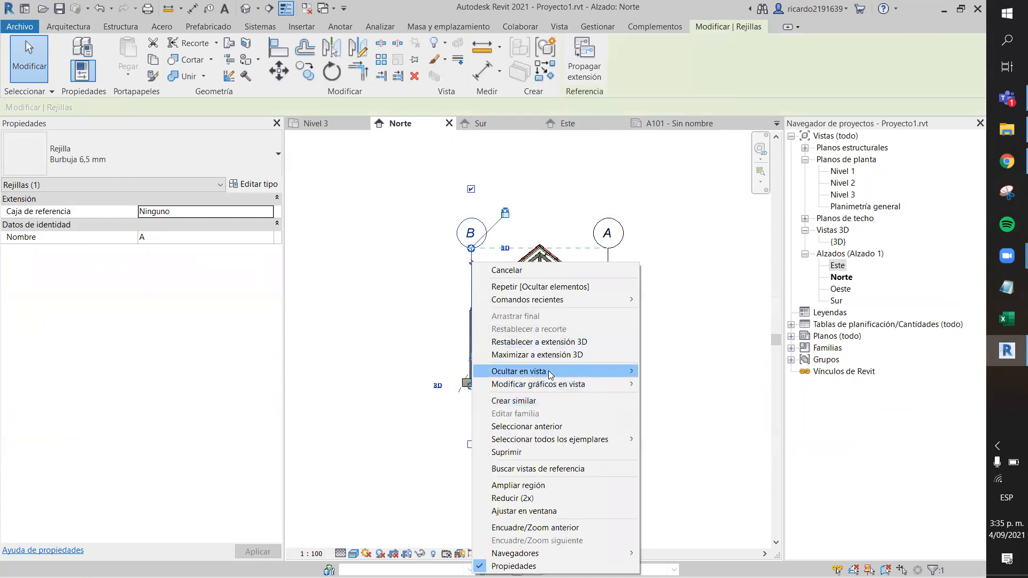
mouse_move(546, 371)
click(706, 372)
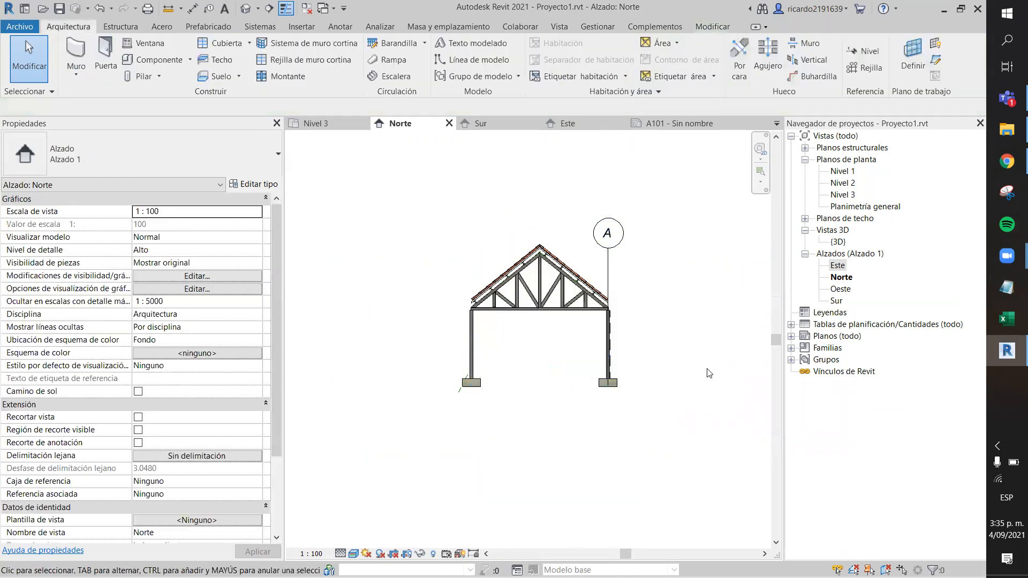
click(608, 267)
right_click(609, 265)
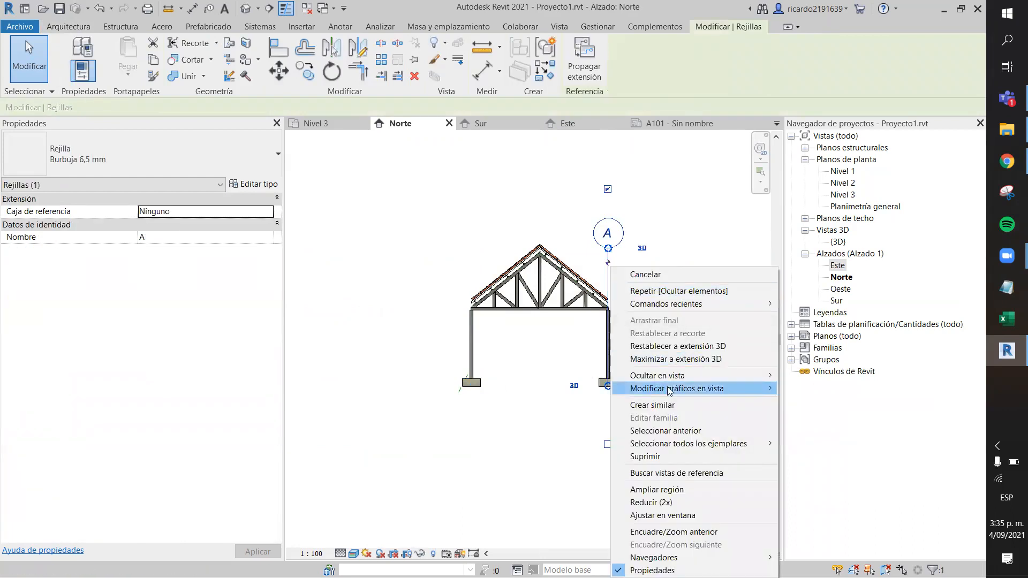
mouse_move(669, 376)
click(798, 377)
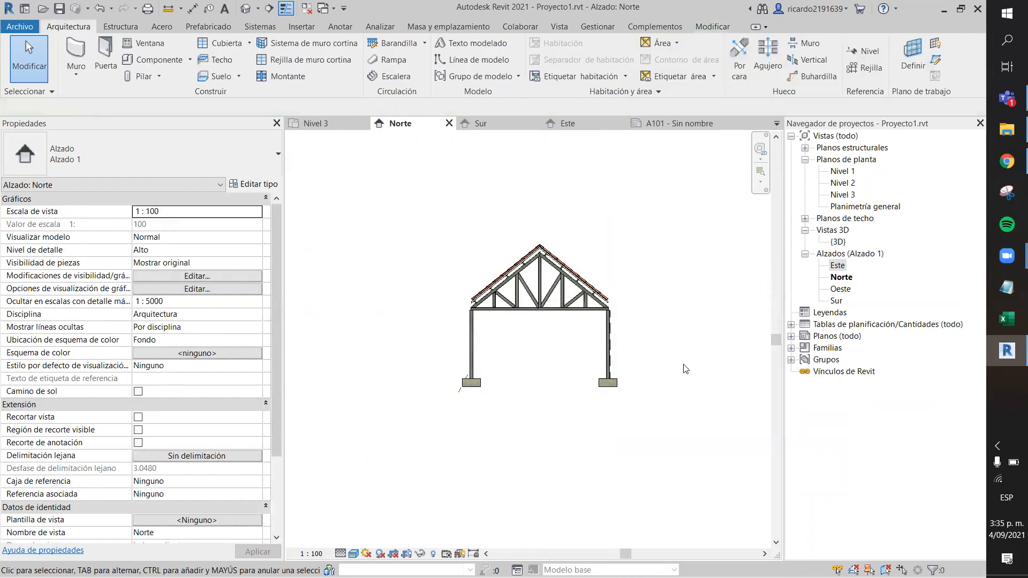
Step: Delete the slanted reference plane crossing the left footing in the Norte elevation
scroll(522, 423, up, 5)
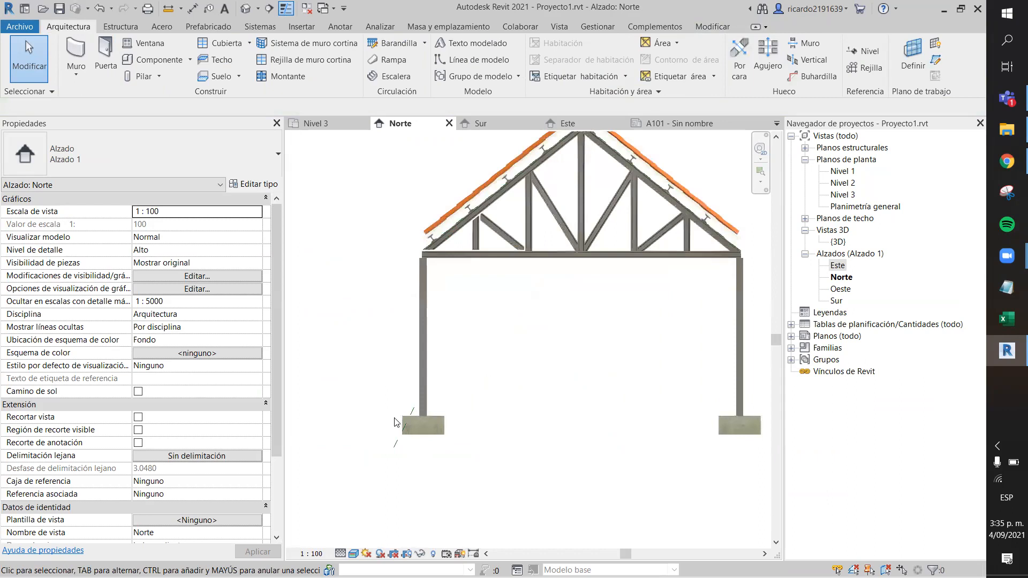
click(393, 449)
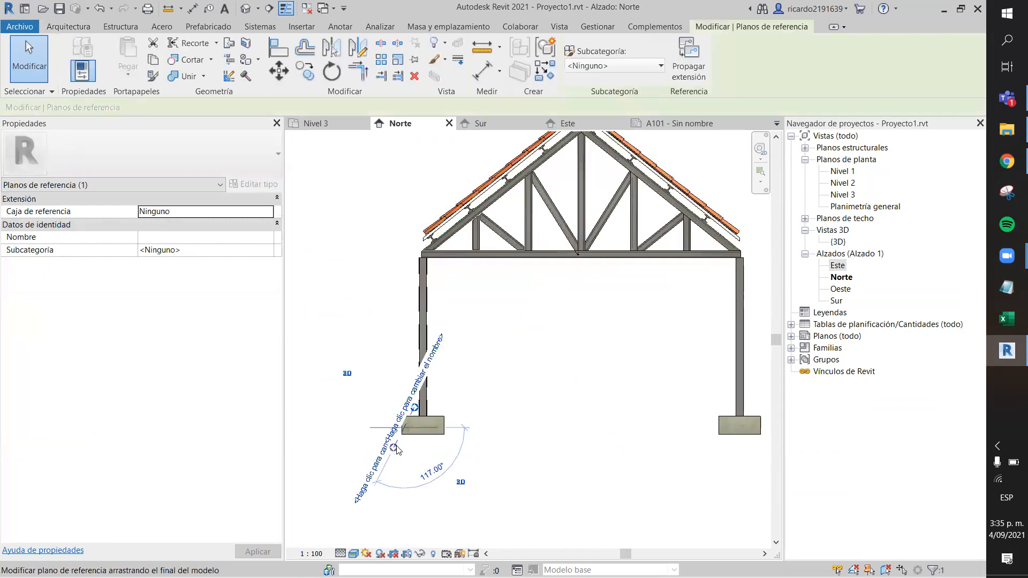
key(Delete)
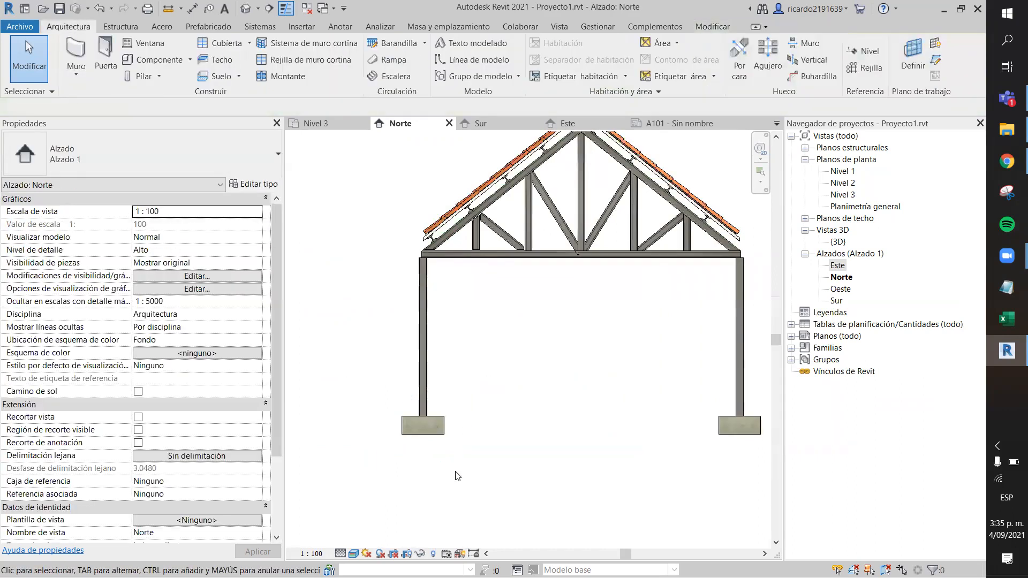
scroll(565, 333, down, 4)
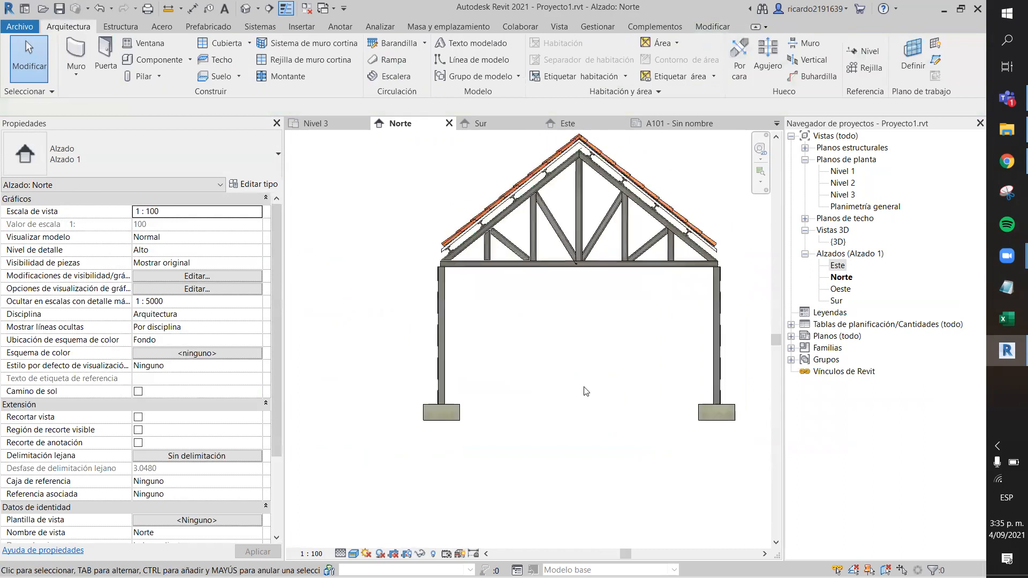
scroll(482, 429, down, 3)
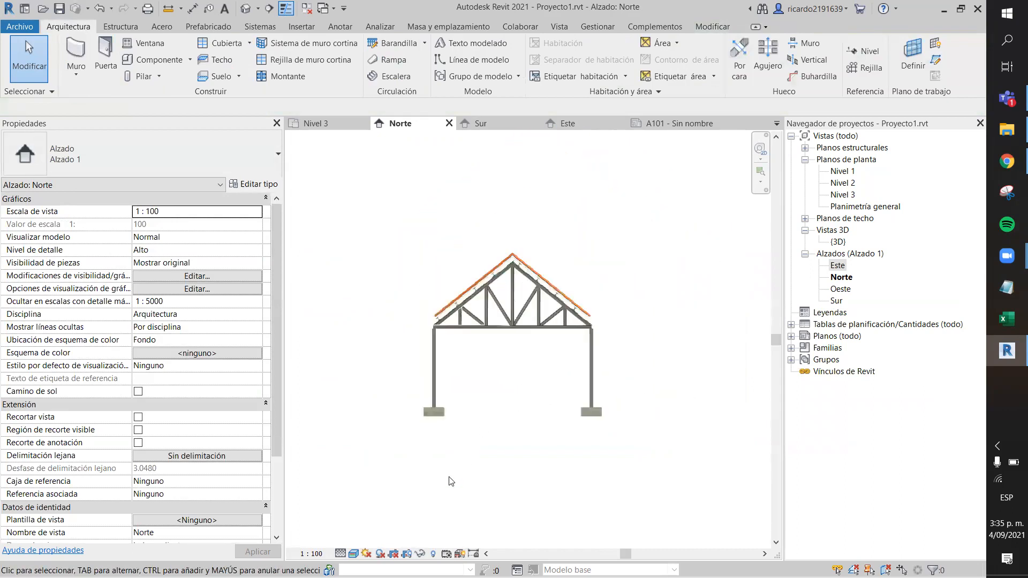
Step: Check the extent of the Norte elevation's crop region and leave its boundary hidden
click(406, 554)
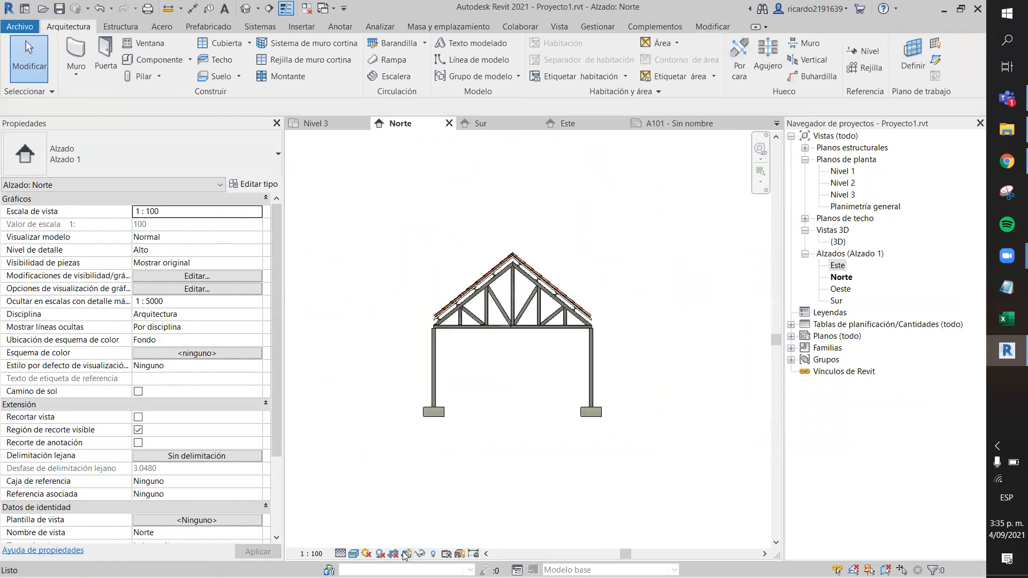
scroll(495, 485, down, 3)
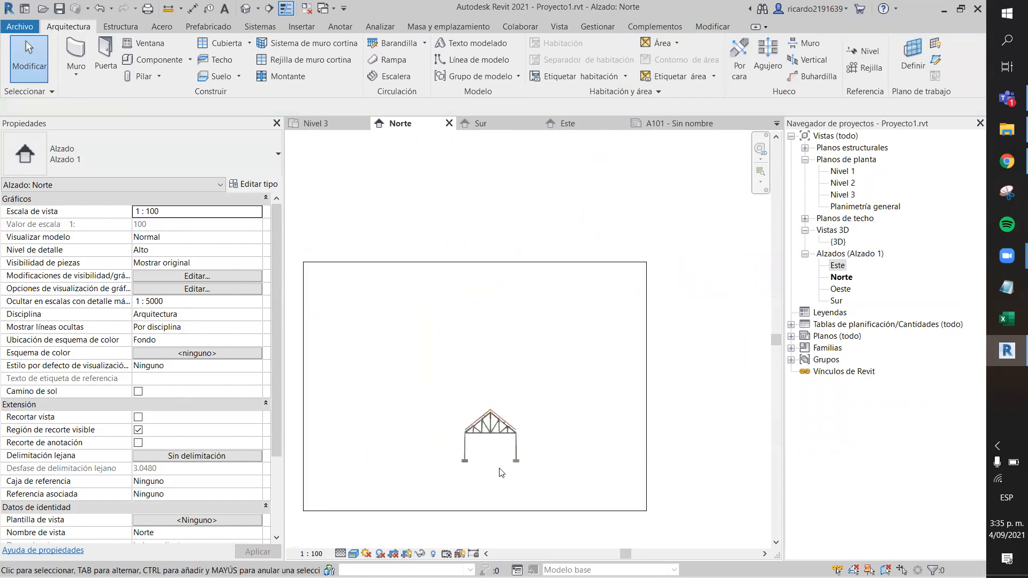
click(407, 555)
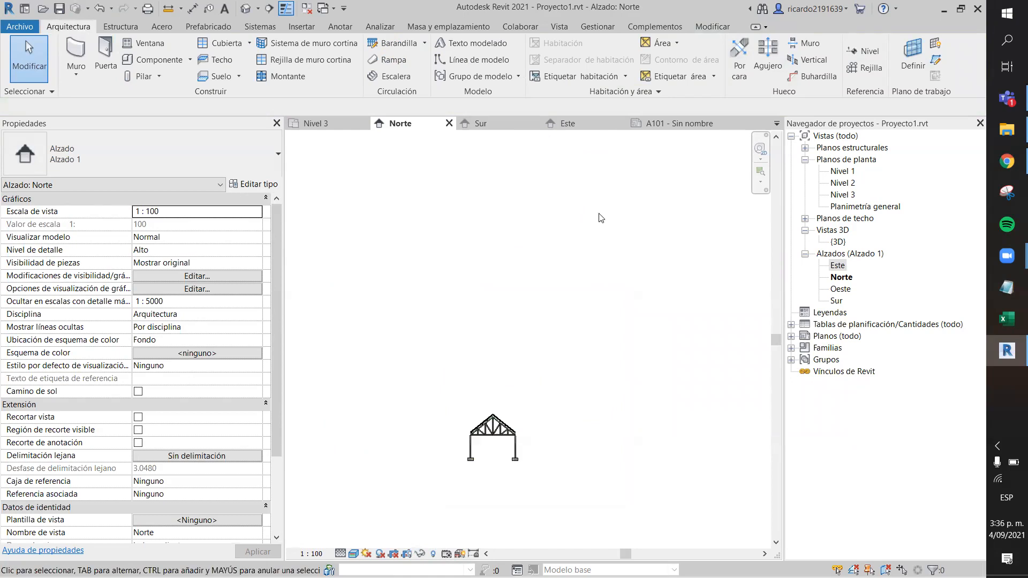
Step: Place the Norte elevation on sheet A101 below the Este viewport, in the lower-left area of the drawing frame
click(668, 123)
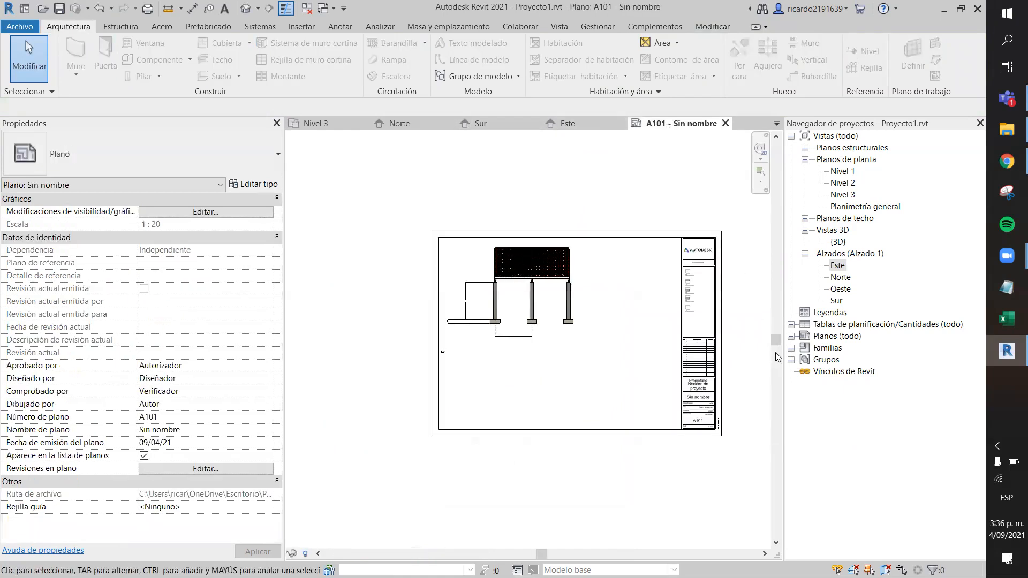
double_click(840, 277)
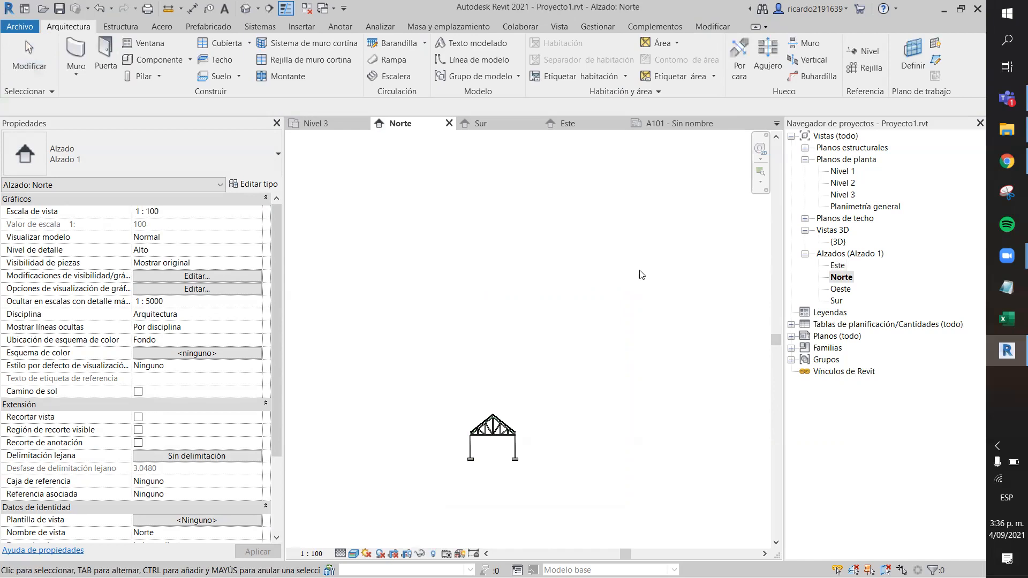
click(661, 122)
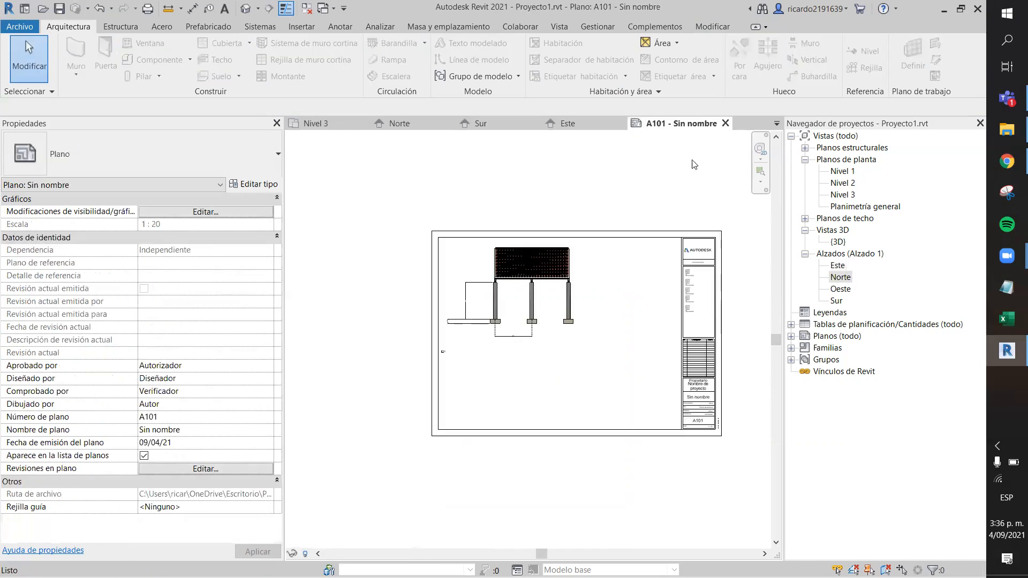
click(840, 277)
drag(578, 349, 575, 355)
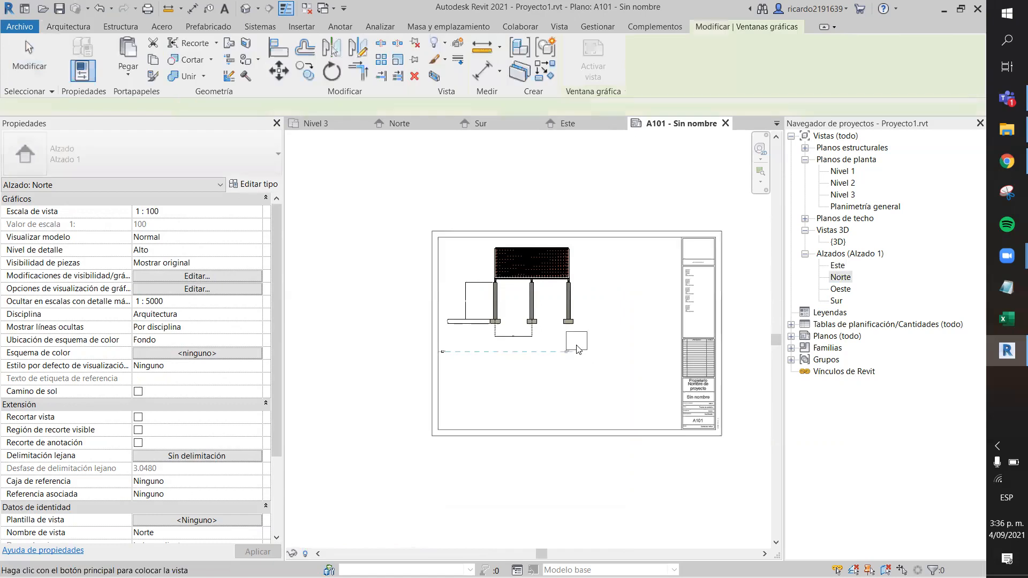
click(475, 402)
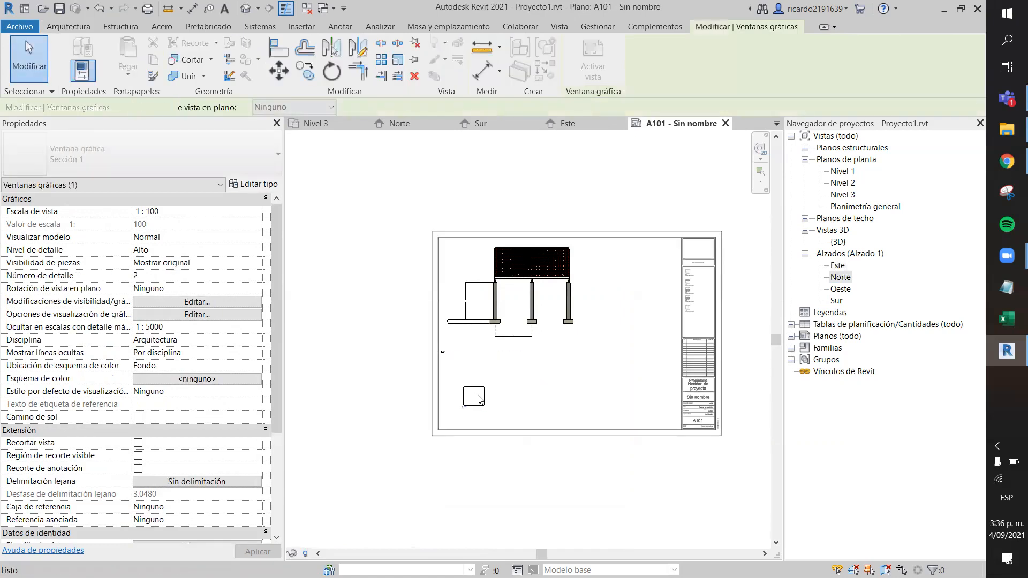
scroll(502, 401, up, 3)
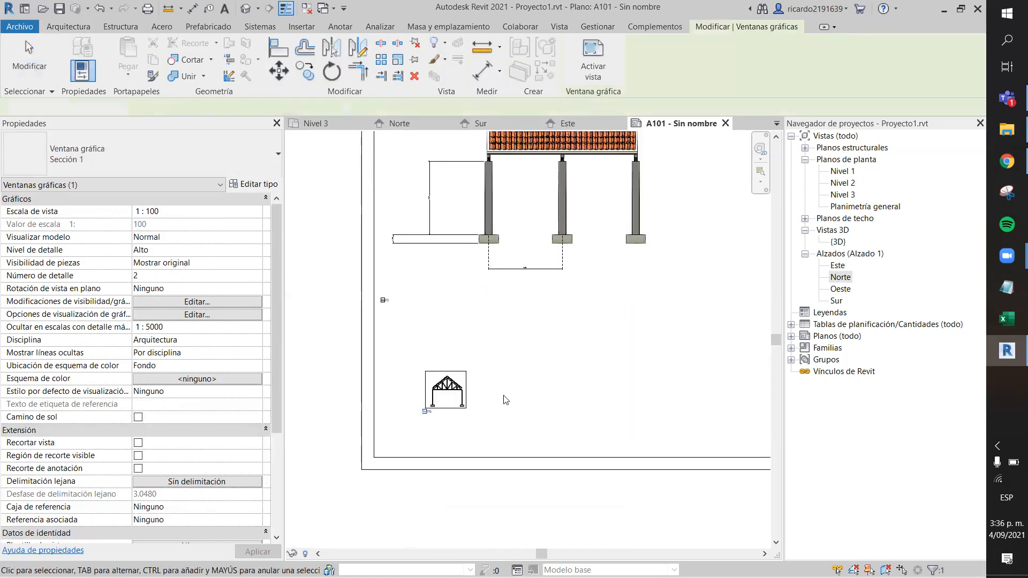
click(503, 395)
Step: Compare the size and scale of the Norte viewport with the Este viewport on sheet A101
scroll(487, 384, up, 2)
click(452, 384)
click(512, 385)
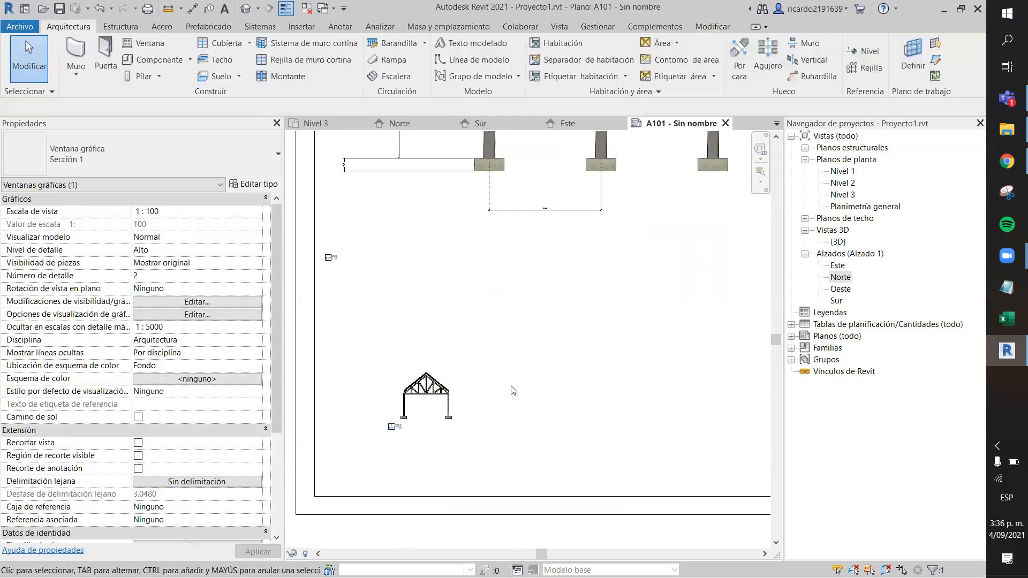
click(447, 387)
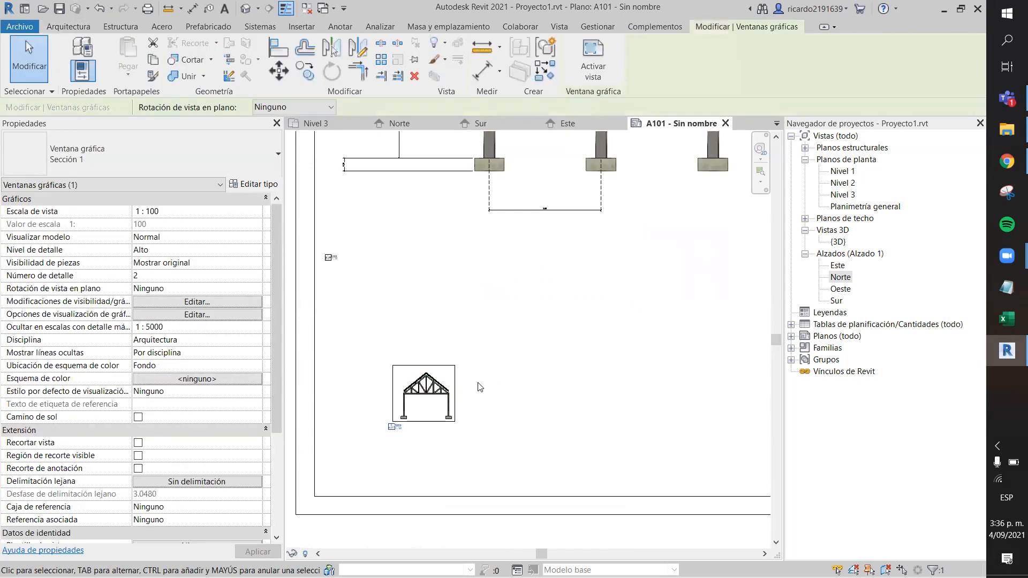
scroll(427, 391, down, 2)
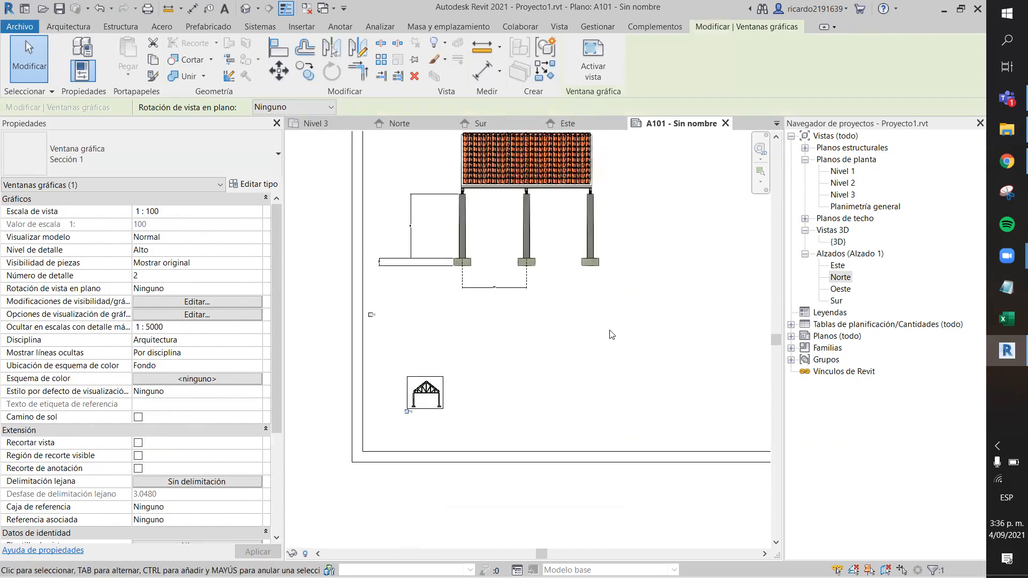
key(Escape)
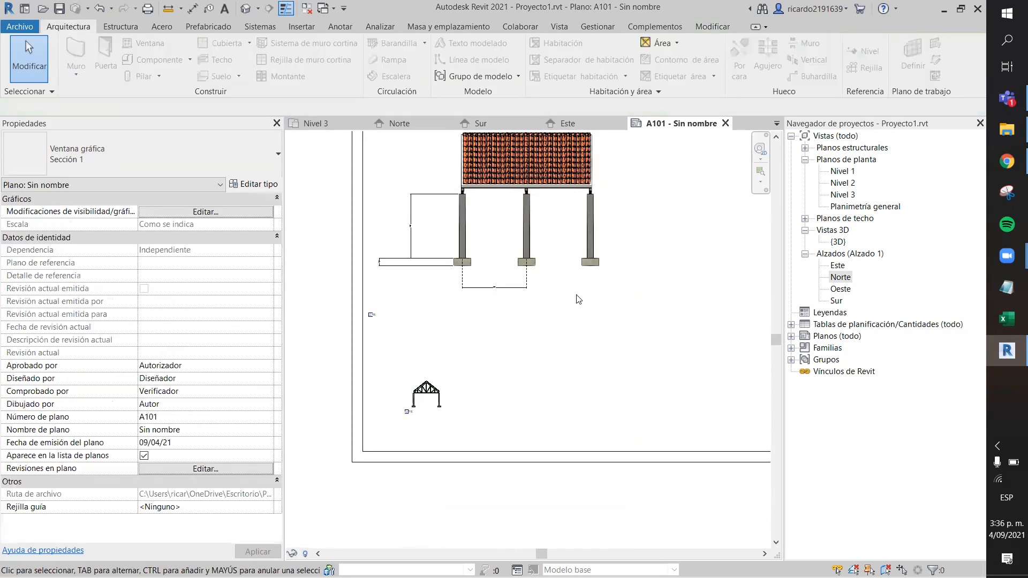
click(673, 332)
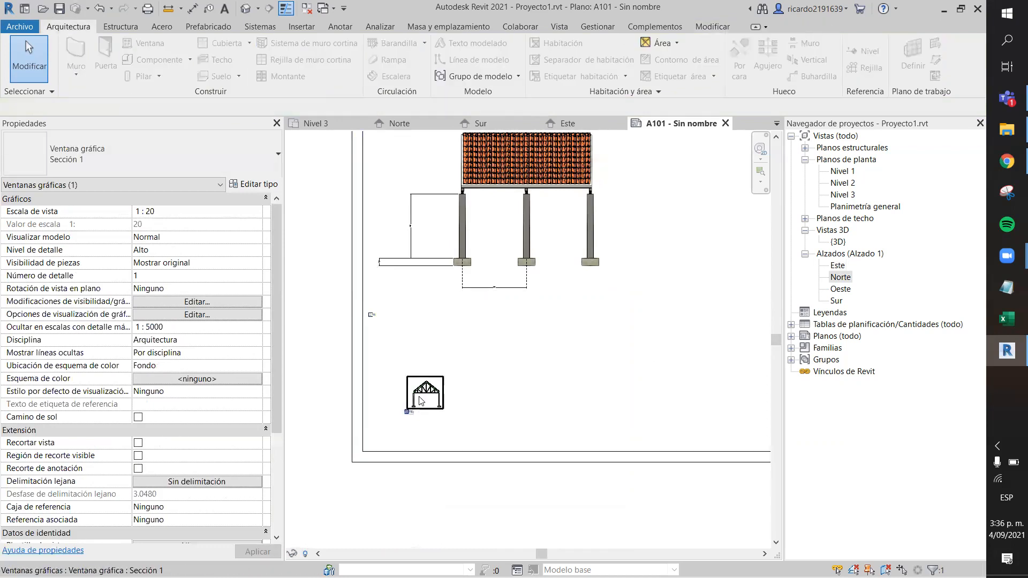
click(436, 405)
scroll(492, 351, down, 2)
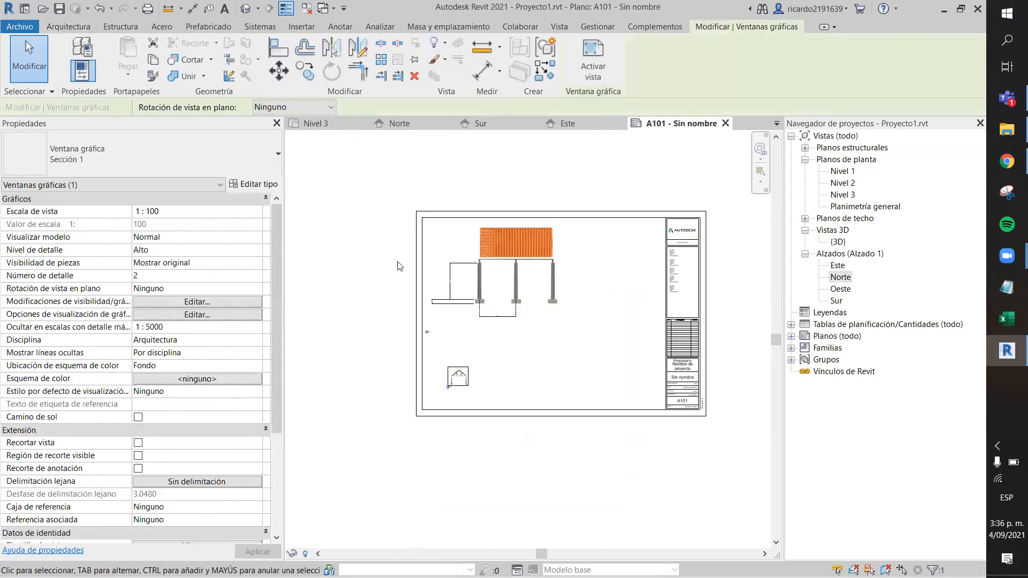
click(551, 404)
scroll(460, 355, up, 2)
click(461, 394)
click(603, 339)
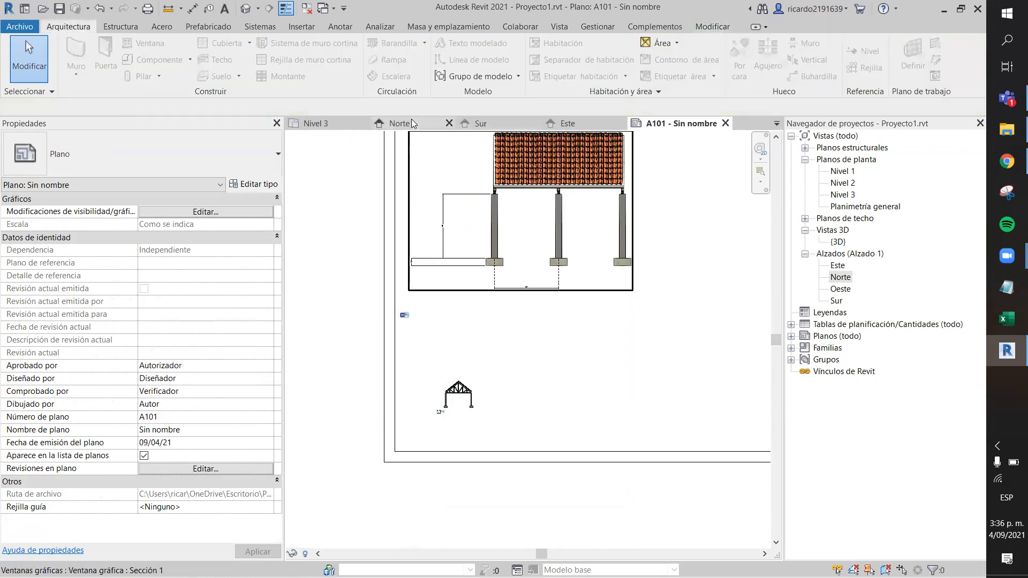
Step: Set the Norte elevation's view scale to 1:20 and return to sheet A101
click(412, 123)
scroll(449, 500, up, 1)
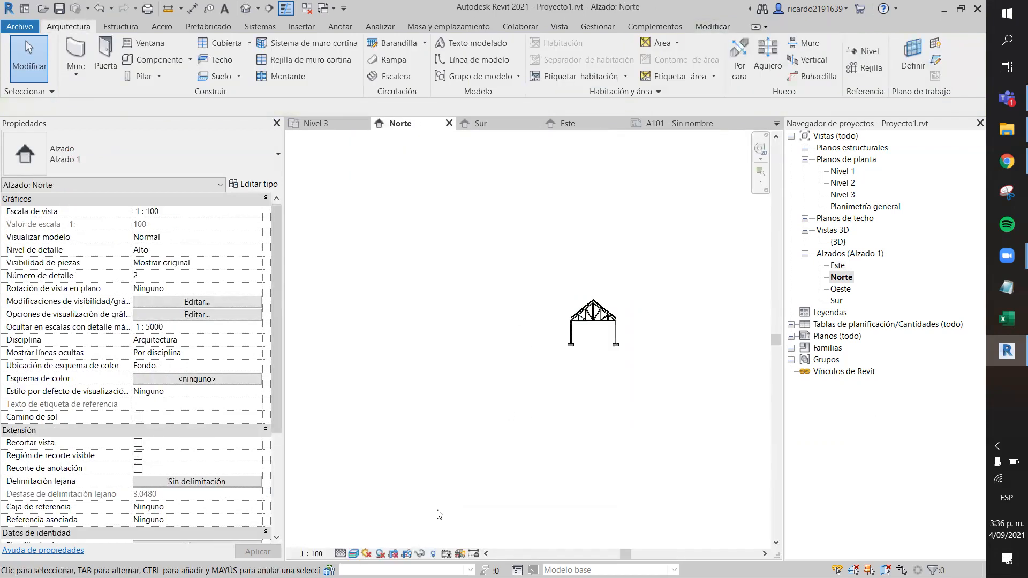
click(311, 553)
click(326, 435)
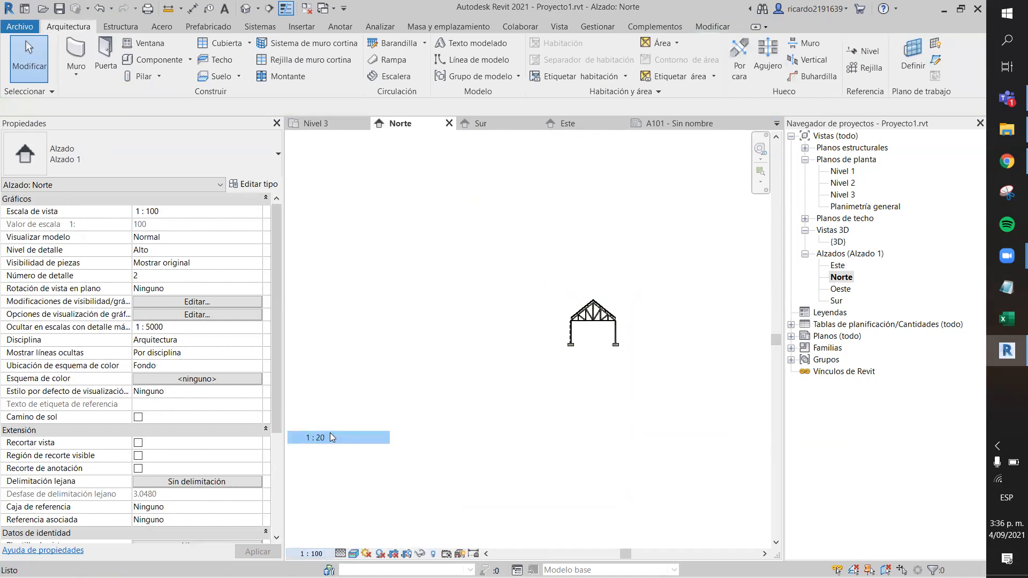
click(677, 125)
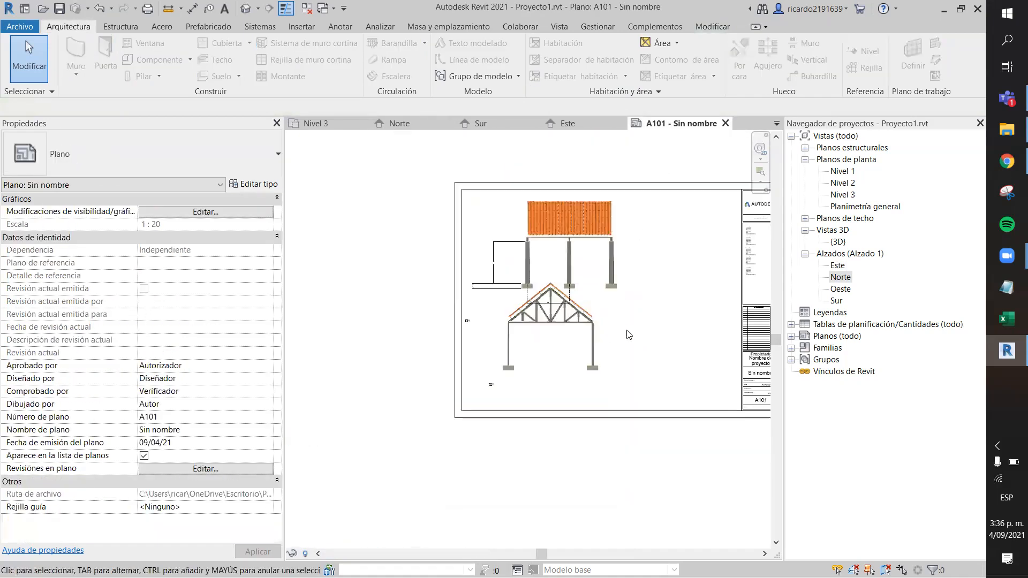
Step: Reposition the enlarged Norte viewport directly below the Este viewport, inside the drawing frame of sheet A101
middle_drag(600, 329, 560, 334)
drag(558, 333, 670, 347)
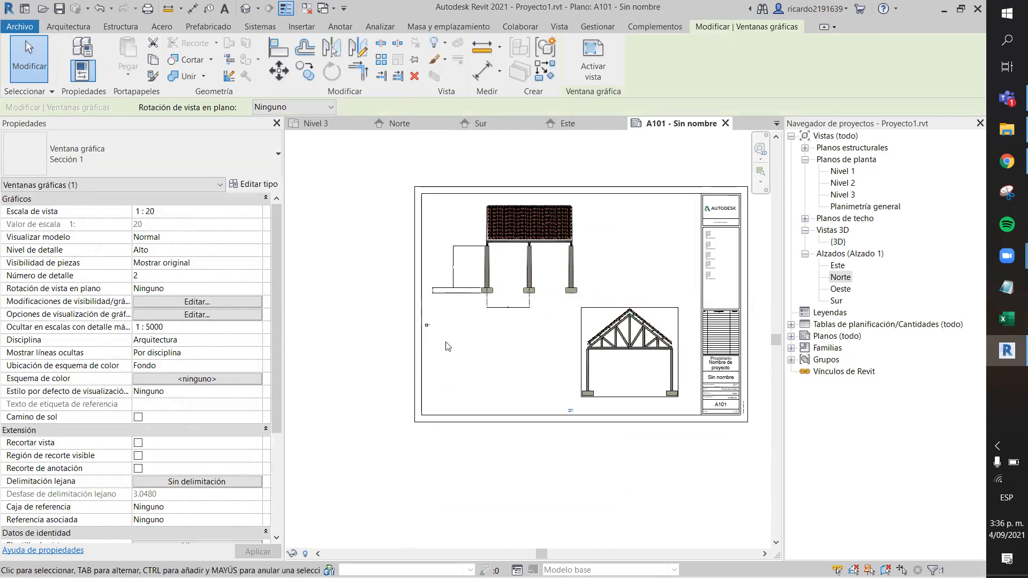
click(359, 299)
scroll(546, 373, up, 2)
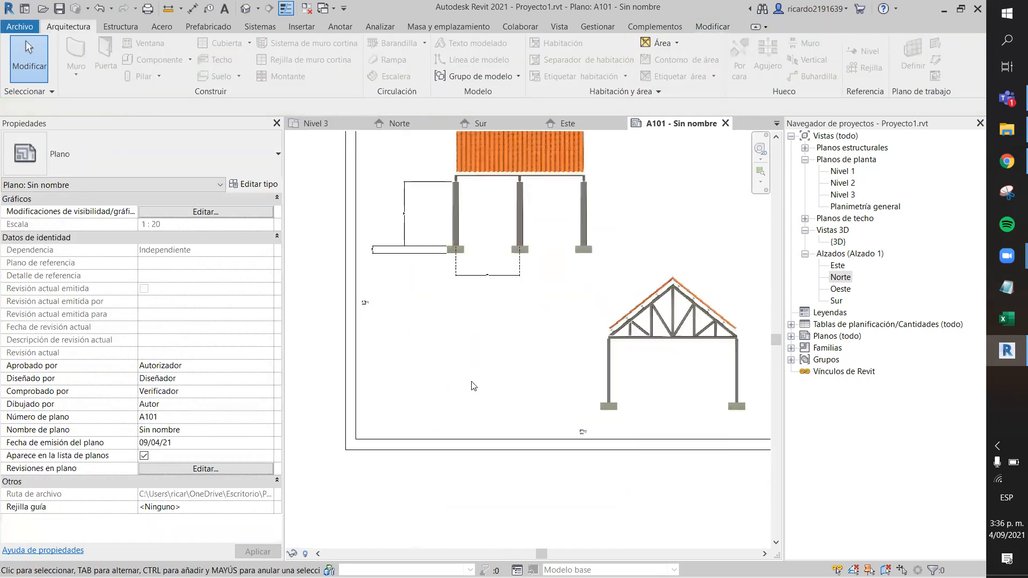
middle_drag(587, 302, 528, 330)
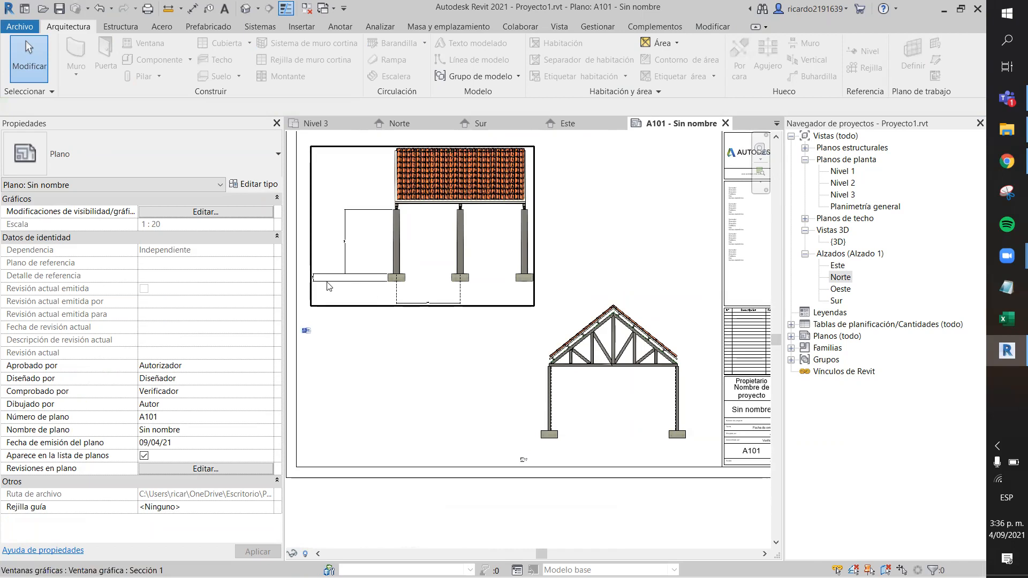
scroll(492, 405, down, 1)
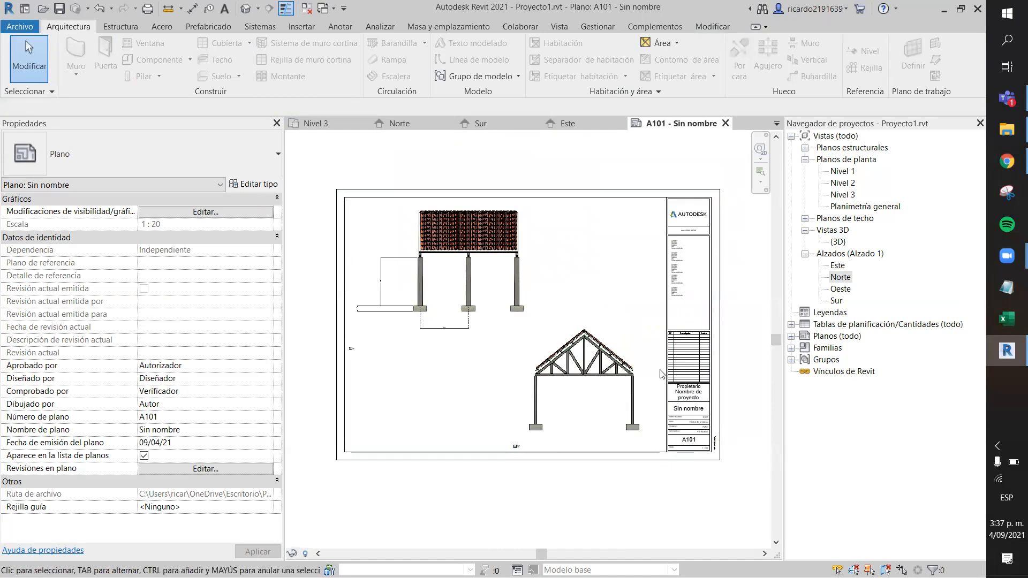
drag(605, 375, 467, 377)
click(614, 486)
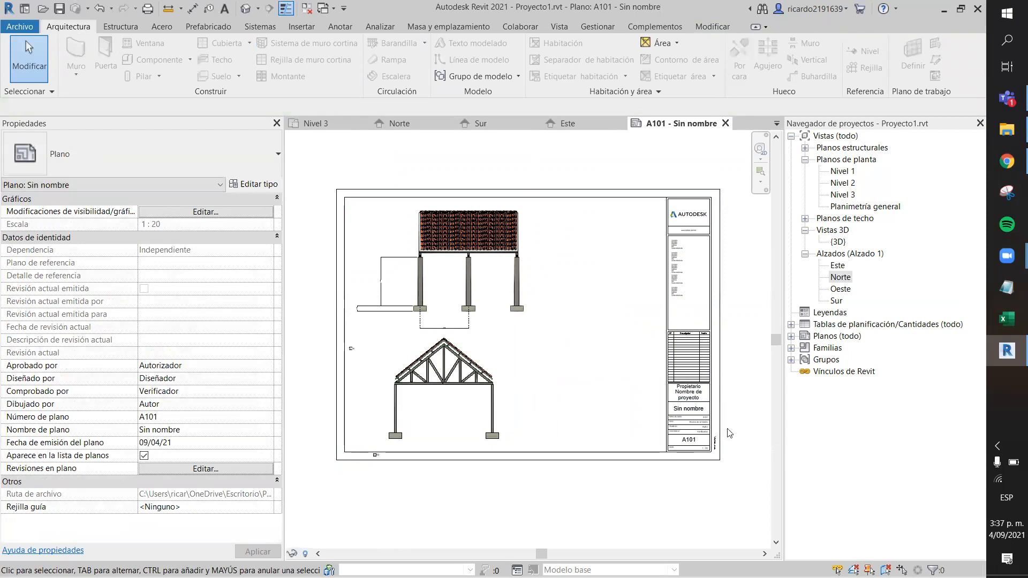
Step: Review the Este, Norte, Sur and Nivel 3 views and inspect the column bases in the 3D view
click(580, 128)
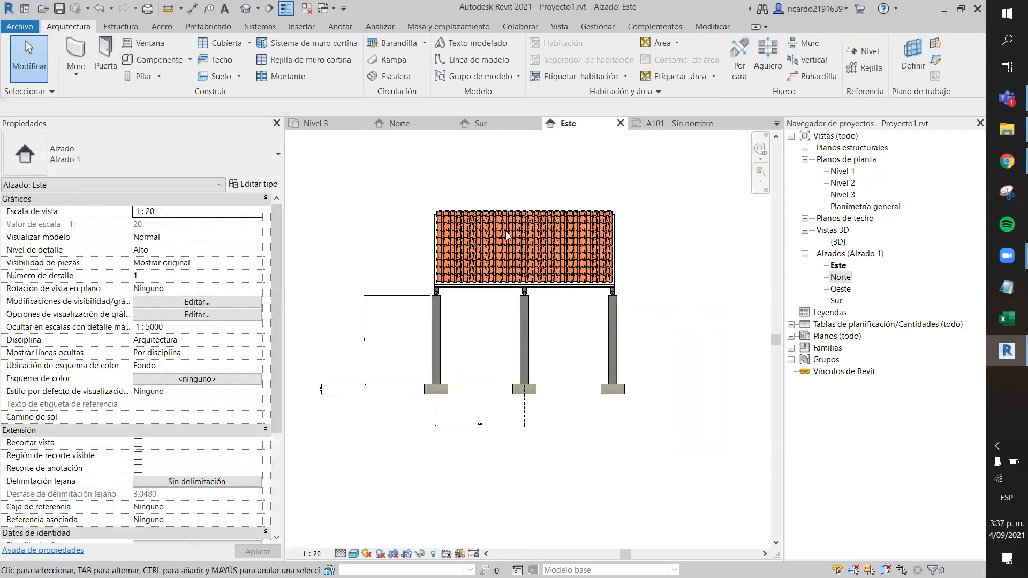
click(435, 128)
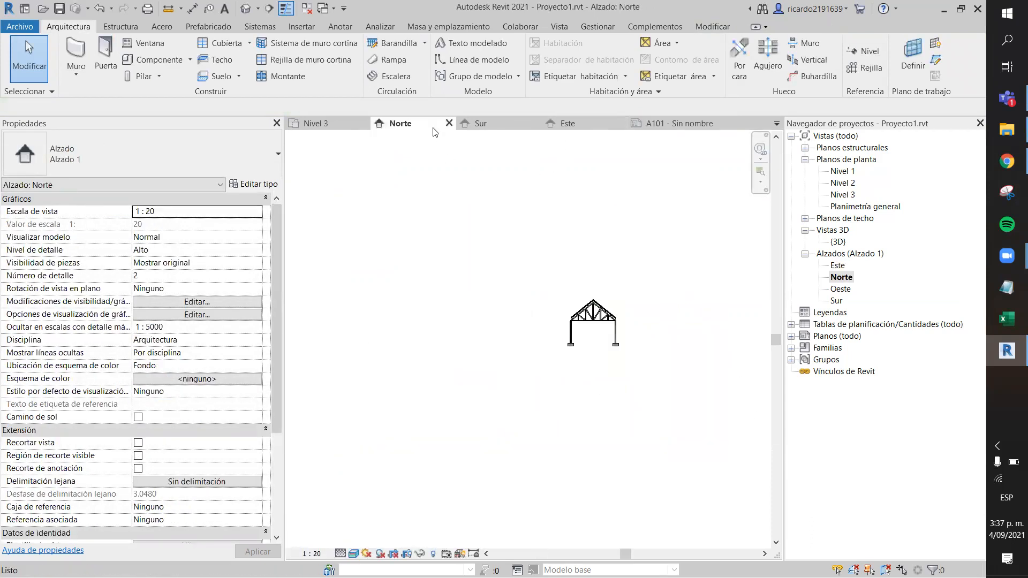
click(481, 123)
click(325, 127)
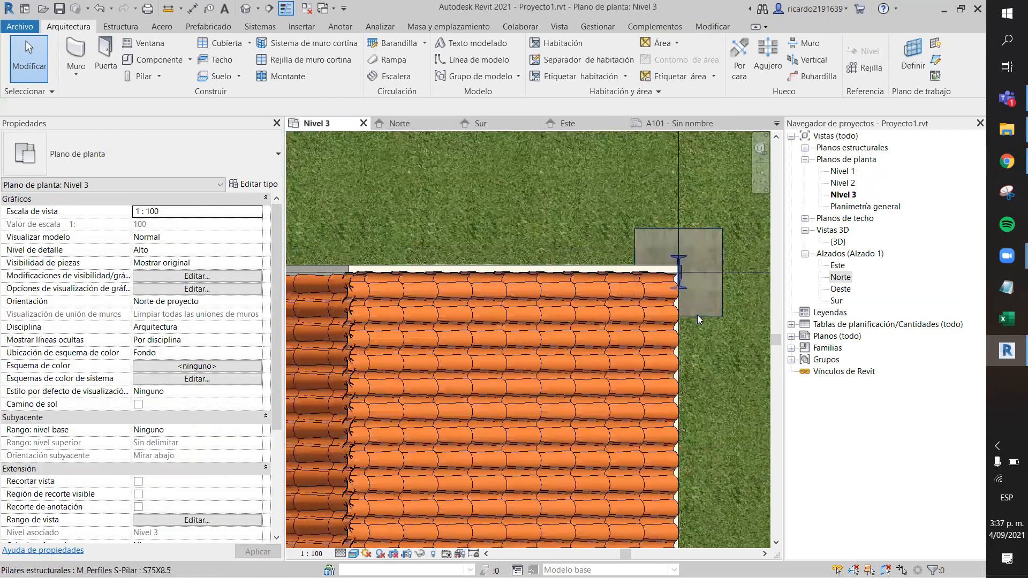
scroll(409, 187, down, 2)
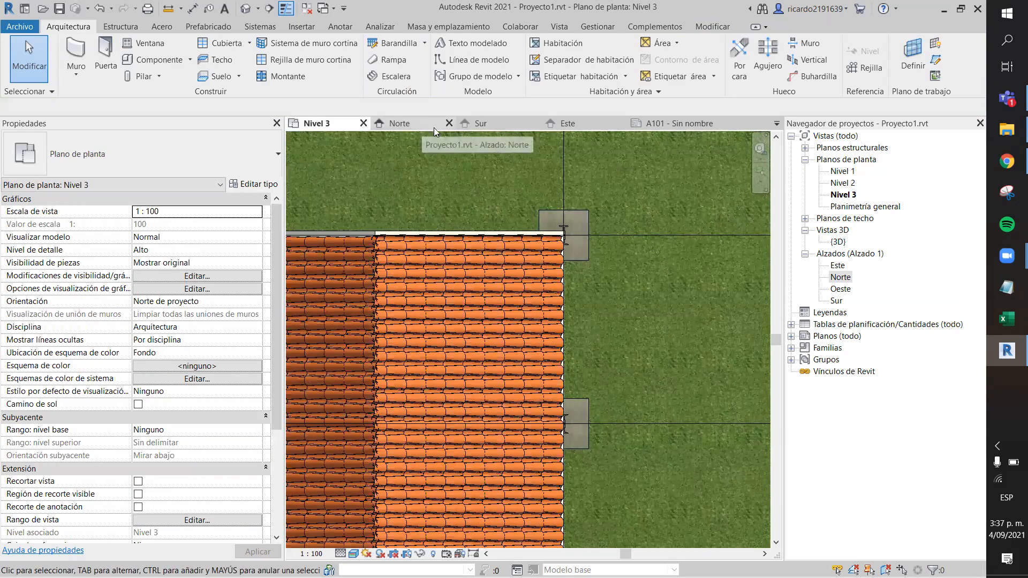
click(246, 9)
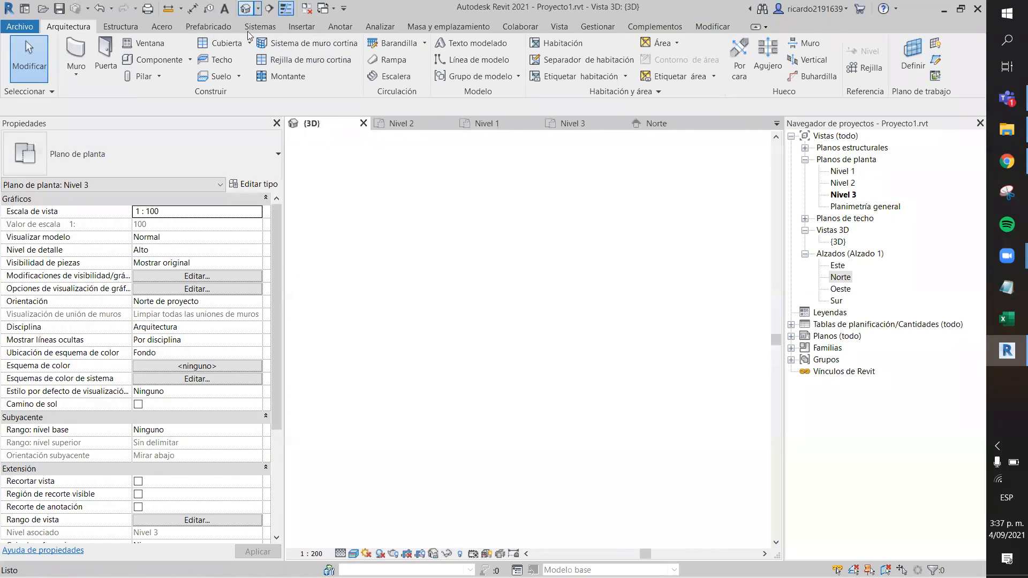
scroll(519, 310, up, 5)
middle_drag(559, 306, 455, 301)
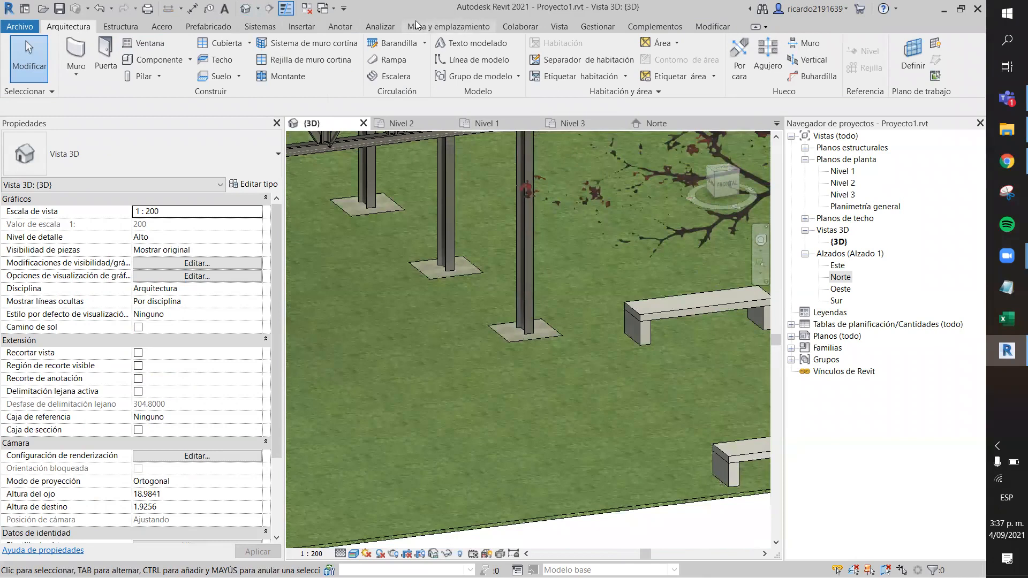
click(340, 26)
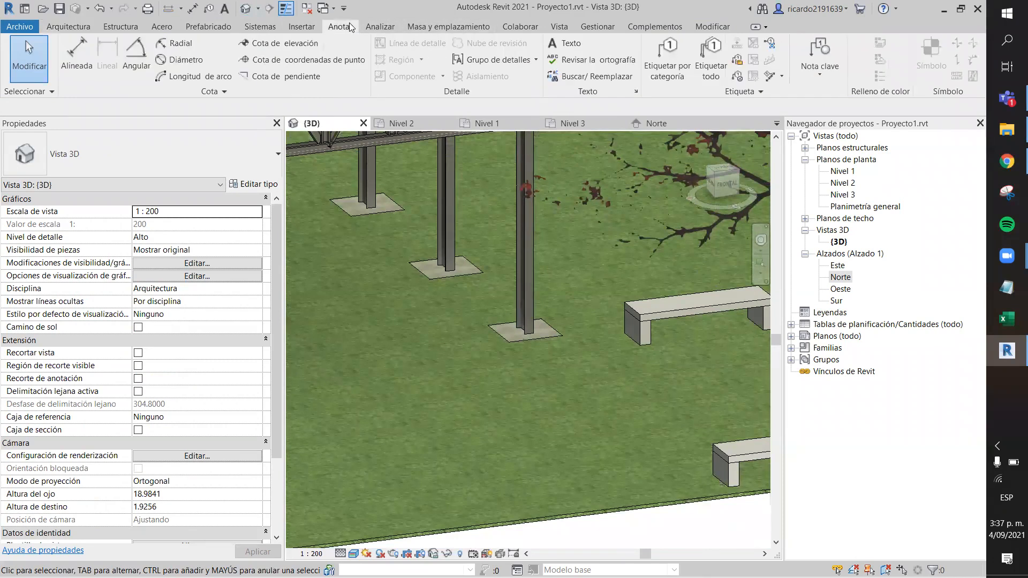
click(378, 27)
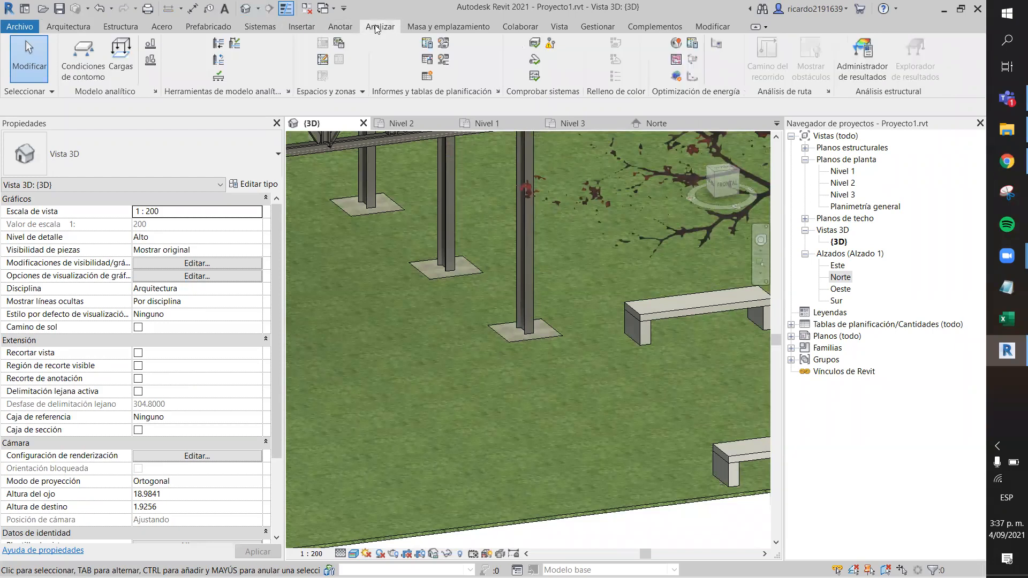
click(339, 27)
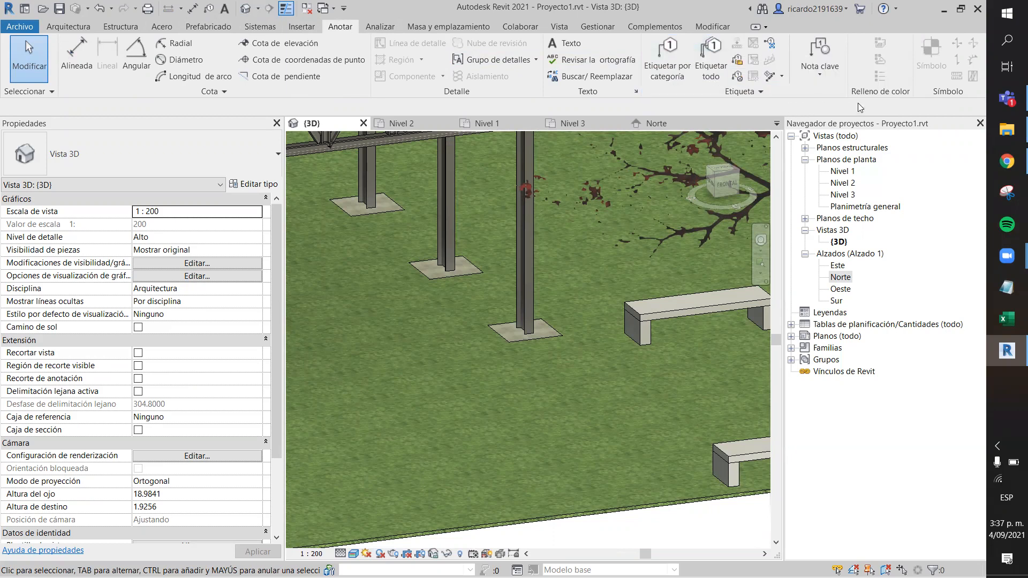
click(393, 25)
click(434, 26)
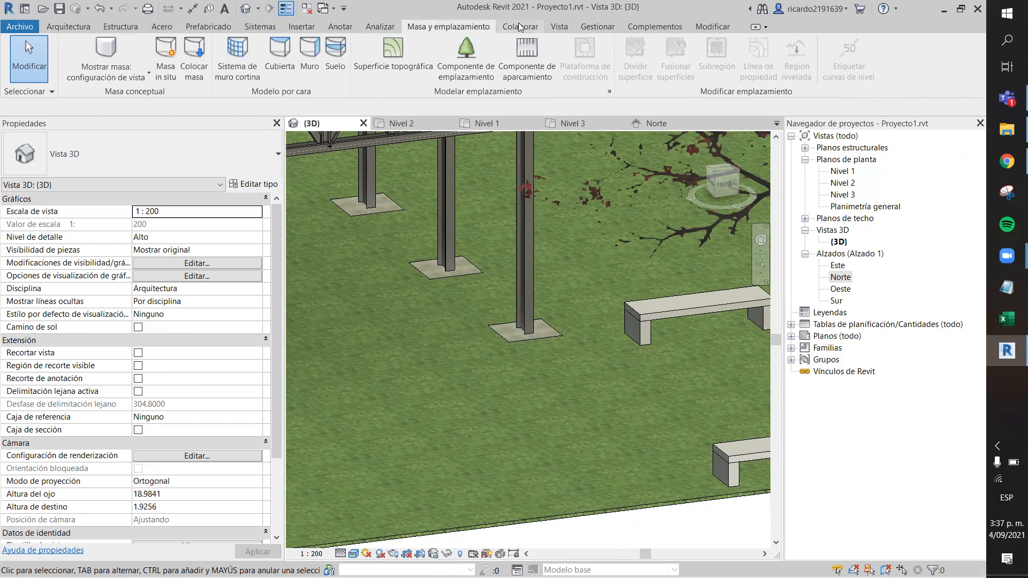
scroll(566, 28, down, 1)
scroll(571, 26, down, 1)
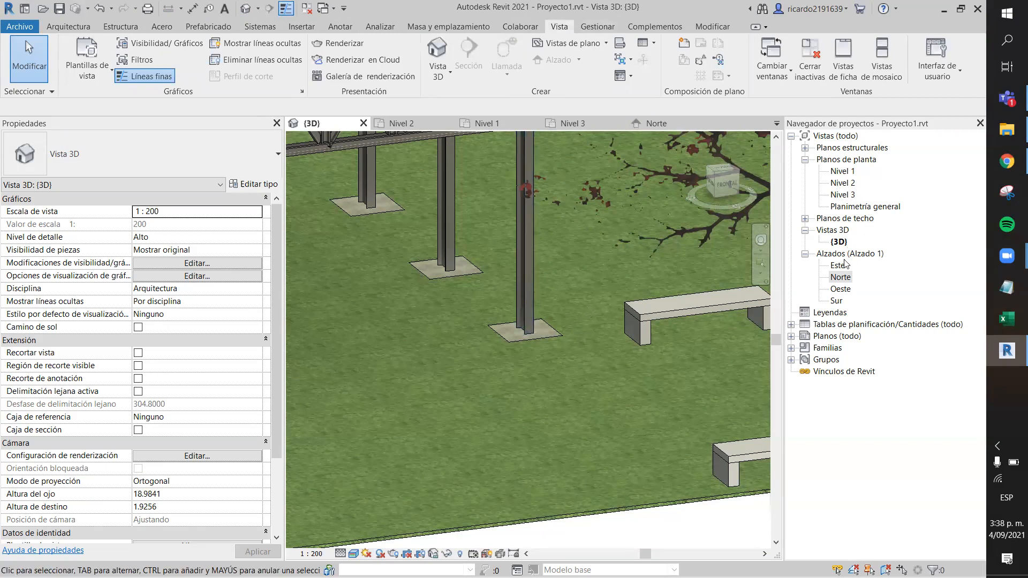
Step: Create a rectangular callout around the right column's footing in the Norte elevation
double_click(841, 279)
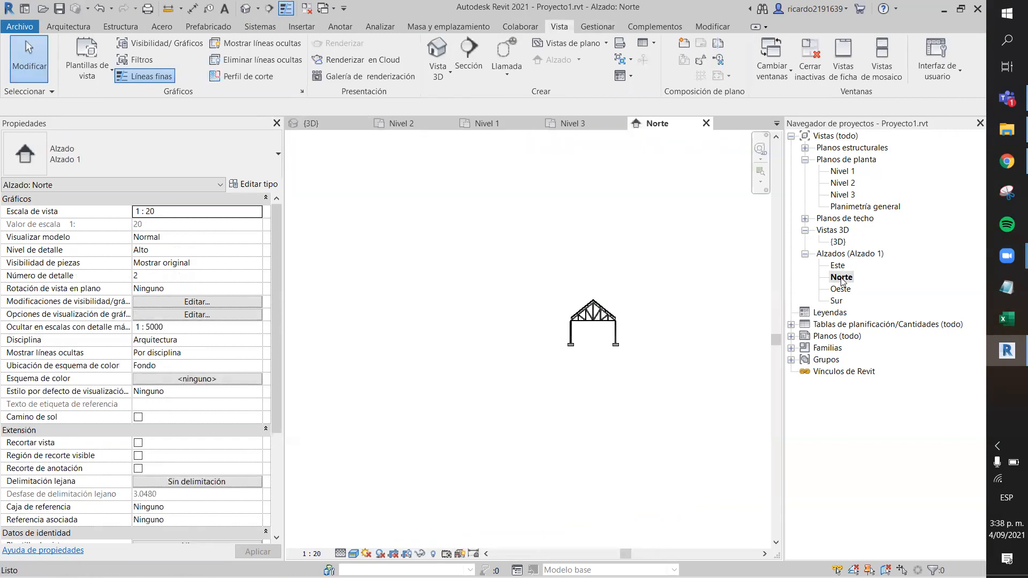
scroll(615, 343, up, 5)
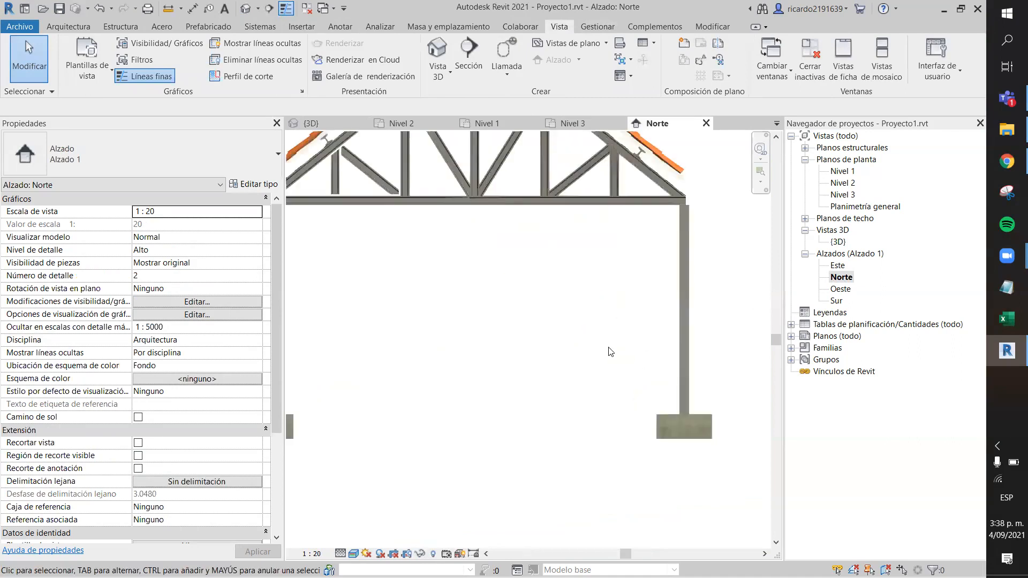
click(497, 49)
click(542, 280)
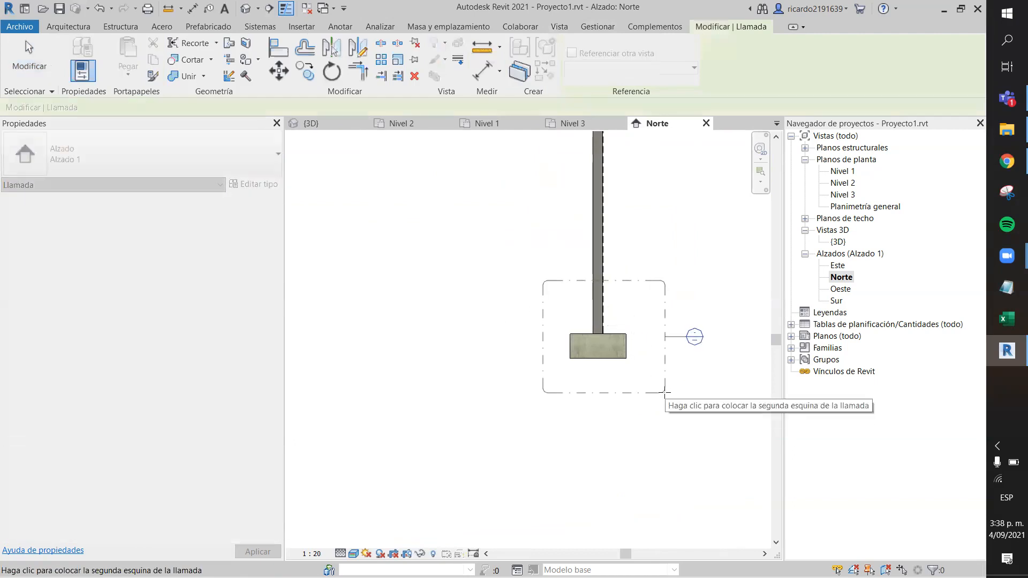
click(664, 393)
key(Escape)
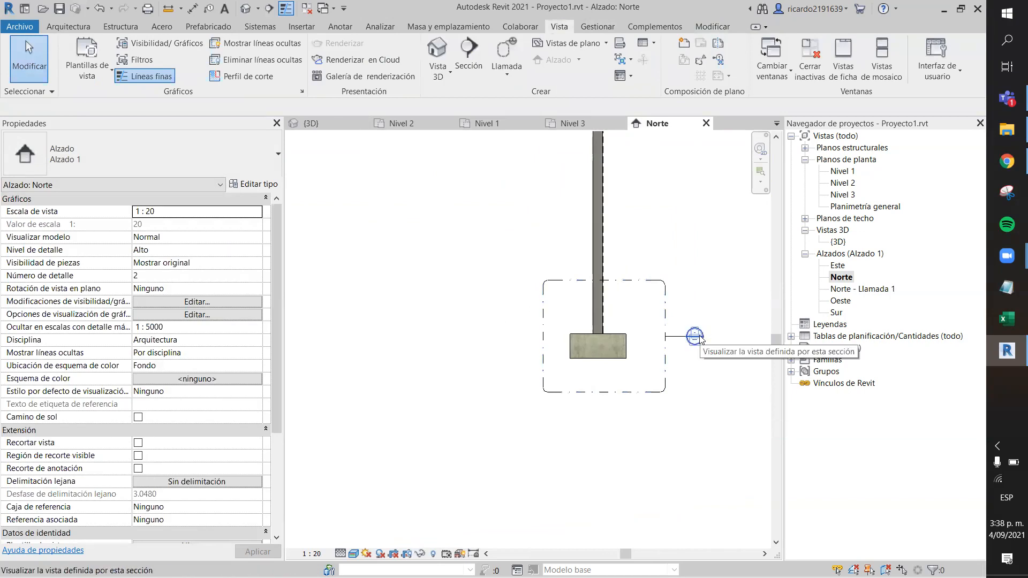
Step: Open the Norte - Llamada 1 view and check the callout boundary on sheet A101
click(851, 289)
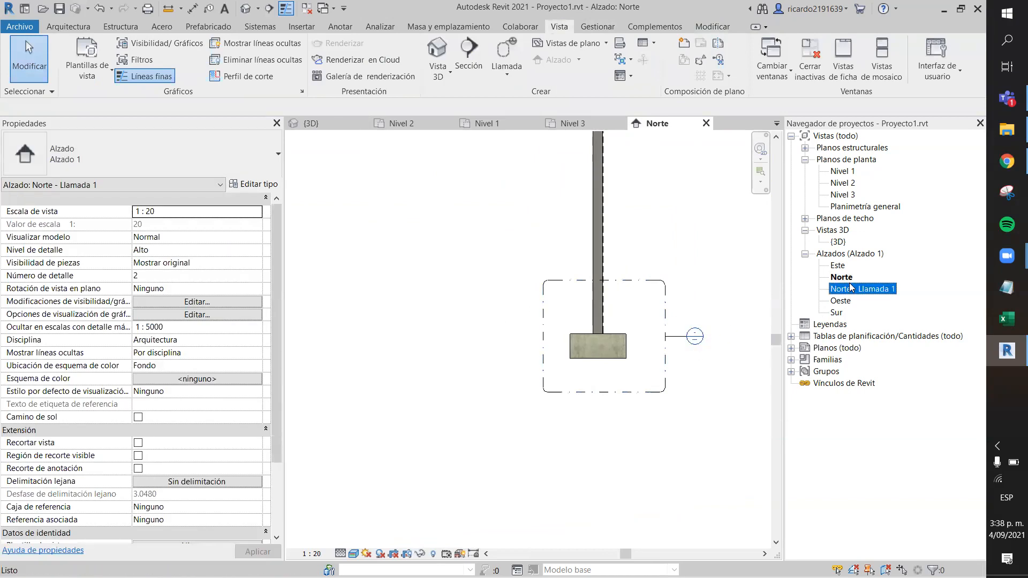
right_click(849, 288)
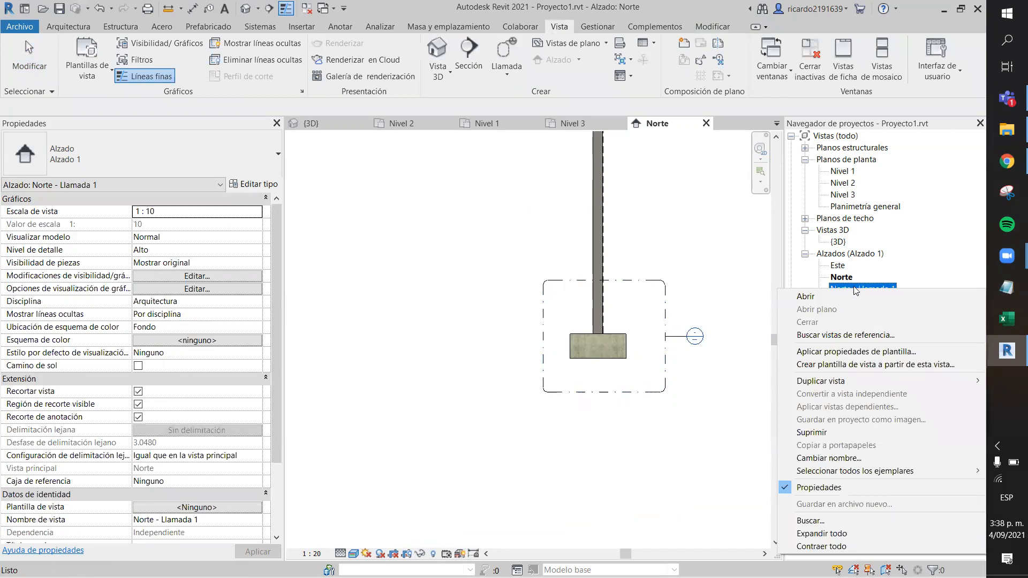
double_click(853, 286)
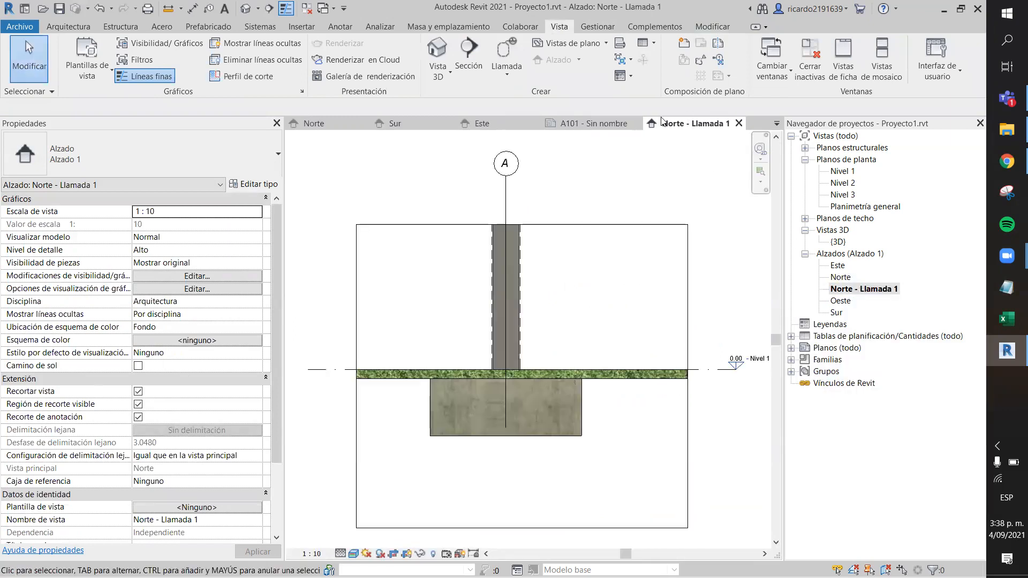
click(614, 124)
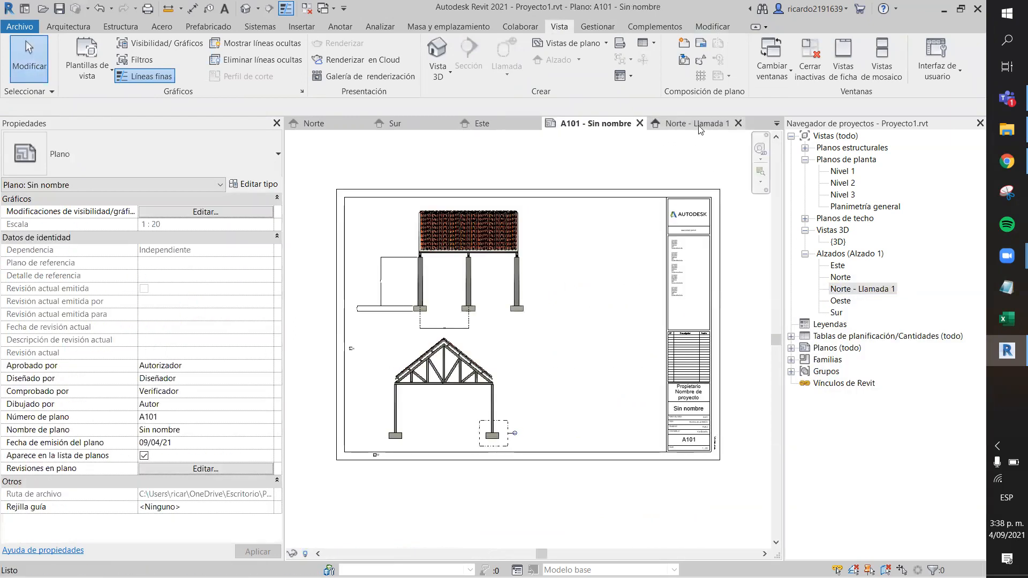
Step: Hide the floor slab element in the Norte - Llamada 1 callout view
click(688, 123)
click(653, 373)
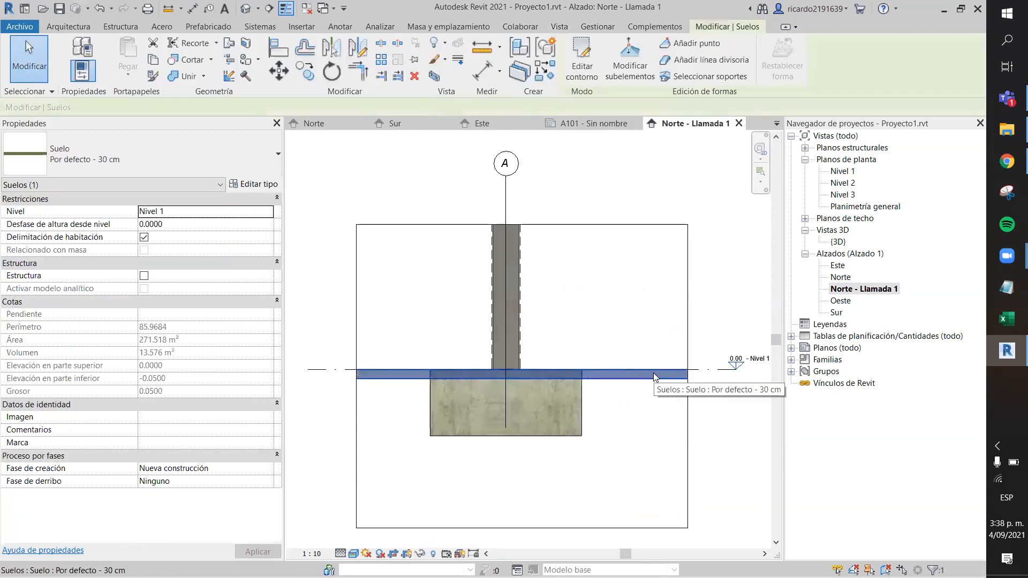
right_click(652, 373)
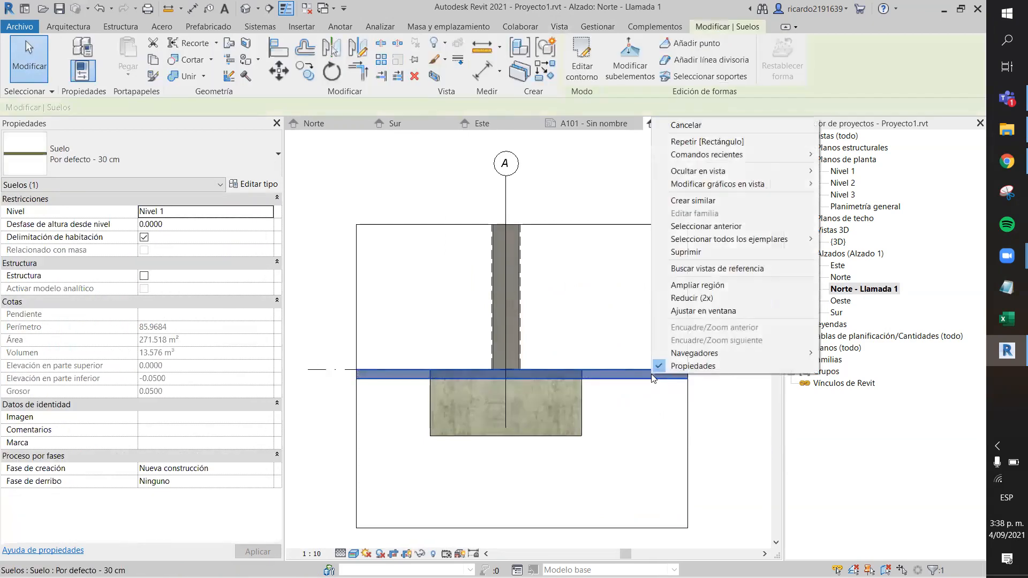
mouse_move(698, 170)
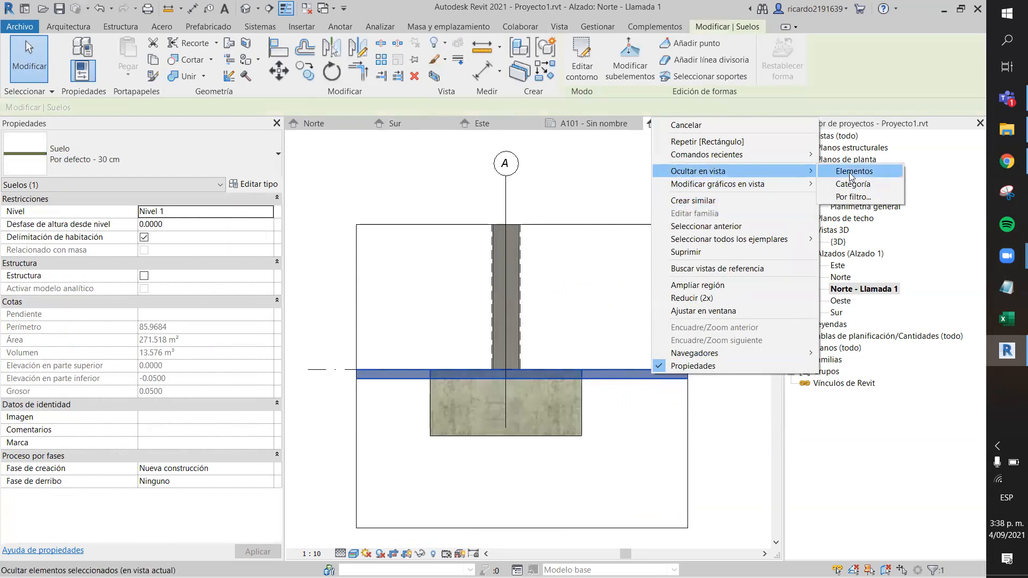
click(846, 170)
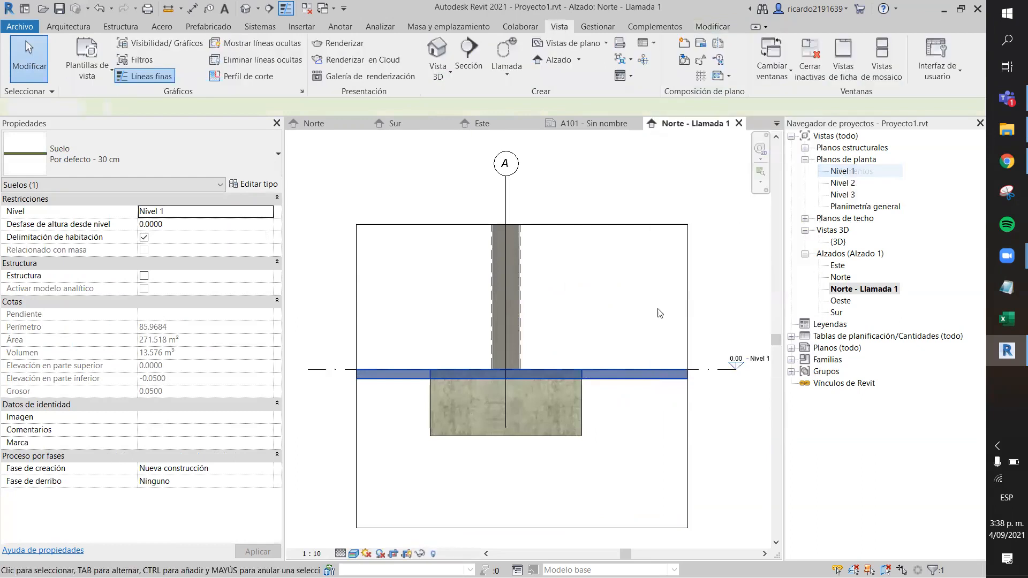
Step: Rename the Norte - Llamada 1 view as Empotramiento
click(843, 289)
right_click(844, 292)
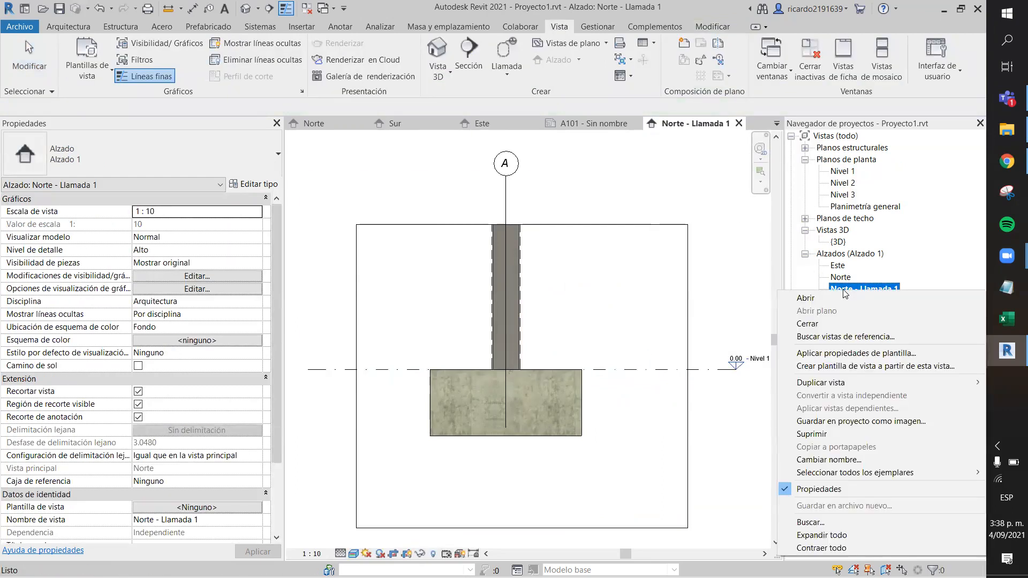
click(854, 461)
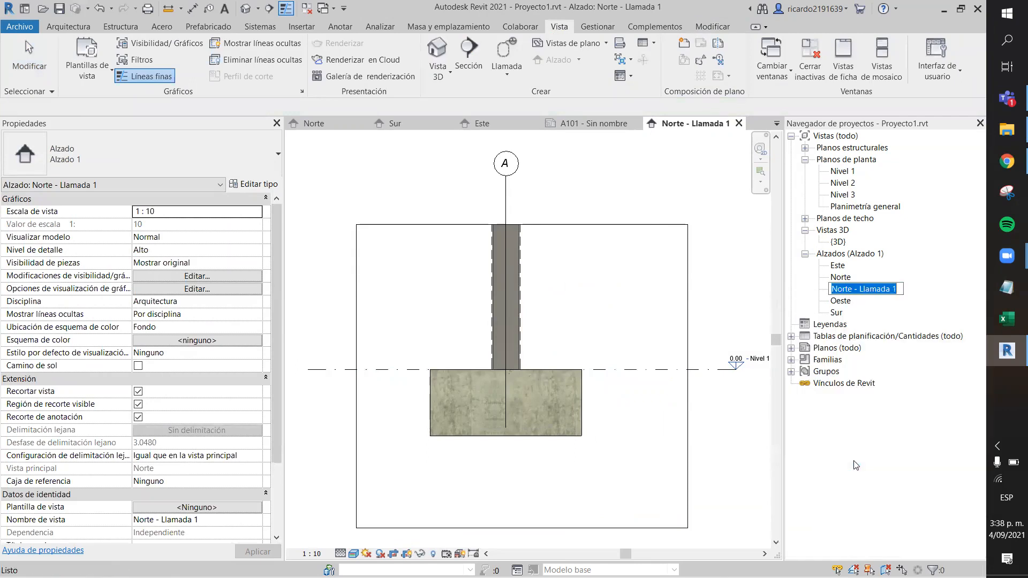
text(Empotram)
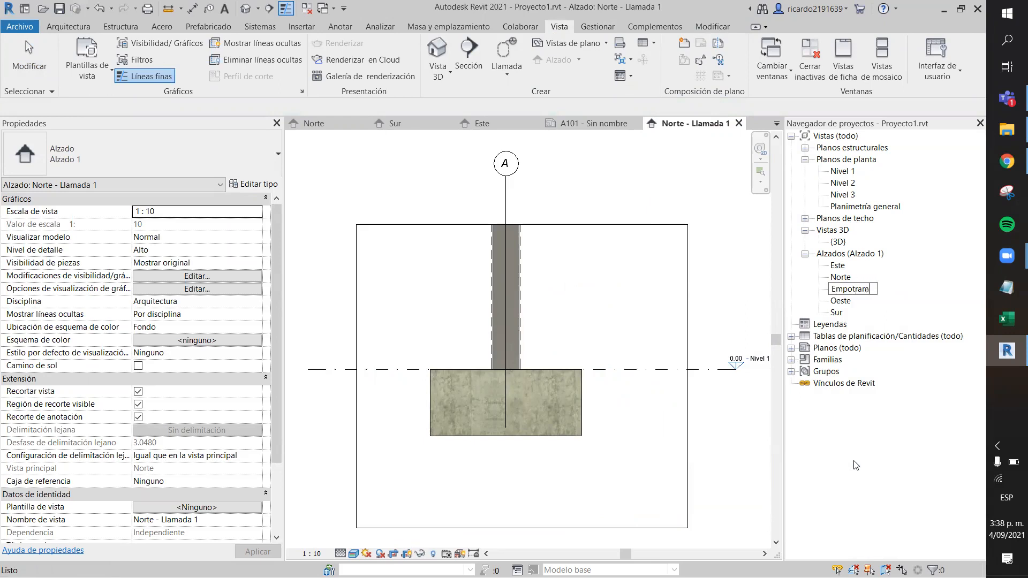
text(iento)
key(Return)
click(585, 286)
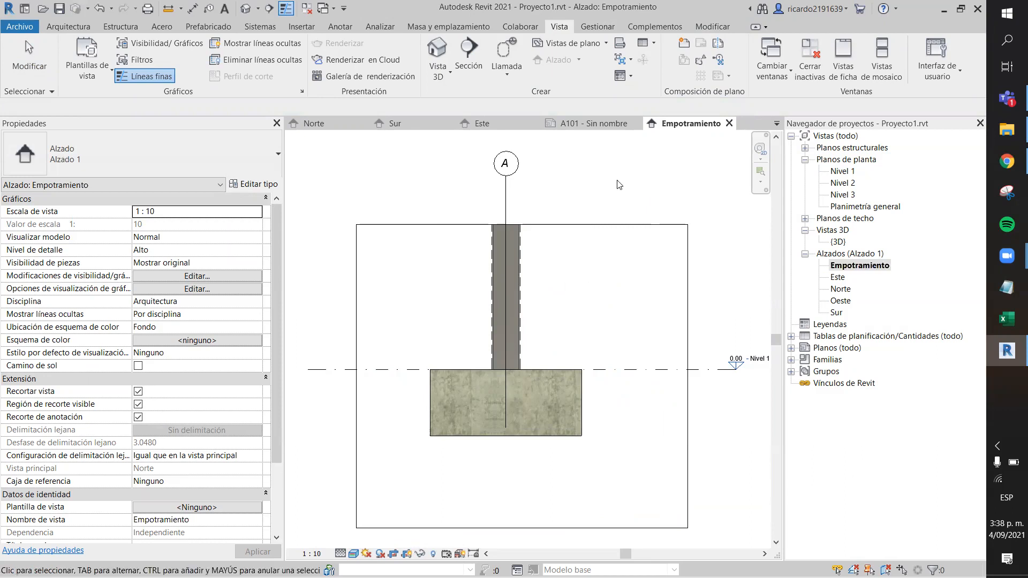
Step: Hide the Nivel 1 level line in the Empotramiento view
scroll(686, 247, down, 2)
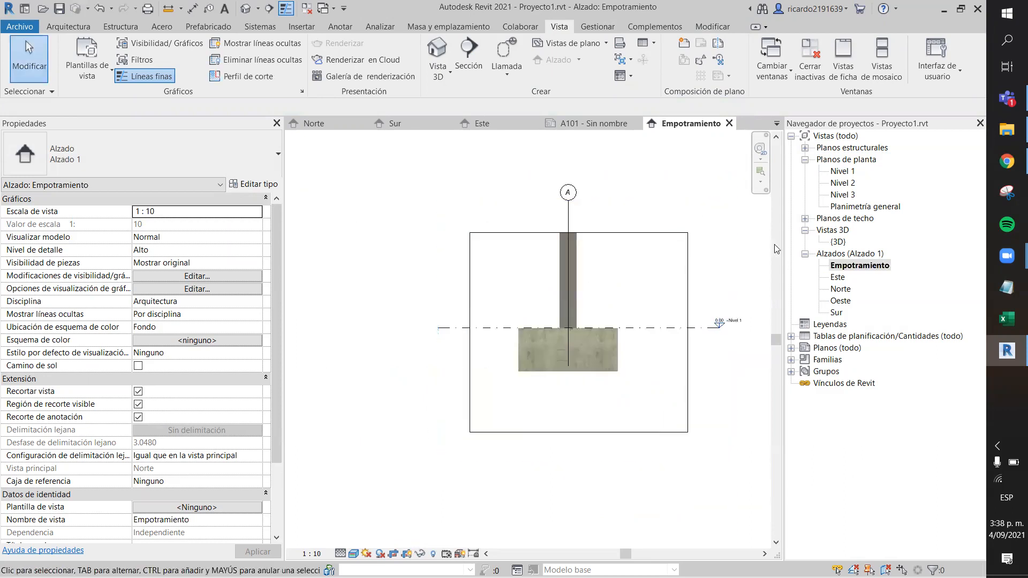
click(717, 327)
right_click(703, 327)
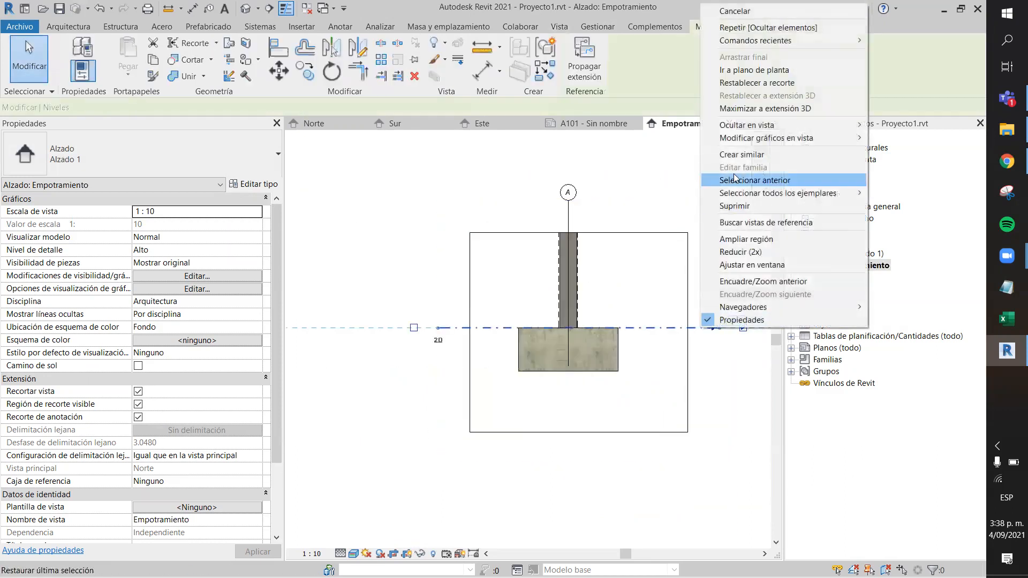
mouse_move(741, 126)
click(893, 125)
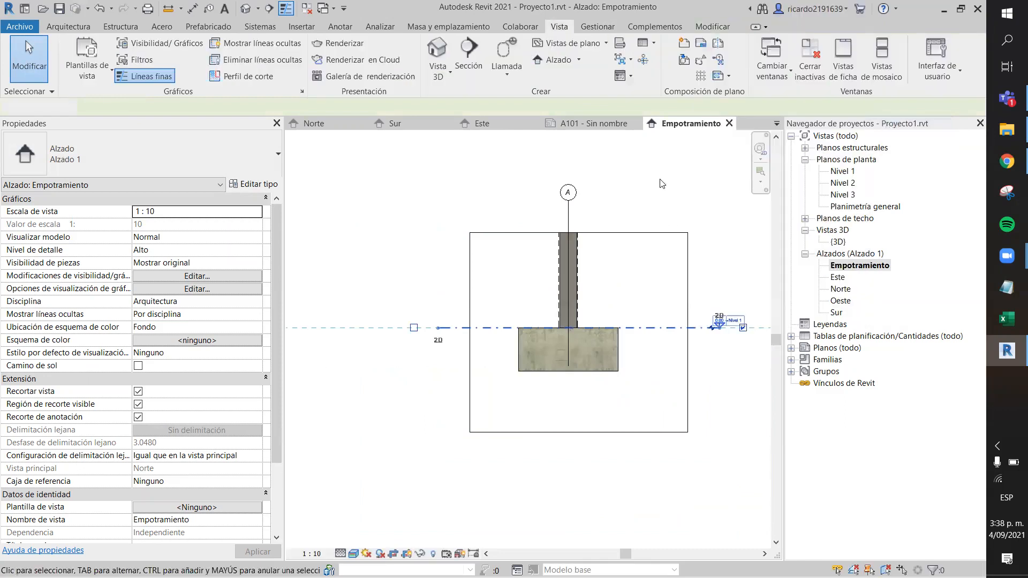
Step: Place the Empotramiento view on sheet A101, in the empty area between the Este elevation and the title block
click(594, 123)
drag(857, 265, 593, 280)
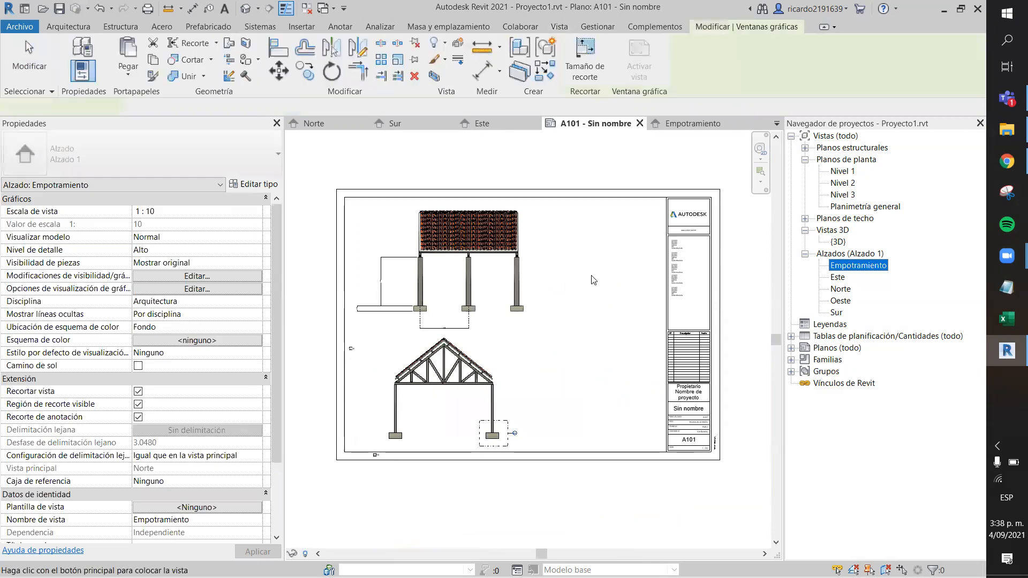
click(613, 247)
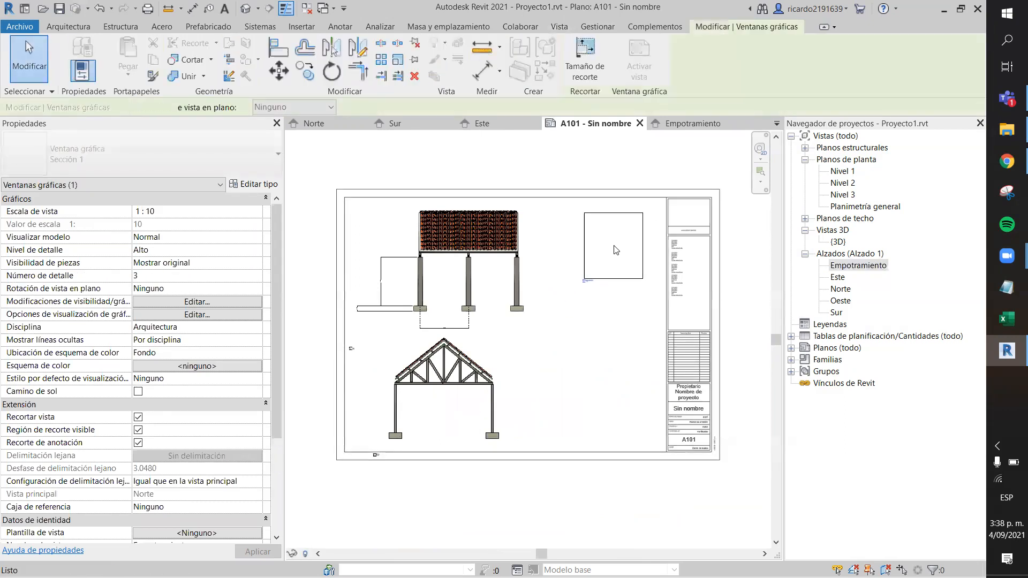
click(605, 330)
scroll(608, 299, up, 2)
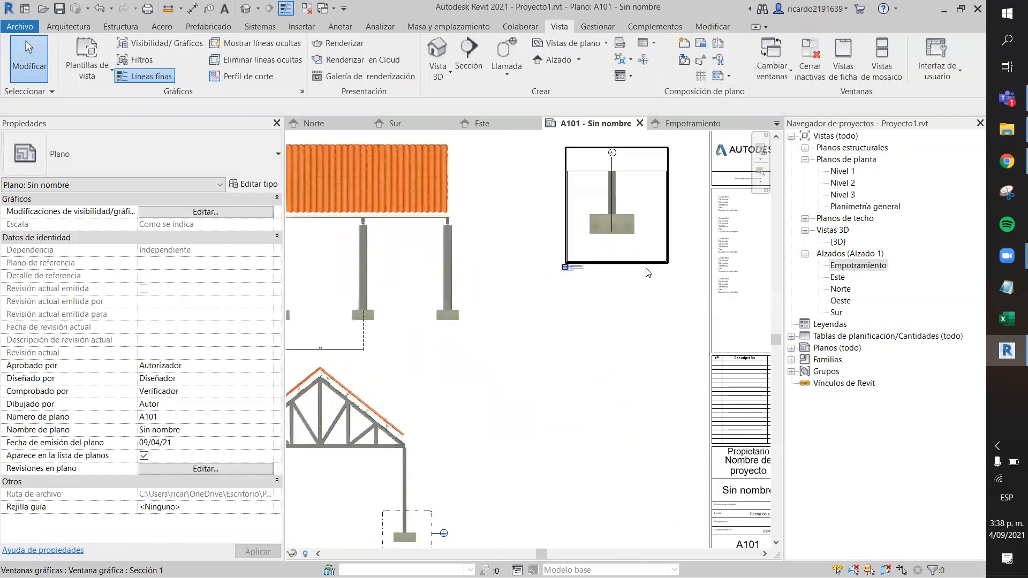
Step: Turn off the visible crop region in the Empotramiento view and check the result on sheet A101
click(687, 121)
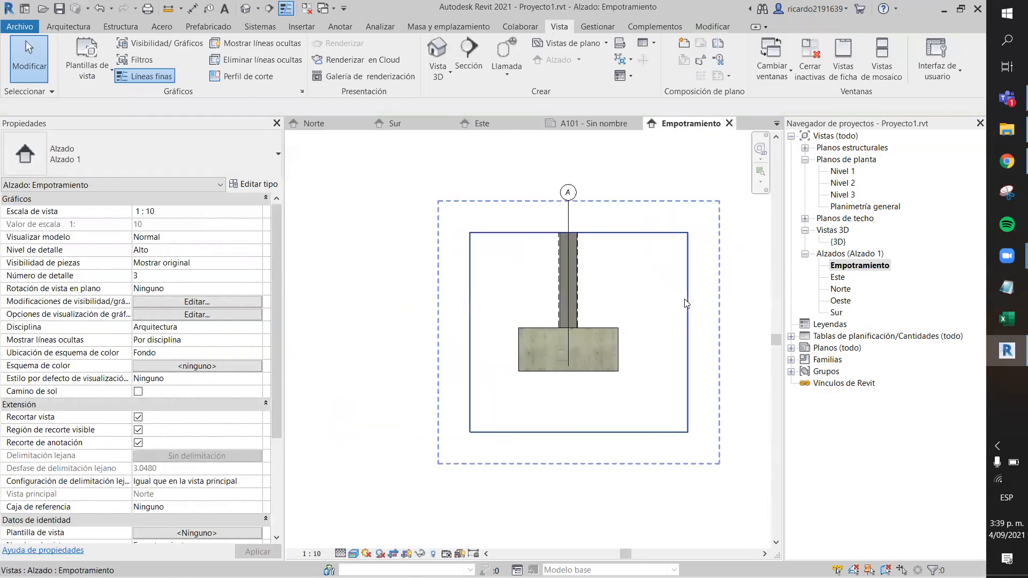
click(406, 554)
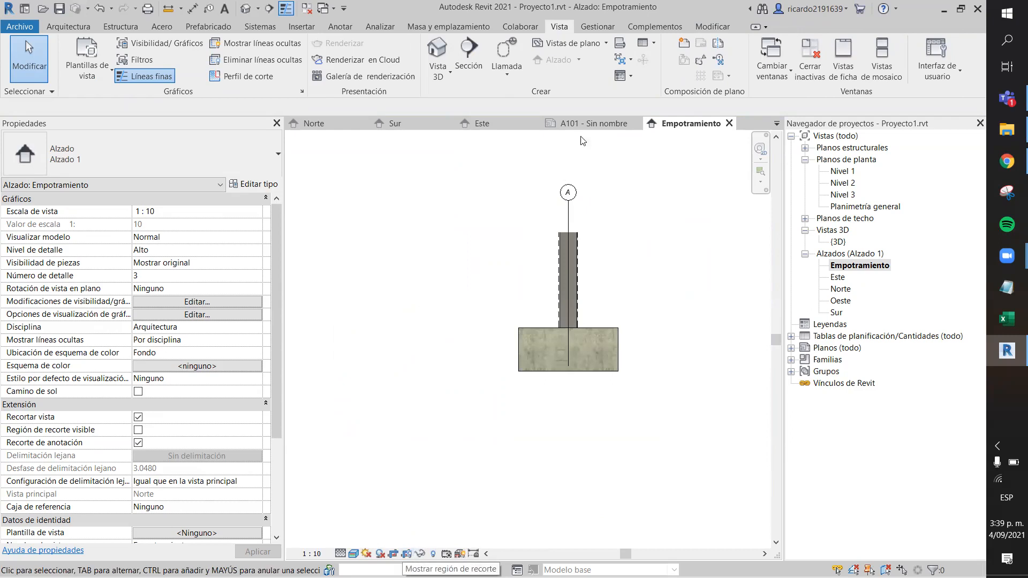
click(590, 124)
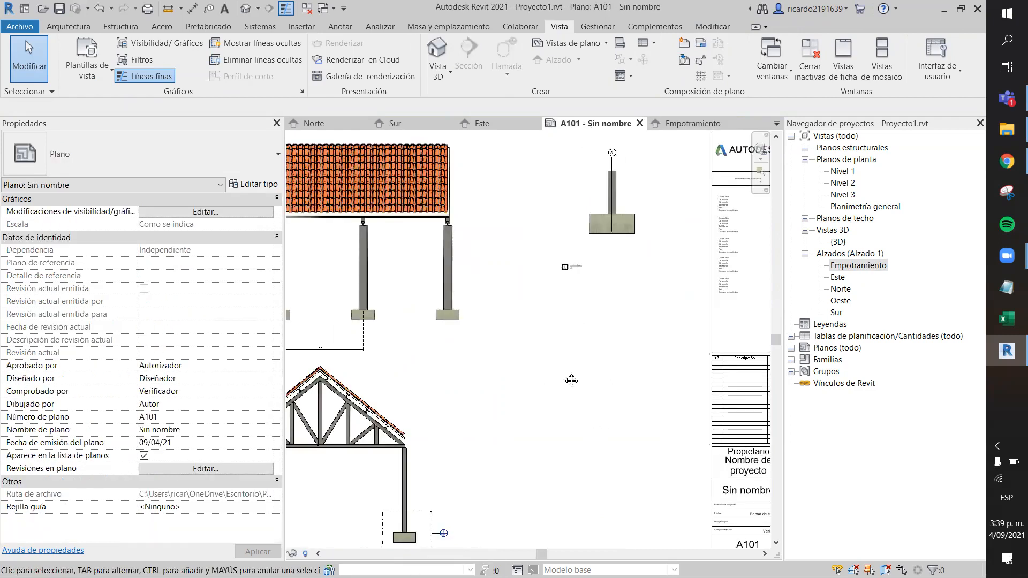
Step: Set the scale of the Empotramiento view to 1:20
middle_drag(571, 380, 557, 447)
click(607, 293)
click(691, 123)
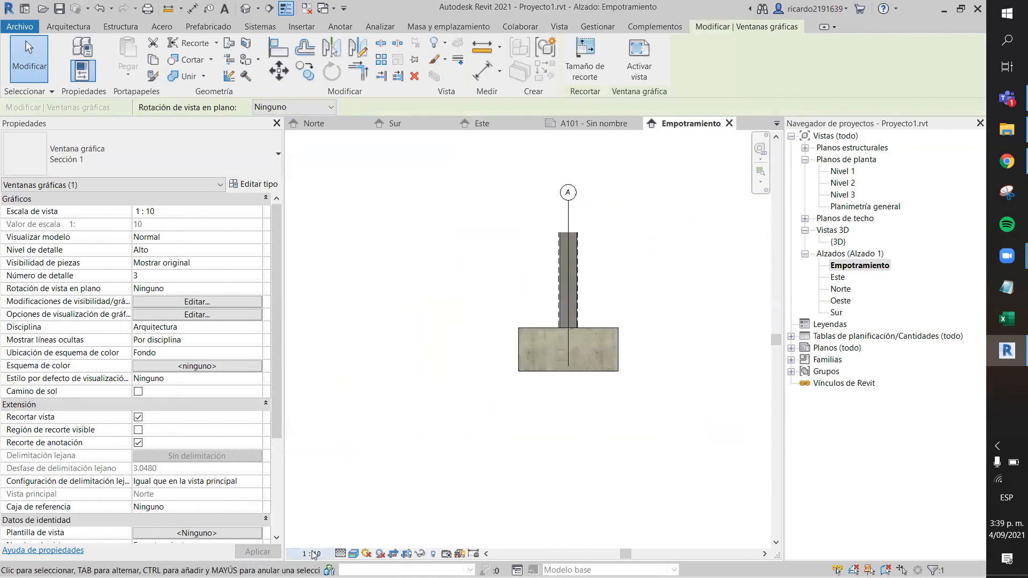
click(313, 554)
click(324, 439)
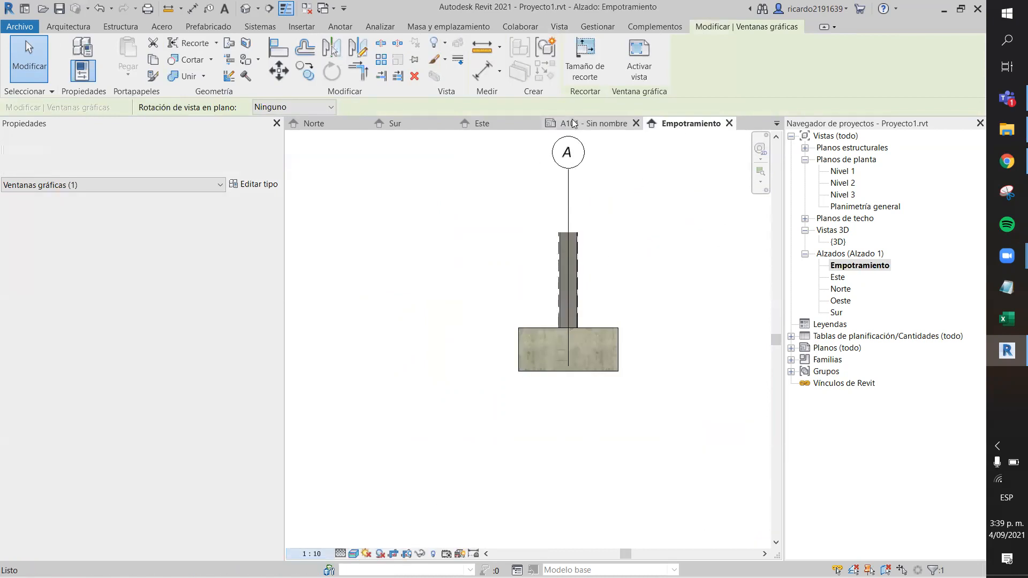
Step: Move the Empotramiento viewport on sheet A101 into the upper-right corner of the drawing area, beside the title block
click(573, 123)
drag(583, 309, 620, 340)
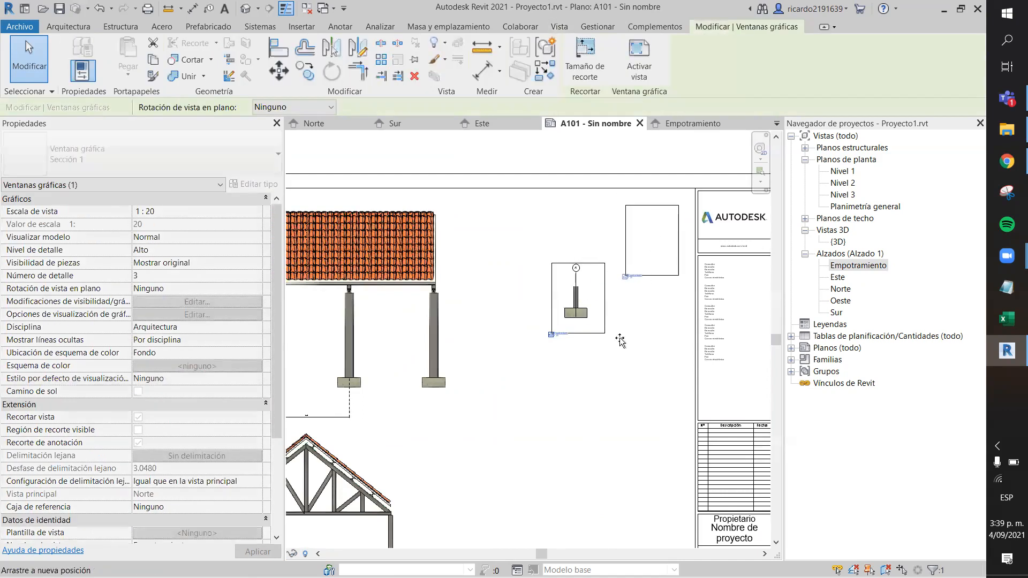
click(630, 382)
Step: Open the A0 métrico title block family of sheet A101 for editing
scroll(599, 371, down, 2)
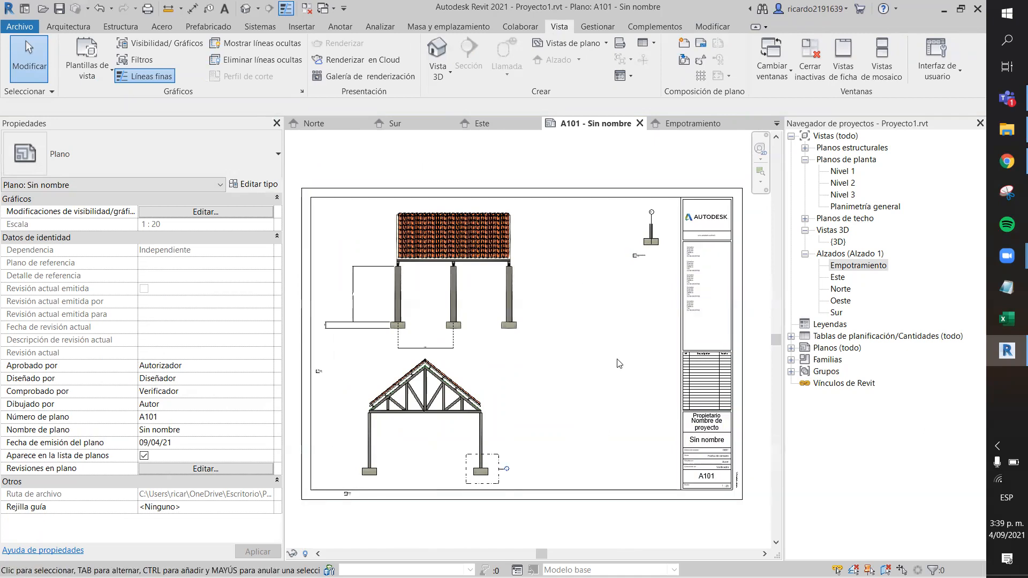
scroll(619, 363, up, 1)
middle_drag(574, 366, 553, 358)
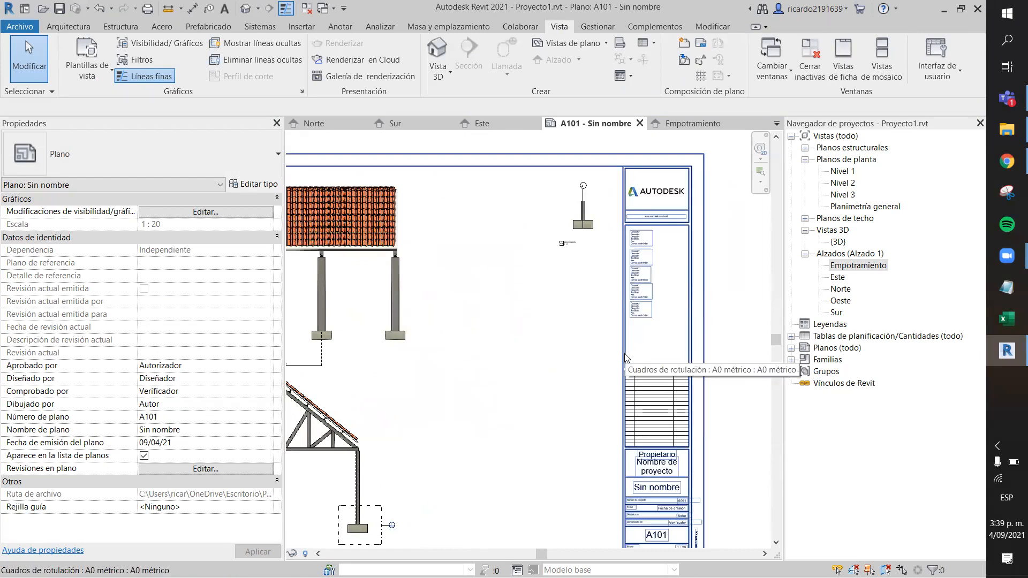
double_click(625, 357)
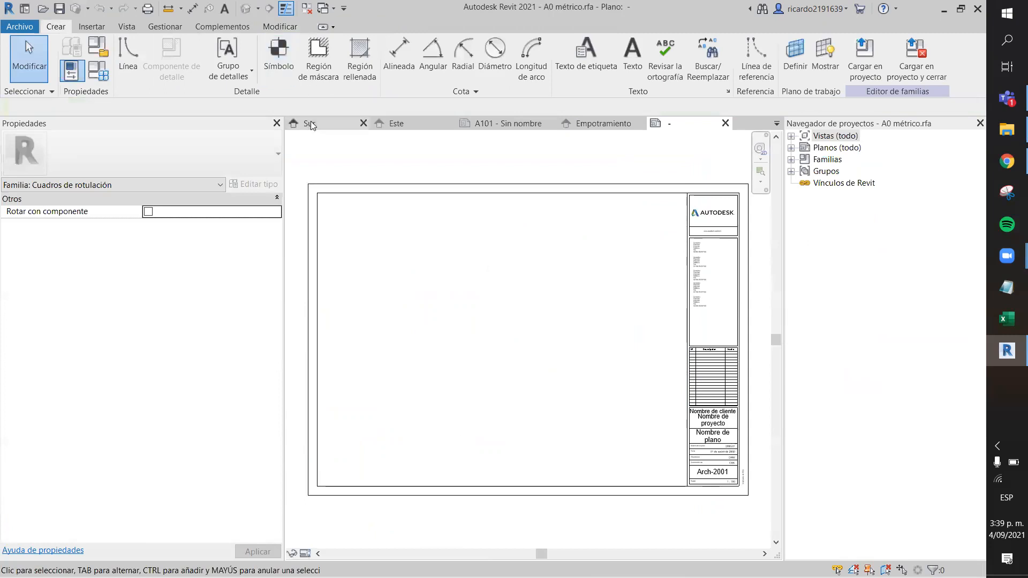
Step: Draw a horizontal line across the title block just below the Autodesk logo and delete the line beneath the website text
scroll(584, 261, up, 1)
middle_drag(596, 267, 422, 272)
scroll(451, 258, up, 2)
middle_drag(486, 239, 405, 292)
scroll(410, 271, up, 2)
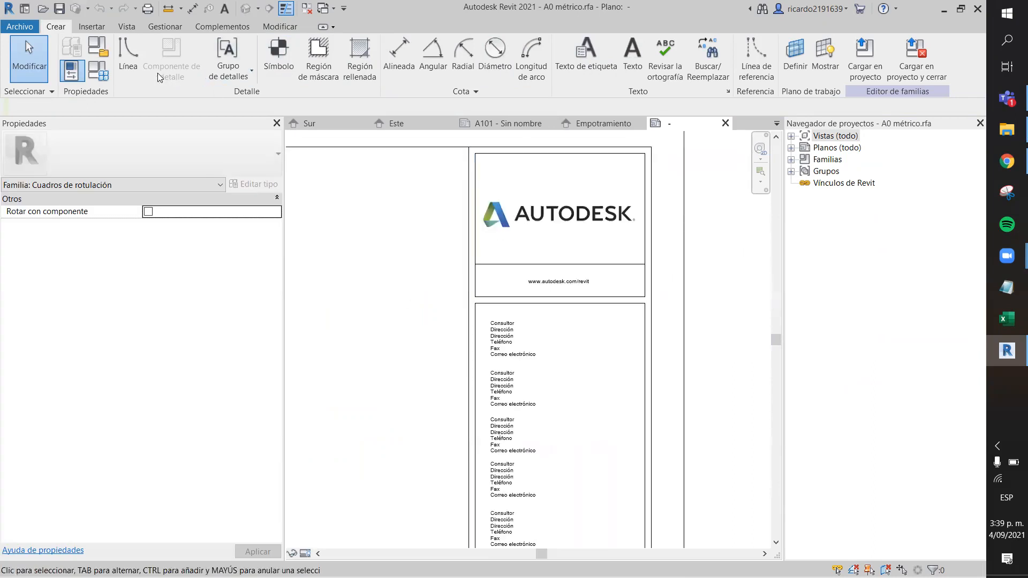
click(128, 57)
click(474, 245)
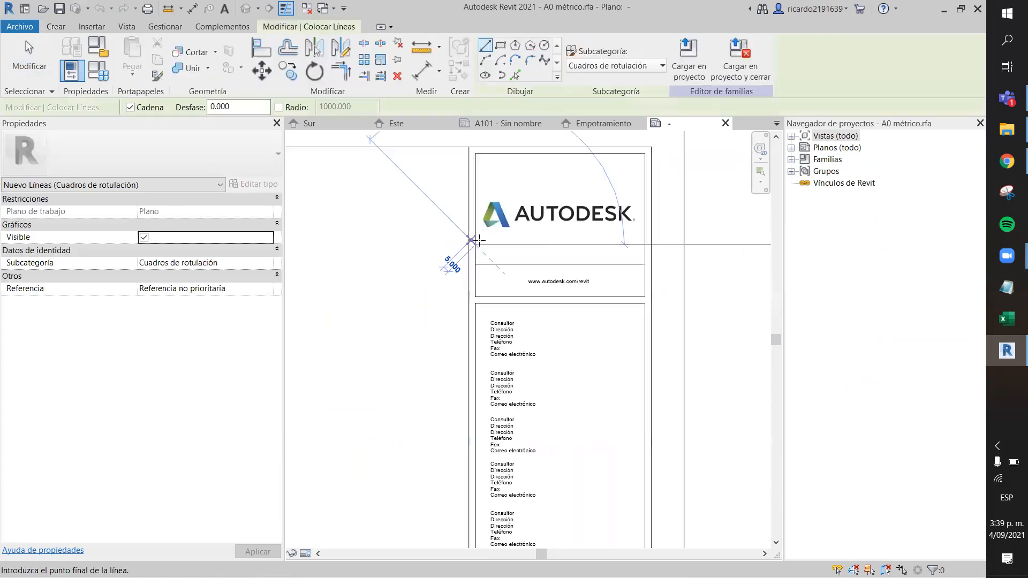
click(643, 245)
key(Escape)
key(Escape)
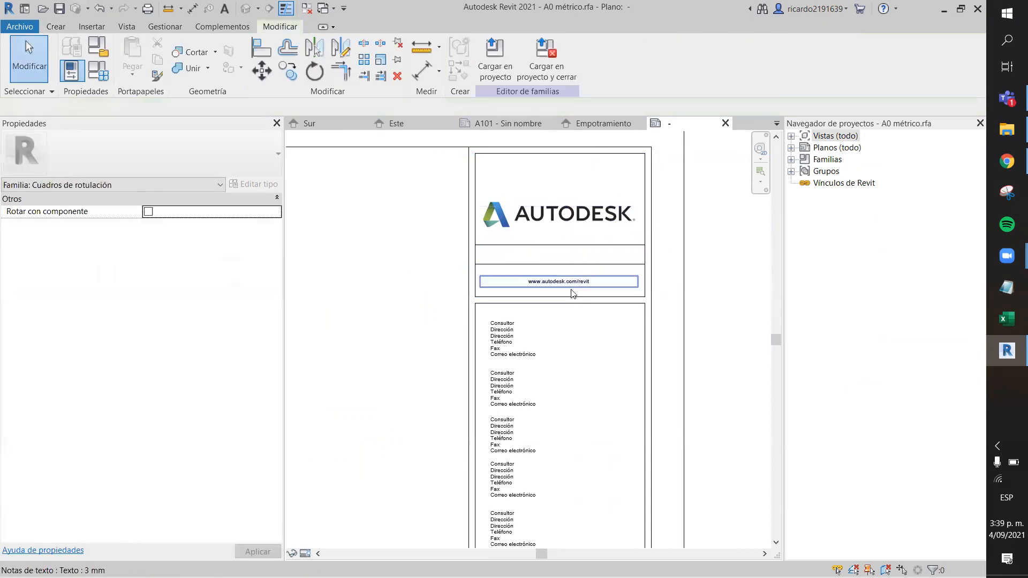
click(573, 303)
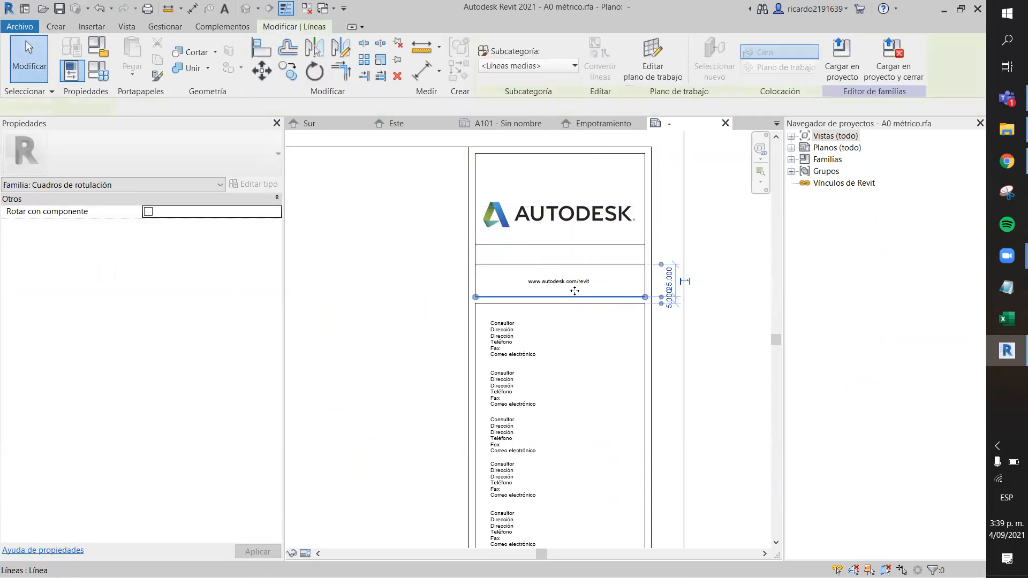
key(Escape)
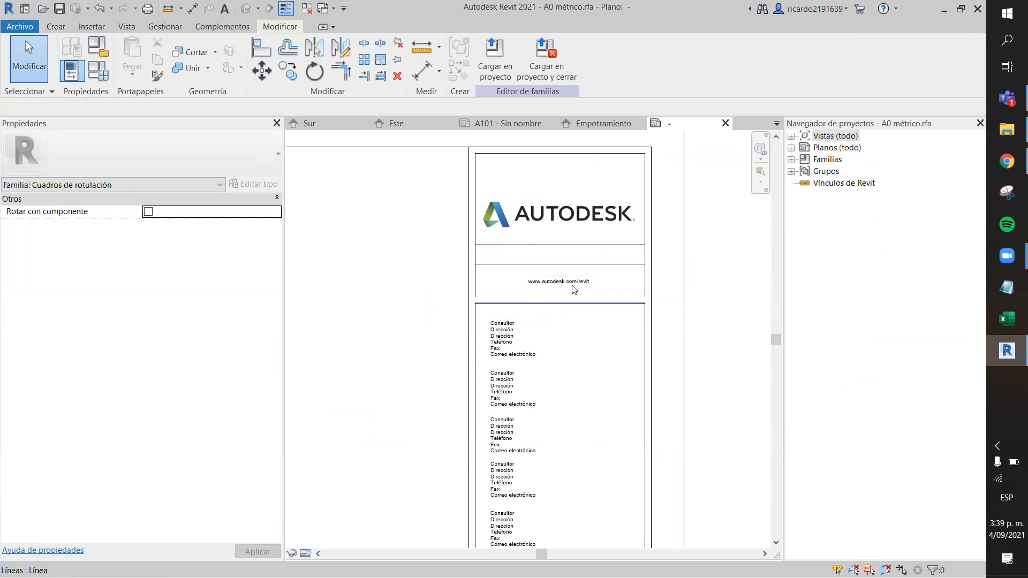
Step: Set the text size of the website note's 3 mm text type to 7 mm
click(574, 285)
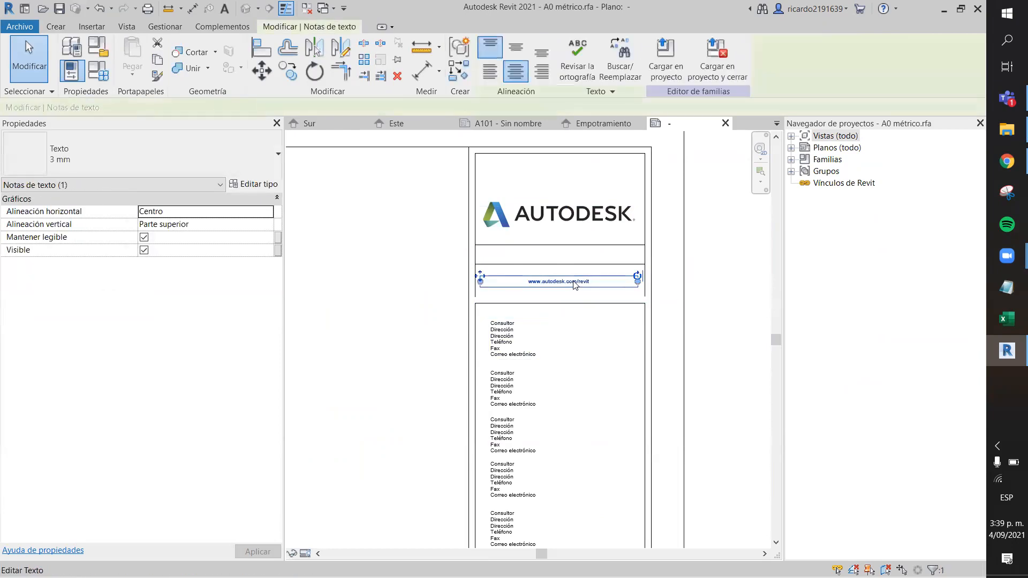
click(246, 185)
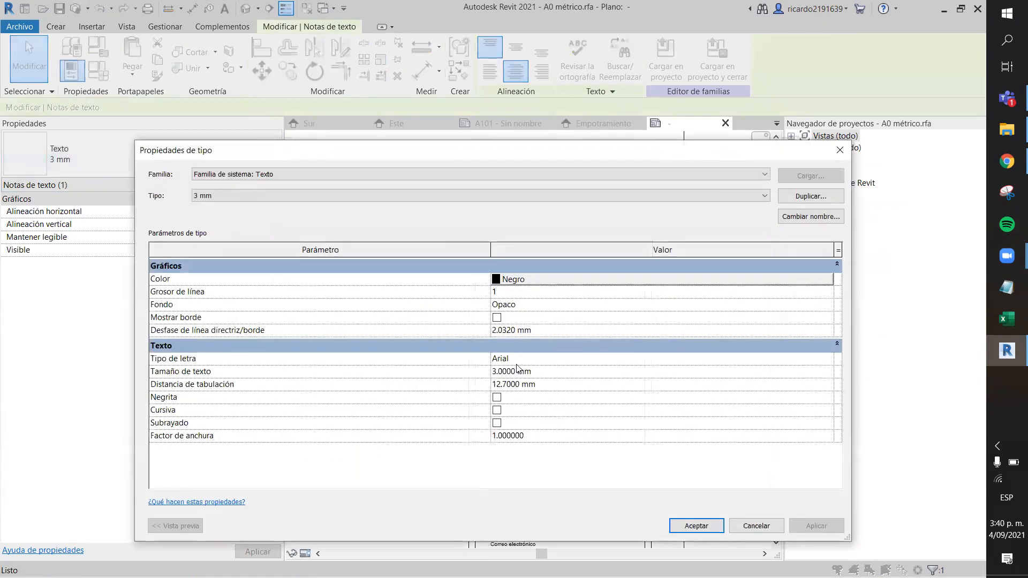
text(7)
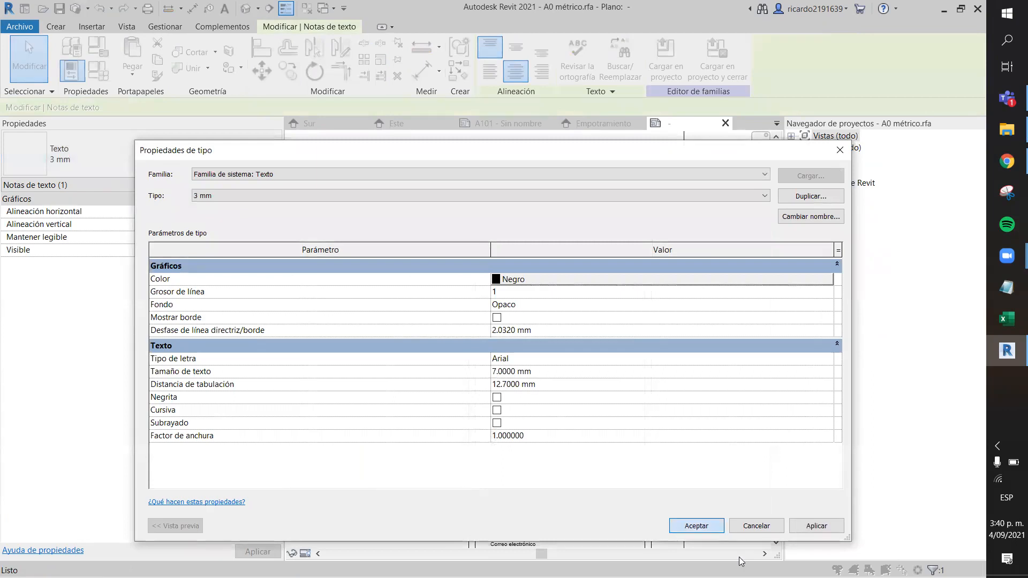
key(Return)
Step: Delete the Autodesk logo image from the title block
scroll(640, 292, down, 2)
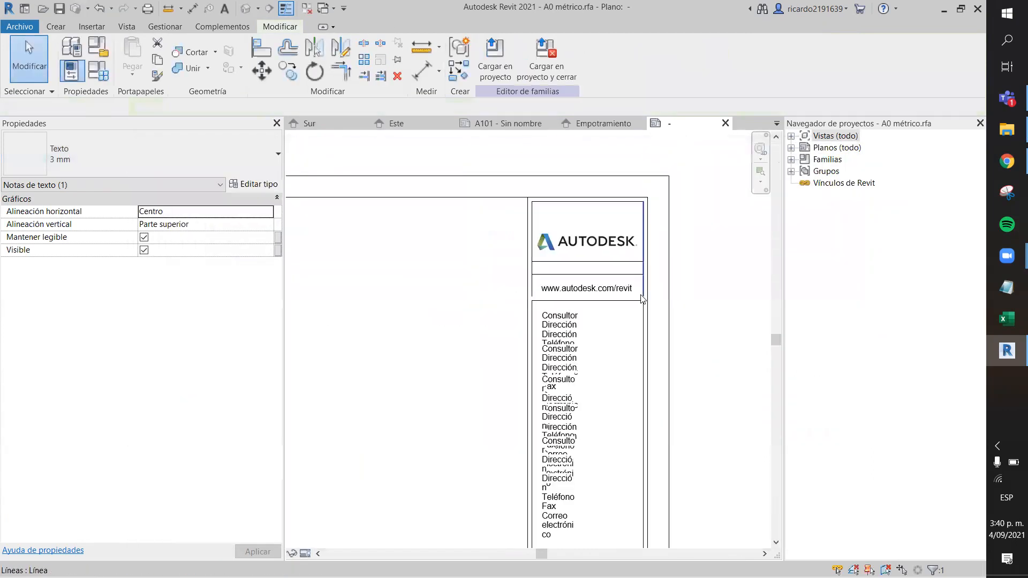
click(606, 241)
key(Delete)
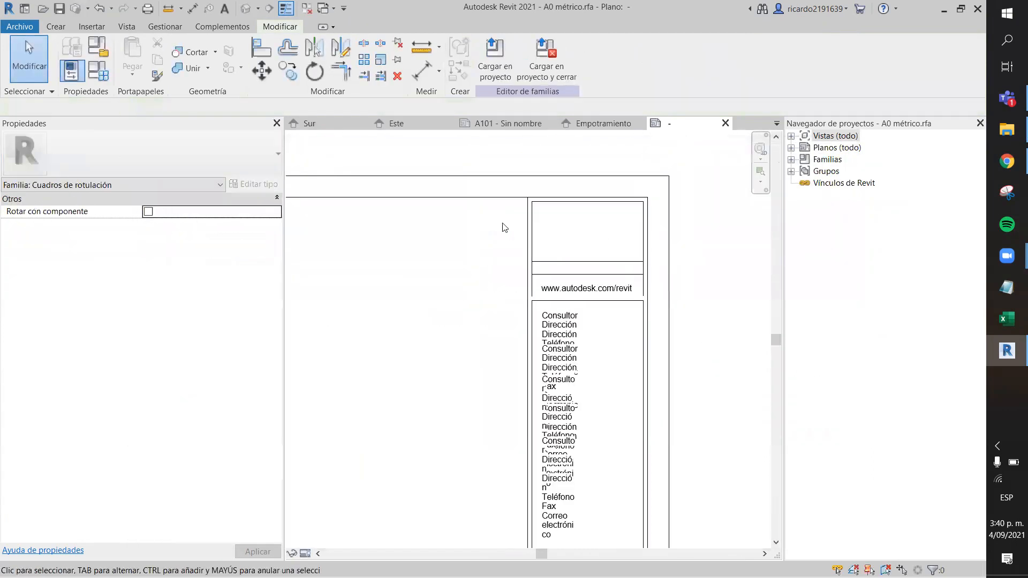
Step: Import the LOGO_UIS.png image from the OneDrive documents folder and place it beside the title block
click(92, 27)
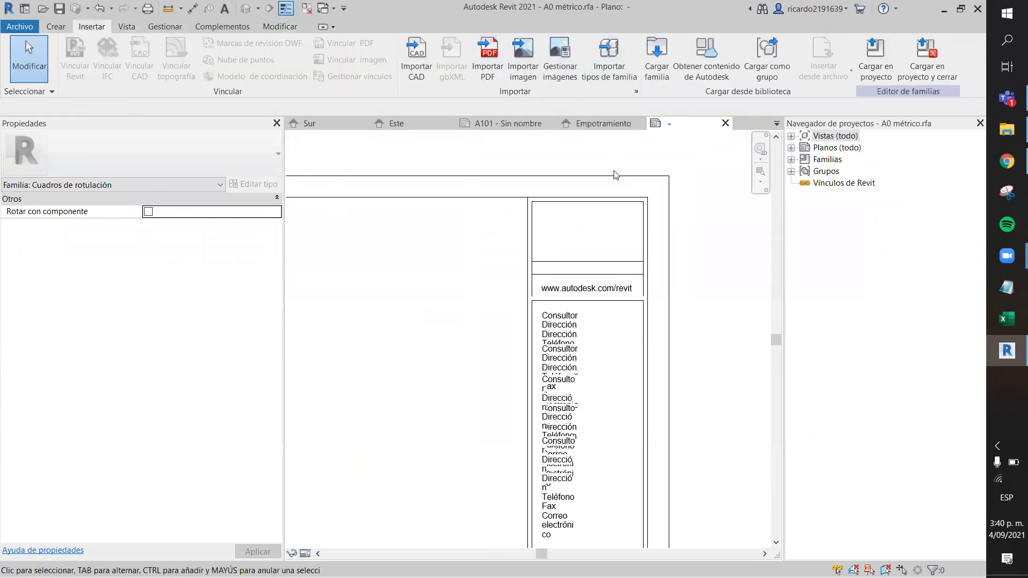
click(527, 60)
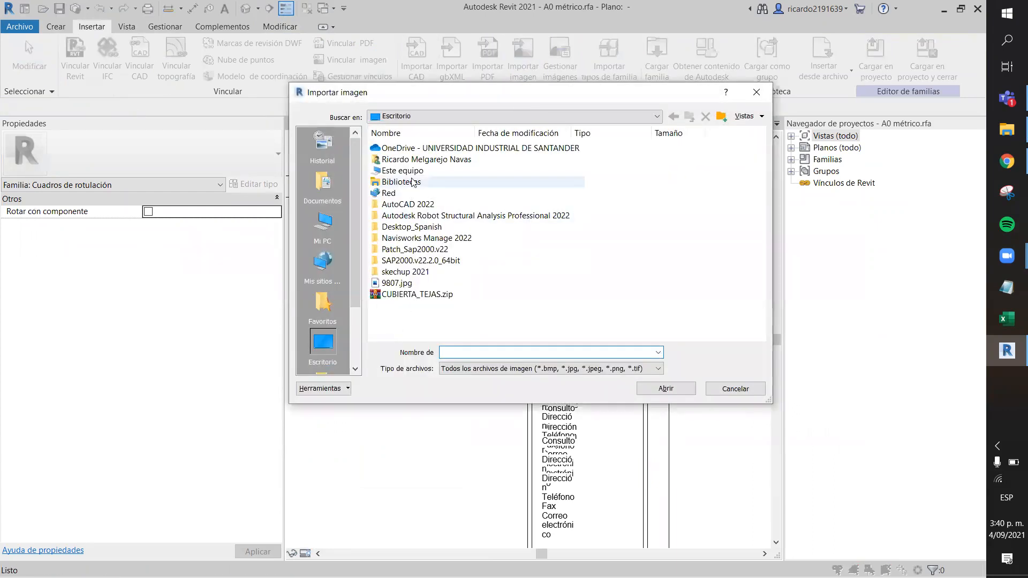
double_click(417, 149)
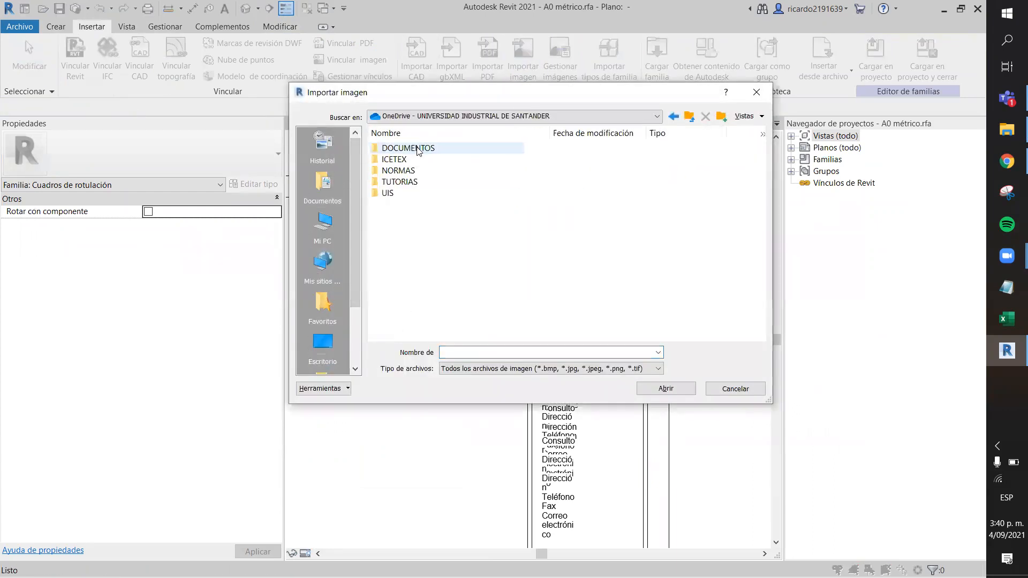
double_click(415, 150)
click(407, 193)
click(676, 391)
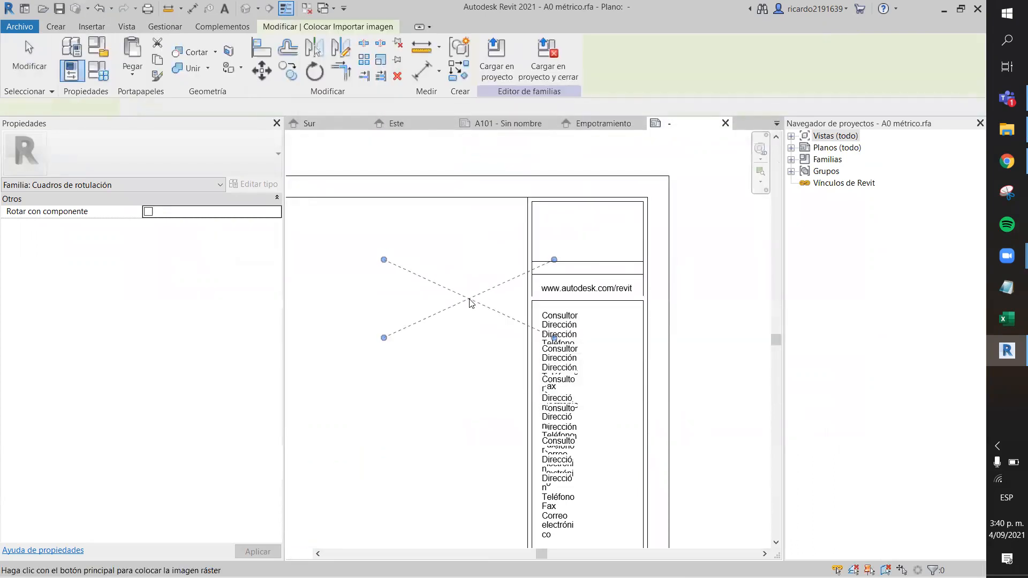
scroll(471, 301, down, 2)
click(396, 310)
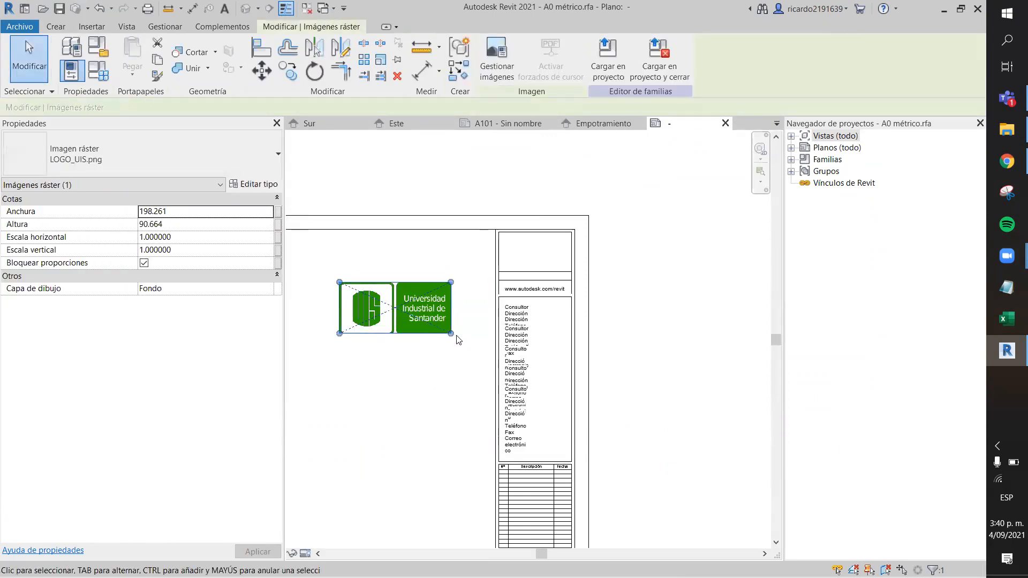
Step: Scale down the imported university logo and fit it inside the empty box above the website note
drag(450, 333, 539, 250)
click(649, 296)
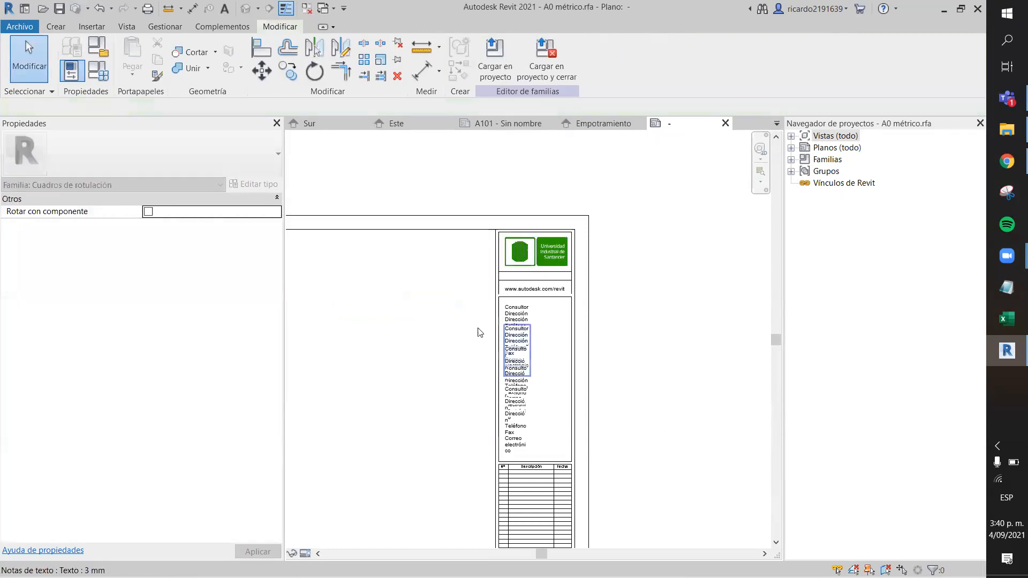
scroll(466, 342, down, 1)
scroll(452, 348, up, 2)
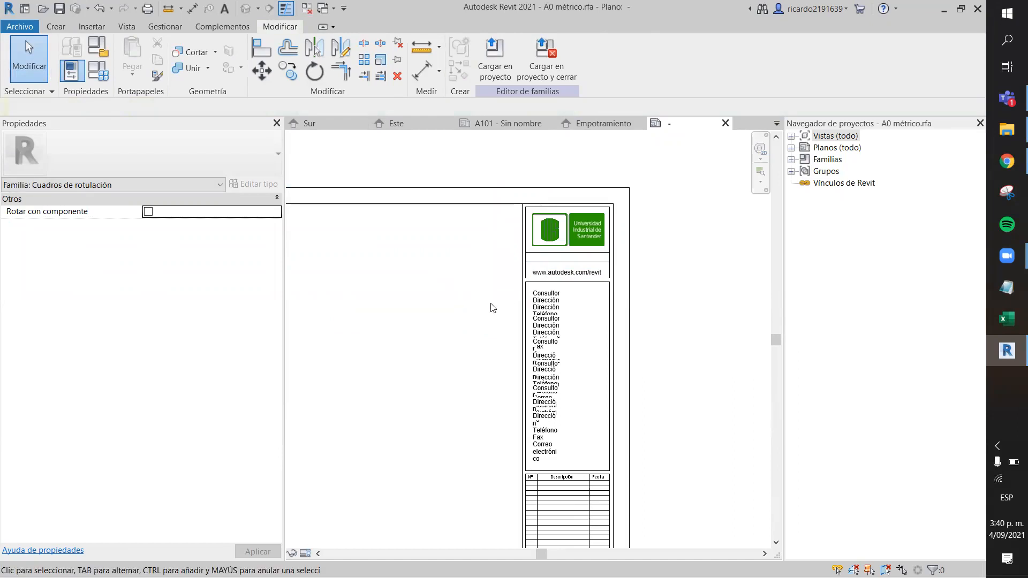
scroll(615, 270, down, 2)
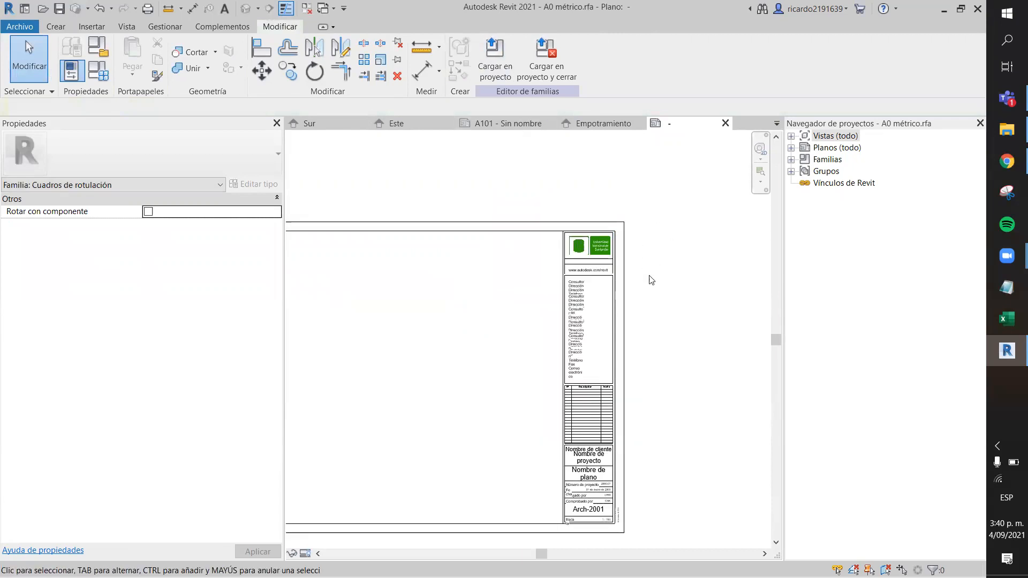
Step: Load the edited title block family into Proyecto1 and Proyecto1.rvt, overwriting the existing version in both
scroll(651, 279, down, 2)
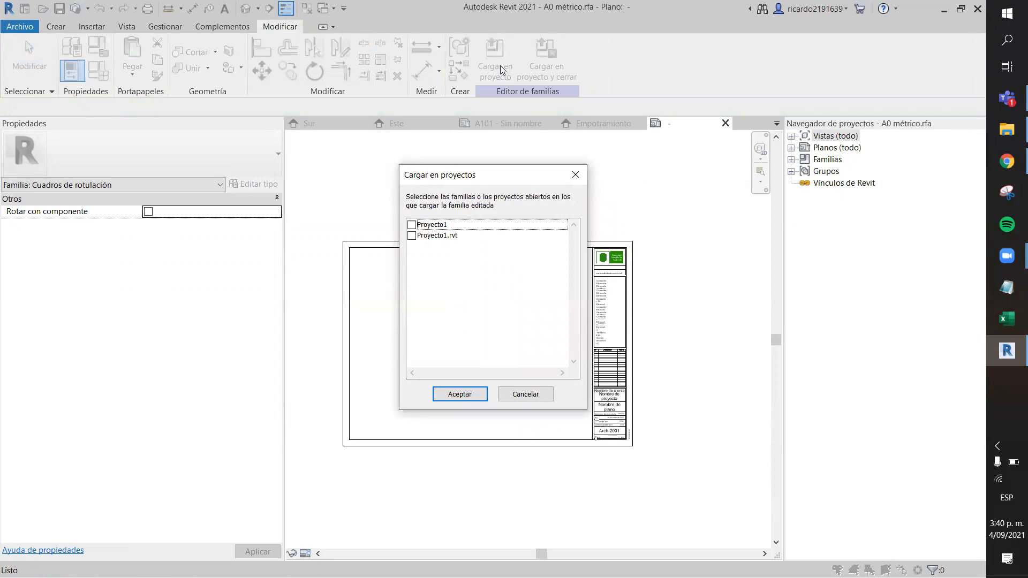
click(411, 225)
click(412, 236)
click(468, 395)
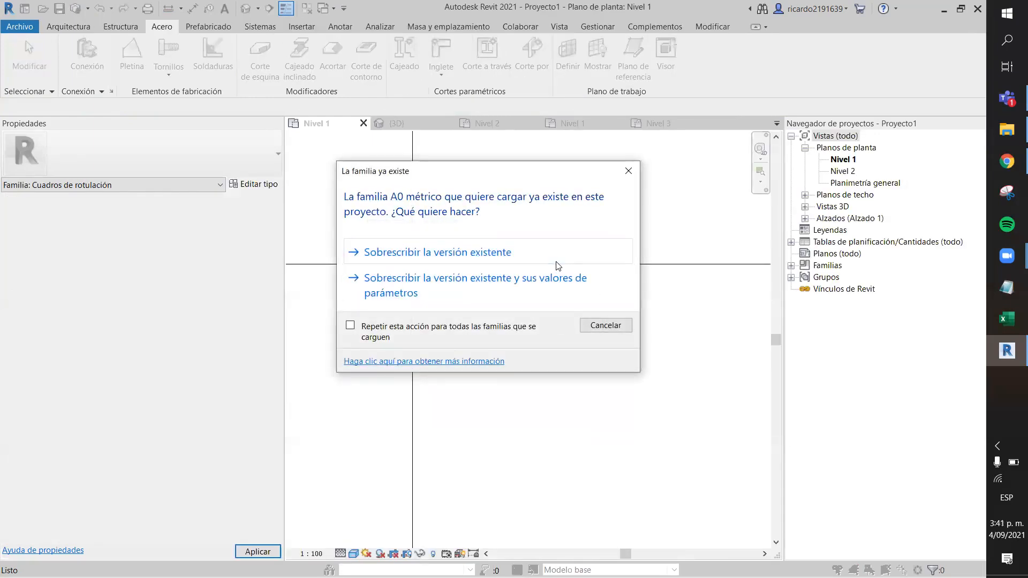
click(503, 258)
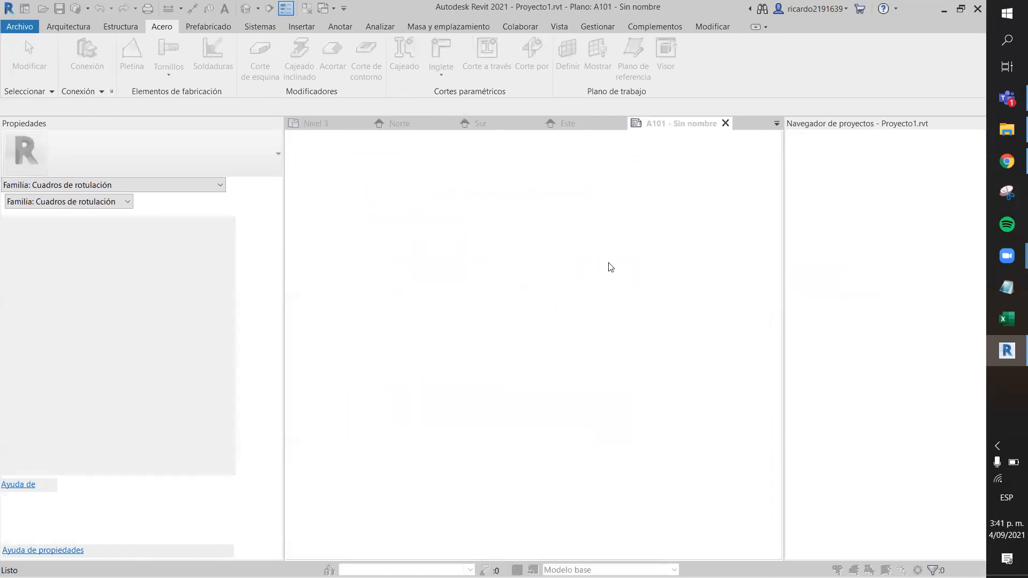
click(499, 257)
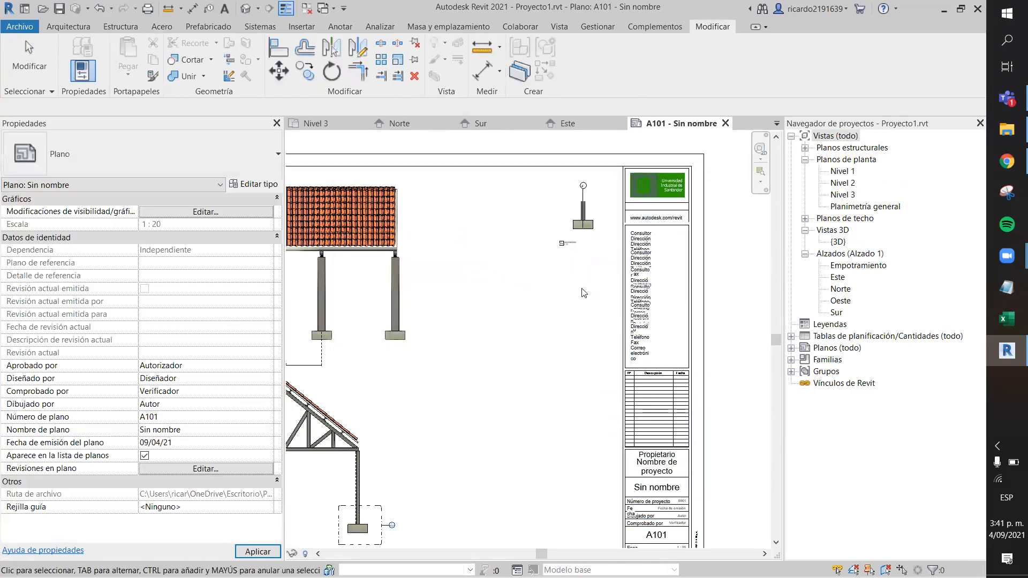
Step: Examine the new university logo in the title block on sheet A101
scroll(588, 225, up, 3)
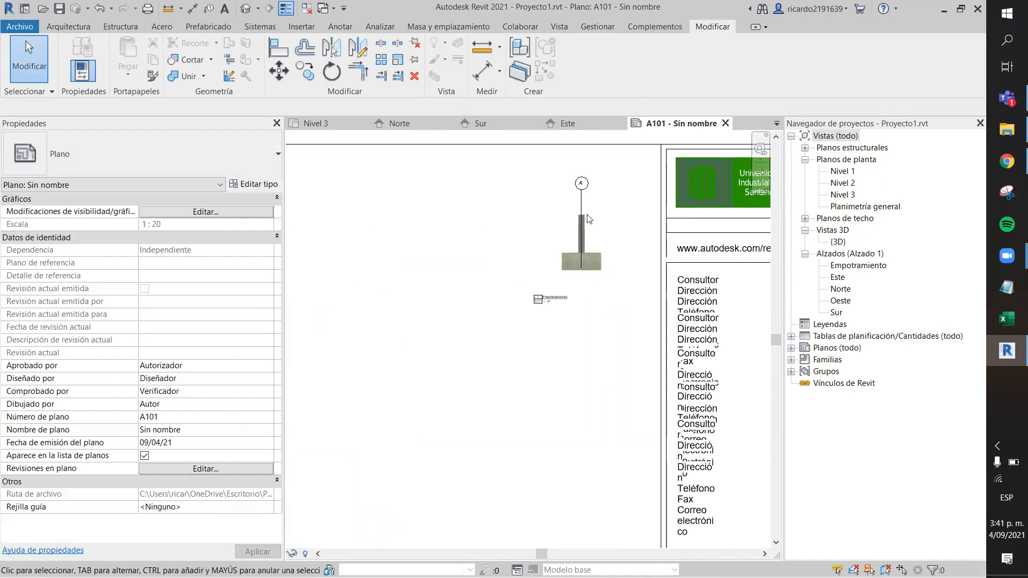
middle_drag(652, 233, 526, 233)
scroll(515, 218, up, 2)
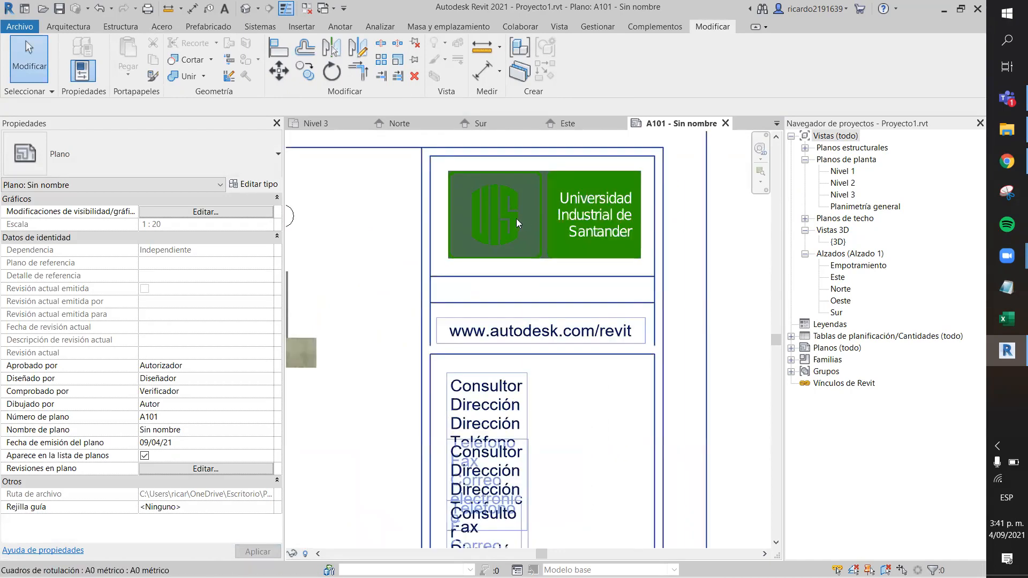
click(458, 215)
scroll(474, 227, down, 2)
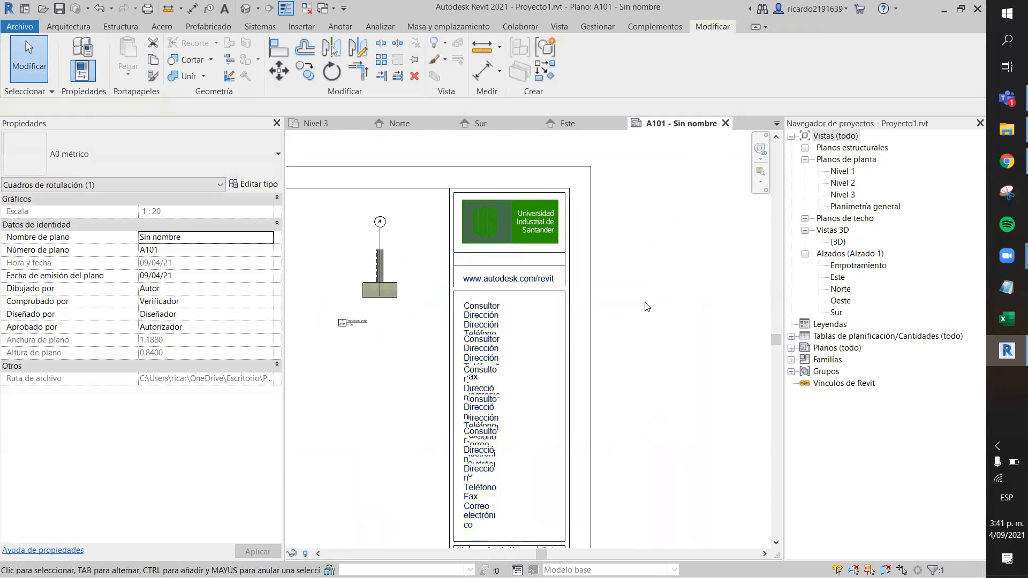
scroll(631, 321, down, 2)
scroll(469, 277, down, 1)
middle_drag(499, 308, 537, 255)
Step: Reopen the A0 métrico title block family for editing and inspect how the logo image displays there
click(575, 215)
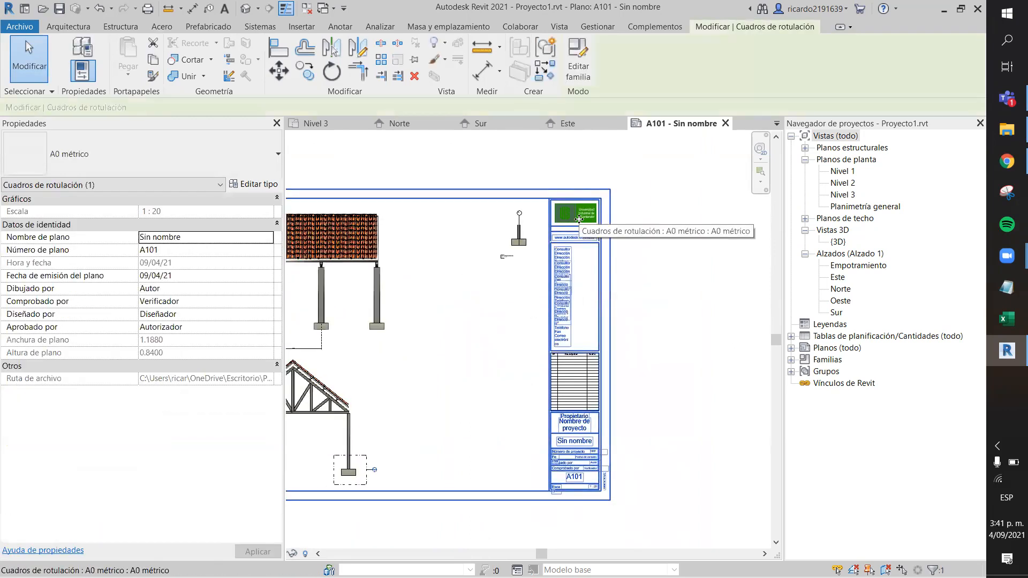
click(583, 79)
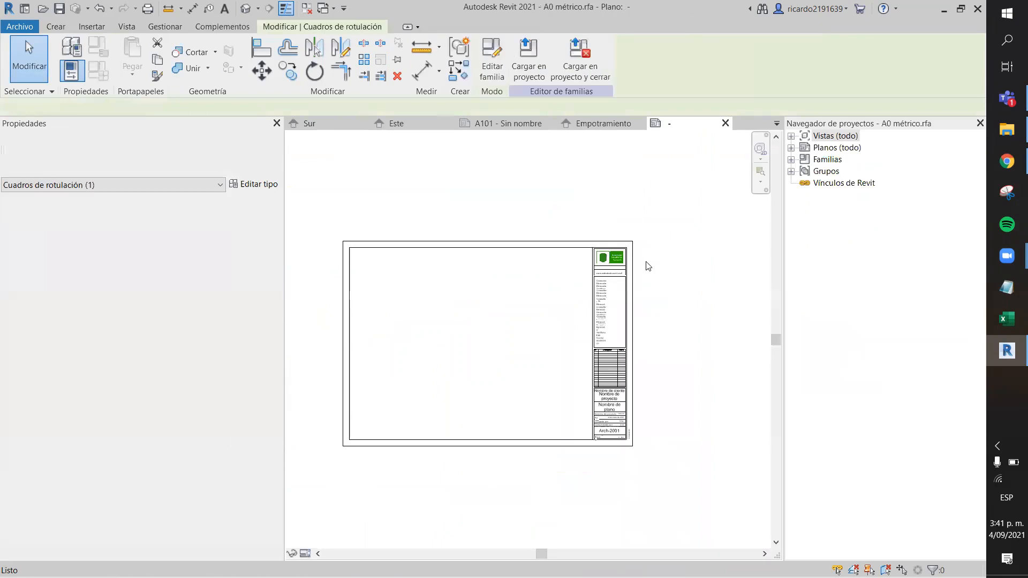
scroll(585, 277, up, 8)
scroll(493, 261, up, 1)
middle_drag(349, 266, 305, 280)
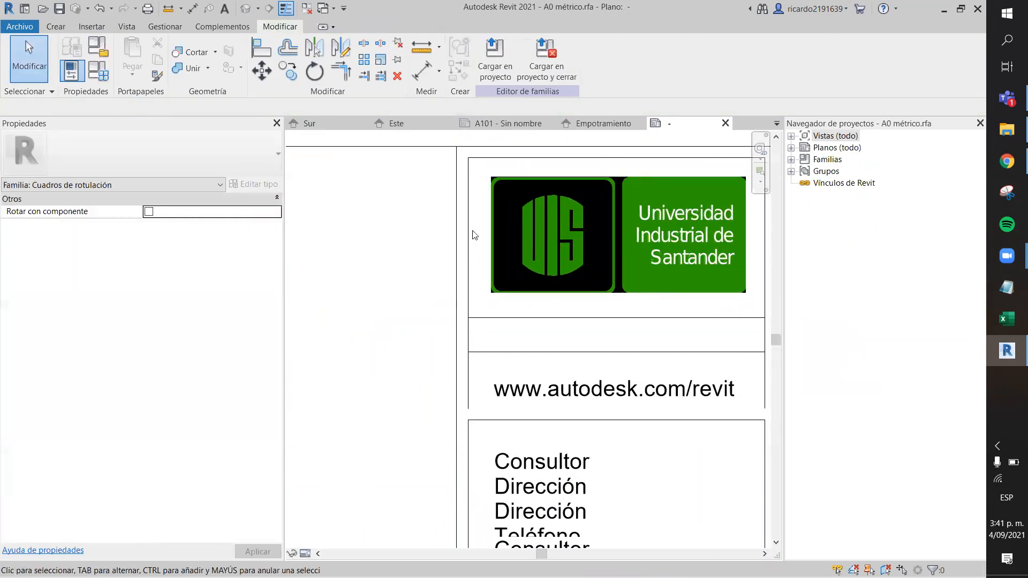
scroll(532, 249, down, 2)
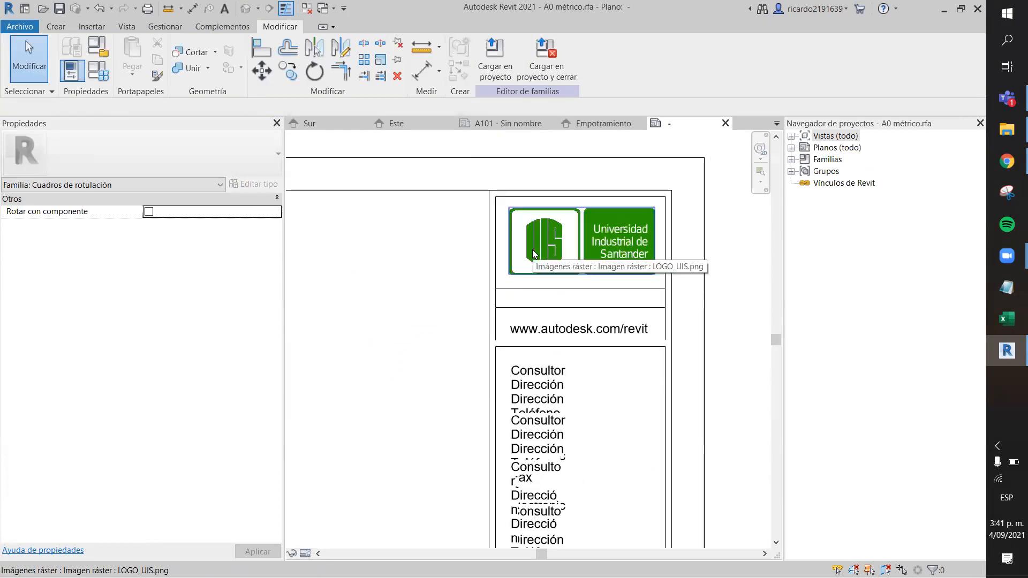
scroll(693, 266, down, 1)
scroll(569, 239, up, 2)
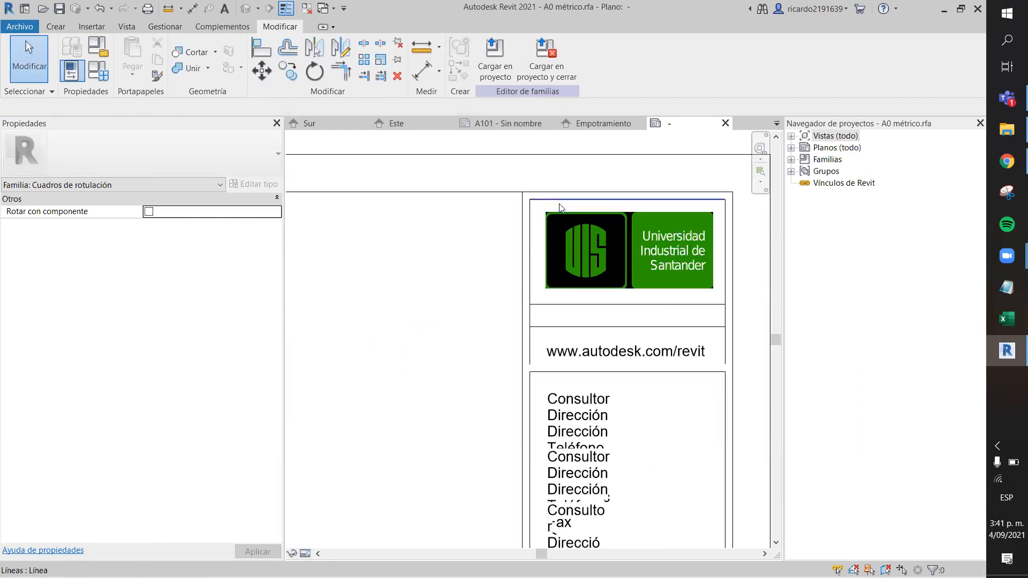
scroll(560, 208, down, 1)
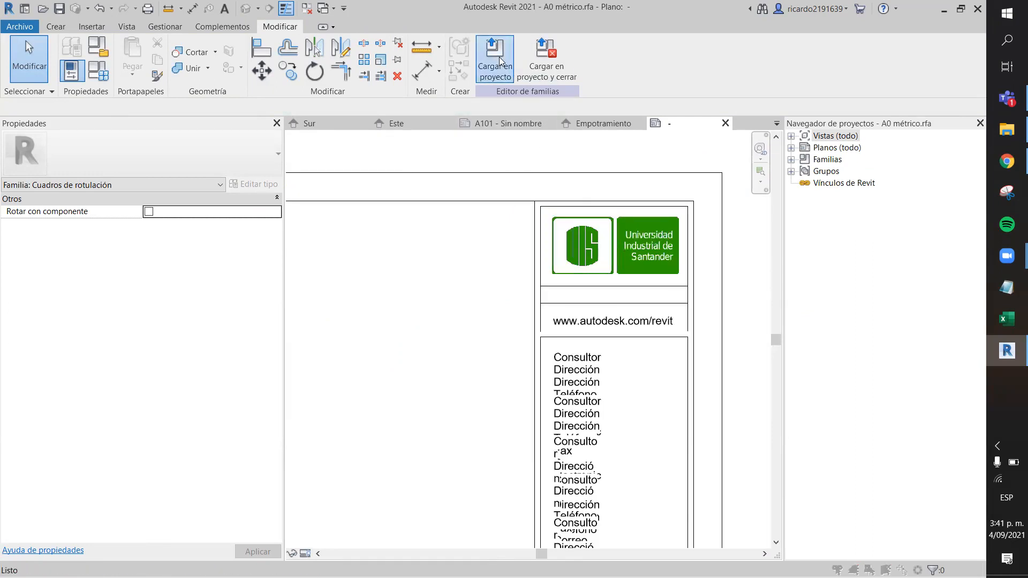
Step: Load the A0 métrico title block family into the project again
click(499, 56)
click(460, 394)
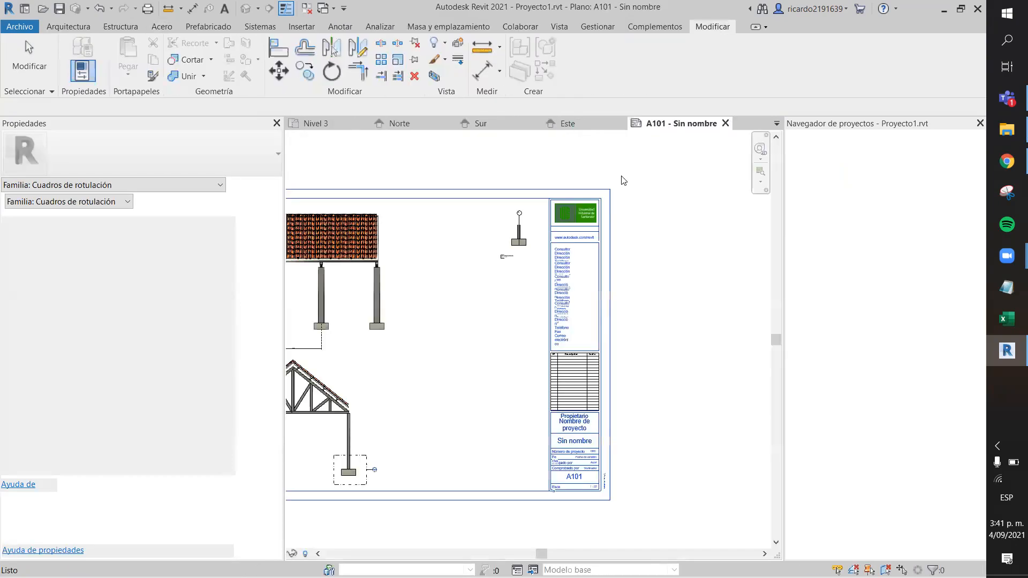
scroll(536, 271, up, 1)
scroll(525, 289, down, 1)
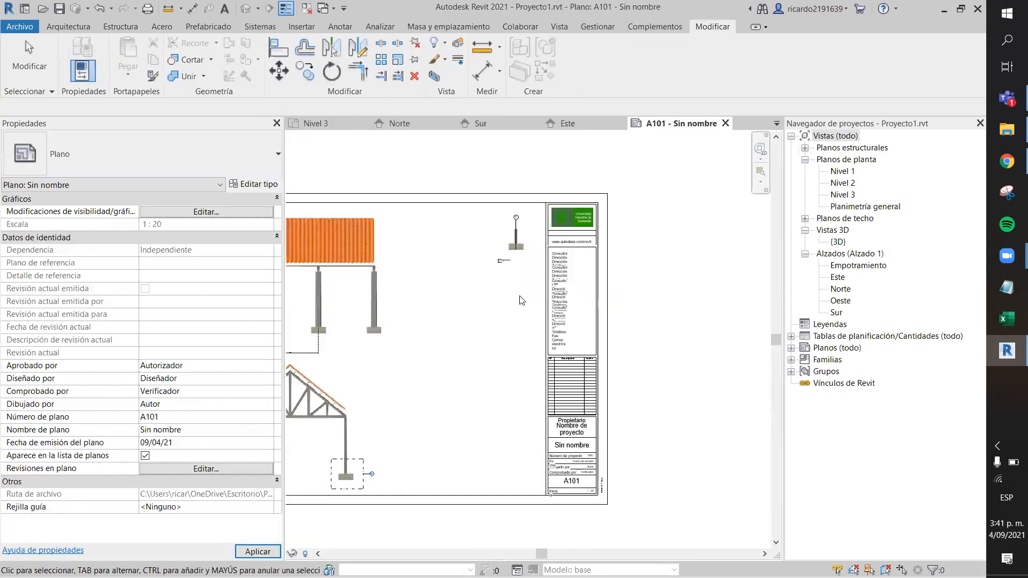
Step: Review the overall layout of sheet A101, including the elevations, footing detail and title block
middle_drag(475, 361, 557, 350)
scroll(481, 368, down, 1)
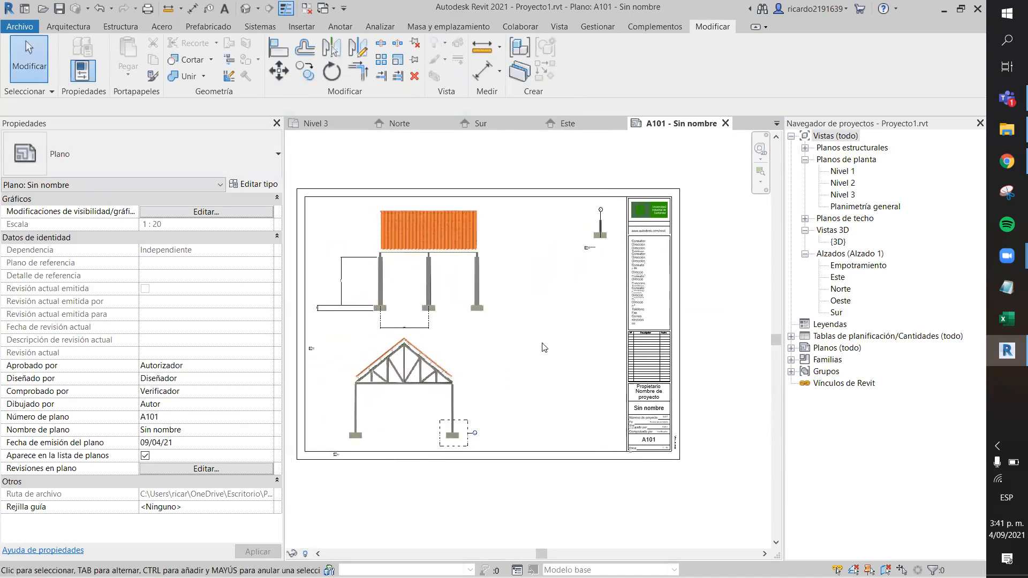
scroll(474, 435, up, 1)
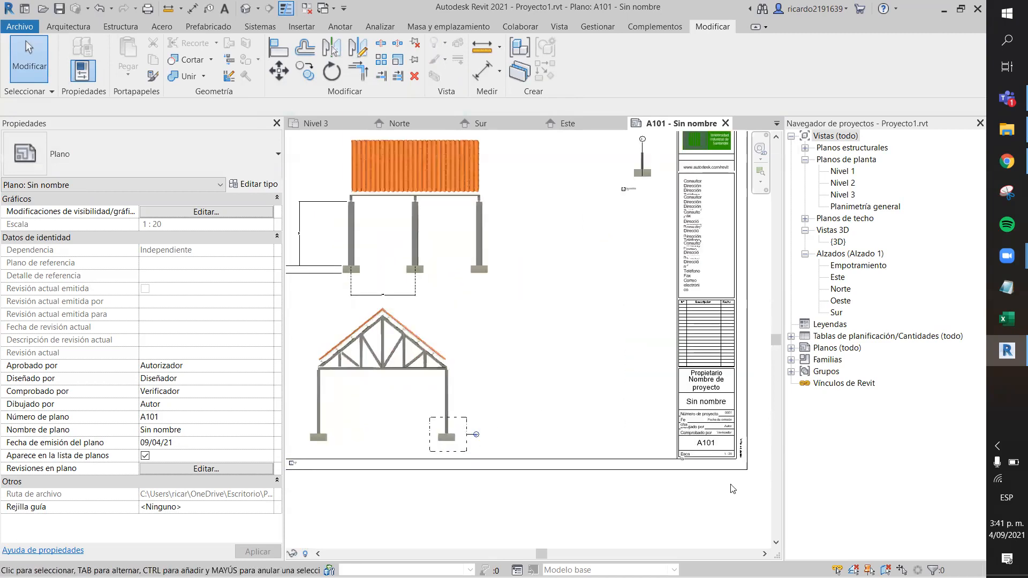
scroll(585, 439, down, 2)
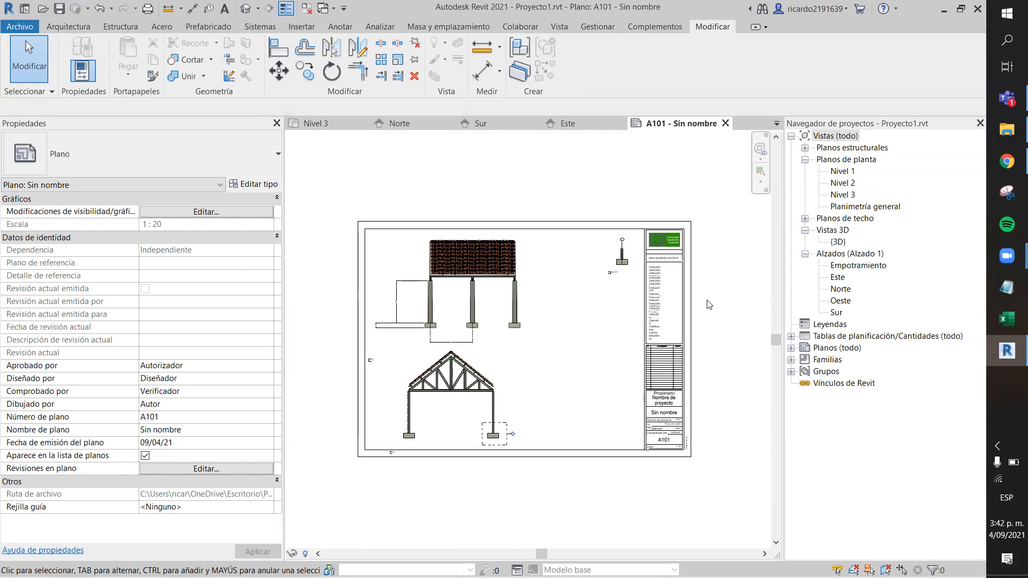
scroll(538, 277, up, 2)
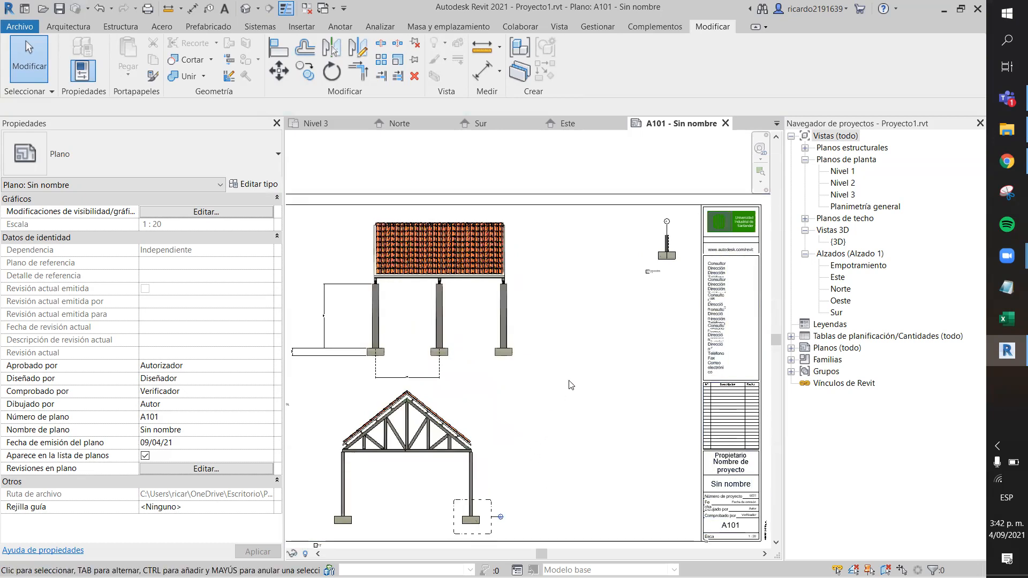
scroll(751, 389, down, 1)
middle_drag(765, 385, 731, 354)
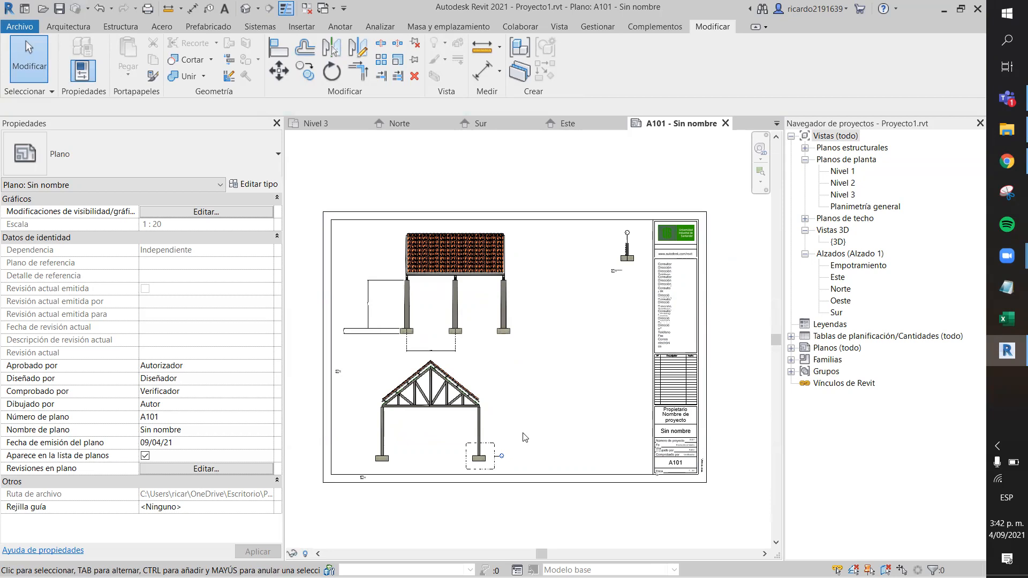
scroll(495, 306, up, 3)
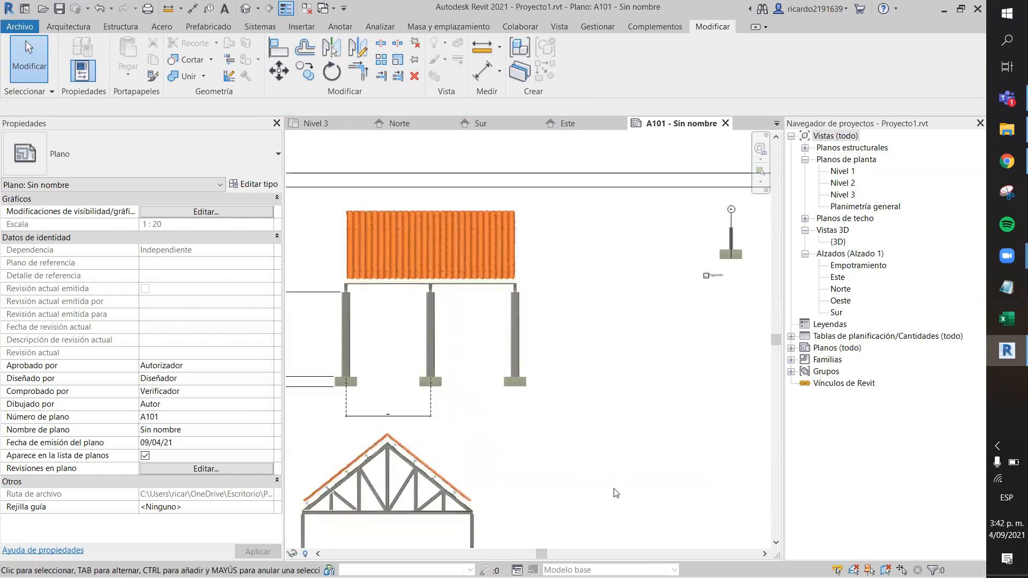
scroll(615, 491, down, 3)
middle_drag(610, 457, 580, 416)
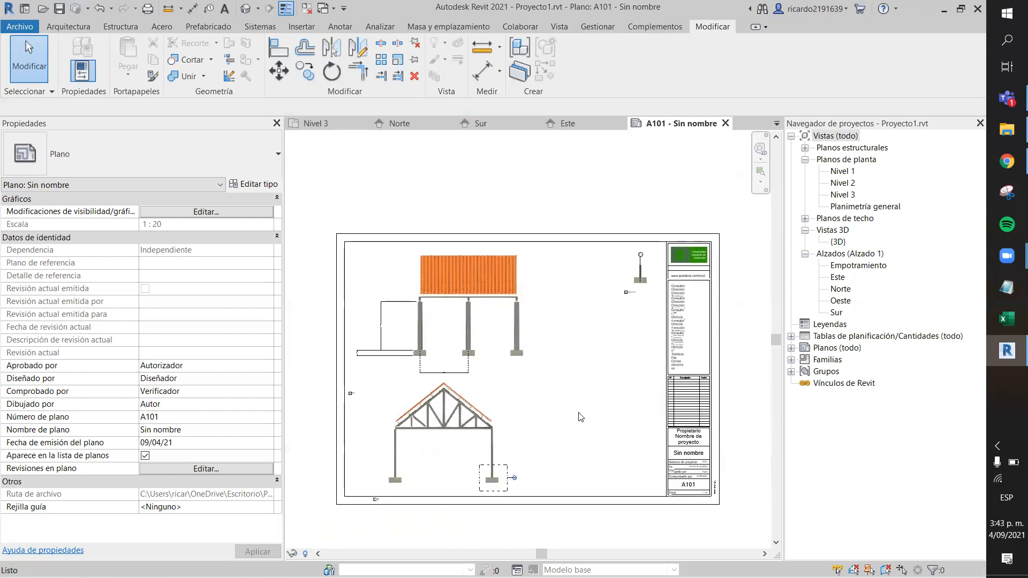